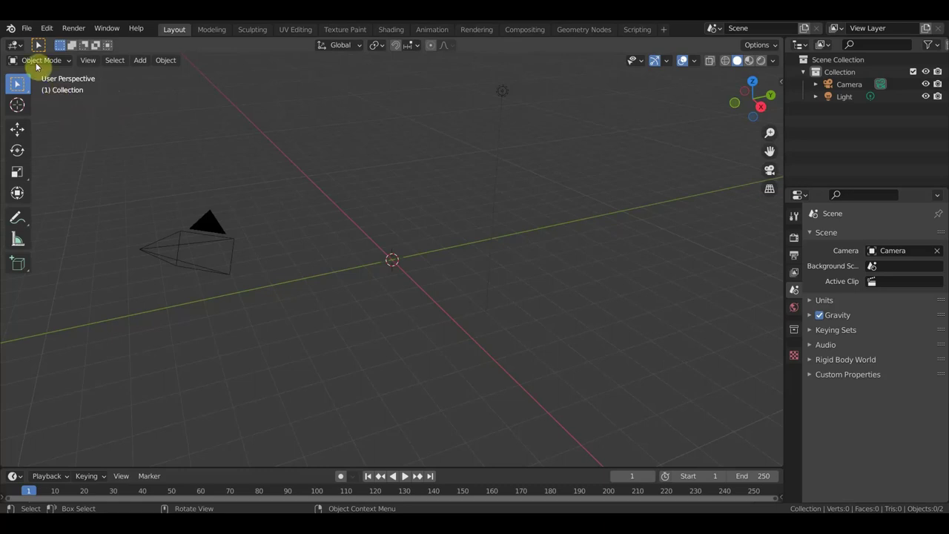
Step: Open the recent Tarzan-on-cheetah blend file and frame the rider and cheetah in view
left_click(27, 28)
mouse_move(56, 66)
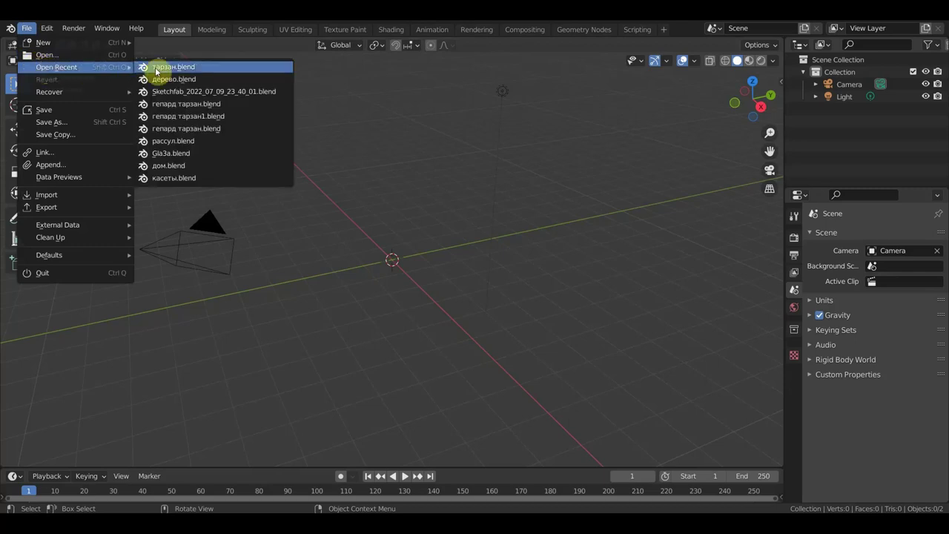
key("Return")
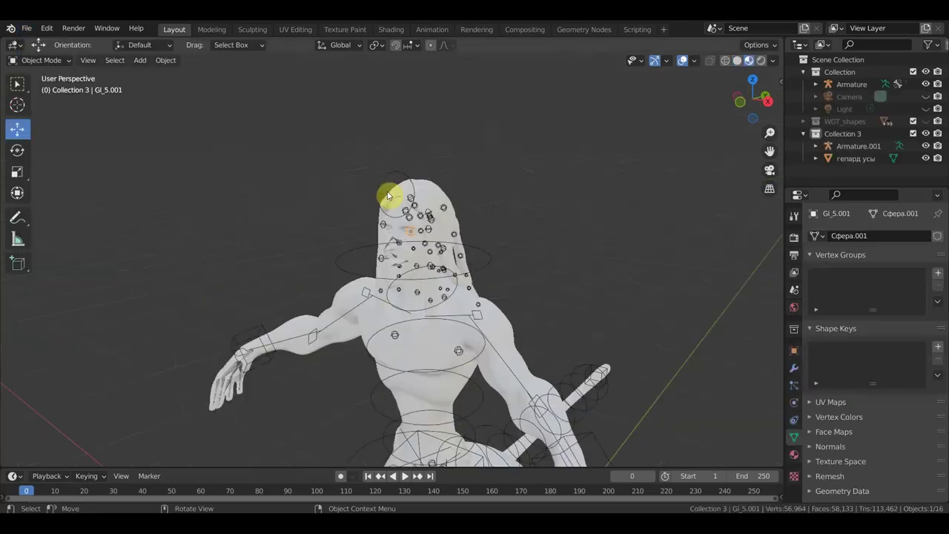
scroll(512, 306, "down", 3)
middle_click_drag(514, 306, 522, 186)
left_click(17, 83)
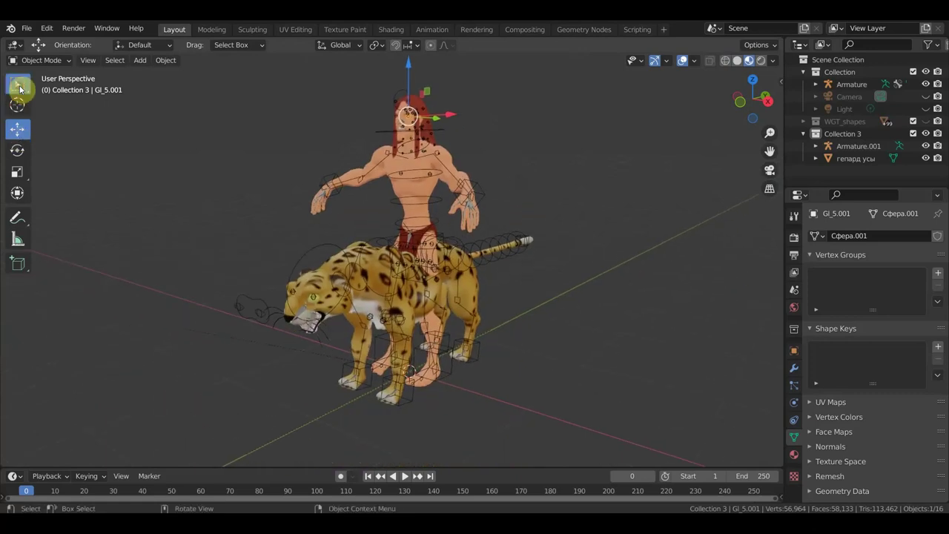
middle_click_drag(474, 272, 490, 290)
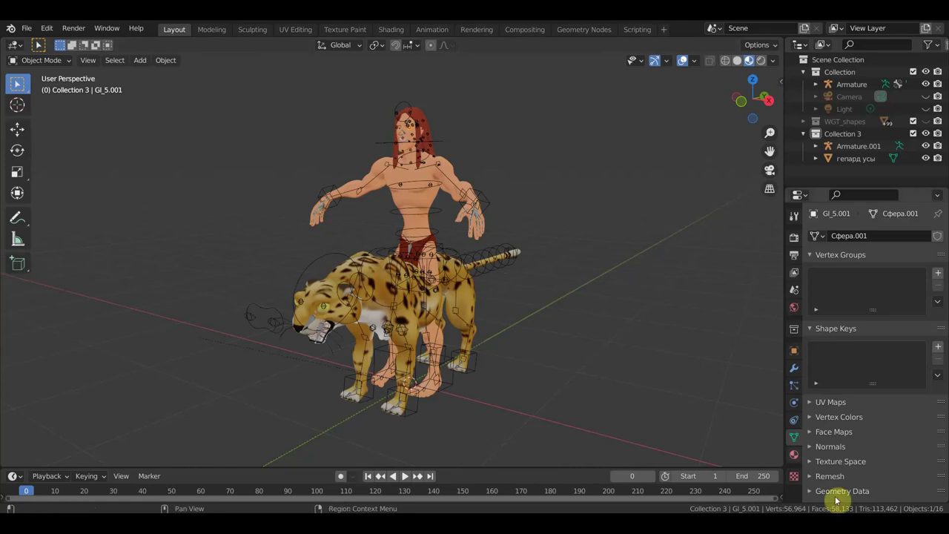
Step: Select the Tarzan mesh, review its Armature modifier without adding one, then show Render properties
left_click(463, 300)
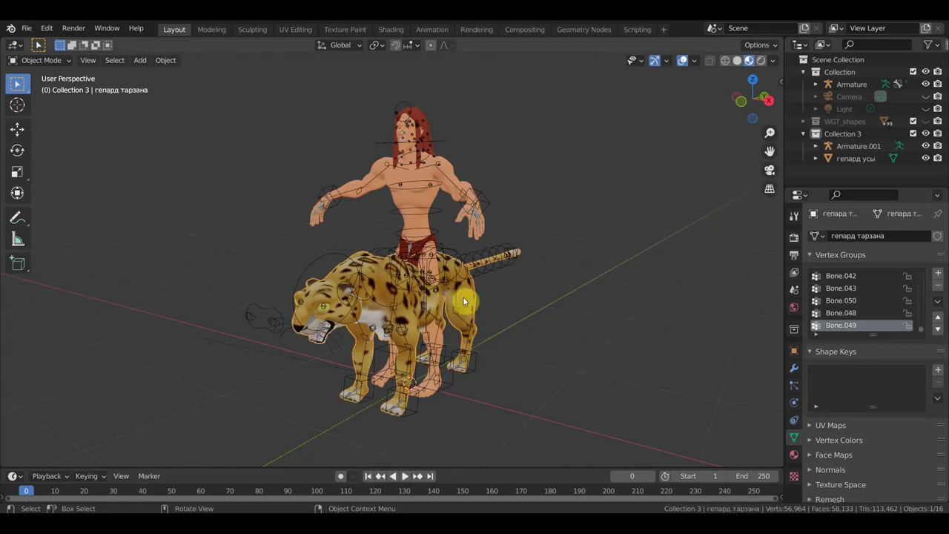
left_click(427, 200)
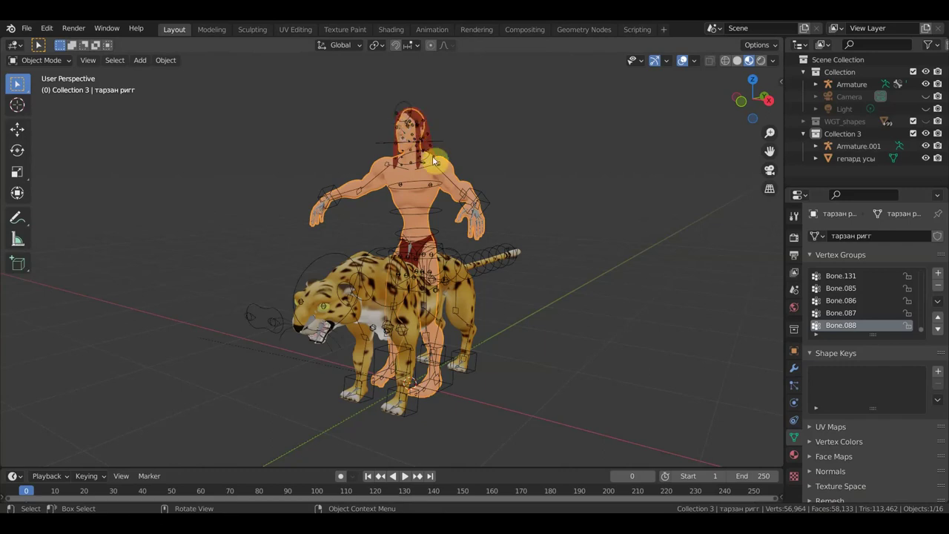
left_click(793, 368)
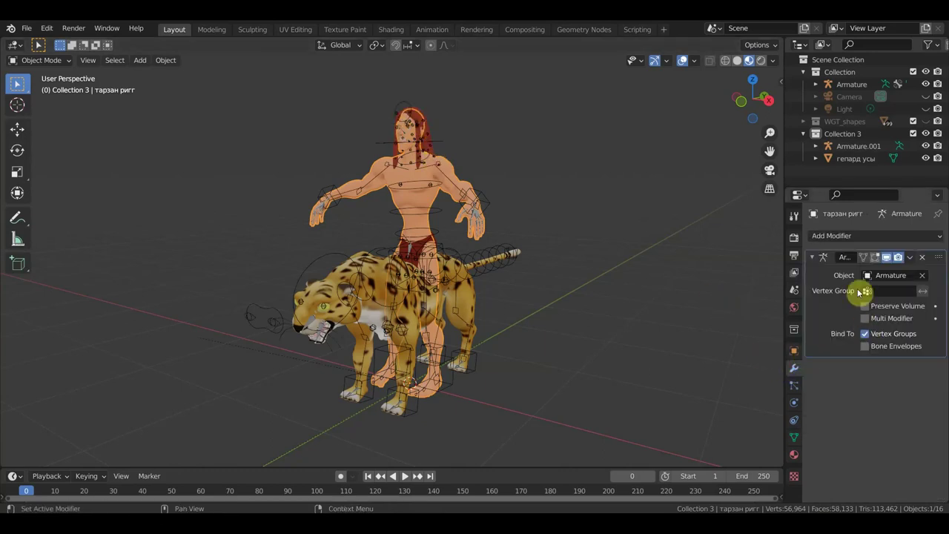
left_click(845, 236)
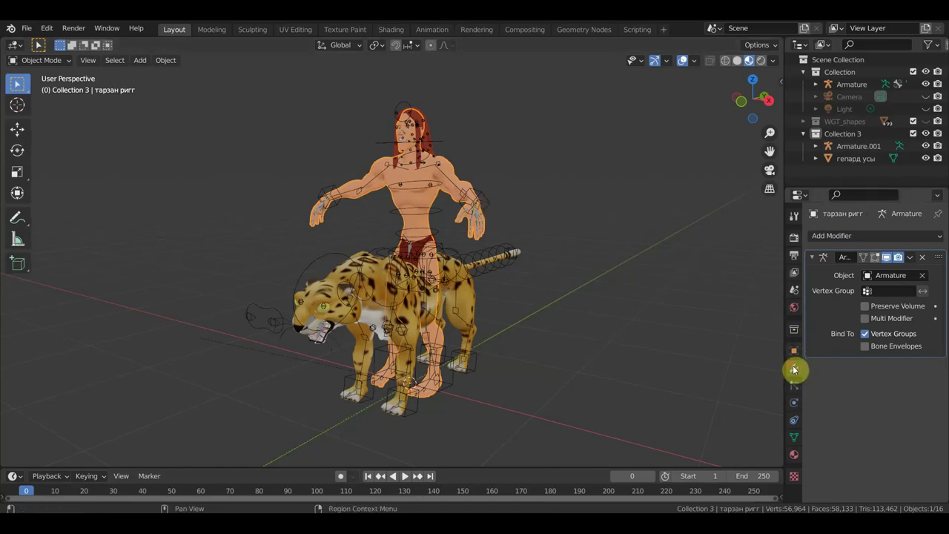
left_click(847, 235)
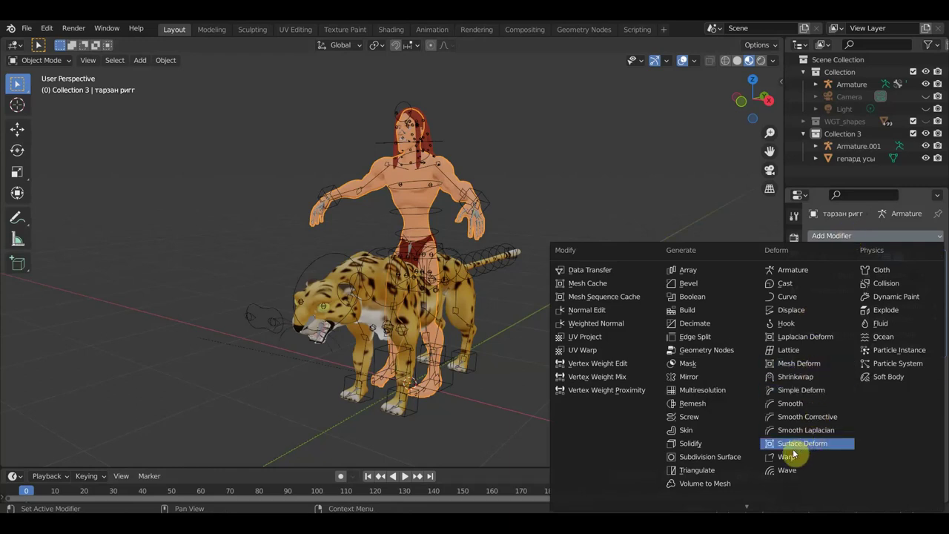
left_click(792, 269)
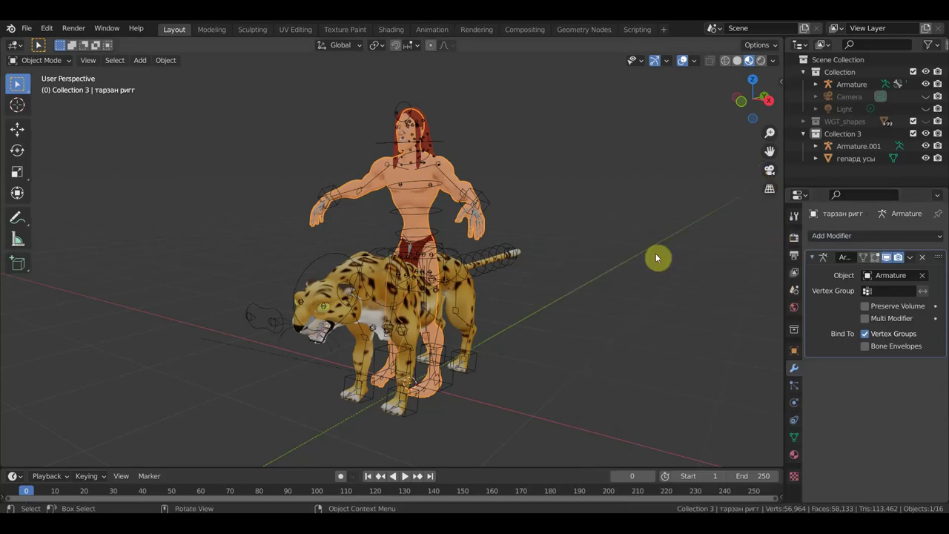
left_click(794, 238)
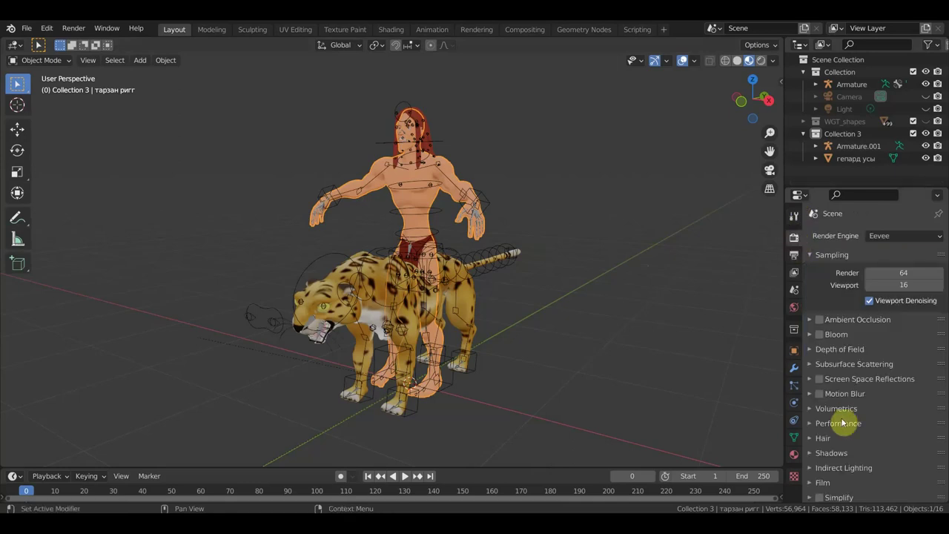
Step: Review output settings (frames 1–250, 24 fps, RGBA PNG to /tmp\) and widen the properties area
scroll(839, 416, "down", 2)
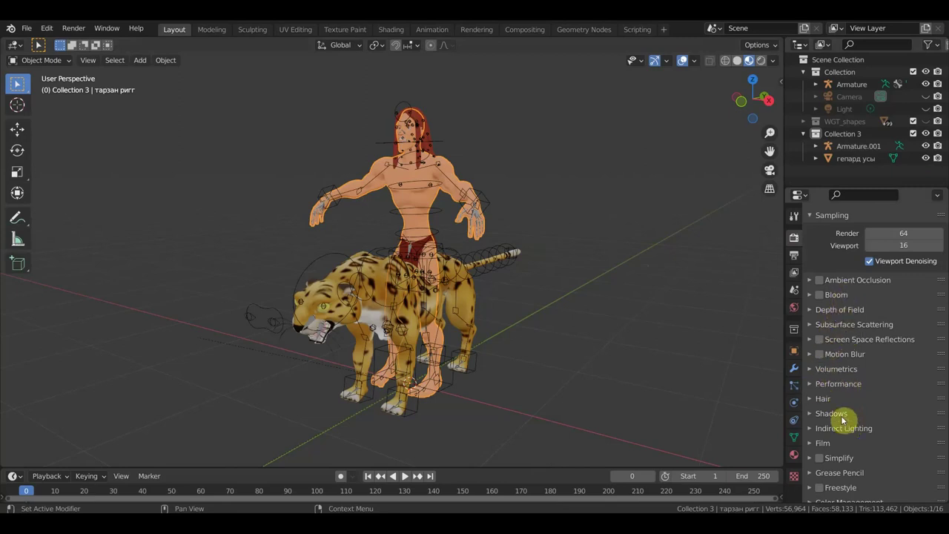
left_click(794, 273)
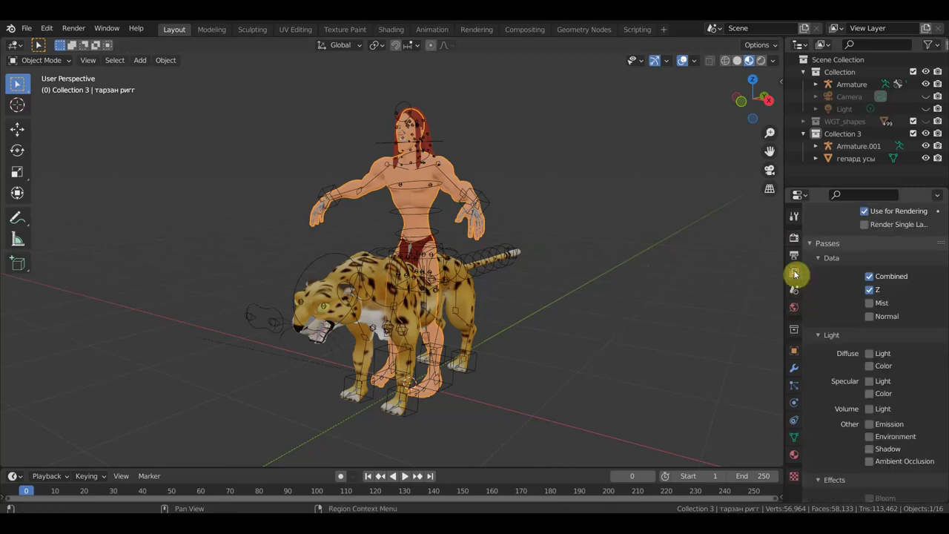
left_click(794, 255)
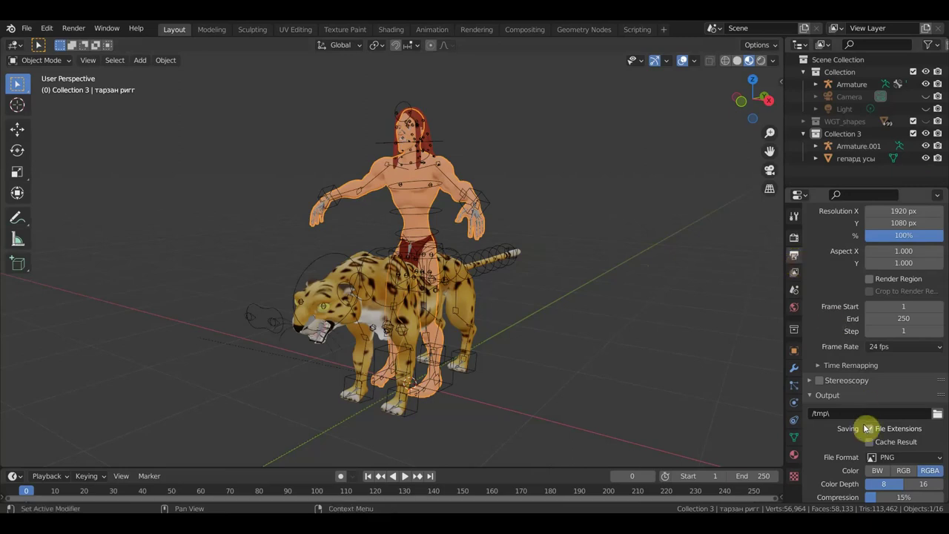
scroll(893, 432, "down", 1)
scroll(895, 434, "down", 2)
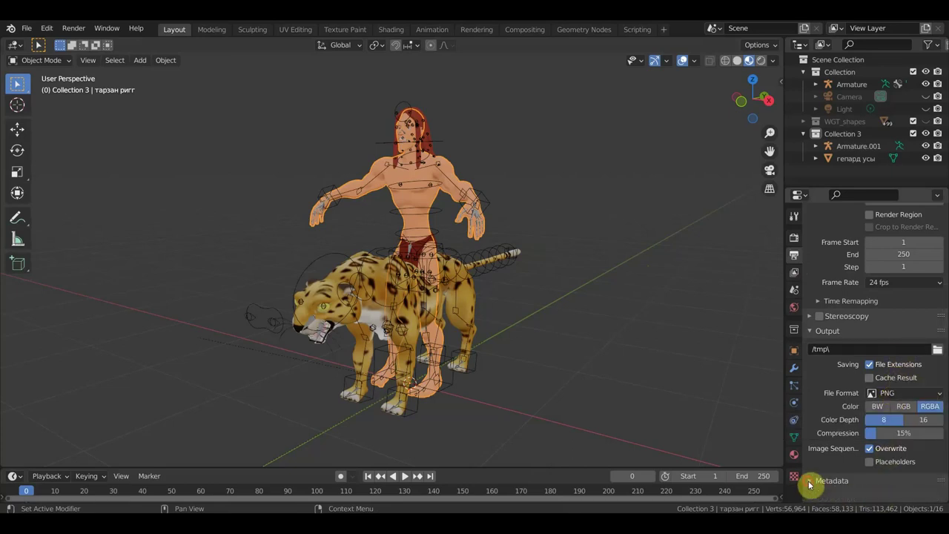
left_click(816, 349)
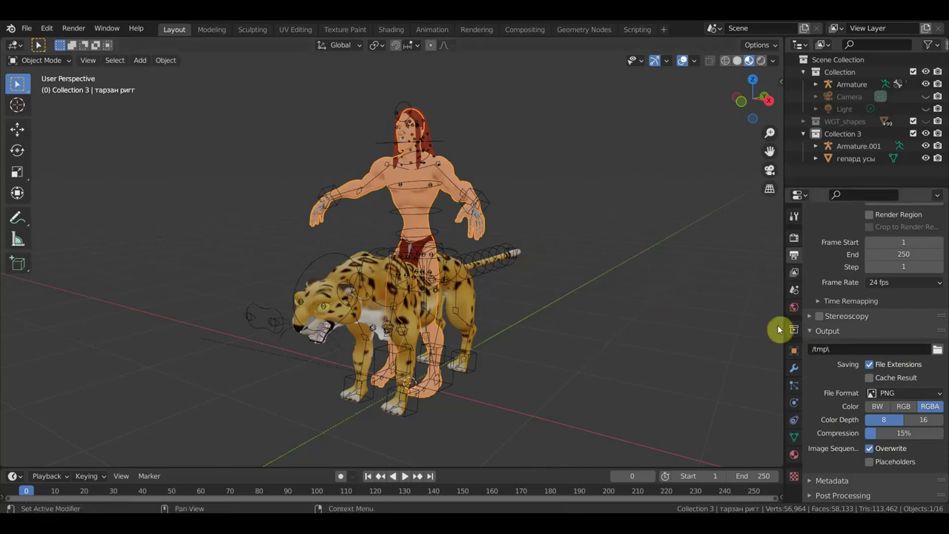
scroll(816, 338, "up", 1)
scroll(817, 338, "up", 4)
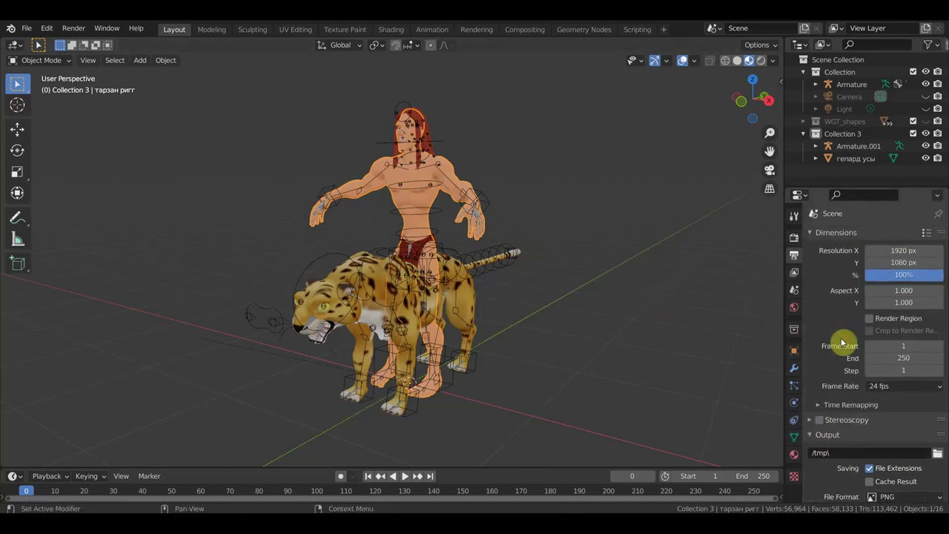
scroll(856, 456, "down", 4)
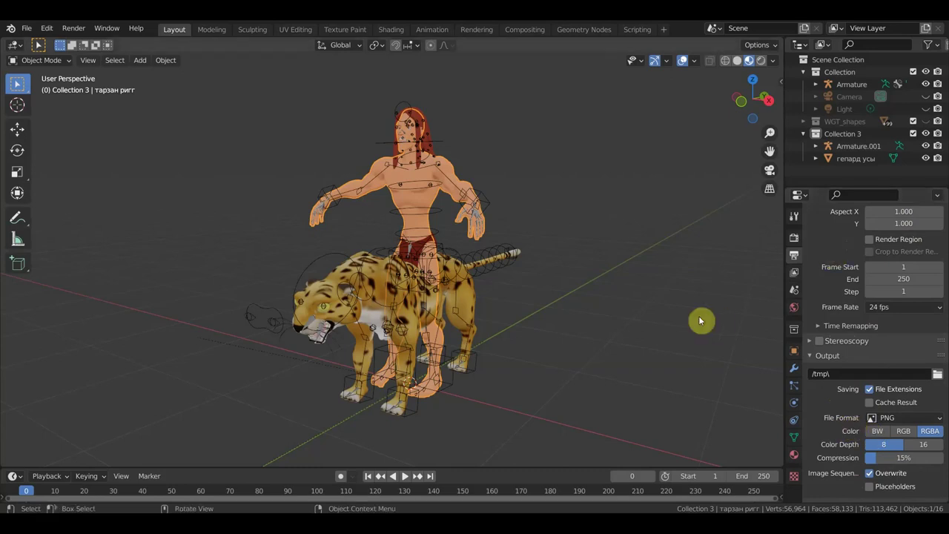
scroll(702, 319, "up", 1)
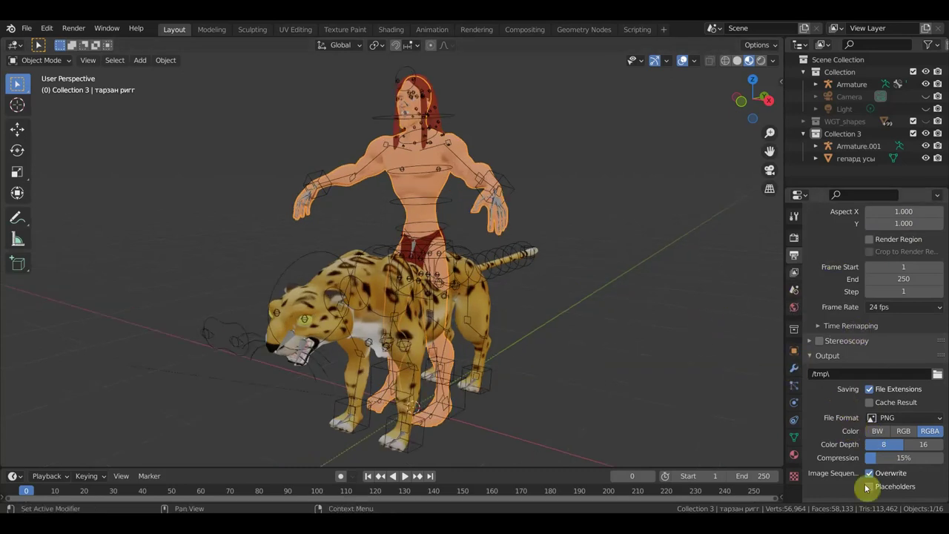
scroll(872, 419, "down", 1)
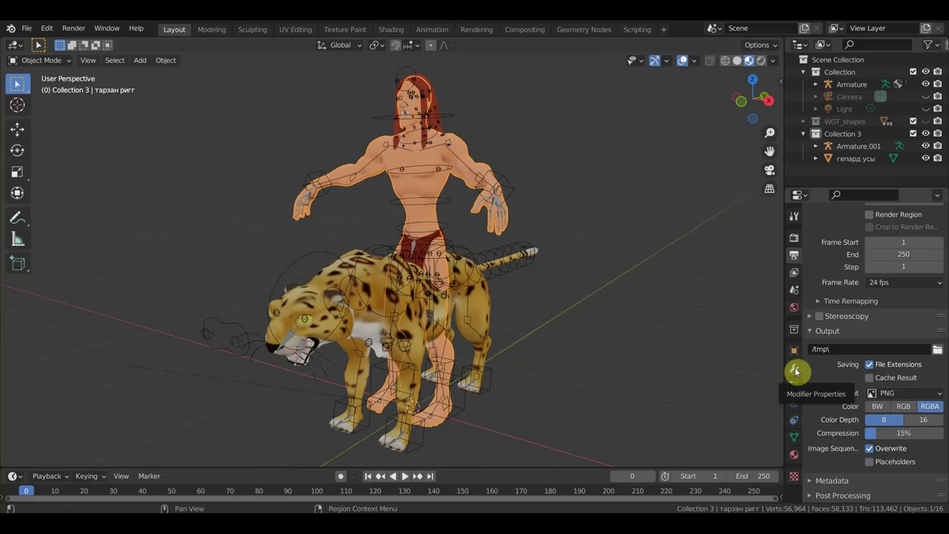
left_click_drag(783, 320, 767, 322)
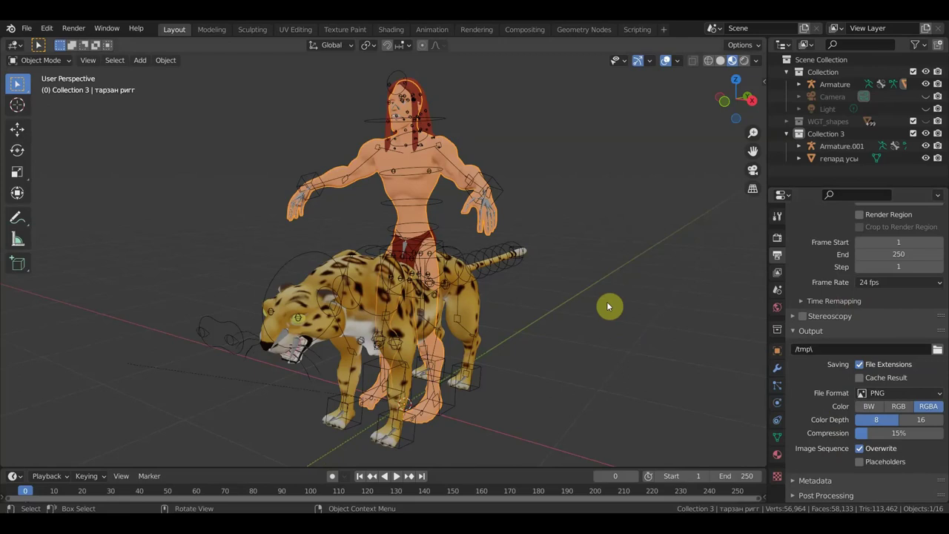
Step: Switch the viewport to untextured Solid shading and return the properties to the Render tab
scroll(590, 305, "down", 1)
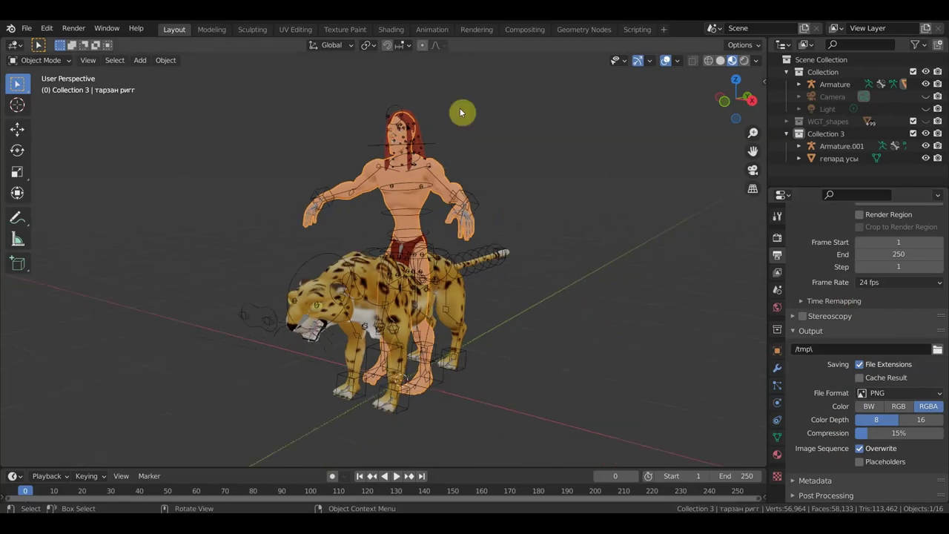
left_click(720, 60)
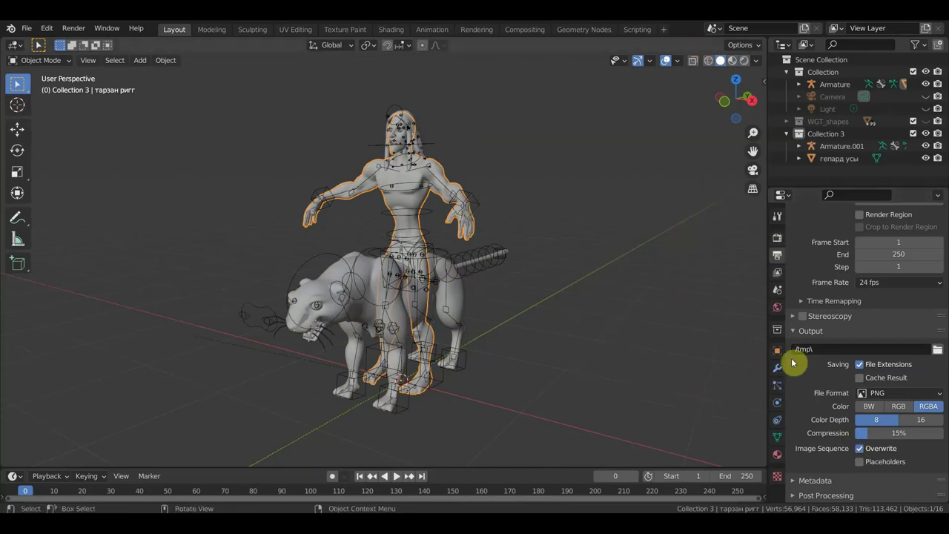
left_click(777, 217)
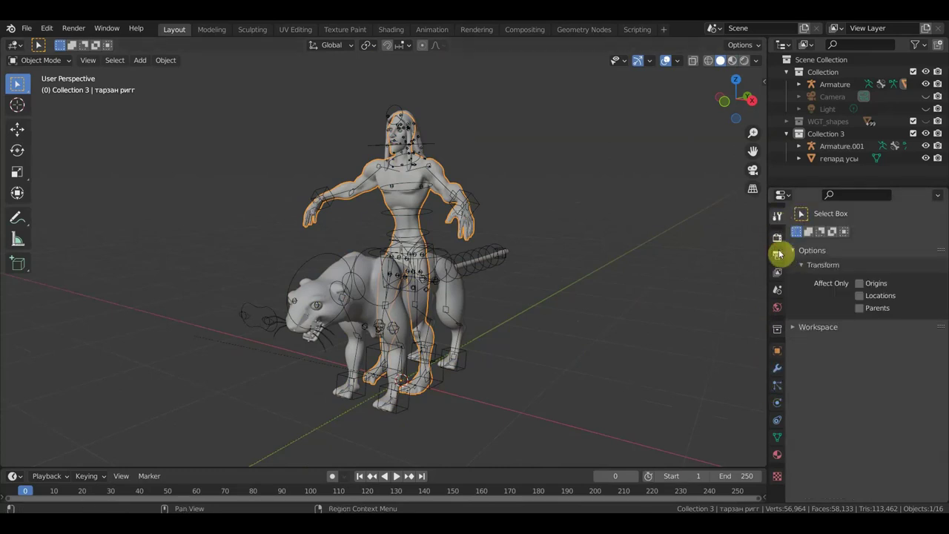
left_click(776, 237)
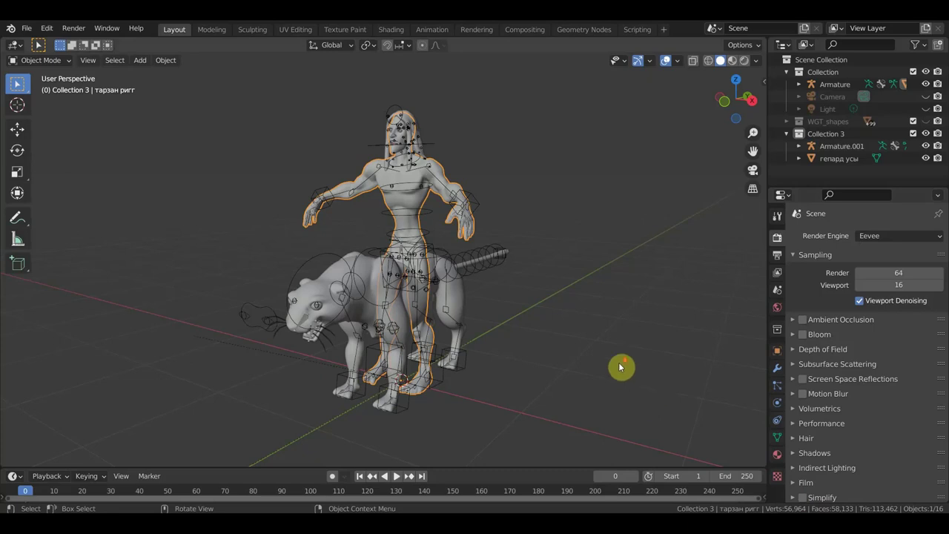
Step: Deselect the Tarzan rig, orbit to face the model, and bring up the File menu
scroll(618, 366, "down", 2)
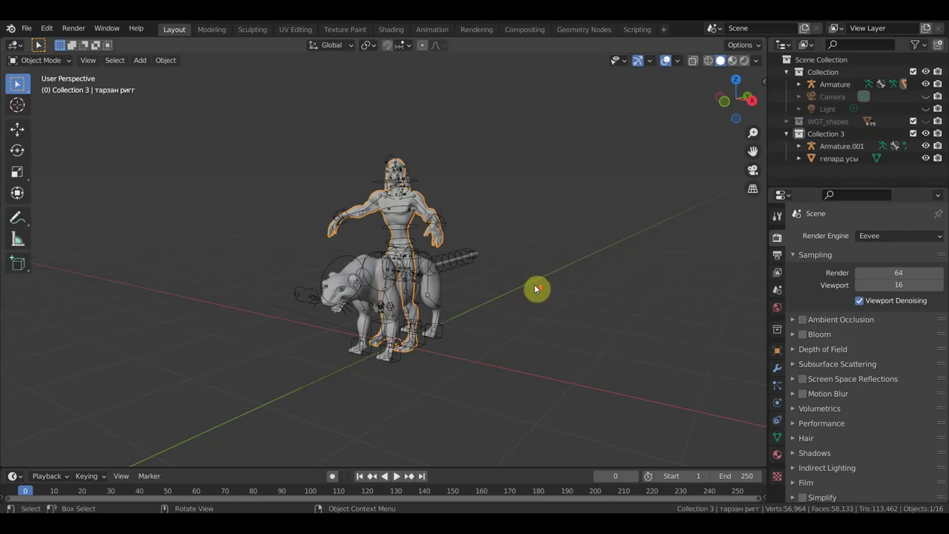
scroll(533, 284, "up", 2)
scroll(534, 284, "up", 2)
scroll(534, 284, "down", 2)
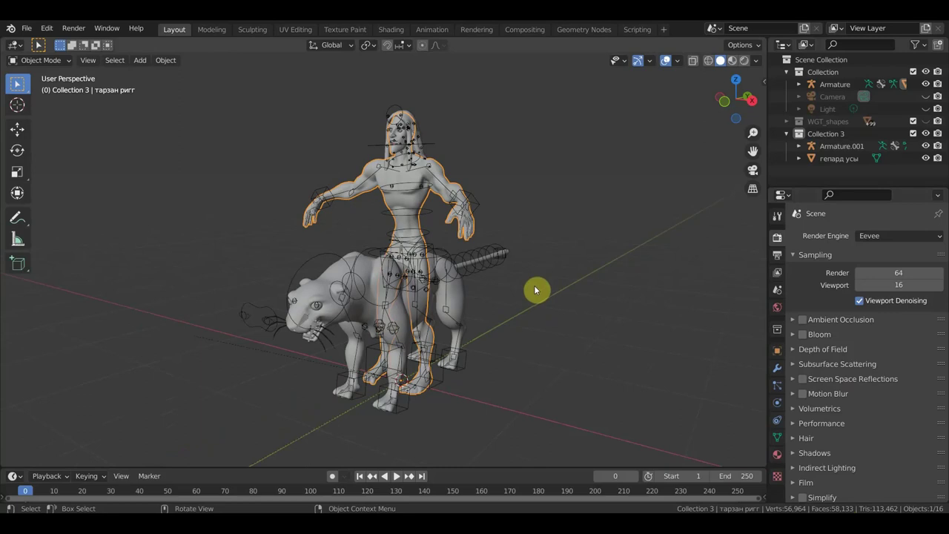
left_click(549, 270)
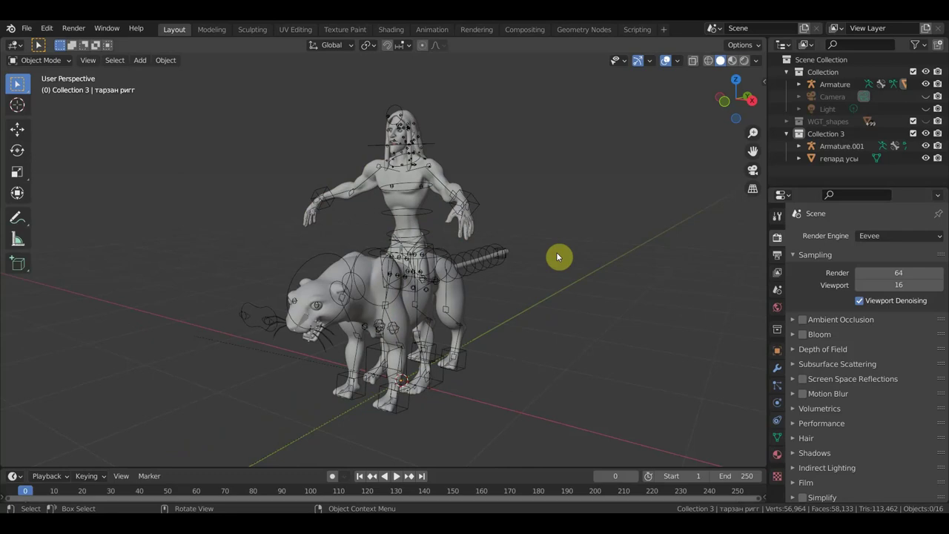
mouse_move(502, 252)
middle_mouse_down()
mouse_move(608, 257)
mouse_move(477, 269)
mouse_move(446, 259)
mouse_move(508, 257)
middle_mouse_up()
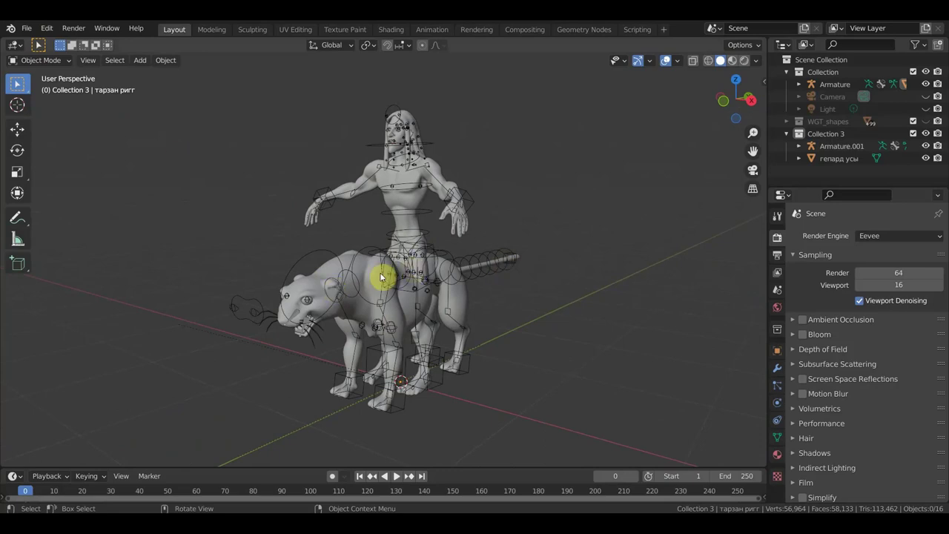
left_click(28, 30)
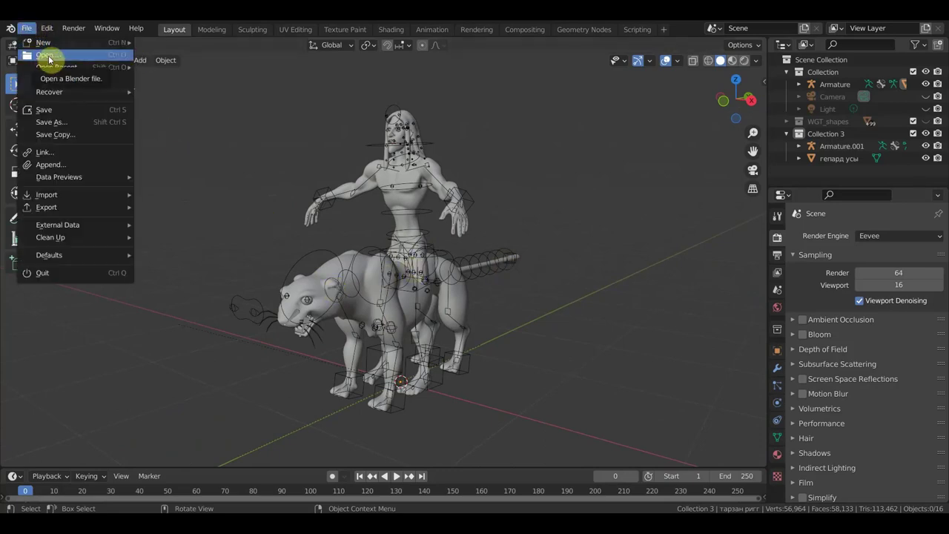
mouse_move(44, 43)
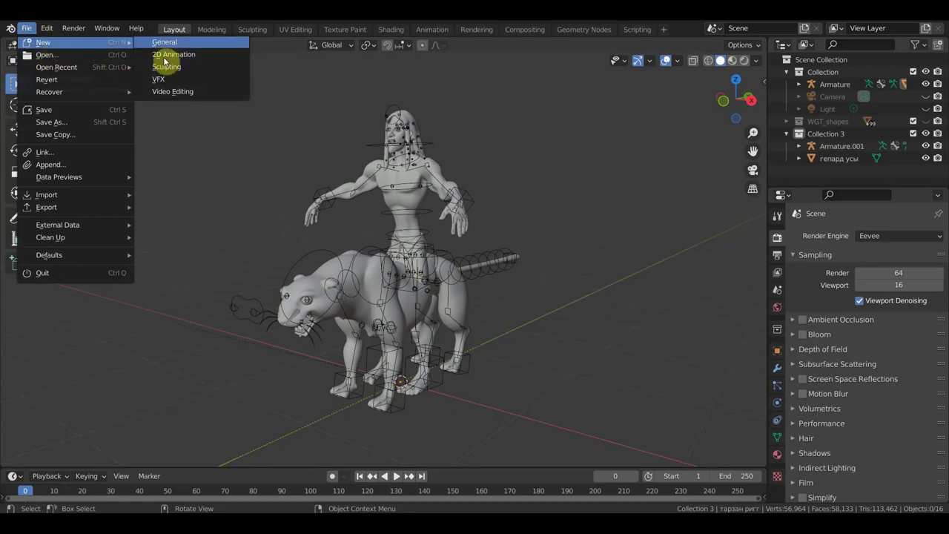
Step: Start a new General scene, discarding the rider project without saving
left_click(168, 42)
left_click(500, 294)
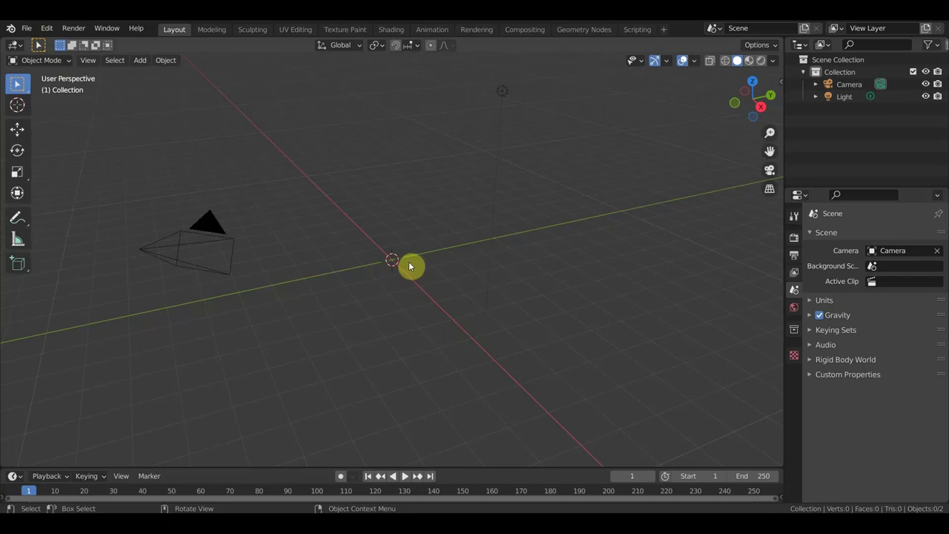
Step: Import jungle_roots.fbx from Desktop > сцена анимации > окружение > source as an FBX
left_click(28, 31)
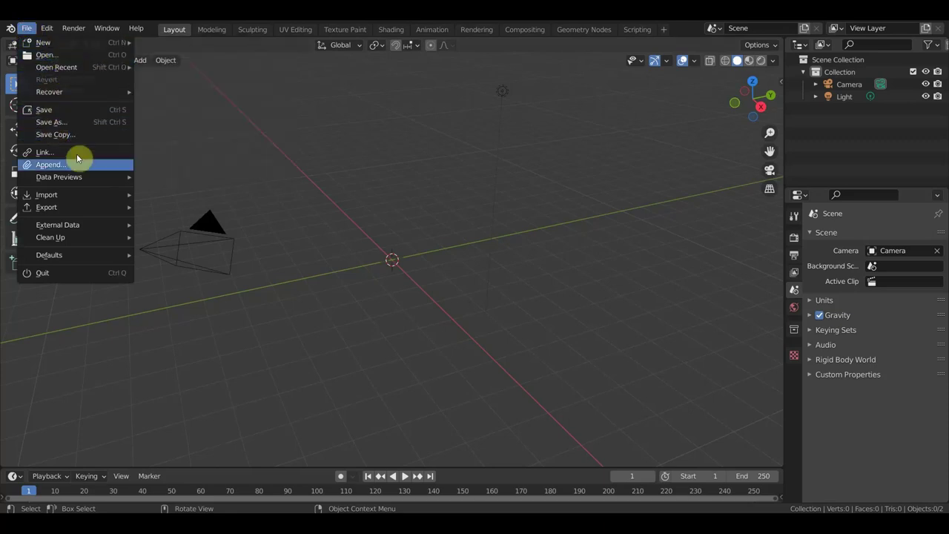
mouse_move(47, 194)
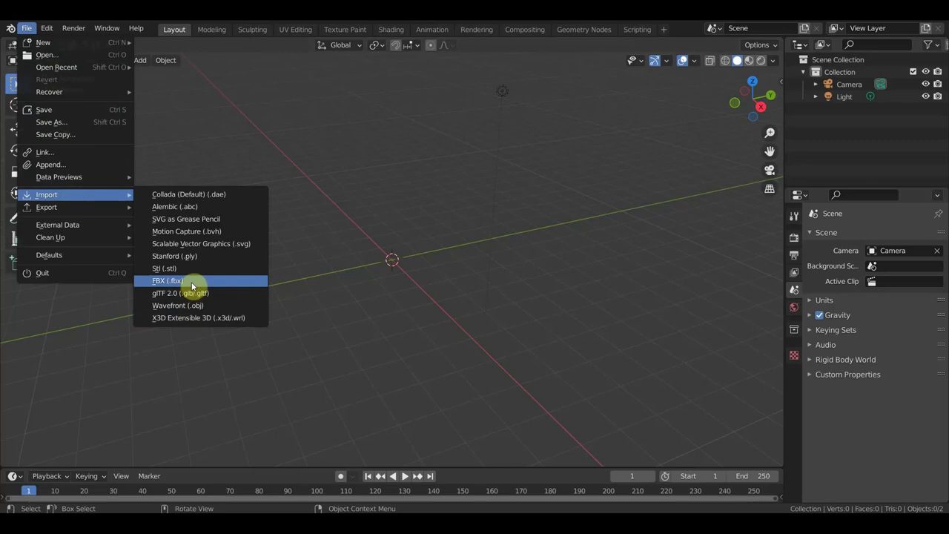
left_click(191, 283)
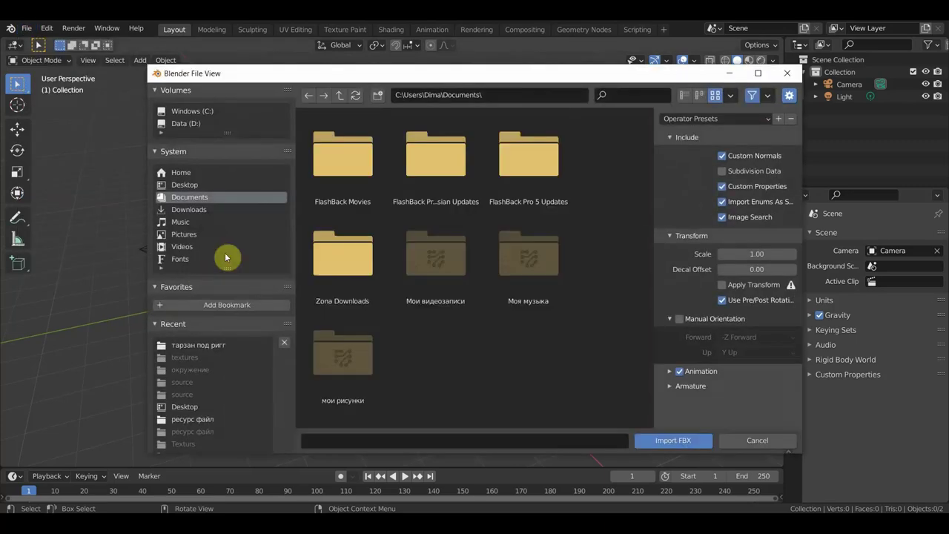
left_click(191, 186)
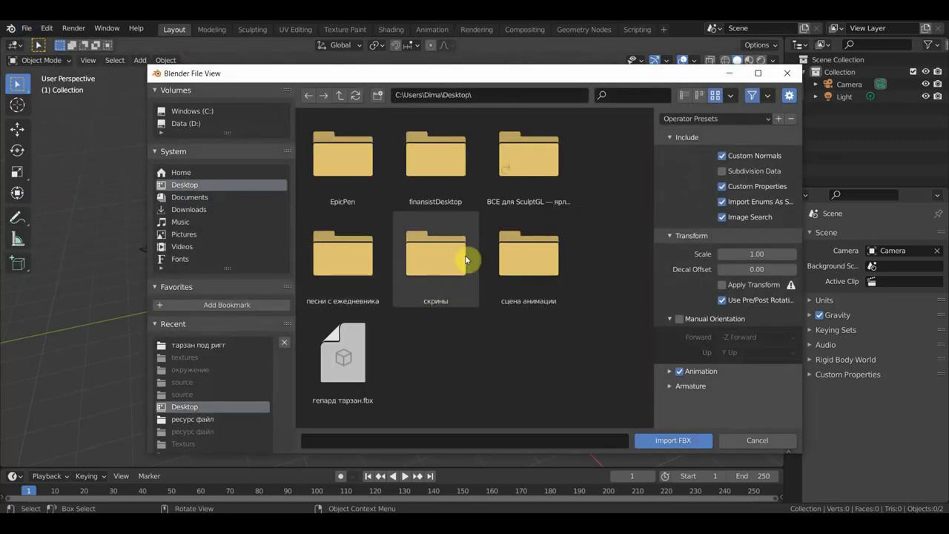
double_click(538, 270)
left_click(446, 169)
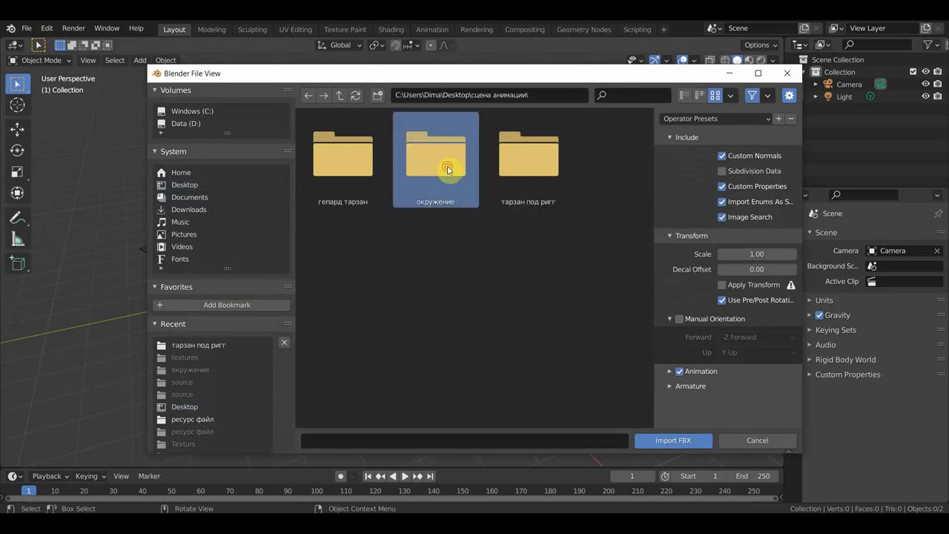
double_click(447, 169)
left_click(344, 268)
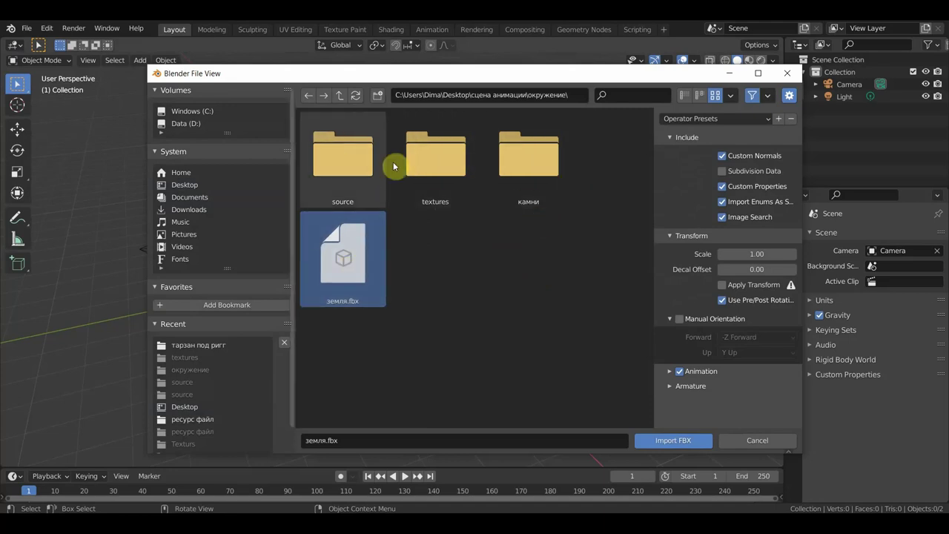
double_click(341, 155)
double_click(343, 168)
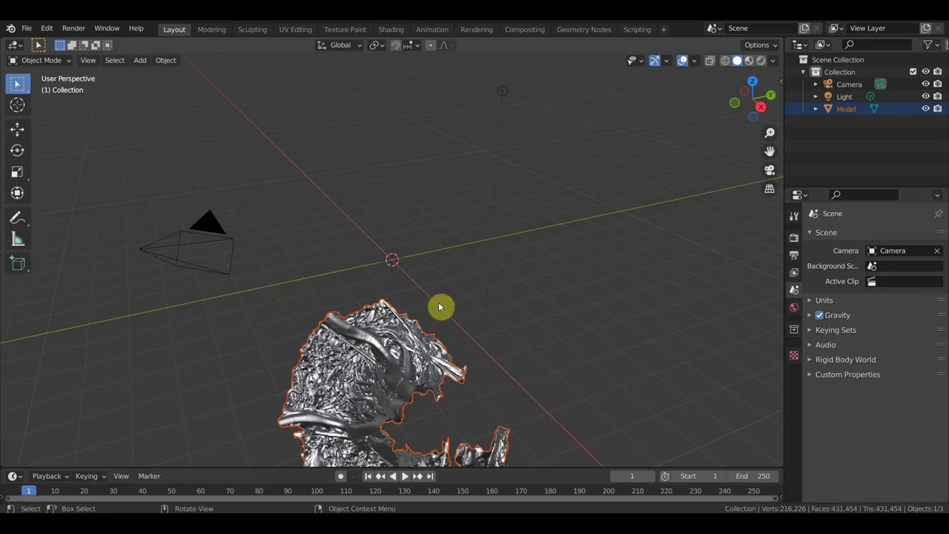
Step: Orbit around the imported roots Model and switch to an orthographic side view
middle_click_drag(438, 307, 459, 321)
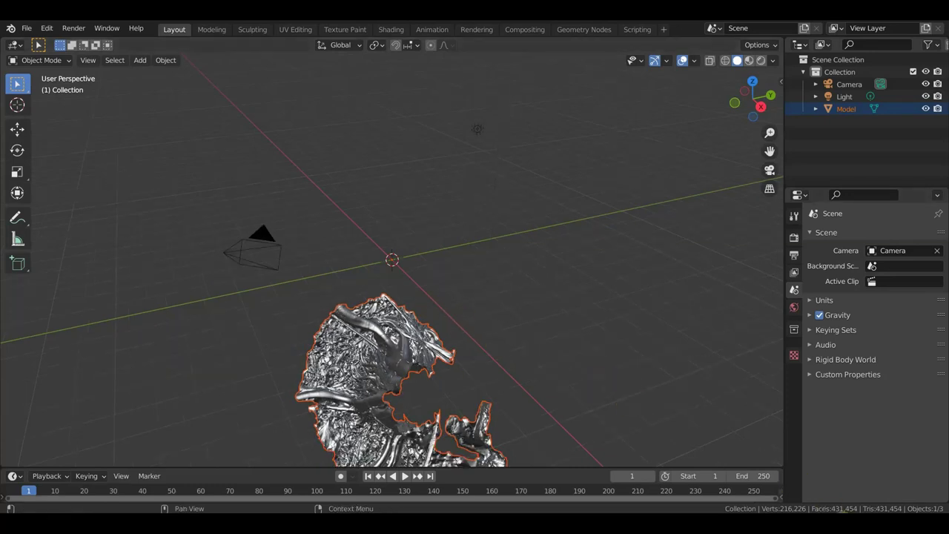
middle_click_drag(685, 437, 683, 382)
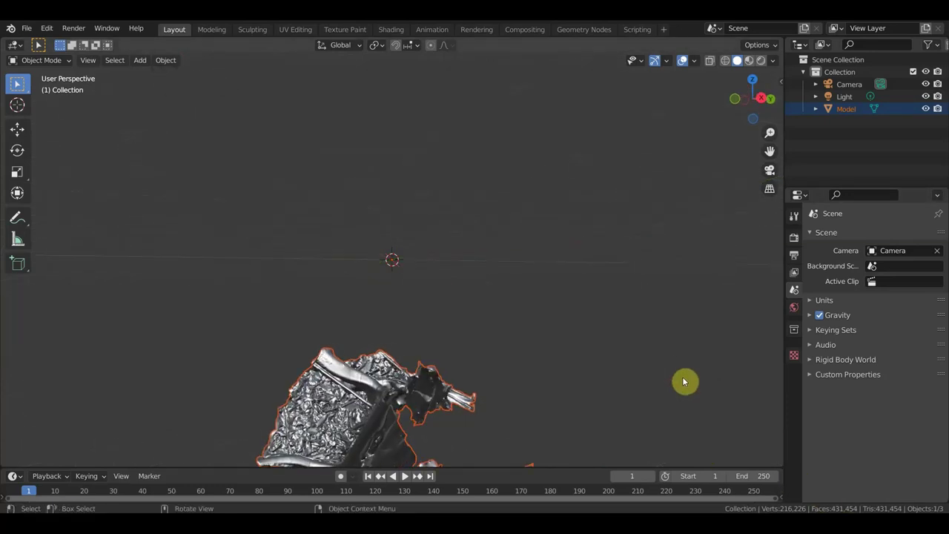
key("grave")
left_click(485, 185)
Step: In front orthographic view, move and rotate the roots model roughly upright
key("KP_1")
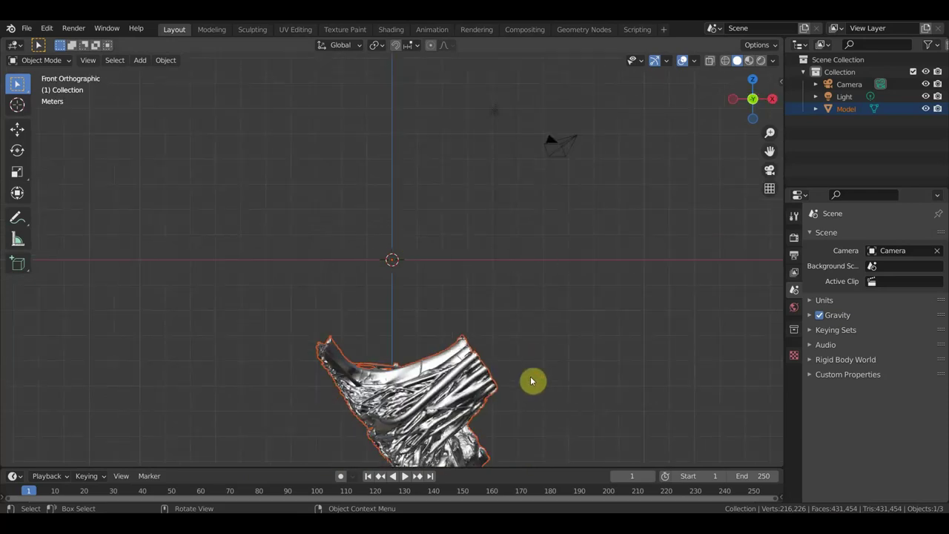
key("g")
left_click(521, 229)
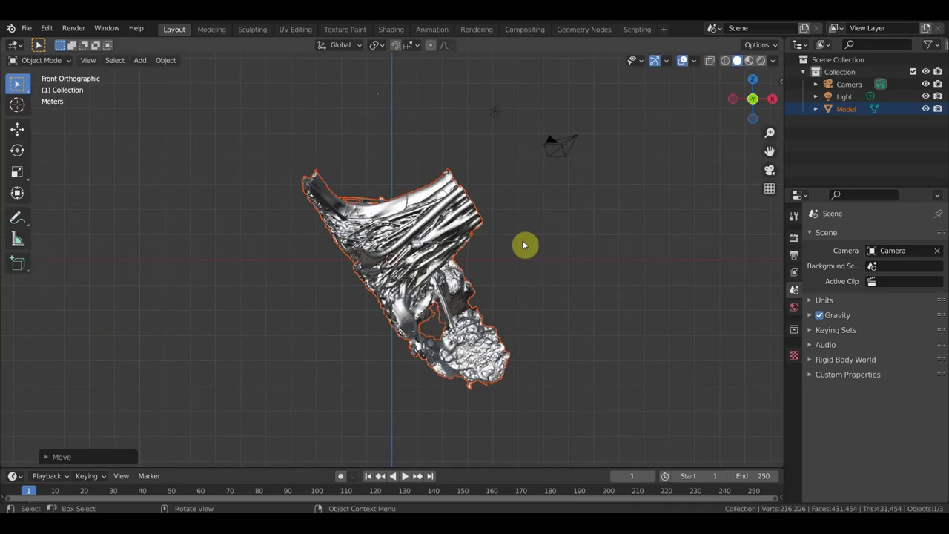
key("r")
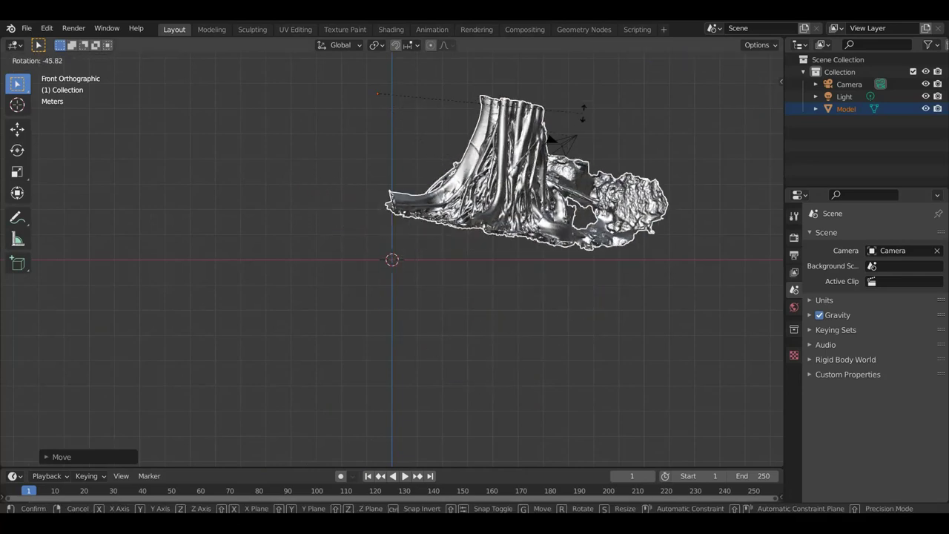
left_click(622, 111)
key("g")
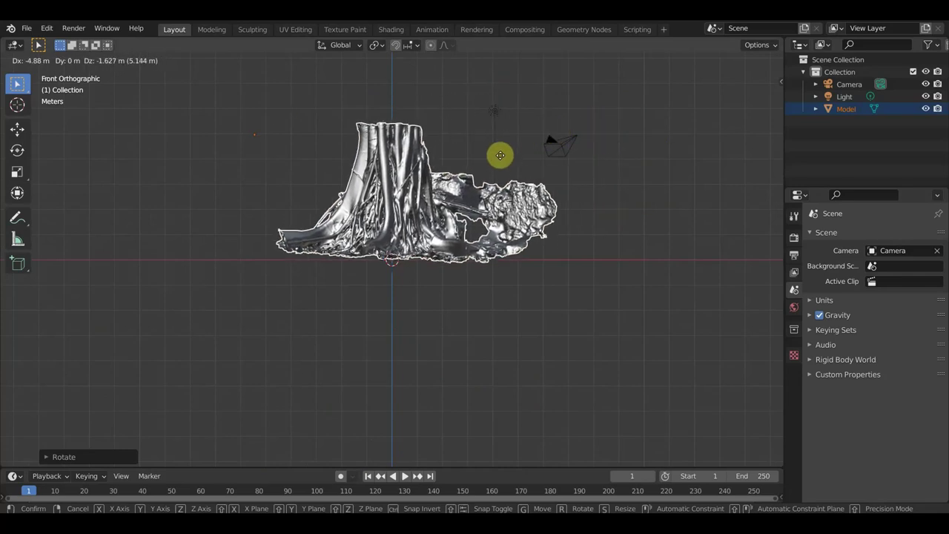
left_click(505, 162)
Step: Fine-rotate the model, rest its base on the ground line, then return to perspective
key("r")
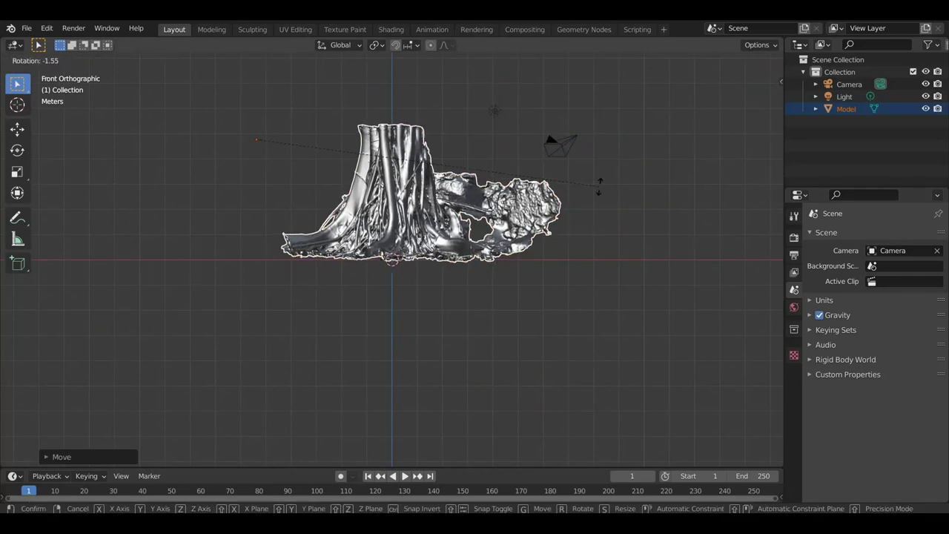
left_click(601, 187)
key("g")
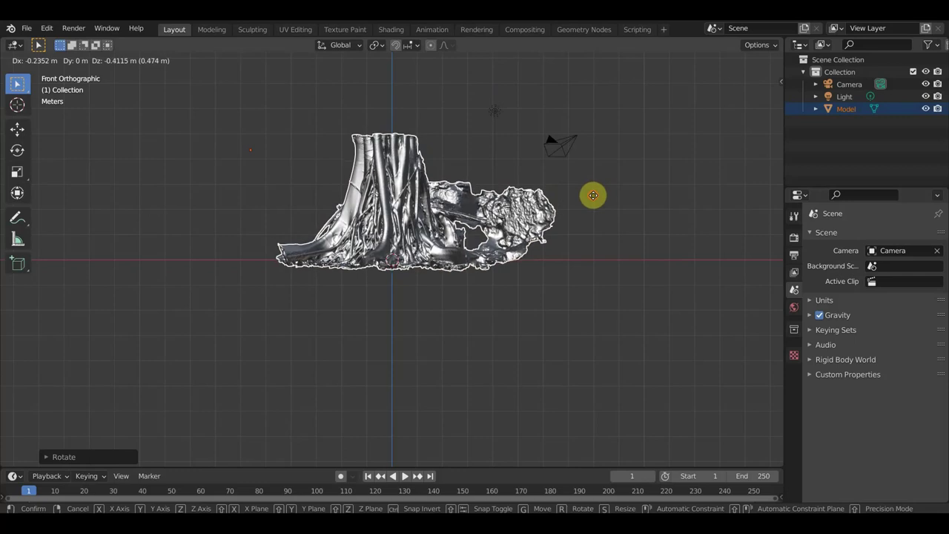
left_click(597, 198)
mouse_move(635, 298)
middle_mouse_down()
mouse_move(534, 328)
mouse_move(397, 191)
middle_mouse_up()
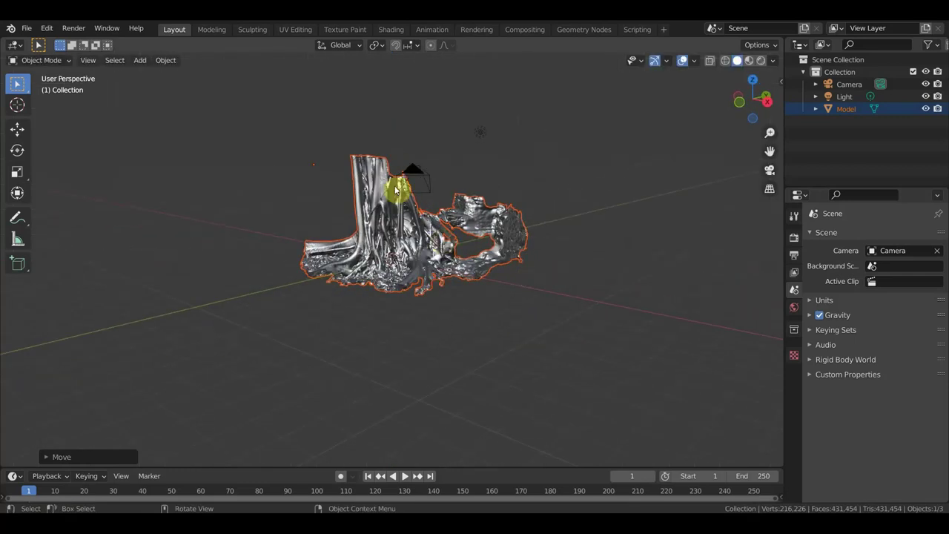
scroll(434, 228, "up", 2)
scroll(434, 228, "up", 1)
scroll(458, 224, "down", 2)
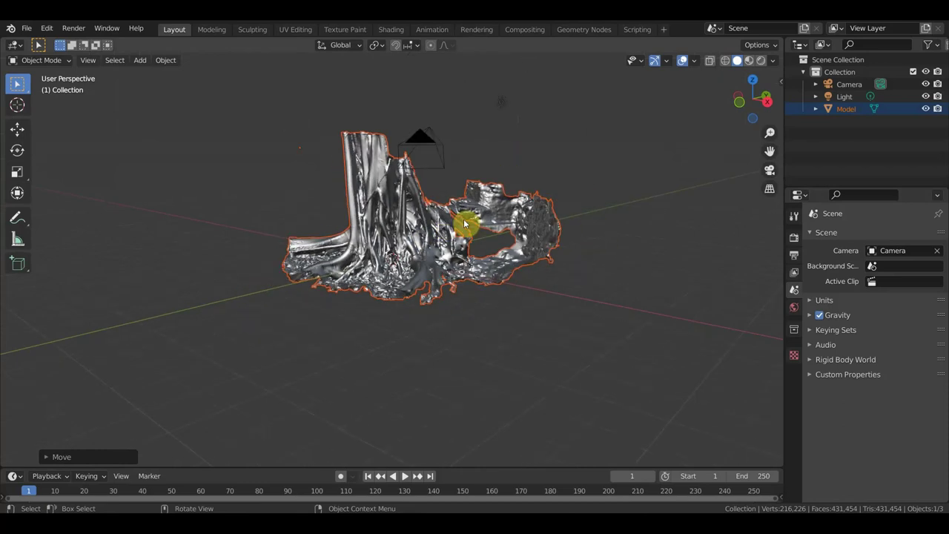
Step: In wireframe shading, select the roots Model and add a Decimate modifier
left_click(725, 61)
scroll(393, 217, "up", 1)
scroll(436, 240, "up", 3)
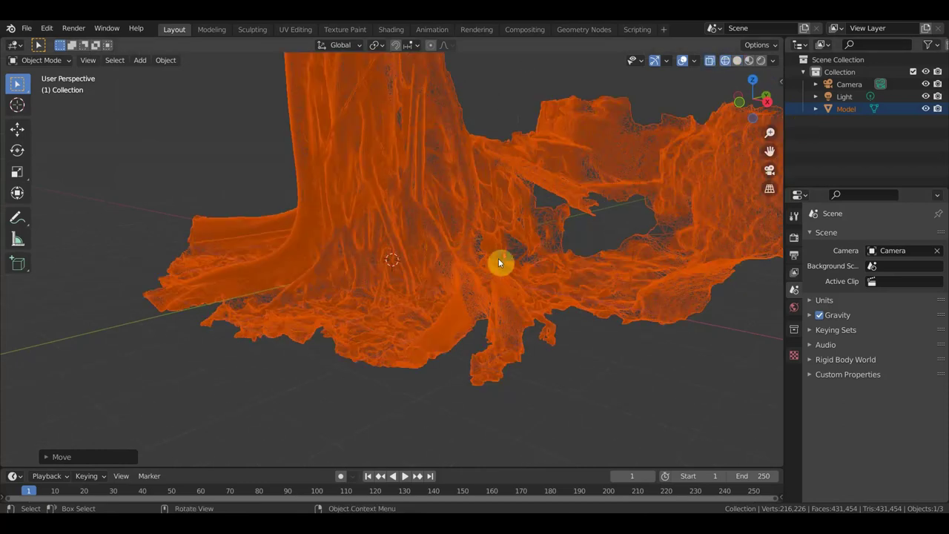
scroll(498, 261, "down", 2)
scroll(499, 263, "down", 1)
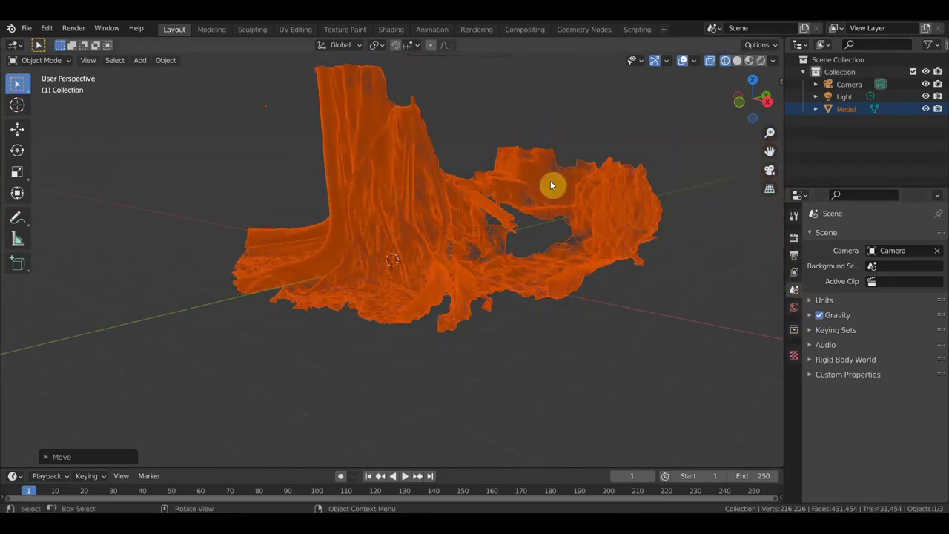
left_click(550, 185)
left_click(401, 213)
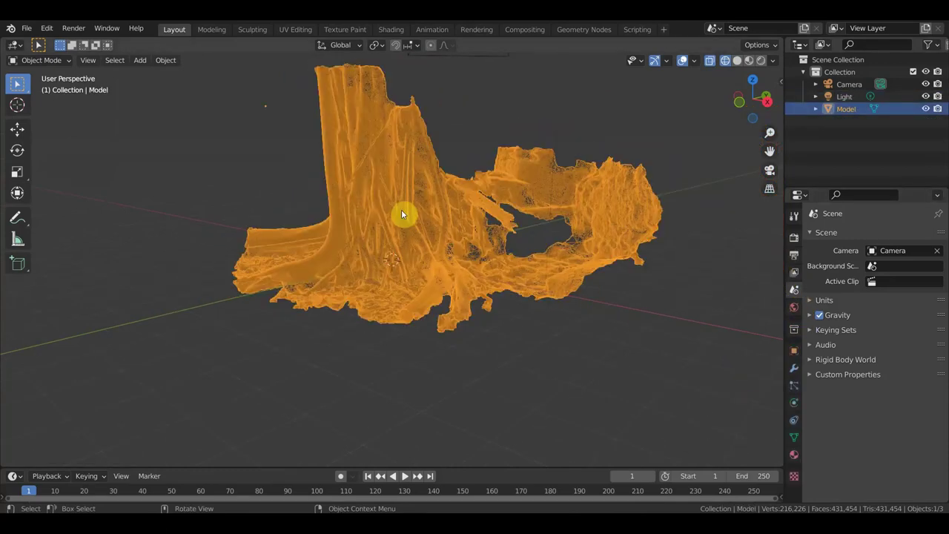
left_click(793, 367)
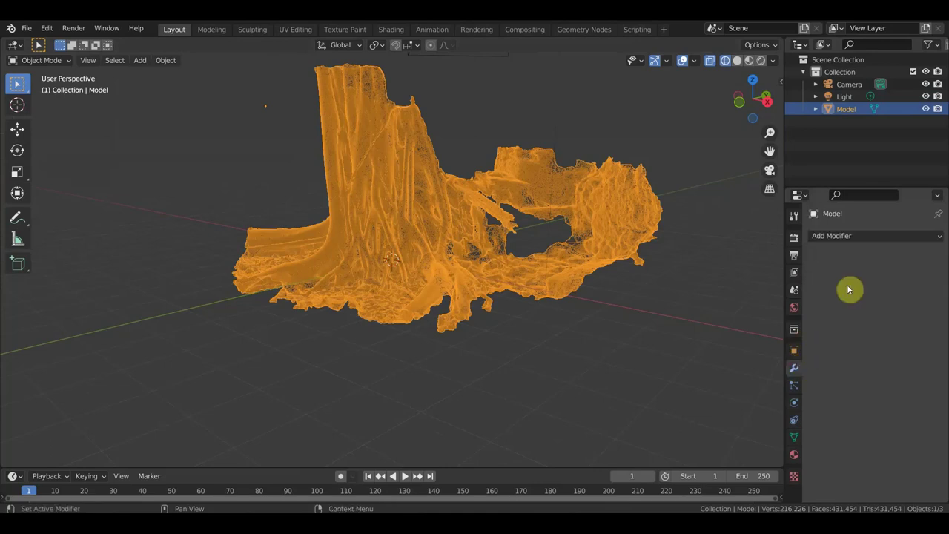
left_click(847, 236)
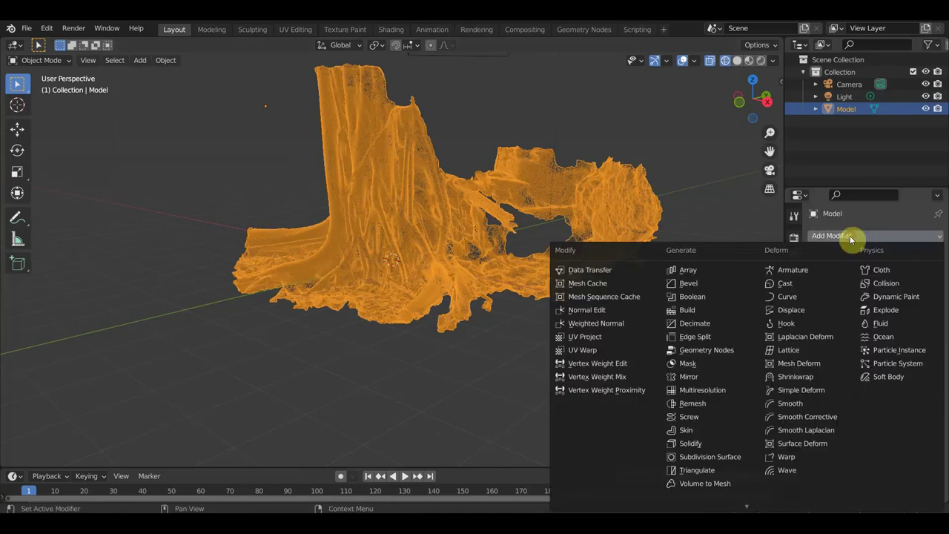
left_click(719, 324)
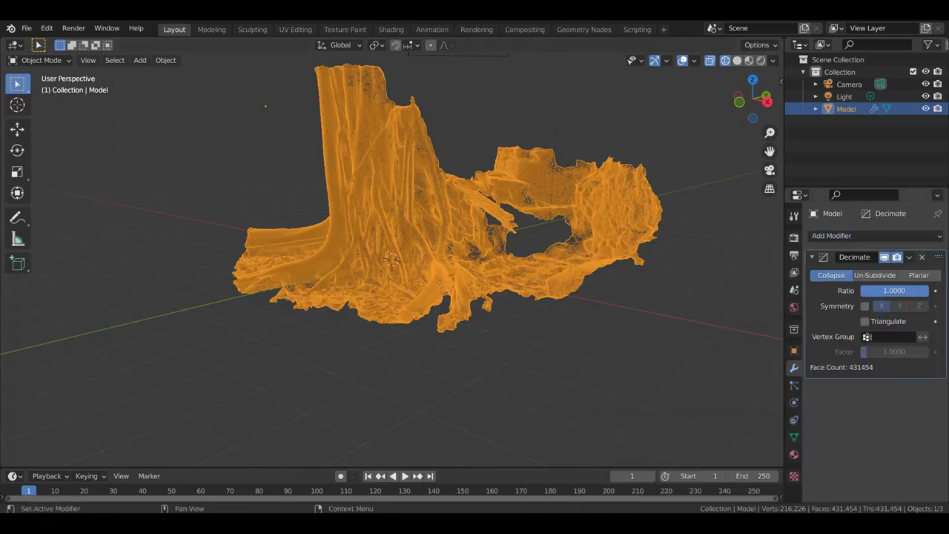
Step: Set the Decimate ratio to 0.25 and apply it, leaving 107,862 faces
left_click_drag(864, 294, 862, 294)
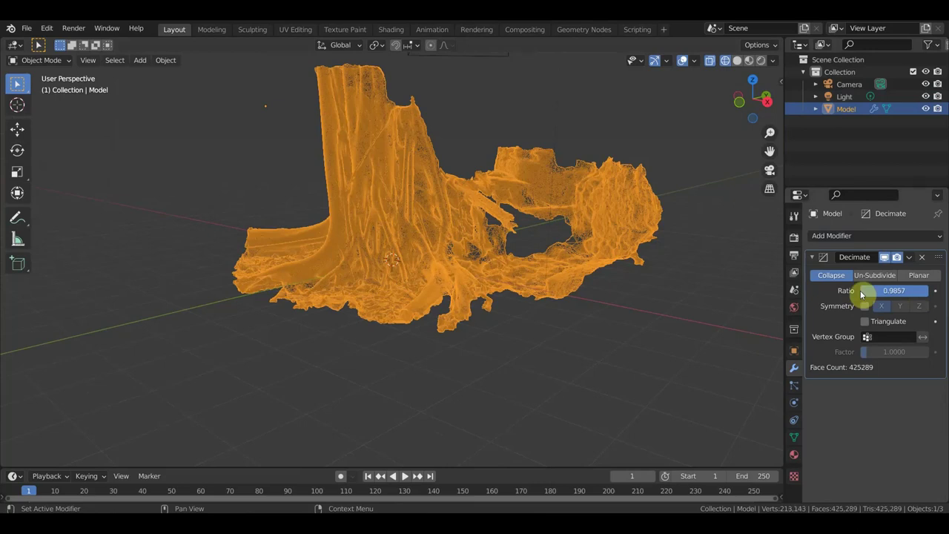
left_click(860, 291)
left_click_drag(860, 291, 861, 294)
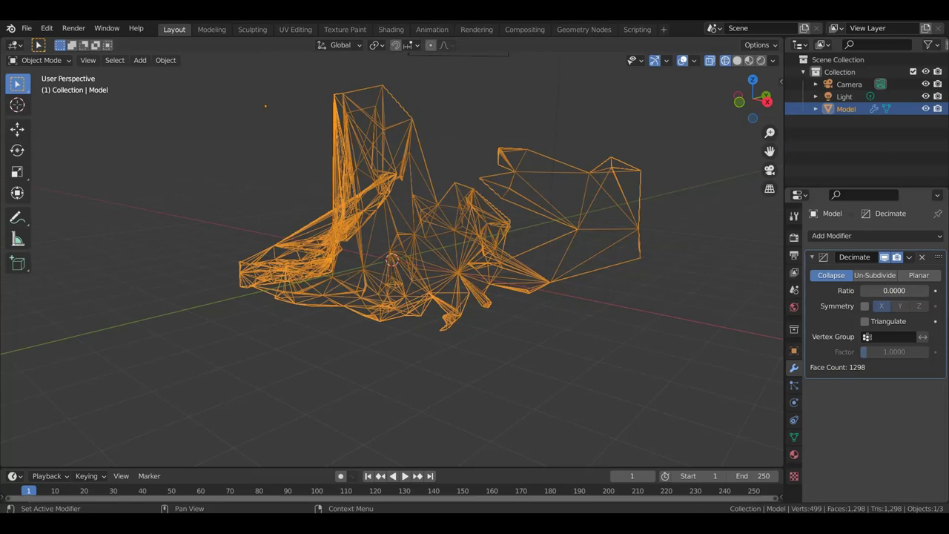
left_click_drag(886, 287, 891, 290)
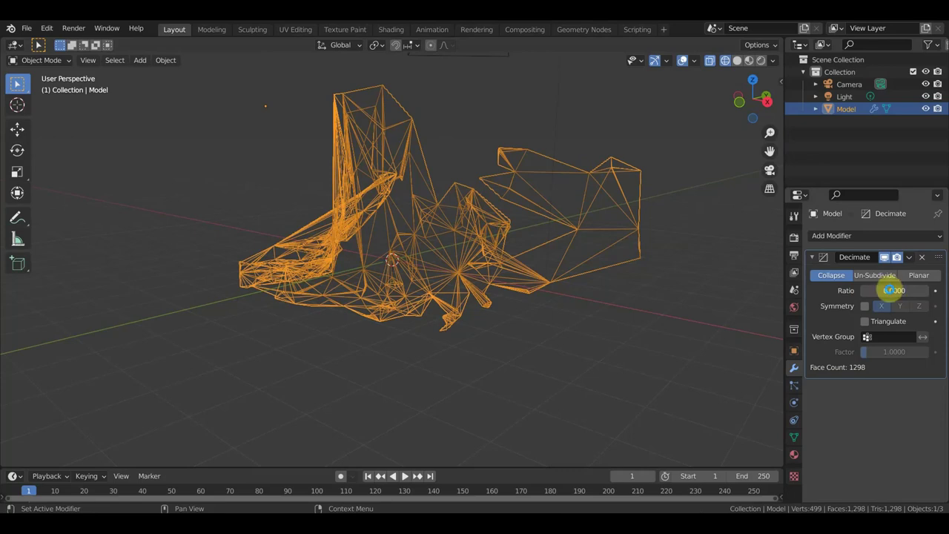
left_click_drag(889, 289, 878, 294)
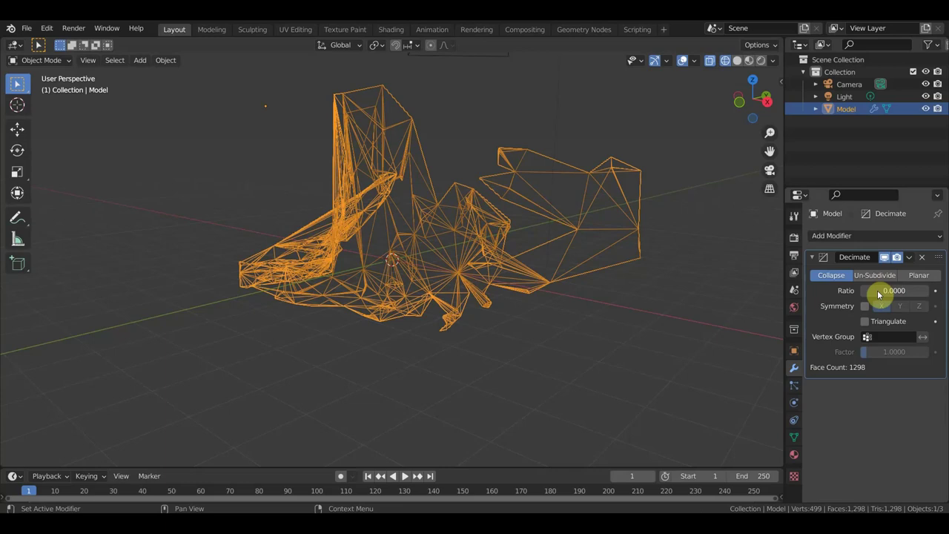
left_click_drag(878, 295, 872, 294)
right_click(871, 293)
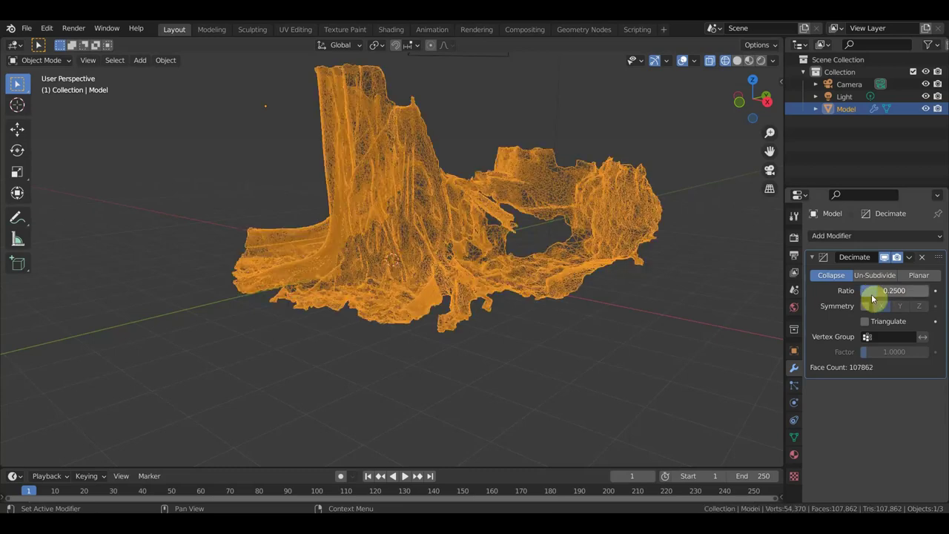
left_click(910, 258)
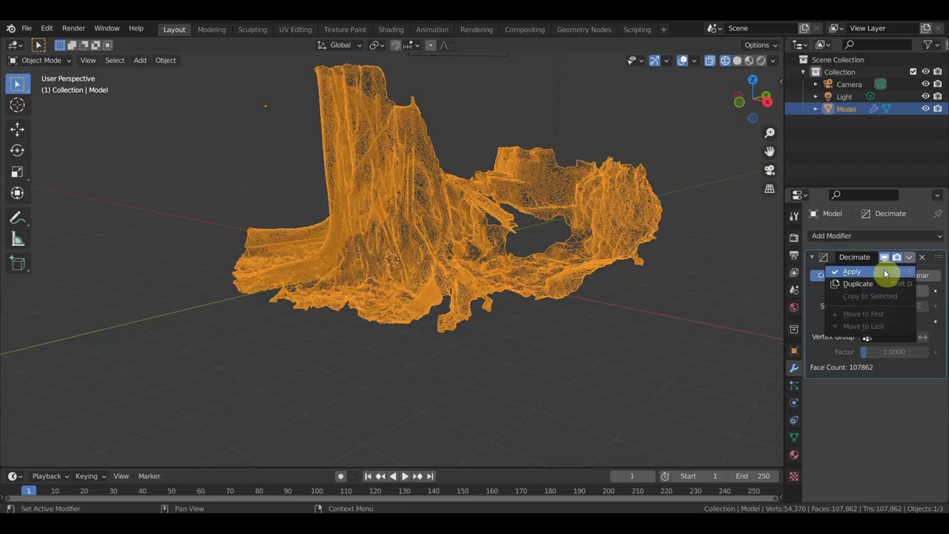
left_click(883, 270)
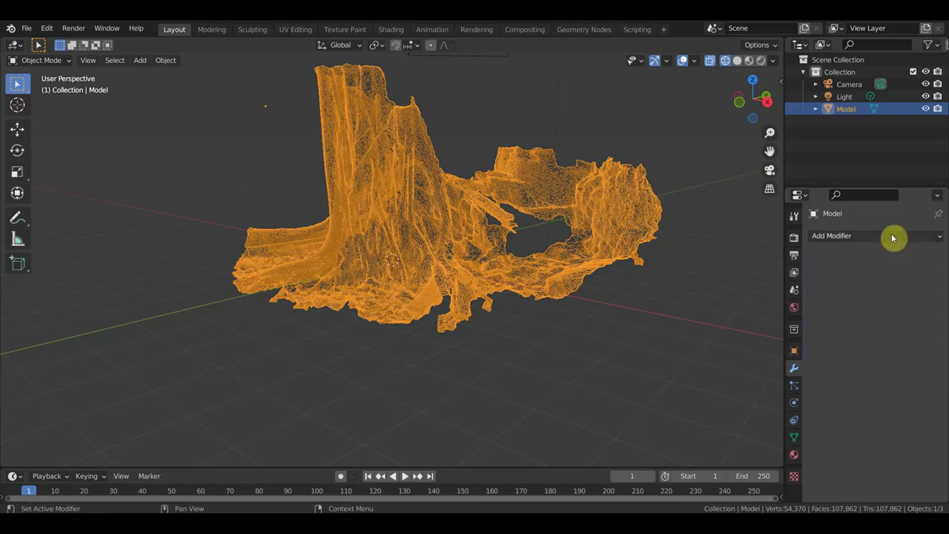
Step: Add a Decimate modifier to the stump mesh and try ratio values in Solid shading
left_click(878, 236)
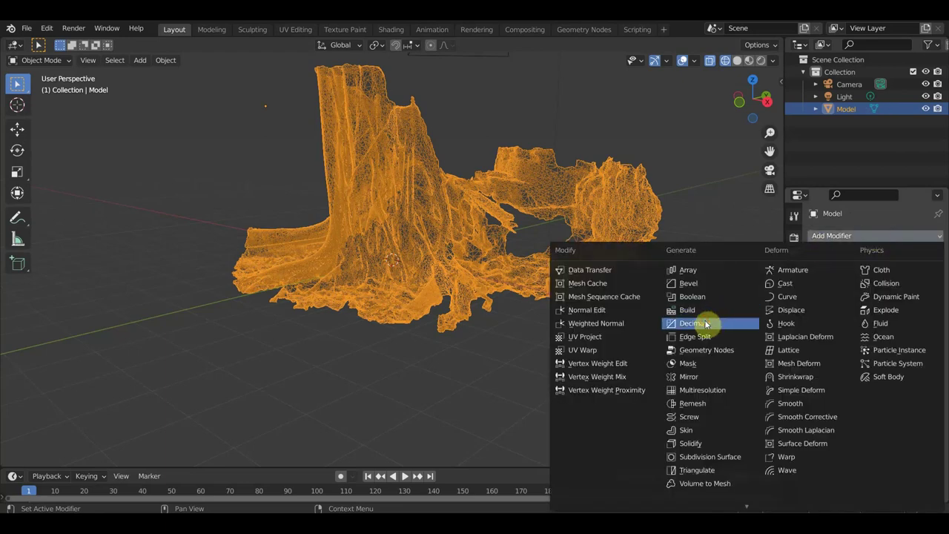
left_click(713, 321)
left_click_drag(919, 295, 851, 293)
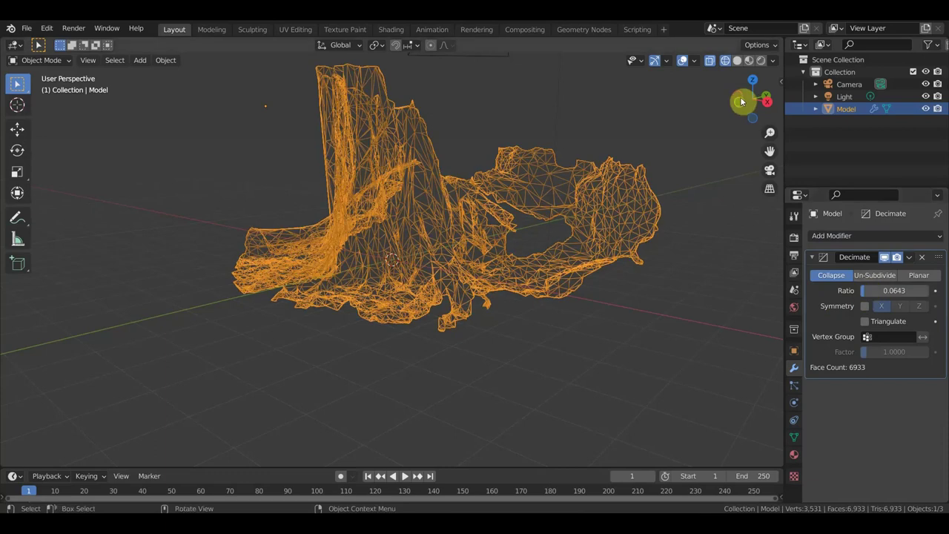
left_click(736, 61)
mouse_move(674, 264)
middle_mouse_down()
mouse_move(728, 250)
mouse_move(669, 259)
middle_mouse_up()
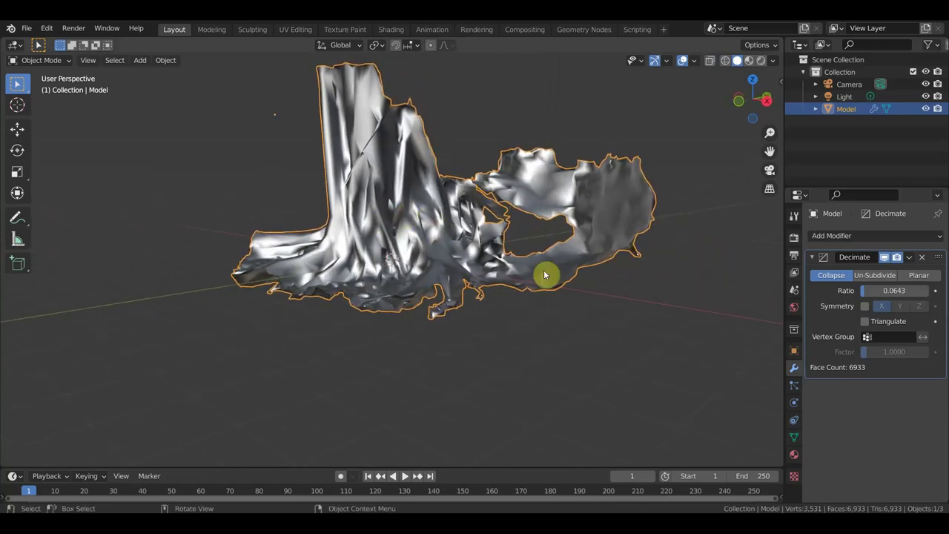
left_click_drag(863, 294, 889, 291)
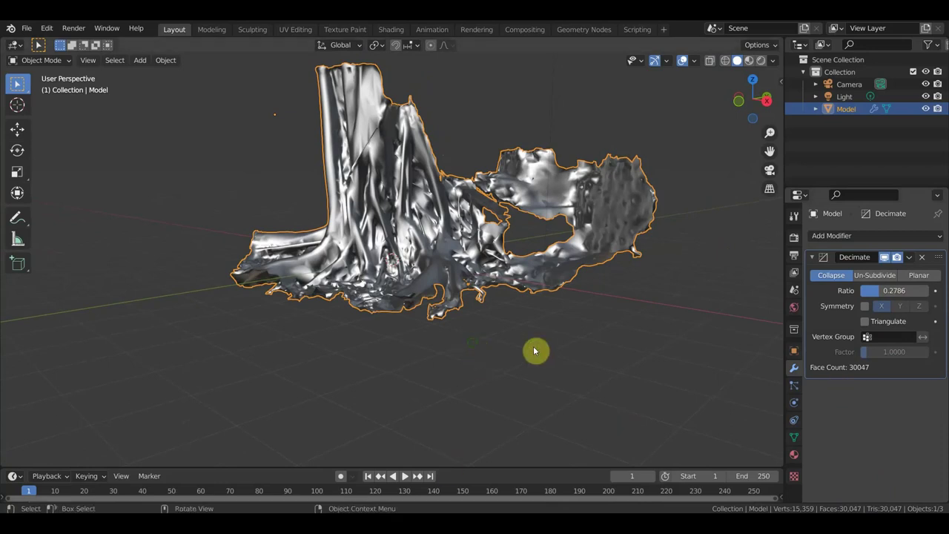
middle_click_drag(534, 348, 518, 333)
mouse_move(379, 189)
middle_mouse_down()
mouse_move(450, 218)
mouse_move(355, 226)
mouse_move(349, 269)
middle_mouse_up()
Step: Settle the Decimate ratio at 0.2643 and apply it, leaving 21,571 faces
scroll(379, 341, "up", 3)
scroll(364, 368, "up", 2)
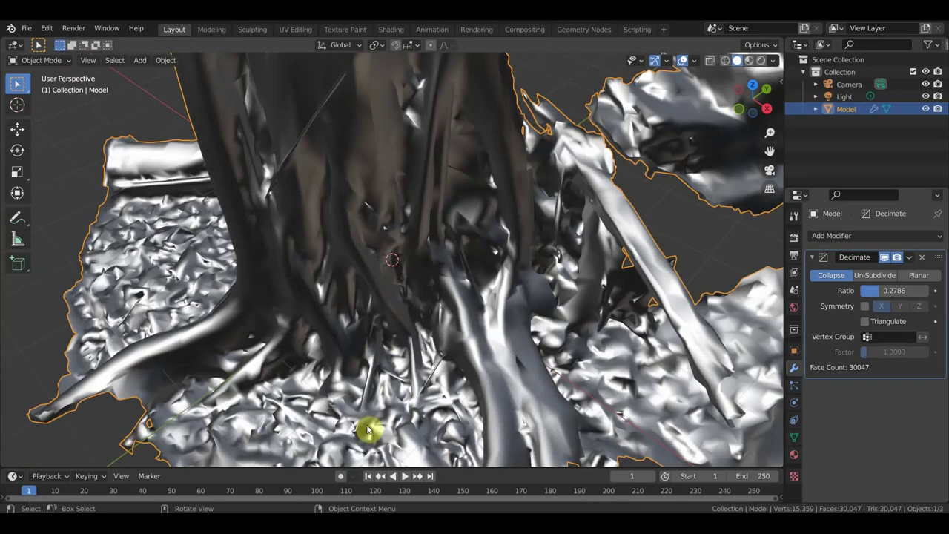
scroll(432, 363, "down", 3)
middle_click_drag(432, 363, 494, 298)
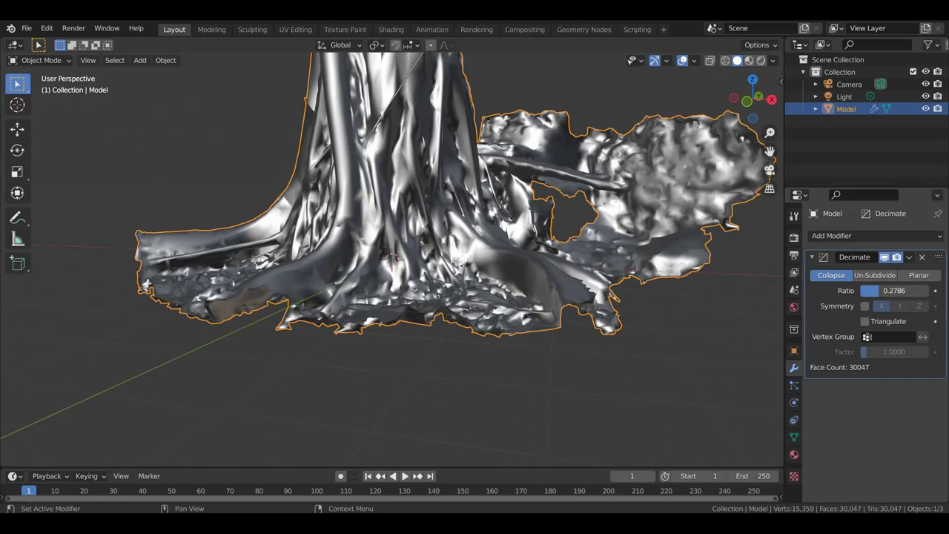
left_click_drag(894, 290, 853, 294)
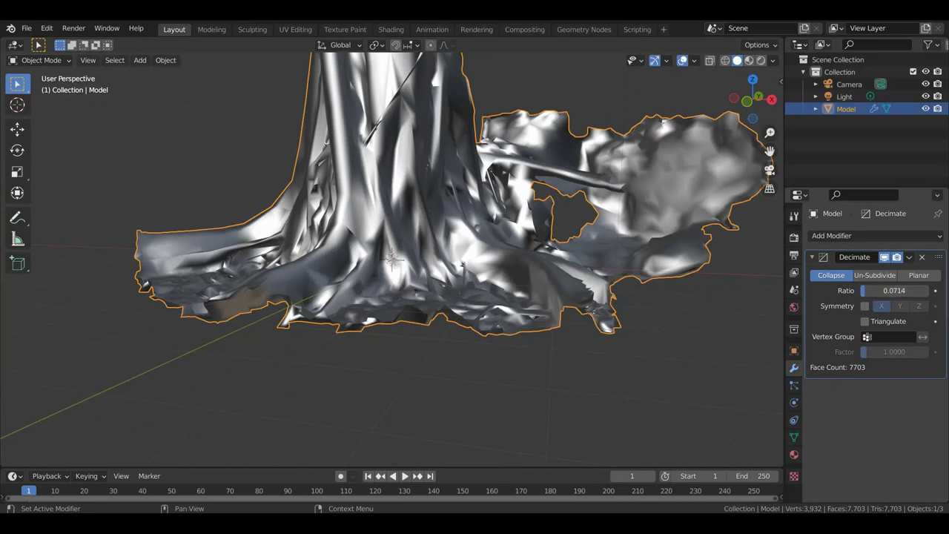
left_click_drag(867, 295, 893, 292)
left_click(909, 257)
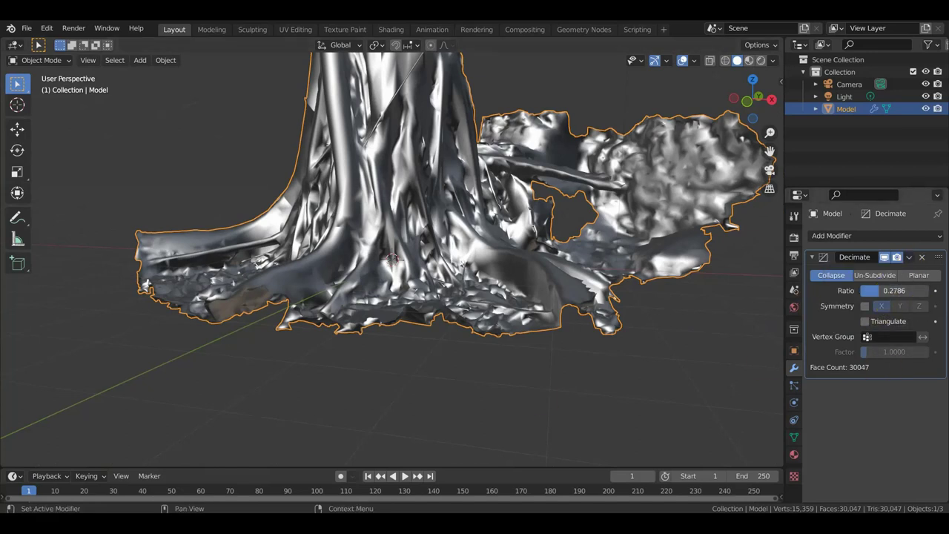
left_click_drag(879, 294, 876, 295)
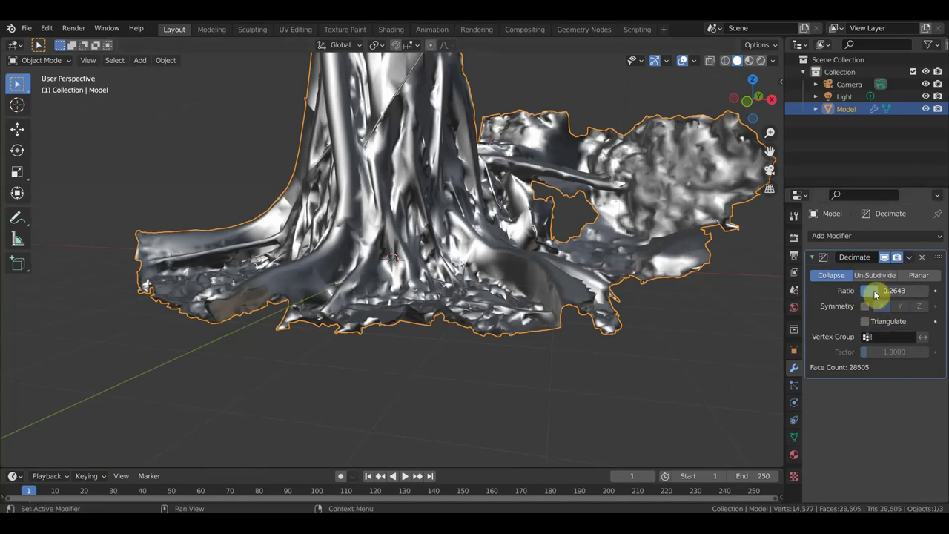
left_click(909, 257)
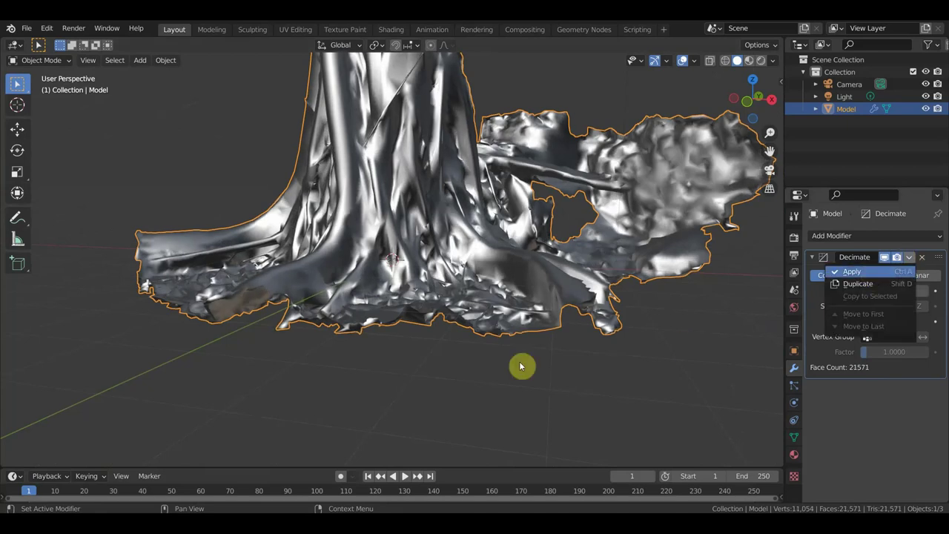
key("Return")
scroll(525, 318, "down", 3)
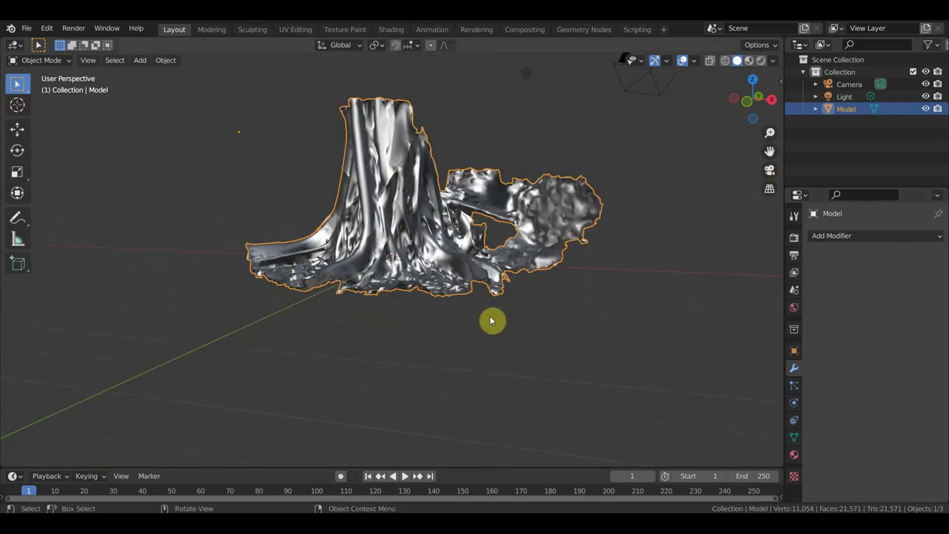
Step: Create Collection 2 and then Collection 3 from the Outliner's context menu
scroll(490, 320, "down", 1)
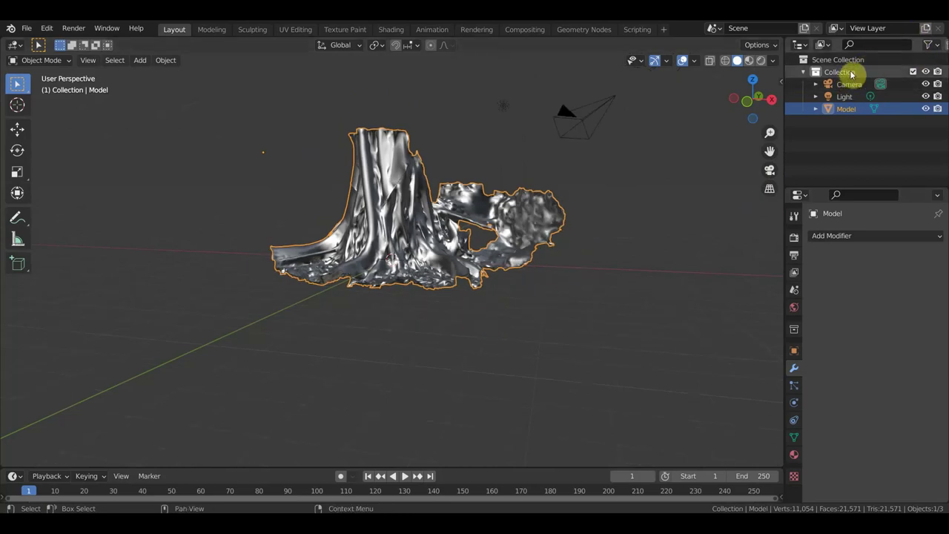
right_click(861, 159)
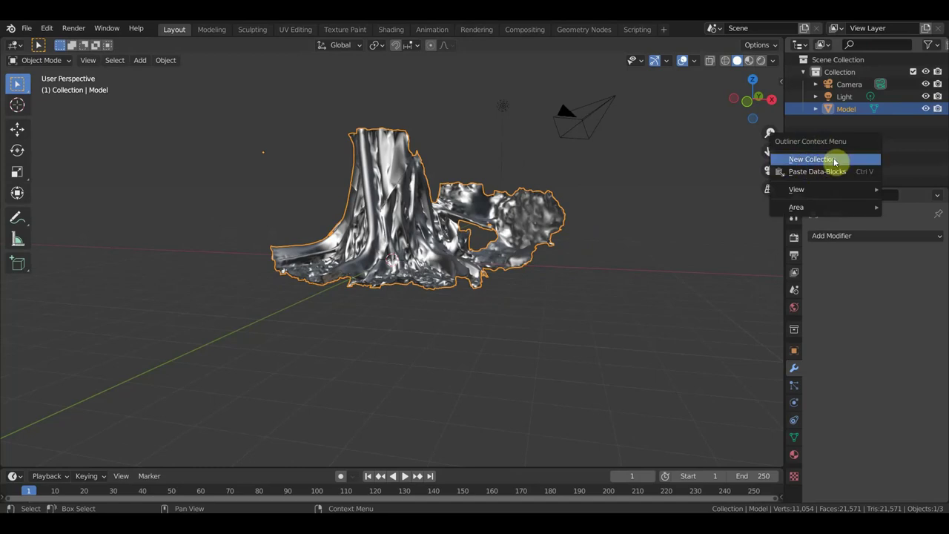
left_click(841, 160)
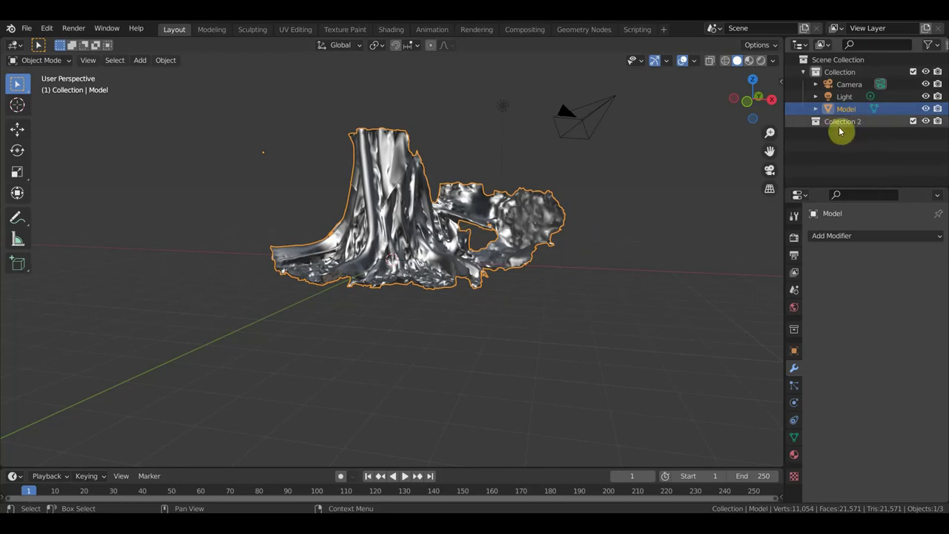
right_click(850, 143)
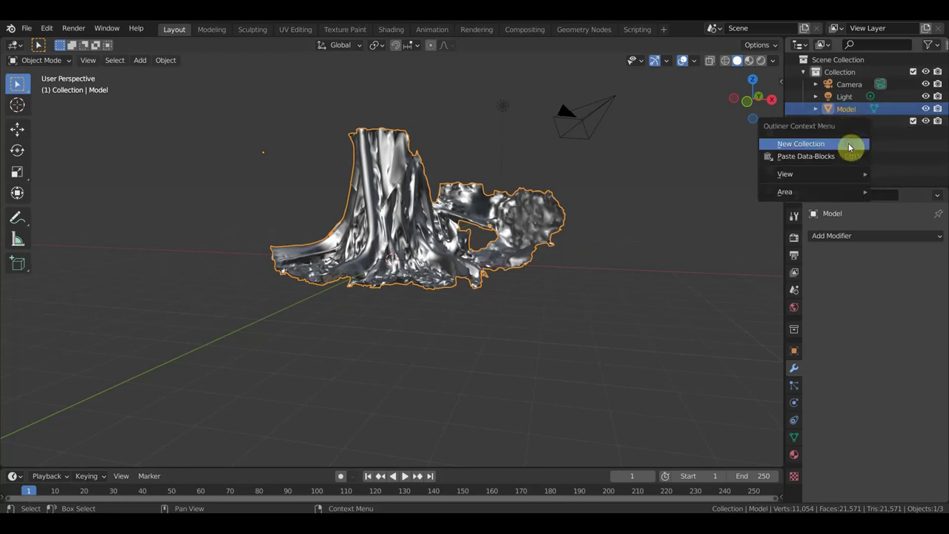
left_click(845, 146)
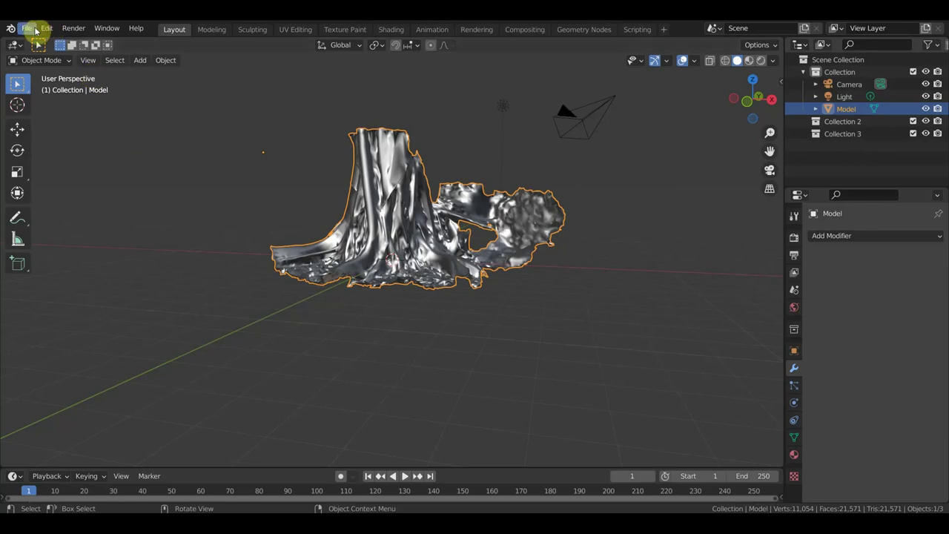
Step: Discard the untitled file and open Desktop > сцена анимации > окружение > дерево.blend
left_click(28, 28)
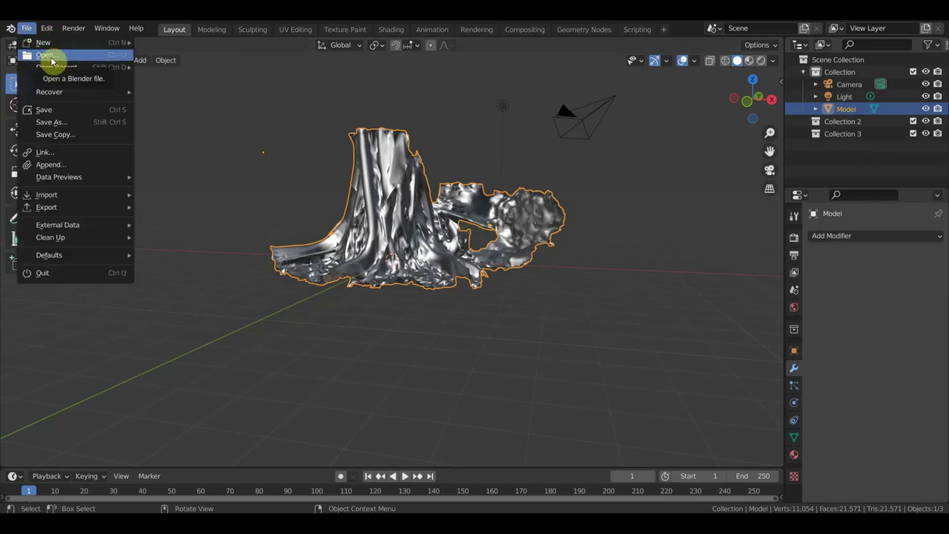
mouse_move(56, 67)
mouse_move(173, 79)
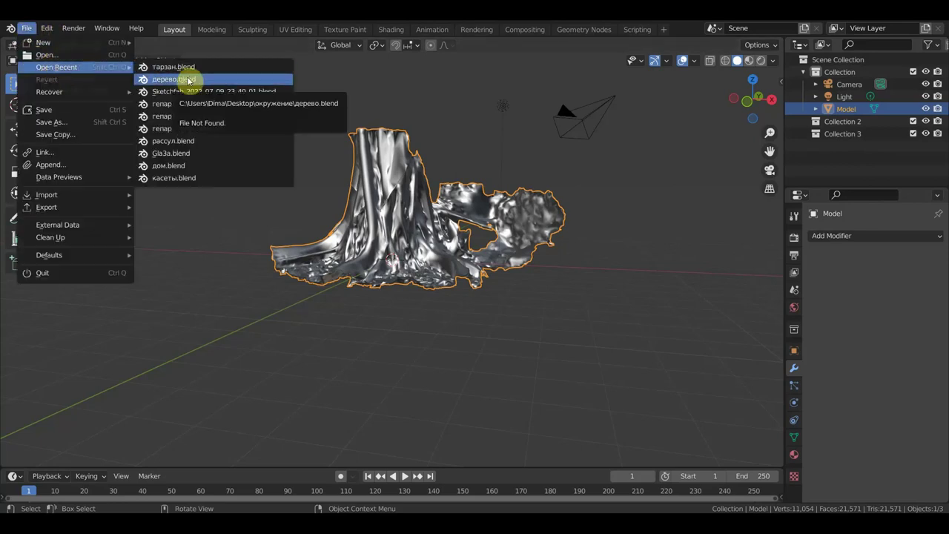
left_click(188, 79)
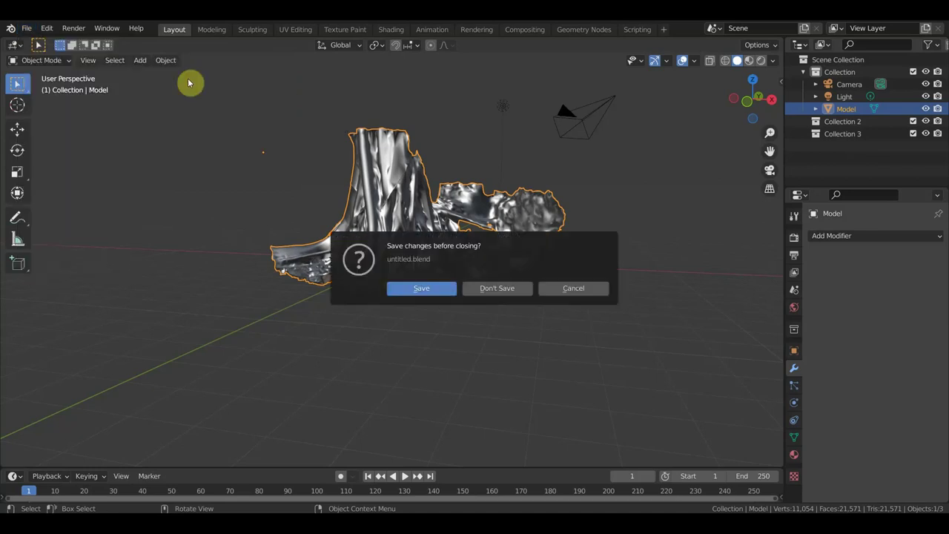
left_click(485, 288)
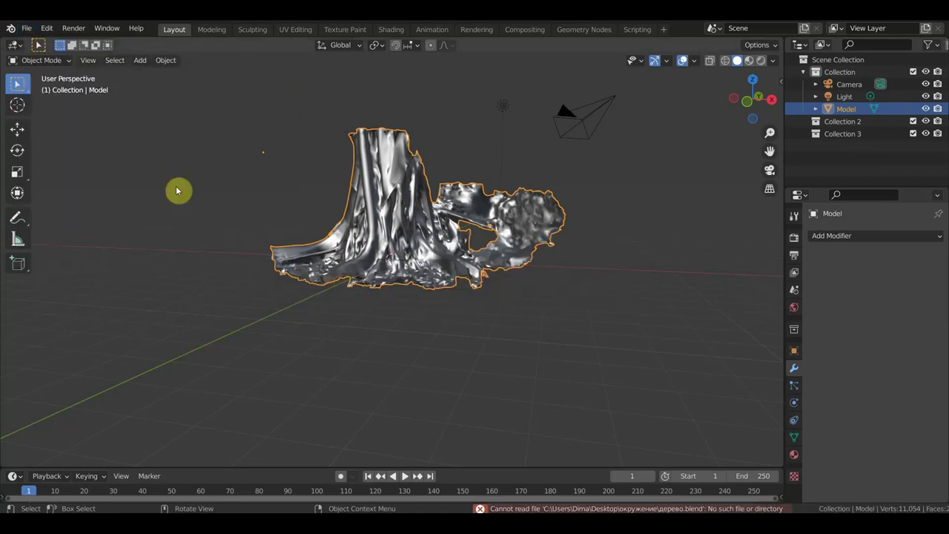
left_click(27, 28)
mouse_move(57, 67)
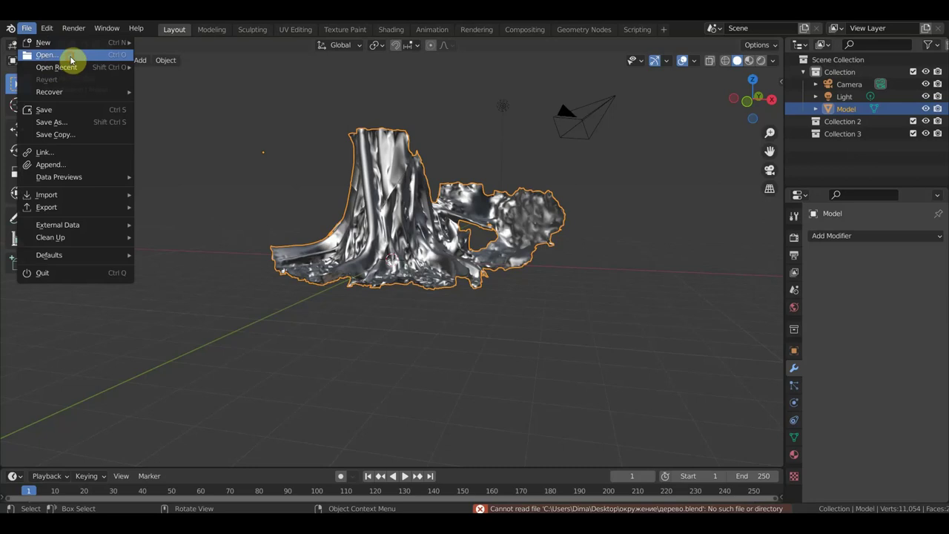
left_click(110, 67)
left_click(509, 290)
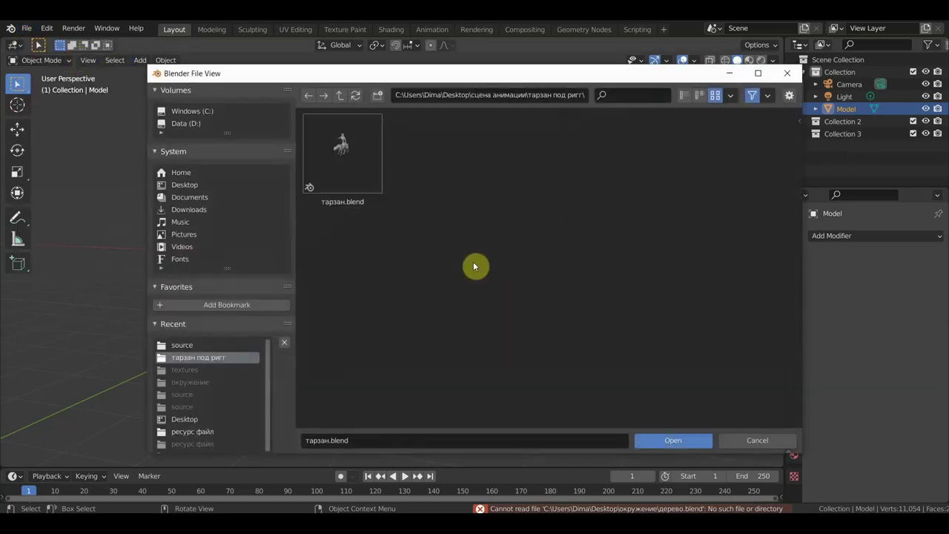
left_click(197, 185)
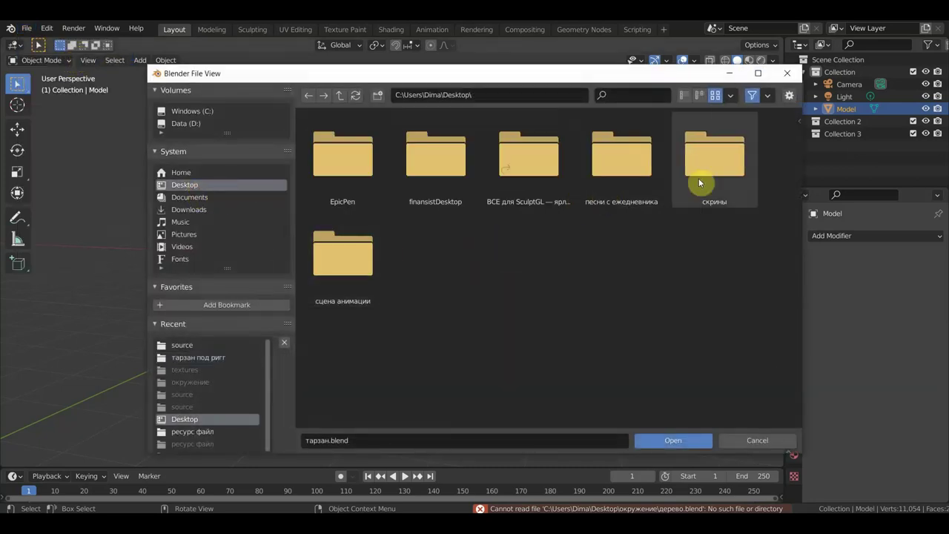
double_click(348, 286)
left_click(440, 183)
double_click(439, 182)
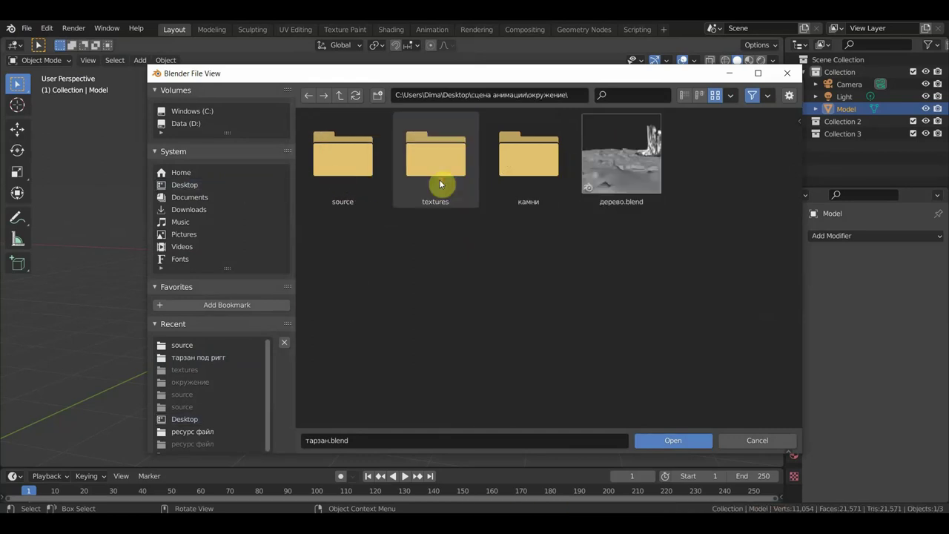
double_click(640, 182)
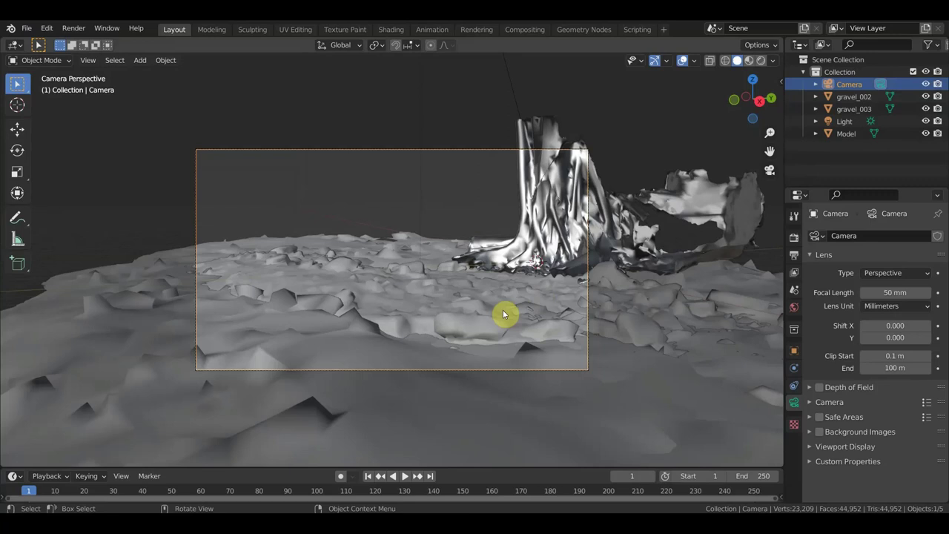
Step: Zoom and orbit around the stump on the gravel terrain, then bring up File > Open Recent
scroll(504, 312, "down", 1)
scroll(504, 311, "down", 2)
scroll(503, 315, "up", 1)
mouse_move(510, 314)
middle_mouse_down()
mouse_move(531, 326)
mouse_move(578, 321)
mouse_move(462, 282)
mouse_move(423, 290)
mouse_move(538, 289)
middle_mouse_up()
scroll(535, 321, "down", 3)
scroll(548, 321, "down", 2)
scroll(572, 321, "up", 3)
scroll(582, 311, "up", 2)
scroll(455, 281, "up", 1)
scroll(453, 284, "up", 2)
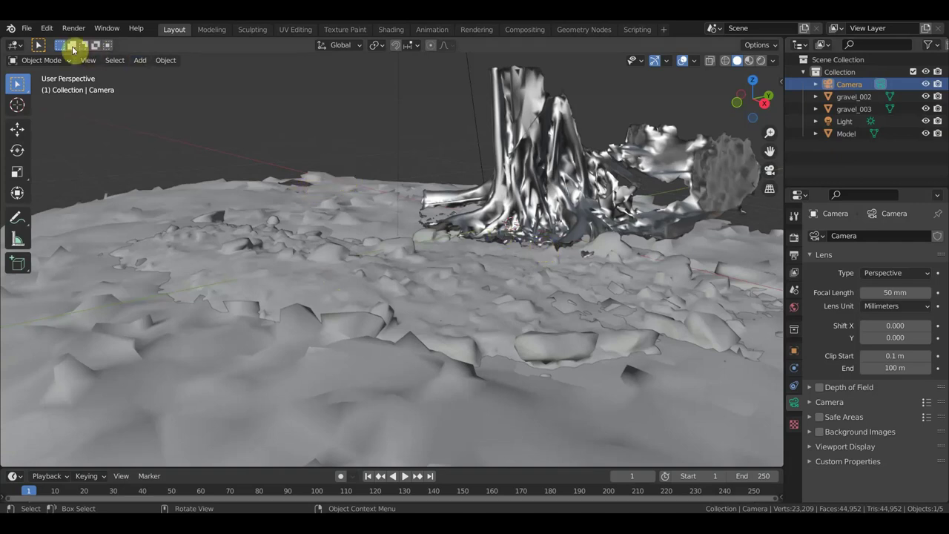
left_click(26, 31)
mouse_move(57, 66)
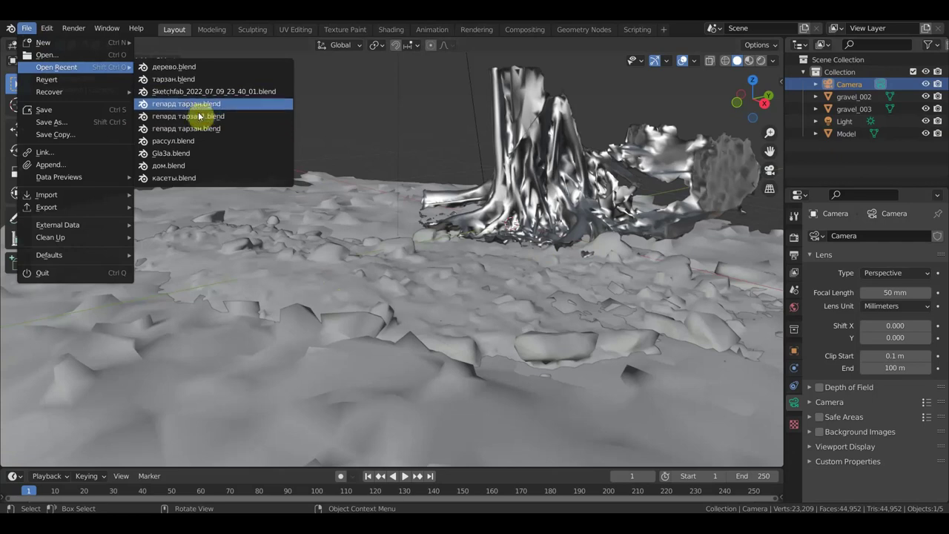
Step: Load гепард тарзан.blend from the recent files and orbit to look over the cheetah rig
key("Return")
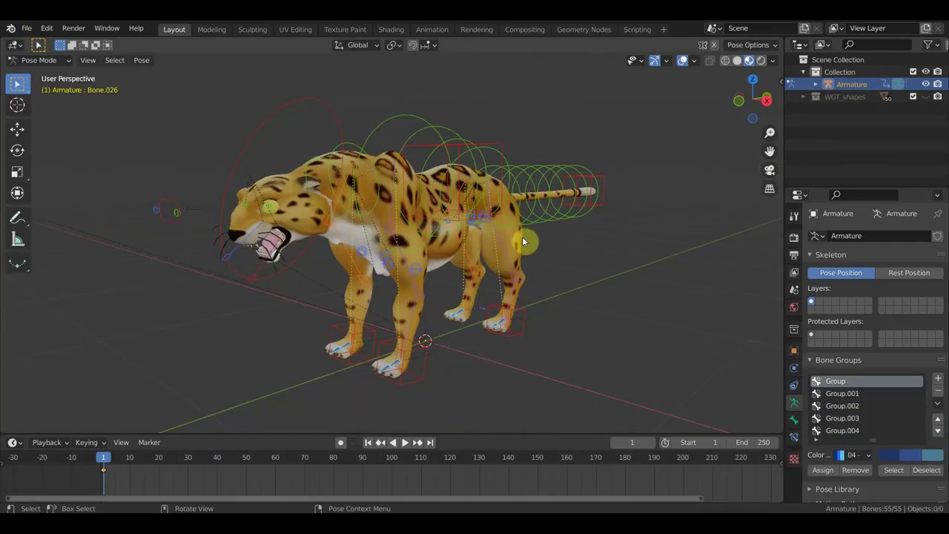
scroll(453, 228, "down", 2)
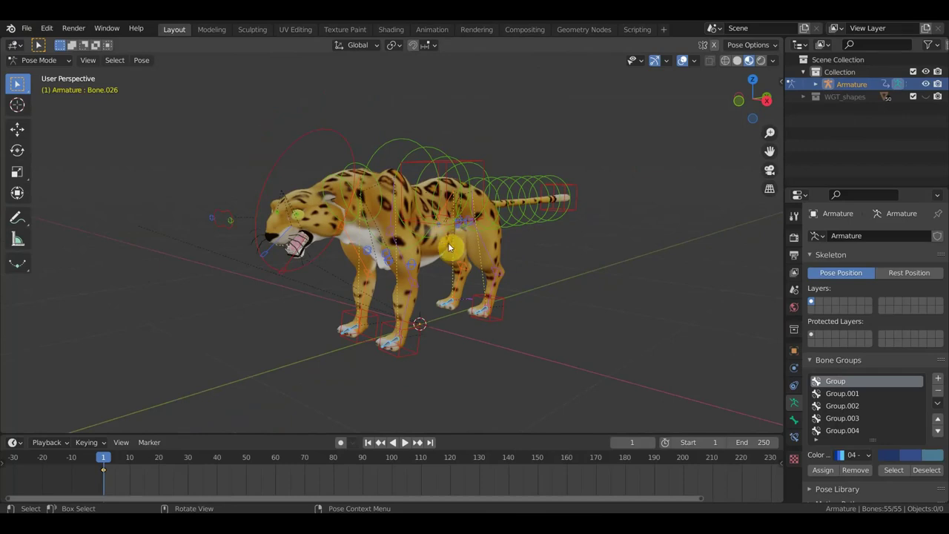
middle_click_drag(447, 243, 423, 244)
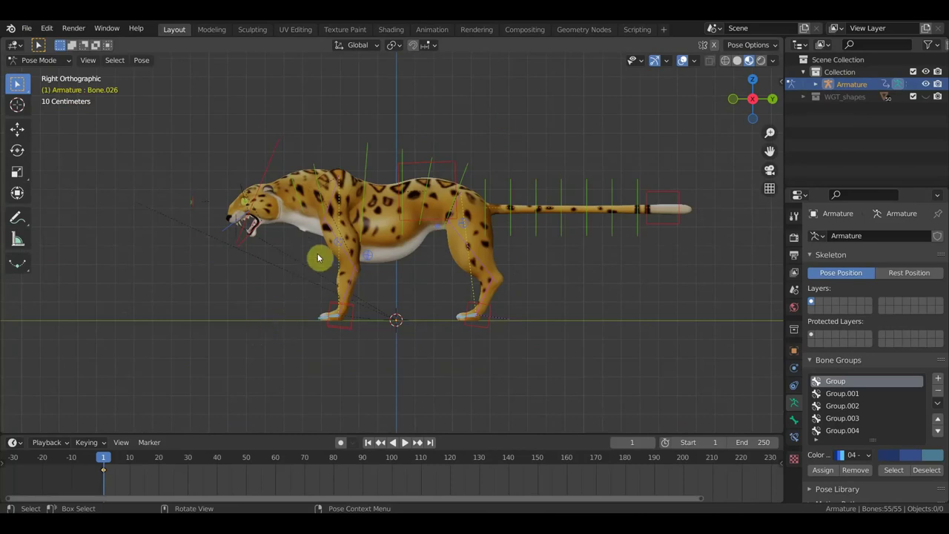
left_click(26, 30)
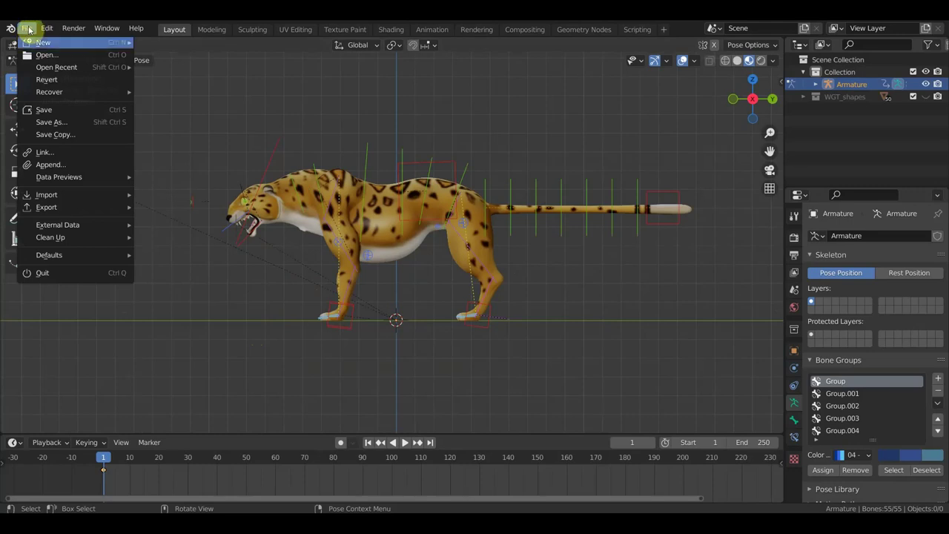
Step: Link the Collection from сцена анимации/окружение/дерево.blend into the cheetah scene
left_click(59, 154)
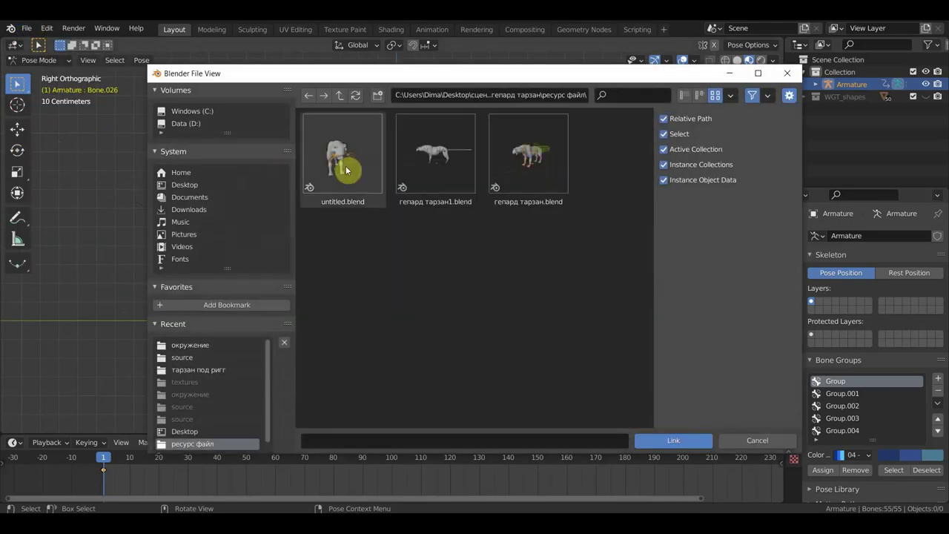
left_click(191, 186)
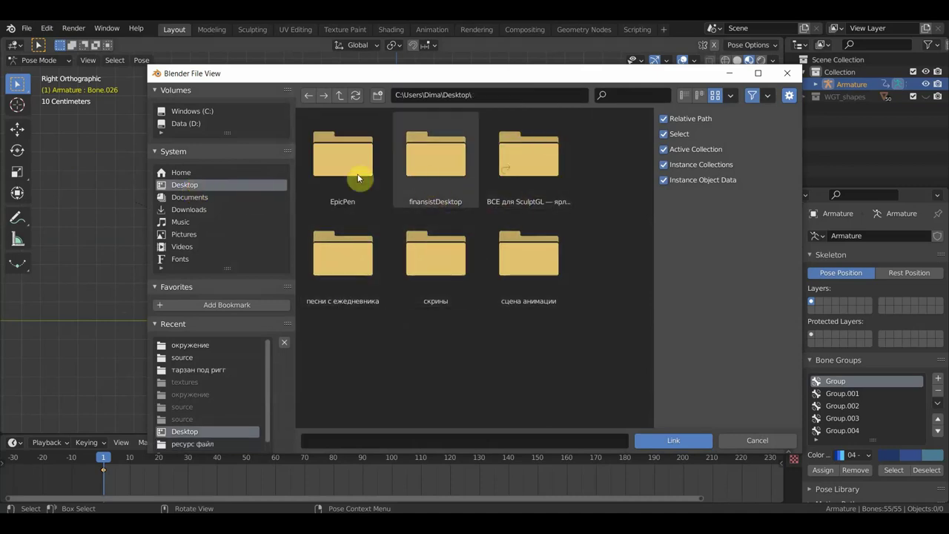
double_click(557, 272)
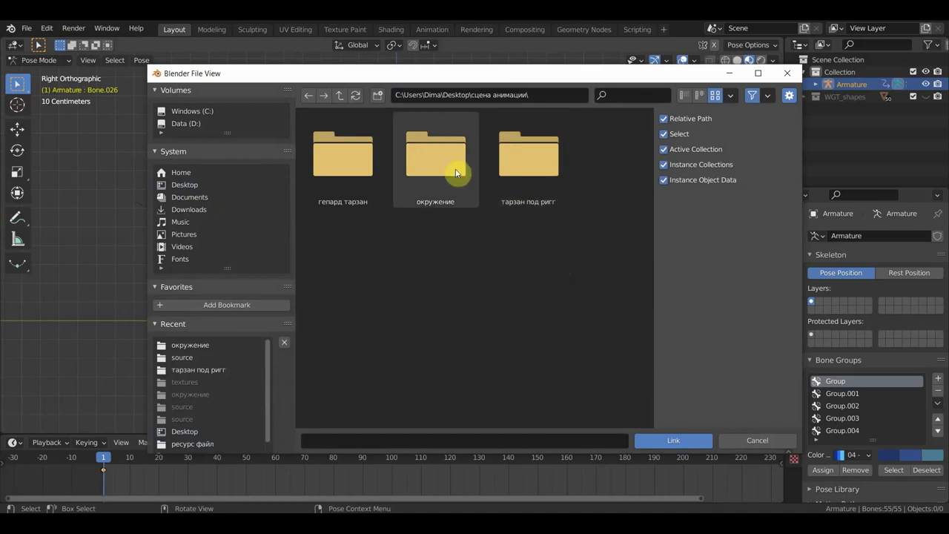
double_click(449, 174)
left_click(347, 256)
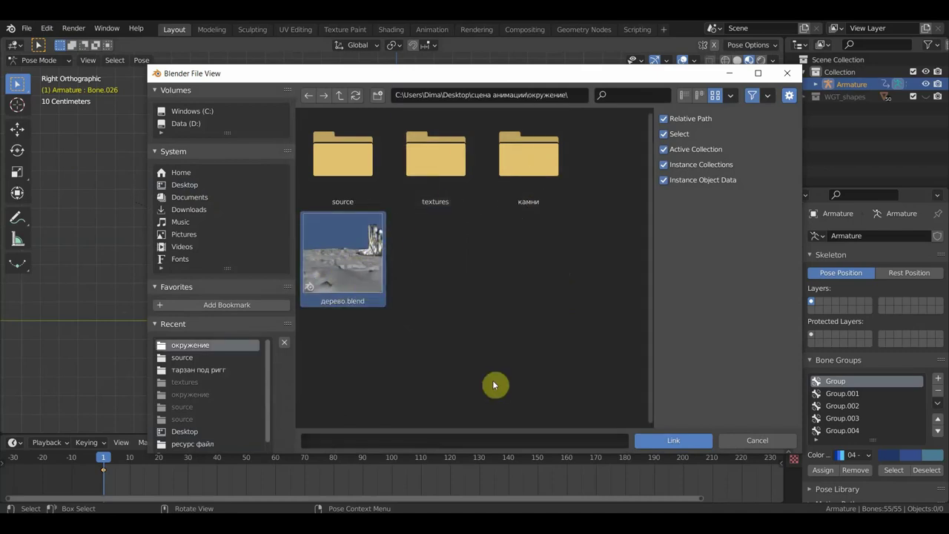
left_click(681, 441)
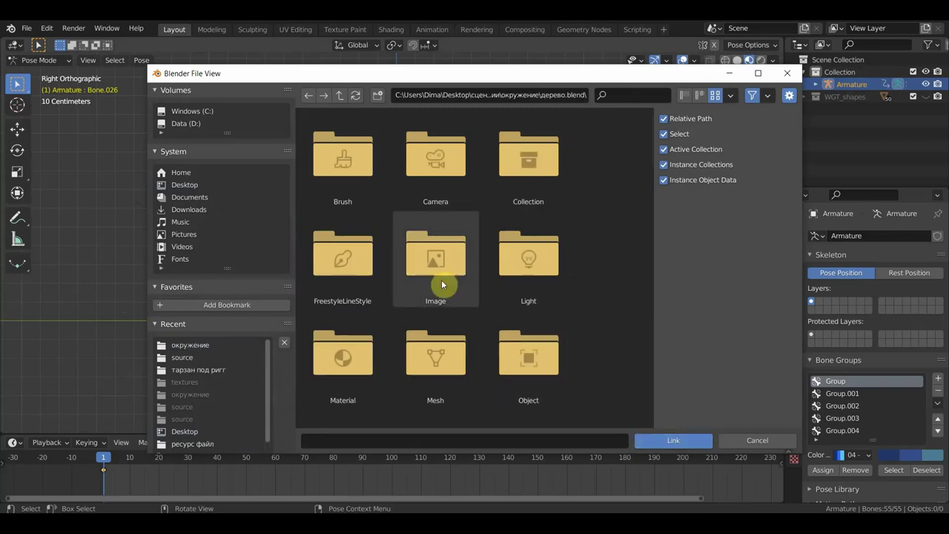
double_click(503, 194)
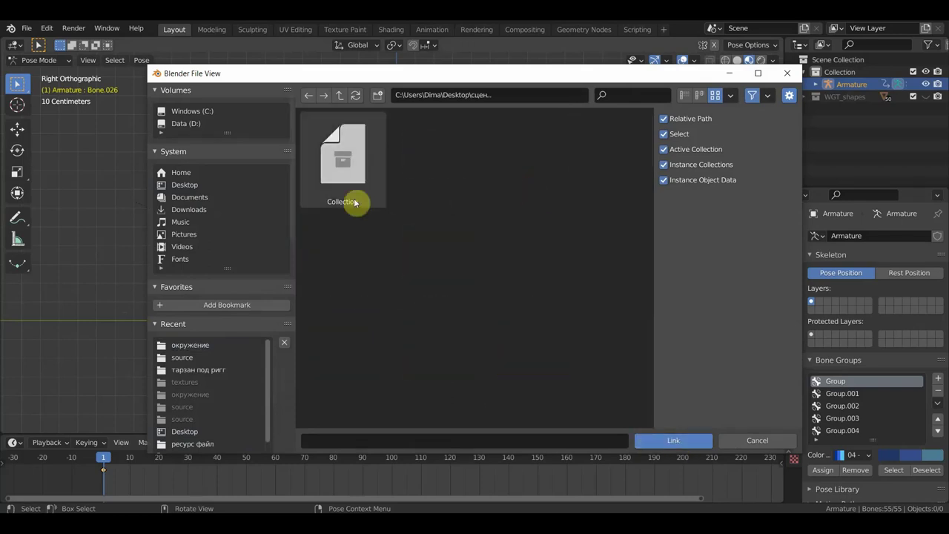
left_click(350, 184)
double_click(350, 184)
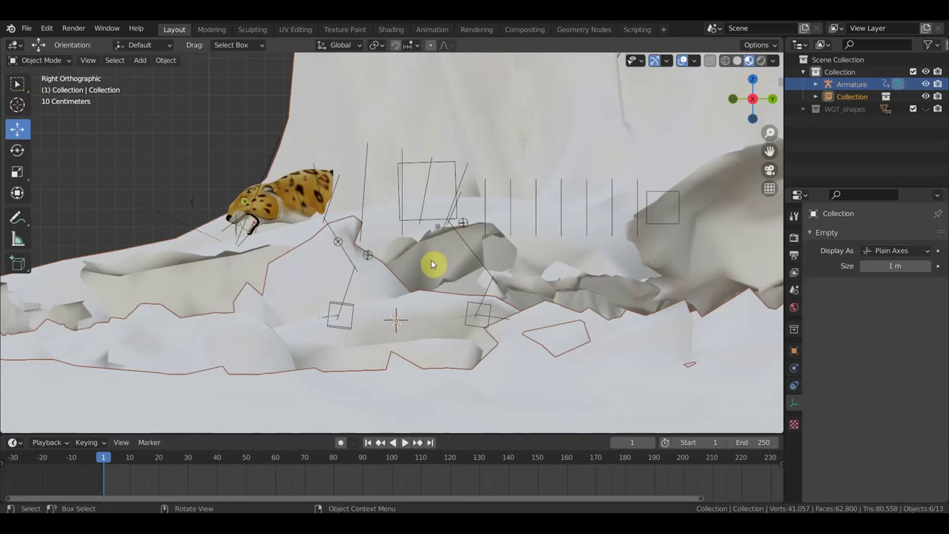
left_click(505, 272)
key("Home")
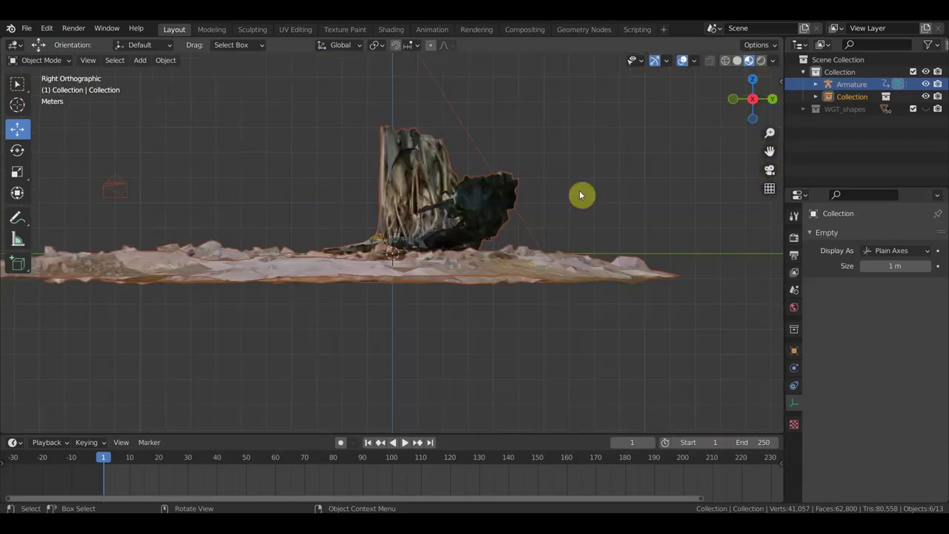
left_click(739, 61)
mouse_move(610, 178)
middle_mouse_down()
mouse_move(662, 226)
mouse_move(640, 239)
middle_mouse_up()
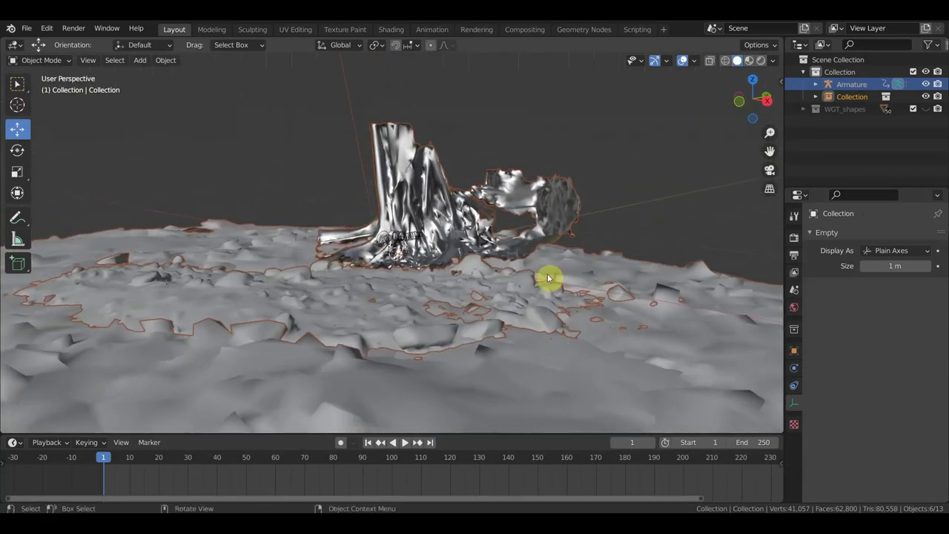
scroll(521, 287, "up", 5)
middle_click_drag(509, 282, 441, 283)
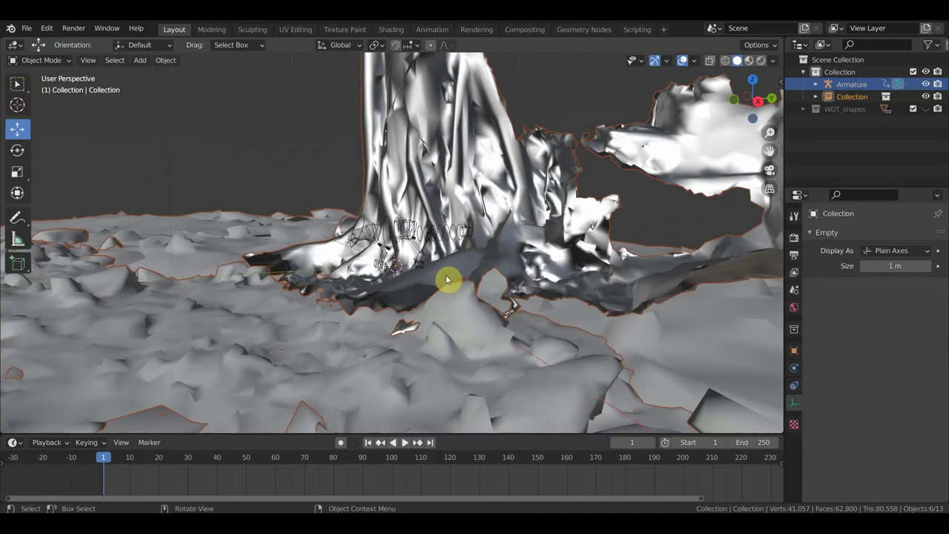
scroll(398, 272, "up", 2)
scroll(398, 272, "up", 2)
scroll(398, 271, "up", 1)
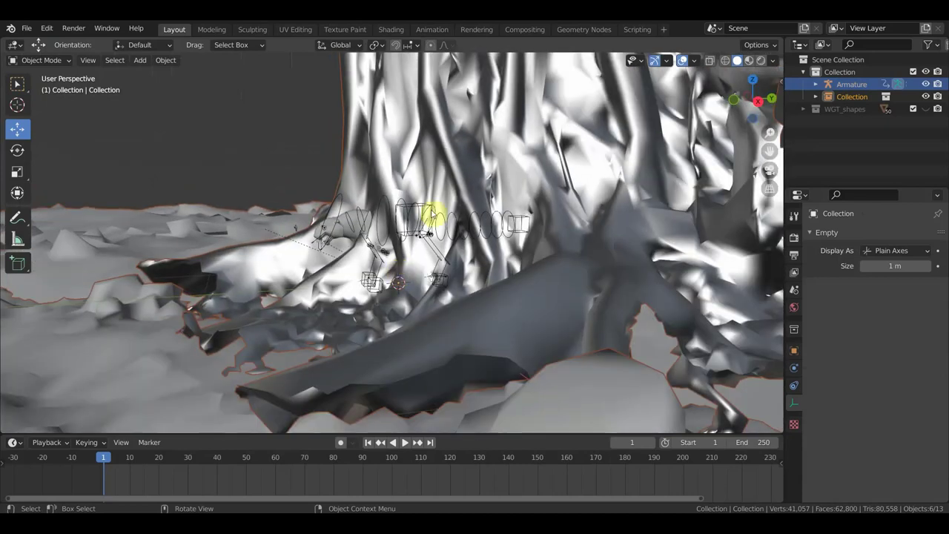
left_click(340, 205)
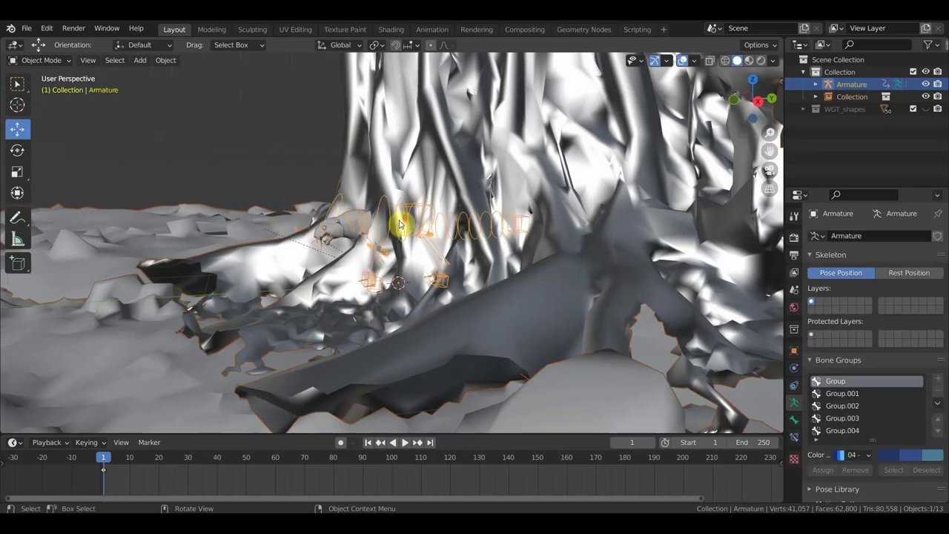
scroll(422, 252, "down", 5)
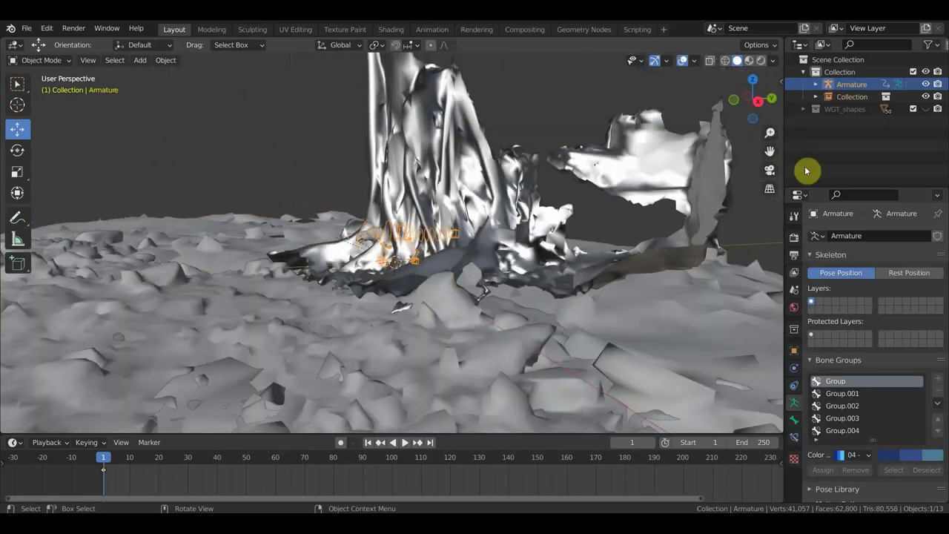
left_click(853, 102)
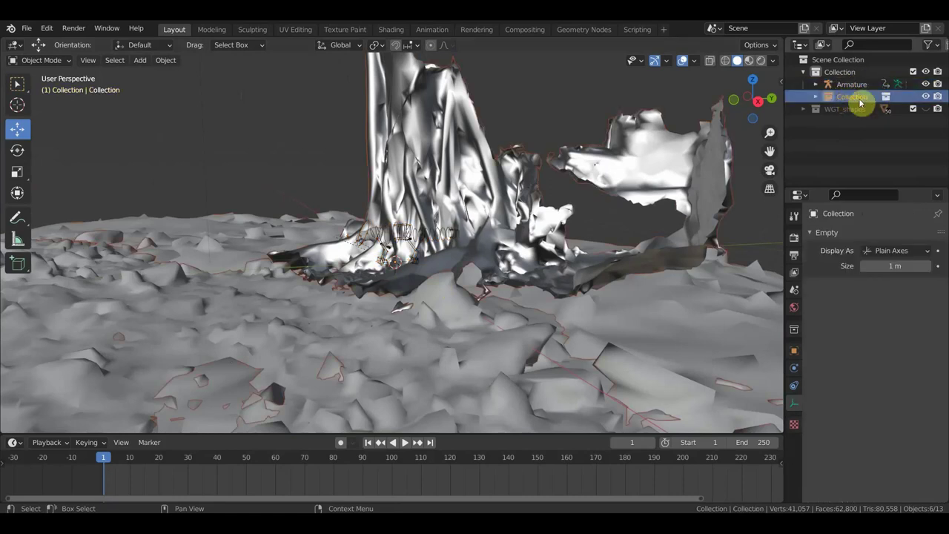
double_click(854, 99)
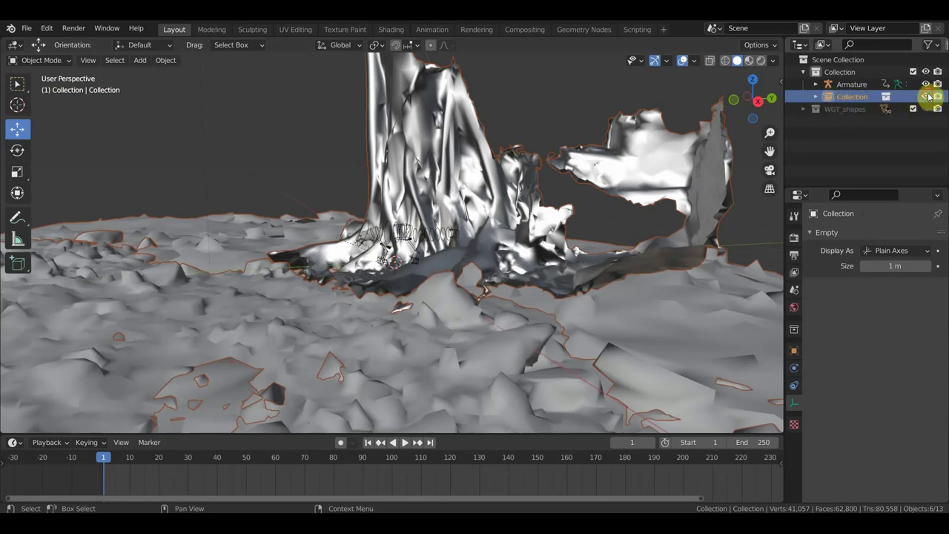
left_click(925, 97)
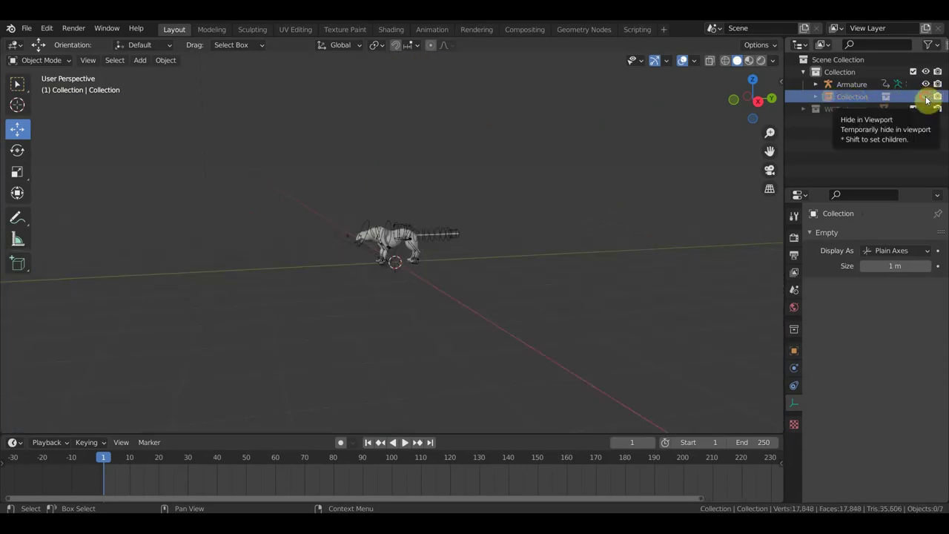
left_click(926, 97)
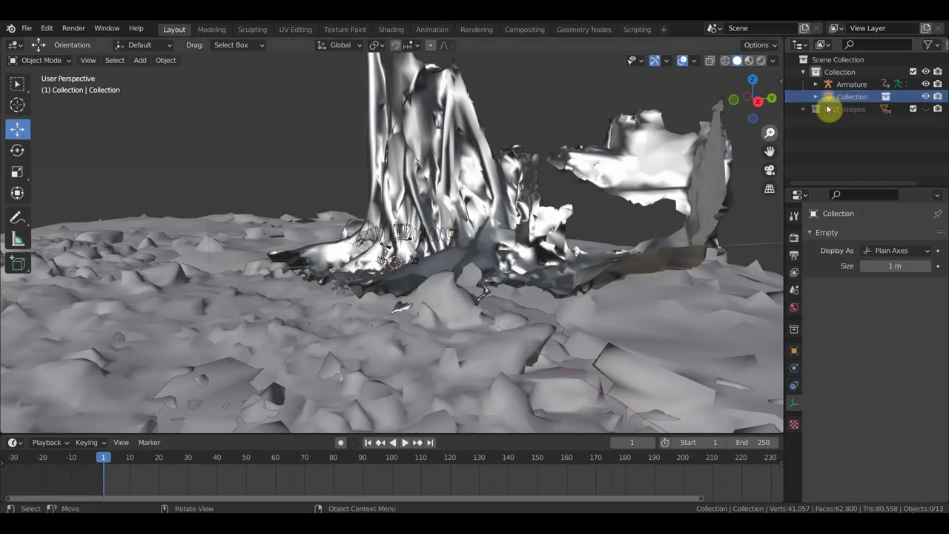
left_click(369, 226)
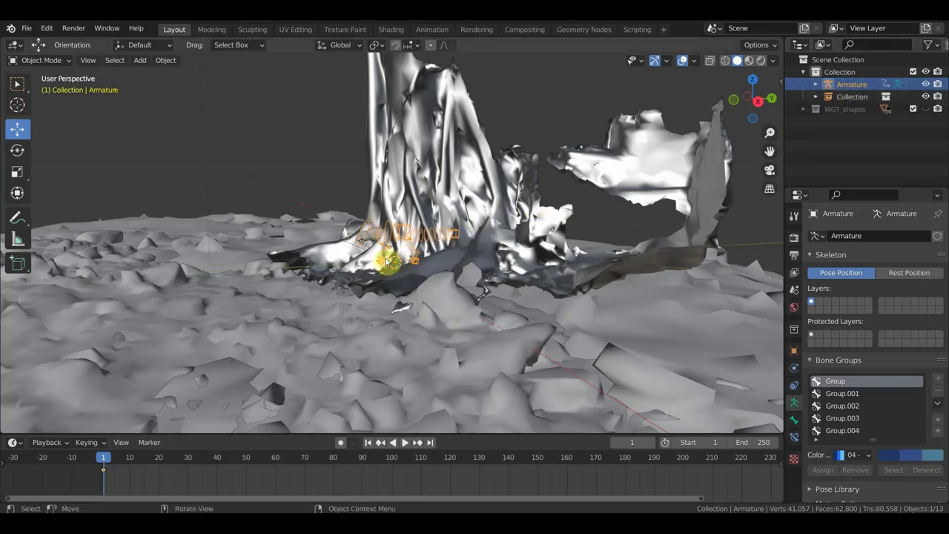
left_click(826, 97)
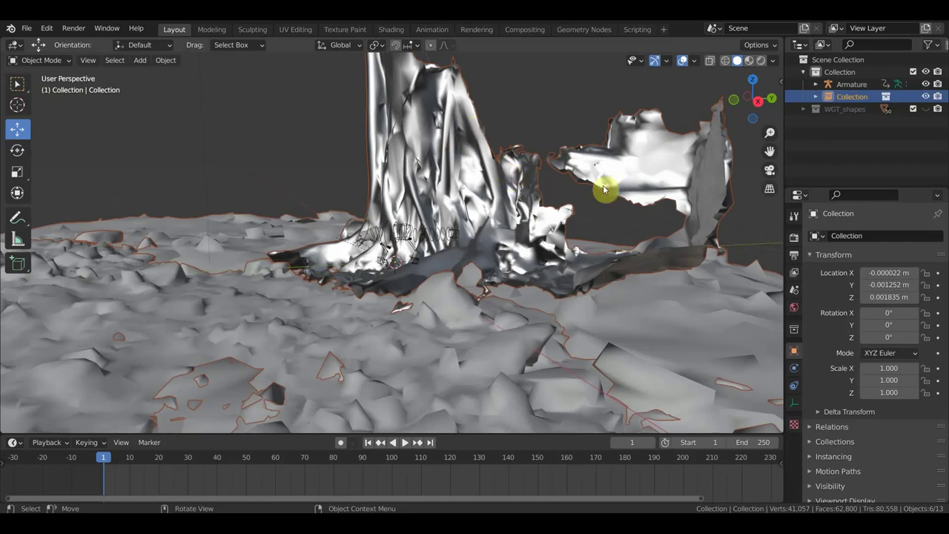
scroll(344, 260, "up", 2)
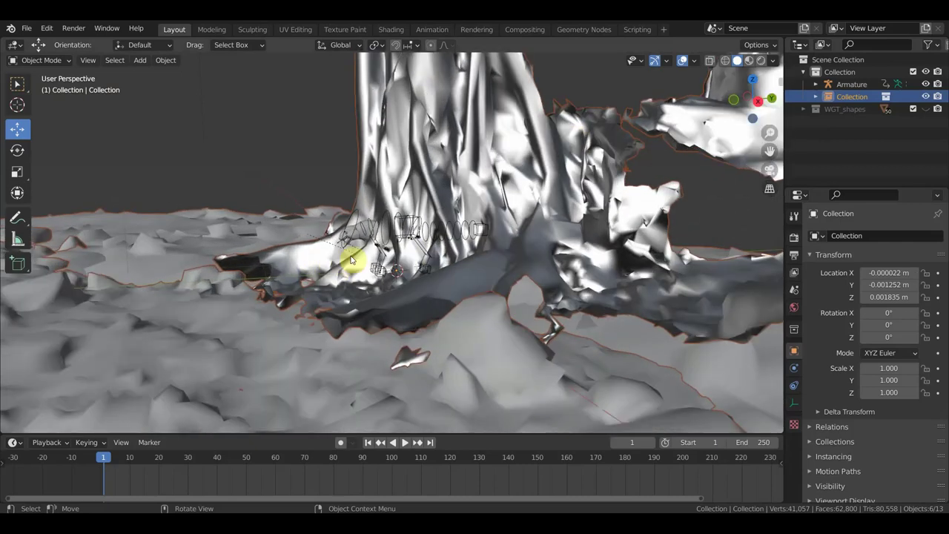
scroll(337, 255, "up", 2)
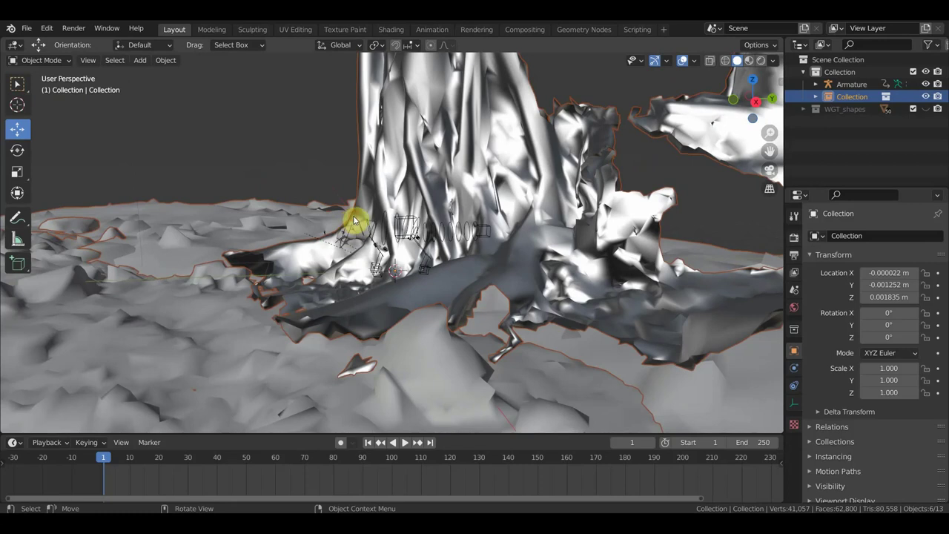
left_click(354, 221)
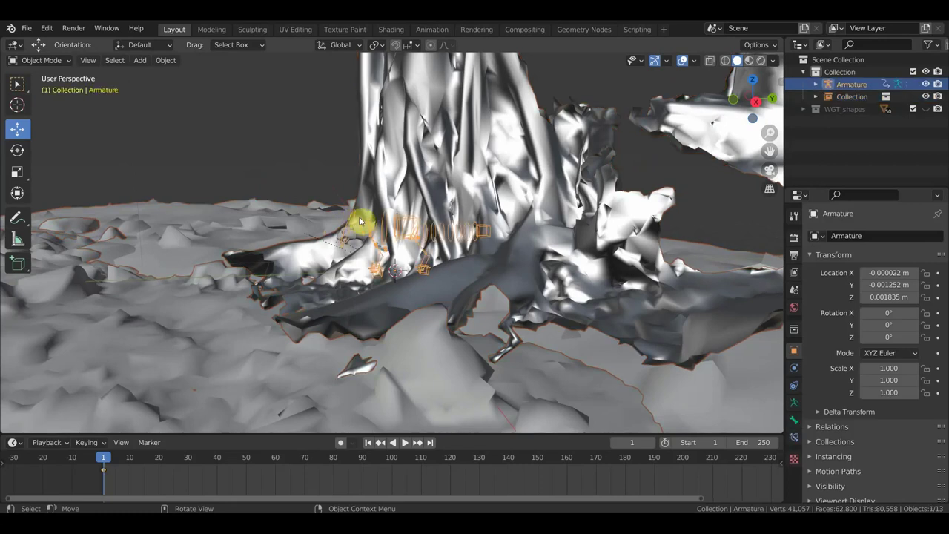
key("KP_3")
mouse_move(361, 221)
middle_mouse_down("shift")
mouse_move(377, 265)
mouse_move(599, 322)
middle_mouse_up("shift")
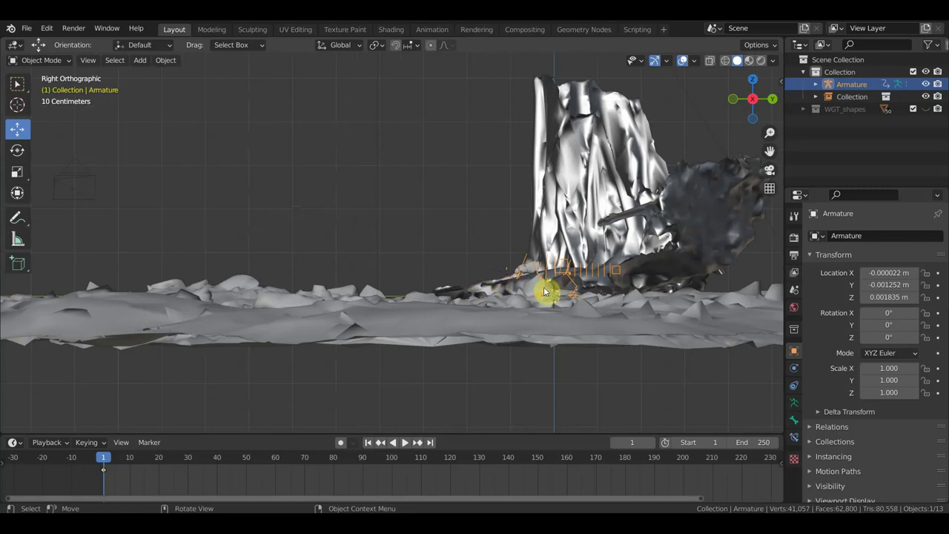
Step: Put the armature in Pose Mode and move the cheetah rig away from the tree
left_click(52, 59)
left_click(54, 60)
left_click(54, 59)
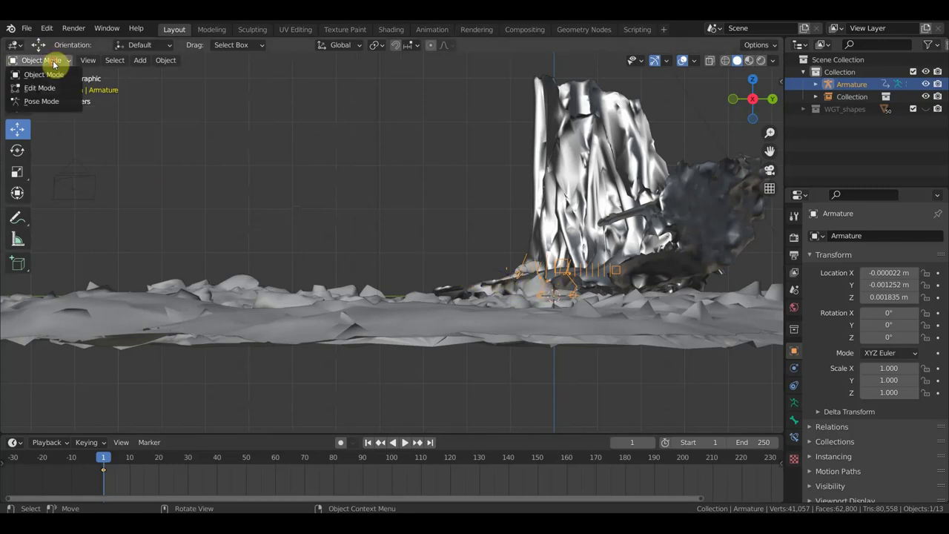
left_click(53, 104)
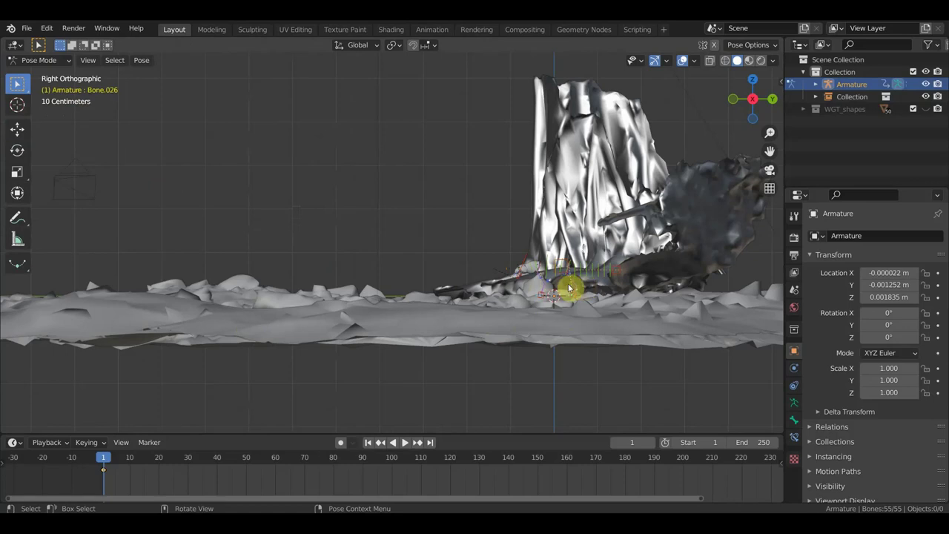
key("g")
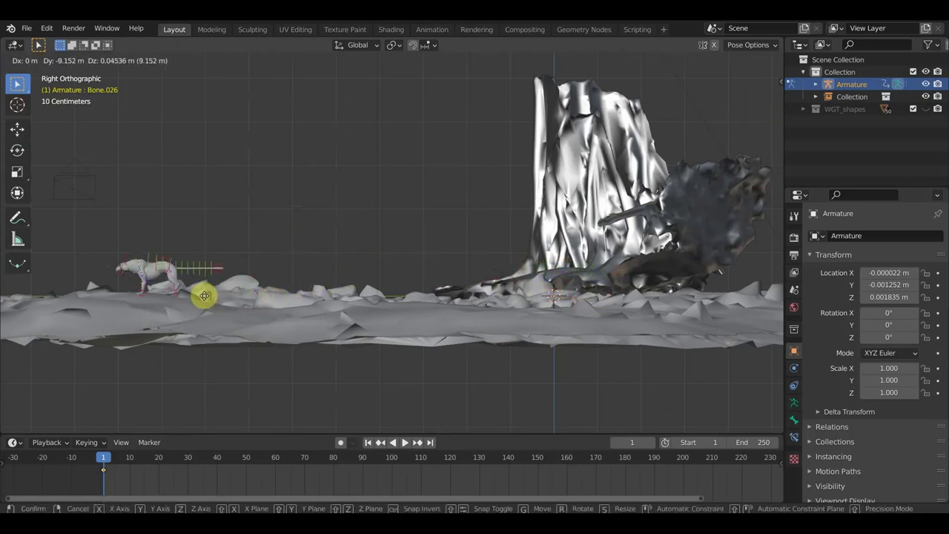
left_click(197, 299)
Step: Frame the cheetah rig side-on in Right Orthographic view, zoomed in and centred
mouse_move(283, 279)
middle_mouse_down()
mouse_move(417, 307)
mouse_move(401, 183)
middle_mouse_up()
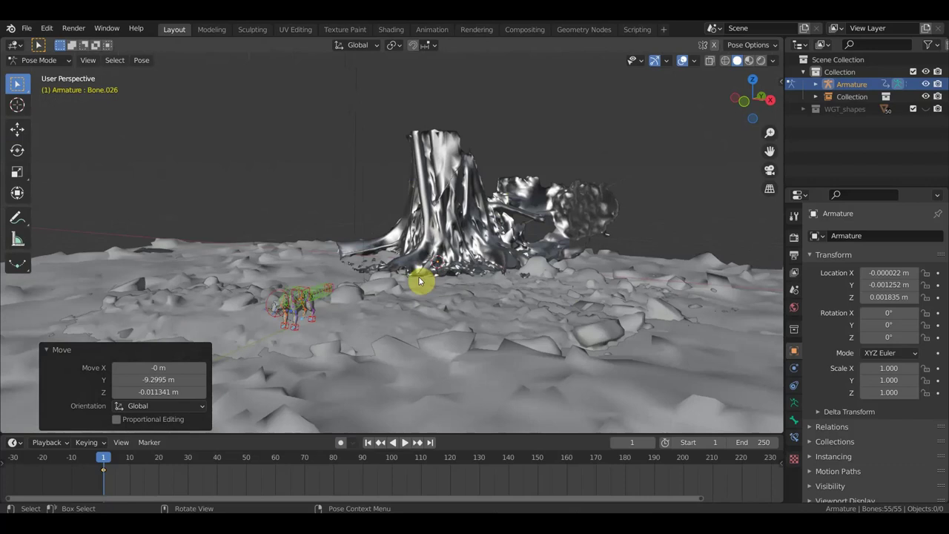
middle_click_drag(413, 283, 457, 277)
scroll(447, 290, "up", 3)
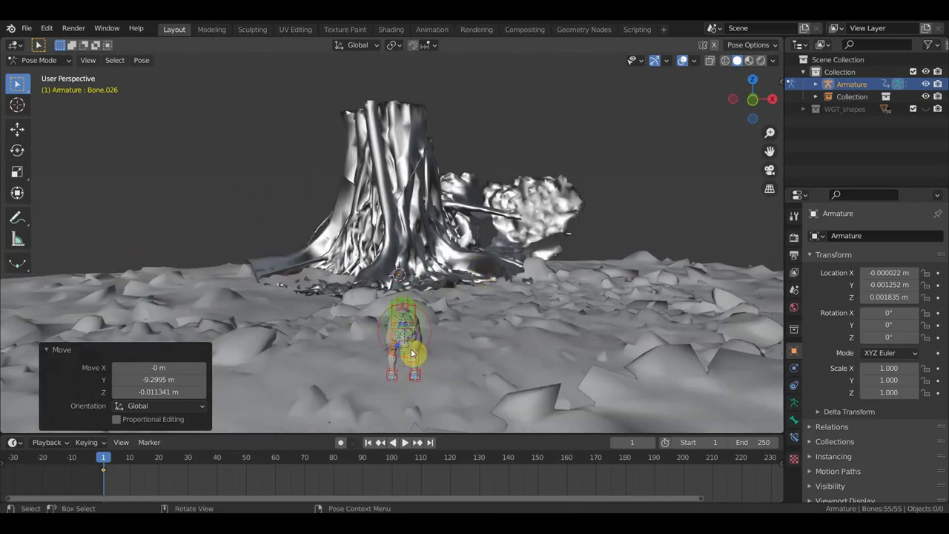
scroll(441, 315, "down", 2)
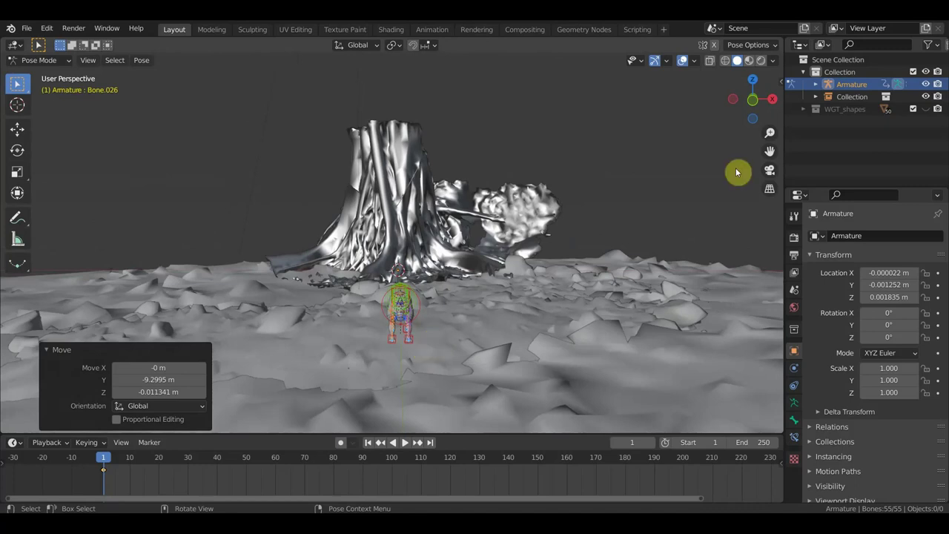
middle_click_drag(546, 271, 440, 275)
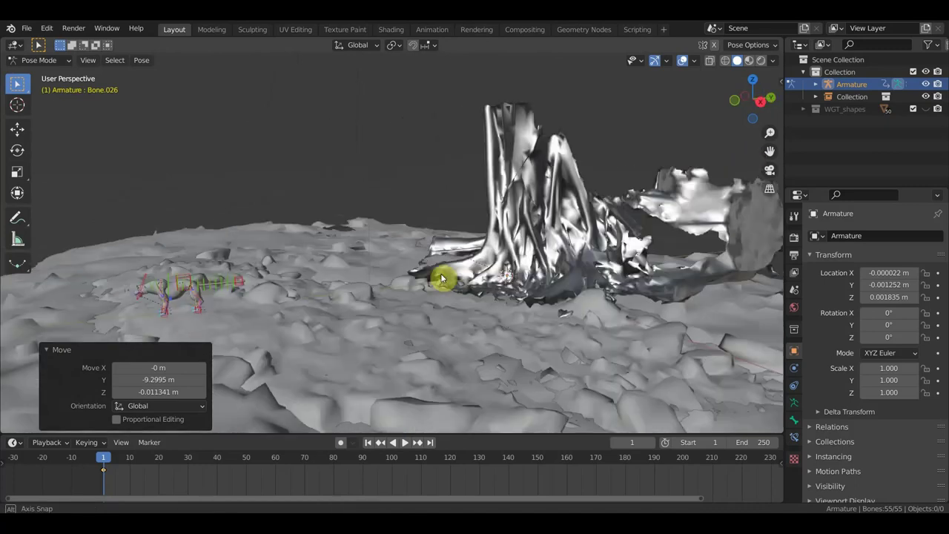
key("KP_3")
scroll(349, 301, "up", 2)
middle_click_drag(349, 301, 647, 257, "shift")
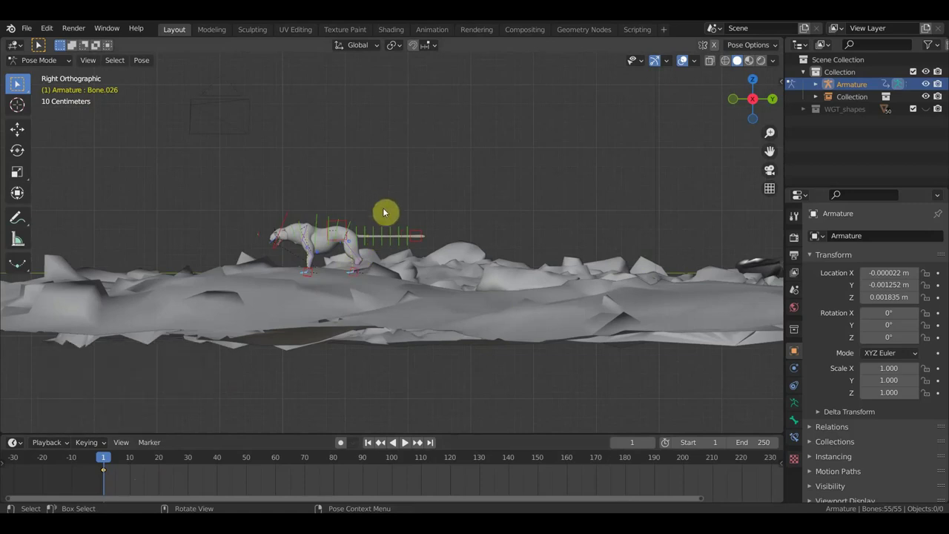
Step: Insert a Location & Rotation keyframe on the rig and slide it to just before frame 1
key("i")
left_click(352, 263)
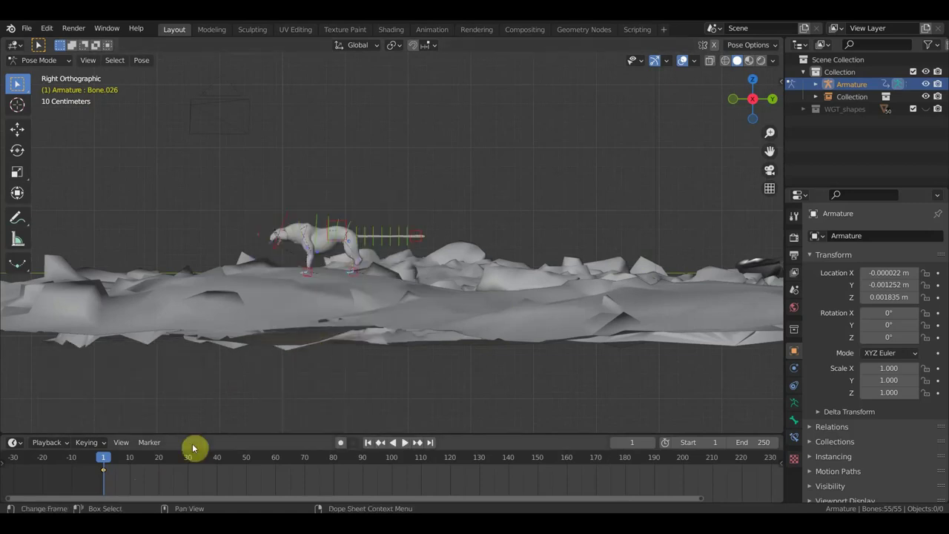
key("g")
left_click(116, 483)
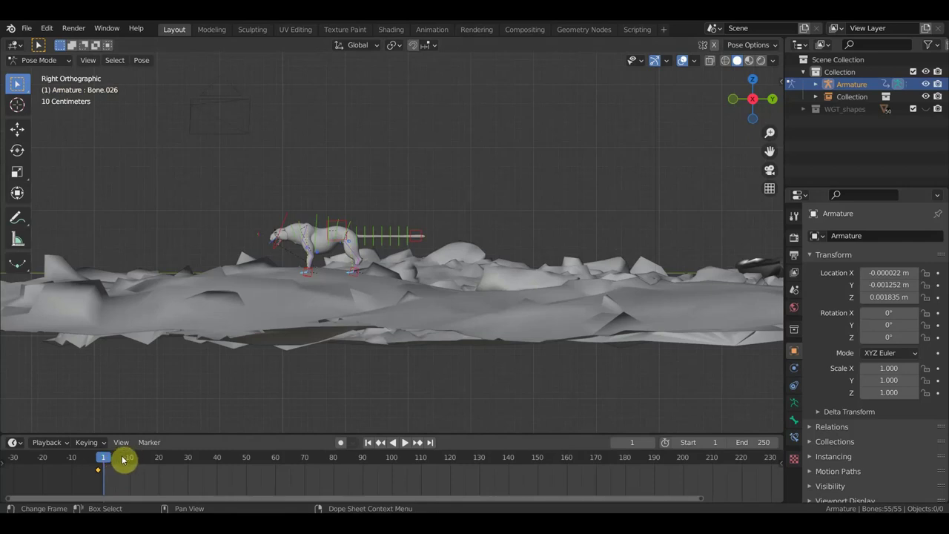
scroll(313, 269, "up", 2)
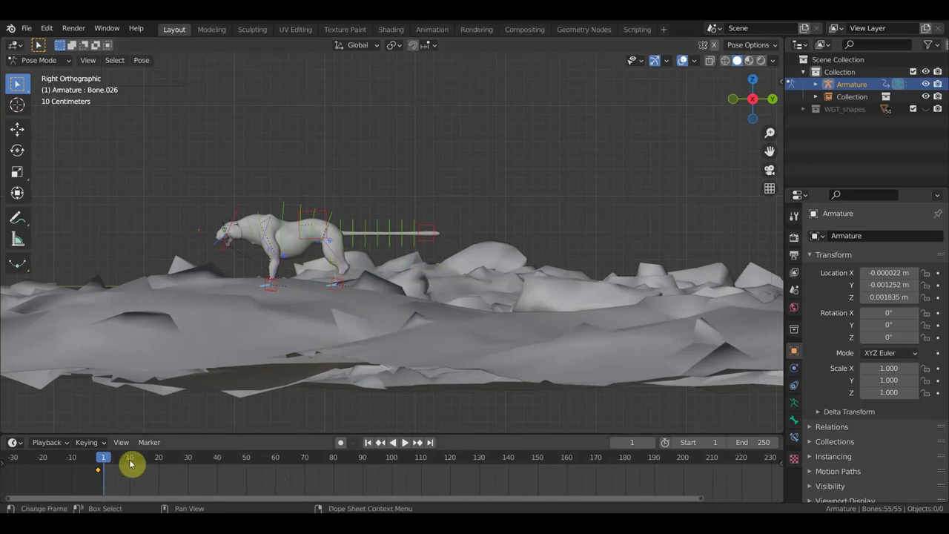
Step: Scale the cheetah rig down to about 0.448 and move it along the terrain
key("s")
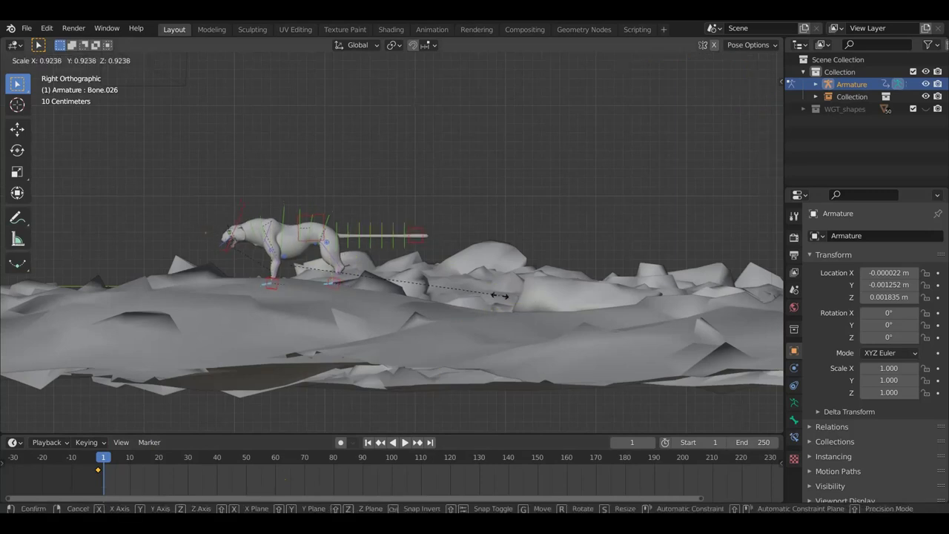
left_click(401, 280)
key("g")
left_click(376, 285)
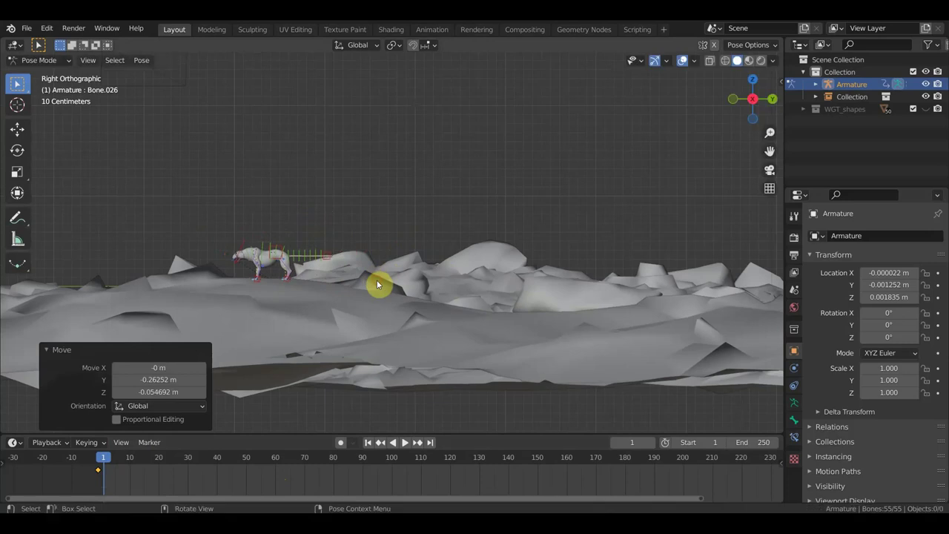
Step: Rotate the rig -156° in Top view, then return to the centred side view
key("KP_8")
key("KP_7")
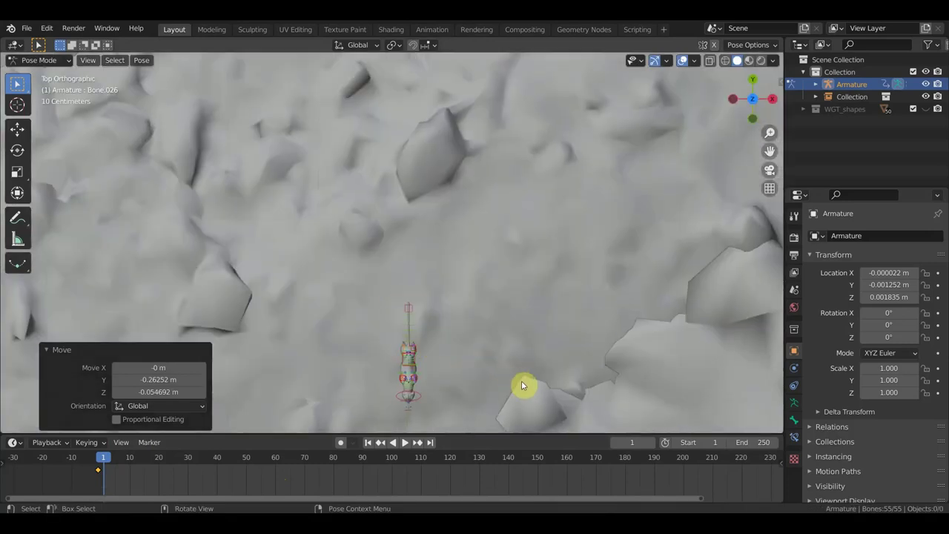
key("r")
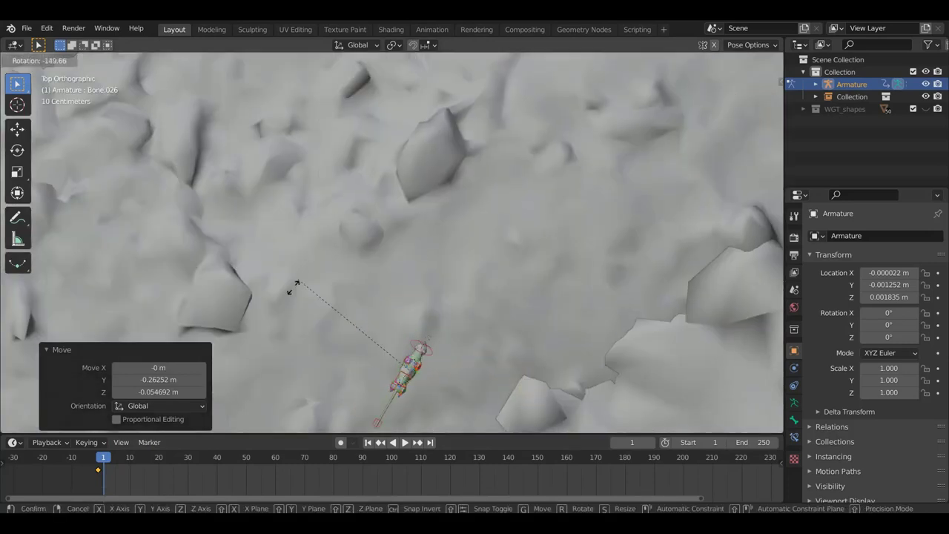
left_click(291, 291)
key("KP_3")
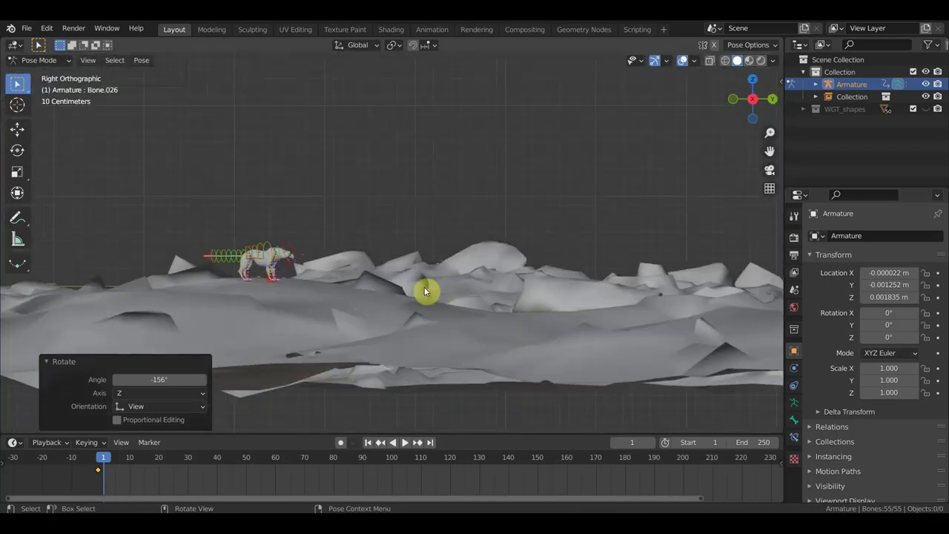
scroll(408, 282, "up", 3)
scroll(391, 275, "up", 1)
middle_click_drag(381, 272, 565, 248, "shift")
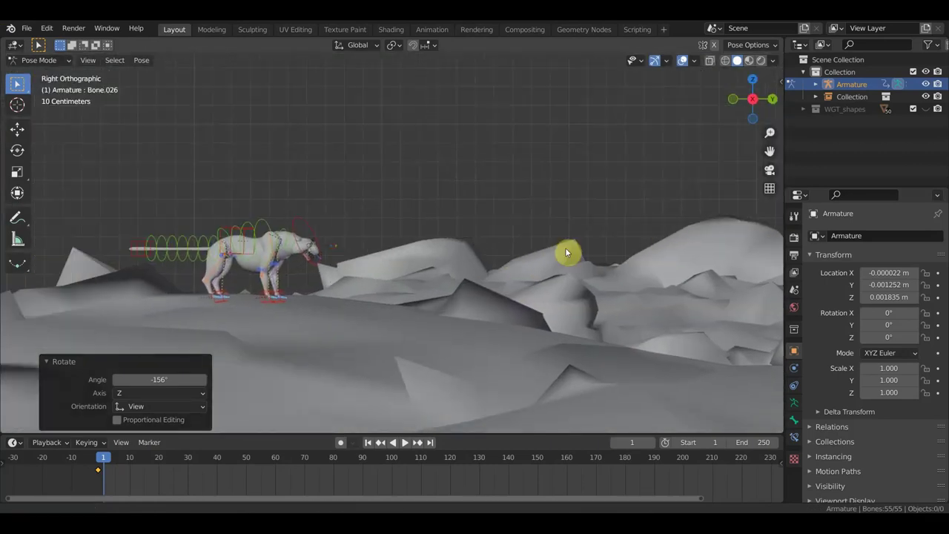
scroll(563, 259, "up", 1)
scroll(508, 275, "up", 1)
scroll(578, 259, "up", 1)
scroll(590, 242, "up", 1)
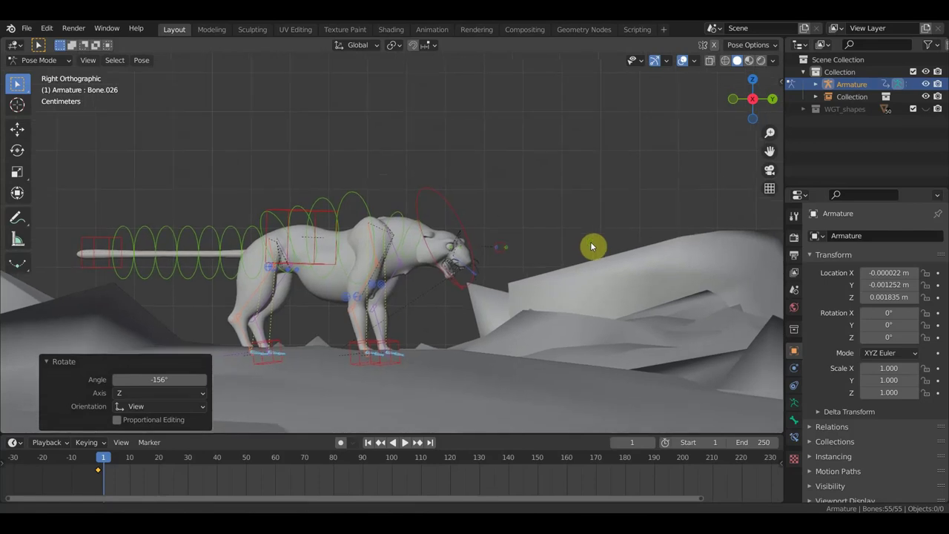
scroll(415, 304, "down", 2)
mouse_move(364, 247)
middle_mouse_down()
mouse_move(498, 278)
mouse_move(487, 271)
middle_mouse_up()
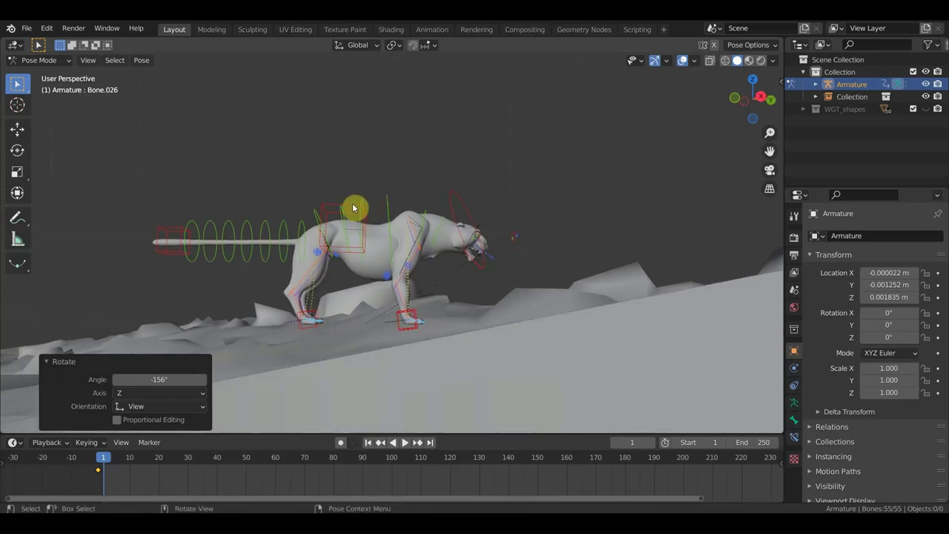
mouse_move(364, 364)
middle_mouse_down()
mouse_move(420, 355)
mouse_move(377, 356)
mouse_move(378, 364)
middle_mouse_up()
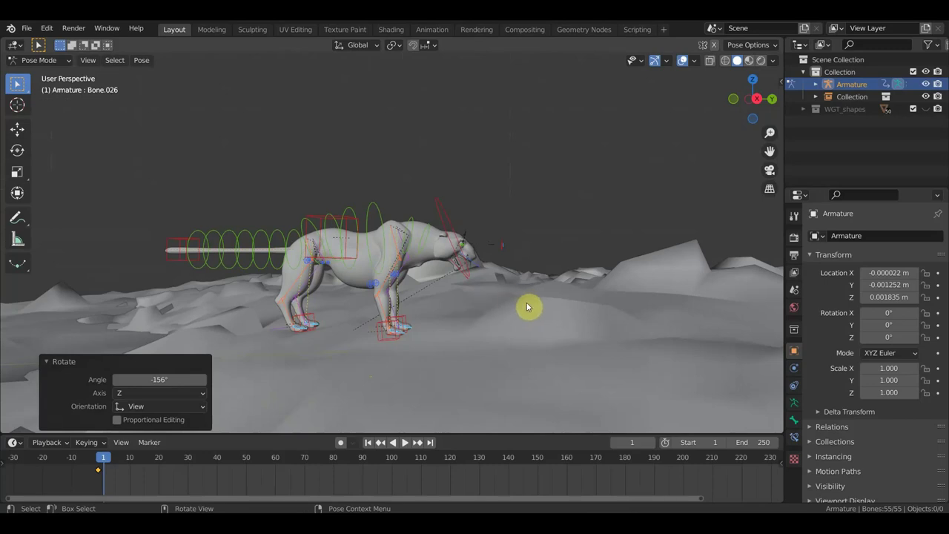
middle_click_drag(528, 306, 619, 326)
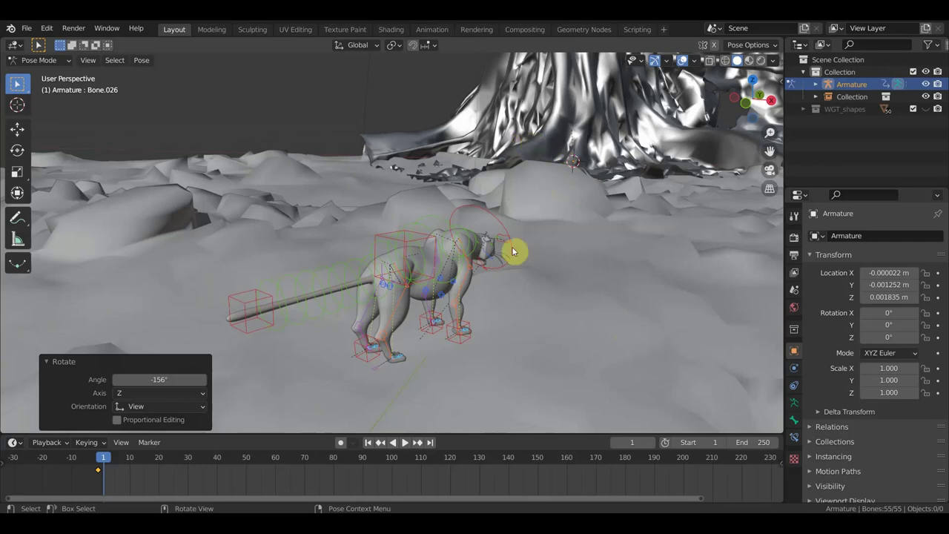
mouse_move(496, 281)
middle_mouse_down()
mouse_move(446, 286)
mouse_move(466, 286)
middle_mouse_up()
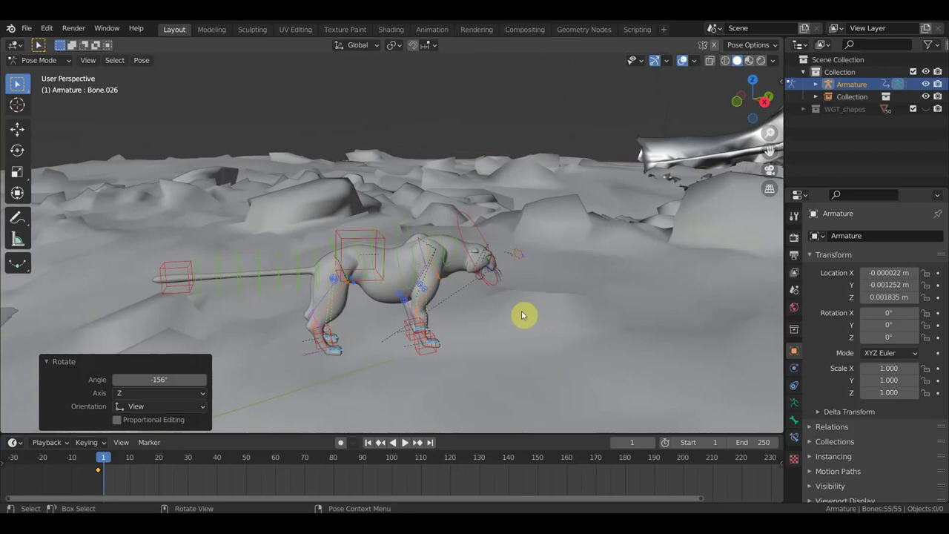
middle_click_drag(504, 313, 588, 379)
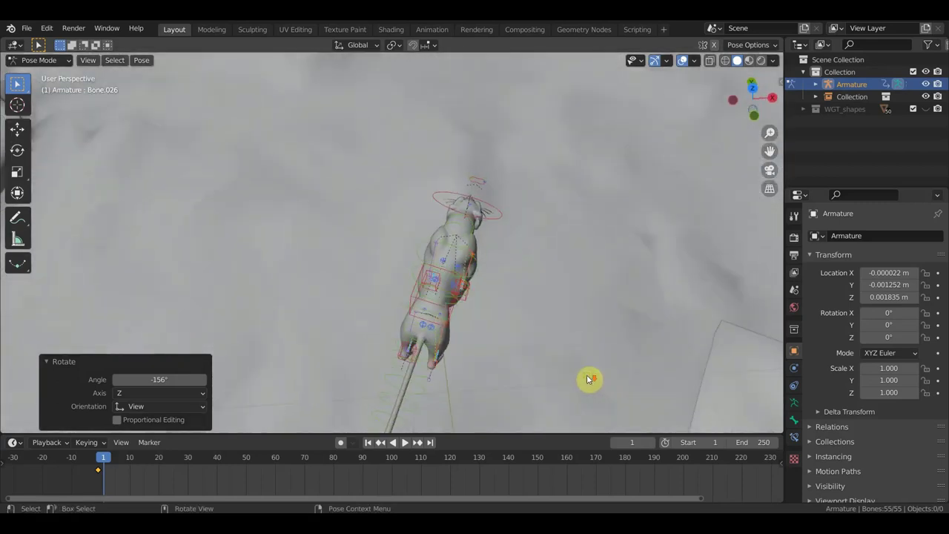
scroll(589, 376, "down", 4)
scroll(556, 352, "down", 3)
scroll(474, 297, "up", 3)
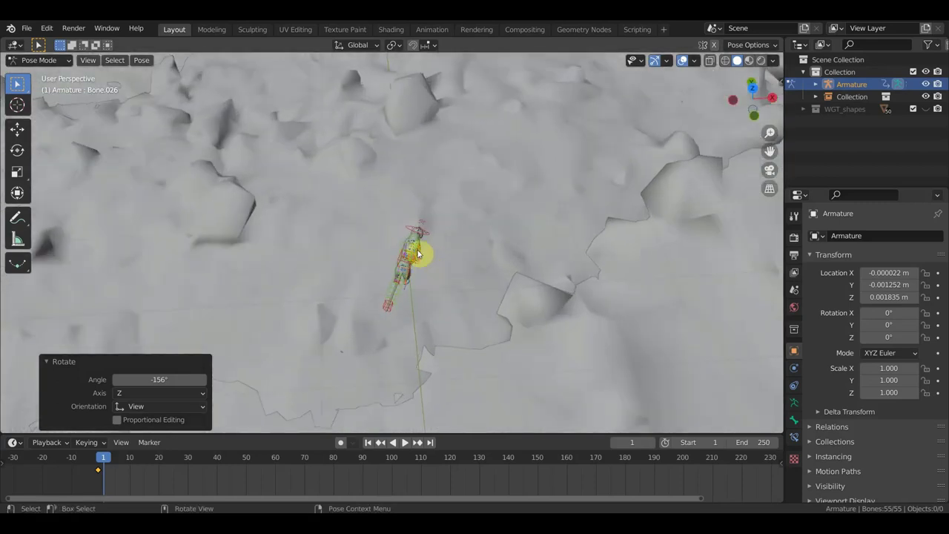
scroll(421, 260, "up", 2)
scroll(430, 261, "up", 1)
mouse_move(482, 263)
middle_mouse_down()
mouse_move(396, 191)
mouse_move(381, 195)
mouse_move(443, 258)
middle_mouse_up()
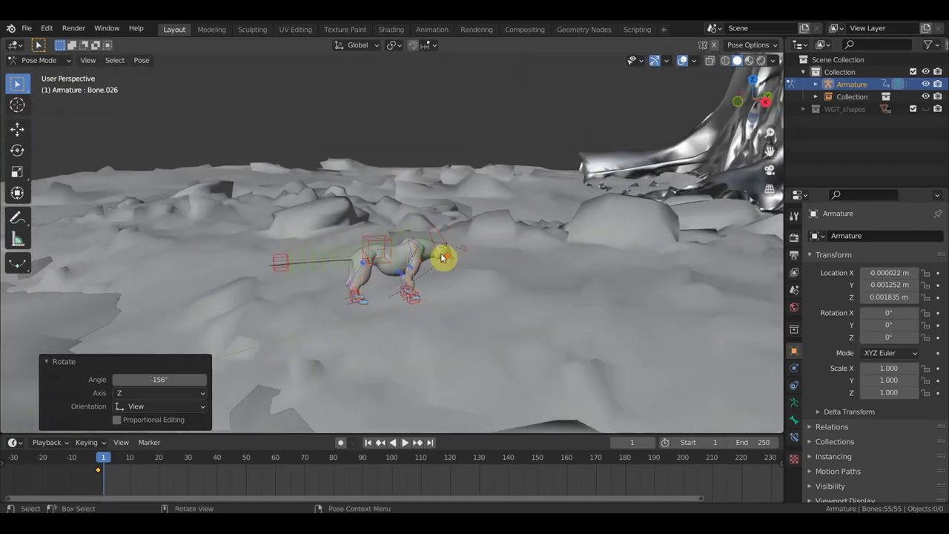
scroll(460, 267, "up", 2)
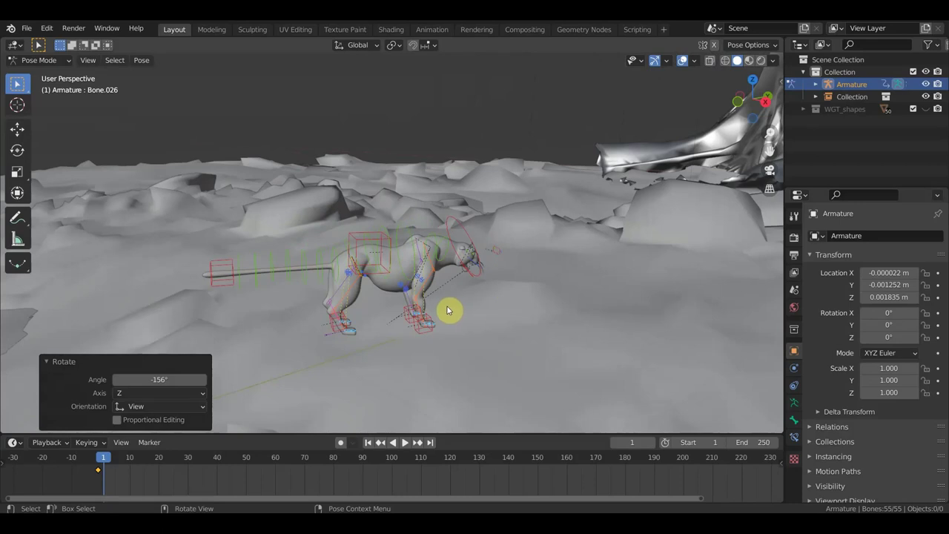
mouse_move(437, 309)
middle_mouse_down()
mouse_move(412, 295)
mouse_move(563, 317)
middle_mouse_up()
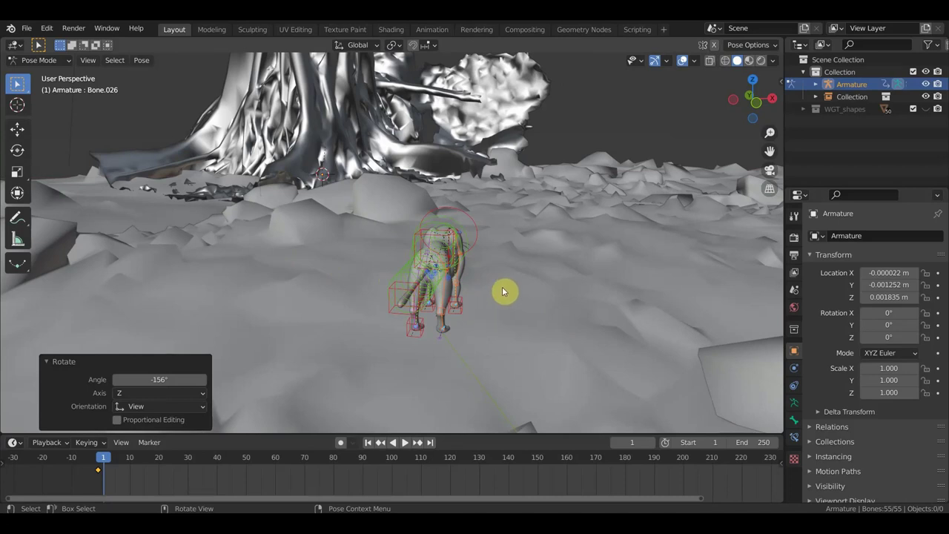
middle_click_drag(480, 296, 379, 293)
scroll(477, 282, "down", 3)
scroll(478, 281, "down", 3)
mouse_move(475, 267)
middle_mouse_down()
mouse_move(514, 262)
mouse_move(403, 259)
mouse_move(440, 256)
middle_mouse_up()
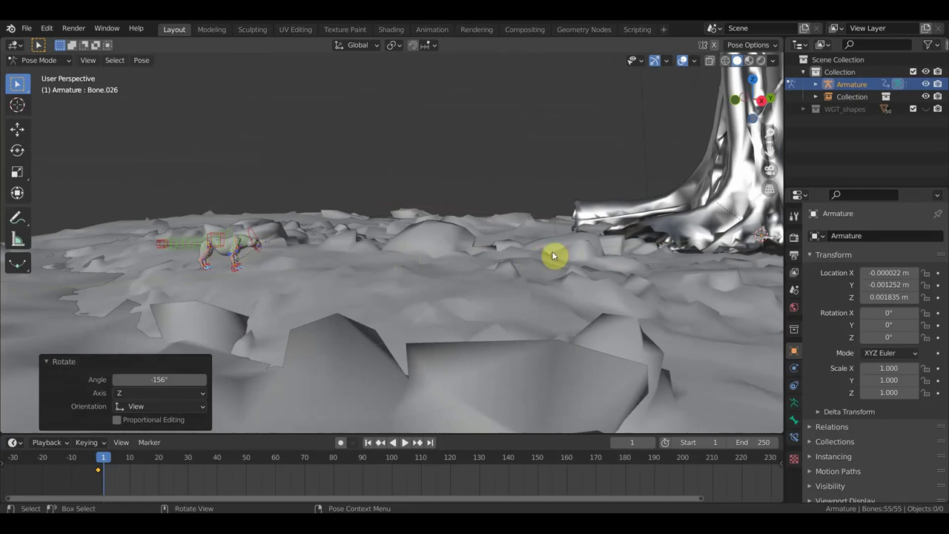
middle_click_drag(557, 250, 680, 253)
scroll(534, 262, "up", 3)
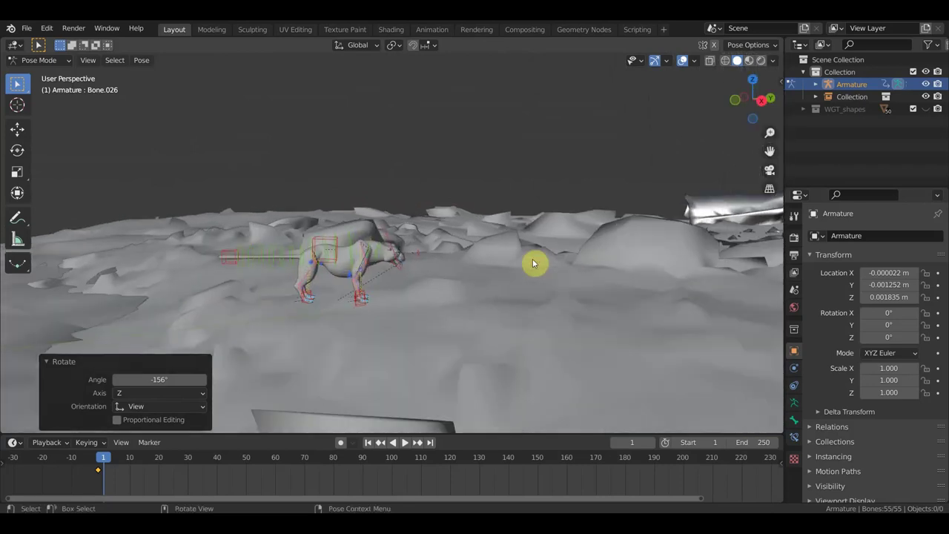
mouse_move(536, 257)
middle_mouse_down()
mouse_move(575, 230)
mouse_move(521, 219)
middle_mouse_up()
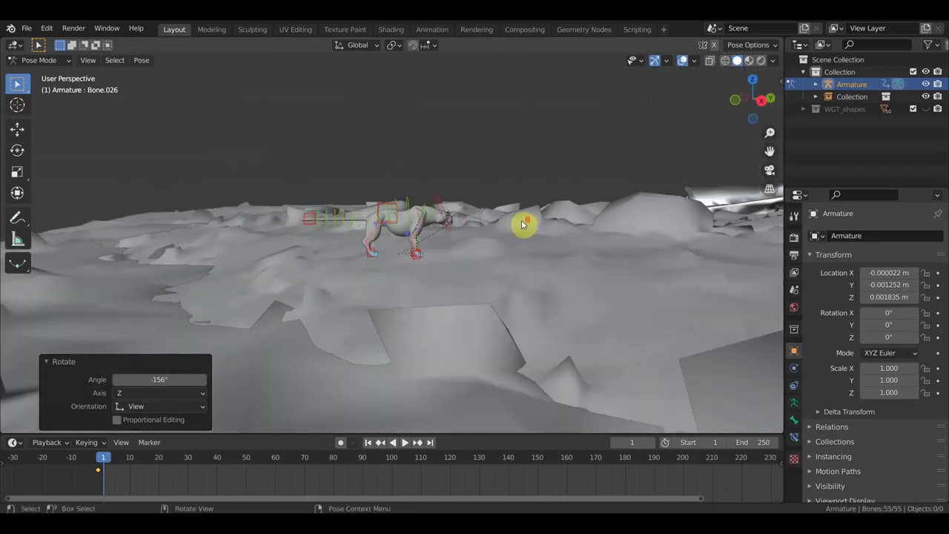
scroll(521, 219, "down", 2)
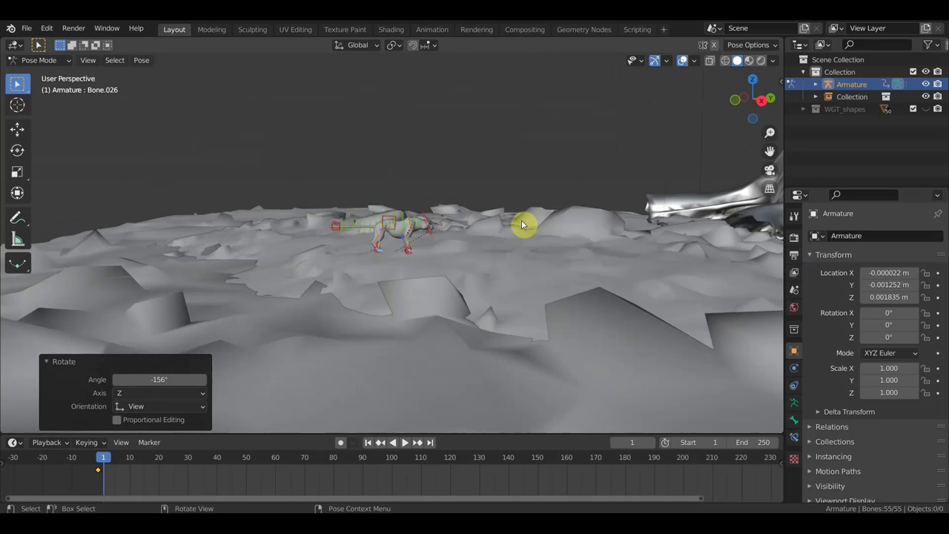
scroll(450, 237, "up", 2)
middle_click_drag(451, 237, 470, 230)
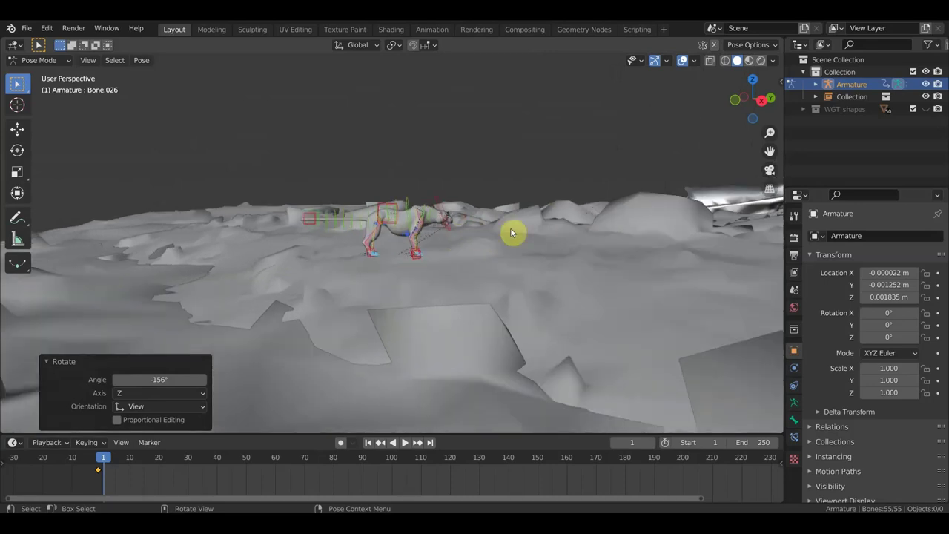
scroll(510, 232, "down", 1)
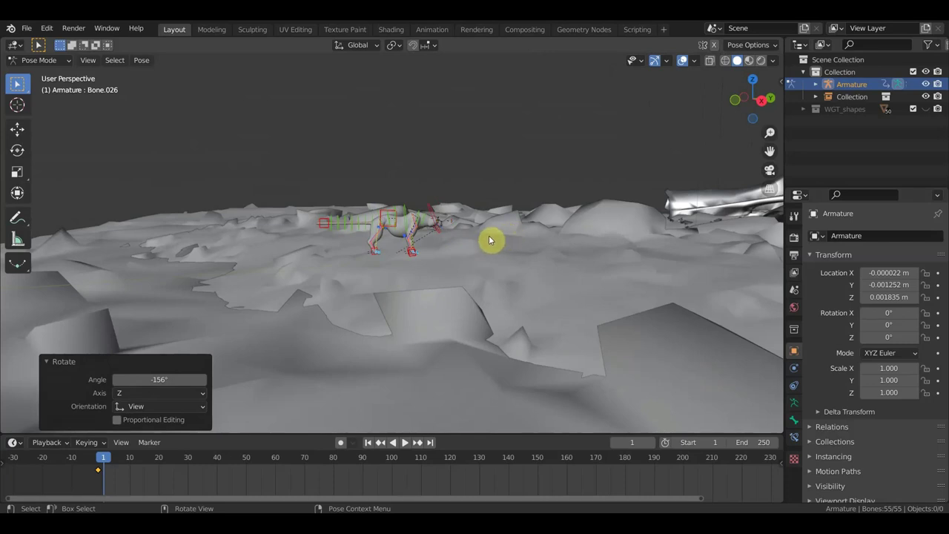
Step: Save the scene as 'гепард бой.blend' in Desktop > сцена анимации > гепард тарзан
left_click(28, 30)
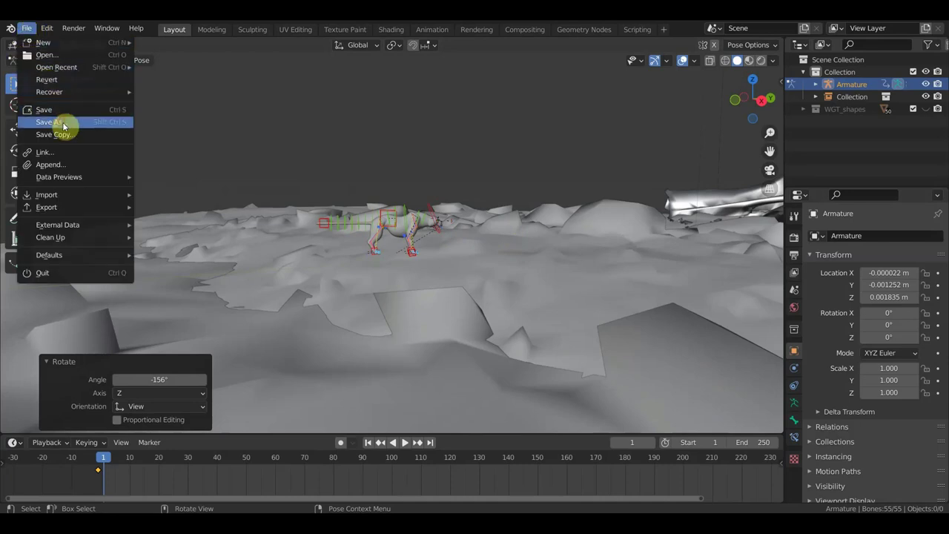
left_click(64, 123)
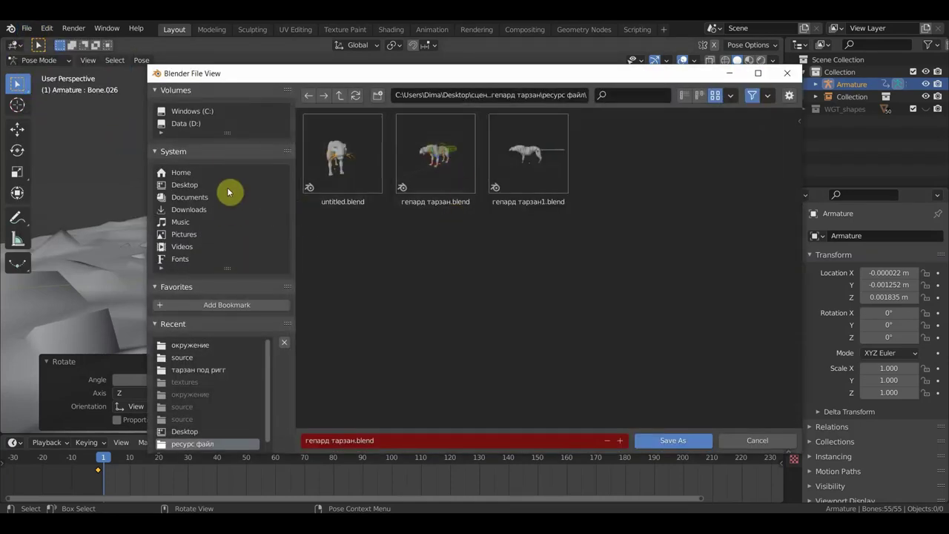
left_click(192, 186)
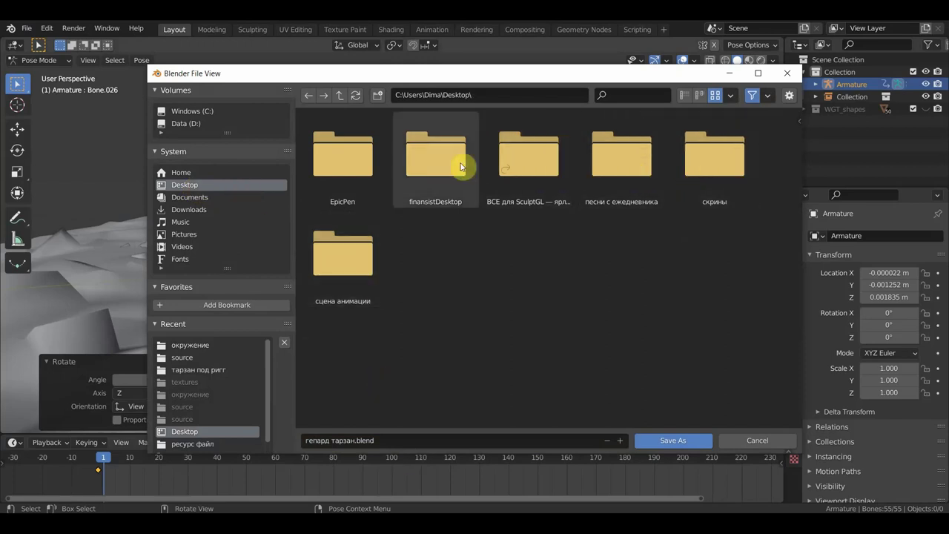
left_click(356, 271)
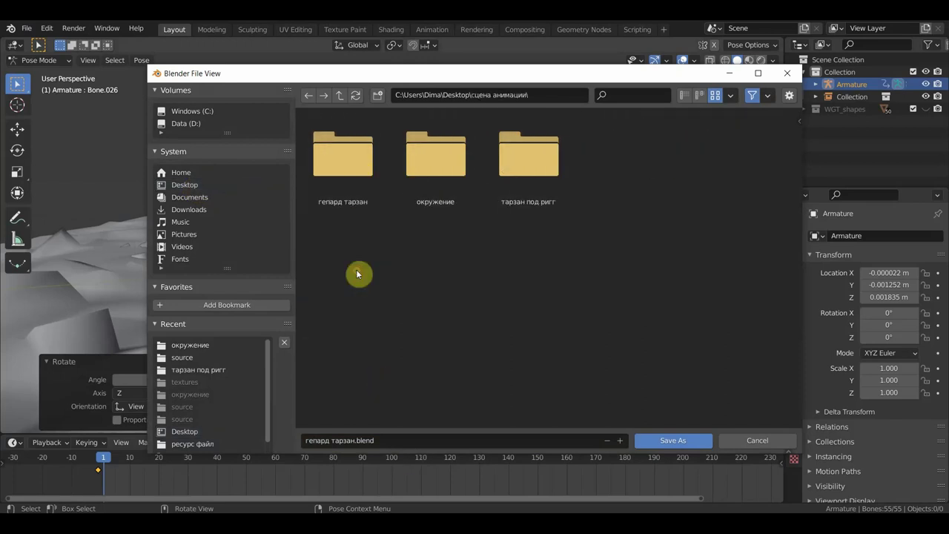
double_click(355, 176)
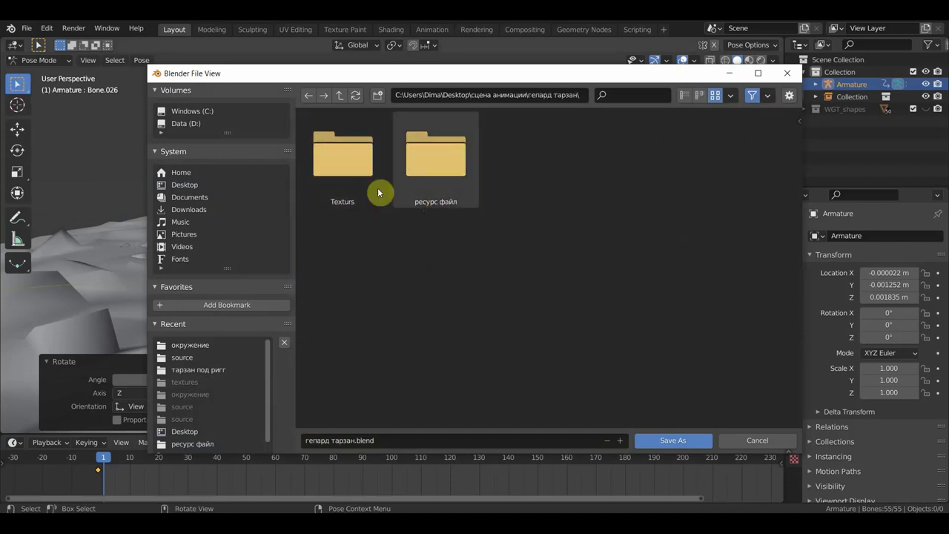
left_click(379, 440)
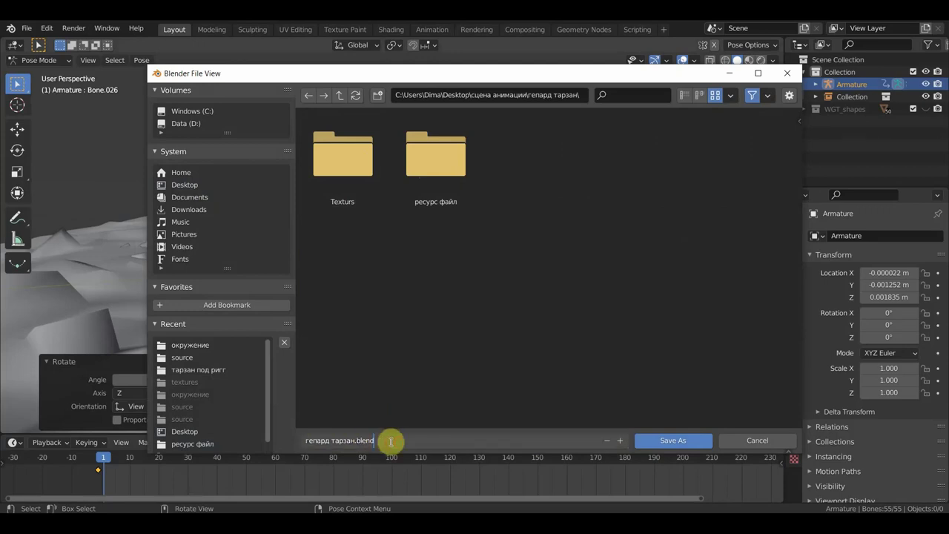
left_click_drag(388, 441, 333, 440)
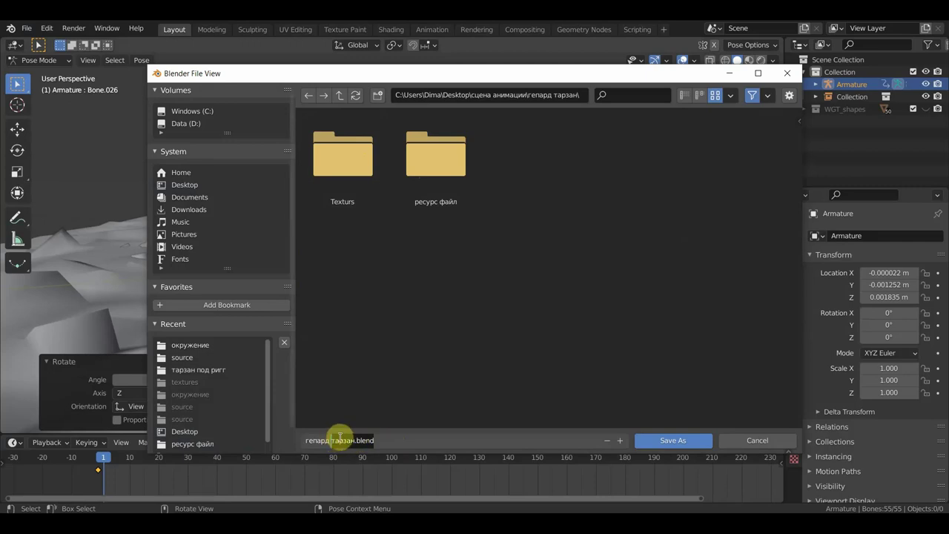
key("BackSpace")
type("бой")
key("Return")
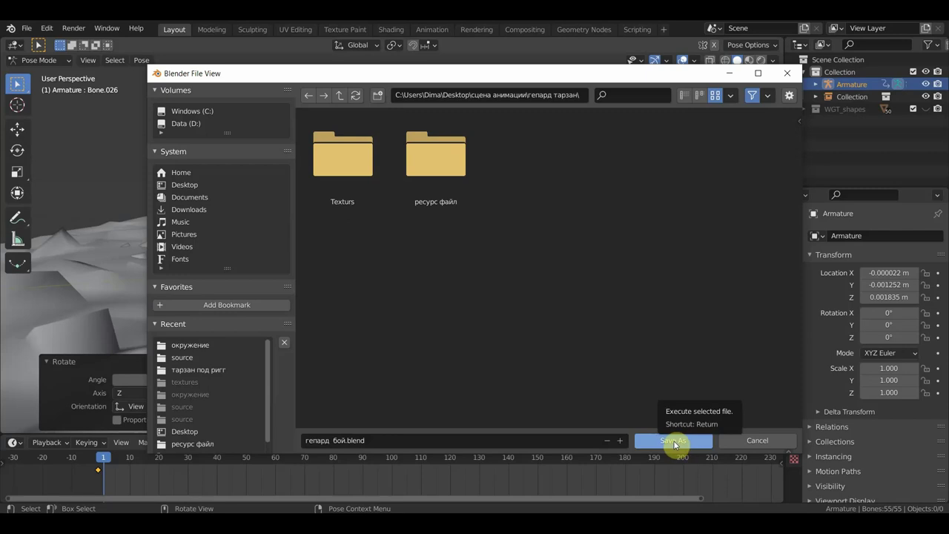
left_click(675, 442)
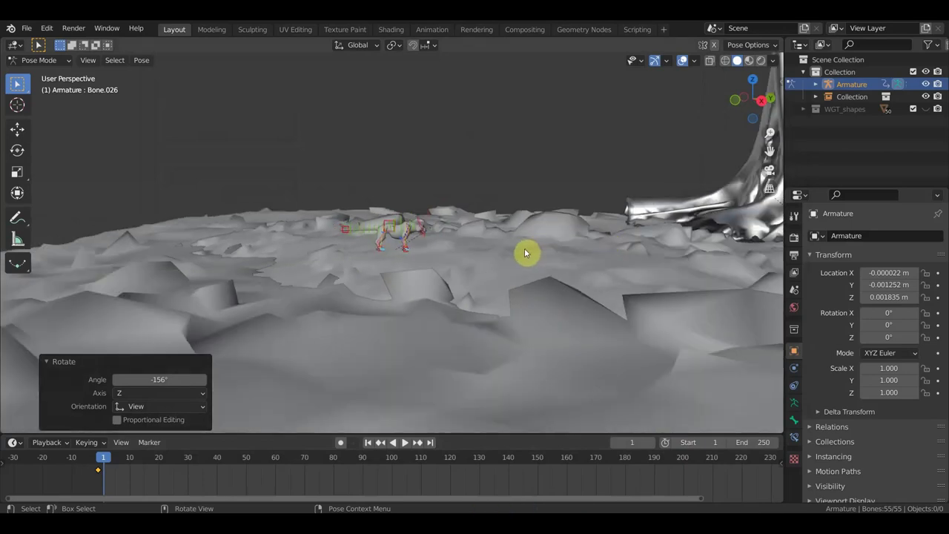
Step: Zoom in on the cheetah, then bring up File > Open Recent showing тарзан.blend
scroll(524, 253, "up", 2)
scroll(523, 255, "up", 2)
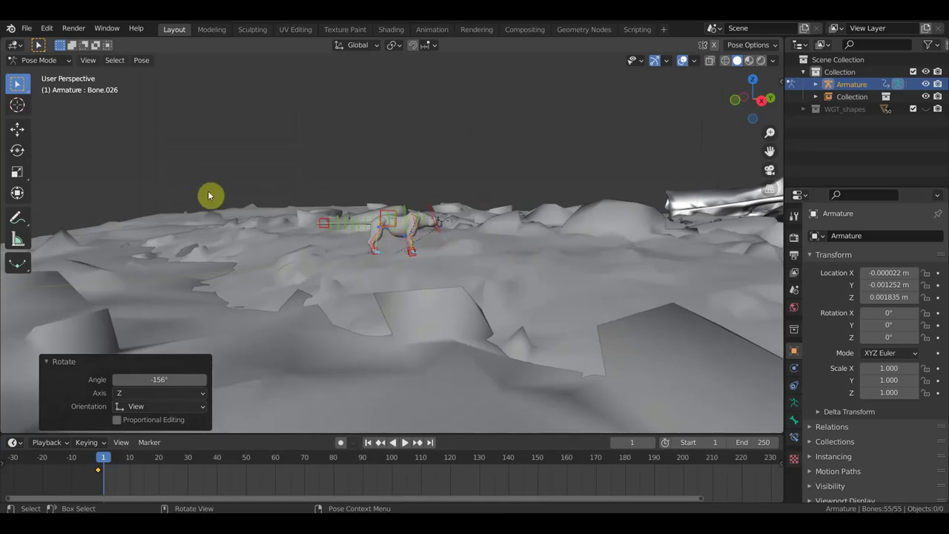
scroll(423, 245, "up", 2)
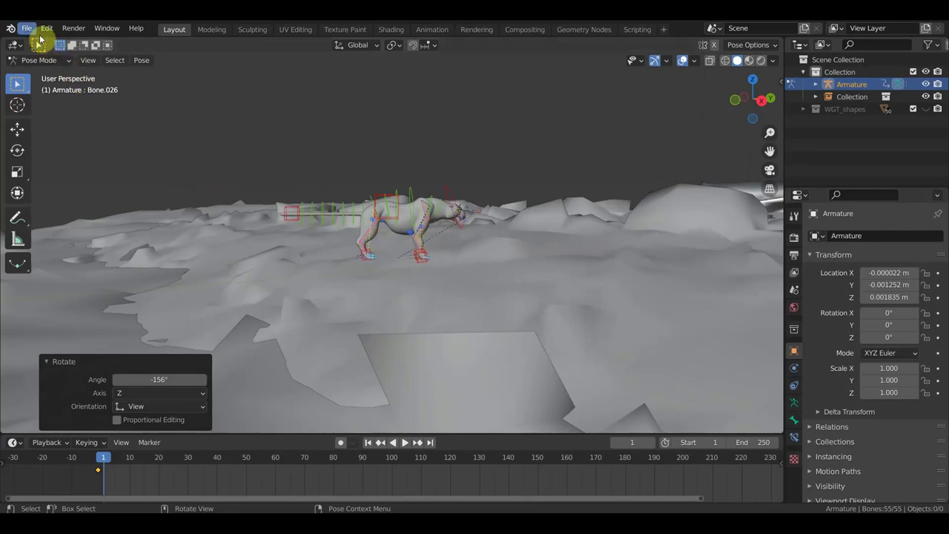
left_click(26, 29)
mouse_move(56, 67)
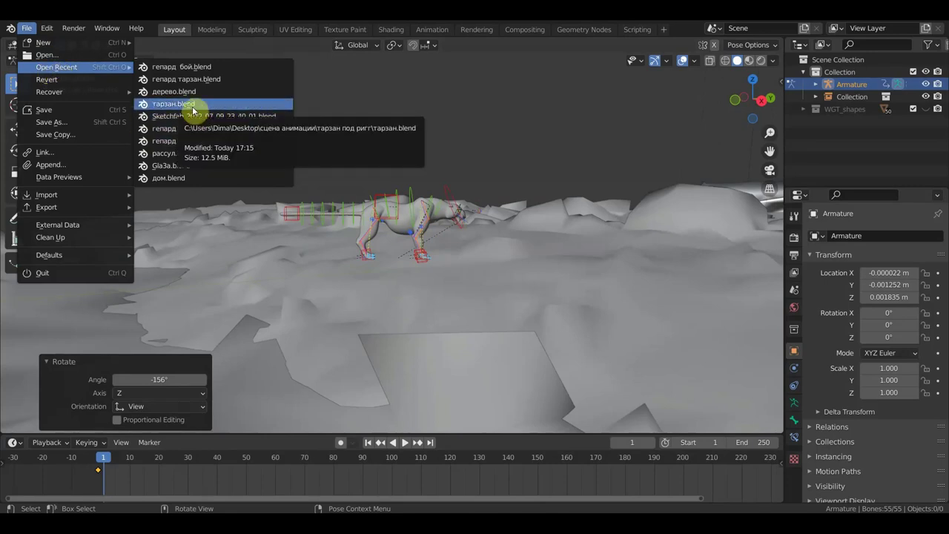
Step: Open тарзан.blend from the recent files and orbit and zoom toward Tarzan
left_click(185, 104)
mouse_move(455, 269)
middle_mouse_down()
mouse_move(458, 220)
mouse_move(447, 245)
mouse_move(472, 220)
mouse_move(464, 229)
middle_mouse_up()
scroll(464, 229, "up", 3)
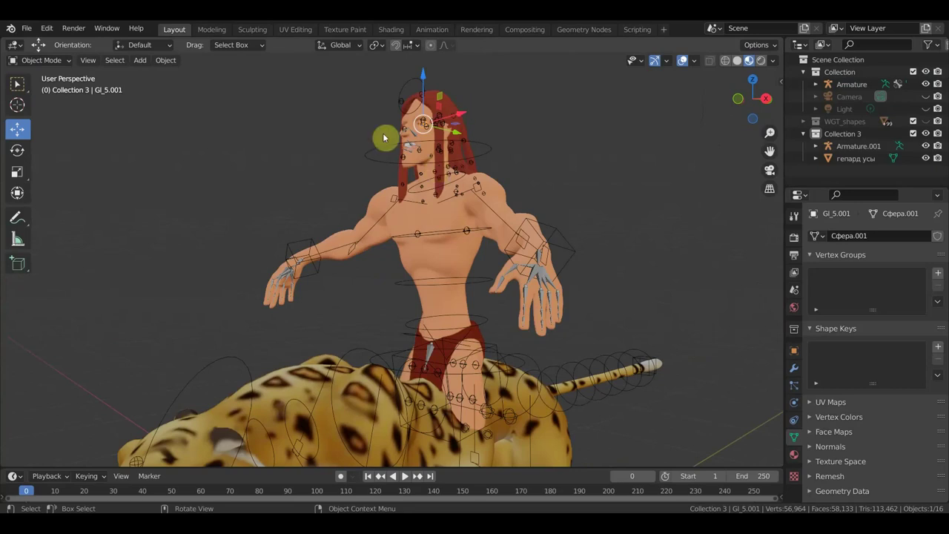
Step: Delete the rig, leopard and other extras, then remove the empty Collection 3
left_click(427, 140)
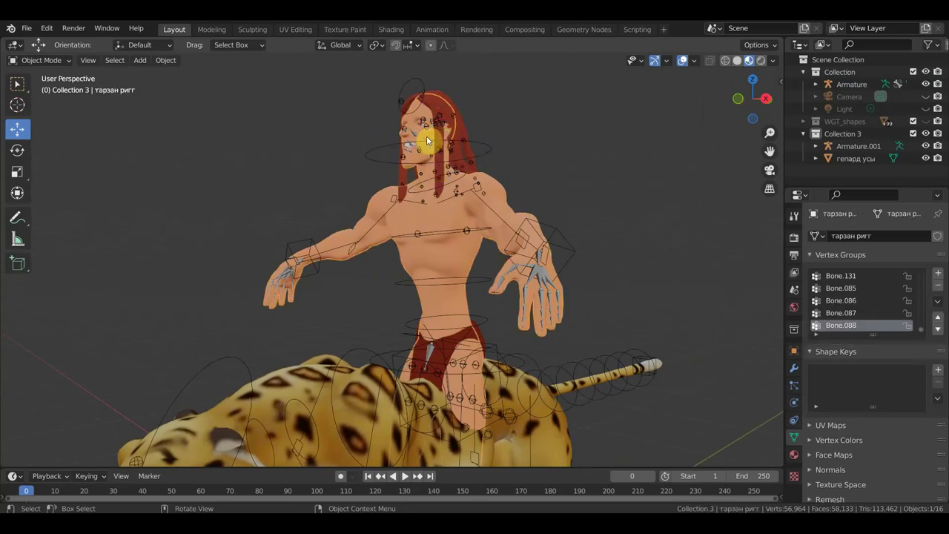
key("a")
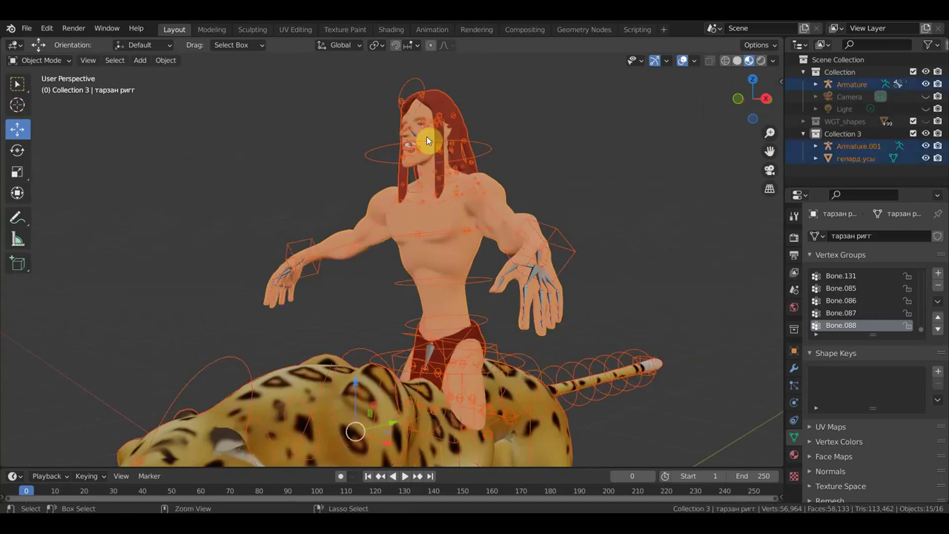
key("Delete")
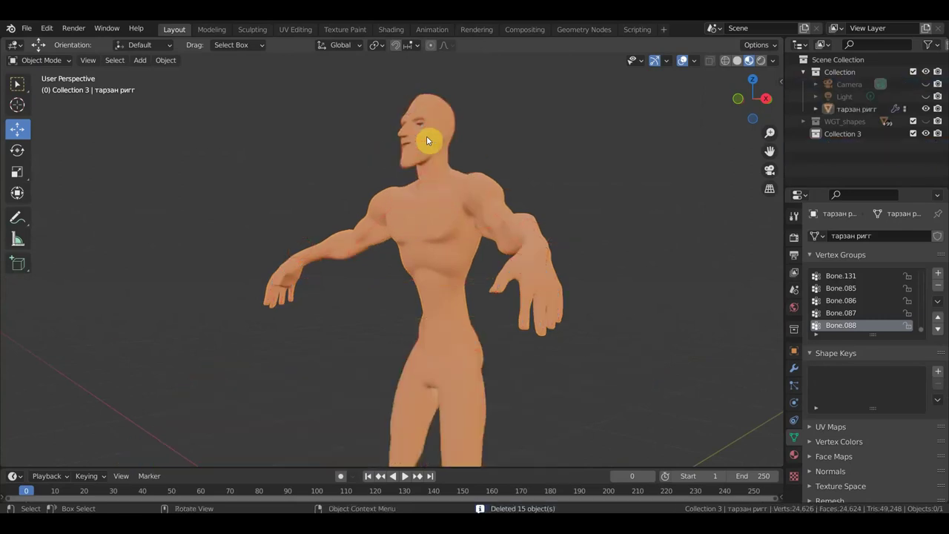
left_click(829, 137)
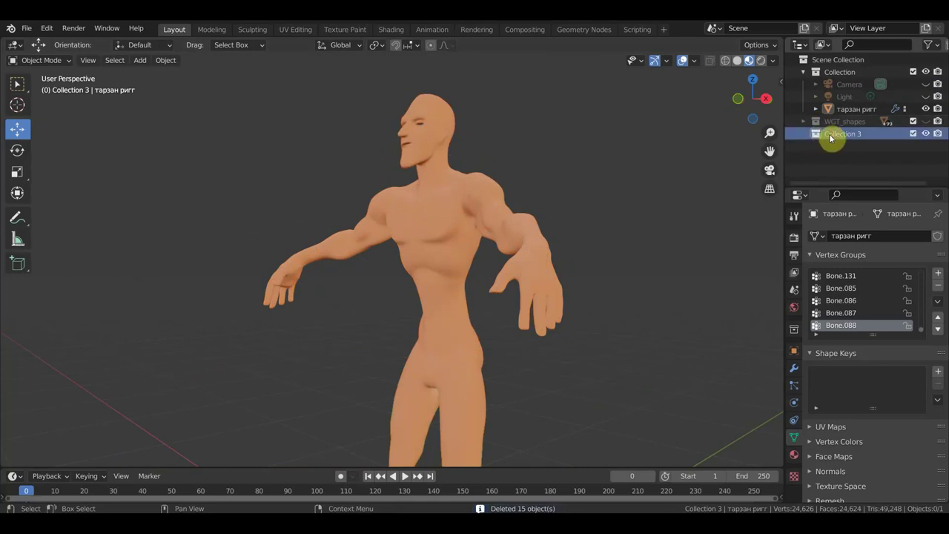
key("Delete")
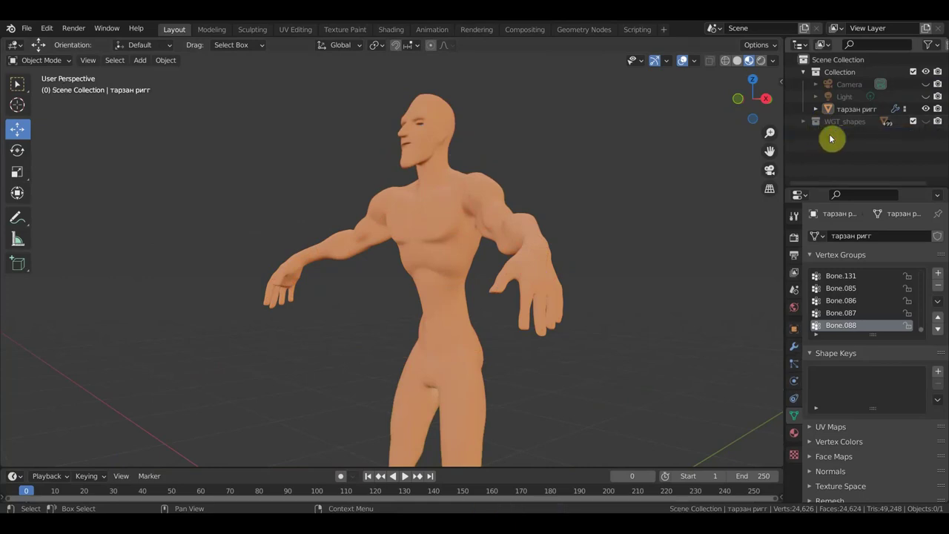
Step: Delete all WGT_shapes bone widget objects, plus the Camera and the Light
left_click(804, 122)
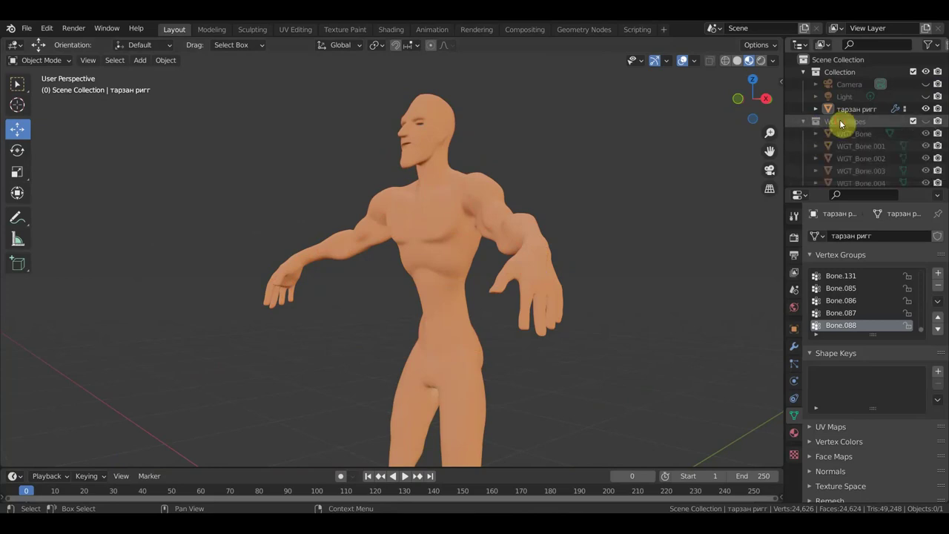
left_click(839, 121)
scroll(847, 143, "down", 5)
scroll(849, 141, "down", 5)
scroll(850, 144, "down", 5)
scroll(849, 151, "down", 5)
scroll(853, 156, "down", 5)
scroll(853, 157, "down", 5)
scroll(853, 158, "down", 5)
scroll(853, 158, "down", 5)
scroll(853, 159, "down", 5)
scroll(853, 159, "down", 5)
scroll(854, 159, "down", 5)
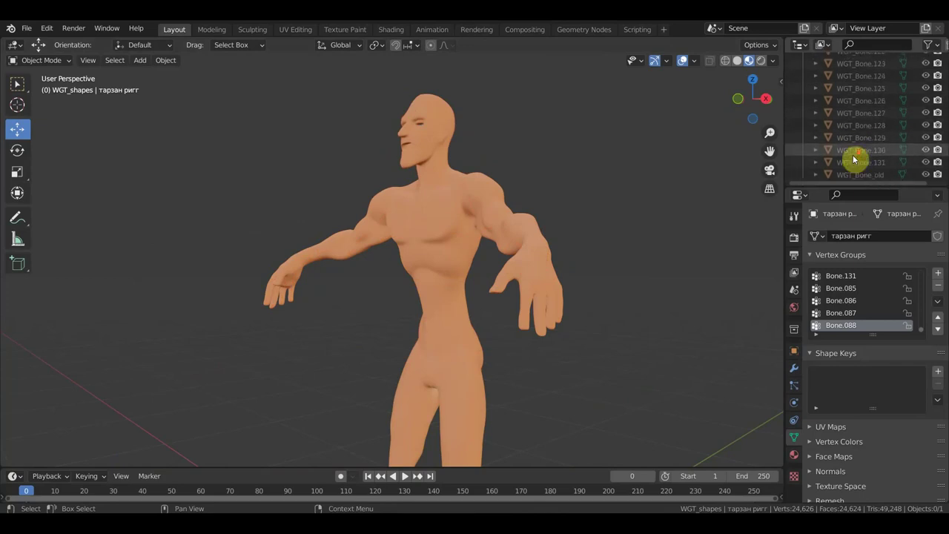
scroll(858, 169, "down", 2)
left_click(864, 180, "shift")
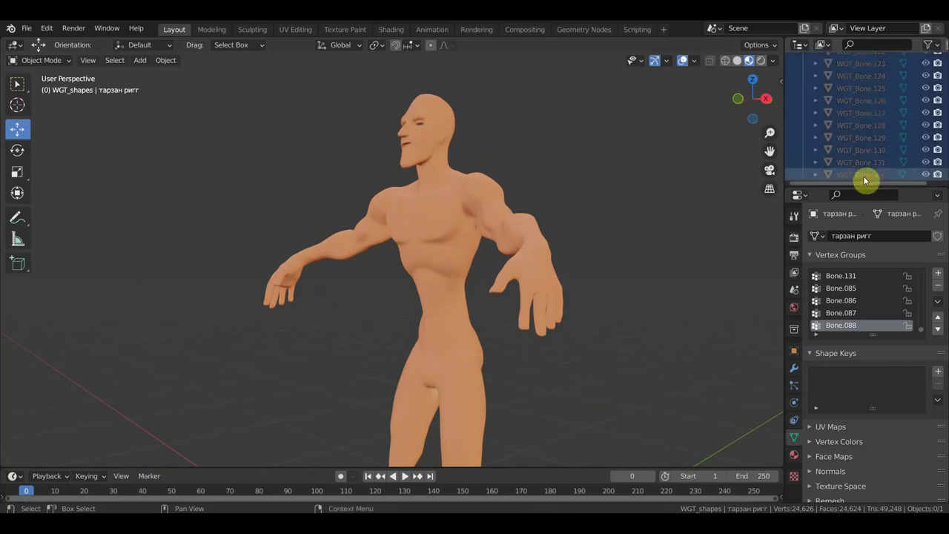
key("x")
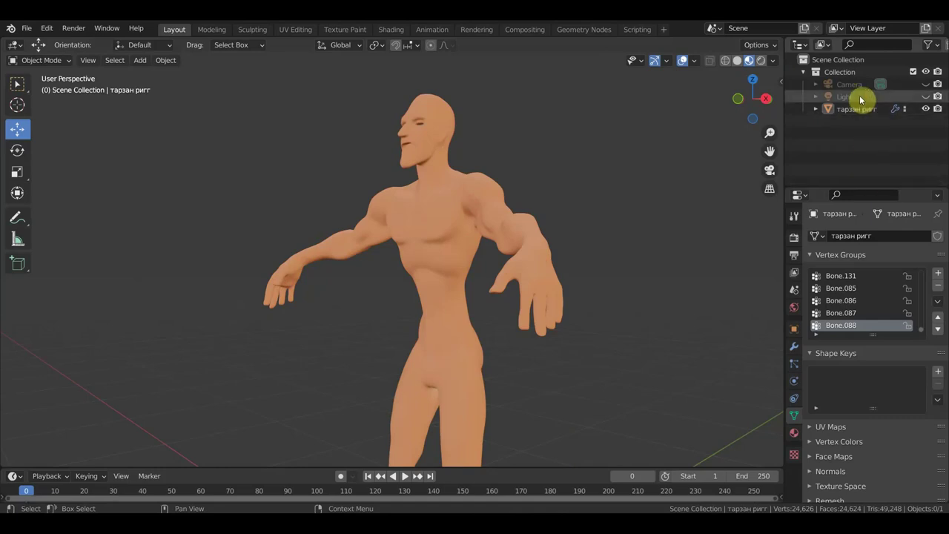
left_click(851, 85)
key("x")
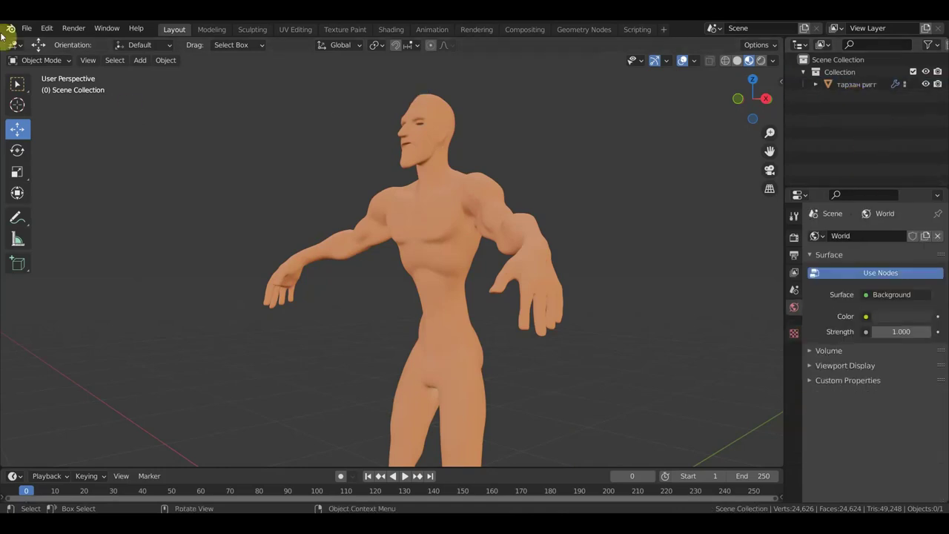
Step: Export the body mesh as тарзан.obj (Wavefront) to the Desktop
left_click(26, 28)
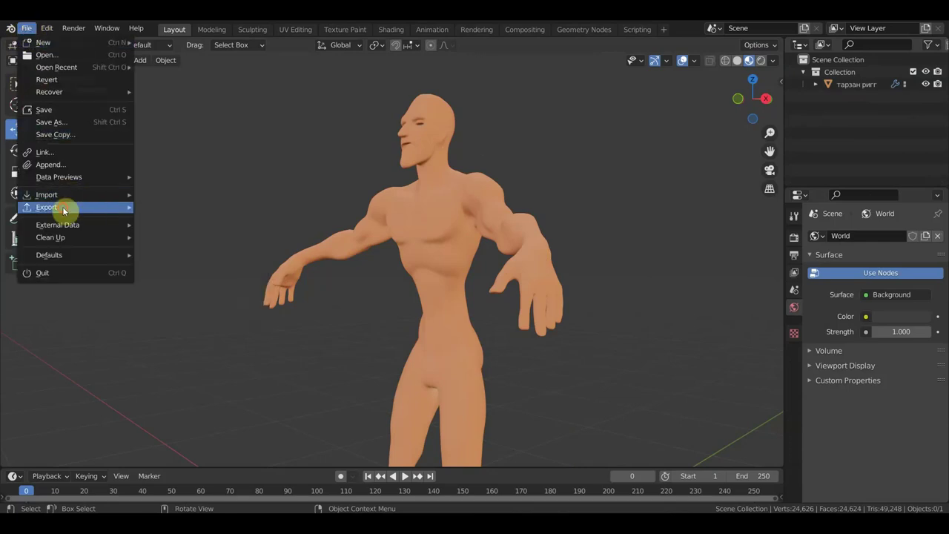
mouse_move(46, 207)
left_click(208, 330)
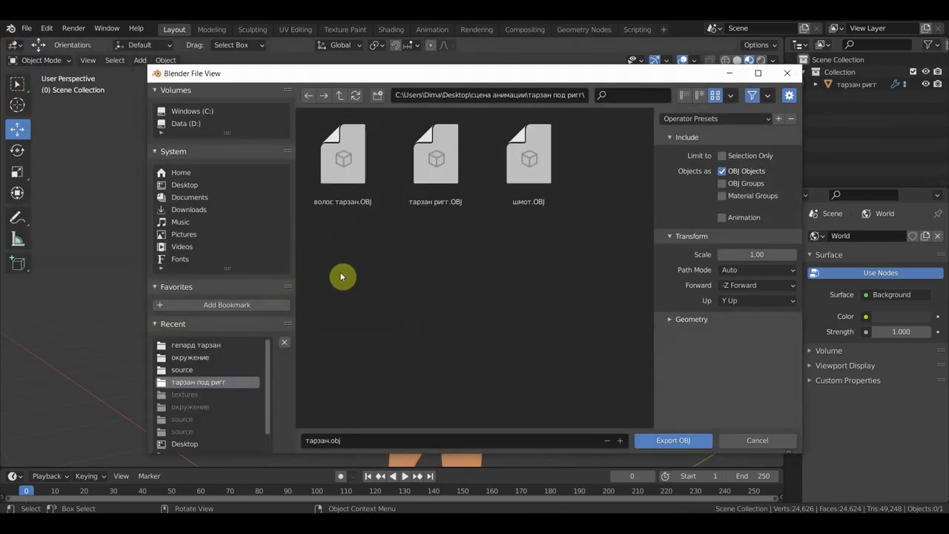
left_click(186, 186)
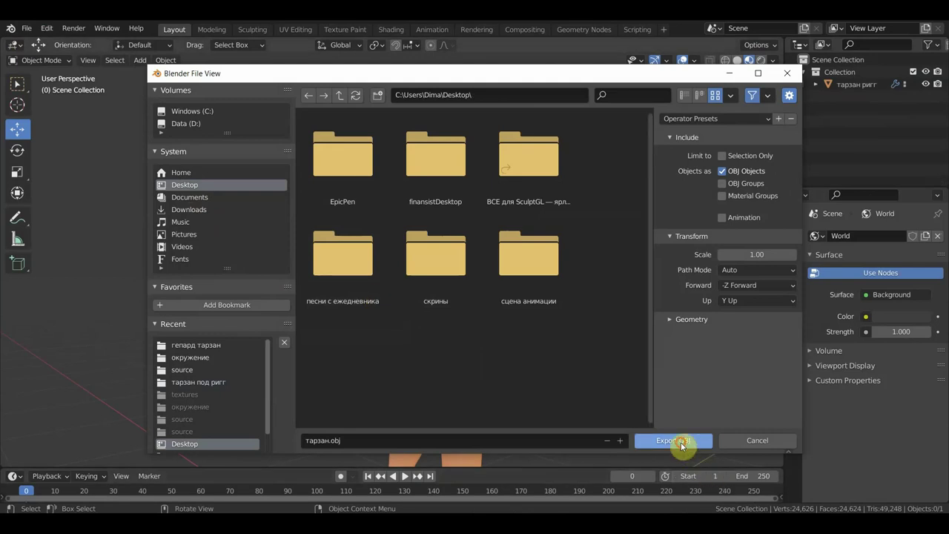
left_click(674, 442)
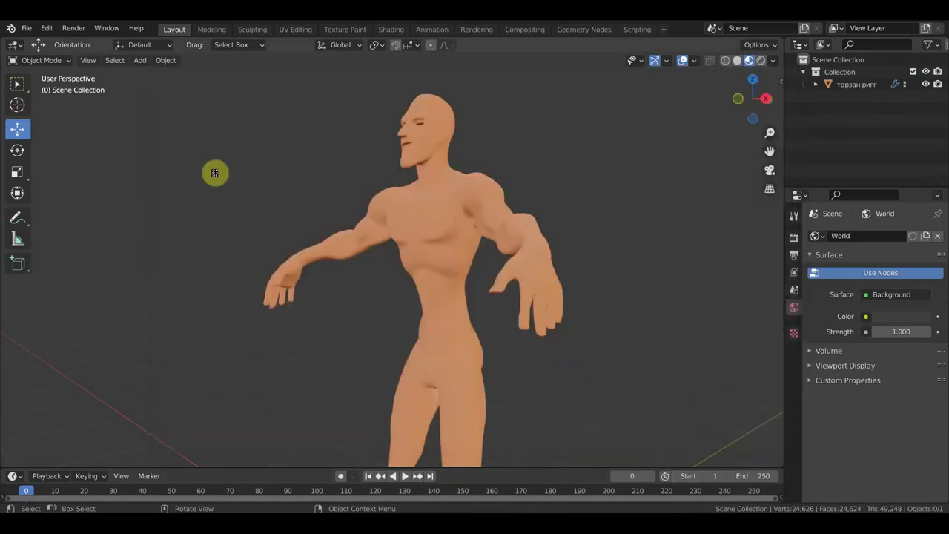
Step: Choose the cheetah terrain scene from File > Open Recent
scroll(374, 153, "down", 3)
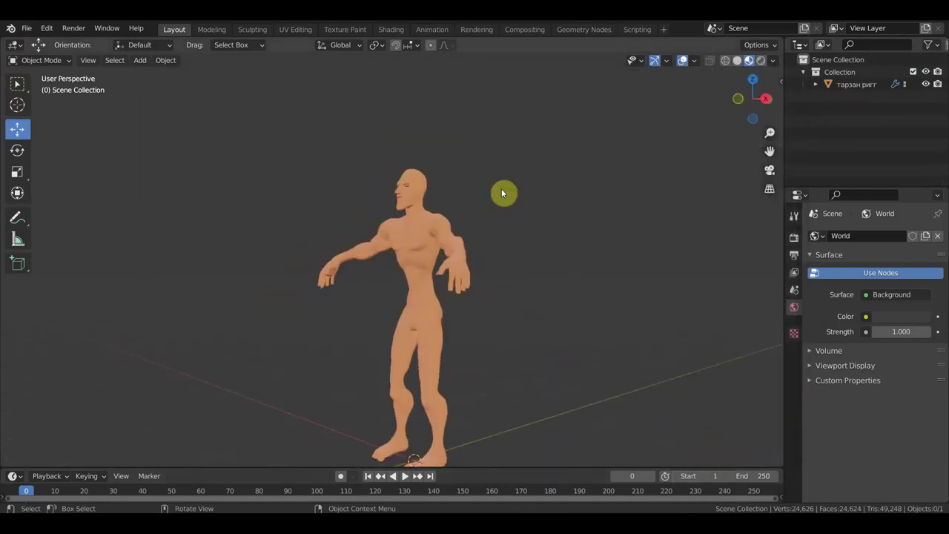
left_click(26, 28)
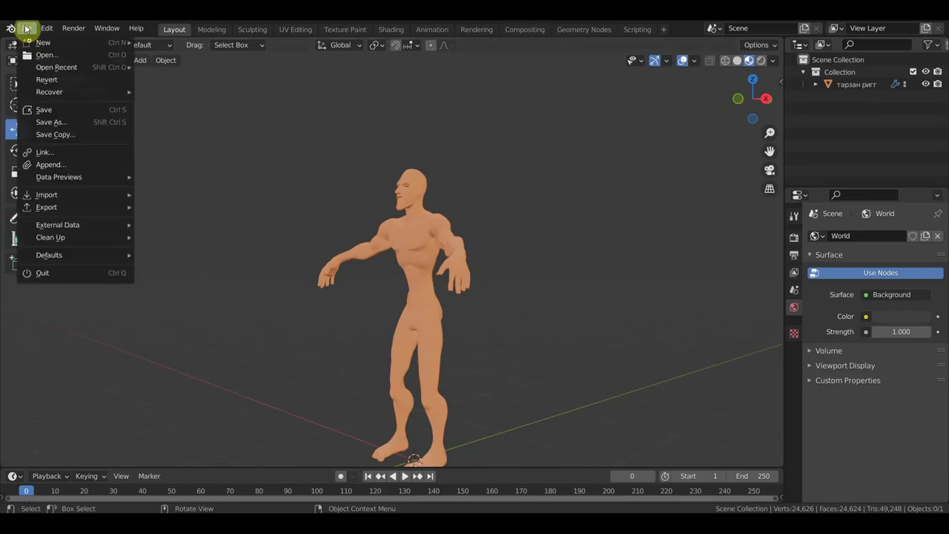
left_click(189, 82)
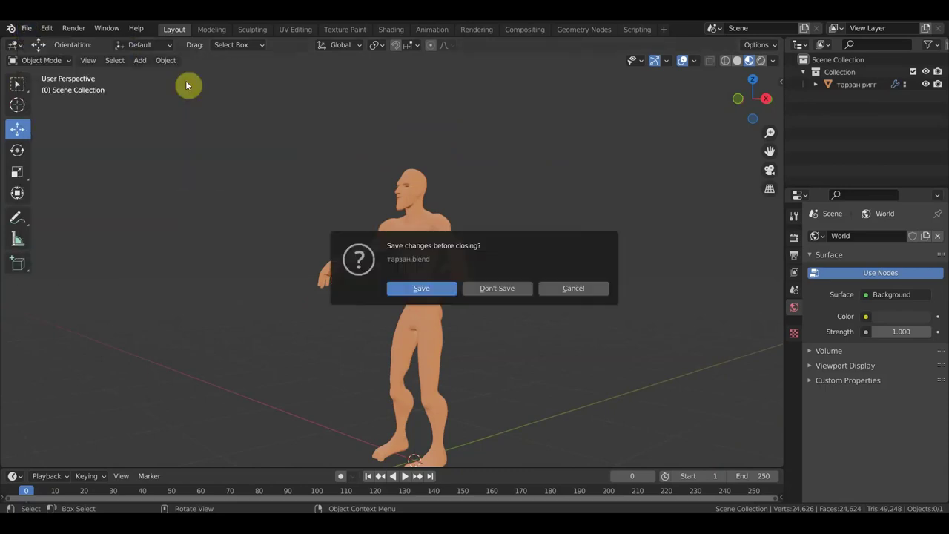
Step: Discard тарзан.blend changes, load the cheetah scene, and orbit and zoom around the cheetah
left_click(497, 288)
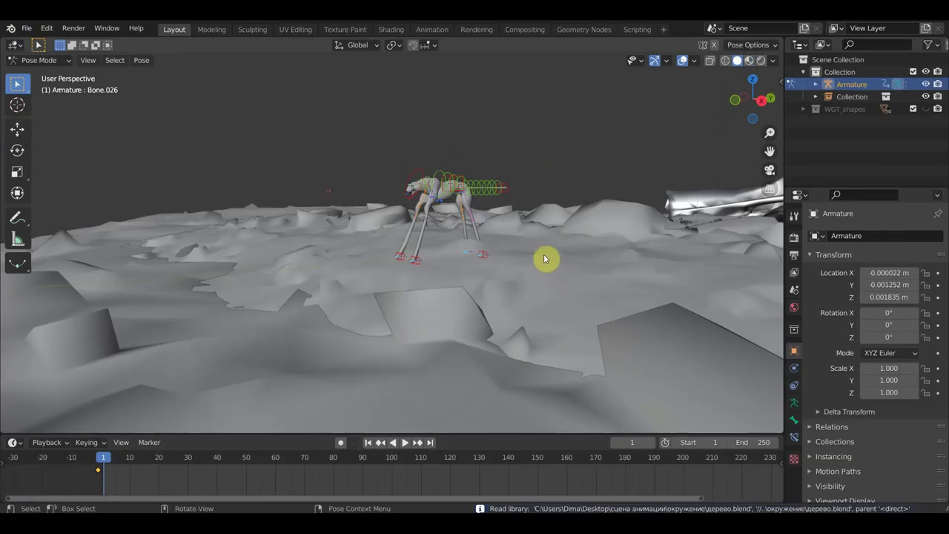
scroll(527, 260, "up", 2)
scroll(574, 242, "up", 3)
middle_click_drag(573, 245, 476, 257)
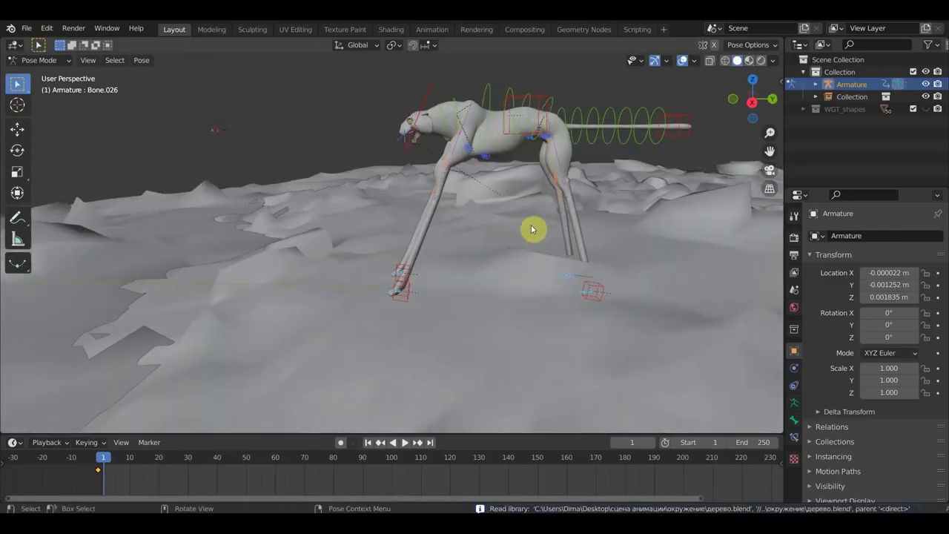
scroll(547, 127, "down", 2)
scroll(419, 165, "down", 1)
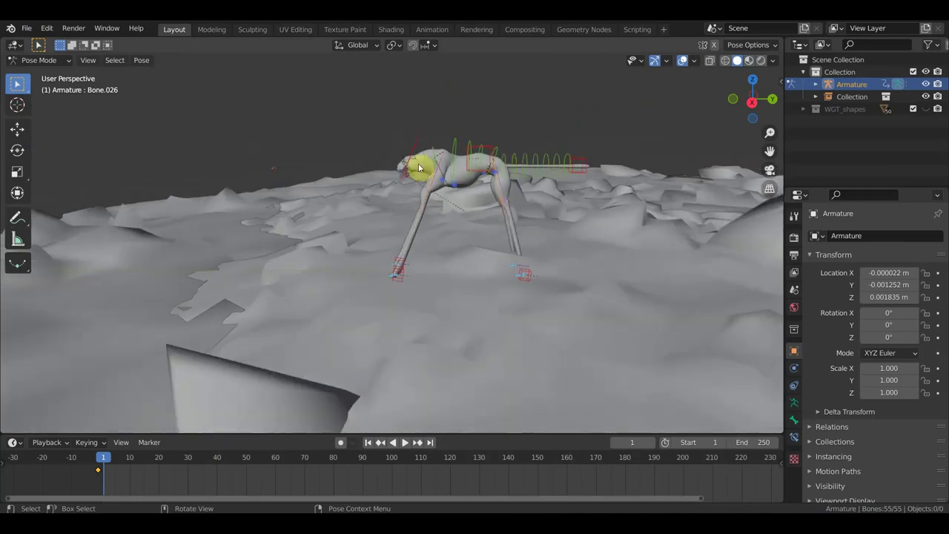
Step: Go to frame 0 and shift the cheetah's keyframes two frames later, then stop playback
left_click_drag(101, 462, 94, 461)
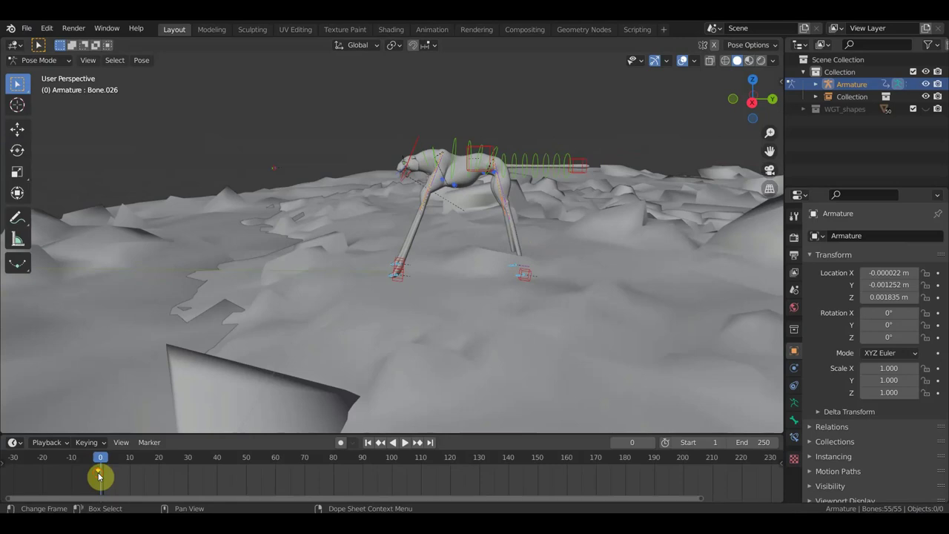
scroll(178, 472, "up", 1, "ctrl")
scroll(189, 474, "up", 2, "ctrl")
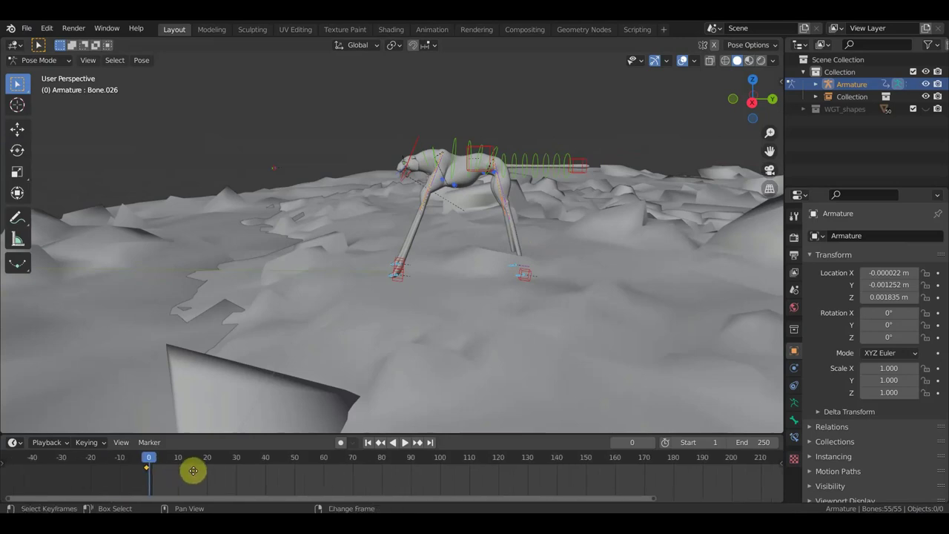
key("shift+d")
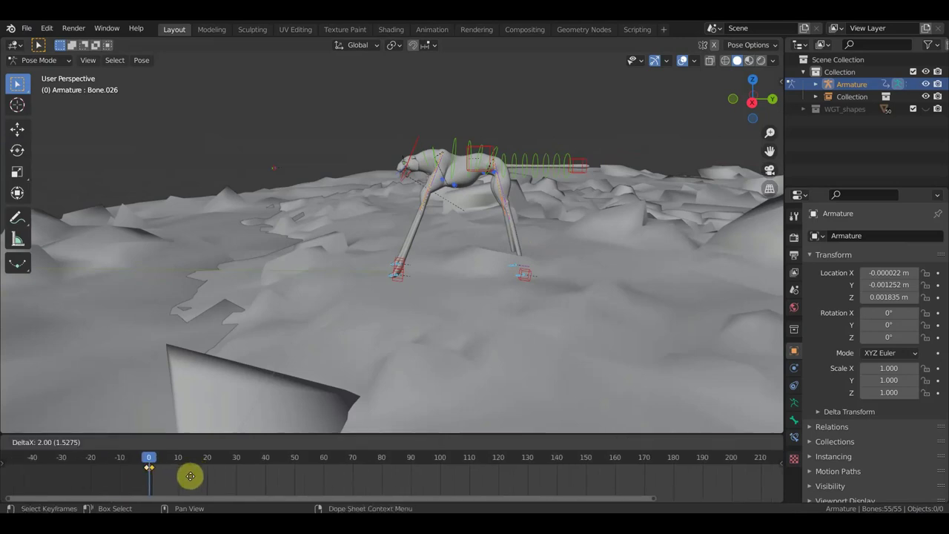
left_click(191, 480)
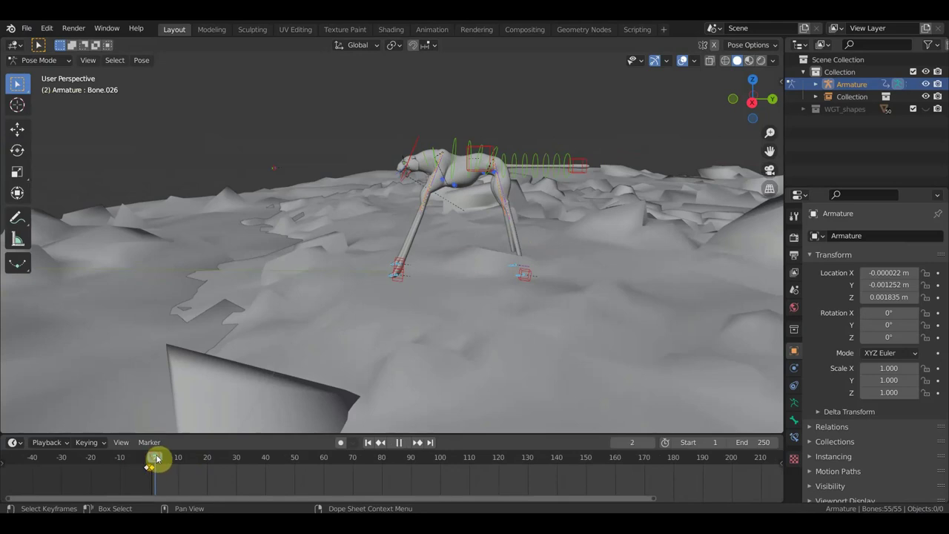
key("space")
Step: Select all the cheetah's bones, clear their location, and orbit toward the tree
left_click(508, 164)
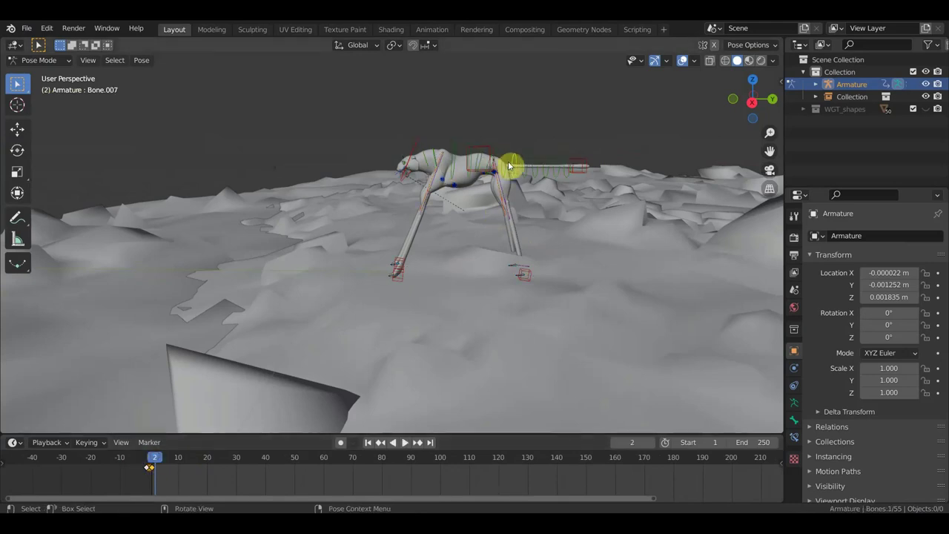
scroll(478, 159, "up", 4)
key("a")
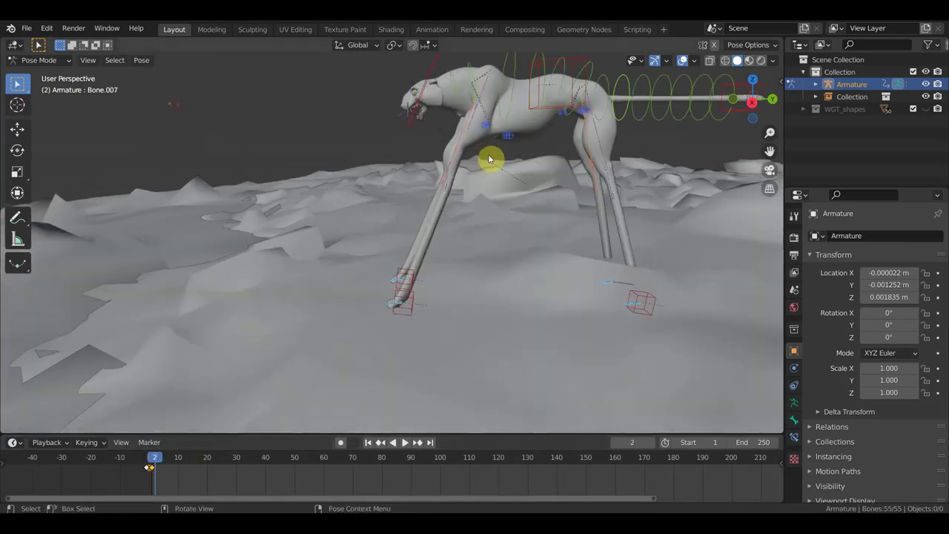
key("alt+g")
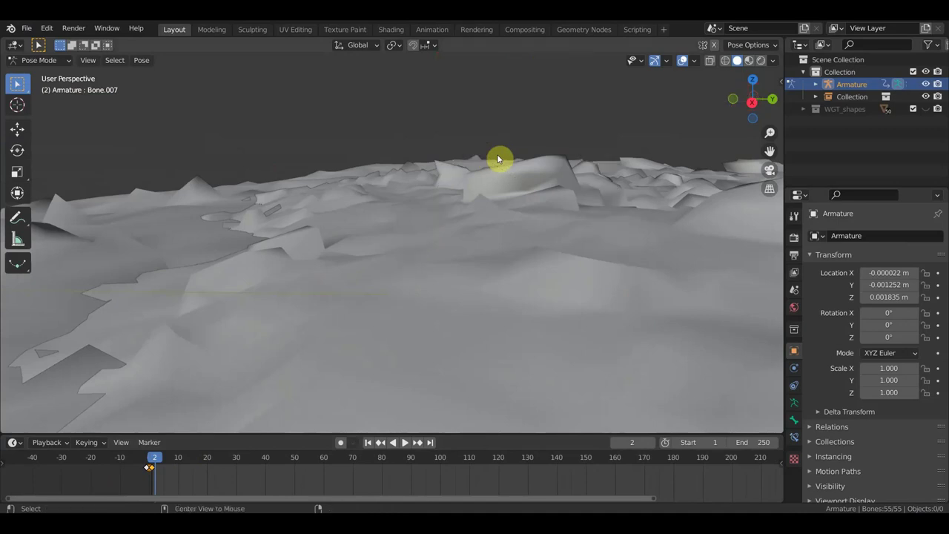
mouse_move(497, 155)
middle_mouse_down()
mouse_move(563, 205)
mouse_move(709, 212)
mouse_move(435, 222)
mouse_move(435, 235)
middle_mouse_up()
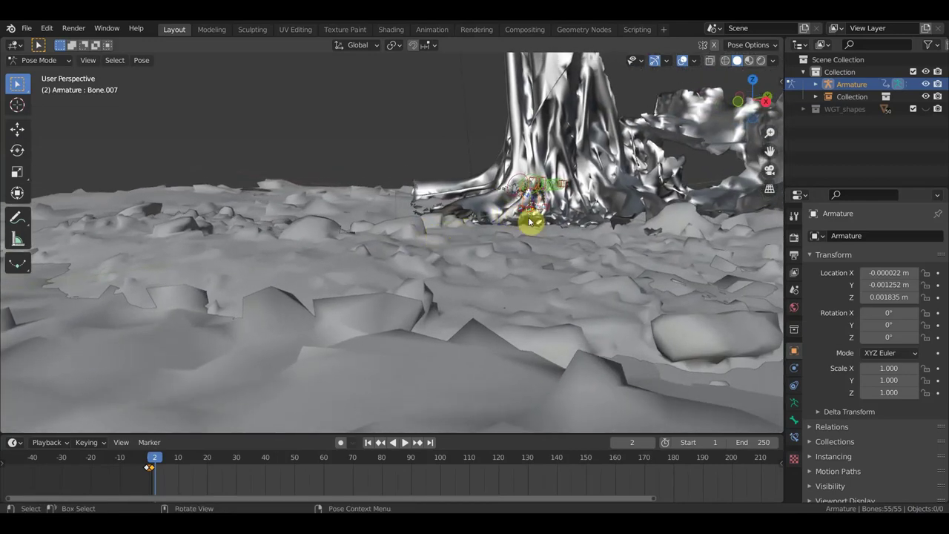
Step: In side orthographic view, move the whole cheetah rig away from the tree
key("KP_3")
scroll(542, 222, "down", 2)
scroll(553, 227, "down", 2)
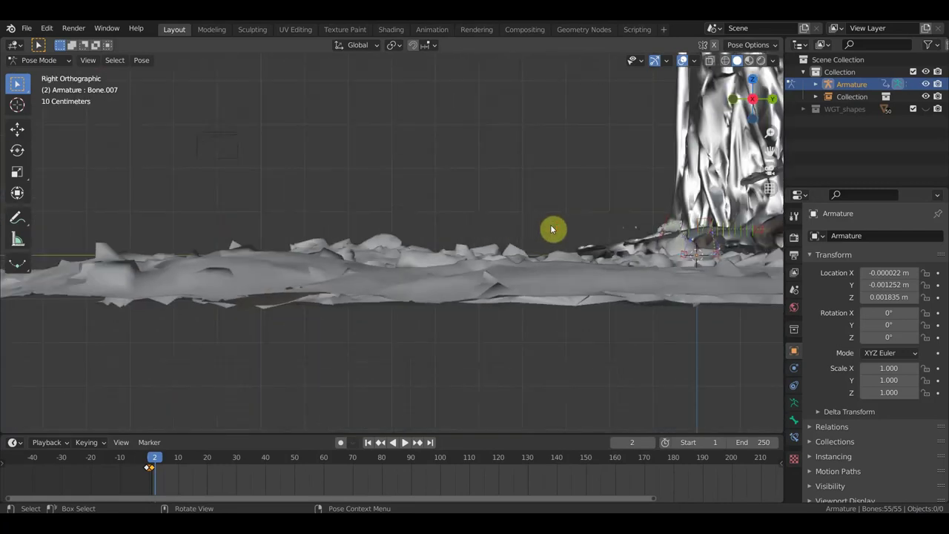
key("g")
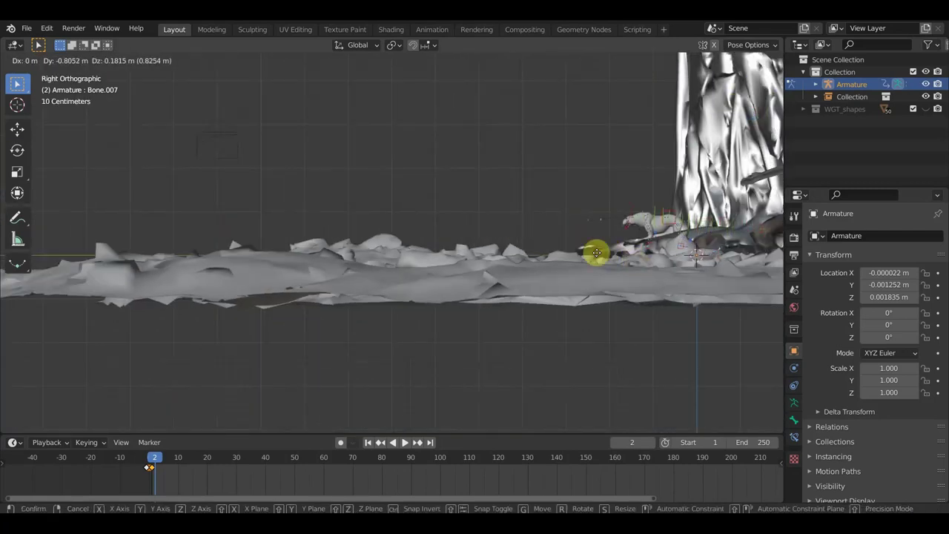
left_click(296, 252)
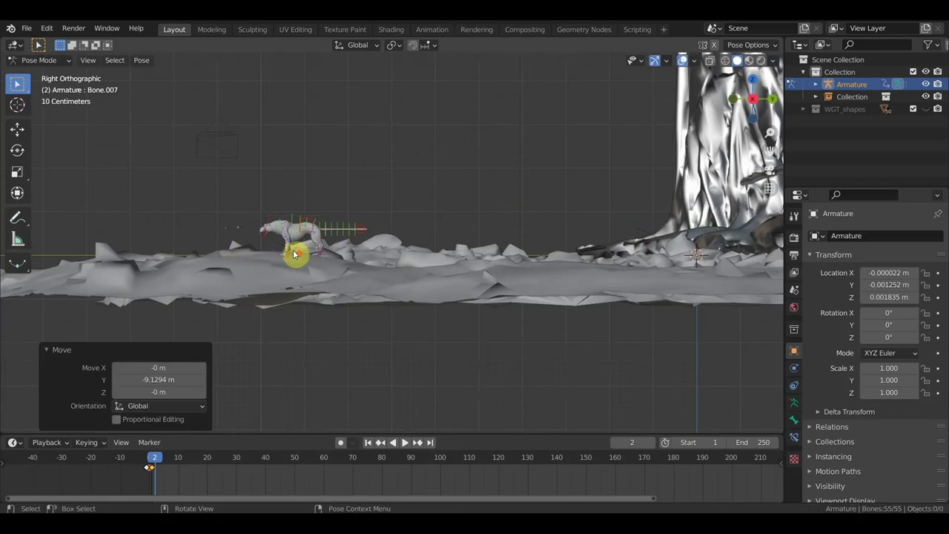
Step: Box-select the head bones and move them 0.6 m forward along Y
scroll(328, 248, "up", 5)
middle_click_drag(459, 248, 745, 248, "shift")
scroll(326, 222, "up", 1)
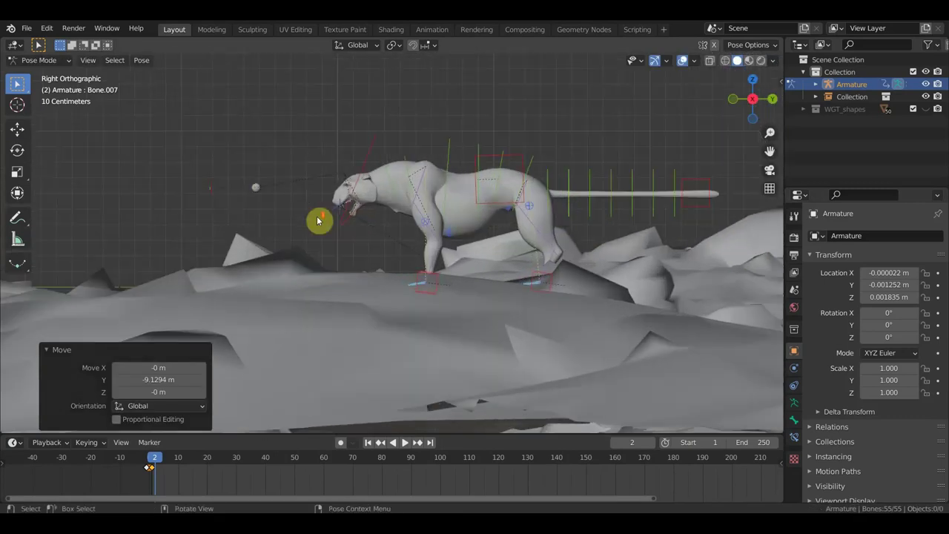
scroll(319, 219, "up", 3)
left_click_drag(220, 186, 103, 133)
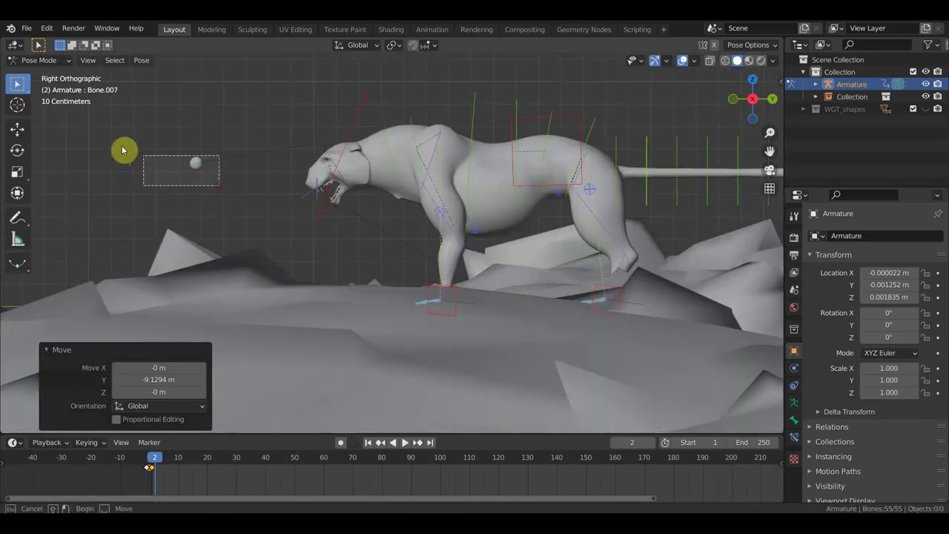
left_click_drag(233, 186, 124, 147)
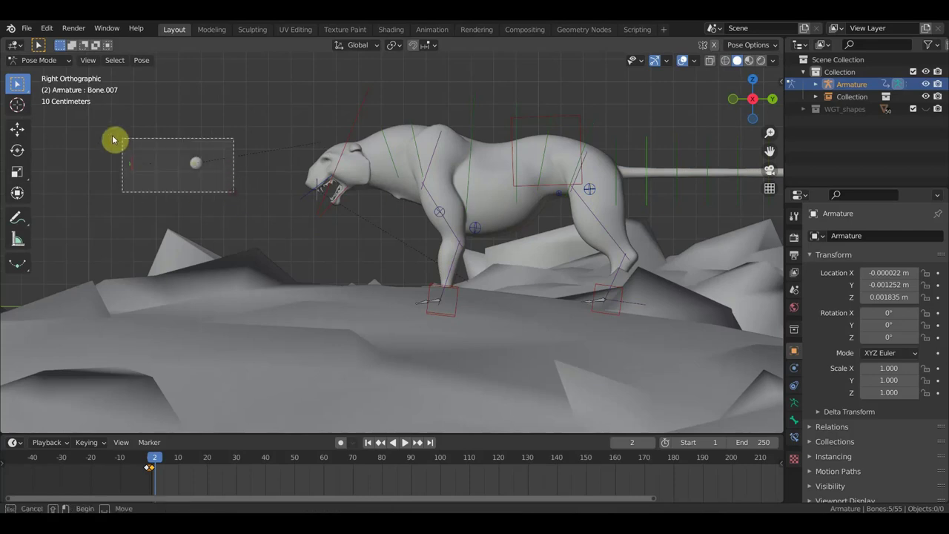
left_click(17, 129)
left_click_drag(230, 163, 357, 173)
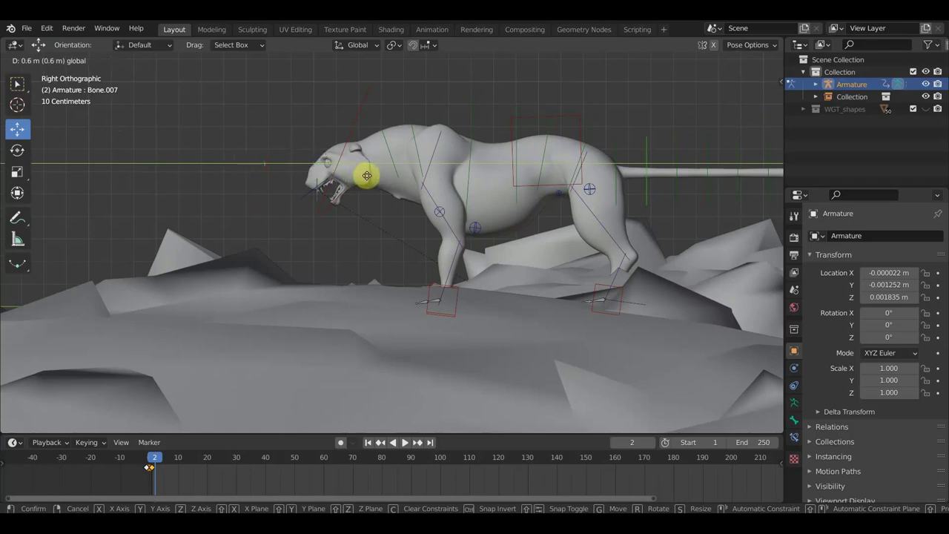
left_click_drag(366, 175, 366, 176)
Step: Select all bones and, in top view, rotate the cheetah rig 184° around the vertical axis
scroll(435, 205, "down", 2)
mouse_move(383, 198)
middle_mouse_down()
mouse_move(354, 195)
mouse_move(371, 212)
mouse_move(451, 198)
mouse_move(352, 171)
middle_mouse_up()
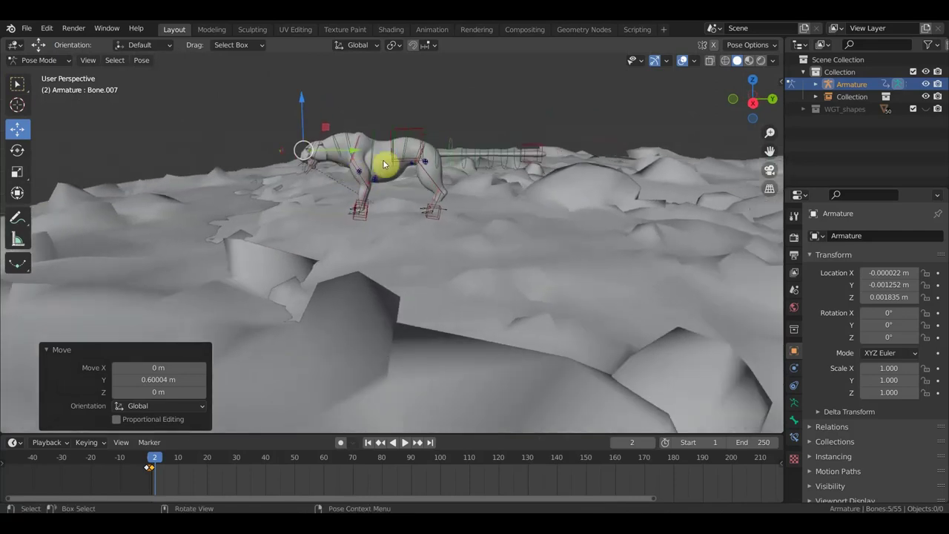
key("a")
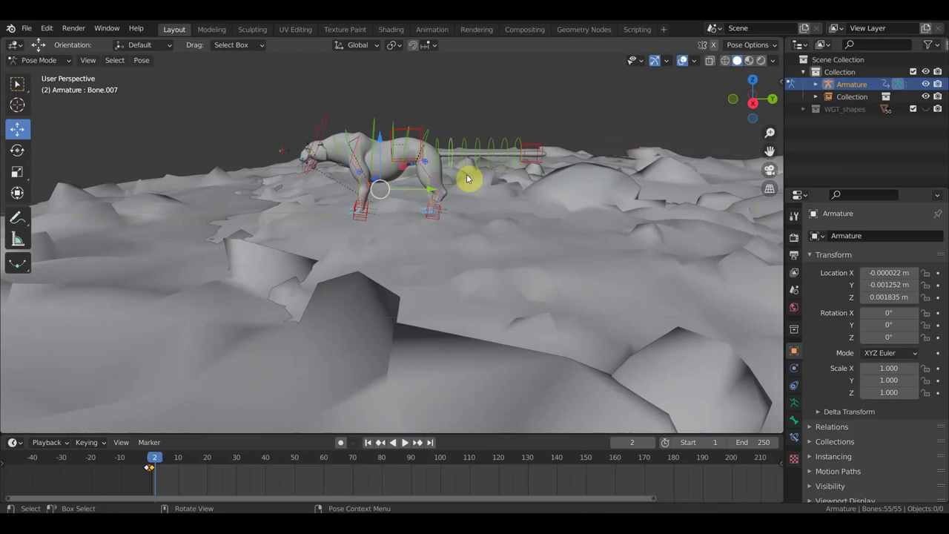
key("KP_7")
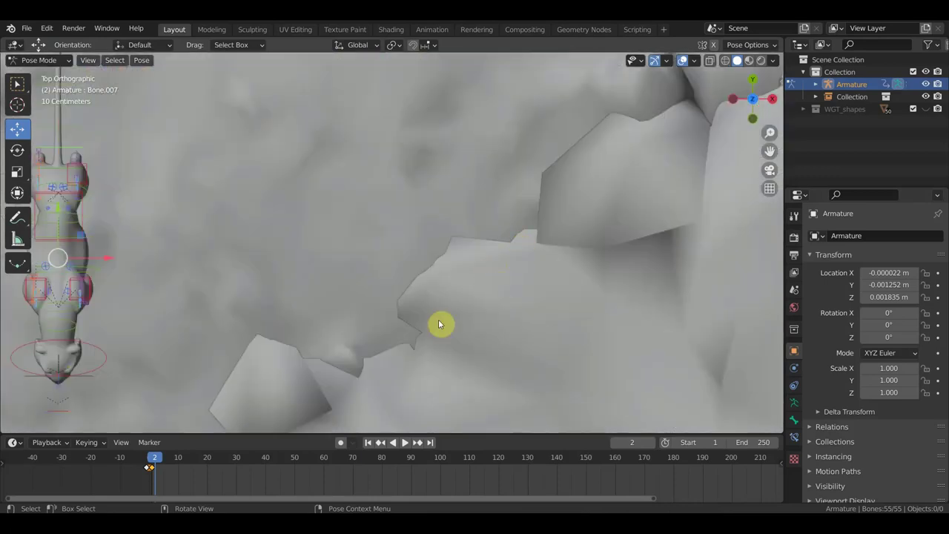
key("KP_Decimal")
key("r")
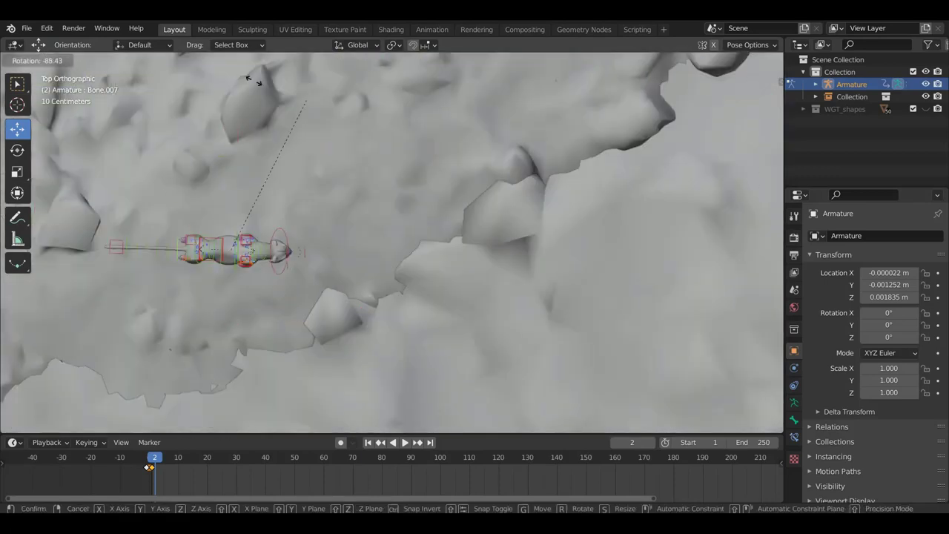
left_click(96, 186)
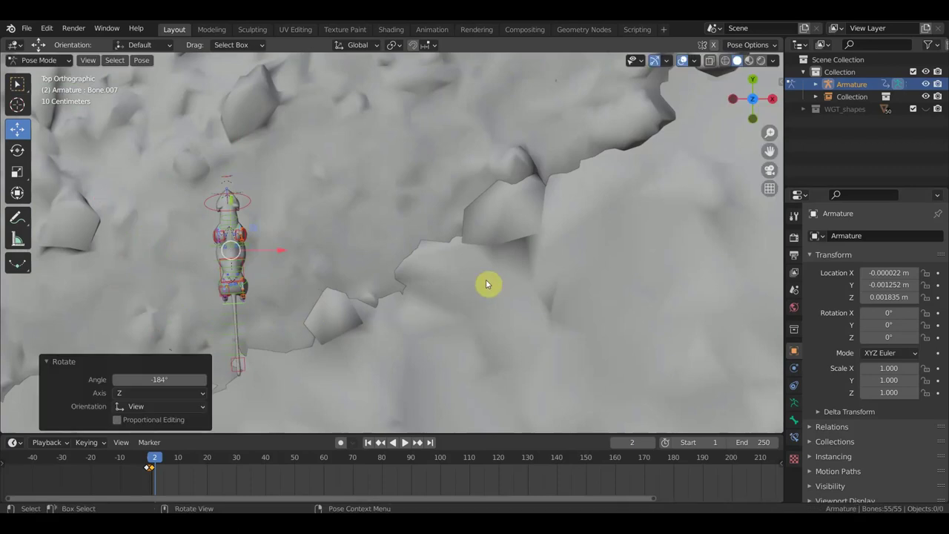
Step: Reposition the rig, then move the cheetah along Y to its new spot on the terrain
key("g")
left_click(512, 350)
scroll(513, 349, "down", 2)
mouse_move(504, 281)
middle_mouse_down()
mouse_move(402, 170)
mouse_move(441, 230)
mouse_move(339, 212)
mouse_move(434, 205)
middle_mouse_up()
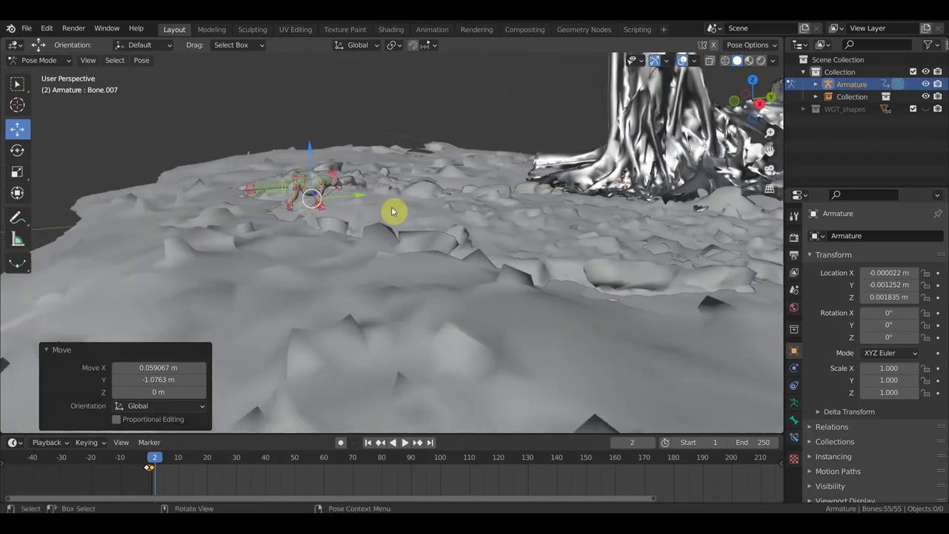
key("g")
key("y")
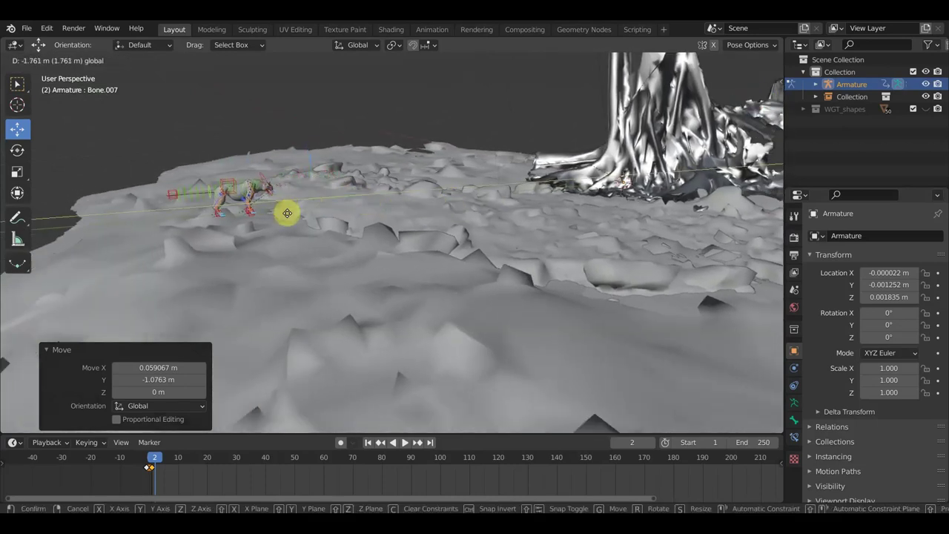
left_click(287, 214)
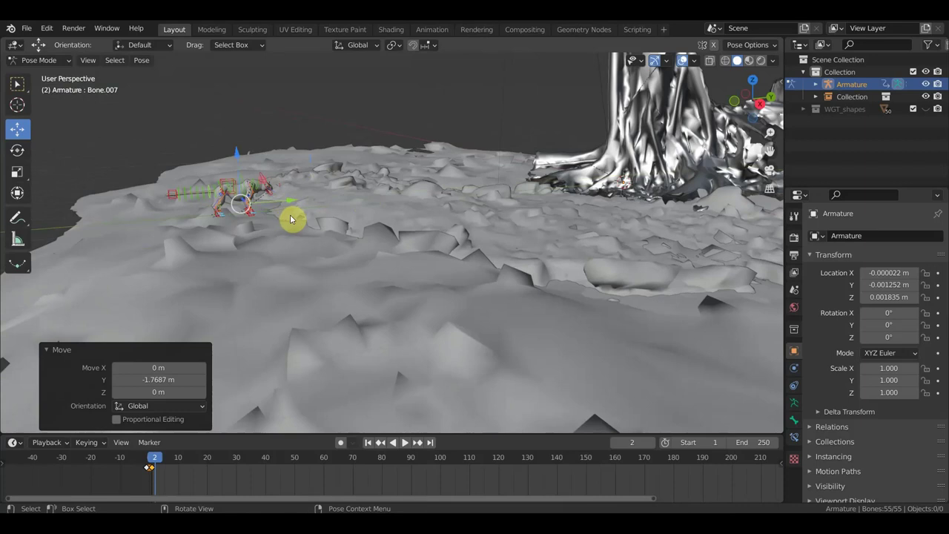
Step: Keyframe Location & Scale for all bones, check frames 1–2, then bring up the import formats list
key("i")
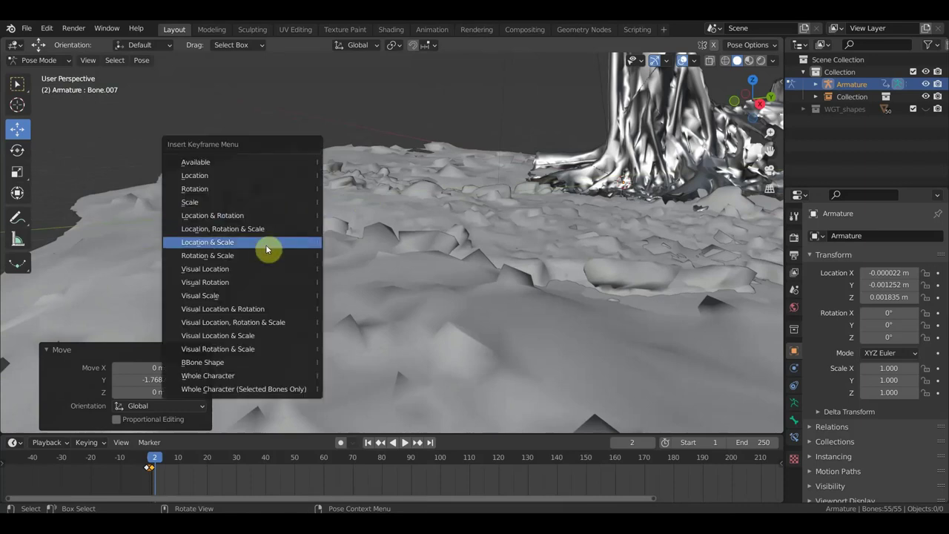
left_click(252, 232)
mouse_move(254, 229)
middle_mouse_down()
mouse_move(292, 209)
mouse_move(449, 211)
mouse_move(362, 201)
mouse_move(479, 242)
mouse_move(228, 301)
middle_mouse_up()
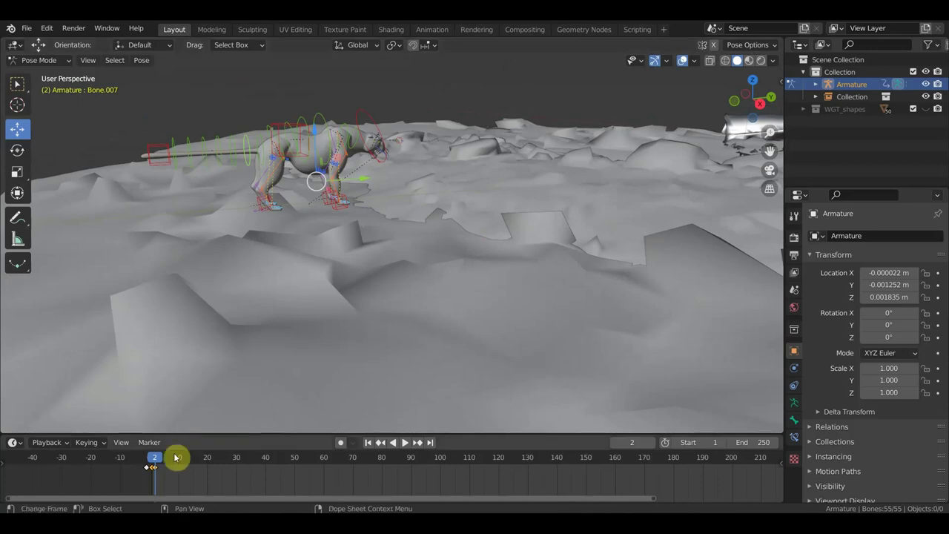
left_click_drag(155, 459, 155, 460)
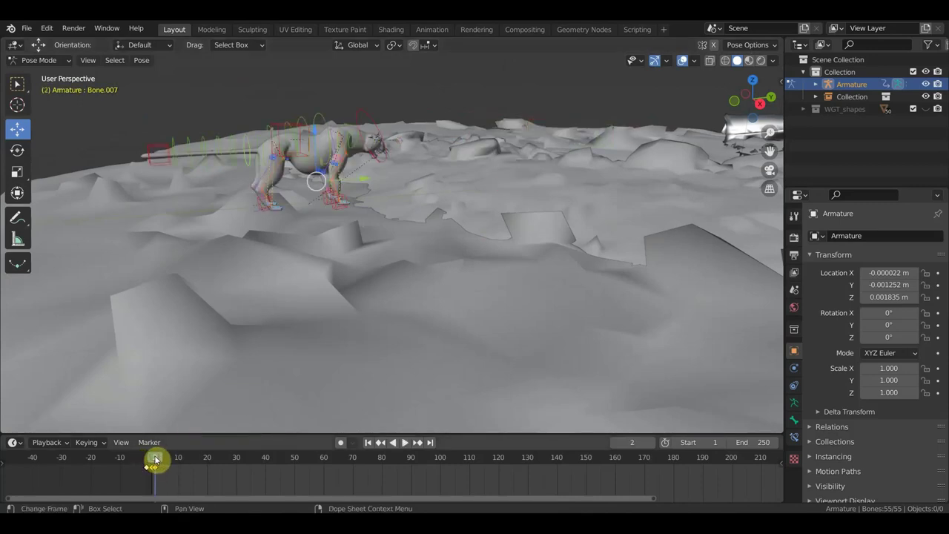
mouse_move(349, 191)
middle_mouse_down()
mouse_move(332, 197)
mouse_move(413, 213)
mouse_move(334, 254)
mouse_move(324, 229)
middle_mouse_up()
left_click(26, 28)
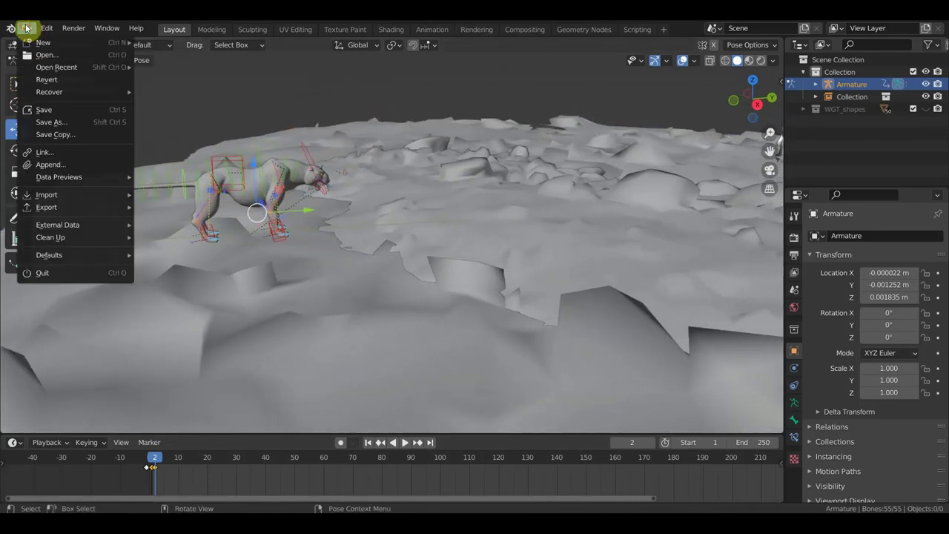
mouse_move(46, 194)
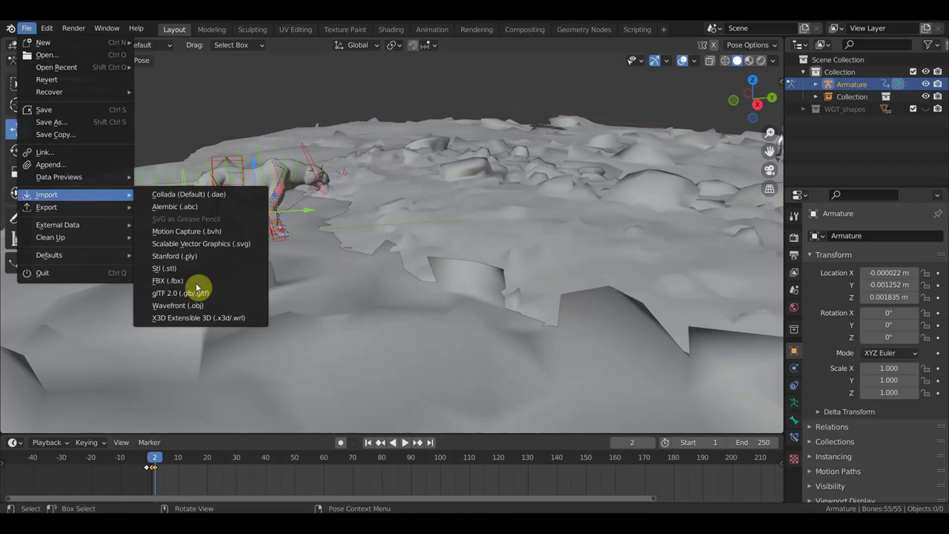
Step: Import тарзан.obj from the Desktop as a Wavefront OBJ into the cheetah scene
left_click(199, 307)
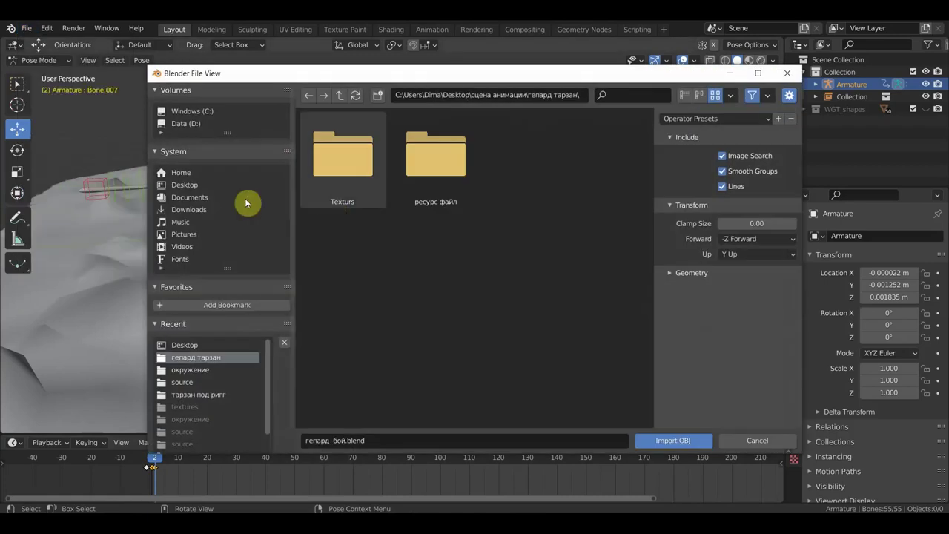
left_click(184, 185)
left_click(445, 371)
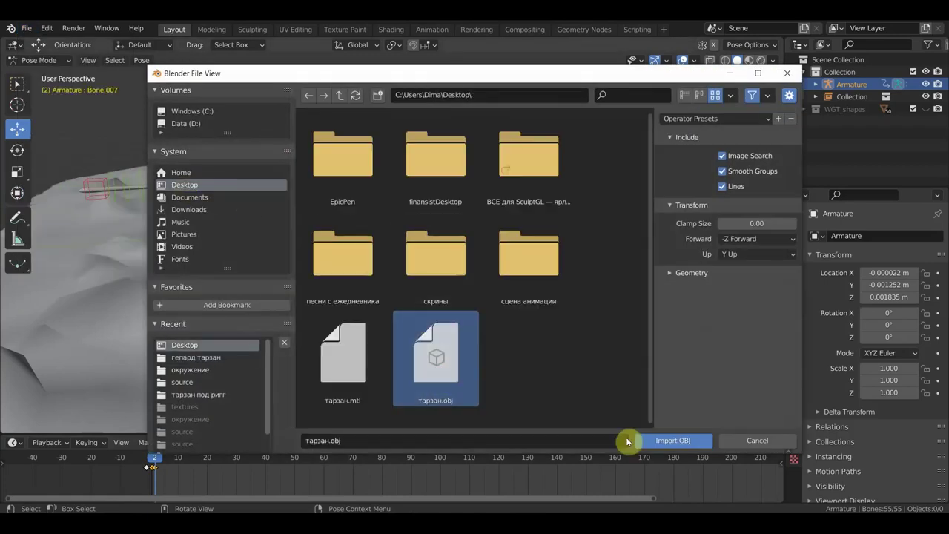
left_click(656, 440)
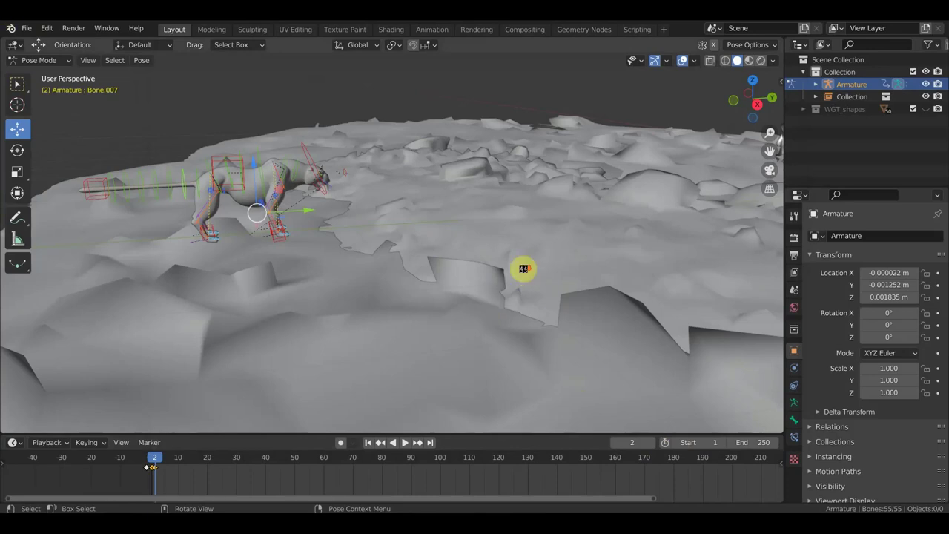
scroll(569, 265, "down", 4)
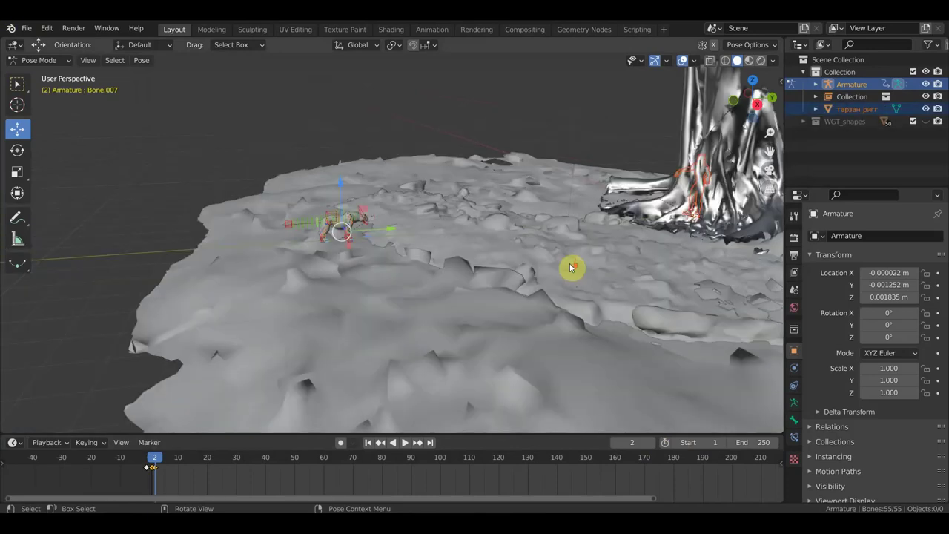
middle_click_drag(571, 267, 593, 216)
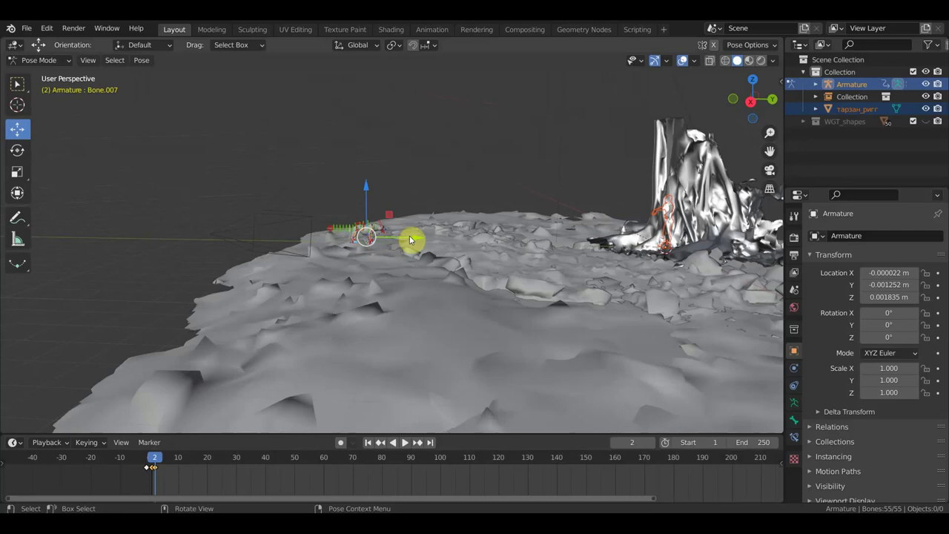
Step: Switch from Pose Mode to Object Mode and select тарзан_ригг in the Outliner
left_click(39, 60)
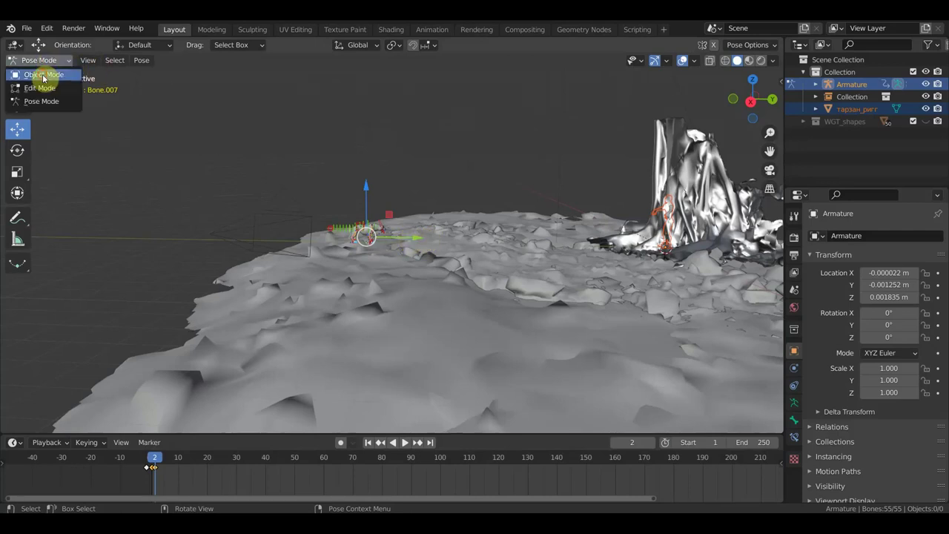
left_click(44, 72)
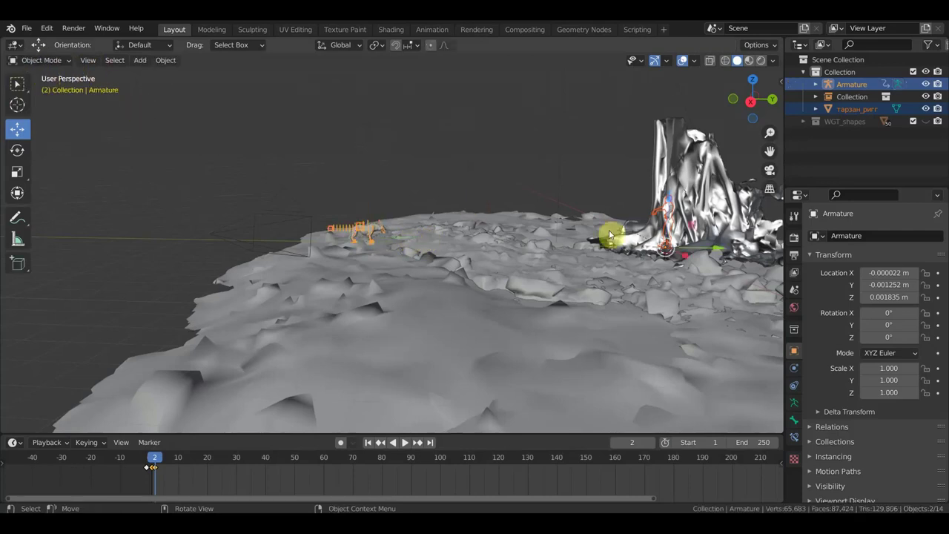
left_click(839, 111)
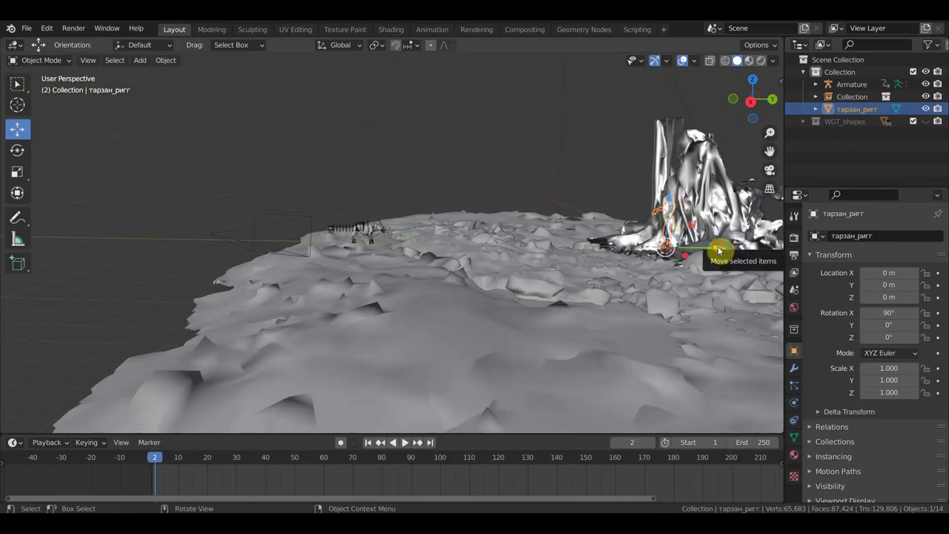
Step: Move the figure along Y to -9.6541 m near the cheetah and scale it to 0.7
key("g")
key("y")
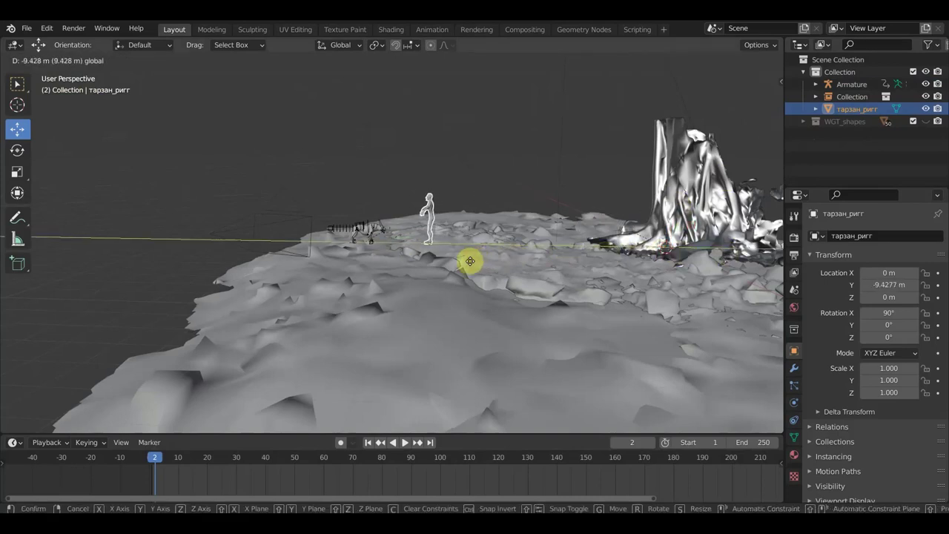
left_click(481, 256)
scroll(482, 255, "up", 3)
scroll(578, 233, "up", 2)
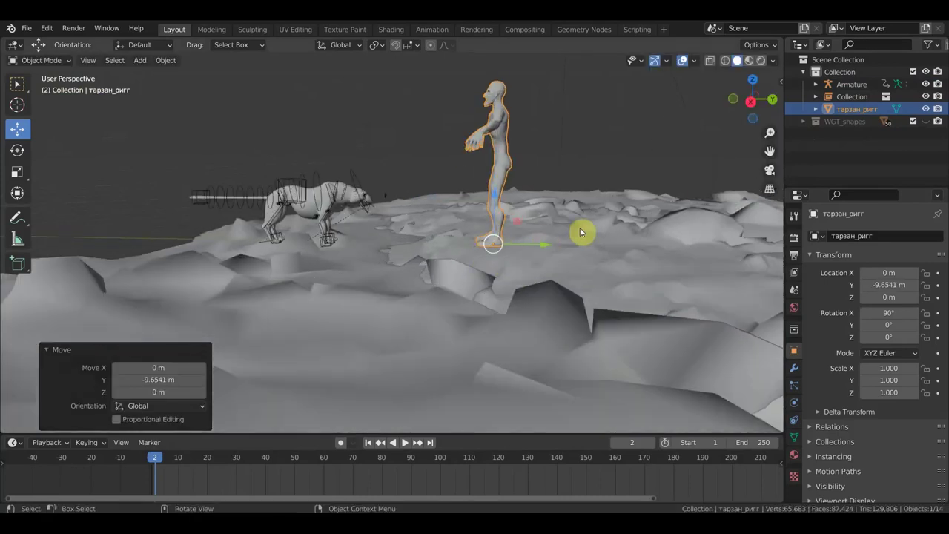
key("s")
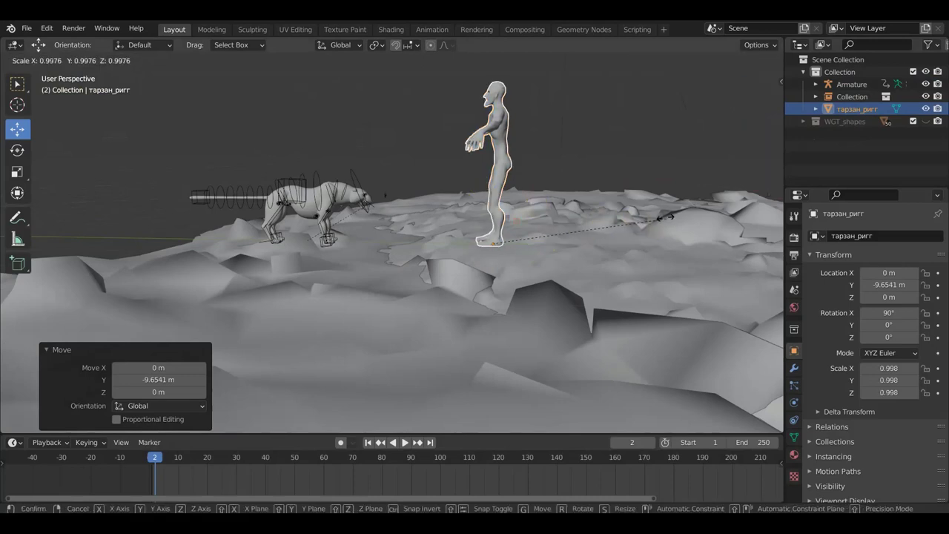
left_click(607, 202)
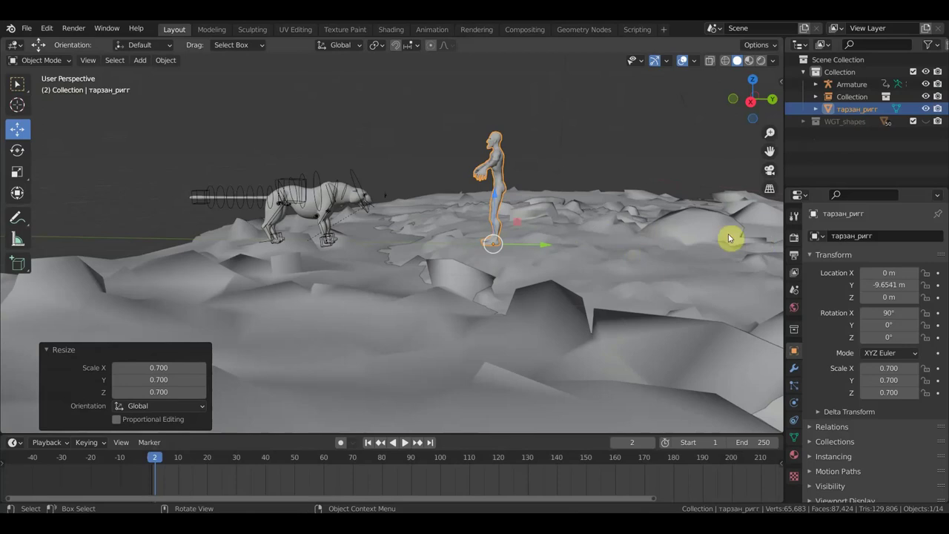
Step: Nudge the figure 0.115 m along X and check it in side orthographic view
middle_click_drag(694, 221, 403, 186)
mouse_move(396, 143)
middle_mouse_down()
mouse_move(428, 126)
mouse_move(567, 185)
mouse_move(627, 191)
mouse_move(357, 198)
middle_mouse_up()
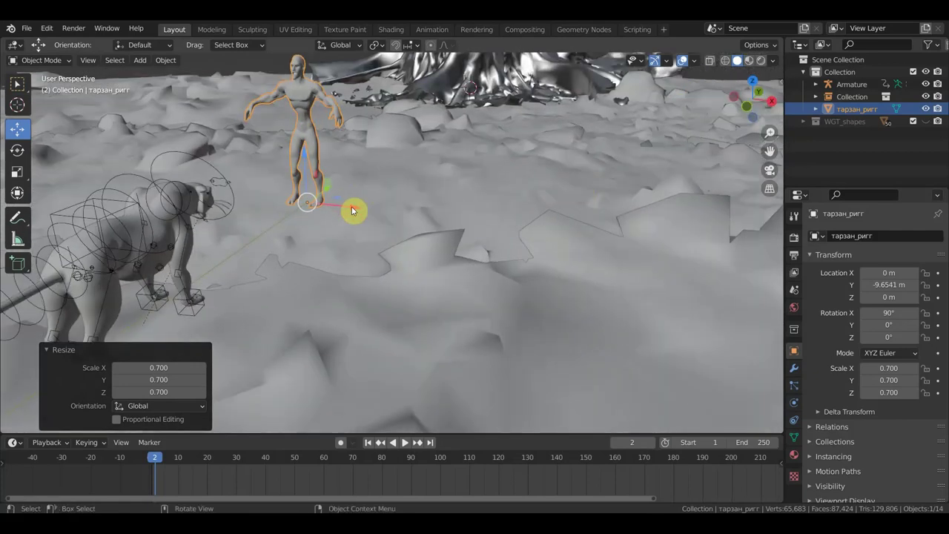
left_click_drag(352, 211, 366, 214)
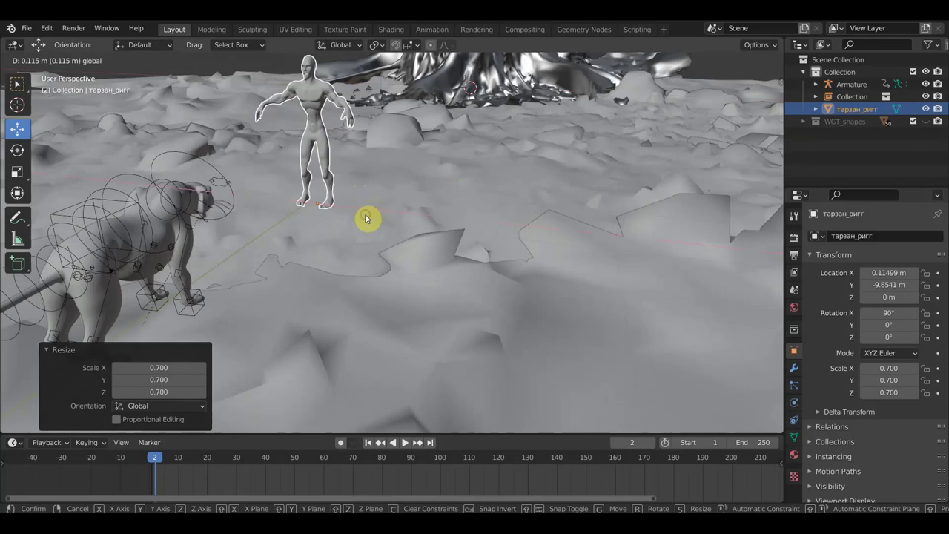
left_click(366, 219)
key("KP_5")
scroll(482, 213, "down", 1)
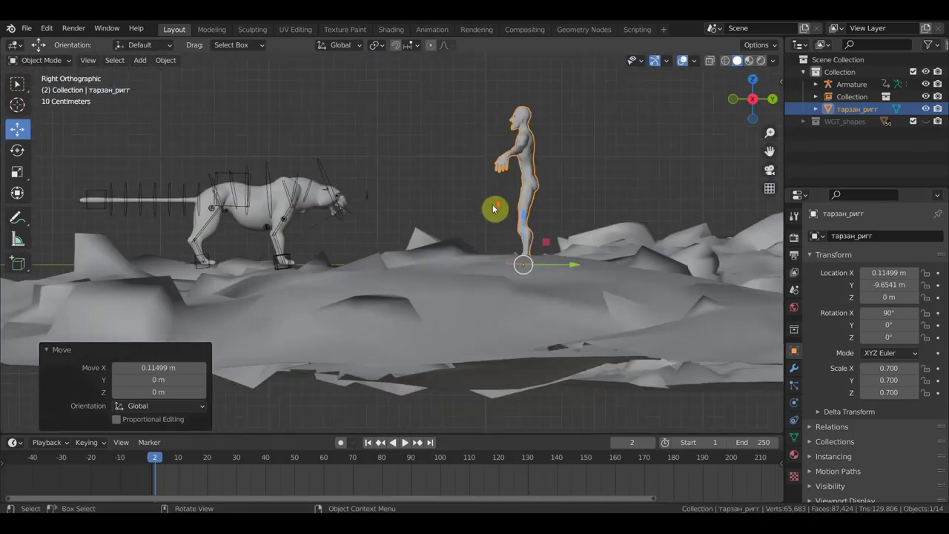
scroll(494, 210, "down", 1)
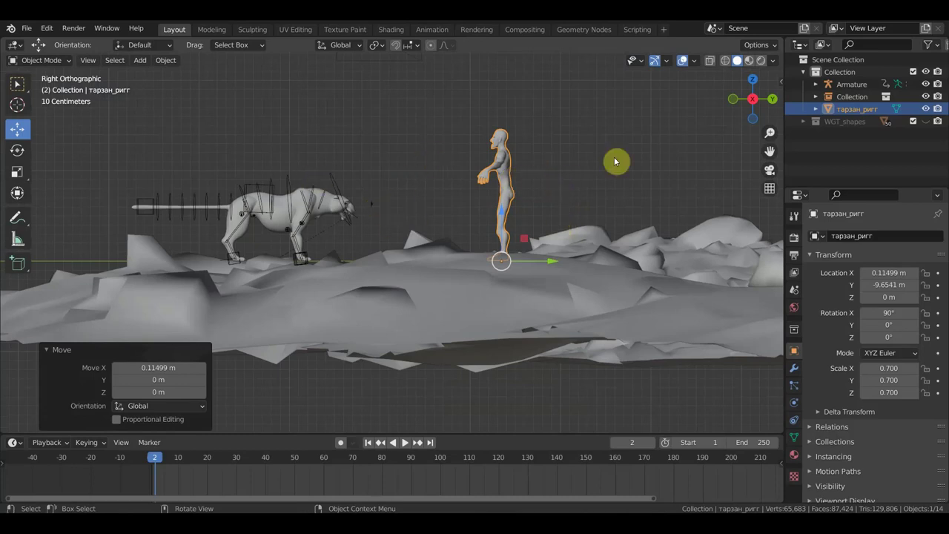
Step: Add a Decimate modifier at ratio 0.0786 to тарзан_ригг and apply it, leaving 3,697 faces
left_click(793, 368)
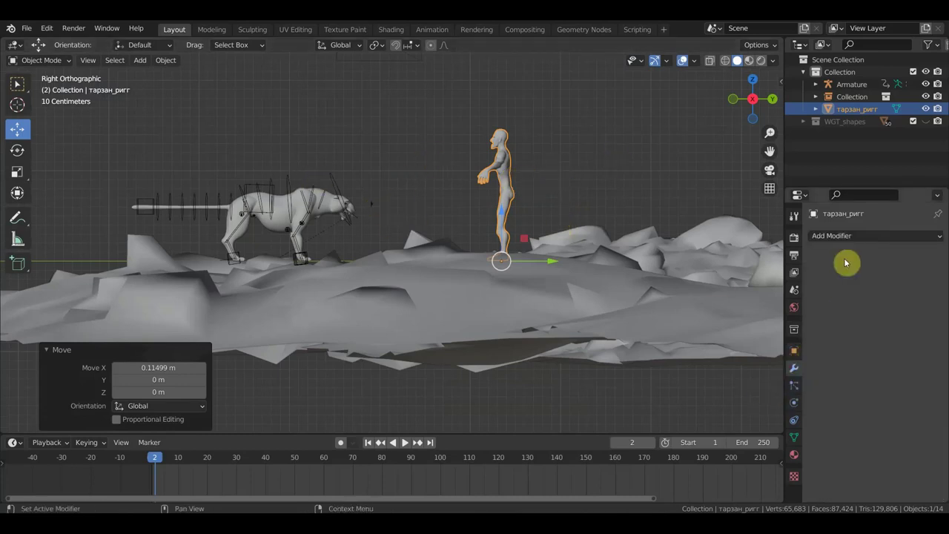
left_click(845, 235)
left_click(708, 323)
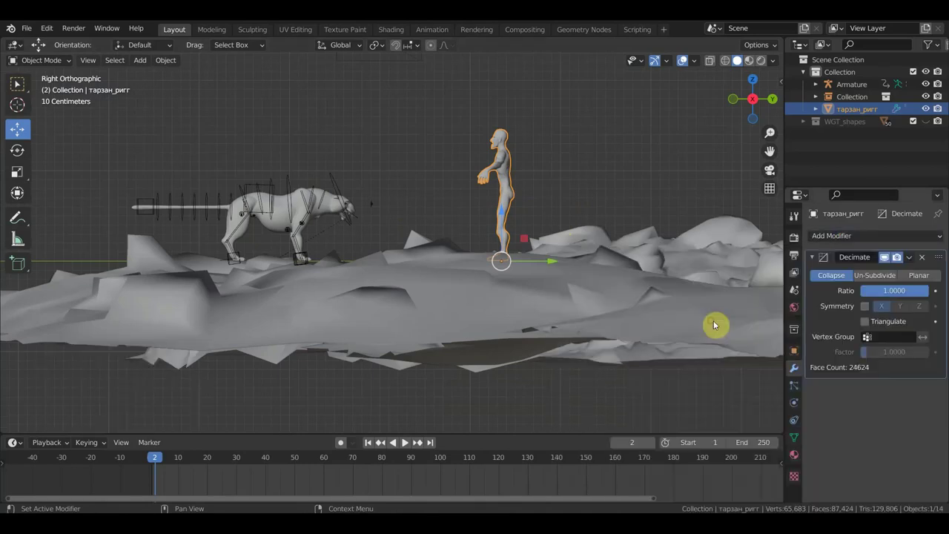
left_click_drag(921, 297, 866, 290)
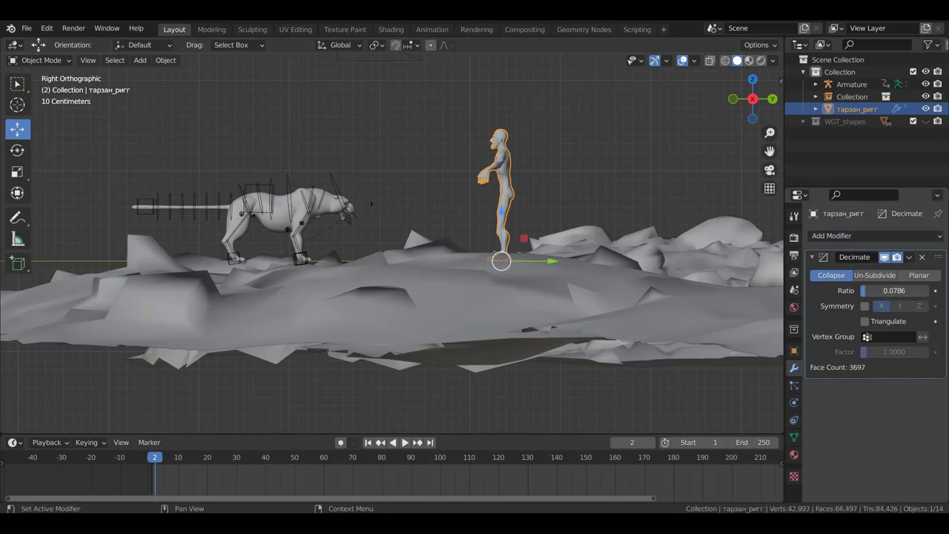
left_click(909, 256)
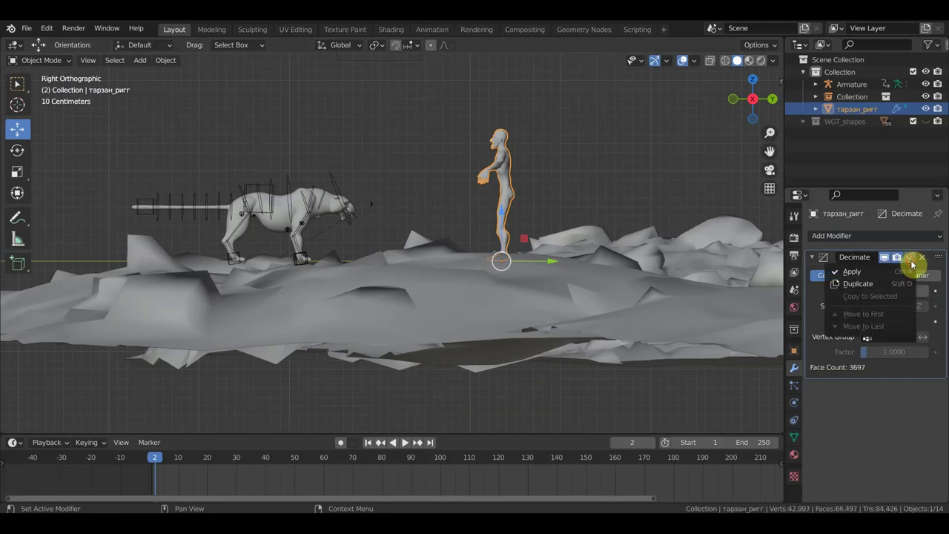
left_click(884, 273)
scroll(546, 220, "up", 1)
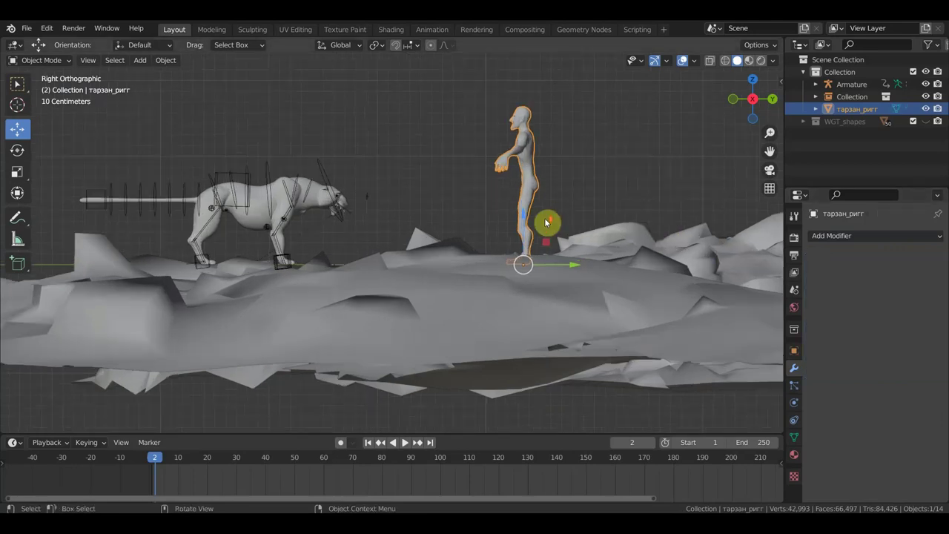
scroll(562, 227, "up", 1)
scroll(563, 225, "down", 2)
Step: Inspect the figure beside the cheetah and tree, then select the terrain object Collection
mouse_move(599, 346)
middle_mouse_down()
mouse_move(633, 315)
mouse_move(652, 333)
middle_mouse_up()
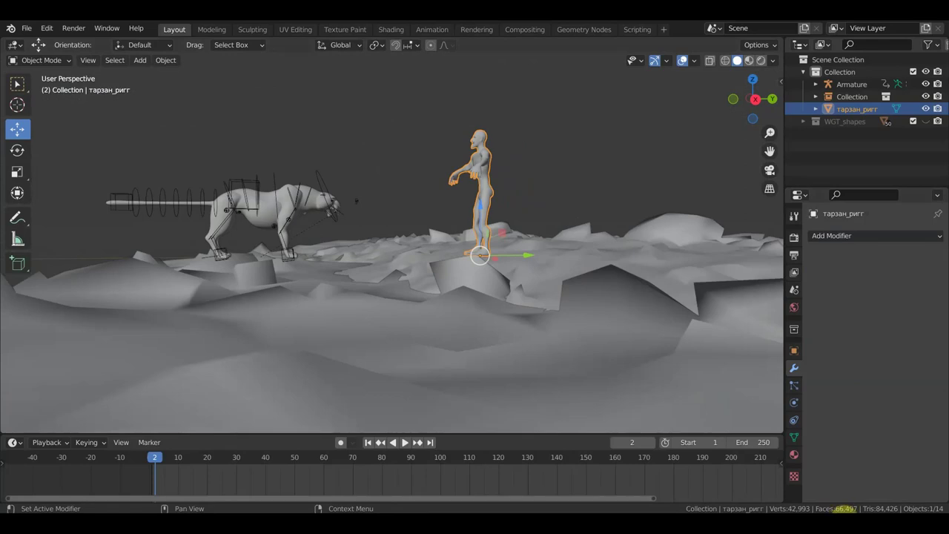
scroll(608, 348, "down", 1)
scroll(608, 348, "down", 2)
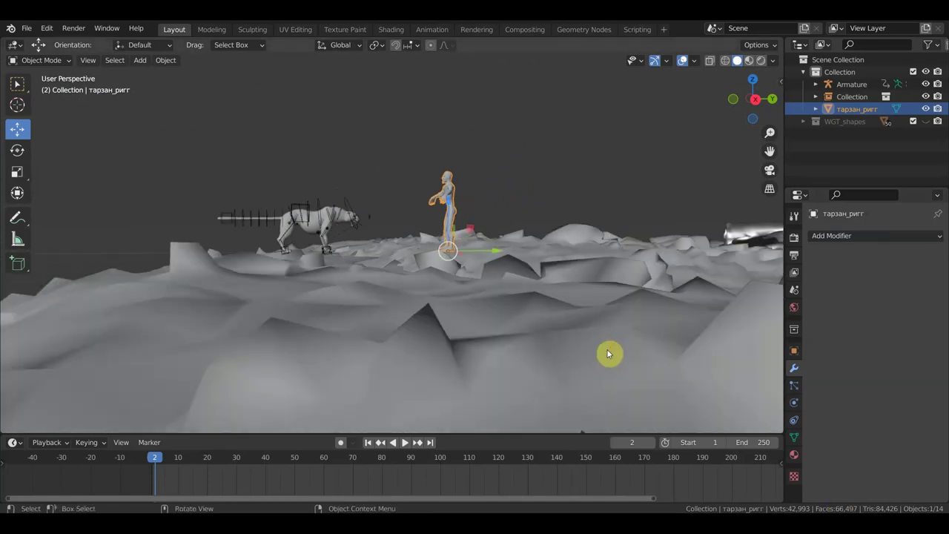
scroll(608, 344, "down", 1)
mouse_move(608, 303)
middle_mouse_down()
mouse_move(660, 339)
mouse_move(594, 322)
mouse_move(546, 332)
middle_mouse_up()
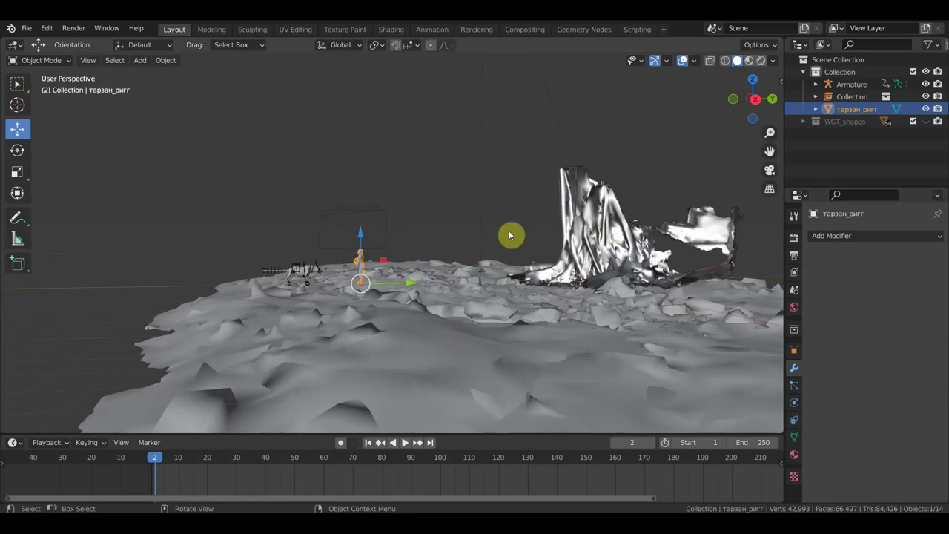
scroll(338, 322, "up", 2)
scroll(409, 292, "up", 2)
middle_click_drag(487, 307, 588, 211)
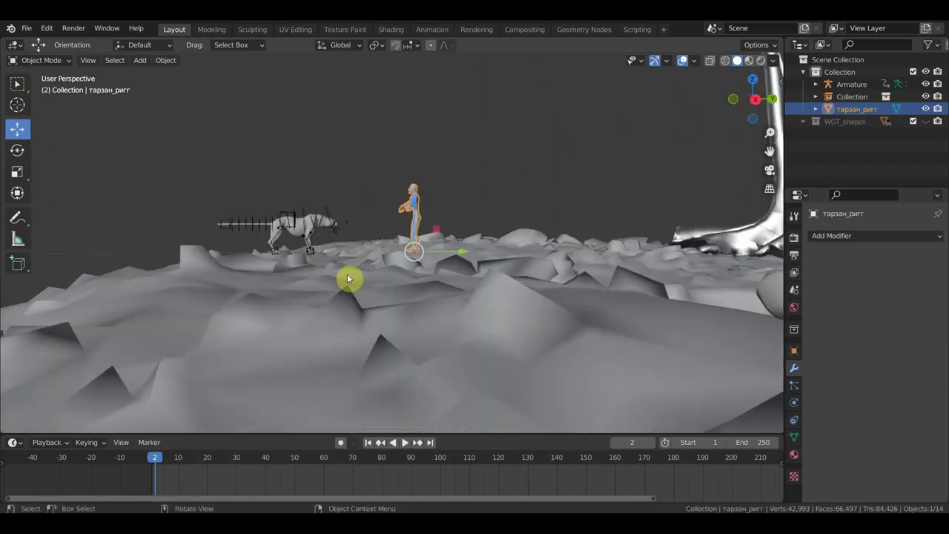
scroll(439, 252, "down", 2)
scroll(447, 255, "down", 2)
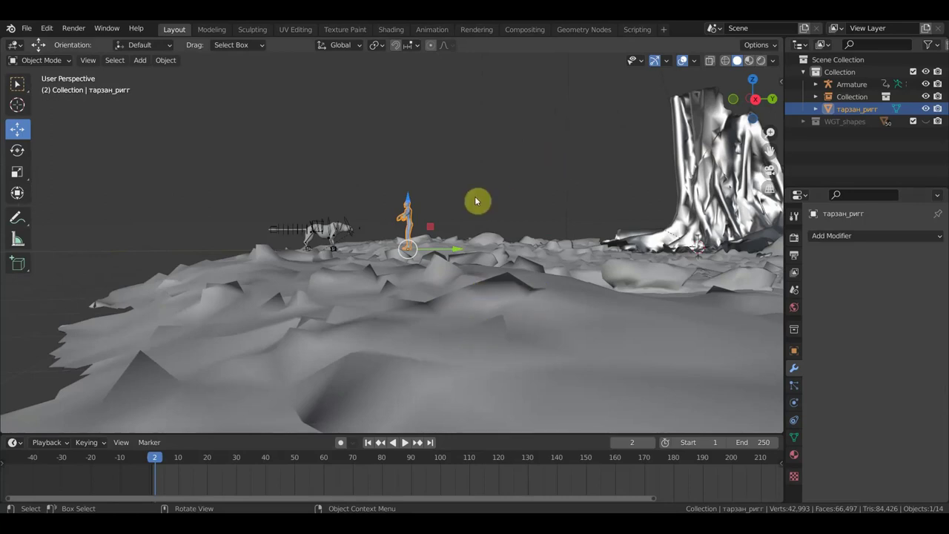
left_click(362, 378)
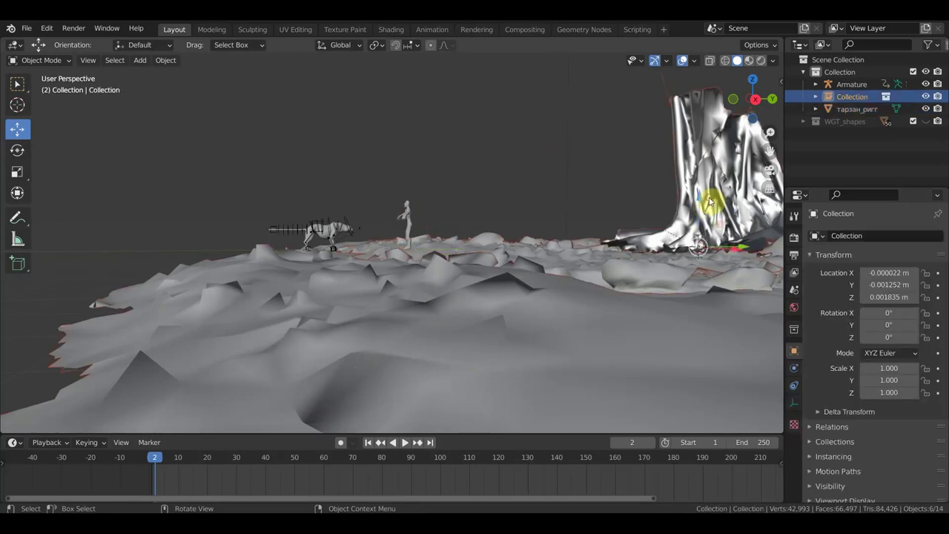
scroll(635, 249, "down", 1)
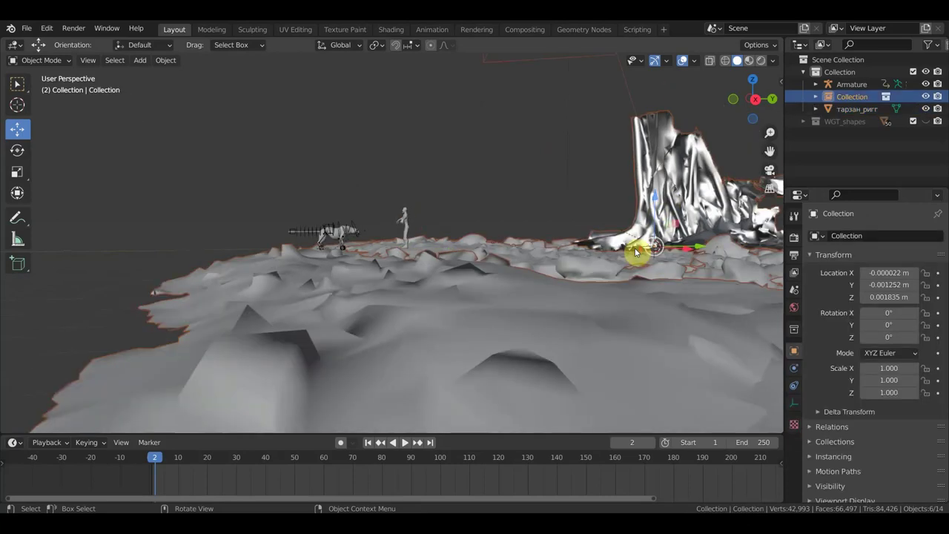
scroll(627, 252, "down", 1)
scroll(533, 278, "down", 1)
mouse_move(517, 285)
middle_mouse_down("shift")
mouse_move(464, 290)
mouse_move(529, 278)
middle_mouse_up("shift")
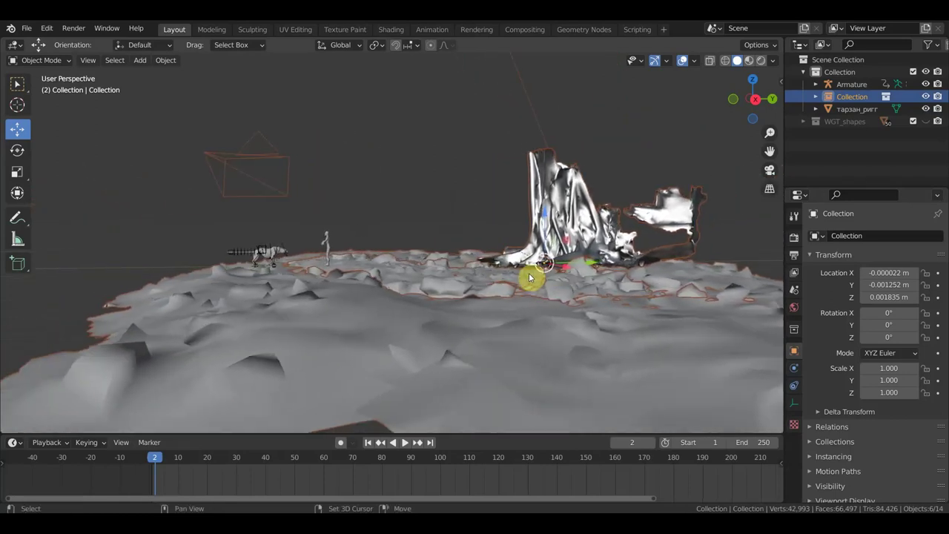
left_click(294, 175)
left_click(570, 191)
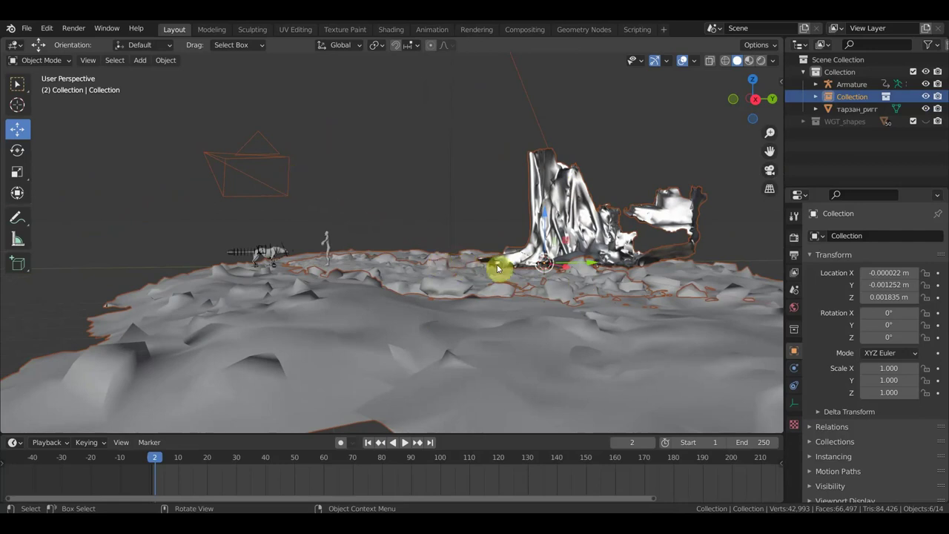
scroll(449, 269, "up", 1)
scroll(449, 269, "up", 1)
scroll(449, 269, "up", 1)
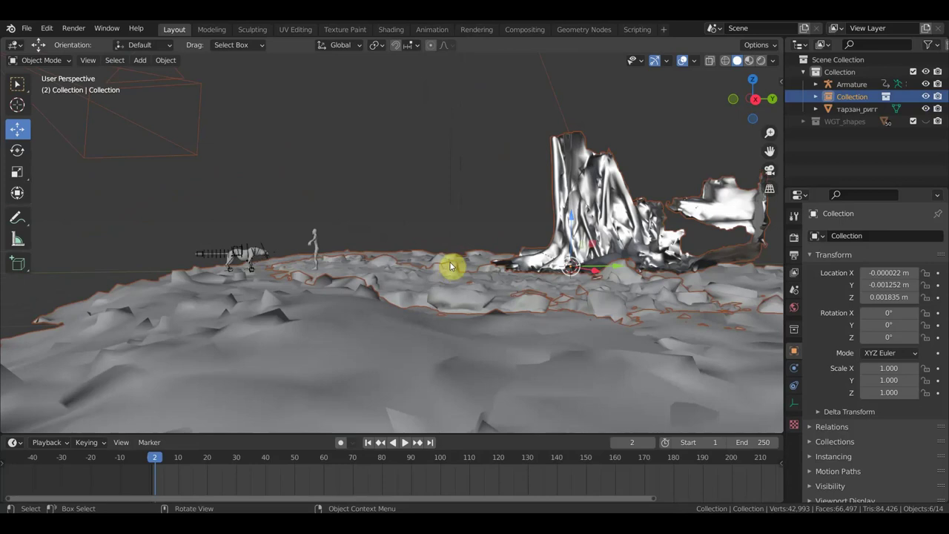
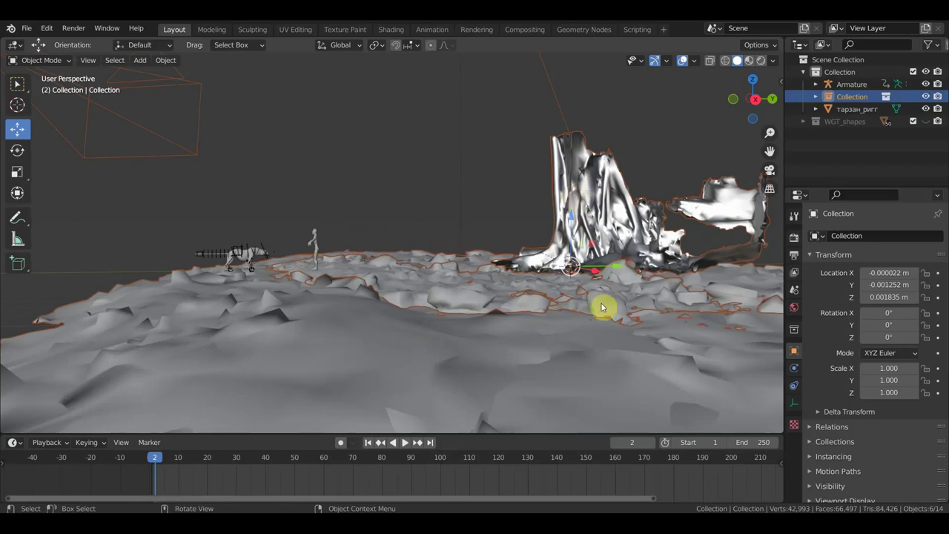
Step: Zoom, pan and orbit in close on the leopard and human figure, then select the leopard armature
scroll(366, 290, "up", 2)
scroll(505, 272, "up", 3)
middle_click_drag(505, 272, 586, 272, "shift")
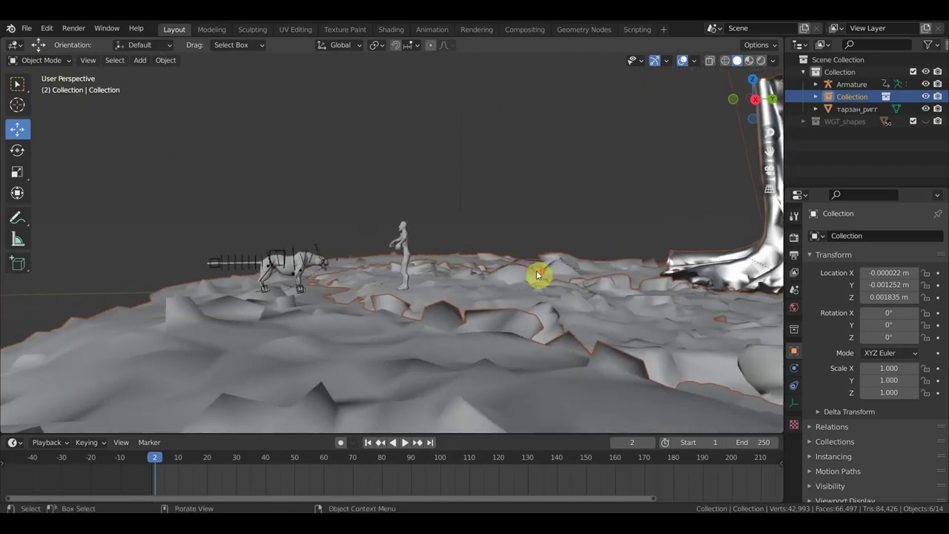
scroll(541, 275, "up", 3)
mouse_move(627, 258)
middle_mouse_down("shift")
mouse_move(650, 249)
mouse_move(633, 254)
middle_mouse_up("shift")
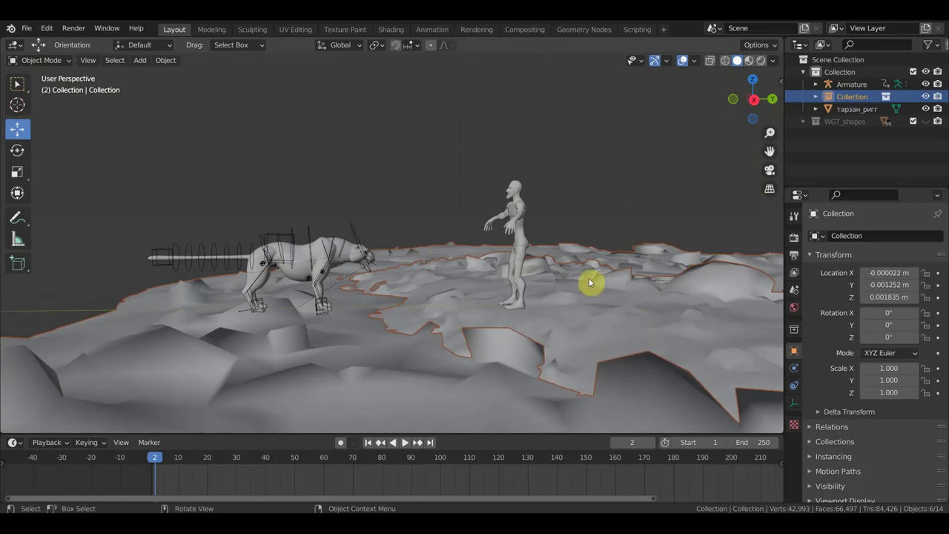
middle_click_drag(522, 229, 545, 225)
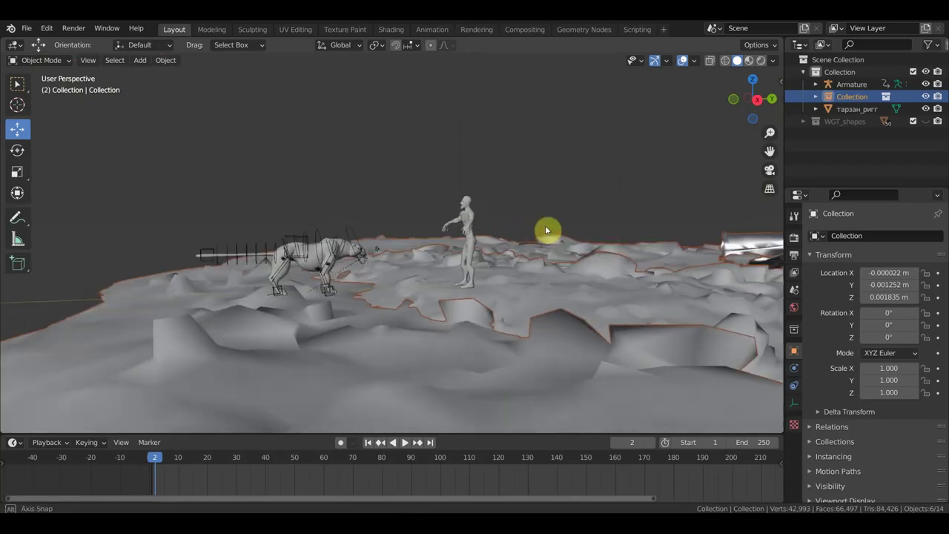
left_click(319, 257)
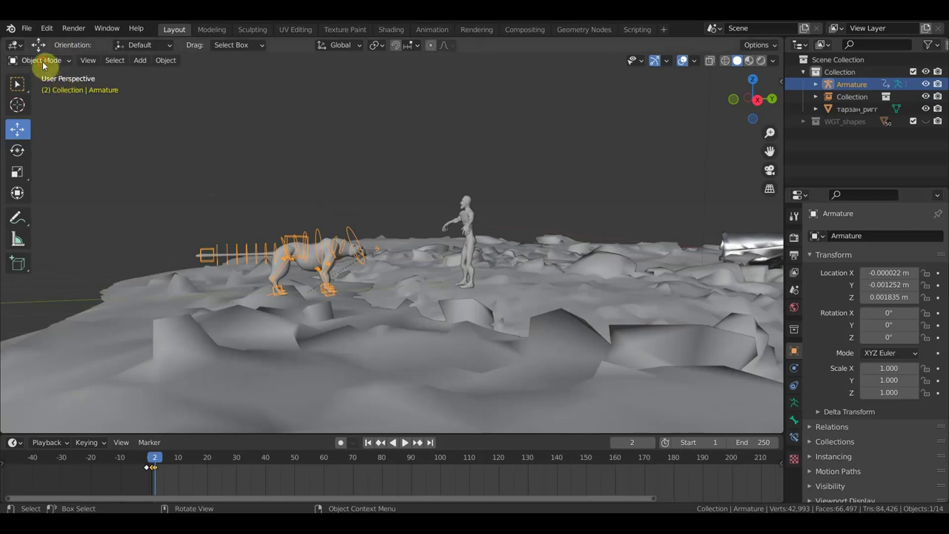
Step: Add an image Empty and load Untitled 1.mp4 from the Videos folder onto it
left_click(113, 60)
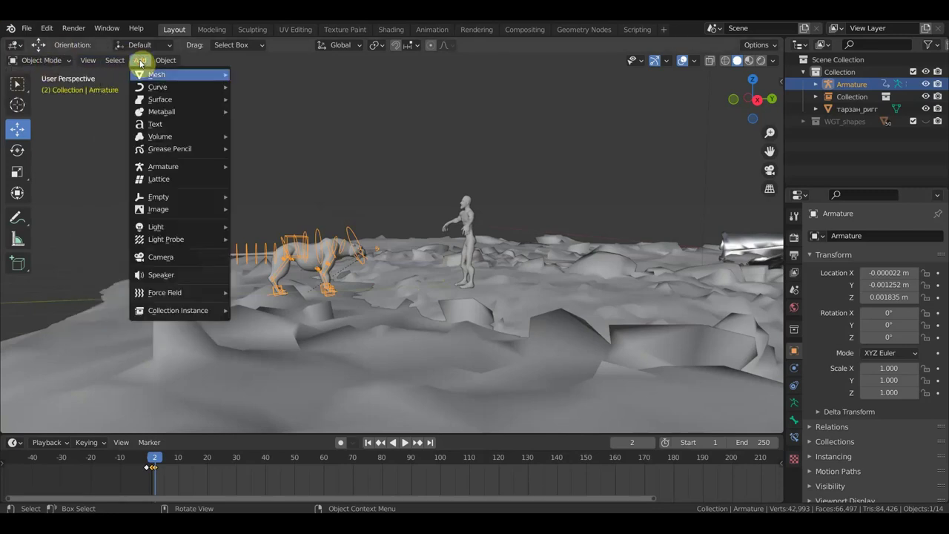
mouse_move(178, 196)
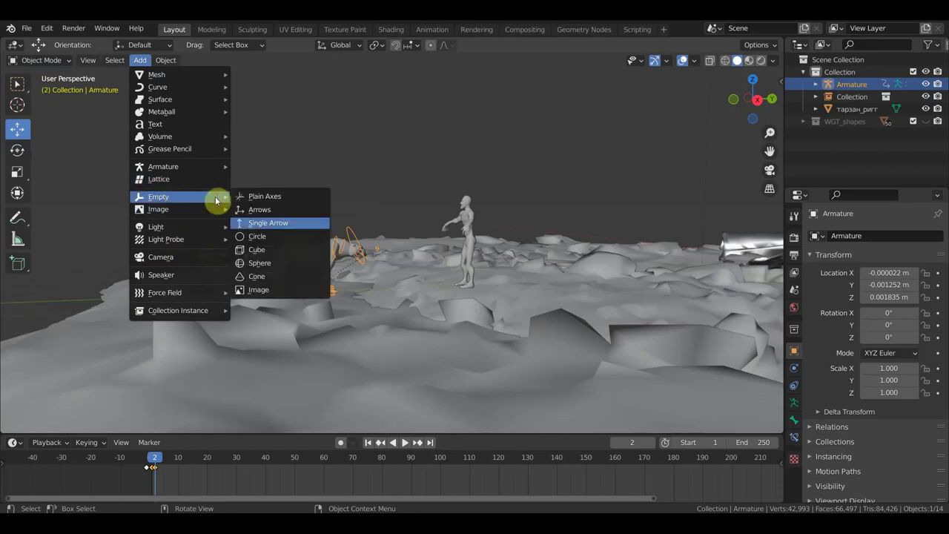
left_click(275, 290)
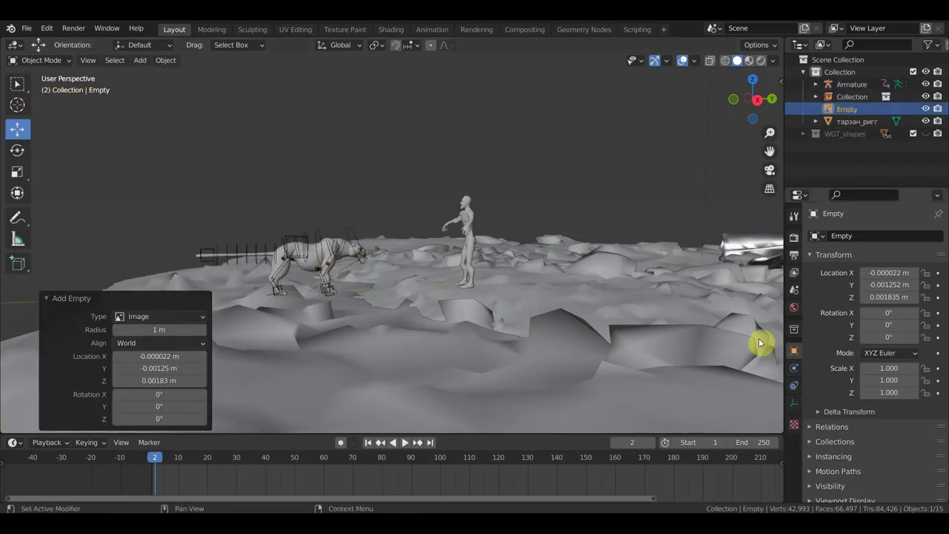
left_click(794, 404)
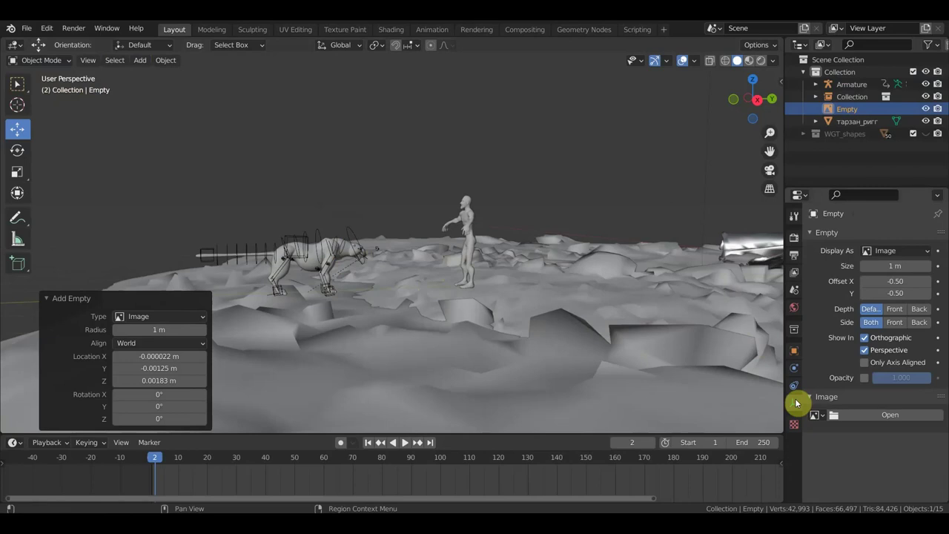
left_click(877, 415)
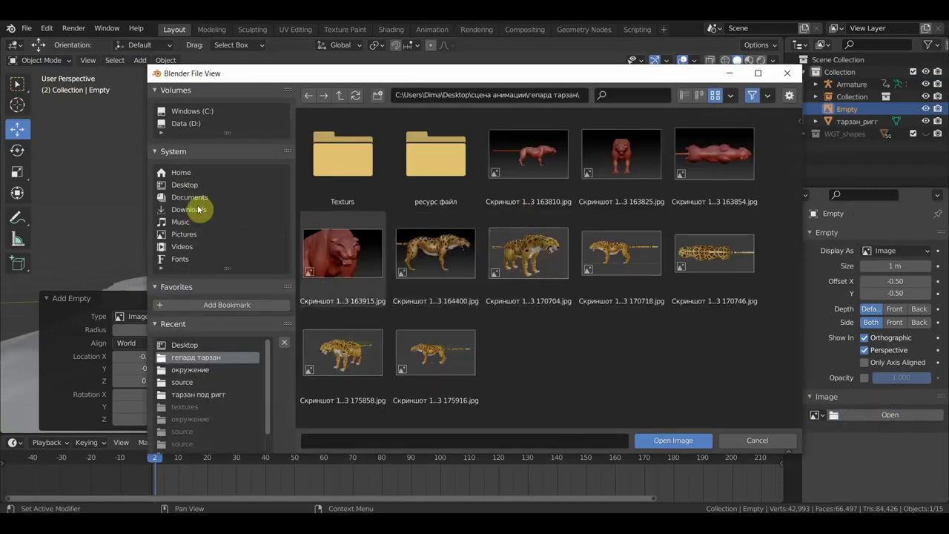
left_click(194, 248)
left_click(537, 160)
left_click(673, 439)
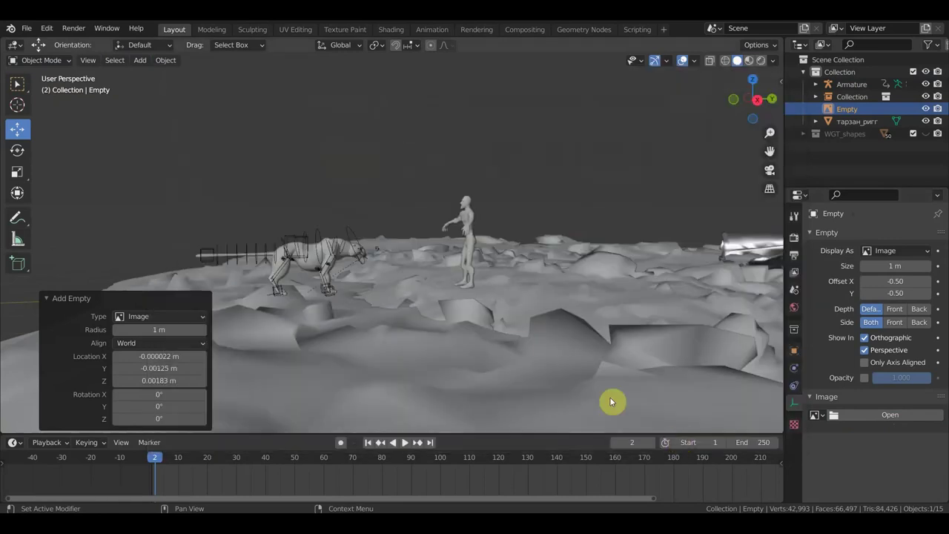
Step: Zoom out over the terrain and scale the reference plane up
scroll(487, 247, "down", 3)
scroll(486, 249, "down", 2)
mouse_move(487, 250)
middle_mouse_down()
mouse_move(571, 265)
mouse_move(534, 216)
middle_mouse_up()
left_click_drag(538, 236, 418, 207)
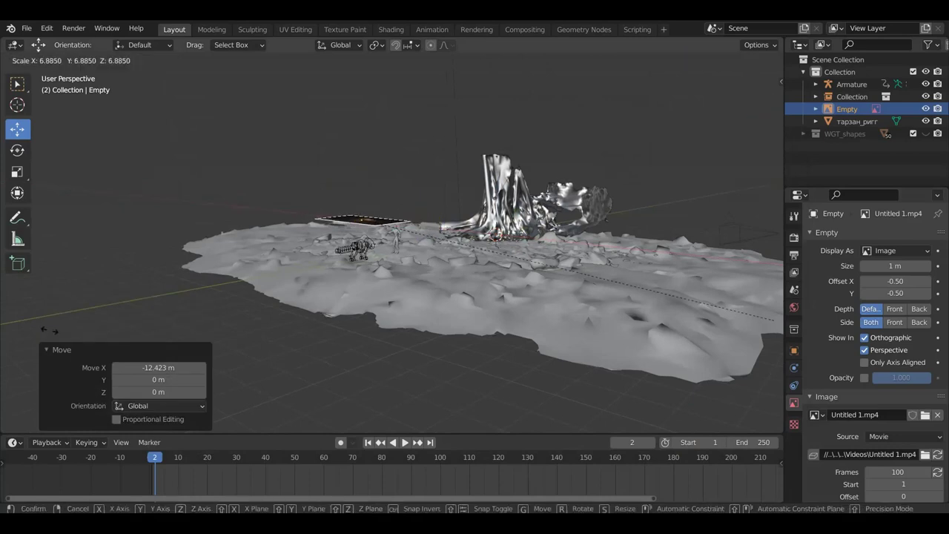
left_click(339, 349)
mouse_move(339, 349)
middle_mouse_down()
mouse_move(360, 359)
mouse_move(352, 317)
middle_mouse_up()
Step: In front view, rotate the reference plane 90.6° and move it into position
key("KP_1")
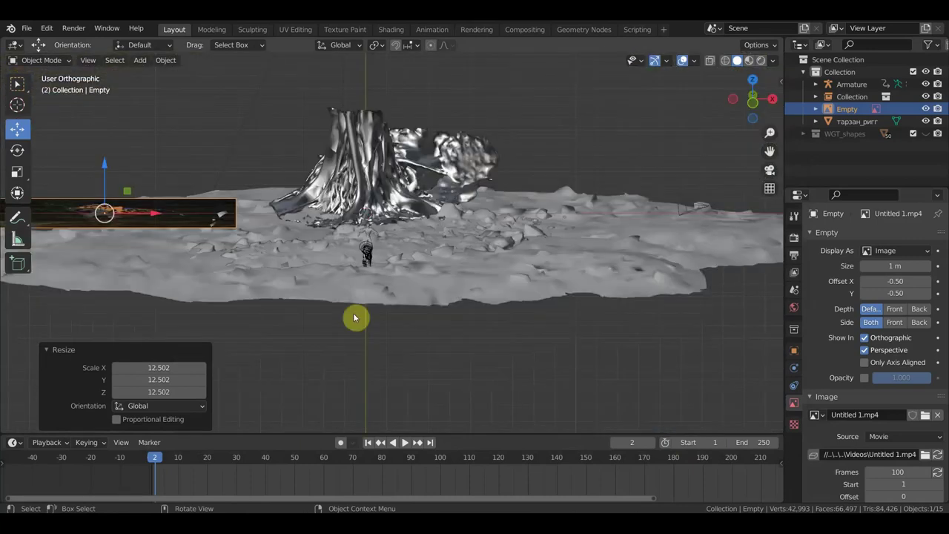
key("r")
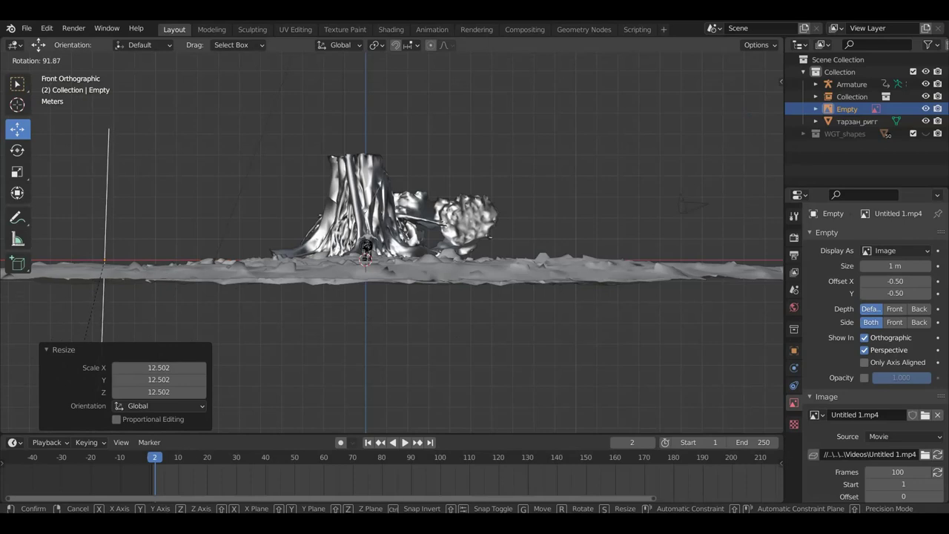
left_click(81, 364)
key("g")
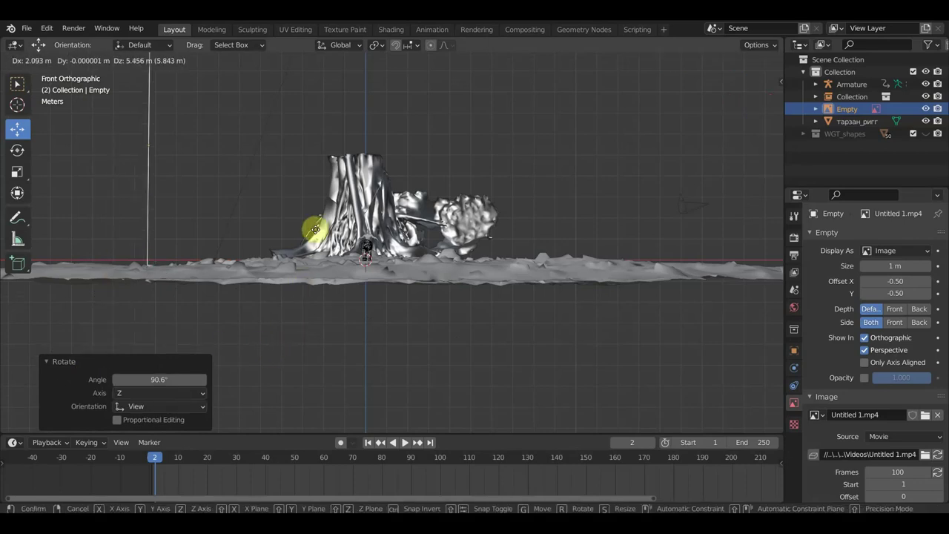
left_click(312, 231)
Step: In right view, turn the plane -89.6° so it faces the side
key("KP_3")
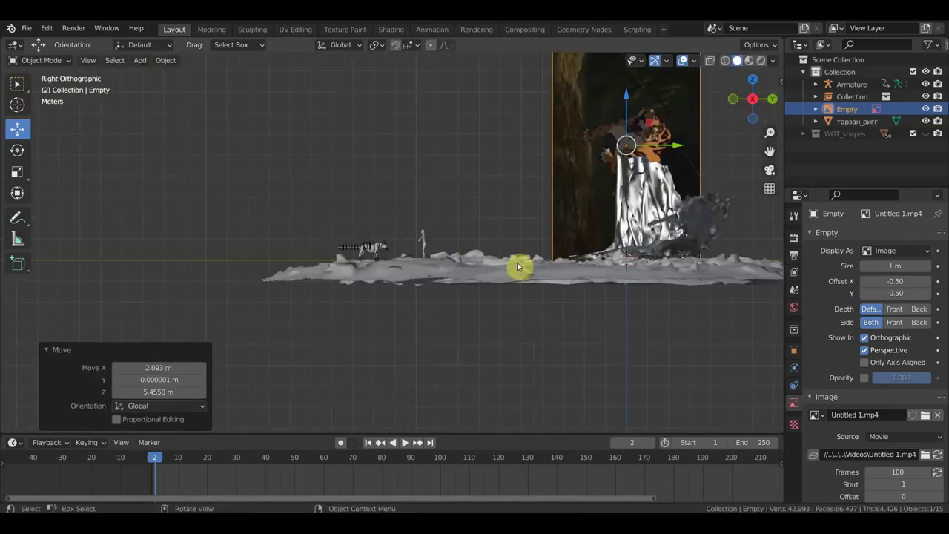
middle_click_drag(531, 303, 335, 368, "shift")
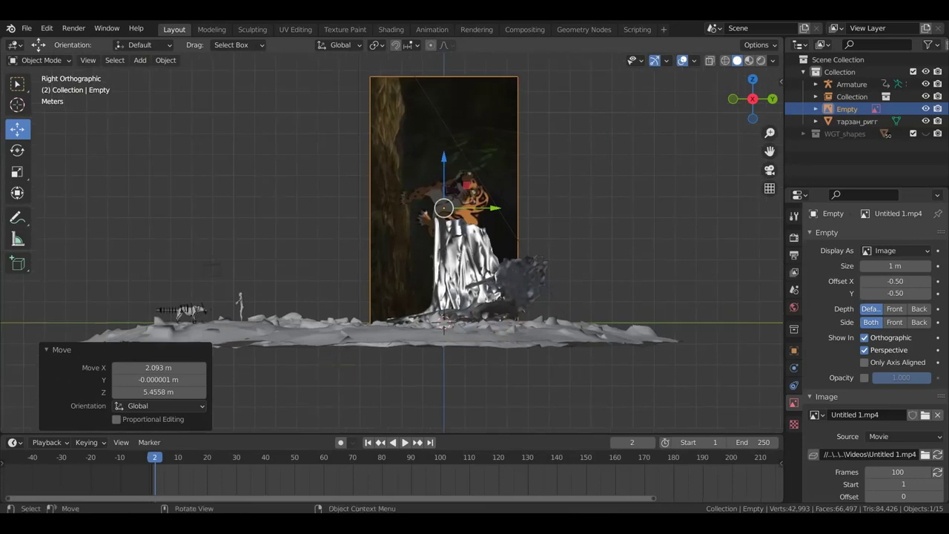
key("r")
left_click(536, 141)
scroll(448, 223, "up", 3)
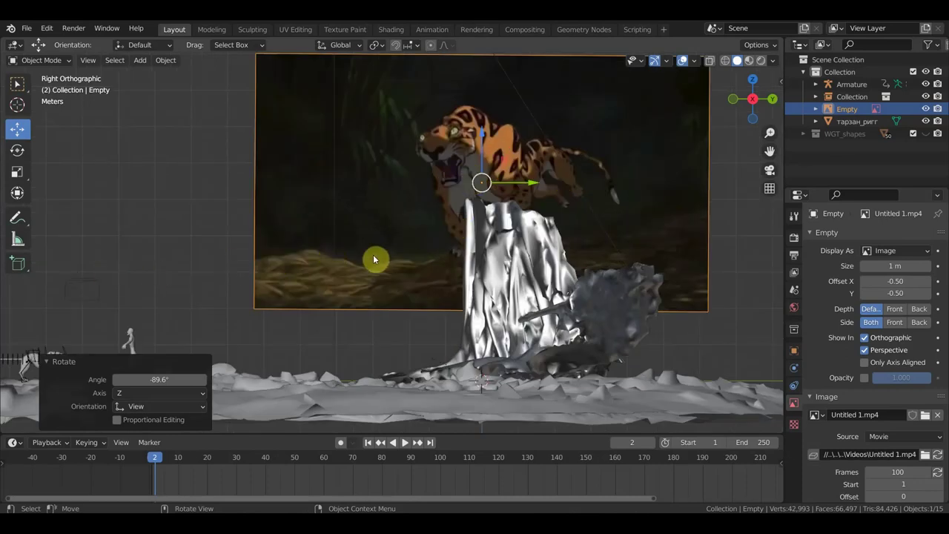
Step: In top view, rotate the plane to -178° about Z
key("KP_7")
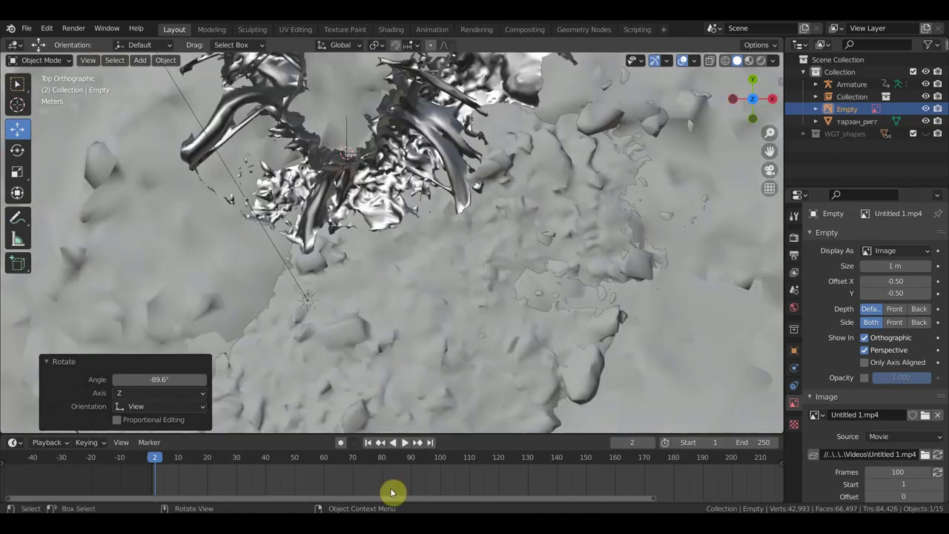
scroll(445, 286, "down", 2)
scroll(444, 287, "down", 2)
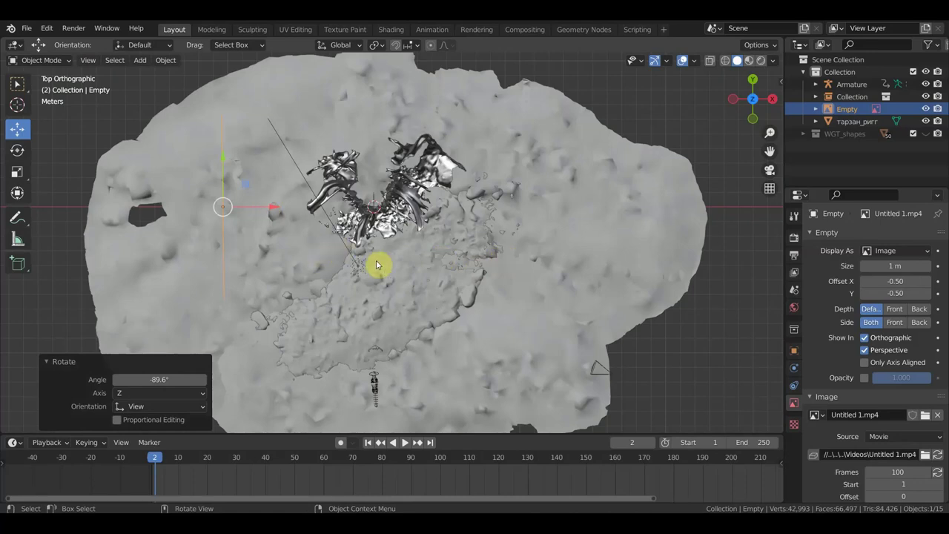
key("r")
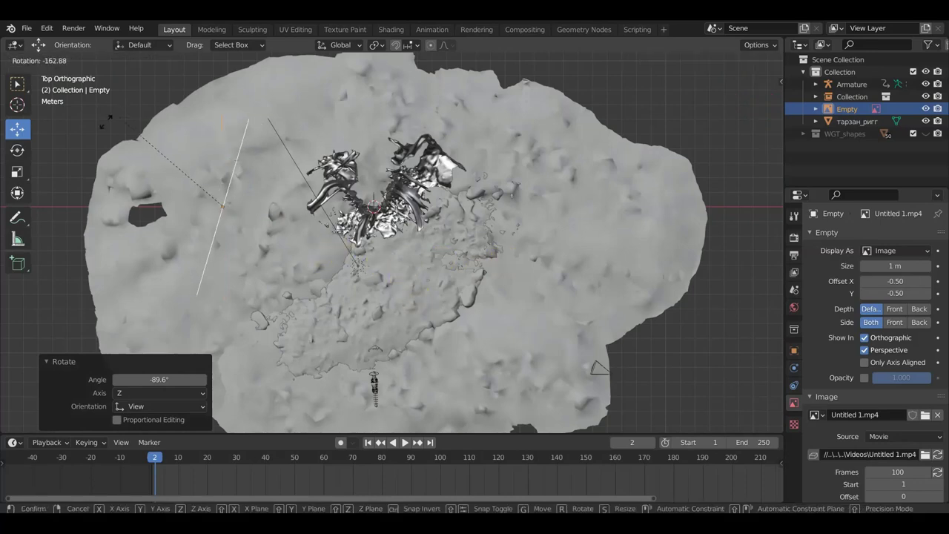
left_click(96, 145)
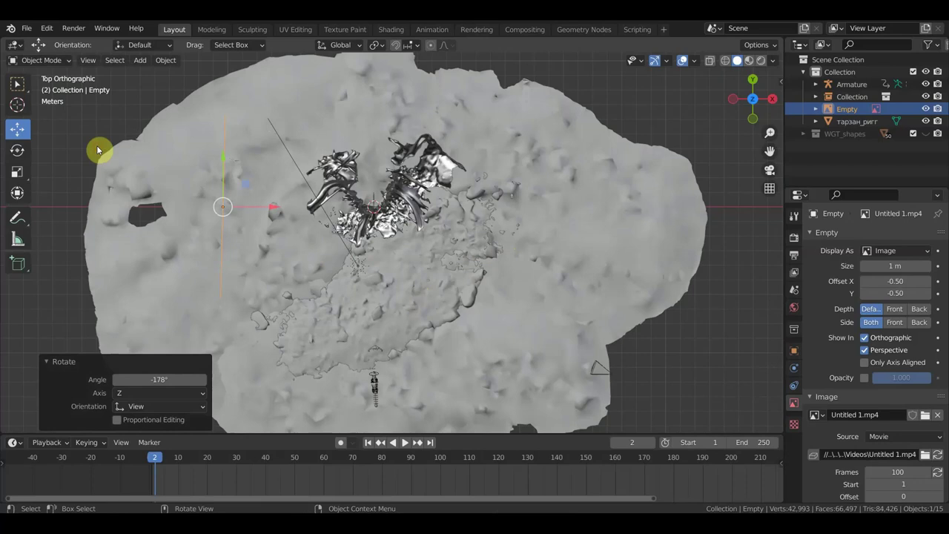
key("KP_3")
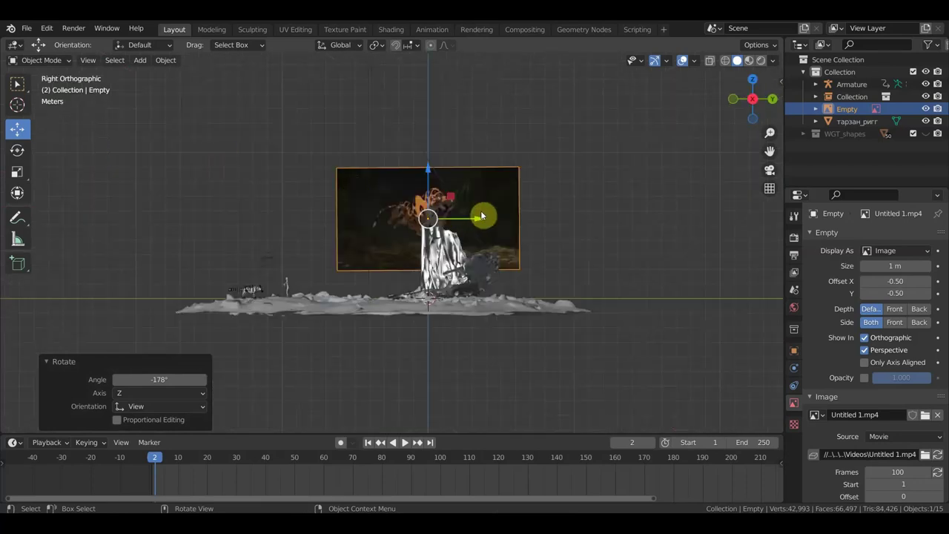
Step: Slide the reference plane along Y and shrink it to 0.299 scale
left_click_drag(481, 225, 323, 246)
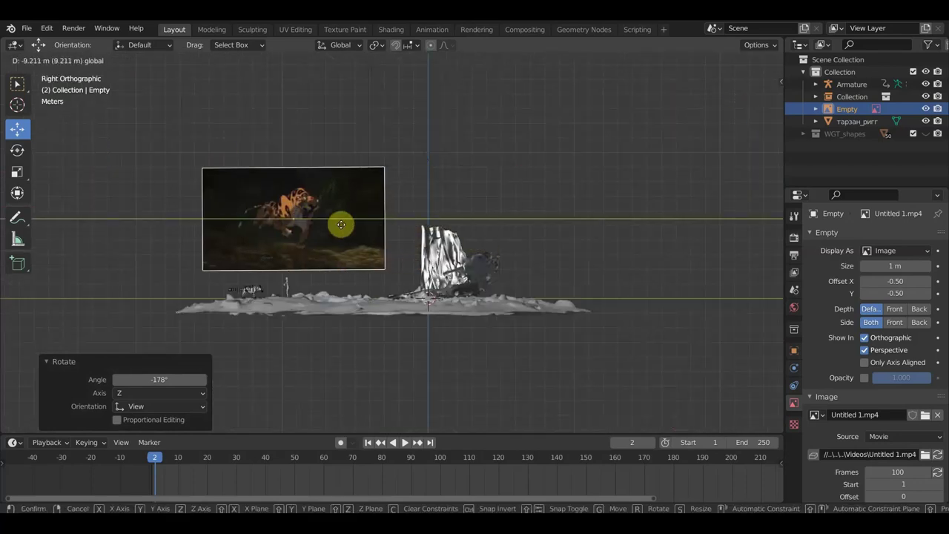
middle_click_drag(322, 246, 595, 212, "ctrl")
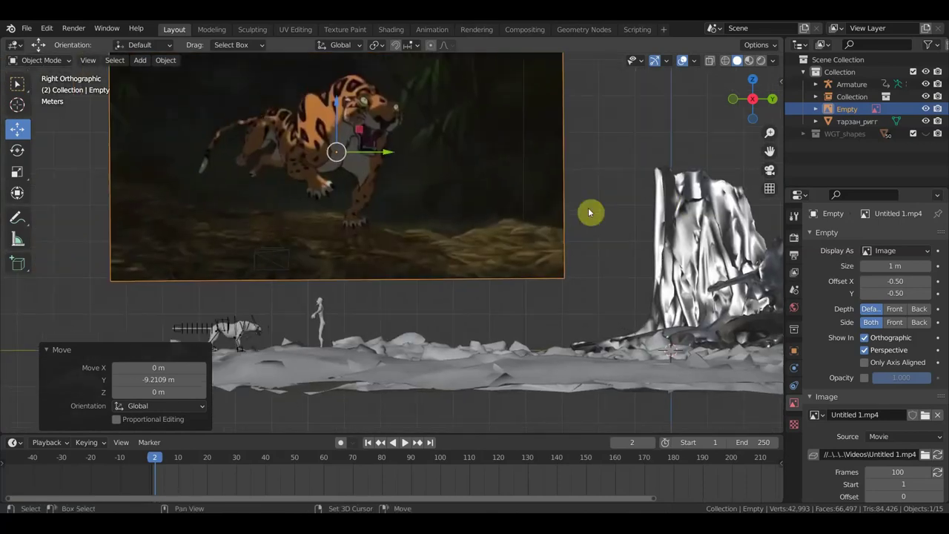
mouse_move(369, 260)
middle_mouse_down("ctrl")
mouse_move(381, 248)
mouse_move(430, 257)
middle_mouse_up("ctrl")
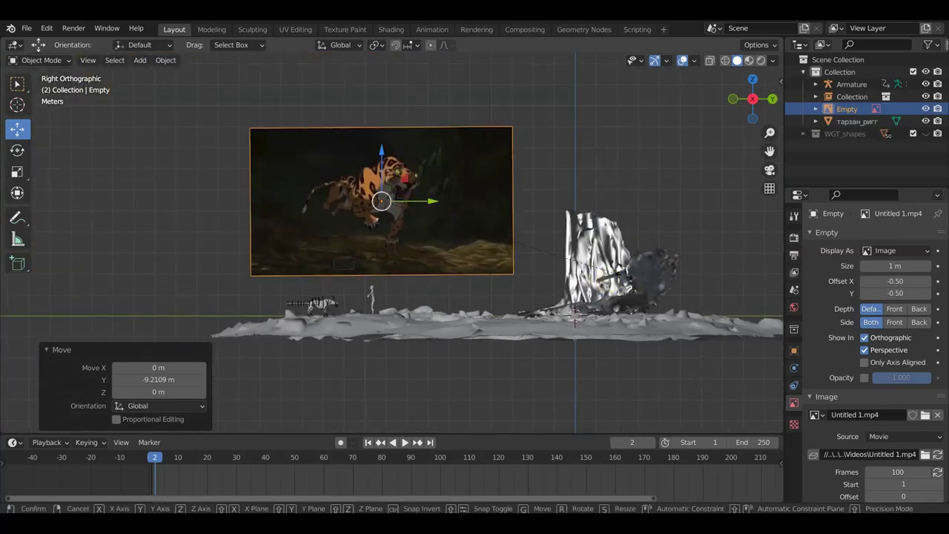
key("s")
left_click(471, 223)
Step: Move the plane just above the leopard, then rotate and reposition it in top view
key("g")
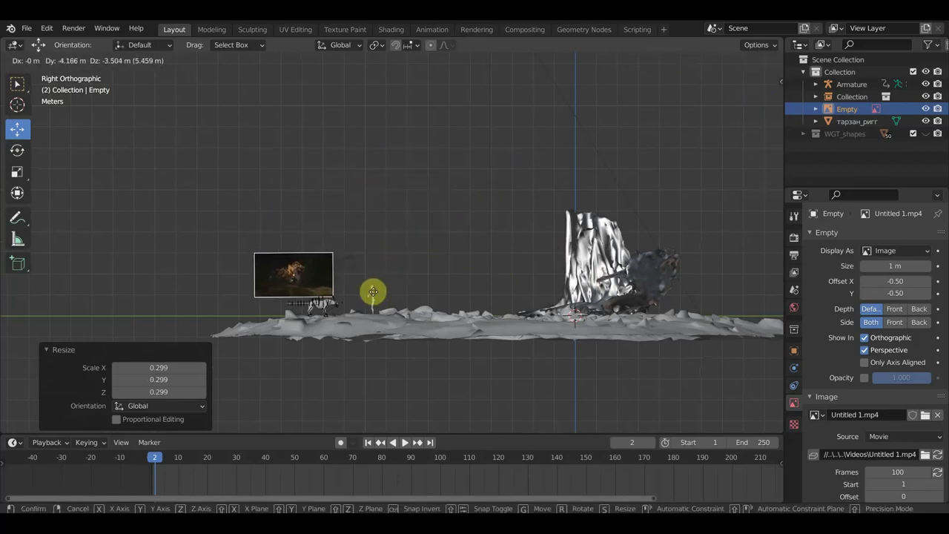
left_click(337, 297)
key("KP_7")
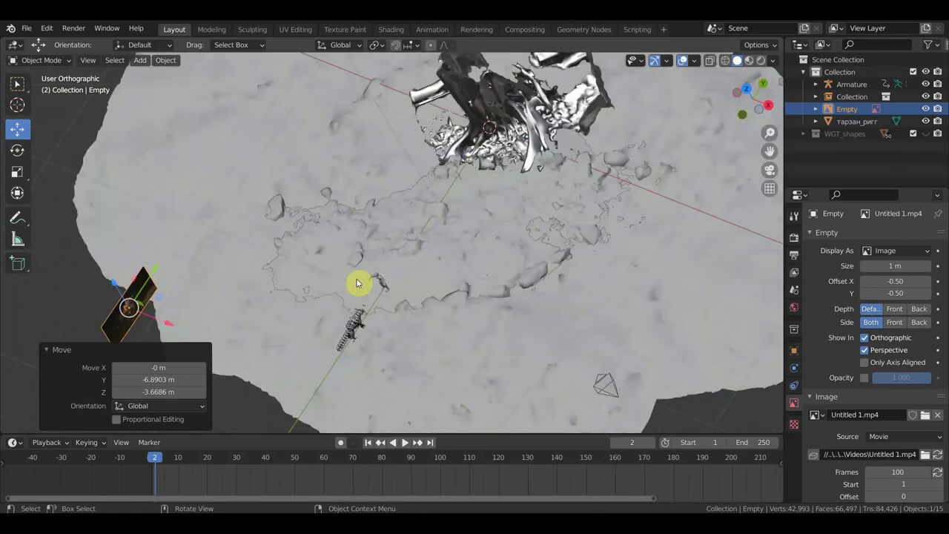
scroll(391, 320, "down", 3)
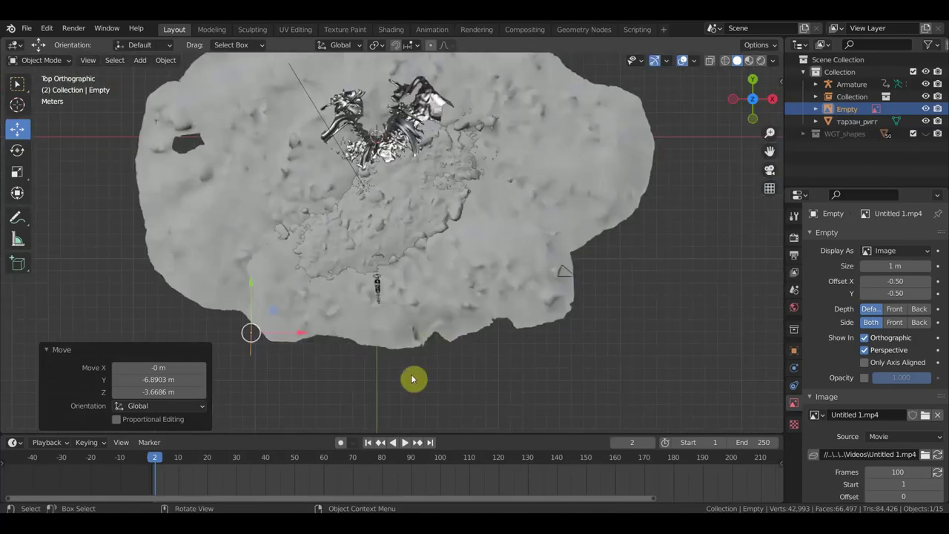
key("r")
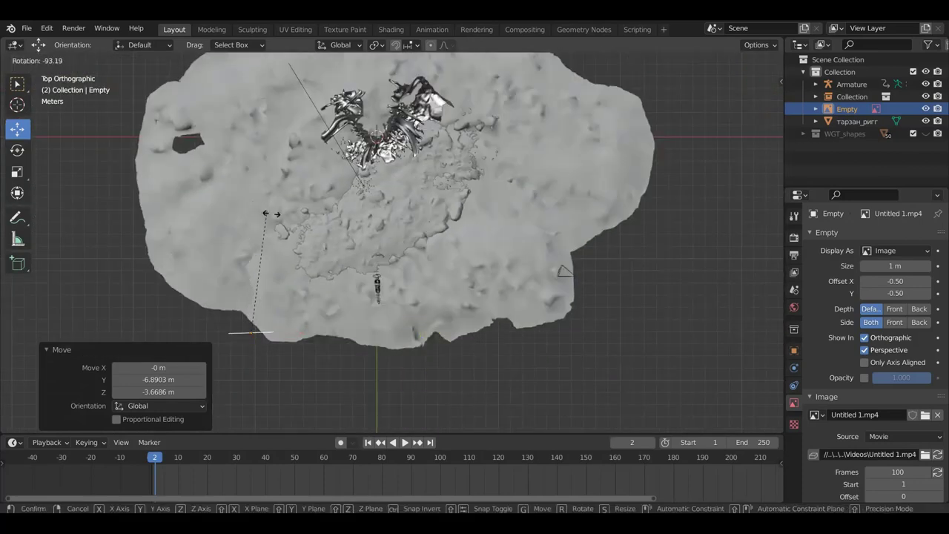
left_click(273, 218)
key("g")
left_click(418, 285)
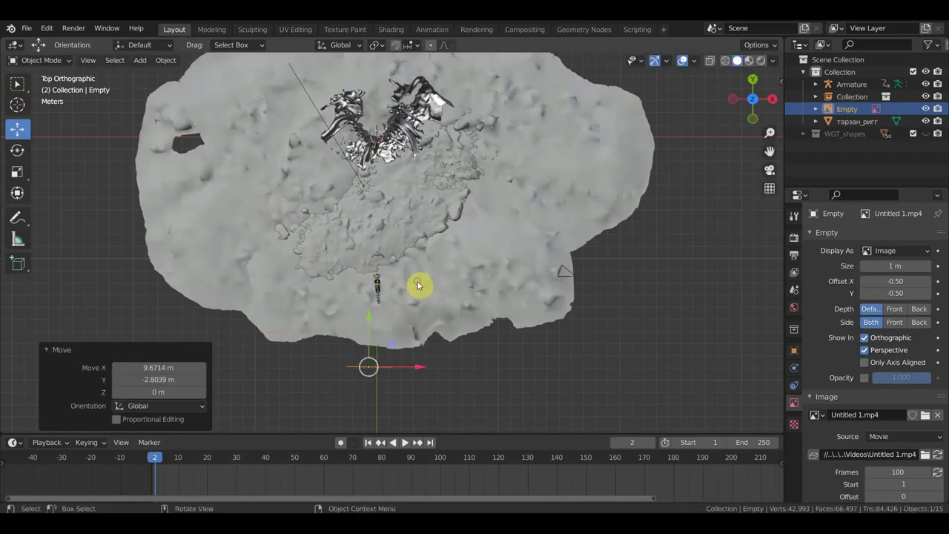
Step: From an angled perspective, try another rotation of the image plane
mouse_move(406, 293)
middle_mouse_down()
mouse_move(161, 169)
mouse_move(239, 196)
middle_mouse_up()
scroll(239, 195, "up", 4)
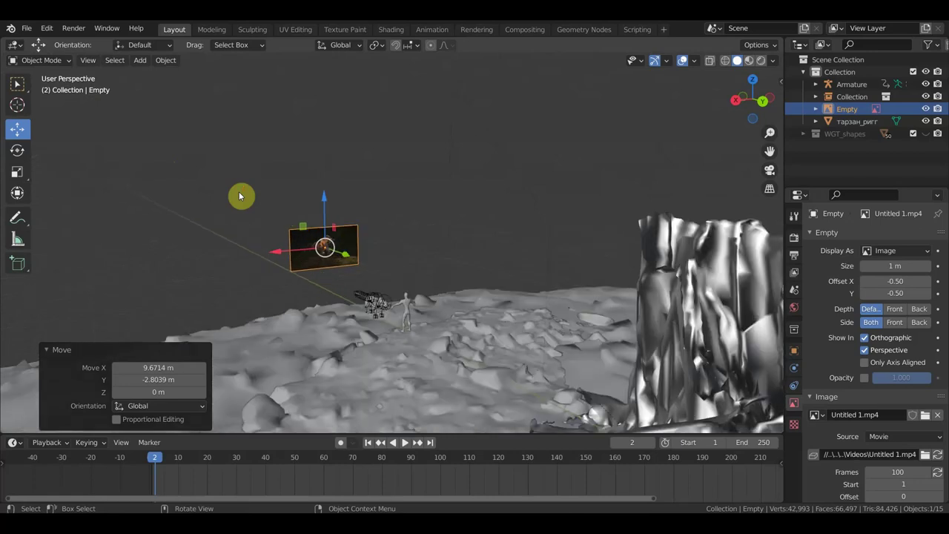
scroll(497, 159, "up", 3)
scroll(512, 184, "up", 2)
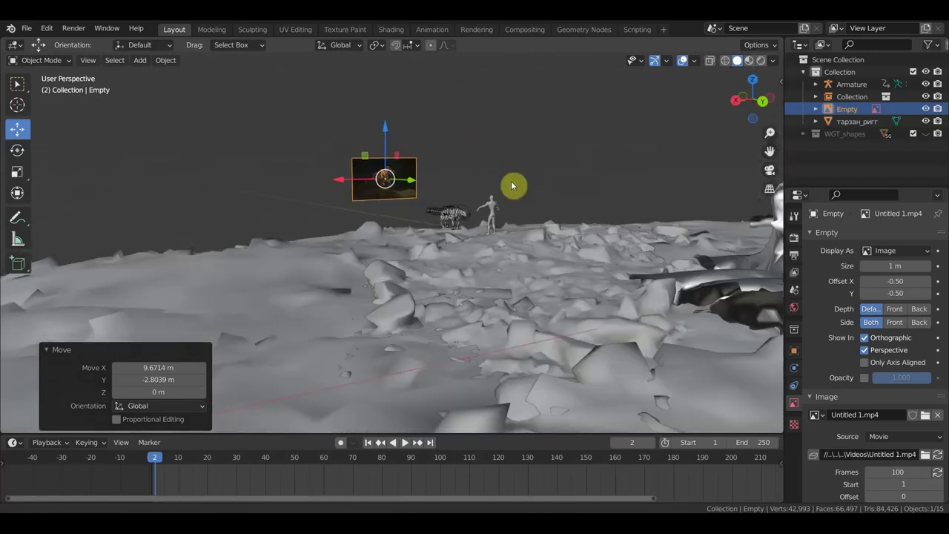
scroll(499, 192, "up", 2)
scroll(475, 200, "up", 3)
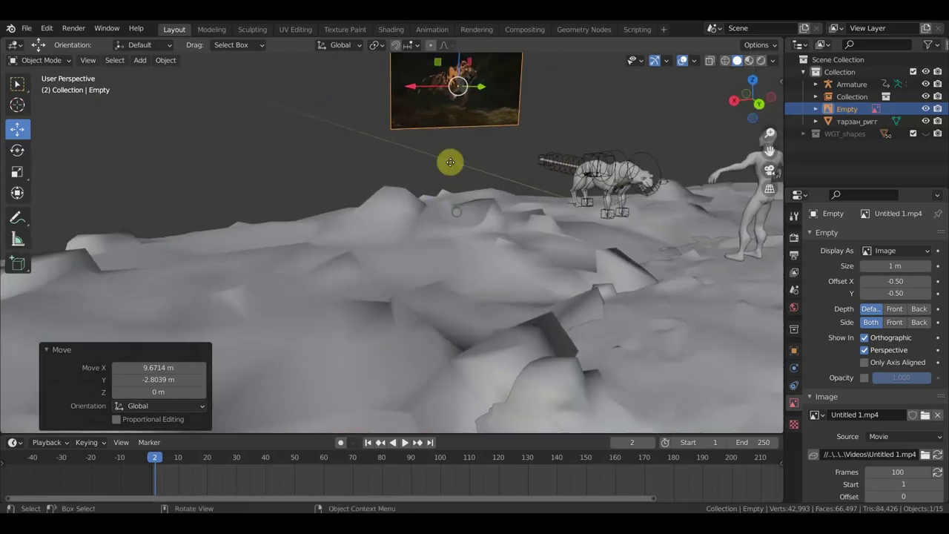
key("r")
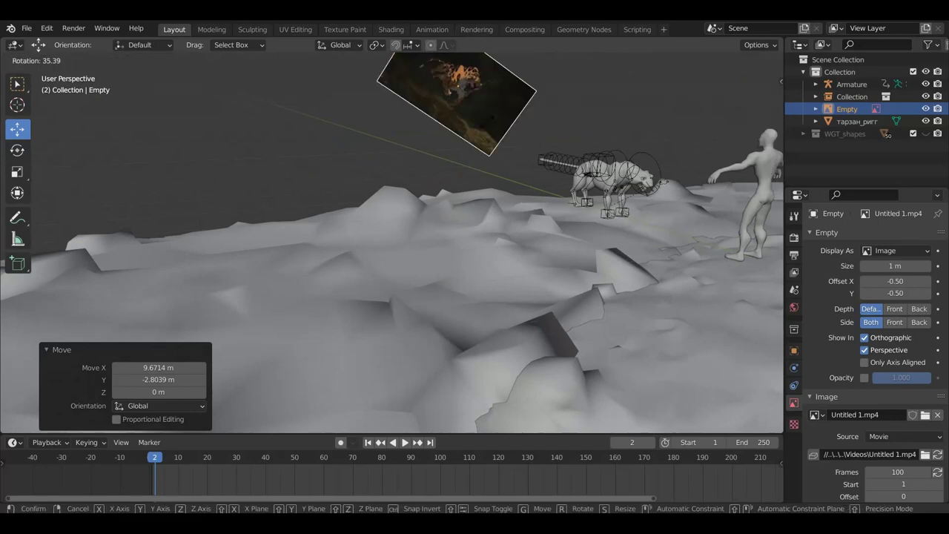
left_click(537, 123)
Step: Undo the trial rotation, then turn the plane 38.9° in top view and move it
key("ctrl+z")
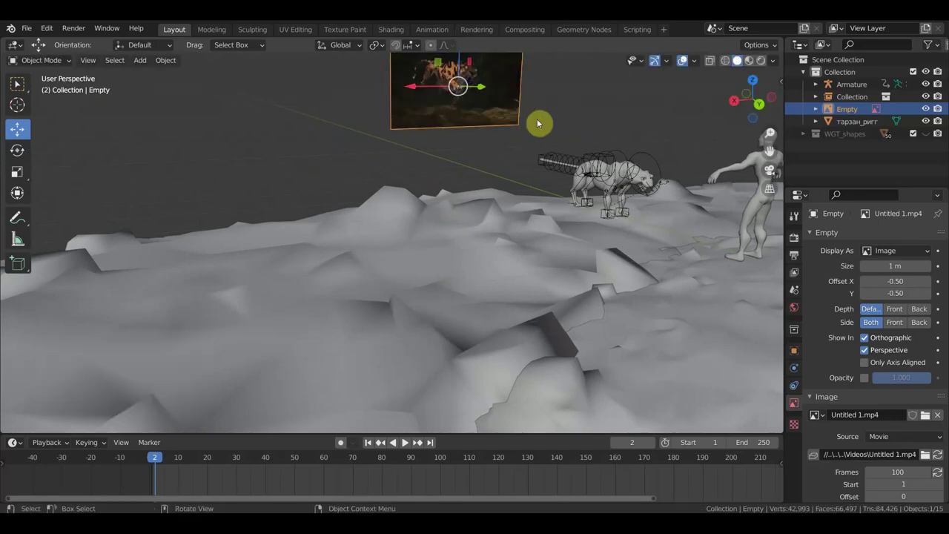
key("KP_7")
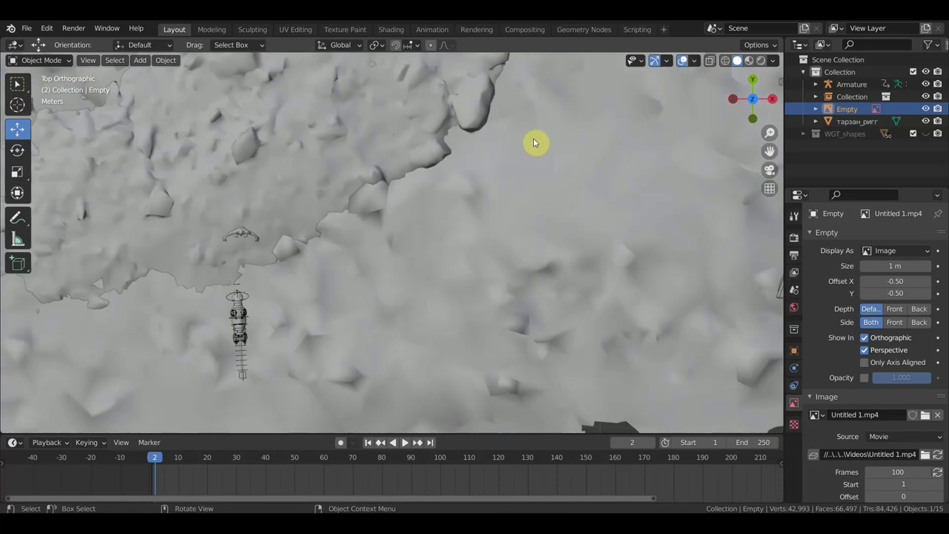
scroll(489, 200, "down", 3)
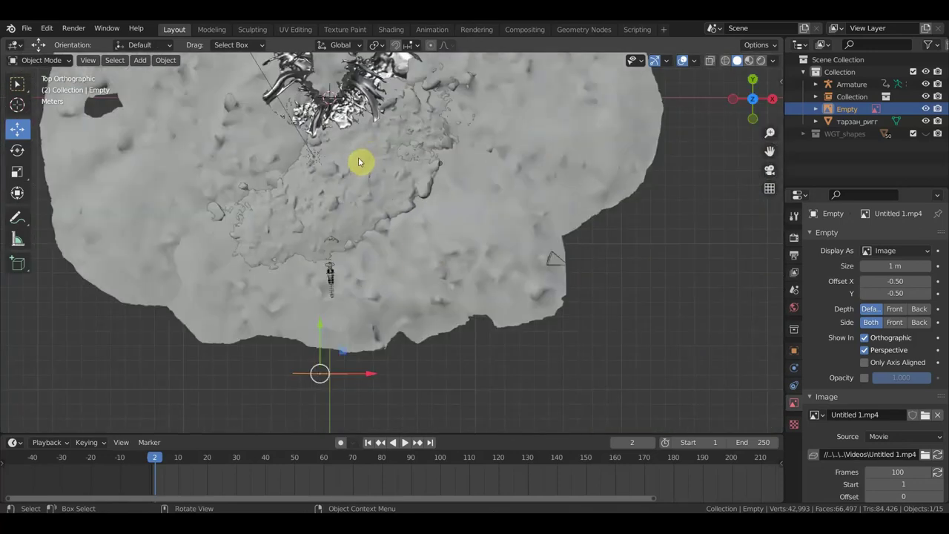
key("r")
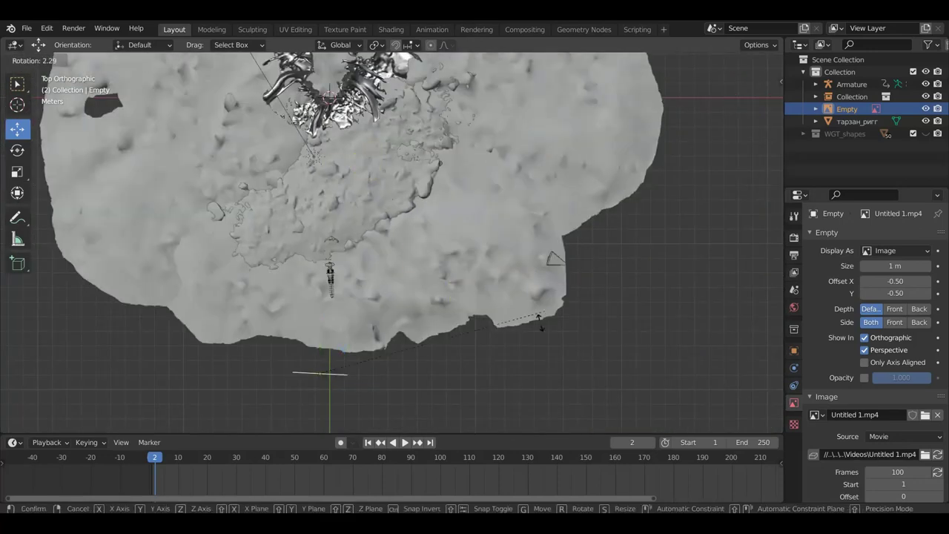
left_click(514, 408)
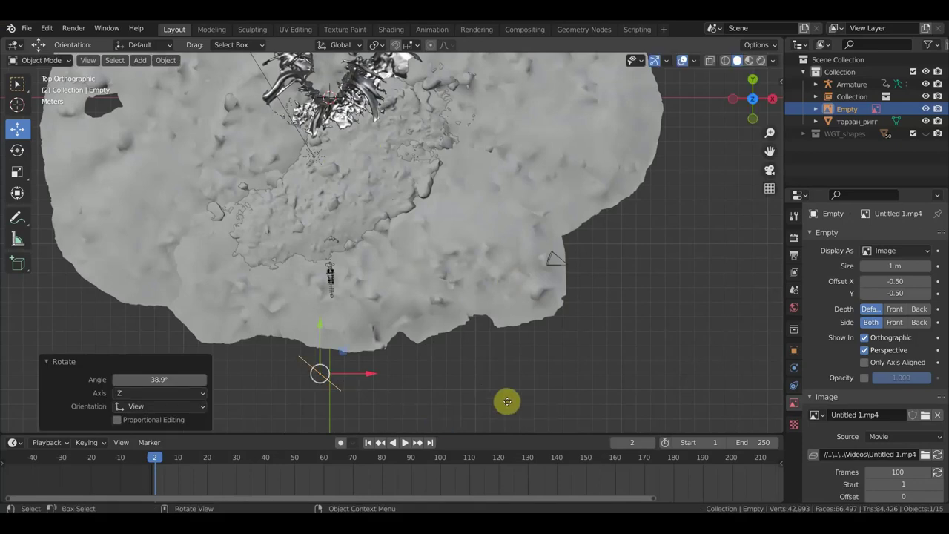
key("g")
left_click(445, 364)
Step: Check the plane from the side, then rotate it 50° and move it nearer the human figure
key("KP_3")
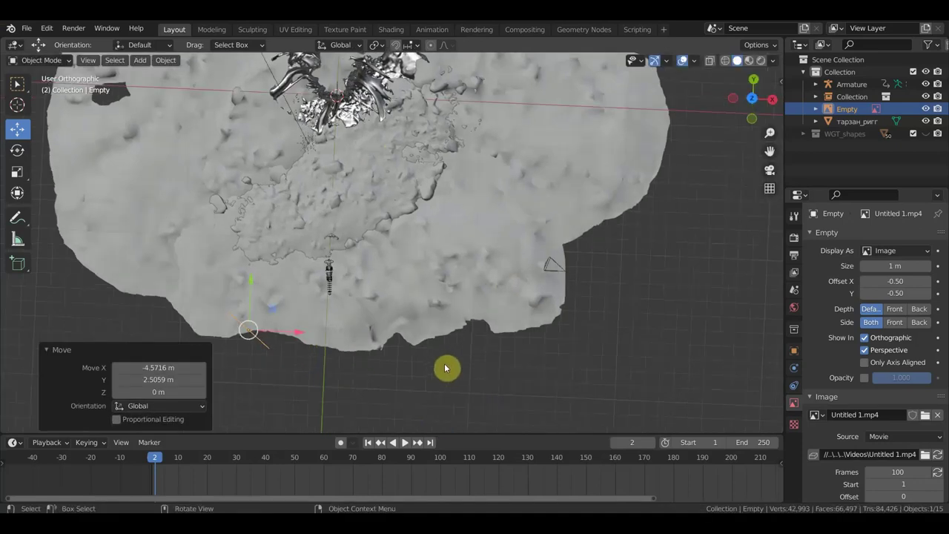
scroll(455, 285, "up", 2)
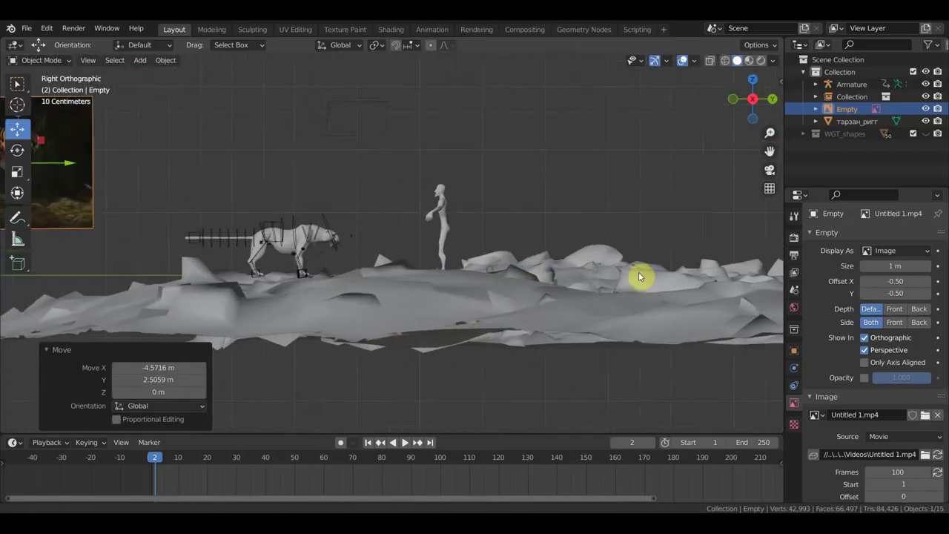
middle_click_drag(638, 271, 753, 299, "shift")
scroll(397, 238, "up", 2)
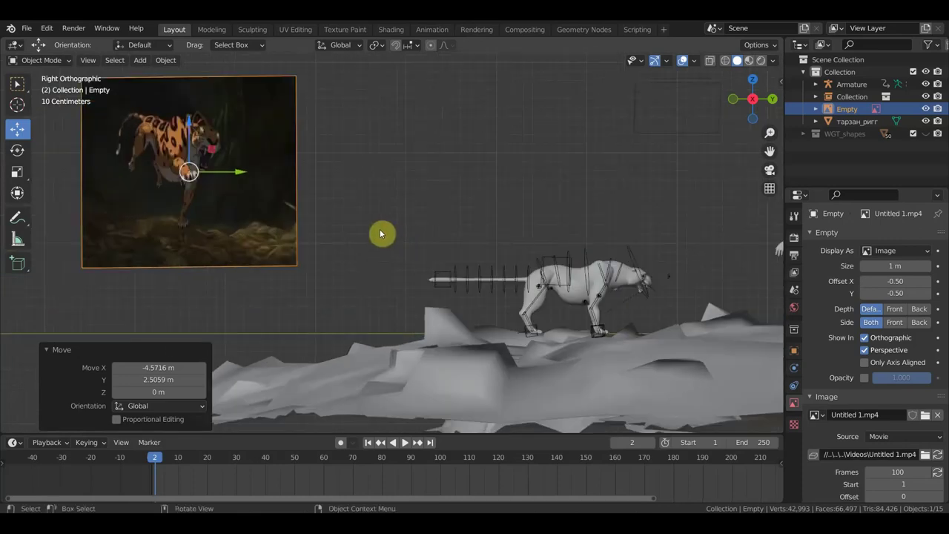
key("KP_7")
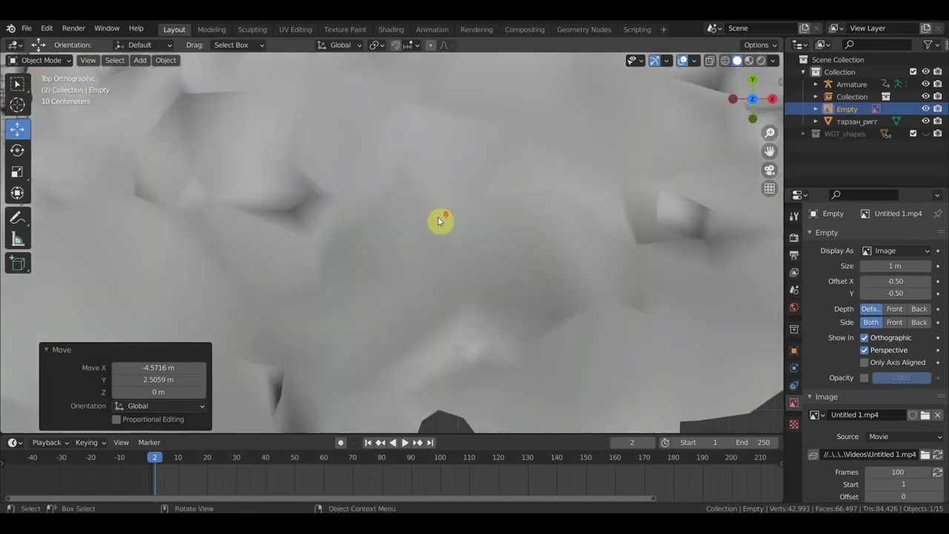
scroll(441, 230, "down", 4)
scroll(446, 252, "down", 3)
key("r")
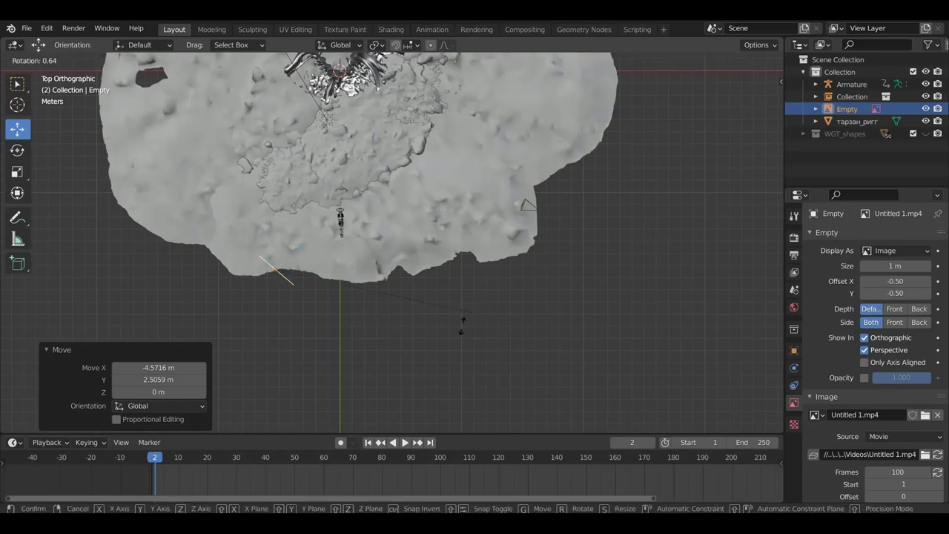
left_click(331, 377)
left_click_drag(334, 381, 323, 297)
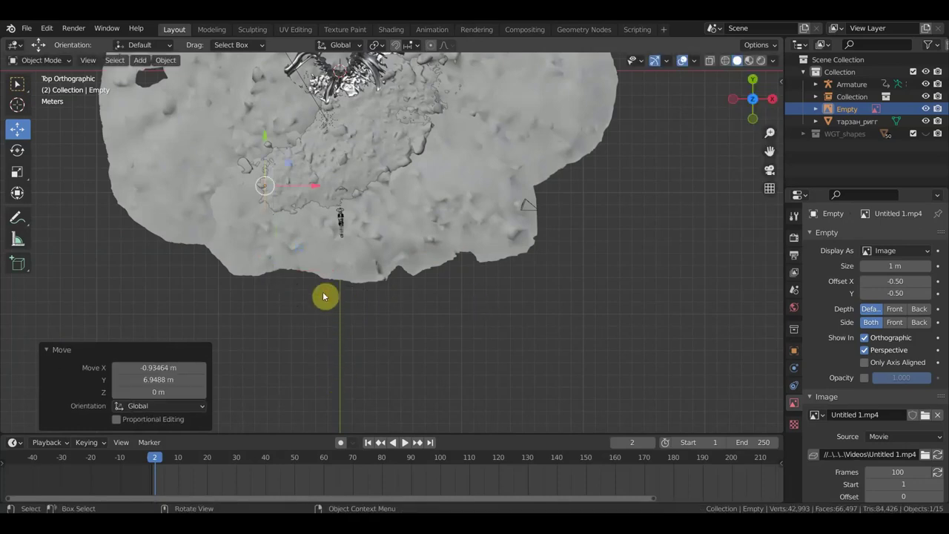
Step: Frame the plane and rig in side view and select the leopard armature
key("KP_3")
scroll(509, 269, "up", 2)
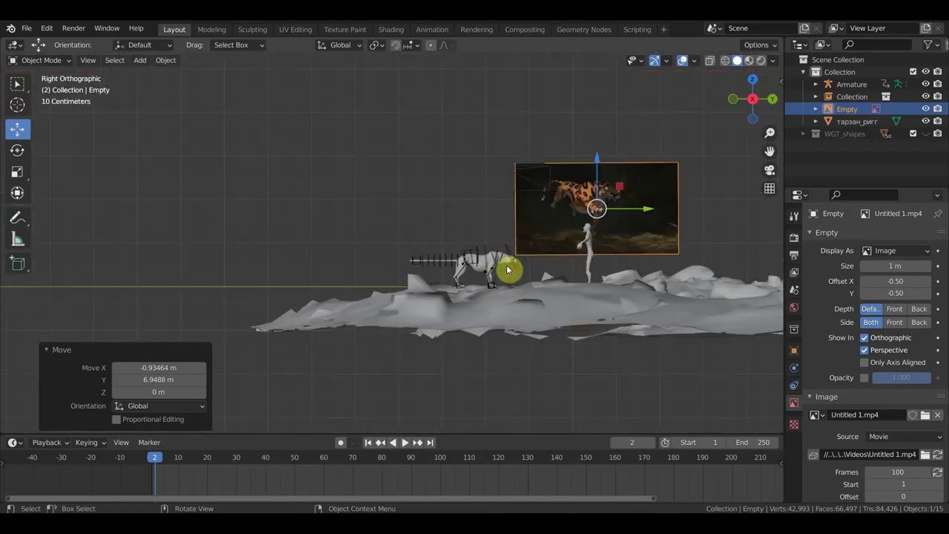
scroll(389, 309, "up", 2)
middle_click_drag(390, 309, 322, 311, "shift")
scroll(333, 303, "up", 2)
scroll(430, 274, "up", 1)
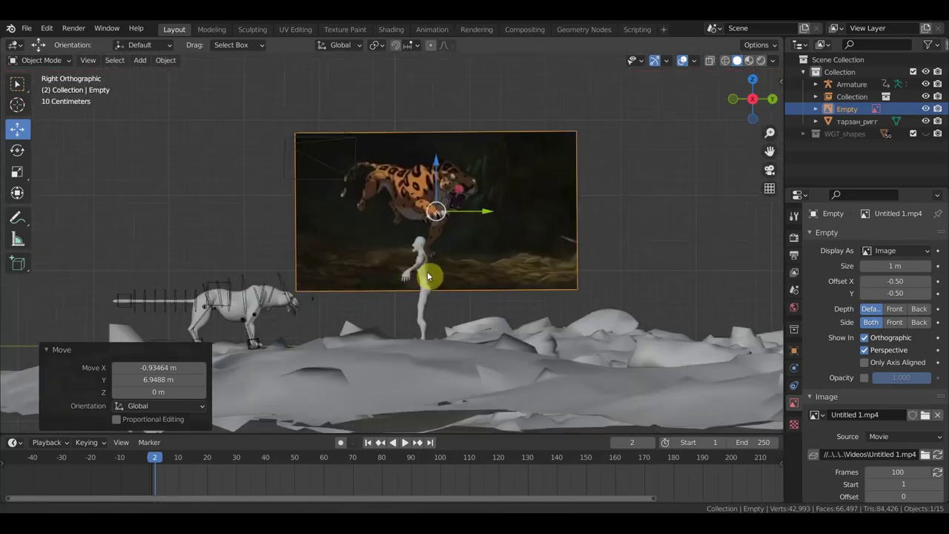
middle_click_drag(430, 273, 470, 246, "shift")
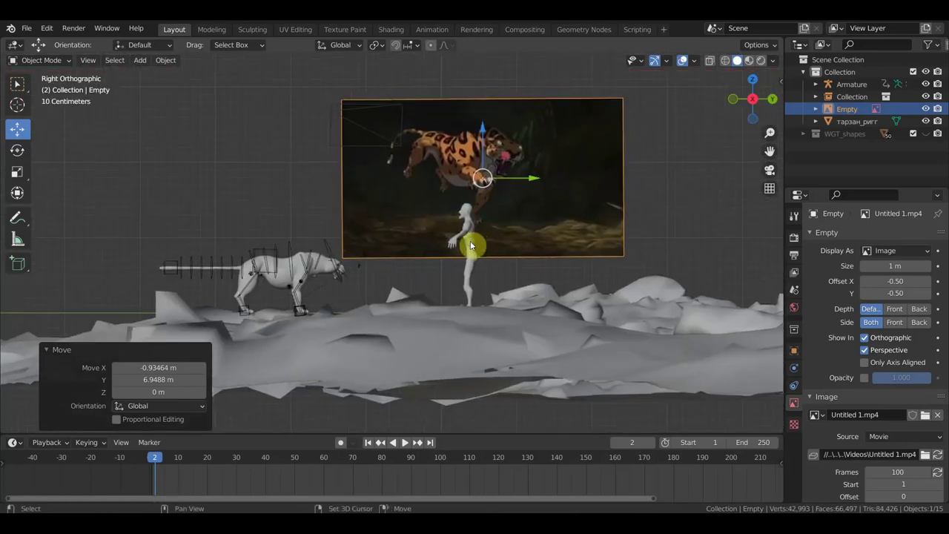
left_click(274, 254)
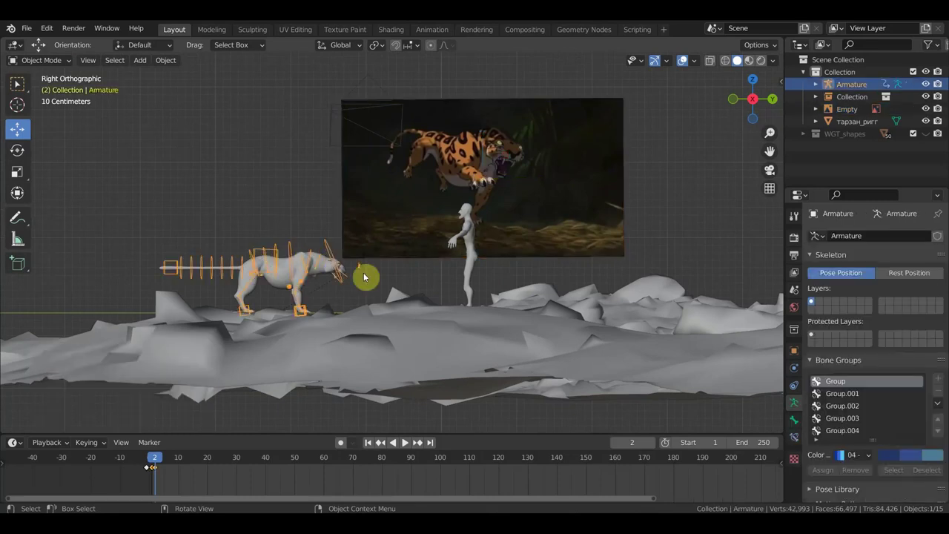
Step: Switch the leopard armature to Pose Mode and rotate its root bone 35.3° toward the figure
left_click(45, 60)
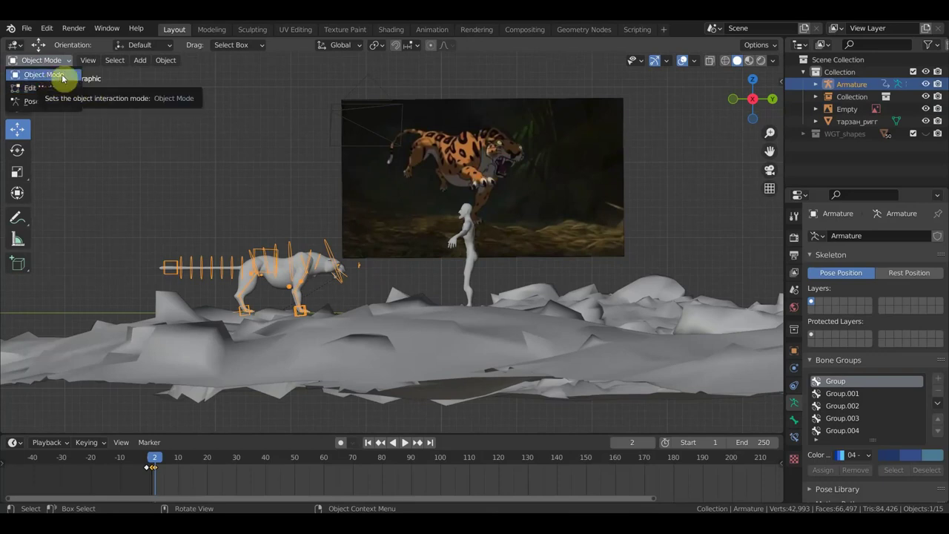
left_click(59, 101)
mouse_move(244, 210)
middle_mouse_down()
mouse_move(266, 276)
mouse_move(241, 303)
middle_mouse_up()
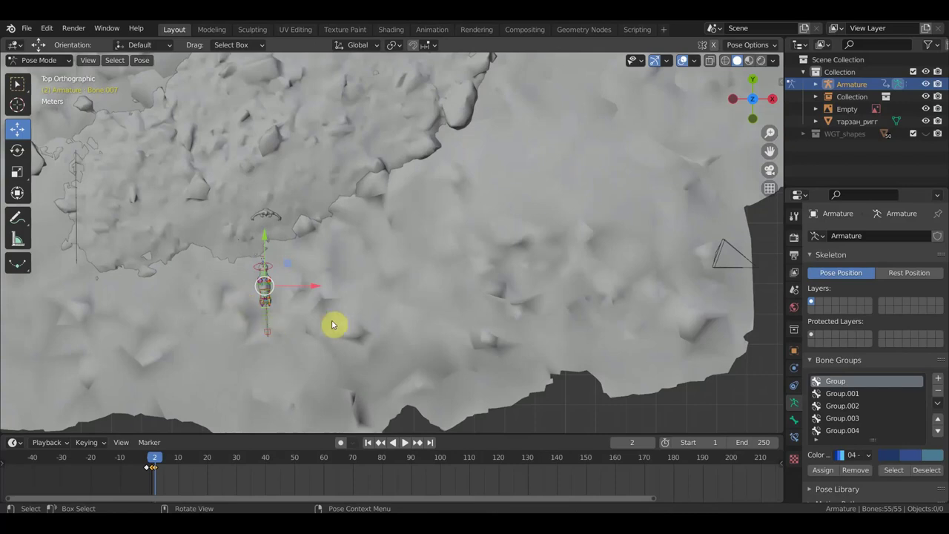
key("r")
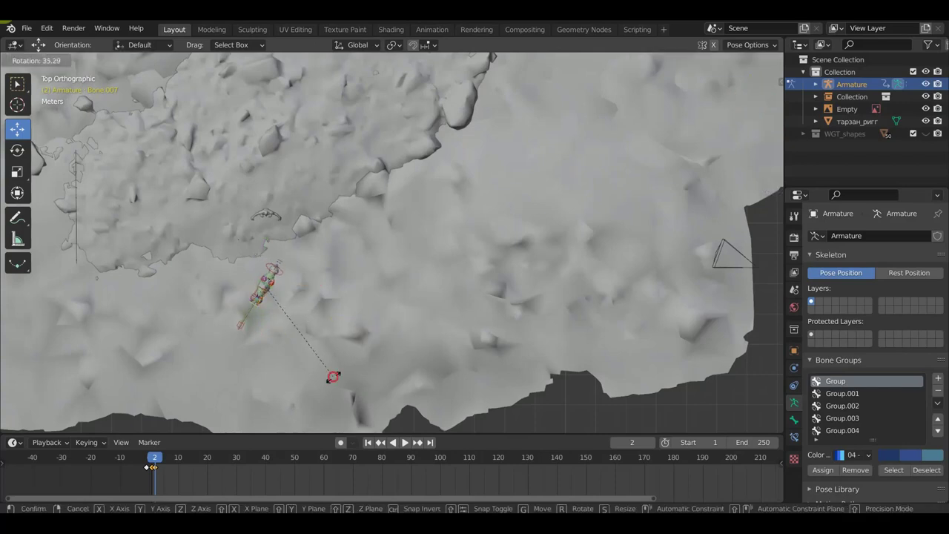
left_click(332, 376)
mouse_move(361, 364)
middle_mouse_down()
mouse_move(206, 231)
mouse_move(233, 245)
mouse_move(247, 235)
mouse_move(683, 179)
mouse_move(297, 247)
mouse_move(580, 260)
mouse_move(456, 257)
middle_mouse_up()
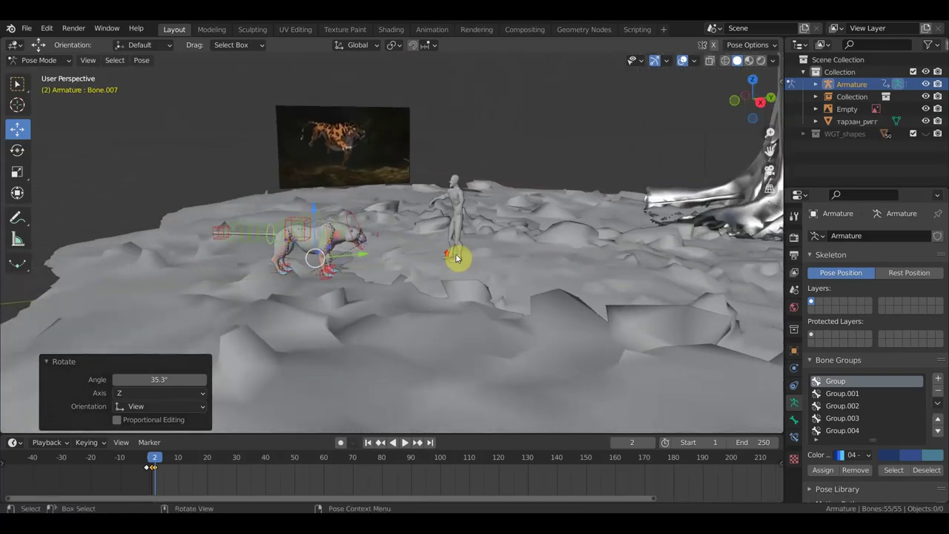
Step: Raise the root bone, tilt the body 14.5° and turn Bone.012 by -16.5°
scroll(456, 257, "up", 3)
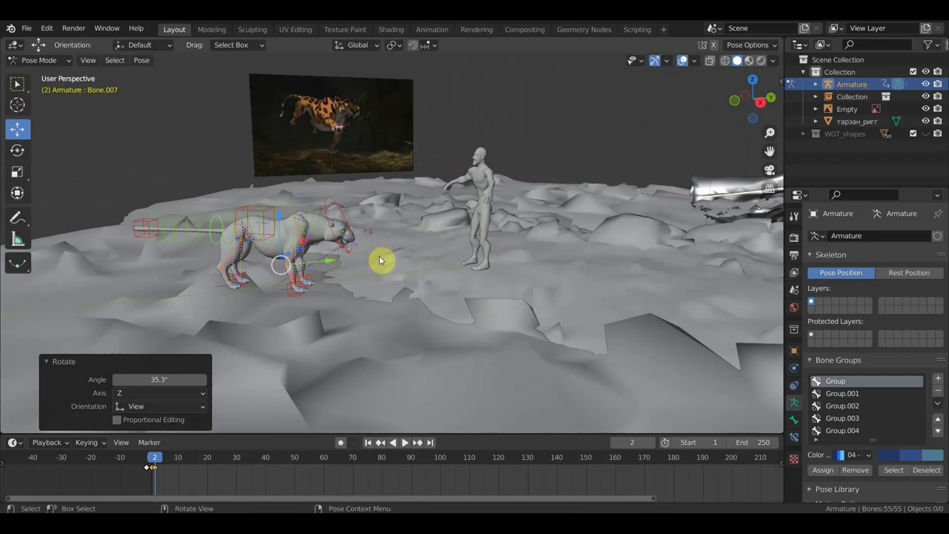
left_click(256, 222)
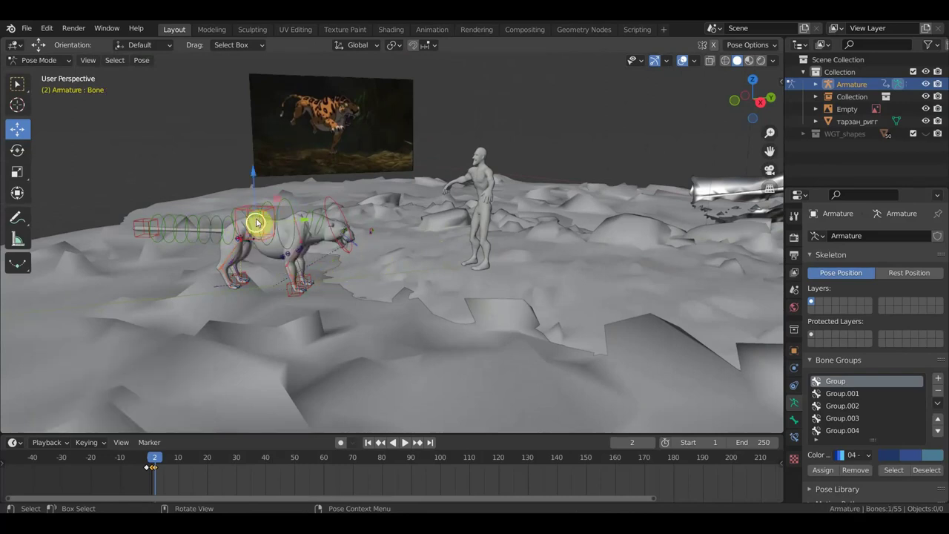
left_click_drag(256, 222, 254, 208)
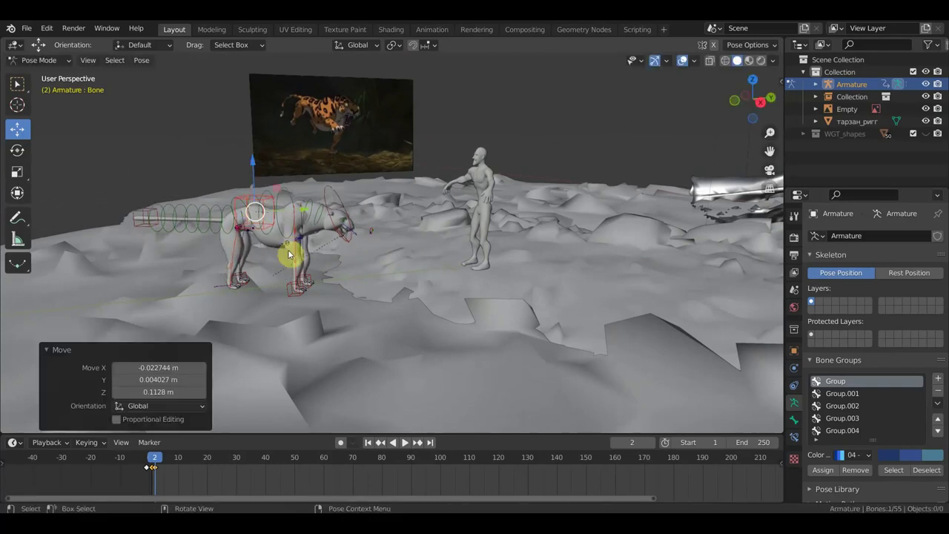
key("r")
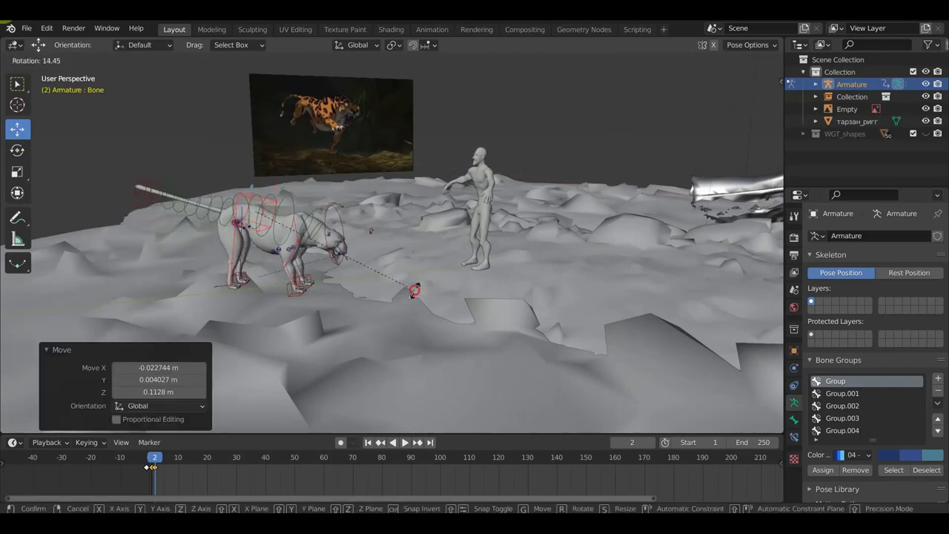
left_click(414, 290)
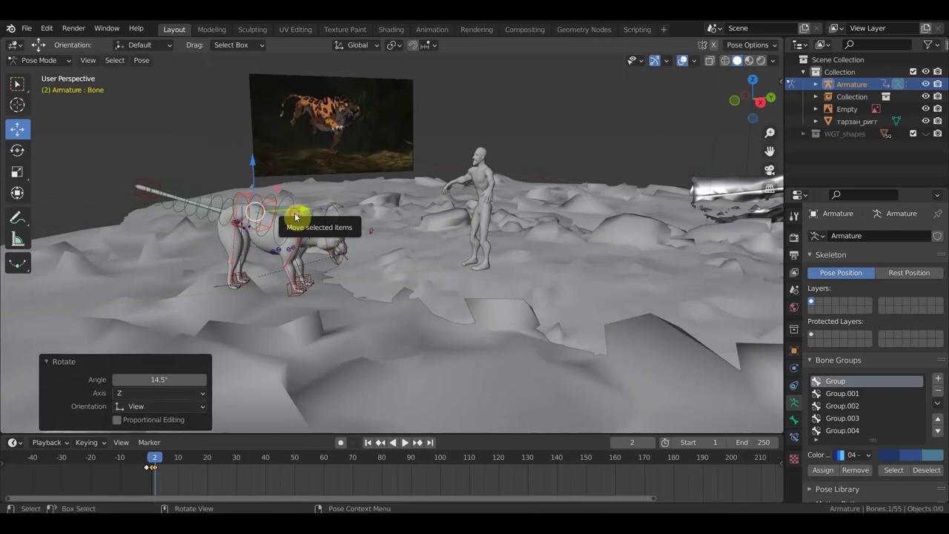
left_click(340, 237)
key("r")
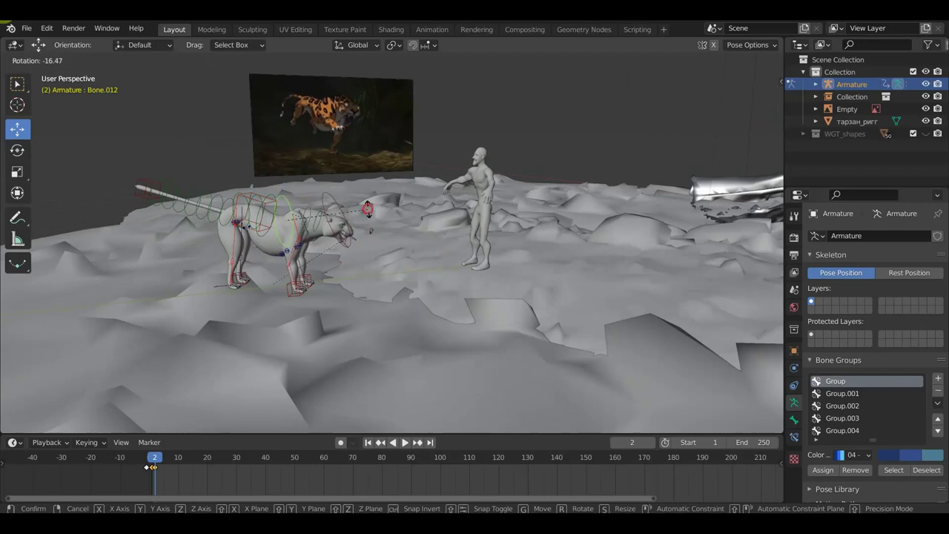
left_click(371, 215)
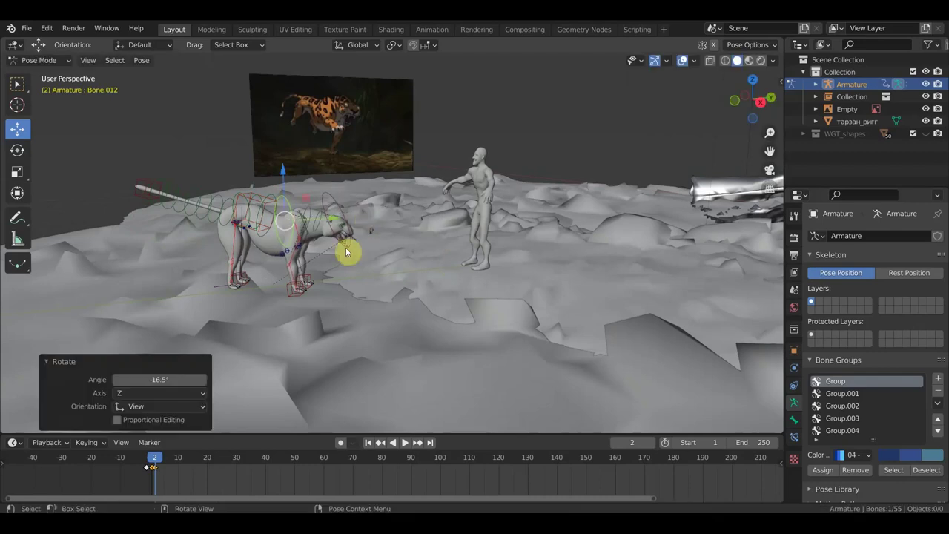
left_click(277, 183)
left_click_drag(257, 173, 256, 173)
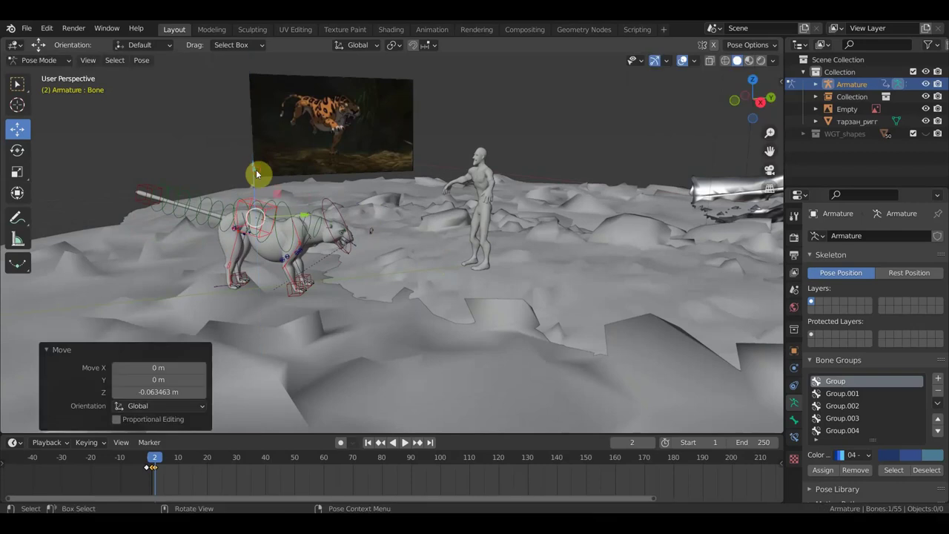
Step: Move the head control toward the human figure and turn it about 30°
left_click(287, 295)
left_click_drag(290, 290, 341, 265)
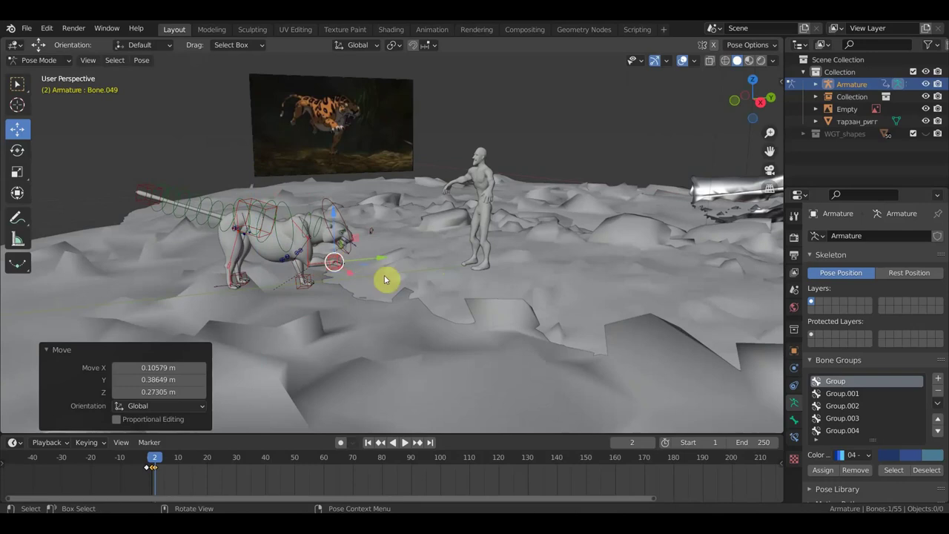
key("g")
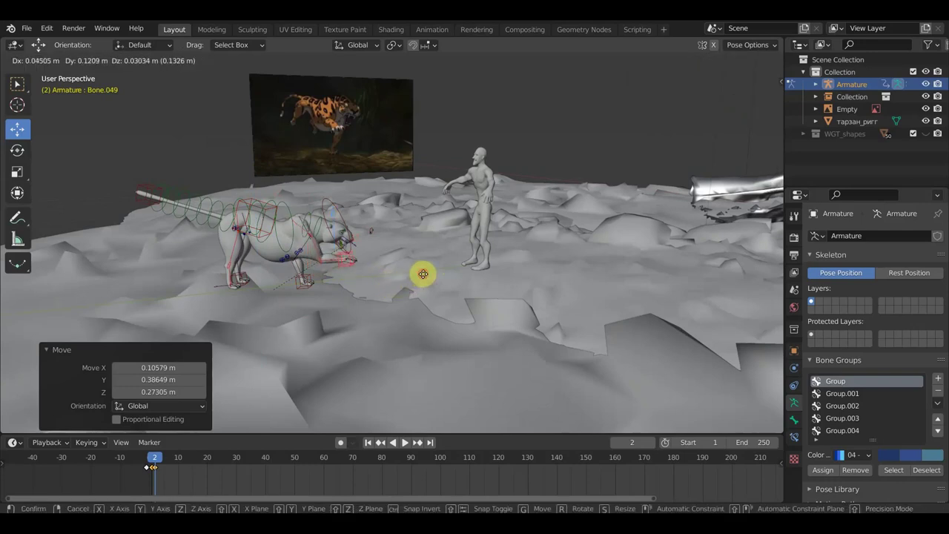
left_click(450, 292)
key("r")
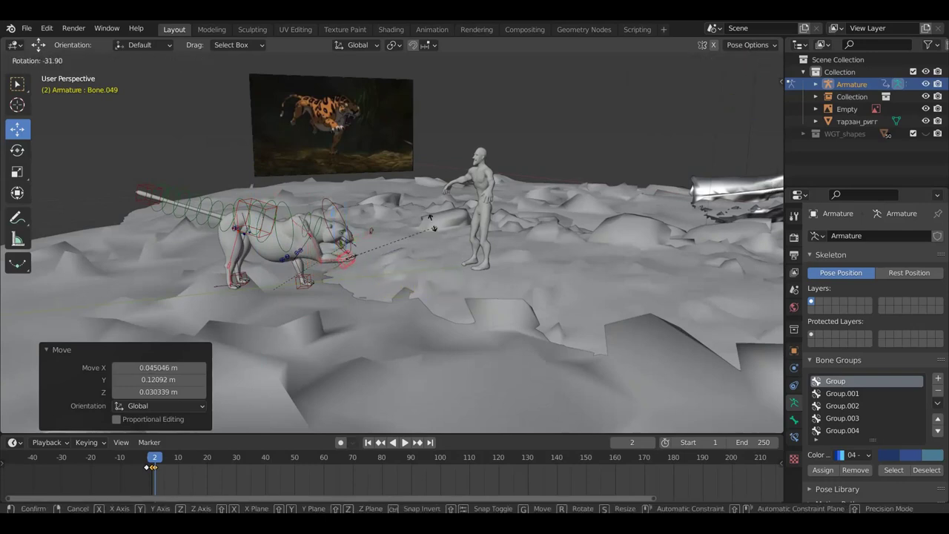
left_click(430, 226)
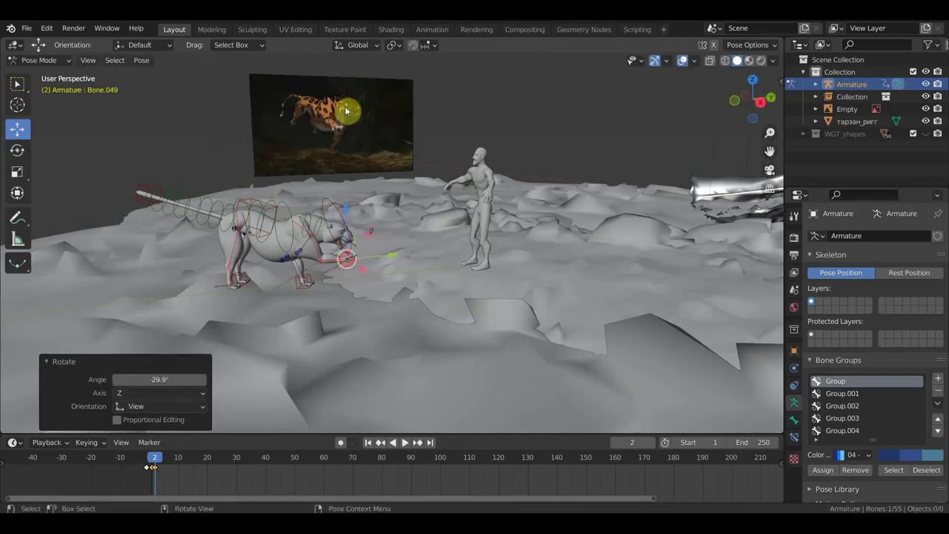
mouse_move(345, 161)
middle_mouse_down()
mouse_move(353, 152)
mouse_move(381, 249)
middle_mouse_up()
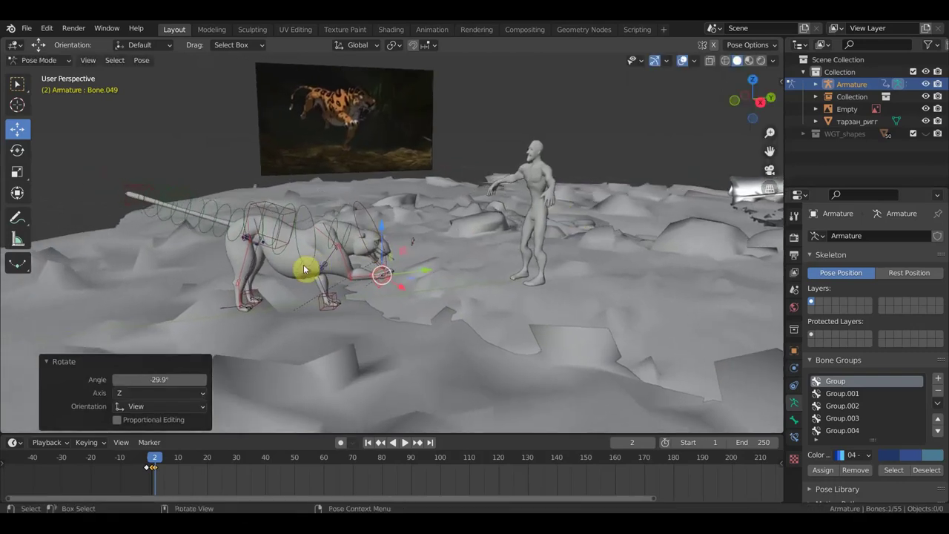
Step: Raise one rear paw up and back, rotate it about 60°, and reposition the other rear leg
left_click(256, 297)
key("g")
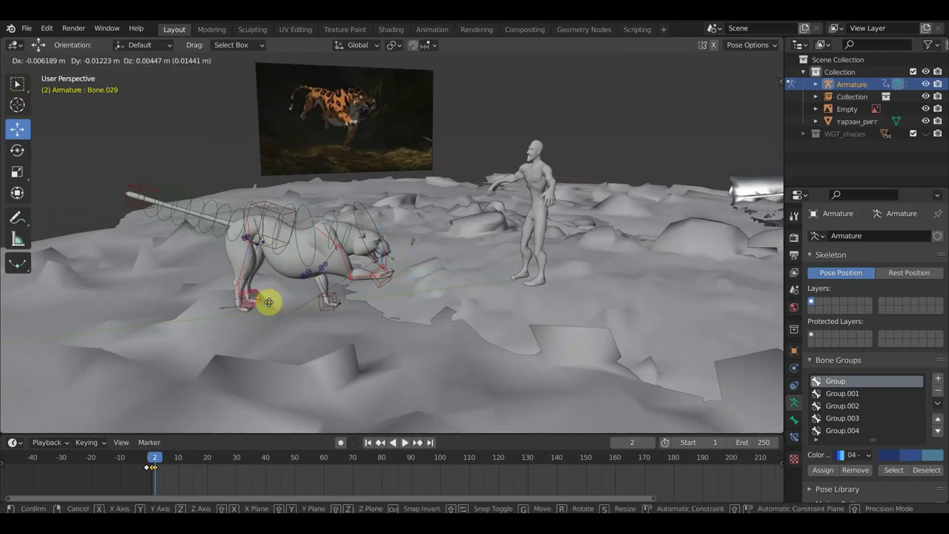
left_click(241, 276)
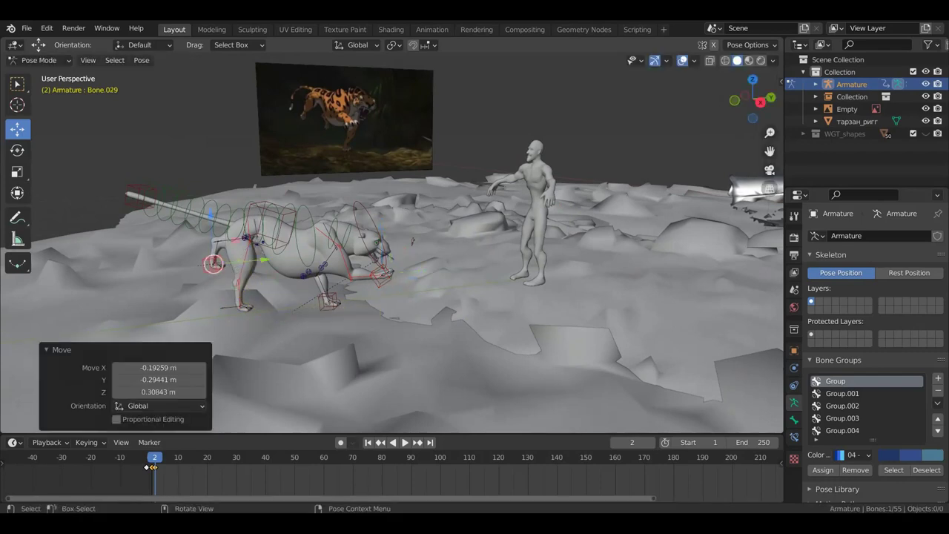
key("r")
left_click(230, 347)
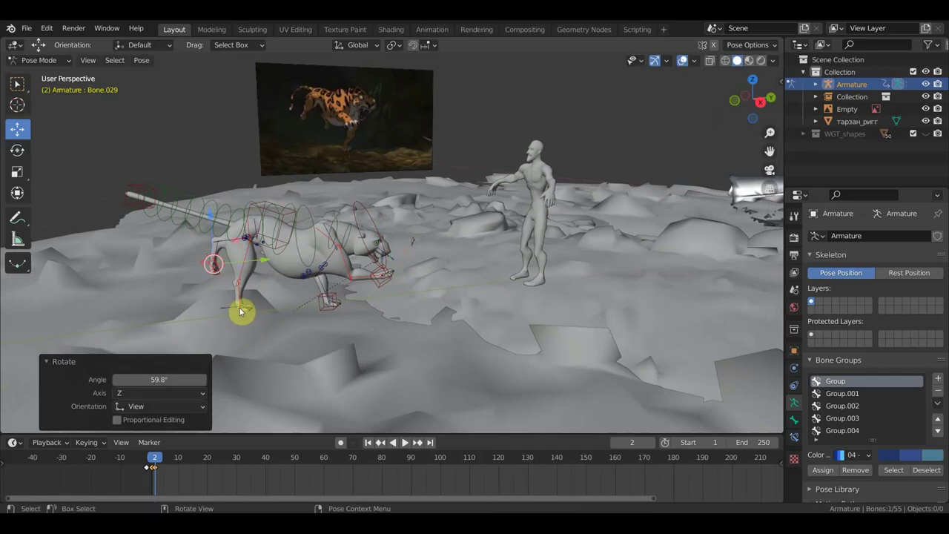
left_click(230, 310)
key("g")
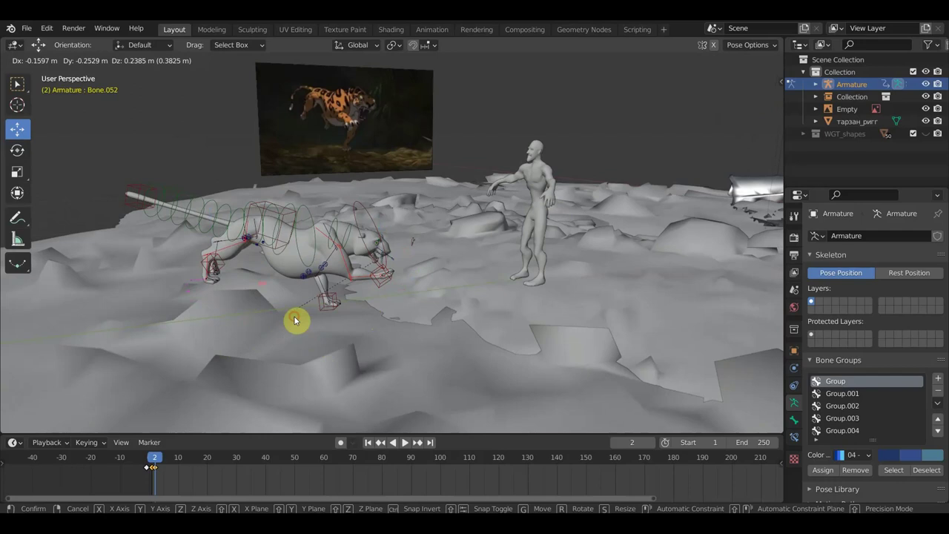
left_click(295, 320)
mouse_move(311, 328)
middle_mouse_down()
mouse_move(505, 302)
mouse_move(245, 238)
mouse_move(697, 299)
middle_mouse_up()
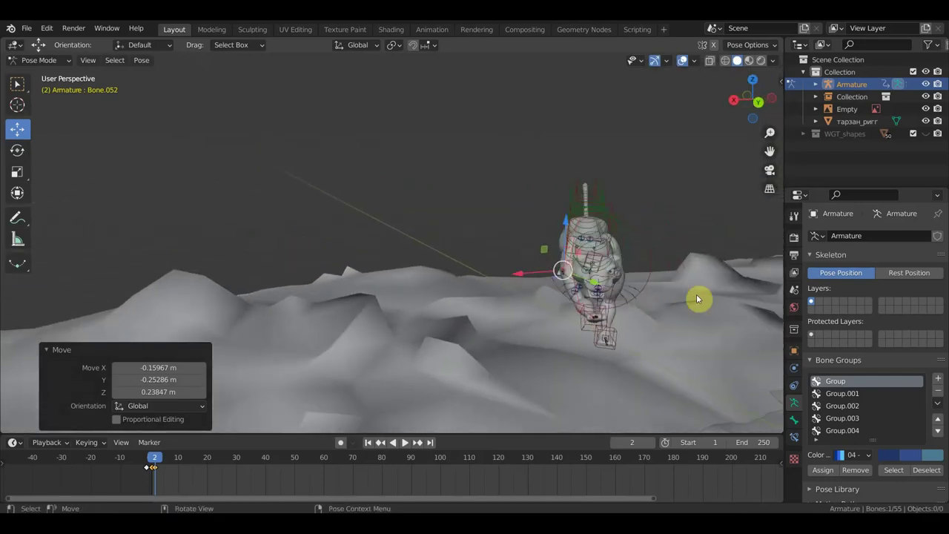
Step: Nudge the head control, pull the front paw under the chest and shift the rear leg
left_click(581, 322)
key("g")
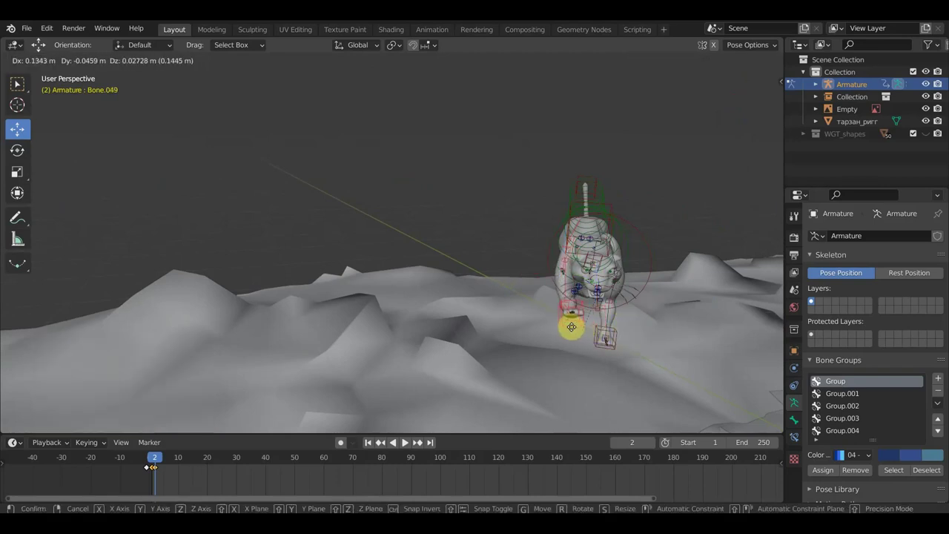
left_click(561, 322)
mouse_move(628, 343)
middle_mouse_down()
mouse_move(713, 338)
mouse_move(646, 334)
middle_mouse_up()
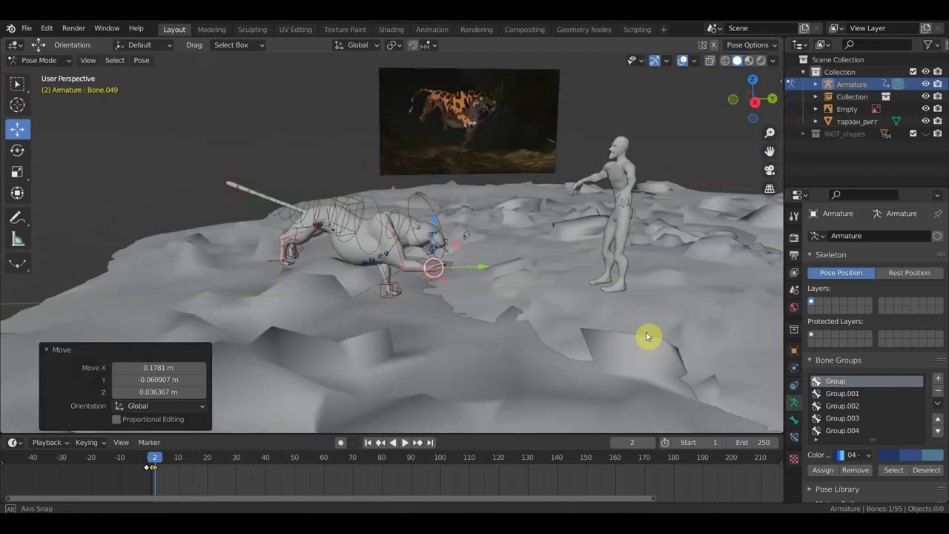
left_click(385, 296)
key("g")
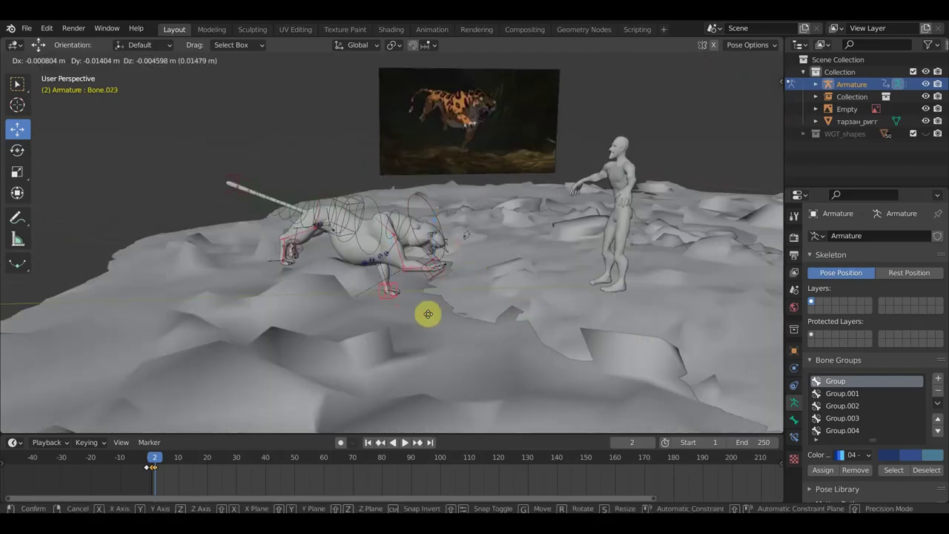
left_click(408, 317)
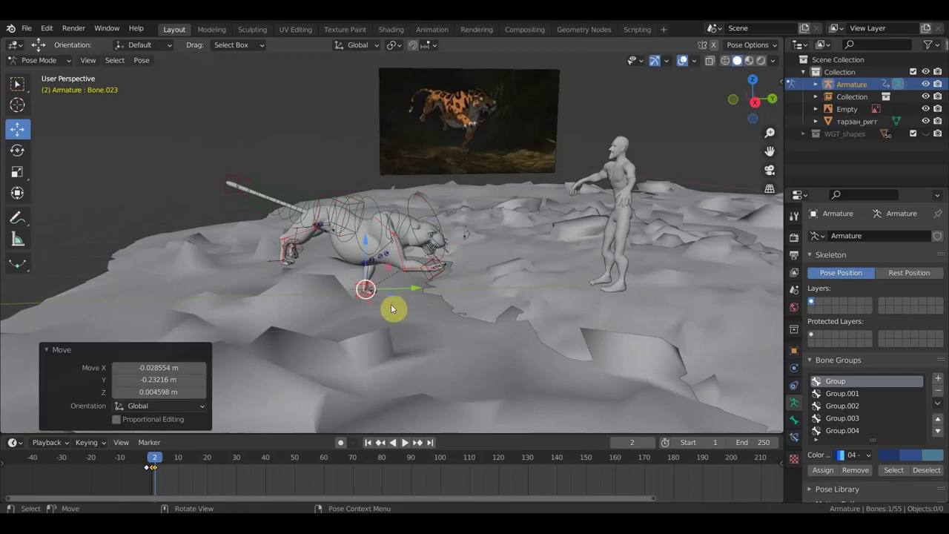
left_click(271, 261)
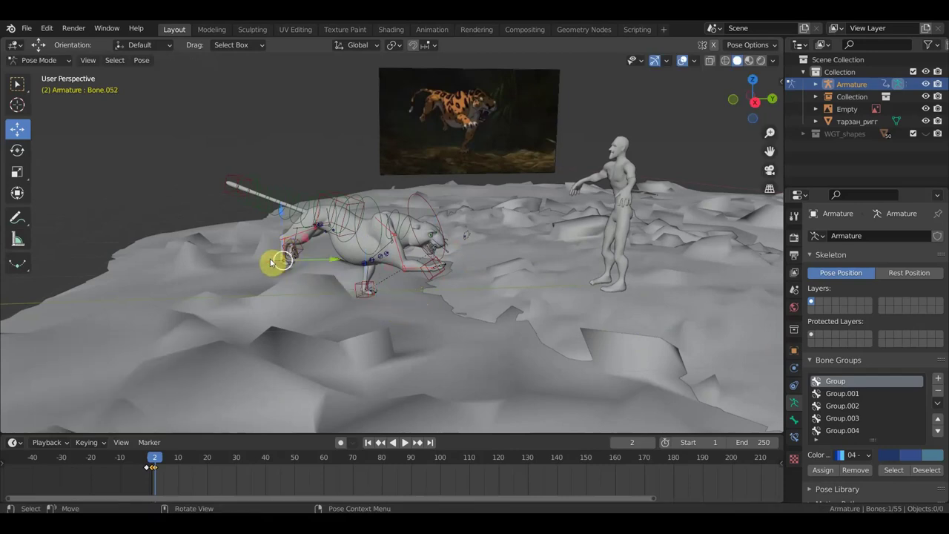
key("g")
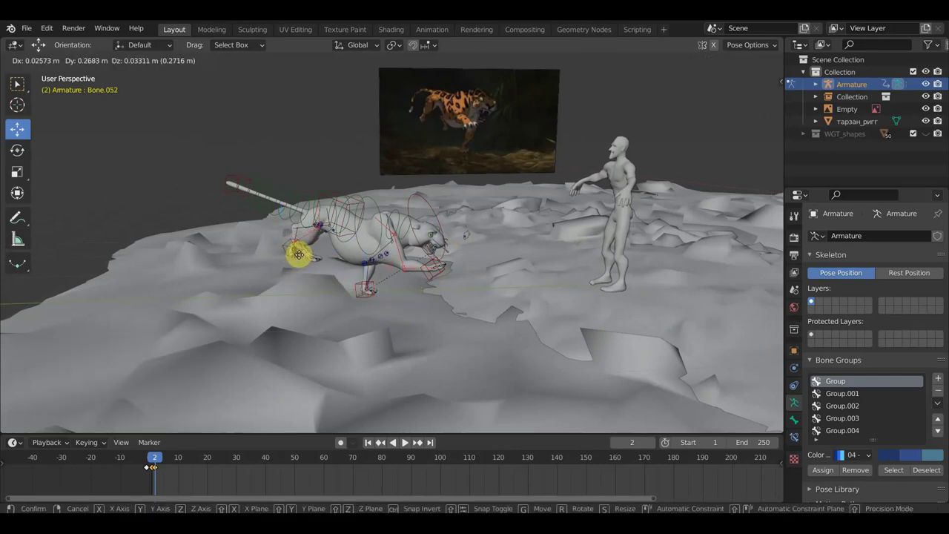
left_click(301, 257)
Step: Lower the tail tip behind the body and slightly bend one tail segment
middle_click_drag(384, 286, 291, 252)
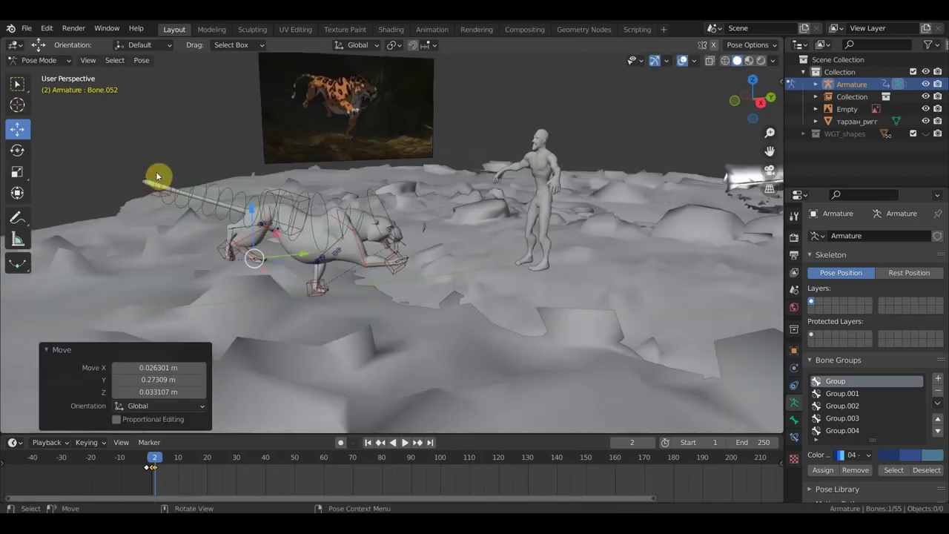
left_click(157, 176)
key("g")
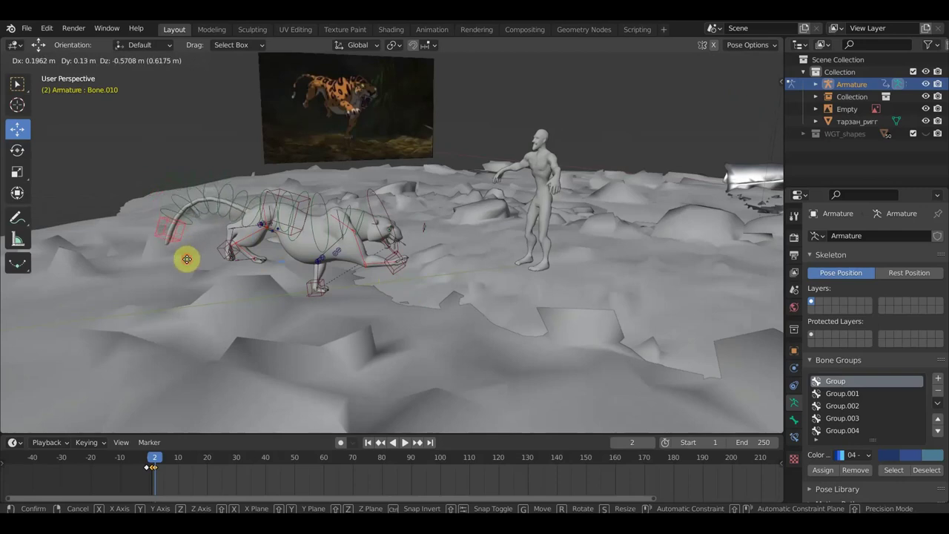
left_click(187, 259)
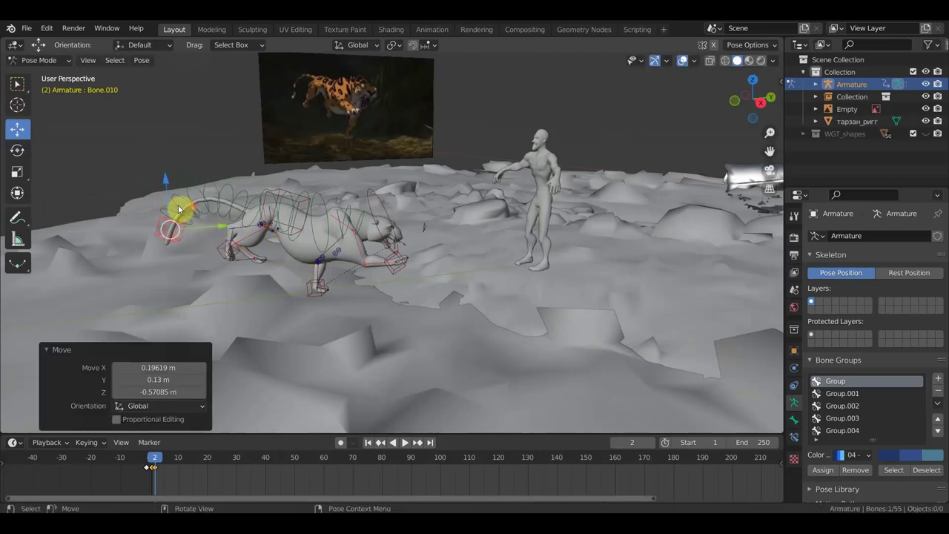
left_click(307, 263)
key("r")
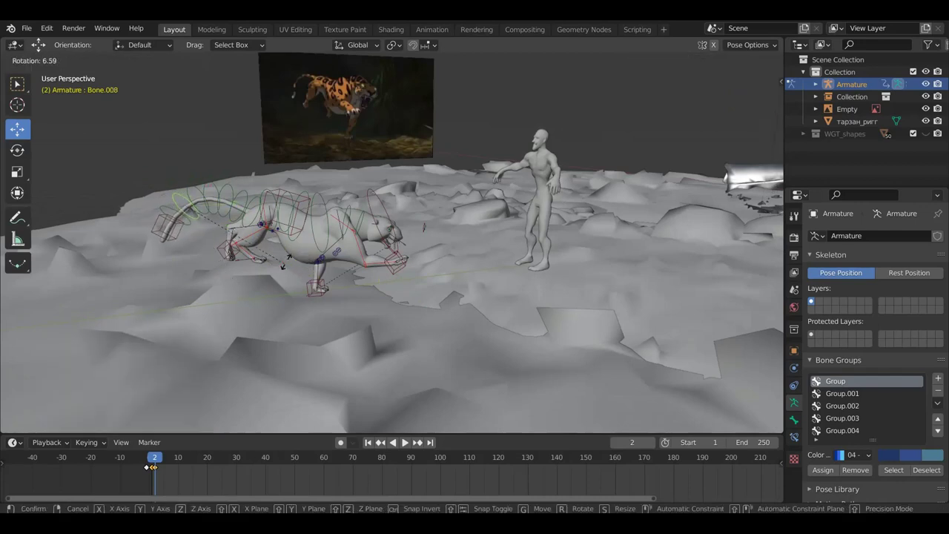
left_click(189, 221)
Step: Bend another tail segment about 15° and turn the tail tip about 35°
left_click(233, 239)
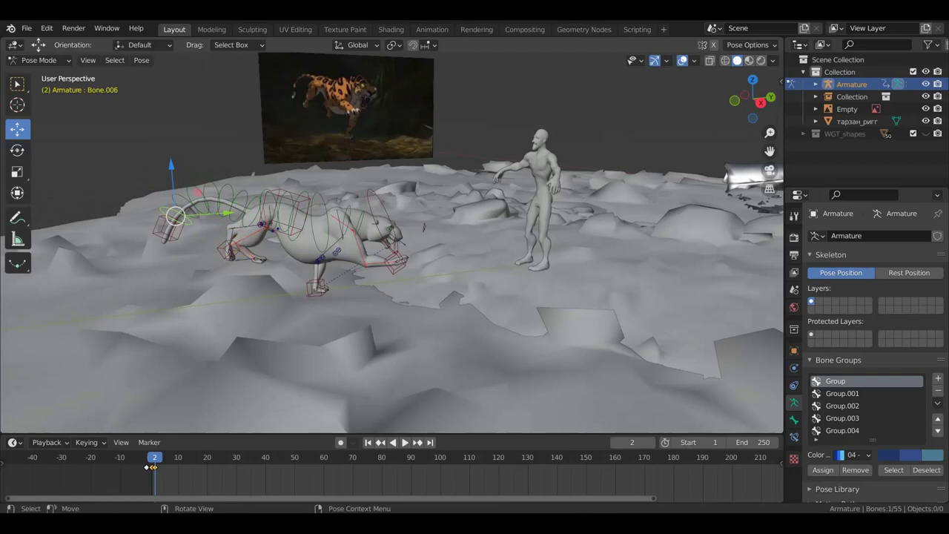
key("r")
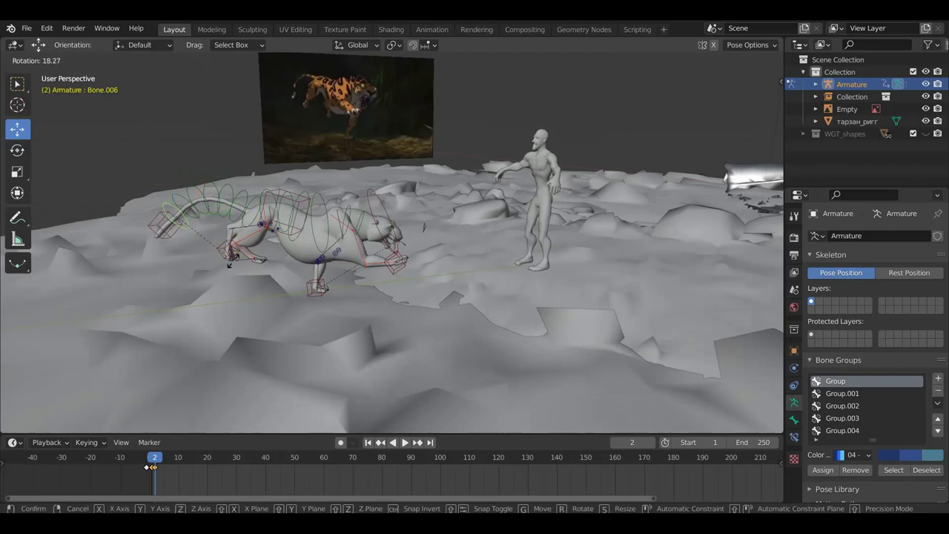
left_click(169, 243)
left_click(238, 256)
key("r")
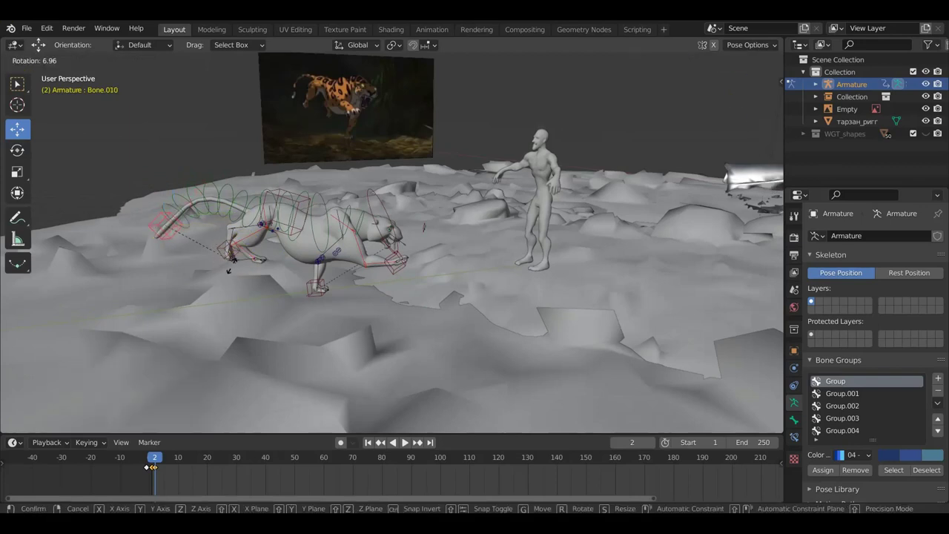
left_click(247, 284)
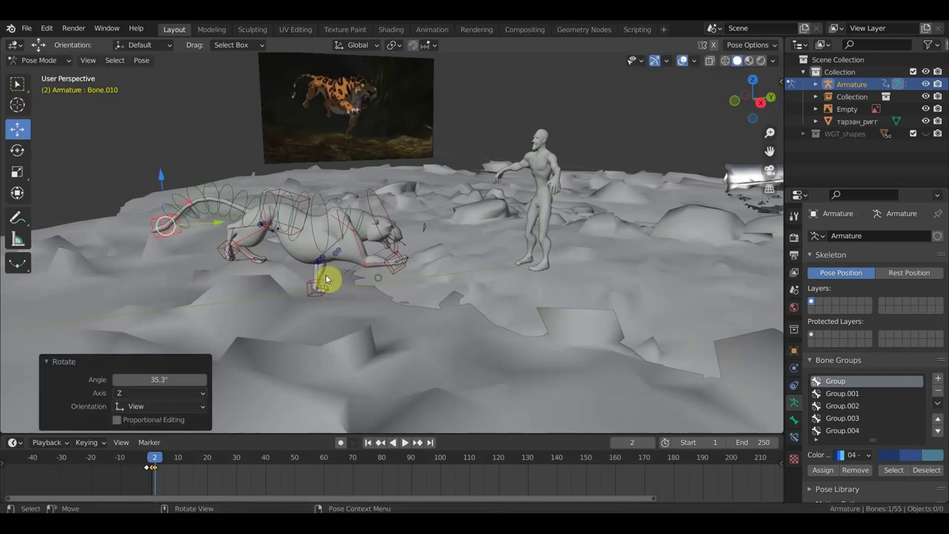
middle_click_drag(328, 277, 253, 263)
middle_click_drag(436, 260, 354, 239)
middle_click_drag(447, 256, 376, 269)
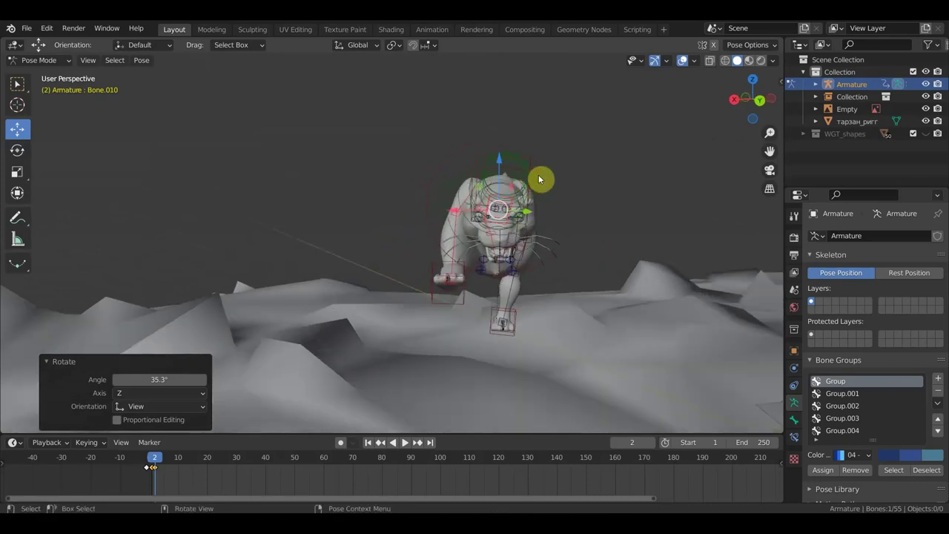
Step: Nudge the head's main control bone slightly sideways
left_click(557, 199)
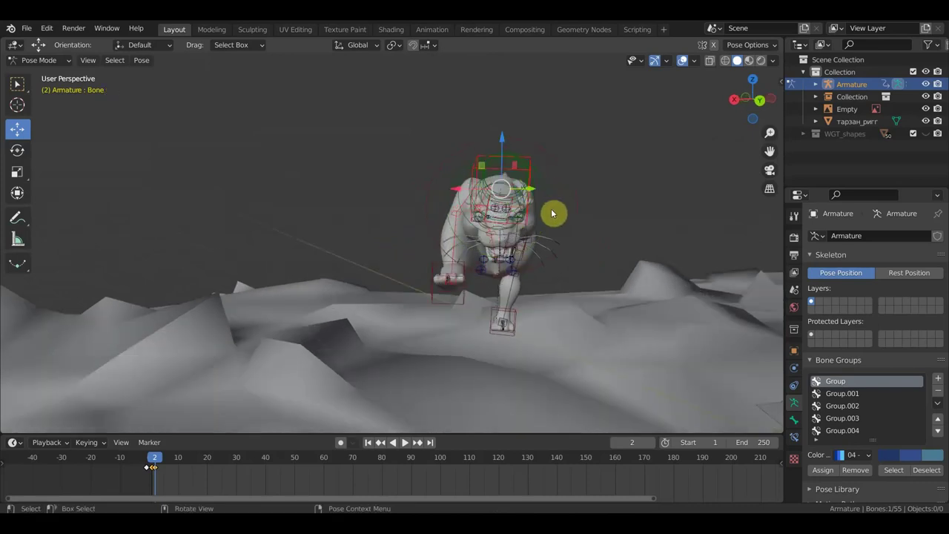
left_click_drag(529, 190, 521, 188)
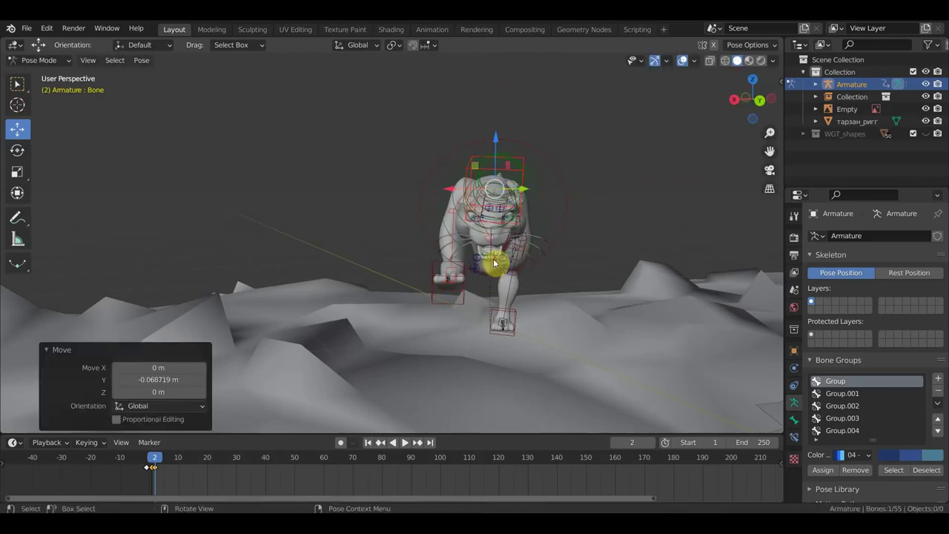
mouse_move(473, 220)
middle_mouse_down()
mouse_move(488, 246)
mouse_move(520, 216)
middle_mouse_up()
Step: Tilt the head rotation control, select all bones and bring up the Insert Keyframe menu
left_click(554, 216)
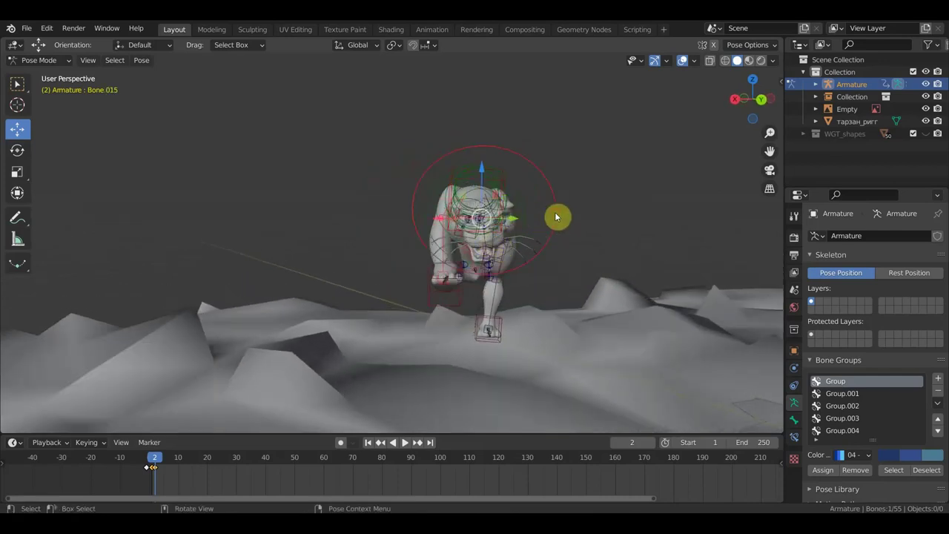
key("r")
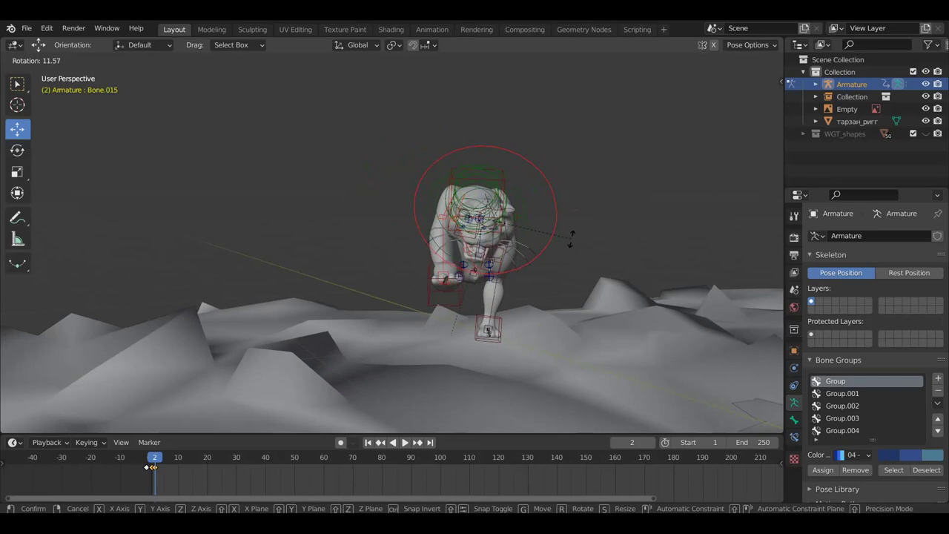
left_click(561, 263)
middle_click_drag(561, 262, 561, 268)
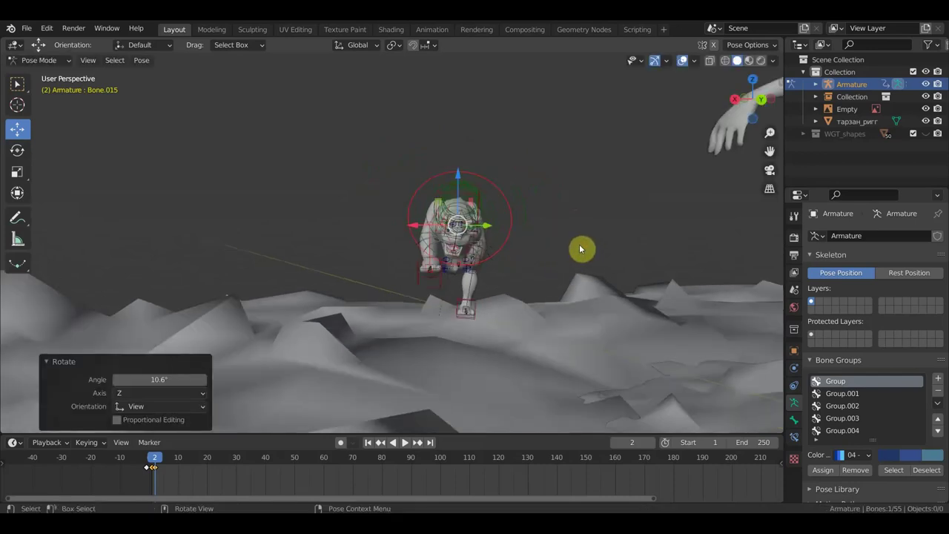
key("a")
key("i")
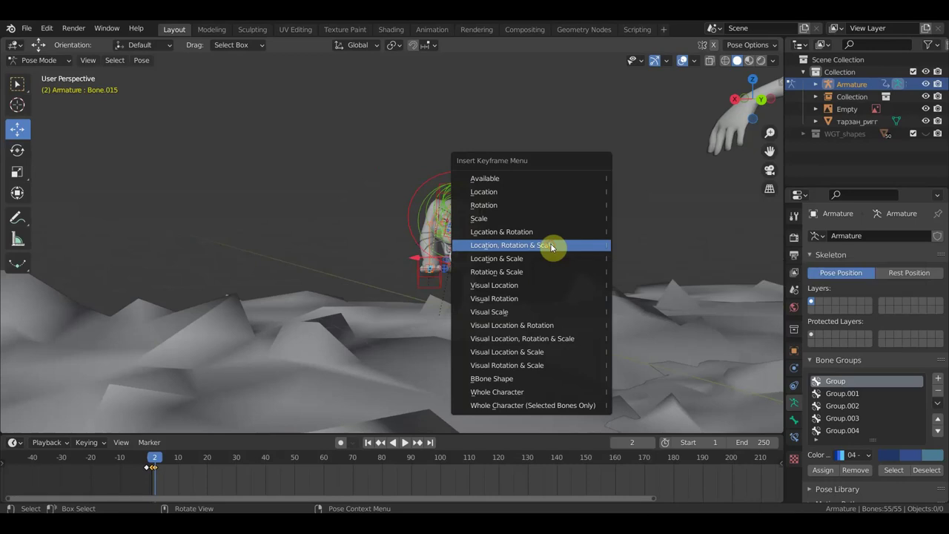
Step: Keyframe location, rotation and scale for all bones at frame 2
left_click(550, 244)
mouse_move(505, 295)
middle_mouse_down()
mouse_move(621, 326)
mouse_move(607, 318)
middle_mouse_up()
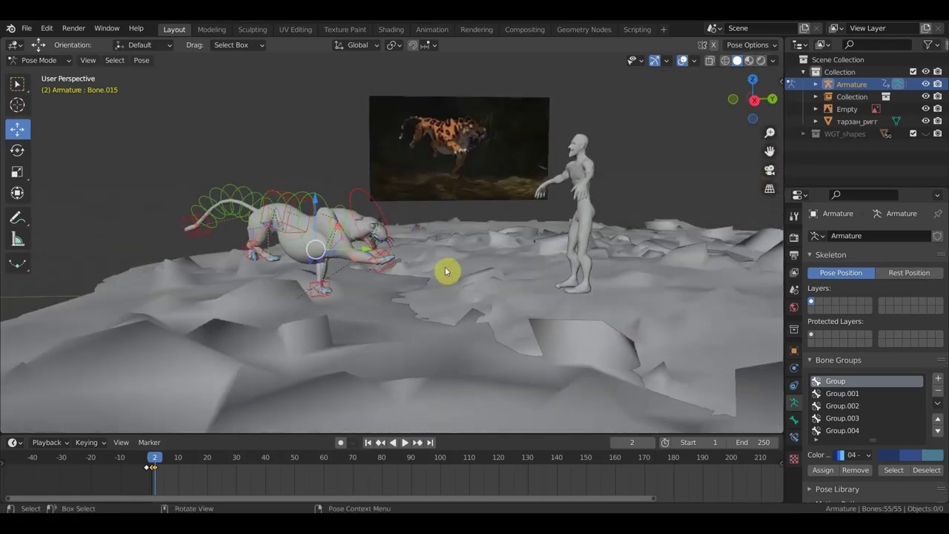
scroll(190, 487, "up", 3)
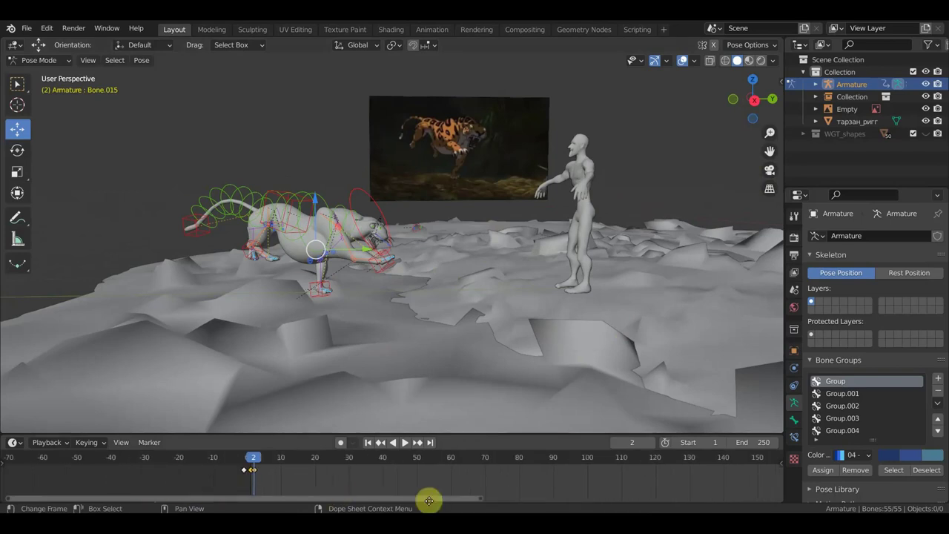
scroll(430, 498, "up", 3, "ctrl")
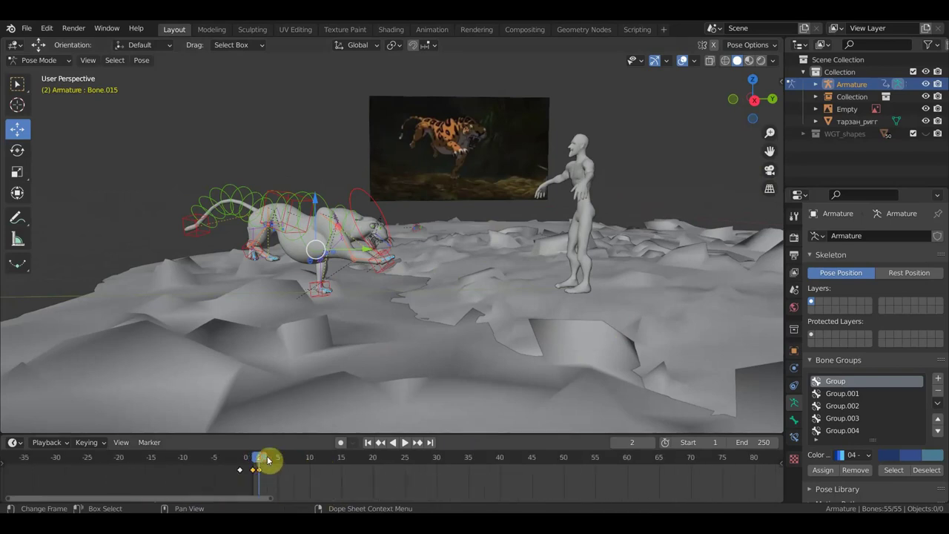
Step: Scrub the timeline to frame 4, frame the rig beside the reference, and select the body bone
left_click_drag(268, 460, 278, 460)
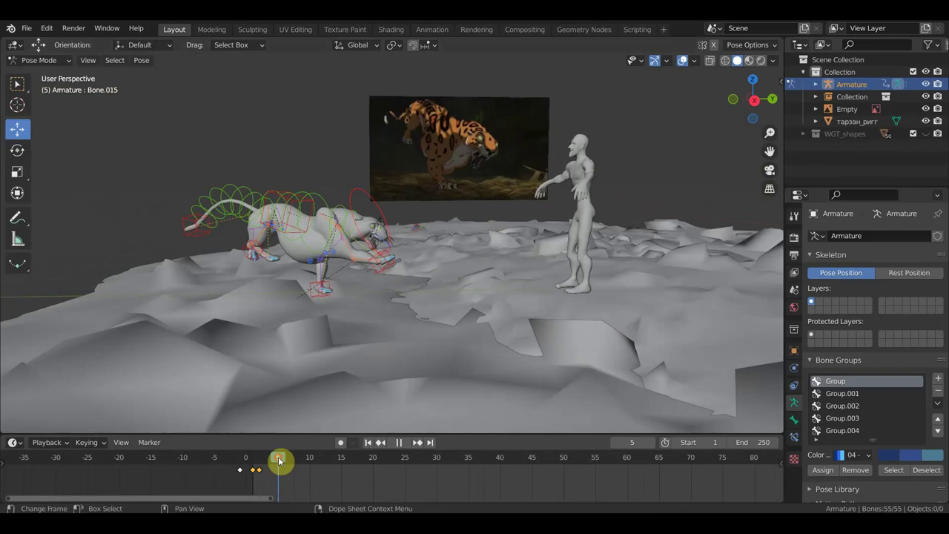
mouse_move(278, 461)
left_mouse_down()
mouse_move(265, 461)
mouse_move(276, 462)
left_mouse_up()
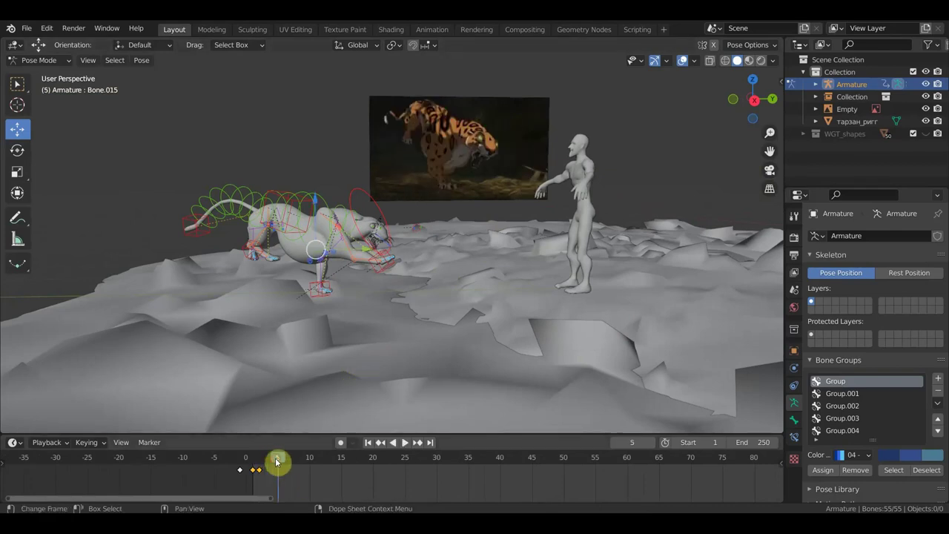
scroll(468, 215, "up", 1)
mouse_move(483, 264)
middle_mouse_down("shift")
mouse_move(576, 260)
mouse_move(556, 281)
middle_mouse_up("shift")
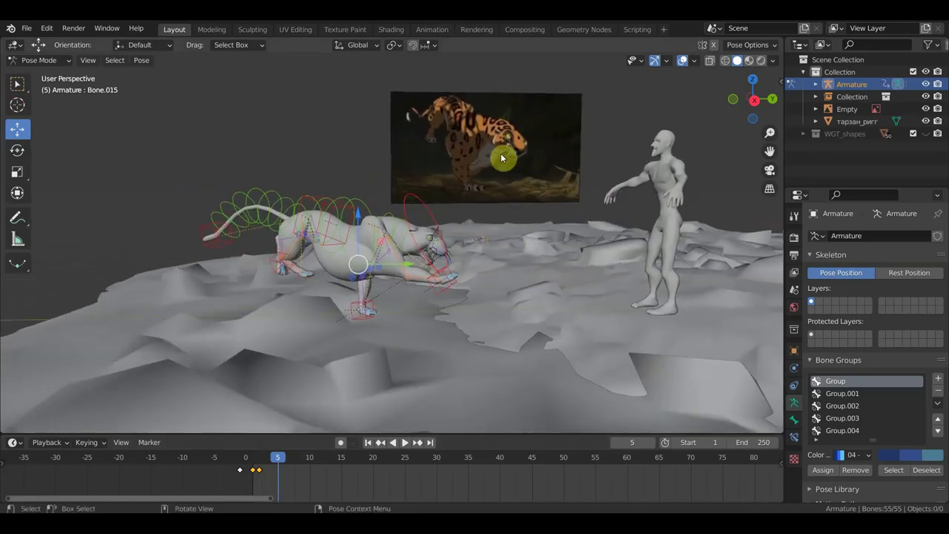
mouse_move(276, 461)
left_mouse_down()
mouse_move(256, 461)
mouse_move(271, 461)
left_mouse_up()
mouse_move(400, 419)
middle_mouse_down()
mouse_move(453, 388)
mouse_move(426, 412)
mouse_move(504, 166)
middle_mouse_up()
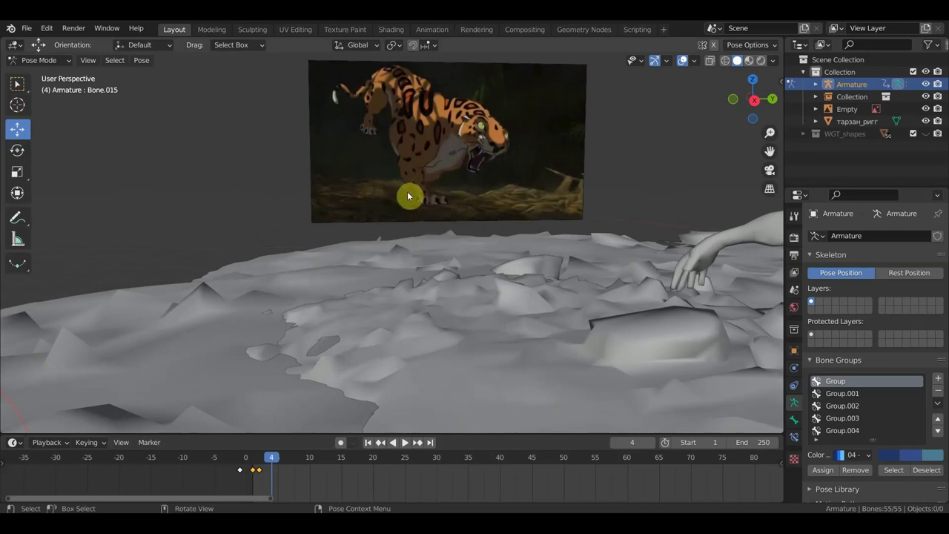
scroll(432, 252, "down", 1)
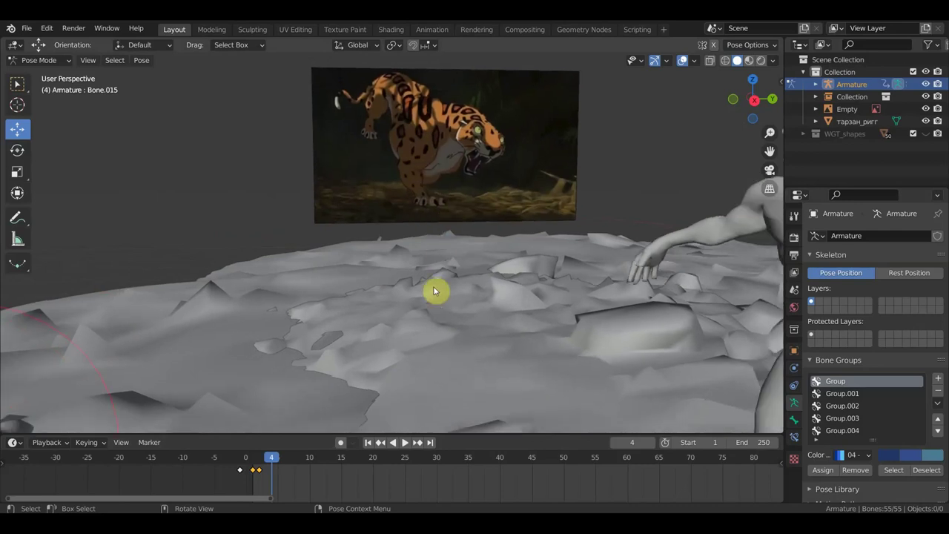
scroll(430, 304, "down", 2)
mouse_move(455, 314)
middle_mouse_down("shift")
mouse_move(587, 252)
mouse_move(482, 297)
mouse_move(508, 298)
mouse_move(434, 275)
mouse_move(483, 272)
middle_mouse_up("shift")
scroll(492, 276, "up", 3)
scroll(496, 282, "up", 2)
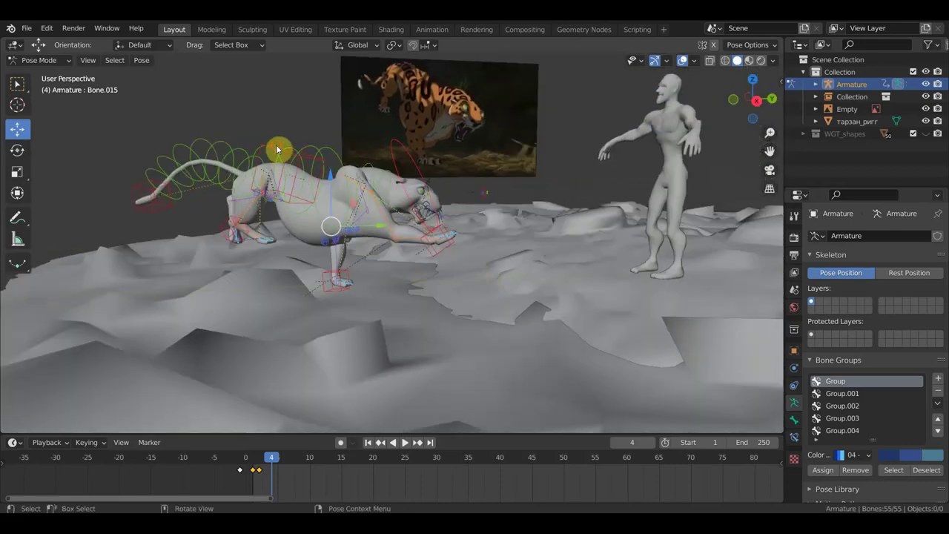
left_click(304, 191)
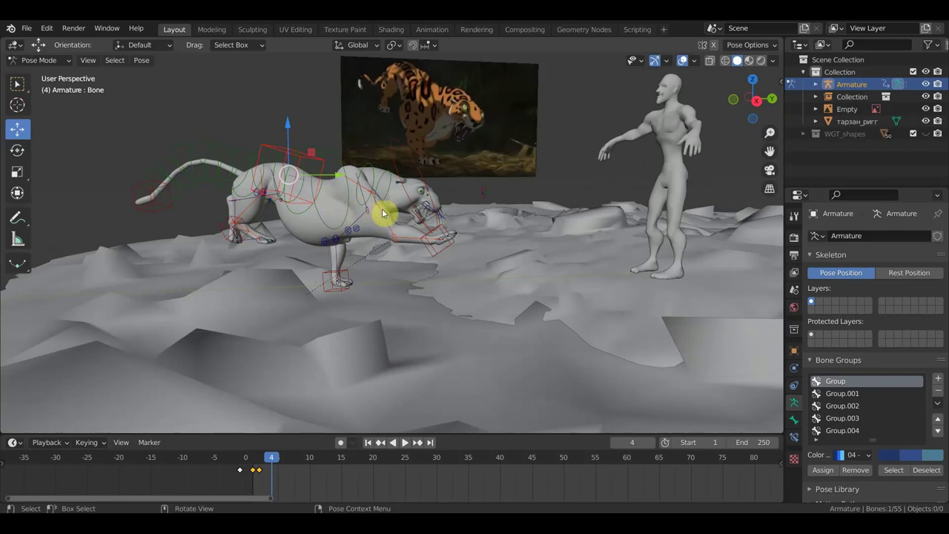
Step: Shift the body bone forward and tilt it for frame 4
key("g")
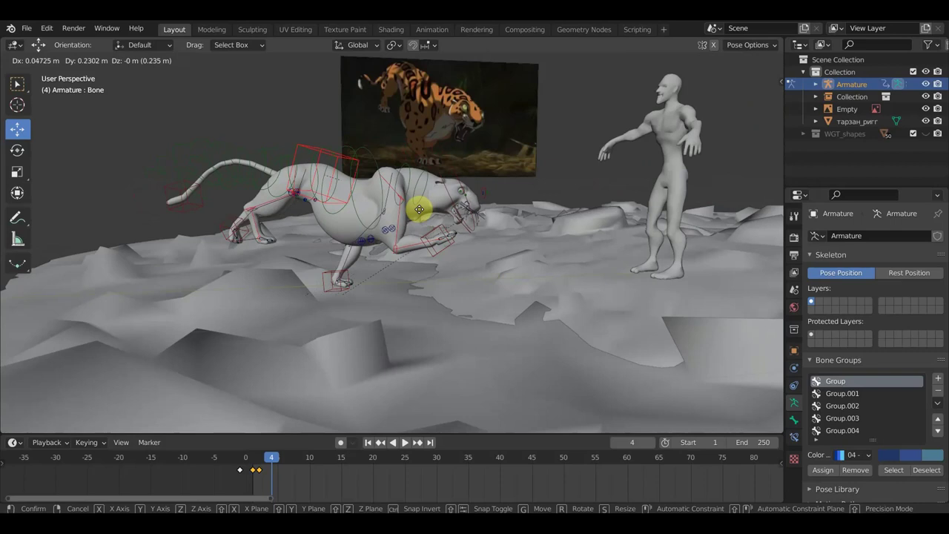
left_click(421, 214)
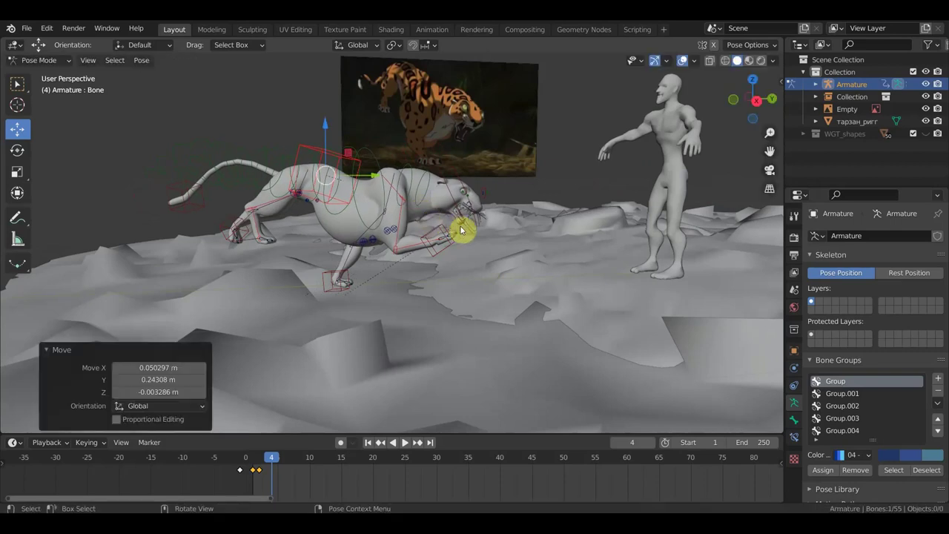
key("r")
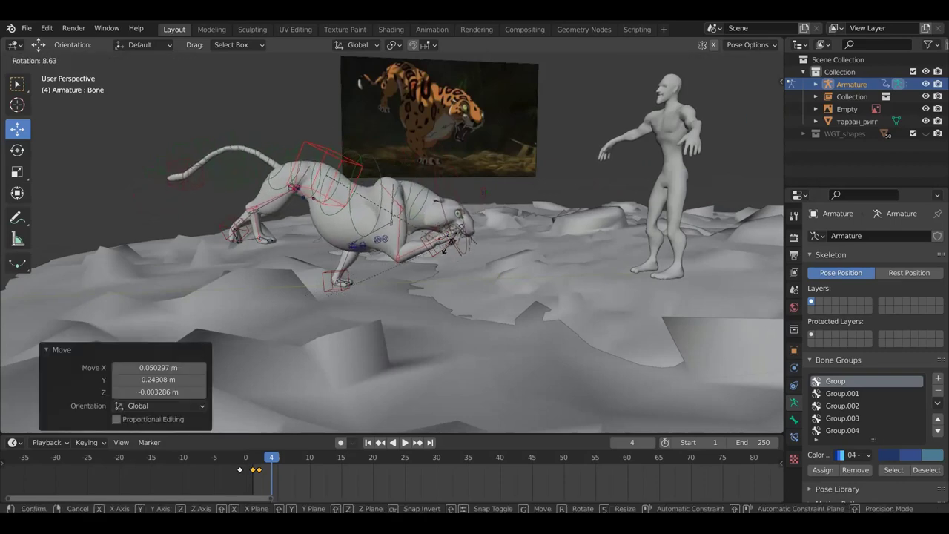
left_click(447, 250)
Step: Reposition front leg Bone.049, hind leg Bone.029 and hind paw Bone.052, lifting the rear leg
left_click(438, 254)
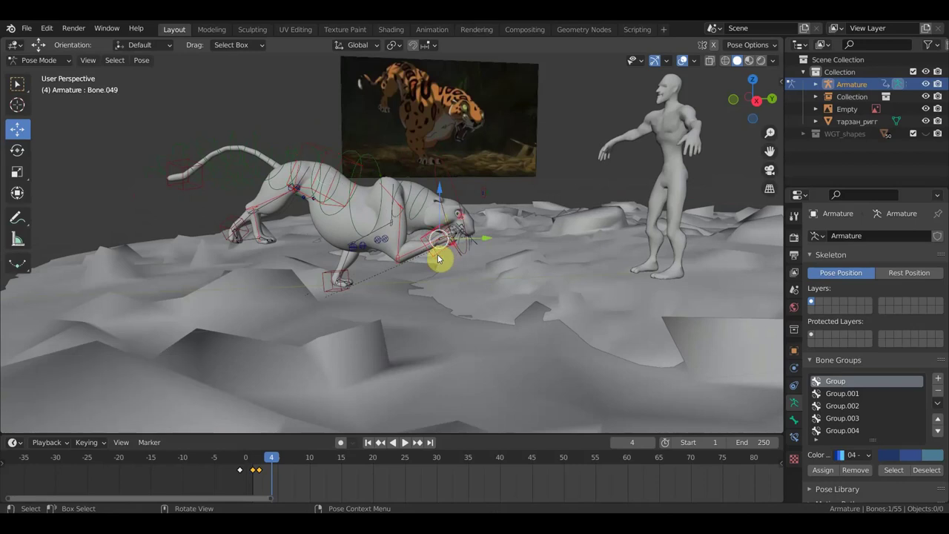
key("g")
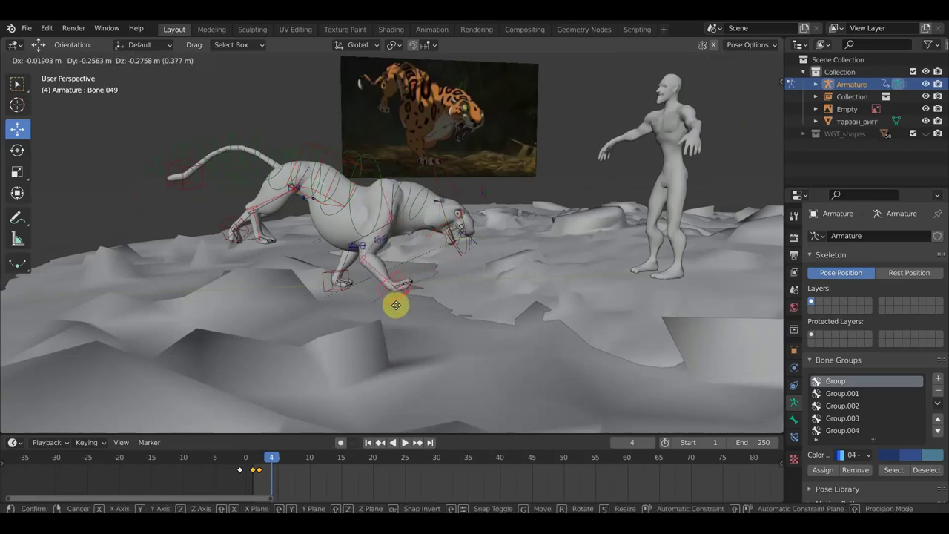
left_click(382, 306)
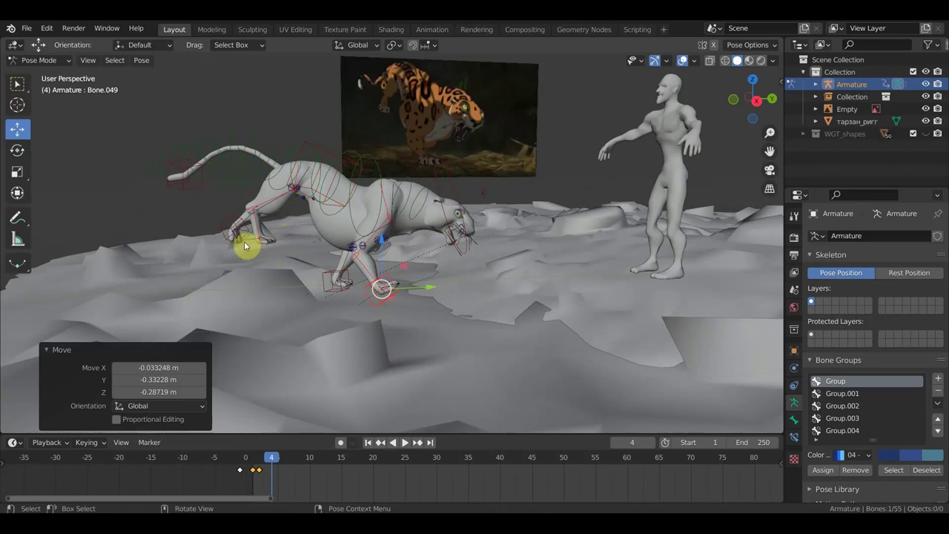
left_click(228, 222)
key("g")
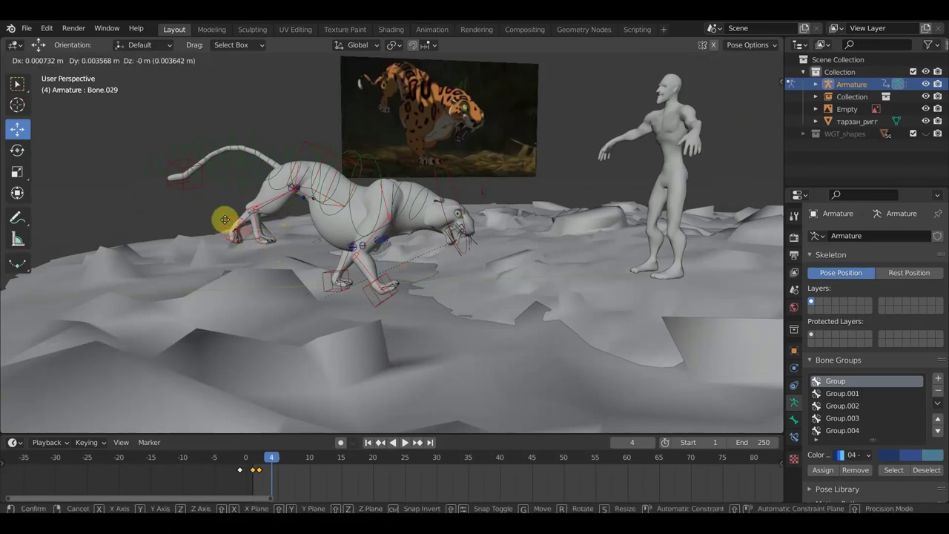
left_click(239, 194)
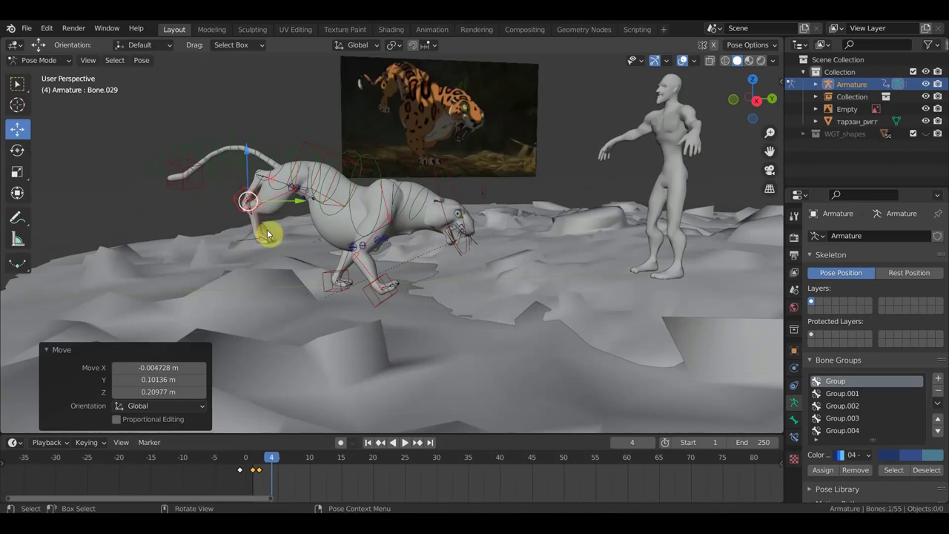
left_click(244, 241)
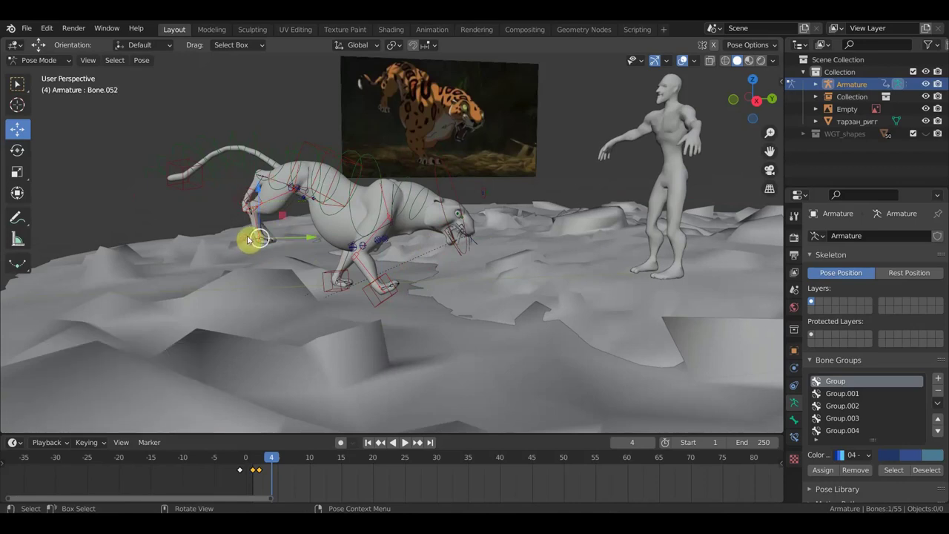
key("g")
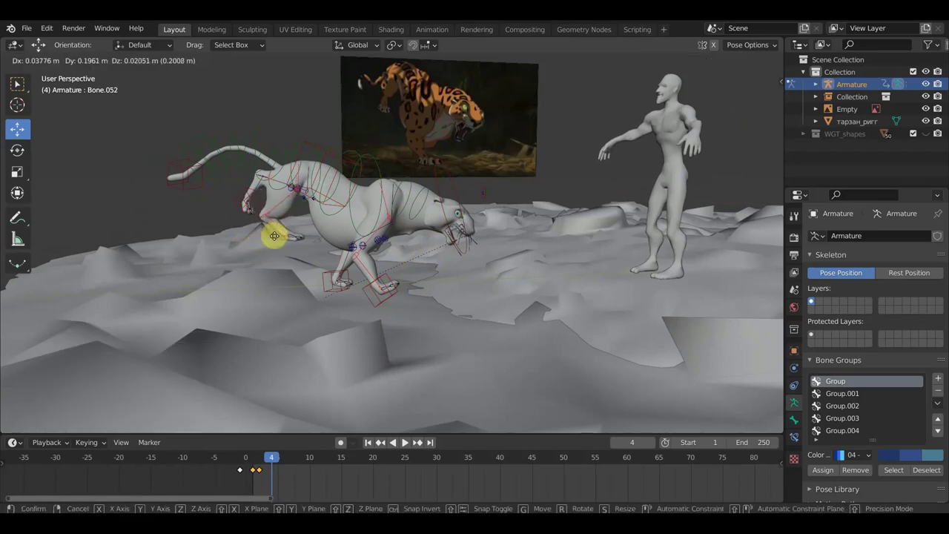
left_click(274, 236)
mouse_move(244, 190)
middle_mouse_down()
mouse_move(250, 242)
mouse_move(273, 186)
middle_mouse_up()
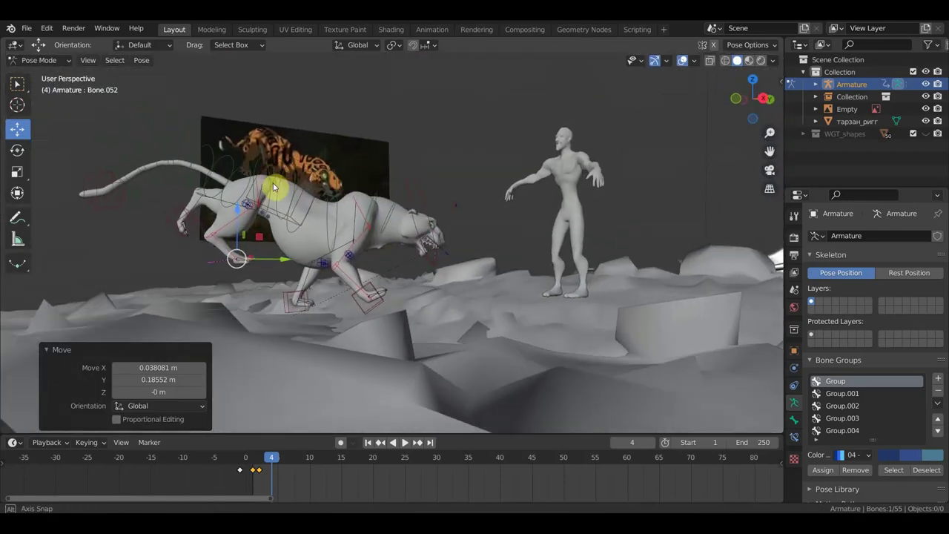
Step: Move the tail-tip bone Bone.010 twice into a new position
left_click(106, 175)
key("g")
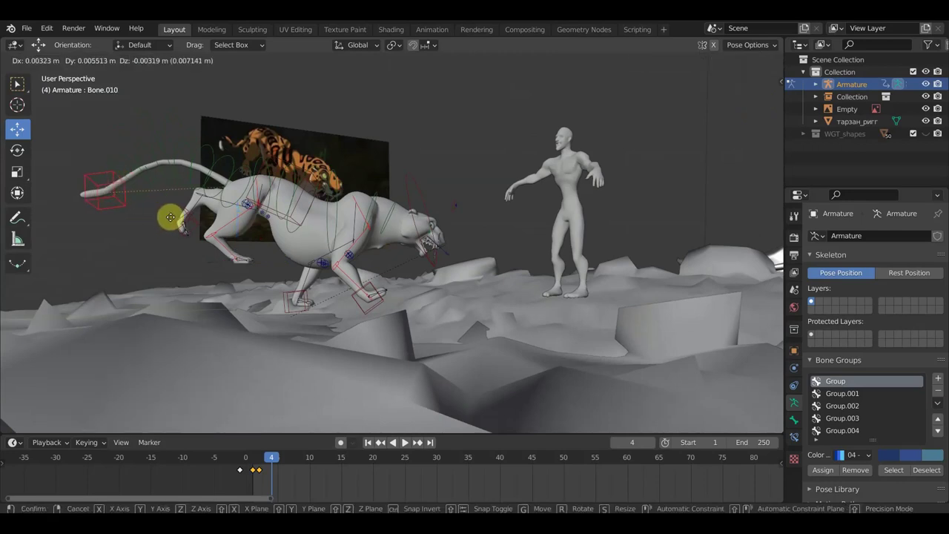
left_click(191, 245)
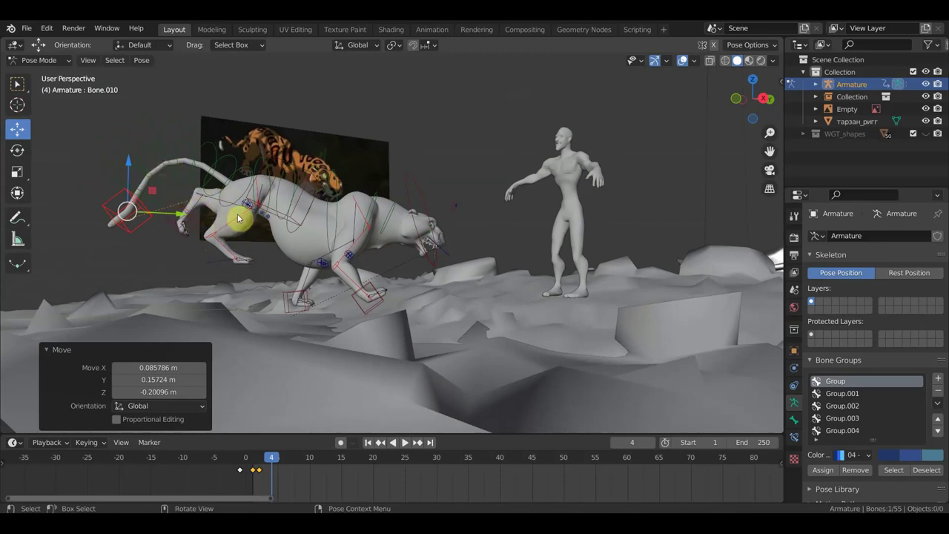
key("g")
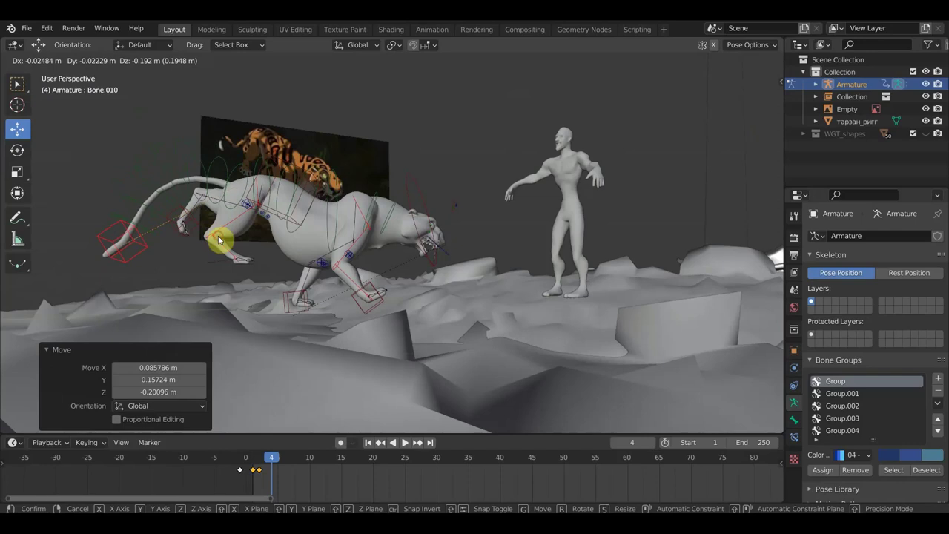
left_click(218, 239)
Step: Rotate tail bone Bone.008 by 62.8° to swing the tail downward
left_click(159, 211)
key("r")
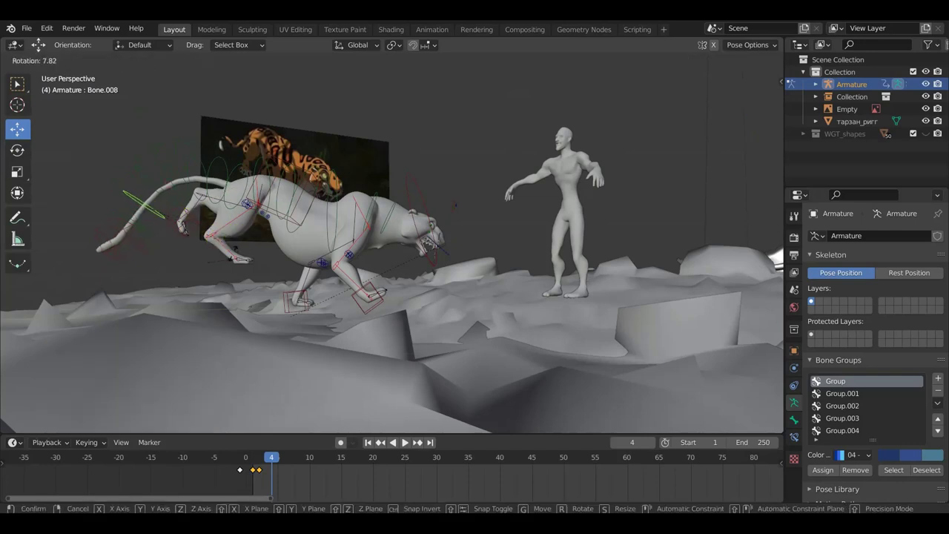
left_click(159, 274)
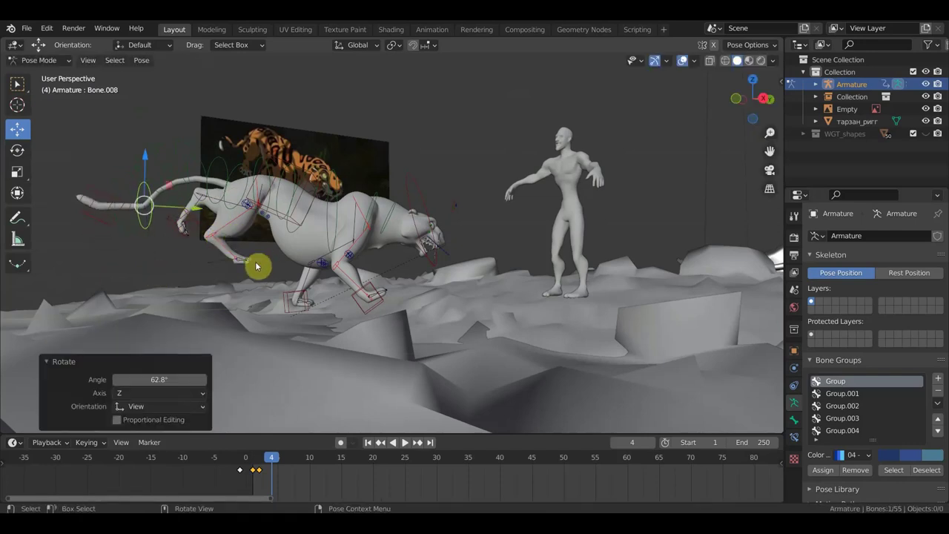
middle_click_drag(255, 267, 189, 274)
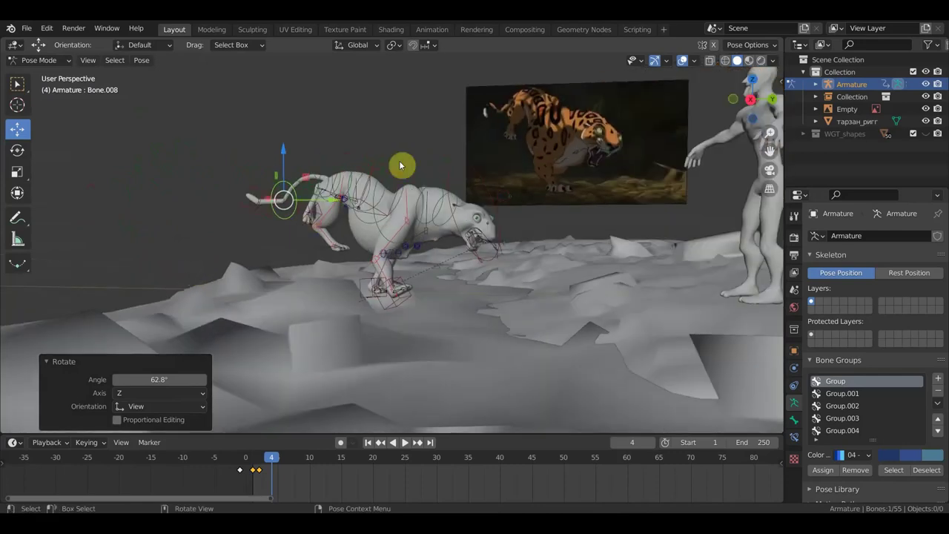
mouse_move(521, 207)
middle_mouse_down()
mouse_move(422, 207)
mouse_move(430, 209)
middle_mouse_up()
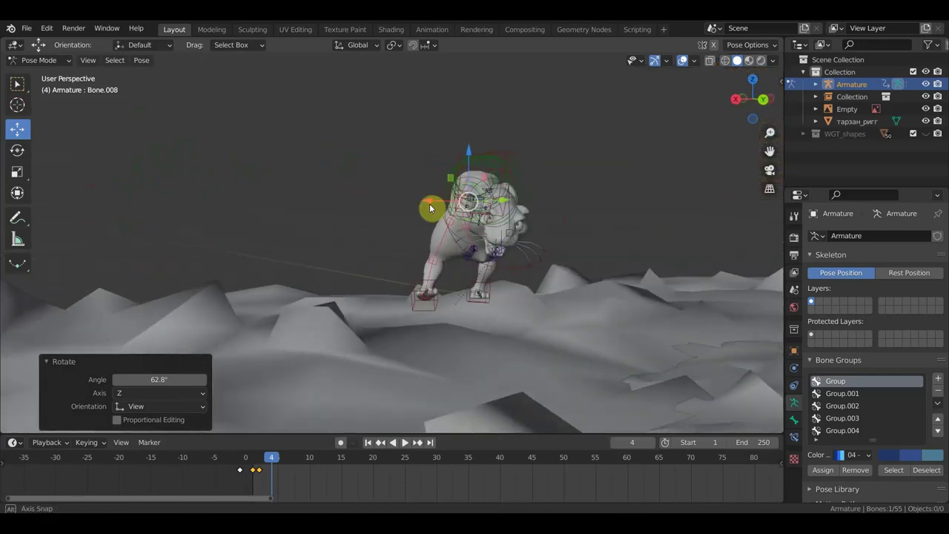
Step: Slide the root bone 0.13212 m along X and rotate the body slightly
left_click(513, 171)
left_click(515, 164)
left_click(523, 162)
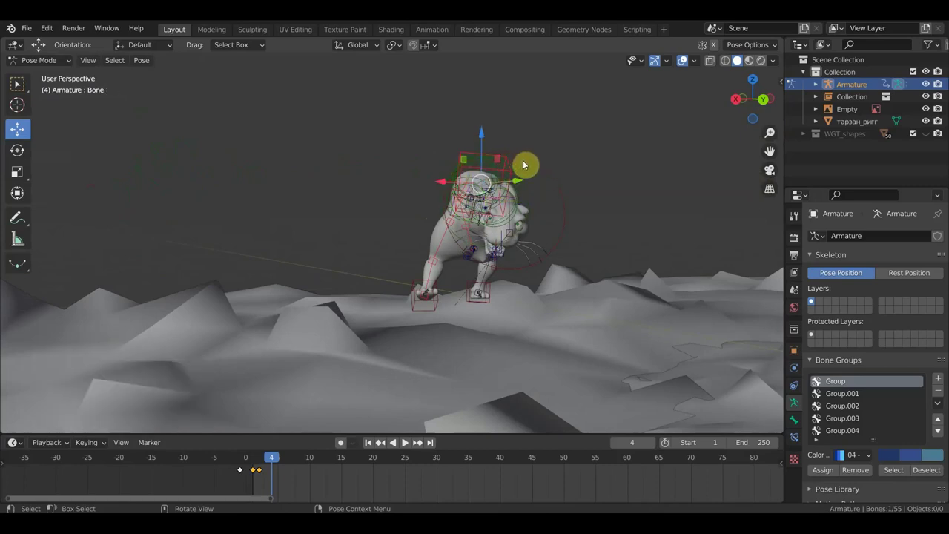
left_click_drag(449, 173, 436, 181)
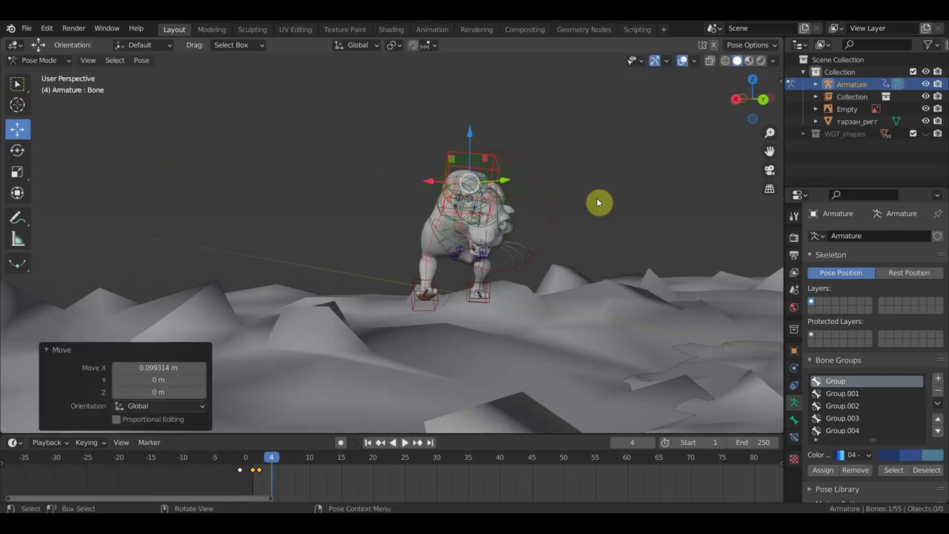
key("r")
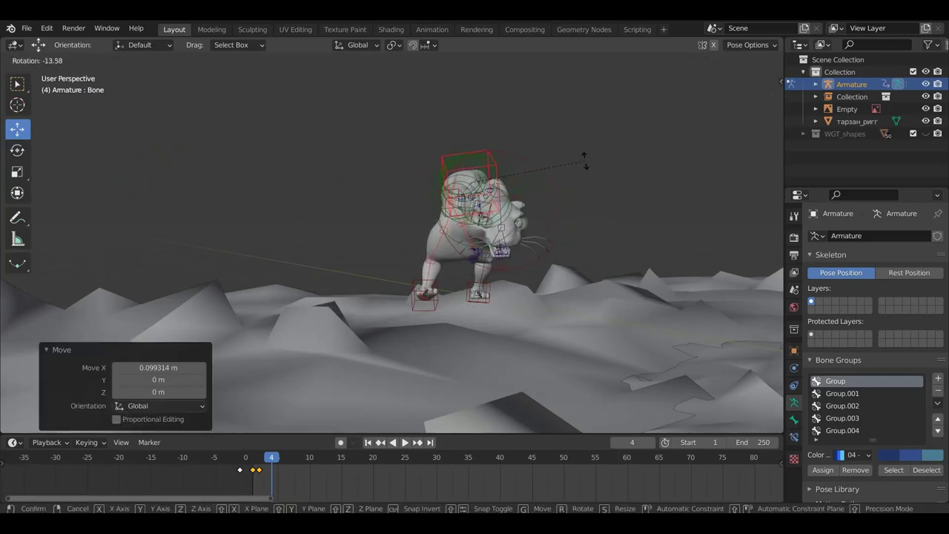
left_click(584, 160)
left_click_drag(435, 186, 407, 187)
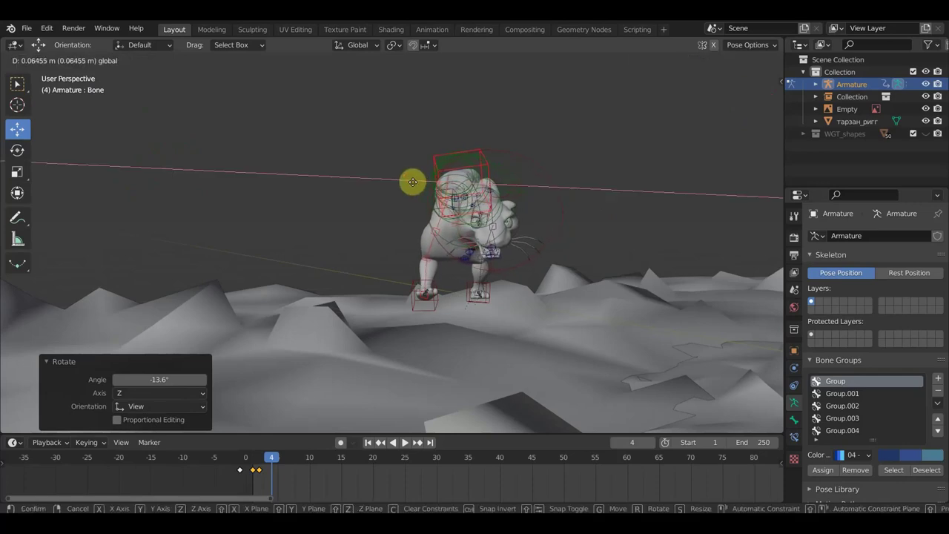
left_click(409, 187)
Step: Rotate the jaw bone to open the leopard's mouth wider, matching the reference
middle_click_drag(631, 200, 698, 209)
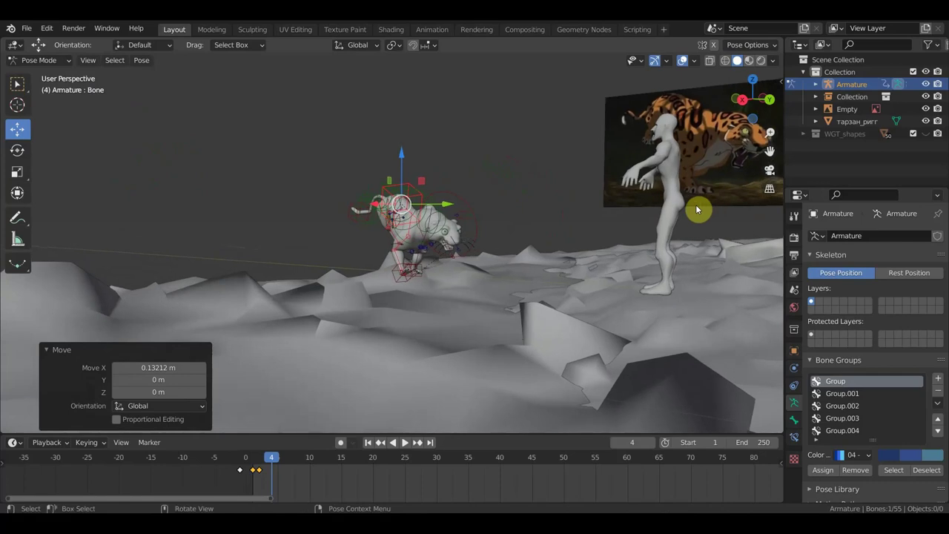
scroll(514, 221, "up", 5)
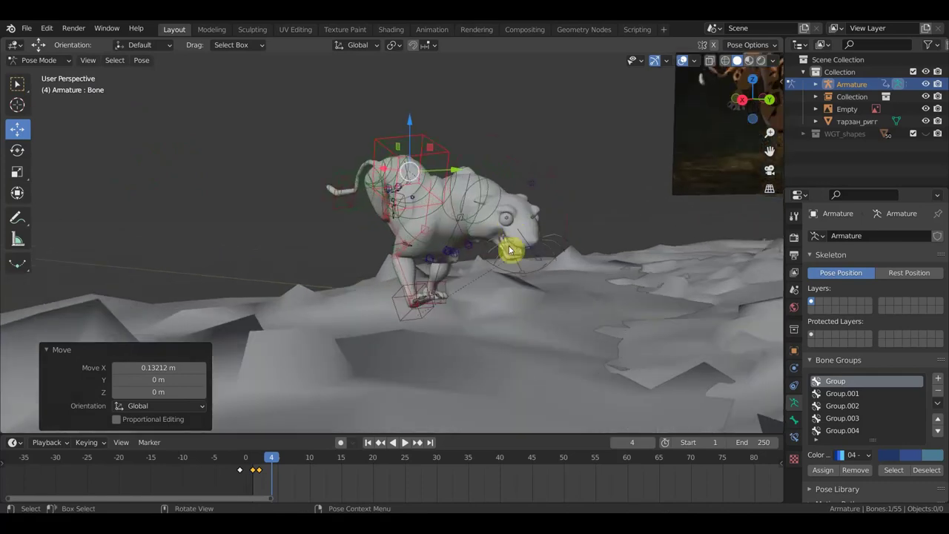
scroll(503, 261, "up", 3)
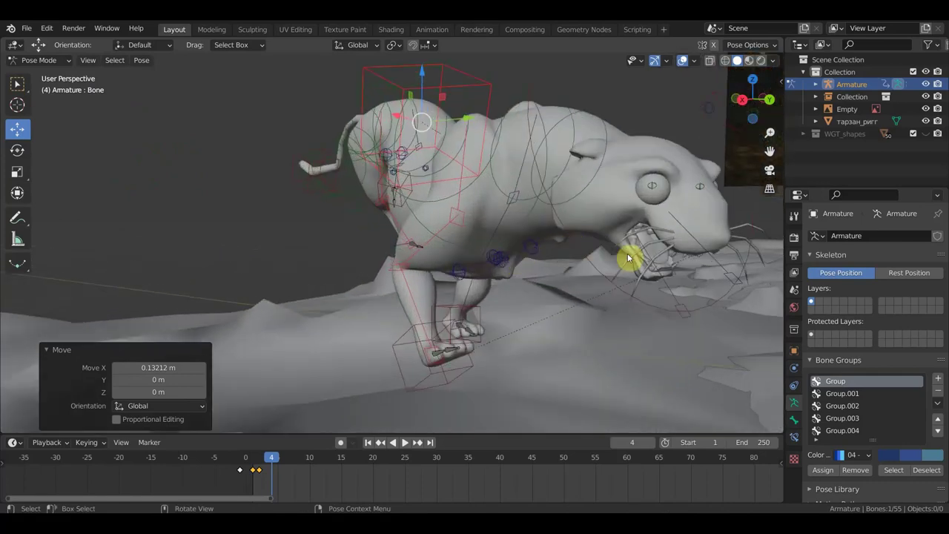
left_click(664, 283)
scroll(641, 322, "down", 3)
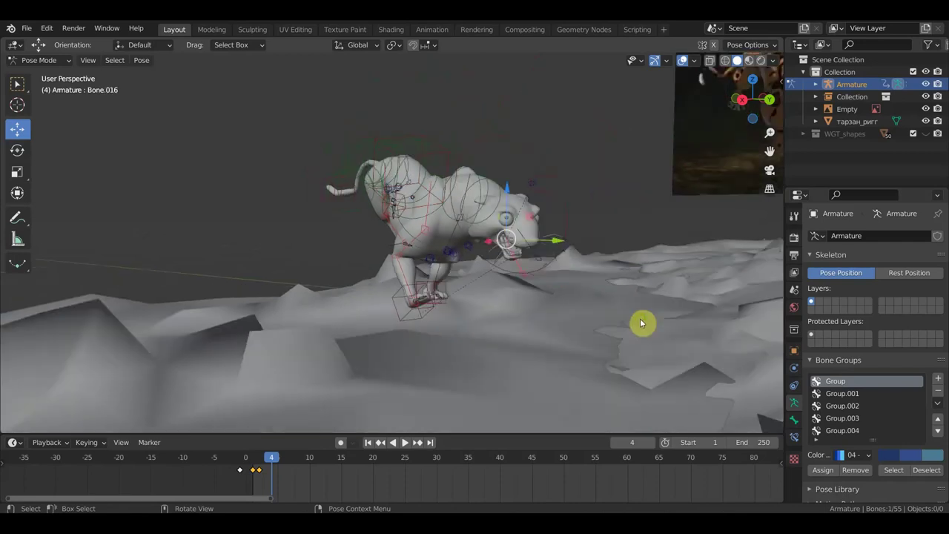
scroll(641, 322, "down", 3)
key("r")
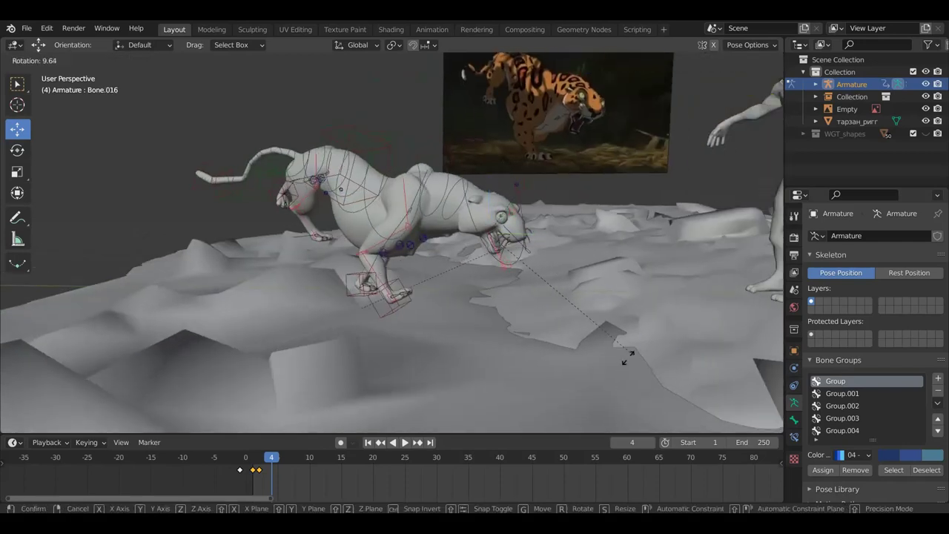
left_click(620, 360)
middle_click_drag(620, 360, 519, 346)
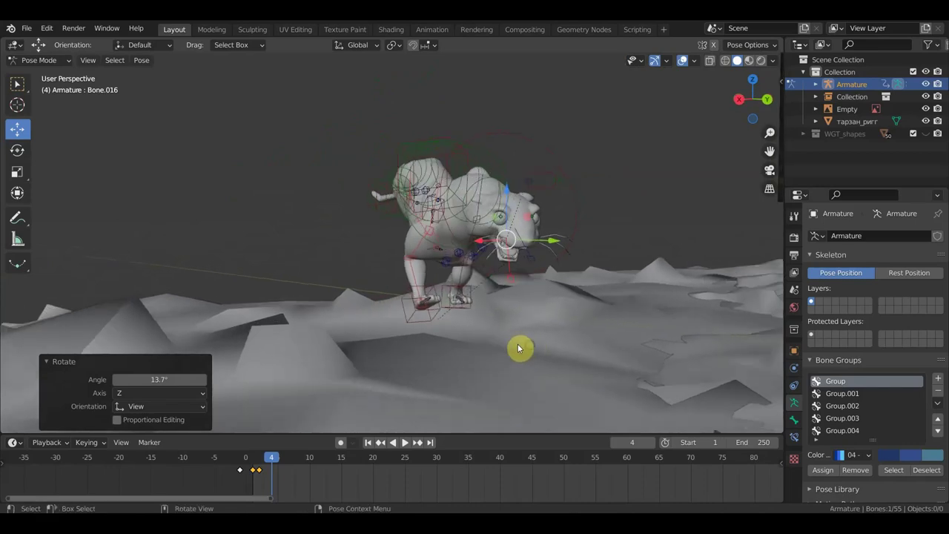
Step: Select a foot control bone and swing to a side view of the leopard
left_click(430, 328)
scroll(450, 333, "up", 5)
middle_click_drag(451, 333, 581, 334)
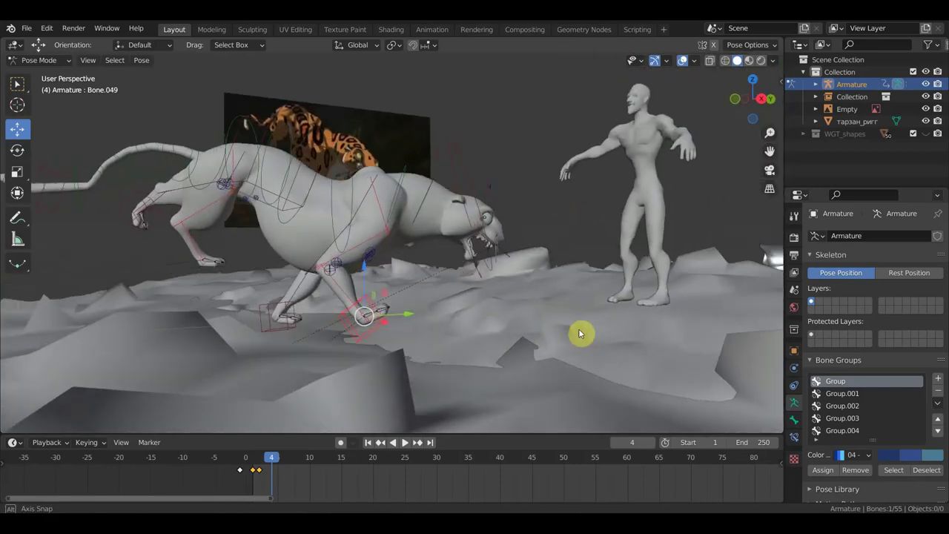
Step: Rotate the foot control bone and lower it vertically along Z
key("r")
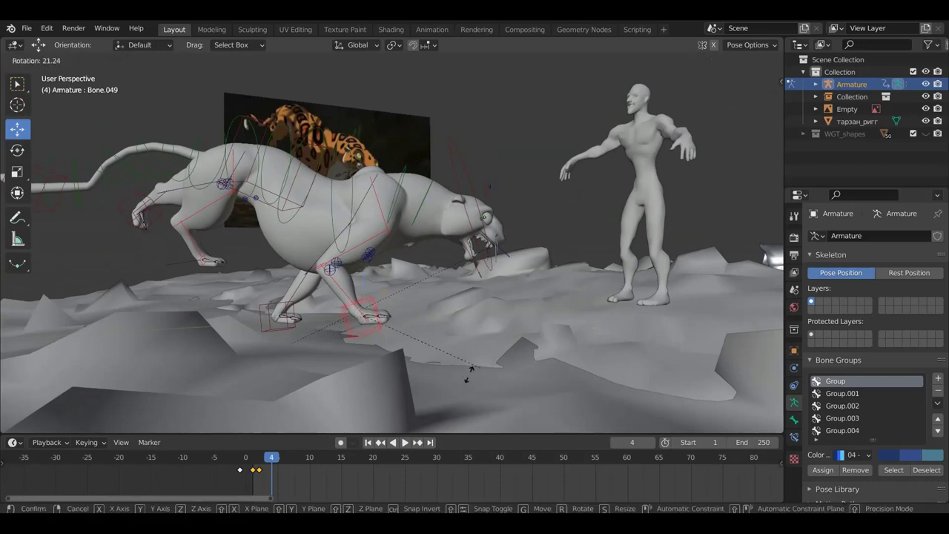
left_click(463, 381)
key("g")
key("z")
left_click(370, 305)
mouse_move(423, 328)
middle_mouse_down()
mouse_move(370, 310)
mouse_move(378, 300)
middle_mouse_up()
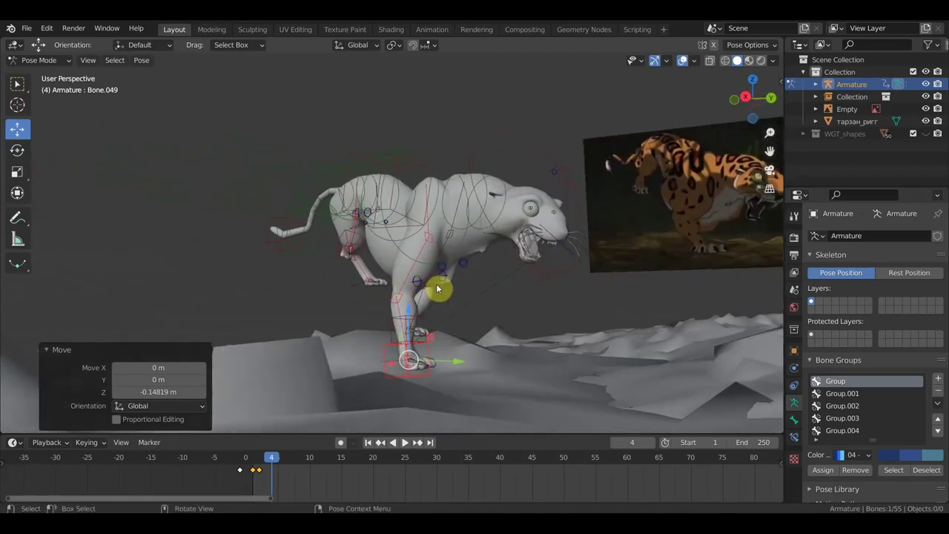
mouse_move(464, 252)
middle_mouse_down()
mouse_move(551, 260)
mouse_move(538, 259)
middle_mouse_up()
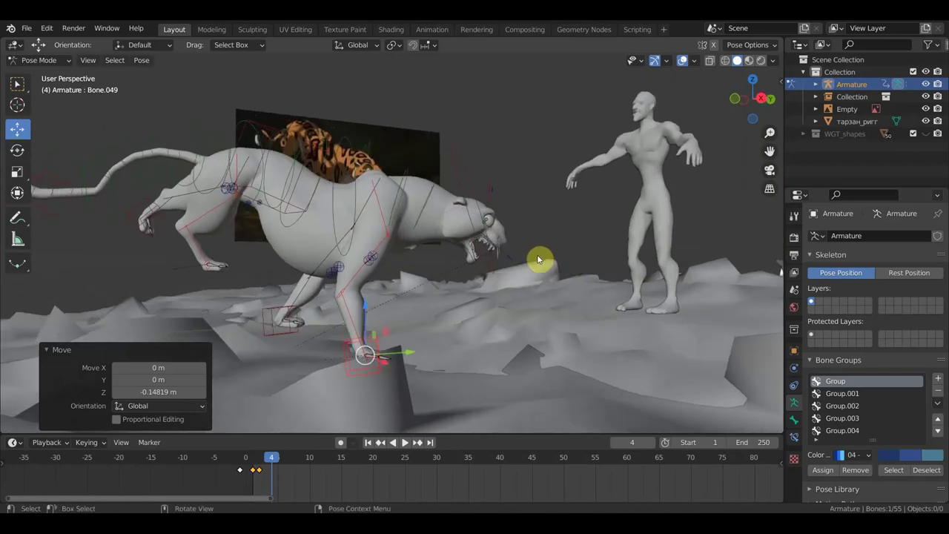
Step: Drop the spine root bone to bend the back down, and push the foot lower
left_click(323, 121)
left_click_drag(281, 115, 289, 139)
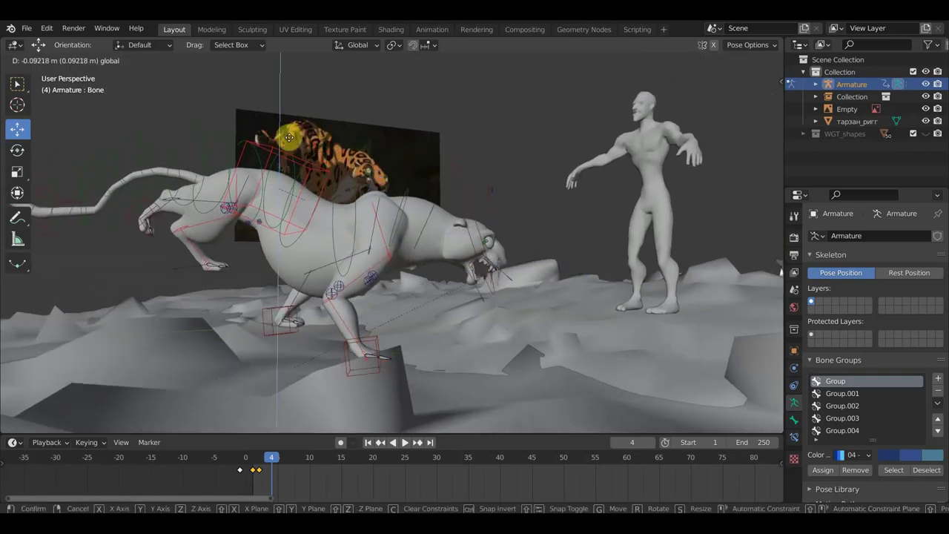
mouse_move(289, 139)
middle_mouse_down()
mouse_move(423, 290)
mouse_move(396, 294)
mouse_move(388, 344)
middle_mouse_up()
left_click(394, 335)
left_click_drag(390, 298, 391, 332)
mouse_move(428, 333)
middle_mouse_down()
mouse_move(384, 339)
mouse_move(346, 328)
mouse_move(457, 333)
middle_mouse_up()
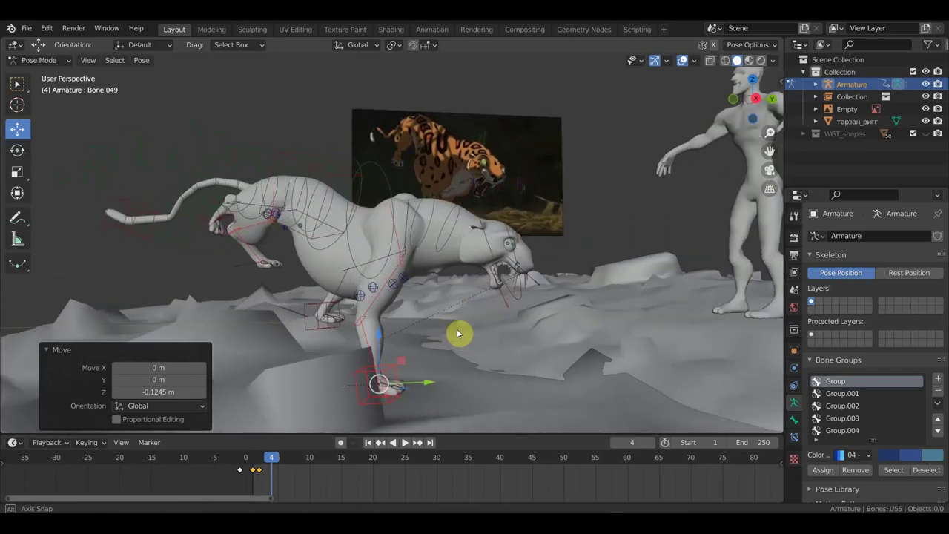
Step: Move and rotate the front foot bone into its new placement
left_click(327, 331)
mouse_move(363, 323)
middle_mouse_down()
mouse_move(335, 323)
mouse_move(376, 313)
middle_mouse_up()
key("g")
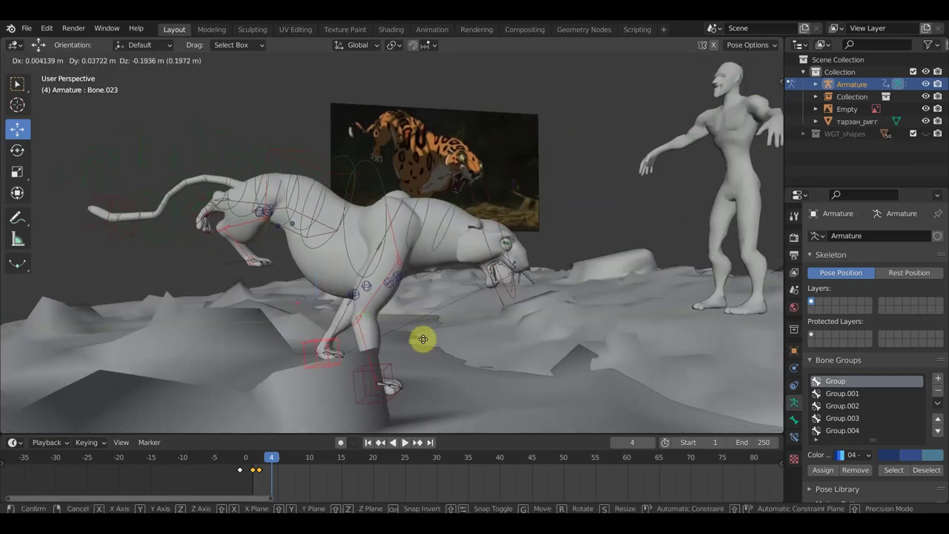
left_click(433, 330)
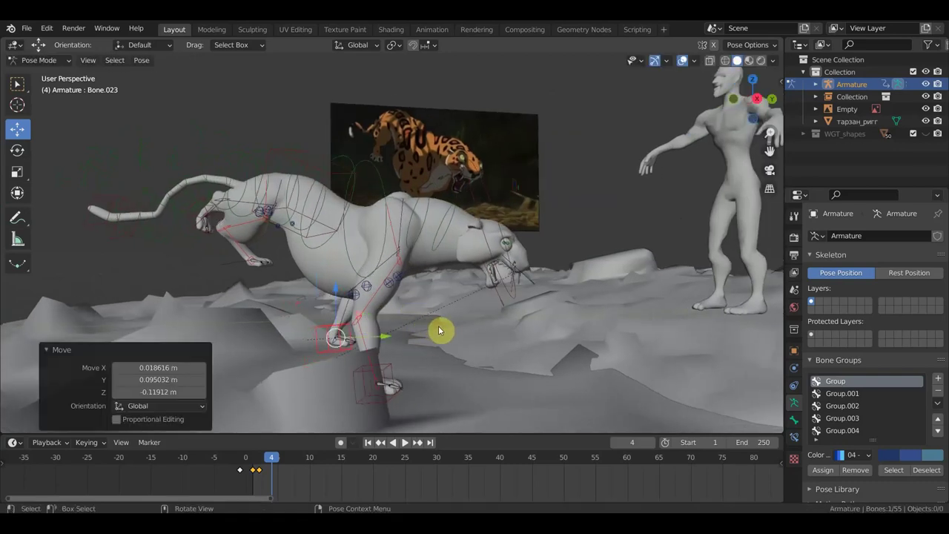
key("r")
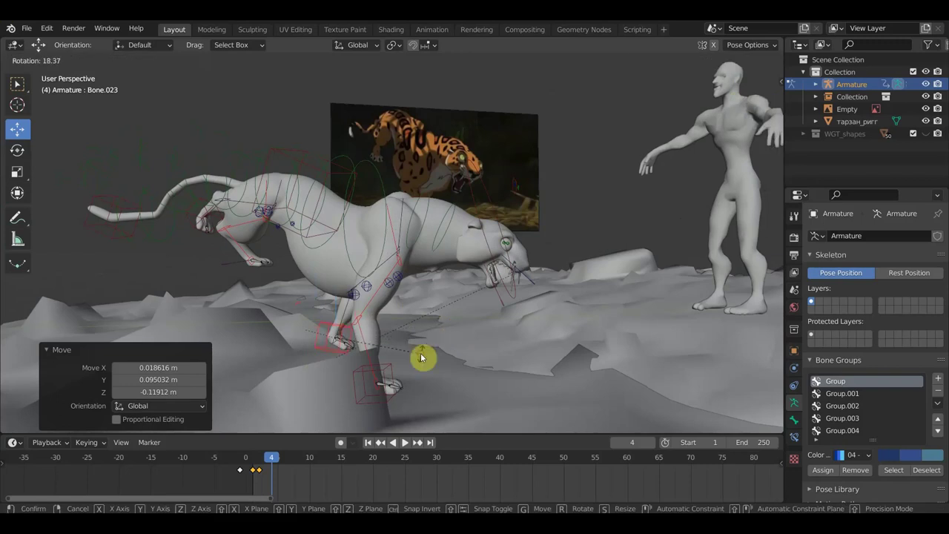
left_click(421, 358)
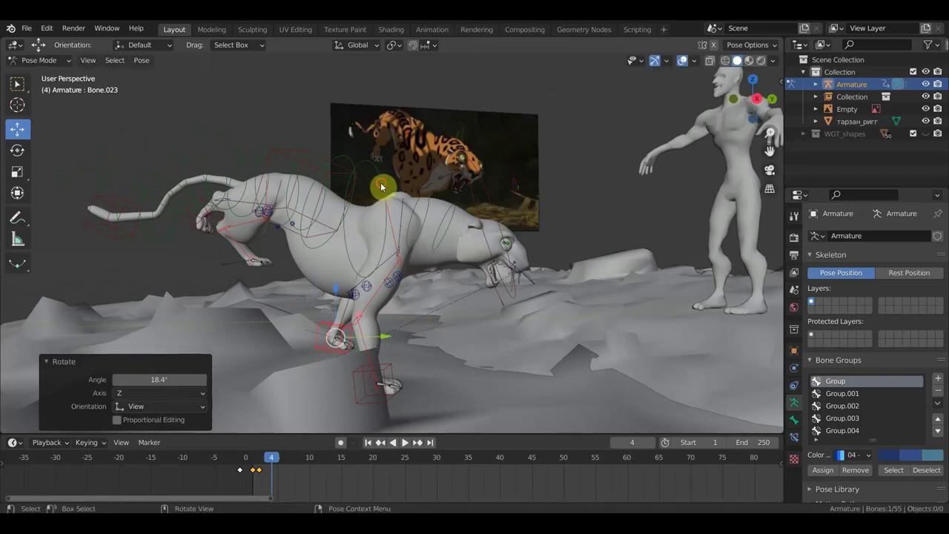
Step: Lower the whole rig 0.067874 m in Z, bringing the leopard closer to the terrain
left_click(381, 186)
left_click(342, 173)
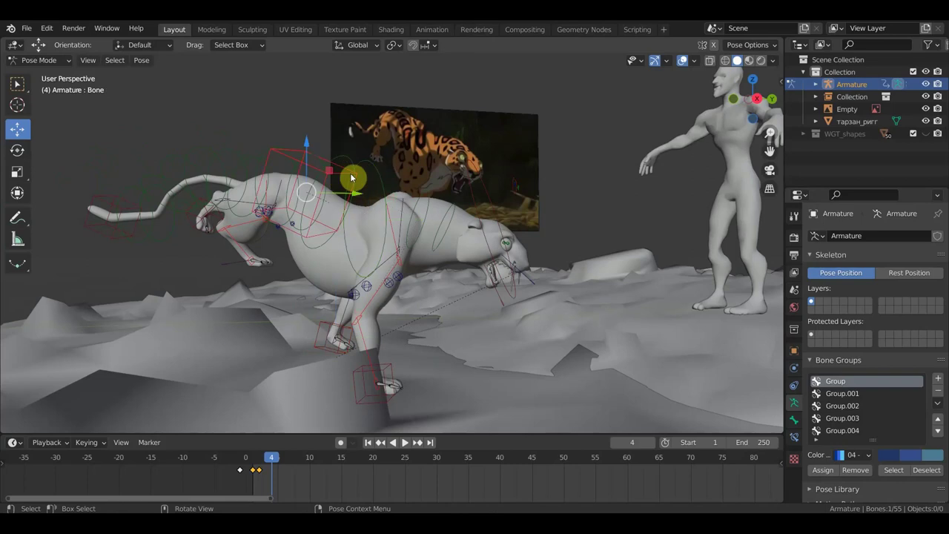
scroll(378, 200, "down", 3)
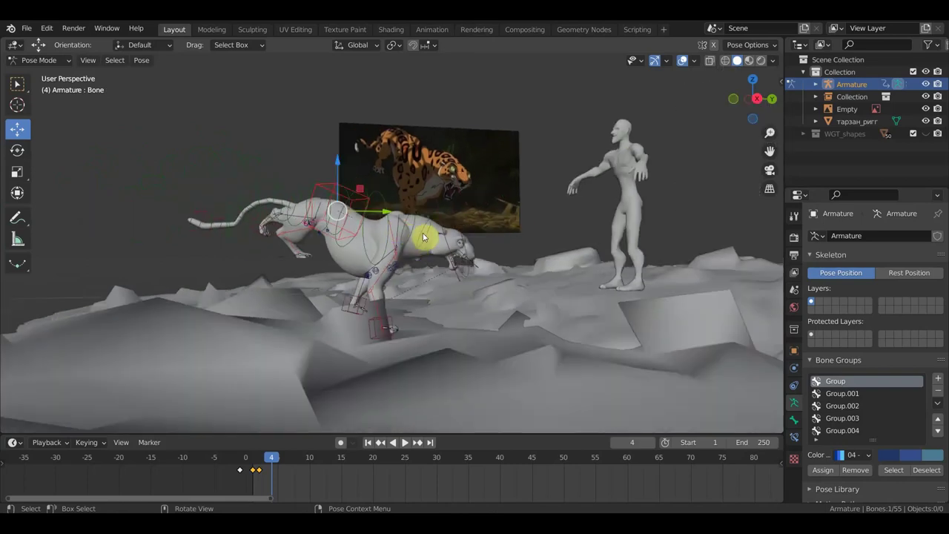
key("a")
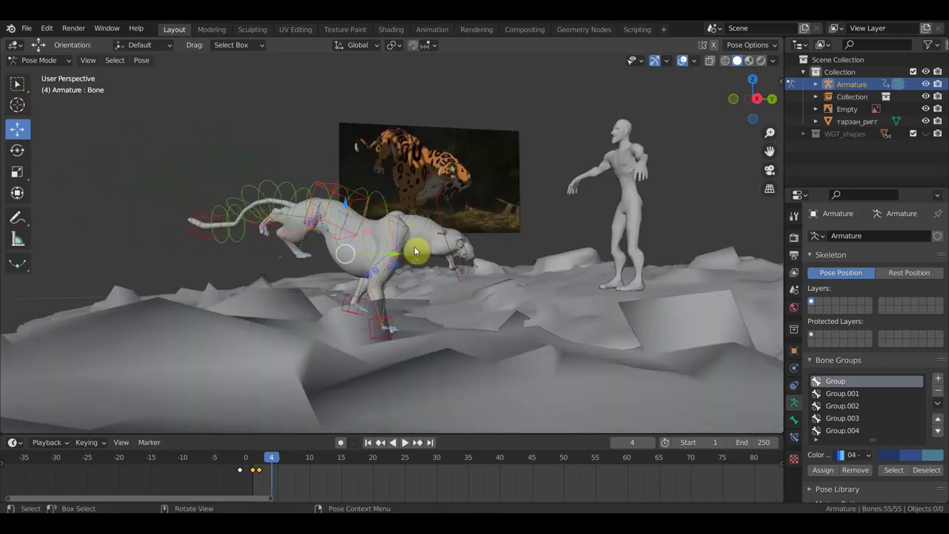
scroll(362, 254, "up", 1)
scroll(356, 241, "up", 1)
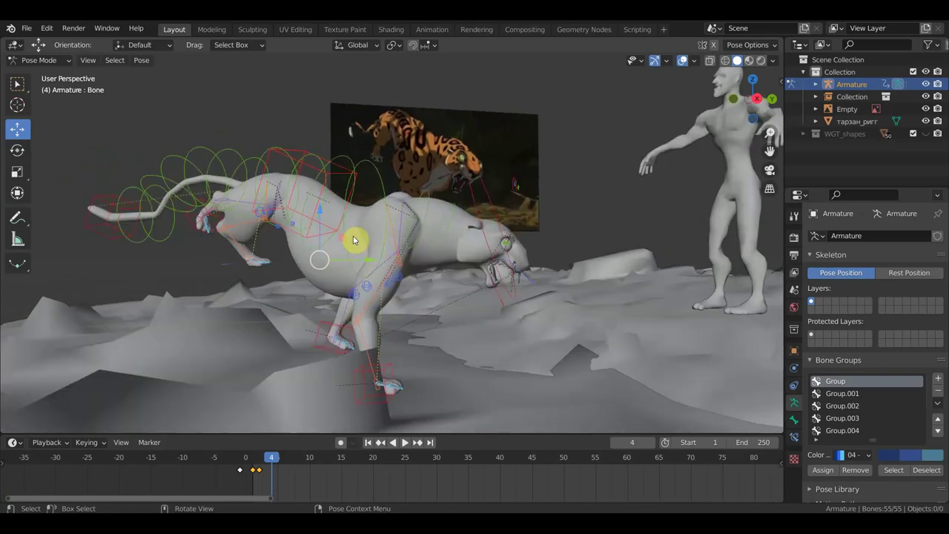
key("g")
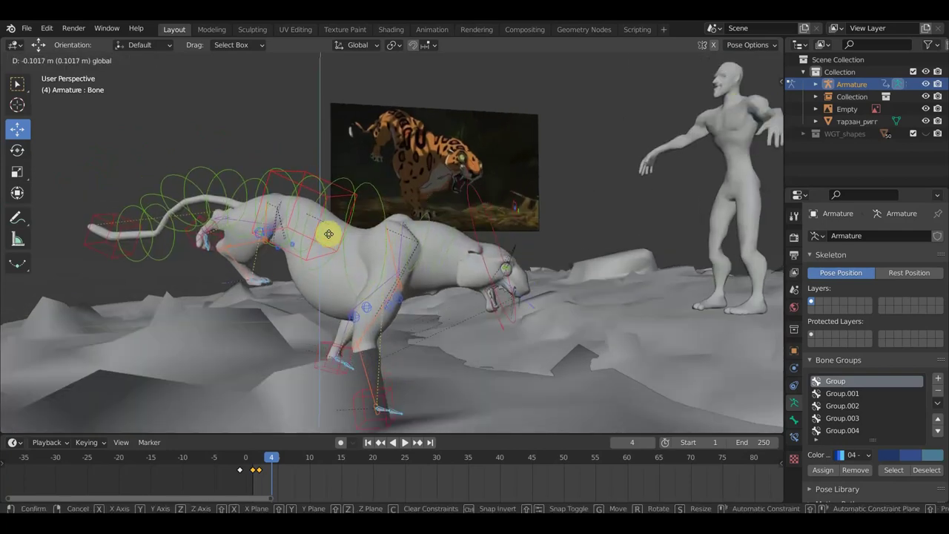
left_click(332, 227)
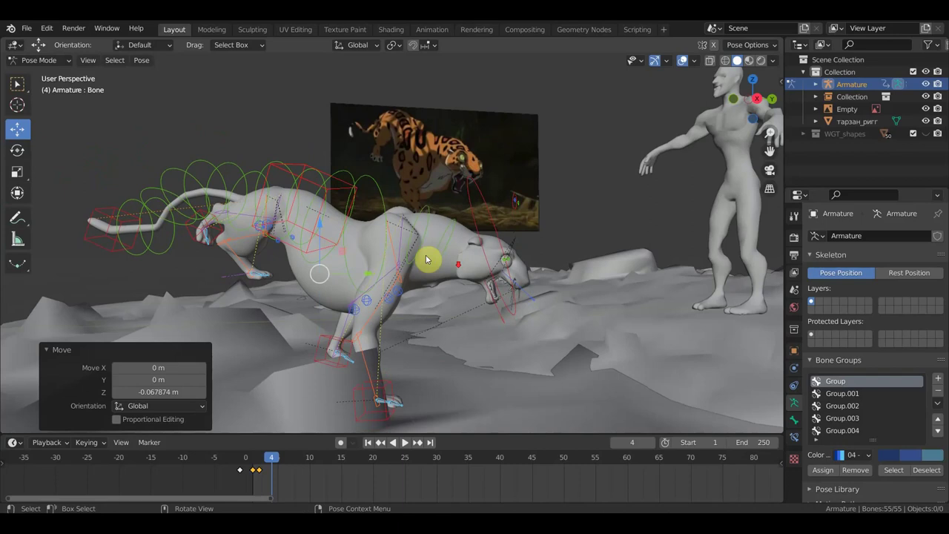
scroll(437, 270, "down", 2)
mouse_move(448, 282)
middle_mouse_down()
mouse_move(404, 289)
mouse_move(426, 287)
middle_mouse_up()
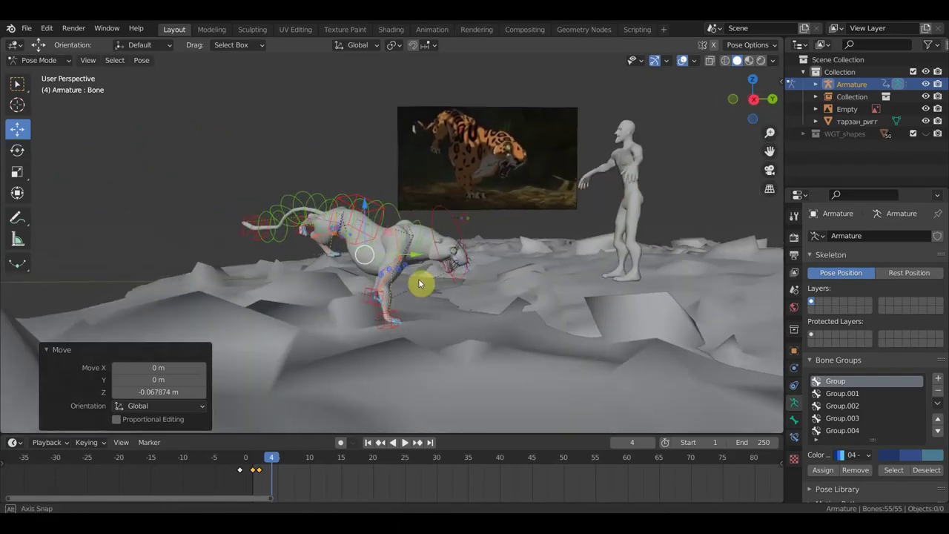
mouse_move(434, 254)
middle_mouse_down()
mouse_move(362, 258)
mouse_move(371, 271)
middle_mouse_up()
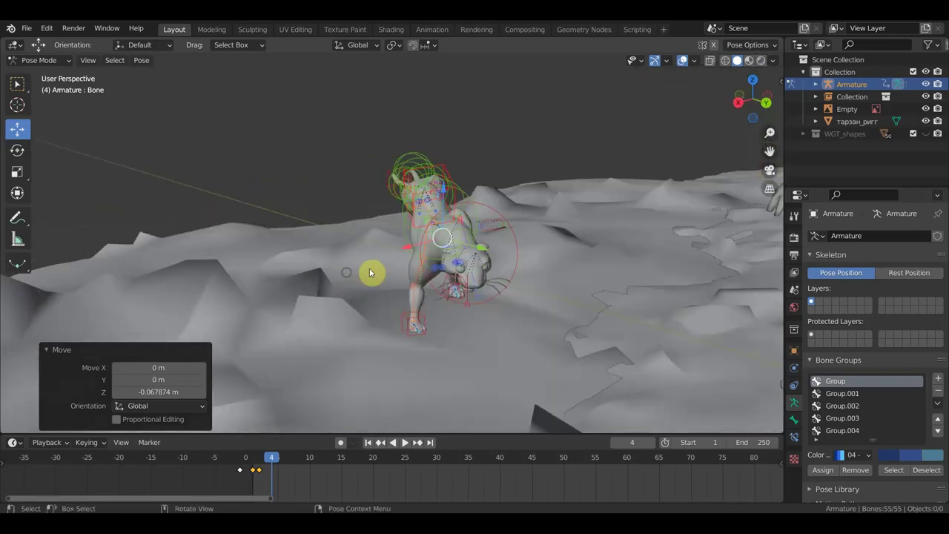
Step: Turn the leopard's head bone about 18.8°
left_click(495, 250)
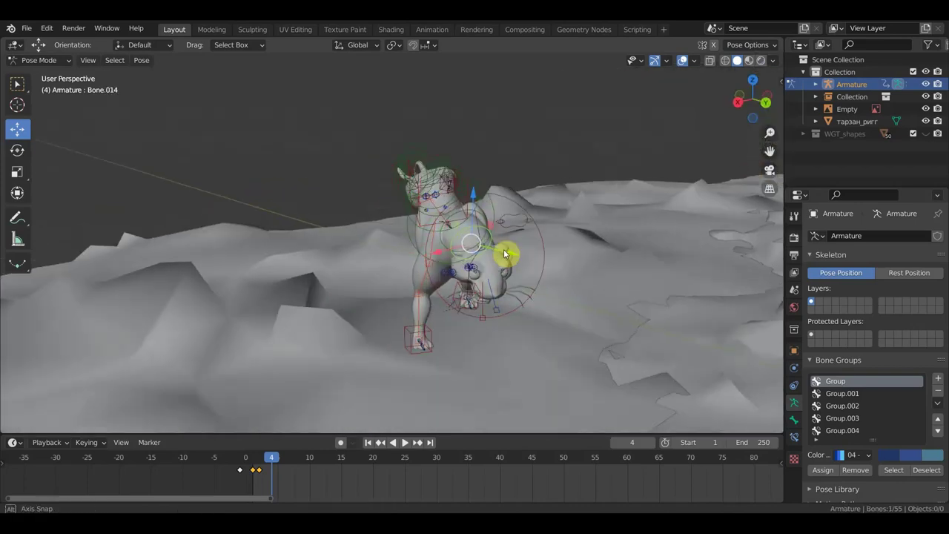
middle_click_drag(496, 250, 500, 233)
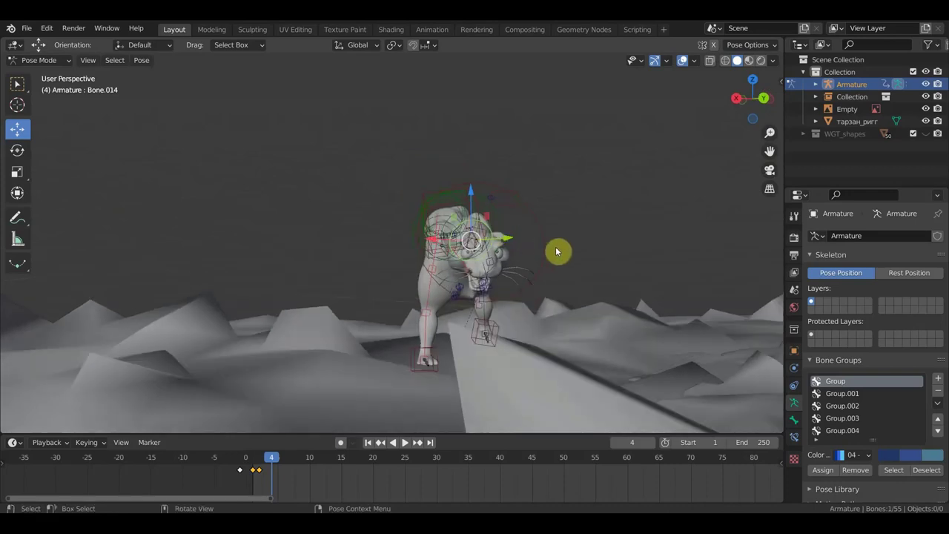
key("r")
left_click(552, 281)
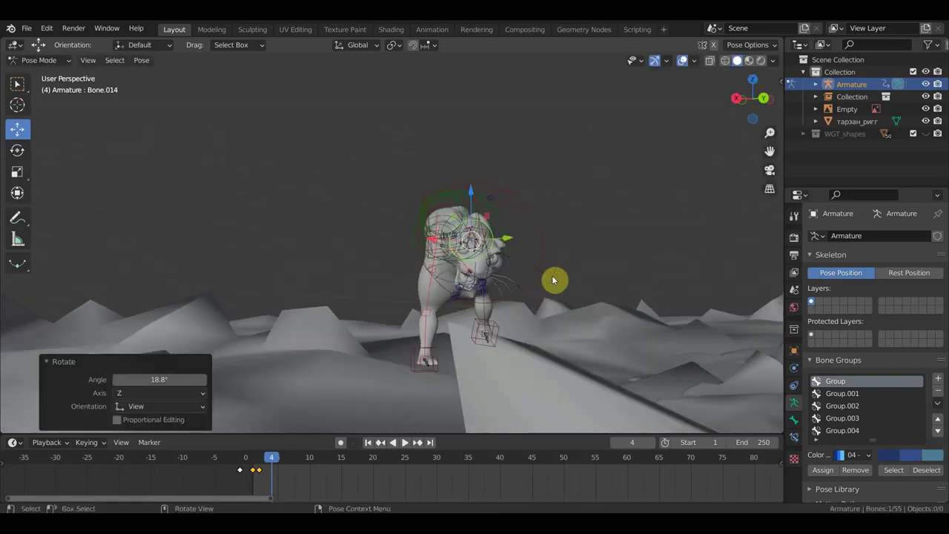
middle_click_drag(553, 280, 518, 231)
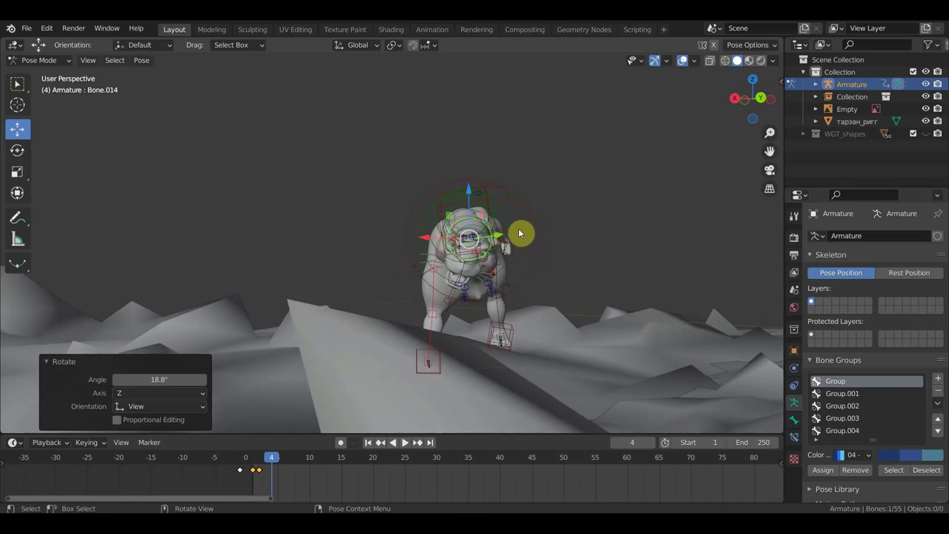
Step: Nudge the head bones, shifting root 0.10924 m in X and Bone.029 -0.14496 m in Y
left_click(521, 232)
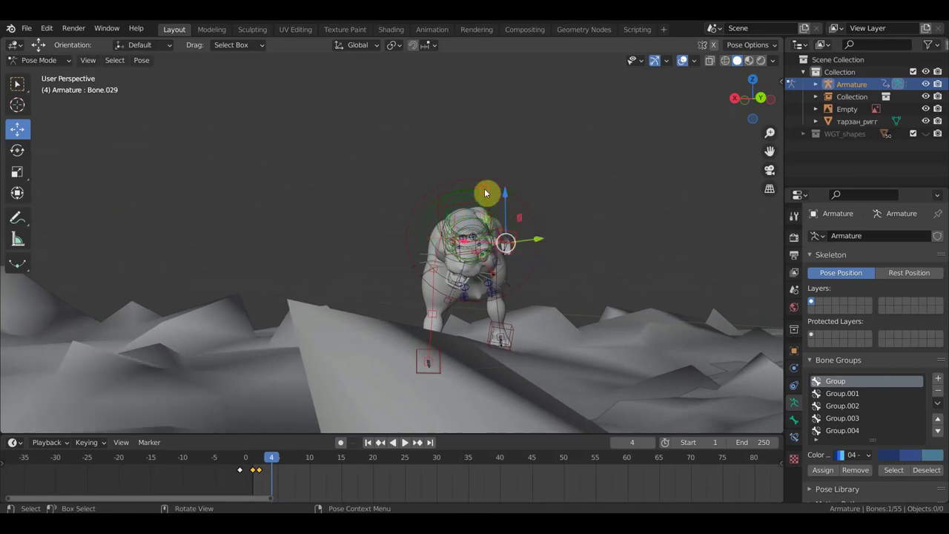
left_click(485, 193)
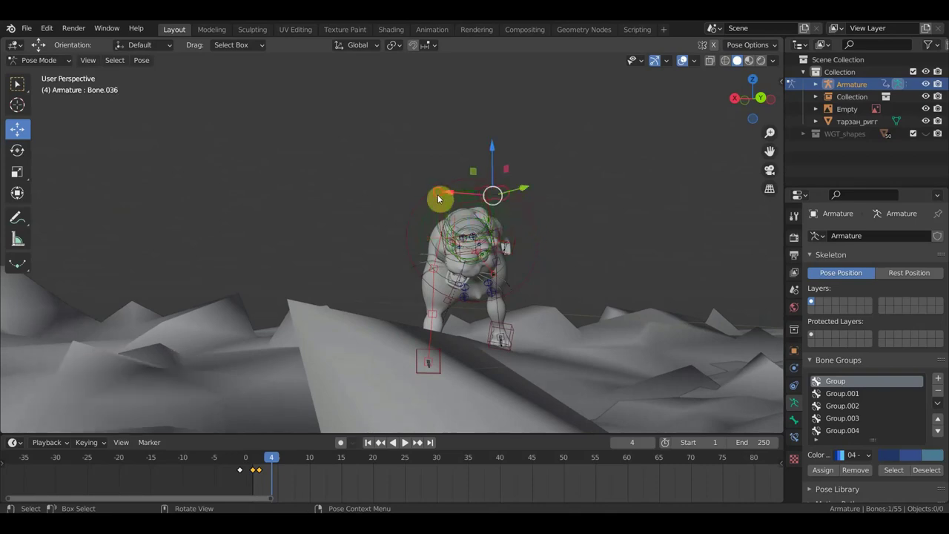
left_click(481, 218)
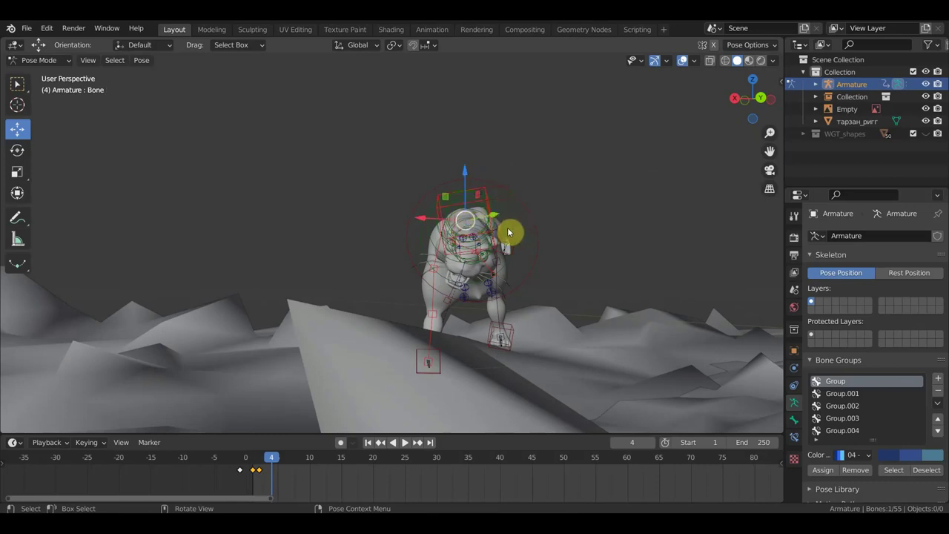
left_click_drag(420, 218, 405, 218)
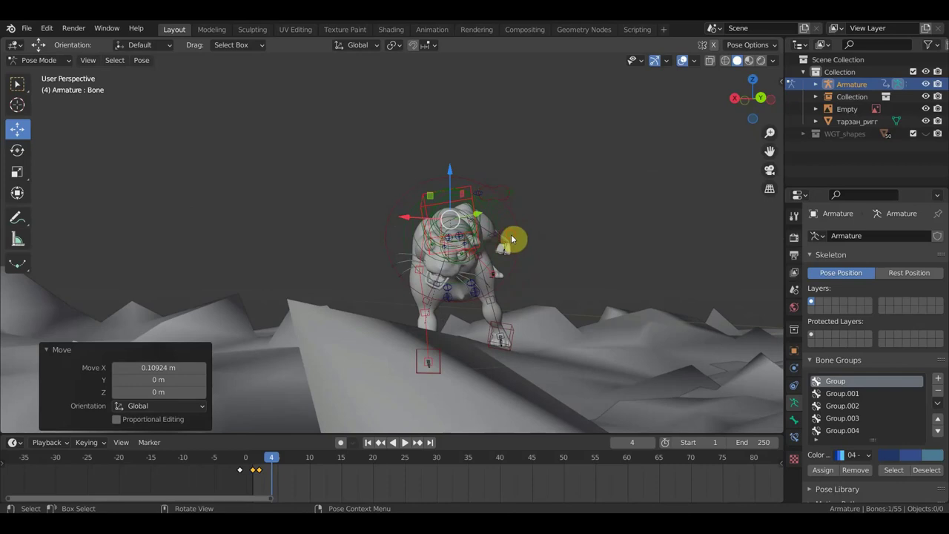
left_click(540, 243)
left_click_drag(538, 243, 529, 244)
middle_click_drag(533, 246, 595, 262)
mouse_move(399, 247)
middle_mouse_down()
mouse_move(364, 258)
mouse_move(376, 269)
mouse_move(263, 271)
mouse_move(252, 280)
mouse_move(257, 268)
mouse_move(438, 304)
middle_mouse_up()
left_click(261, 271)
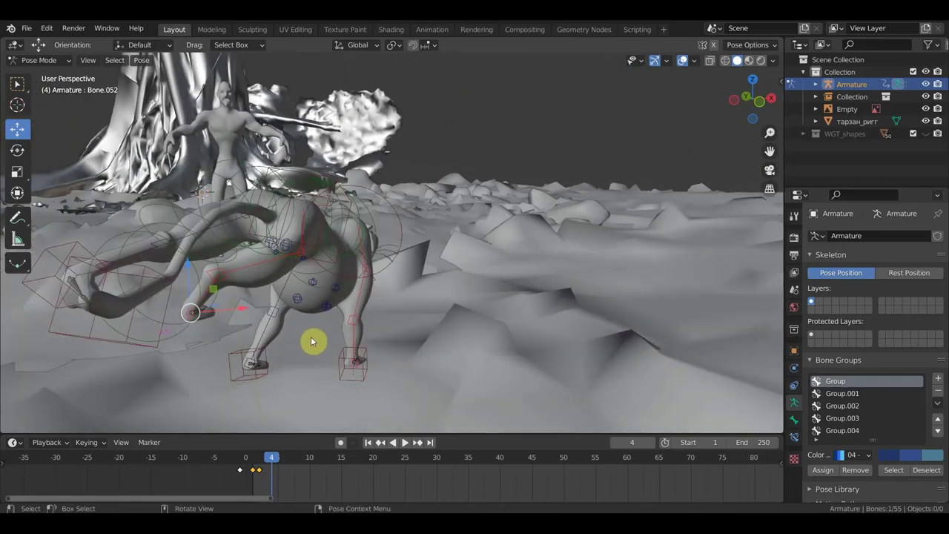
Step: Move the selected leg bone 0.635 m along X and reposition the tail control bone
key("g")
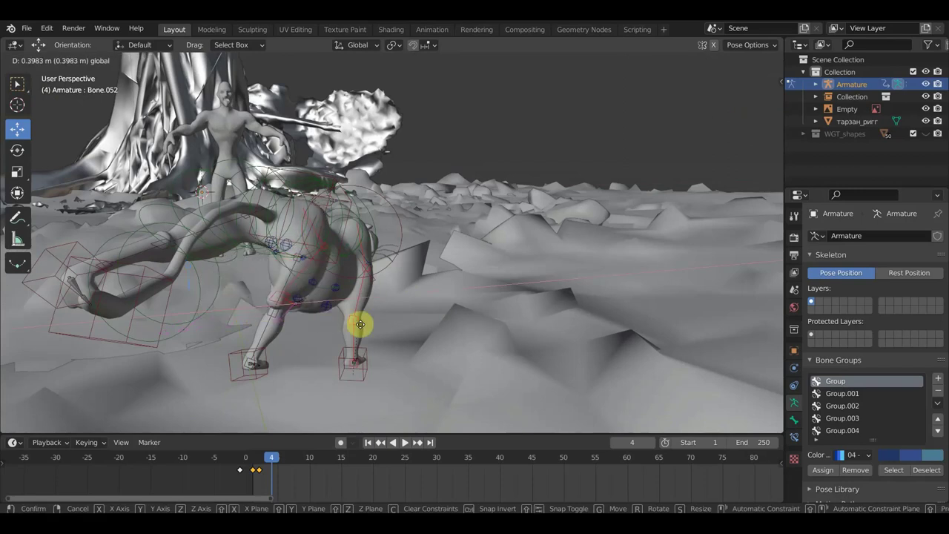
key("x")
left_click(408, 345)
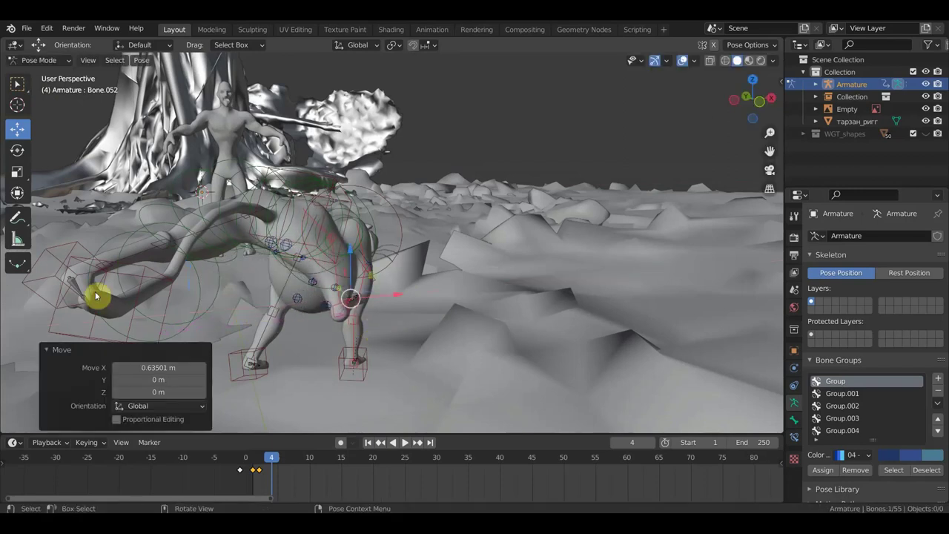
left_click(74, 249)
key("g")
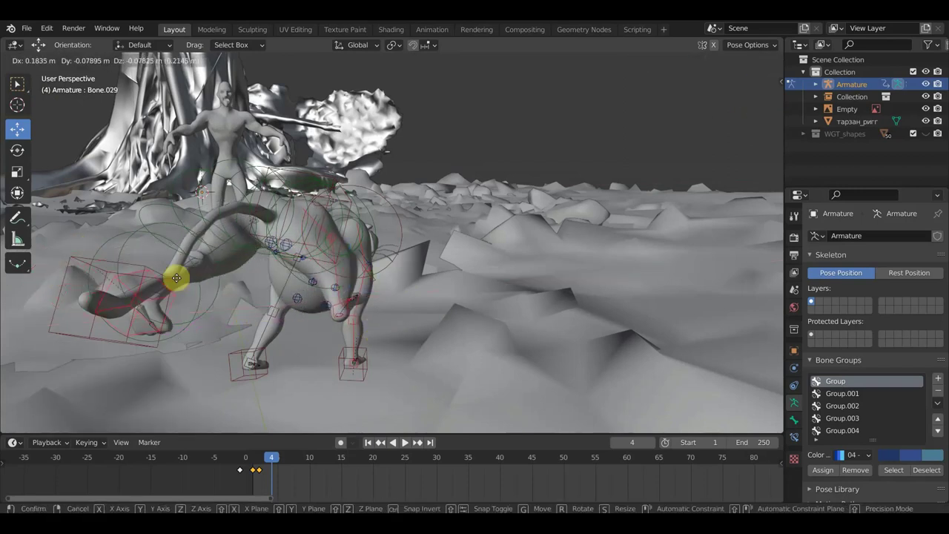
left_click(265, 269)
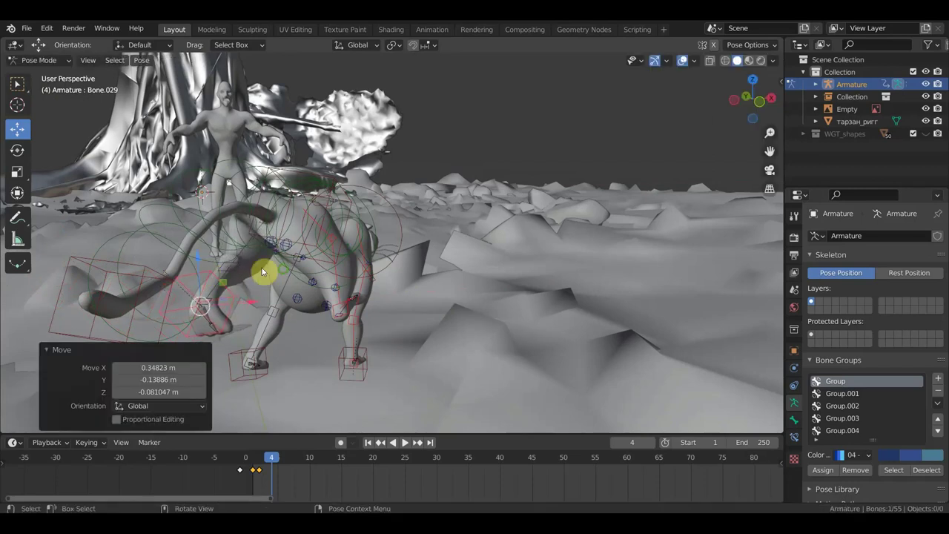
middle_click_drag(264, 269, 191, 273)
key("g")
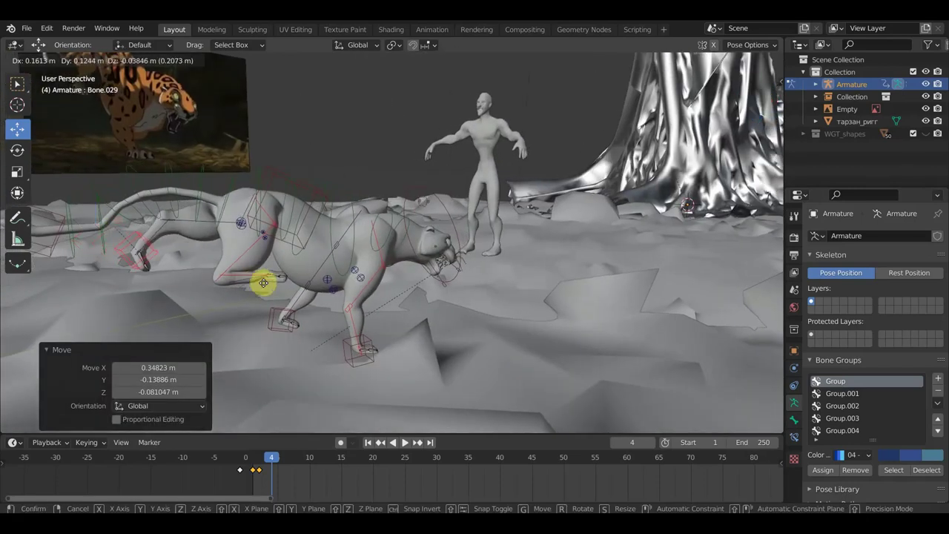
left_click(274, 292)
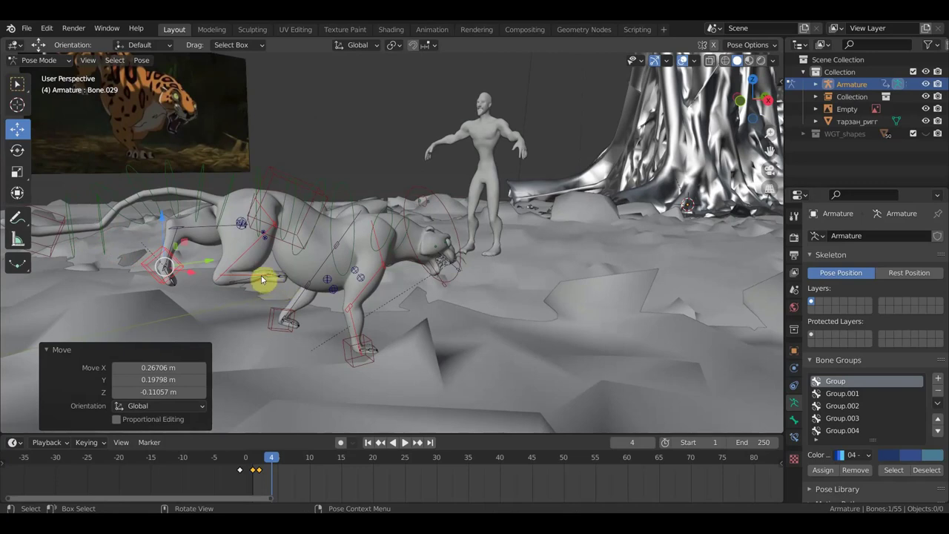
Step: Nudge leg bone Bone.041 sideways and lower front leg bone Bone.052
left_click(276, 286)
left_click_drag(264, 289, 267, 289)
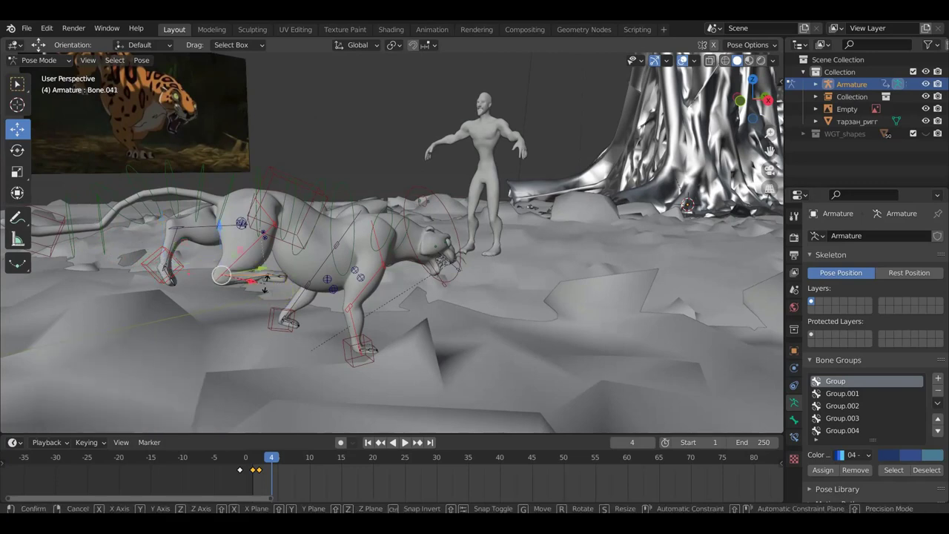
left_click(265, 286)
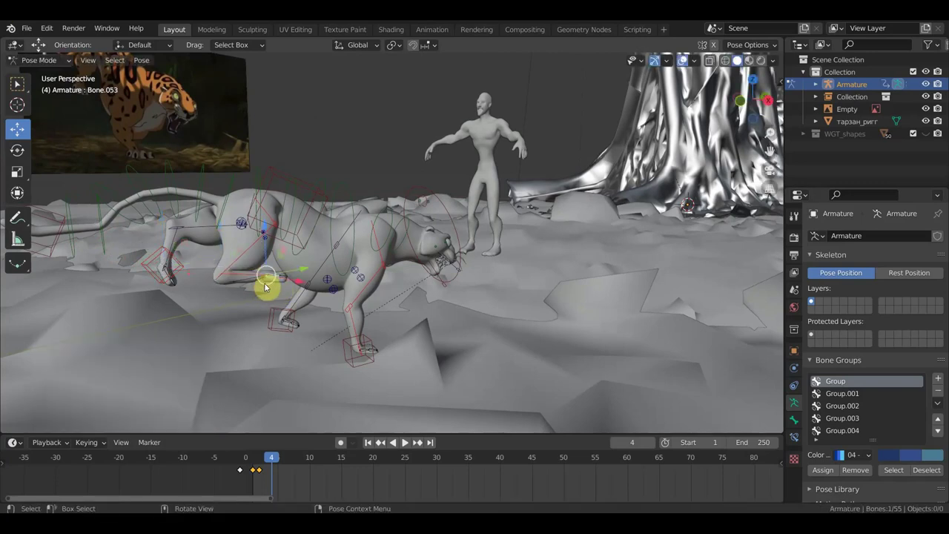
scroll(269, 291, "up", 5)
scroll(102, 361, "down", 1)
left_click_drag(110, 322, 103, 368)
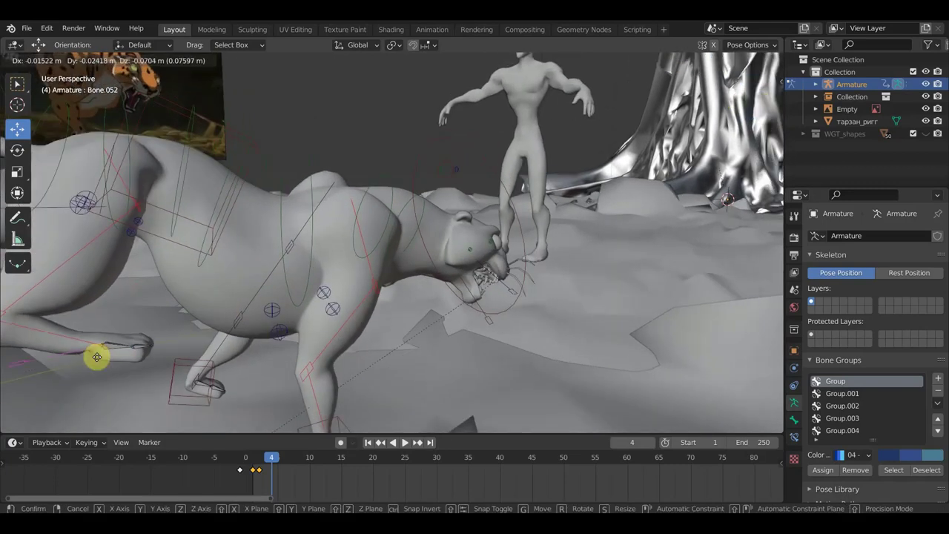
scroll(244, 307, "down", 2)
mouse_move(244, 307)
middle_mouse_down()
mouse_move(229, 314)
mouse_move(348, 308)
mouse_move(330, 304)
middle_mouse_up()
scroll(340, 314, "down", 2)
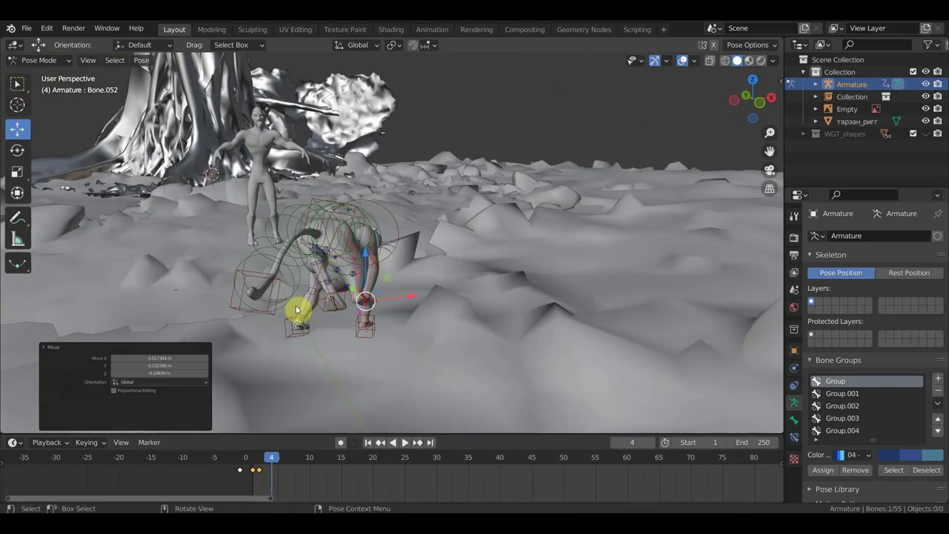
Step: Pull tail control bone Bone.010 toward the body, refining it from a second angle
left_click(250, 271)
key("g")
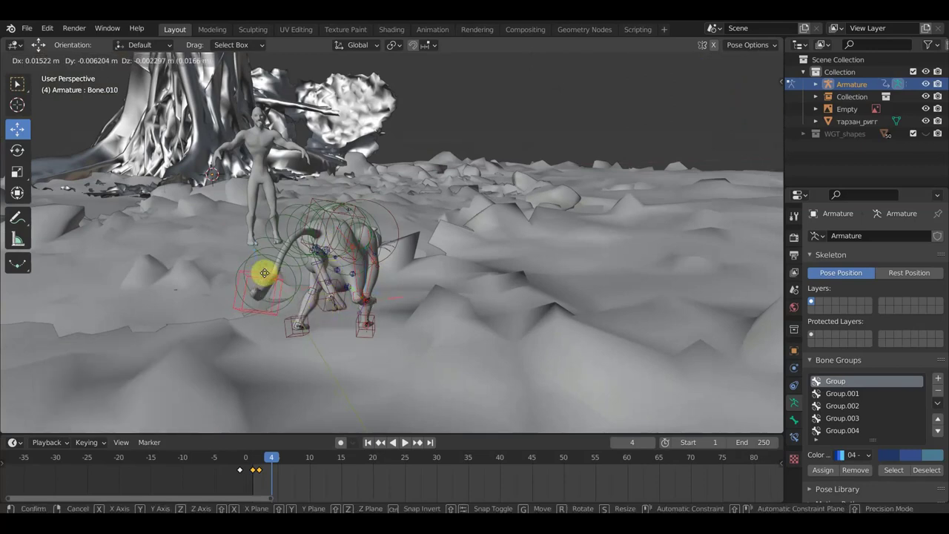
left_click(367, 280)
mouse_move(373, 277)
middle_mouse_down()
mouse_move(236, 299)
mouse_move(185, 289)
middle_mouse_up()
key("g")
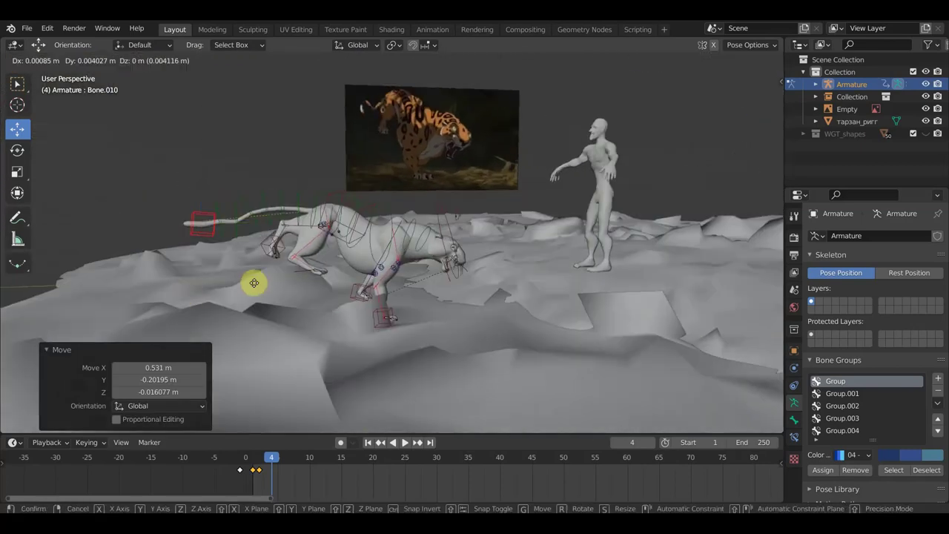
left_click(286, 291)
mouse_move(274, 291)
middle_mouse_down()
mouse_move(195, 284)
mouse_move(182, 274)
mouse_move(203, 279)
middle_mouse_up()
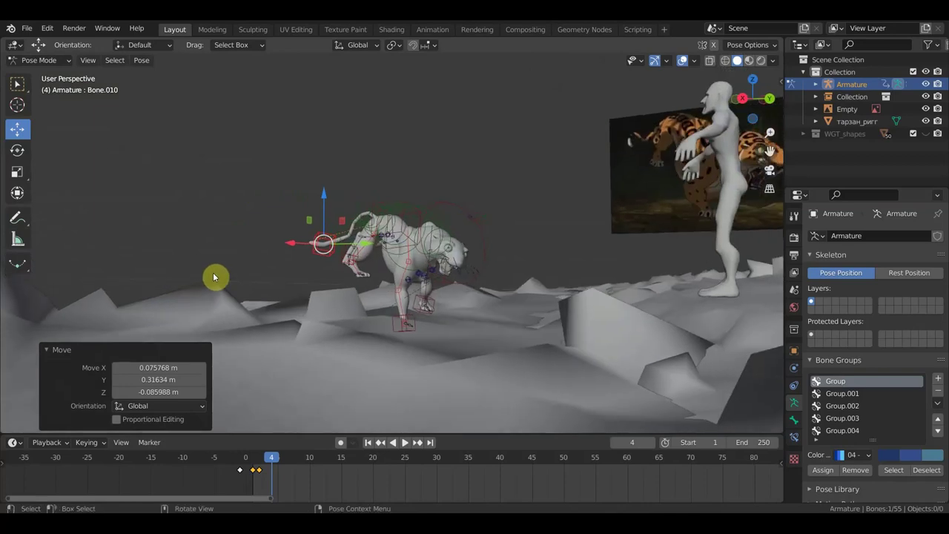
scroll(360, 250, "up", 2)
scroll(355, 256, "up", 2)
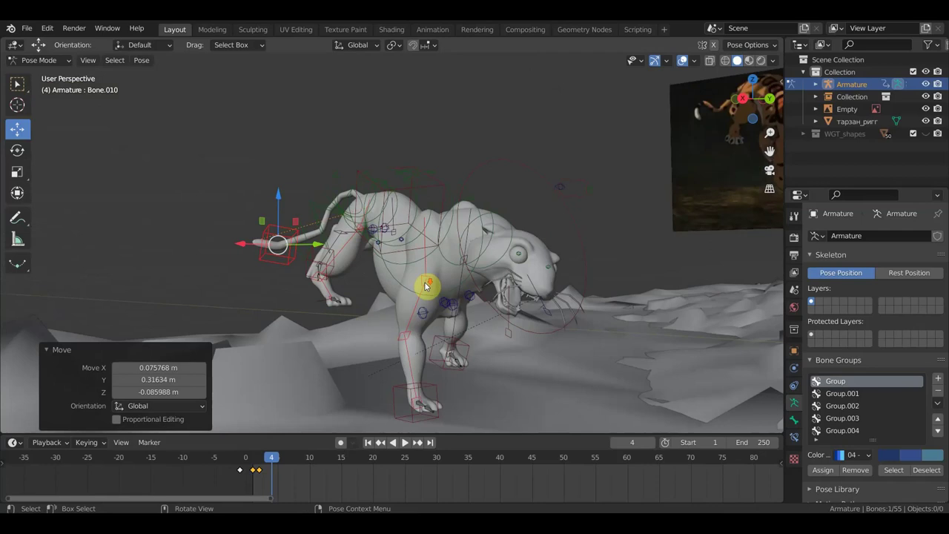
middle_click_drag(353, 283, 427, 287)
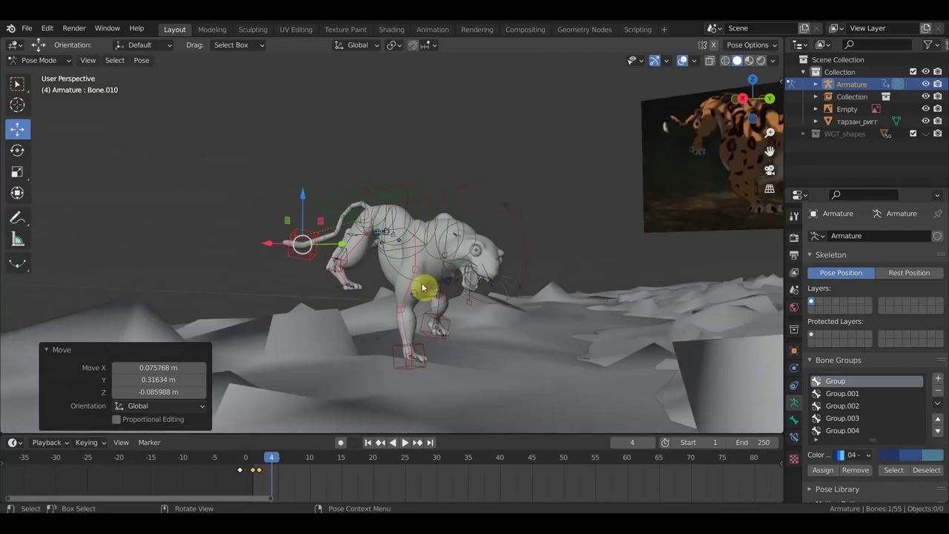
Step: Reposition front paw bone Bone.052 and paw bone Bone.029, then finalize Bone.052
left_click(338, 283)
key("g")
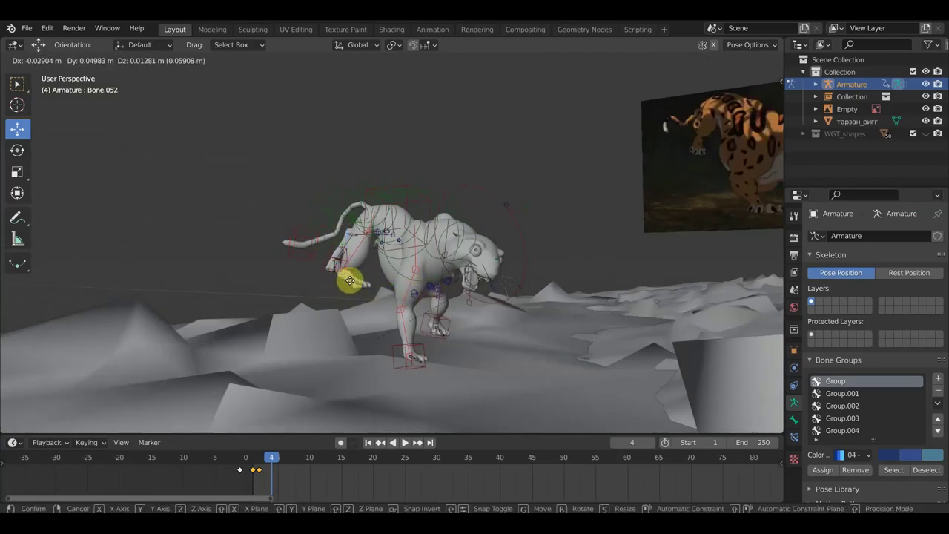
left_click(346, 279)
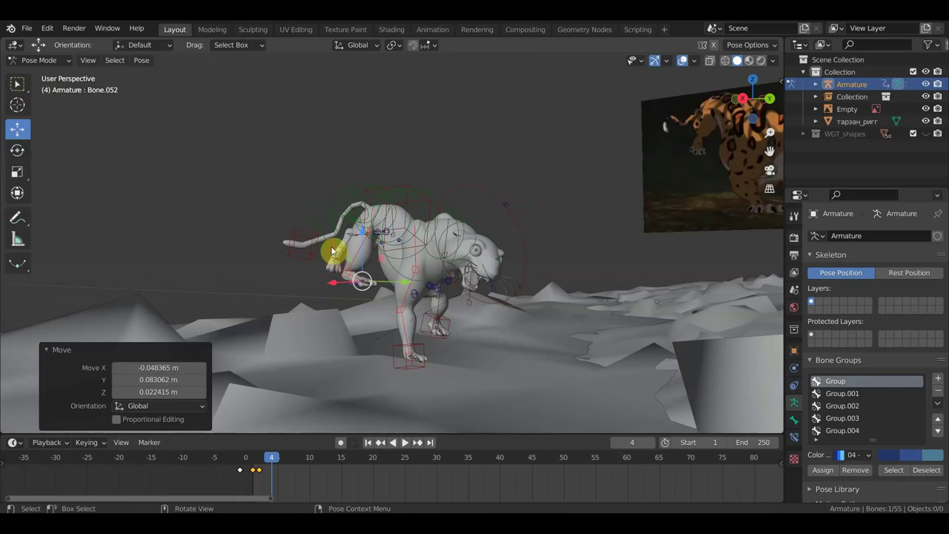
left_click(331, 251)
key("g")
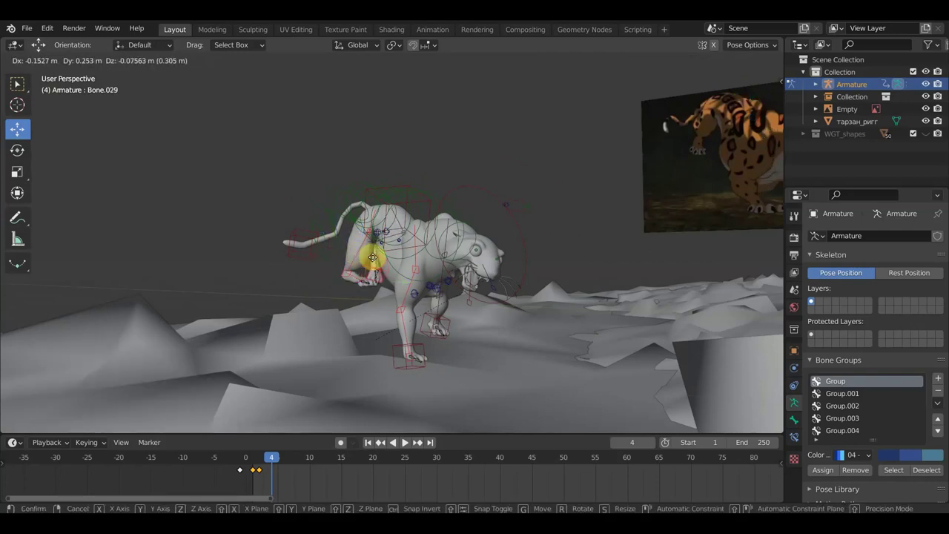
left_click(373, 256)
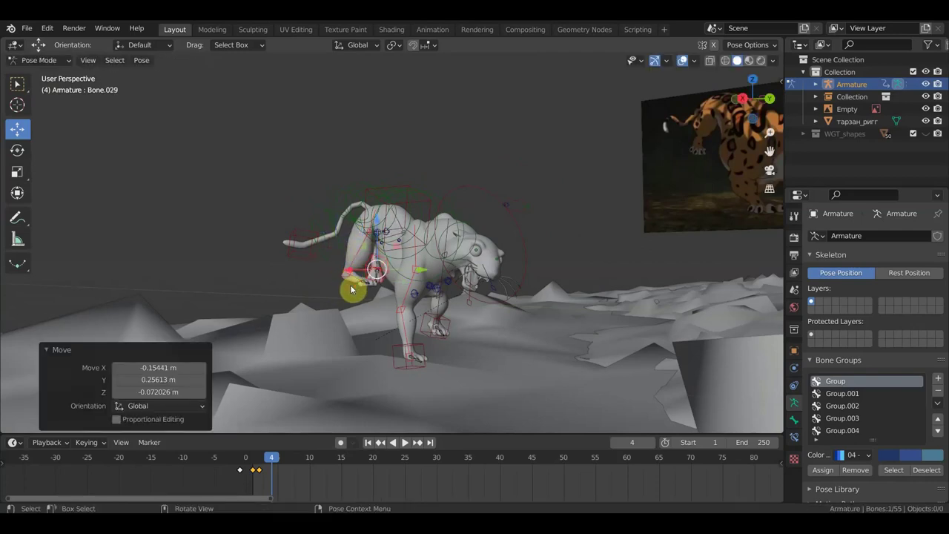
left_click(351, 288)
key("g")
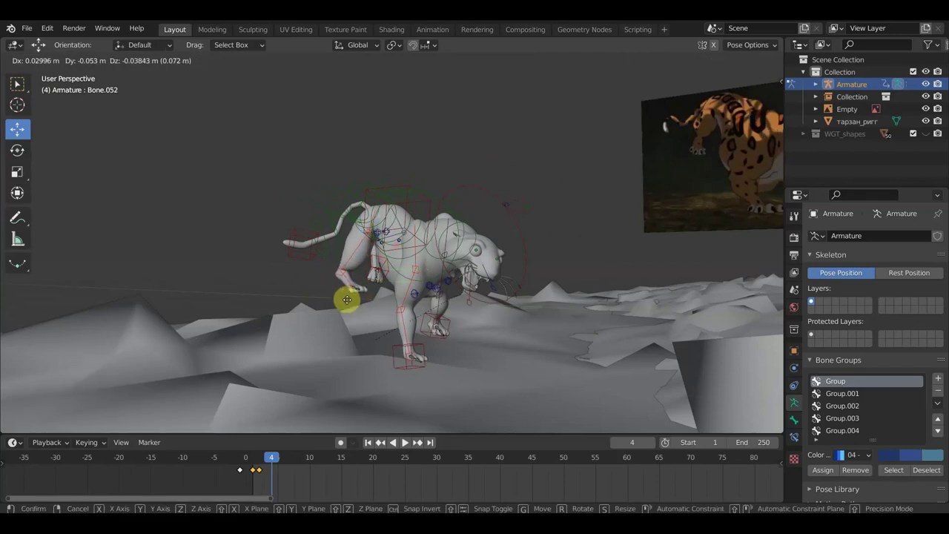
left_click(347, 299)
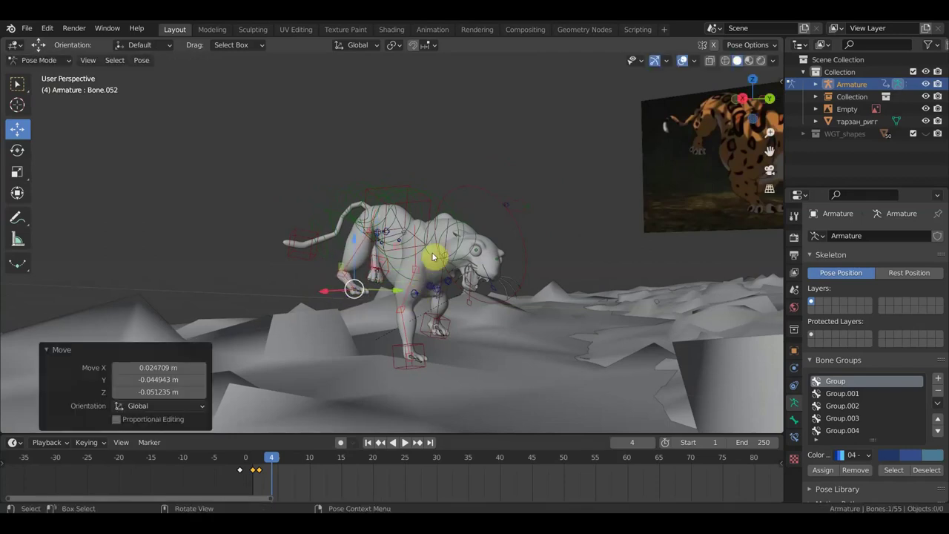
middle_click_drag(467, 231, 435, 254)
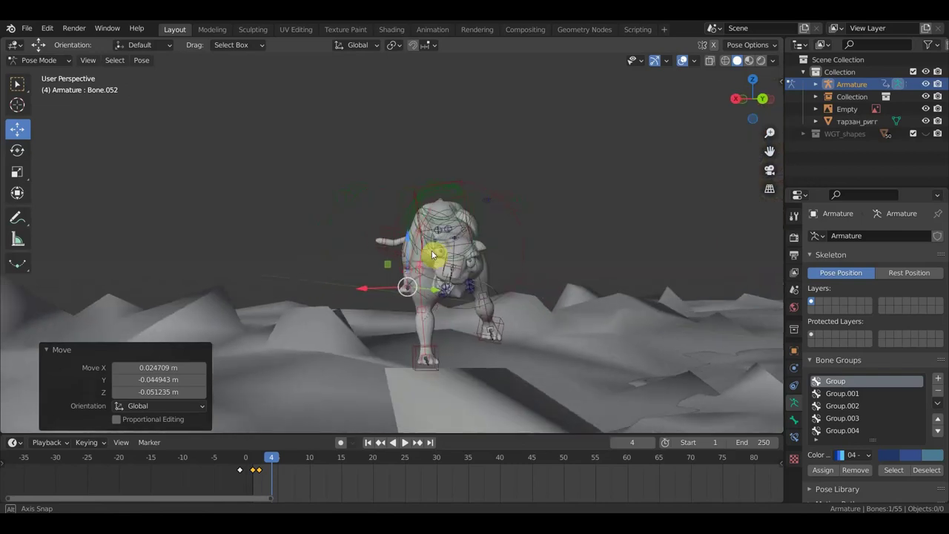
Step: Move leg control bone Bone.023 to a new position
left_click(502, 325)
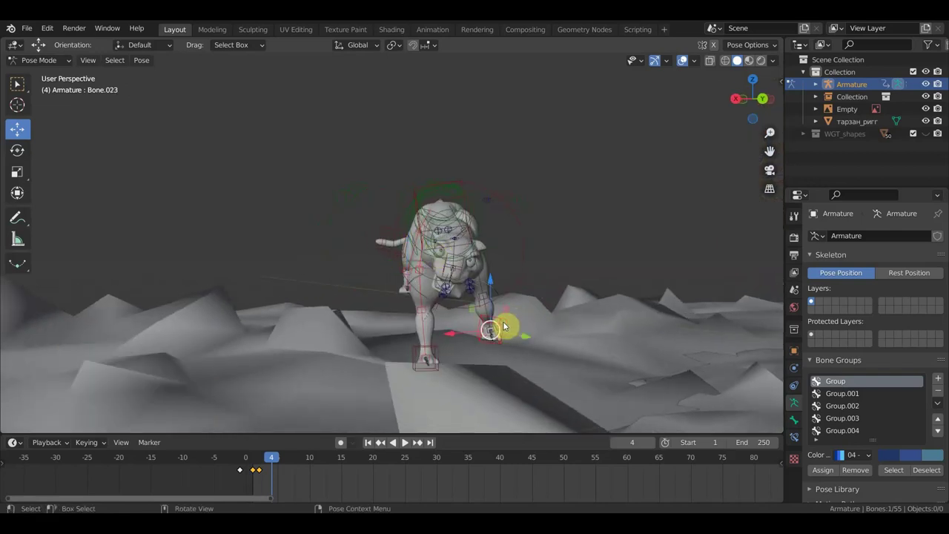
key("g")
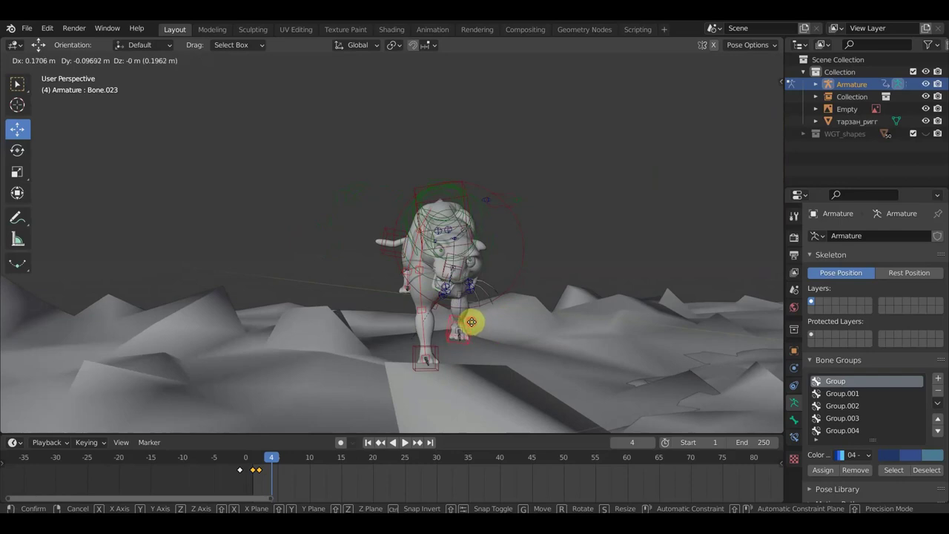
left_click(471, 322)
mouse_move(540, 332)
middle_mouse_down()
mouse_move(519, 320)
mouse_move(512, 331)
middle_mouse_up()
scroll(510, 330, "up", 2)
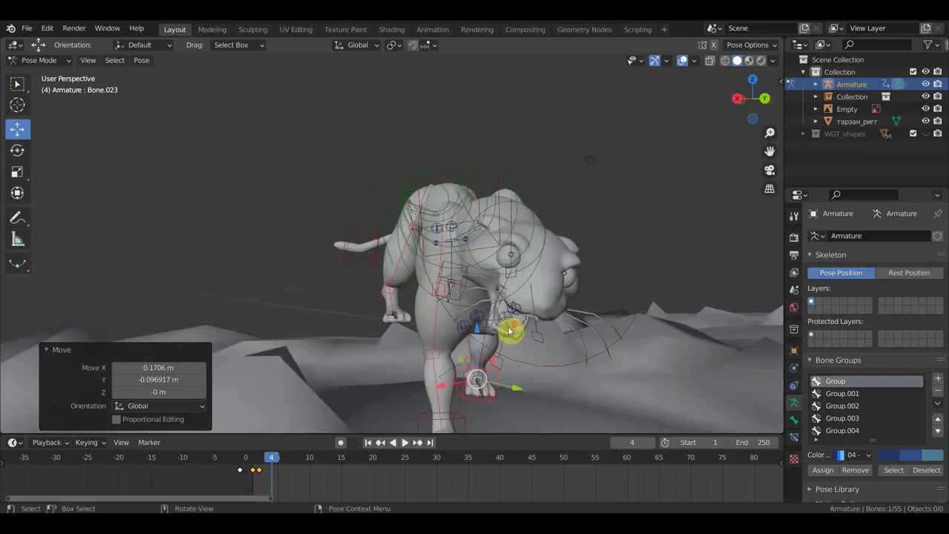
scroll(508, 330, "down", 2)
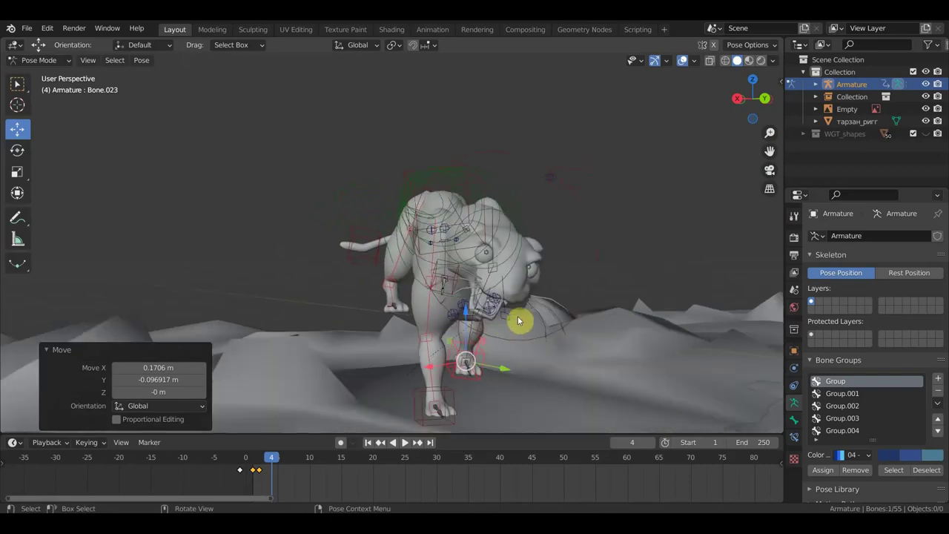
middle_click_drag(517, 315, 649, 346)
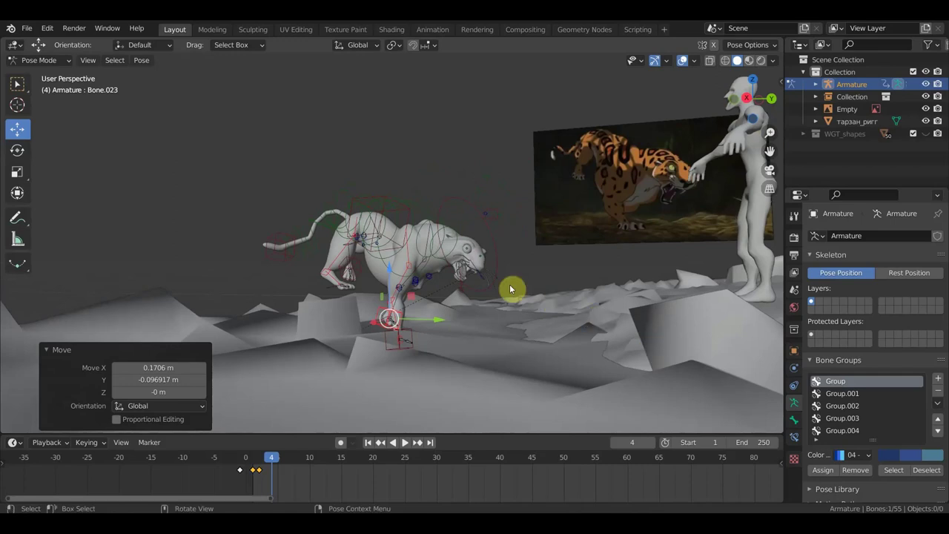
middle_click_drag(453, 238, 547, 254)
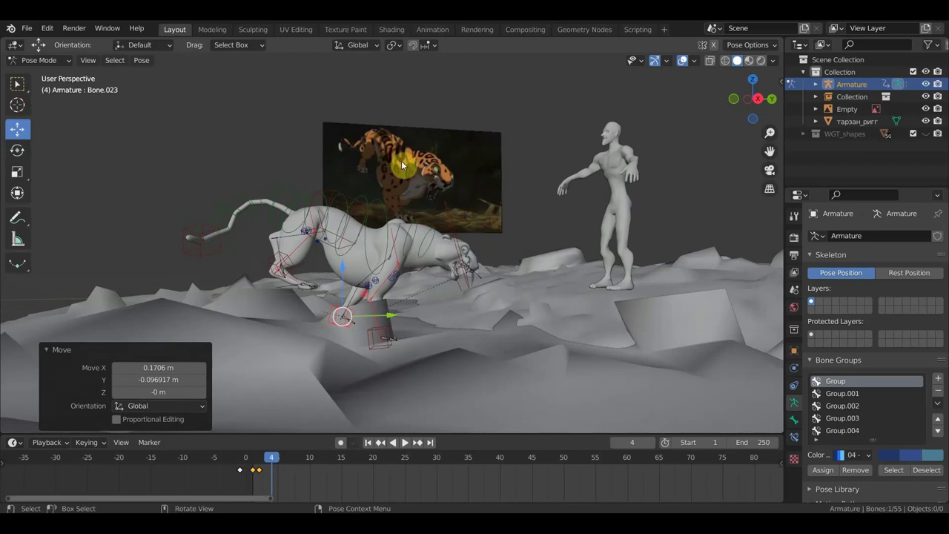
Step: Rotate hindquarter bone Bone.002 by 3.92° about Z
left_click(313, 197)
scroll(311, 186, "up", 2)
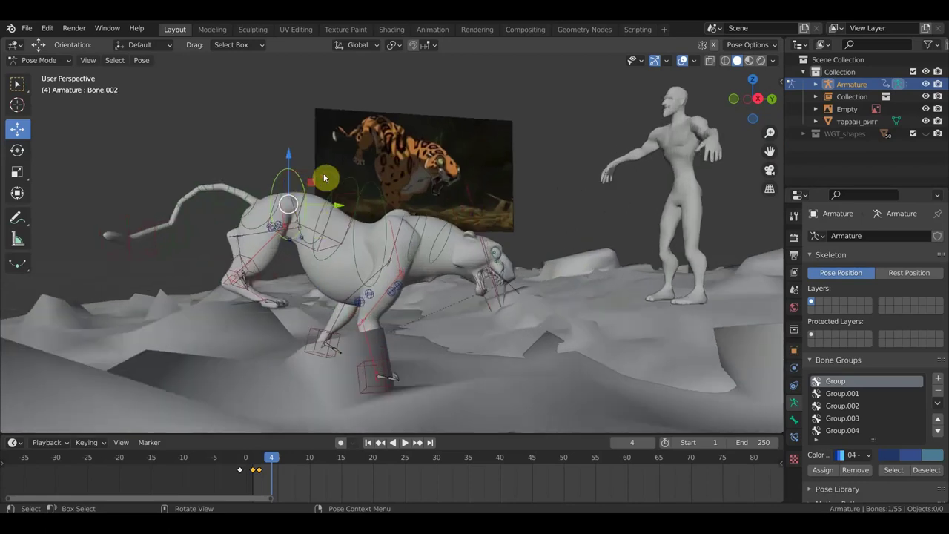
key("r")
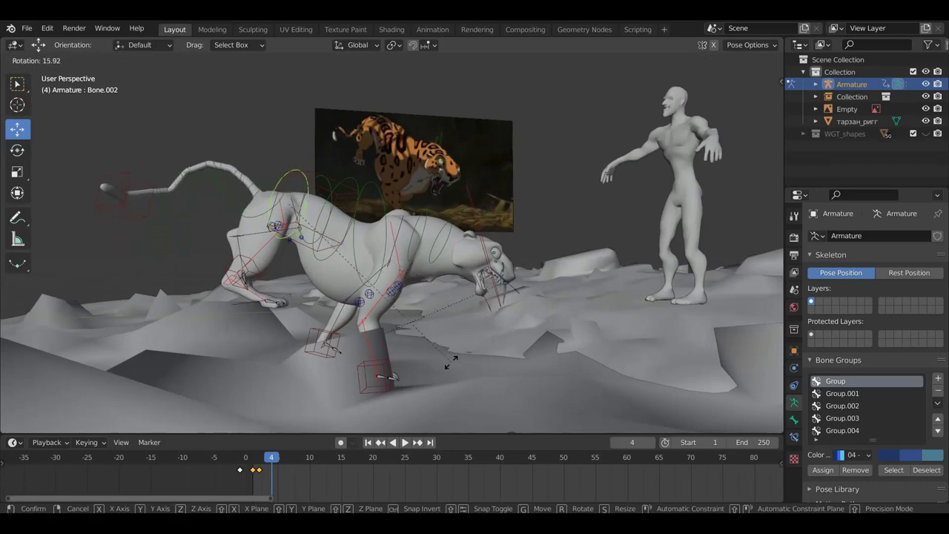
left_click(476, 323)
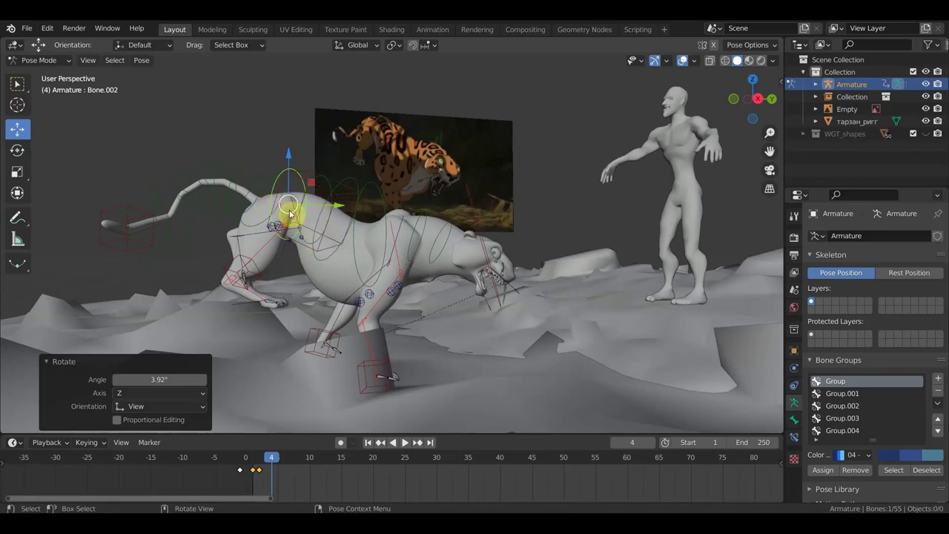
mouse_move(439, 320)
middle_mouse_down()
mouse_move(392, 311)
mouse_move(378, 293)
mouse_move(353, 295)
middle_mouse_up()
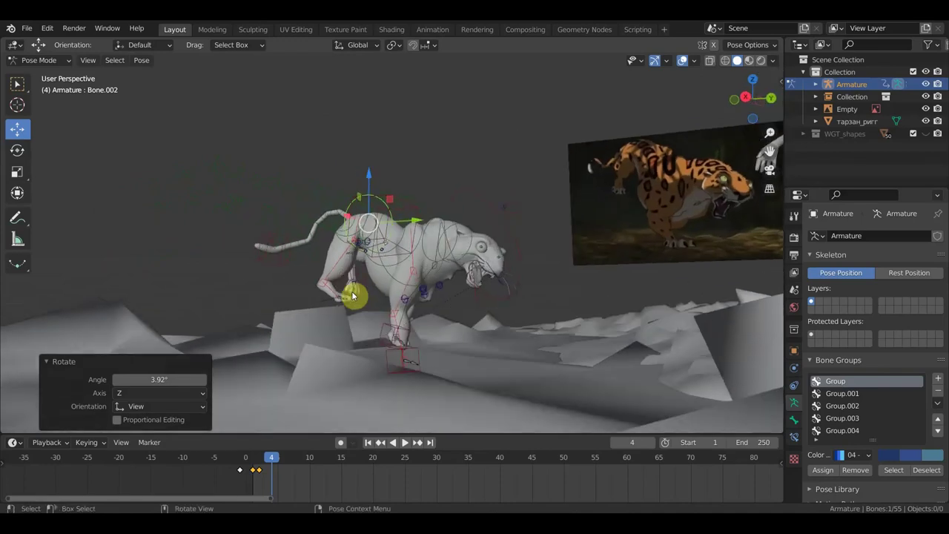
Step: Keyframe all 55 bones of the pose at frame 4
key("a")
key("i")
left_click(353, 295)
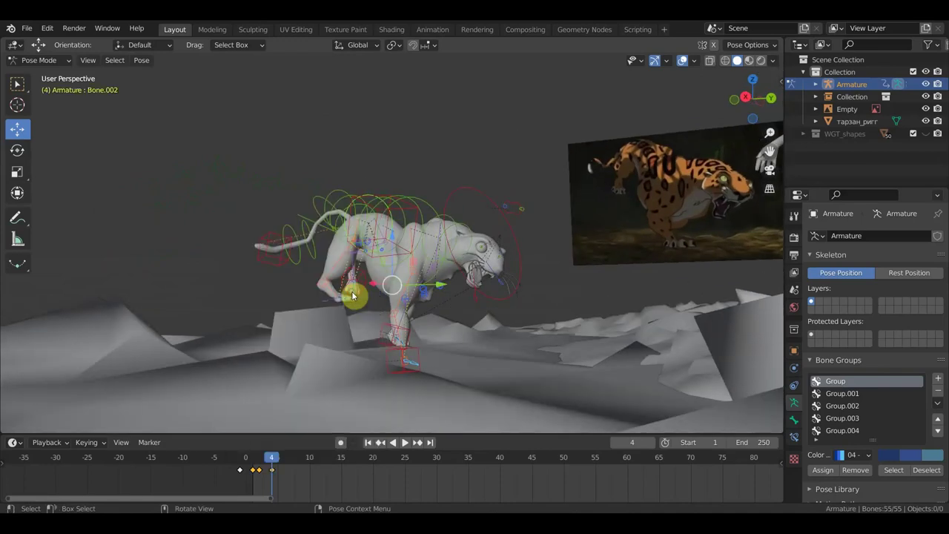
Step: Play and scrub frames 1–4 of the lunge, stopping on frame 3 with a side view
scroll(392, 315, "down", 3)
left_click(267, 458)
key("space")
mouse_move(263, 459)
left_mouse_down()
mouse_move(254, 461)
mouse_move(269, 459)
left_mouse_up()
mouse_move(320, 409)
middle_mouse_down()
mouse_move(450, 368)
mouse_move(455, 375)
middle_mouse_up()
mouse_move(265, 458)
left_mouse_down()
mouse_move(256, 459)
mouse_move(267, 459)
left_mouse_up()
middle_click_drag(458, 388, 430, 386)
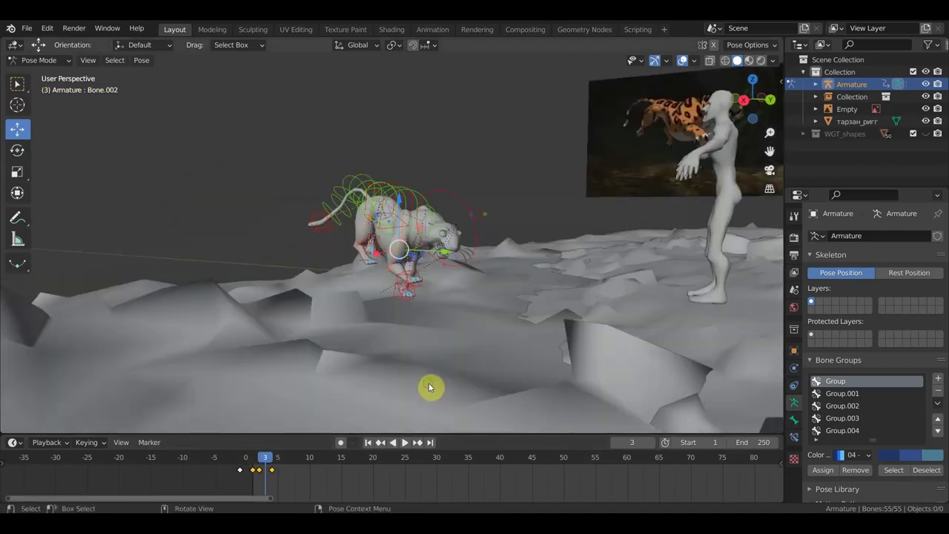
middle_click_drag(573, 331, 572, 328)
middle_click_drag(505, 281, 566, 275)
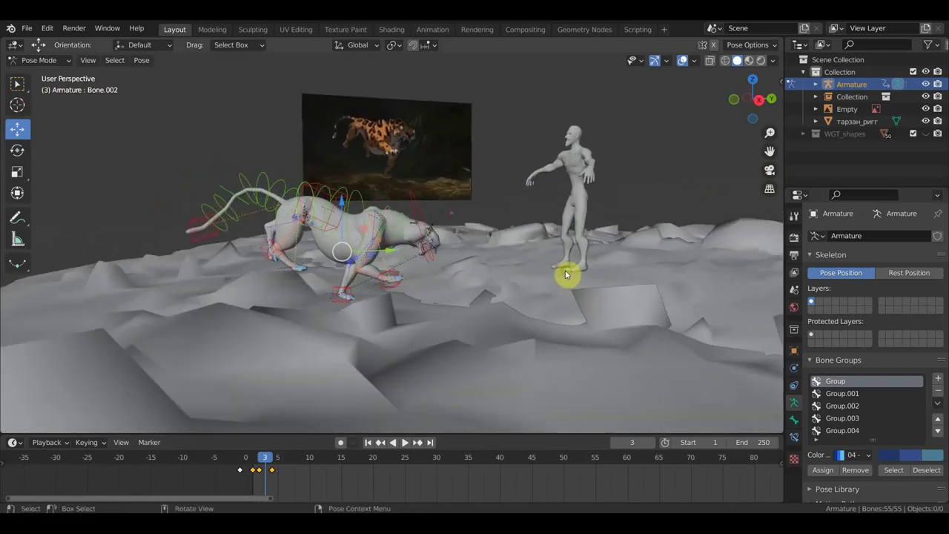
Step: At frame 4, move the whole rig about 0.49 m along Y toward the man
left_click_drag(273, 459, 287, 477)
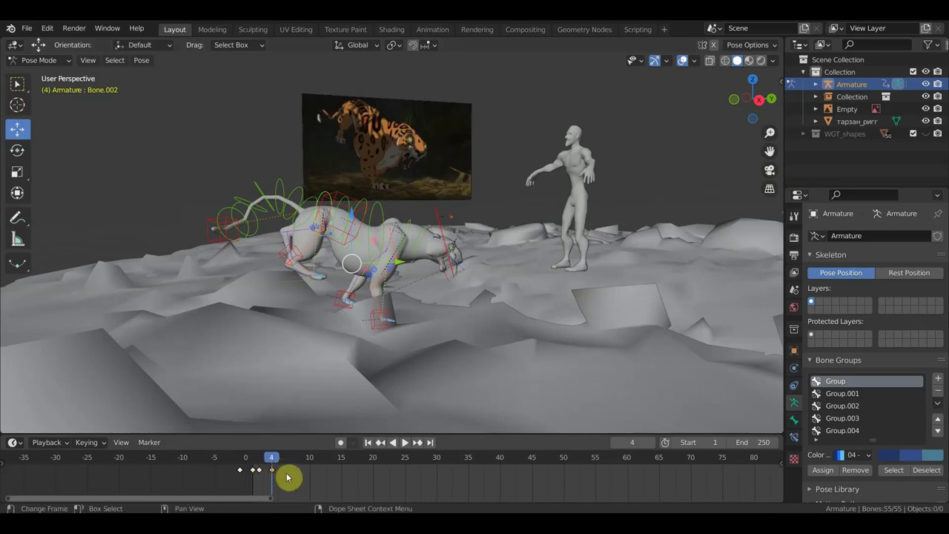
mouse_move(405, 340)
middle_mouse_down()
mouse_move(396, 339)
mouse_move(407, 321)
middle_mouse_up()
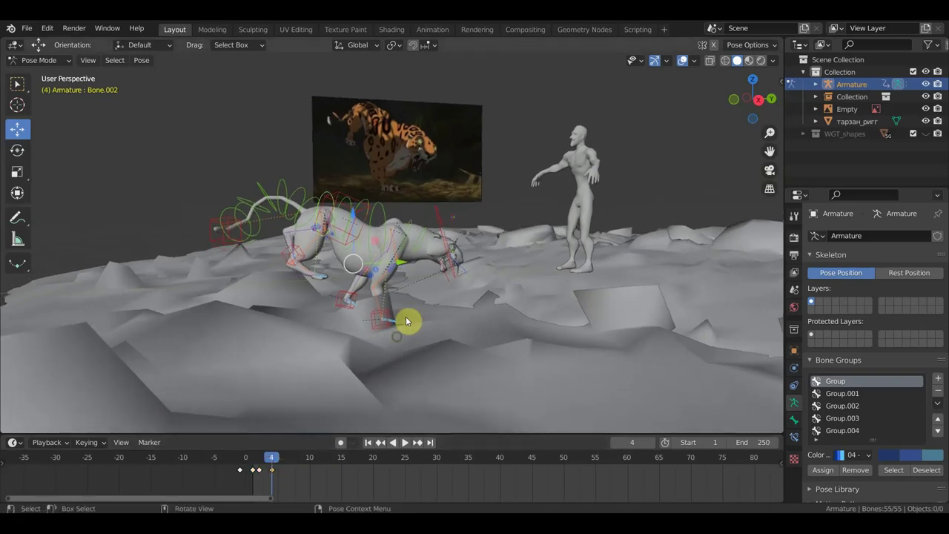
mouse_move(414, 281)
middle_mouse_down()
mouse_move(406, 278)
mouse_move(415, 266)
middle_mouse_up()
key("g")
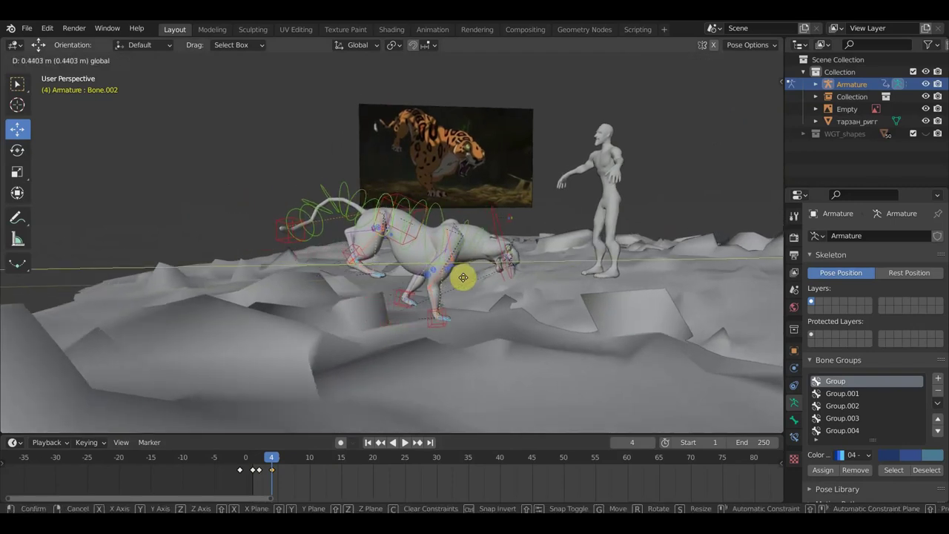
left_click(471, 292)
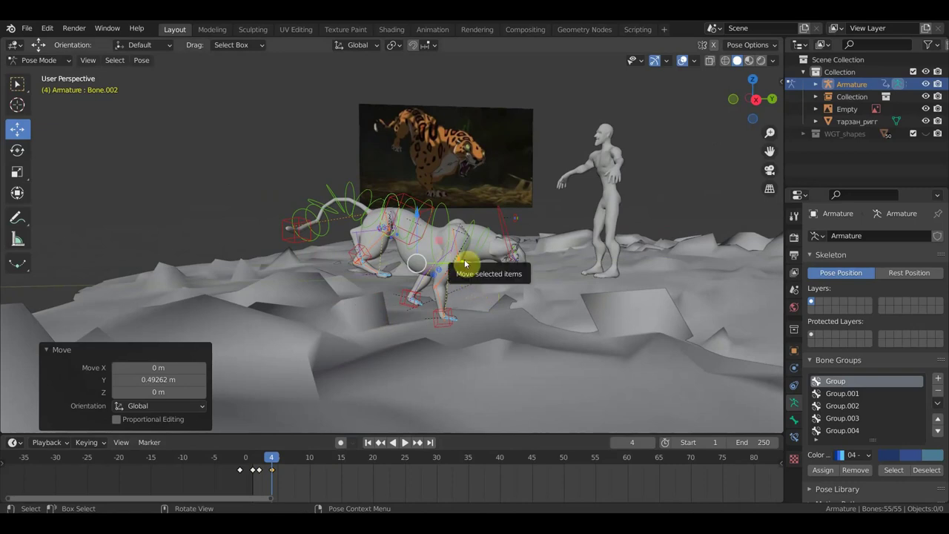
Step: Key location, rotation and scale for the rig at frame 4
key("i")
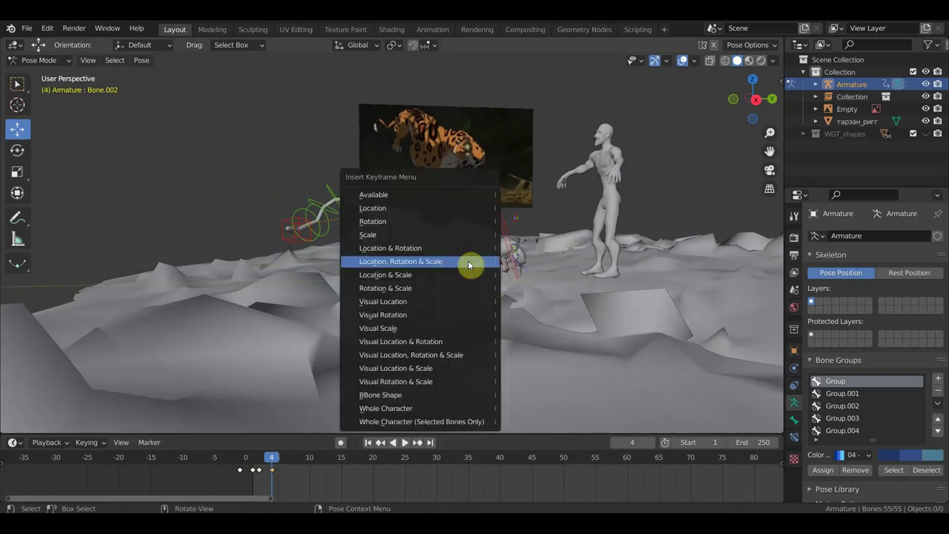
left_click(467, 261)
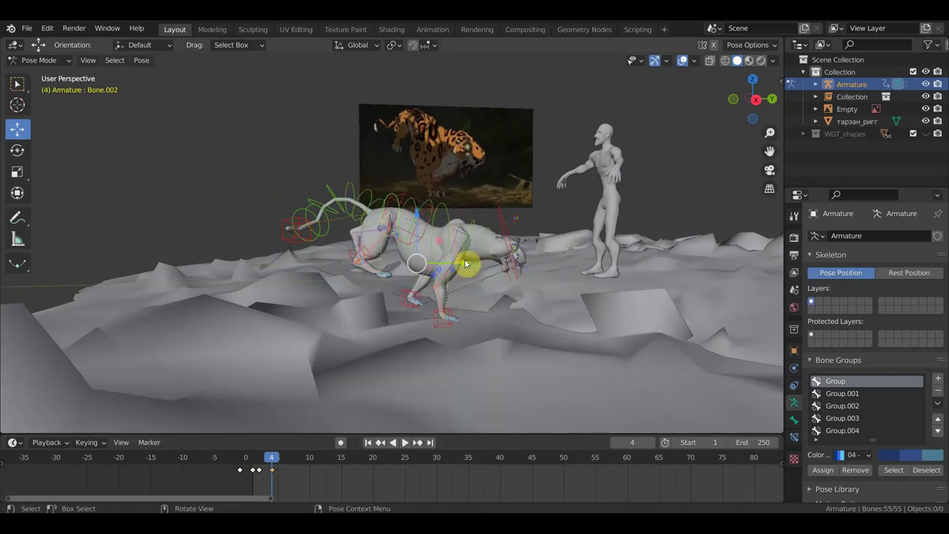
middle_click_drag(395, 366, 383, 366)
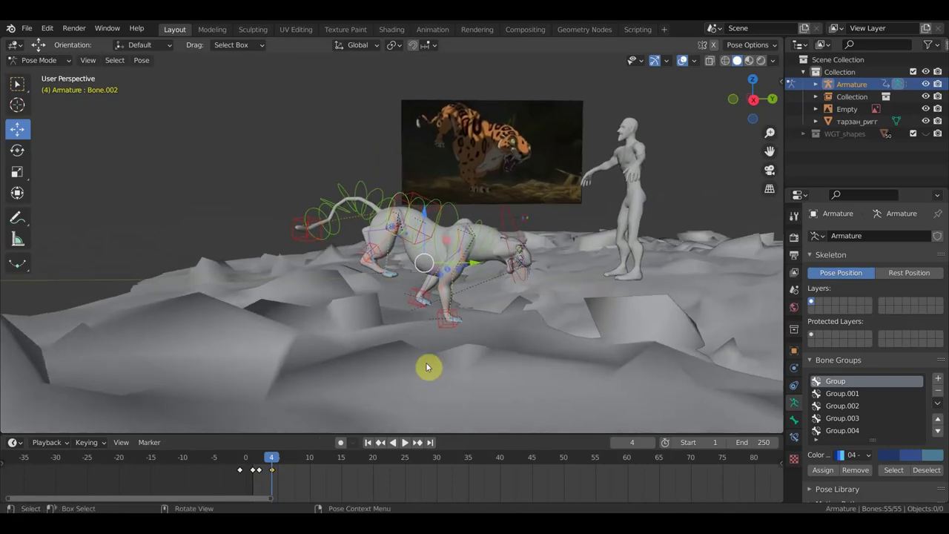
Step: Retime the frame-4 key one frame earlier in the timeline
mouse_move(269, 459)
left_mouse_down()
mouse_move(256, 464)
mouse_move(267, 467)
left_mouse_up()
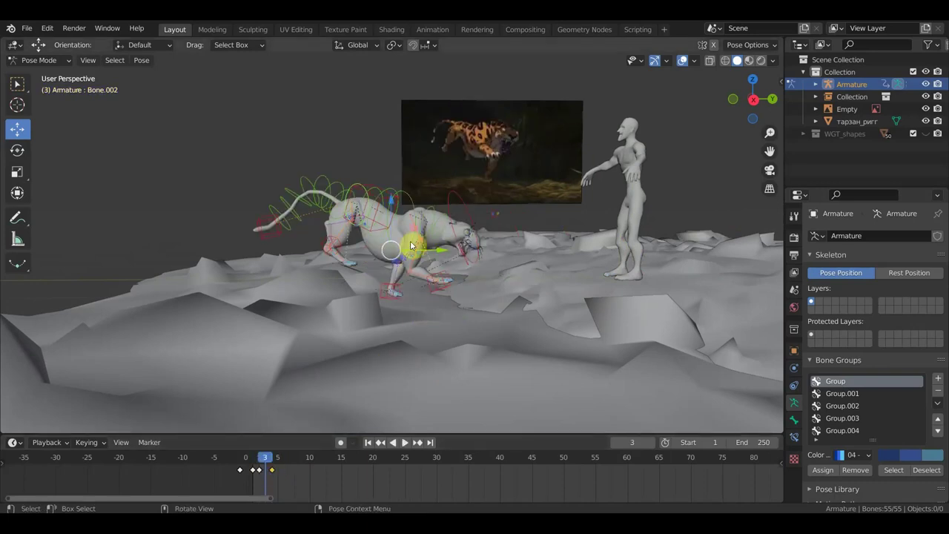
scroll(438, 272, "up", 1)
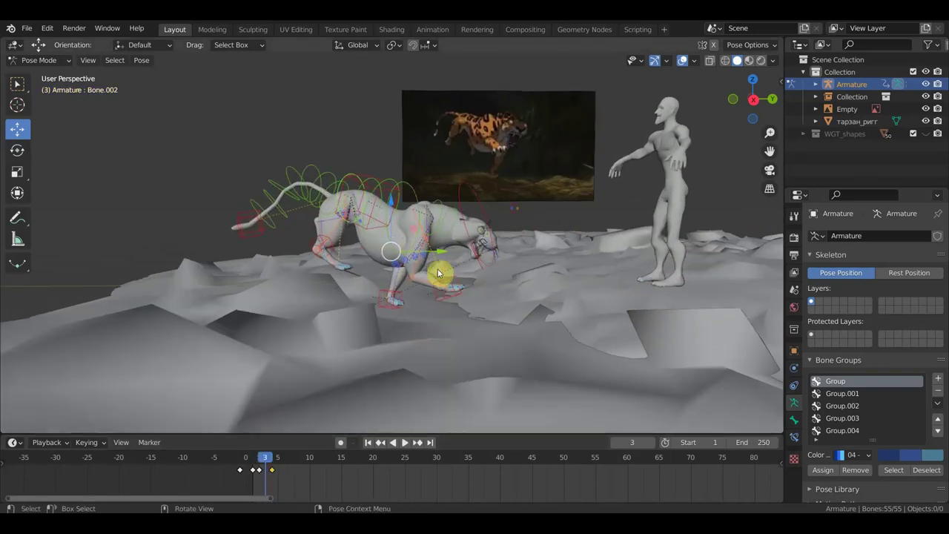
left_click(259, 466)
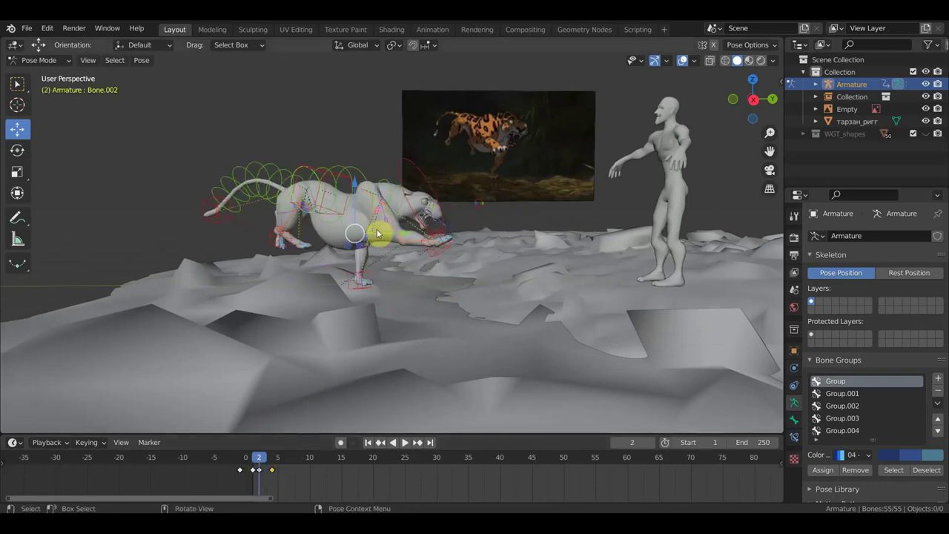
scroll(277, 483, "up", 3)
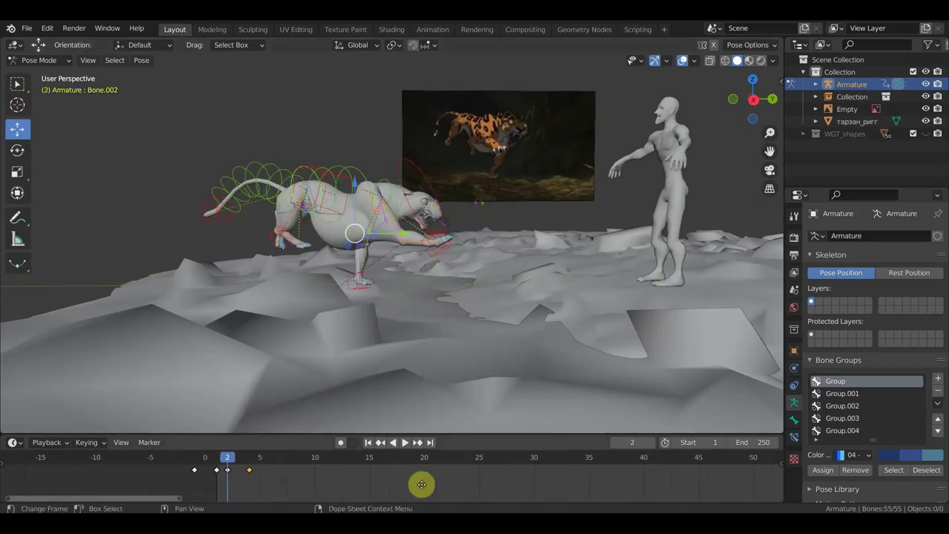
left_click(275, 471)
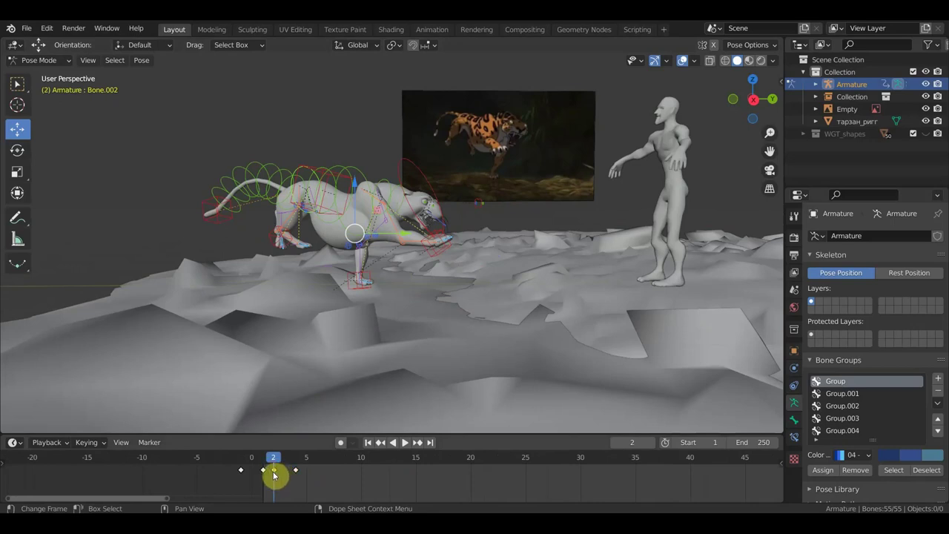
left_click(288, 475)
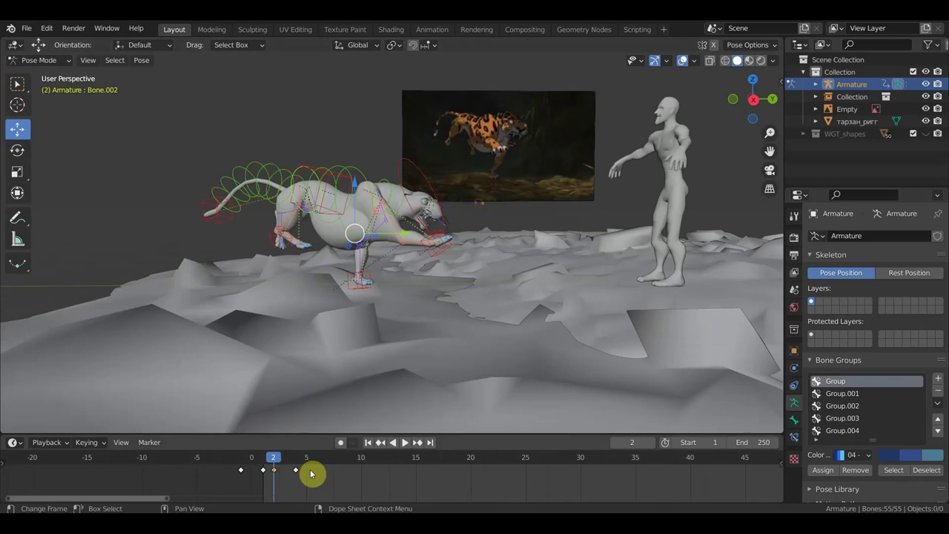
key("g")
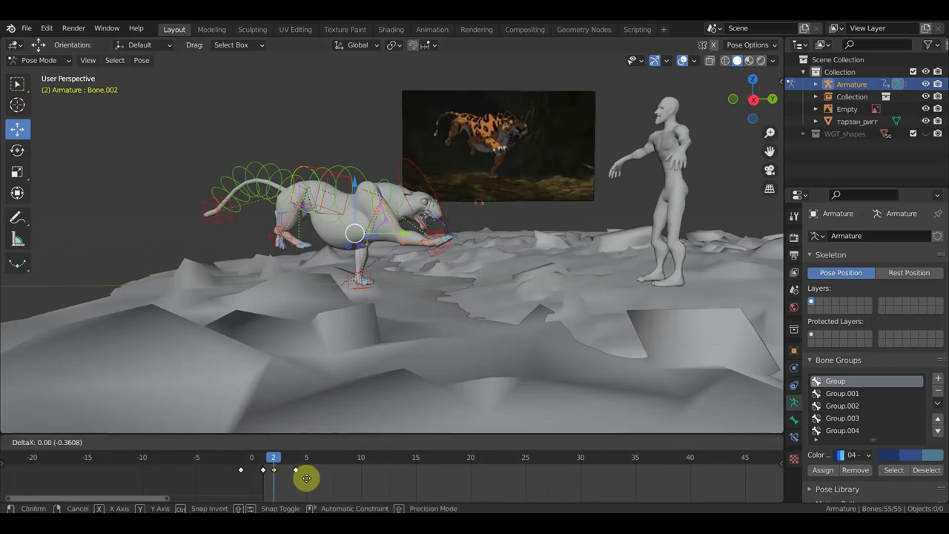
left_click(300, 482)
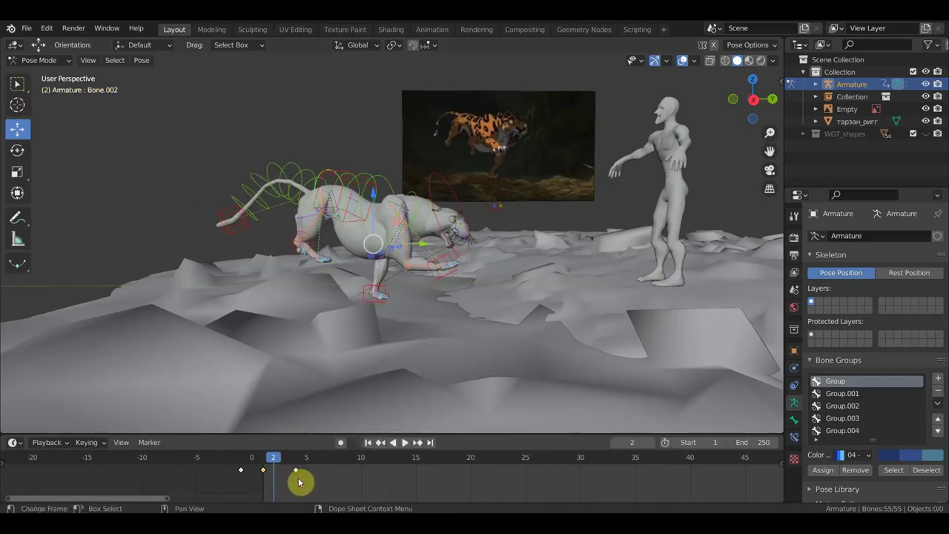
left_click(300, 483)
Step: At frame 1, move the leopard back to -0.57579 m in Y and key location, rotation, scale
middle_click_drag(413, 306, 462, 264)
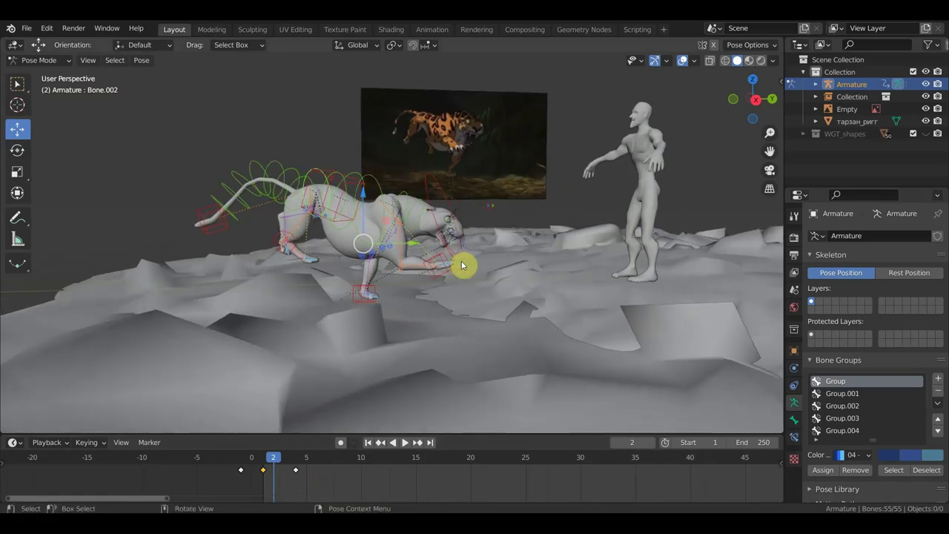
left_click_drag(413, 243, 372, 263)
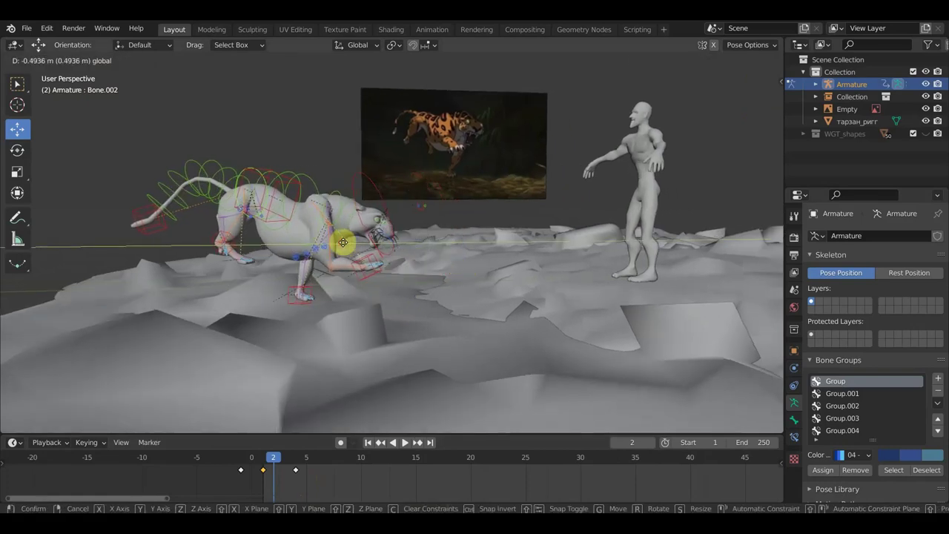
left_click(261, 457)
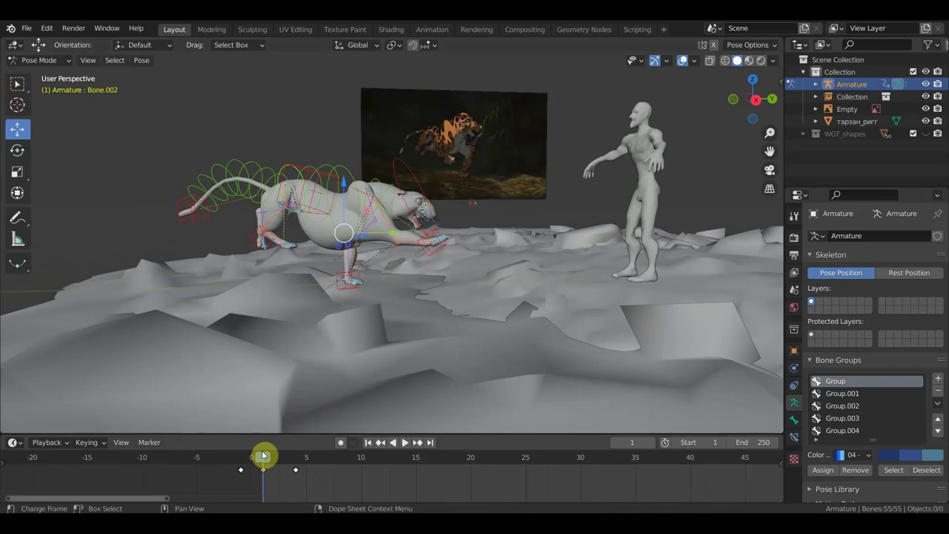
left_click_drag(392, 233, 309, 225)
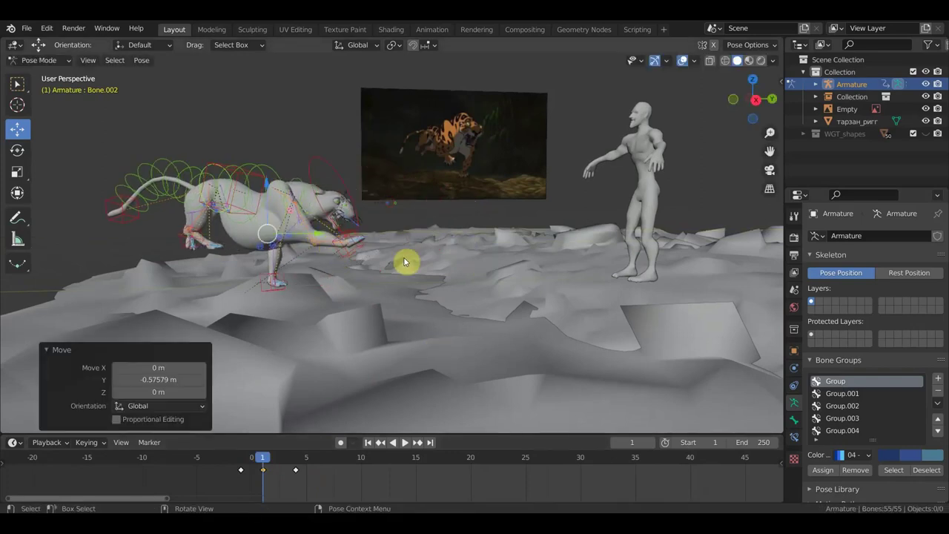
key("i")
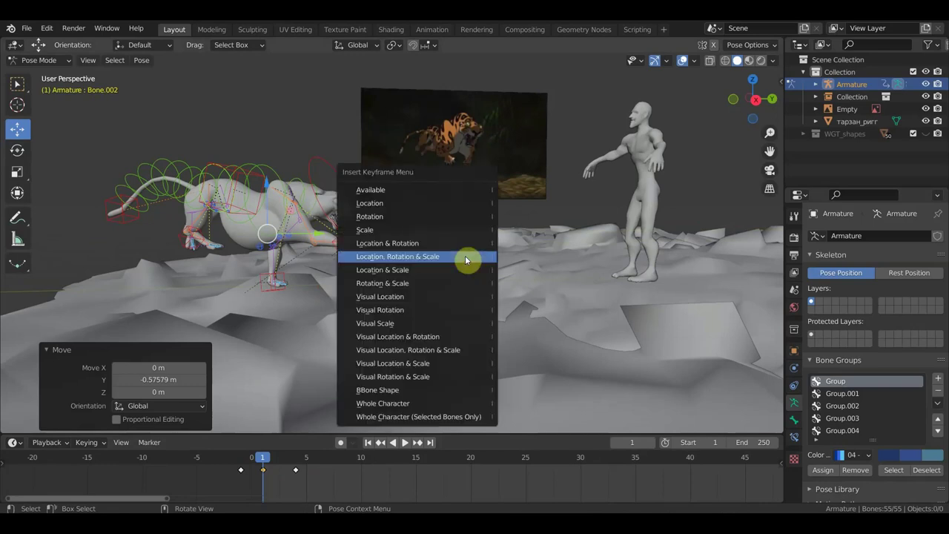
left_click(465, 256)
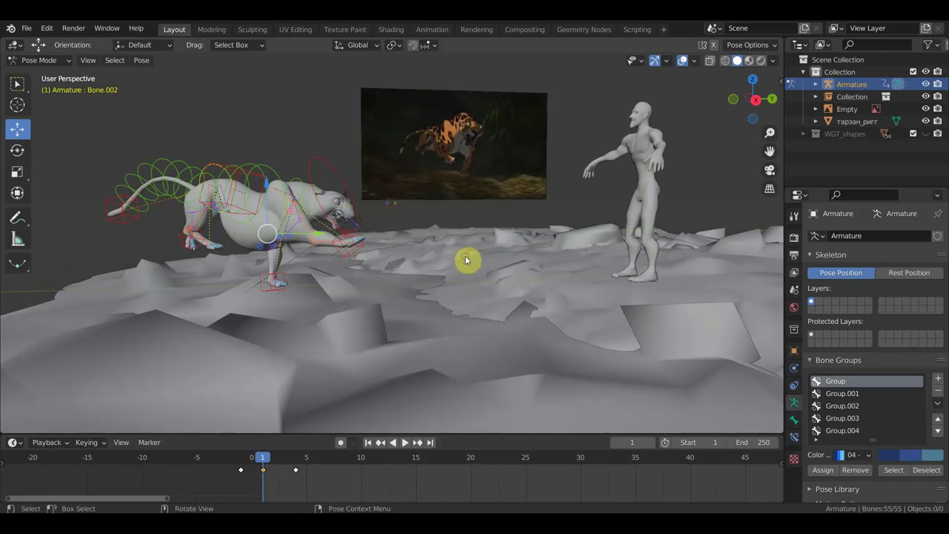
left_click(283, 462)
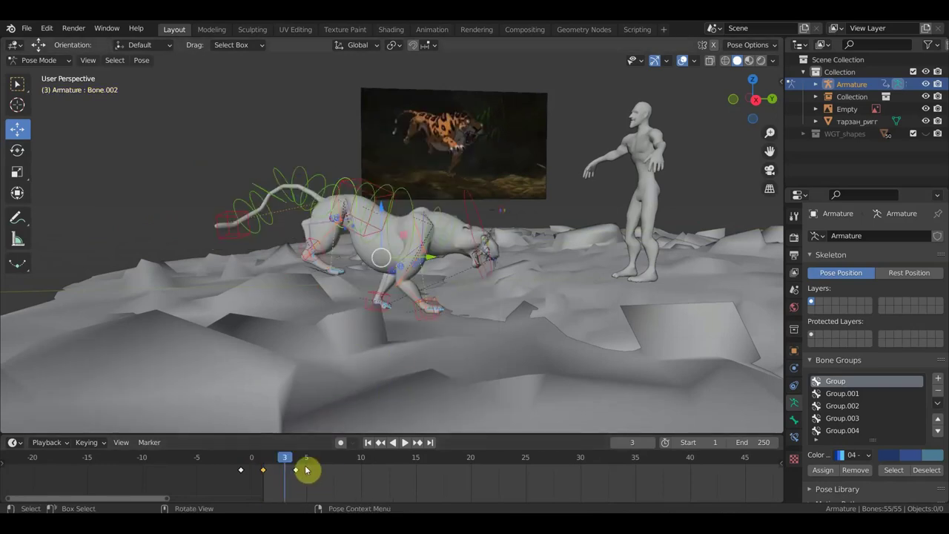
Step: Shift the body and lift the rig about 0.11 m along Z
key("g")
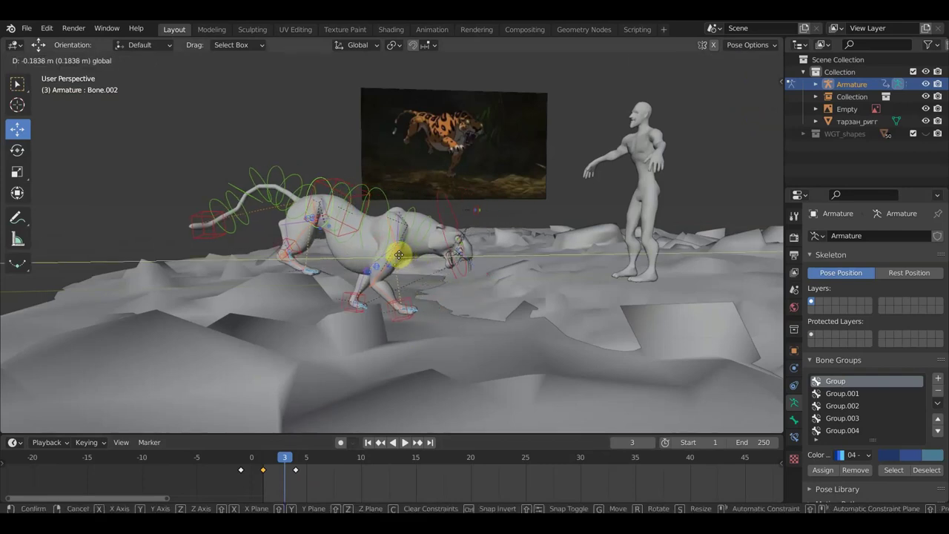
left_click(378, 226)
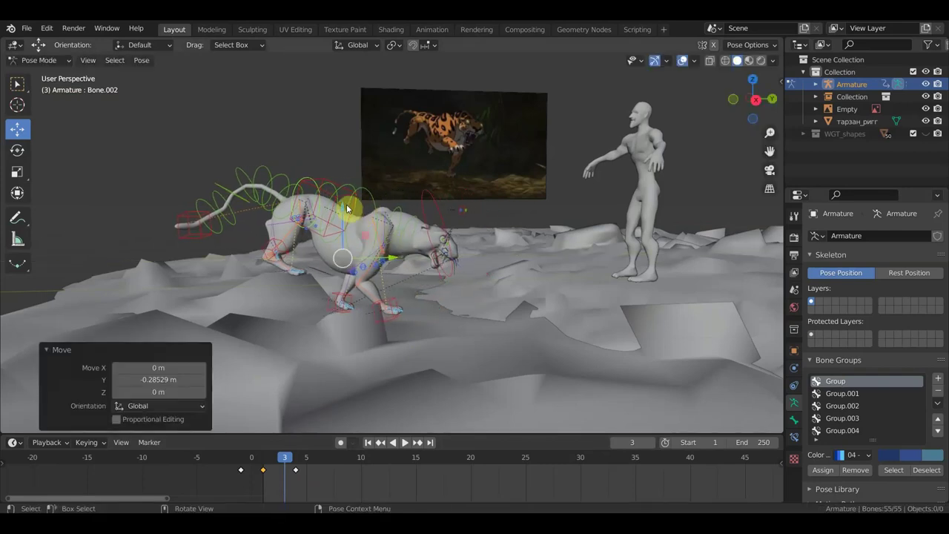
key("g")
key("z")
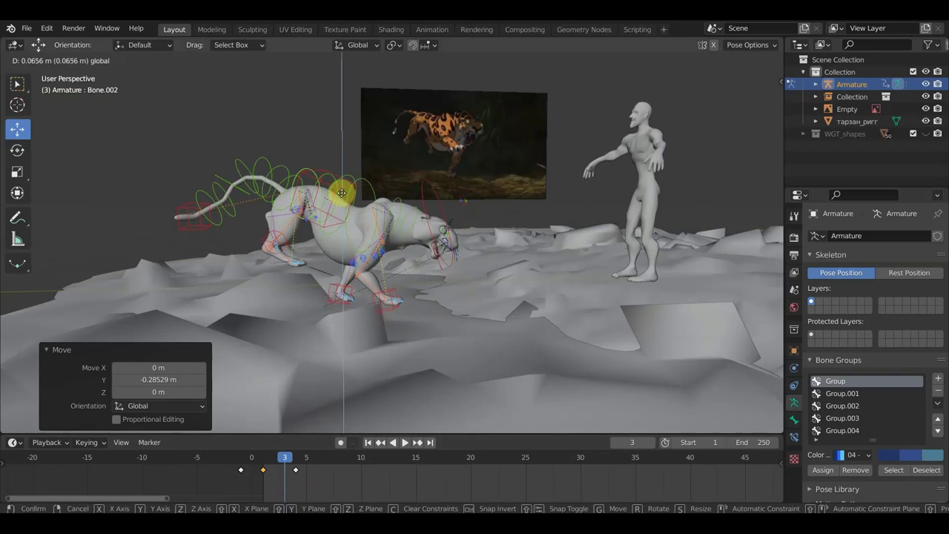
left_click(340, 191)
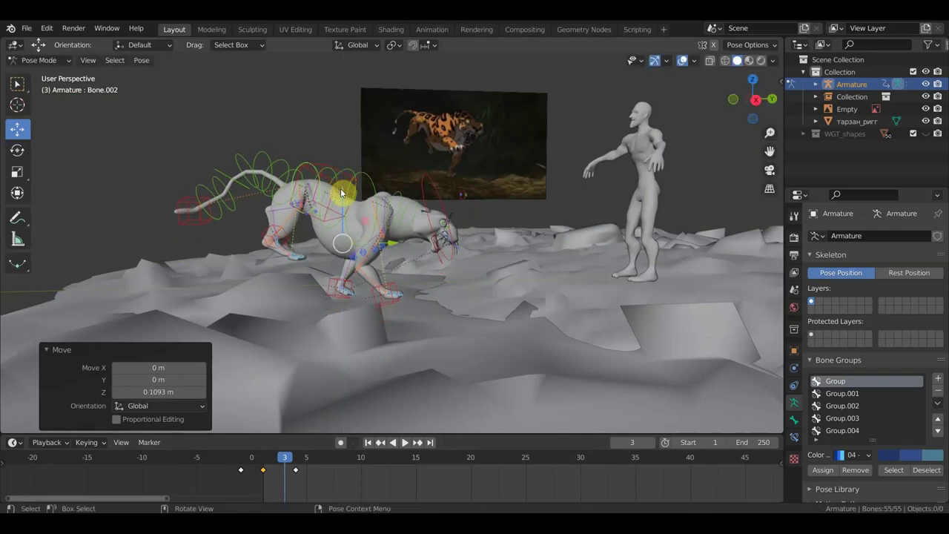
Step: Reposition front paw Bone.049, foot Bone.023, hind leg Bone.029 and lower leg Bone.052
left_click(391, 289)
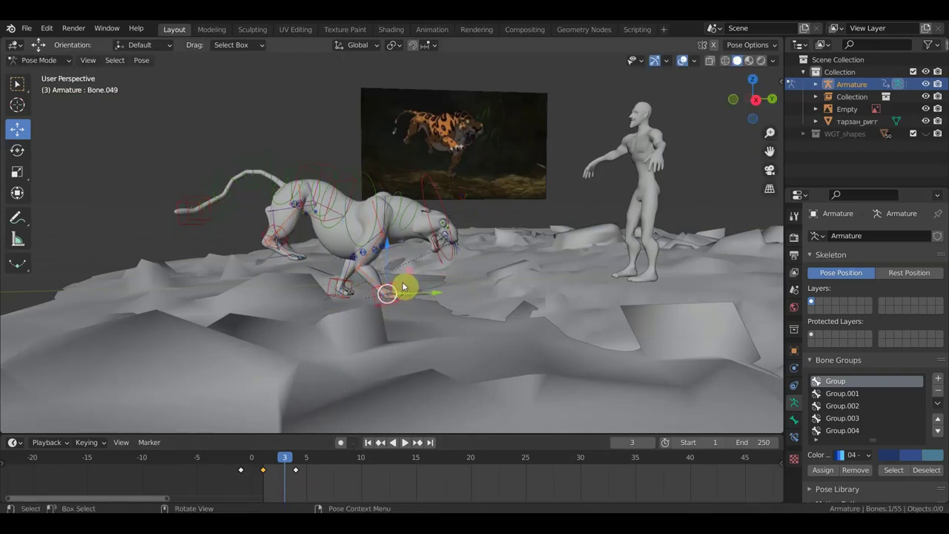
key("g")
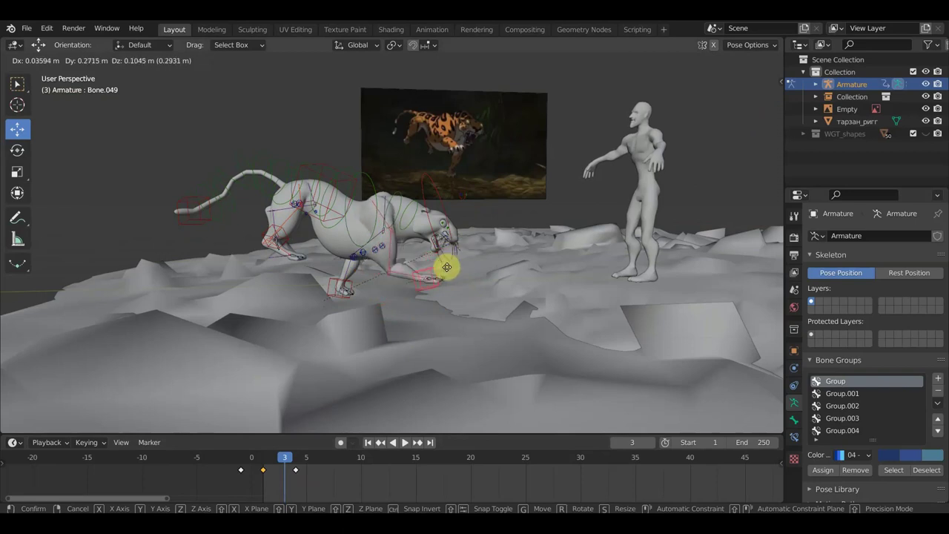
left_click(445, 275)
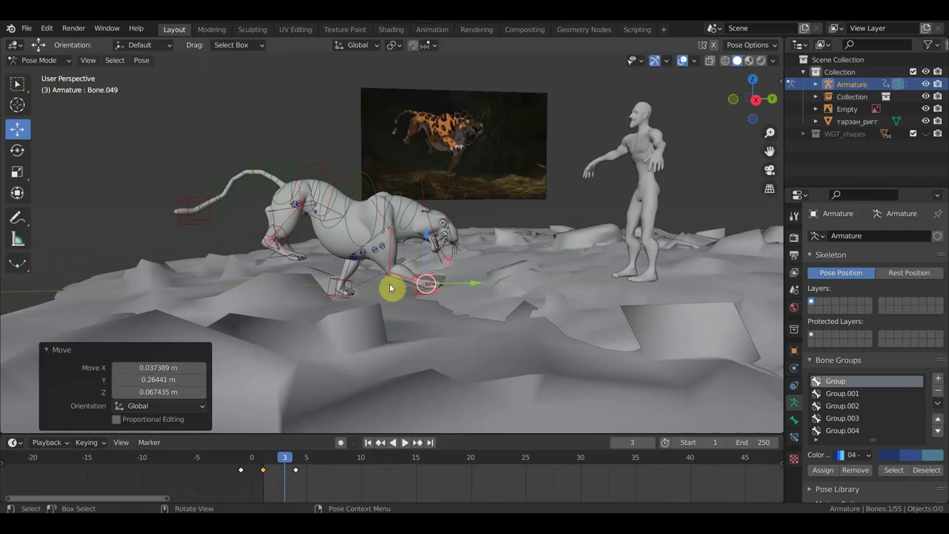
left_click(348, 287)
key("g")
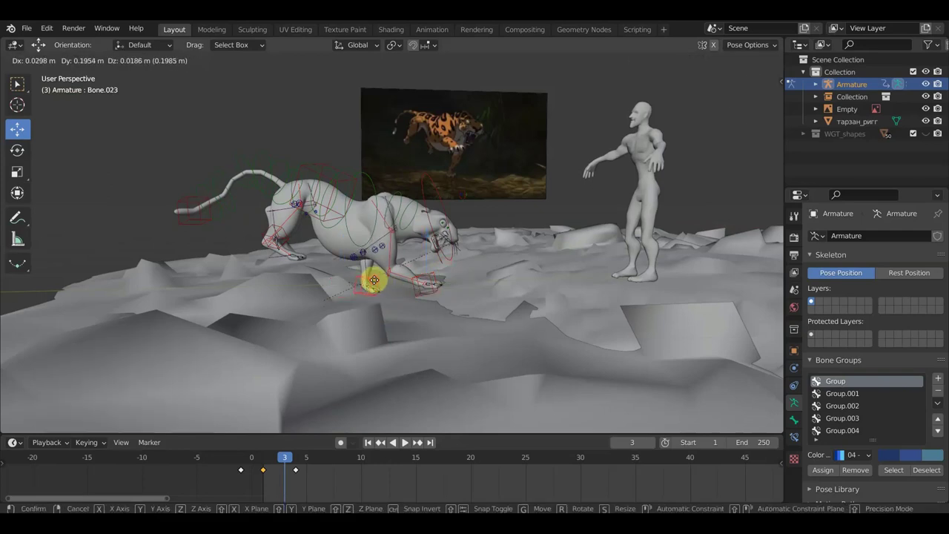
left_click(373, 281)
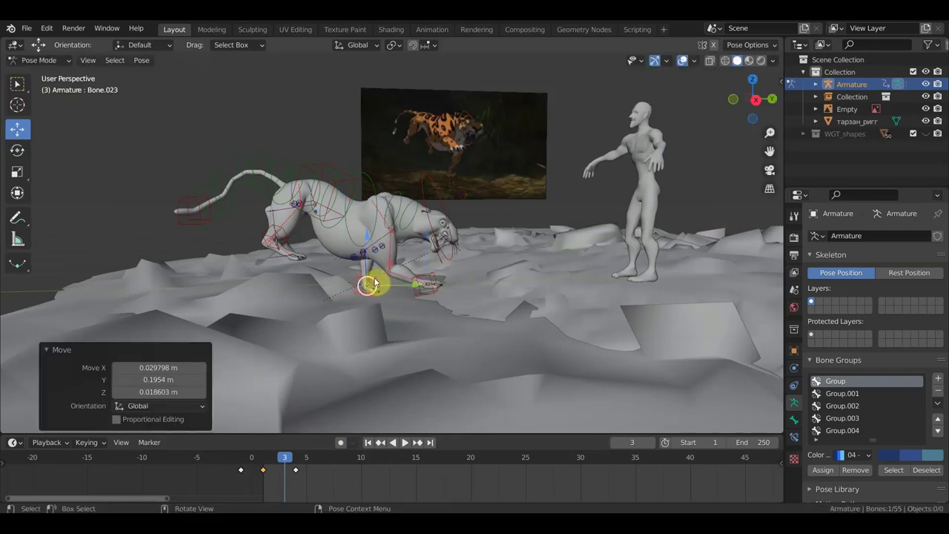
left_click(267, 230)
key("g")
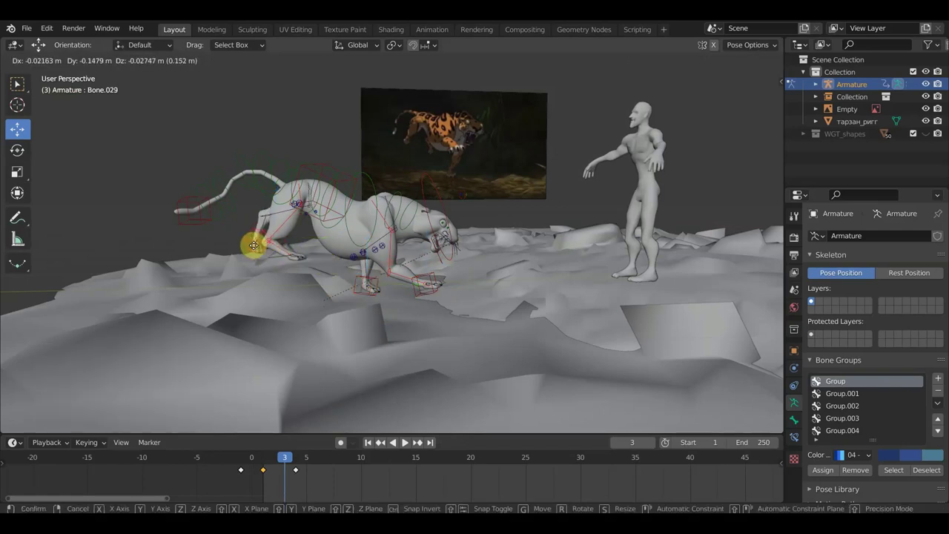
left_click(252, 244)
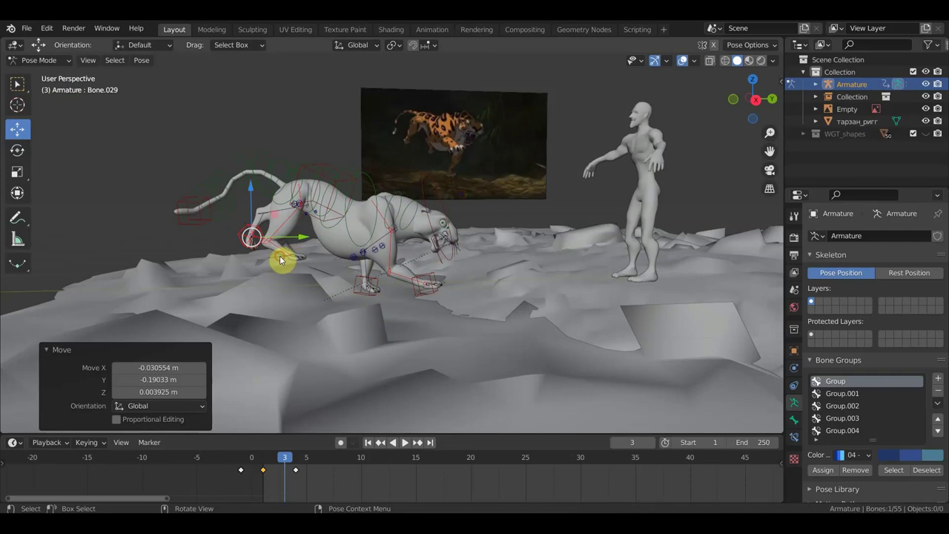
left_click(289, 262)
mouse_move(290, 264)
left_mouse_down()
mouse_move(269, 257)
mouse_move(281, 253)
left_mouse_up()
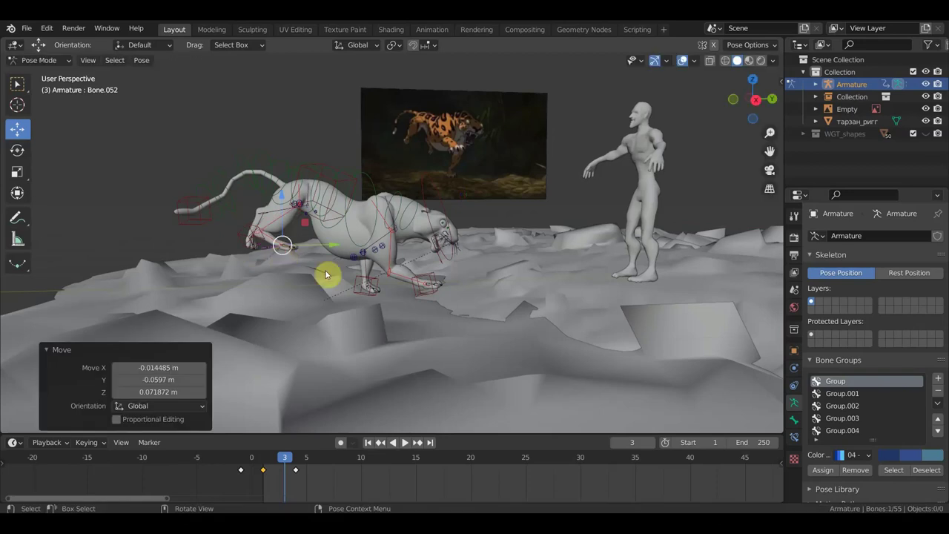
Step: Key location, rotation and scale for all bones at frame 3
key("a")
key("i")
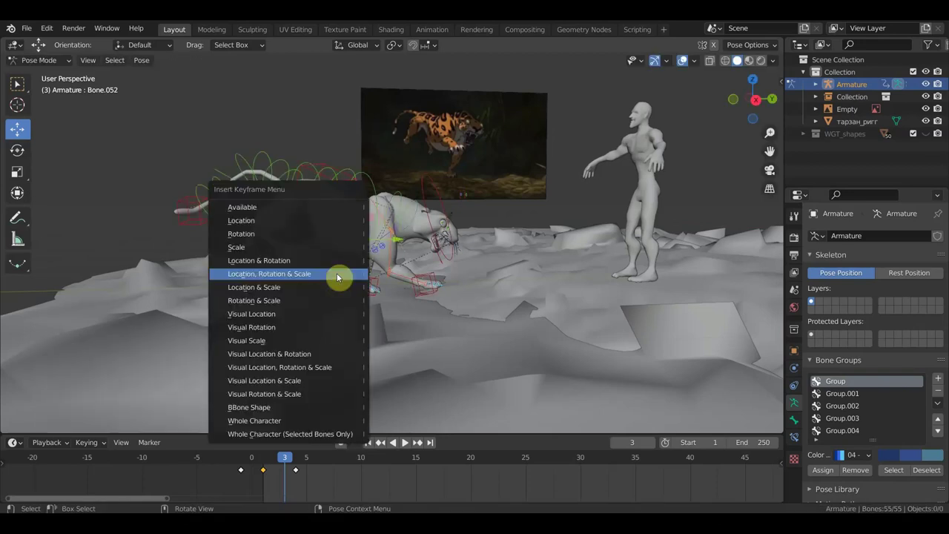
left_click(336, 274)
Step: Scrub and play back the keyed lunge, then park on frame 6 and zoom in
left_click(272, 461)
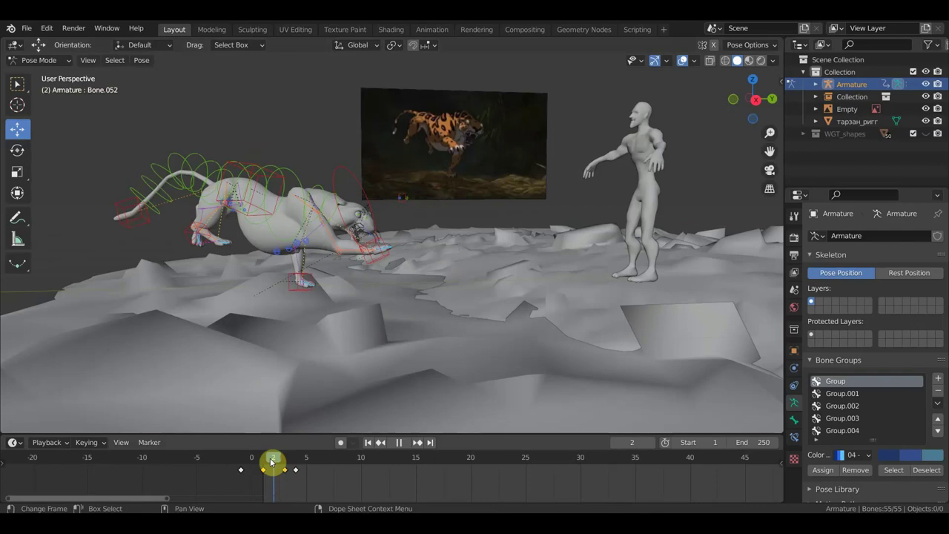
mouse_move(273, 461)
left_mouse_down()
mouse_move(280, 465)
mouse_move(267, 468)
mouse_move(295, 477)
left_mouse_up()
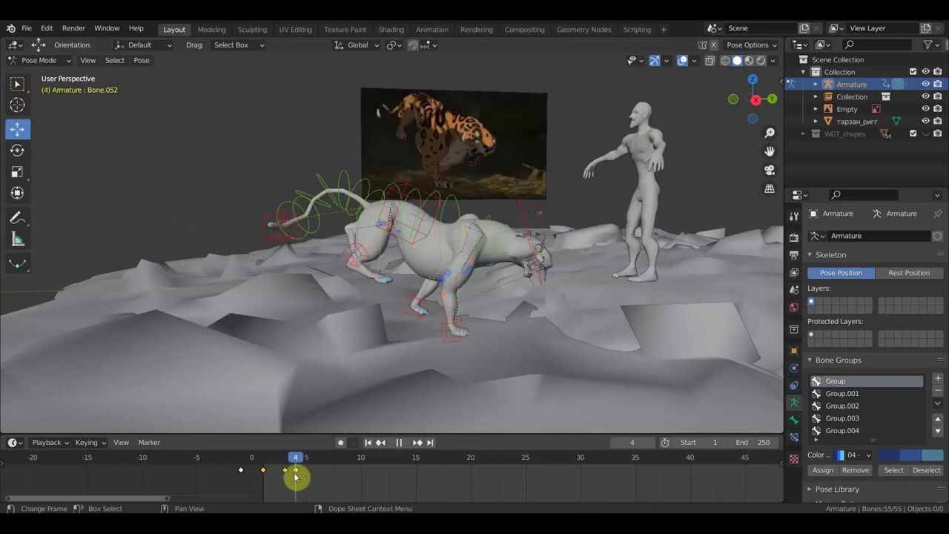
mouse_move(523, 375)
middle_mouse_down()
mouse_move(426, 371)
mouse_move(529, 360)
mouse_move(556, 371)
mouse_move(519, 381)
middle_mouse_up()
key("space")
left_click_drag(307, 459, 320, 466)
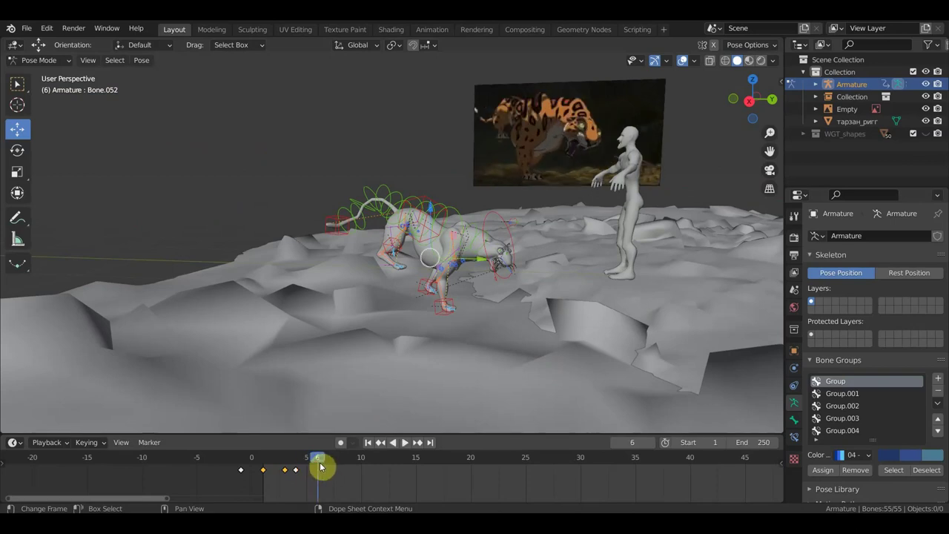
scroll(430, 332, "up", 2)
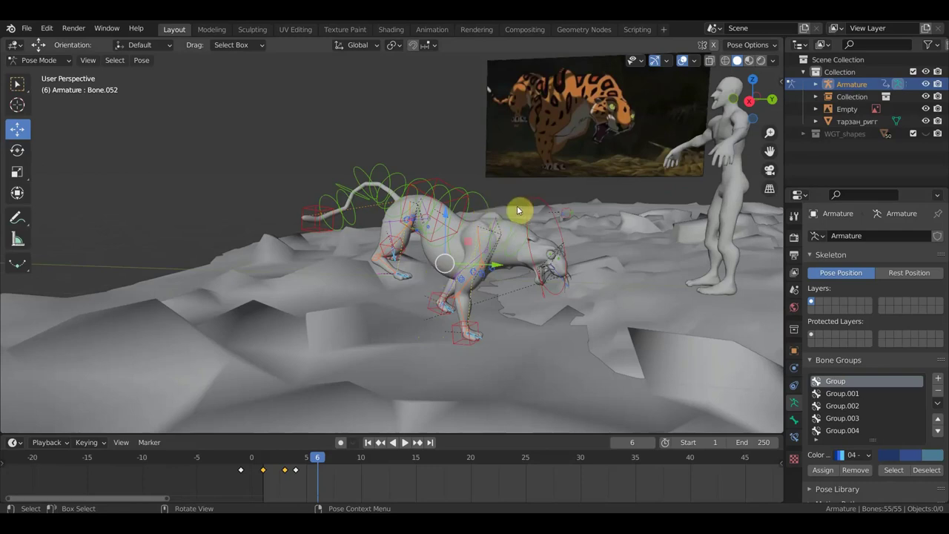
Step: Turn head bone Bone.013 by -13.9° and swing the main body by -16.9°
left_click_drag(318, 457, 318, 467)
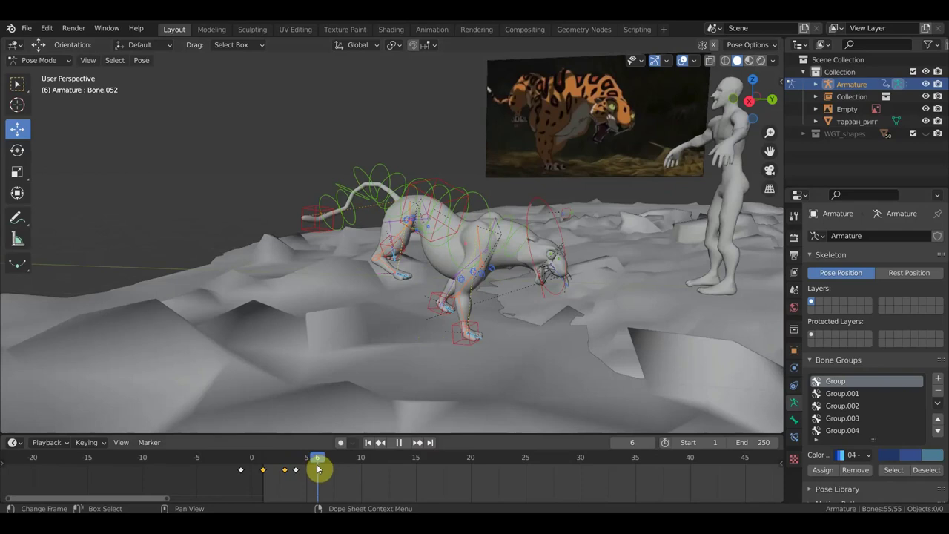
left_click(508, 216)
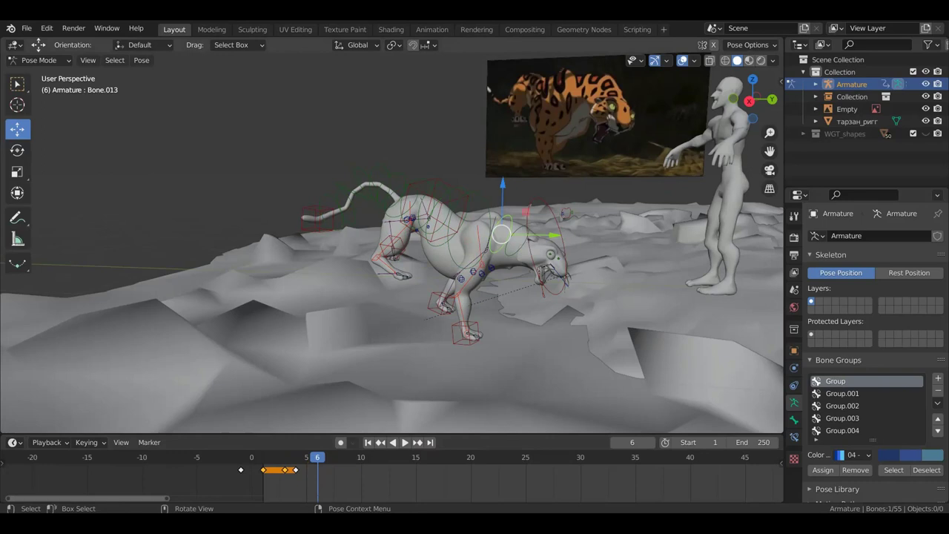
key("r")
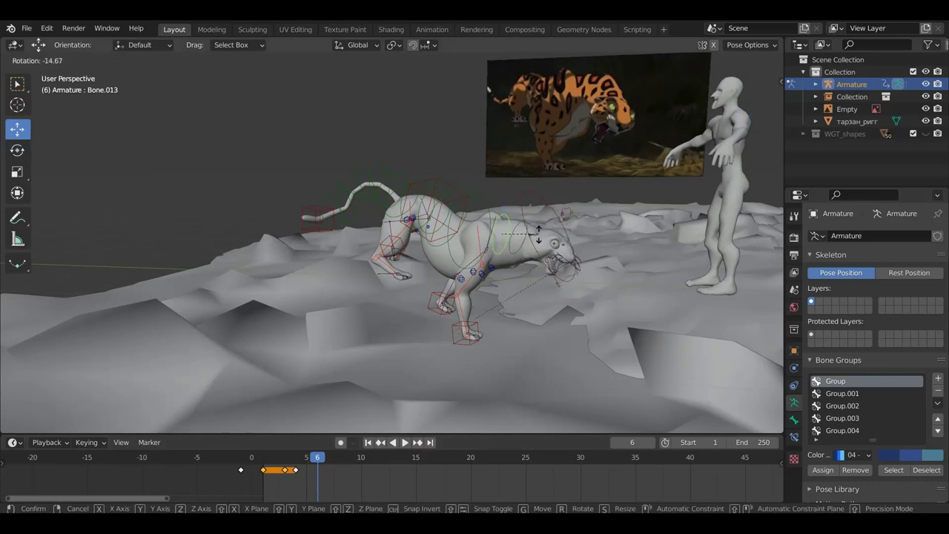
left_click(519, 241)
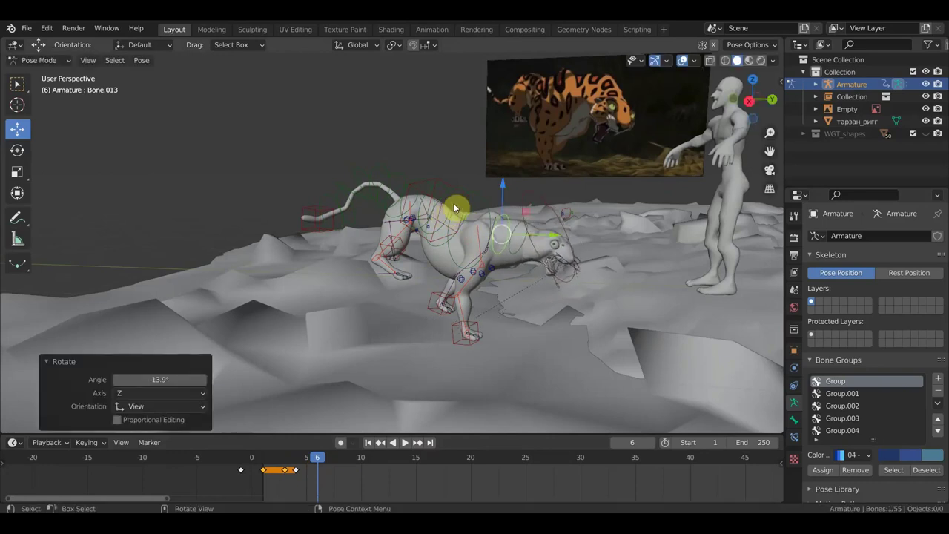
left_click(433, 197)
left_click(445, 182)
key("r")
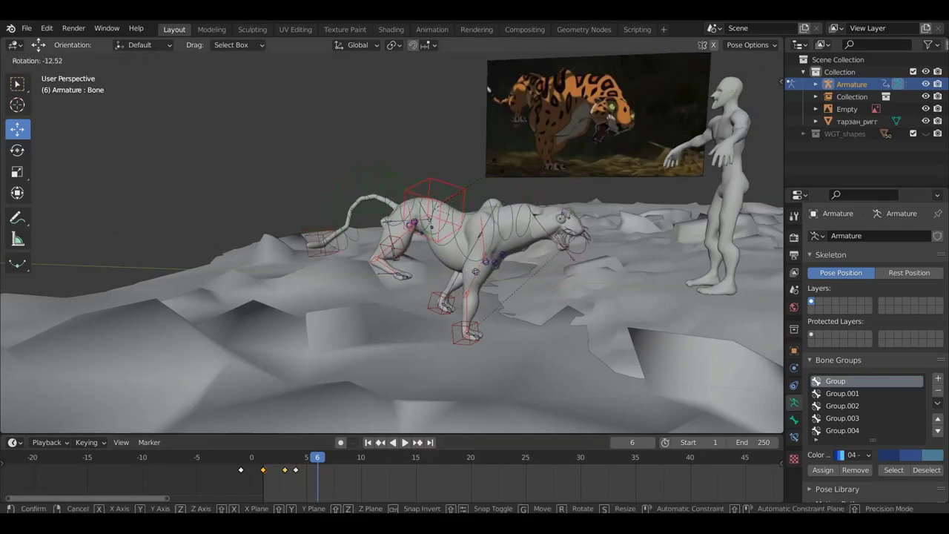
left_click(496, 165)
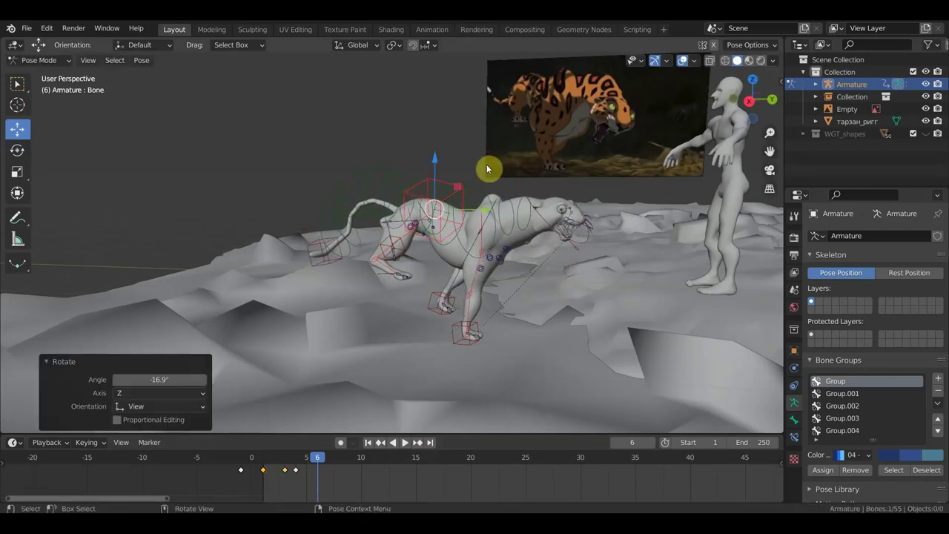
Step: Move Bone.012 0.35734 m in X and lower the body about 0.09 m
left_click(497, 229)
key("r")
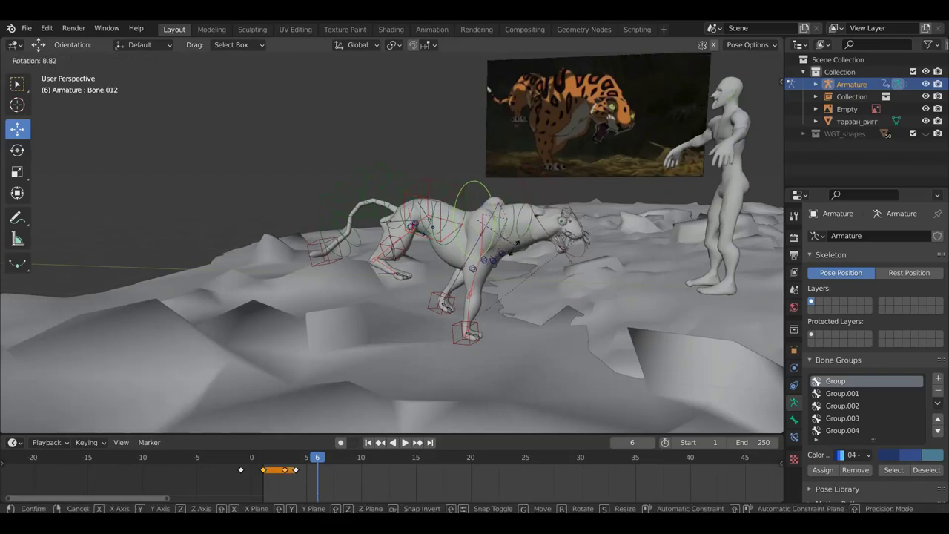
key("g")
left_click(504, 244)
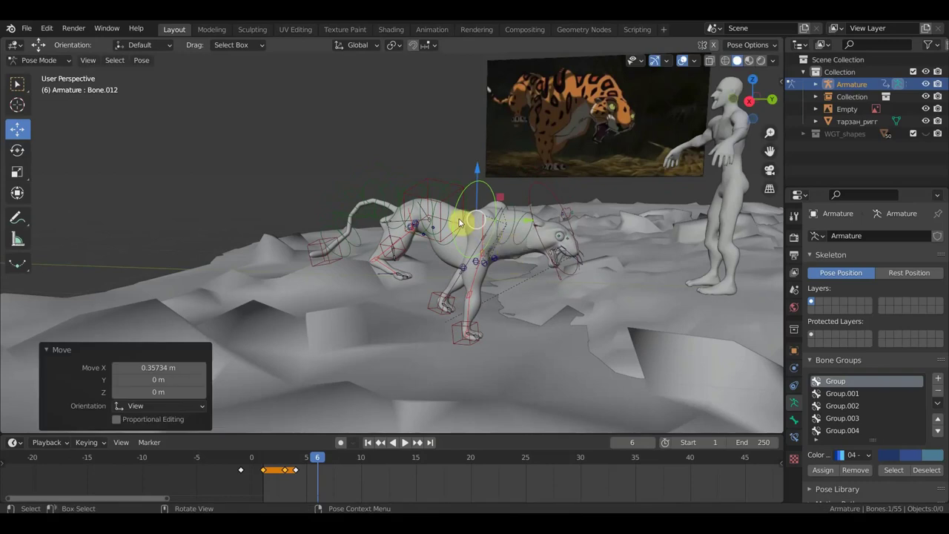
left_click(441, 185)
left_click(459, 176)
left_click_drag(440, 162, 441, 175)
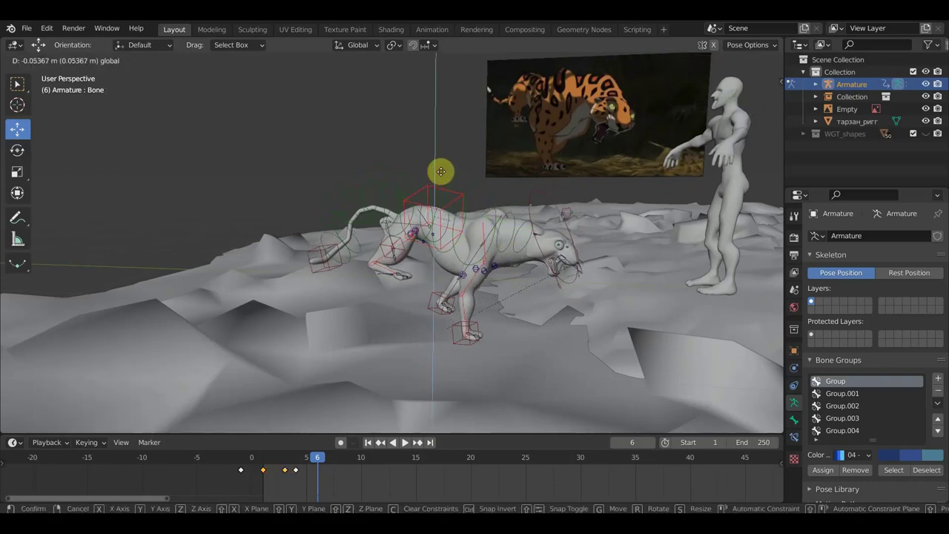
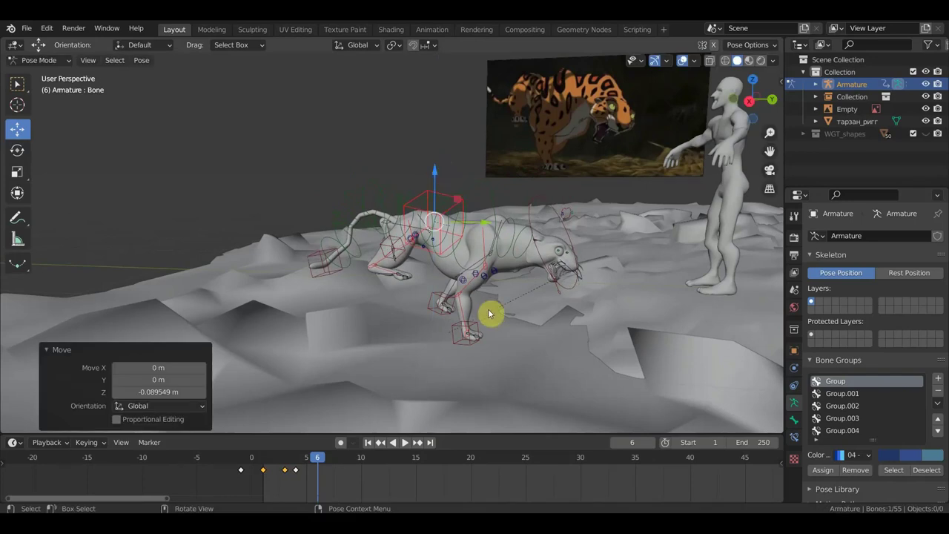
Step: Move the jaguar's front foot bone Bone.052 to a new position at frame 6
left_click(393, 284)
key("g")
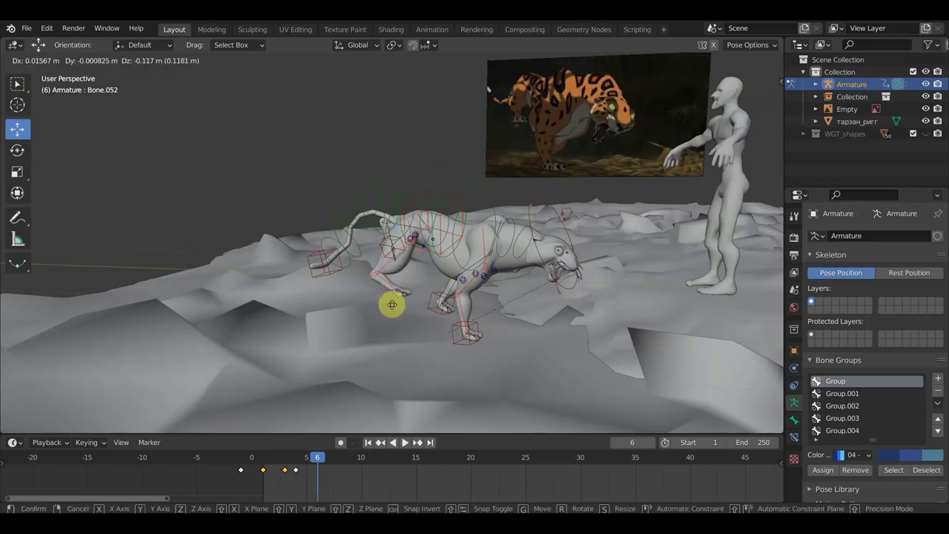
left_click(407, 310)
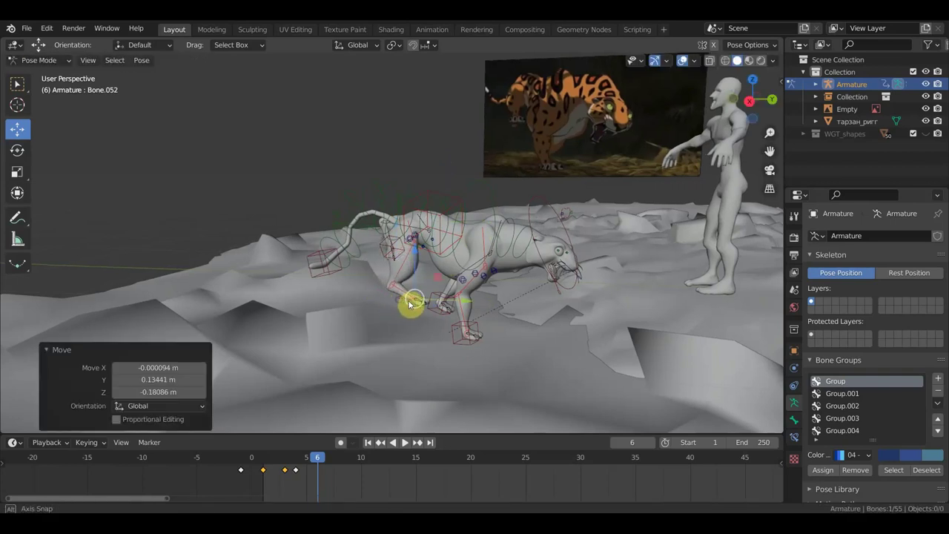
middle_click_drag(413, 304, 440, 303)
Step: Reposition leg bone Bone.029, then select all bones and bring up Insert Keyframe
left_click(334, 251)
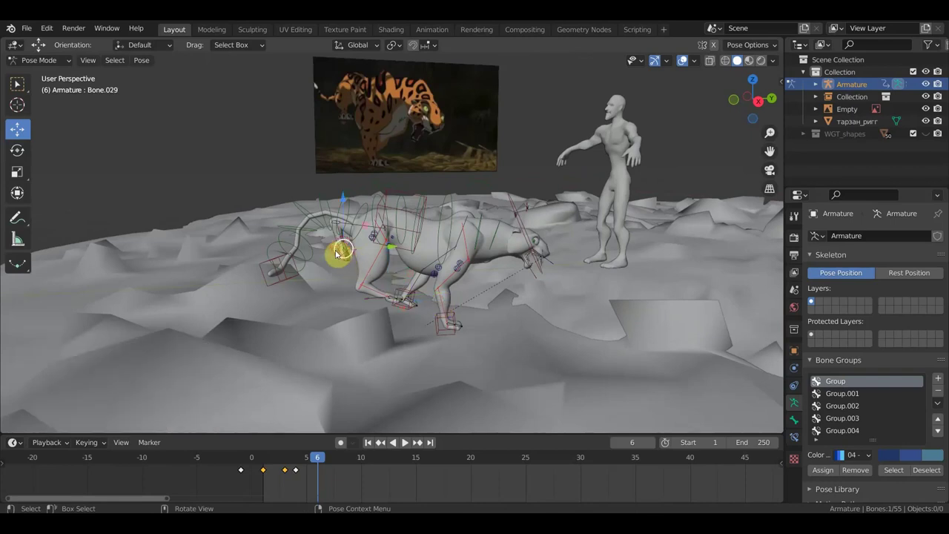
key("g")
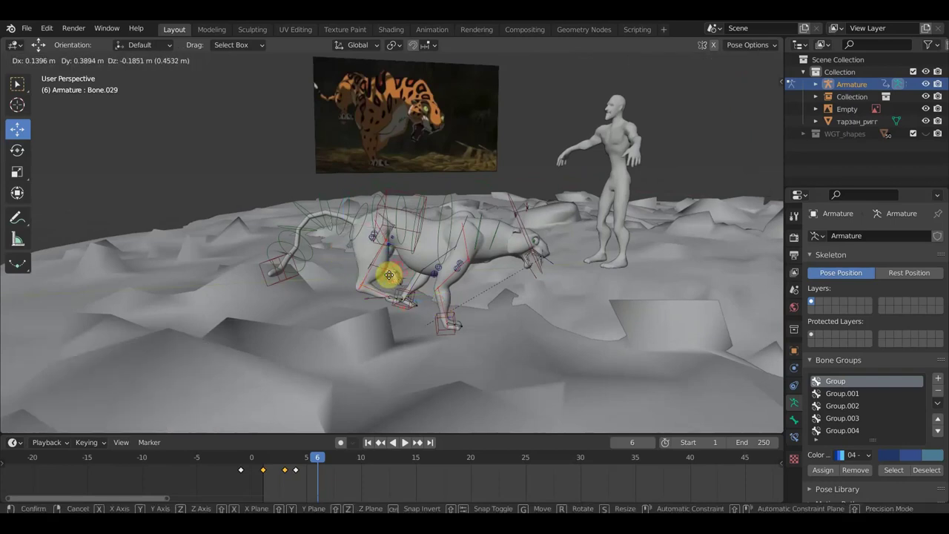
left_click(393, 278)
middle_click_drag(389, 296, 303, 284)
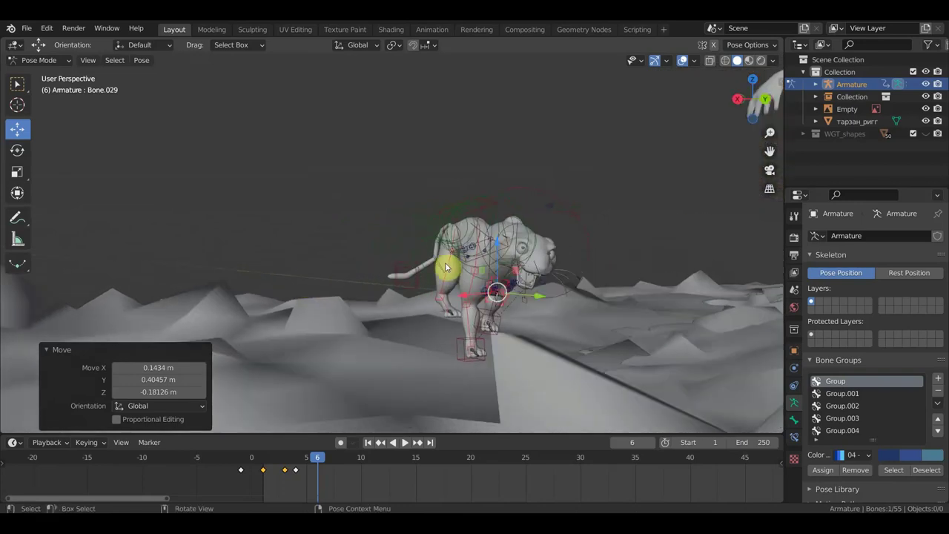
key("a")
key("i")
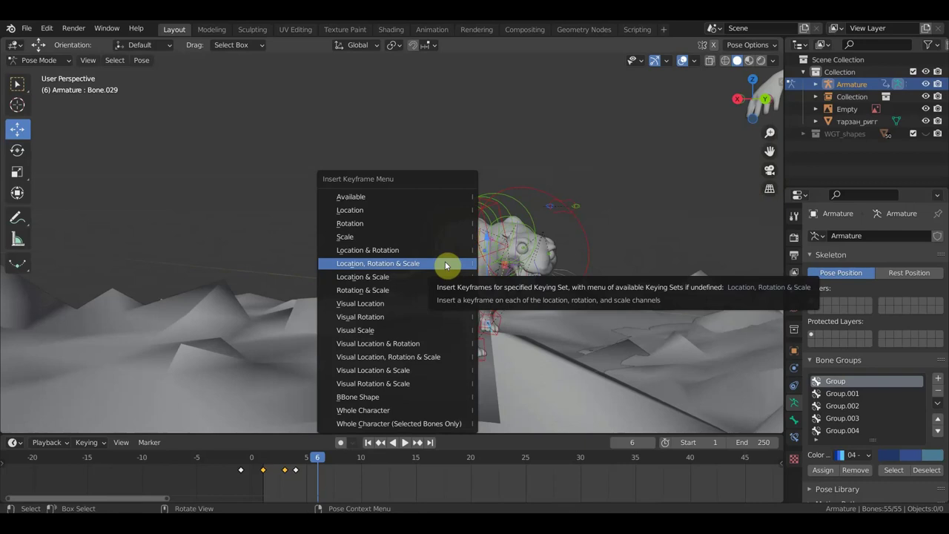
Step: Keyframe location, rotation and scale for all jaguar bones at frame 6
left_click(445, 261)
middle_click_drag(532, 301, 558, 308)
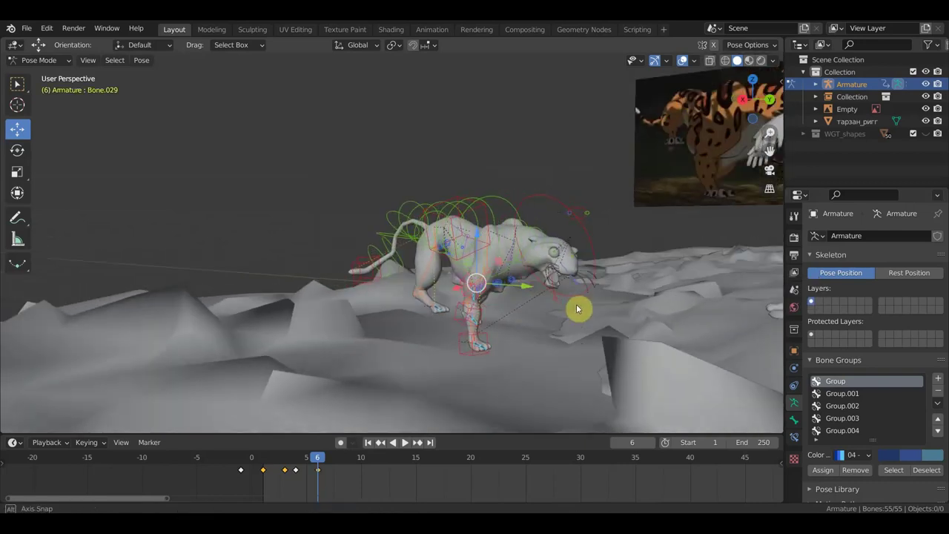
scroll(571, 307, "up", 2)
scroll(601, 314, "up", 1)
scroll(473, 284, "up", 1)
Step: Play back and scrub frames 2–6 to preview the leg motion
middle_click_drag(474, 283, 407, 285)
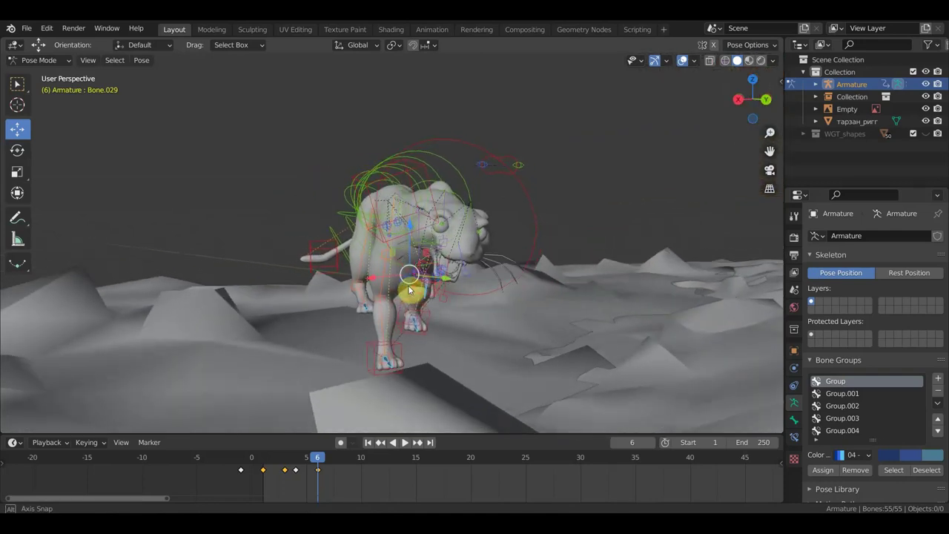
key("space")
mouse_move(312, 457)
left_mouse_down()
mouse_move(275, 455)
mouse_move(319, 472)
left_mouse_up()
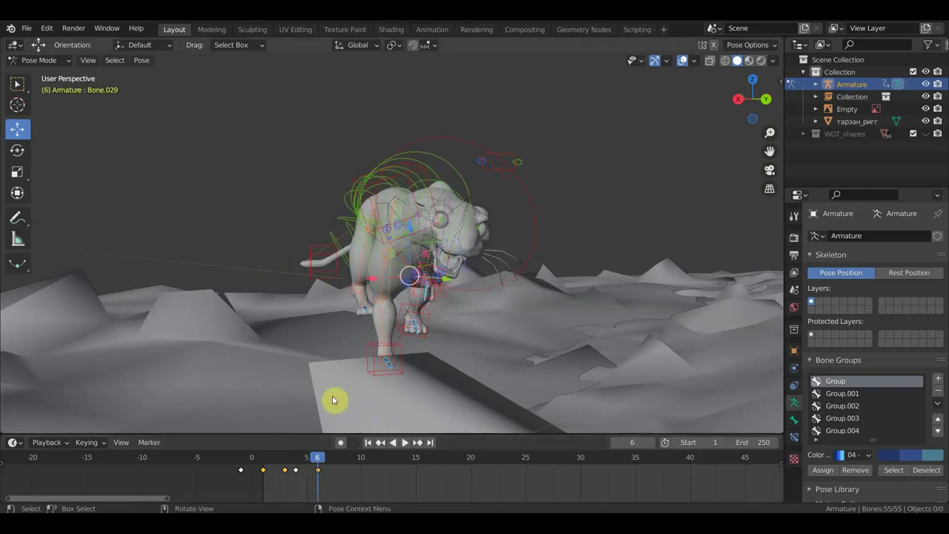
Step: Move the front foot bone Bone.052 to a refined spot, checked from the side
left_click(356, 305)
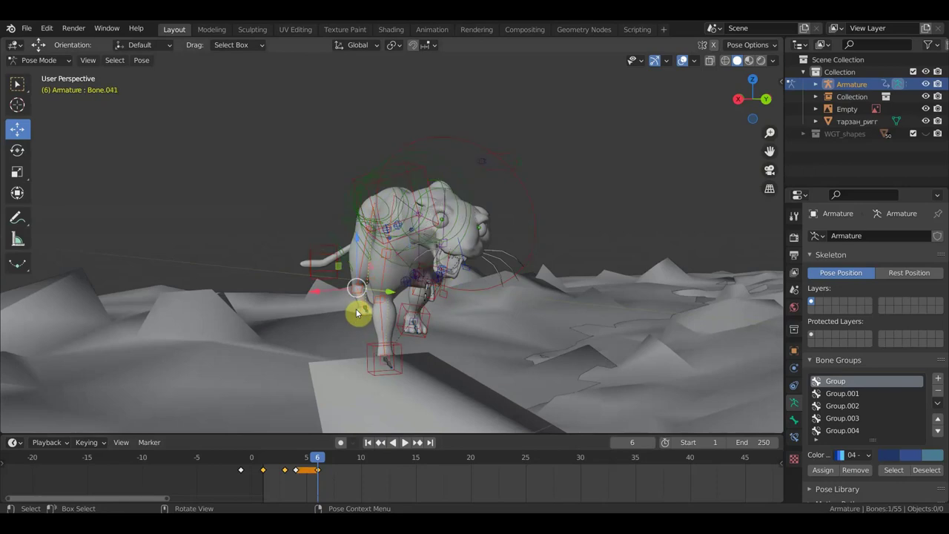
mouse_move(398, 320)
middle_mouse_down()
mouse_move(434, 323)
mouse_move(309, 313)
middle_mouse_up()
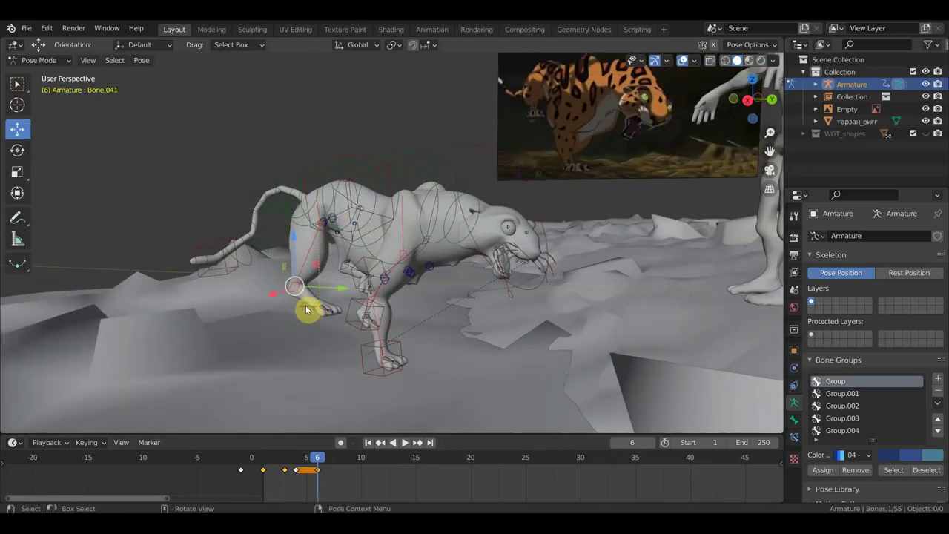
left_click(323, 311)
key("g")
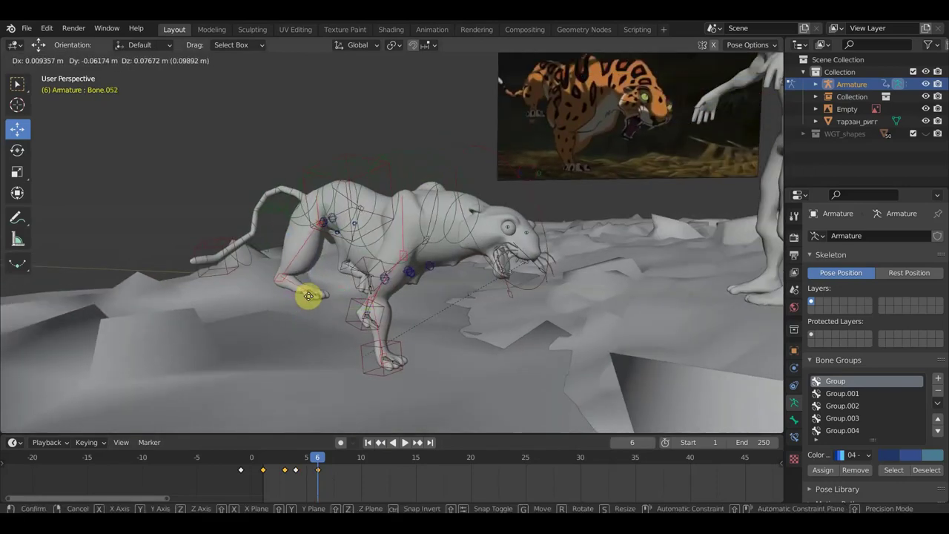
left_click(312, 291)
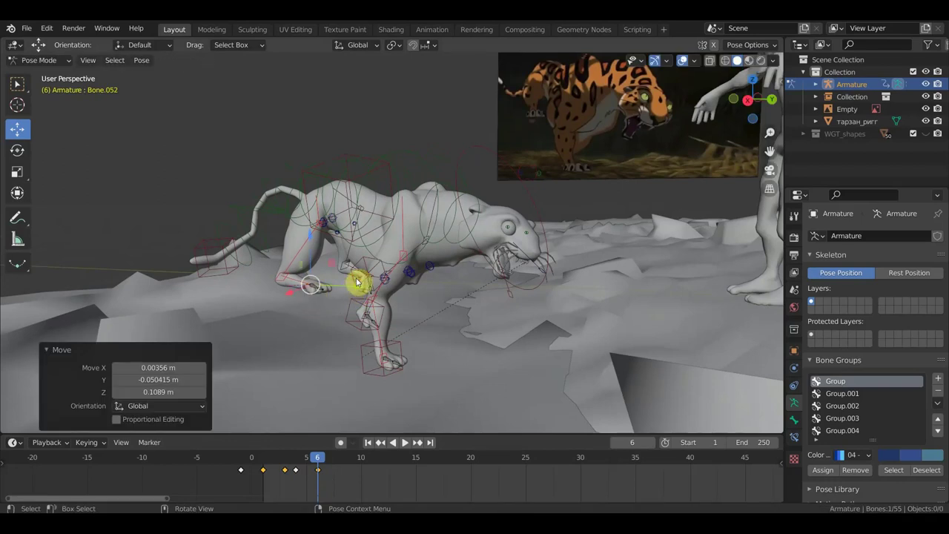
Step: Adjust Bone.029, re-key location, rotation and scale at frame 6, and preview frames 4–6
left_click(356, 281)
key("g")
left_click(329, 279)
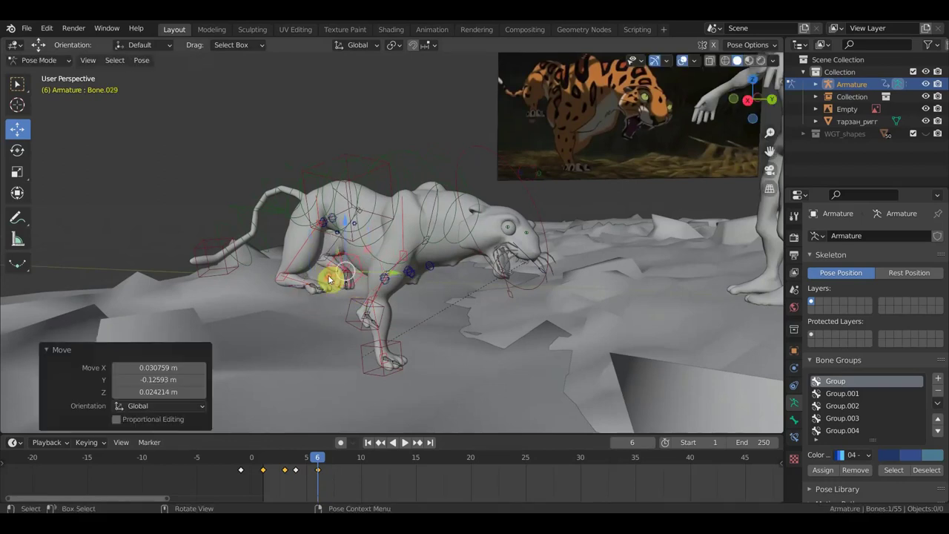
key("a")
key("i")
left_click(345, 283)
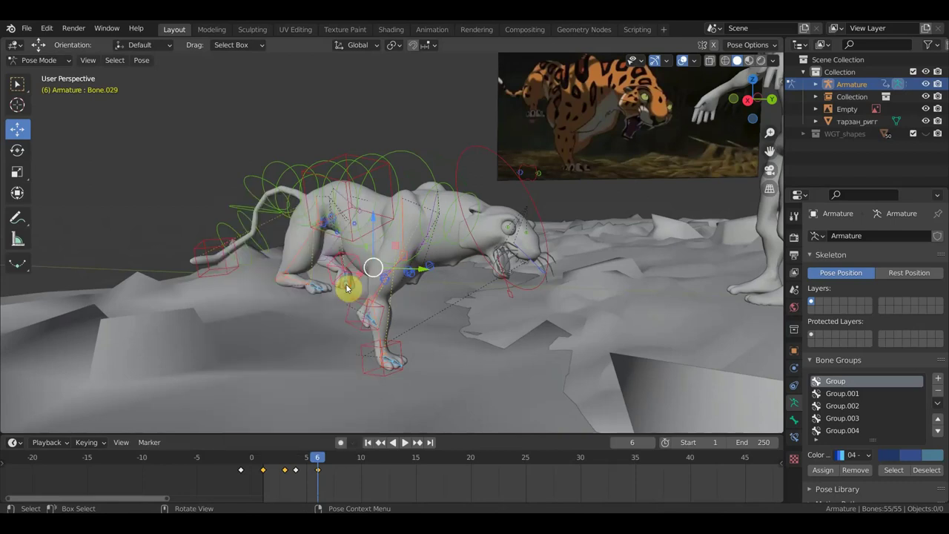
key("space")
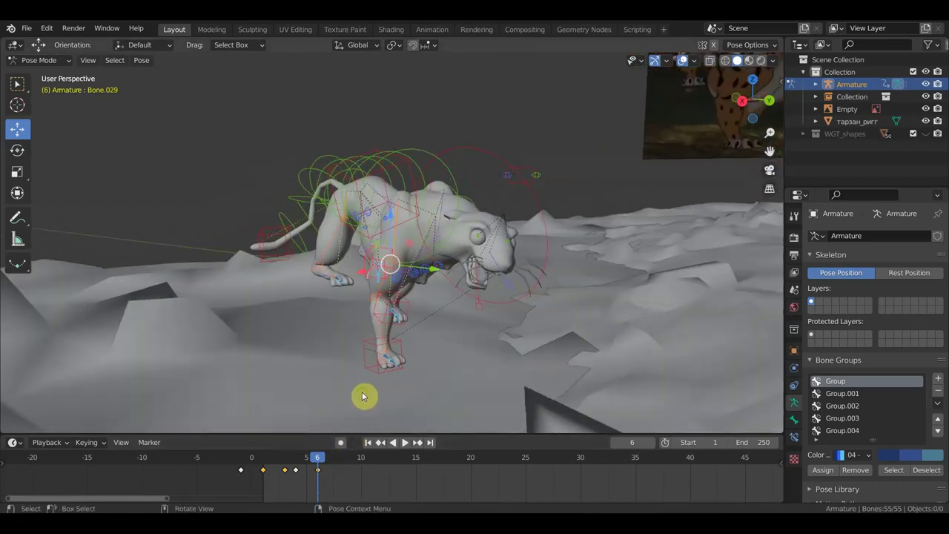
mouse_move(314, 459)
left_mouse_down()
mouse_move(296, 462)
mouse_move(318, 467)
left_mouse_up()
Step: Orbit around the jaguar and human figure and scrub up to frame 10 to review the lunge
scroll(615, 304, "down", 3)
mouse_move(627, 299)
middle_mouse_down()
mouse_move(502, 332)
mouse_move(566, 331)
mouse_move(561, 314)
middle_mouse_up()
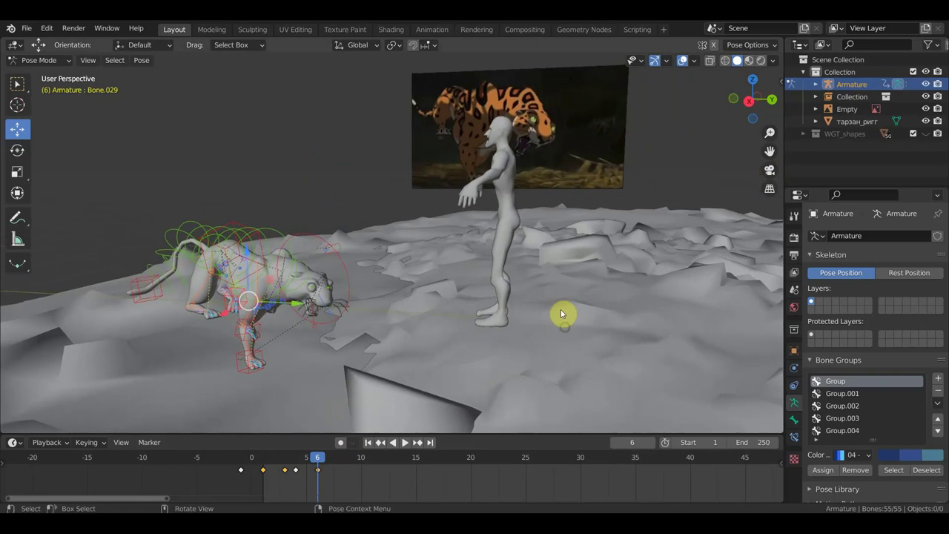
left_click_drag(307, 466, 357, 481)
middle_click_drag(518, 235, 581, 226)
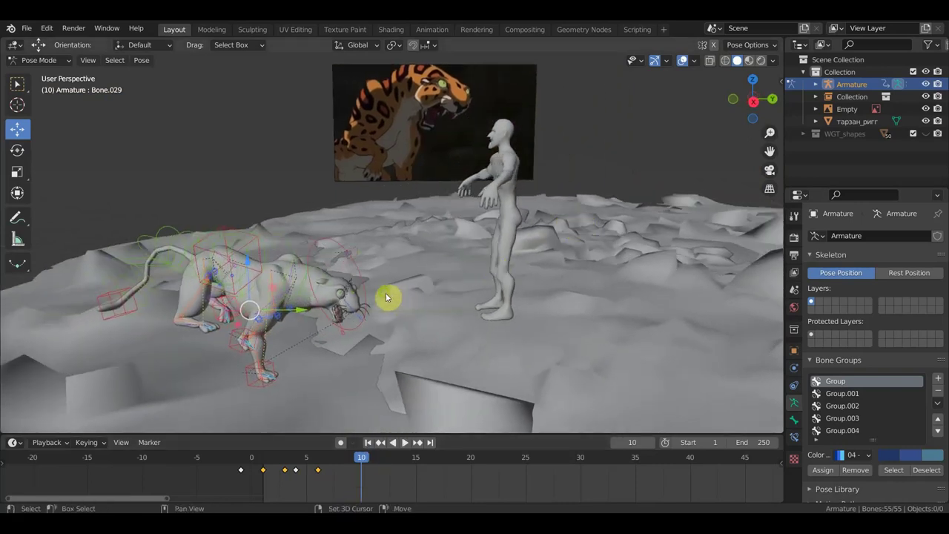
middle_click_drag(468, 266, 435, 276)
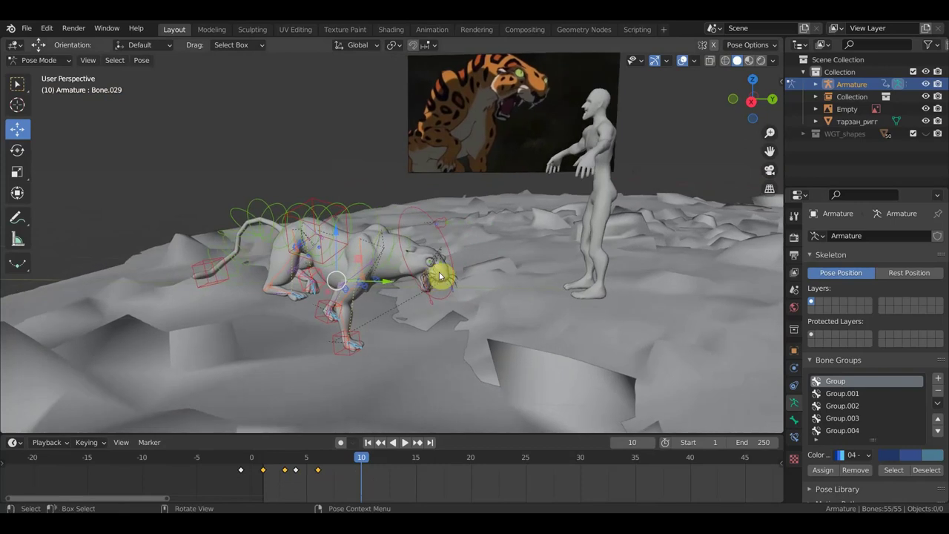
middle_click_drag(461, 324, 476, 322)
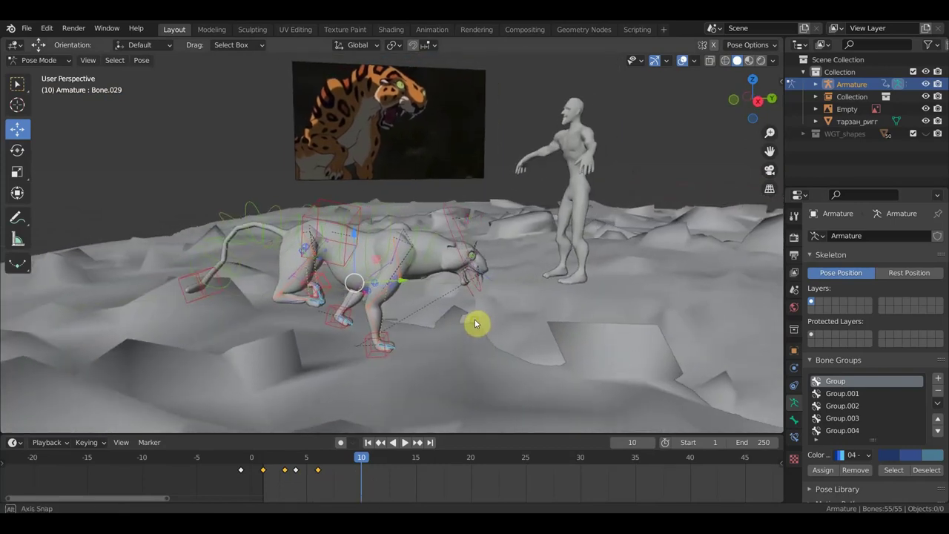
middle_click_drag(388, 303, 334, 345)
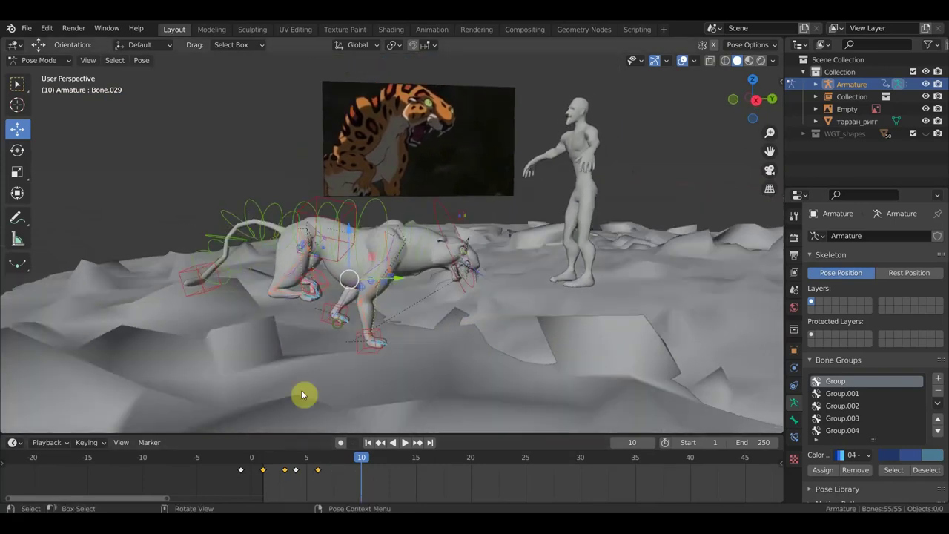
Step: Return to frame 0, zoom the timeline to frames -6..22, and box-select the keyframe at frame -1
left_click(239, 465)
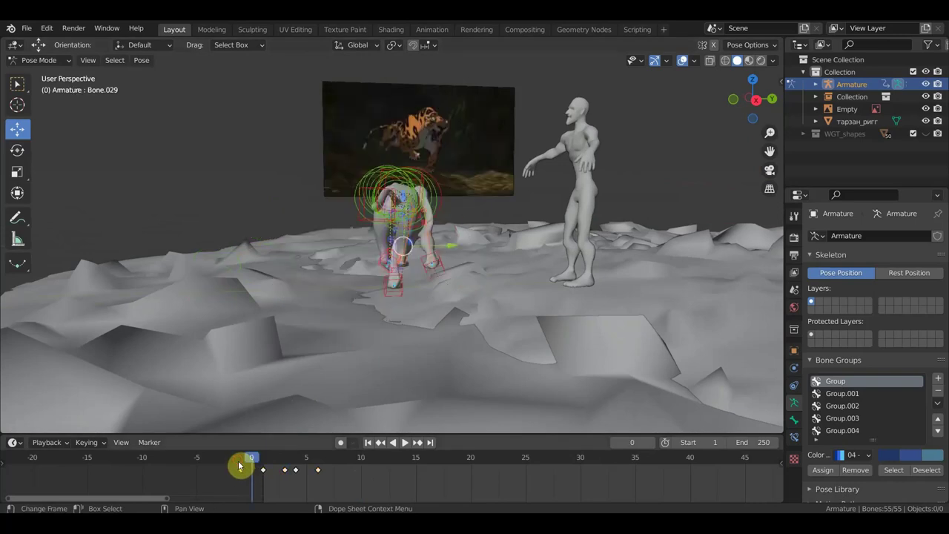
scroll(234, 469, "down", 5, "ctrl")
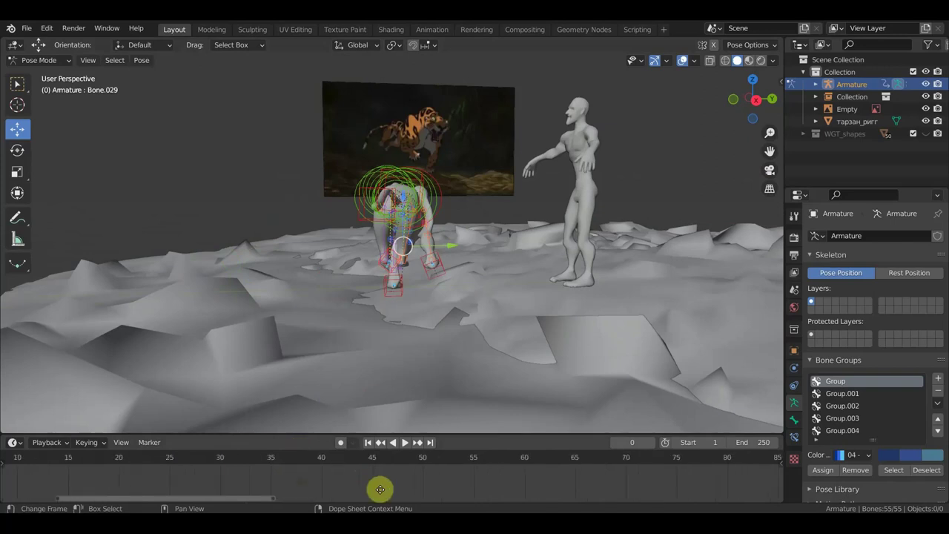
scroll(378, 486, "up", 4, "ctrl")
scroll(393, 475, "down", 4)
scroll(373, 477, "up", 4, "ctrl")
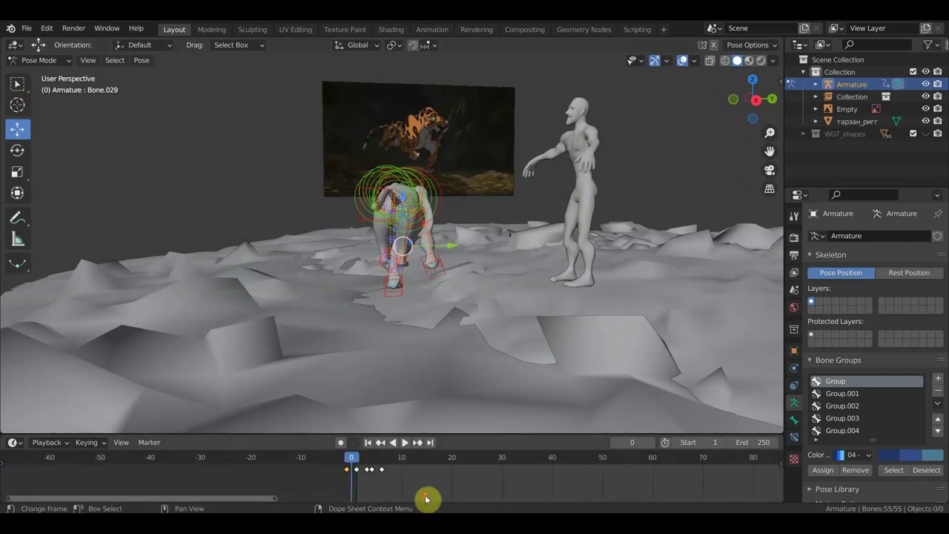
scroll(425, 498, "up", 3)
scroll(393, 482, "up", 3)
scroll(394, 482, "up", 2)
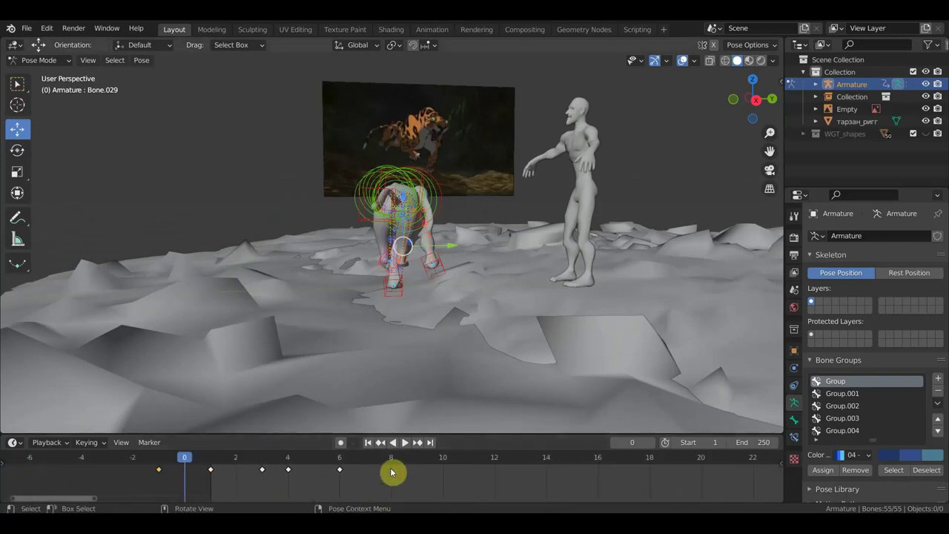
key("b")
left_click_drag(173, 480, 146, 466)
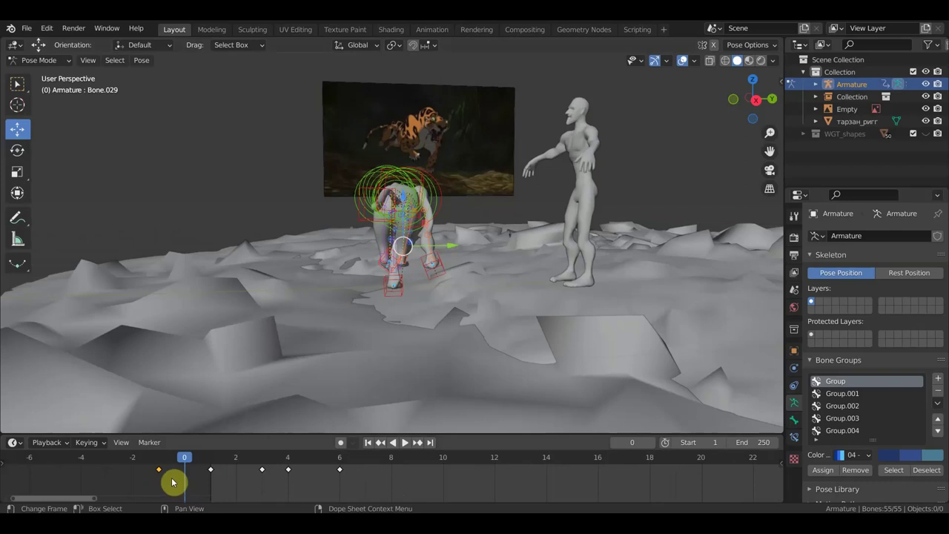
Step: Shift the selected keyframe to frame 10 and set the playhead there
key("g")
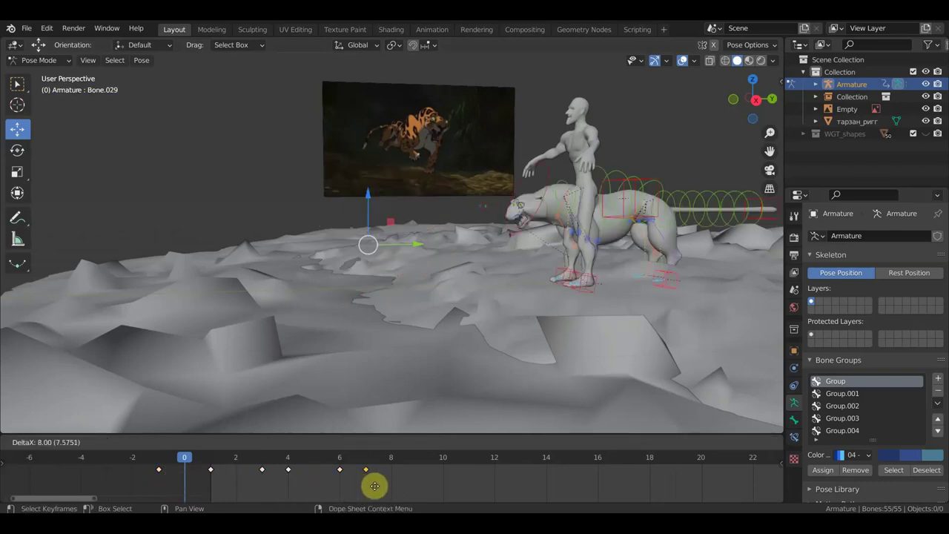
left_click(455, 487)
left_click(443, 458)
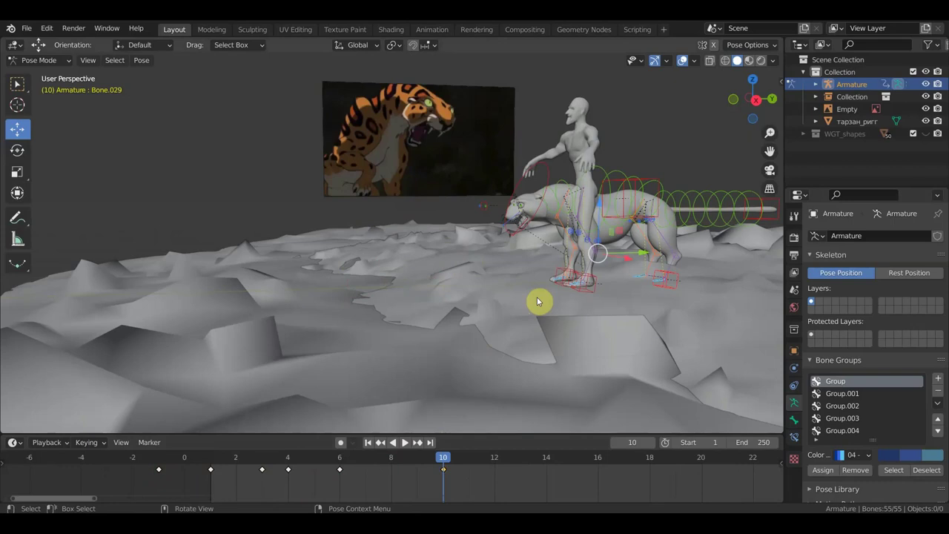
Step: From top view, rotate the bones -179° about Z and move them -0.19279, -1.1681 m
key("KP_7")
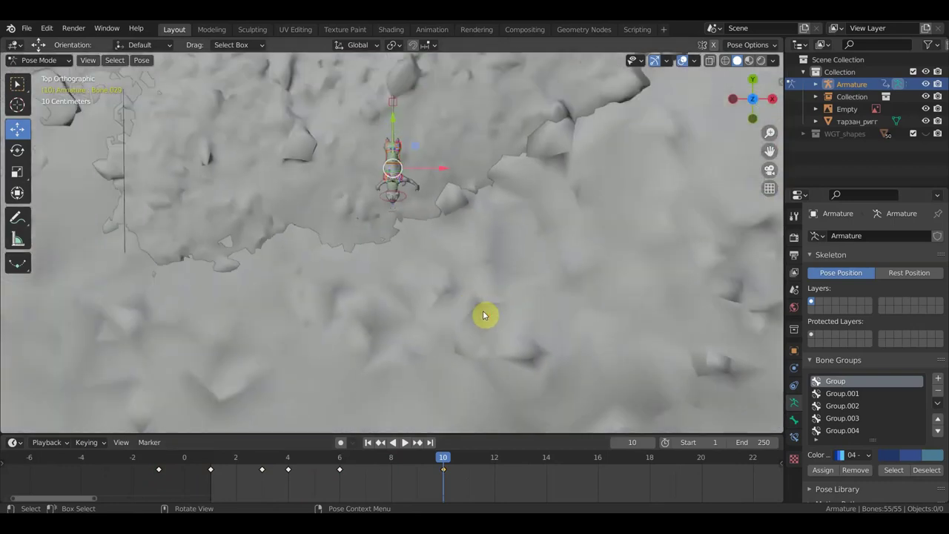
key("r")
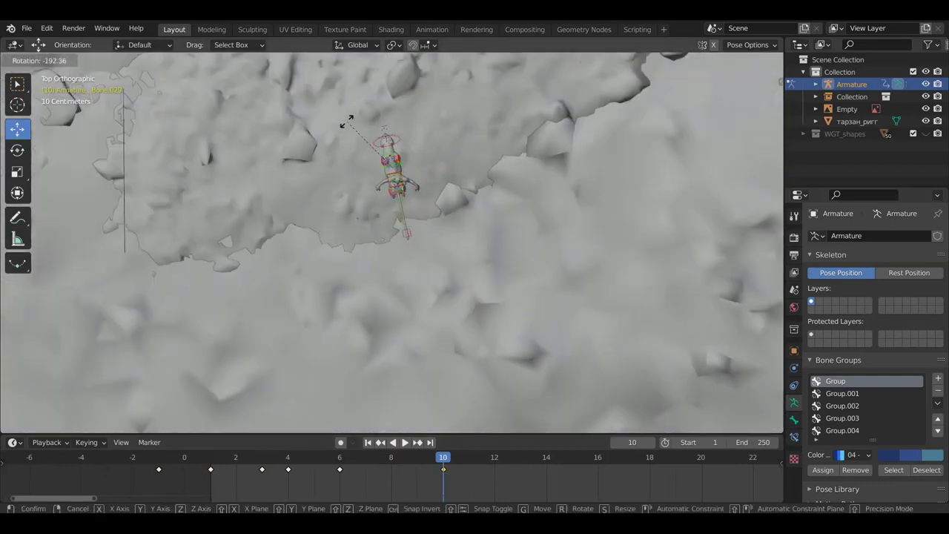
left_click(366, 126)
key("g")
left_click(545, 265)
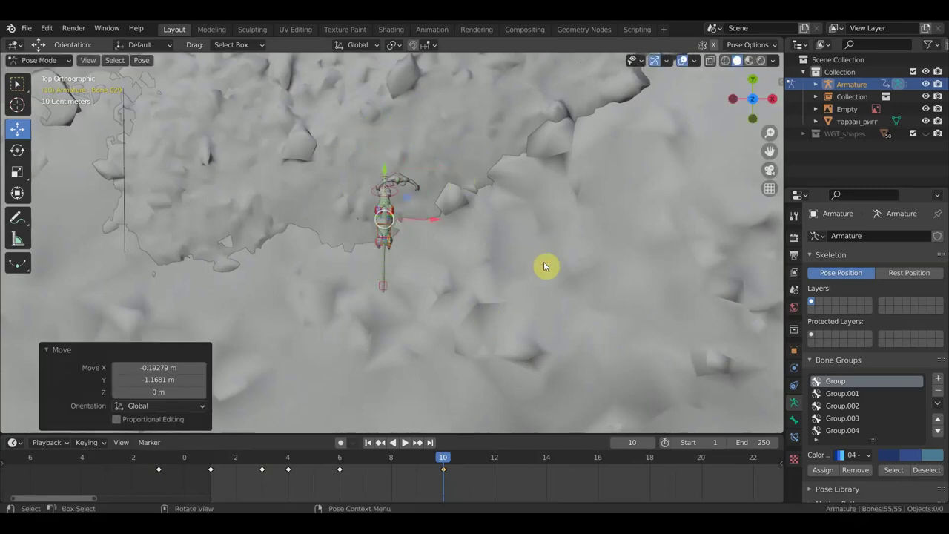
key("KP_3")
scroll(485, 266, "up", 6)
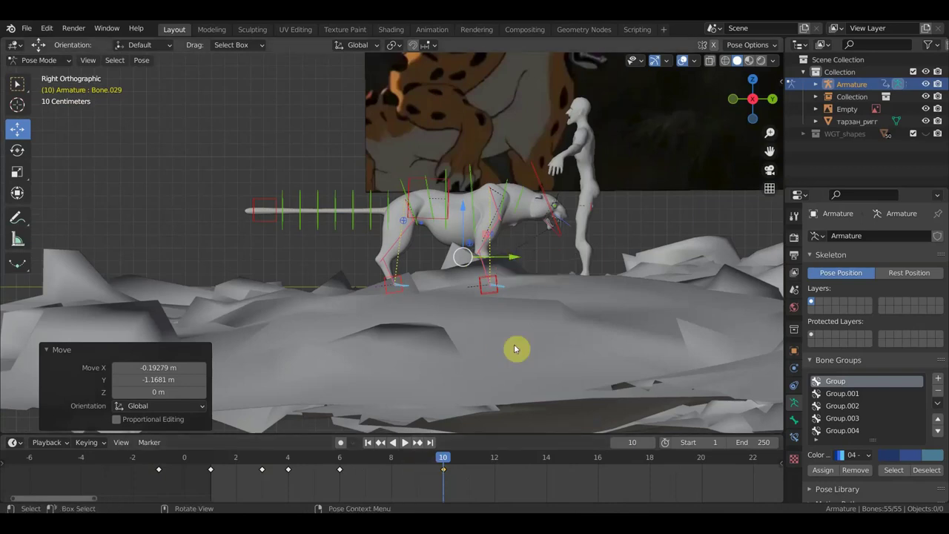
scroll(529, 263, "down", 1)
scroll(532, 259, "down", 2)
Step: Lower the jaguar's body bone along the Z axis
middle_click_drag(534, 259, 544, 258)
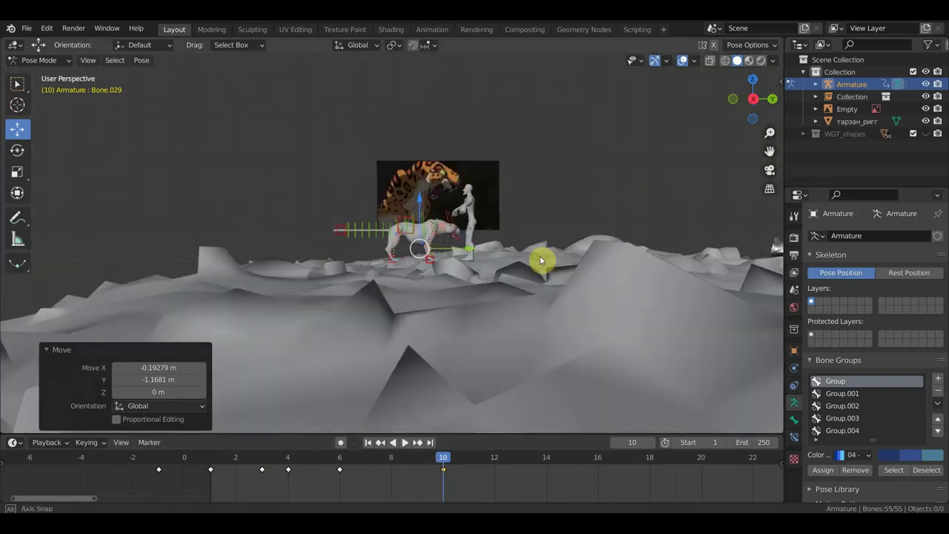
scroll(477, 250, "up", 2)
scroll(474, 241, "up", 1)
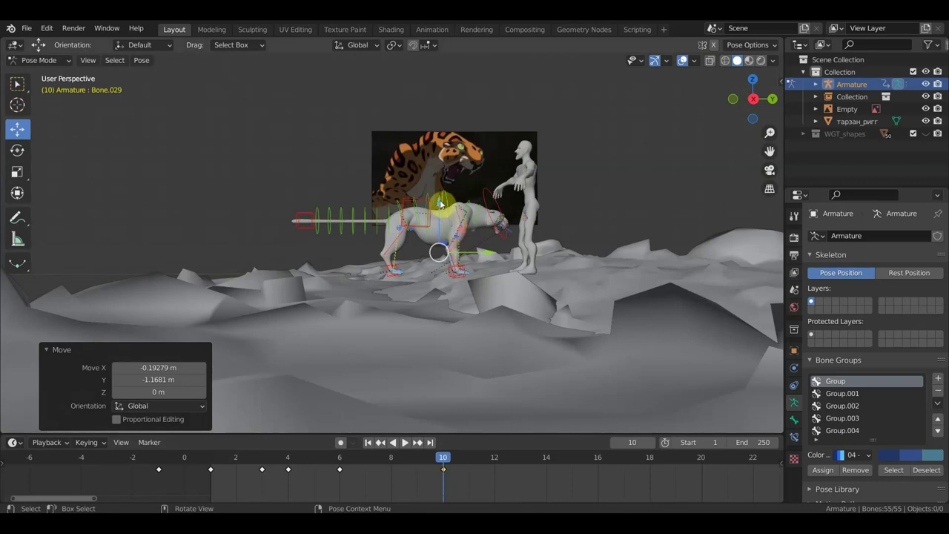
key("g")
key("z")
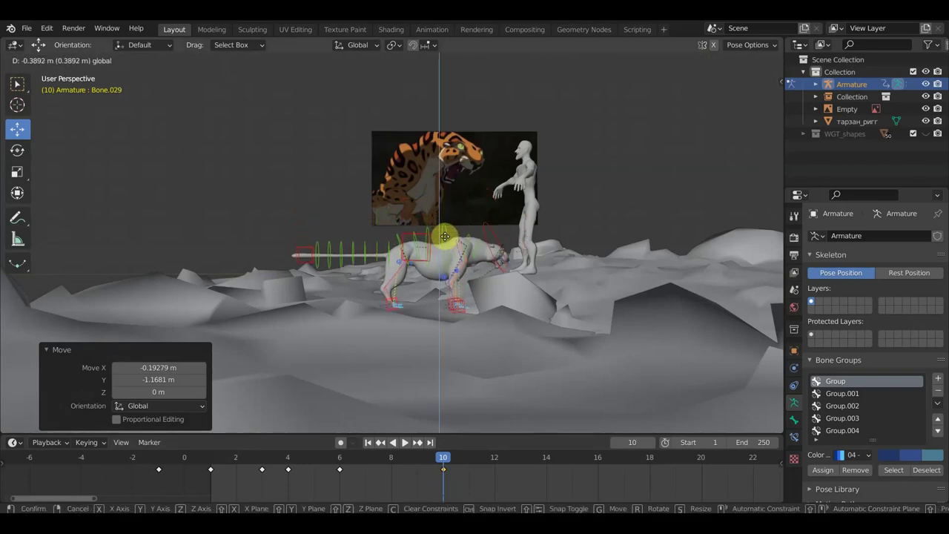
left_click(447, 243)
Step: Raise the body bone 0.17725 m along Z
scroll(453, 259, "up", 2)
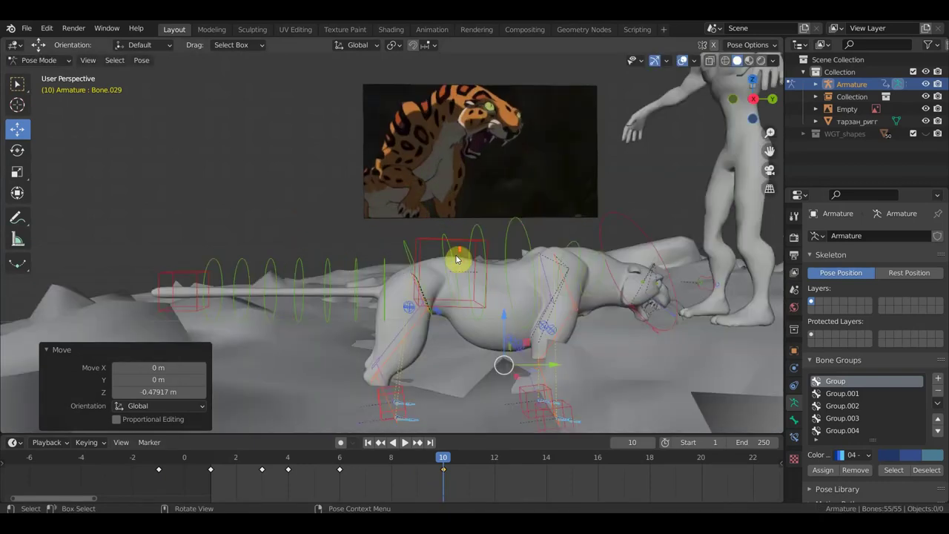
scroll(475, 282, "up", 1)
scroll(495, 298, "up", 2)
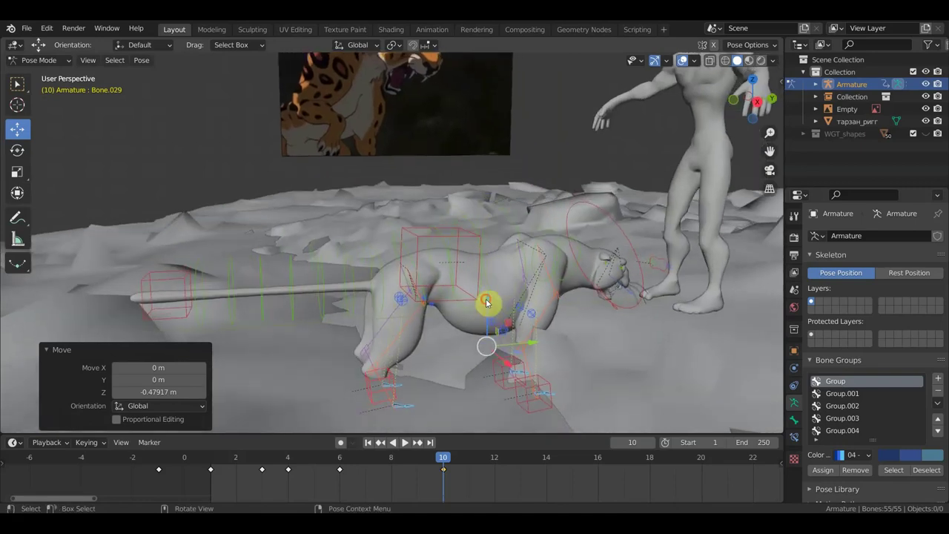
key("g")
key("z")
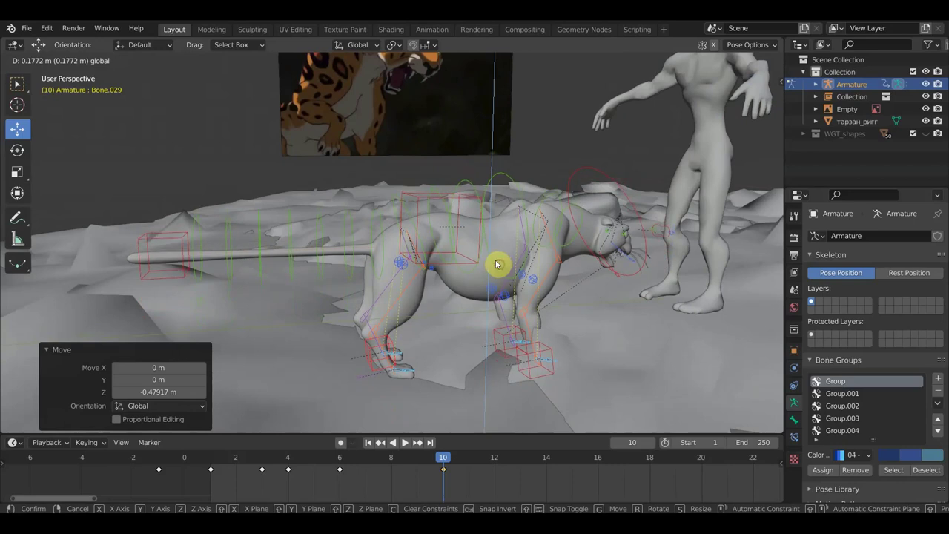
left_click(496, 264)
Step: Keyframe location, rotation and scale for the jaguar at frame 10
key("KP_3")
scroll(500, 269, "down", 2)
scroll(511, 276, "down", 2)
middle_click_drag(515, 280, 525, 292)
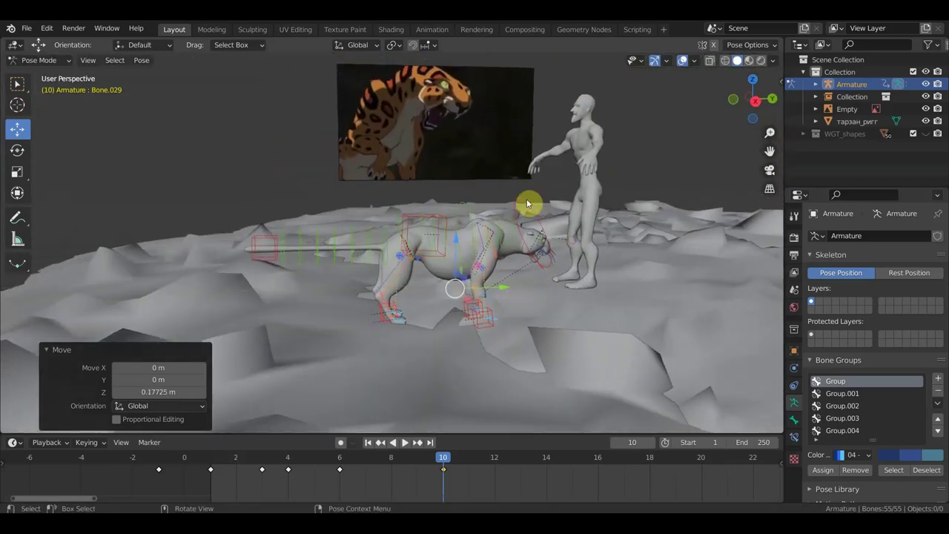
key("i")
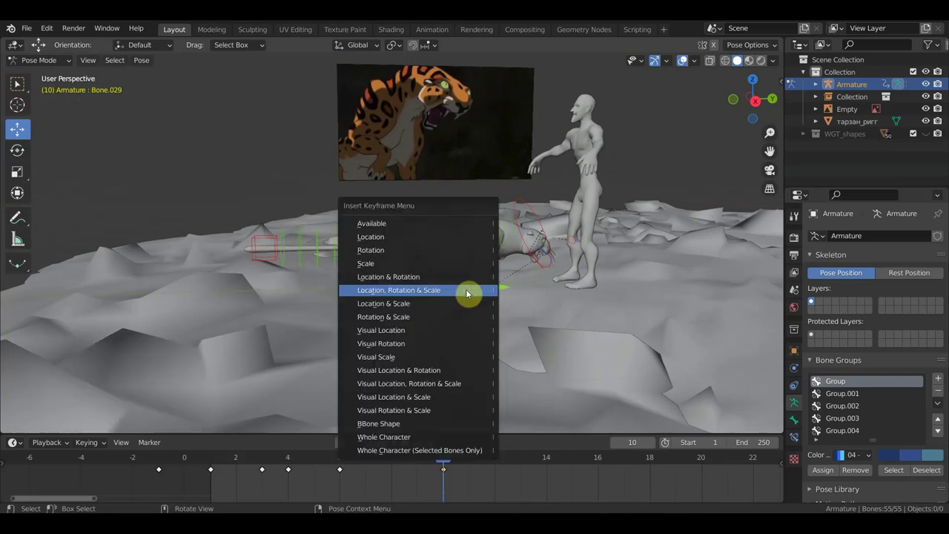
left_click(466, 292)
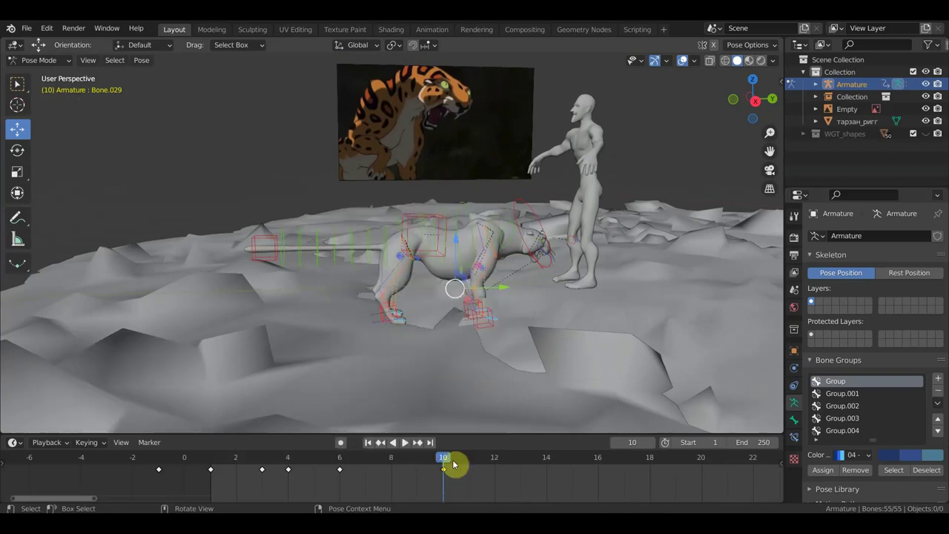
Step: At frame 6, draw an Annotate stroke under the front paw, then return to Select Box
left_click(338, 458)
middle_click_drag(435, 398, 434, 362)
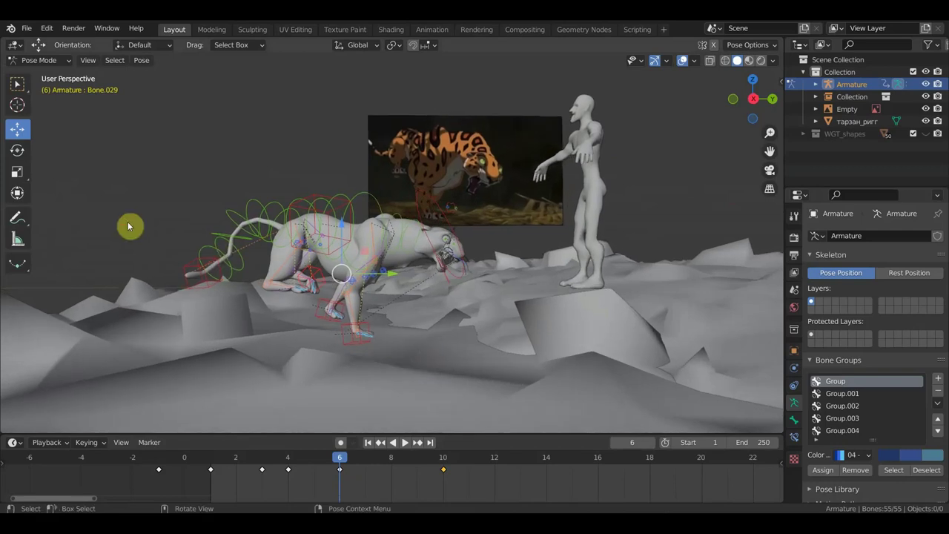
left_click(18, 219)
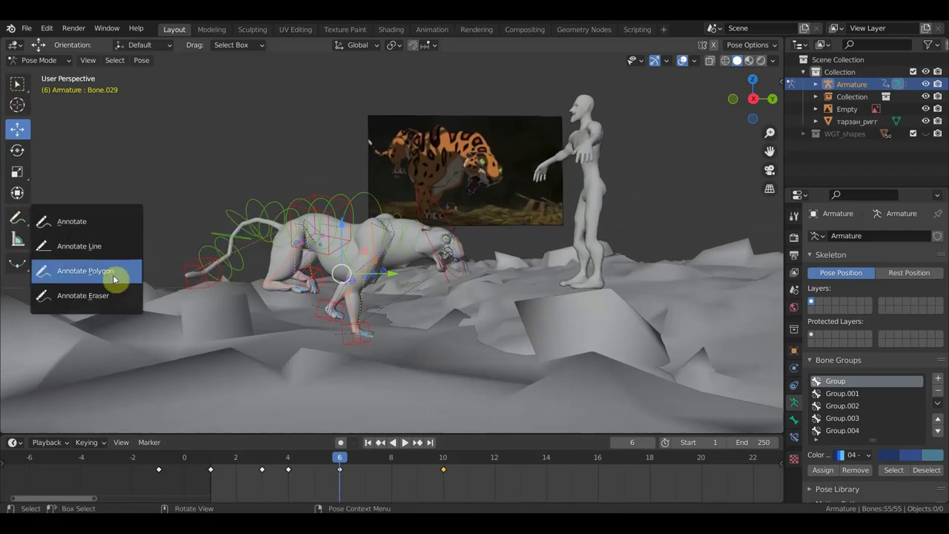
left_click(93, 221)
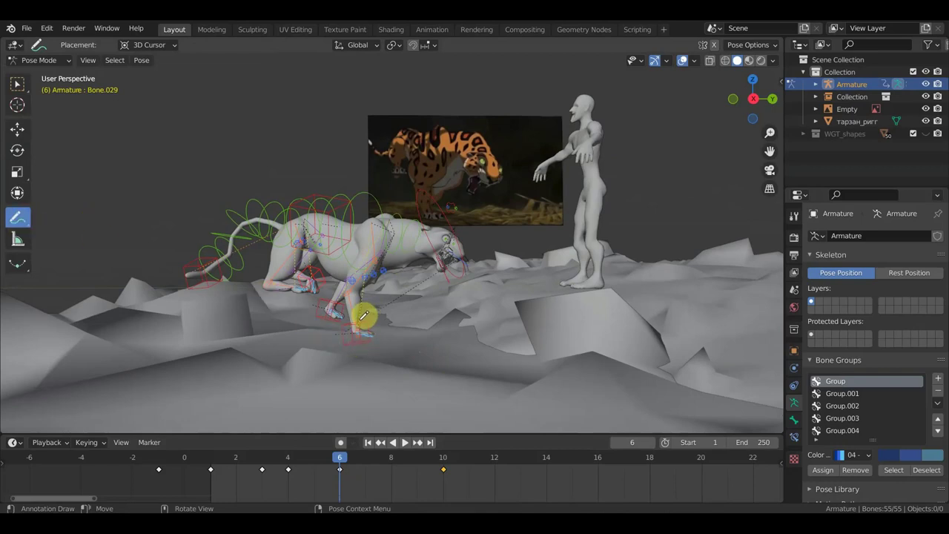
left_click(360, 353)
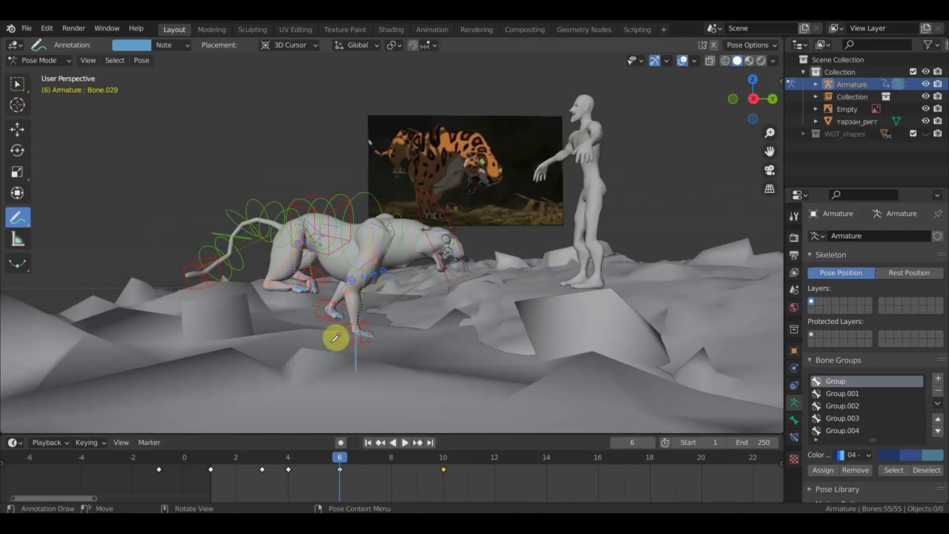
left_click_drag(337, 333, 396, 336)
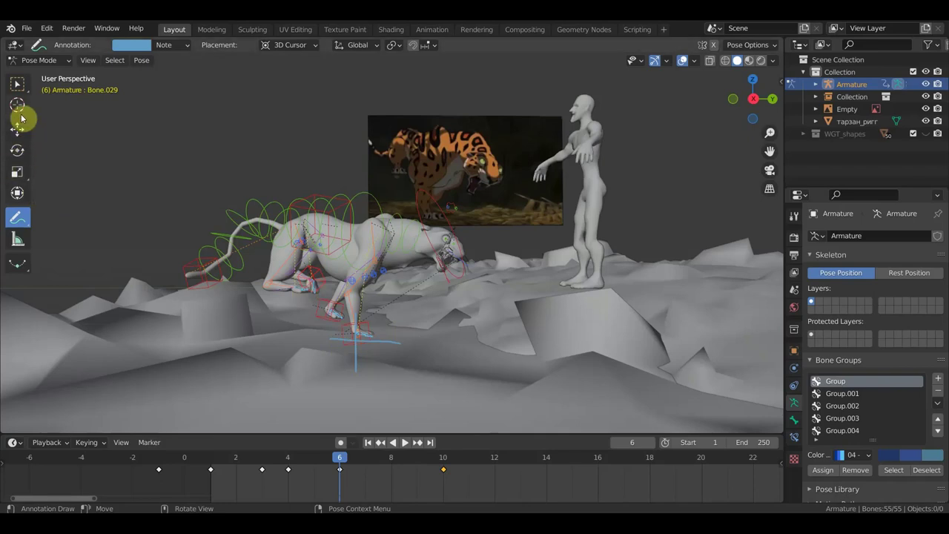
left_click(17, 83)
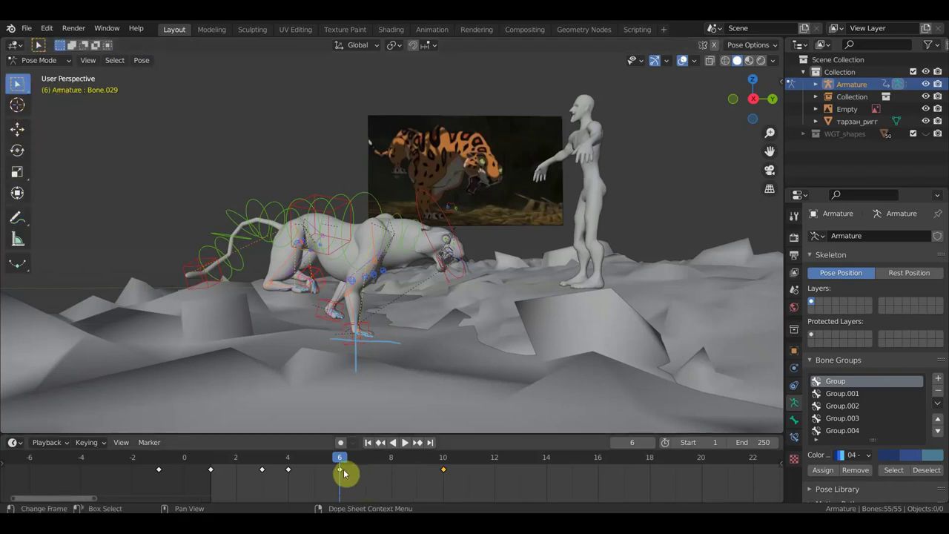
Step: Preview the lunge, stop at frame 10, and reposition the selected foot bone
key("space")
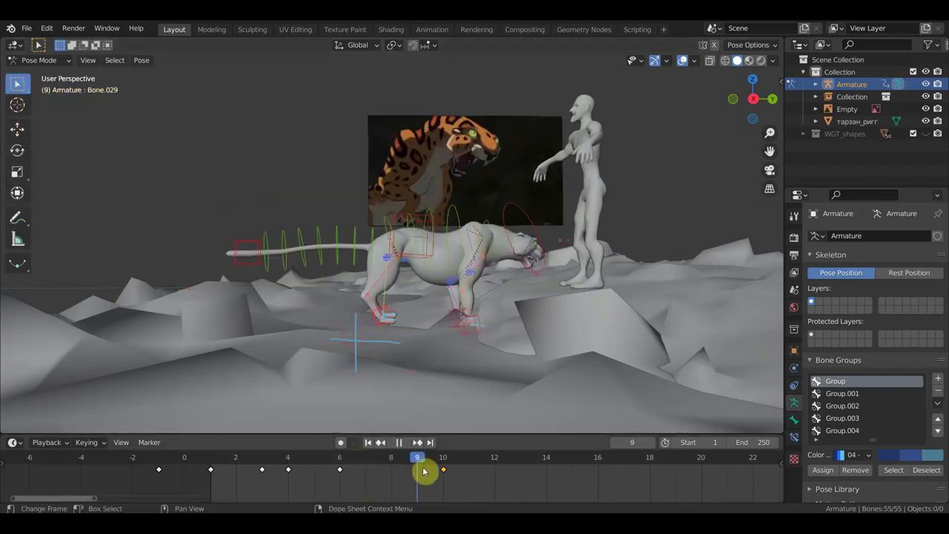
key("space")
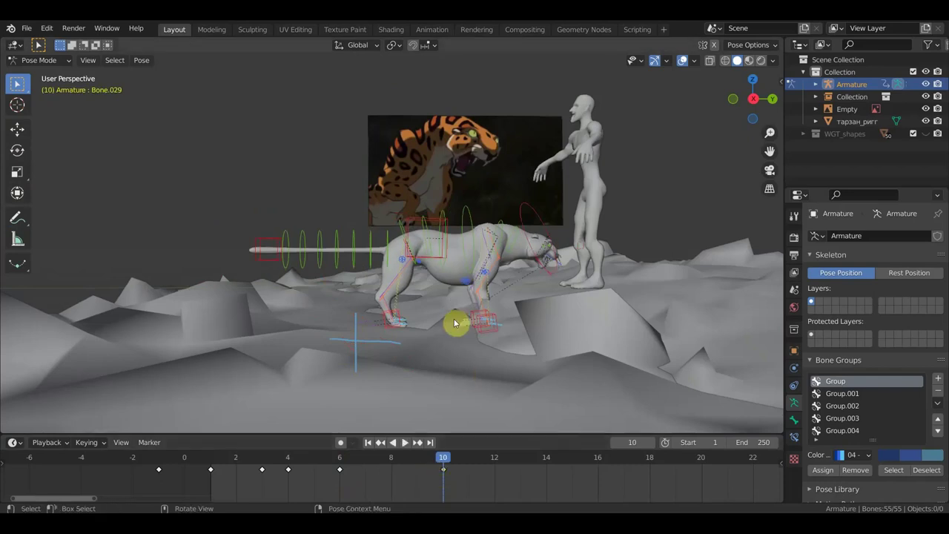
key("g")
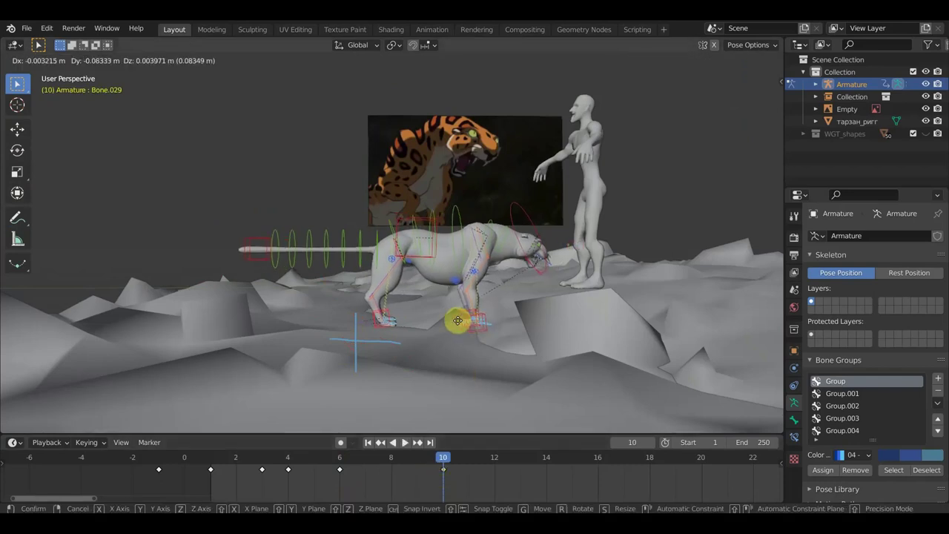
left_click(442, 341)
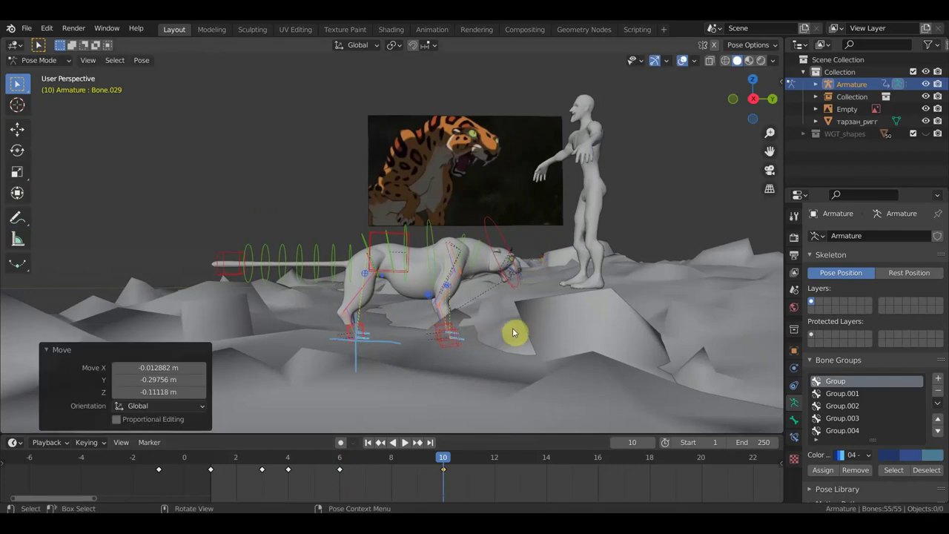
Step: Shift the selected bones to a new position at frame 10, then select the main body bone
middle_click_drag(512, 327, 513, 322)
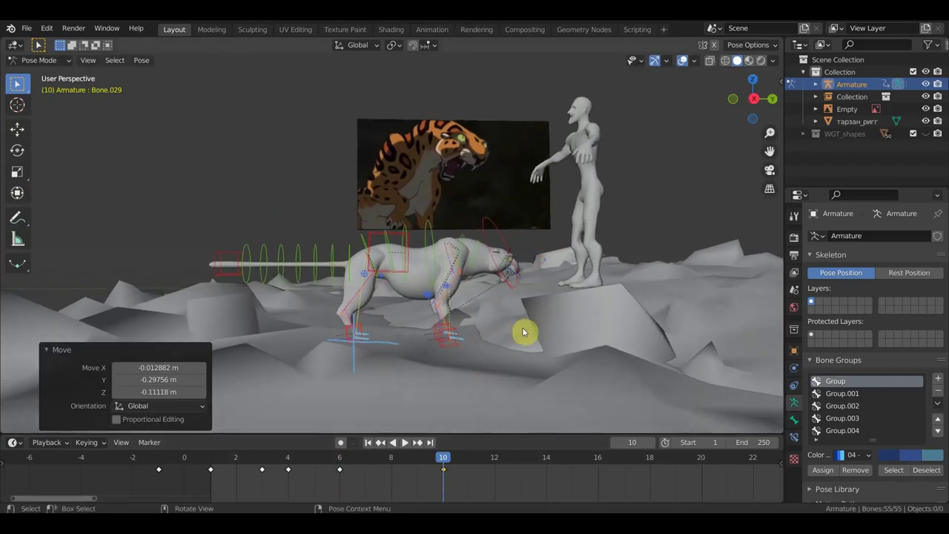
middle_click_drag(522, 331, 523, 331)
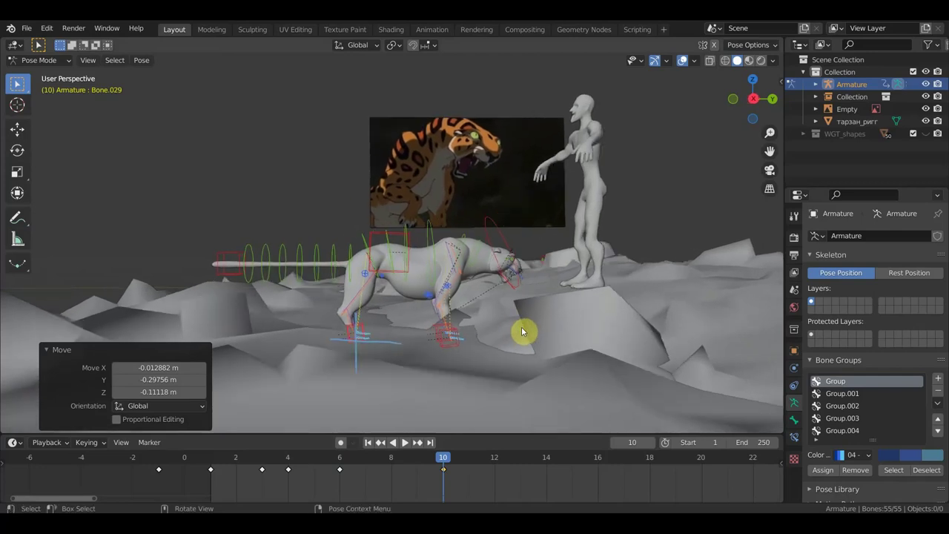
key("KP_3")
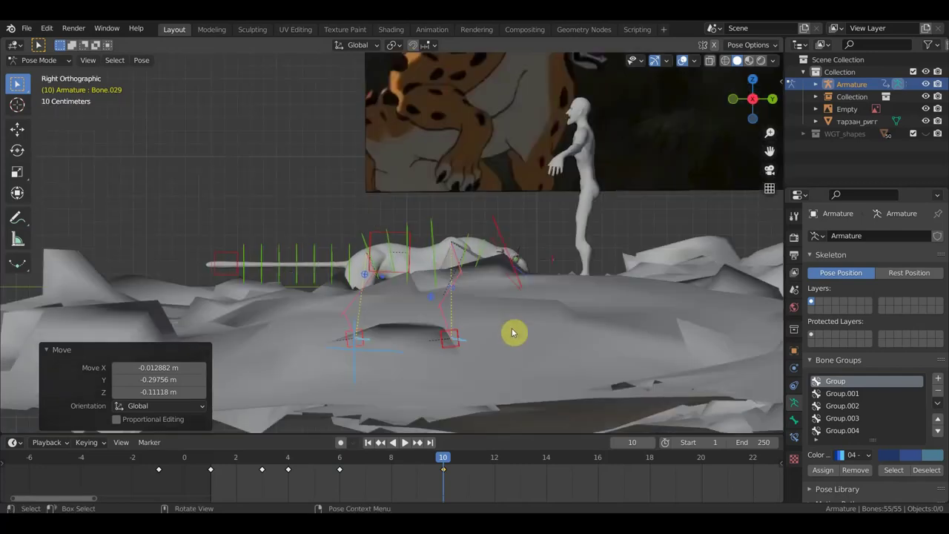
scroll(500, 330, "up", 2)
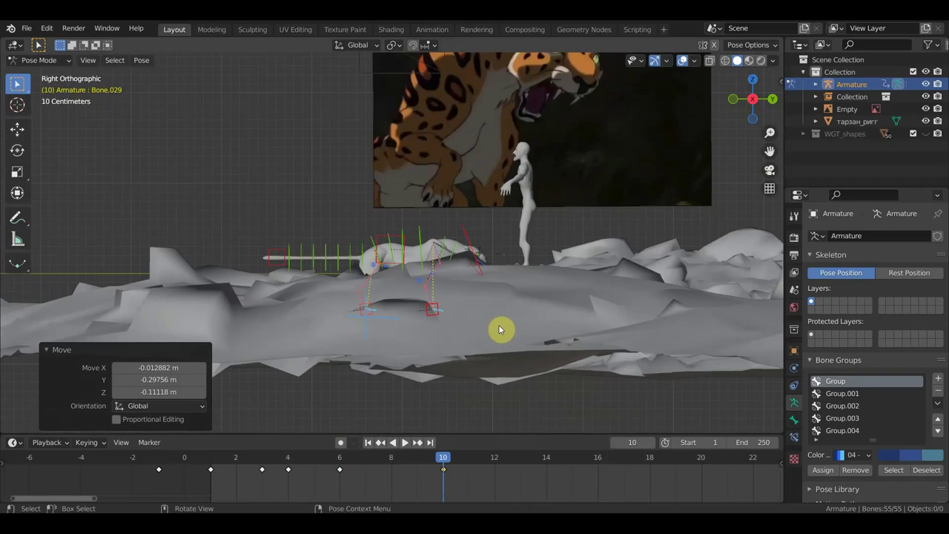
mouse_move(499, 330)
middle_mouse_down()
mouse_move(521, 389)
mouse_move(510, 352)
middle_mouse_up()
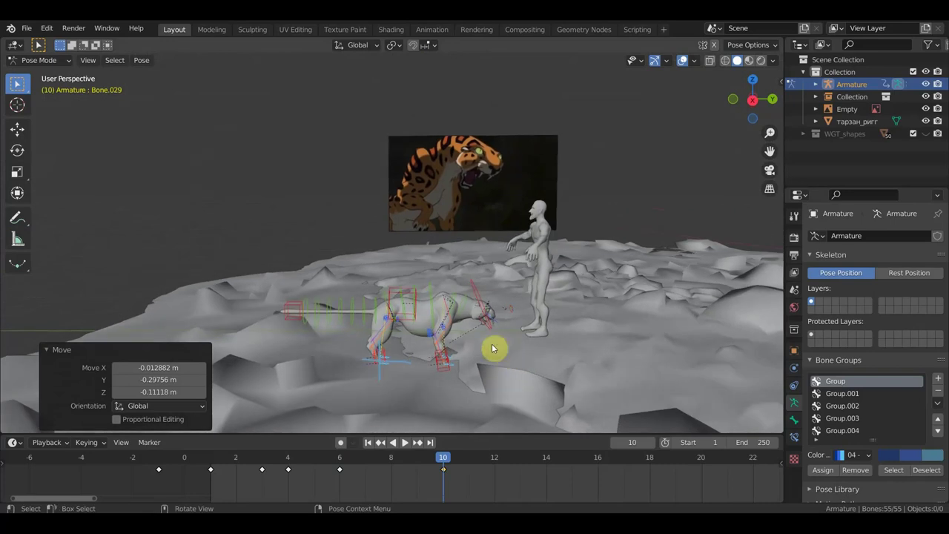
scroll(493, 350, "up", 2)
middle_click_drag(491, 308, 484, 243)
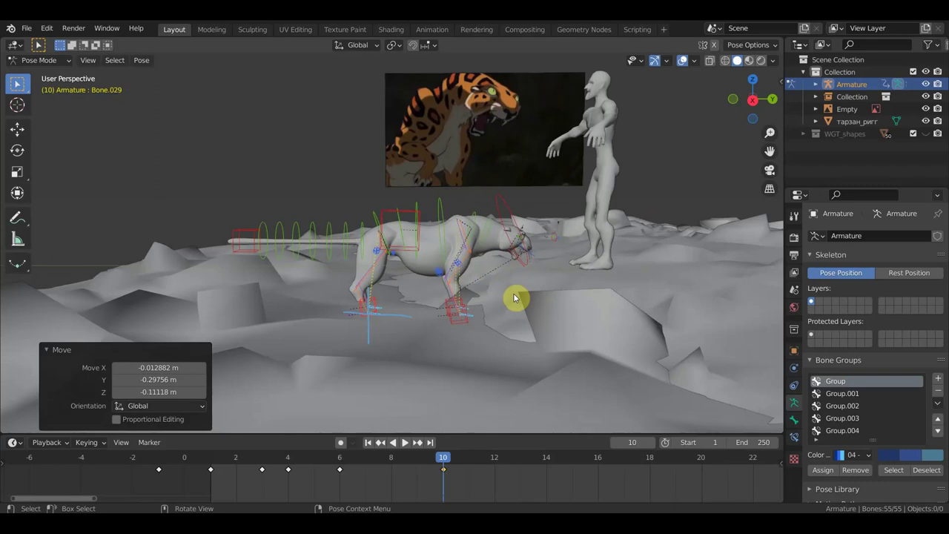
key("g")
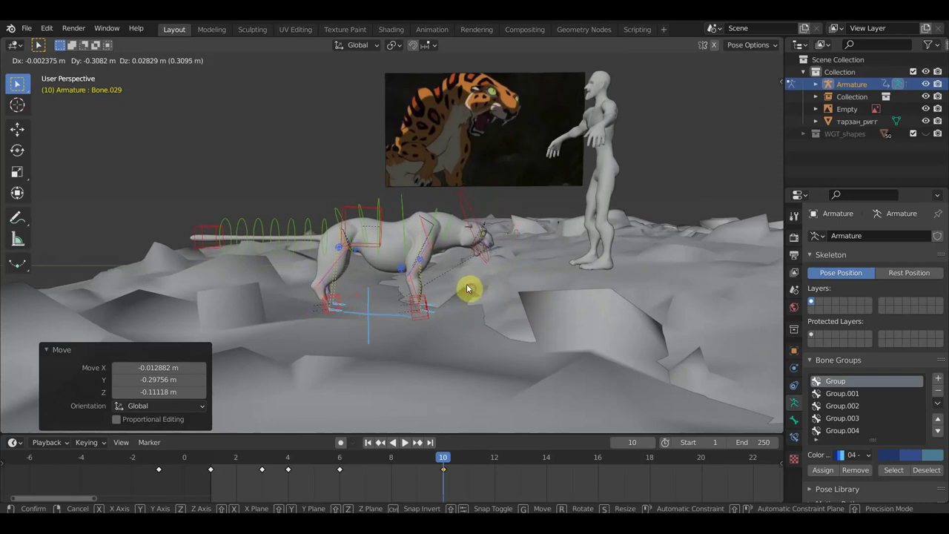
left_click(468, 291)
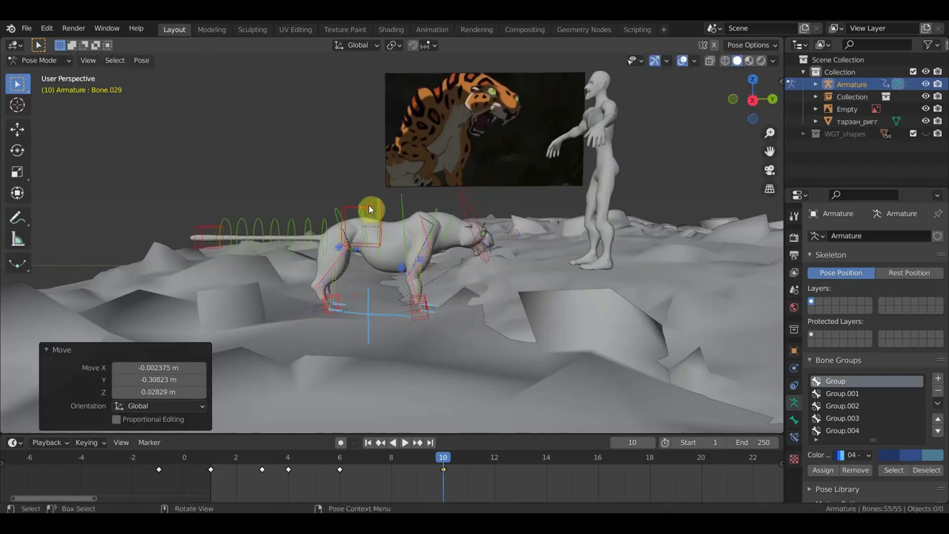
left_click(387, 221)
Step: Tilt the jaguar's body bone forward and shift it down and back into a rearing lunge
key("r")
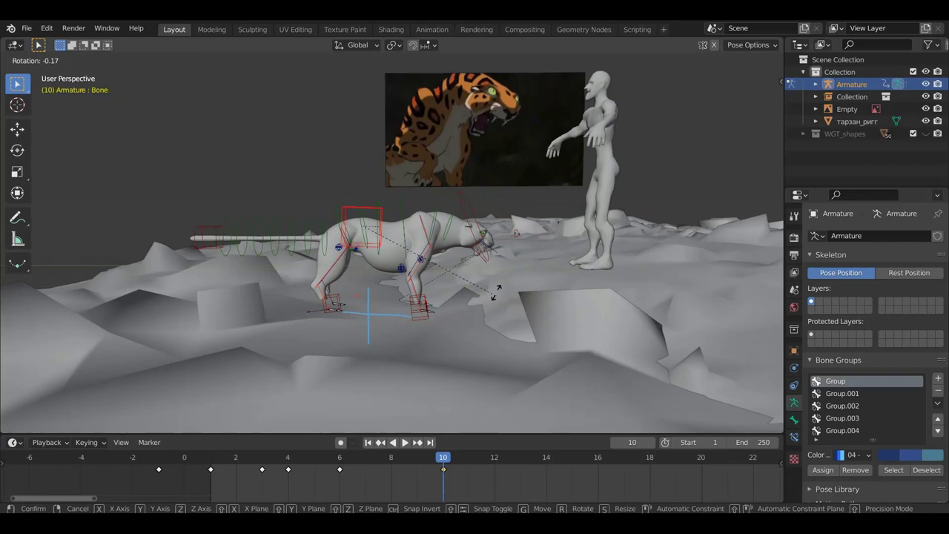
left_click(483, 250)
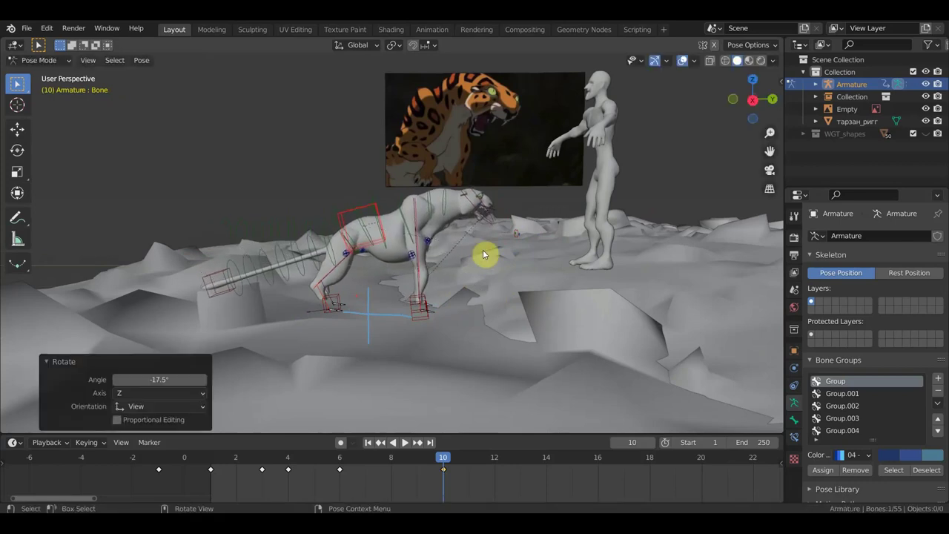
key("g")
left_click(486, 256)
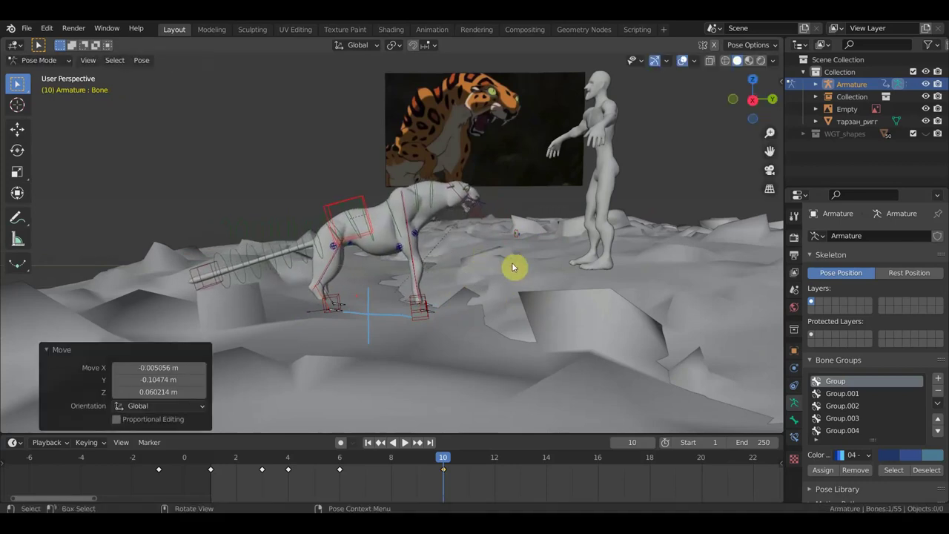
key("r")
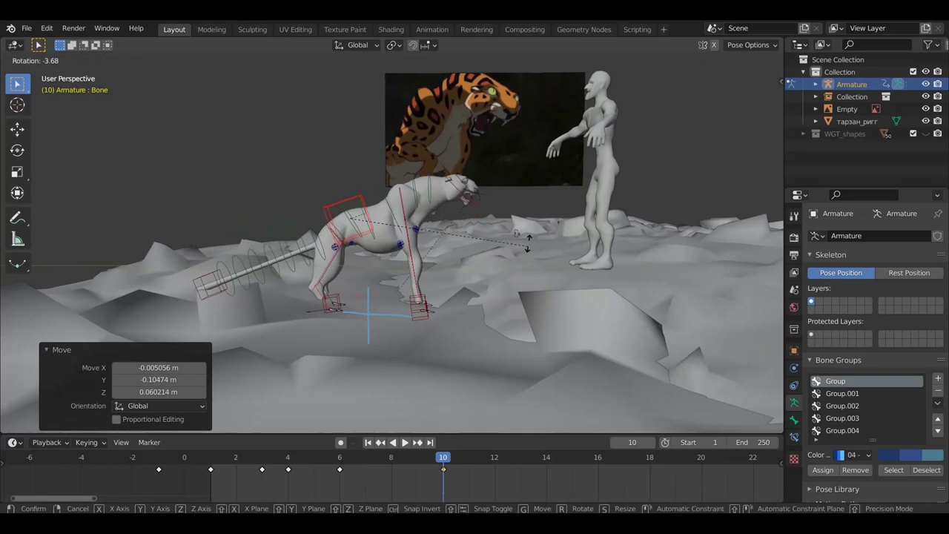
left_click(523, 237)
key("g")
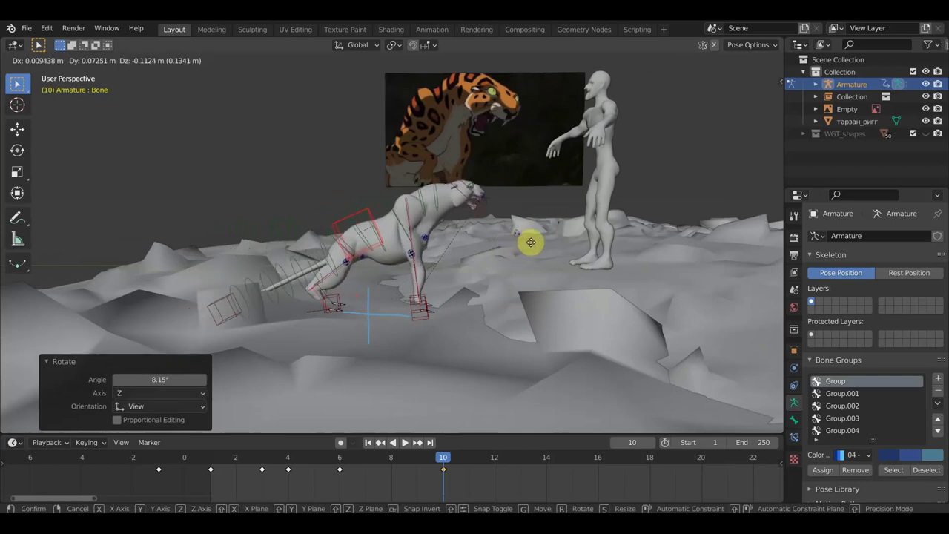
left_click(526, 248)
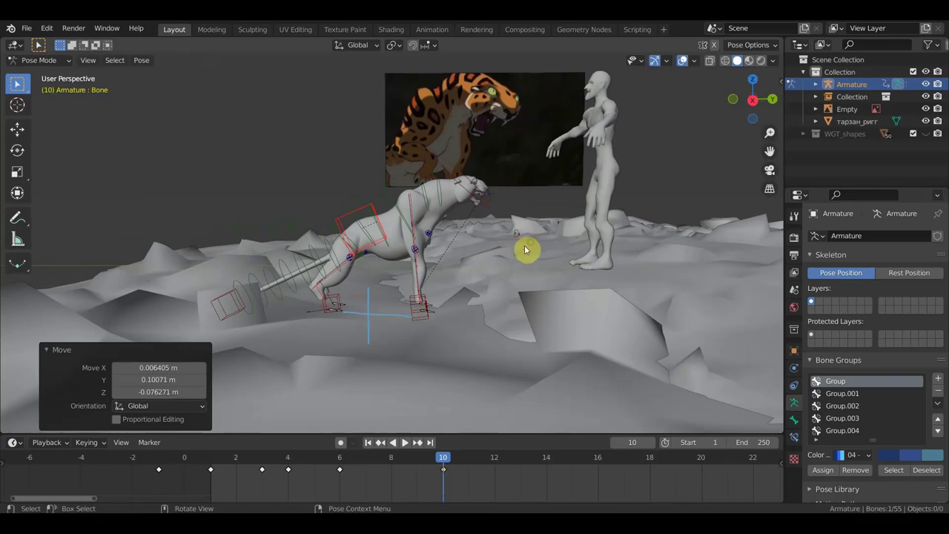
Step: Raise tail Bone.010 by 0.48861 m and nudge the shoulder body bone into place
left_click(224, 296)
key("g")
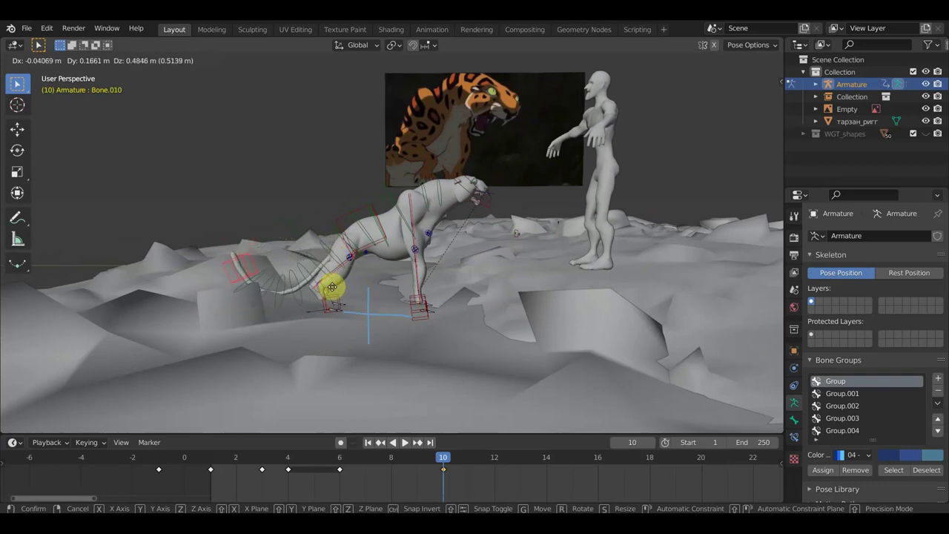
left_click(326, 286)
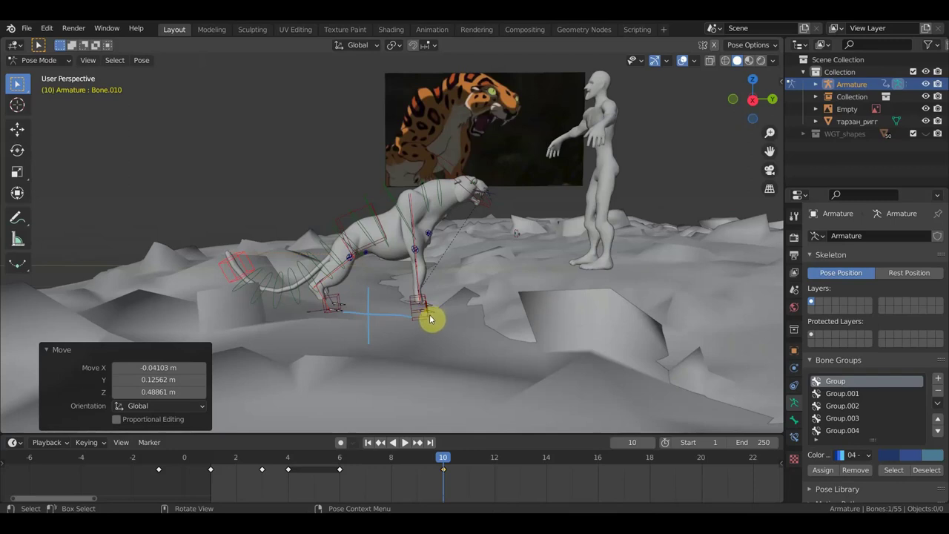
left_click(391, 200)
left_click(366, 215)
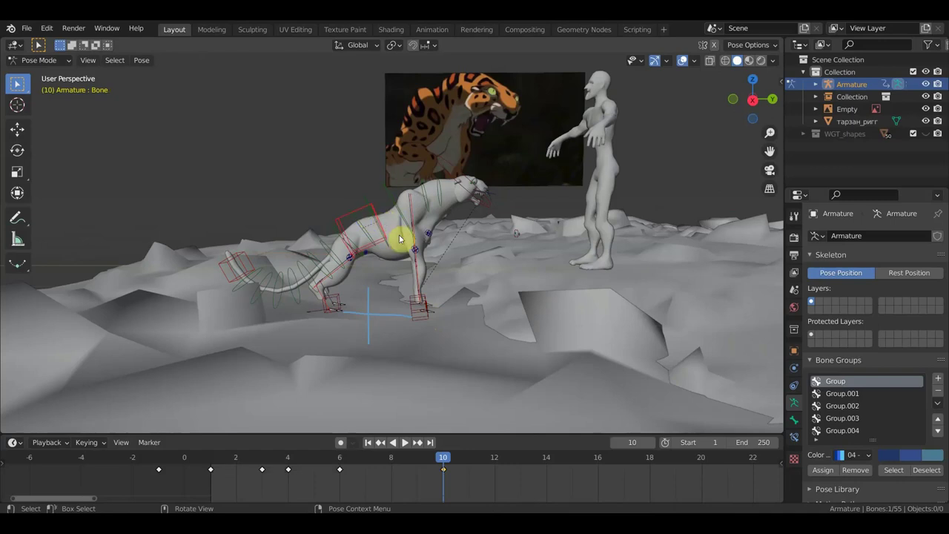
key("g")
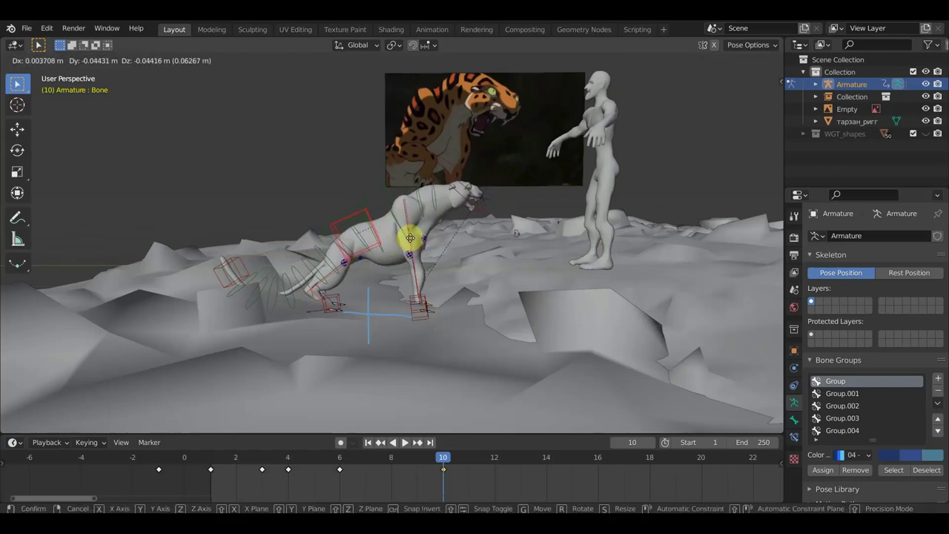
left_click(411, 241)
scroll(423, 252, "up", 2)
Step: Bend spine Bone.012 and rotate the chest body bone forward
scroll(427, 245, "up", 2)
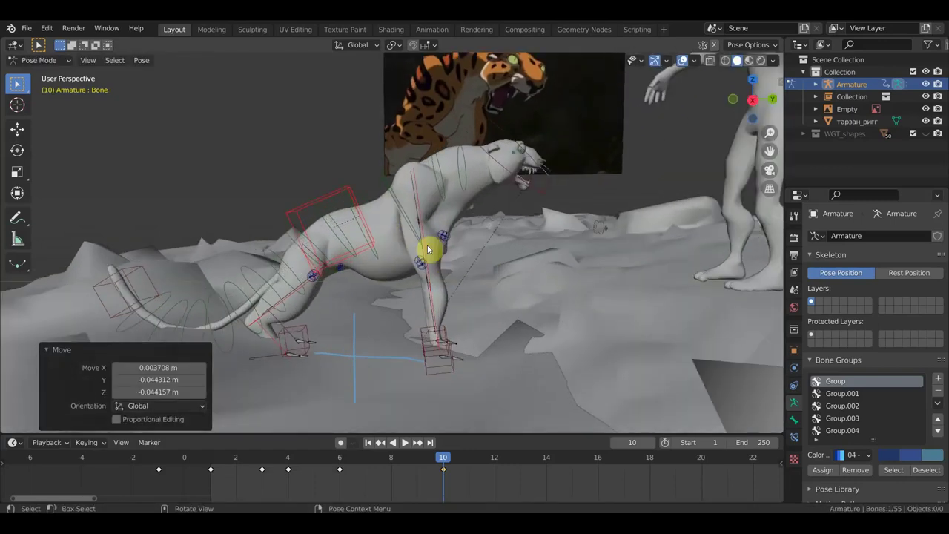
left_click(392, 197)
key("r")
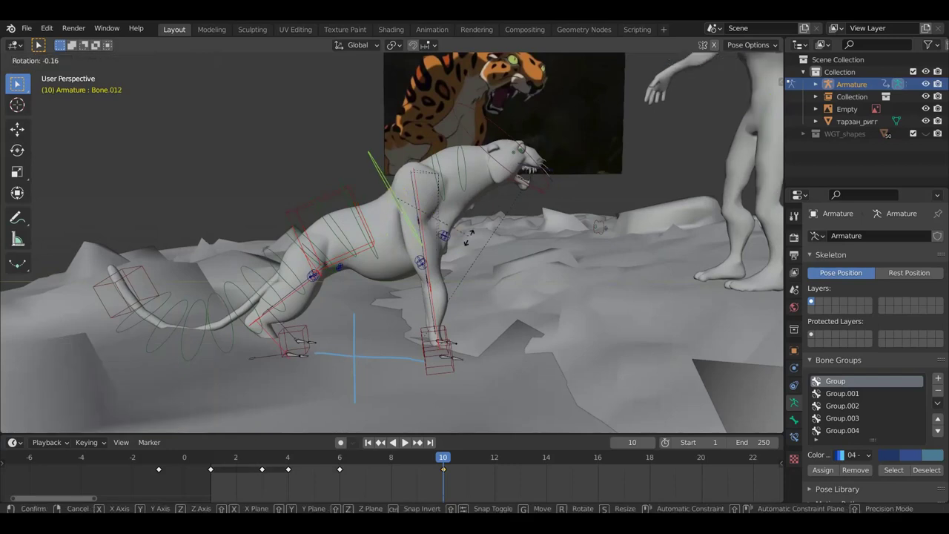
left_click(467, 240)
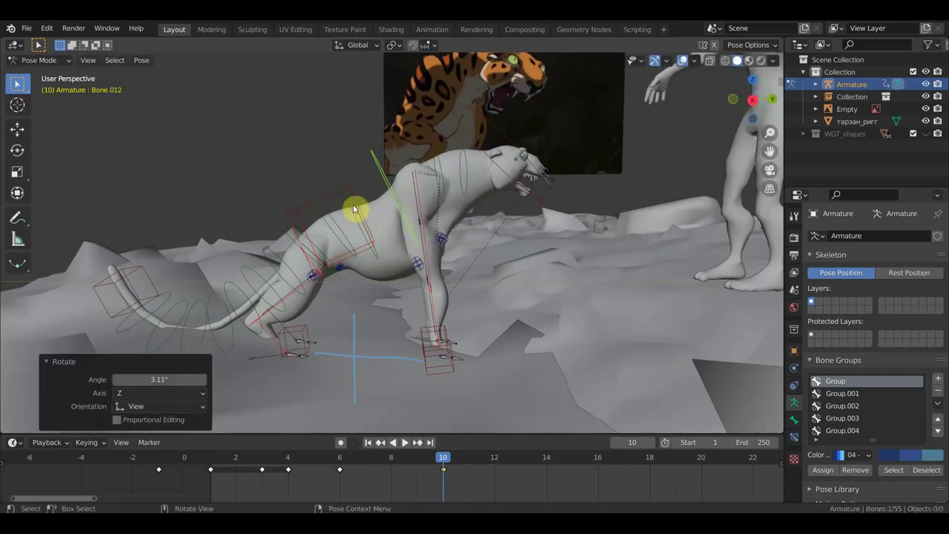
left_click(358, 211)
key("r")
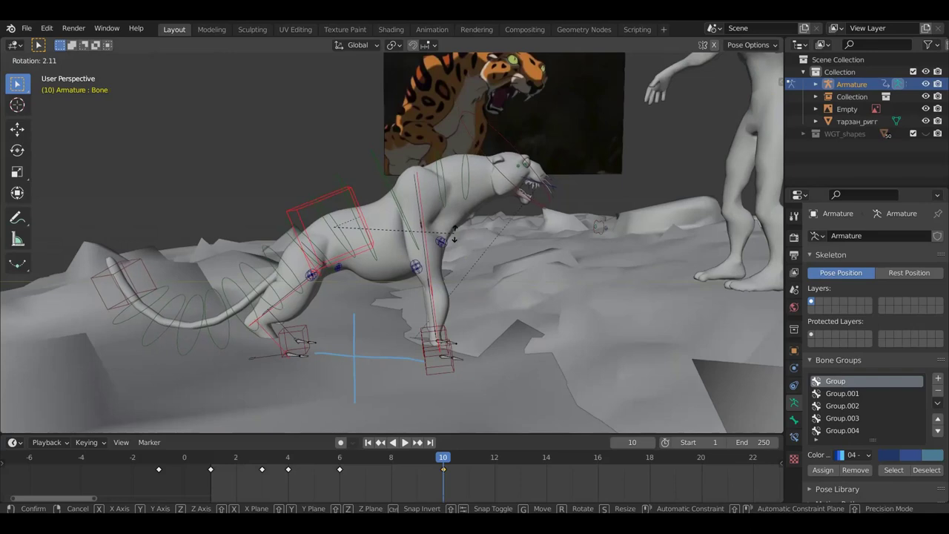
left_click(451, 239)
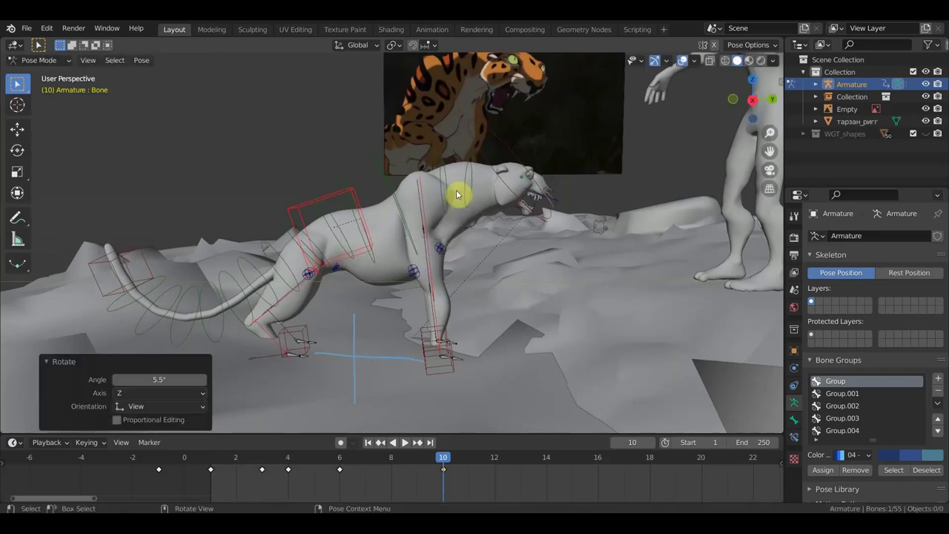
key("r")
left_click(481, 241)
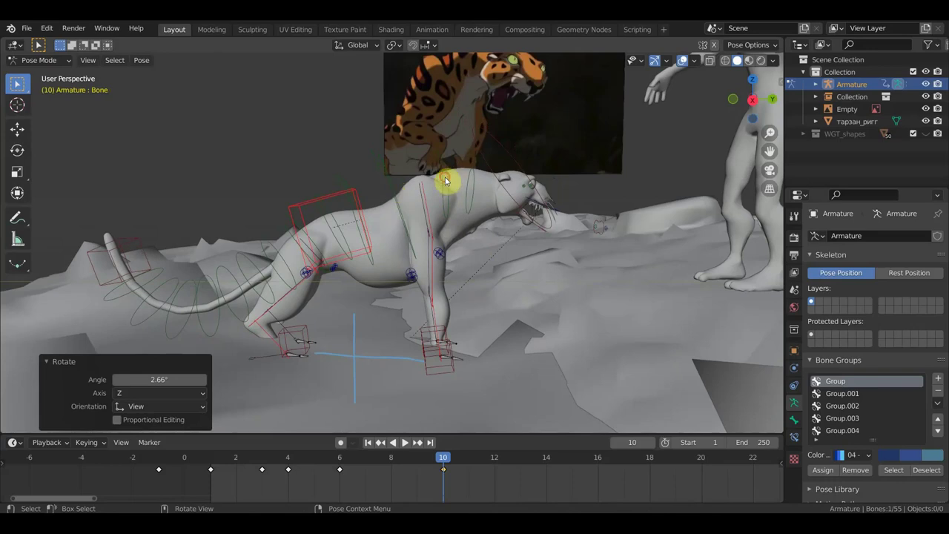
Step: Bend neck Bone.013 and turn head Bone.015 toward the human figure
left_click(445, 181)
key("r")
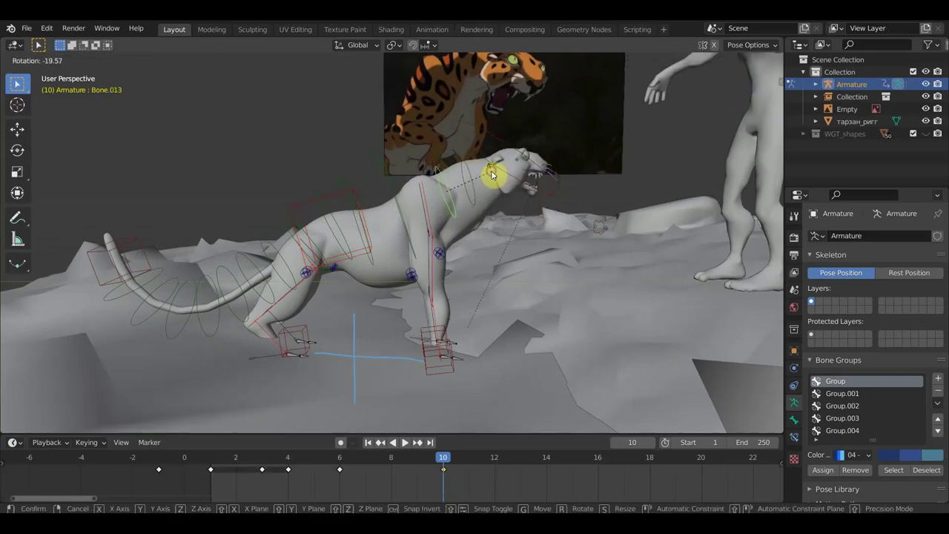
left_click(491, 174)
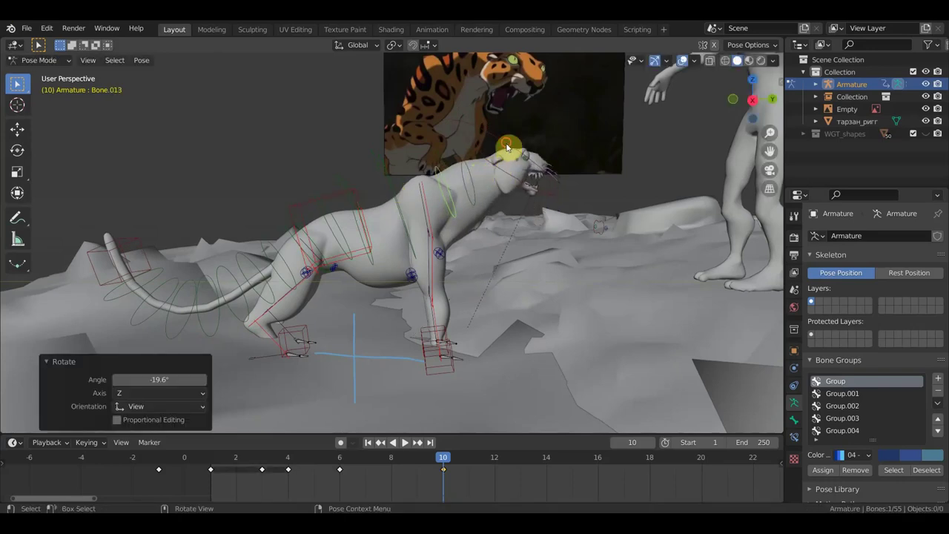
left_click(507, 148)
key("r")
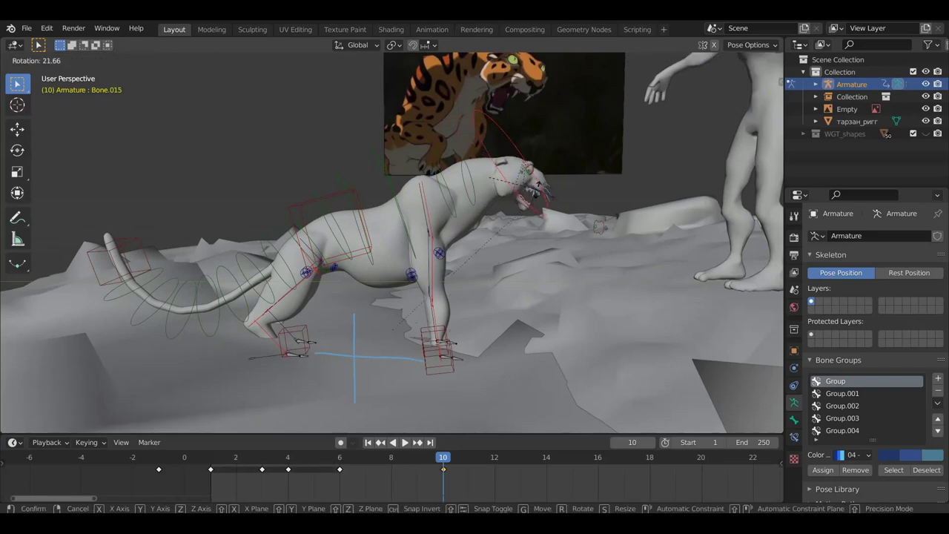
left_click(538, 190)
Step: Raise and rotate the front paw control, then rotate and reposition foot Bone.023
mouse_move(449, 352)
left_mouse_down()
mouse_move(427, 379)
mouse_move(505, 266)
mouse_move(509, 284)
left_mouse_up()
key("r")
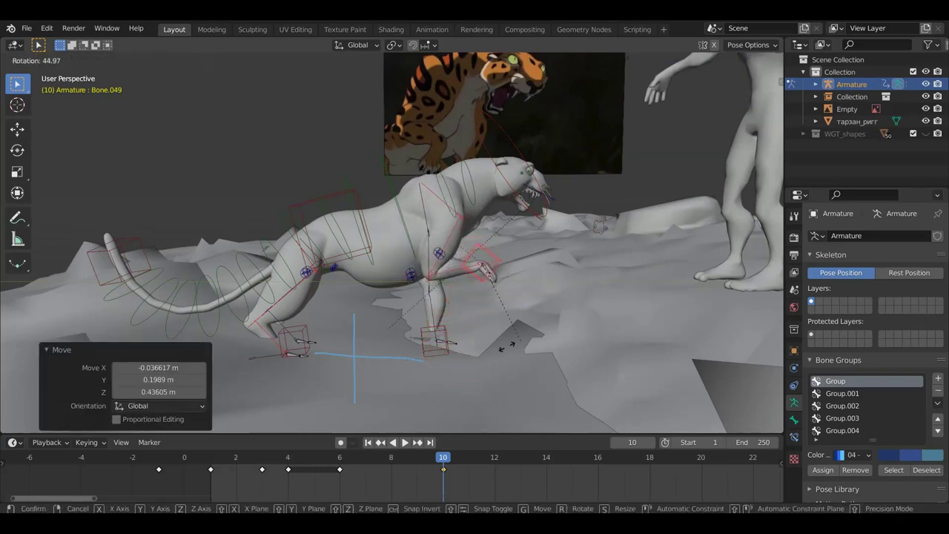
left_click(507, 346)
left_click(434, 358)
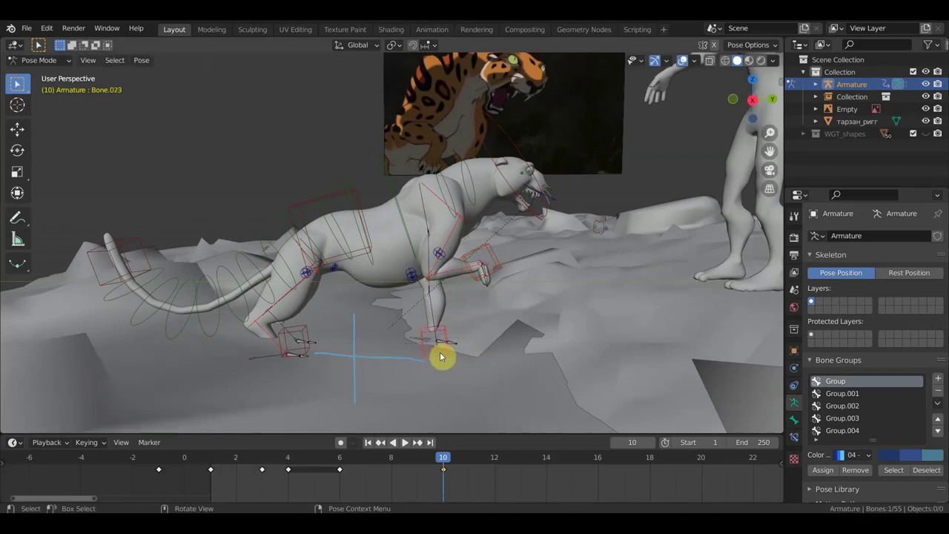
key("r")
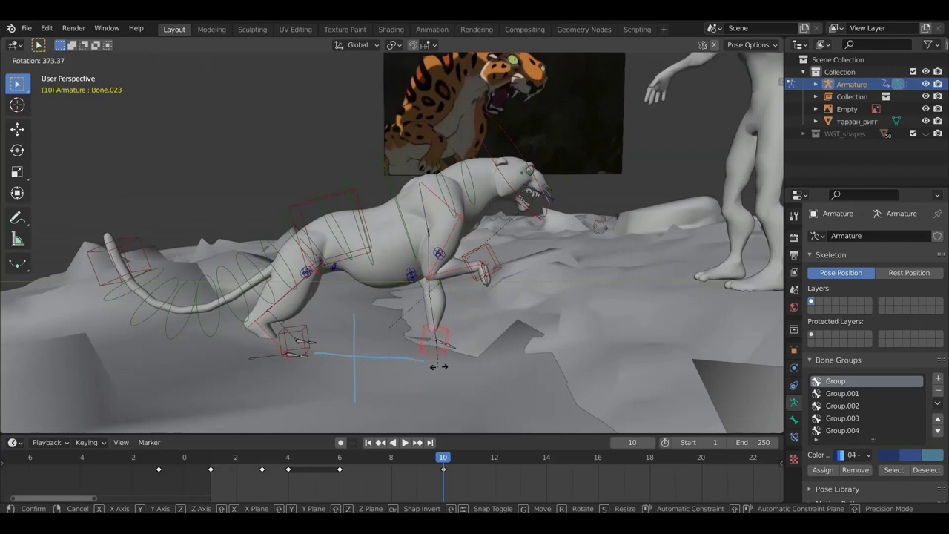
left_click(445, 364)
key("g")
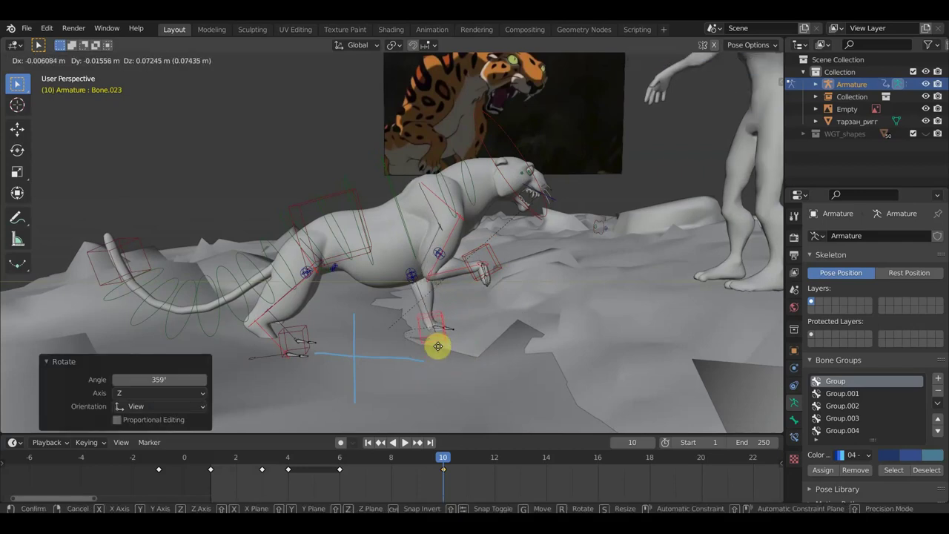
left_click(437, 347)
Step: Select the large spine body bone and start tilting the jaguar's body
mouse_move(434, 349)
middle_mouse_down()
mouse_move(377, 407)
mouse_move(309, 341)
mouse_move(438, 343)
middle_mouse_up()
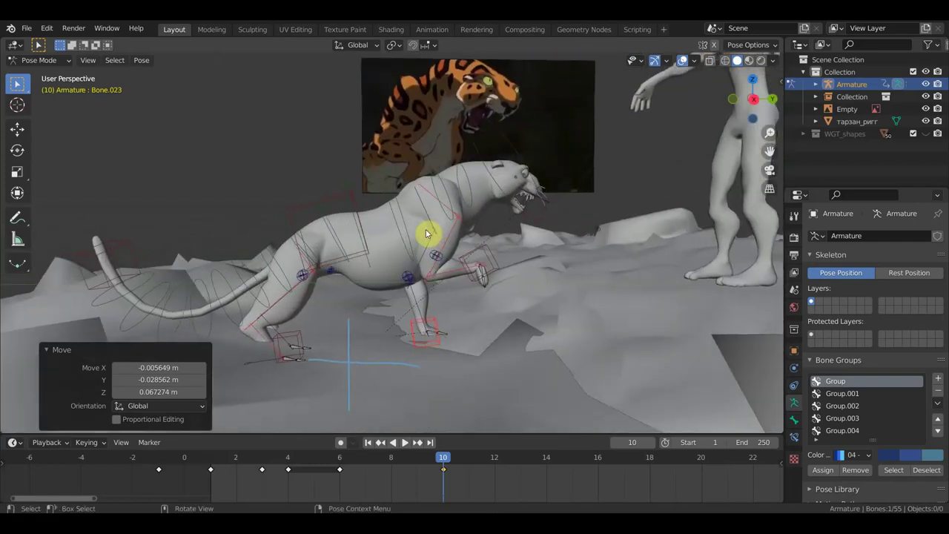
middle_click_drag(440, 168, 443, 170)
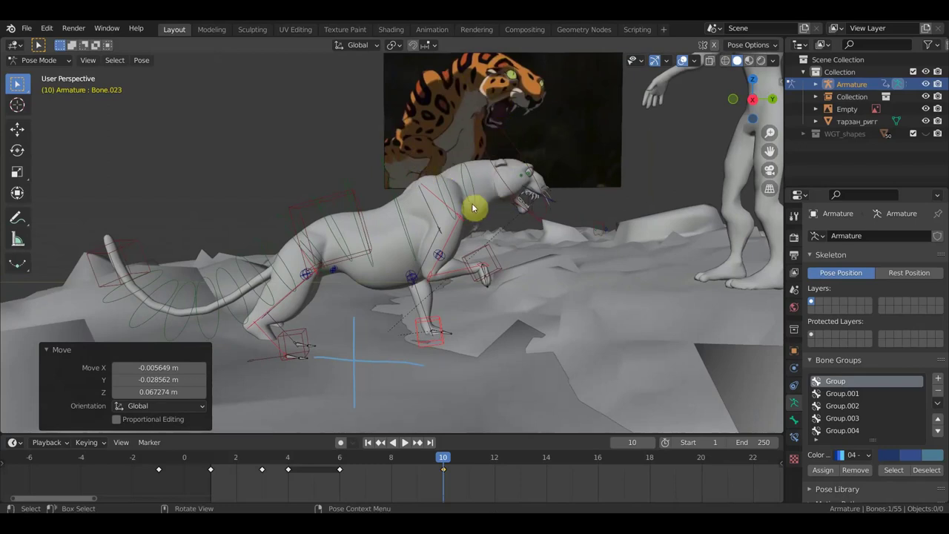
left_click(402, 229)
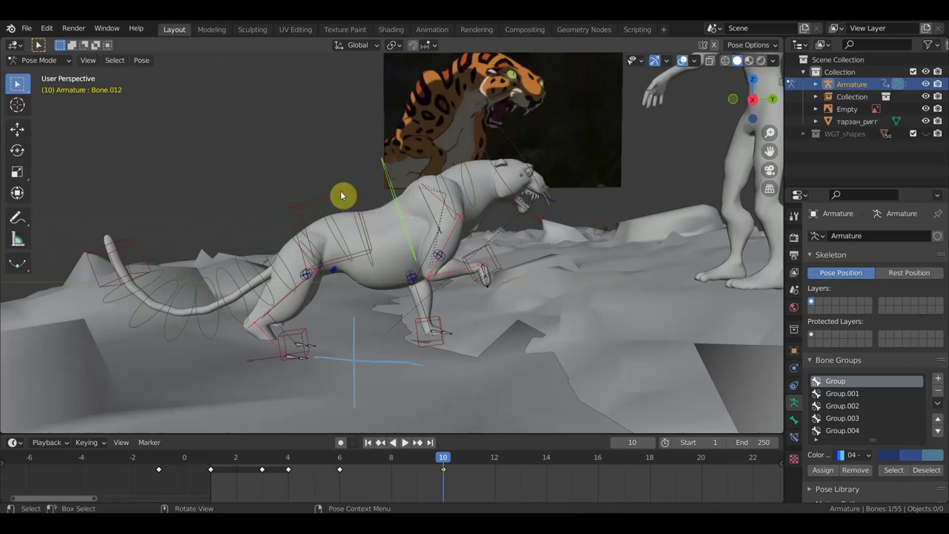
left_click(467, 236)
key("r")
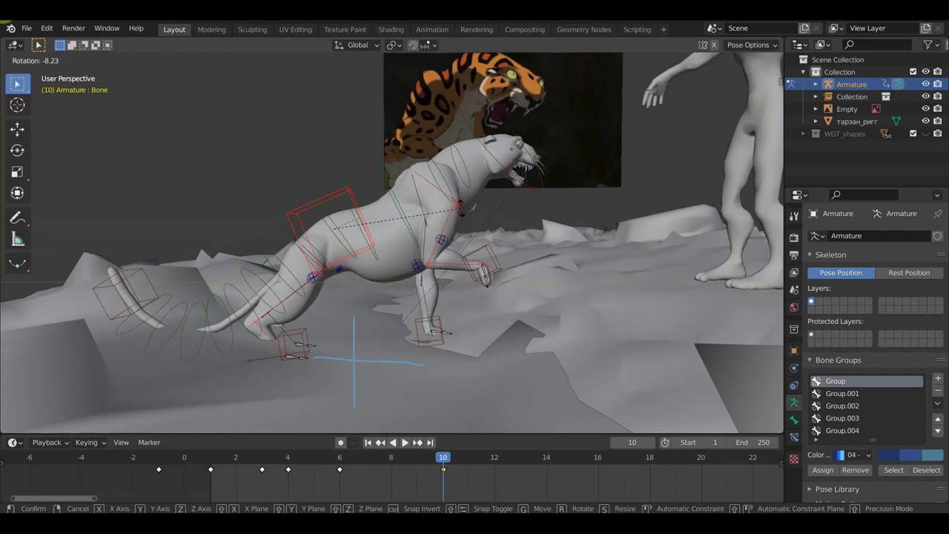
Step: Finish the body tilt and raise the back bone slightly with the Move tool
left_click(468, 217)
middle_click_drag(475, 220, 370, 239)
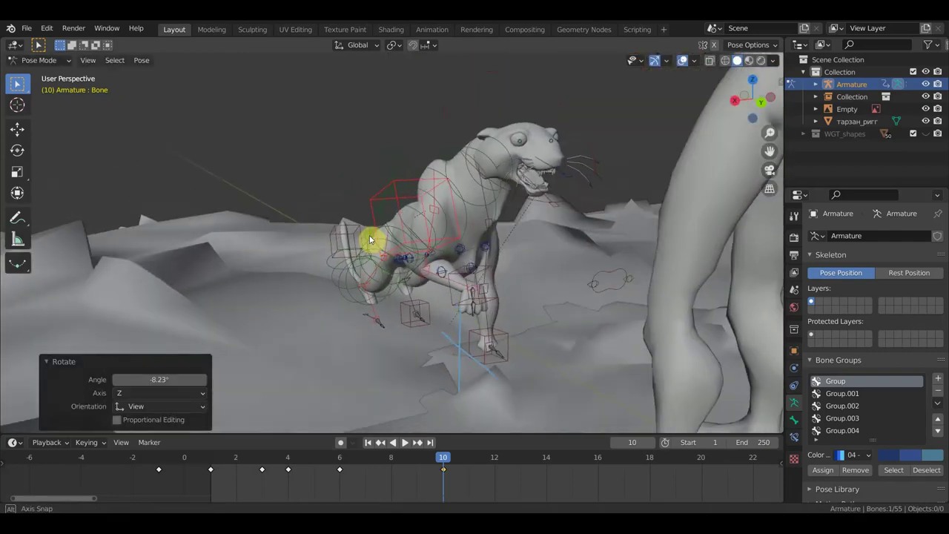
mouse_move(434, 258)
middle_mouse_down()
mouse_move(510, 257)
mouse_move(458, 227)
middle_mouse_up()
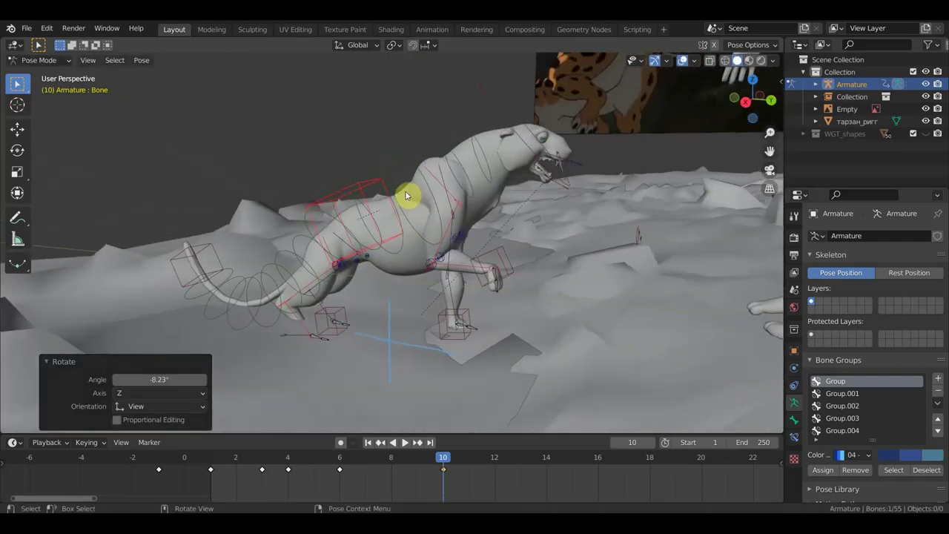
left_click(17, 128)
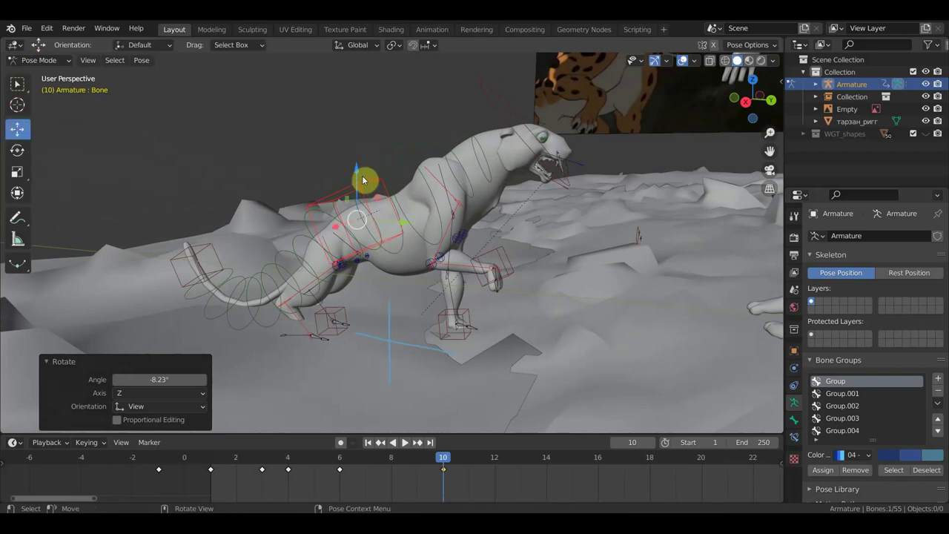
left_click_drag(364, 180, 357, 158)
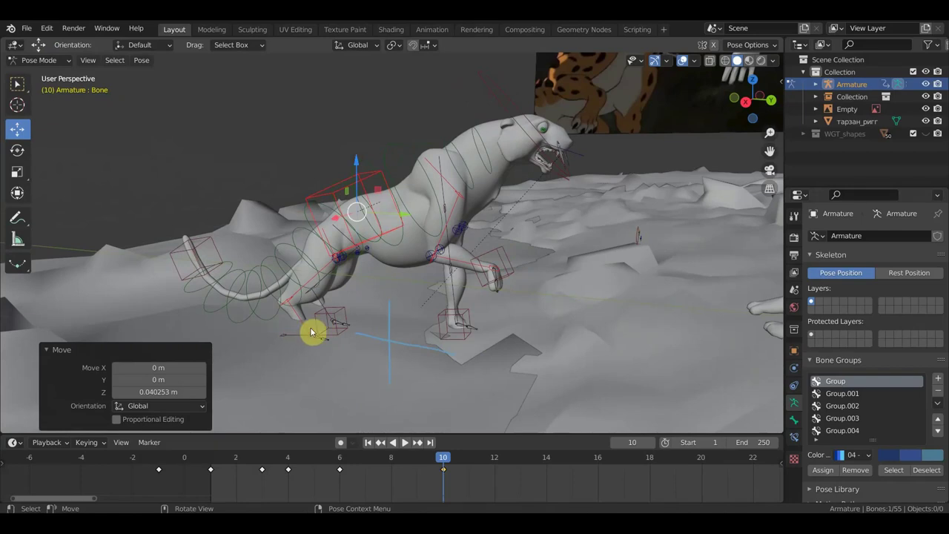
Step: Raise the hind foot bone and Bone.029 together vertically
left_click(311, 332)
left_click(341, 310, "shift")
left_click_drag(321, 279, 323, 258)
mouse_move(433, 314)
middle_mouse_down()
mouse_move(377, 309)
mouse_move(581, 303)
mouse_move(614, 288)
middle_mouse_up()
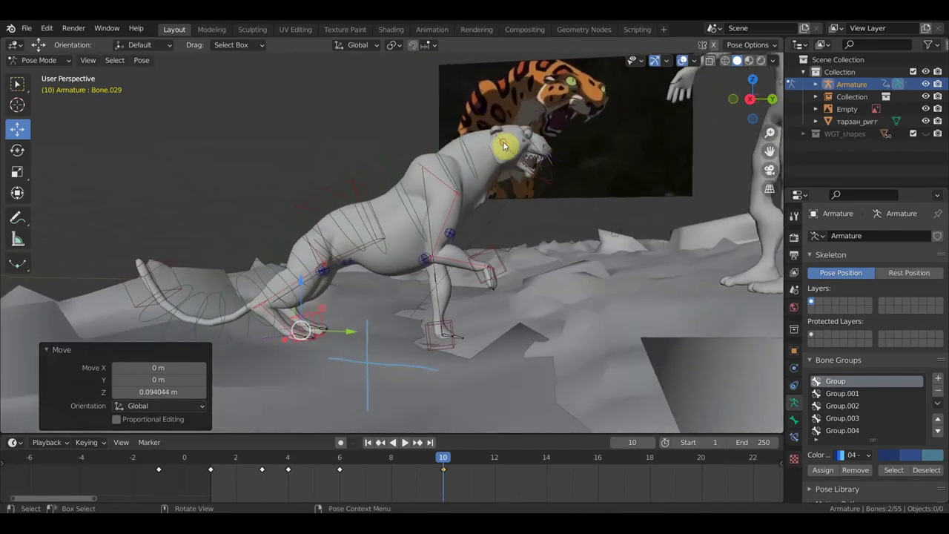
Step: Rotate the head bone twice to angle it toward the figure
left_click(526, 159)
key("r")
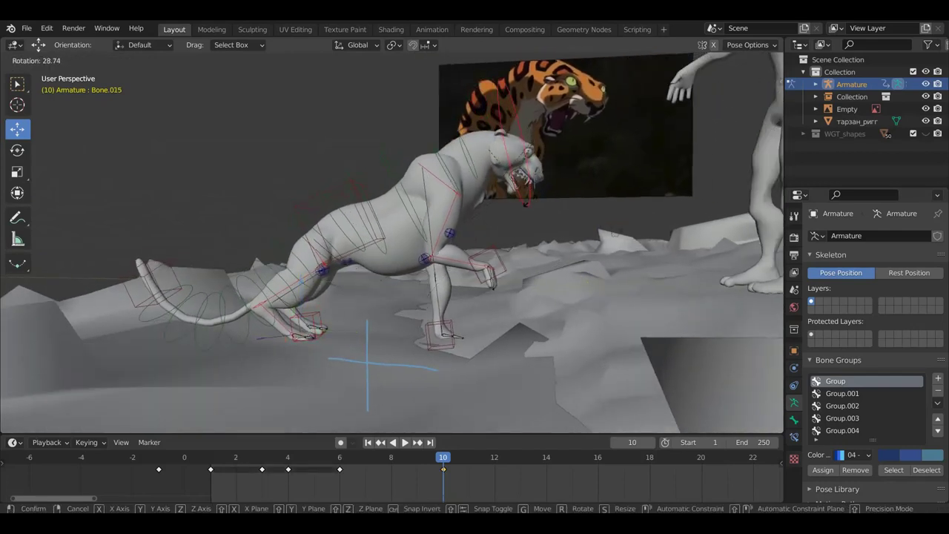
left_click(532, 205)
mouse_move(588, 195)
middle_mouse_down()
mouse_move(449, 214)
mouse_move(566, 212)
middle_mouse_up()
key("r")
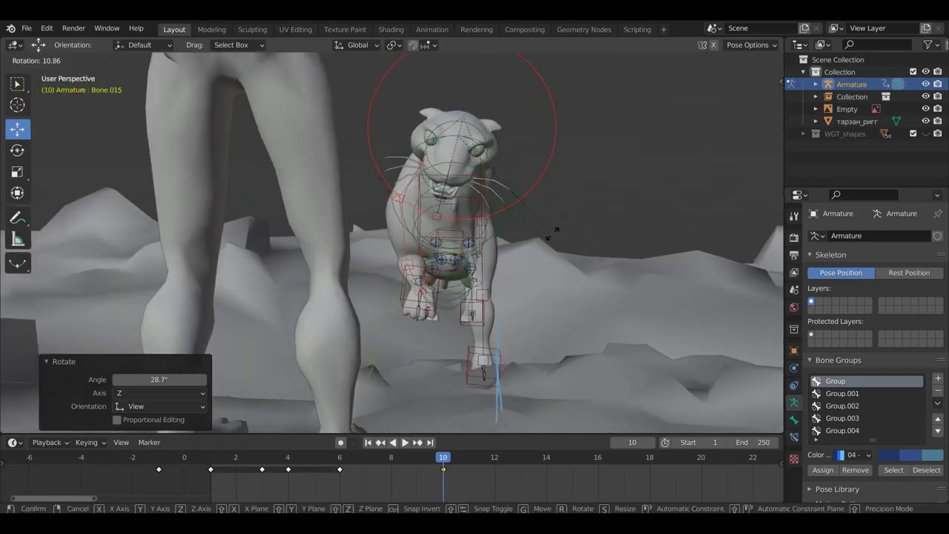
left_click(552, 239)
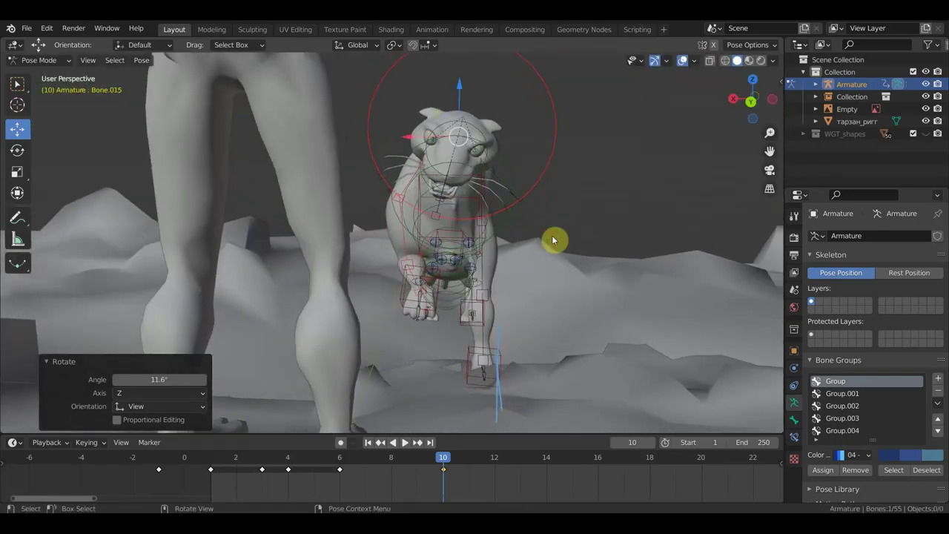
Step: Shift the main body bone along X and rotate it
left_click(424, 190)
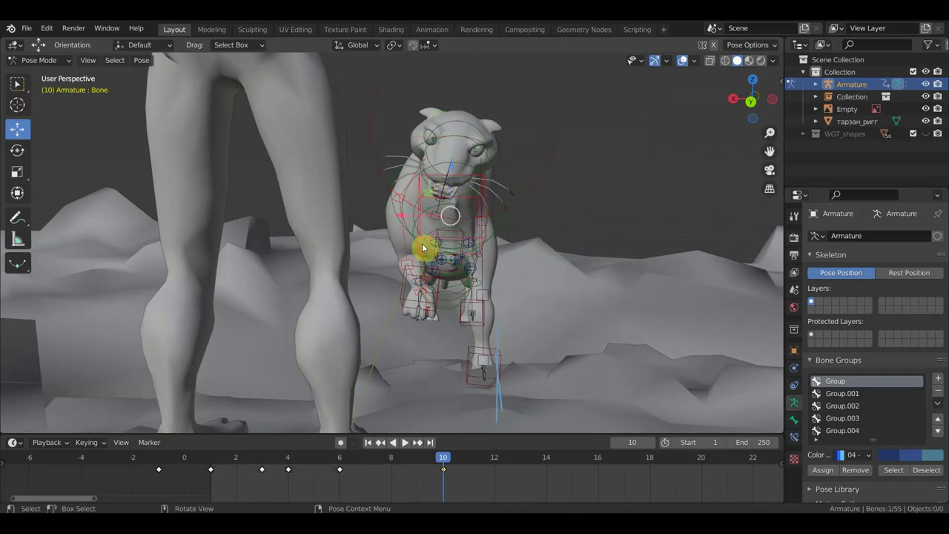
key("g")
key("x")
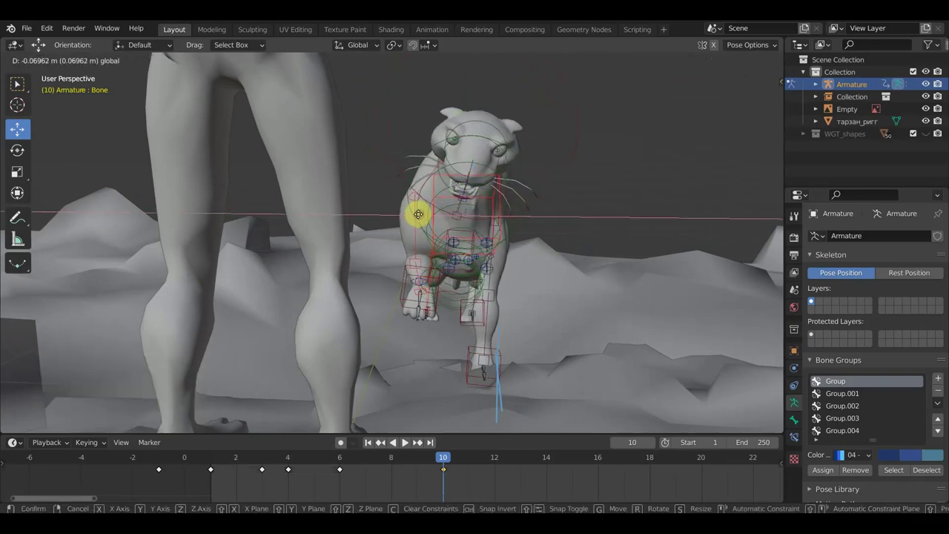
left_click(419, 214)
key("r")
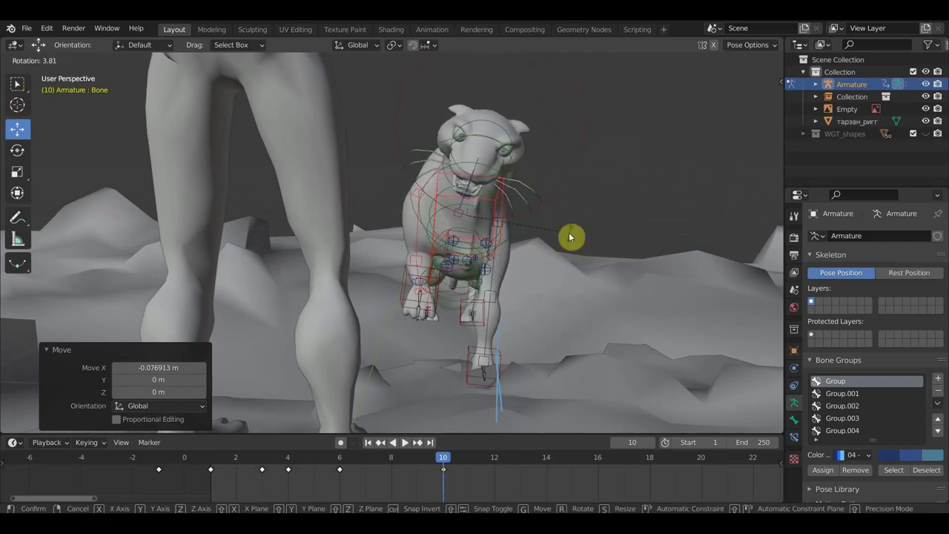
left_click(569, 235)
Step: Rotate chest Bone.002 and turn spine Bone.012 by 4.87°
left_click_drag(492, 220, 565, 218)
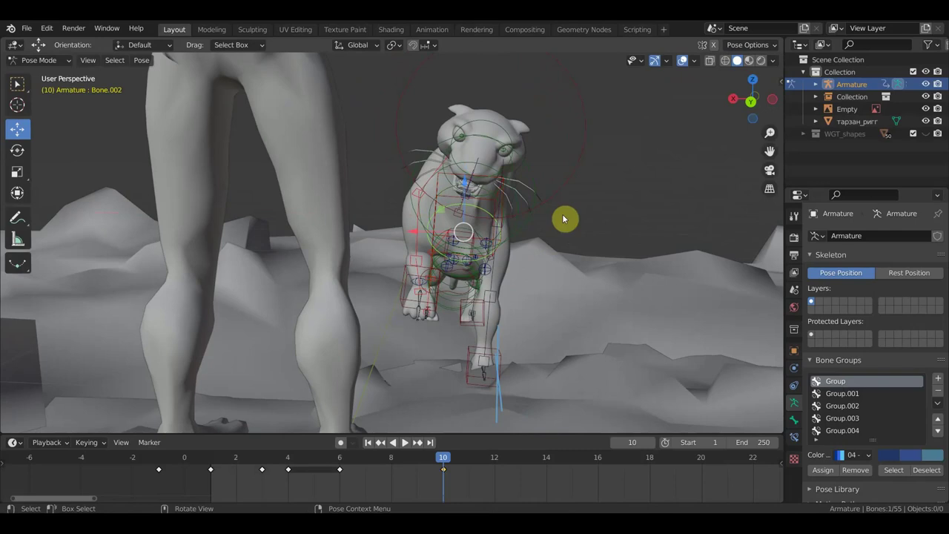
key("r")
left_click(574, 212)
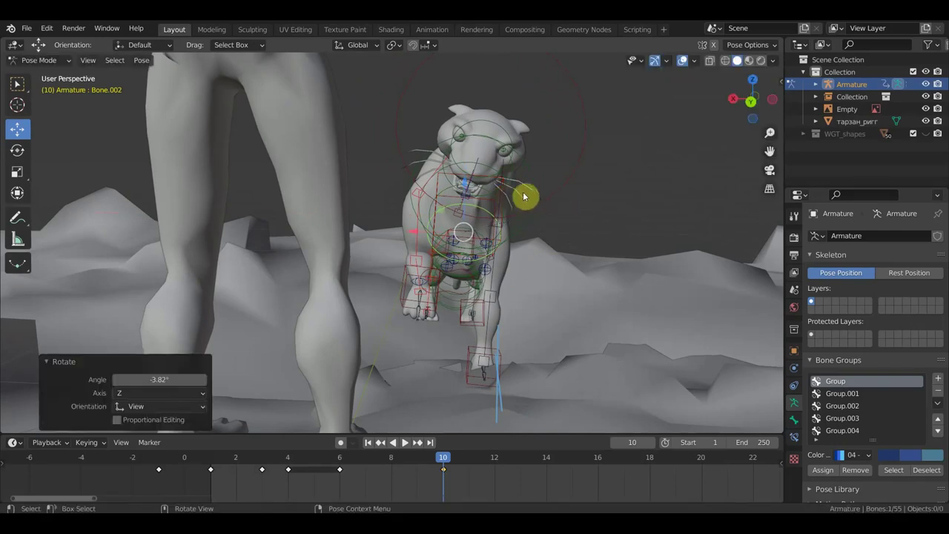
left_click(548, 190)
key("r")
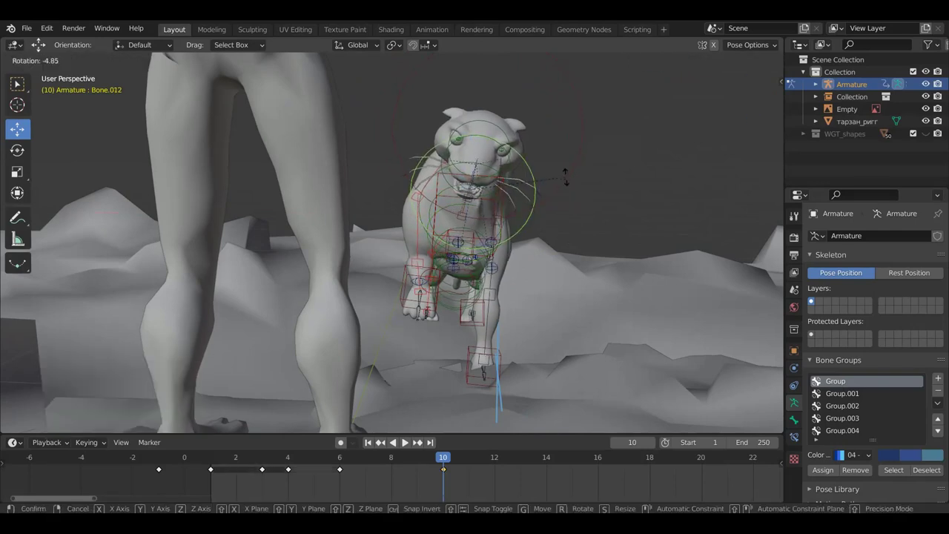
left_click(567, 194)
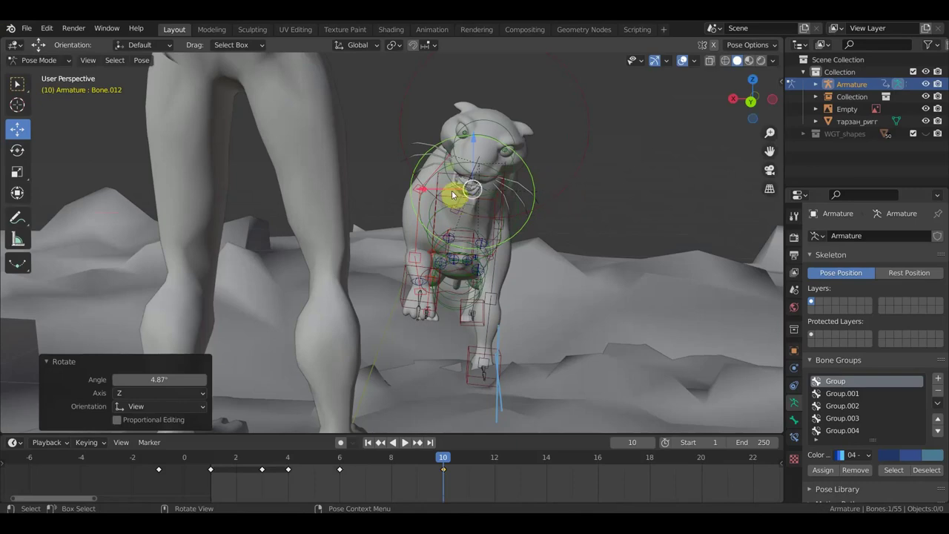
Step: Turn neck Bone.013 by -12.9° to sharpen the snarl
middle_click_drag(444, 161, 487, 148)
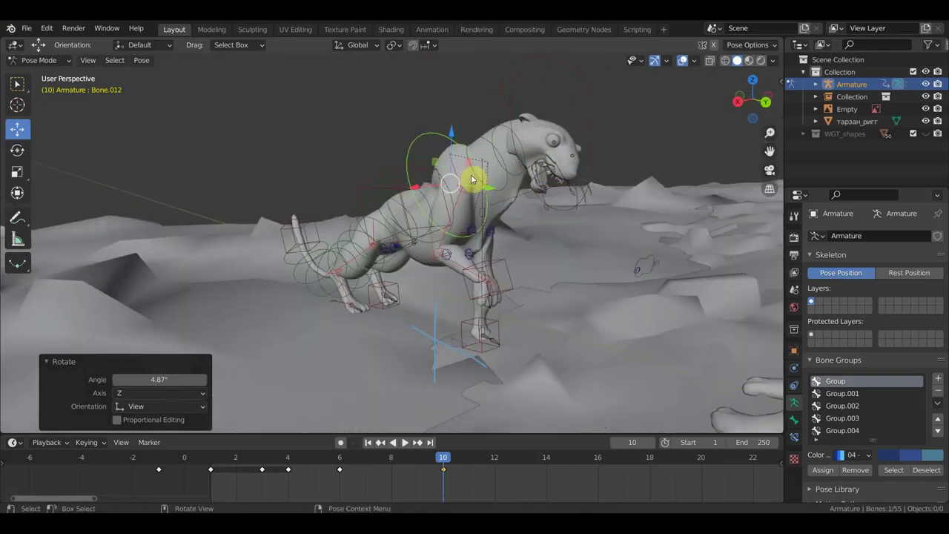
left_click(557, 204)
middle_click_drag(561, 206, 507, 202)
key("r")
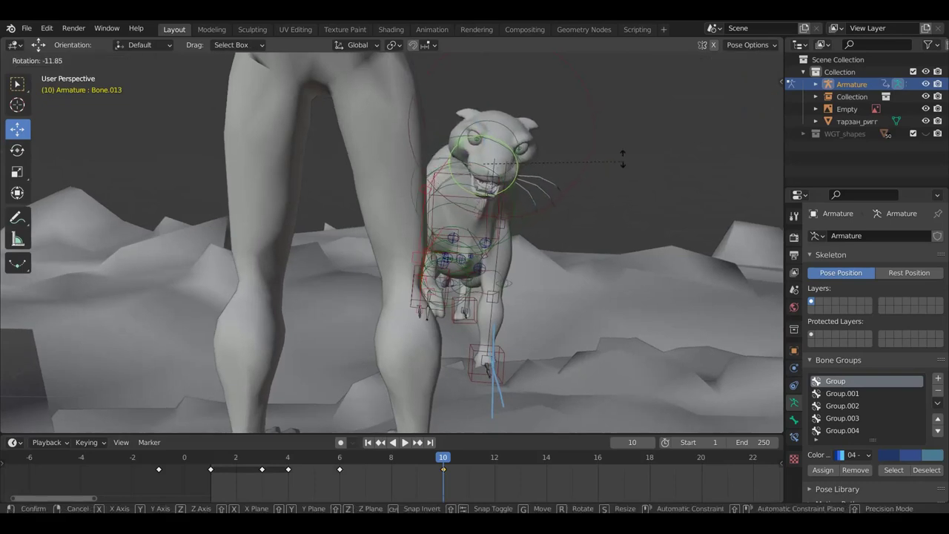
left_click(579, 215)
middle_click_drag(579, 215, 746, 214)
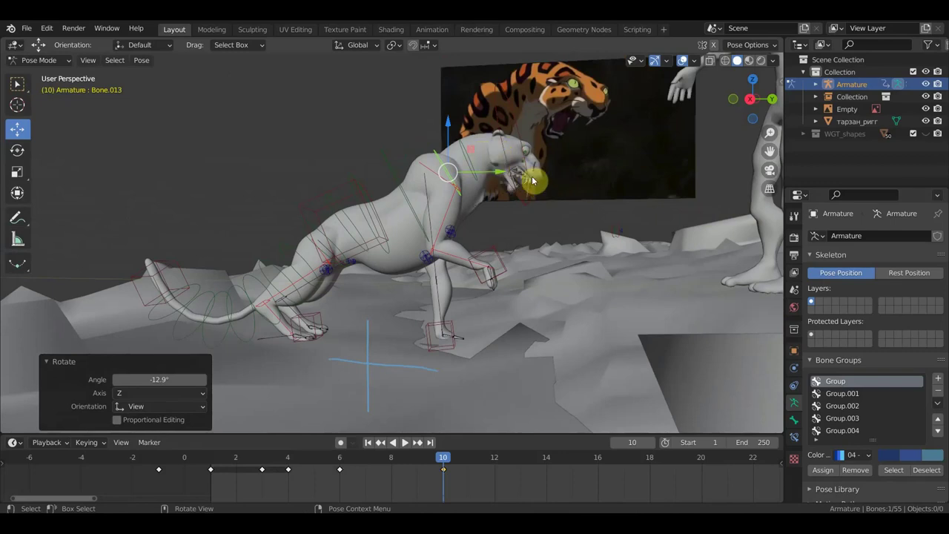
Step: Tilt the head to -20.2°, then turn head Bone.015 a further 5.02°
key("r")
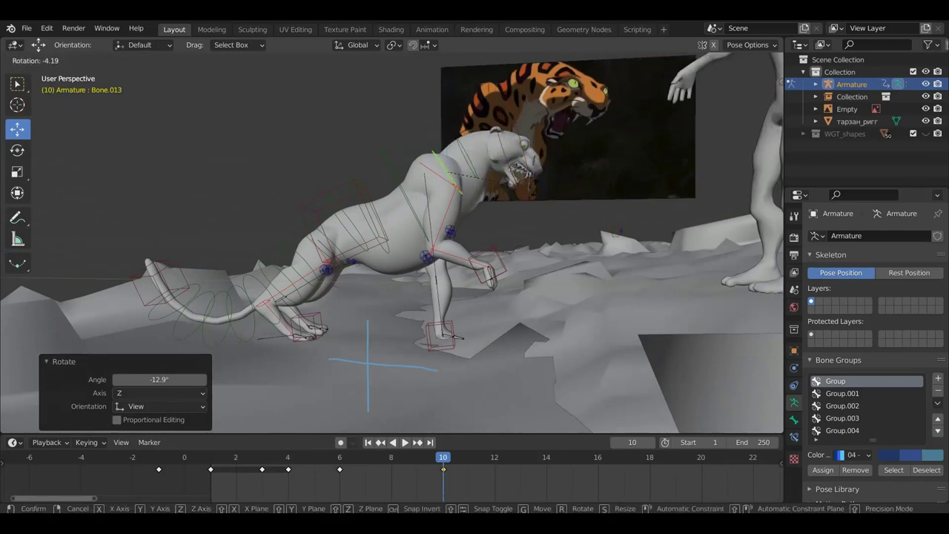
left_click(535, 163)
mouse_move(539, 198)
middle_mouse_down()
mouse_move(488, 207)
mouse_move(532, 185)
middle_mouse_up()
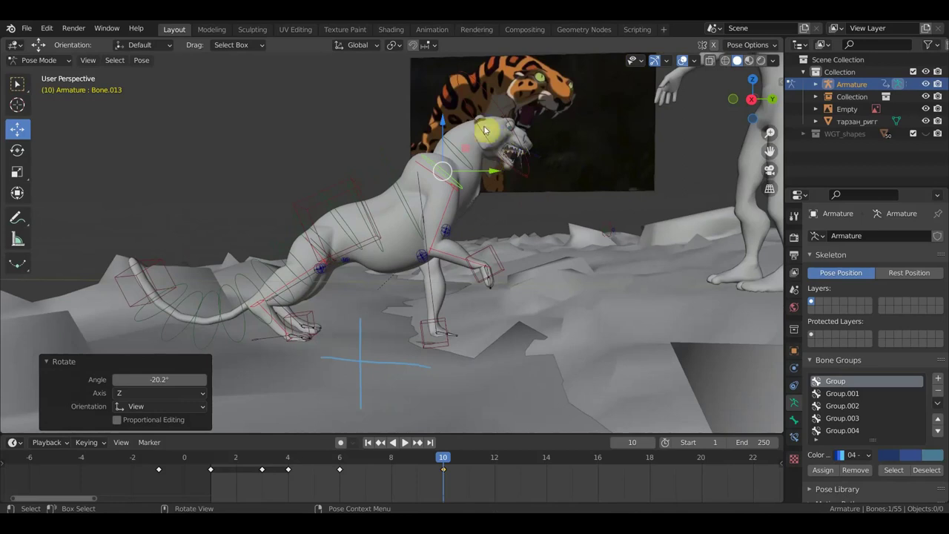
left_click(469, 112)
key("r")
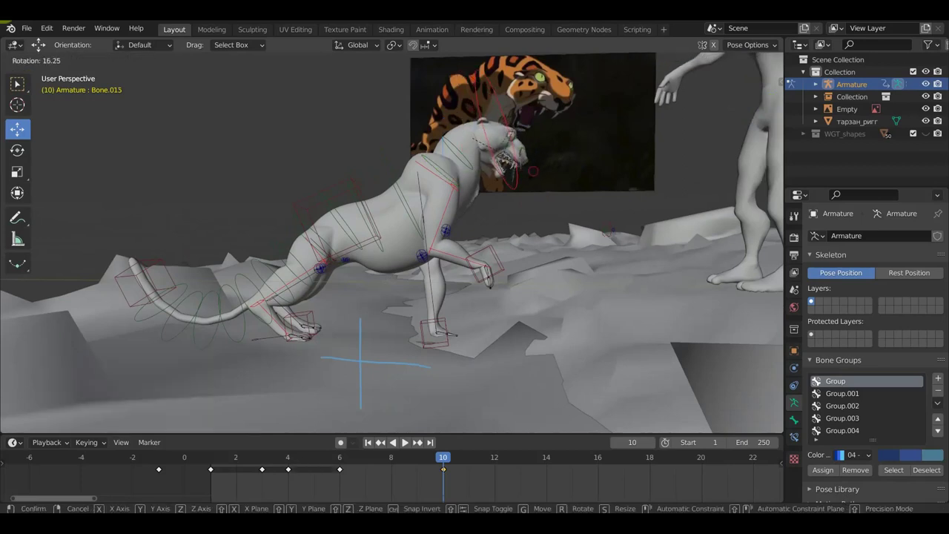
left_click(477, 206)
mouse_move(477, 205)
middle_mouse_down()
mouse_move(380, 203)
mouse_move(549, 178)
mouse_move(650, 222)
mouse_move(701, 227)
mouse_move(620, 154)
mouse_move(663, 141)
middle_mouse_up()
key("r")
left_click(570, 202)
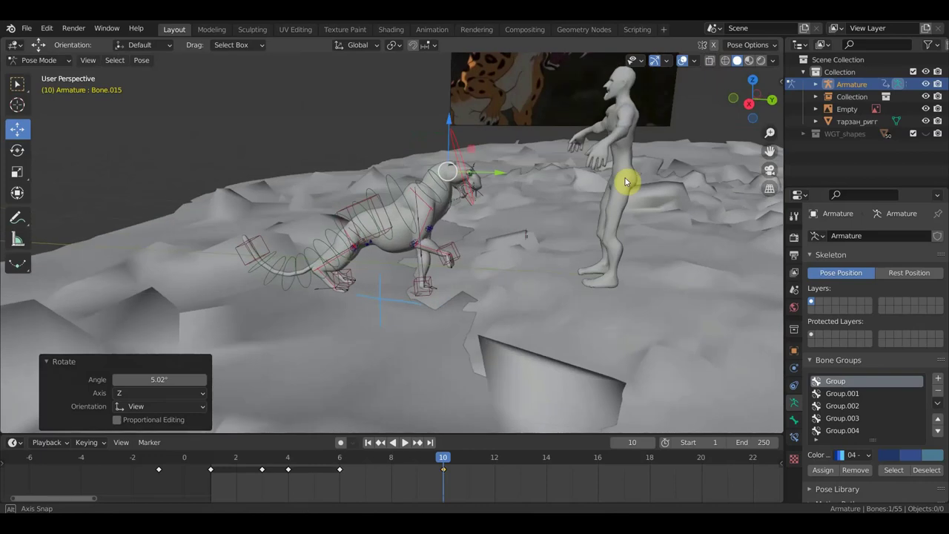
Step: Raise front paw Bone.049 0.18612 m toward the figure and nudge Bone.023 -0.089367 m
middle_click_drag(625, 181, 640, 171)
scroll(452, 273, "up", 3)
scroll(457, 265, "up", 1)
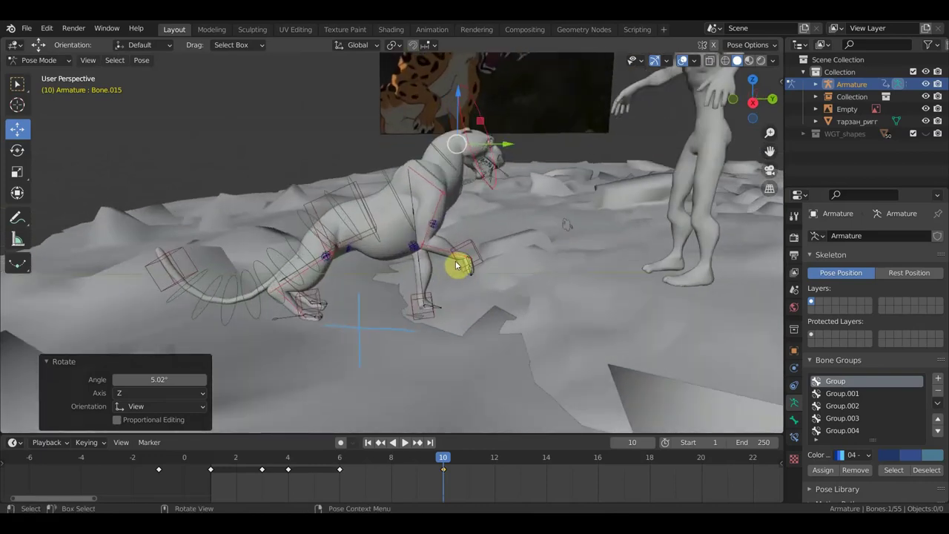
left_click(479, 242)
key("g")
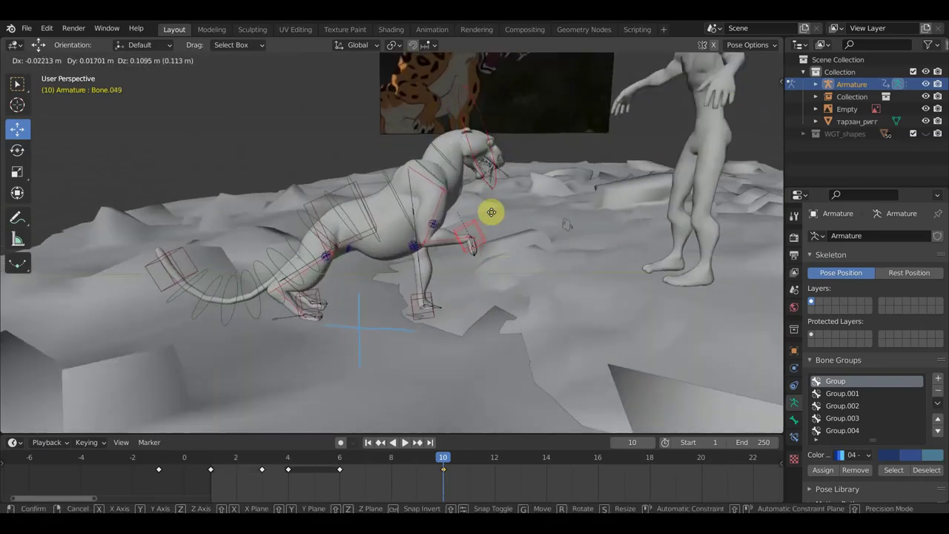
left_click(491, 212)
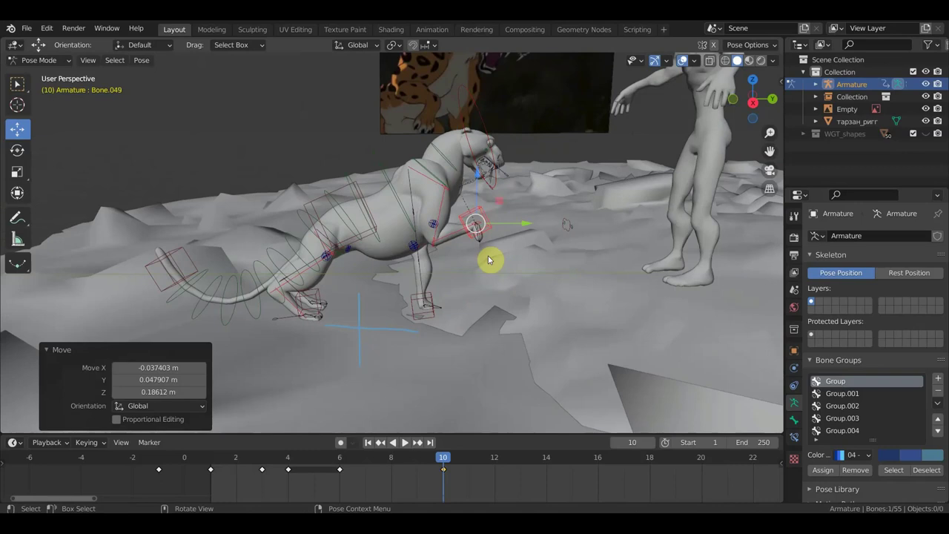
left_click(435, 315)
key("g")
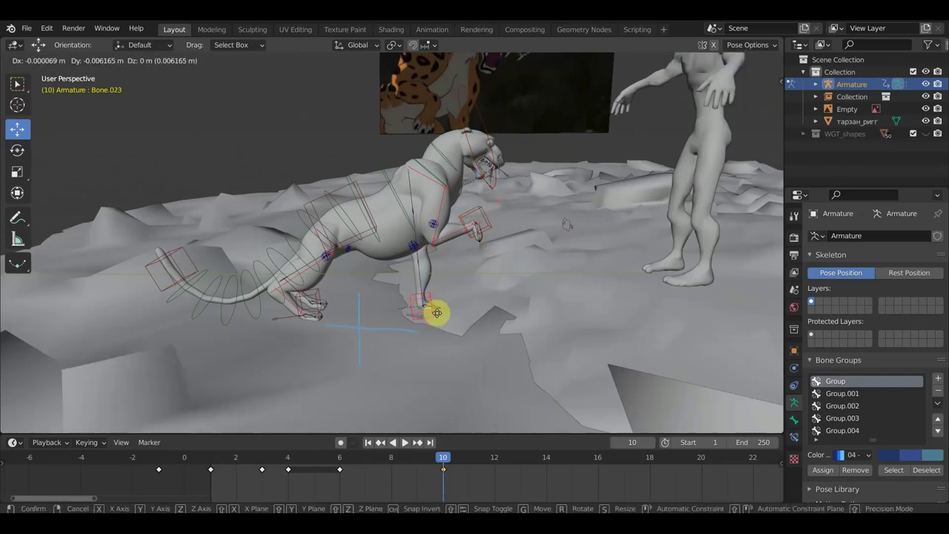
left_click(423, 312)
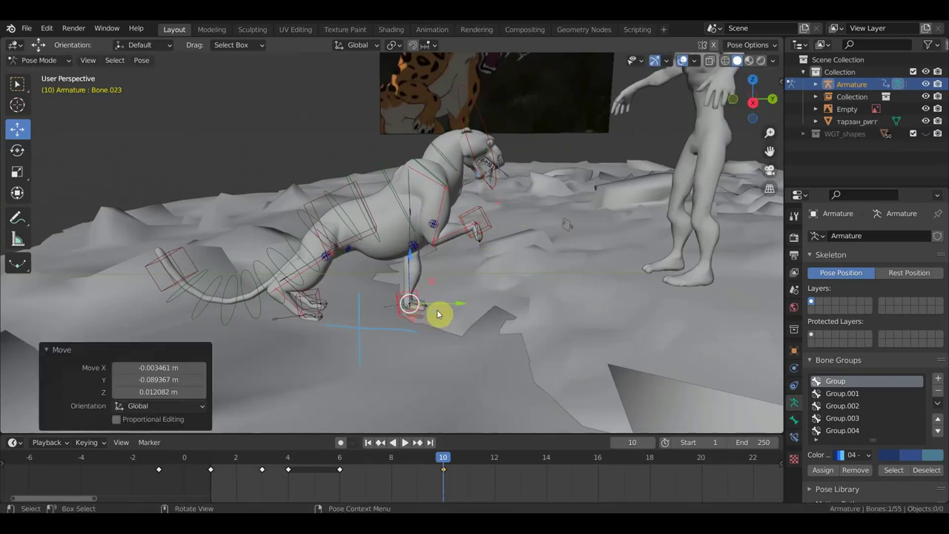
Step: Keyframe location and rotation for every bone of the jaguar rig
key("a")
key("i")
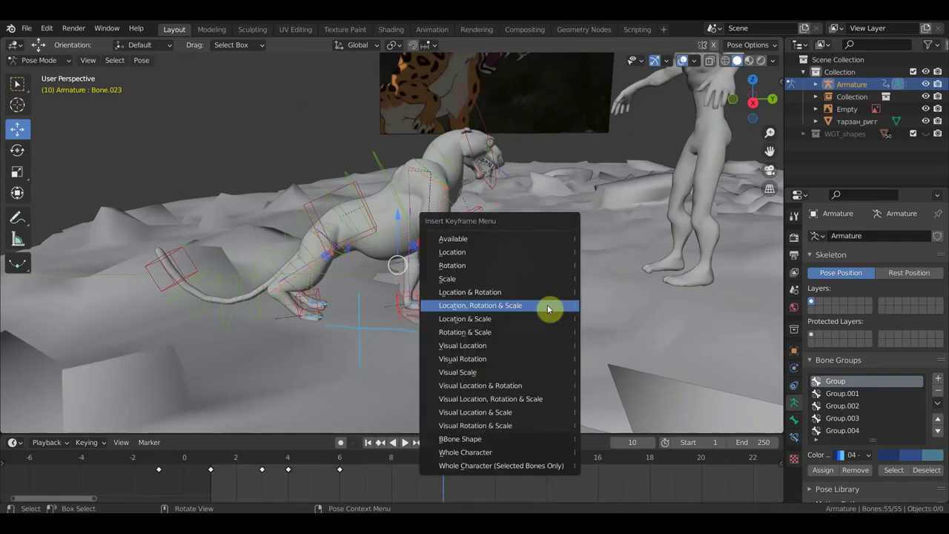
left_click(525, 293)
mouse_move(542, 313)
middle_mouse_down()
mouse_move(519, 329)
mouse_move(478, 324)
middle_mouse_up()
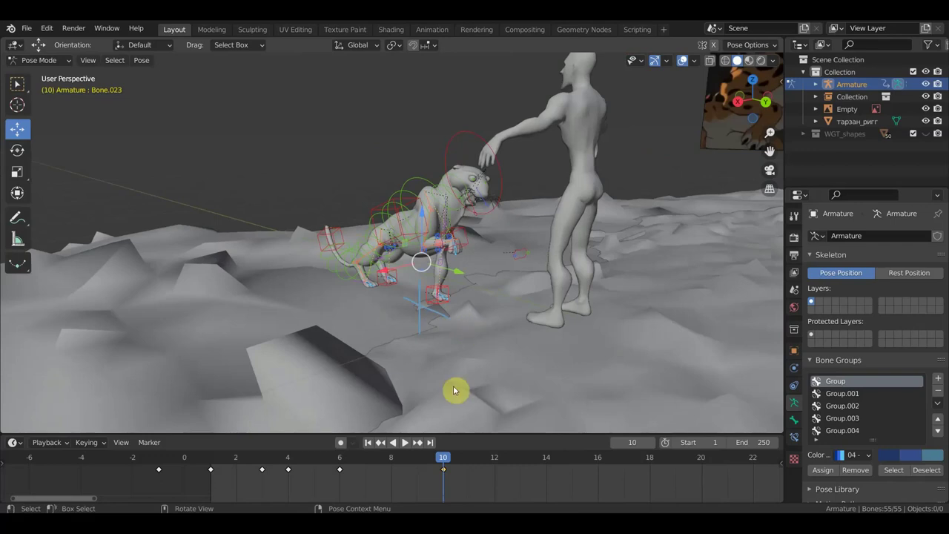
Step: Duplicate the frame 6 keyframe onto frame 8, play back, and return to frame 8
left_click_drag(437, 450, 402, 461)
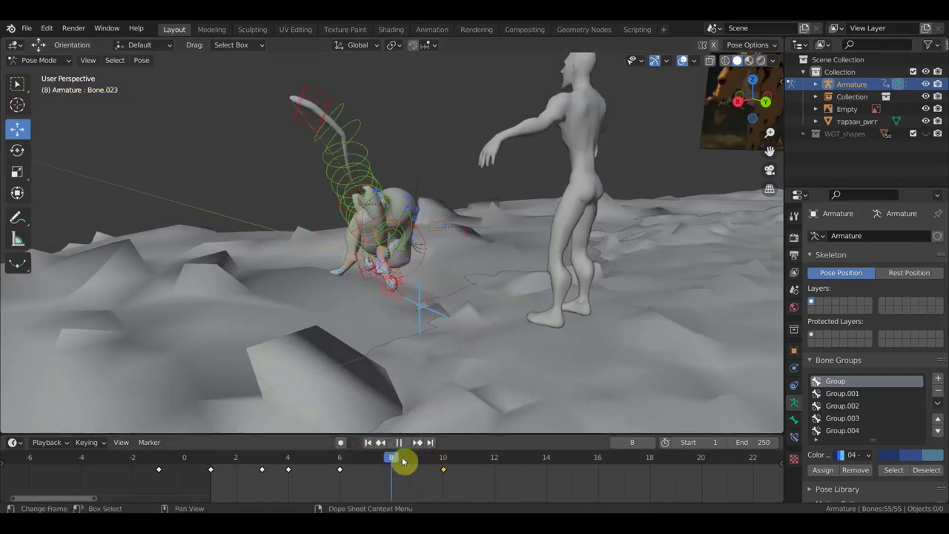
mouse_move(482, 404)
middle_mouse_down()
mouse_move(516, 371)
mouse_move(590, 370)
mouse_move(571, 385)
middle_mouse_up()
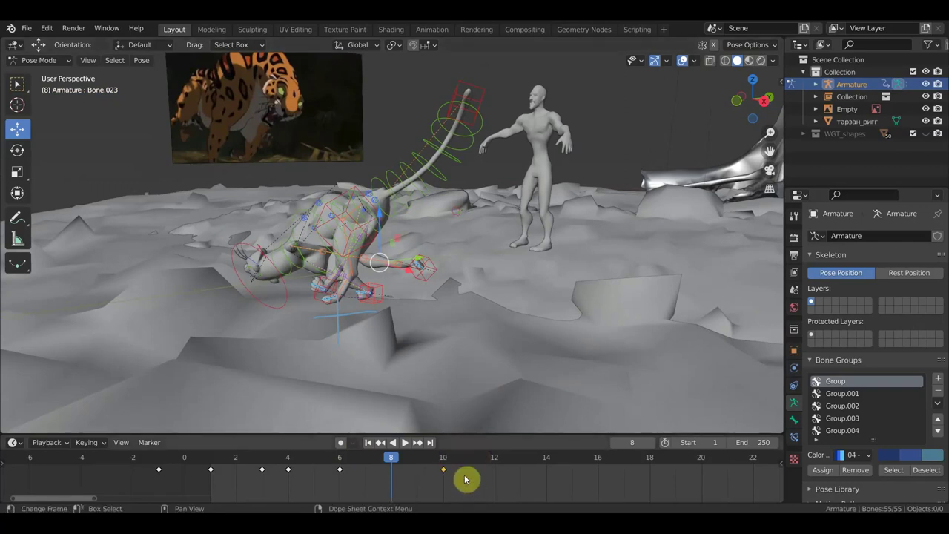
left_click(339, 470, "shift")
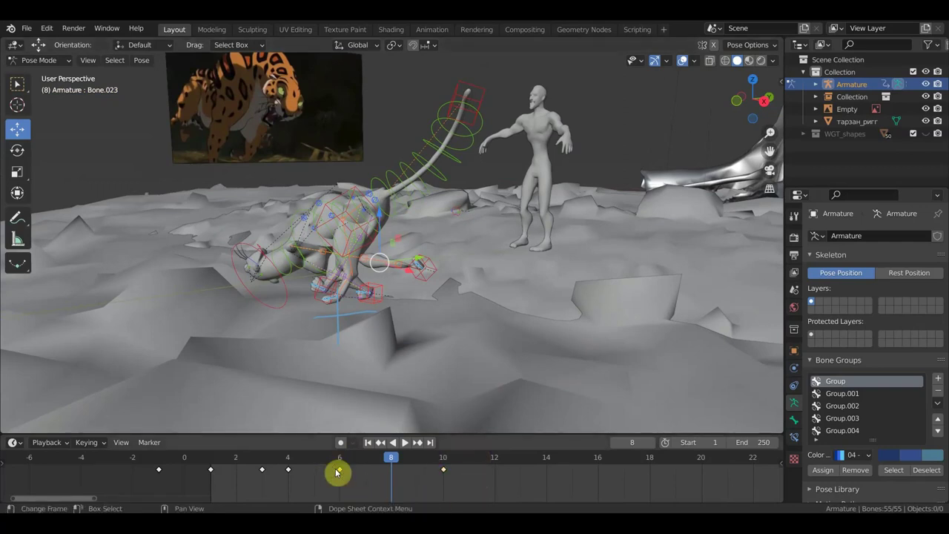
key("g")
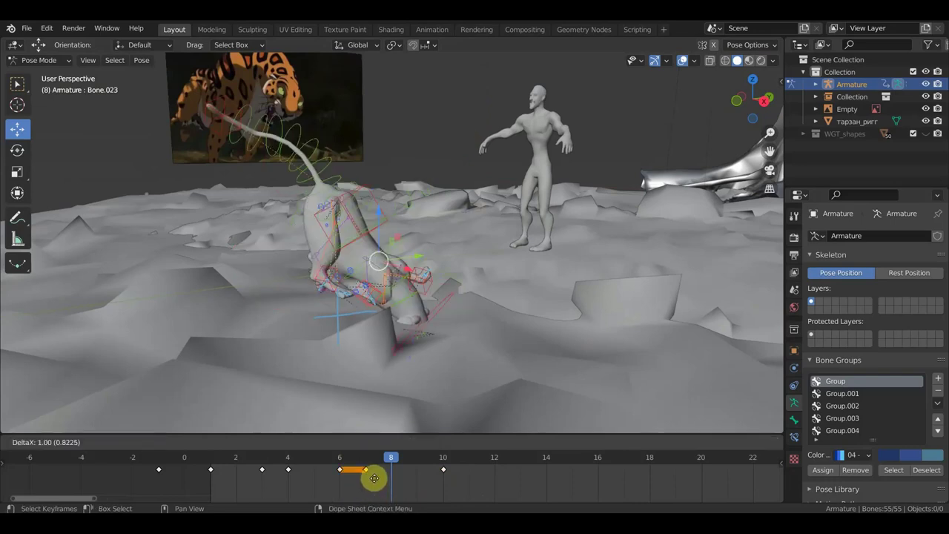
left_click(397, 478)
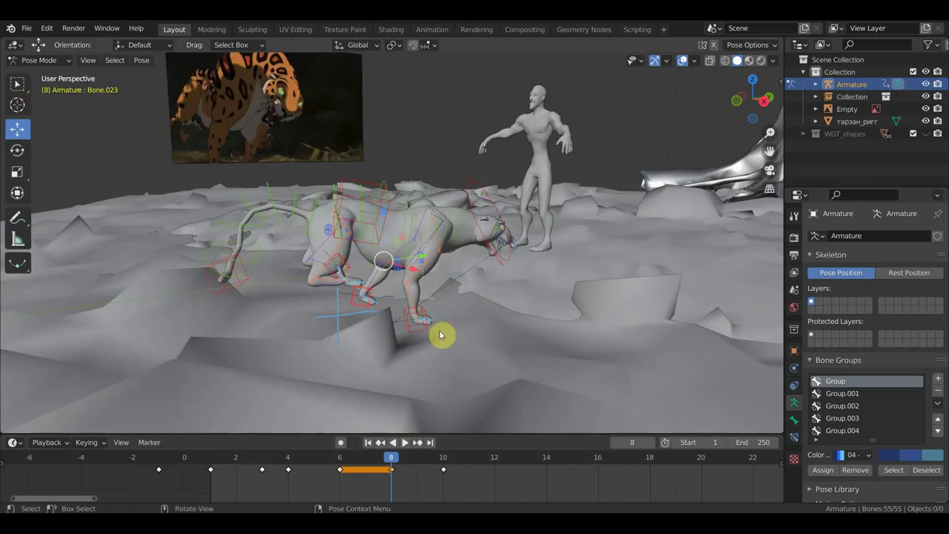
key("space")
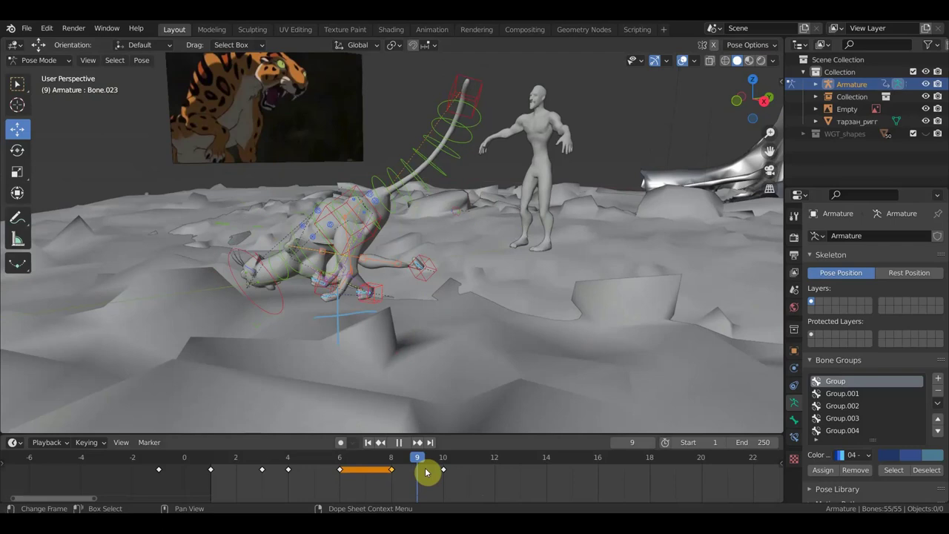
mouse_move(425, 467)
left_mouse_down()
mouse_move(335, 469)
mouse_move(384, 480)
left_mouse_up()
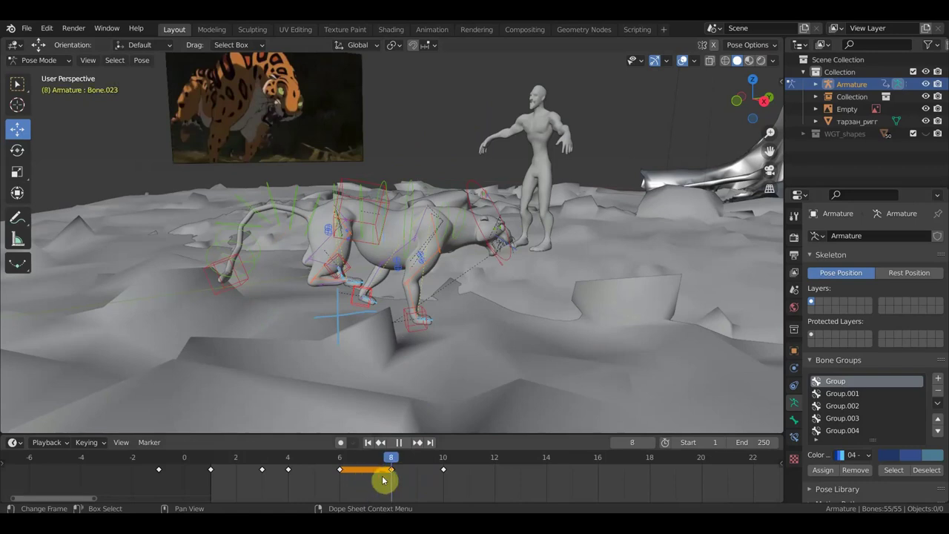
middle_click_drag(413, 388, 407, 389)
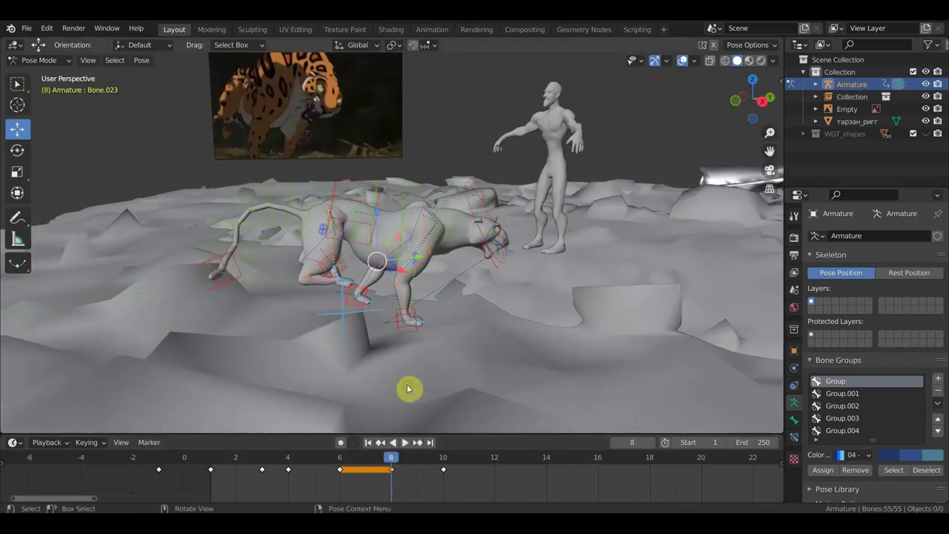
Step: Reposition the front paw control Bone.029 and rotate it -64°
middle_click_drag(415, 333, 338, 271)
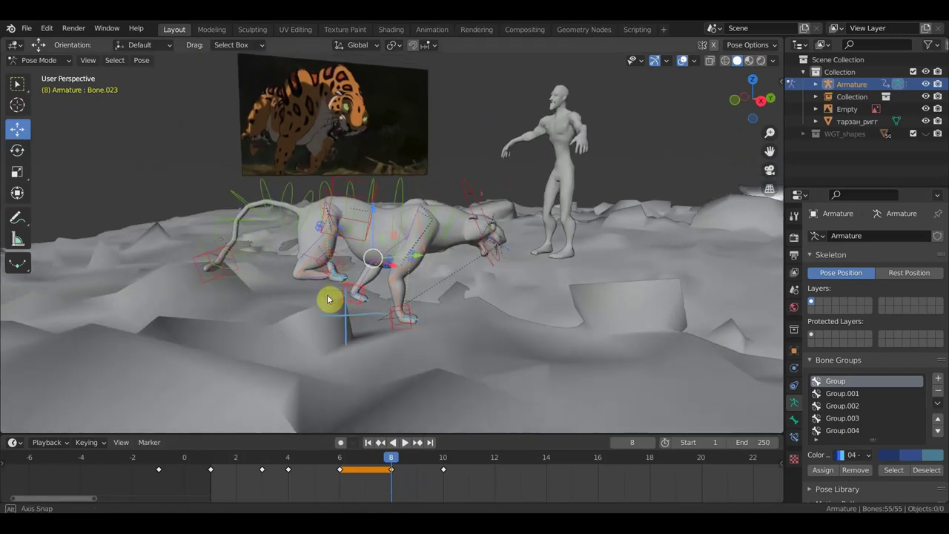
left_click_drag(338, 270, 362, 299)
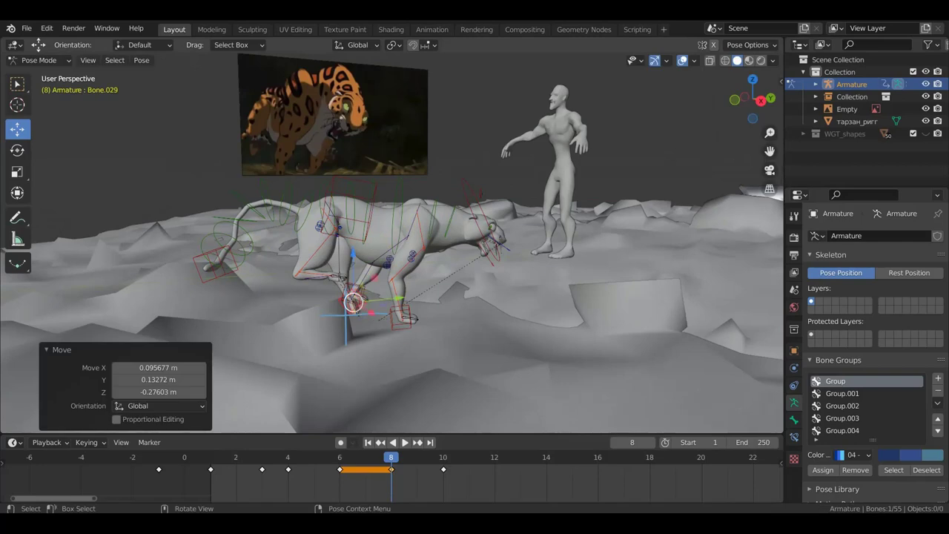
key("r")
left_click(385, 265)
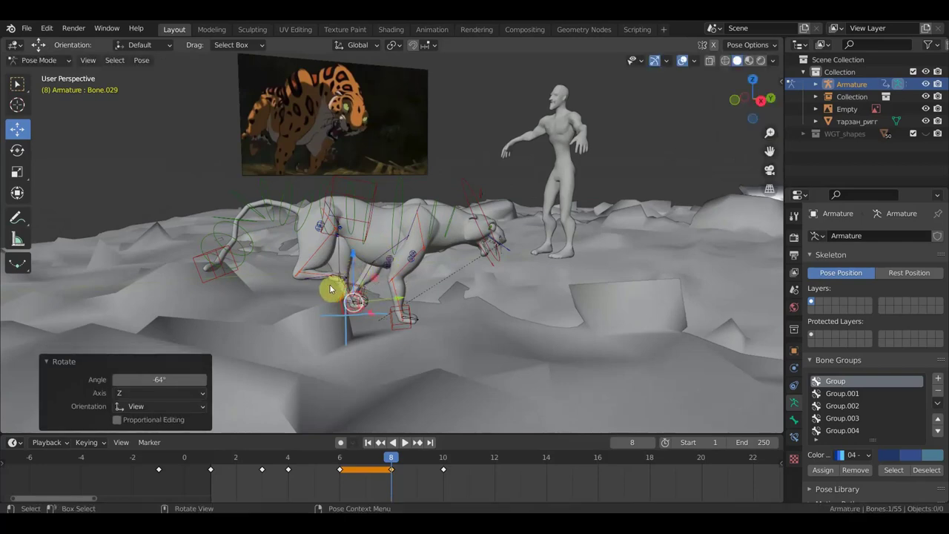
middle_click_drag(326, 286, 355, 296, "alt")
scroll(330, 275, "up", 3)
scroll(356, 295, "down", 2)
scroll(415, 322, "down", 1)
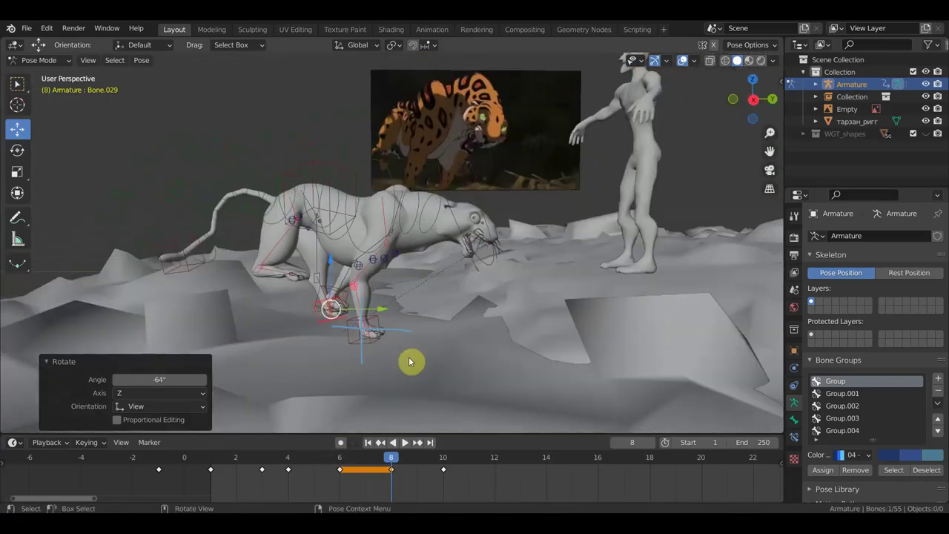
Step: Move leg control Bone.023 and bring front paw Bone.029 down to the ground
left_click(337, 294)
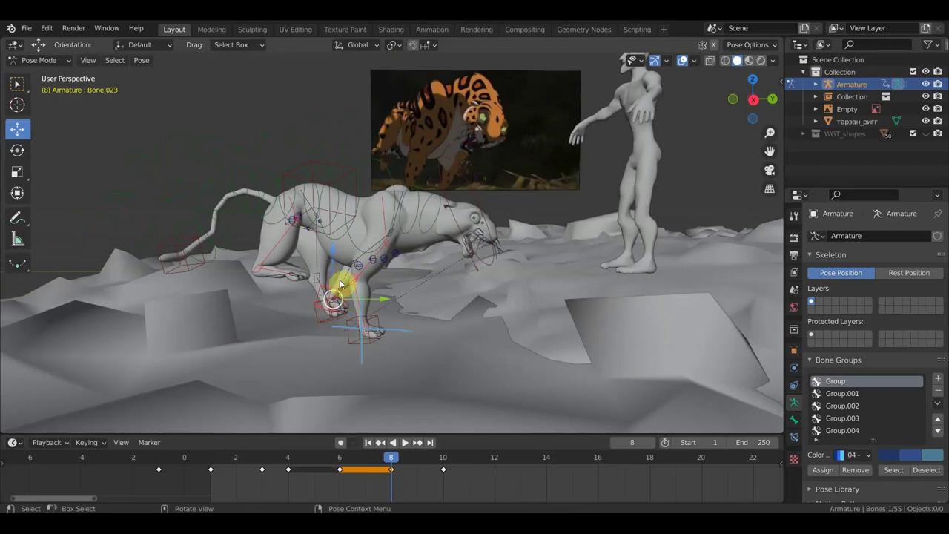
key("g")
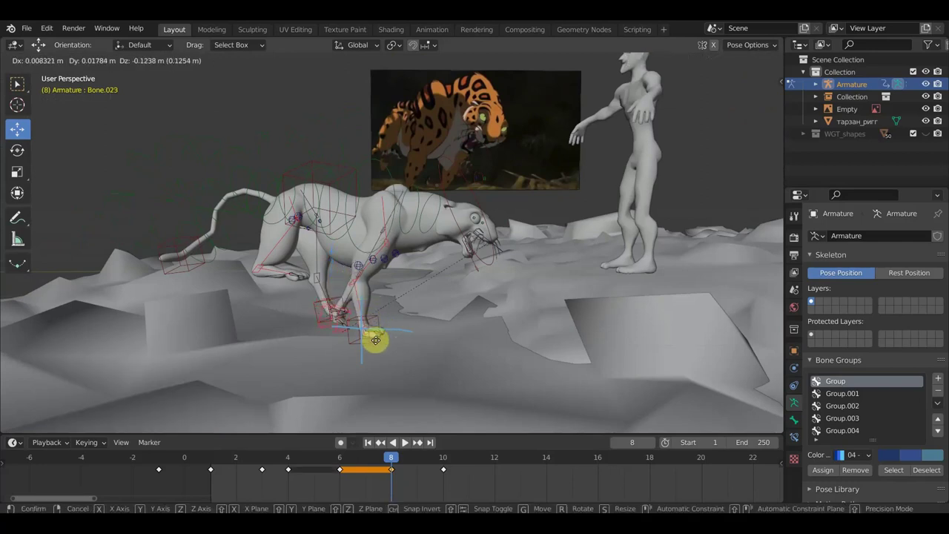
left_click(417, 335)
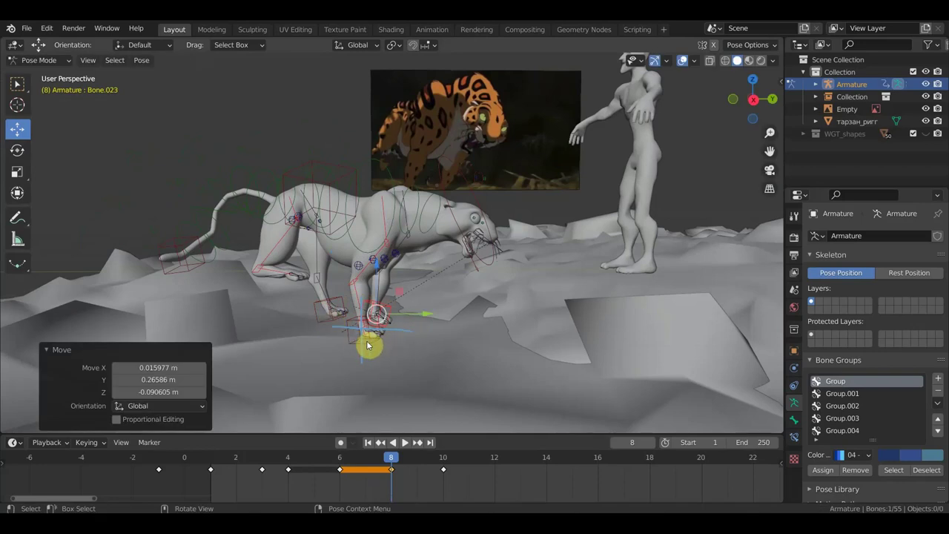
left_click(329, 320)
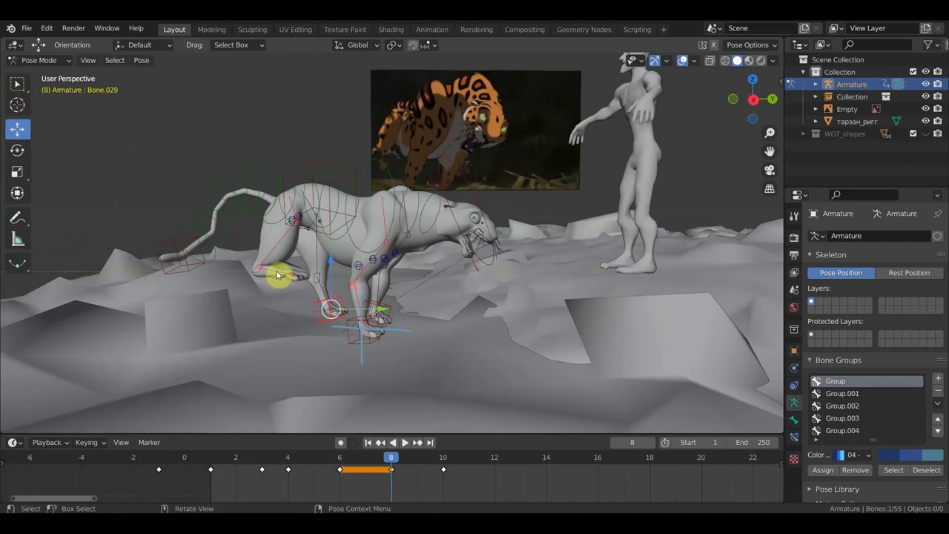
left_click_drag(279, 279, 304, 328)
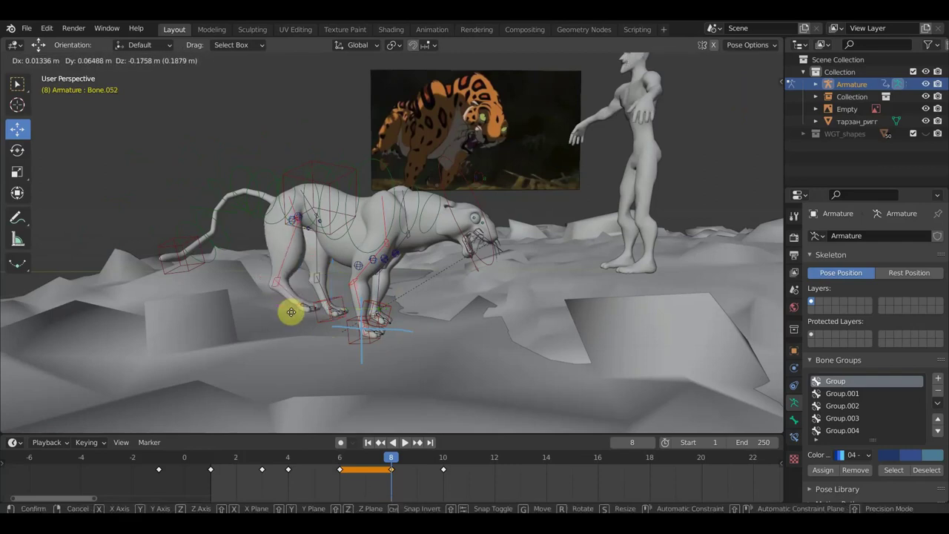
middle_click_drag(304, 328, 396, 326)
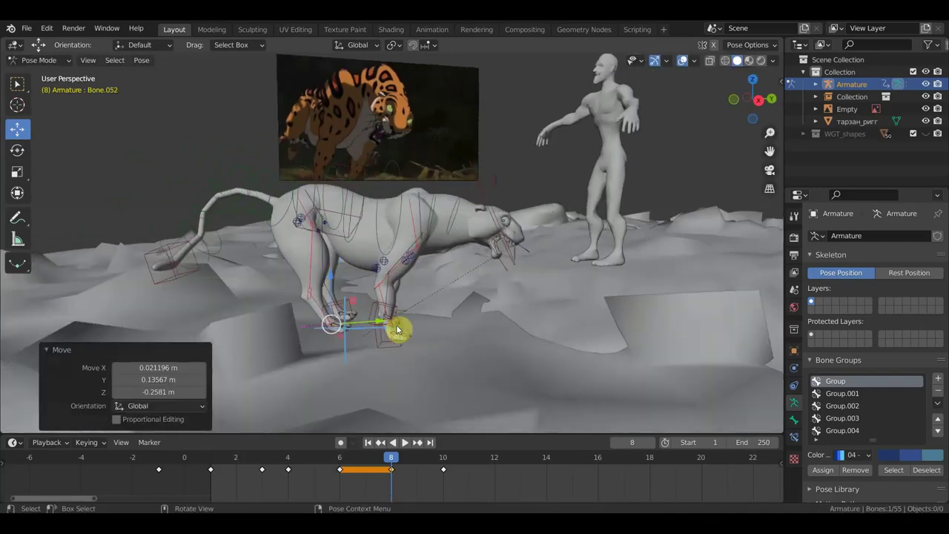
Step: Shift and slightly rotate the root bone, then turn the head -26° via neck Bone.014
left_click(344, 169)
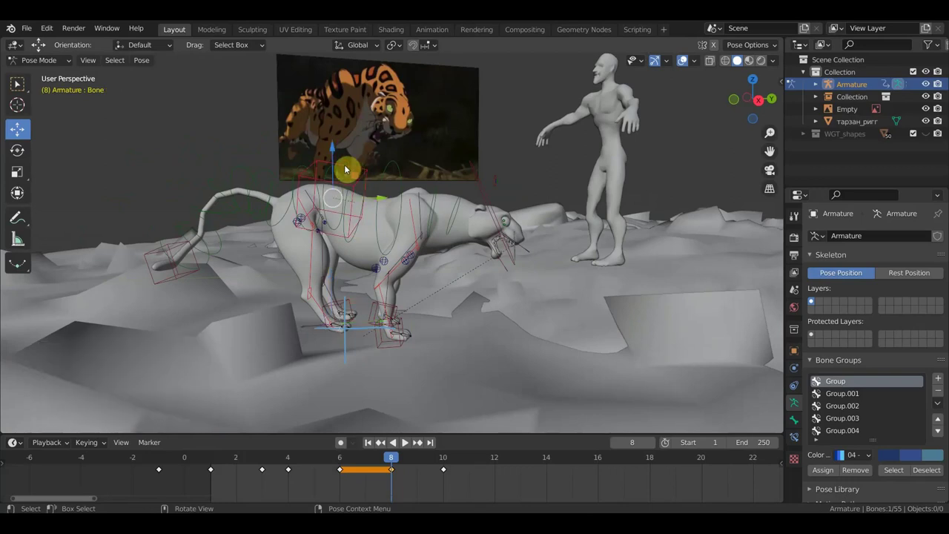
left_click_drag(344, 164, 354, 186)
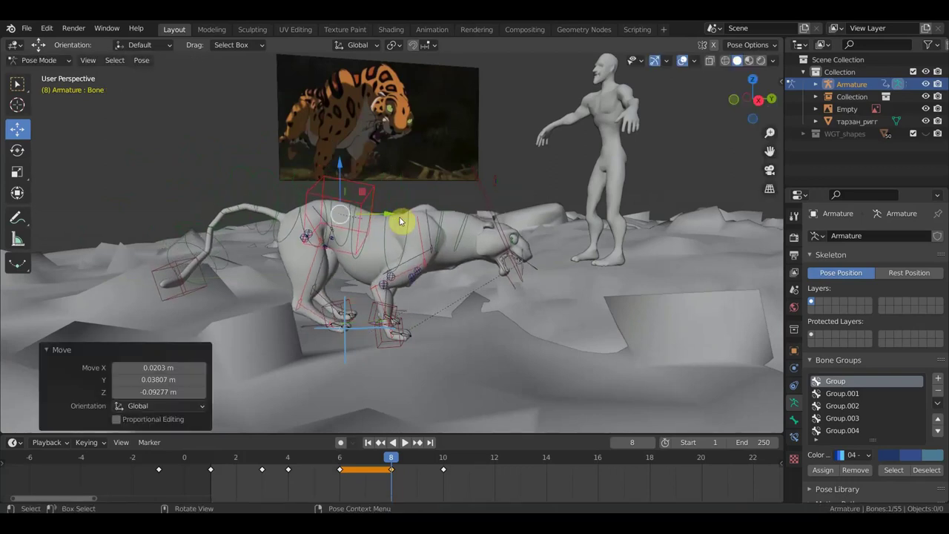
key("r")
left_click(480, 263)
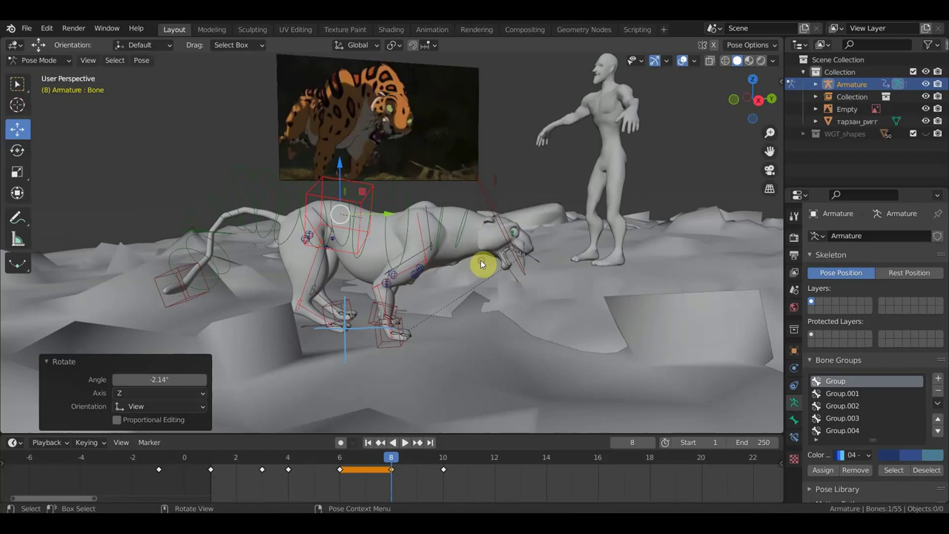
left_click(465, 217)
key("r")
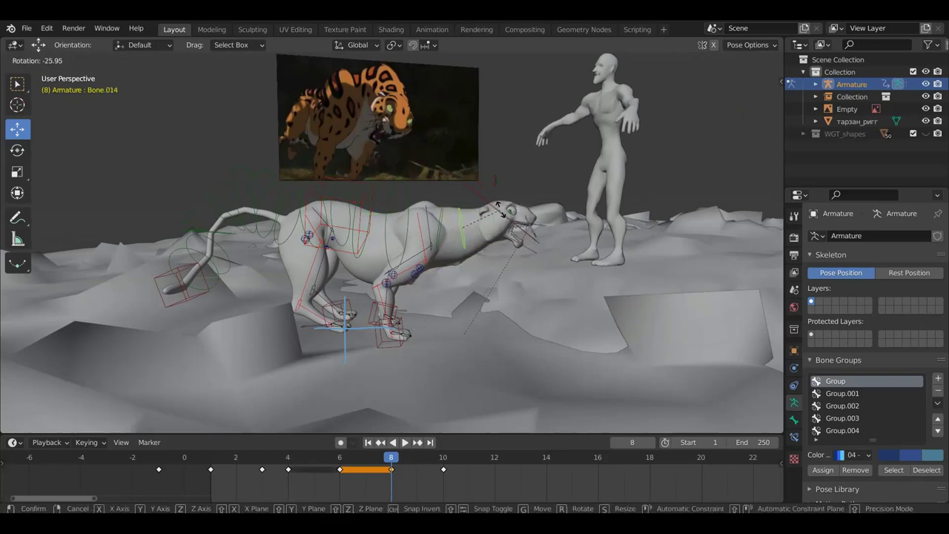
left_click(372, 268)
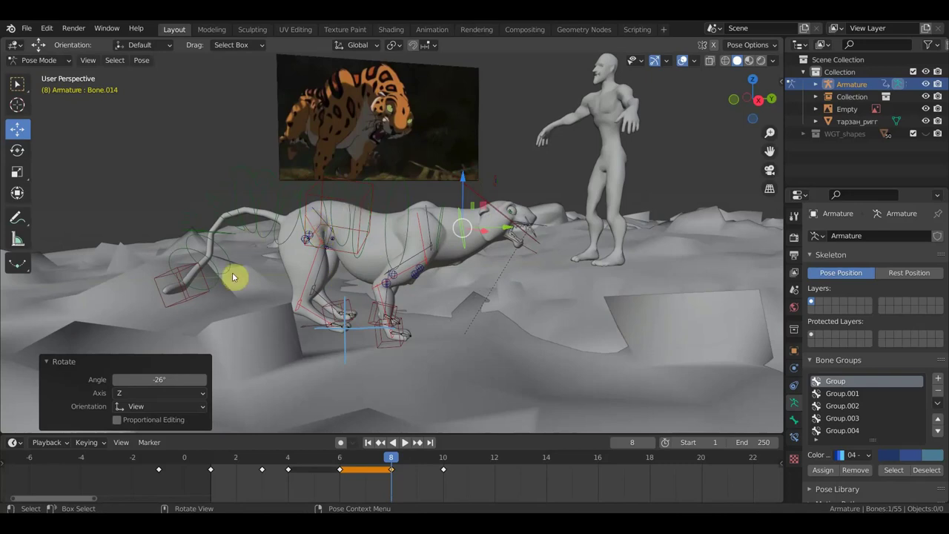
Step: Reset the tail bones' rotation, then move them to curl the tail up
left_click(188, 303)
key("g")
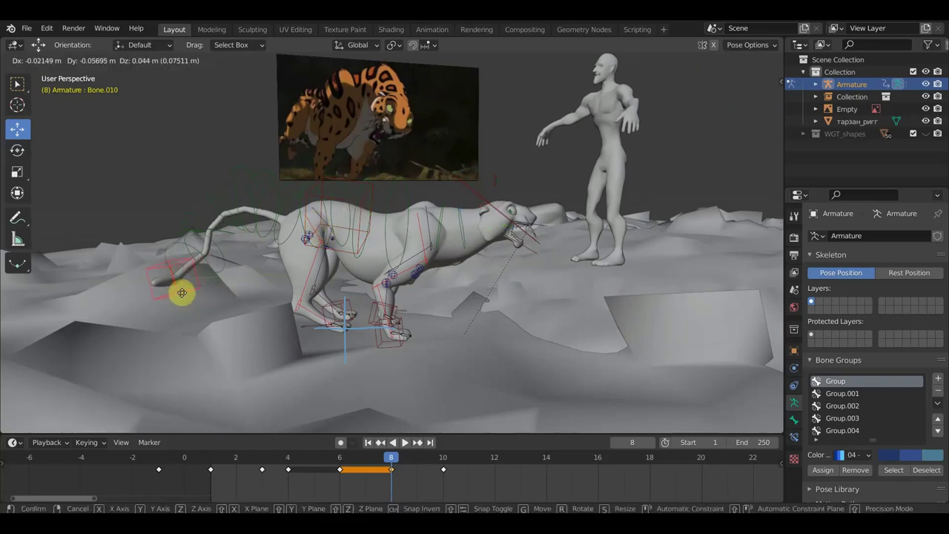
left_click(159, 277)
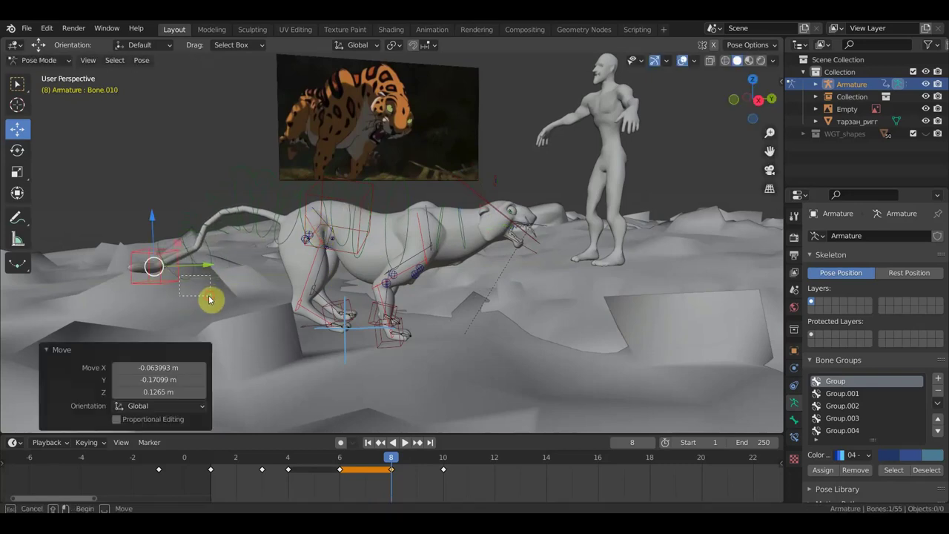
left_click(114, 219)
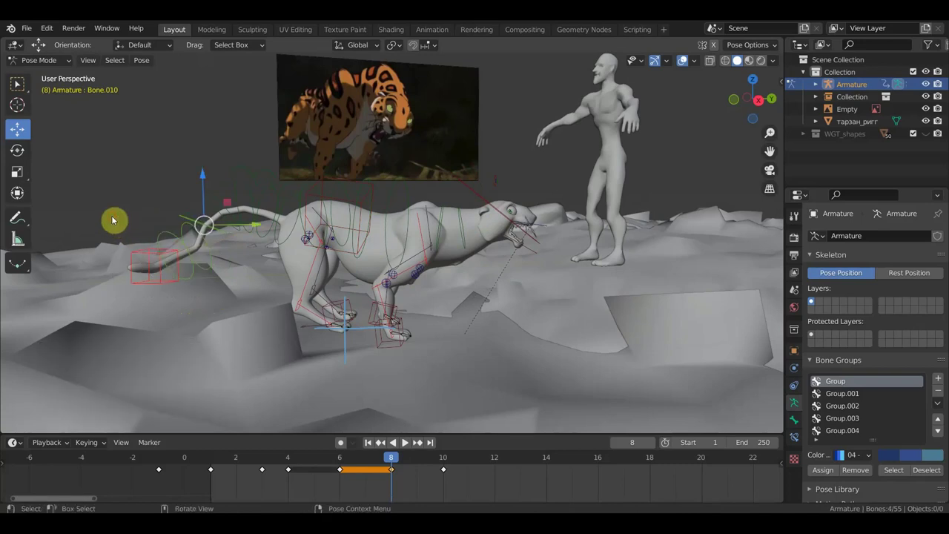
key("ctrl+z")
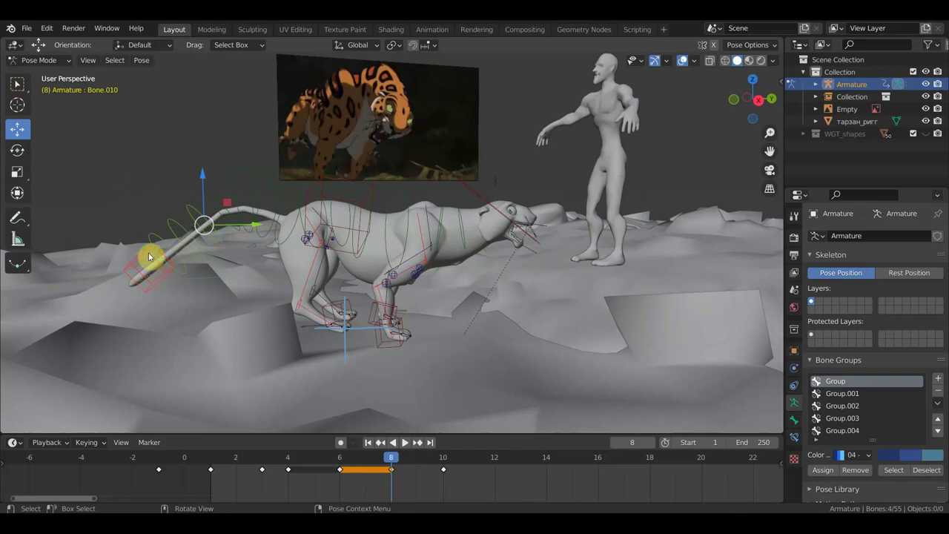
left_click_drag(184, 197, 184, 198)
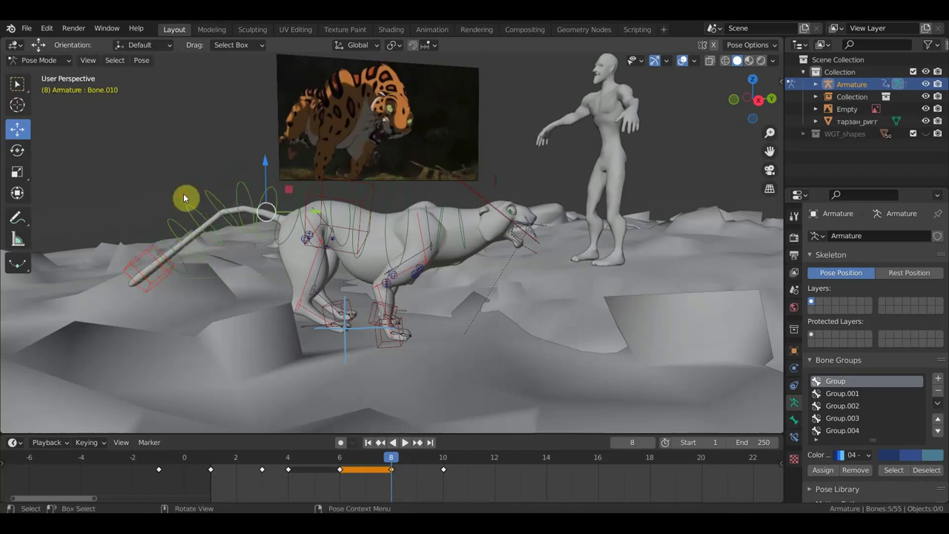
key("alt+r")
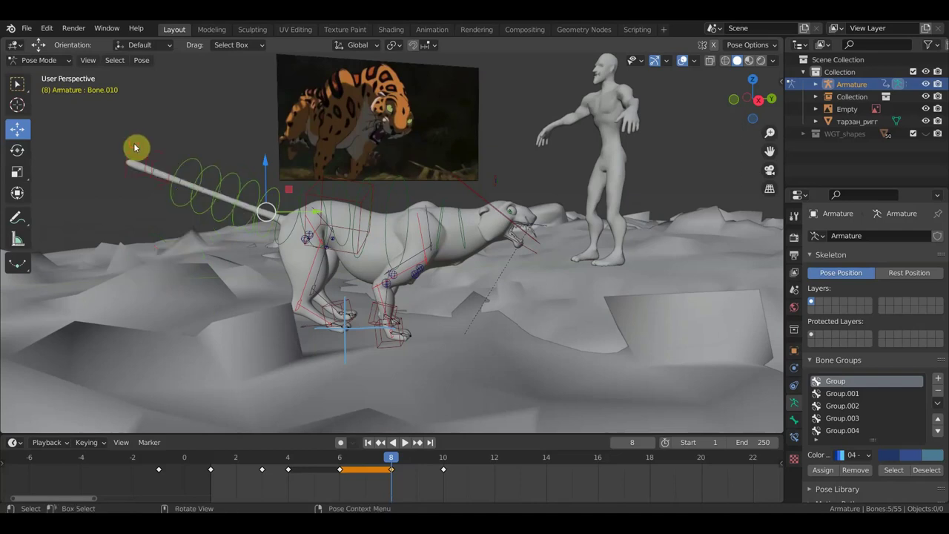
key("g")
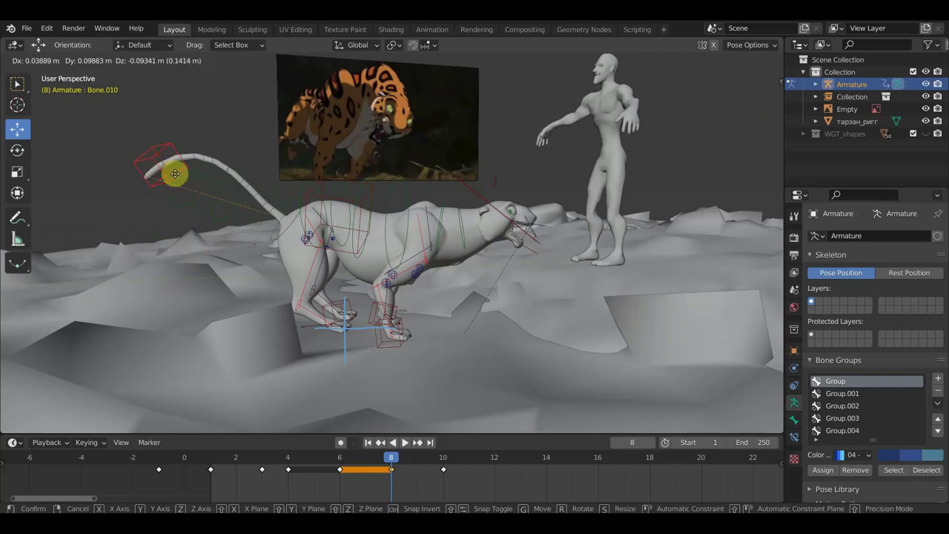
left_click(192, 199)
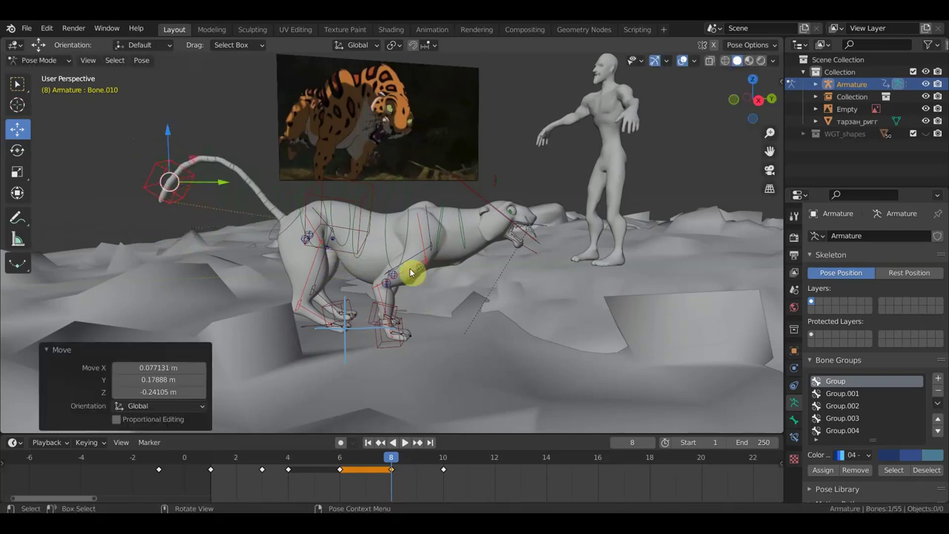
Step: Lower the hip bone and move the front leg bone forward
left_click(367, 200)
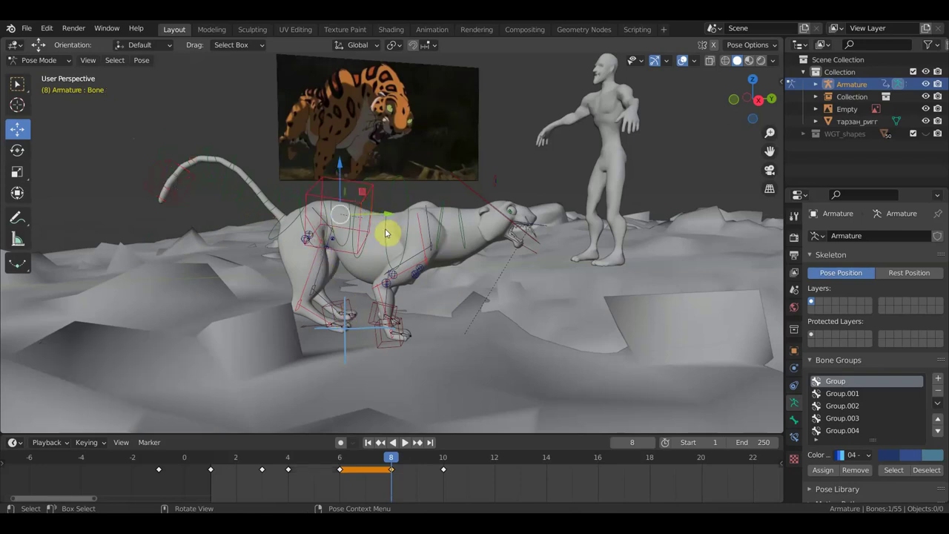
key("g")
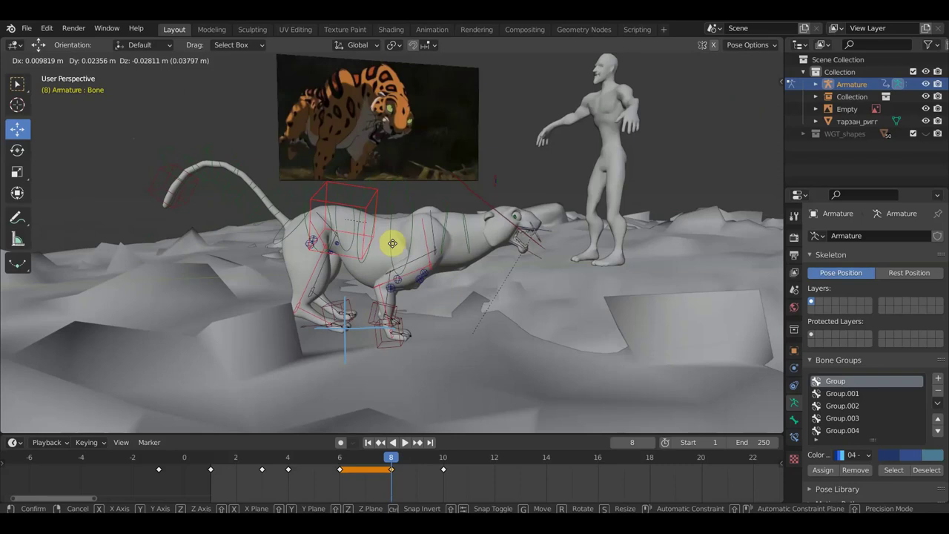
left_click(391, 248)
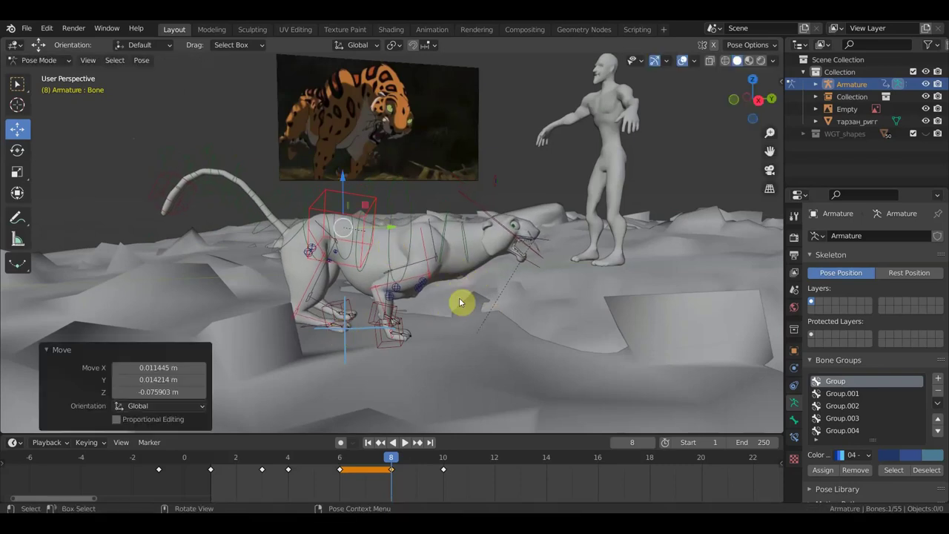
left_click(397, 350)
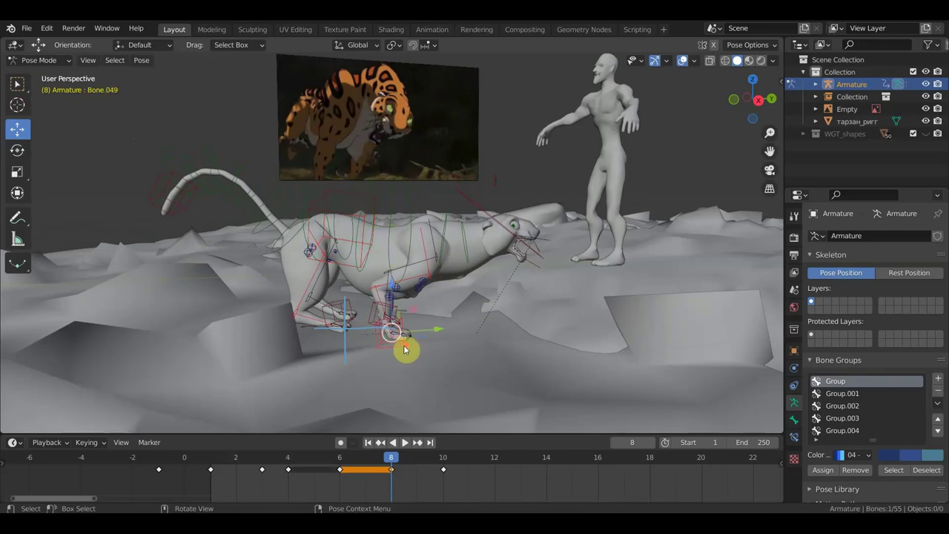
key("g")
left_click(440, 345)
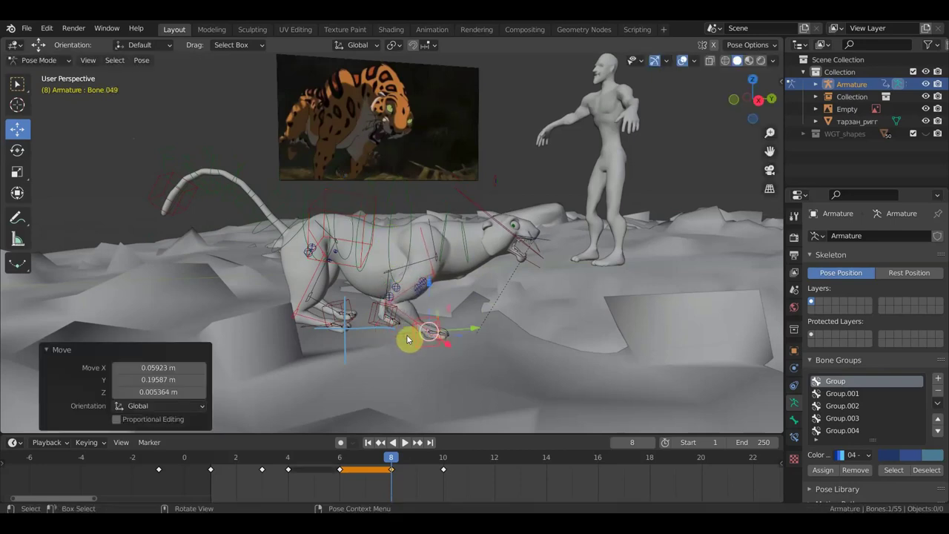
Step: Adjust another leg bone and paw Bone.052 to finish the crouch
left_click(371, 321)
key("g")
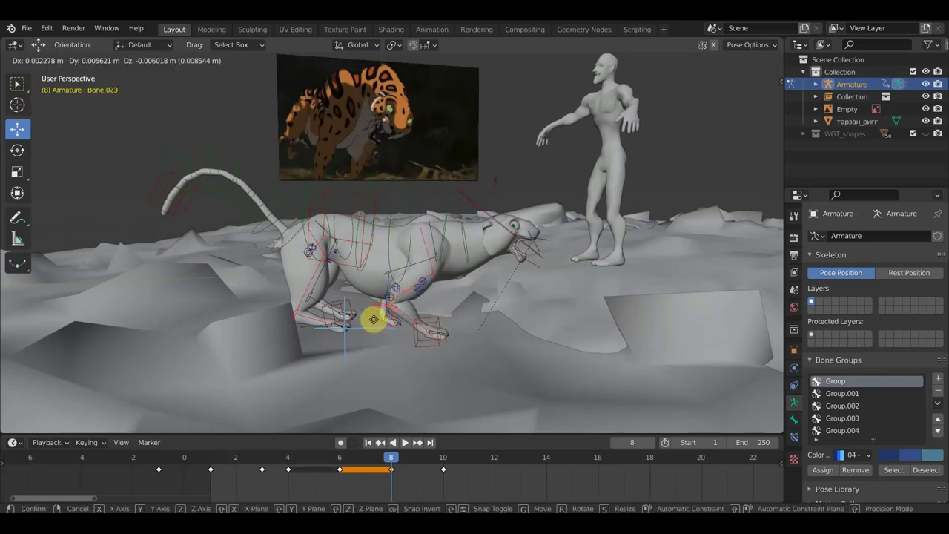
left_click(379, 321)
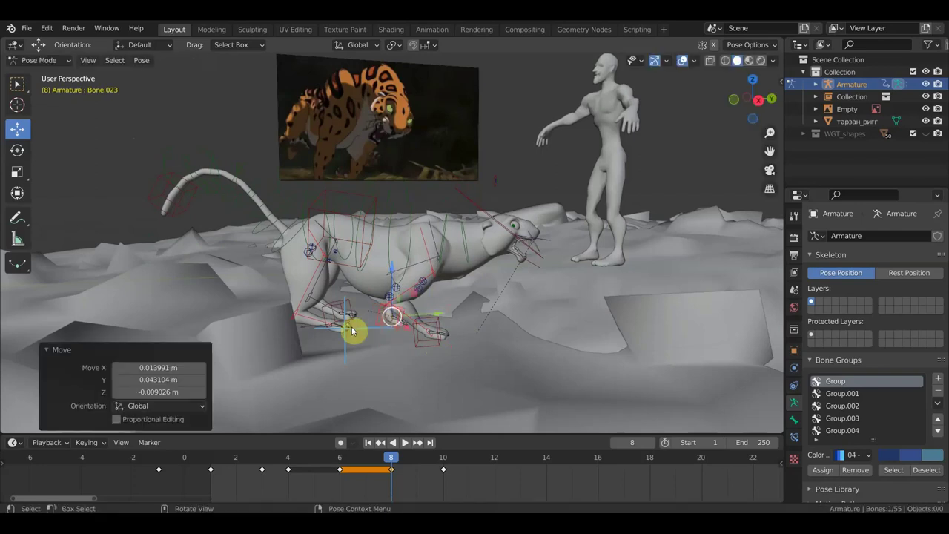
left_click(311, 330)
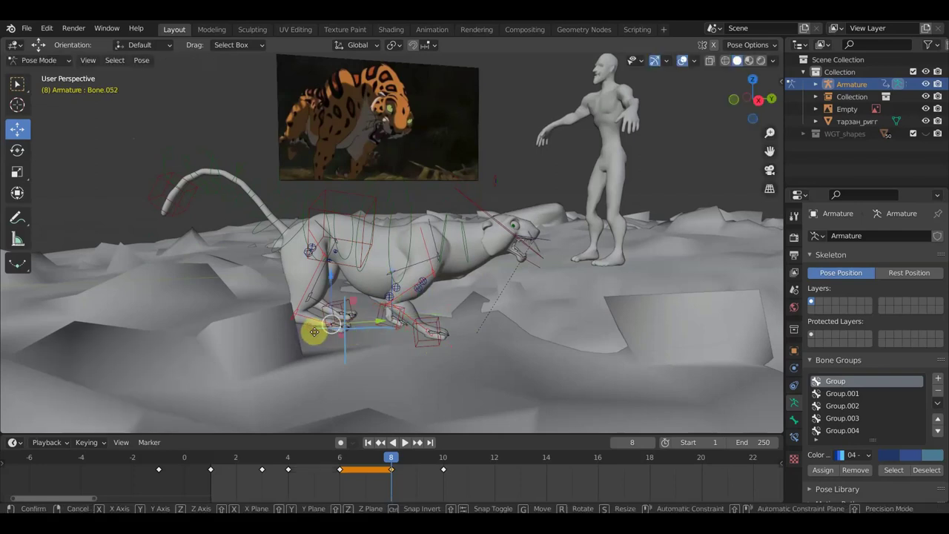
key("g")
left_click(330, 334)
mouse_move(407, 350)
middle_mouse_down()
mouse_move(343, 344)
mouse_move(356, 338)
middle_mouse_up()
middle_click_drag(391, 298, 455, 296)
Step: Key location, rotation and scale on all bones at frame 8
key("a")
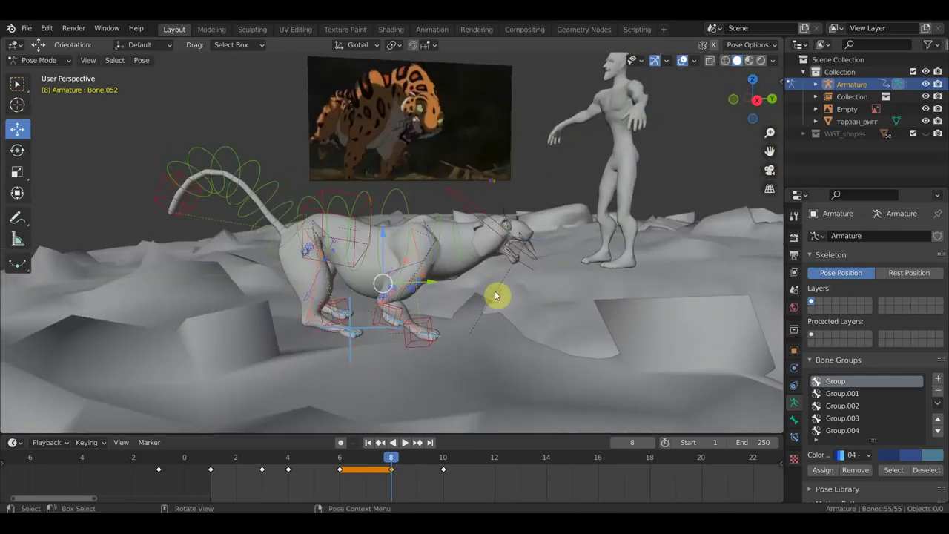
key("i")
left_click(496, 295)
mouse_move(391, 458)
left_mouse_down()
mouse_move(346, 467)
mouse_move(375, 470)
mouse_move(384, 476)
mouse_move(364, 475)
mouse_move(388, 476)
mouse_move(364, 476)
mouse_move(391, 485)
mouse_move(341, 478)
mouse_move(385, 488)
left_mouse_up()
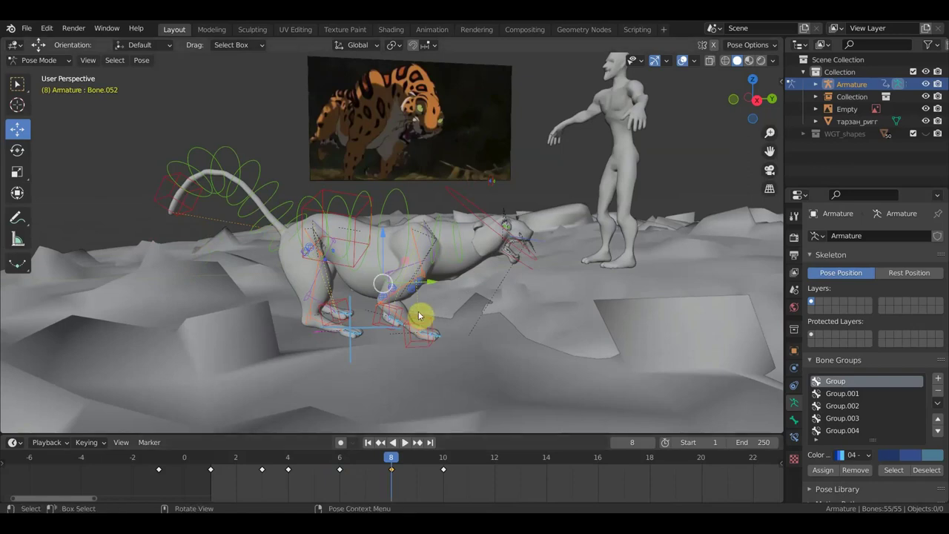
Step: Slide the whole jaguar rig 0.23 m along Y and return to frame 8
left_click_drag(432, 282, 373, 287)
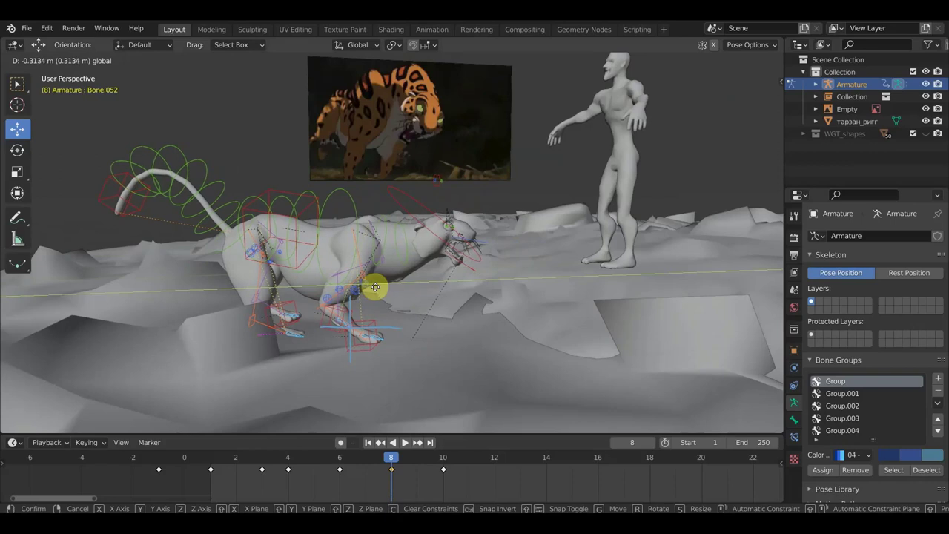
left_click_drag(373, 287, 391, 295)
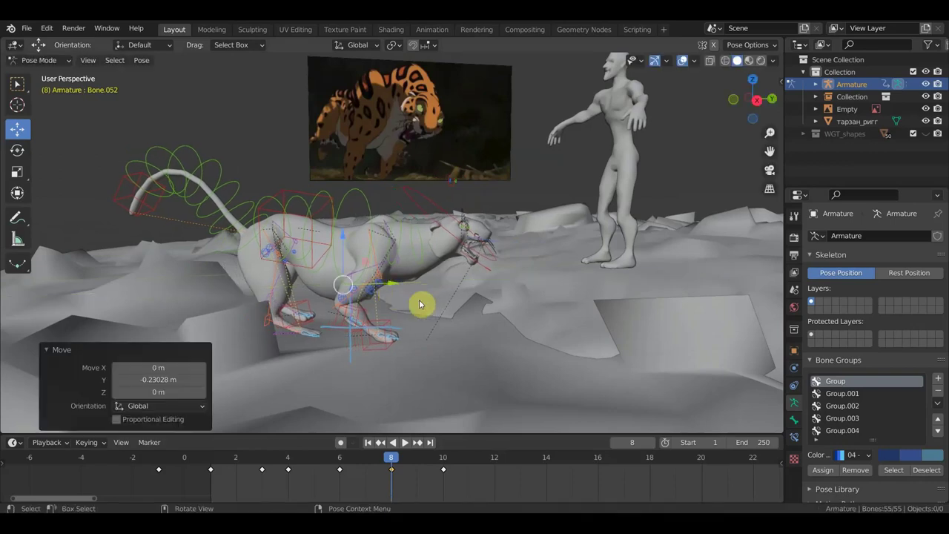
mouse_move(406, 454)
left_mouse_down()
mouse_move(363, 461)
mouse_move(387, 465)
left_mouse_up()
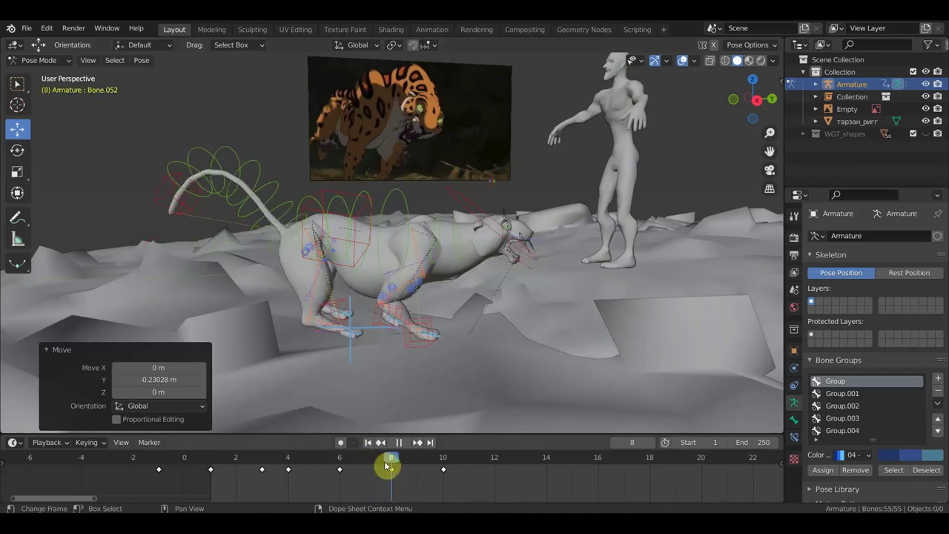
left_click(426, 342)
Step: Move front leg Bone.049 -0.1949 m and re-key location, rotation and scale
left_click(424, 335)
key("g")
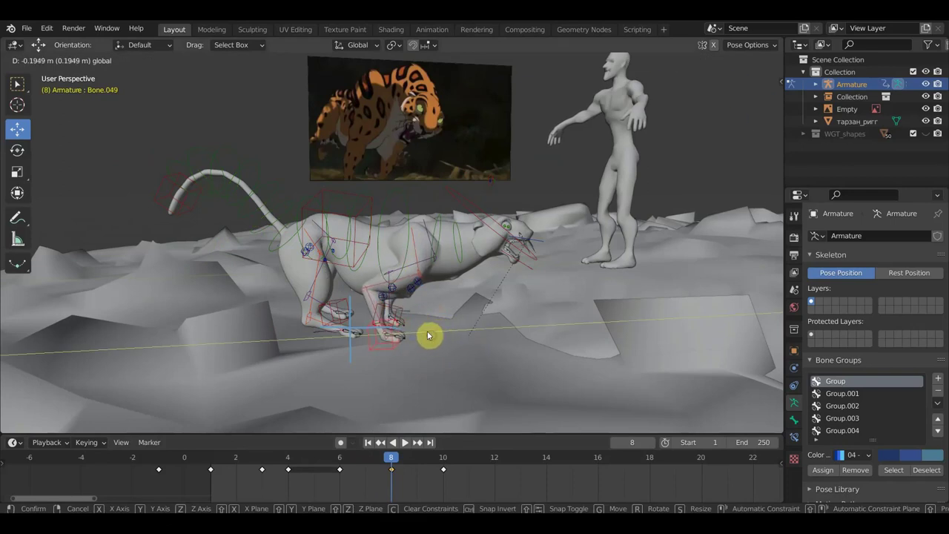
left_click(429, 336)
key("i")
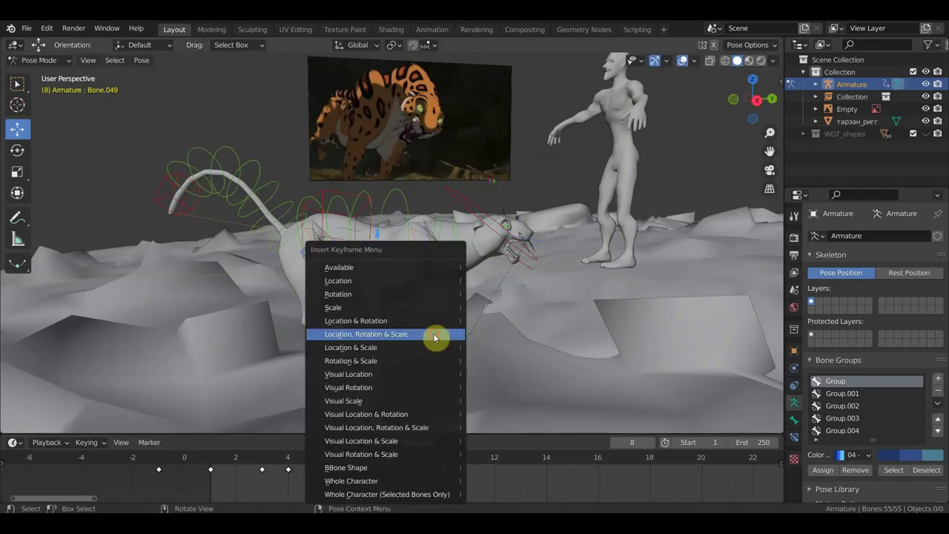
left_click(434, 333)
left_click_drag(390, 455, 423, 479)
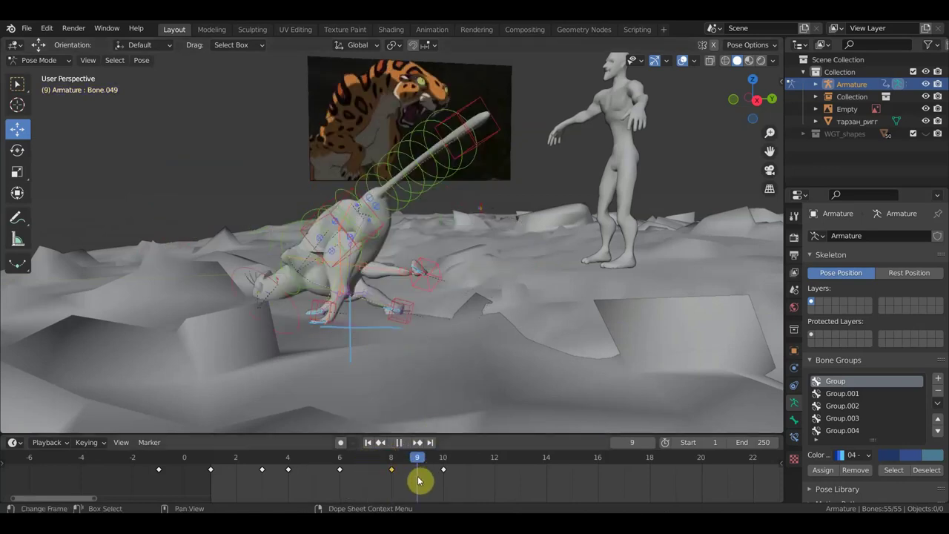
Step: Copy the frame 8 keys to frame 9, then scrub frames 8–10 to compare
left_click_drag(421, 480, 410, 492)
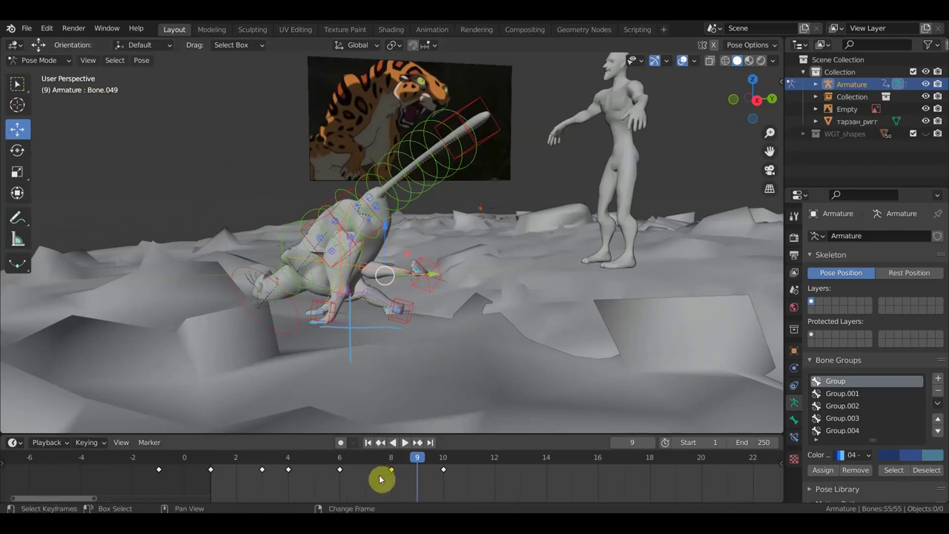
key("g")
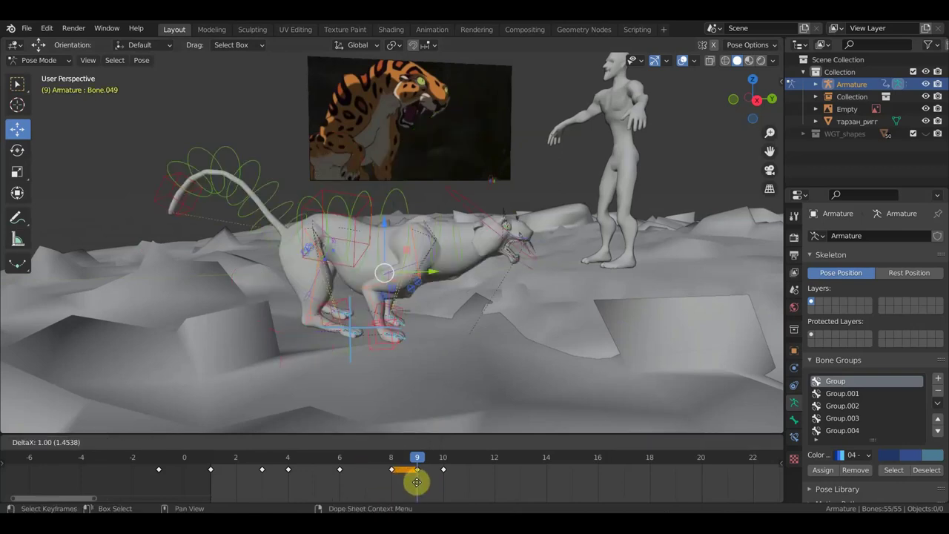
left_click(417, 486)
left_click_drag(418, 456, 418, 458)
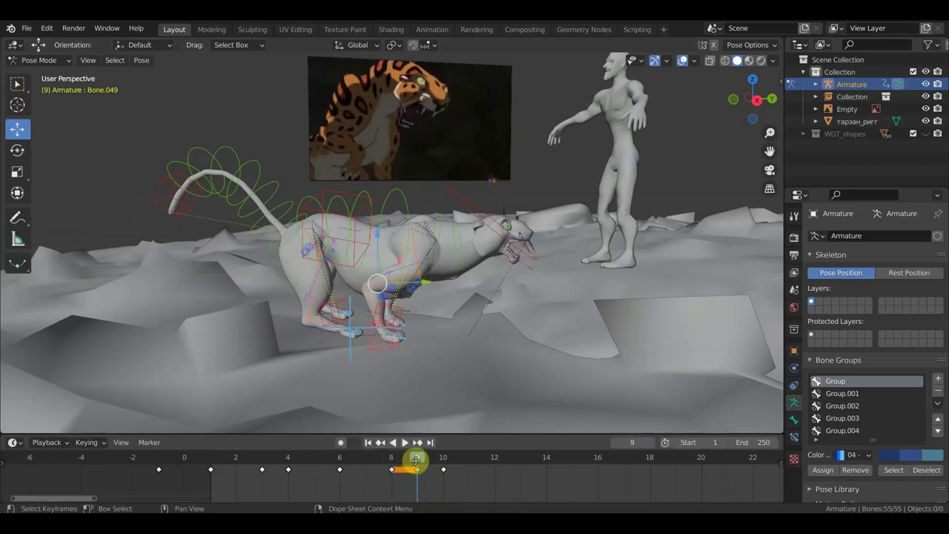
key("g")
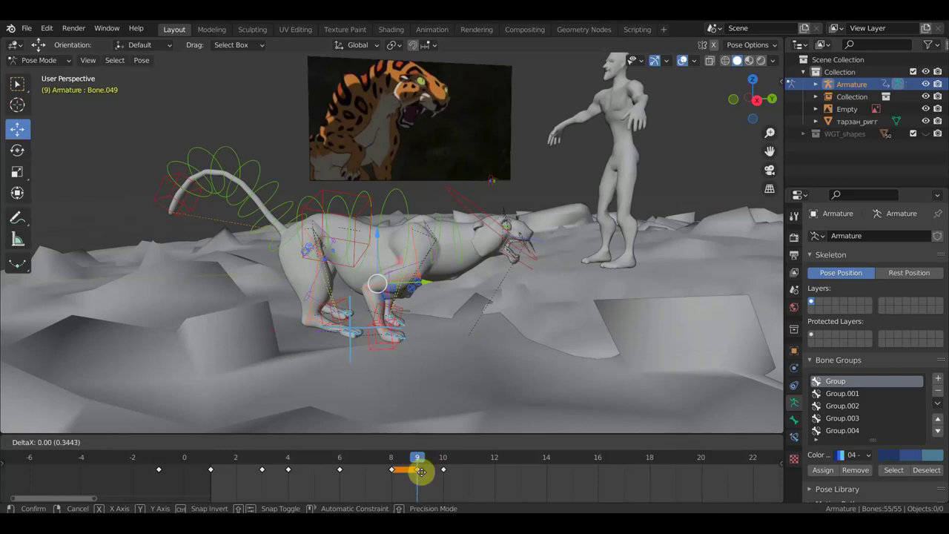
left_click(426, 478)
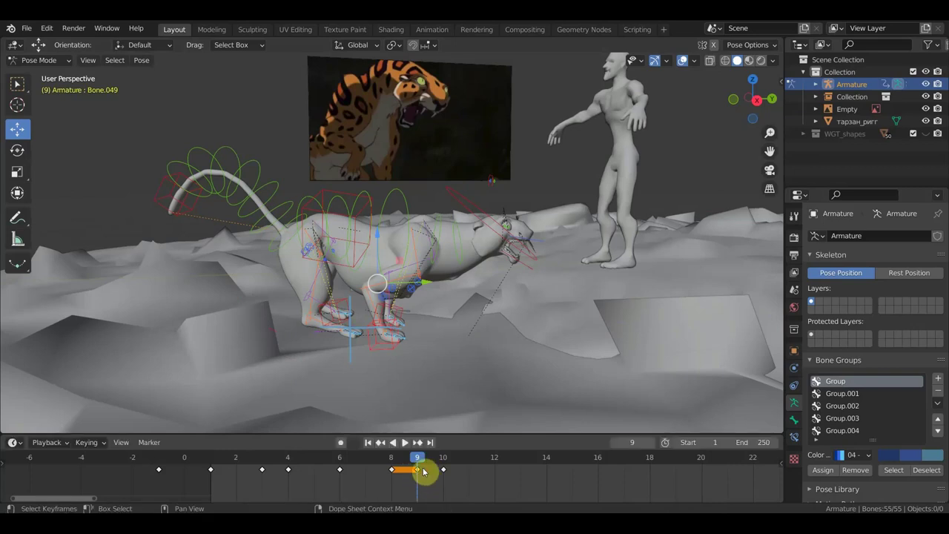
mouse_move(424, 461)
left_mouse_down()
mouse_move(446, 468)
mouse_move(417, 471)
left_mouse_up()
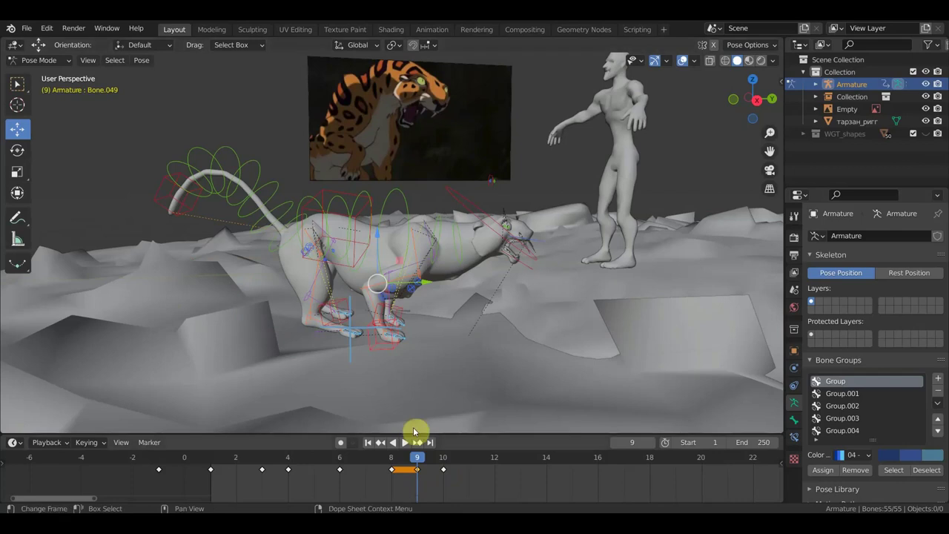
mouse_move(413, 455)
left_mouse_down()
mouse_move(393, 460)
mouse_move(415, 462)
mouse_move(402, 461)
mouse_move(416, 472)
left_mouse_up()
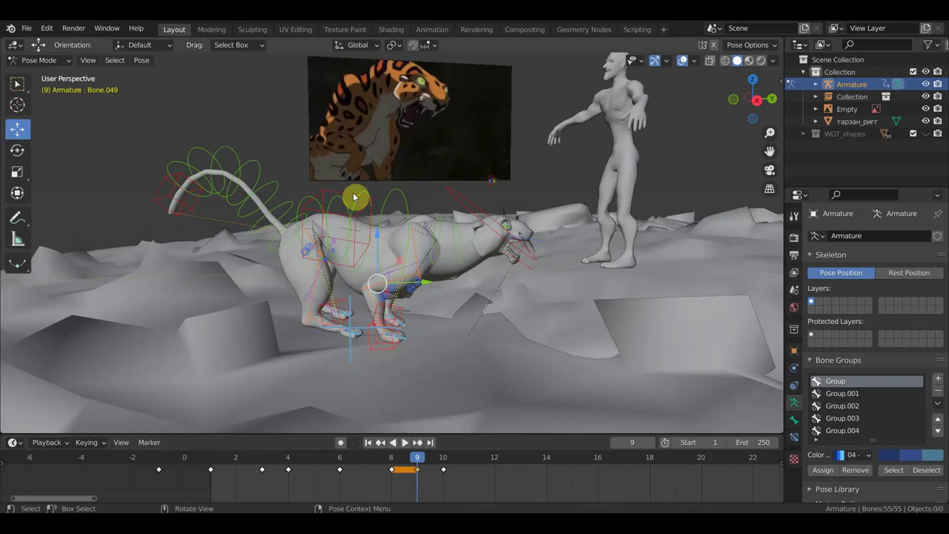
Step: Move the hip bone and rotate it -19.8°, then shift the selected bones
left_click(421, 227)
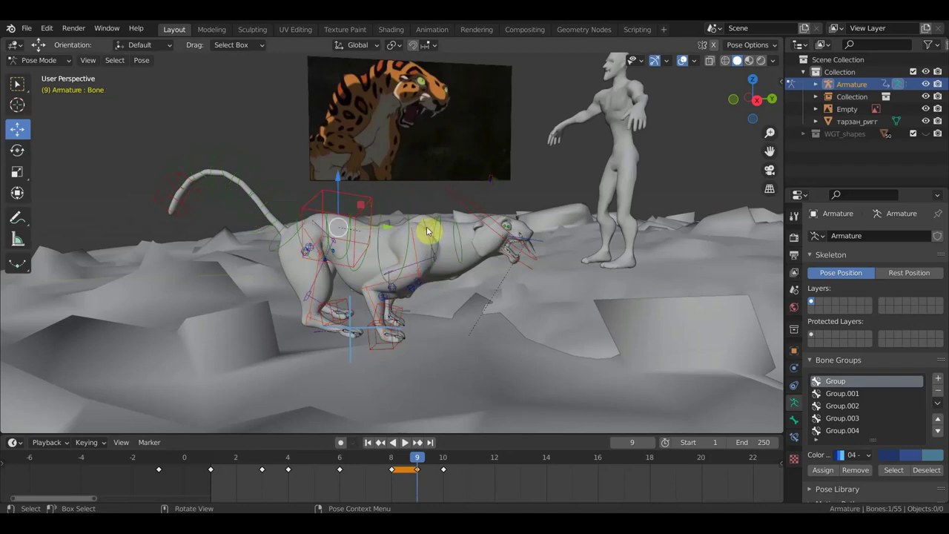
key("g")
left_click(467, 249)
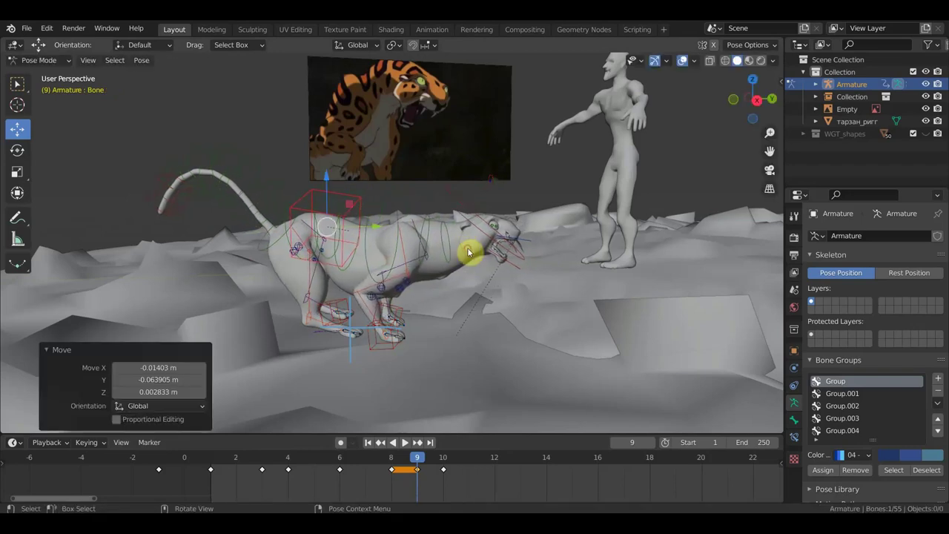
key("r")
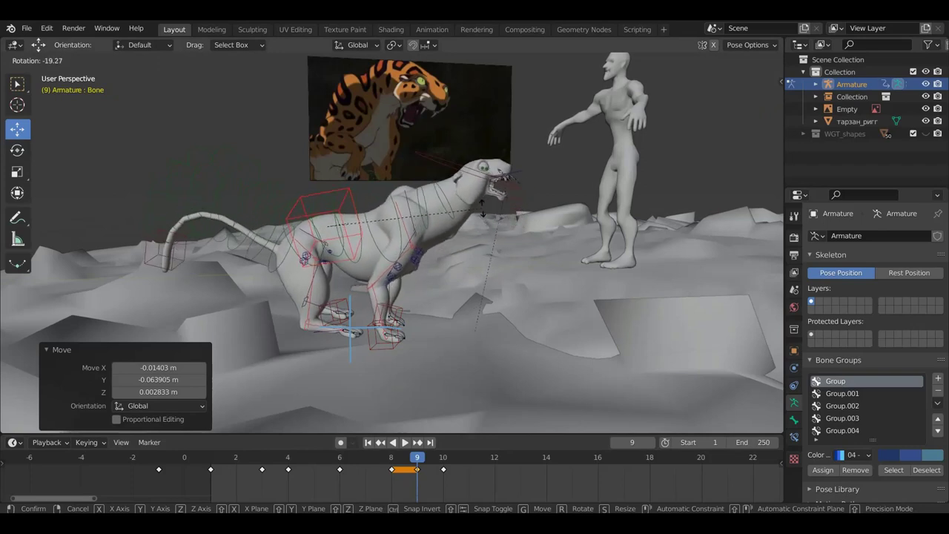
left_click(481, 211)
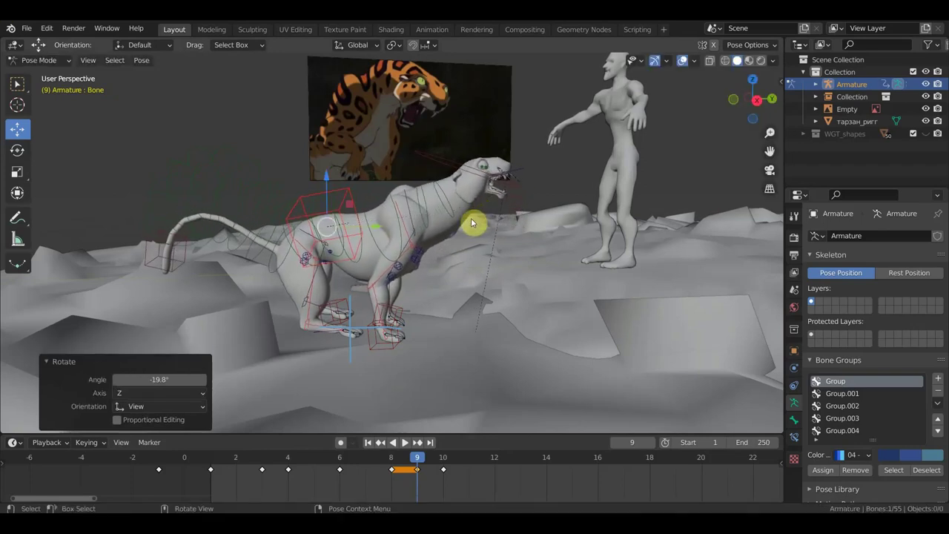
key("g")
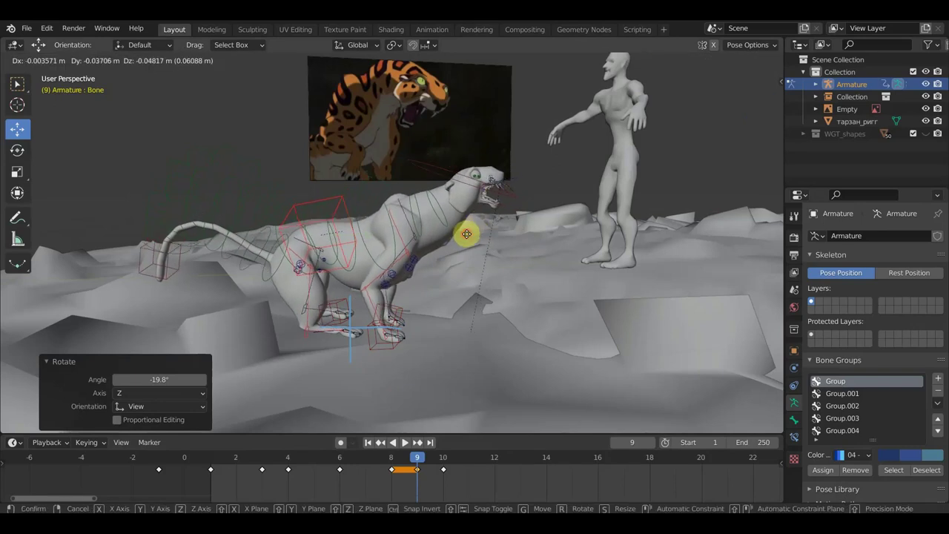
left_click(470, 234)
Step: Lift front paw Bone.049 forward 0.15262 m and turn it 41.5°
left_click(369, 348)
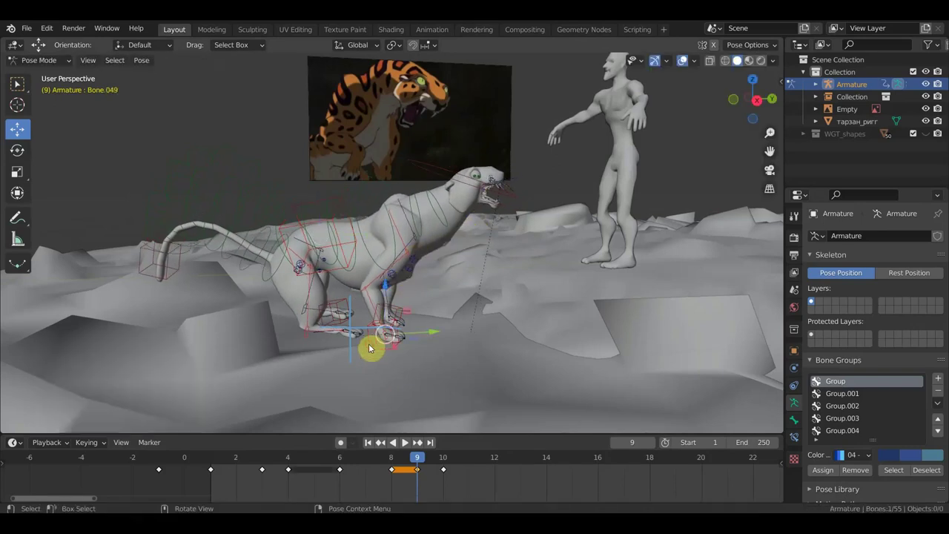
key("g")
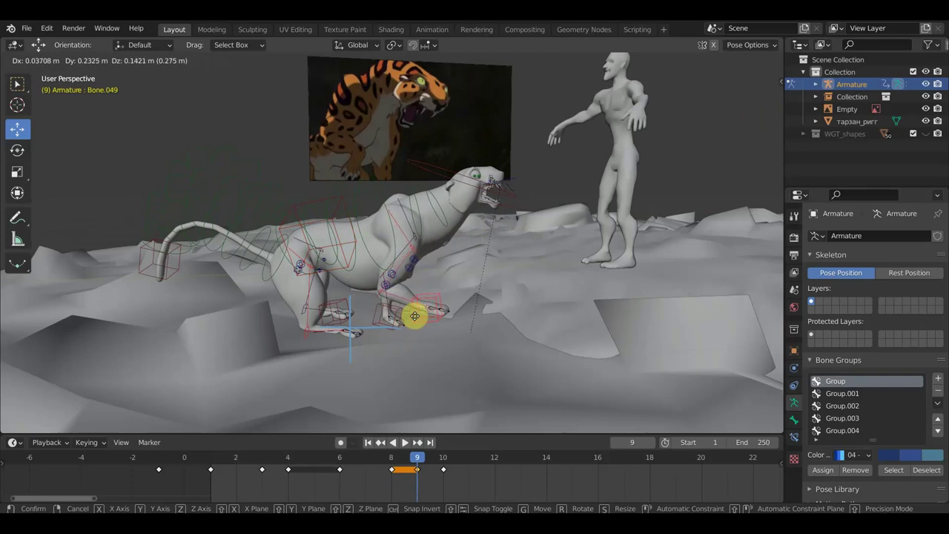
left_click(443, 322)
key("r")
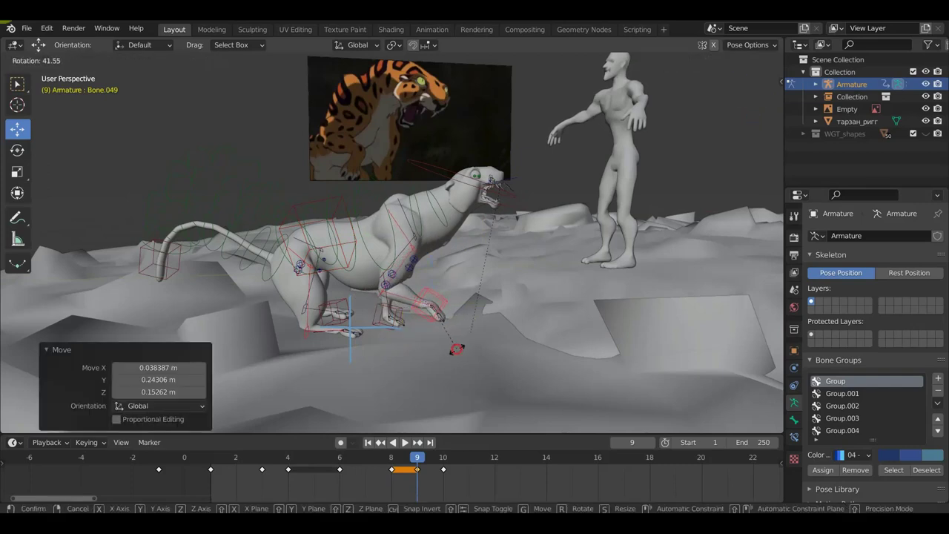
left_click(456, 348)
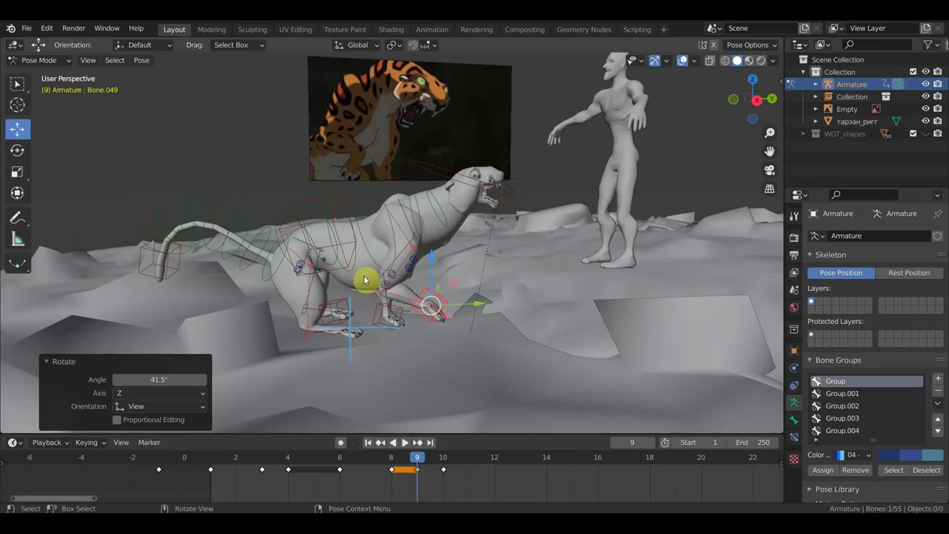
Step: Key location, rotation and scale on every bone at frame 9
key("a")
key("i")
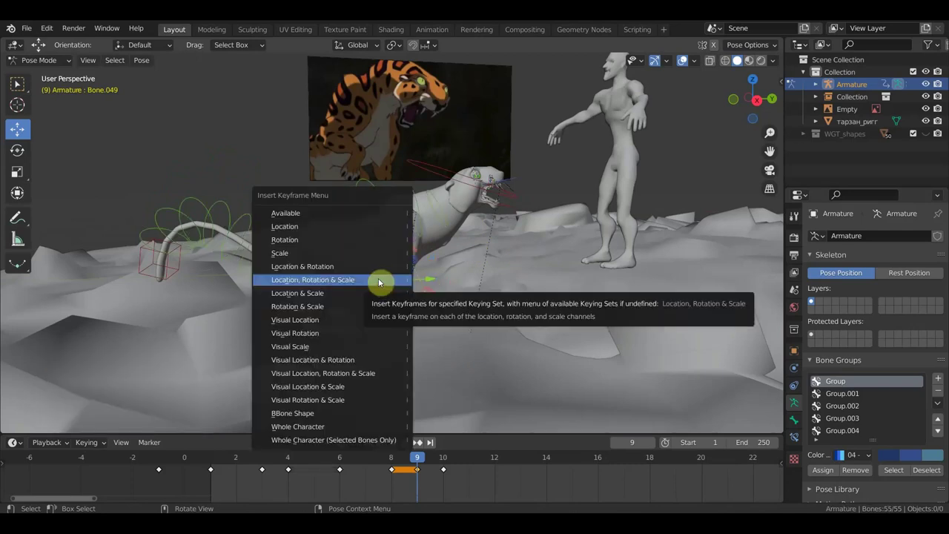
left_click(358, 281)
Step: Play back the lunge and step through frames 8, 9 and 10 to review it
key("space")
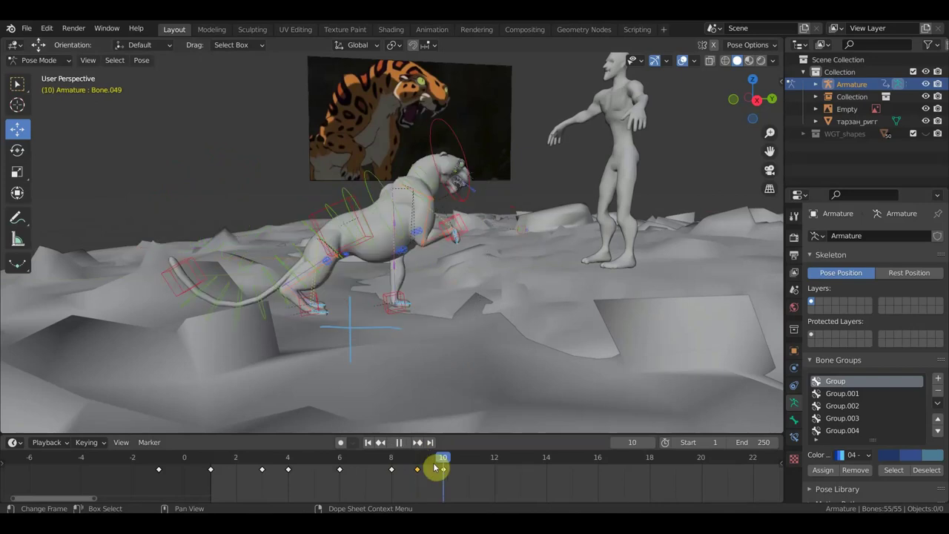
left_click(417, 466)
key("space")
mouse_move(438, 370)
middle_mouse_down()
mouse_move(554, 386)
mouse_move(582, 402)
middle_mouse_up()
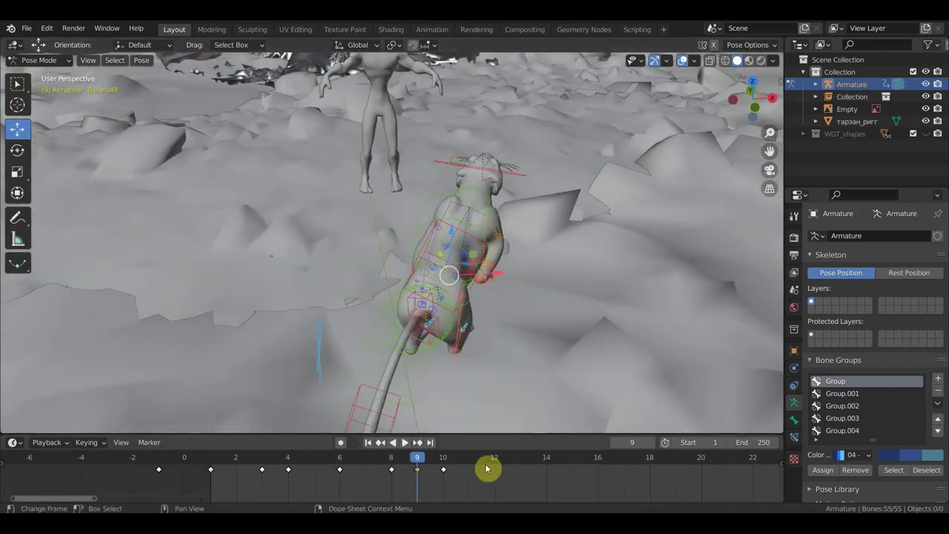
key("space")
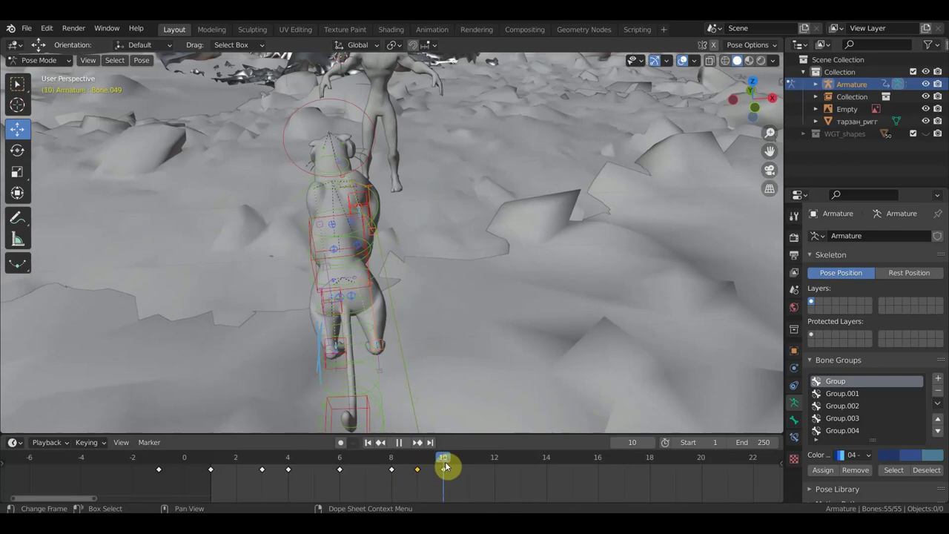
key("space")
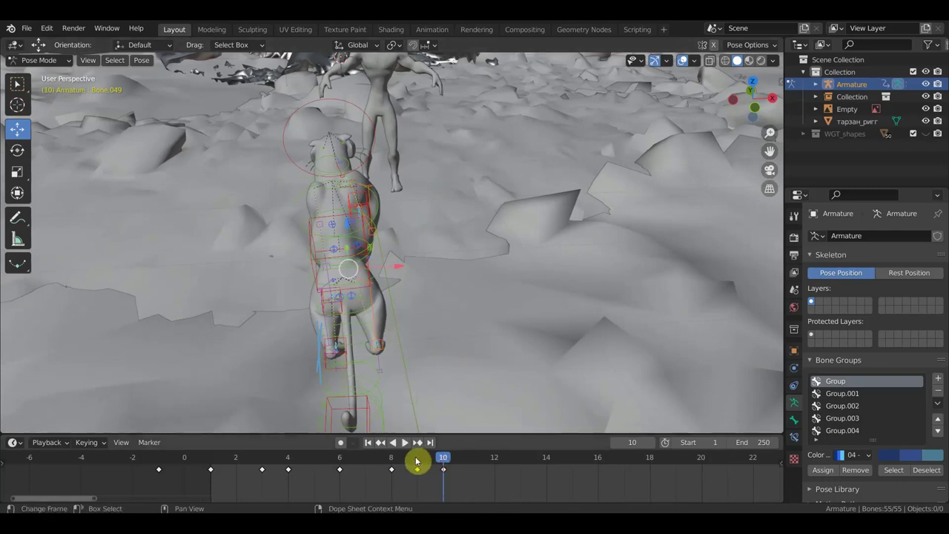
left_click(390, 461)
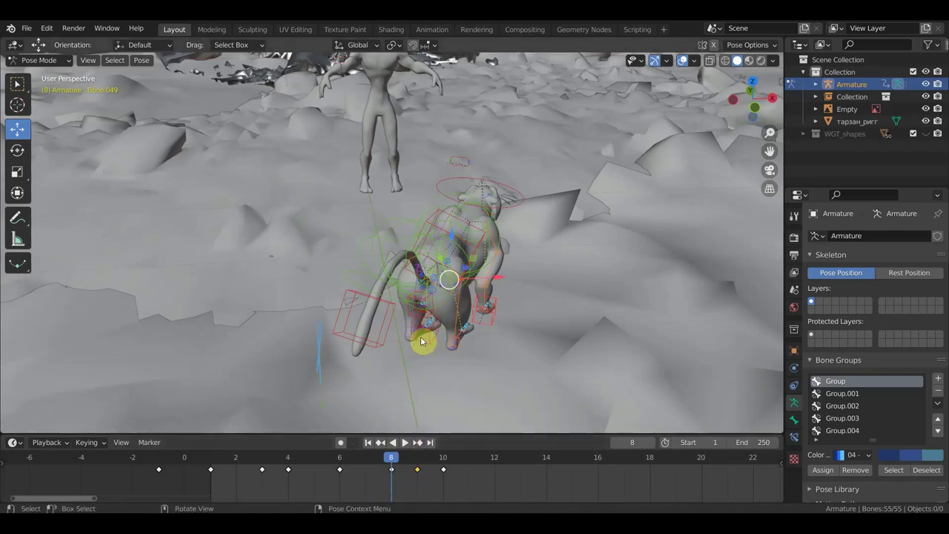
left_click(417, 452)
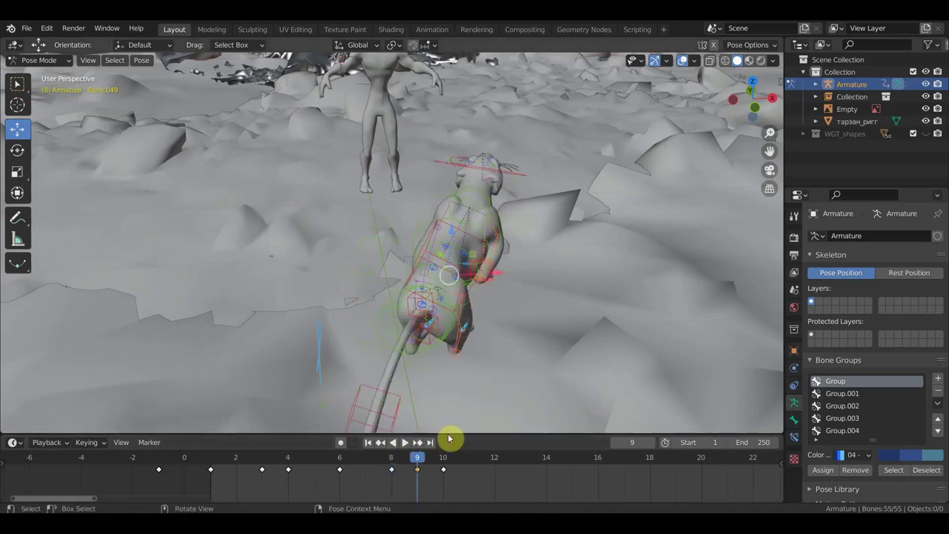
left_click(443, 454)
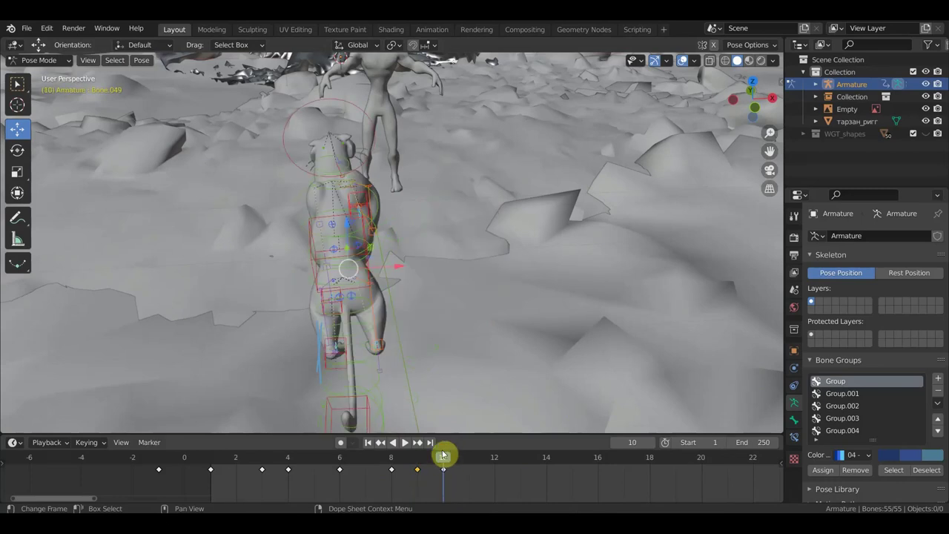
Step: In top view at frame 10, turn the rig 15° and move it toward the human
key("KP_7")
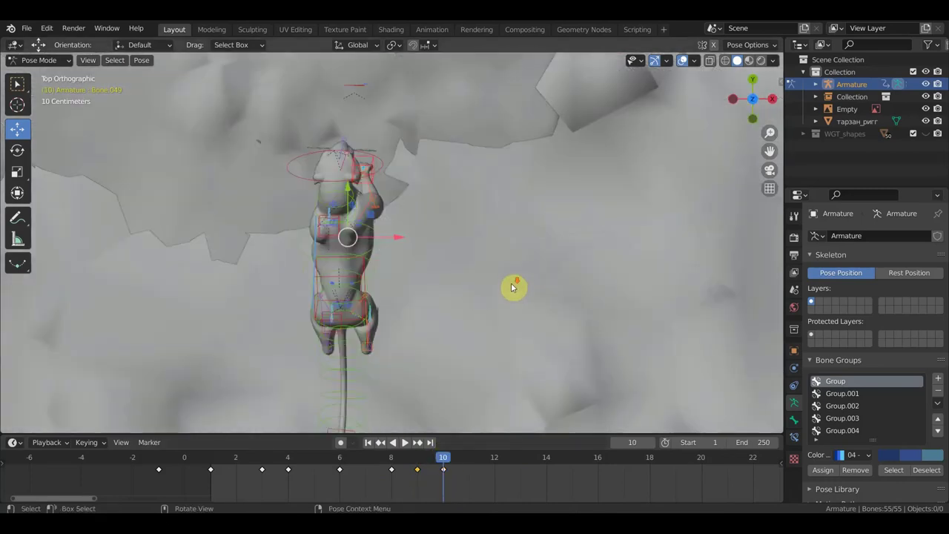
key("r")
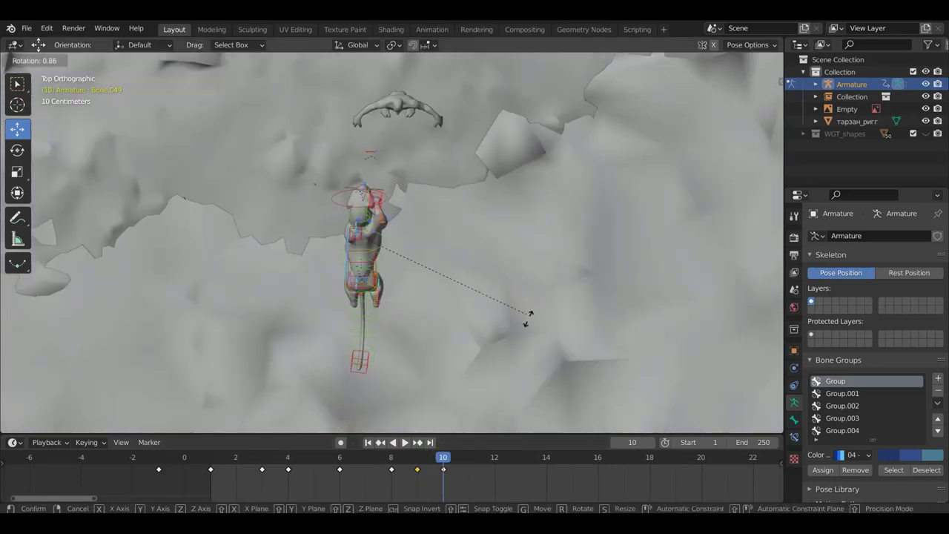
left_click(495, 344)
key("g")
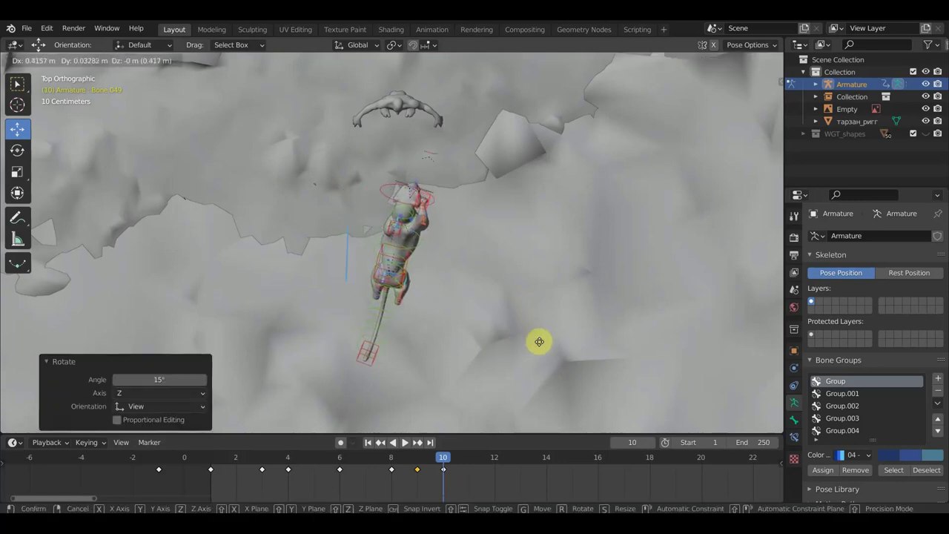
left_click(541, 345)
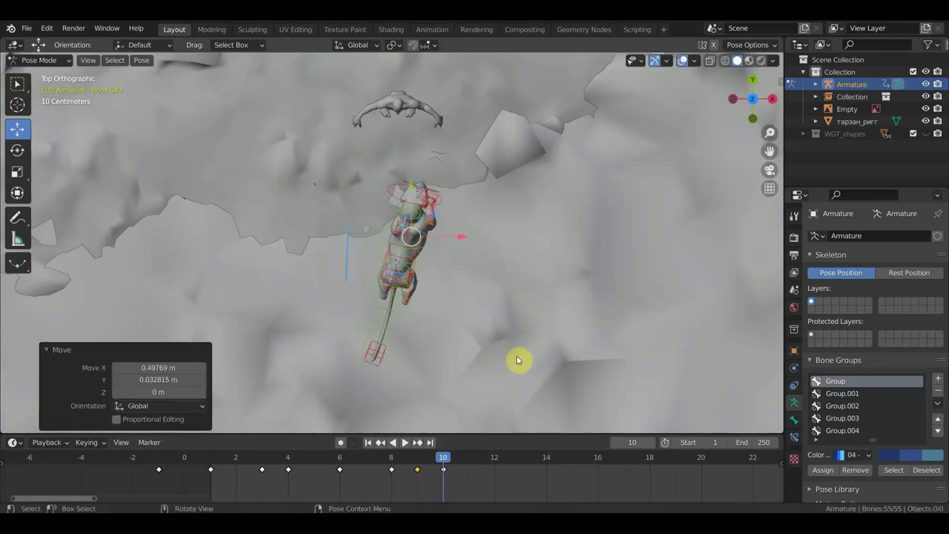
Step: Undo a stray annotation stroke and return to the Move tool at frame 10
left_click(417, 461)
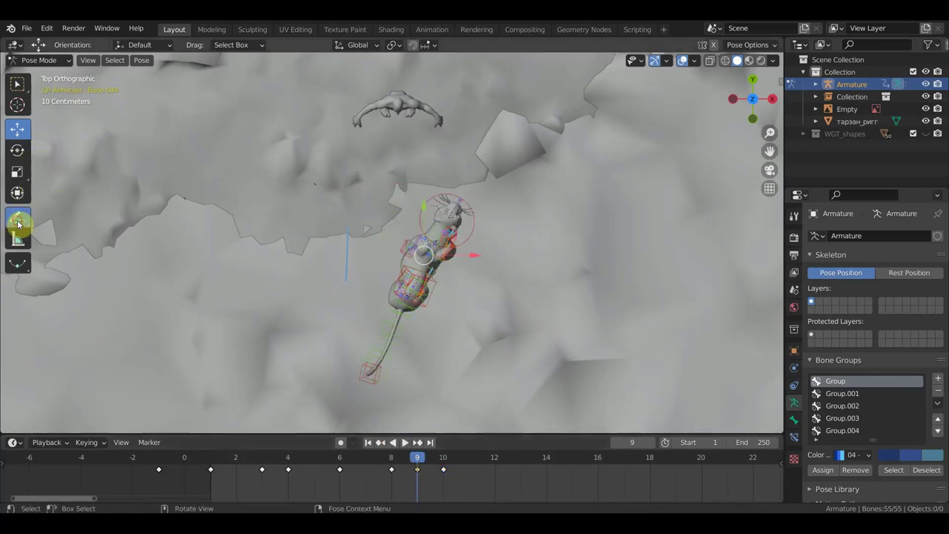
left_click_drag(19, 222, 95, 222)
key("ctrl+z")
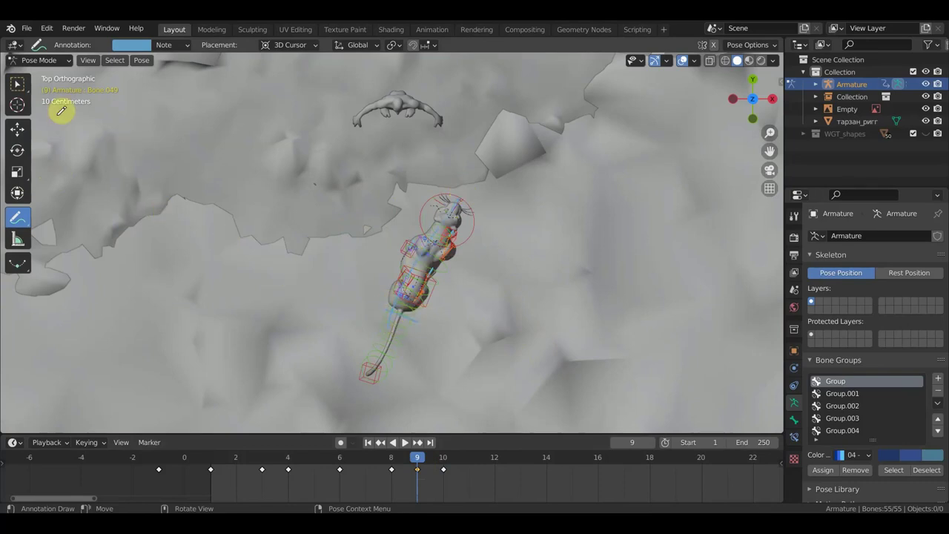
left_click(18, 131)
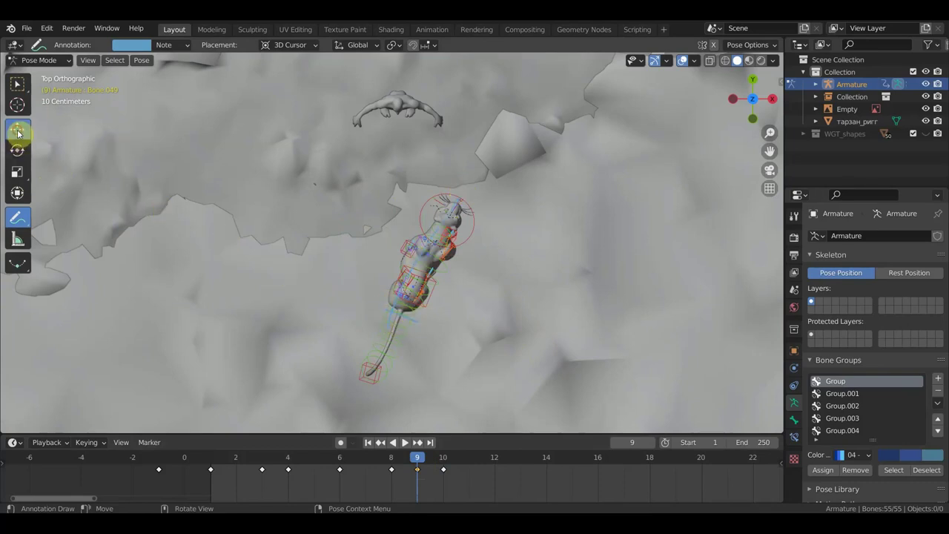
left_click(444, 456)
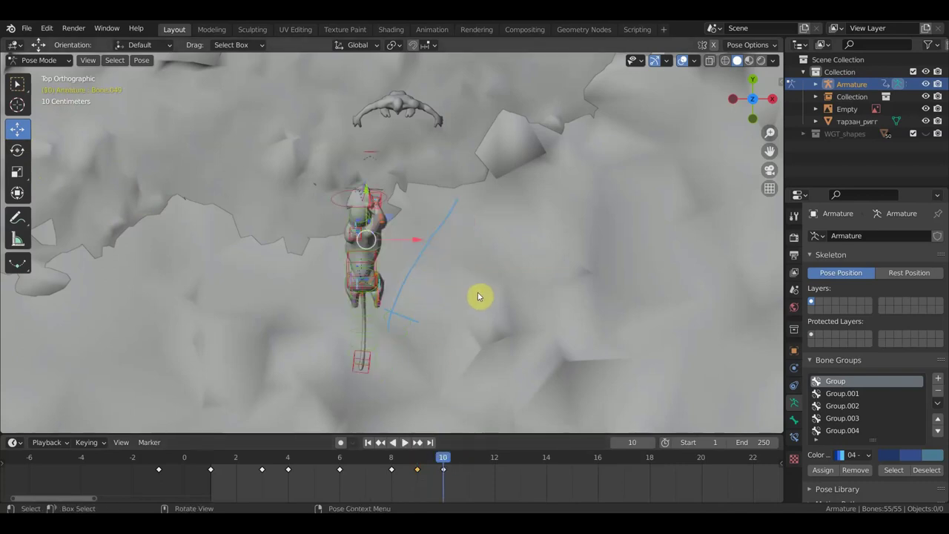
Step: Turn the rig 22.6° and 4.74° more, reposition it, and key location, rotation and scale
key("r")
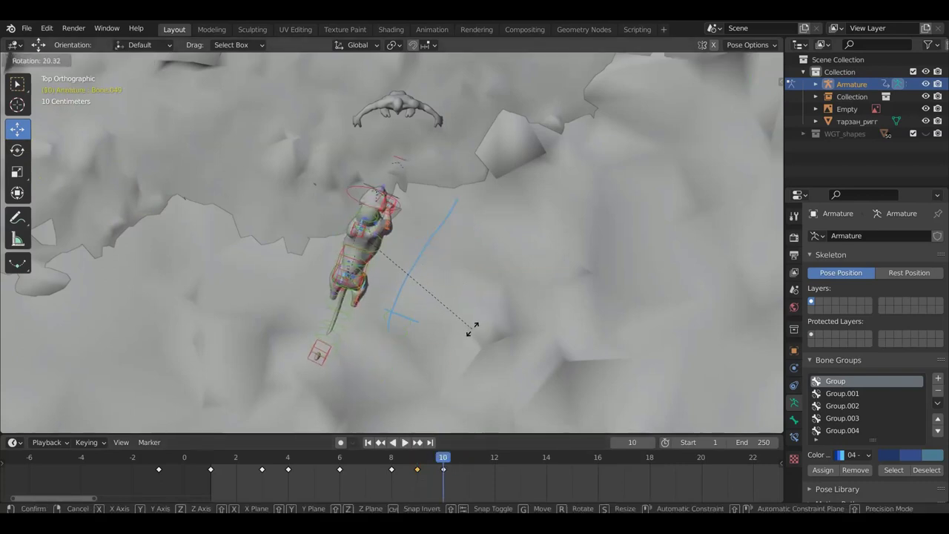
left_click(470, 334)
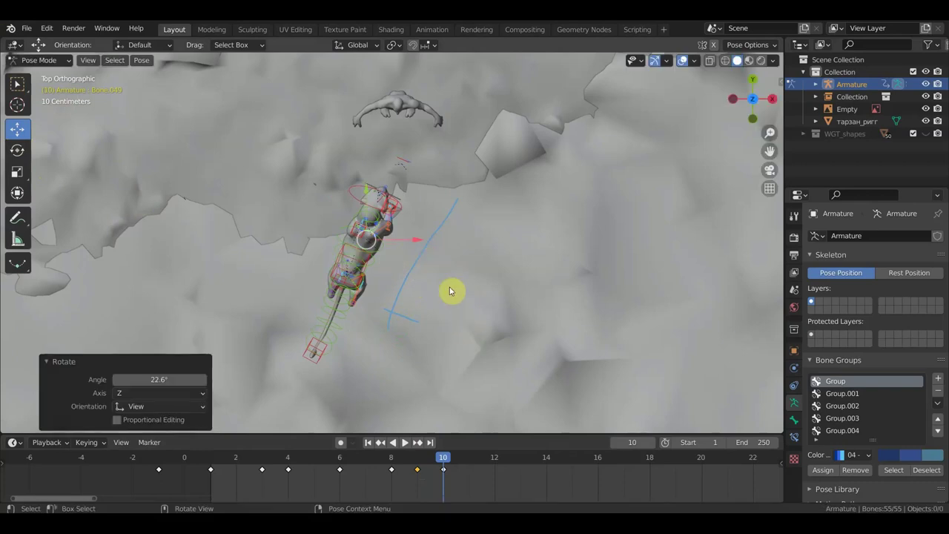
key("g")
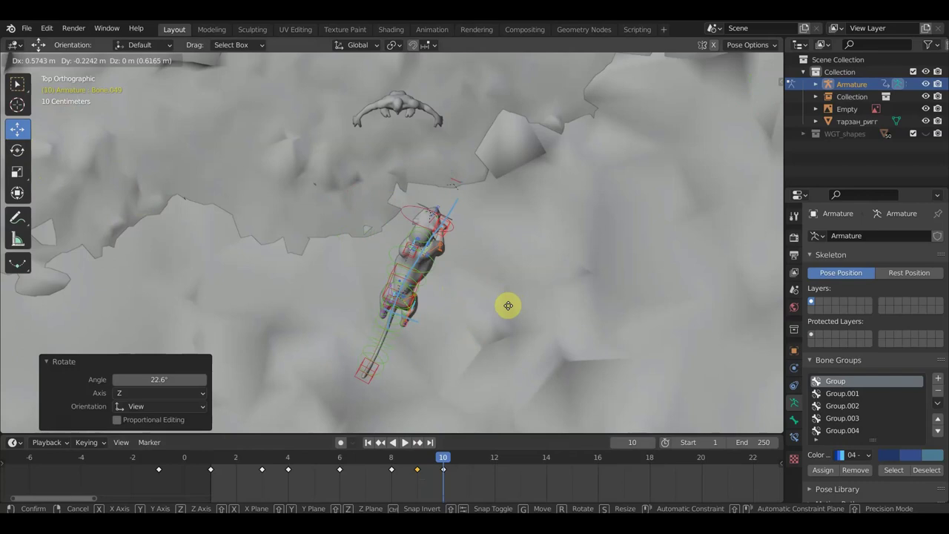
left_click(508, 305)
key("r")
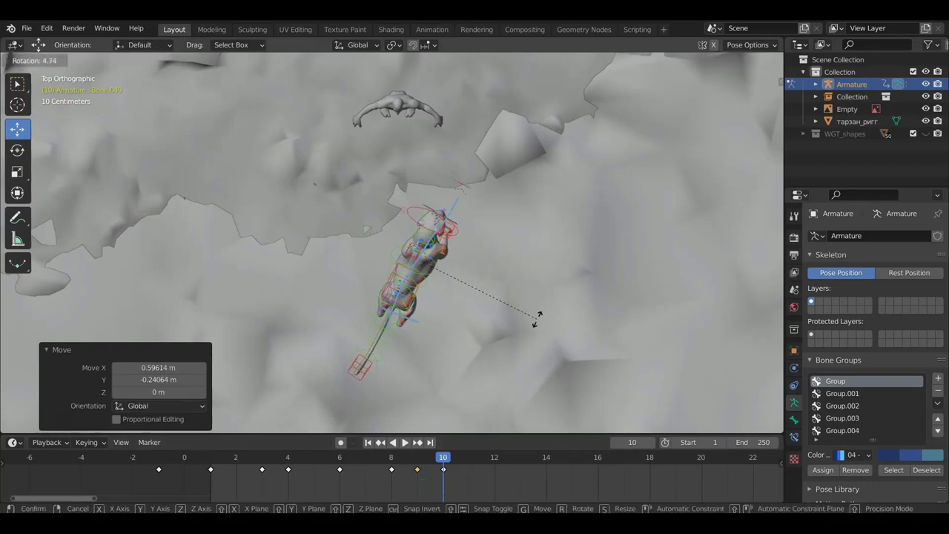
left_click(533, 318)
key("g")
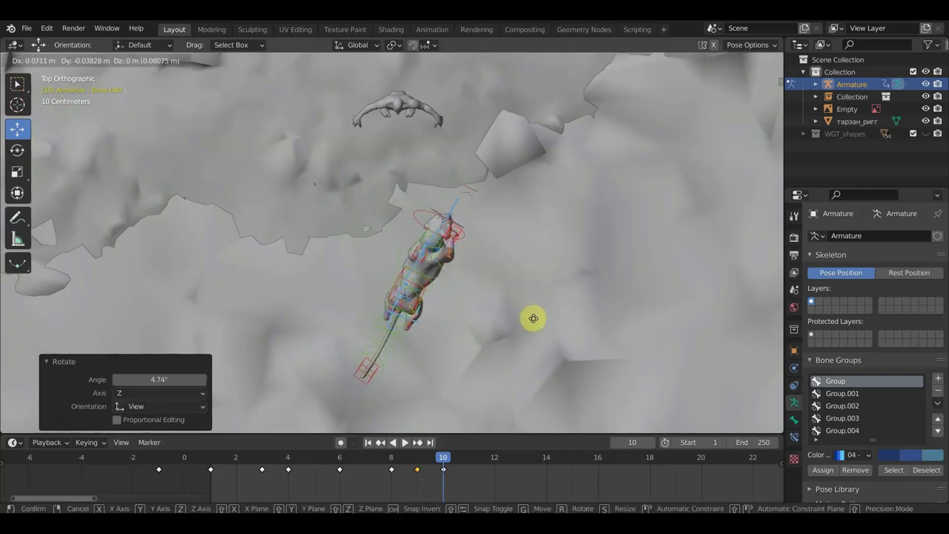
left_click(531, 321)
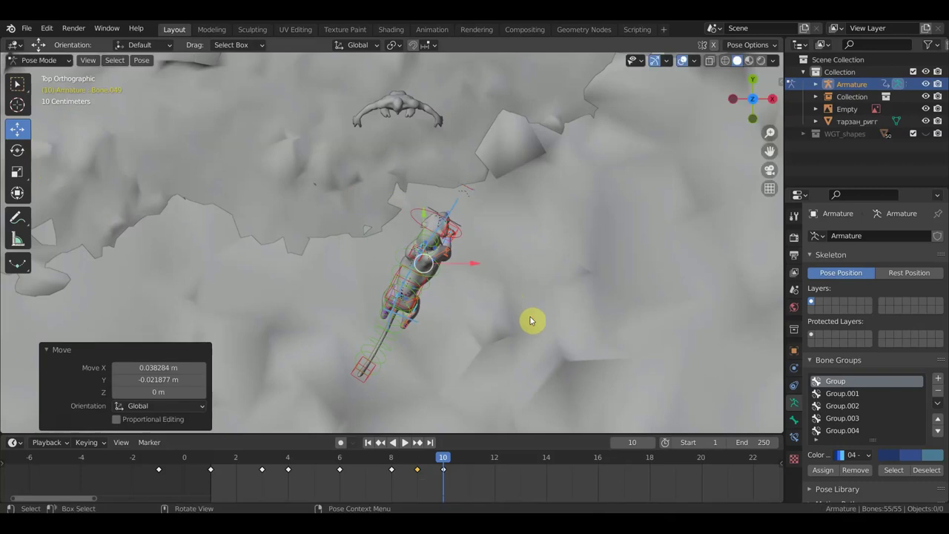
key("i")
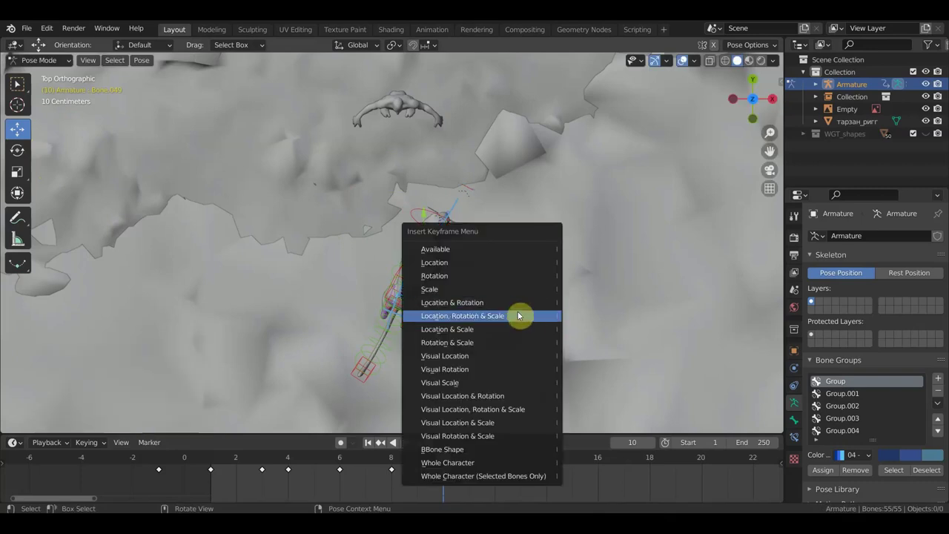
left_click(520, 323)
middle_click_drag(483, 432, 411, 266)
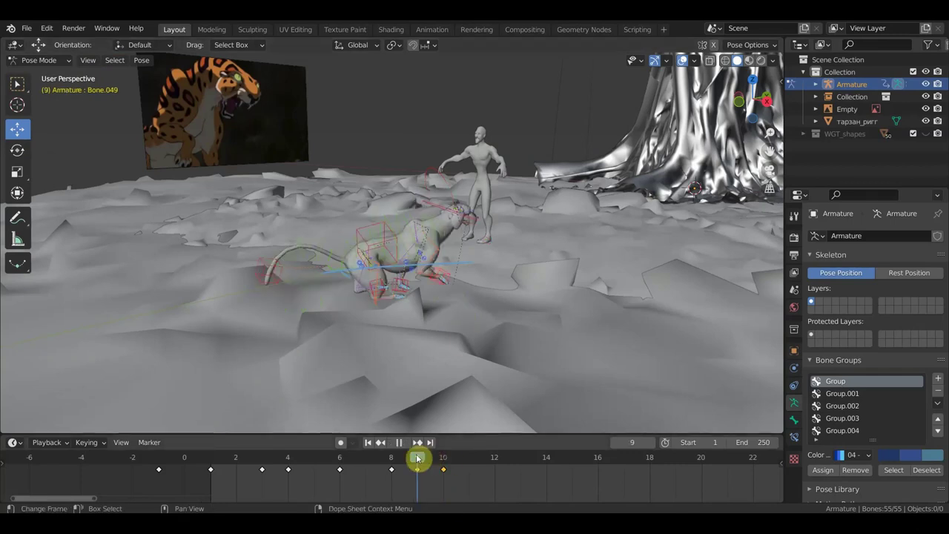
left_click_drag(443, 459, 235, 456)
key("space")
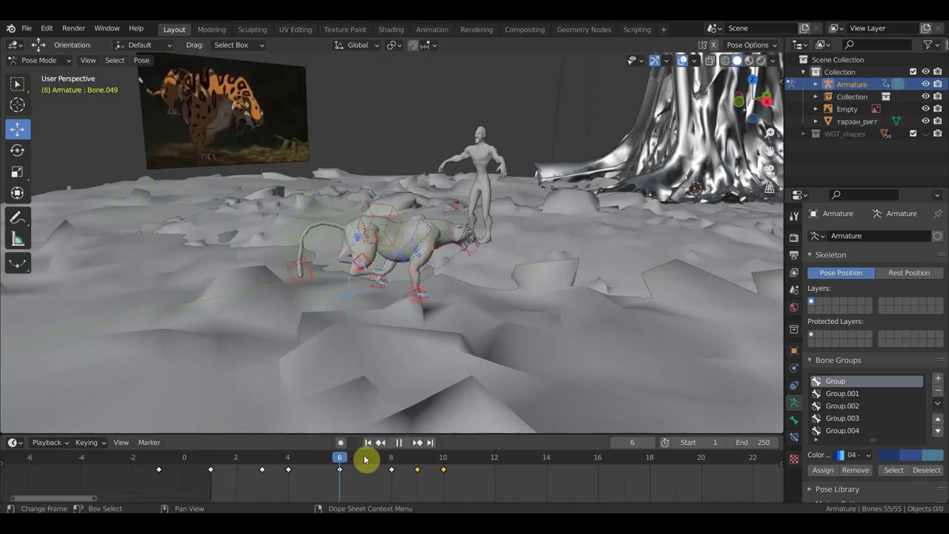
mouse_move(291, 438)
left_mouse_down()
mouse_move(293, 464)
mouse_move(429, 491)
mouse_move(302, 485)
mouse_move(452, 501)
mouse_move(288, 497)
mouse_move(438, 502)
mouse_move(343, 502)
mouse_move(438, 502)
mouse_move(397, 503)
mouse_move(431, 509)
left_mouse_up()
middle_click_drag(605, 332, 544, 334)
middle_click_drag(524, 197, 521, 196)
left_click(522, 196)
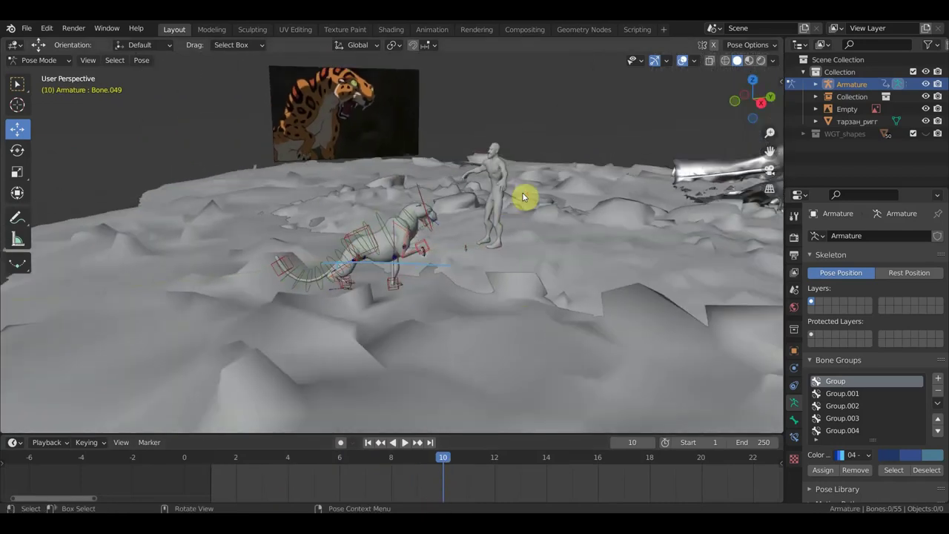
key("space")
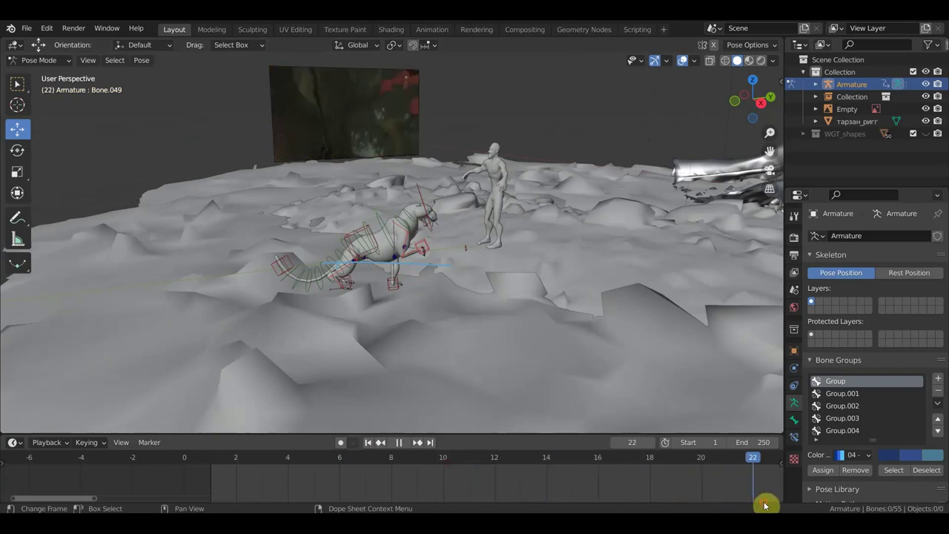
key("space")
scroll(682, 497, "down", 3)
left_click_drag(437, 454, 632, 495)
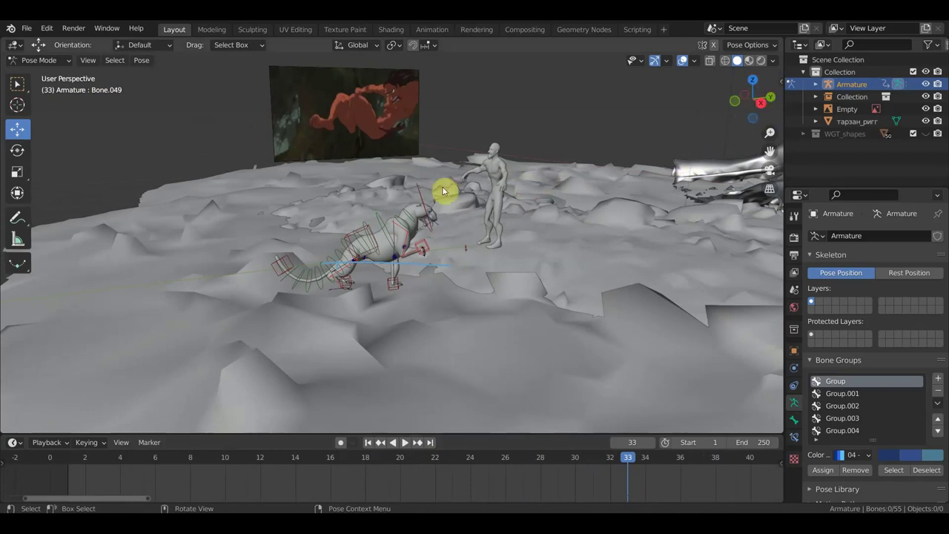
scroll(345, 136, "up", 4)
scroll(376, 114, "up", 2)
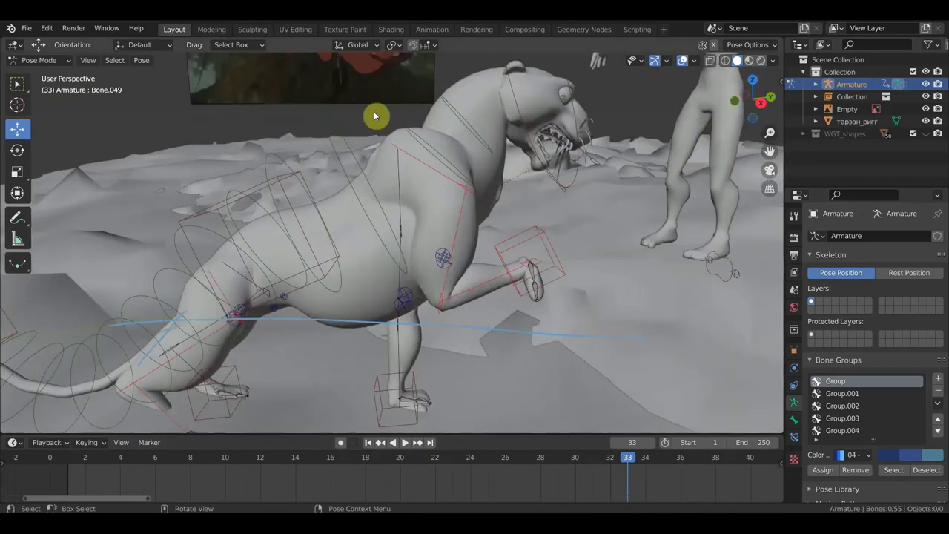
scroll(445, 281, "up", 3)
scroll(478, 386, "down", 4)
scroll(446, 318, "down", 2)
scroll(459, 237, "up", 1)
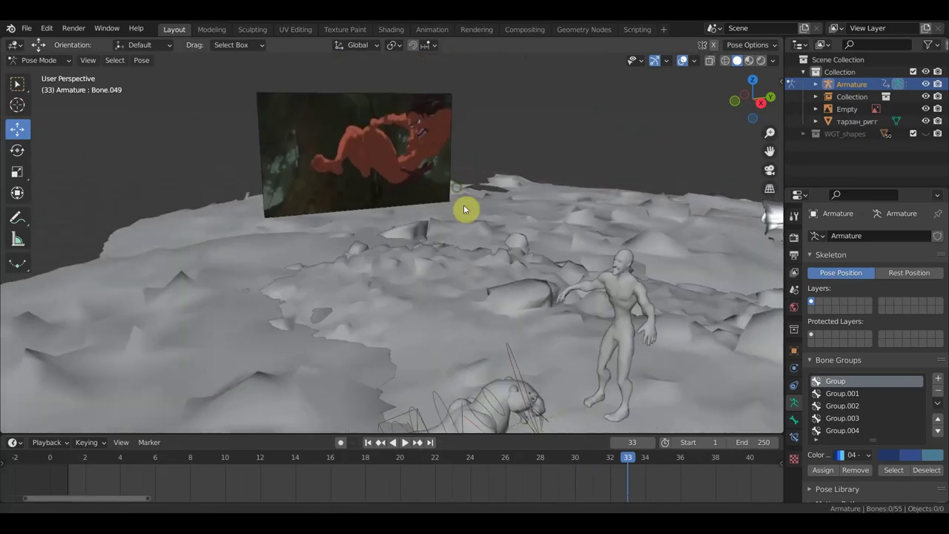
scroll(458, 244, "up", 2)
scroll(319, 102, "up", 1)
scroll(493, 262, "down", 5)
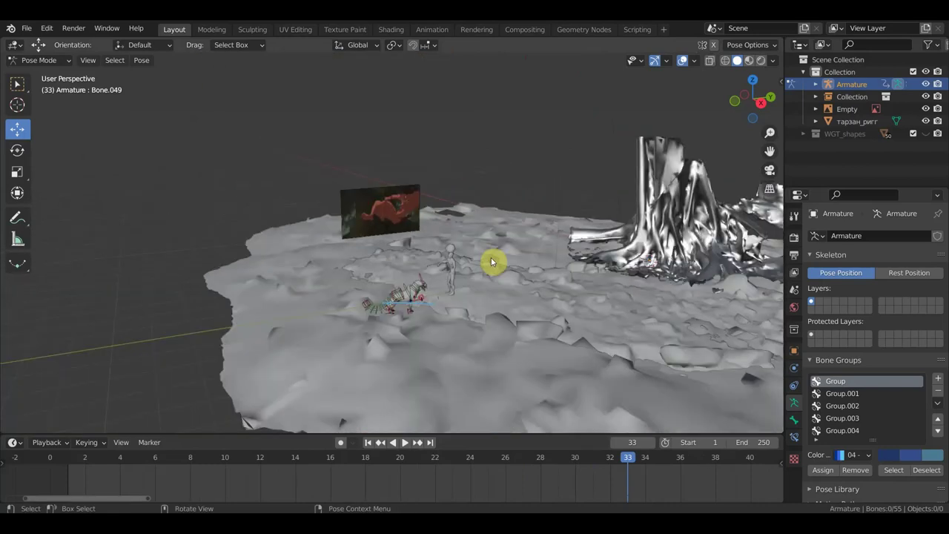
scroll(461, 292, "down", 2)
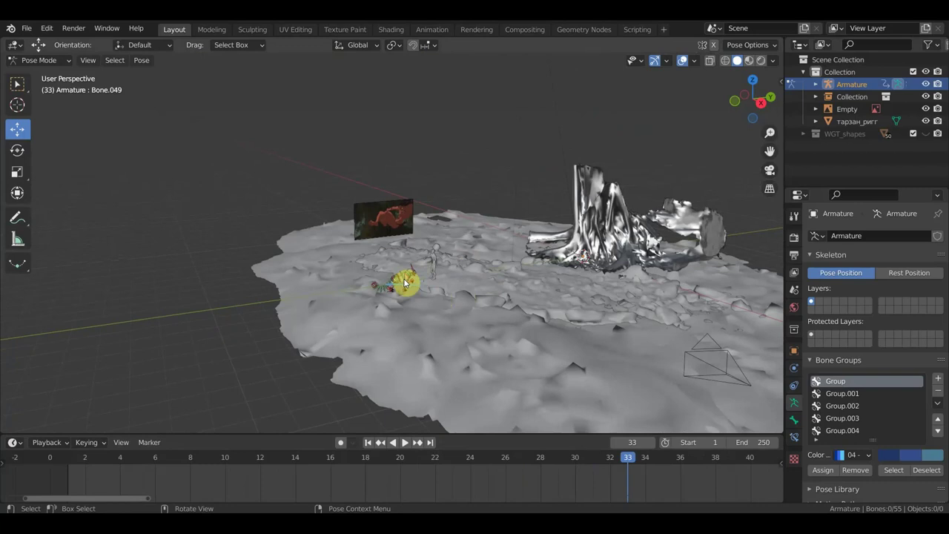
Step: Draw an annotation line from the jaguar past the figure, ending in an X mark
middle_click_drag(97, 186, 192, 227)
left_click(17, 218)
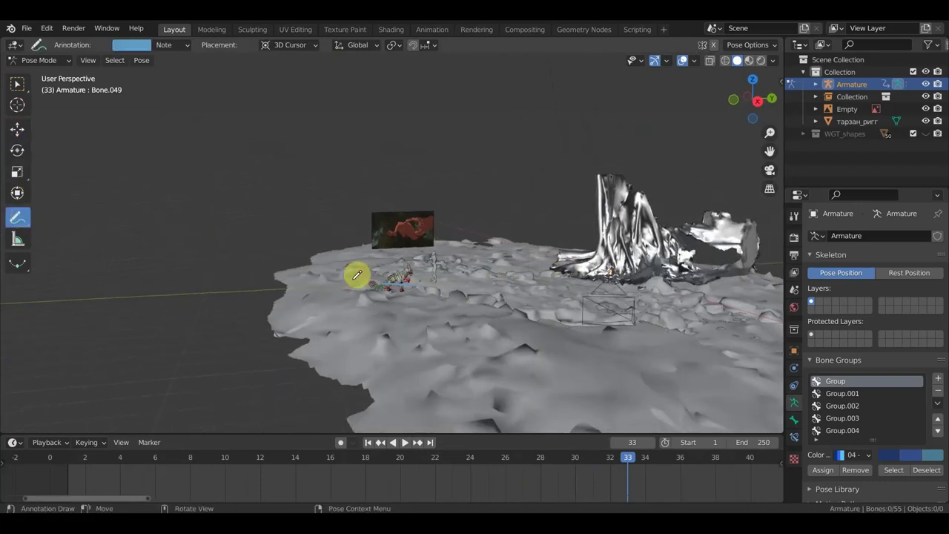
scroll(357, 275, "up", 3)
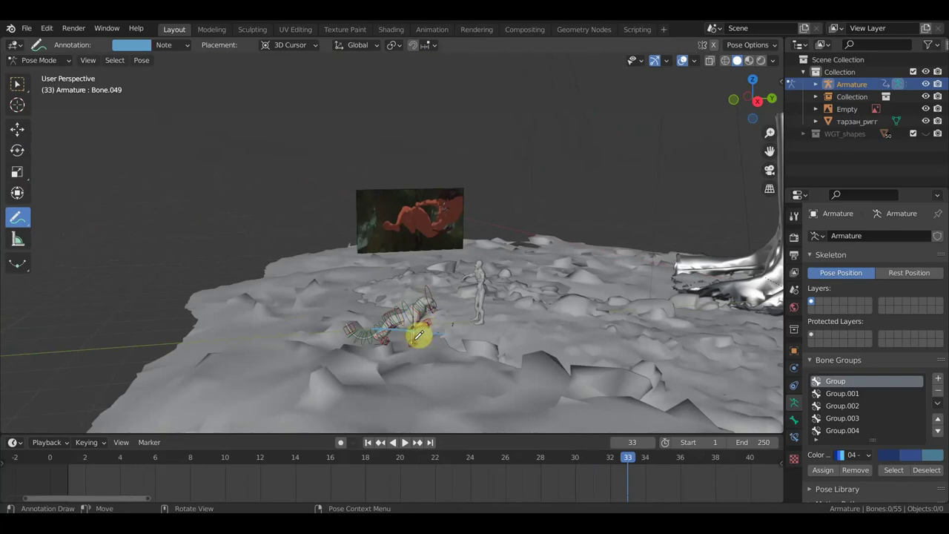
mouse_move(419, 334)
left_mouse_down()
mouse_move(596, 280)
mouse_move(629, 281)
left_mouse_up()
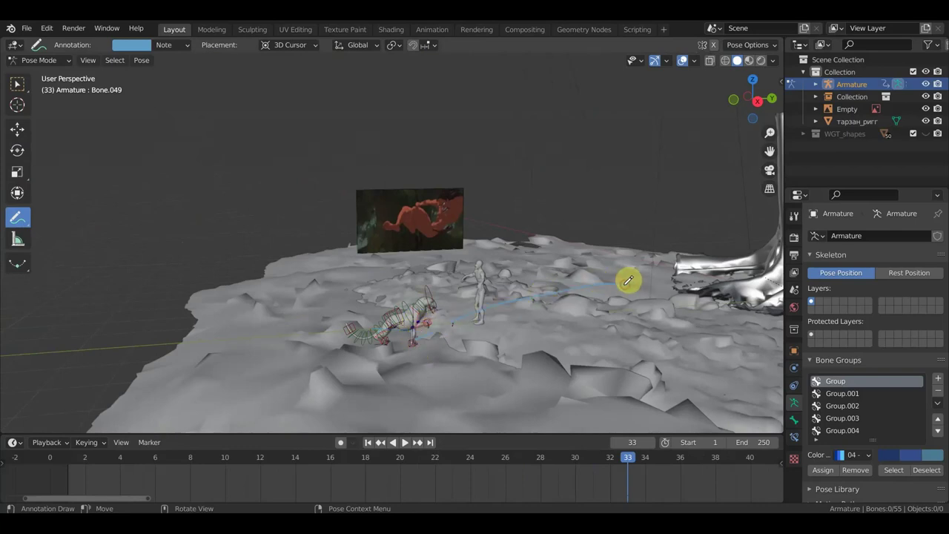
left_click_drag(568, 208, 638, 253)
left_click_drag(618, 206, 575, 273)
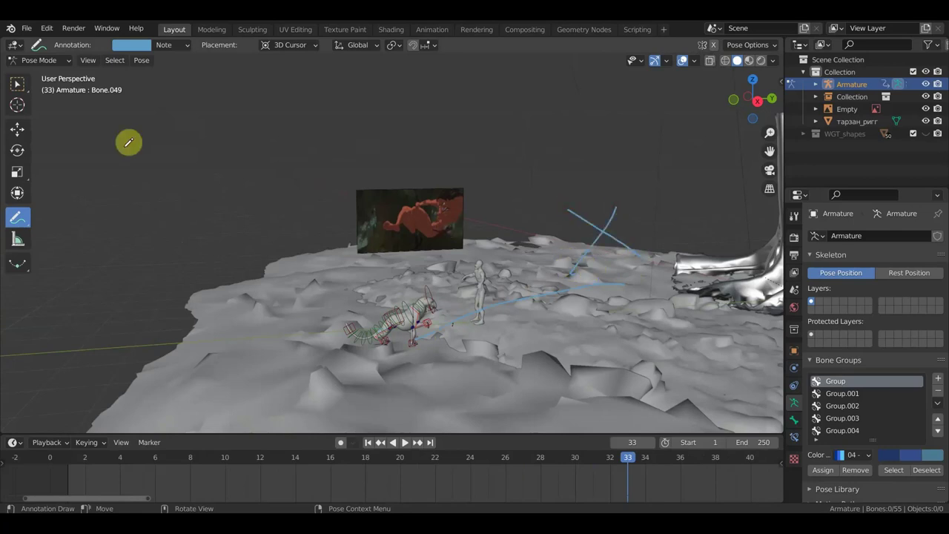
Step: Return to the Move tool, select Bone.015, and frame the scene with the tree on the right
left_click(16, 85)
left_click(17, 129)
middle_click_drag(460, 248, 373, 235)
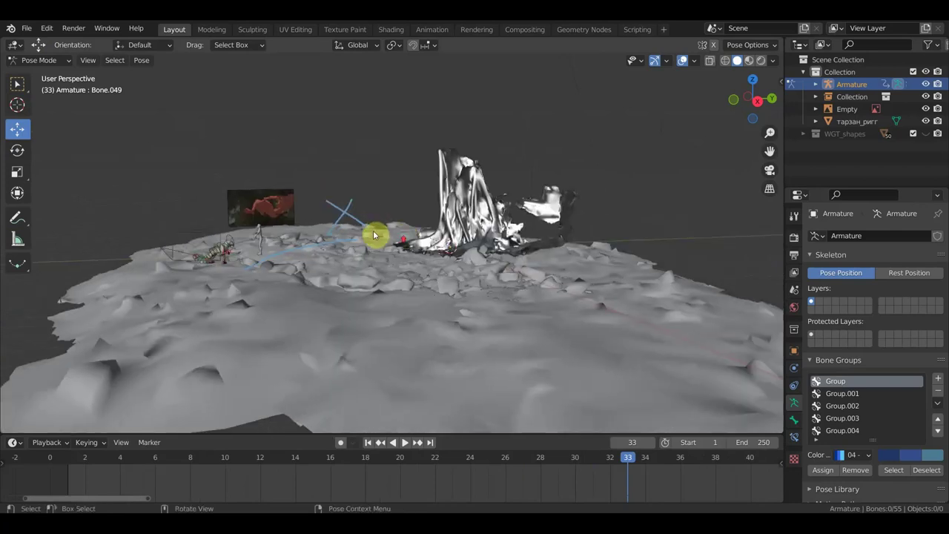
scroll(373, 236, "up", 3)
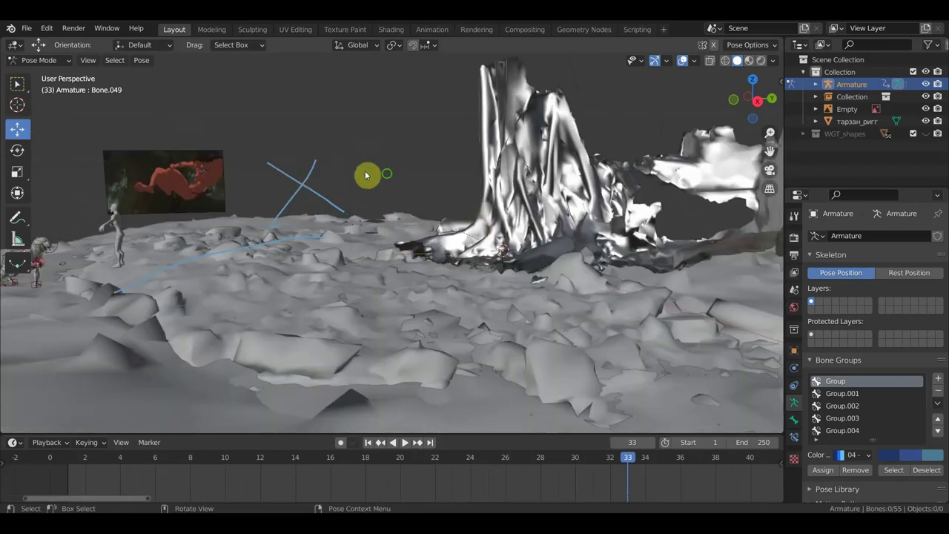
middle_click_drag(366, 173, 482, 181)
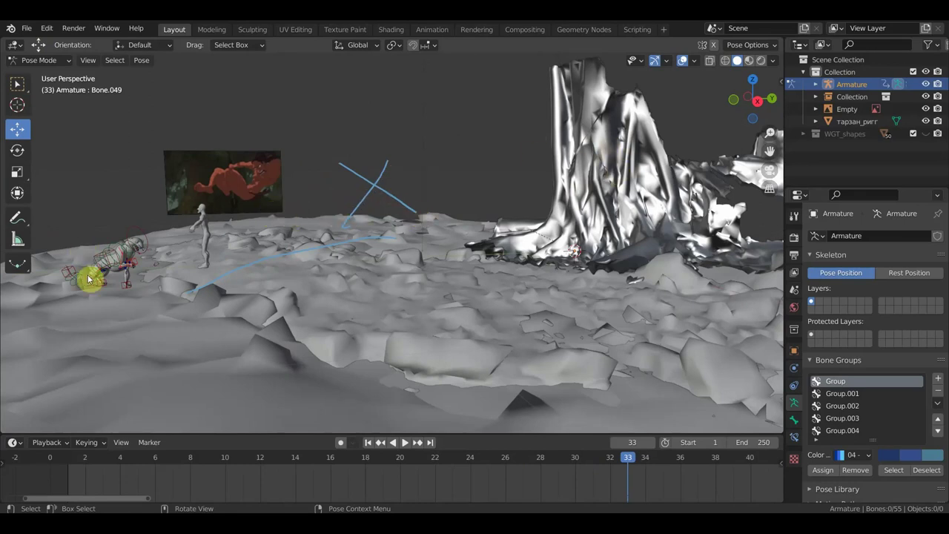
middle_click_drag(158, 254, 396, 246, "shift")
left_click(394, 222)
middle_click_drag(519, 260, 509, 260)
middle_click_drag(572, 273, 487, 264)
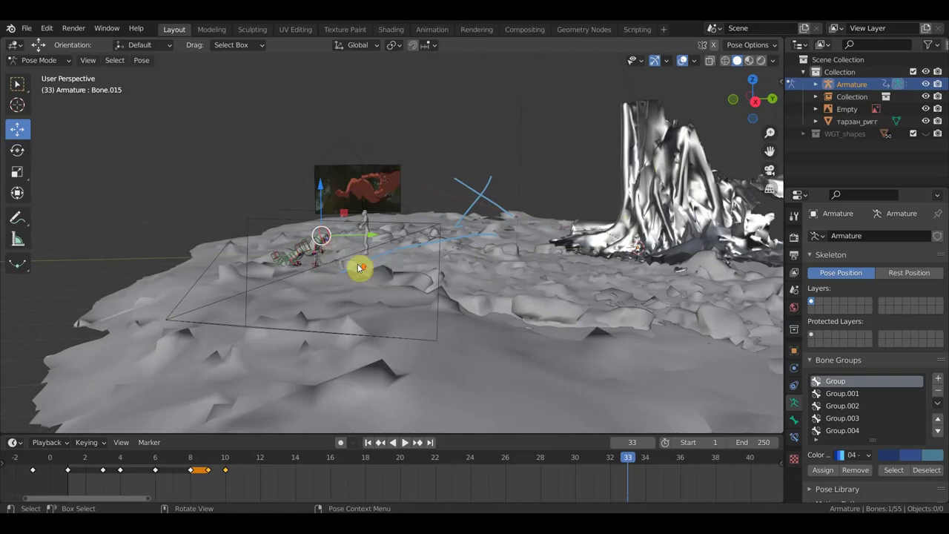
scroll(360, 269, "up", 4)
scroll(360, 261, "down", 4)
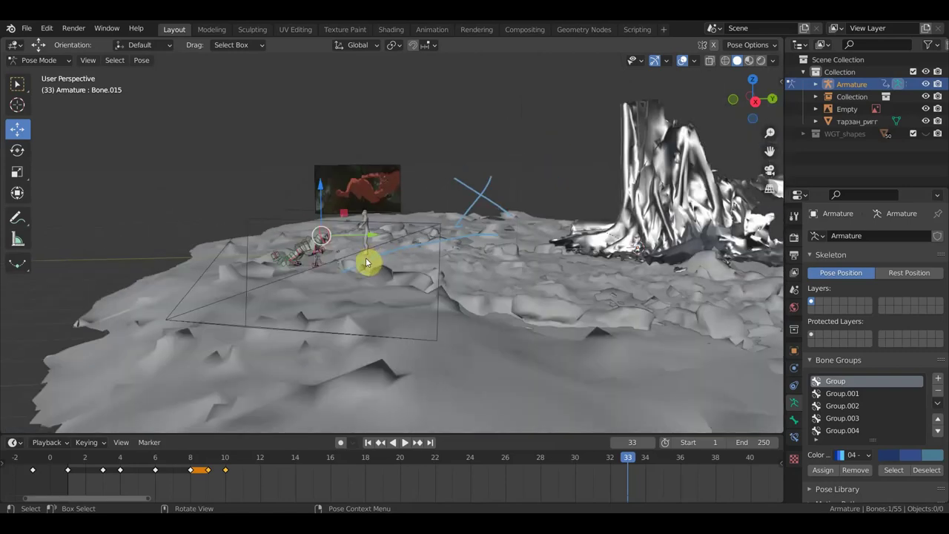
scroll(360, 260, "up", 2)
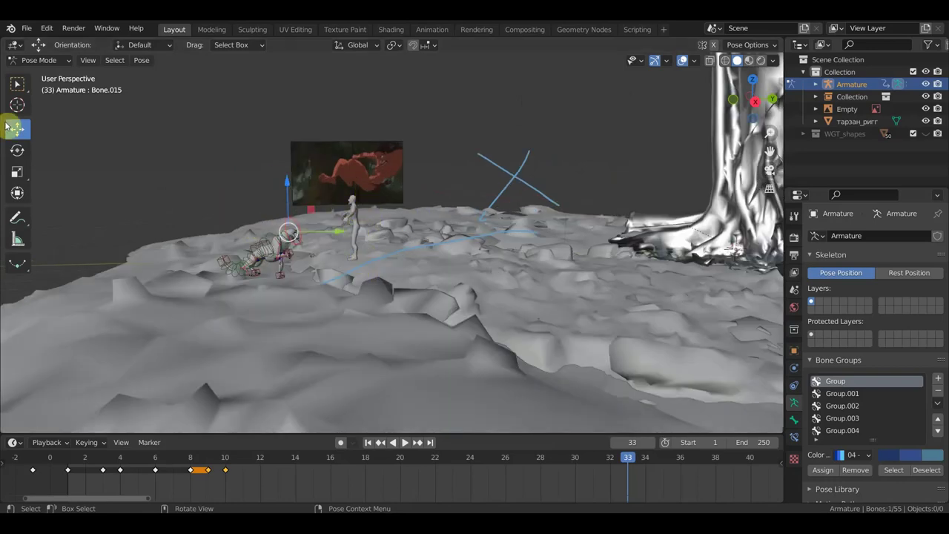
Step: Switch the jaguar armature to Object Mode and save the blend file
left_click(44, 65)
left_click(34, 72)
mouse_move(332, 384)
middle_mouse_down()
mouse_move(292, 356)
mouse_move(367, 346)
mouse_move(340, 343)
middle_mouse_up()
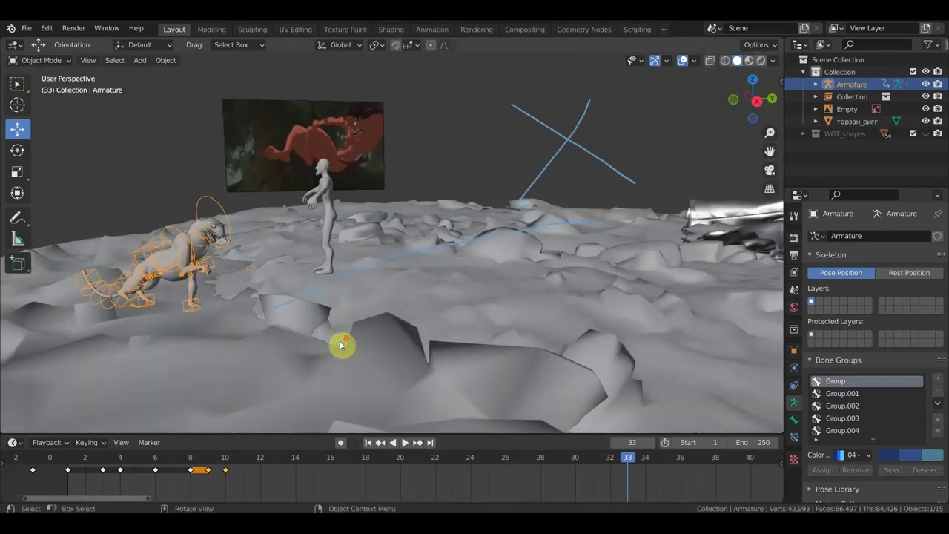
left_click(27, 28)
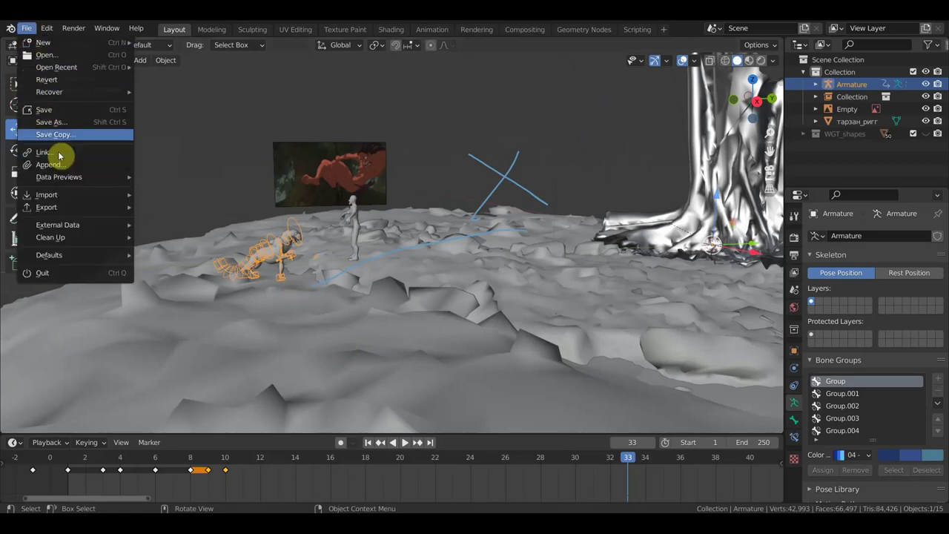
left_click(73, 115)
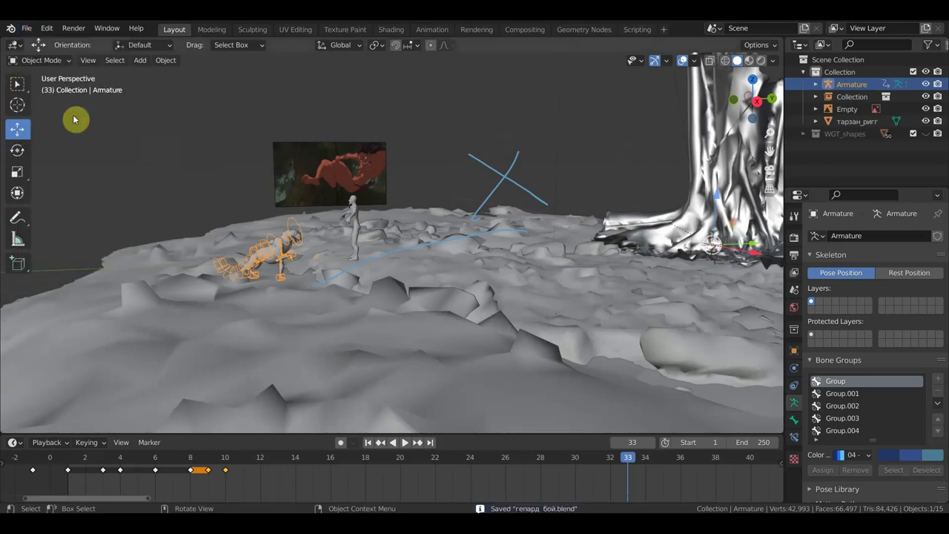
Step: Delete the тарзан_ригг human figure, the terrain collection and the image plane together
left_click(355, 222)
left_click(438, 217, "shift")
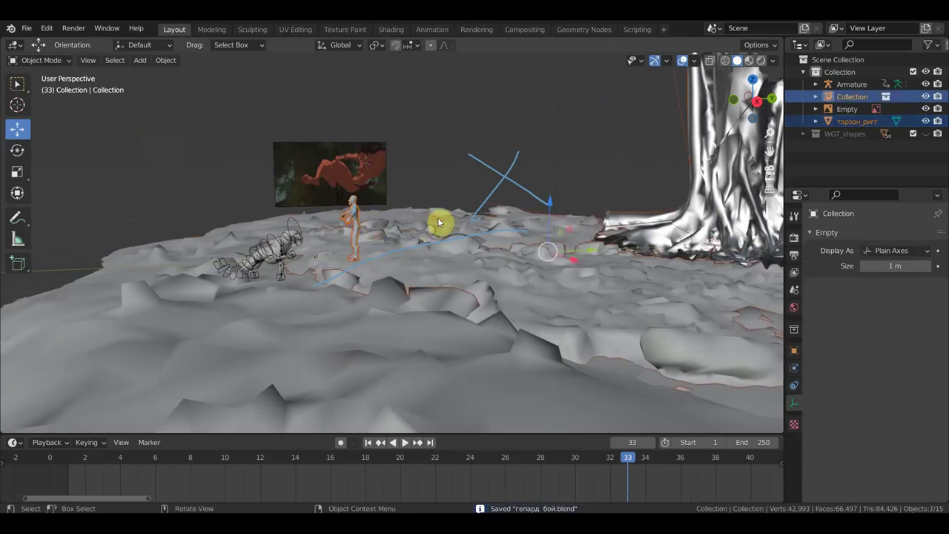
left_click(334, 160, "shift")
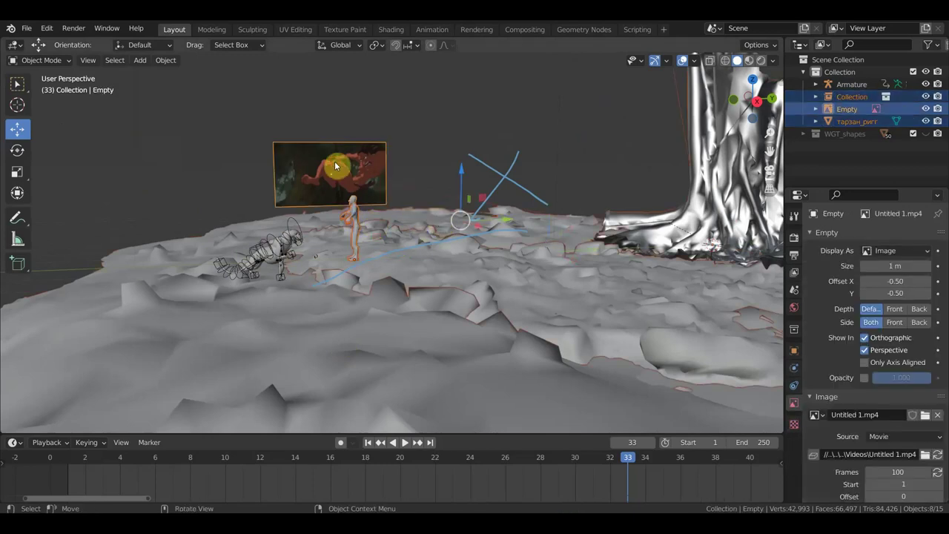
key("Delete")
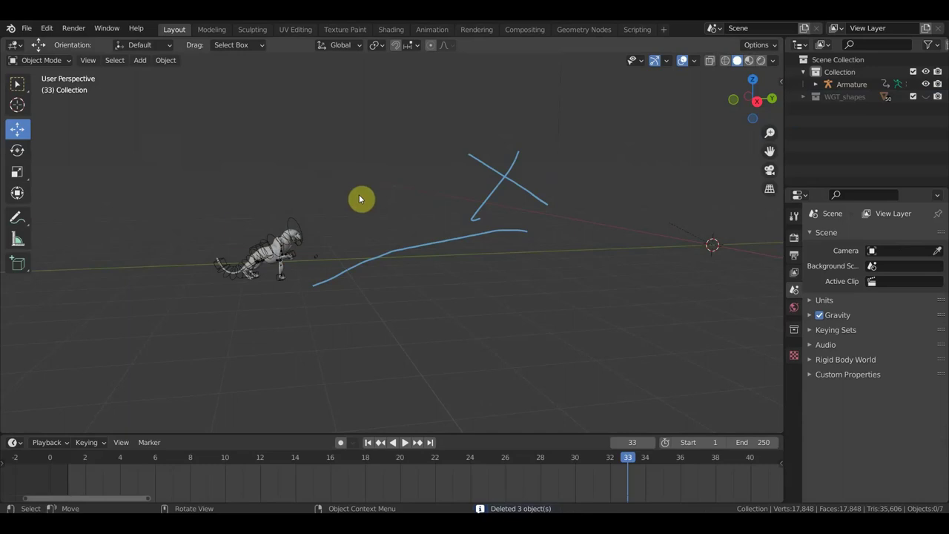
Step: Erase the annotation path and the blue annotation line at frame 15, then return to frame 6
mouse_move(18, 220)
left_mouse_down()
mouse_move(79, 248)
mouse_move(84, 295)
left_mouse_up()
mouse_move(259, 286)
left_mouse_down()
mouse_move(368, 253)
mouse_move(508, 229)
mouse_move(496, 208)
mouse_move(551, 151)
mouse_move(526, 140)
left_mouse_up()
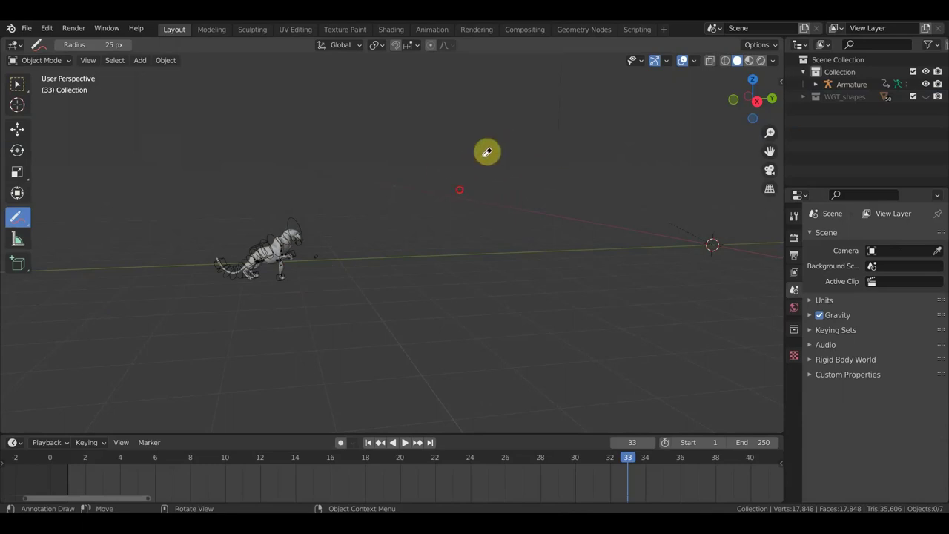
left_click_drag(630, 459, 309, 462)
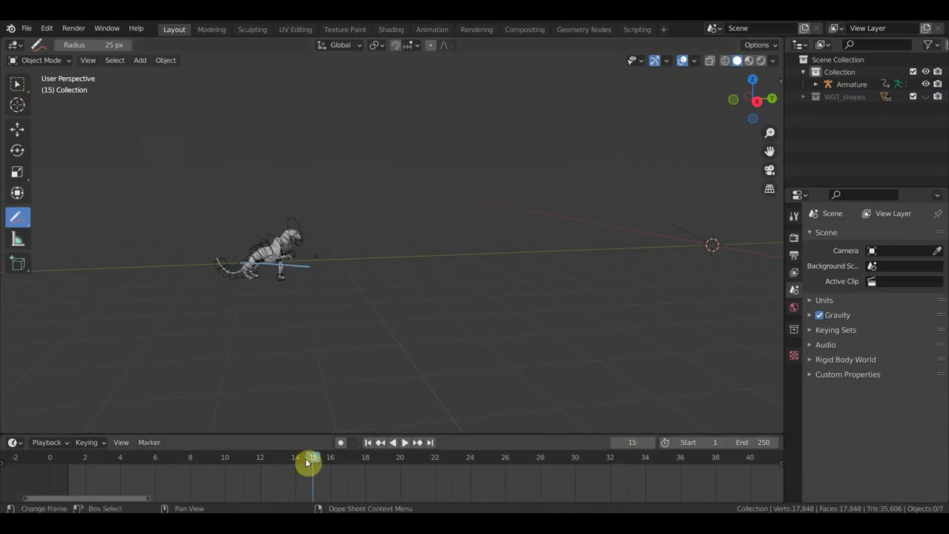
left_click_drag(321, 267, 240, 255)
left_click_drag(318, 459, 156, 462)
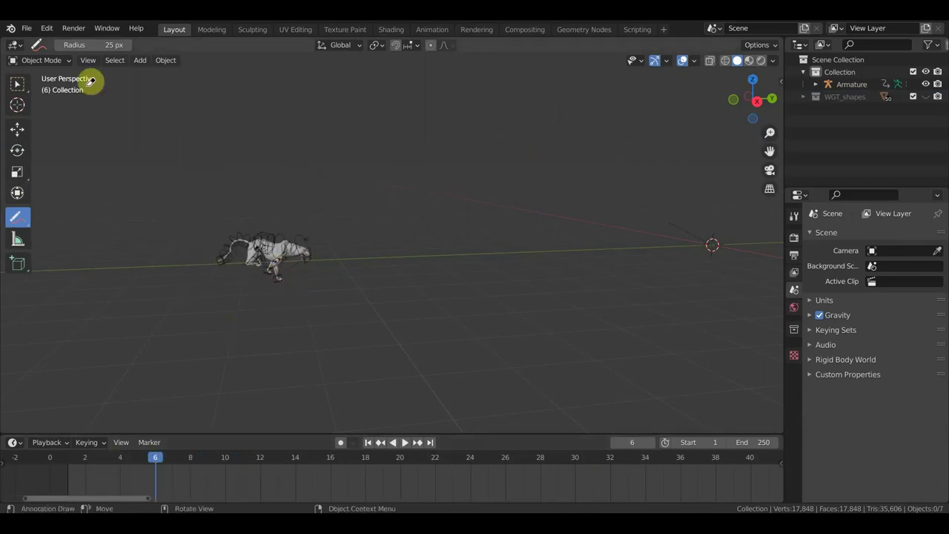
left_click(27, 30)
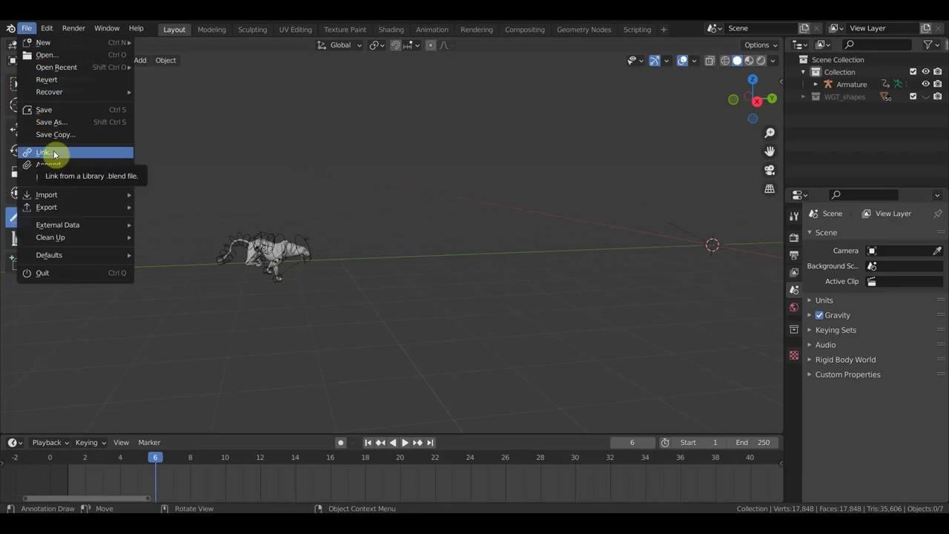
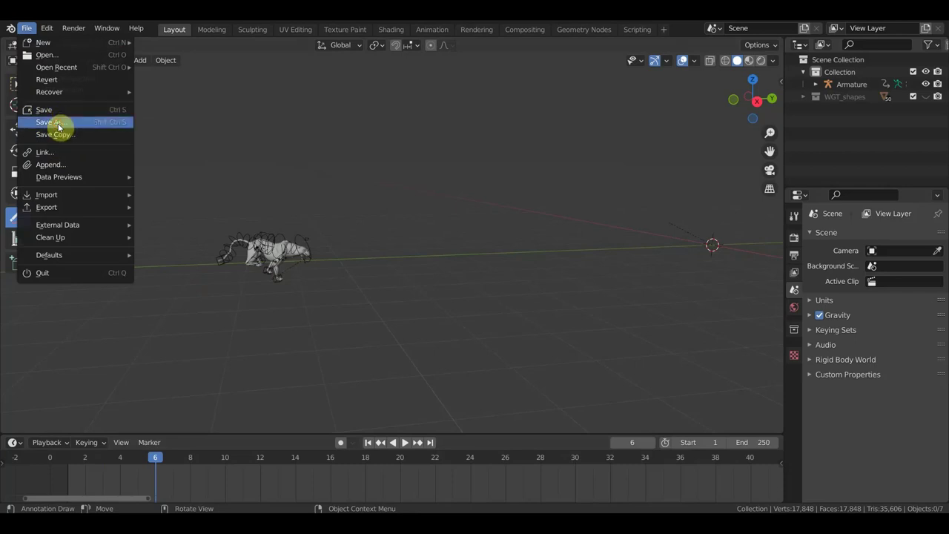
Step: Save the scene as the incremented copy гепард бой1.blend in the same folder
left_click(59, 127)
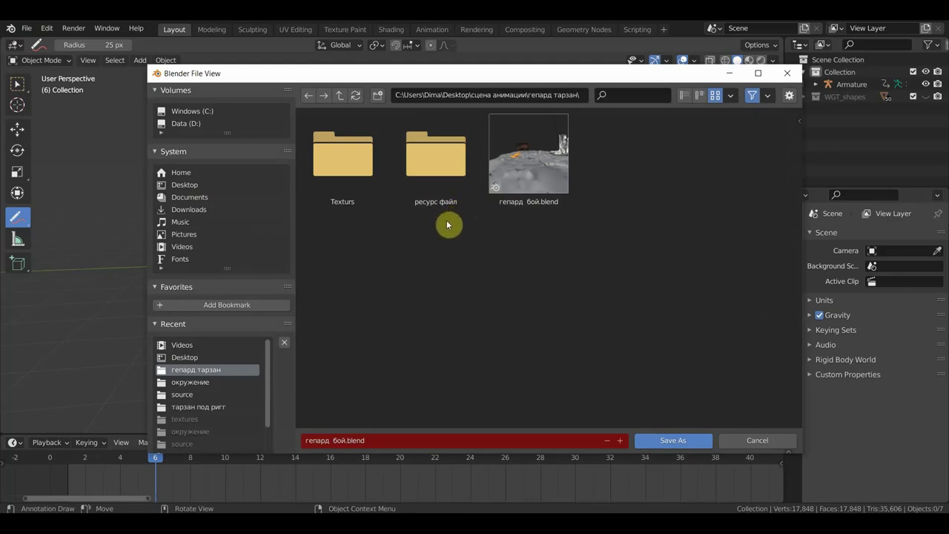
left_click(374, 441)
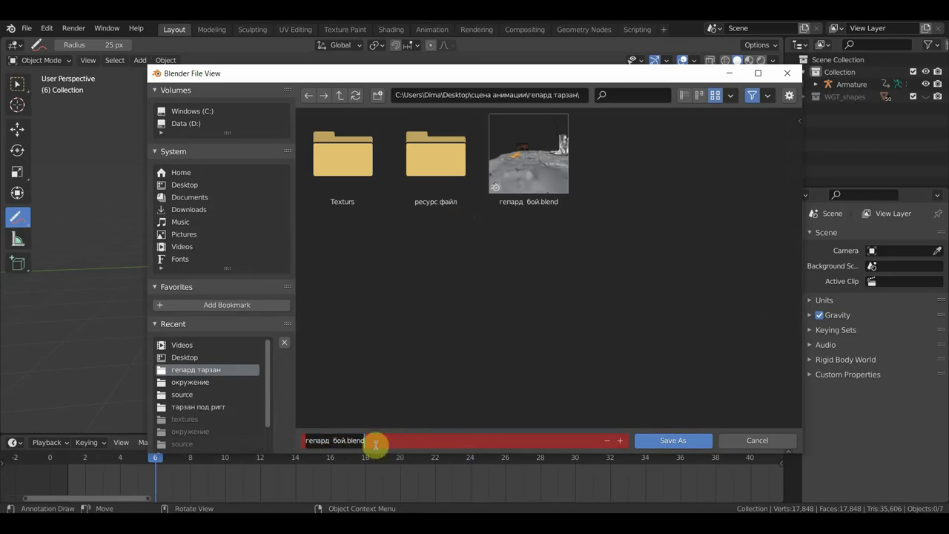
left_click(619, 440)
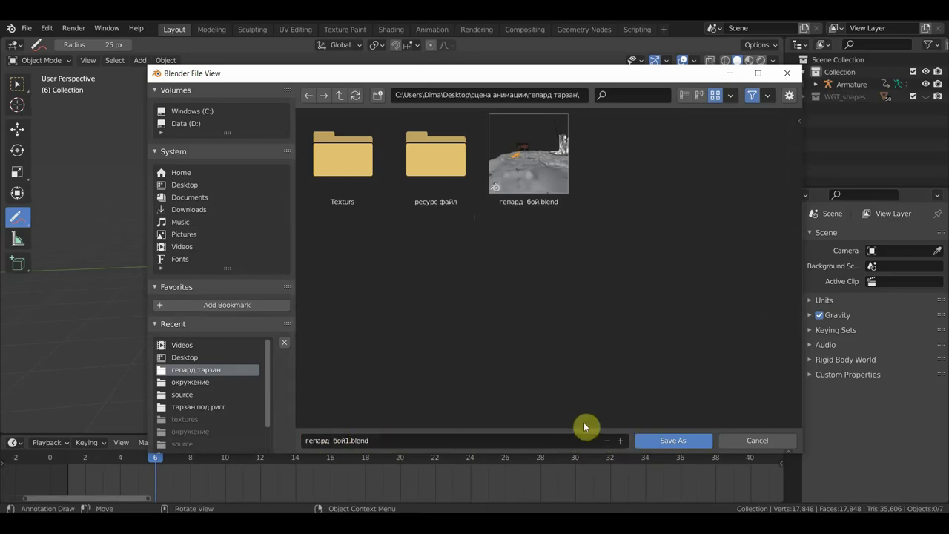
left_click(673, 442)
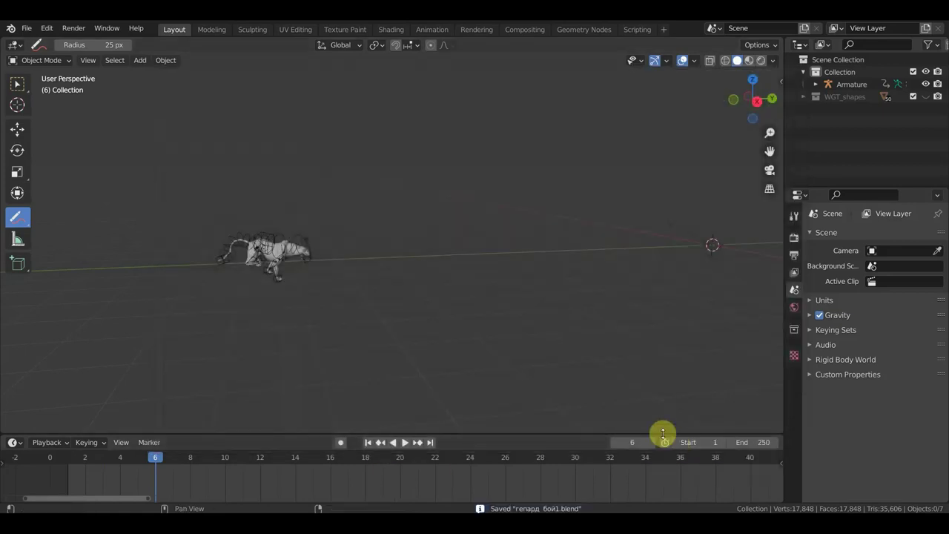
Step: Open тарзан.blend from the recent files
left_click(26, 28)
mouse_move(56, 67)
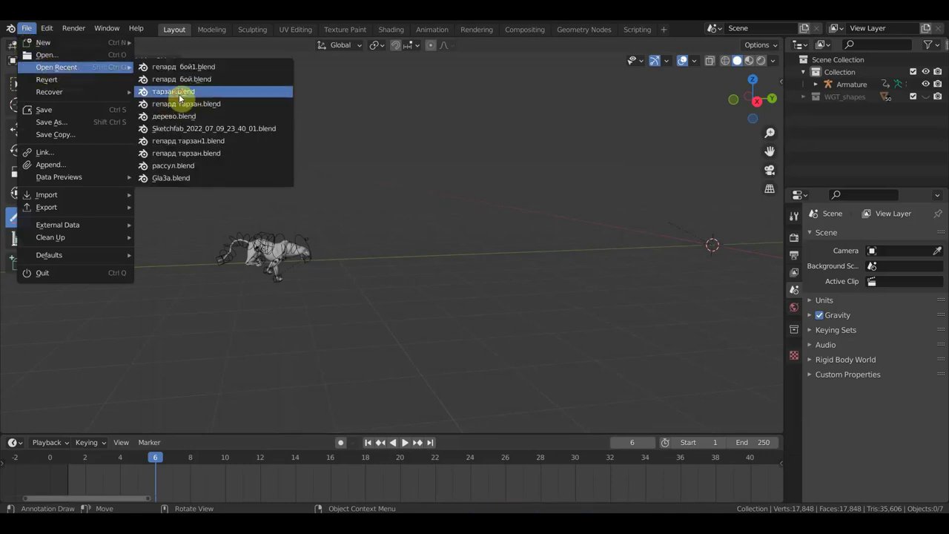
left_click(180, 97)
scroll(413, 292, "down", 5)
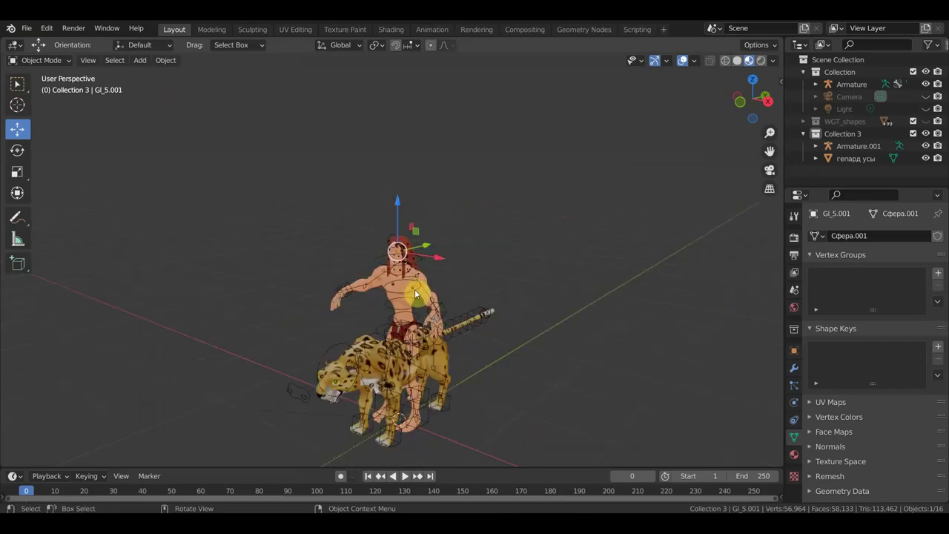
scroll(415, 294, "up", 2)
middle_click_drag(415, 293, 445, 201)
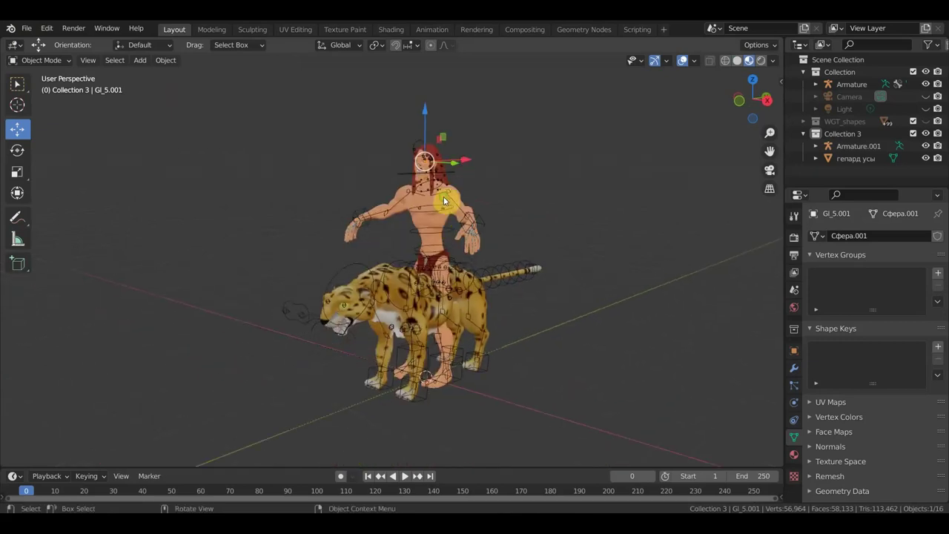
scroll(444, 200, "up", 2)
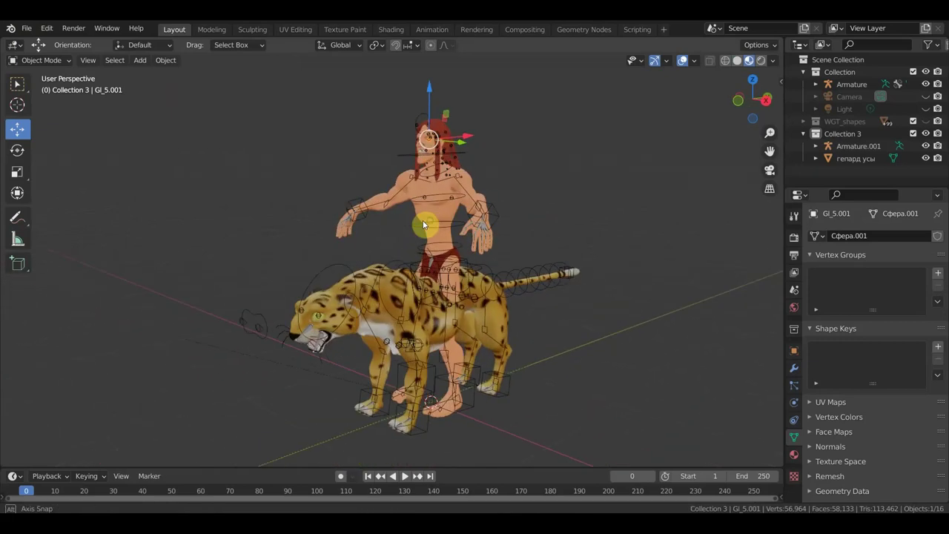
Step: Delete the cheetah armature Armature.001 and its whiskers mesh
left_click(846, 137)
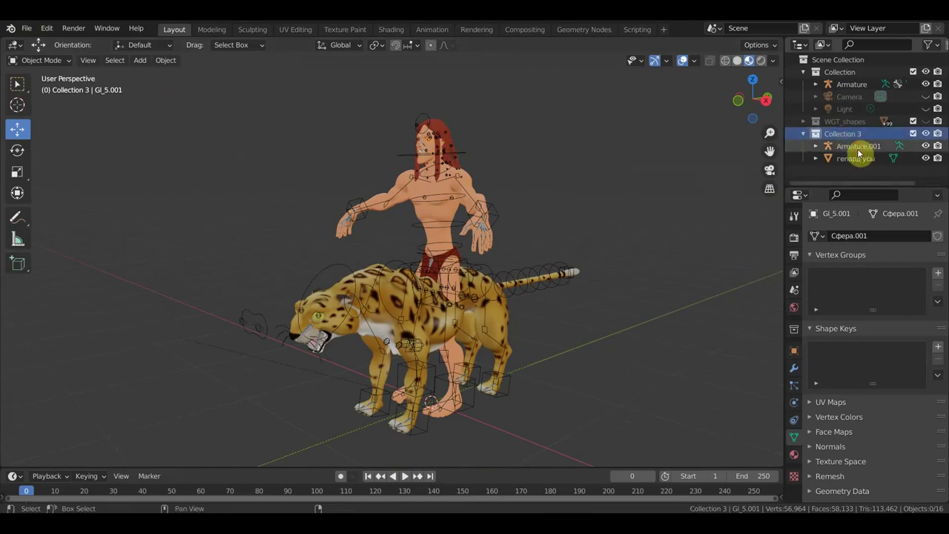
left_click(858, 152)
left_click(858, 158, "ctrl")
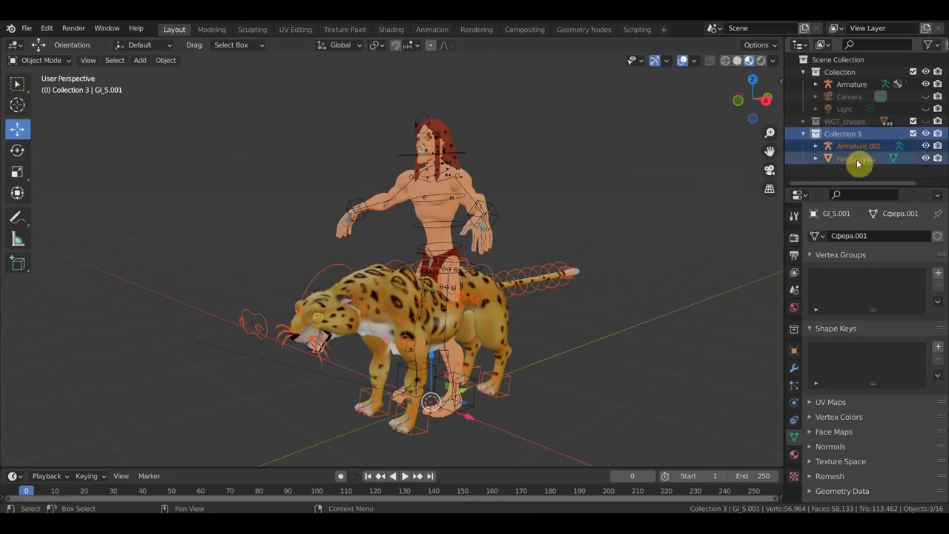
key("x")
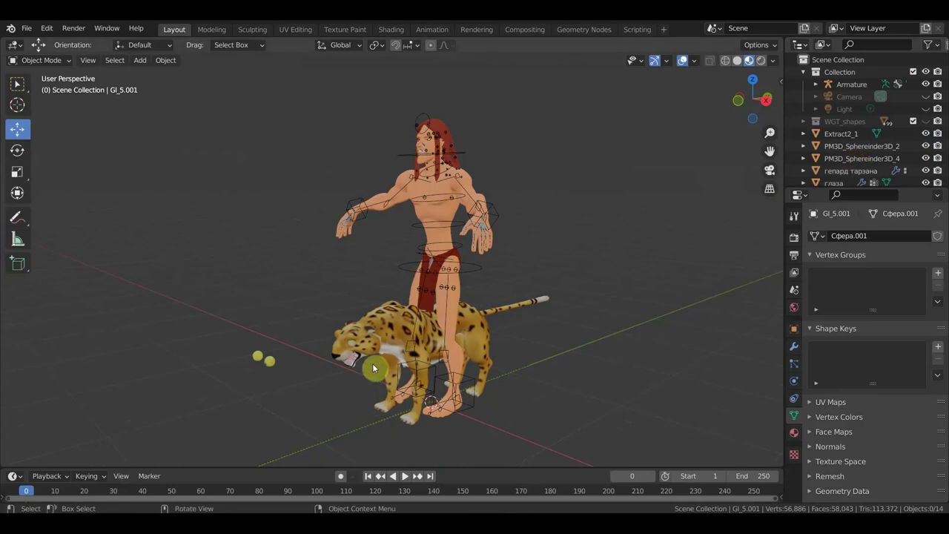
Step: Delete the remaining cheetah objects from Extract2_1 through глаза
left_click(845, 147)
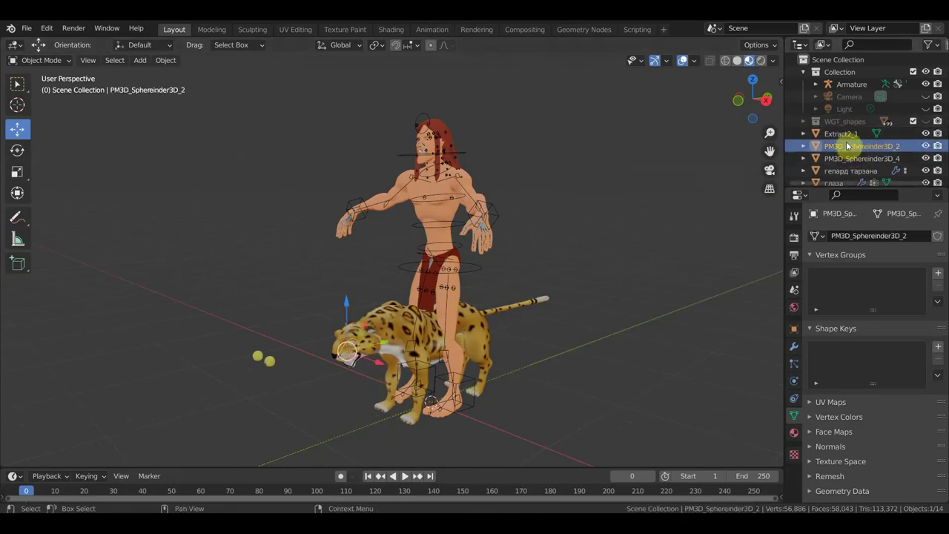
left_click(847, 137)
left_click_drag(846, 141, 843, 181)
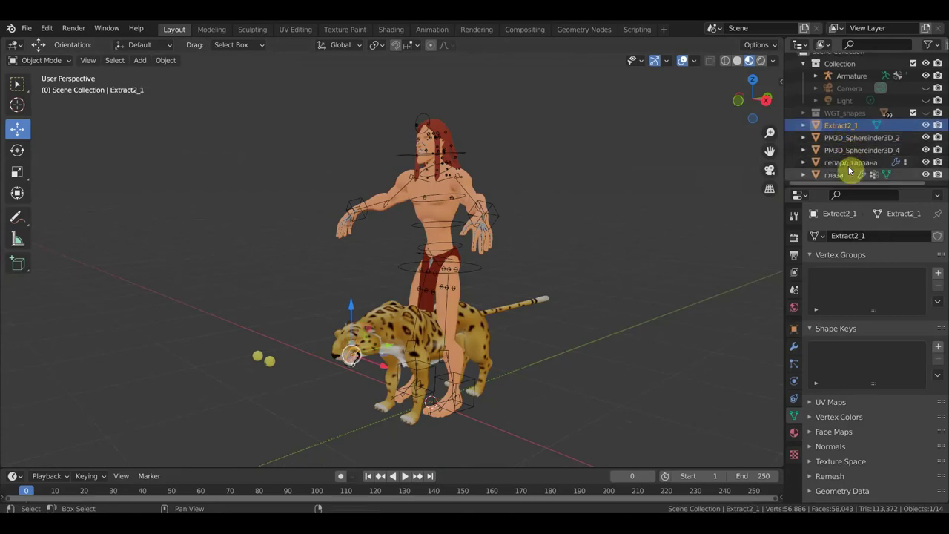
key("Delete")
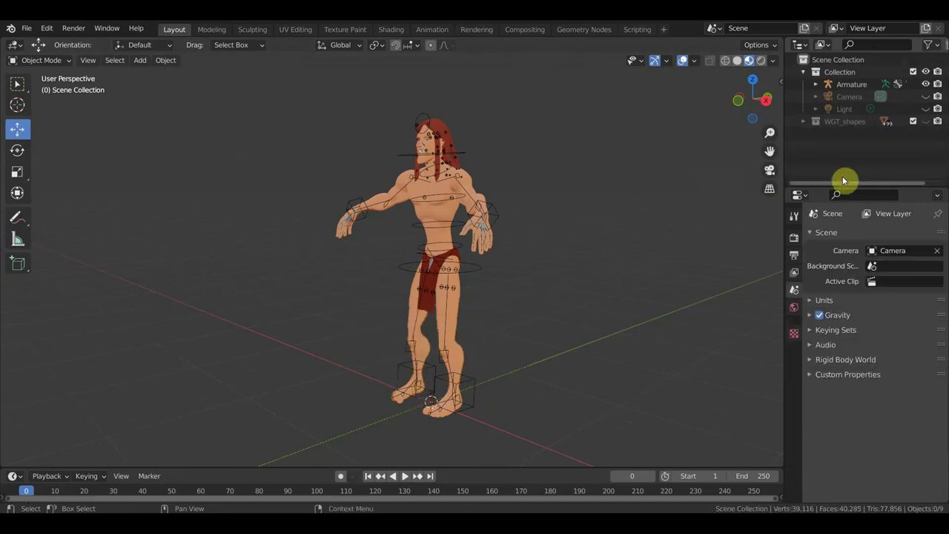
scroll(523, 247, "down", 3)
scroll(520, 256, "down", 1)
scroll(518, 253, "up", 3)
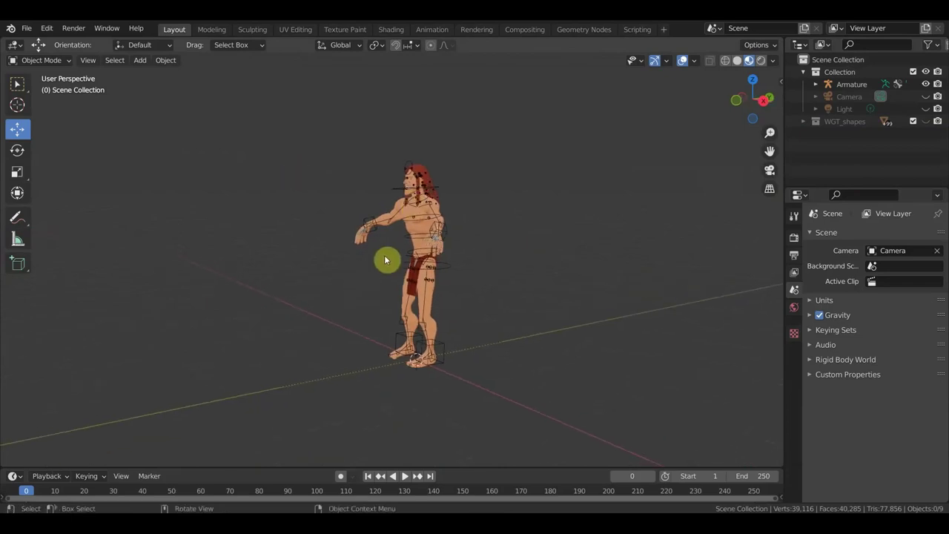
Step: Link the Collection from Desktop/сцена анимации/окружение/дерево.blend to add the stump and terrain
left_click(26, 29)
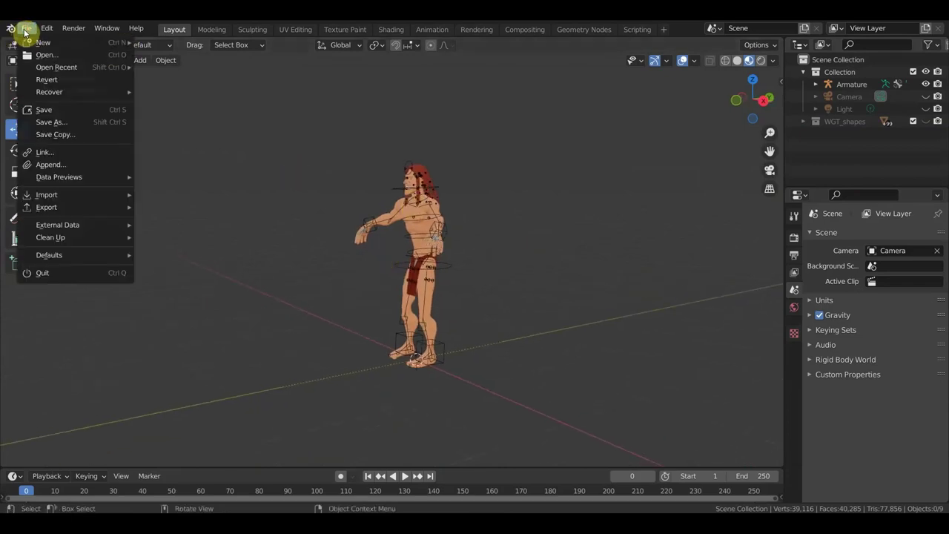
left_click(54, 155)
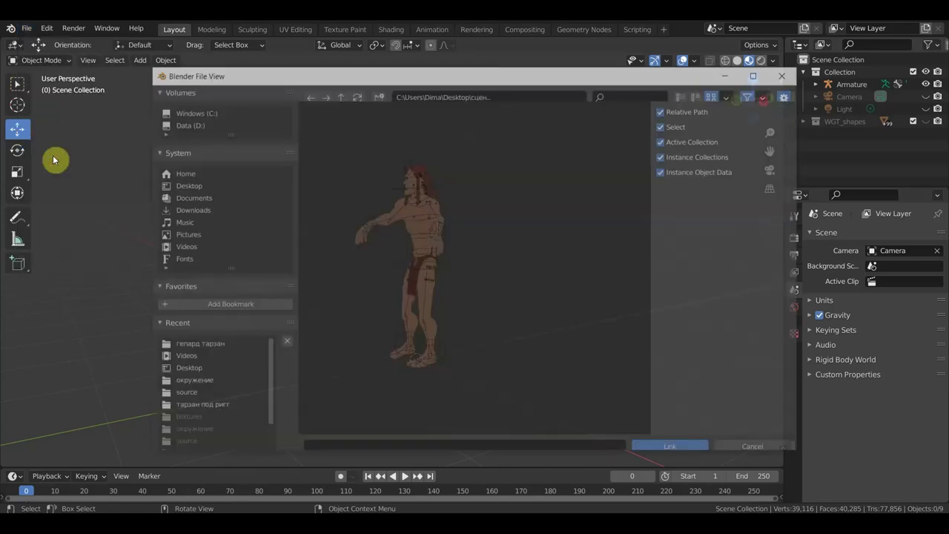
left_click(189, 185)
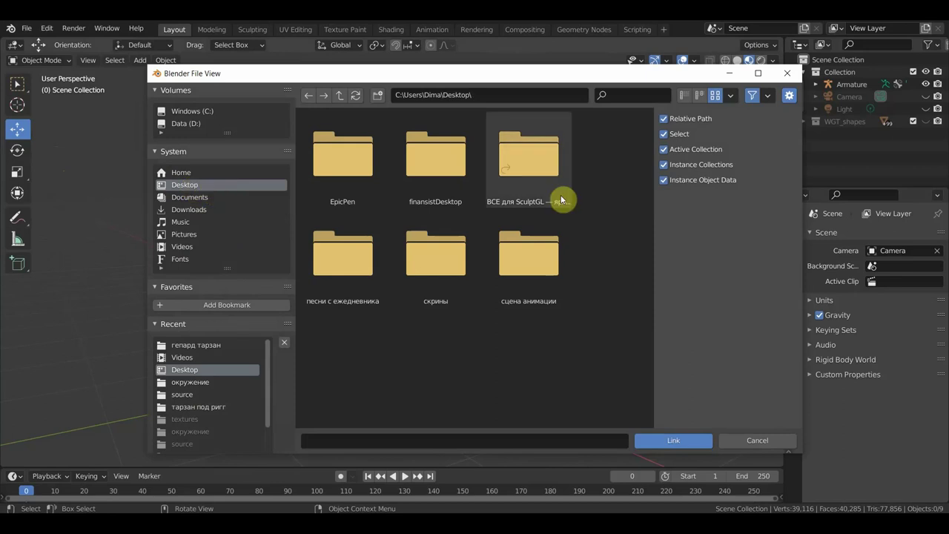
left_click(531, 260)
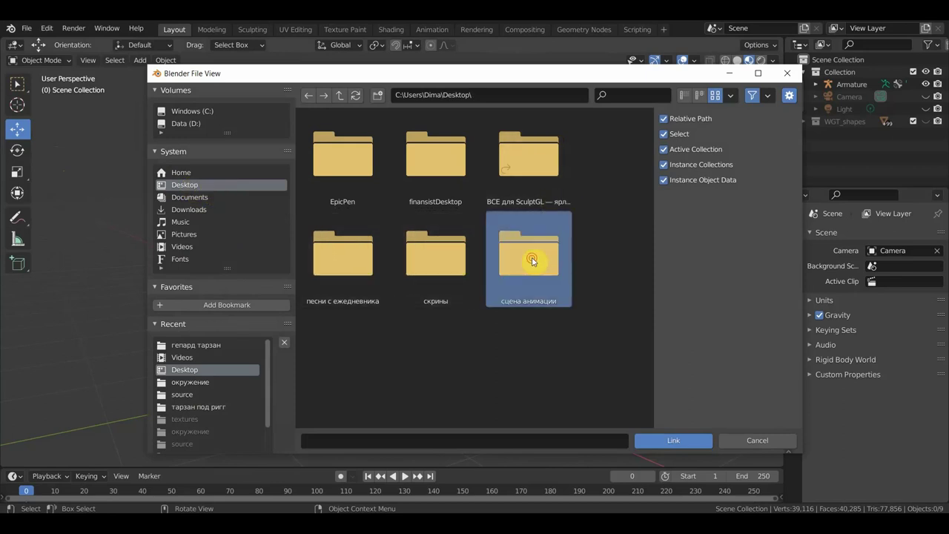
double_click(531, 259)
double_click(437, 167)
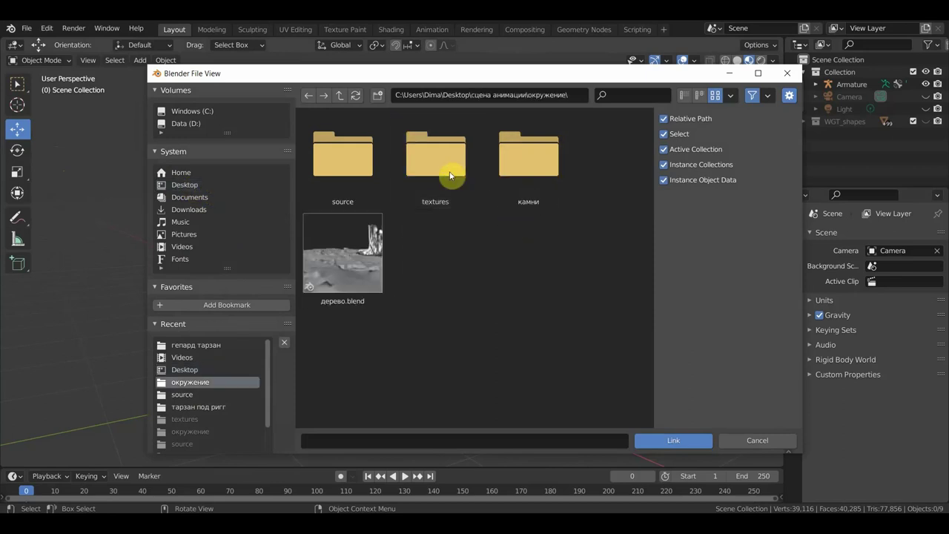
left_click(340, 278)
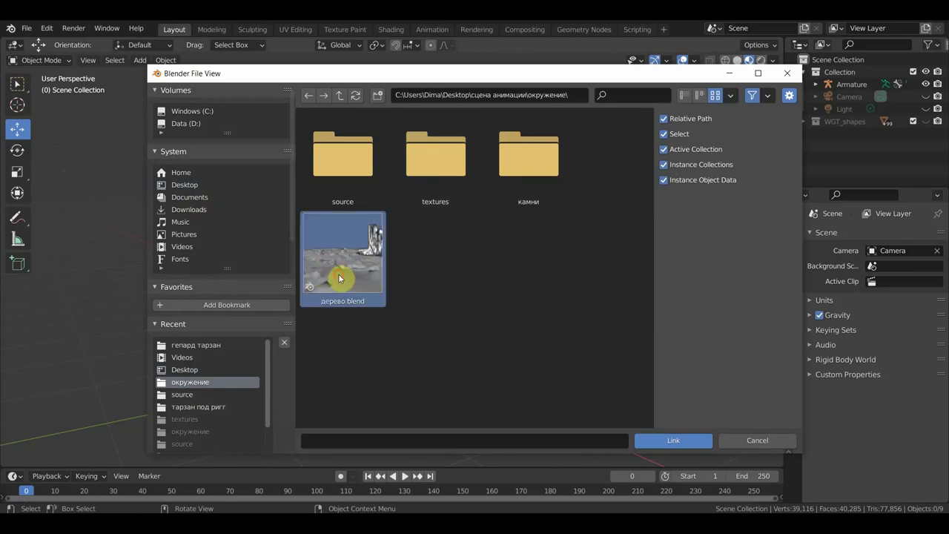
left_click(660, 441)
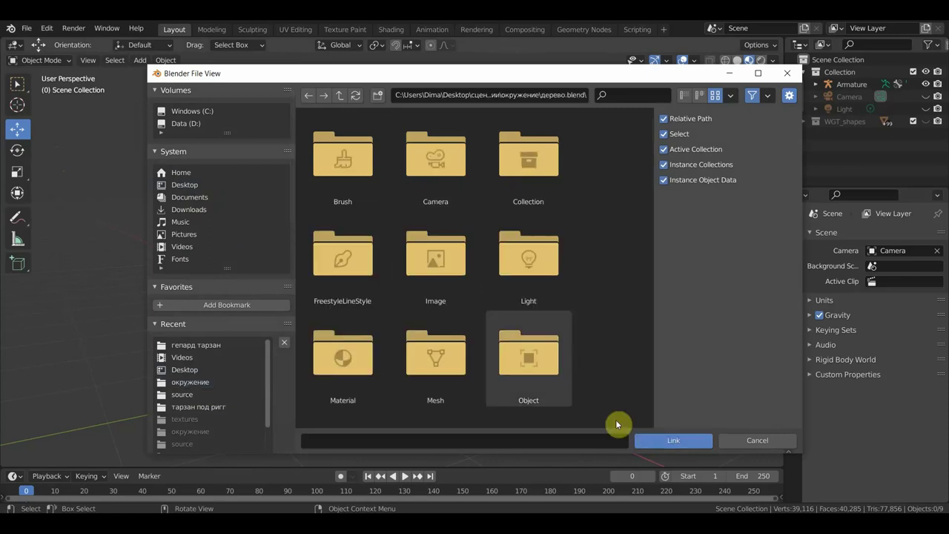
left_click(535, 184)
double_click(380, 178)
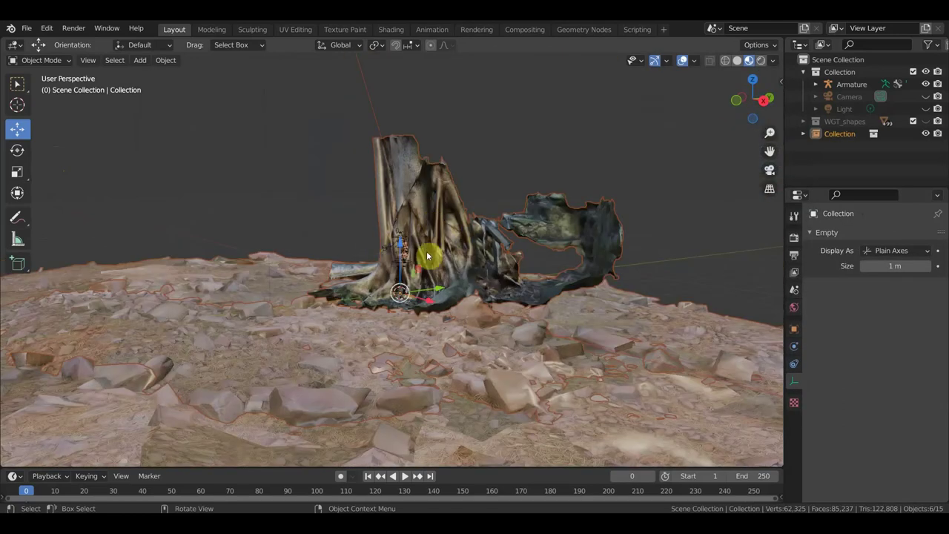
middle_click_drag(474, 263, 635, 244, "shift")
scroll(588, 244, "down", 3)
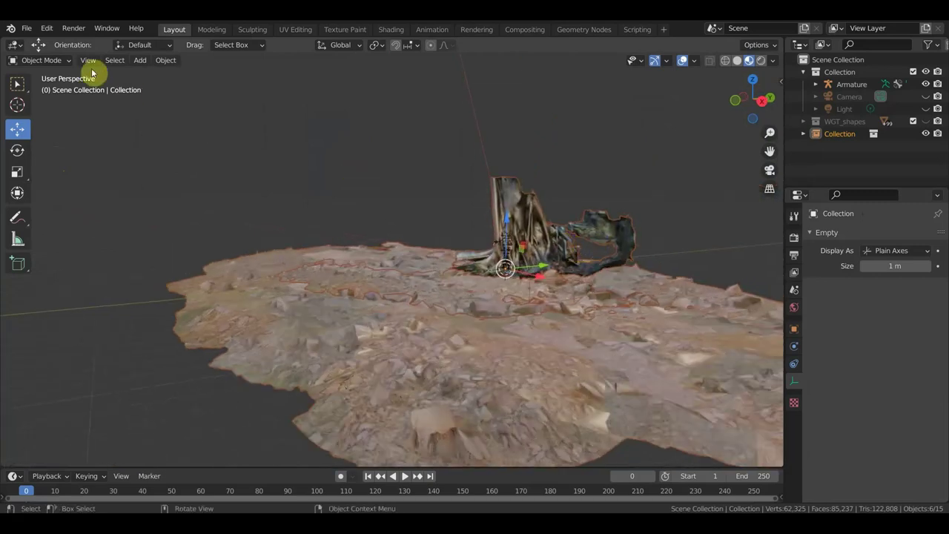
Step: Link the Collection from гепард тарзан/гепард бой1.blend into the scene as Collection.001
left_click(27, 28)
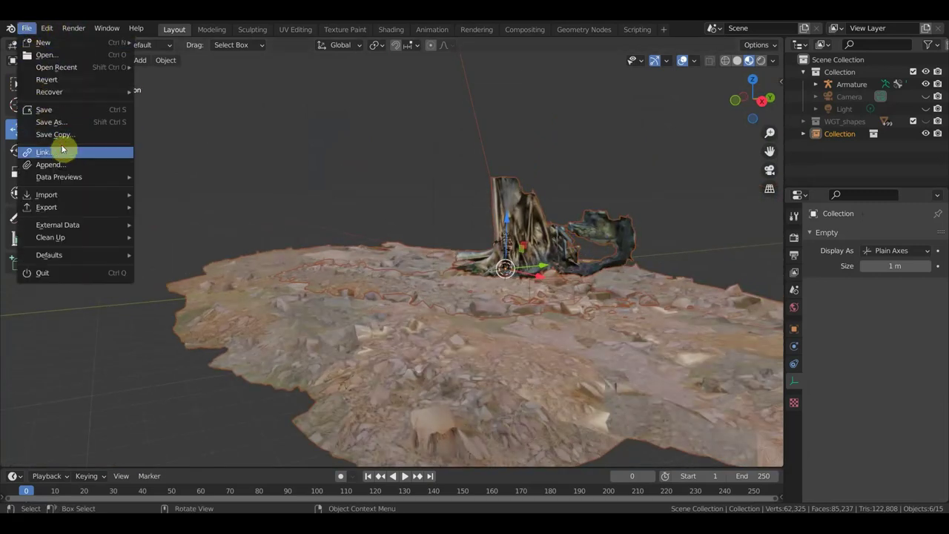
left_click(63, 151)
left_click(193, 186)
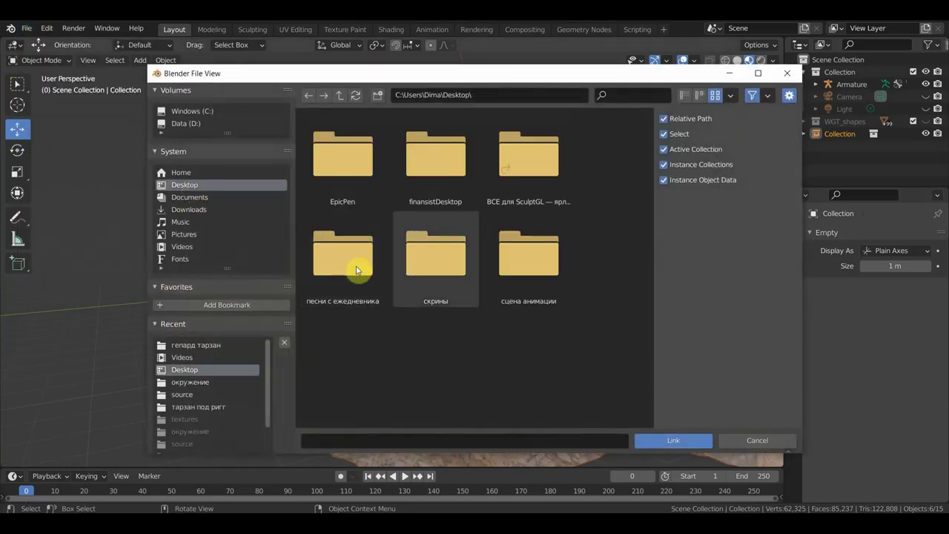
double_click(533, 273)
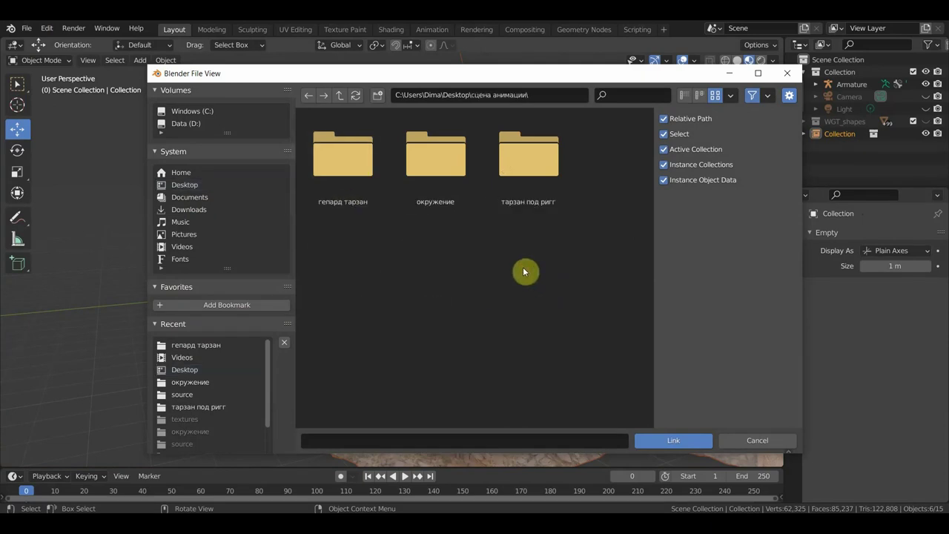
double_click(355, 168)
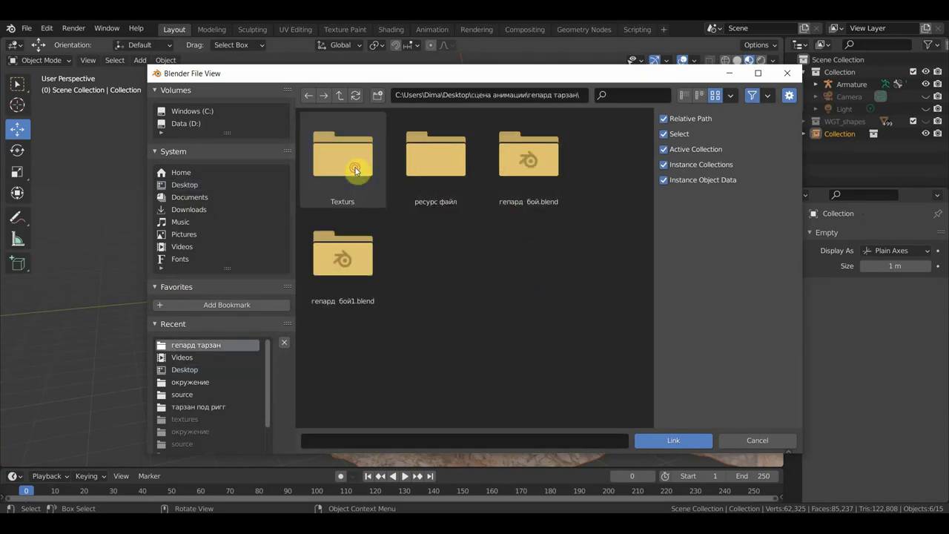
double_click(356, 269)
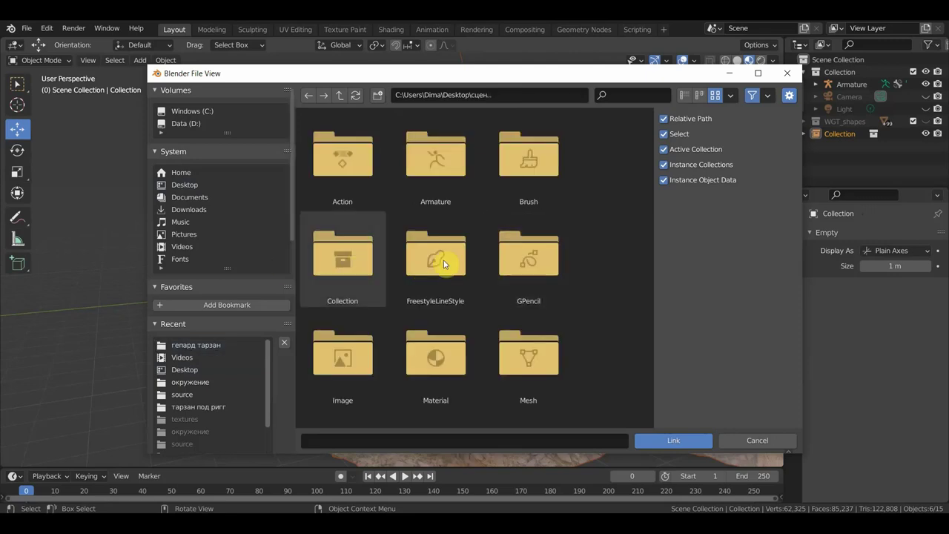
double_click(347, 292)
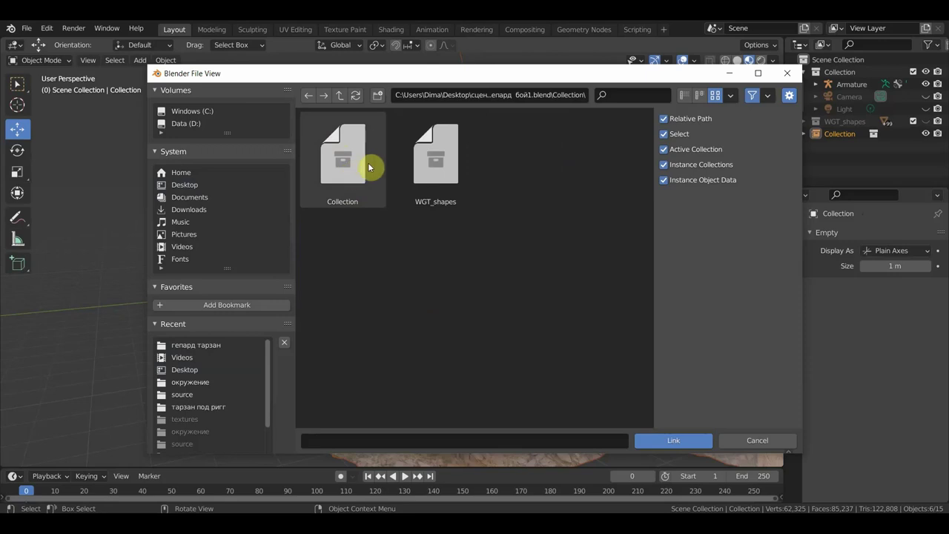
double_click(346, 177)
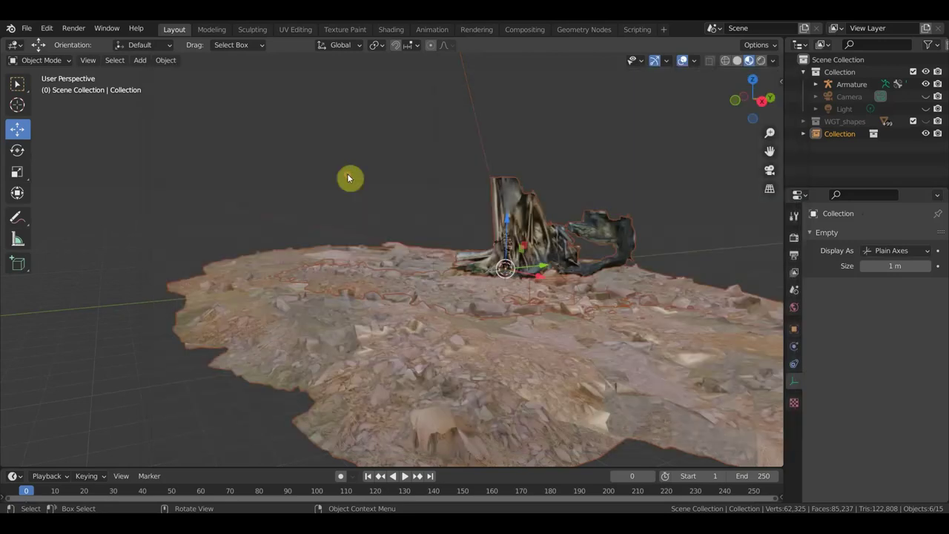
Step: In top view, rotate the linked cheetah and set its origin to geometry
scroll(344, 318, "up", 3)
scroll(343, 317, "up", 2)
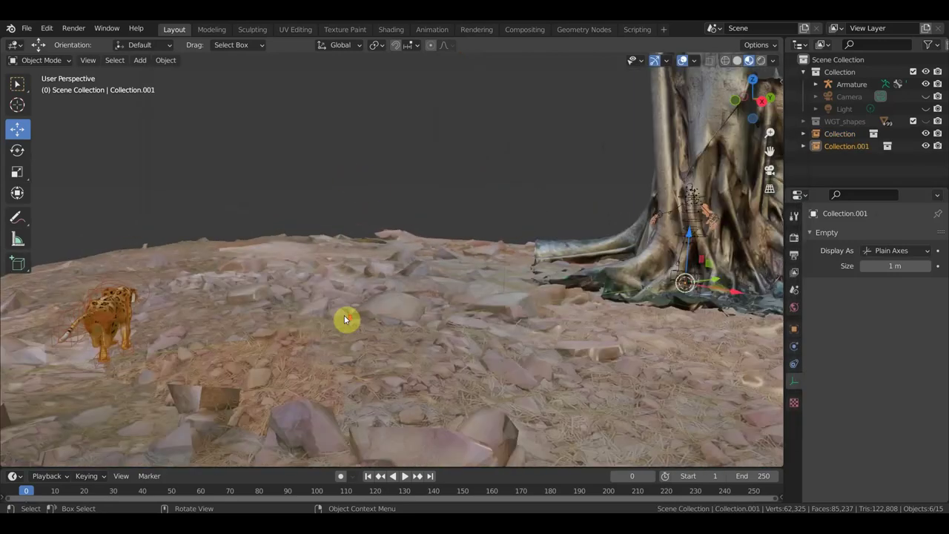
scroll(339, 319, "down", 2)
scroll(329, 321, "down", 2)
scroll(329, 321, "down", 2)
mouse_move(328, 322)
middle_mouse_down()
mouse_move(321, 337)
mouse_move(372, 340)
middle_mouse_up()
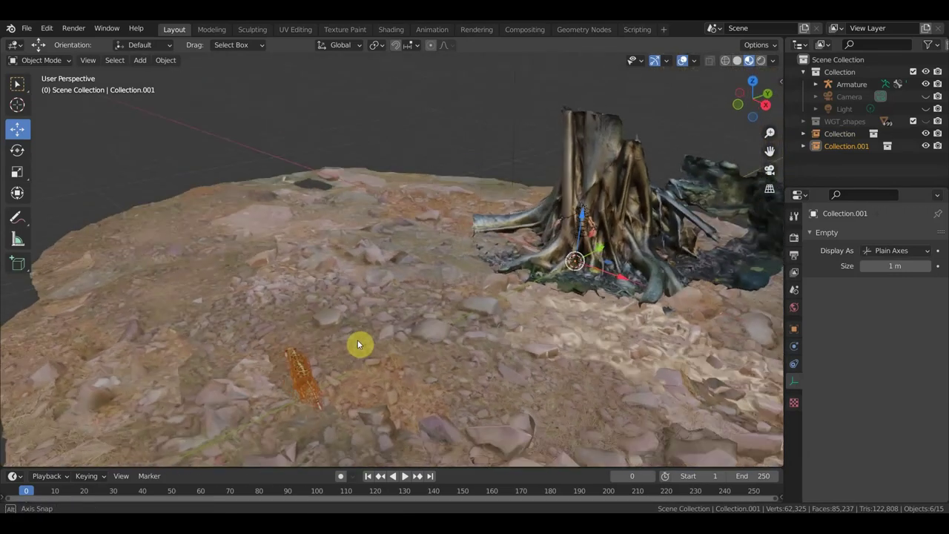
scroll(372, 341, "up", 2)
scroll(387, 288, "up", 3)
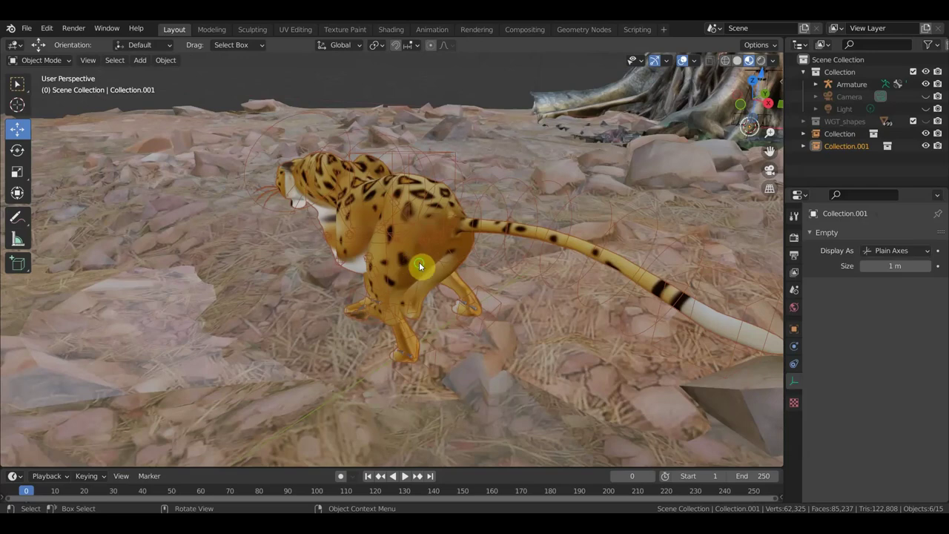
scroll(419, 262, "down", 3)
scroll(452, 264, "down", 2)
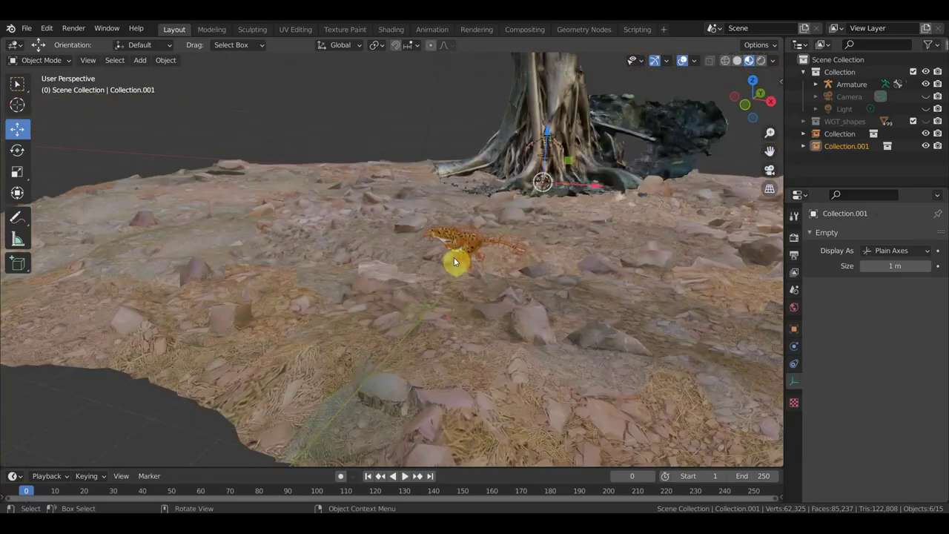
key("KP_7")
scroll(467, 263, "down", 4)
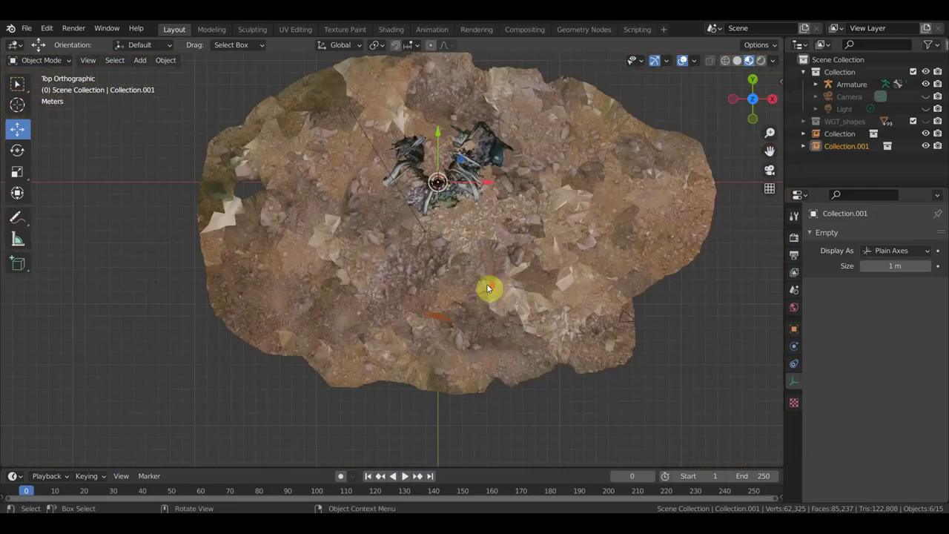
scroll(487, 290, "up", 4)
scroll(487, 295, "down", 1)
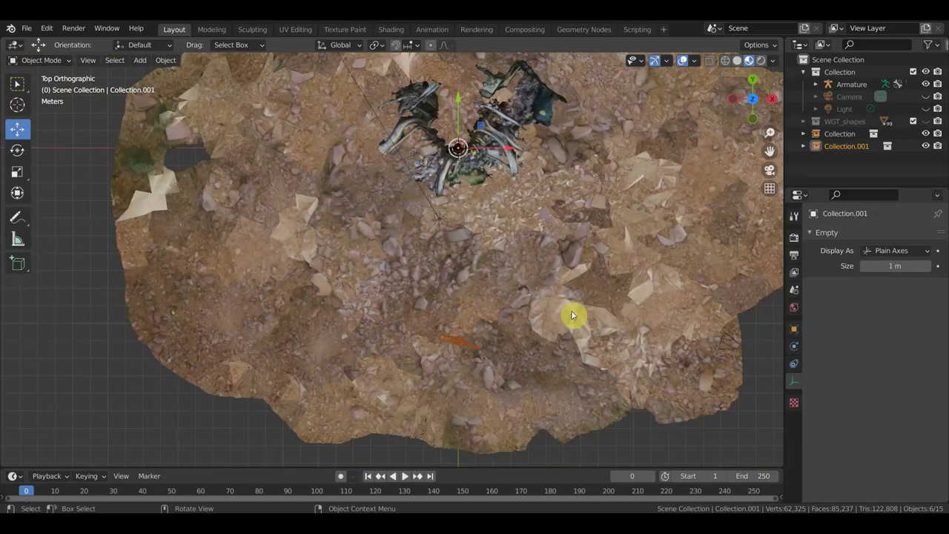
key("r")
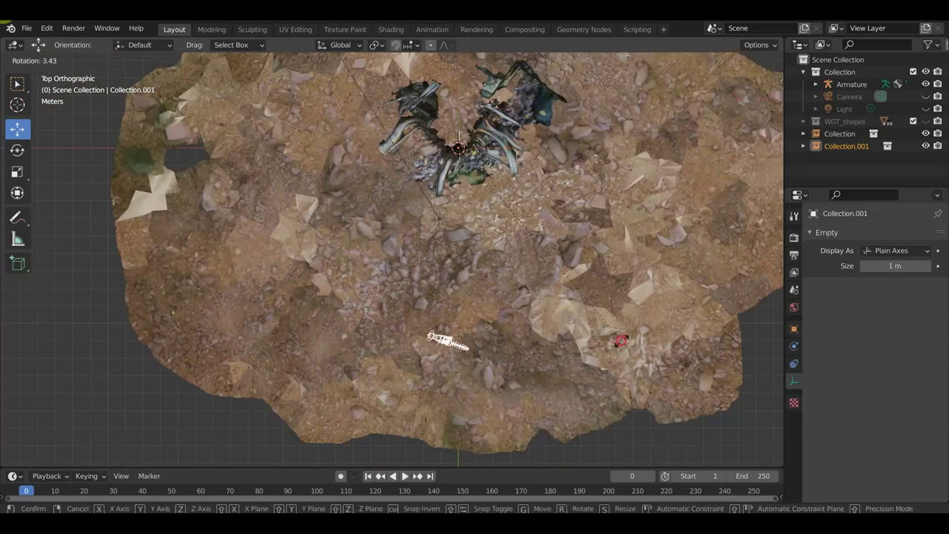
left_click(621, 340)
left_click(166, 60)
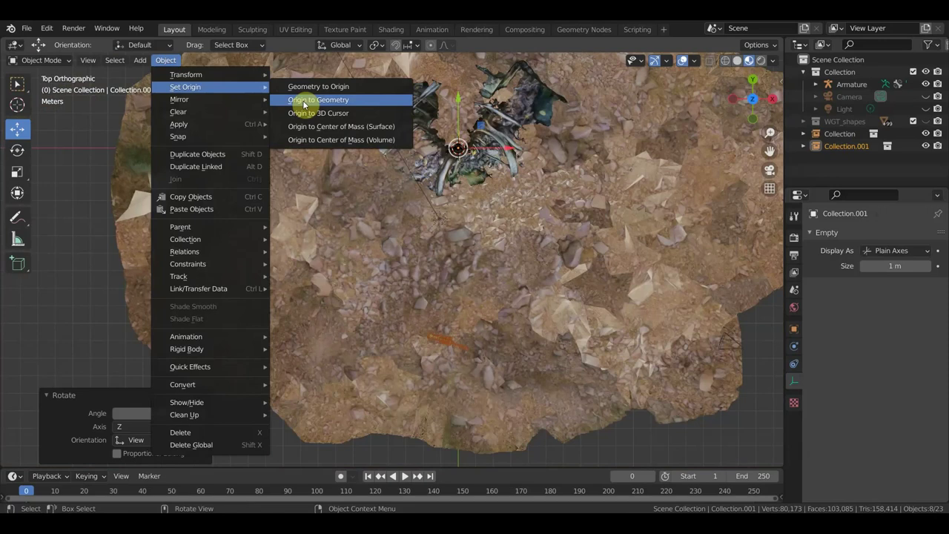
left_click(339, 100)
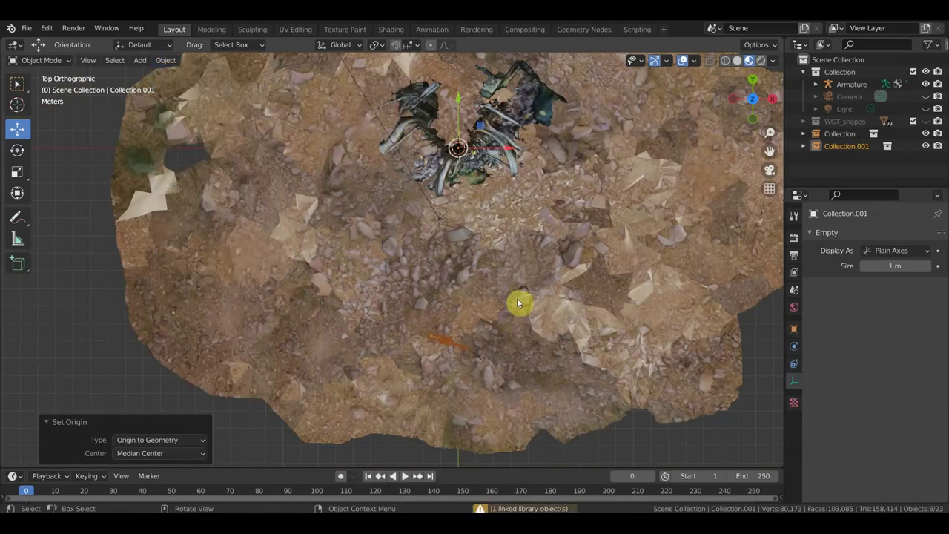
Step: Rotate the cheetah again and move it lower onto the terrain
key("r")
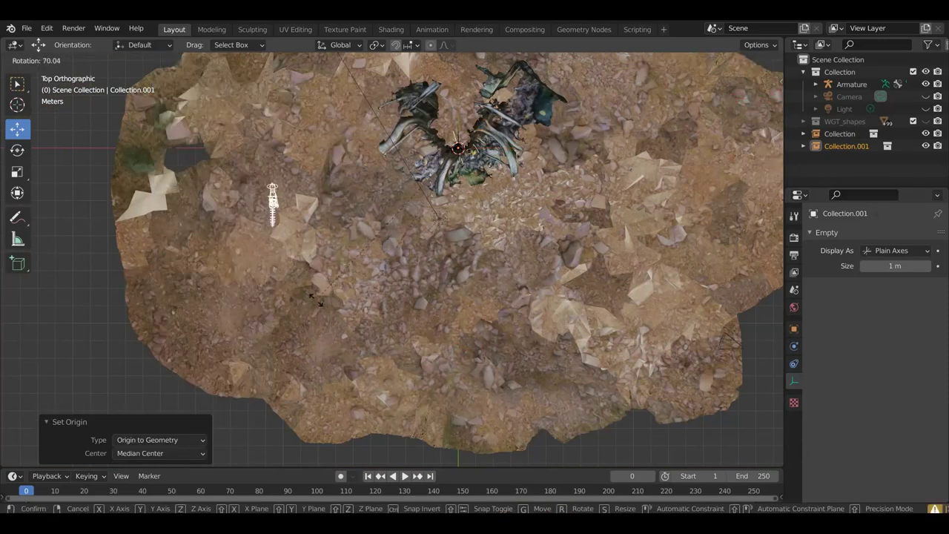
left_click(293, 260)
key("g")
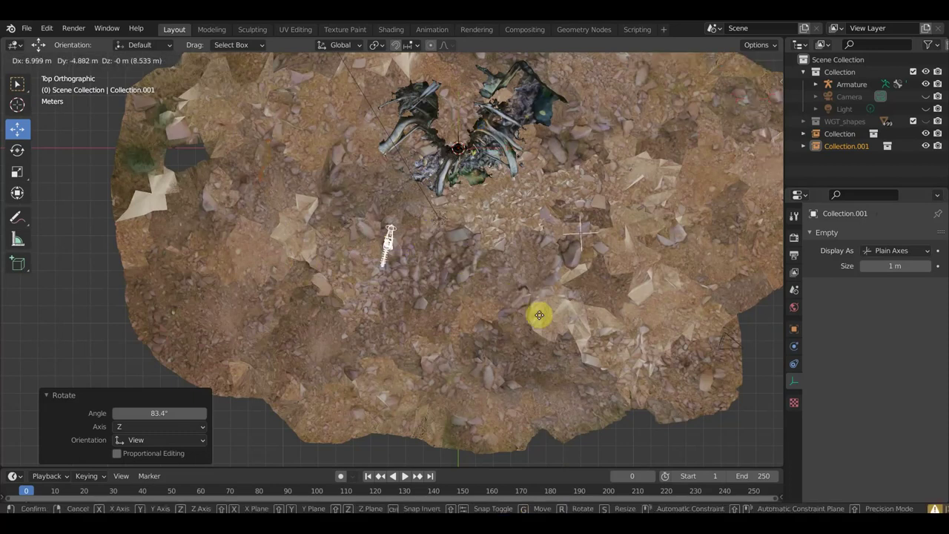
left_click(618, 396)
Step: Shift the cheetah 1.844 m along X and -2.0783 m along Y
mouse_move(619, 387)
middle_mouse_down()
mouse_move(600, 278)
mouse_move(555, 305)
middle_mouse_up()
key("g")
key("x")
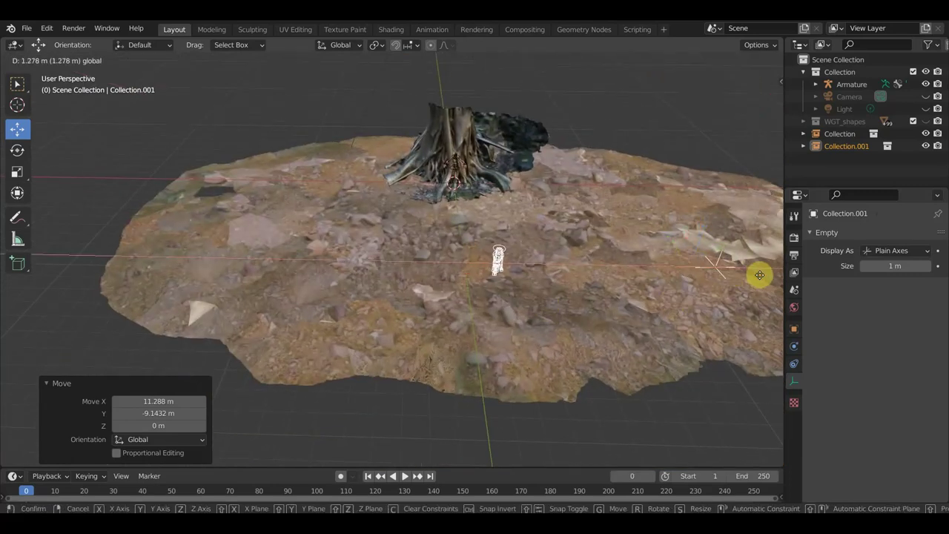
left_click(759, 282)
scroll(644, 305, "up", 3)
mouse_move(643, 305)
middle_mouse_down()
mouse_move(396, 283)
mouse_move(371, 252)
middle_mouse_up()
middle_click_drag(445, 333, 456, 396)
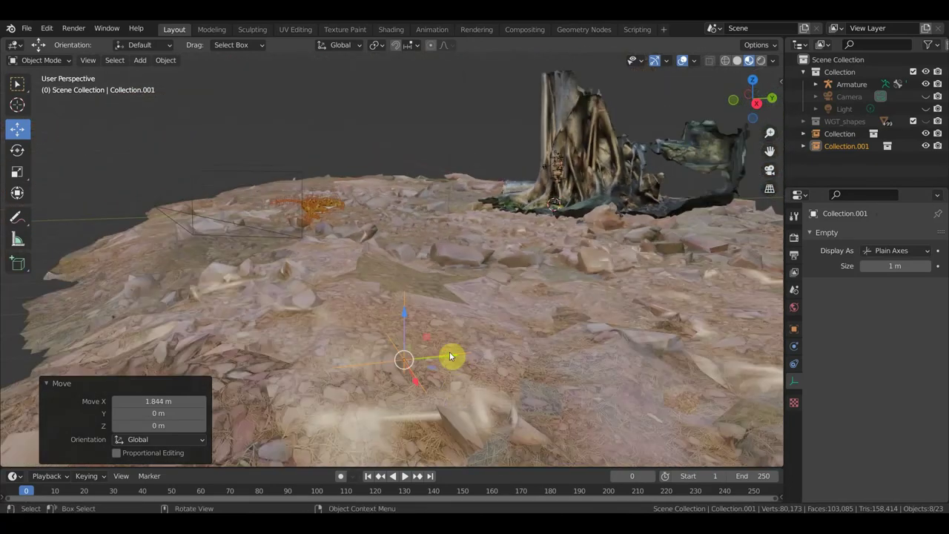
left_click_drag(450, 357, 296, 362)
Step: Push the cheetah a further 0.89713 m along X
mouse_move(328, 304)
middle_mouse_down()
mouse_move(328, 245)
mouse_move(362, 246)
middle_mouse_up()
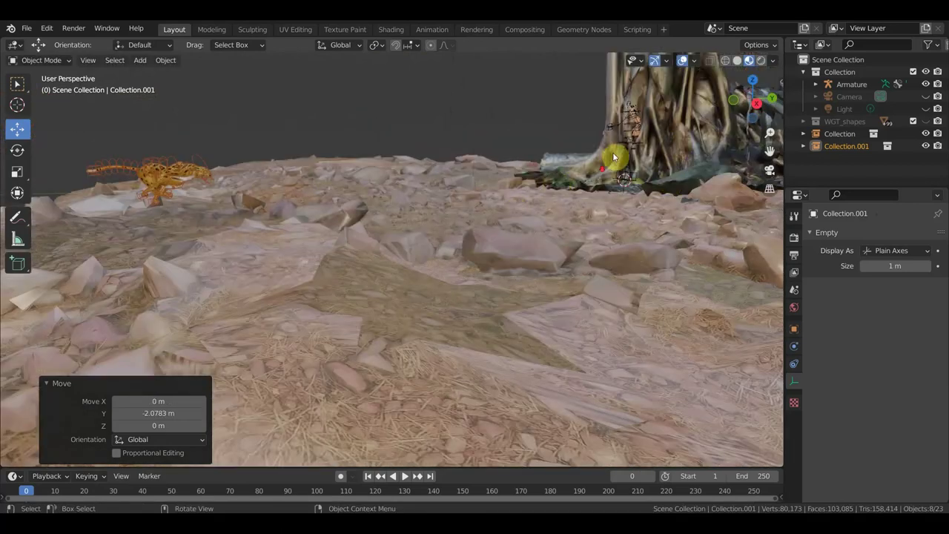
scroll(612, 157, "down", 2)
scroll(567, 191, "down", 2)
mouse_move(568, 191)
middle_mouse_down()
mouse_move(669, 205)
mouse_move(673, 237)
mouse_move(601, 271)
middle_mouse_up()
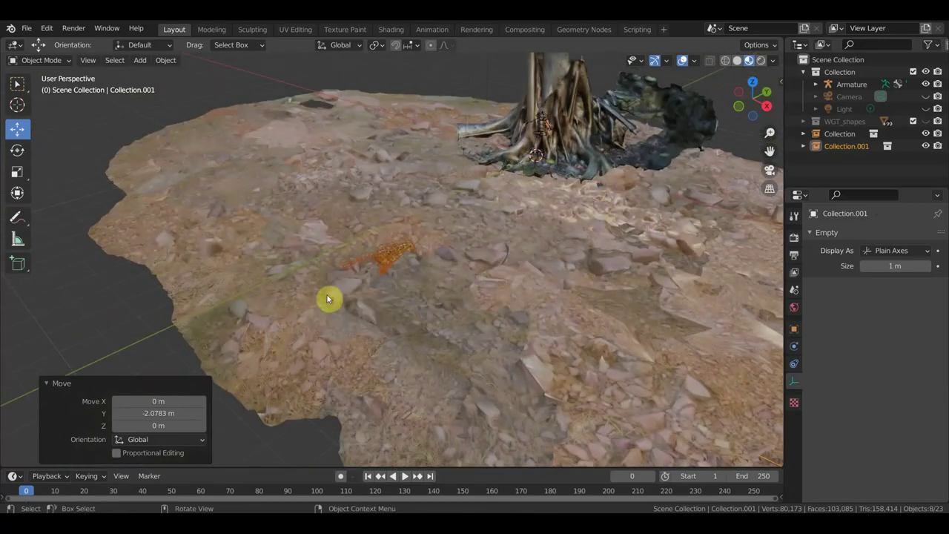
scroll(329, 298, "up", 2)
scroll(525, 273, "up", 2)
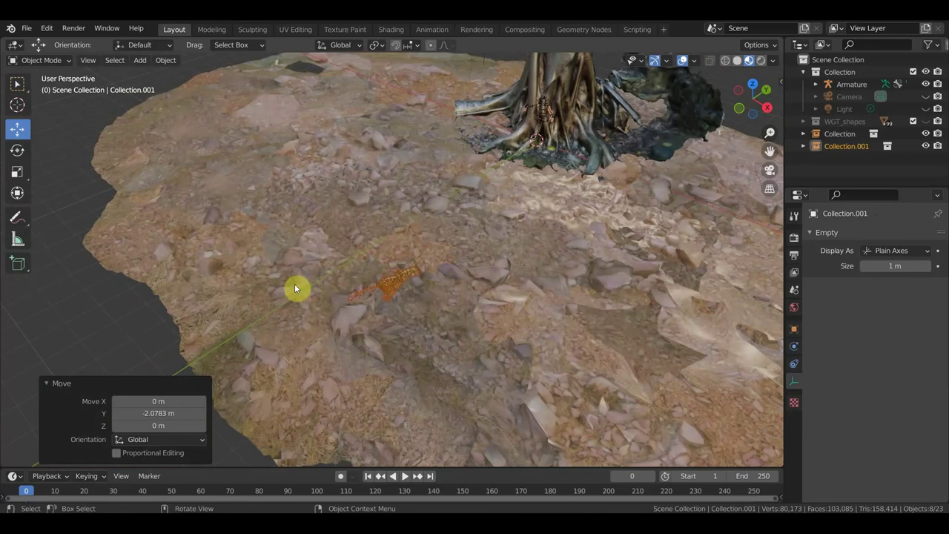
scroll(462, 312, "down", 2)
mouse_move(466, 324)
middle_mouse_down()
mouse_move(637, 295)
mouse_move(485, 265)
middle_mouse_up()
left_click_drag(618, 278, 642, 279)
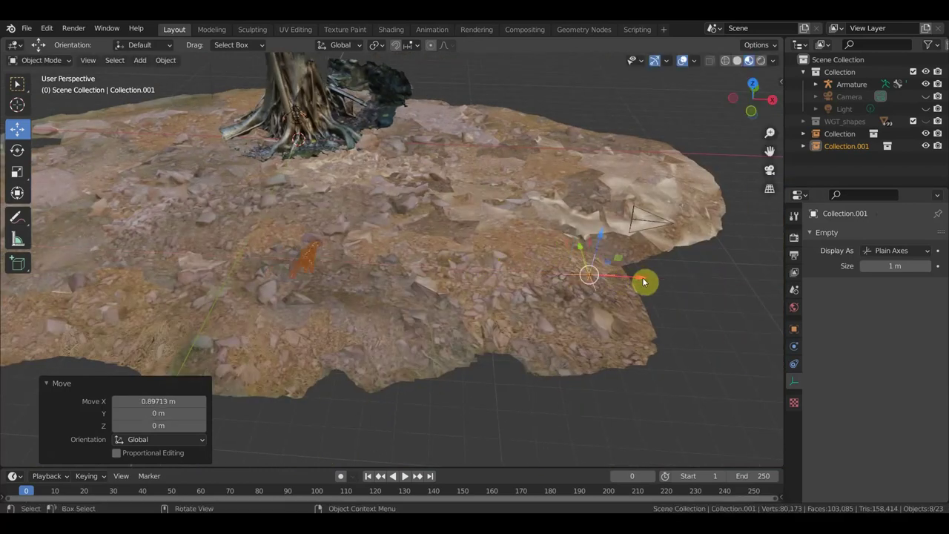
Step: Enlarge the timeline, frame the terrain, cheetah and stump, and play the animation
scroll(482, 273, "up", 2)
scroll(481, 274, "up", 2)
mouse_move(480, 275)
middle_mouse_down()
mouse_move(373, 259)
mouse_move(485, 317)
mouse_move(510, 357)
mouse_move(544, 317)
middle_mouse_up()
scroll(366, 255, "up", 3)
scroll(360, 248, "up", 3)
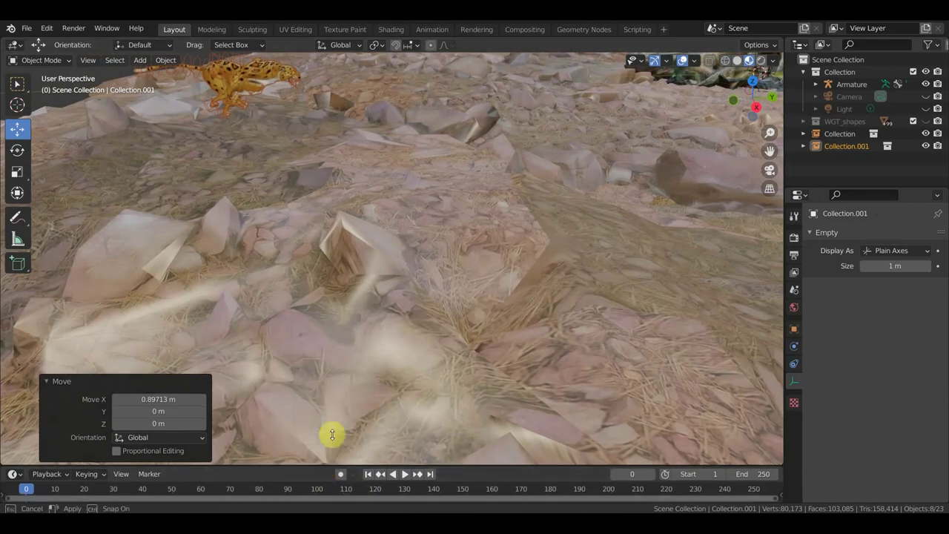
left_click_drag(326, 467, 345, 388)
scroll(438, 230, "down", 5)
middle_click_drag(447, 218, 446, 240)
key("space")
Step: Scrub back to frame 1 and stop the cheetah animation playback
left_click_drag(104, 426, 28, 420)
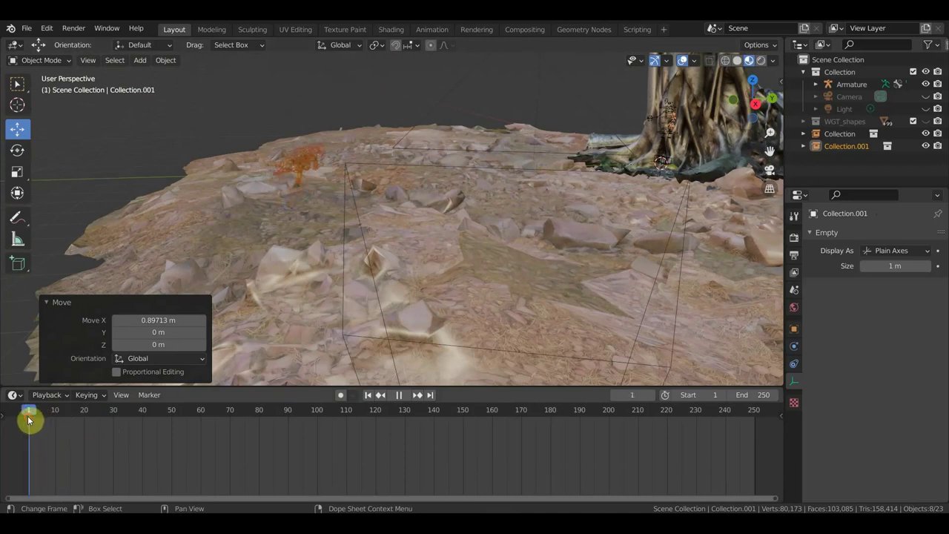
key("space")
mouse_move(287, 270)
middle_mouse_down()
mouse_move(394, 285)
mouse_move(367, 269)
mouse_move(165, 246)
mouse_move(249, 275)
mouse_move(470, 282)
mouse_move(393, 197)
mouse_move(333, 195)
mouse_move(390, 272)
mouse_move(420, 239)
mouse_move(375, 260)
mouse_move(304, 272)
mouse_move(323, 259)
middle_mouse_up()
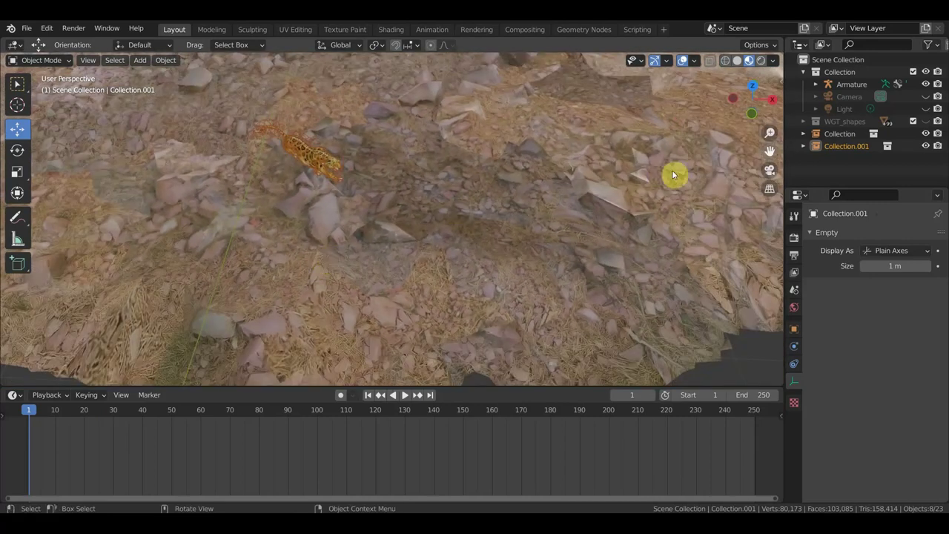
Step: Select Collection.001 and move it to X -12.023 m
left_click(804, 146)
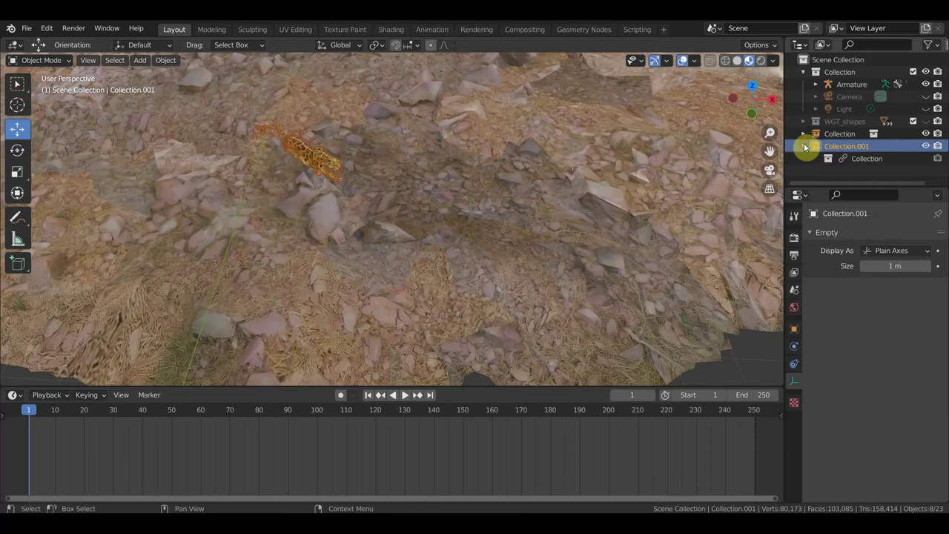
left_click(856, 162)
scroll(358, 252, "down", 4)
middle_click_drag(359, 250, 377, 255)
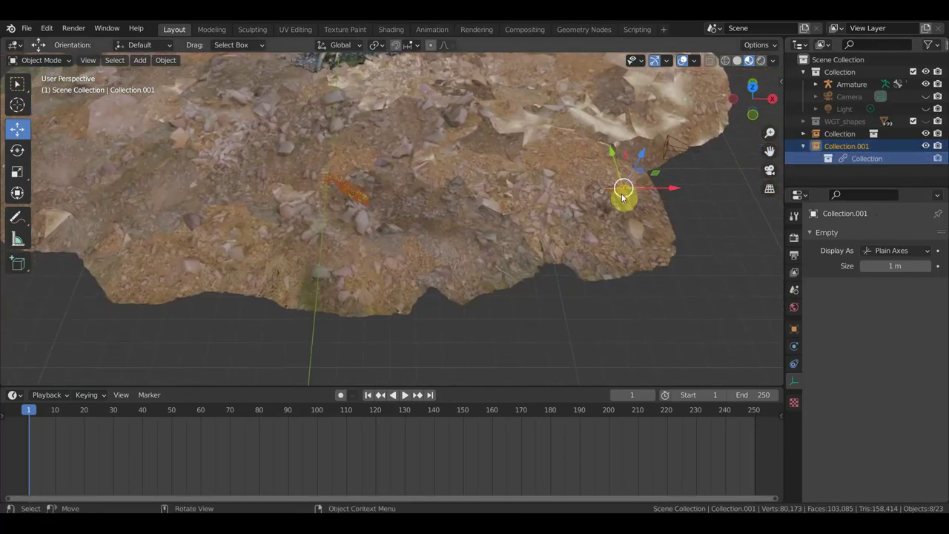
mouse_move(629, 197)
middle_mouse_down()
mouse_move(578, 229)
mouse_move(576, 263)
middle_mouse_up()
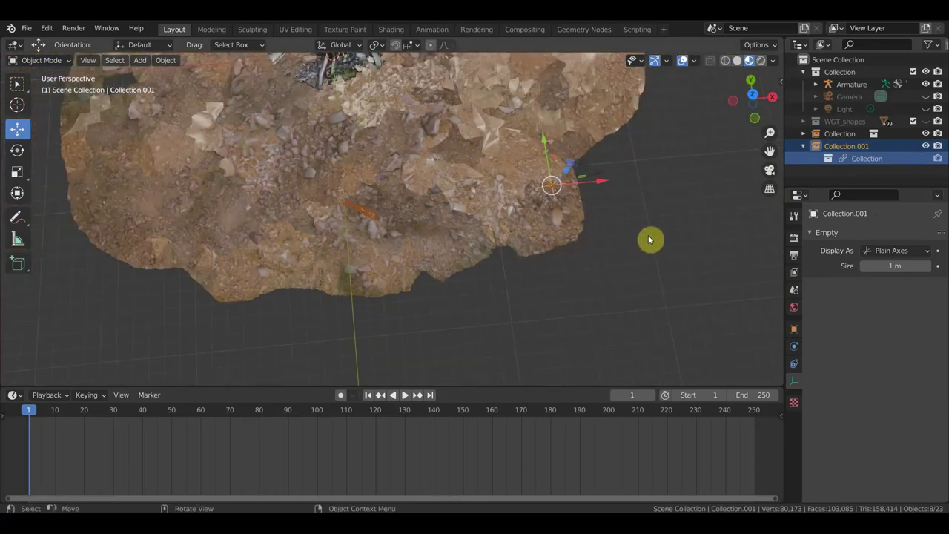
key("g")
left_click(461, 148)
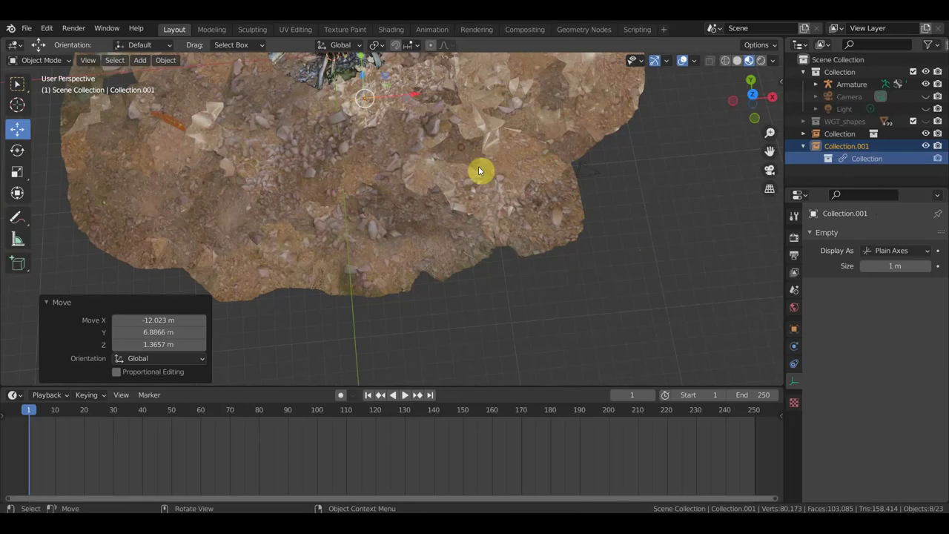
Step: Rotate the cheetah to 38.4° on Z and place it on the terrain
key("r")
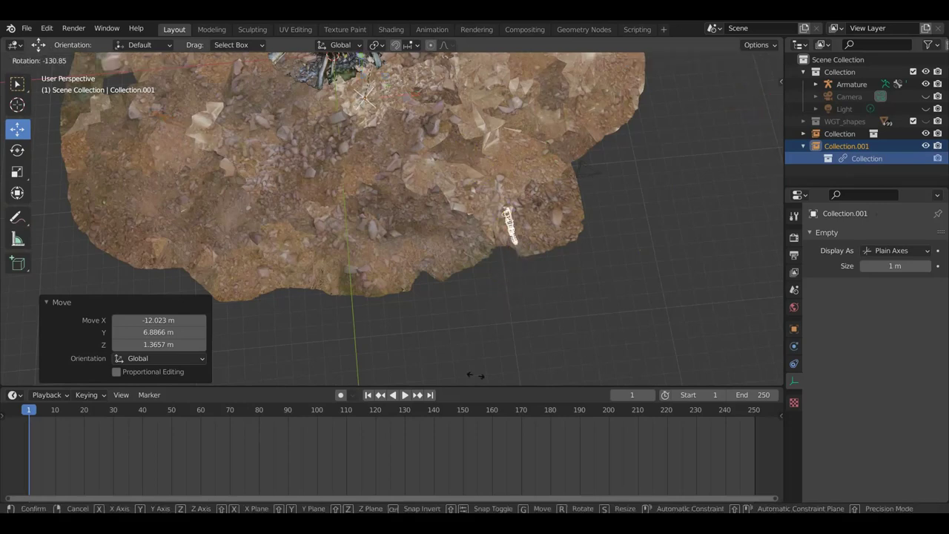
left_click(590, 194)
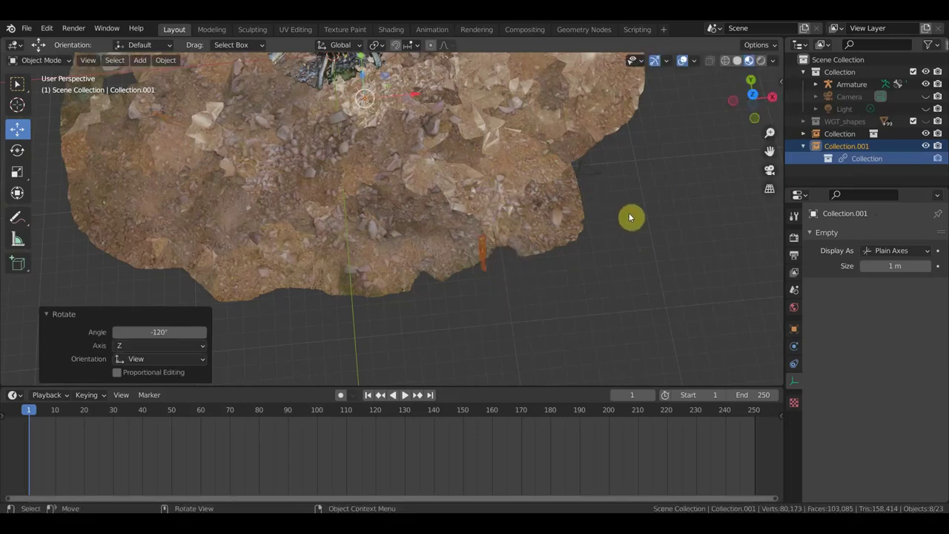
key("r")
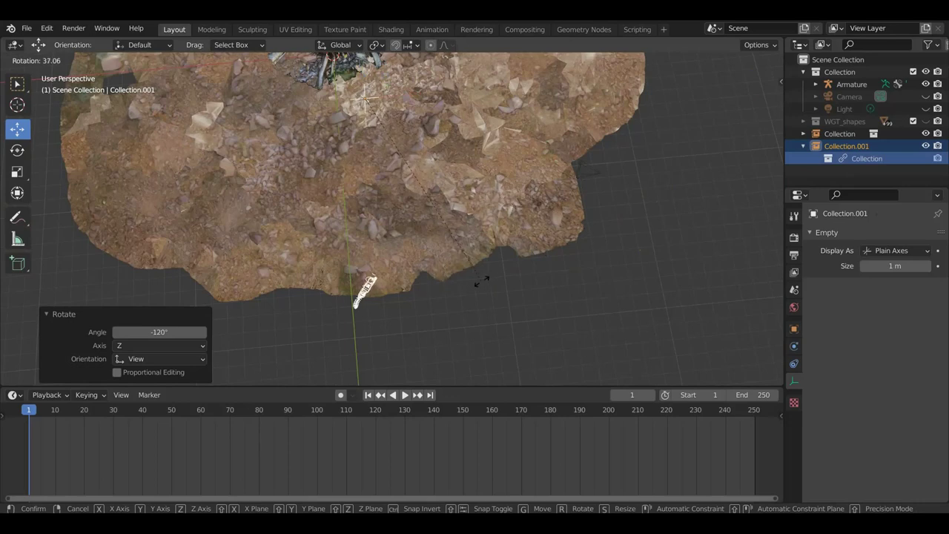
left_click(476, 280)
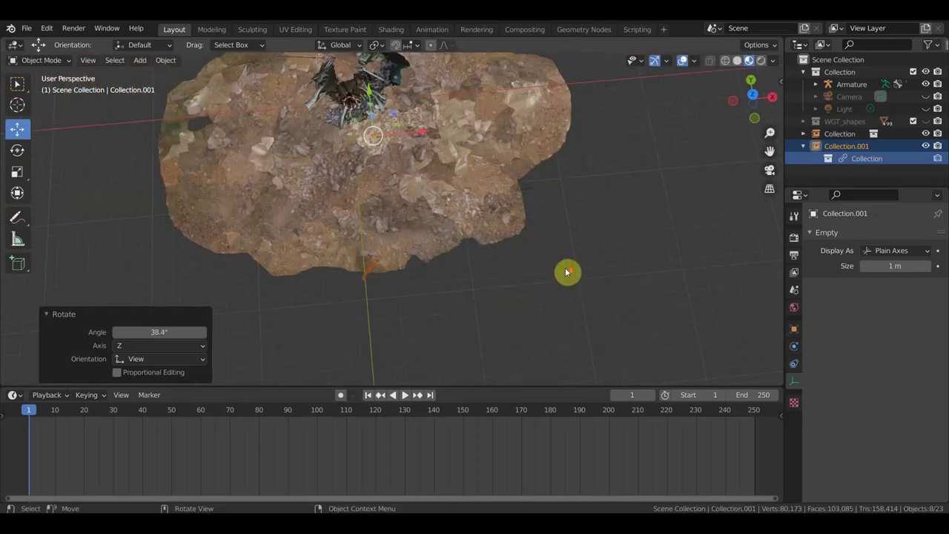
key("g")
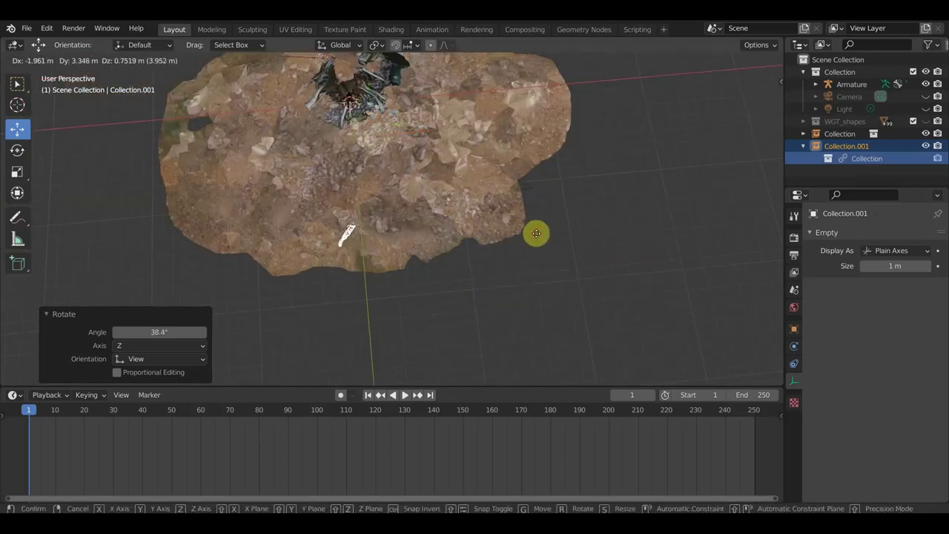
left_click(536, 234)
Step: Frame the cheetah on the terrain and play its animation
scroll(455, 286, "up", 3)
scroll(413, 271, "up", 2)
scroll(528, 236, "up", 2)
mouse_move(528, 236)
middle_mouse_down()
mouse_move(437, 200)
mouse_move(390, 160)
mouse_move(381, 209)
middle_mouse_up()
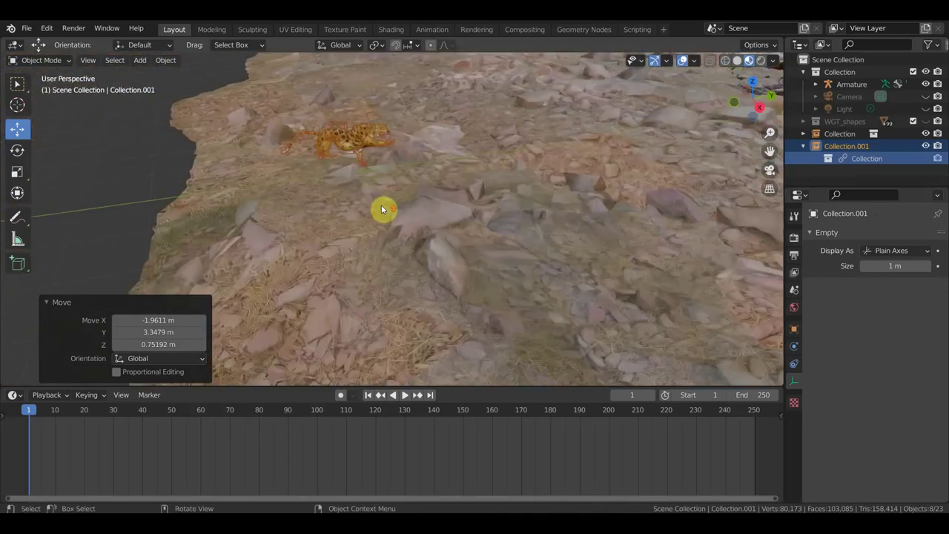
scroll(381, 209, "down", 2)
scroll(442, 177, "down", 2)
scroll(411, 302, "down", 2)
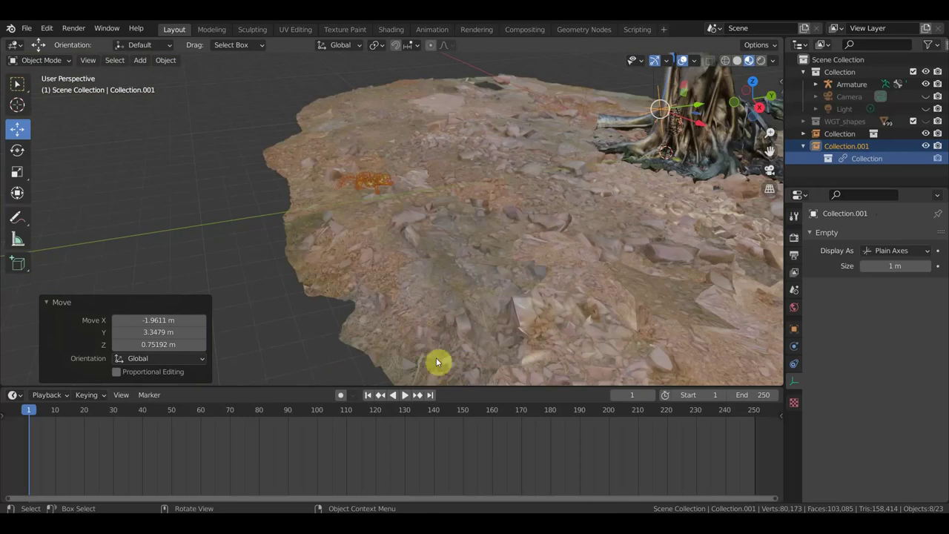
key("space")
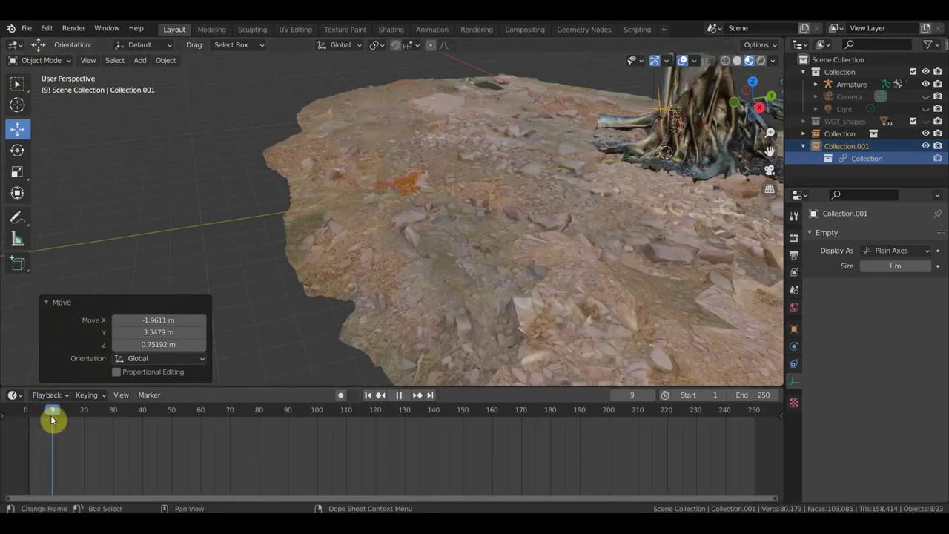
Step: Stop playback and lift the cheetah slightly upward
mouse_move(106, 445)
left_mouse_down()
mouse_move(23, 430)
mouse_move(73, 445)
mouse_move(42, 441)
mouse_move(61, 444)
left_mouse_up()
key("space")
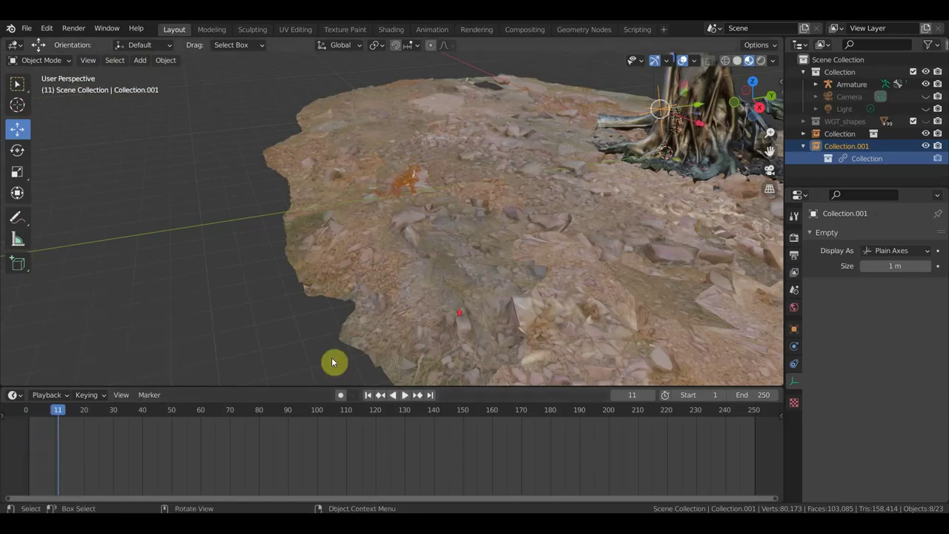
scroll(476, 298, "up", 5)
mouse_move(477, 299)
middle_mouse_down("shift")
mouse_move(339, 333)
mouse_move(353, 342)
middle_mouse_up("shift")
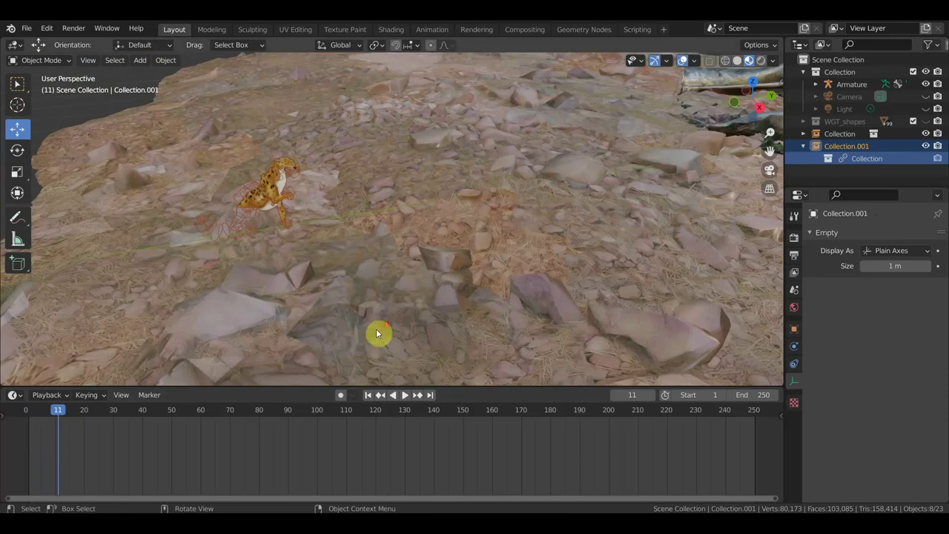
scroll(455, 276, "down", 4)
mouse_move(651, 95)
middle_mouse_down()
mouse_move(564, 132)
mouse_move(534, 124)
mouse_move(545, 111)
mouse_move(557, 130)
middle_mouse_up()
mouse_move(603, 149)
left_mouse_down()
mouse_move(616, 143)
mouse_move(614, 131)
left_mouse_up()
Step: Slide the cheetah along the Y axis toward the tree
scroll(515, 199, "up", 3)
mouse_move(515, 199)
middle_mouse_down()
mouse_move(625, 198)
mouse_move(526, 195)
middle_mouse_up()
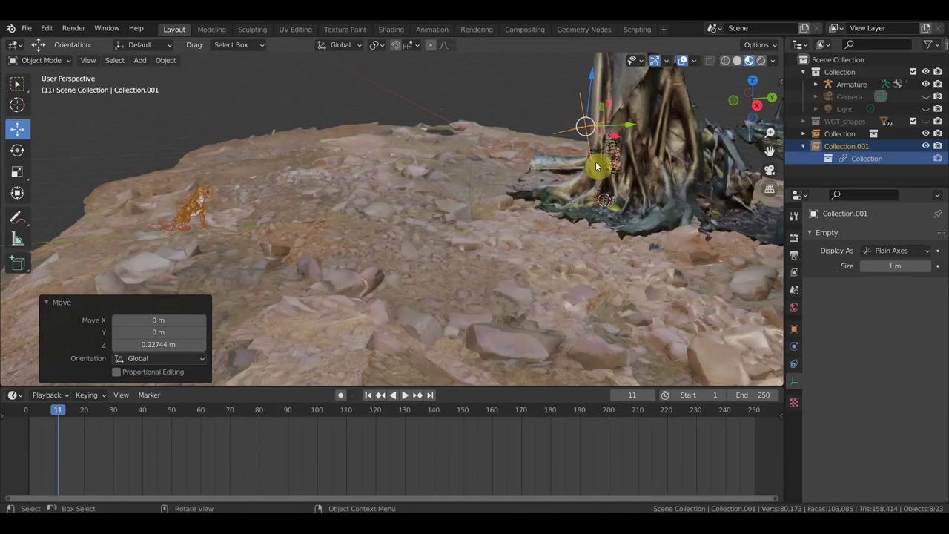
left_click_drag(630, 128, 641, 122)
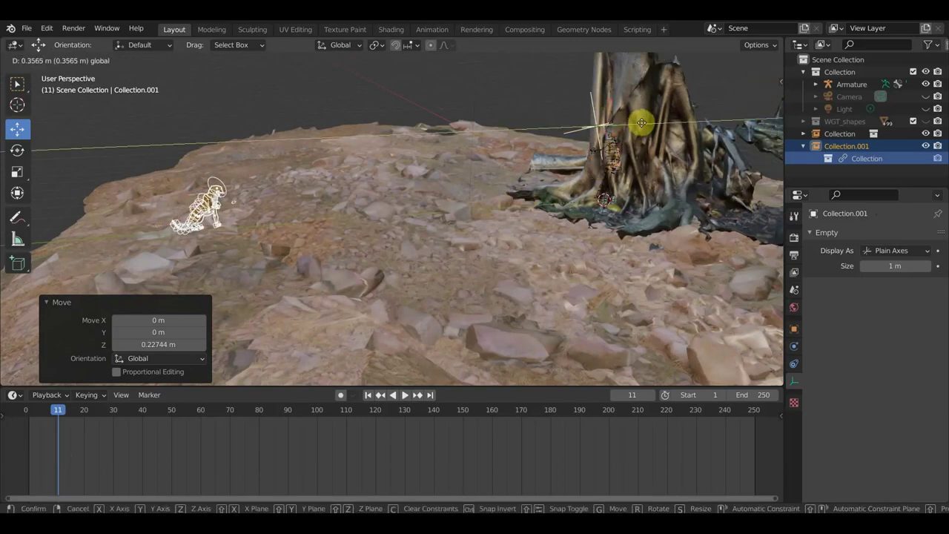
left_click(641, 122)
Step: Slide the cheetah about 0.7 m along X and nudge it 0.020142 m up on Z
scroll(410, 209, "up", 2)
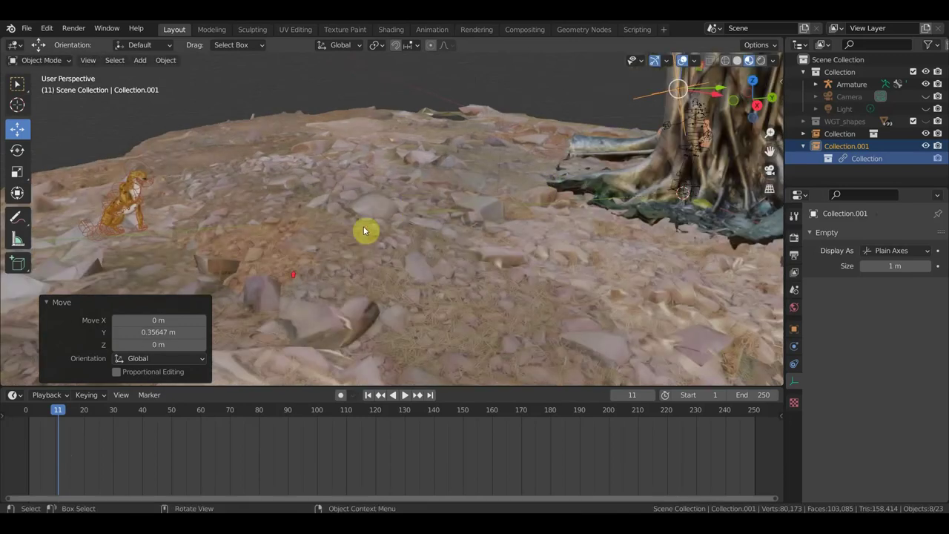
scroll(363, 230, "up", 2)
middle_click_drag(364, 232, 457, 222, "shift")
middle_click_drag(207, 242, 492, 264)
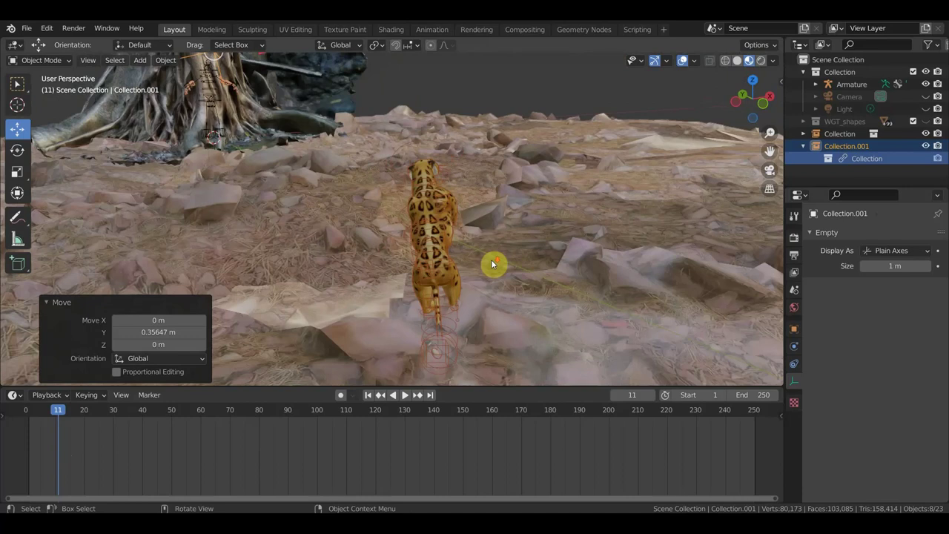
scroll(459, 267, "down", 2)
scroll(441, 265, "down", 1)
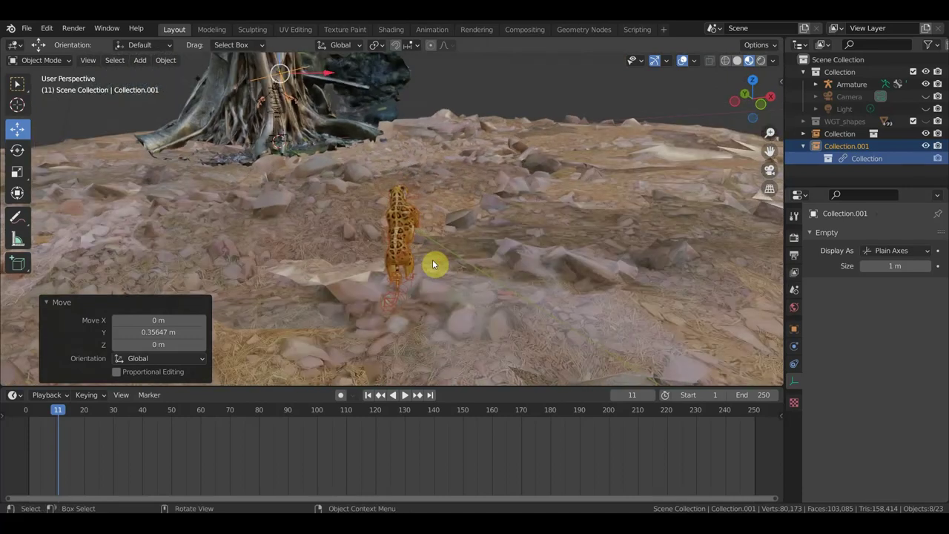
left_click_drag(330, 77, 360, 78)
mouse_move(360, 78)
middle_mouse_down()
mouse_move(369, 199)
mouse_move(546, 145)
middle_mouse_up()
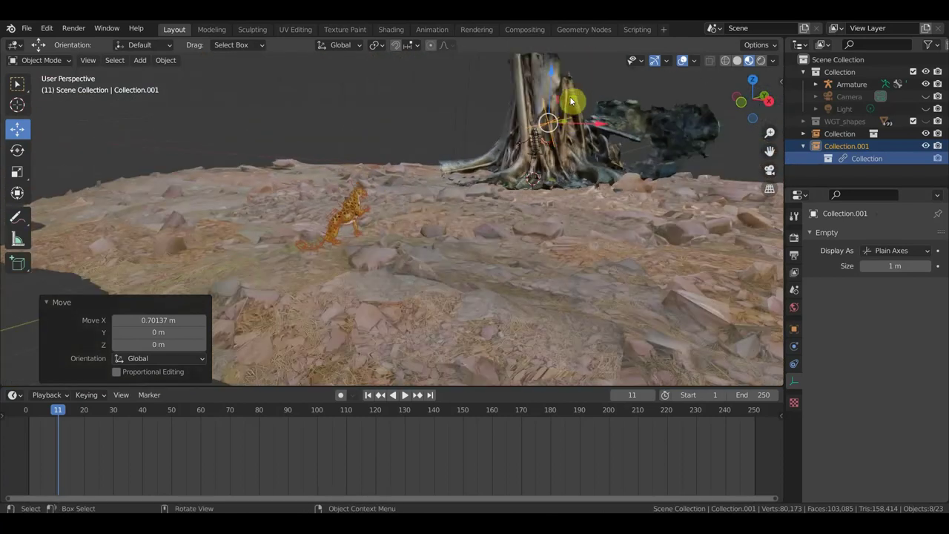
left_click_drag(546, 71, 550, 69)
Step: Scrub back to frame 6 and inspect the cheetah from a low side view
scroll(491, 135, "up", 4)
scroll(483, 138, "up", 2)
mouse_move(484, 138)
middle_mouse_down()
mouse_move(434, 156)
mouse_move(407, 191)
mouse_move(351, 199)
mouse_move(300, 173)
mouse_move(307, 165)
mouse_move(292, 217)
middle_mouse_up()
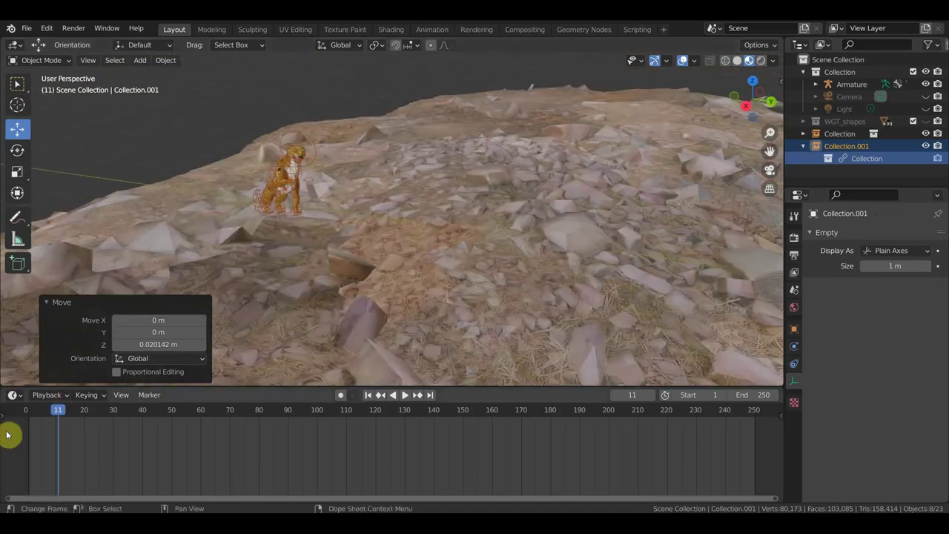
mouse_move(53, 410)
left_mouse_down()
mouse_move(32, 418)
mouse_move(44, 419)
left_mouse_up()
middle_click_drag(304, 310, 378, 294)
Step: Lower the cheetah vertically onto the terrain
scroll(517, 215, "up", 3)
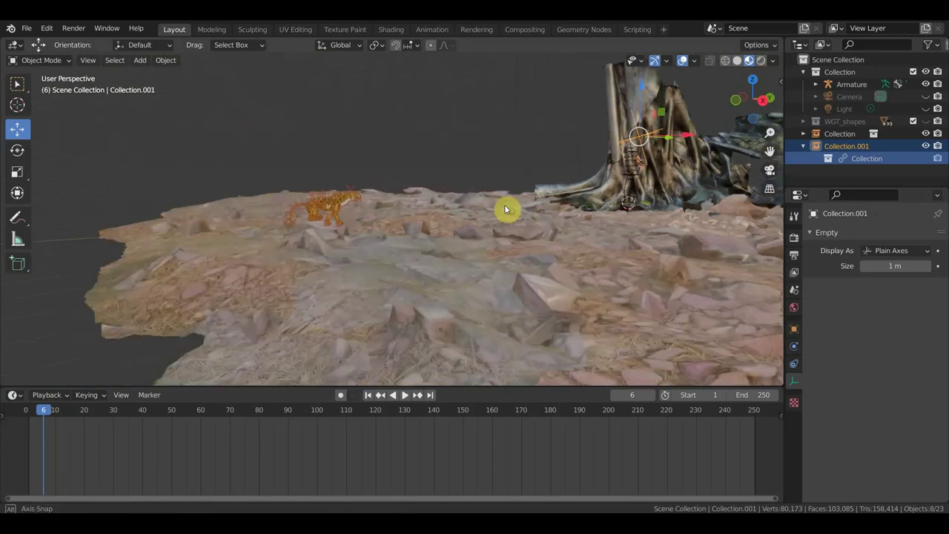
mouse_move(498, 208)
middle_mouse_down()
mouse_move(415, 220)
mouse_move(454, 223)
middle_mouse_up()
scroll(415, 223, "up", 2)
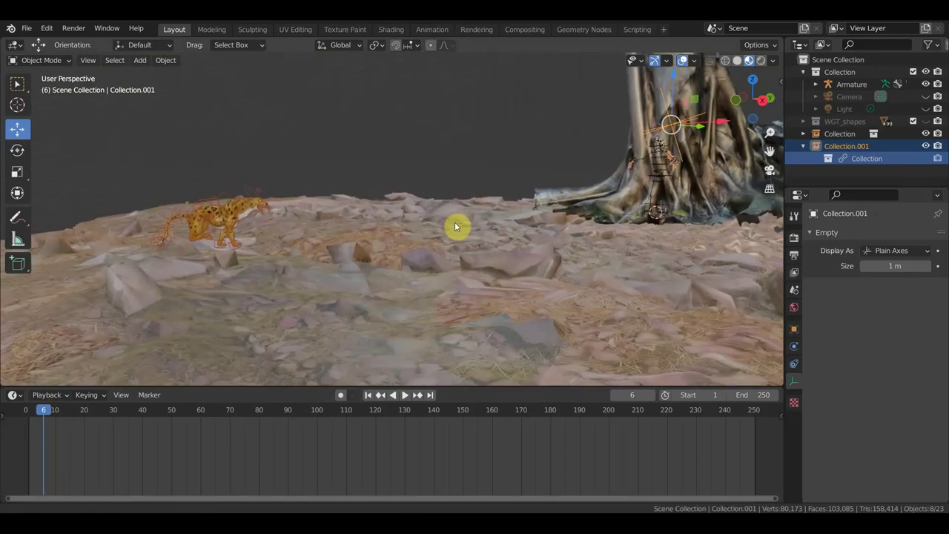
key("g")
key("z")
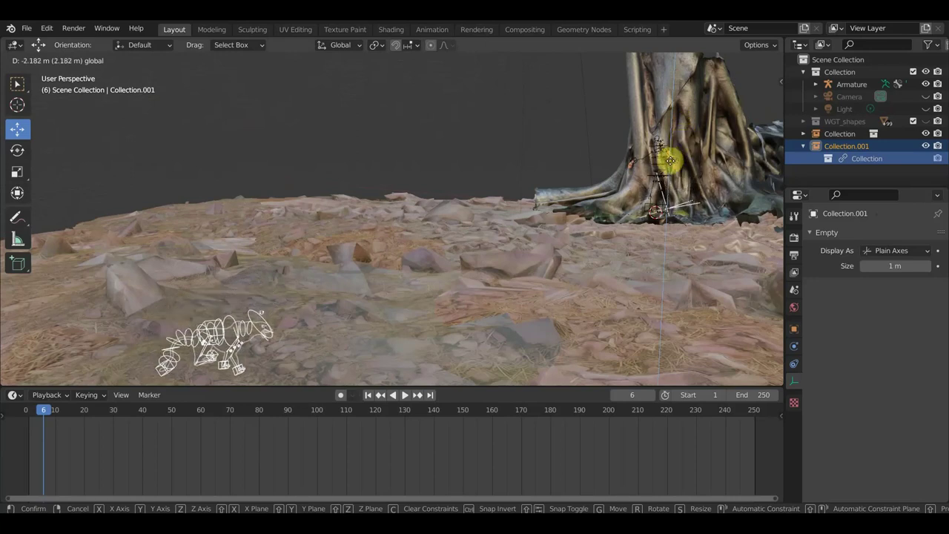
left_click(669, 165)
Step: Turn the cheetah 9.83°, then add a second small rotation
key("r")
left_click(758, 237)
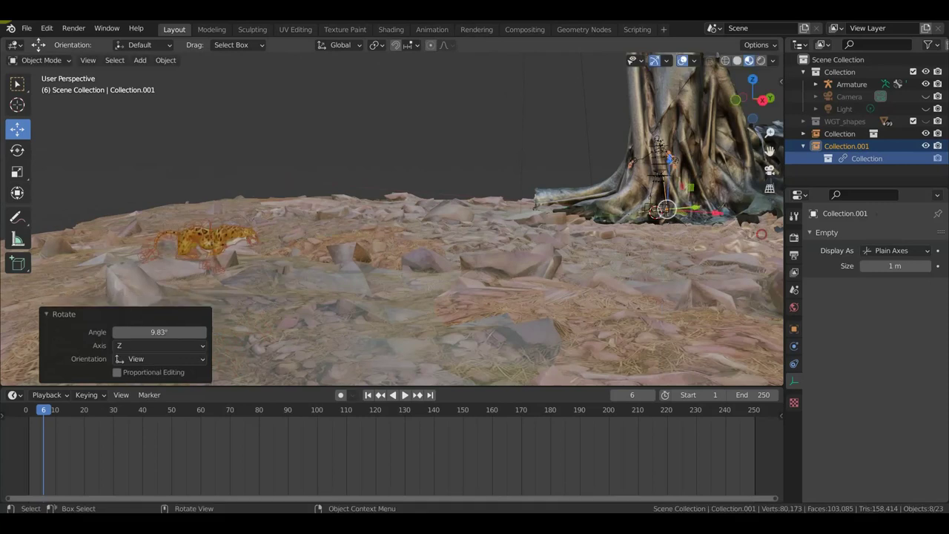
key("r")
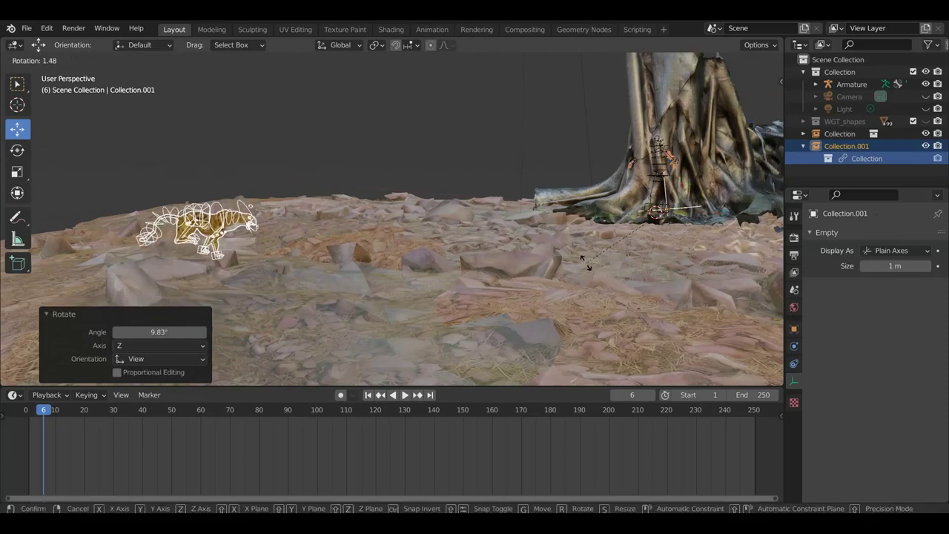
left_click(582, 267)
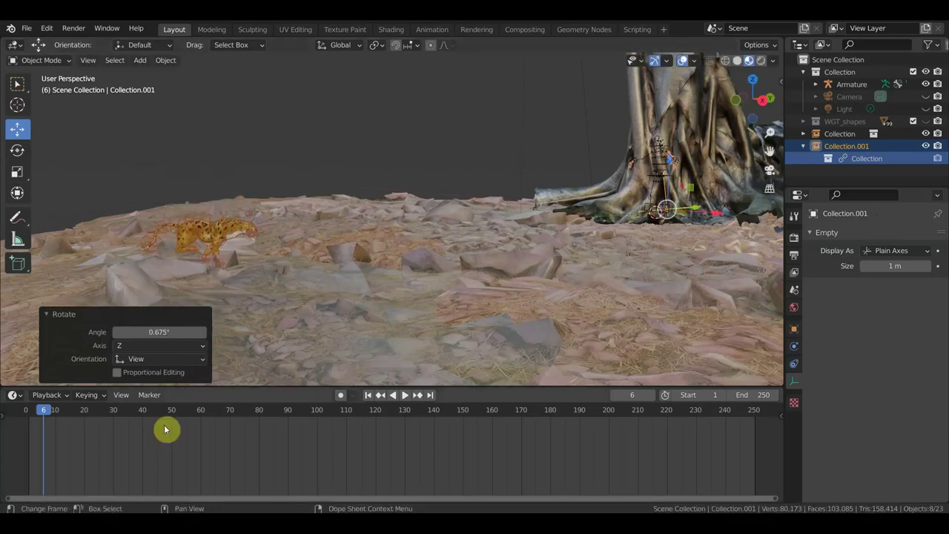
Step: Play the animation from frame 9 and scrub around it to check the cheetah's pose
scroll(321, 311, "up", 1)
middle_click_drag(321, 312, 568, 258)
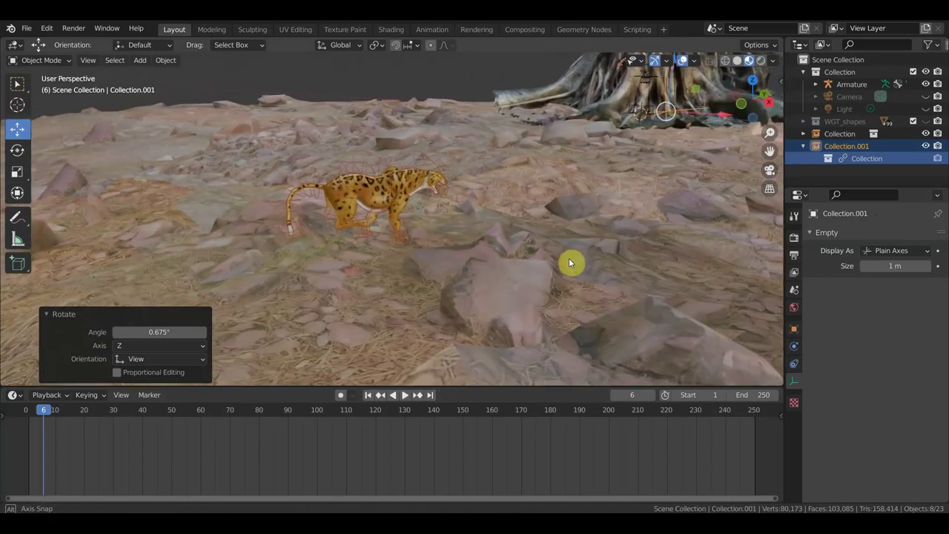
left_click(52, 413)
key("space")
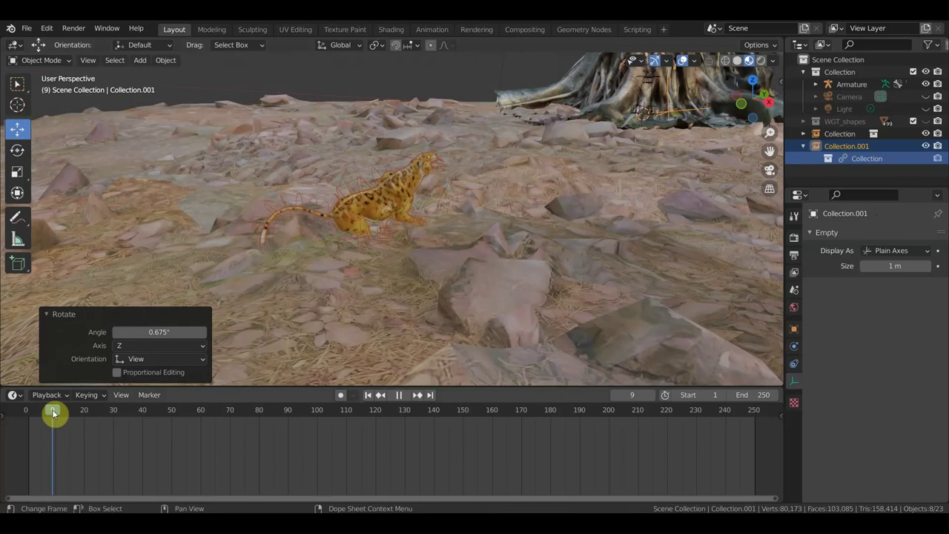
mouse_move(52, 412)
left_mouse_down()
mouse_move(64, 417)
mouse_move(45, 417)
left_mouse_up()
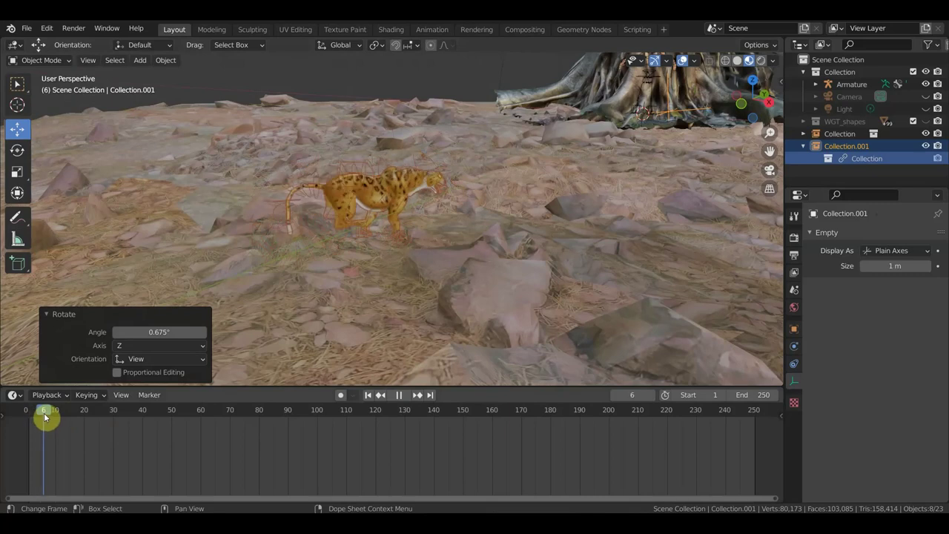
Step: Slide the cheetah a further 0.54975 m along X
mouse_move(456, 246)
middle_mouse_down()
mouse_move(520, 242)
mouse_move(515, 233)
middle_mouse_up()
mouse_move(489, 115)
left_mouse_down()
mouse_move(489, 99)
mouse_move(495, 109)
left_mouse_up()
mouse_move(515, 197)
middle_mouse_down()
mouse_move(452, 225)
mouse_move(460, 245)
middle_mouse_up()
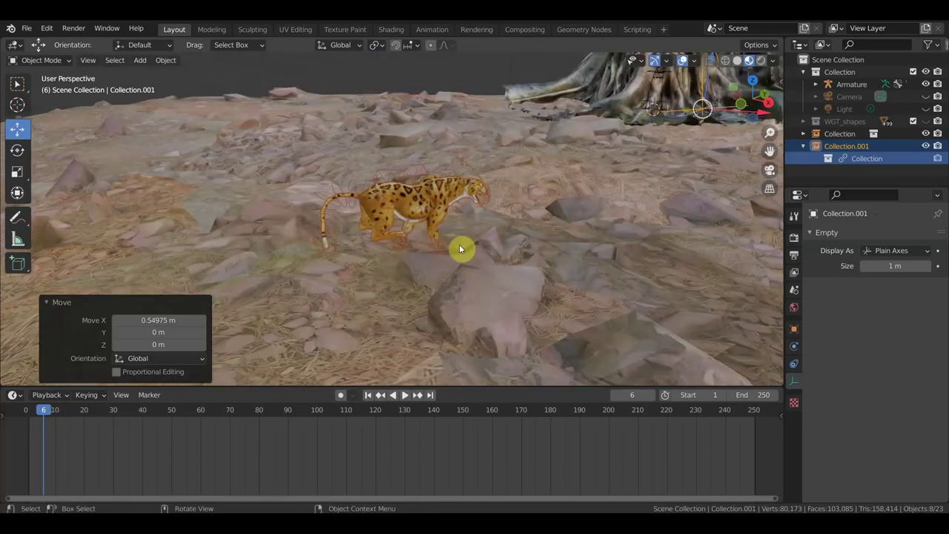
Step: Replay the animation from the start and stop the timeline at frame 8
left_click(35, 415)
key("space")
left_click_drag(36, 417, 51, 420)
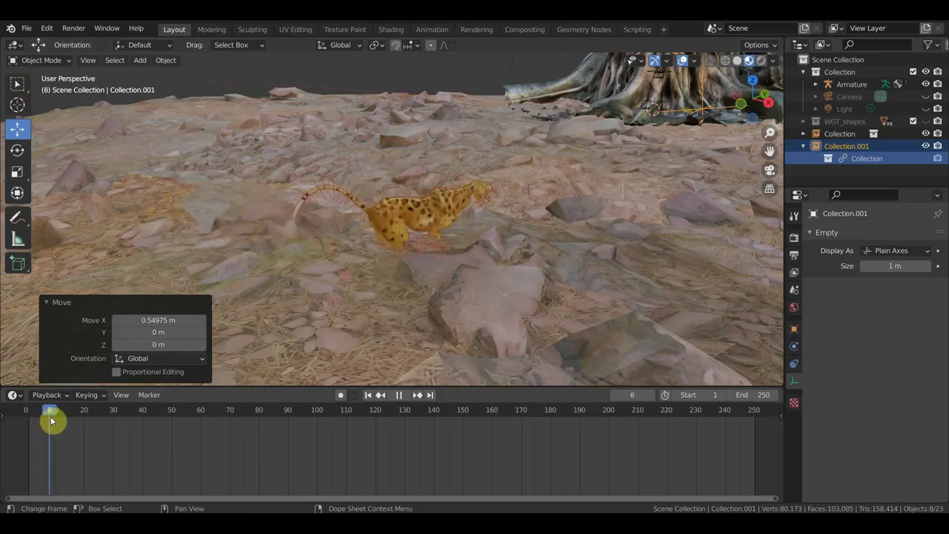
mouse_move(462, 250)
middle_mouse_down()
mouse_move(373, 235)
mouse_move(555, 225)
mouse_move(434, 246)
mouse_move(485, 240)
mouse_move(373, 280)
mouse_move(373, 265)
mouse_move(395, 258)
middle_mouse_up()
middle_click_drag(340, 236, 304, 186, "shift")
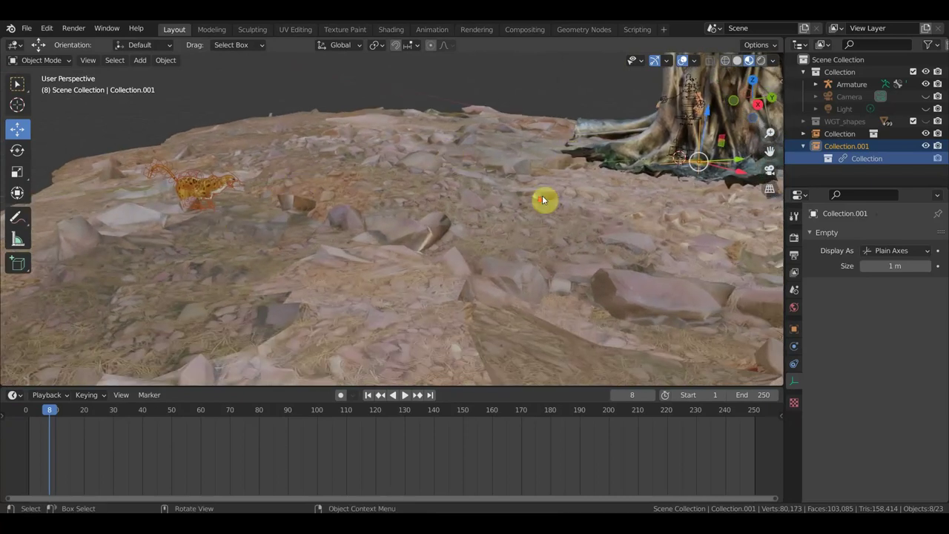
scroll(578, 192, "down", 2)
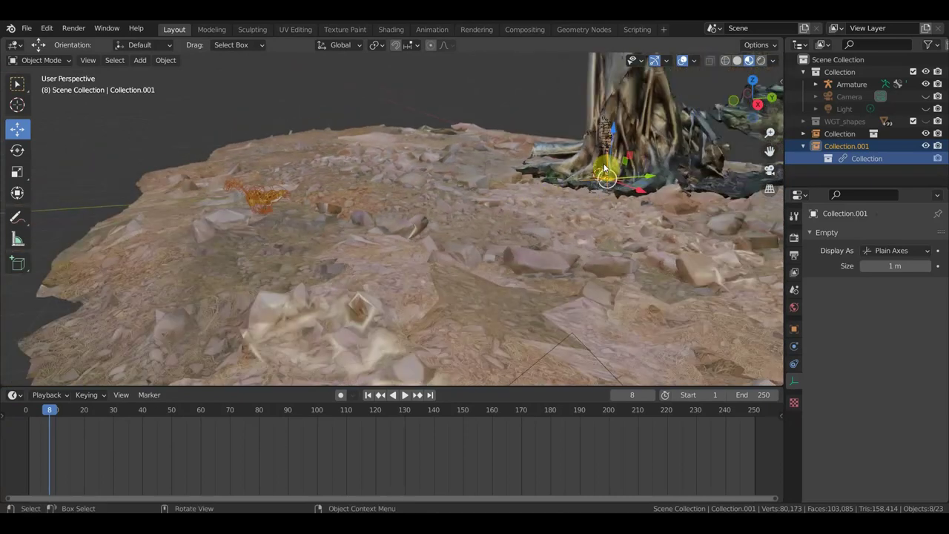
scroll(608, 178, "up", 2)
scroll(450, 244, "up", 1)
scroll(556, 203, "up", 2)
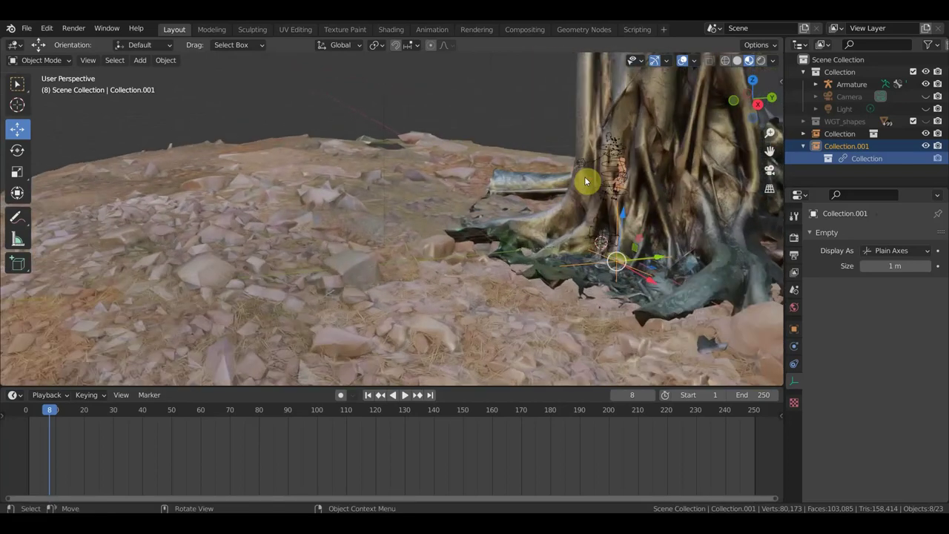
Step: Select the character's armature and switch it to Pose Mode
left_click(604, 168)
scroll(567, 208, "down", 2)
scroll(566, 208, "down", 2)
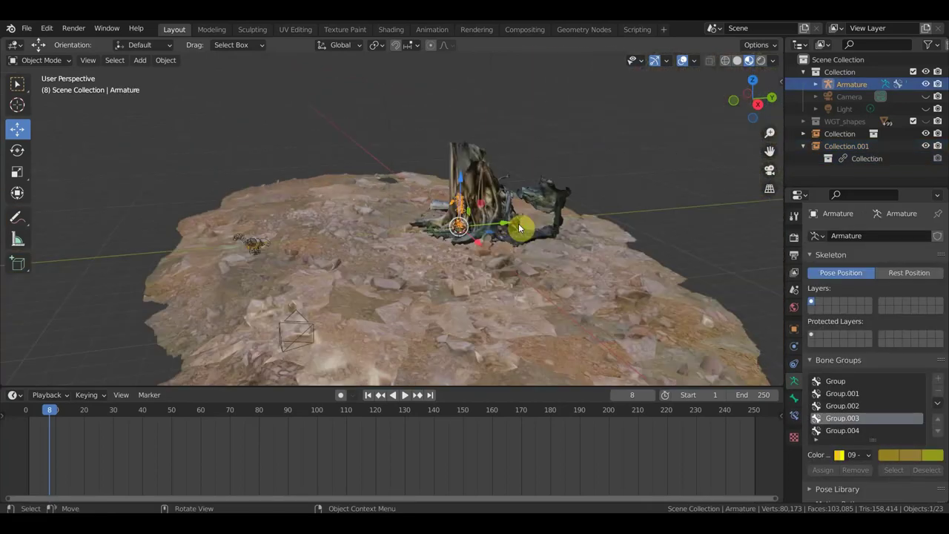
scroll(518, 223, "down", 1)
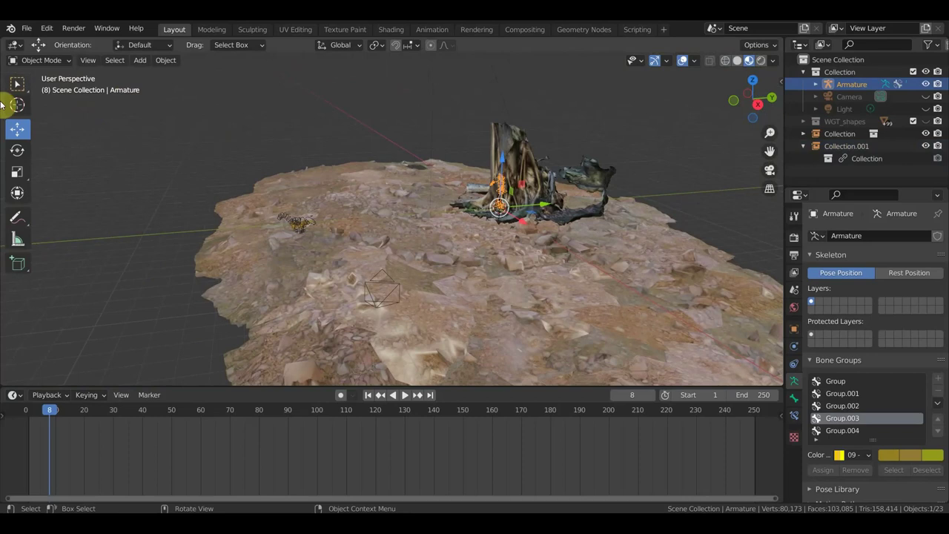
left_click(59, 62)
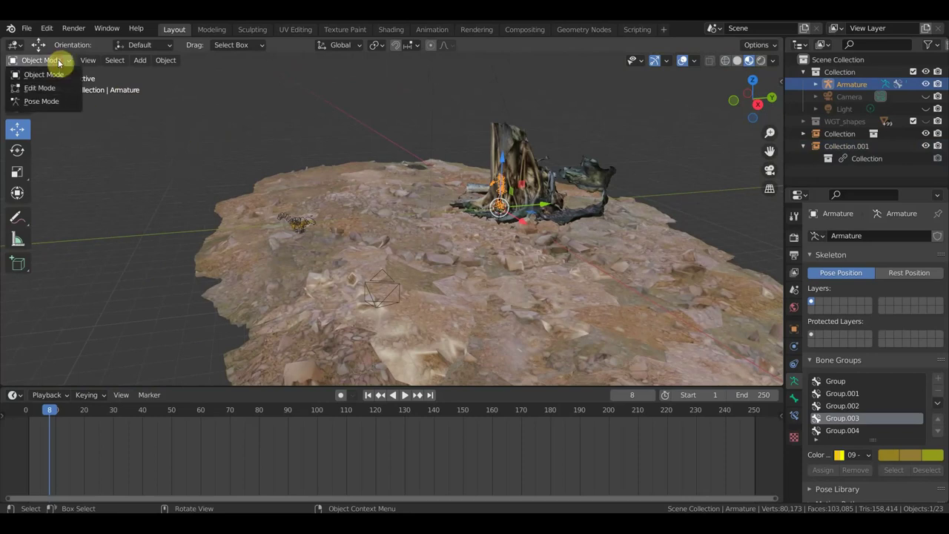
left_click(54, 102)
middle_click_drag(474, 237, 469, 232)
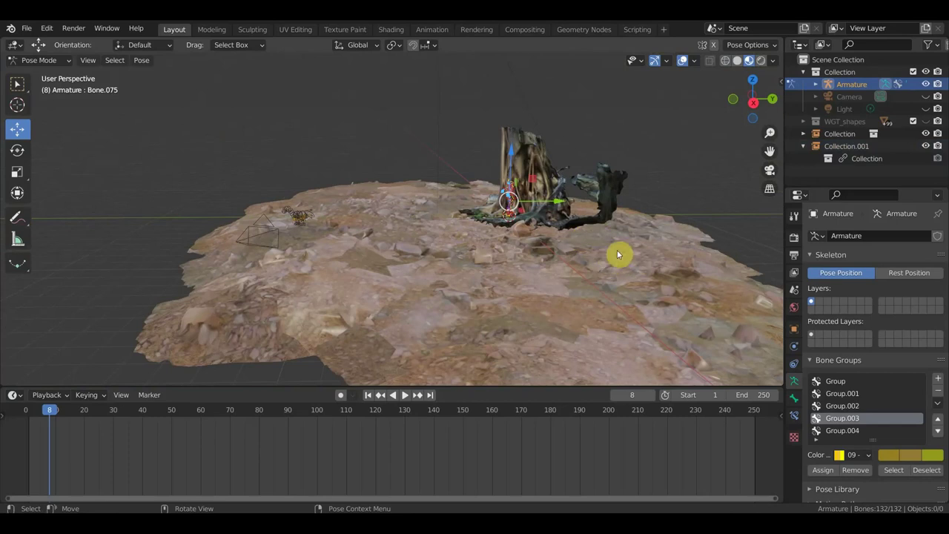
Step: Move the whole rig up beside the tree stump
key("g")
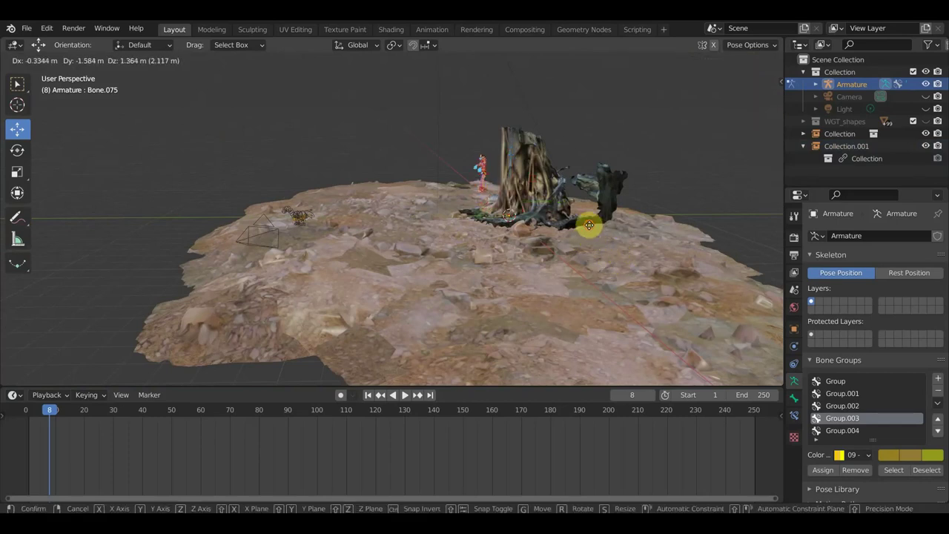
left_click(588, 217)
scroll(588, 228, "up", 3)
middle_click_drag(585, 226, 508, 239)
mouse_move(443, 180)
middle_mouse_down()
mouse_move(407, 196)
mouse_move(464, 195)
middle_mouse_up()
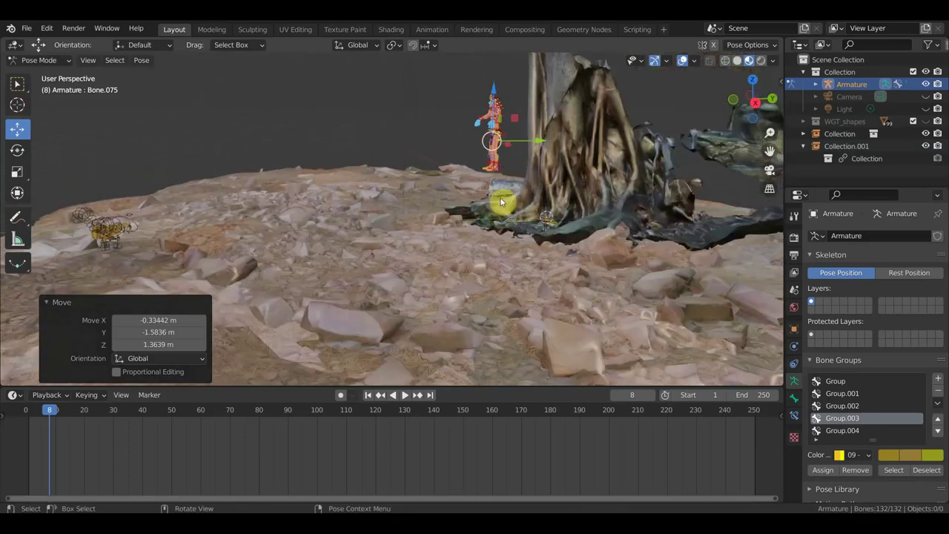
Step: Scale the rig to 0.575, deselect all bones, and select Collection.001
key("s")
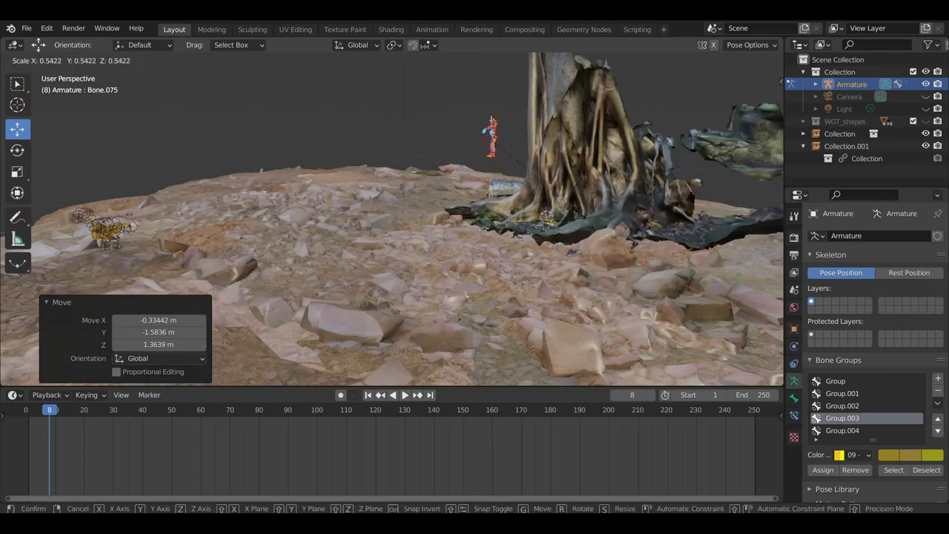
left_click(582, 217)
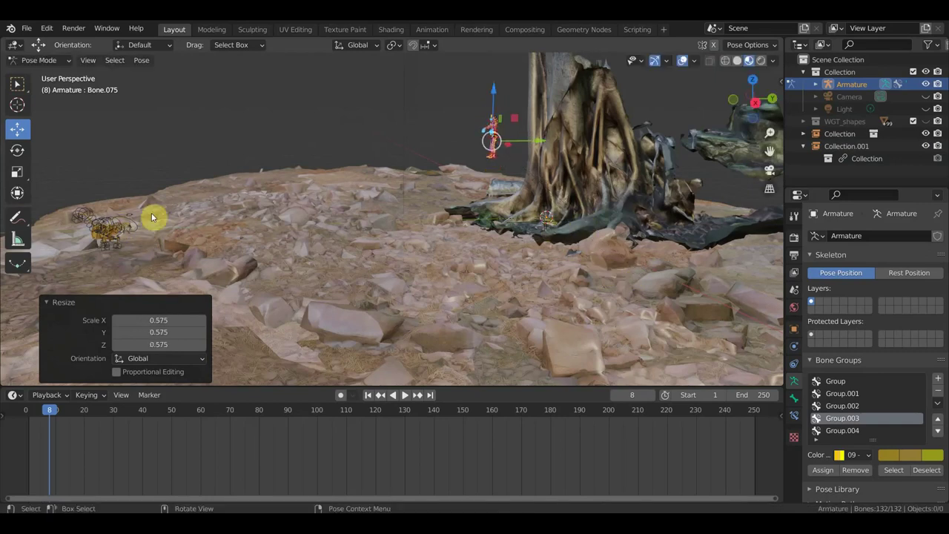
key("alt+a")
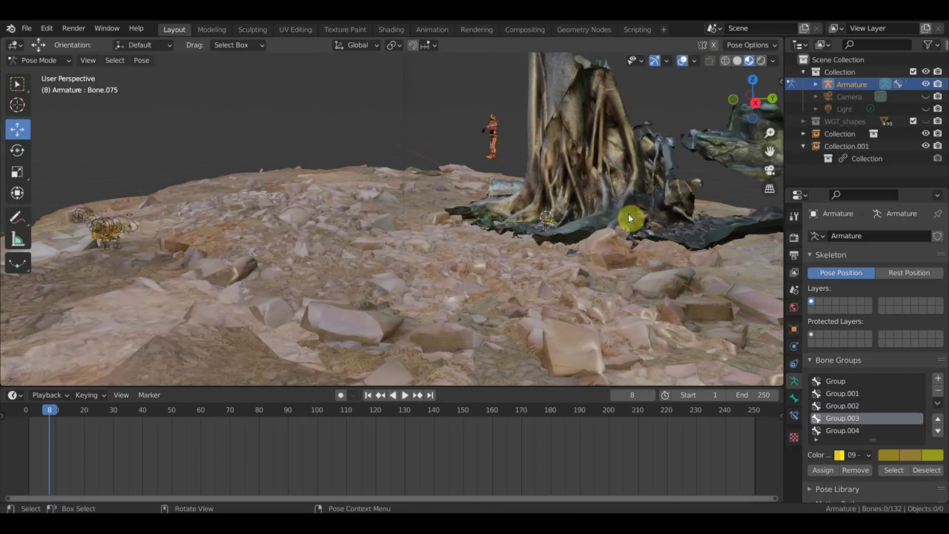
left_click(856, 146)
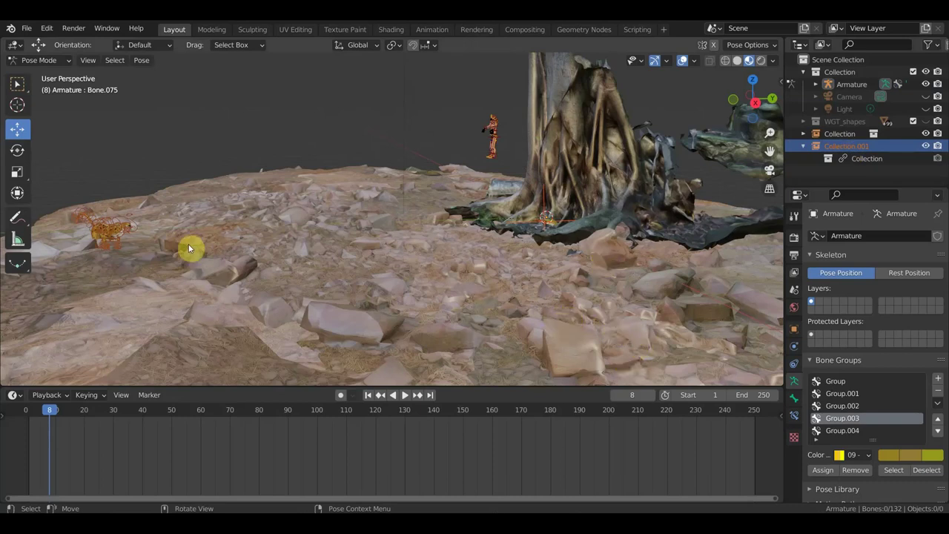
mouse_move(142, 254)
middle_mouse_down()
mouse_move(404, 224)
mouse_move(388, 228)
middle_mouse_up()
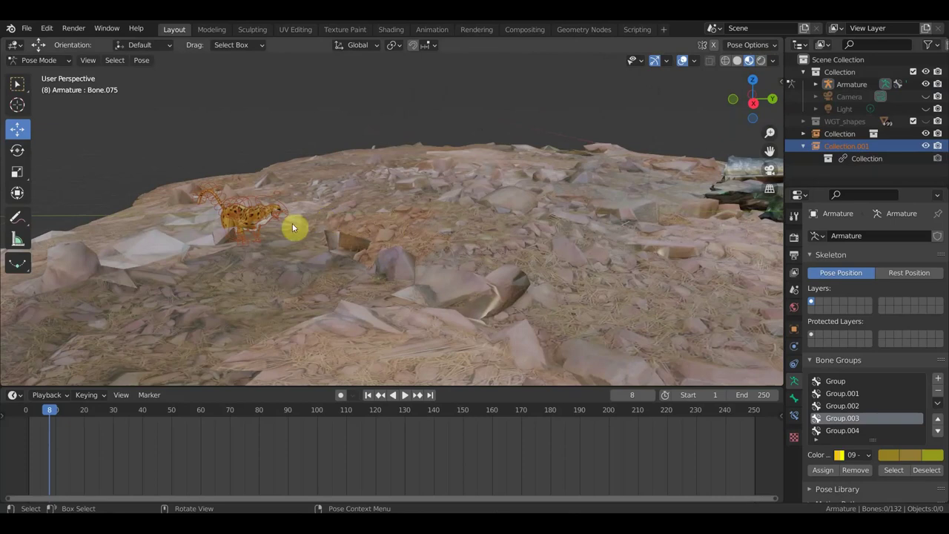
middle_click_drag(544, 217, 423, 234)
Step: Select all of Tarzan's bones, scale them up by 1.761, and check through the camera
left_click(577, 130)
left_click(578, 150)
middle_click_drag(592, 166, 639, 153)
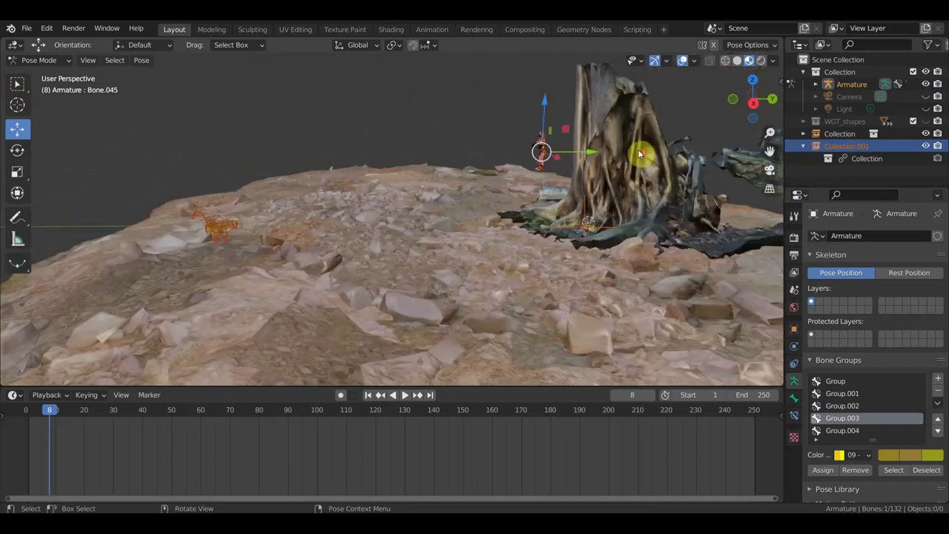
key("a")
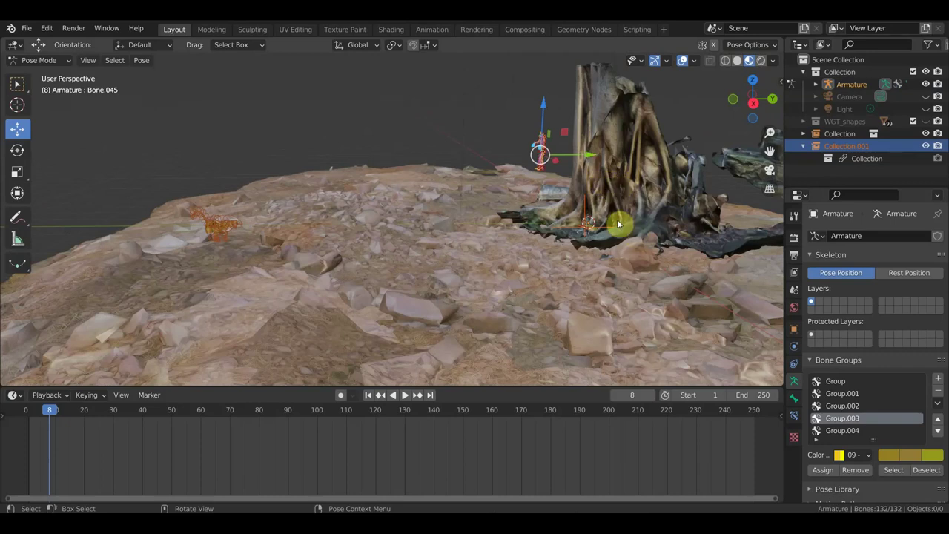
key("s")
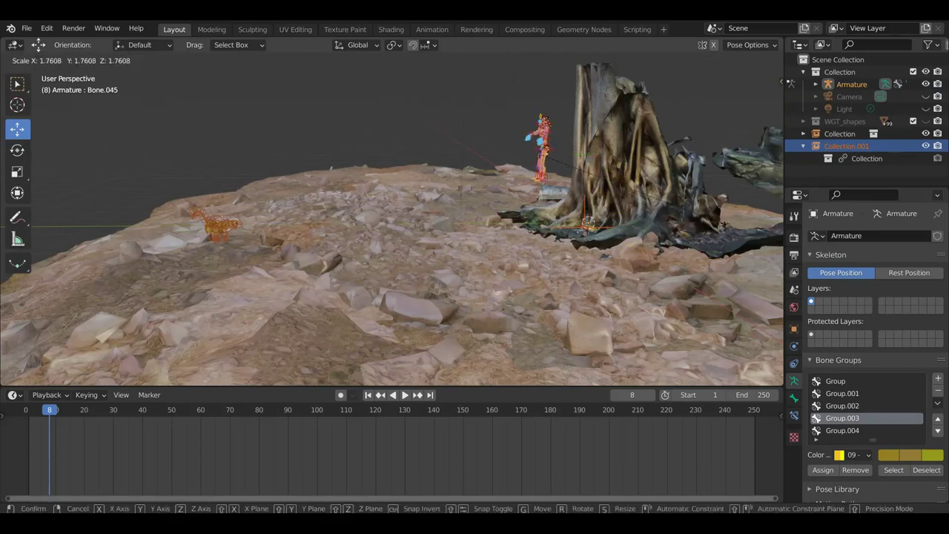
left_click(615, 186)
mouse_move(617, 178)
middle_mouse_down()
mouse_move(715, 183)
mouse_move(624, 186)
middle_mouse_up()
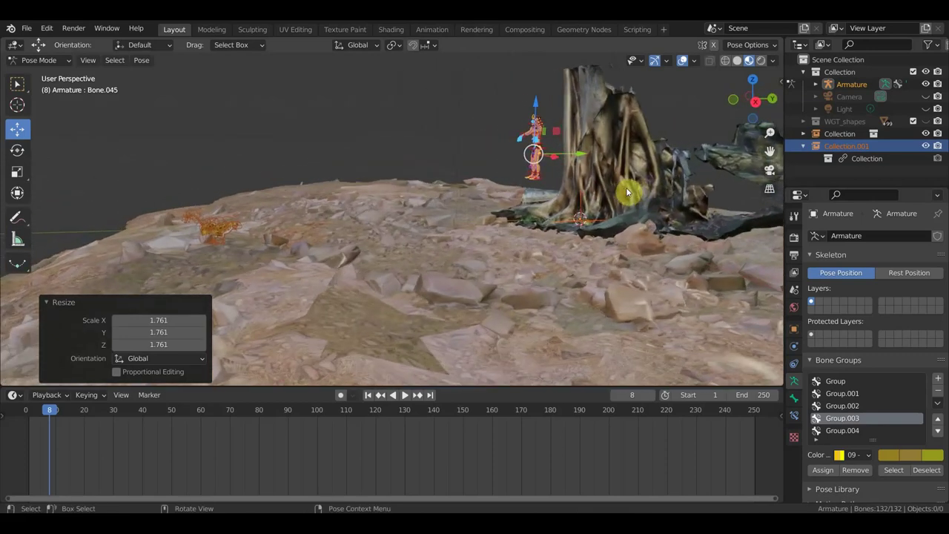
key("KP_0")
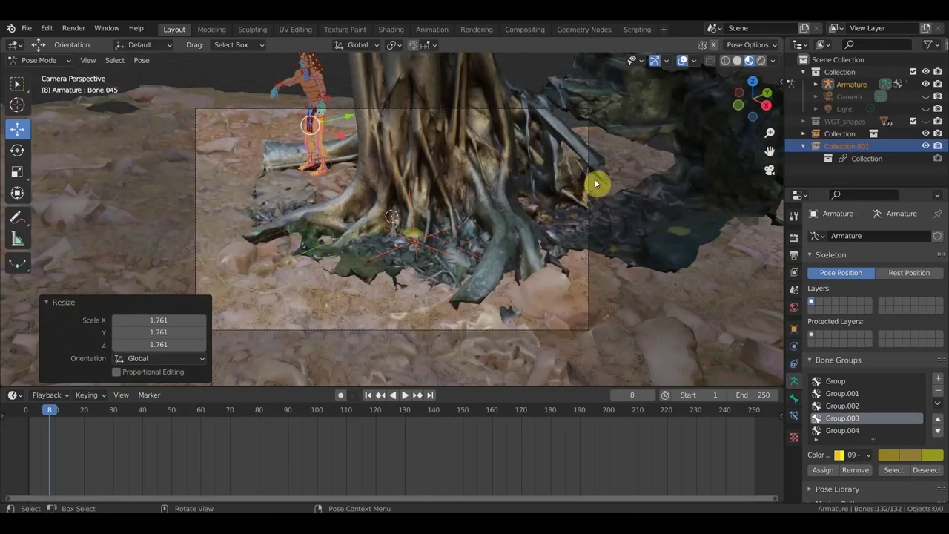
Step: Leave the camera view and lower Tarzan's hips into a crouch
key("KP_0")
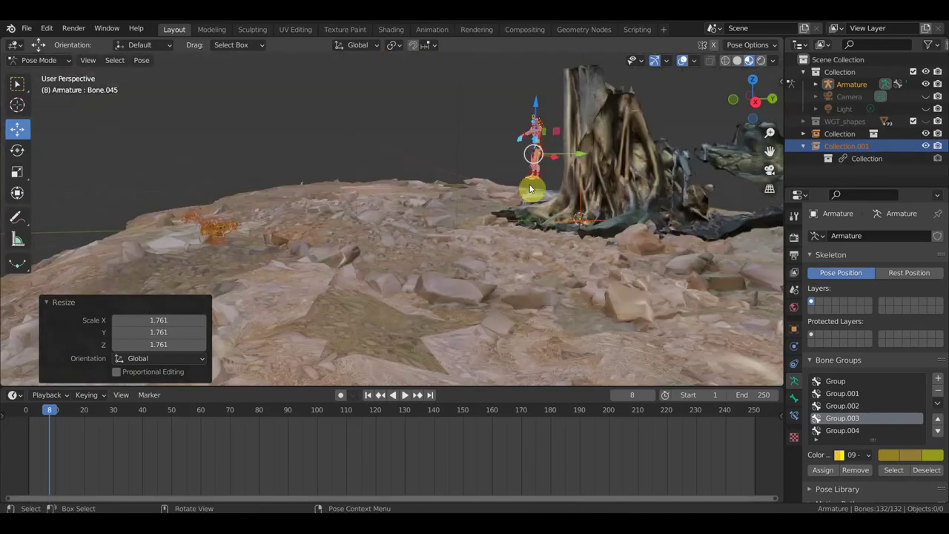
left_click(857, 97)
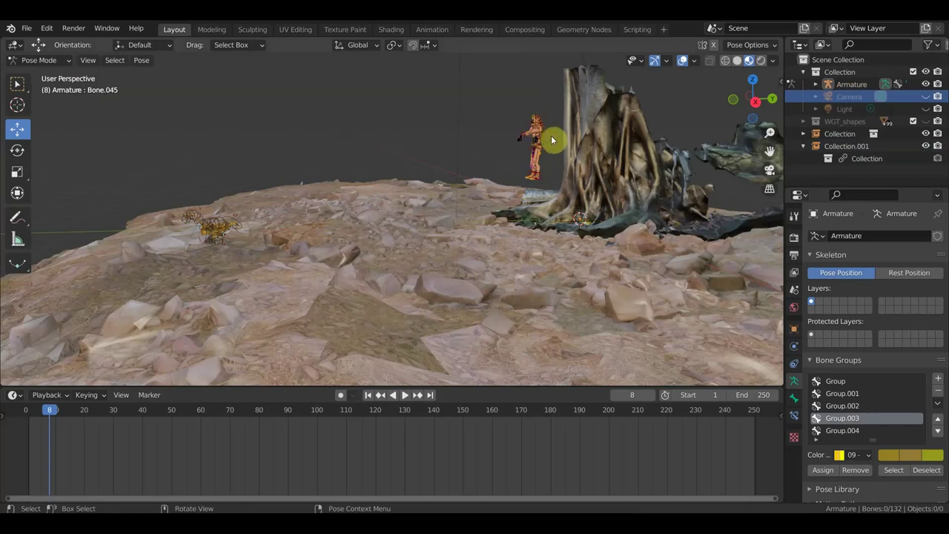
mouse_move(541, 161)
middle_mouse_down()
mouse_move(527, 188)
mouse_move(513, 171)
middle_mouse_up()
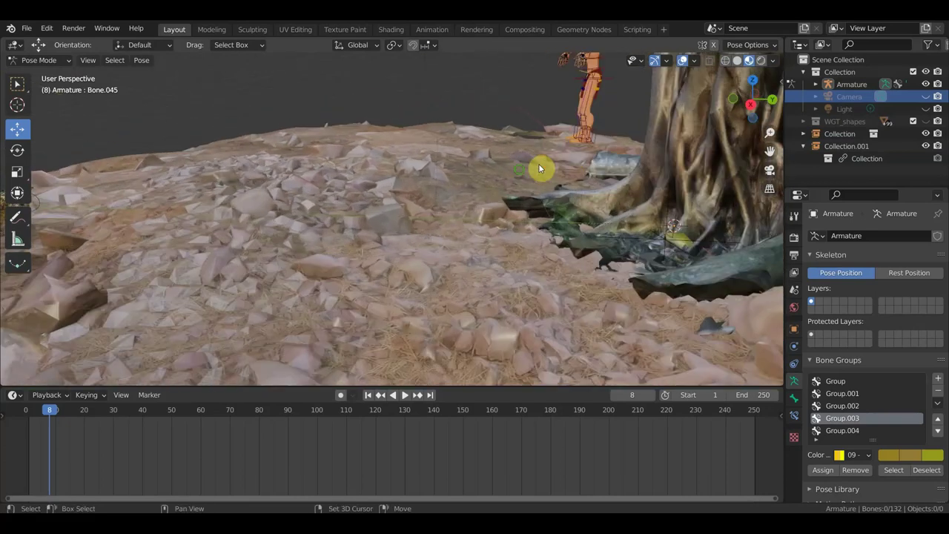
mouse_move(513, 171)
middle_mouse_down()
mouse_move(297, 305)
mouse_move(375, 275)
mouse_move(371, 293)
middle_mouse_up()
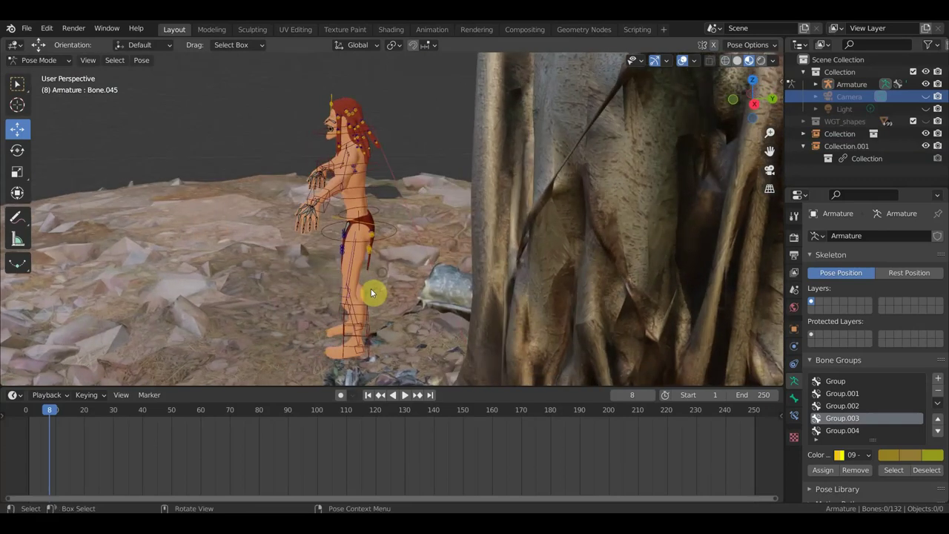
left_click(394, 228)
key("g")
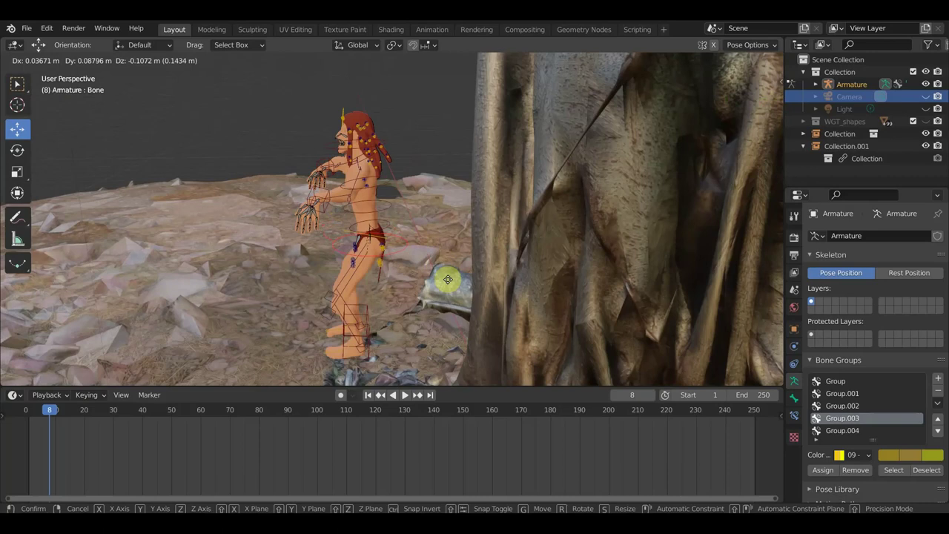
left_click(453, 303)
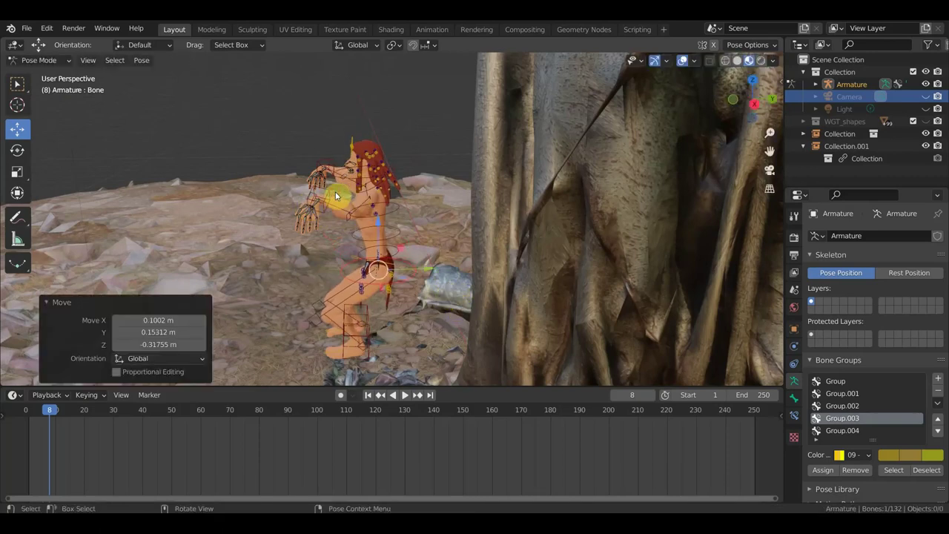
Step: Rotate the arm 96.5°, then move the foot, turn it 38.3° and raise it
left_click(335, 195)
key("r")
left_click(312, 245)
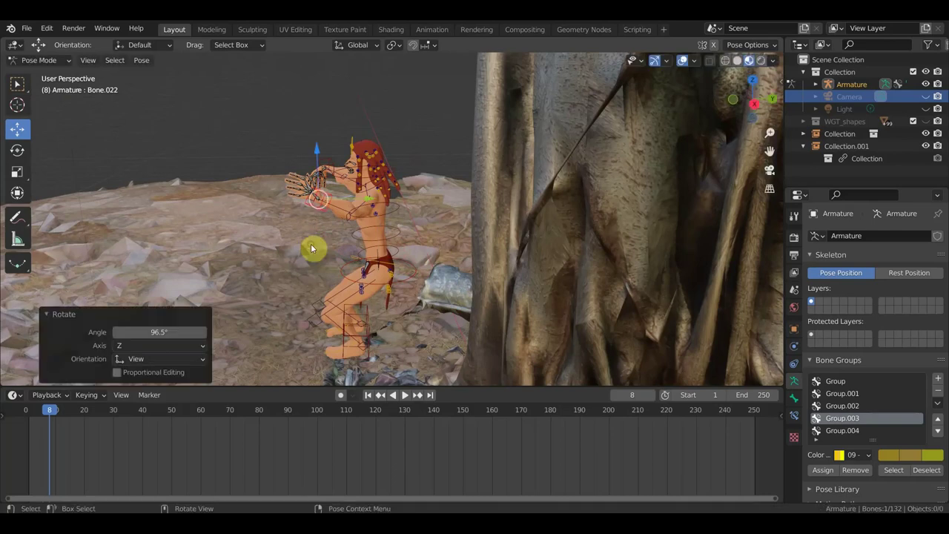
left_click(374, 360)
key("g")
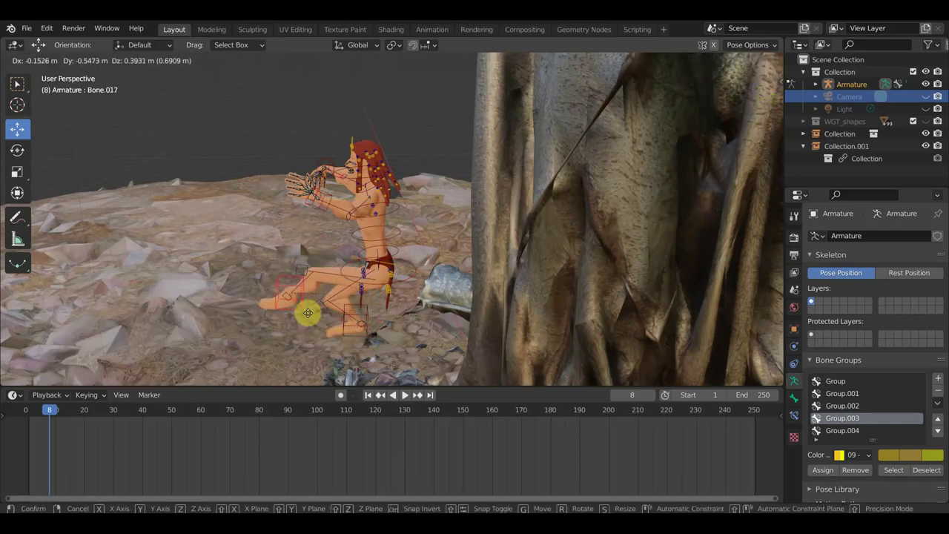
left_click(317, 318)
key("r")
left_click(359, 359)
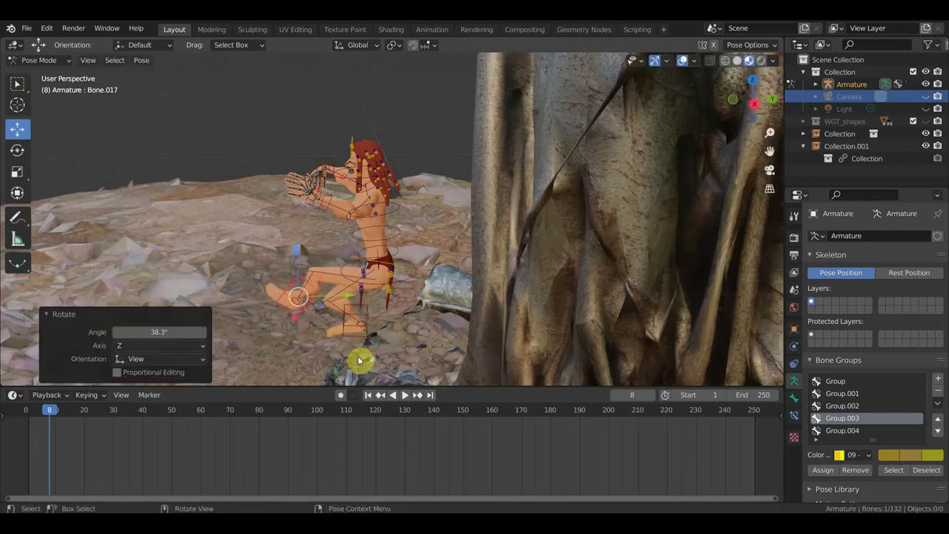
key("g")
left_click(371, 318)
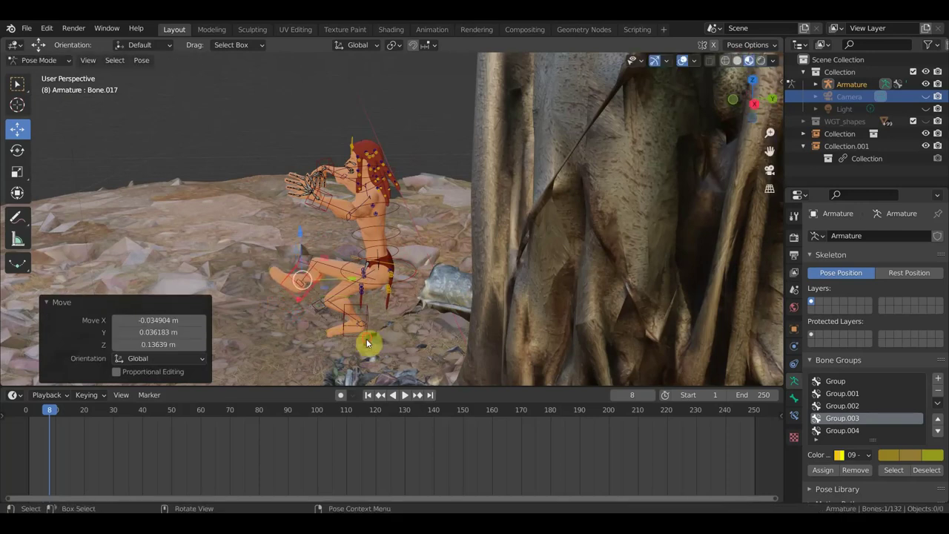
Step: Reposition Bone.049 twice and move the foot bone Bone.017
left_click(366, 343)
key("g")
left_click(334, 324)
middle_click_drag(335, 324, 524, 314)
key("g")
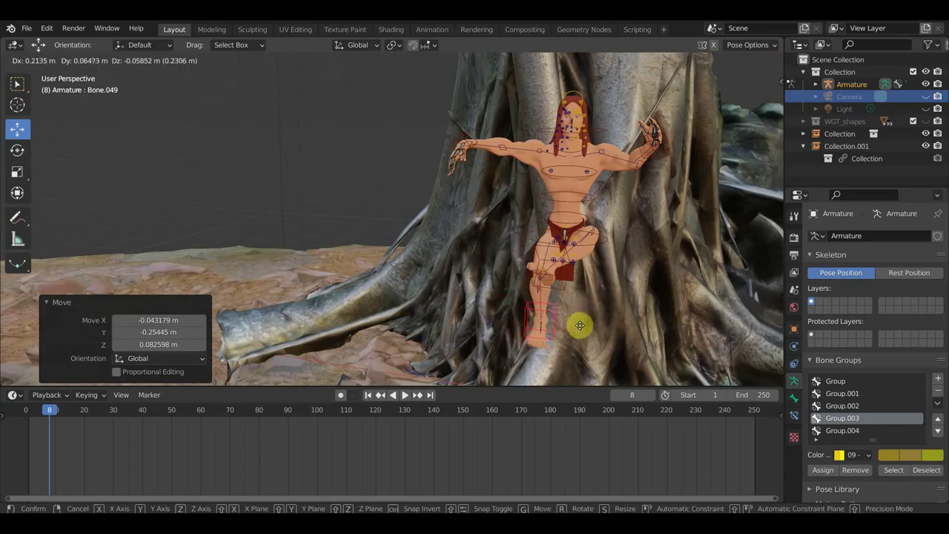
left_click(579, 325)
left_click(565, 289)
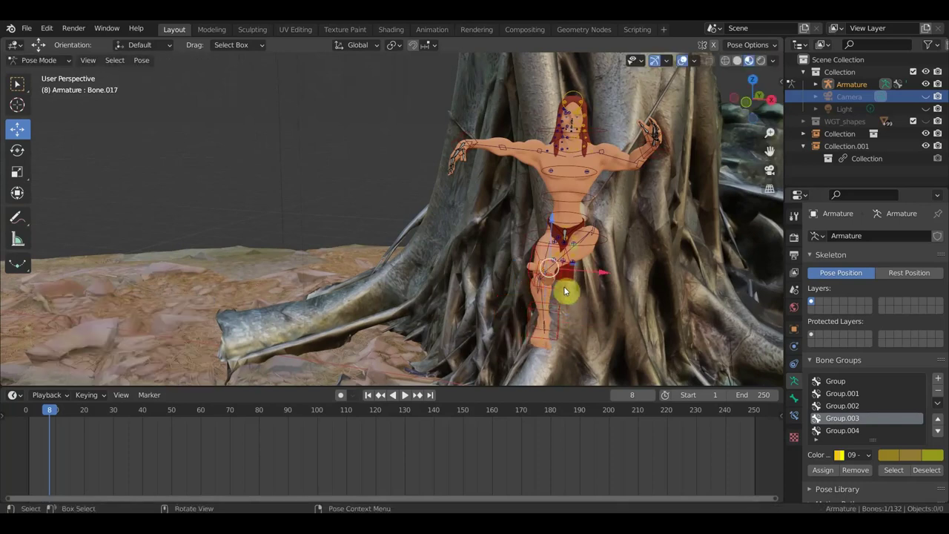
key("g")
left_click(594, 295)
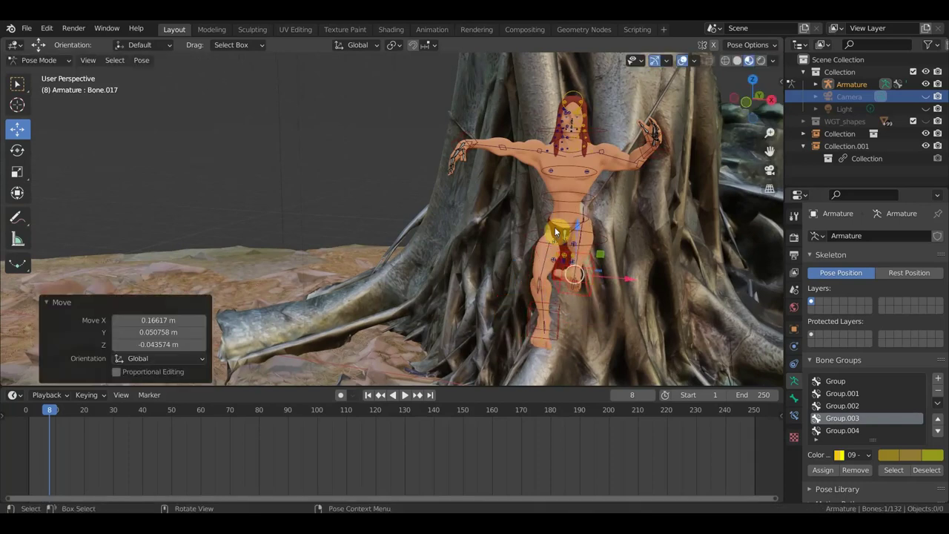
Step: Raise the hand control Bone.054 and rotate it, settling at 97.2°
left_click(464, 136)
key("g")
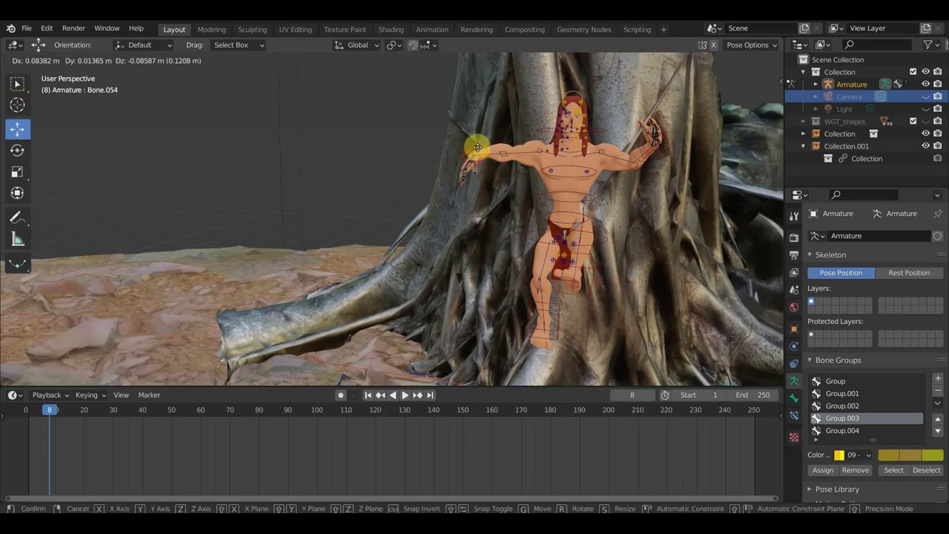
left_click(526, 108)
key("r")
left_click(545, 378)
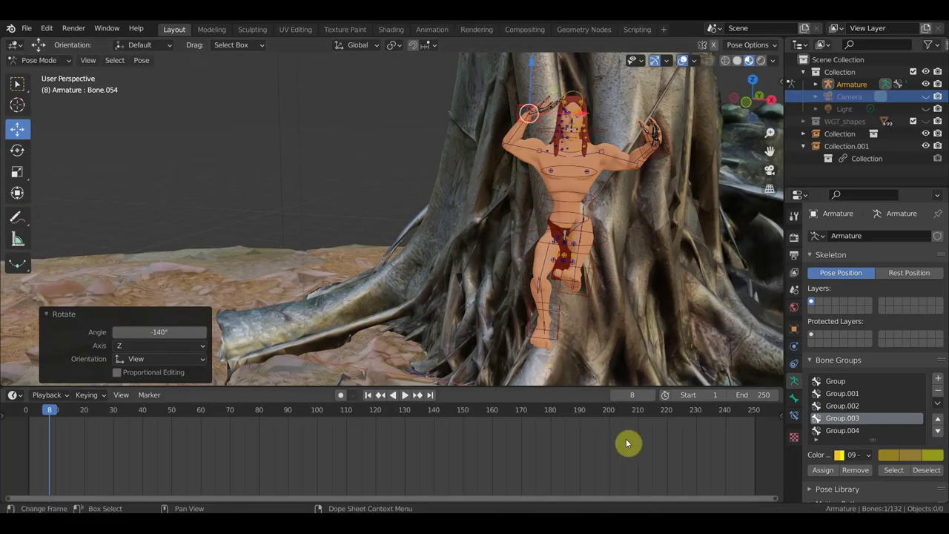
middle_click_drag(629, 443, 633, 304)
key("r")
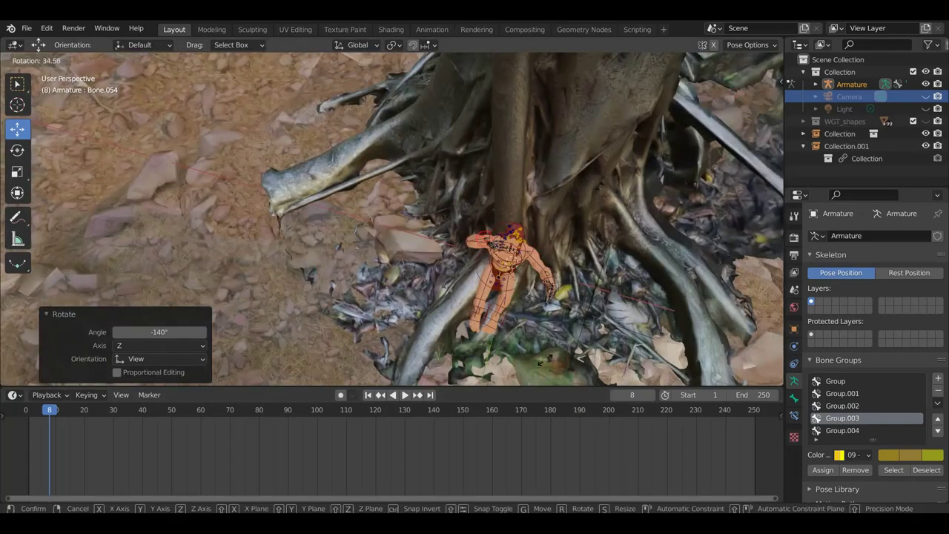
left_click(423, 351)
Step: Switch the viewport to plain grey Solid shading
middle_click_drag(598, 306, 567, 229)
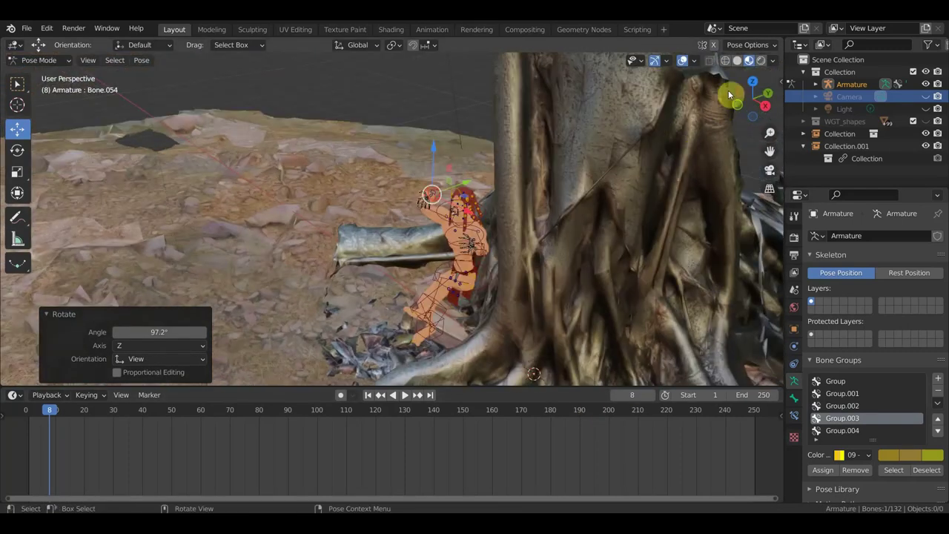
left_click(736, 61)
middle_click_drag(599, 264, 538, 220)
Step: Rotate the hand bone 73.6° and move it to a new position
key("r")
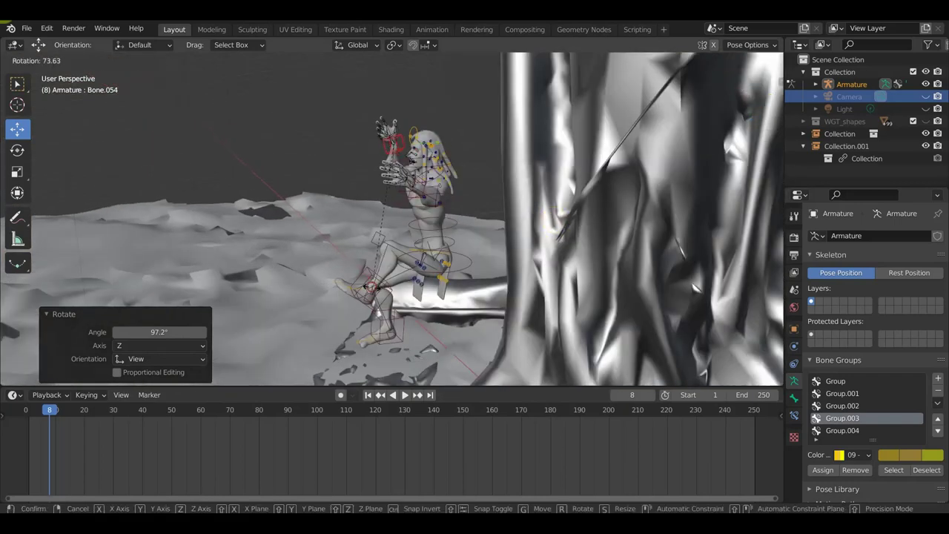
left_click(513, 235)
key("g")
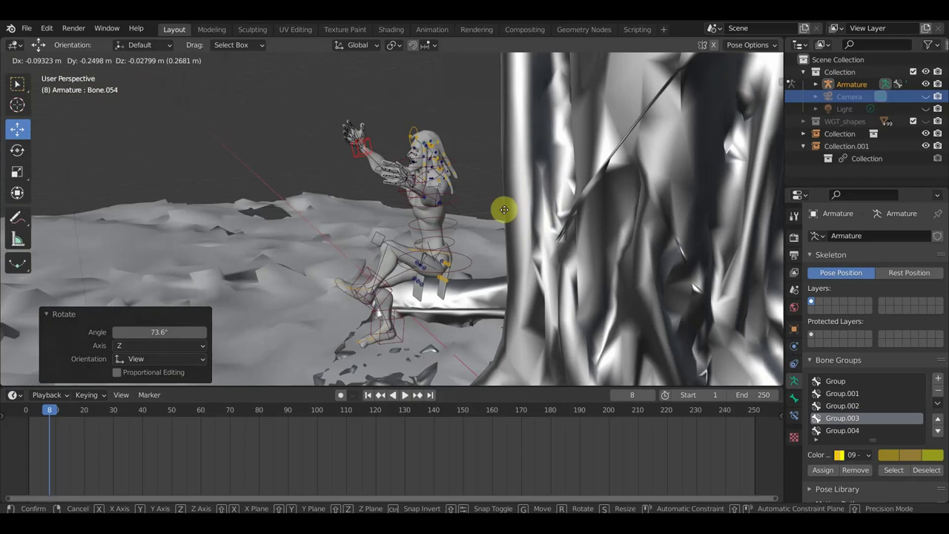
left_click(489, 204)
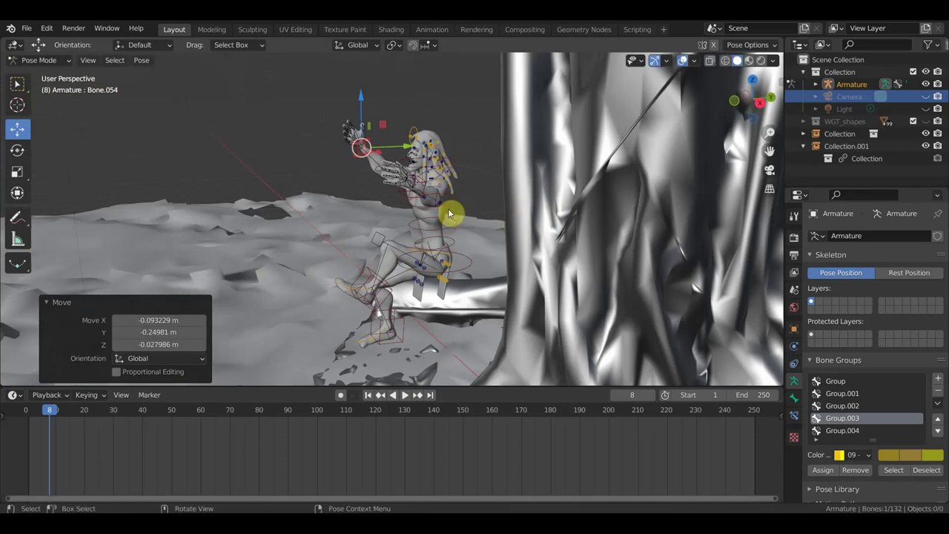
Step: Rotate chest bone Bone.003 by 24.8° and reposition hand bone Bone.054
left_click(456, 207)
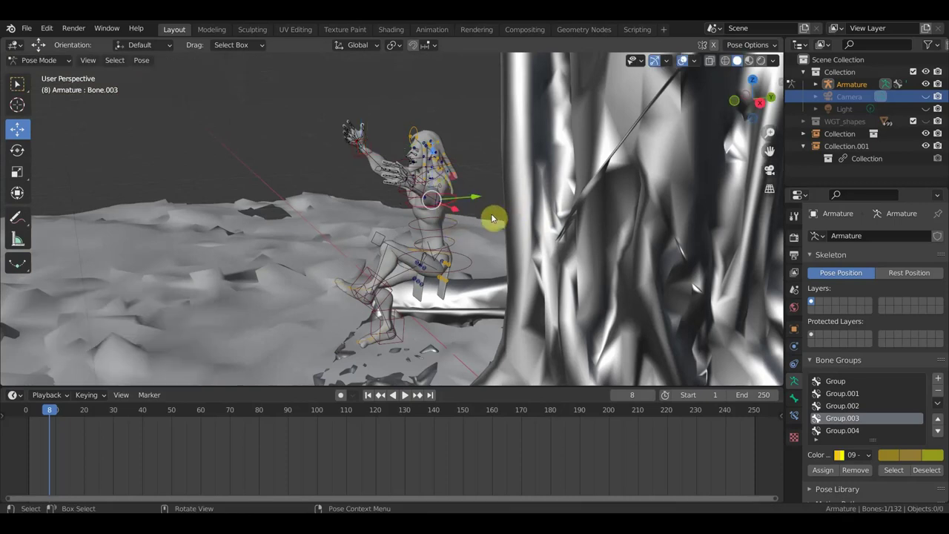
key("r")
left_click(508, 259)
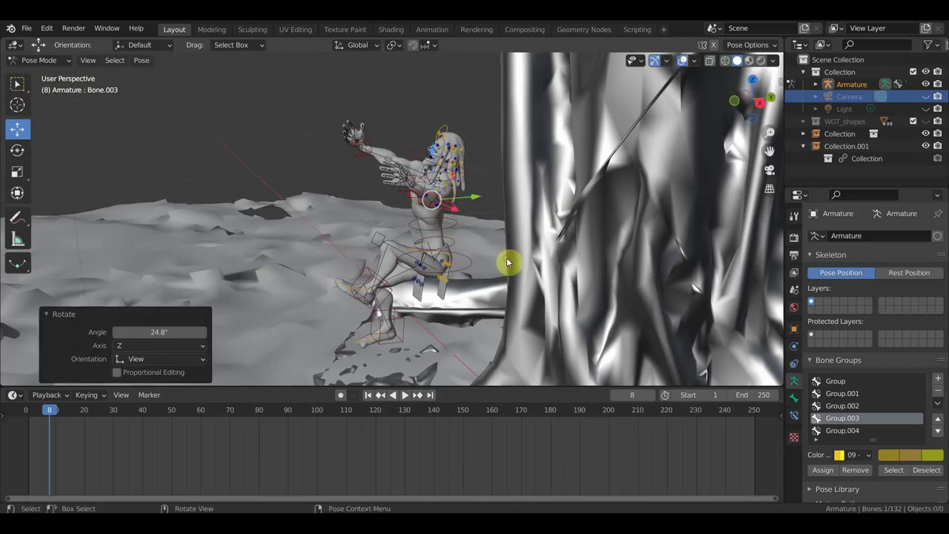
left_click(371, 141)
key("g")
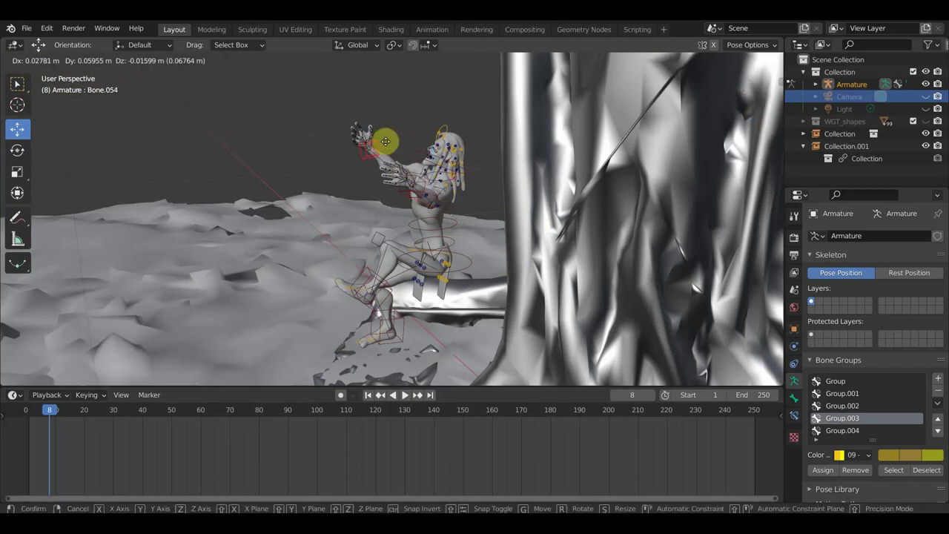
left_click(391, 144)
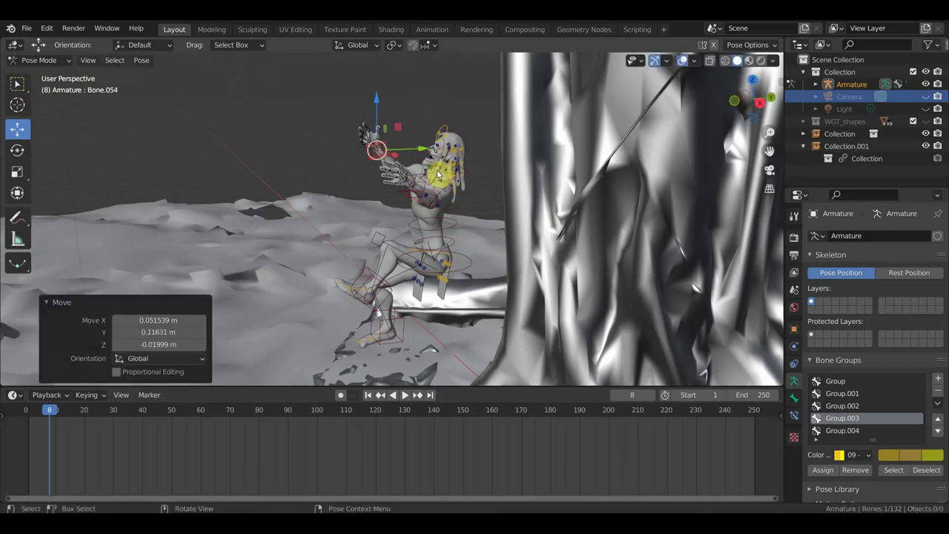
Step: Adjust head Bone.005, then reposition foot control Bone.049 and rotate it 110°
scroll(465, 150, "up", 2)
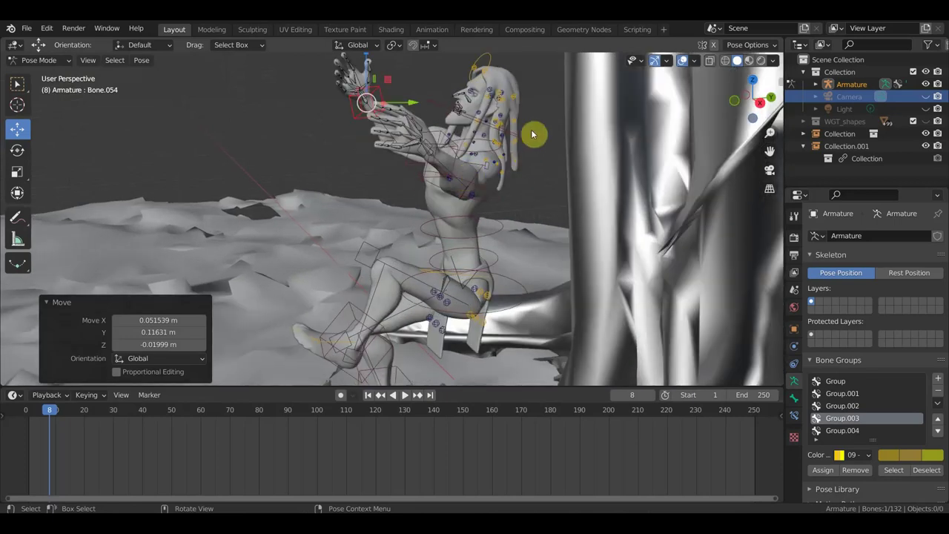
left_click(571, 154)
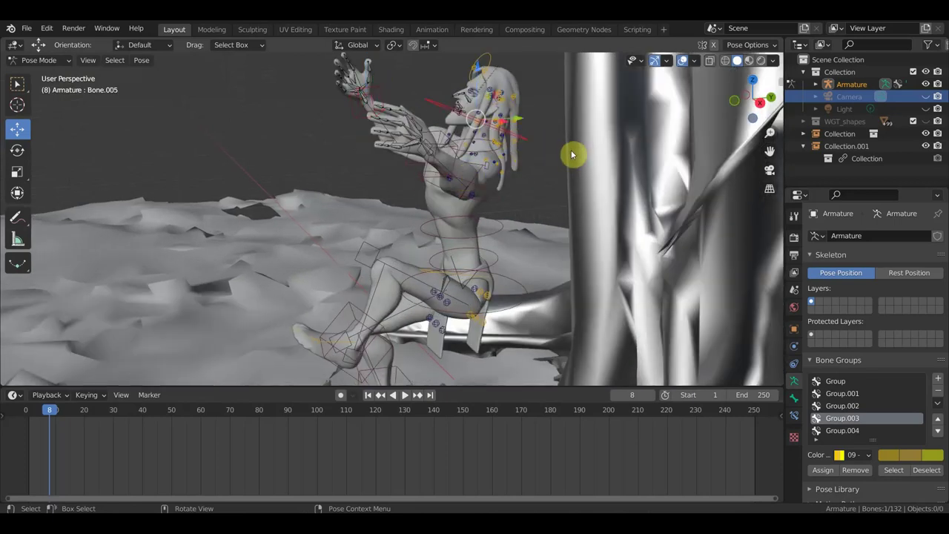
key("r")
middle_click_drag(546, 196, 509, 250)
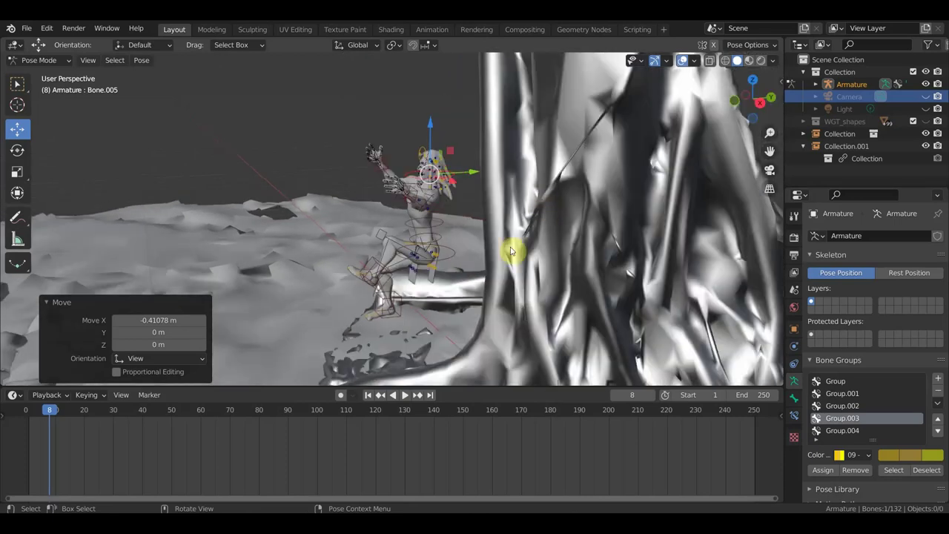
left_click(397, 320)
key("g")
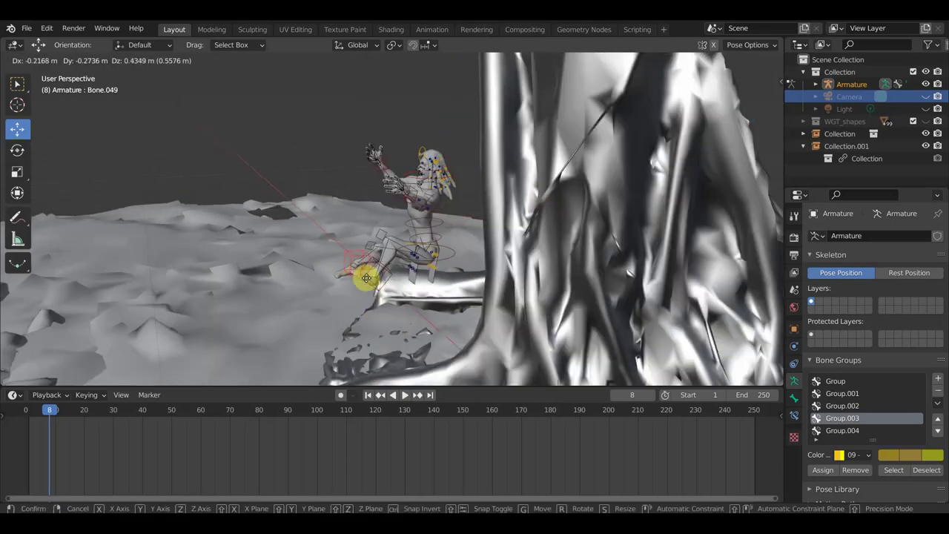
left_click(378, 236)
key("r")
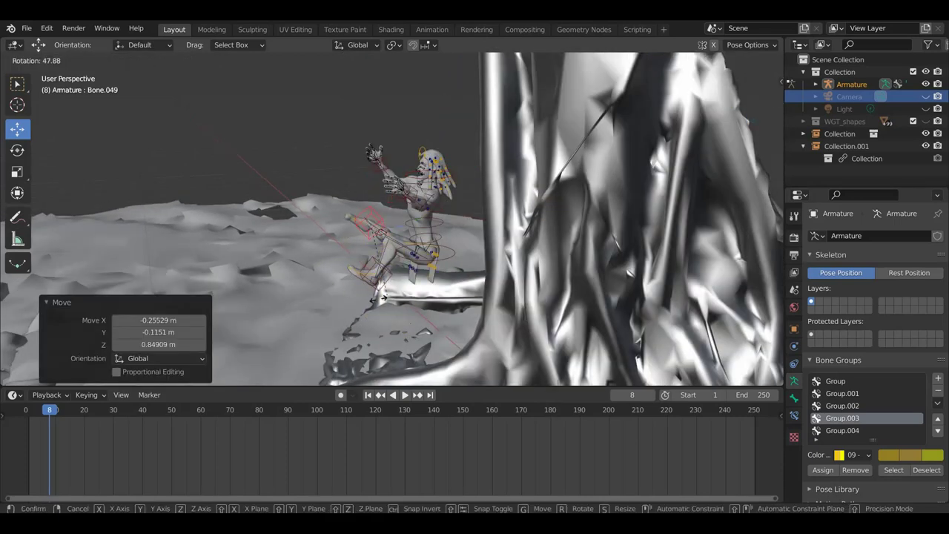
left_click(307, 276)
key("g")
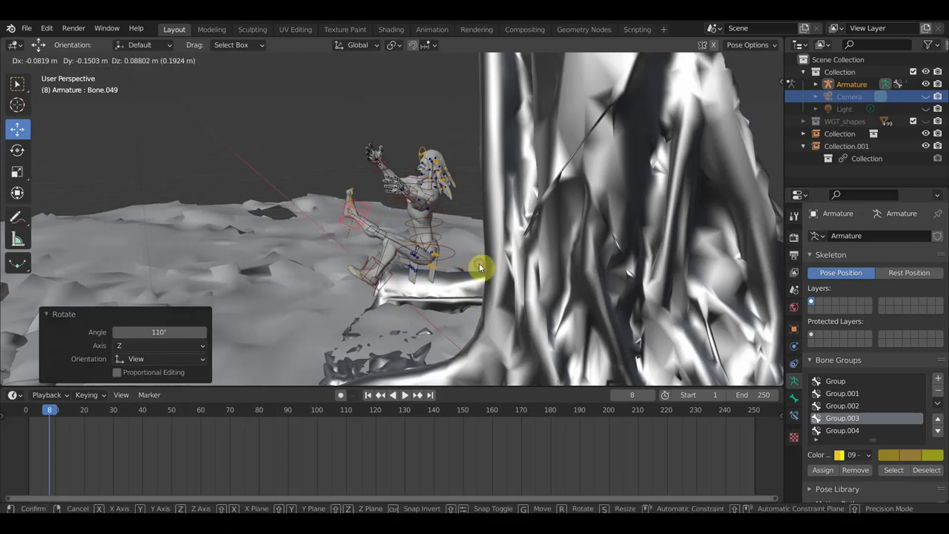
left_click(480, 266)
Step: Move leg bone Bone.017, rotate it 47.5°, and shift it along X
left_click(387, 288)
key("g")
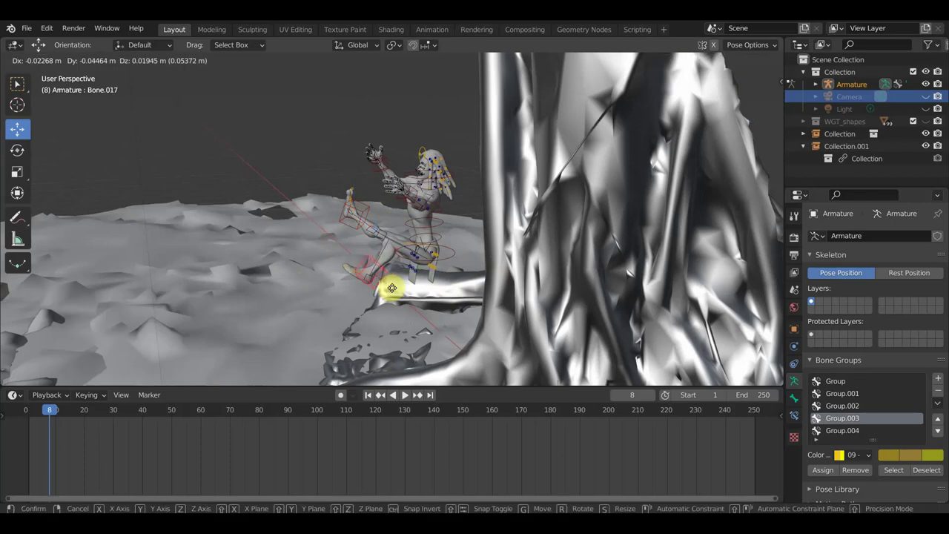
left_click(361, 252)
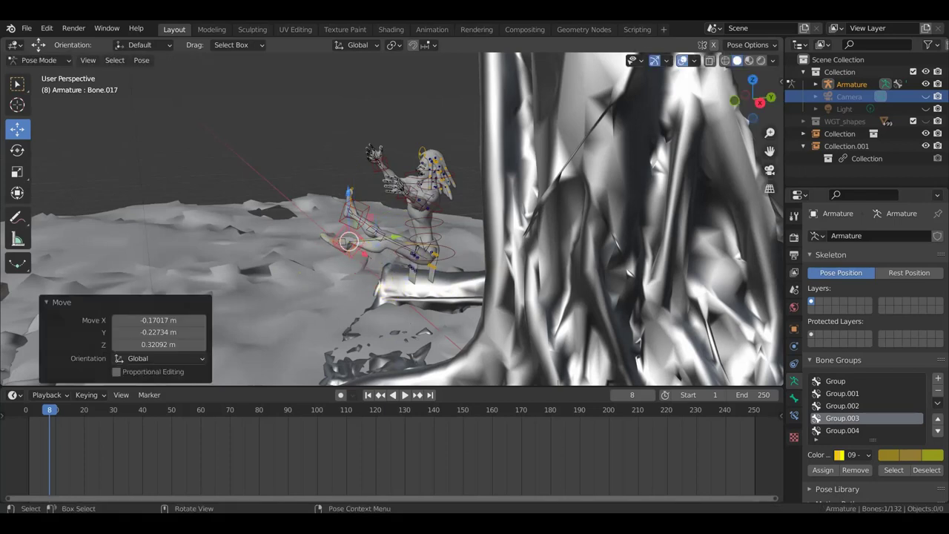
key("r")
left_click(378, 289)
scroll(430, 290, "up", 5)
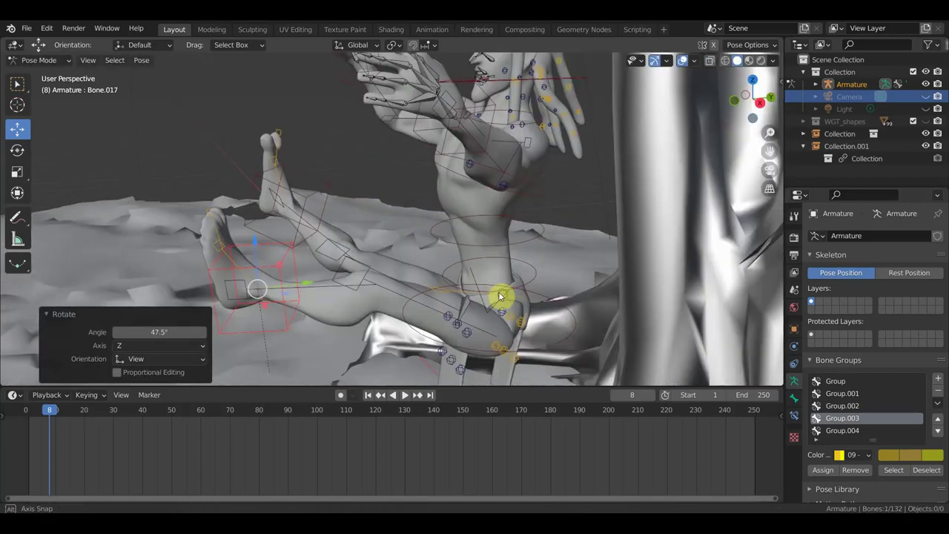
middle_click_drag(502, 296, 589, 295)
scroll(667, 276, "down", 4)
mouse_move(645, 275)
middle_mouse_down()
mouse_move(635, 277)
mouse_move(645, 297)
middle_mouse_up()
key("g")
key("x")
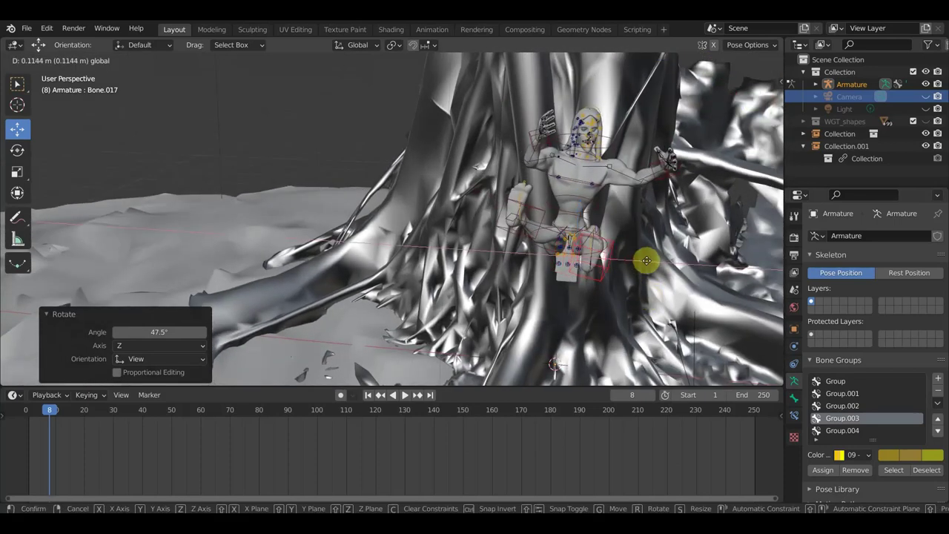
left_click(646, 263)
Step: Shift foot Bone.049 0.13572 m along X and rotate chest Bone.003 by -10.2°
left_click(543, 207)
key("g")
key("x")
left_click(599, 225)
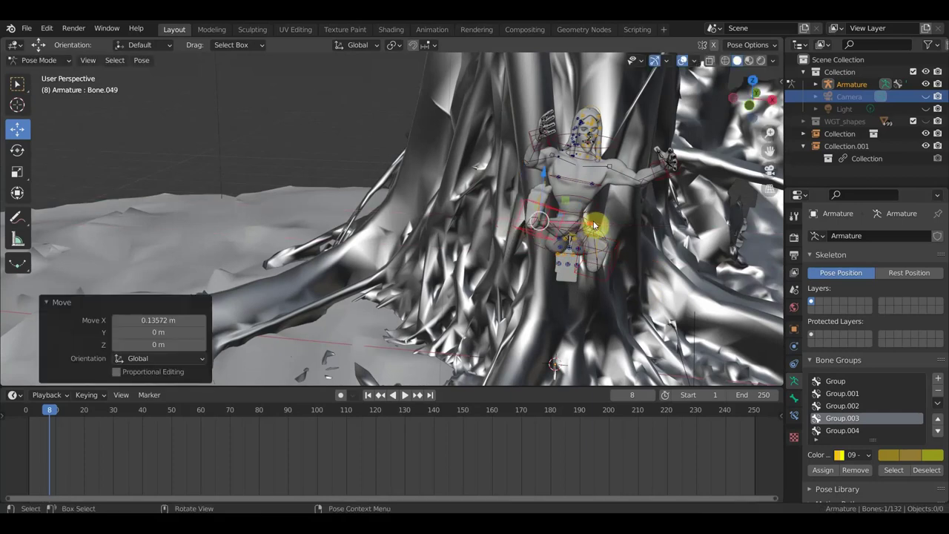
left_click(581, 185)
key("r")
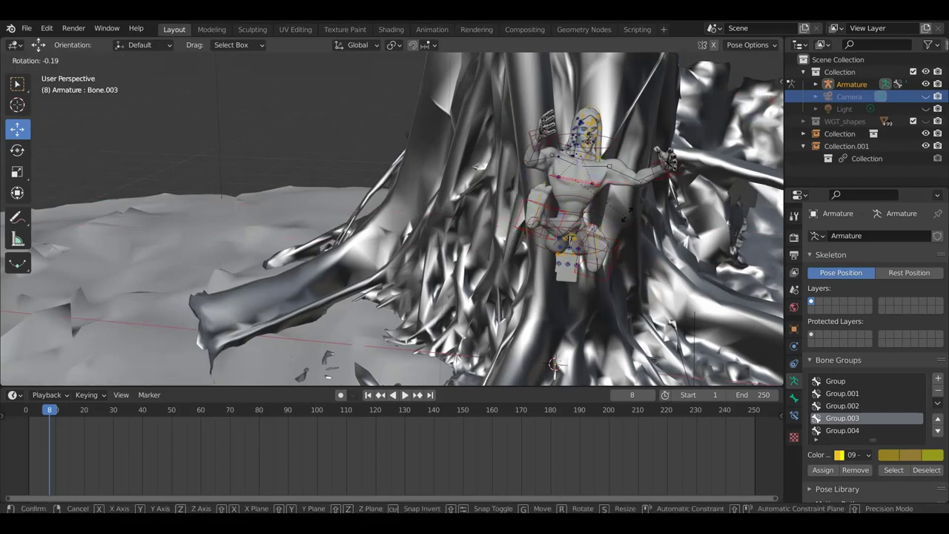
left_click(629, 213)
Step: Rotate head bone Bone.005 by 27.9° to look down
left_click(616, 156)
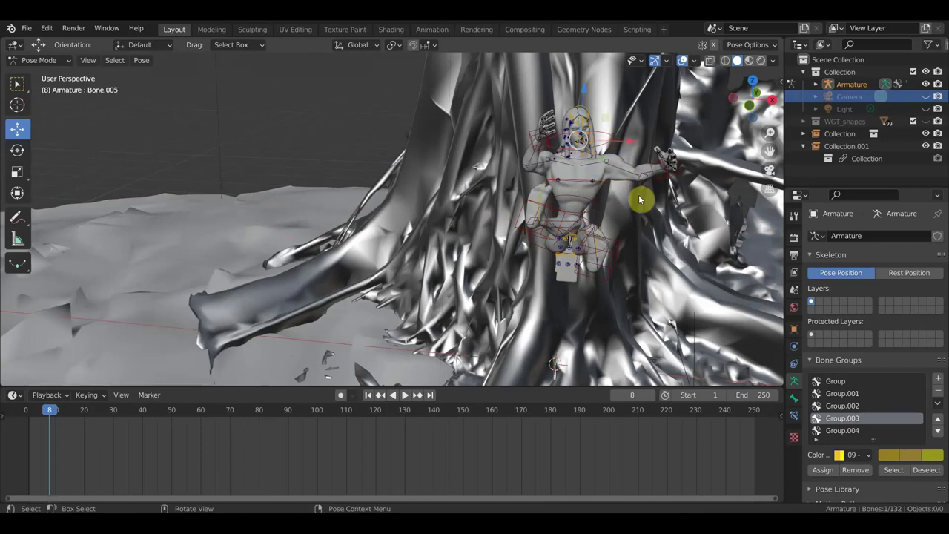
middle_click_drag(635, 198, 645, 292)
key("r")
left_click(629, 327)
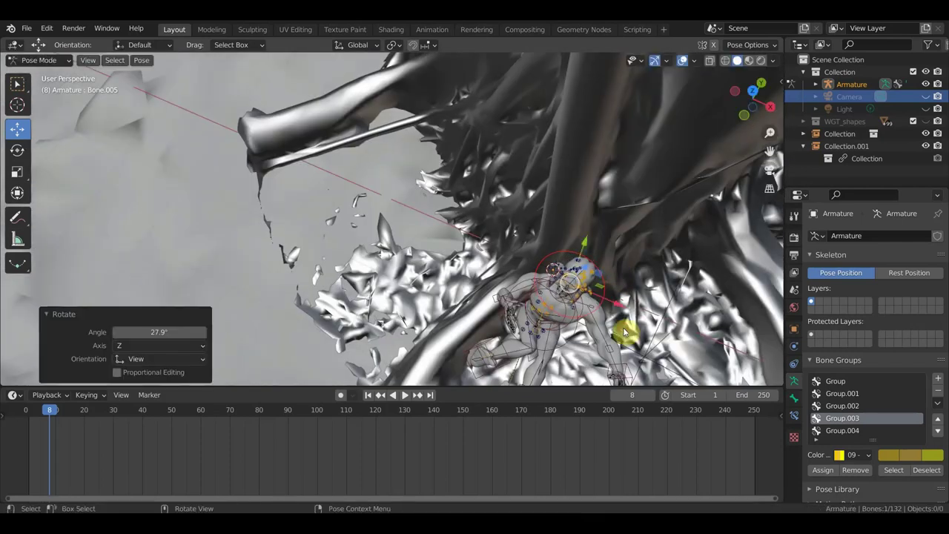
middle_click_drag(508, 367, 506, 326)
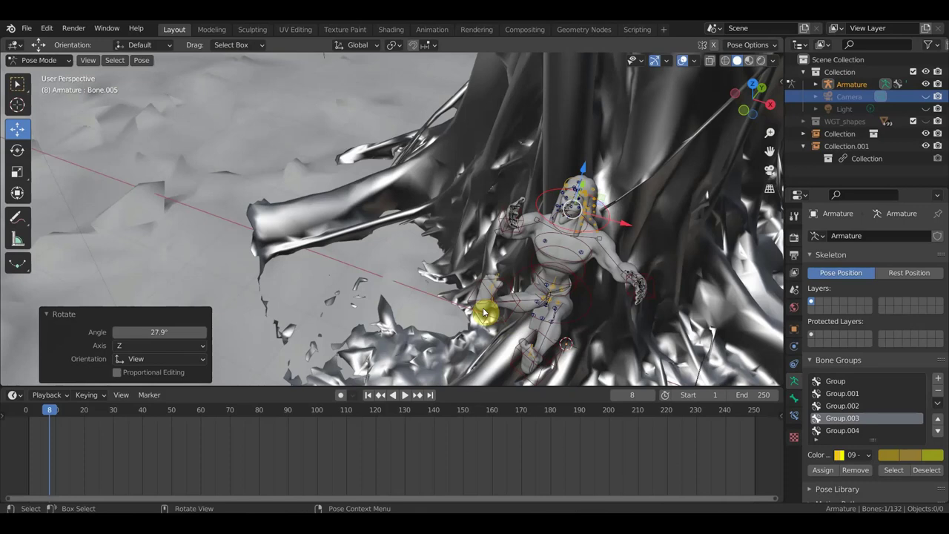
Step: Reposition foot Bone.049 and the leg bones, rotating the leg -54.1° into a crouch
left_click(474, 306)
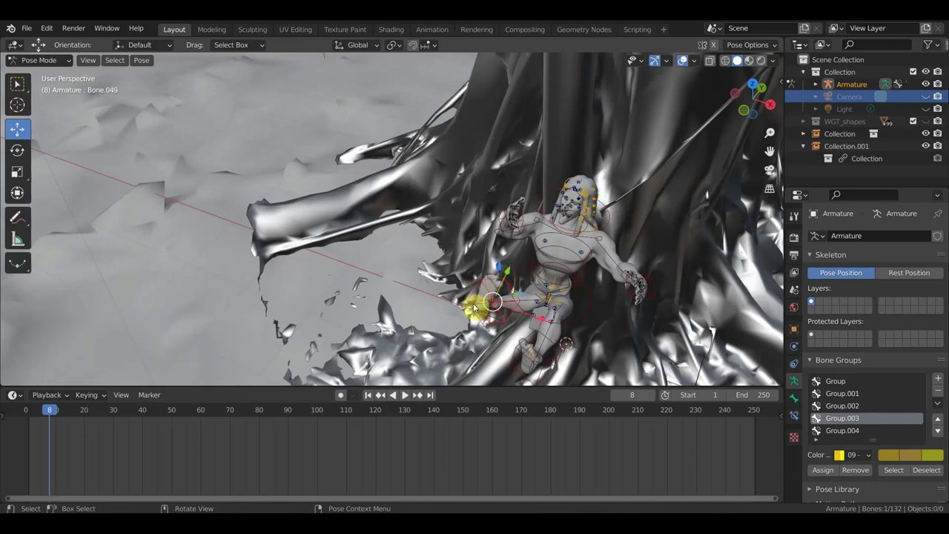
key("g")
left_click(539, 338)
mouse_move(540, 337)
middle_mouse_down()
mouse_move(538, 317)
mouse_move(499, 299)
middle_mouse_up()
key("g")
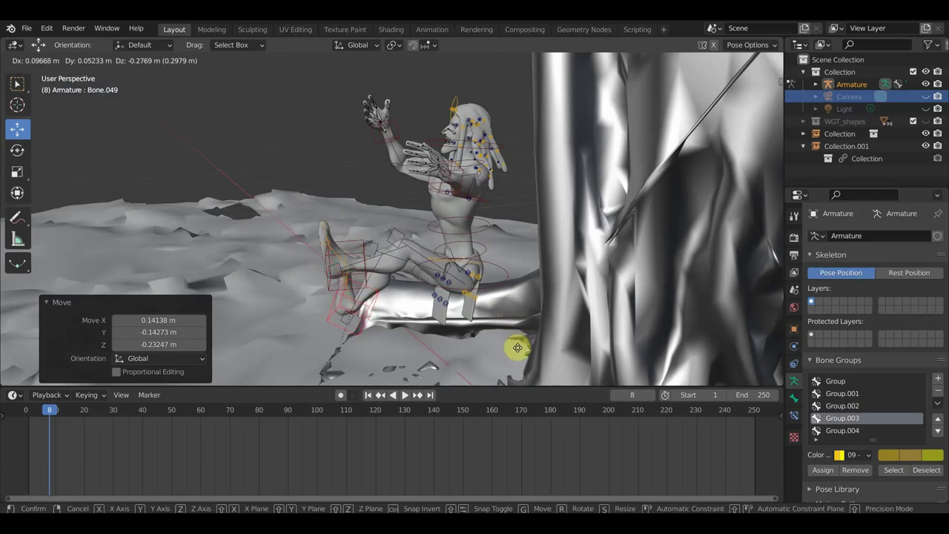
left_click(521, 357)
key("r")
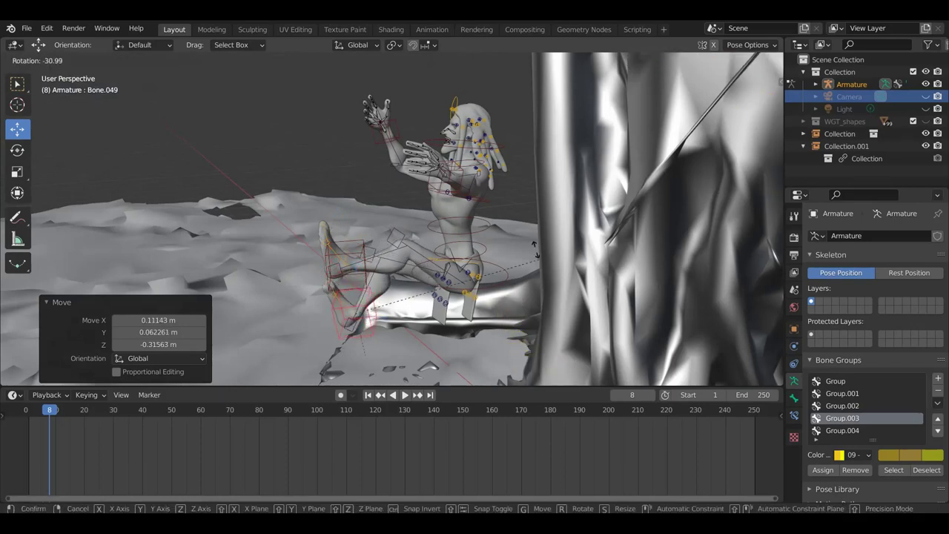
left_click(461, 227)
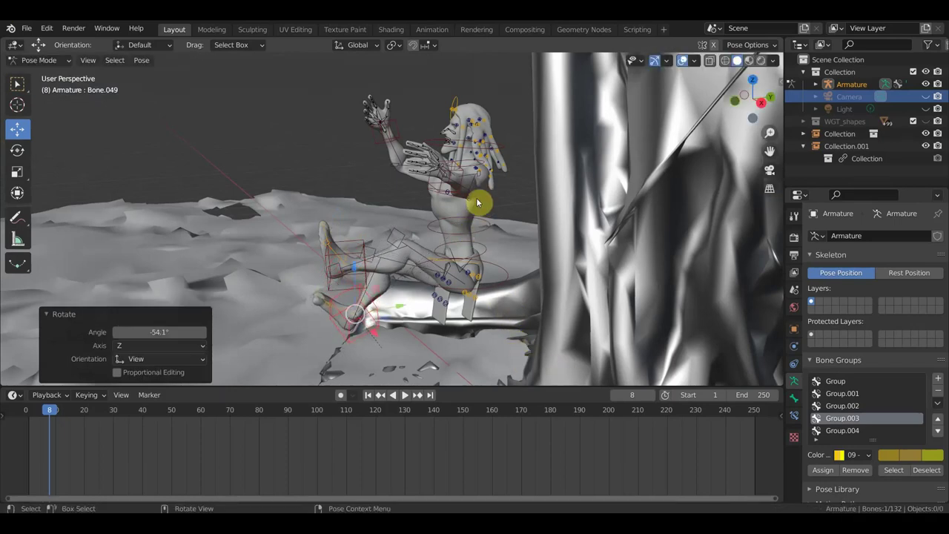
Step: Twist the waist bone 13.3° and raise the hand control high above the head
left_click(485, 226)
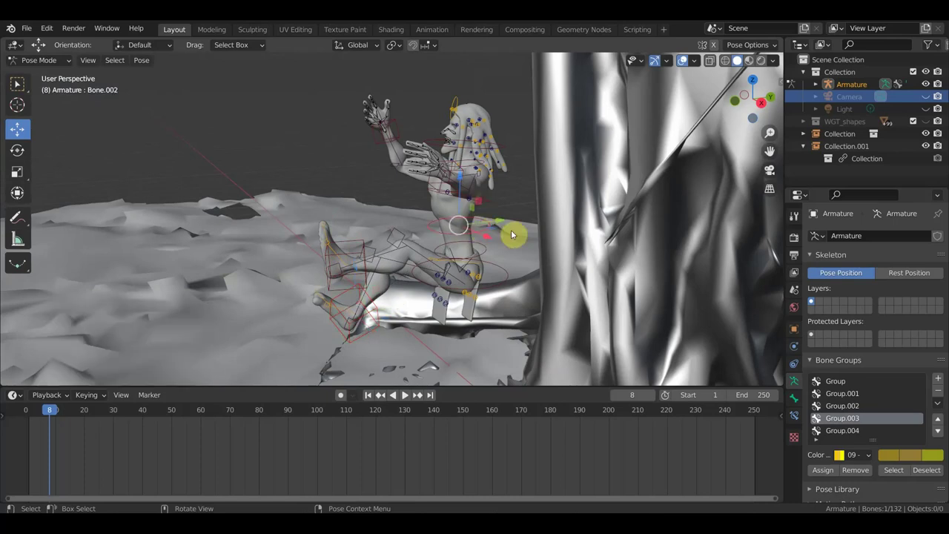
key("r")
left_click(516, 249)
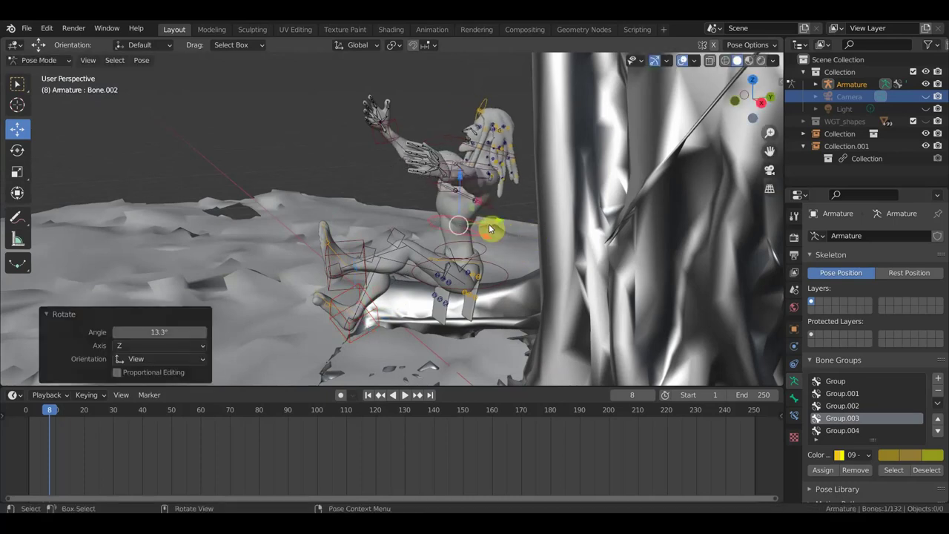
left_click(400, 123)
key("g")
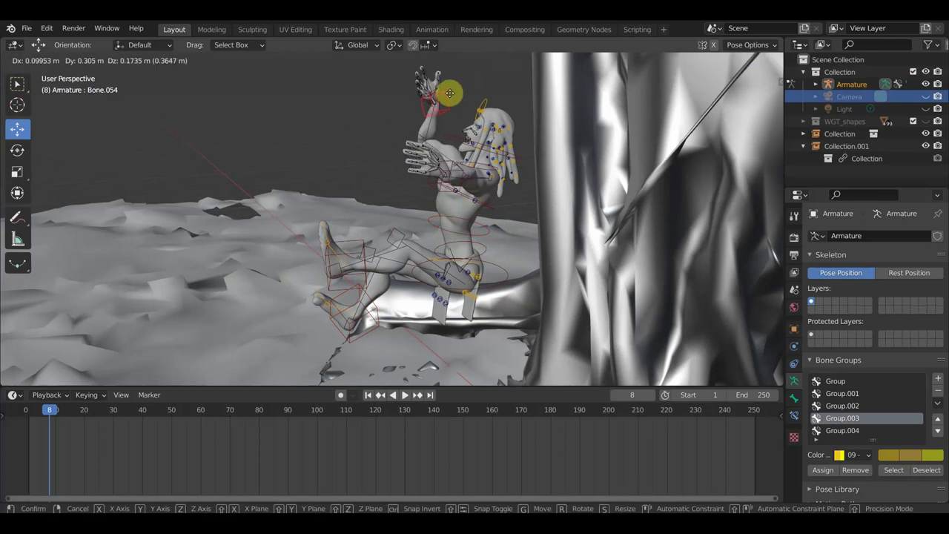
left_click(441, 100)
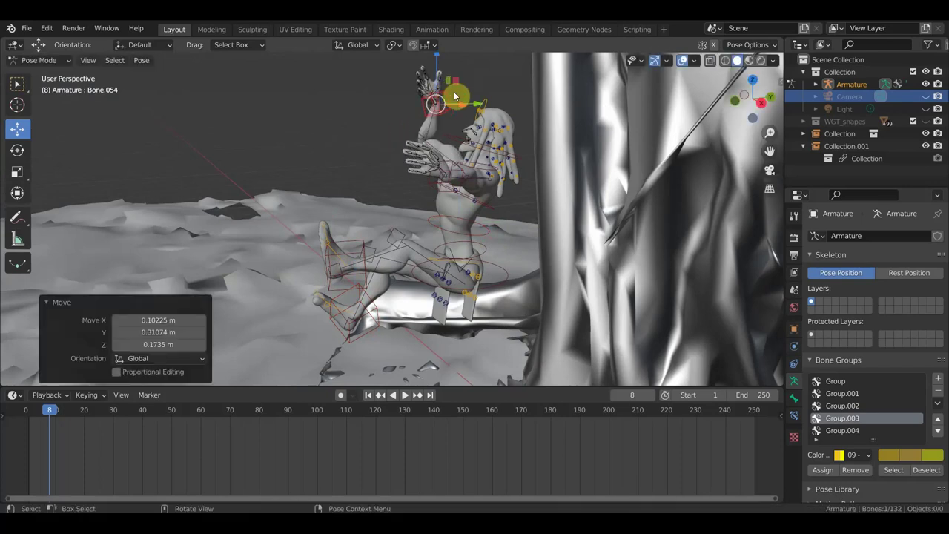
Step: Try rotating the other arm, then raise the bone near the chest instead
left_click(447, 158)
key("r")
right_click(454, 169)
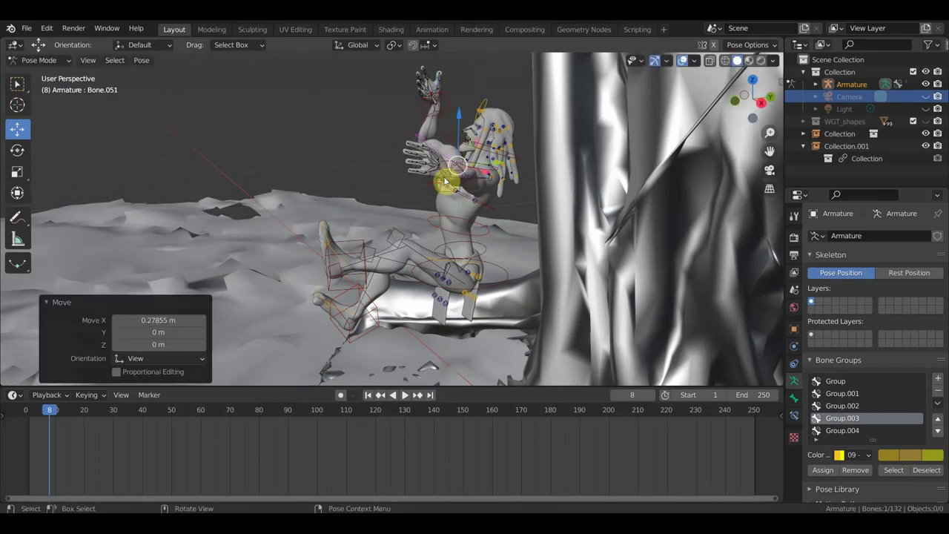
left_click(436, 194)
key("g")
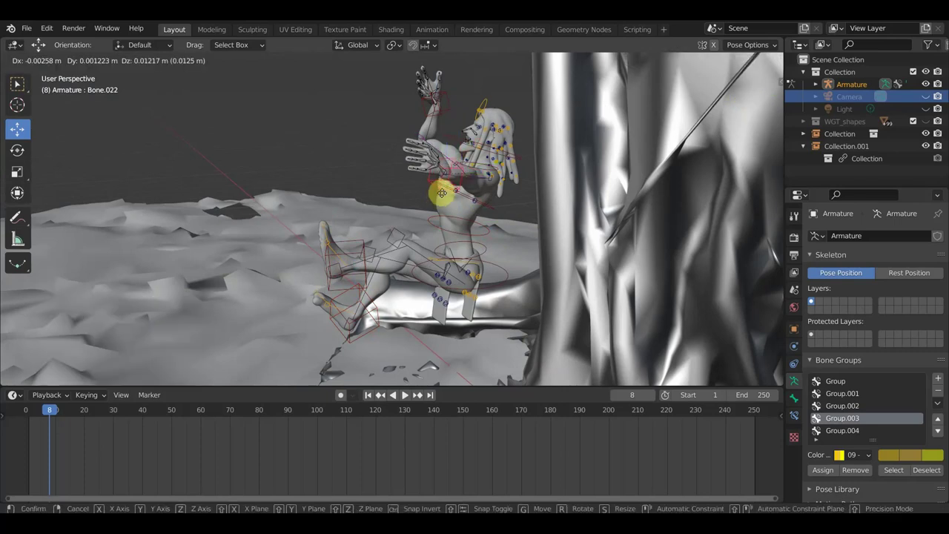
left_click(442, 142)
Step: Refine the chest bone and raised hand control positions, viewed toward the tree
middle_click_drag(443, 143, 565, 155)
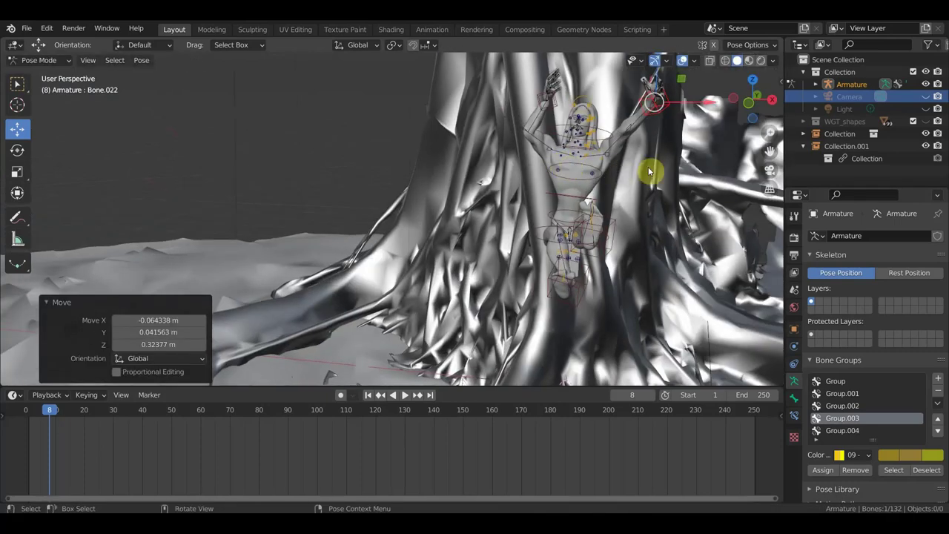
middle_click_drag(655, 173, 675, 173)
key("g")
left_click(631, 171)
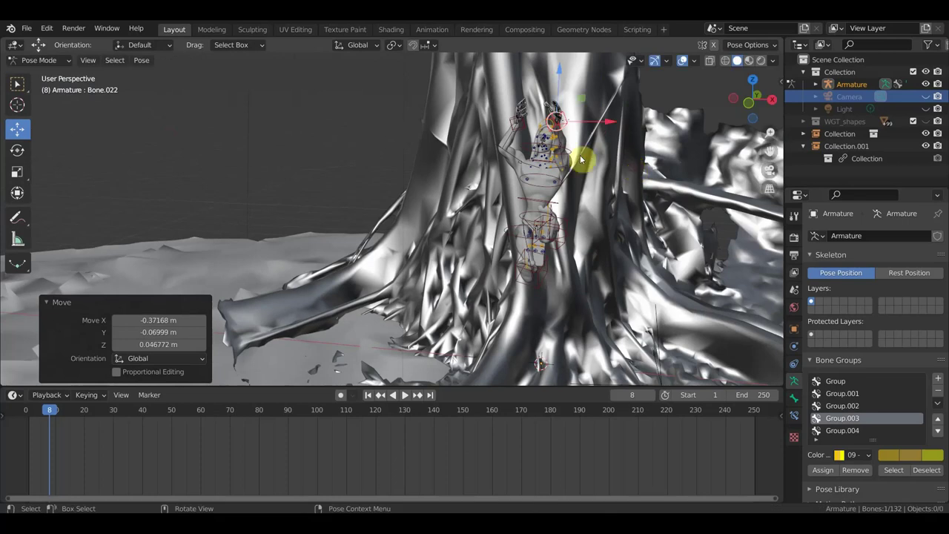
left_click(509, 122)
key("g")
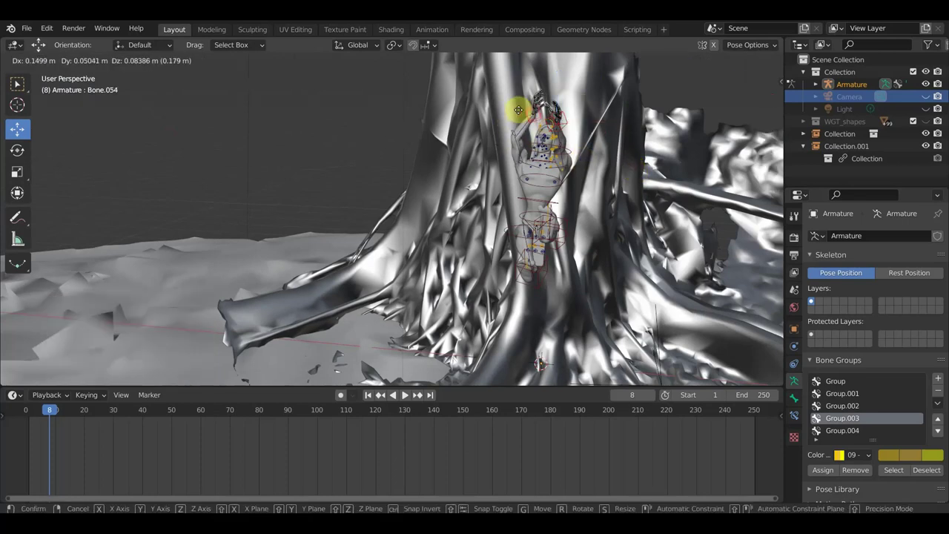
left_click(604, 178)
mouse_move(602, 174)
middle_mouse_down()
mouse_move(499, 170)
mouse_move(550, 169)
middle_mouse_up()
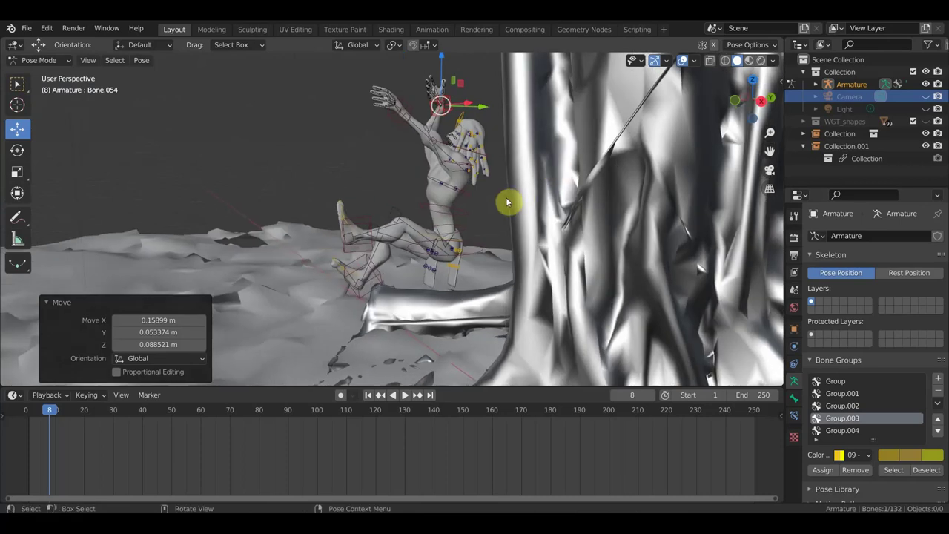
Step: Select all bones and move the rig 3.0101 m along X onto the stump in top view
key("a")
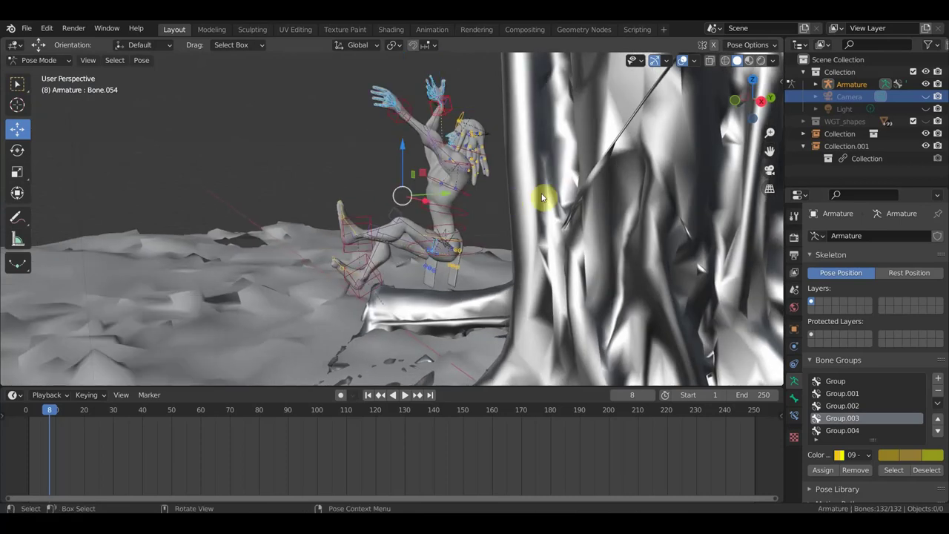
key("KP_7")
scroll(512, 259, "down", 3)
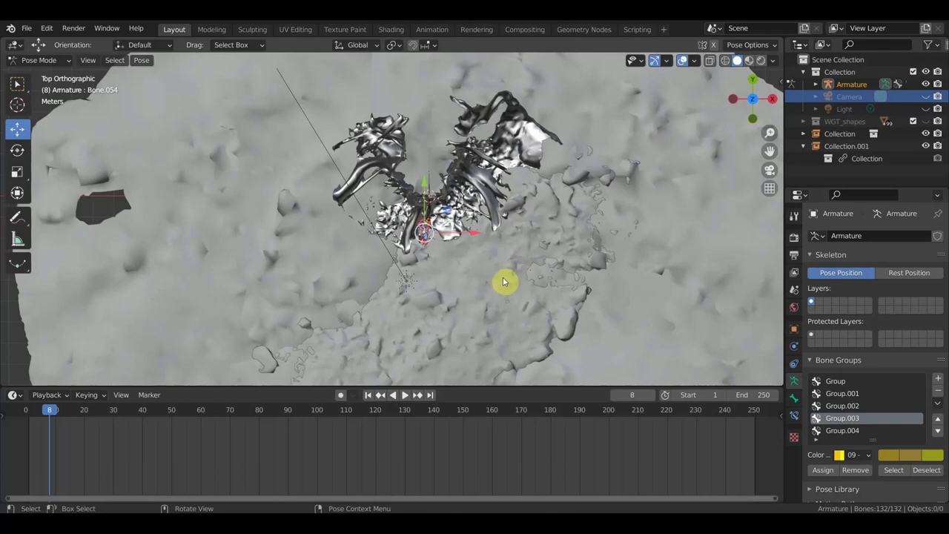
middle_click_drag(502, 282, 511, 198, "shift")
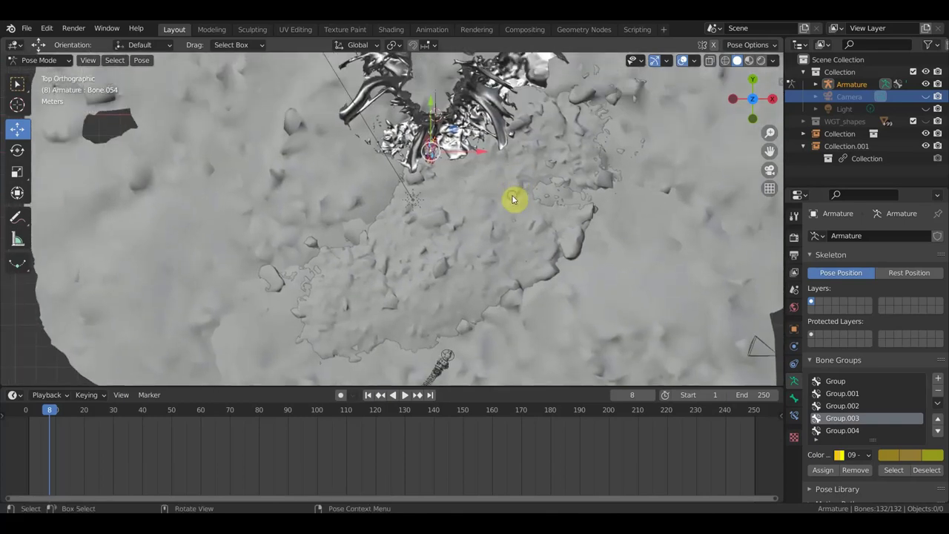
key("g")
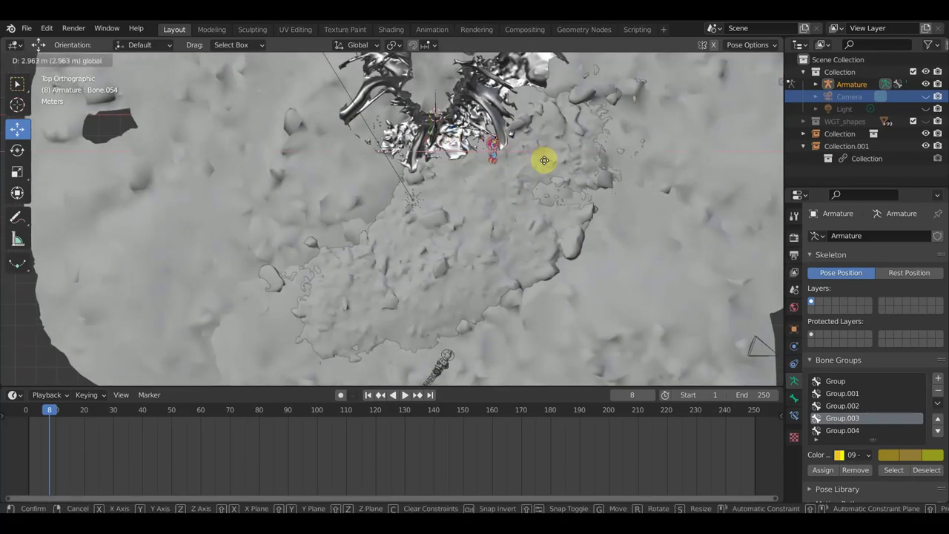
left_click(544, 160)
Step: Insert a Location, Rotation & Scale keyframe for the pose at frame 8
mouse_move(547, 180)
middle_mouse_down()
mouse_move(480, 151)
mouse_move(436, 63)
middle_mouse_up()
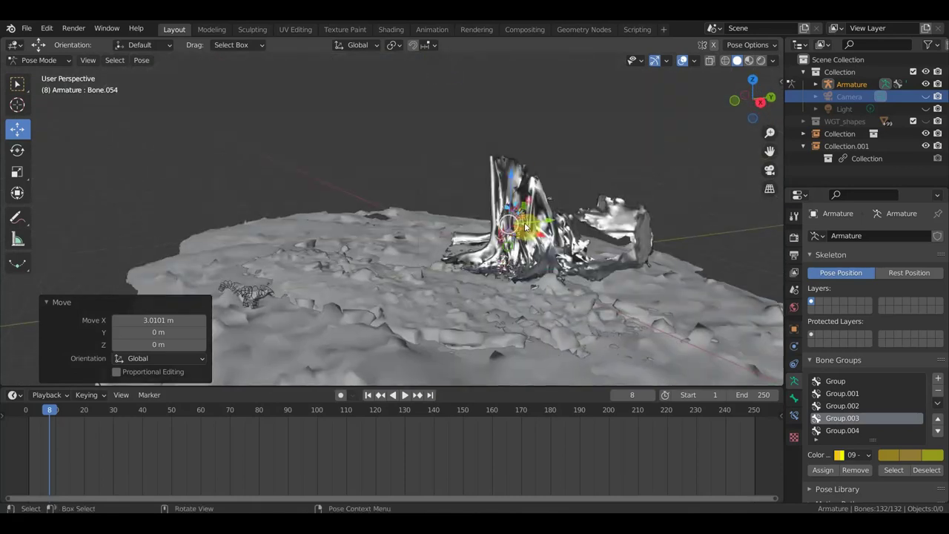
mouse_move(525, 226)
middle_mouse_down()
mouse_move(497, 239)
mouse_move(514, 200)
mouse_move(491, 200)
mouse_move(514, 212)
mouse_move(485, 218)
middle_mouse_up()
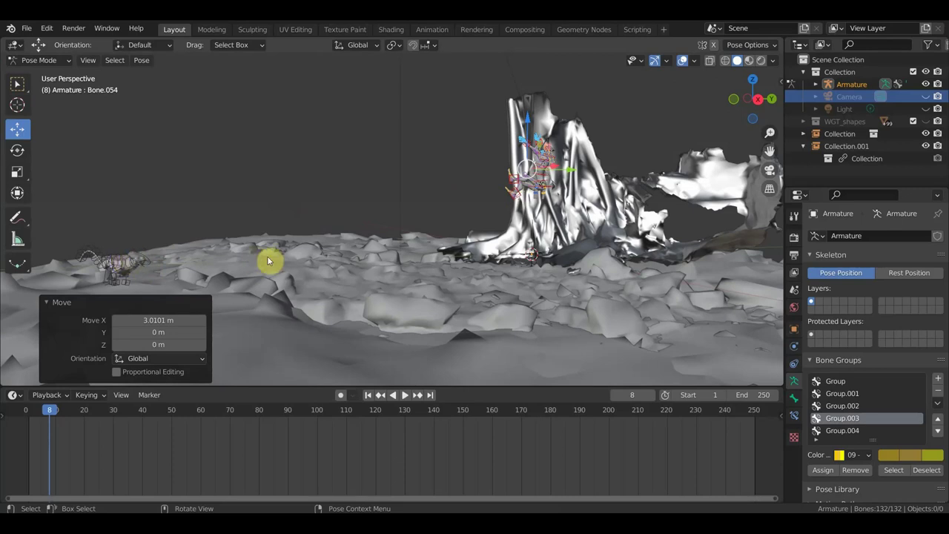
scroll(360, 248, "up", 3)
scroll(360, 249, "down", 2)
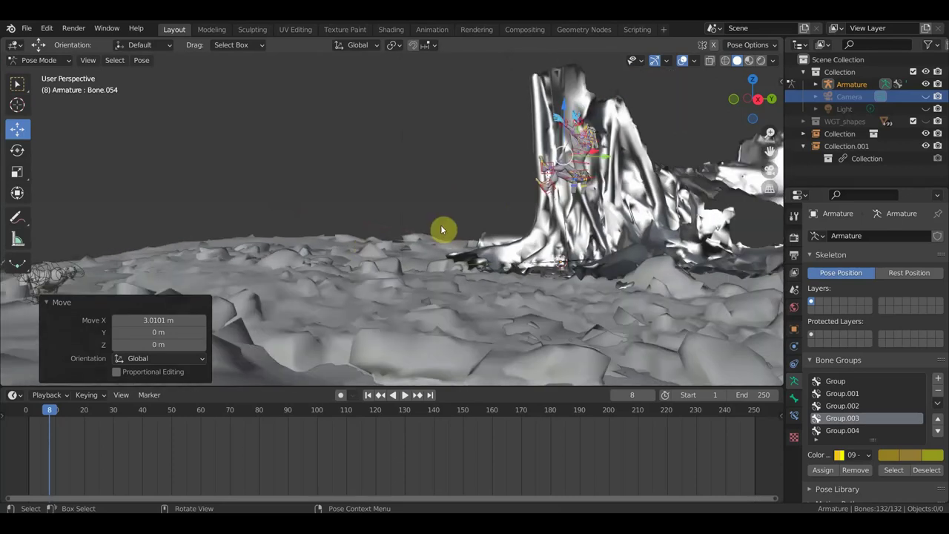
middle_click_drag(442, 227, 466, 223)
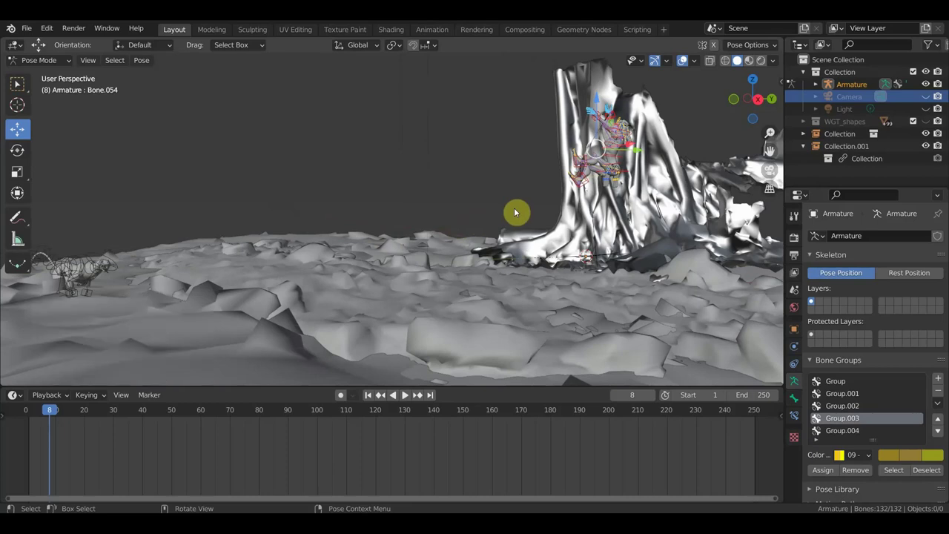
key("i")
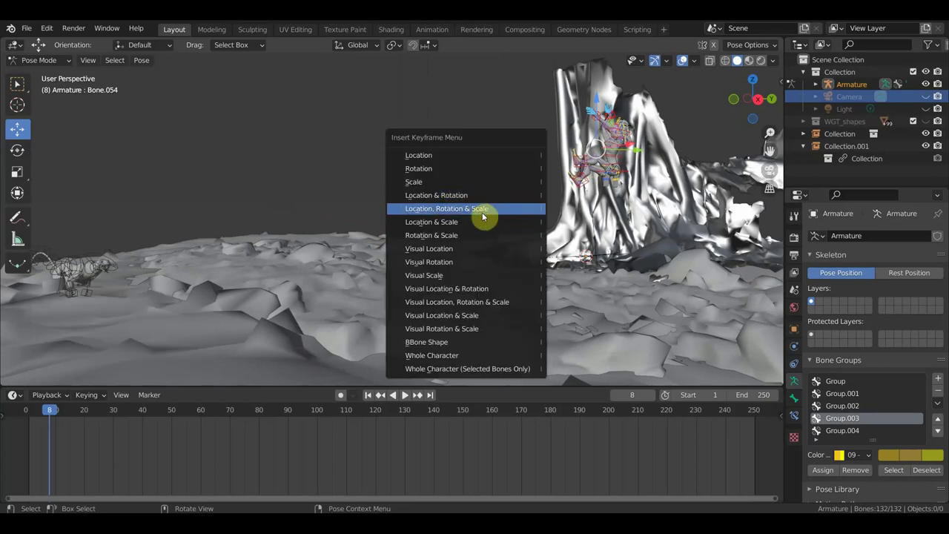
left_click(469, 209)
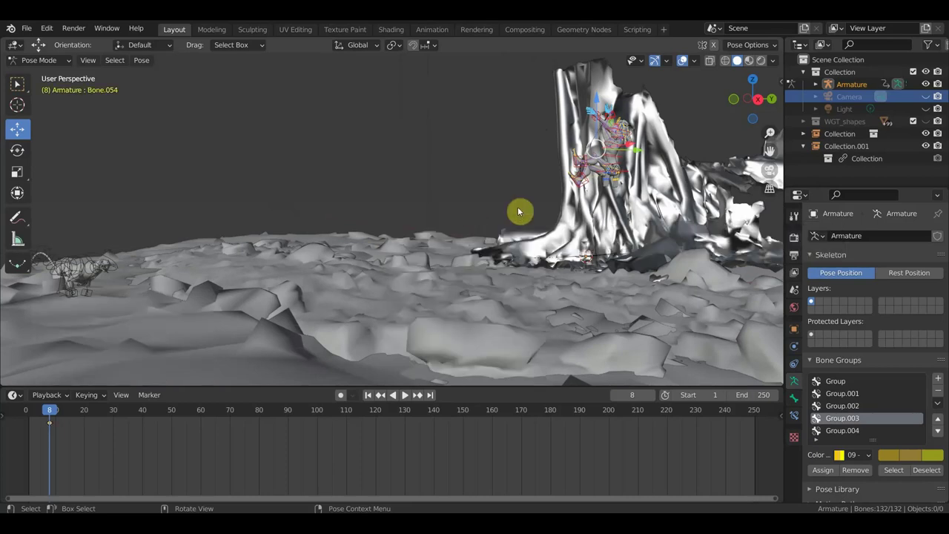
middle_click_drag(517, 207, 572, 213)
scroll(487, 231, "up", 2)
scroll(487, 233, "up", 2)
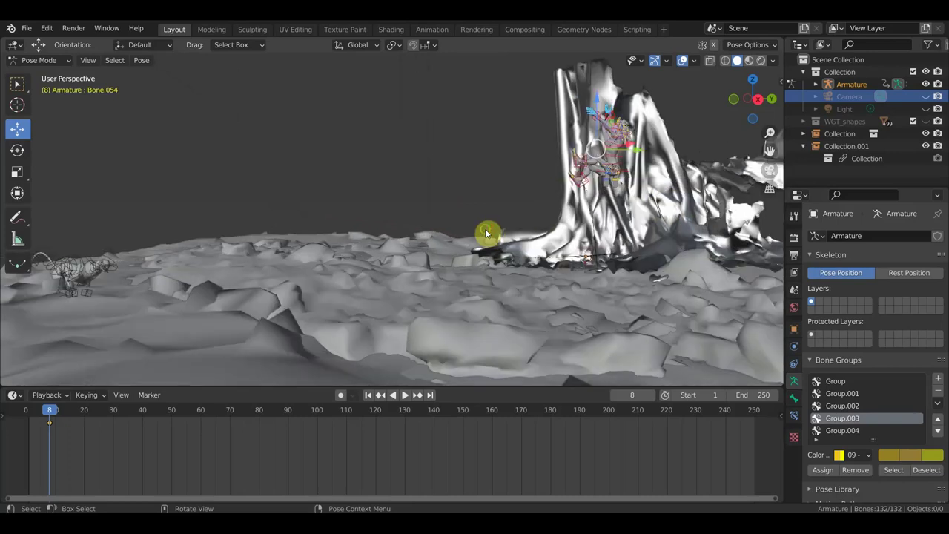
scroll(504, 234, "up", 2)
scroll(522, 235, "down", 2)
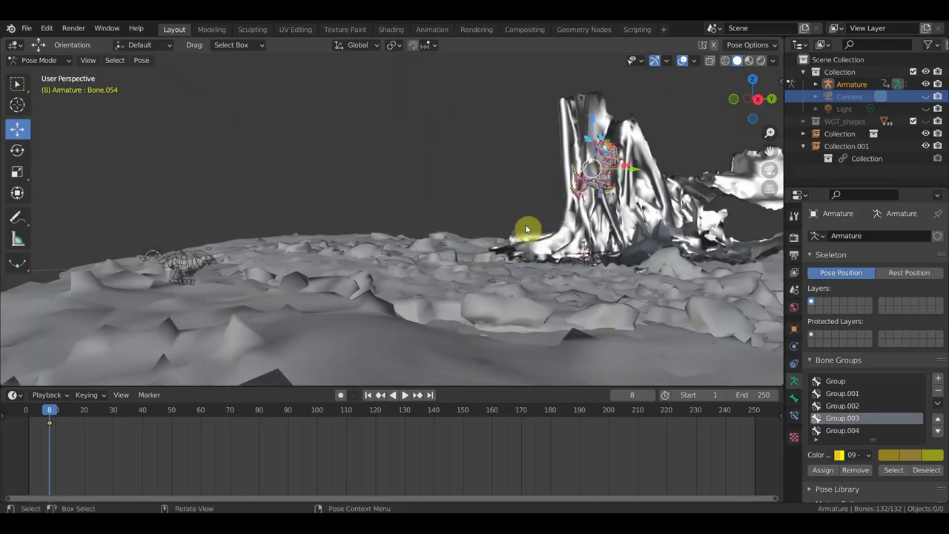
Step: At frame 20, move the rig 3.6456 m along Y toward the cheetah
left_click(84, 416)
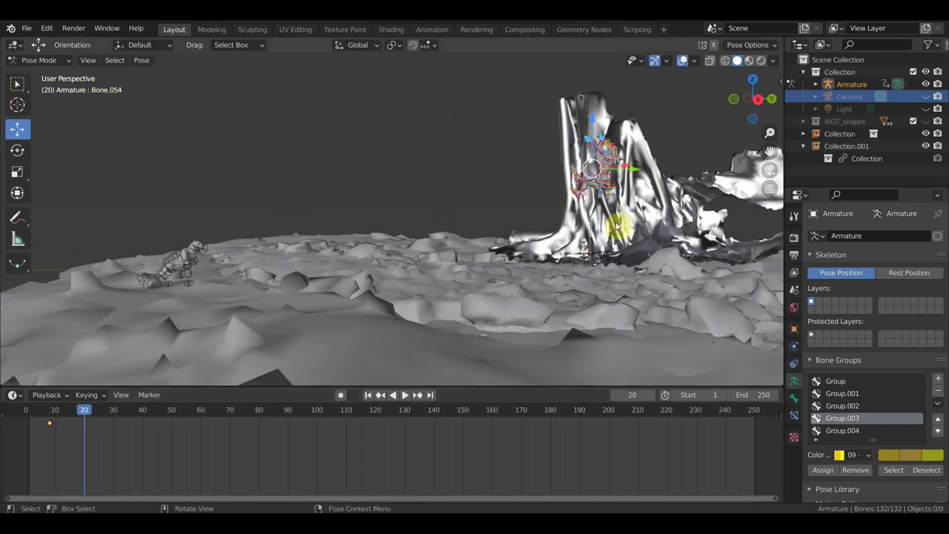
left_click_drag(634, 171, 517, 193)
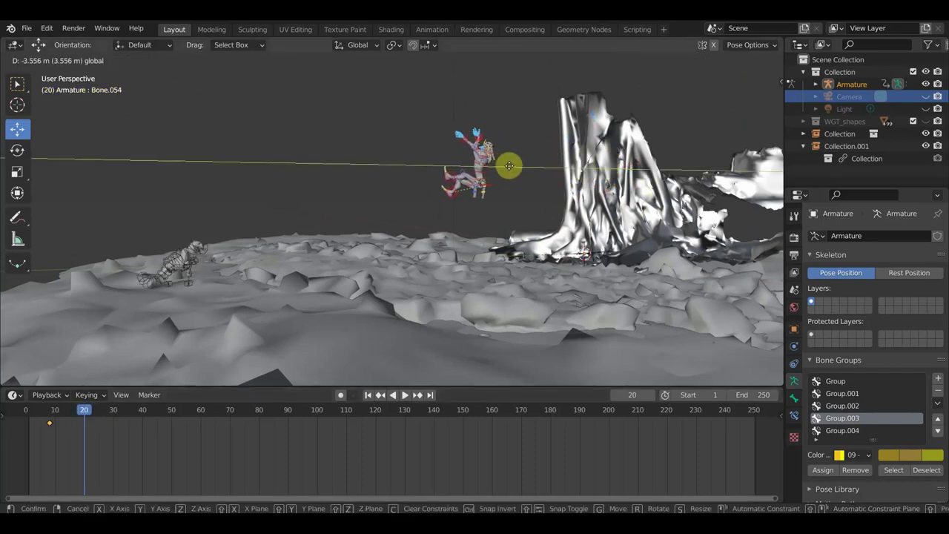
scroll(516, 191, "up", 5)
middle_click_drag(517, 190, 356, 234, "shift")
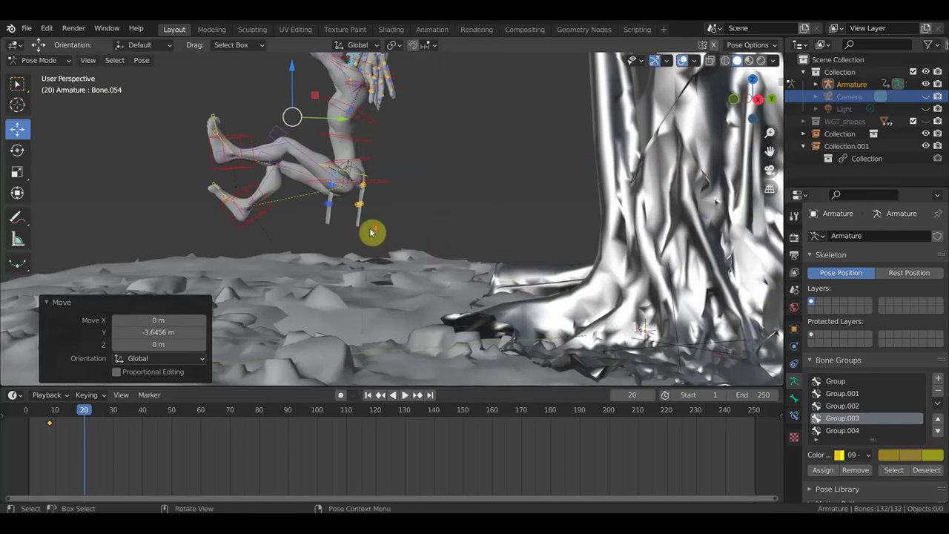
scroll(371, 232, "down", 4)
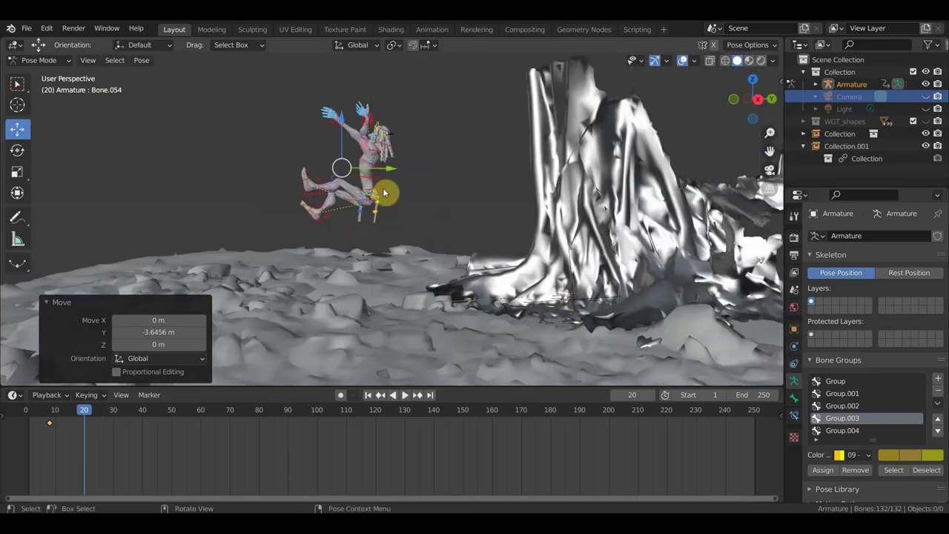
Step: Tilt the hips -3.63° and turn the whole figure about 70° in the air
left_click(384, 192)
key("r")
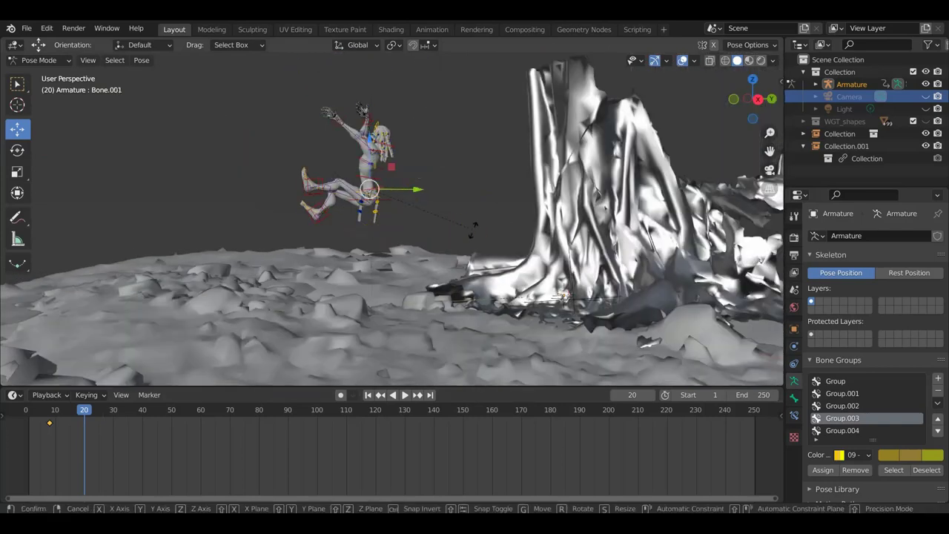
left_click(415, 210)
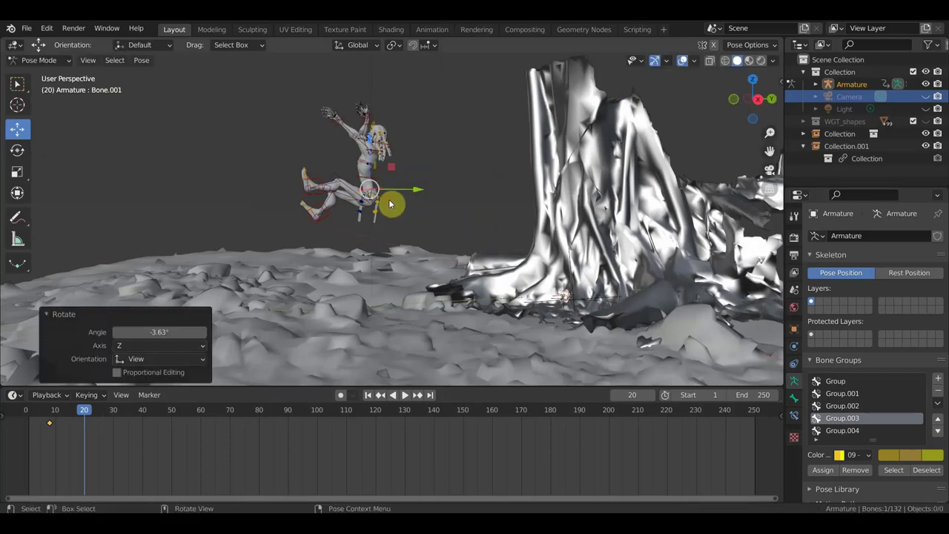
left_click(428, 227)
key("r")
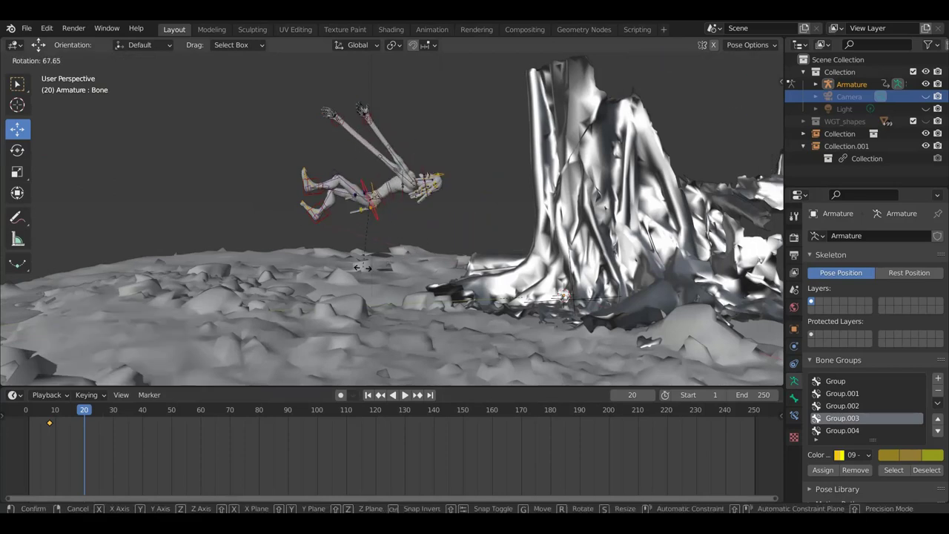
left_click(362, 265)
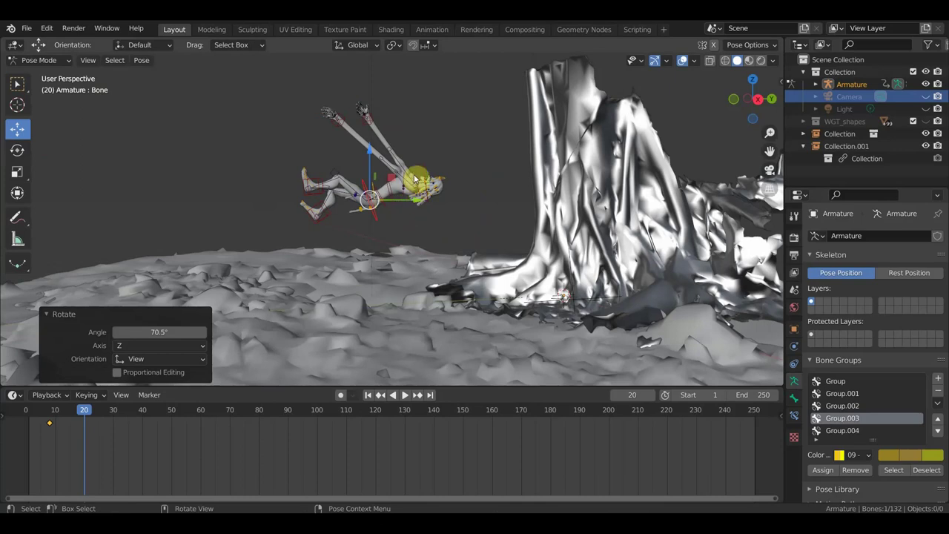
Step: Turn the upper-body bone by -81°
scroll(405, 195, "up", 2)
scroll(415, 189, "up", 3)
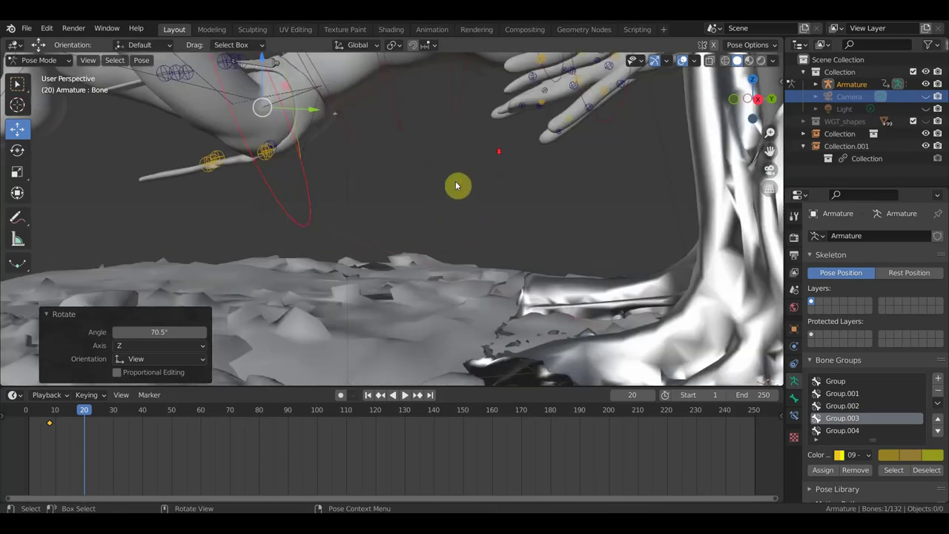
scroll(427, 171, "down", 2)
left_click(413, 176)
key("r")
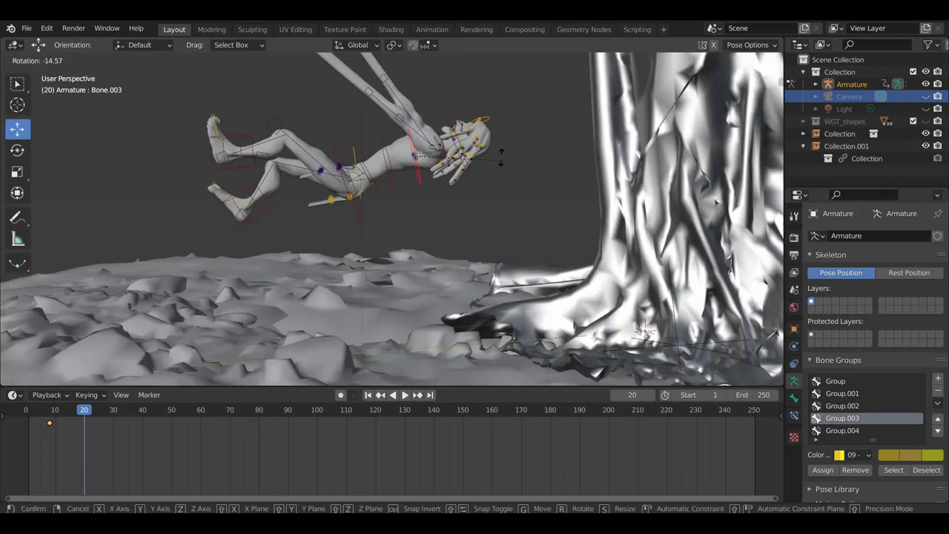
left_click(436, 120)
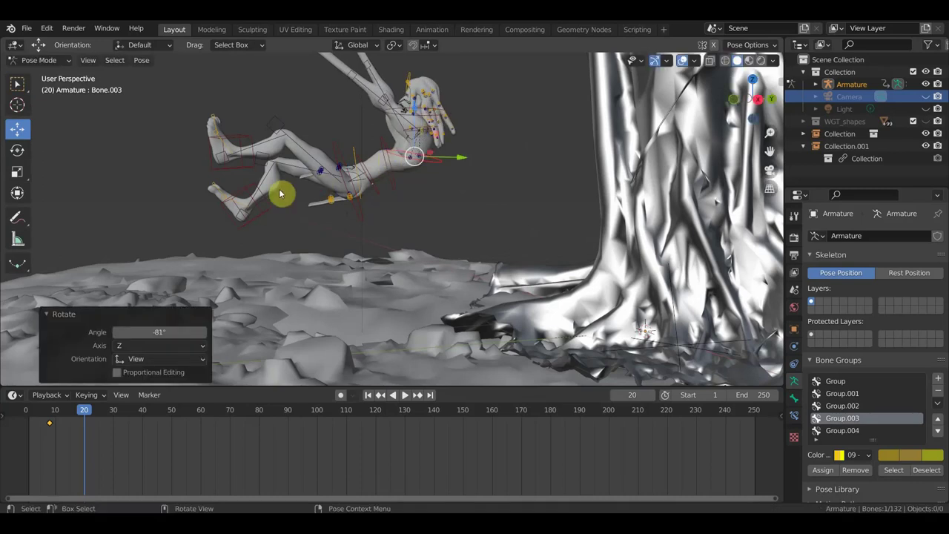
Step: Move both foot controls upward to tuck the legs mid-leap
left_click(240, 139)
key("g")
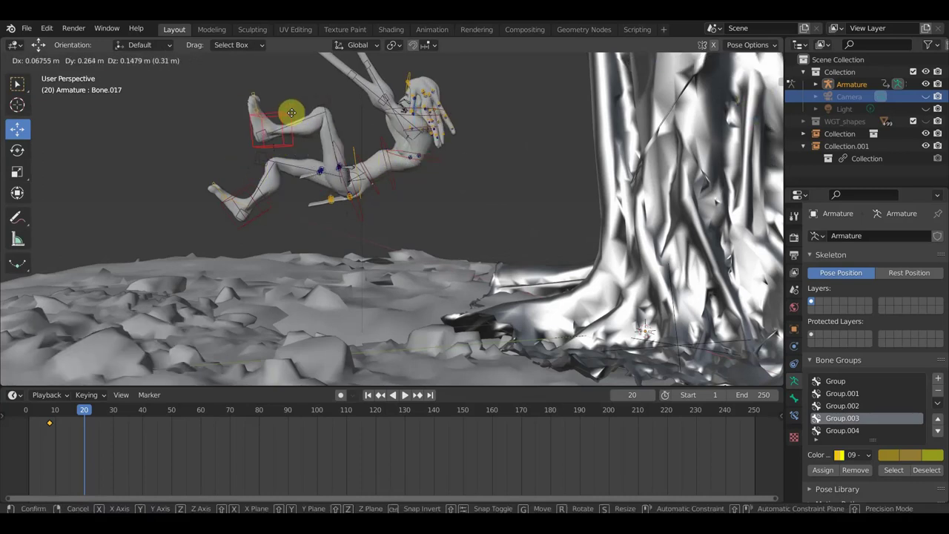
left_click(307, 112)
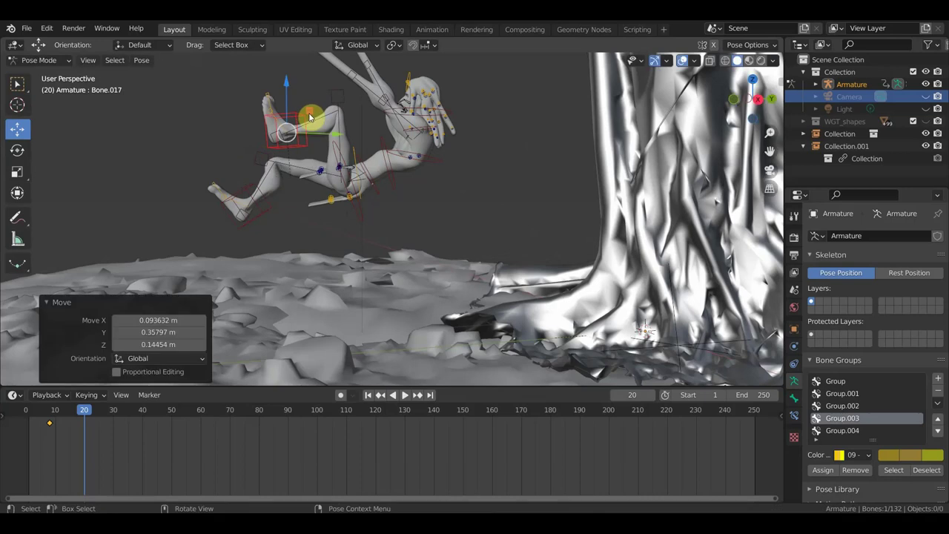
left_click(259, 188)
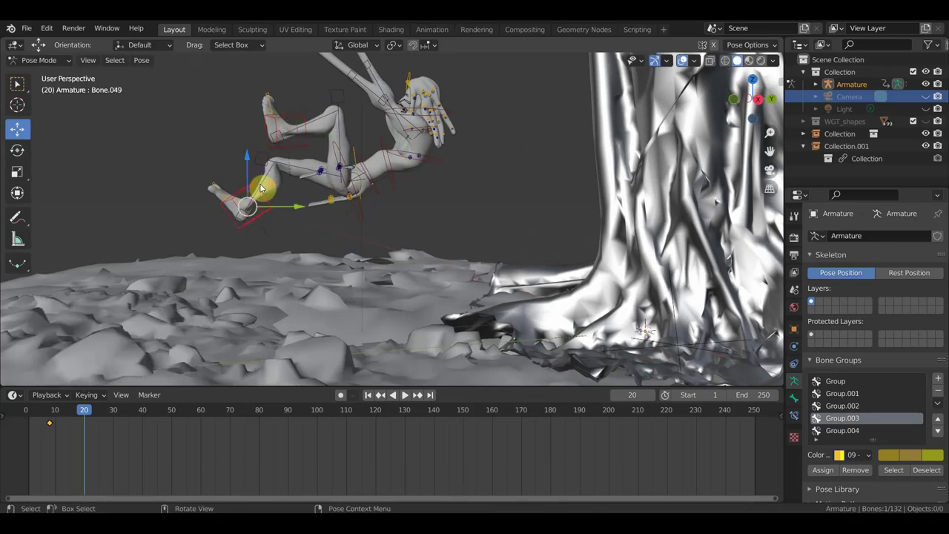
key("g")
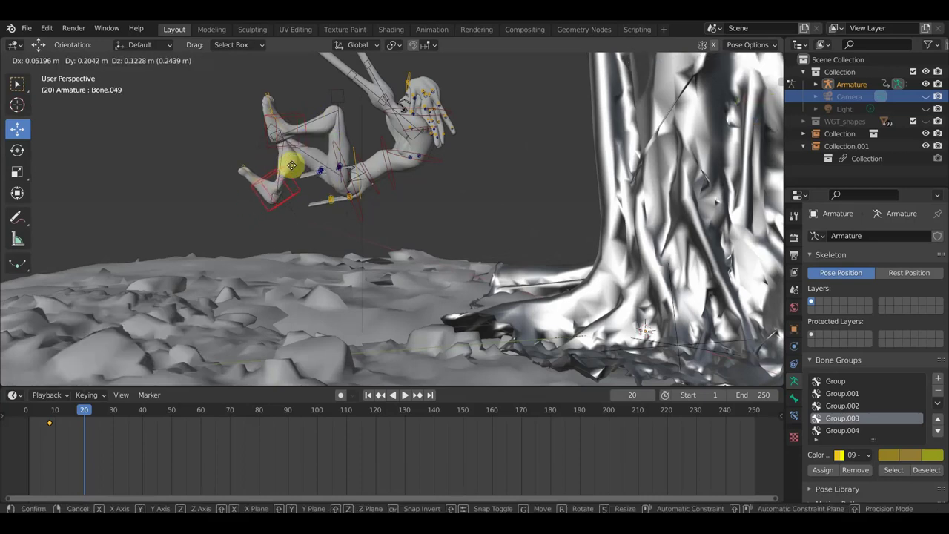
left_click(295, 164)
middle_click_drag(365, 144, 352, 150)
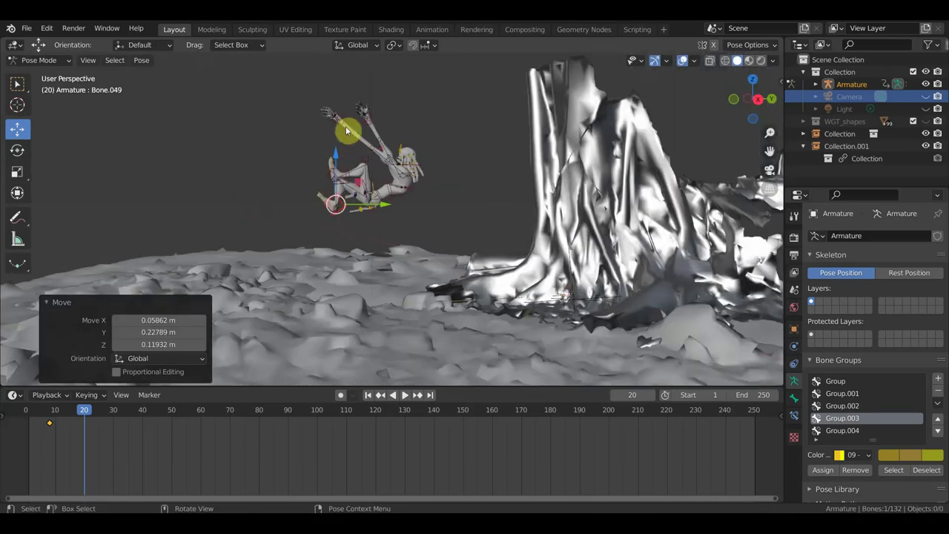
Step: Reposition the raised hand control, rotating it 27° and then 40.7°
left_click(353, 120)
key("g")
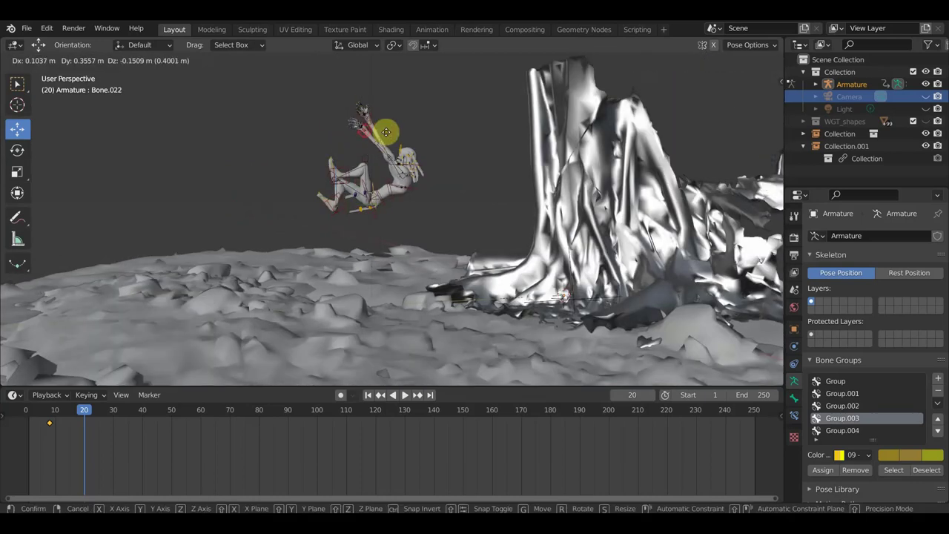
left_click(412, 149)
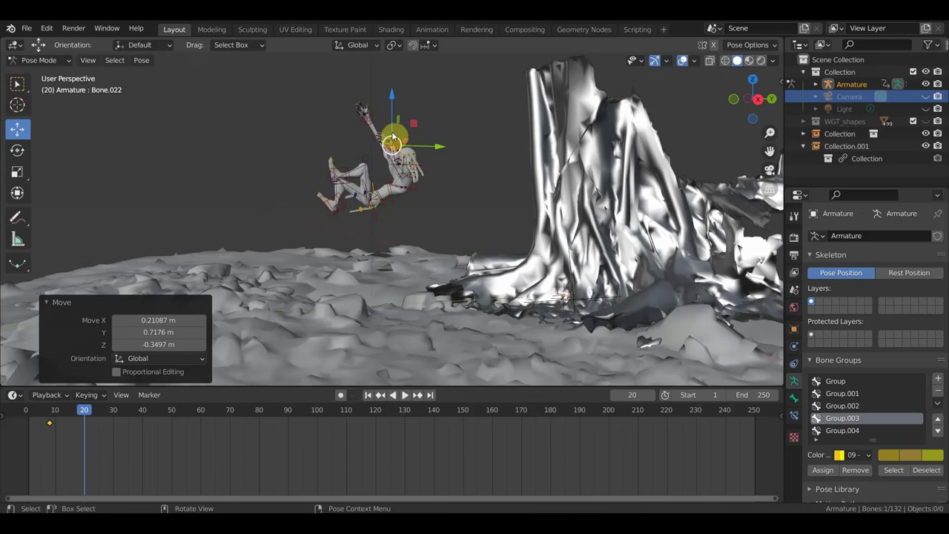
key("r")
left_click(447, 183)
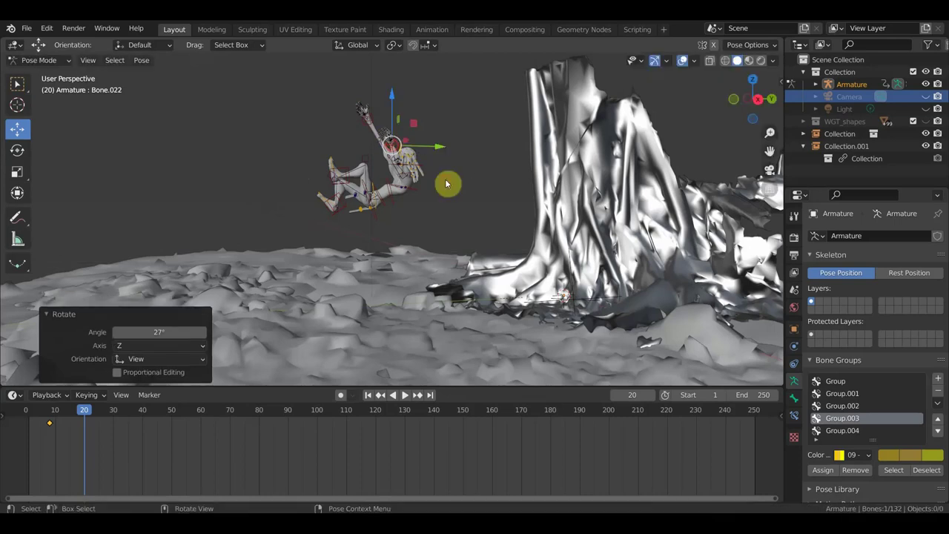
key("g")
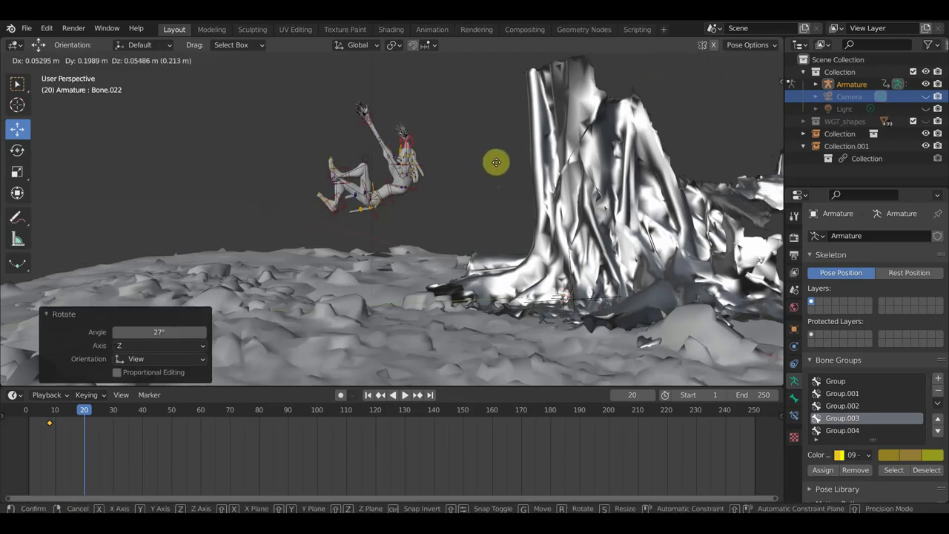
left_click(500, 161)
key("r")
left_click(474, 198)
mouse_move(475, 199)
middle_mouse_down()
mouse_move(504, 185)
mouse_move(542, 314)
mouse_move(546, 302)
mouse_move(386, 151)
middle_mouse_up()
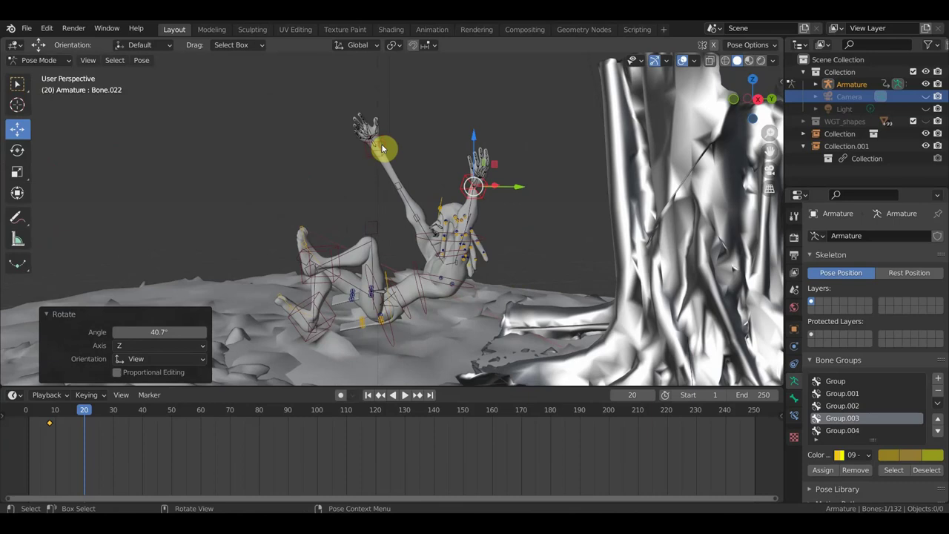
Step: Raise the other hand, then keyframe all bones' location, rotation and scale at frame 20
left_click(383, 148)
key("g")
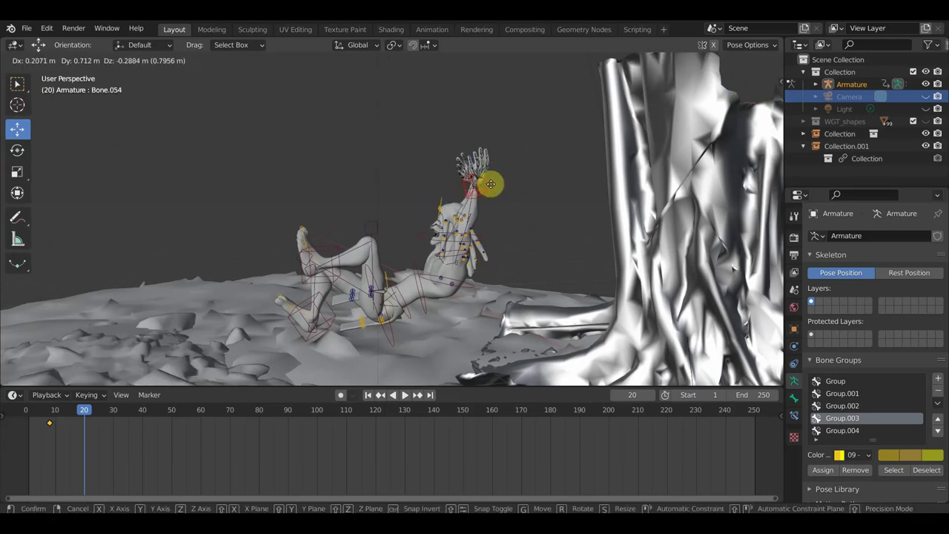
left_click(491, 183)
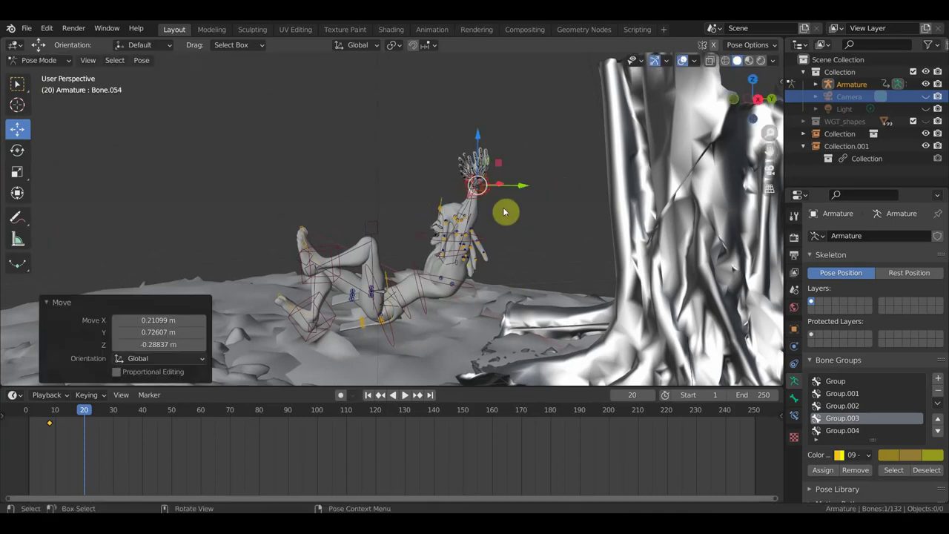
key("a")
key("i")
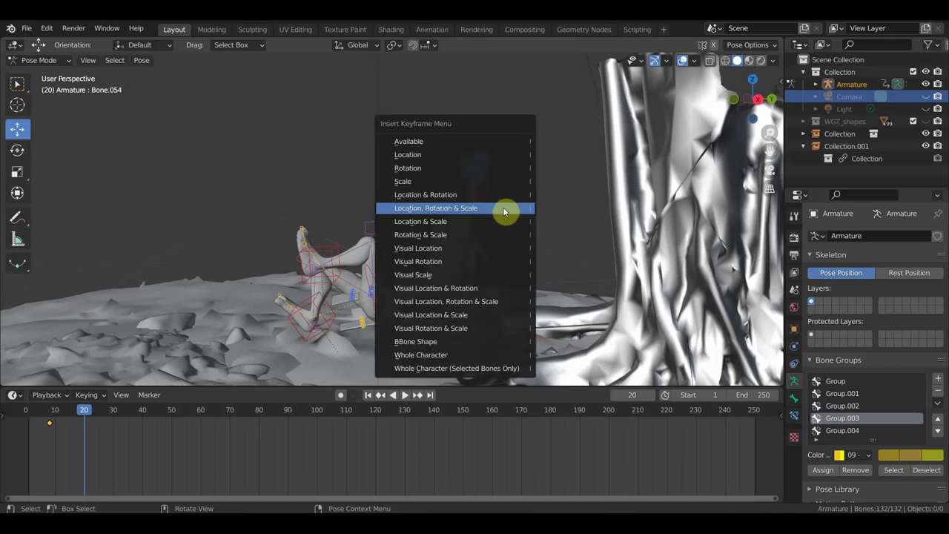
left_click(492, 220)
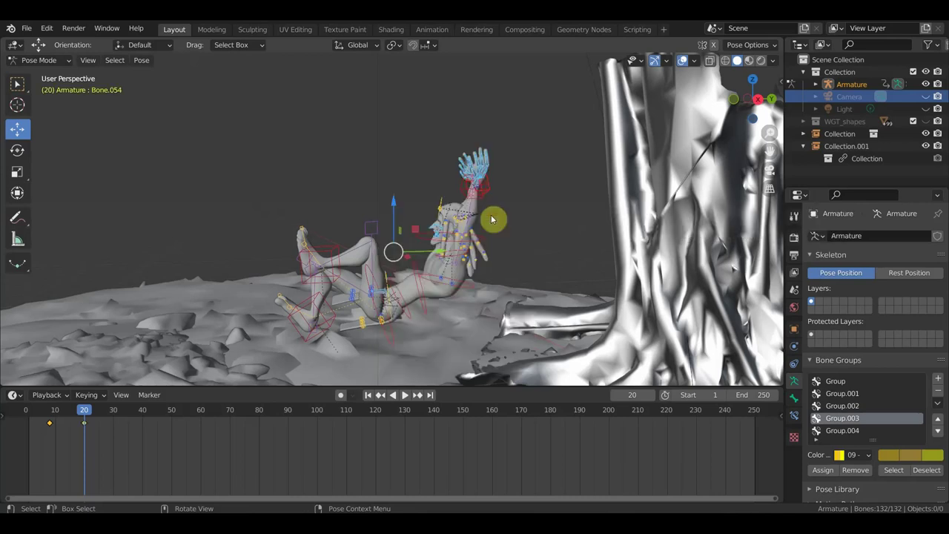
key("i")
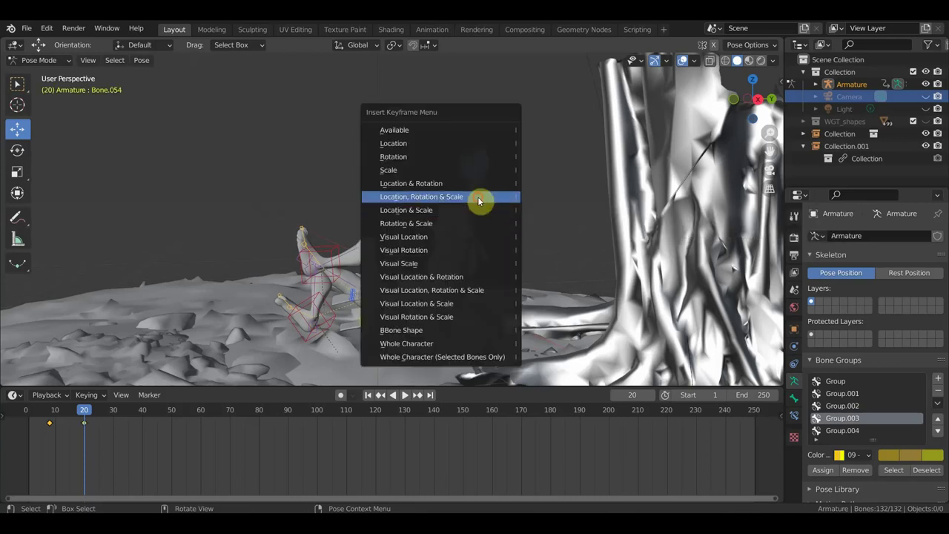
left_click(477, 197)
mouse_move(486, 249)
middle_mouse_down()
mouse_move(494, 288)
mouse_move(518, 237)
mouse_move(493, 266)
middle_mouse_up()
Step: At frame 30, move the whole rig forward and turn the torso 24.1 degrees
left_click(114, 414)
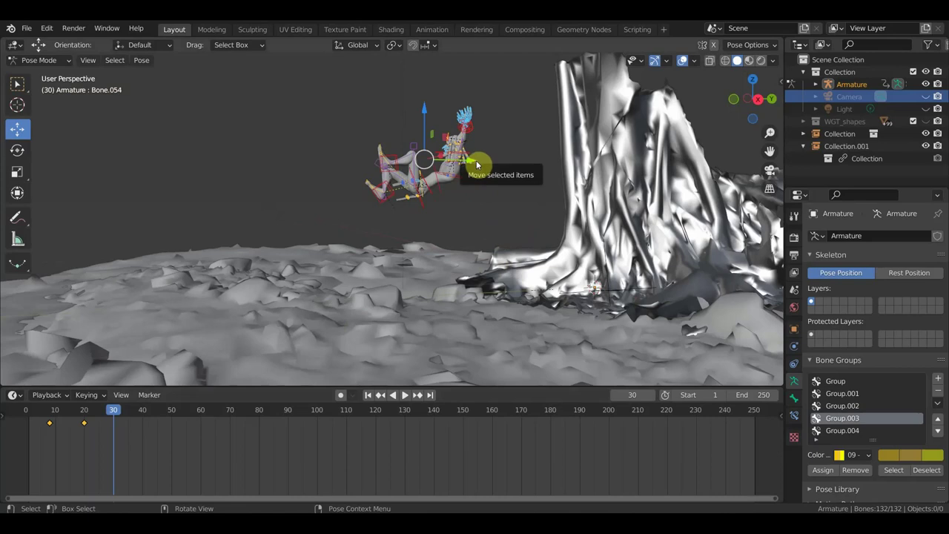
key("g")
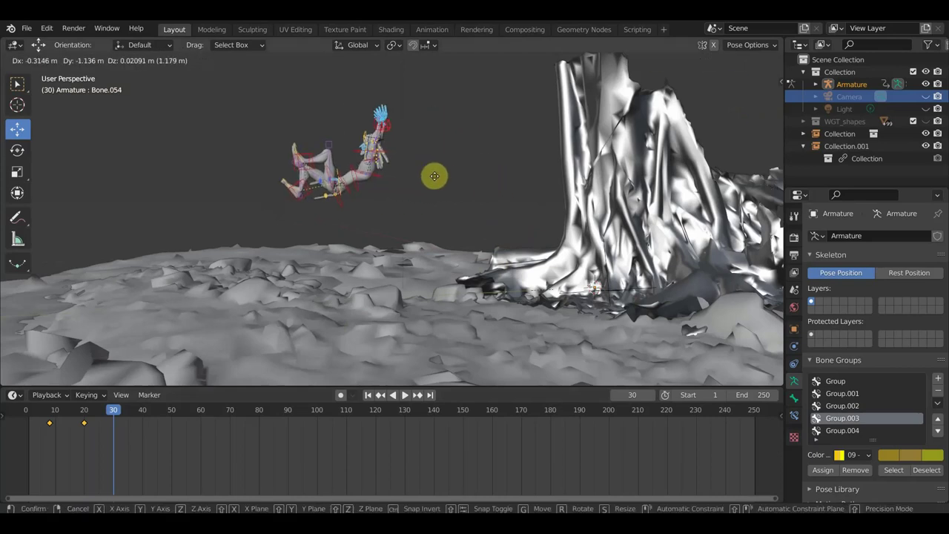
left_click(435, 176)
left_click(310, 154)
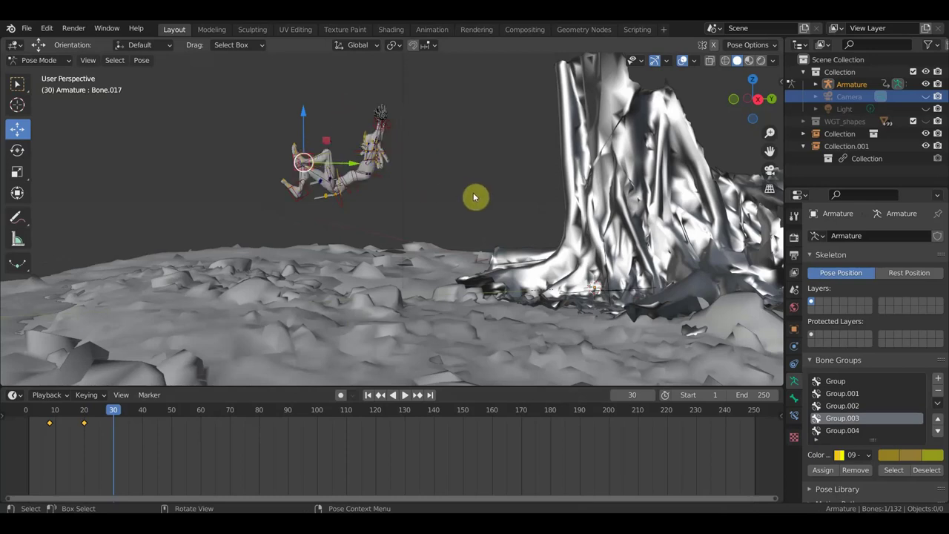
scroll(360, 195, "up", 3)
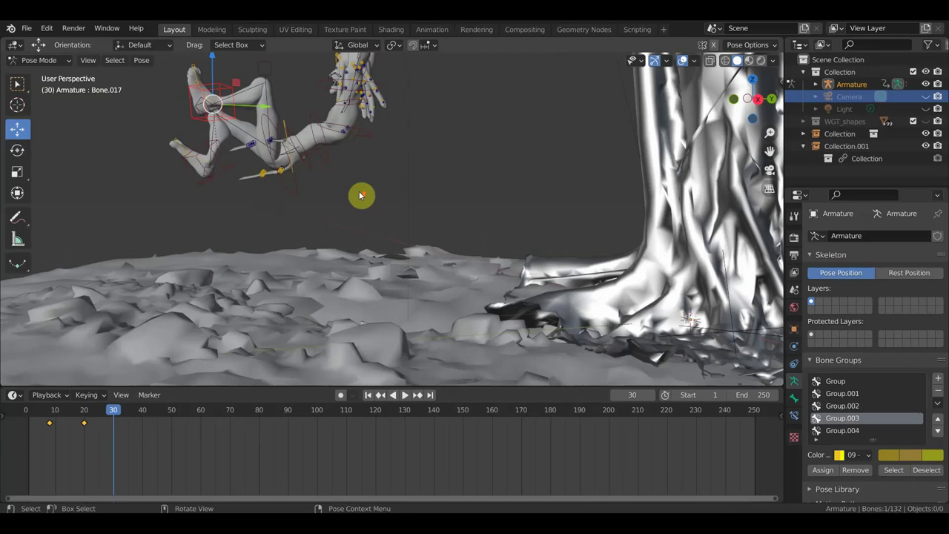
left_click(328, 161)
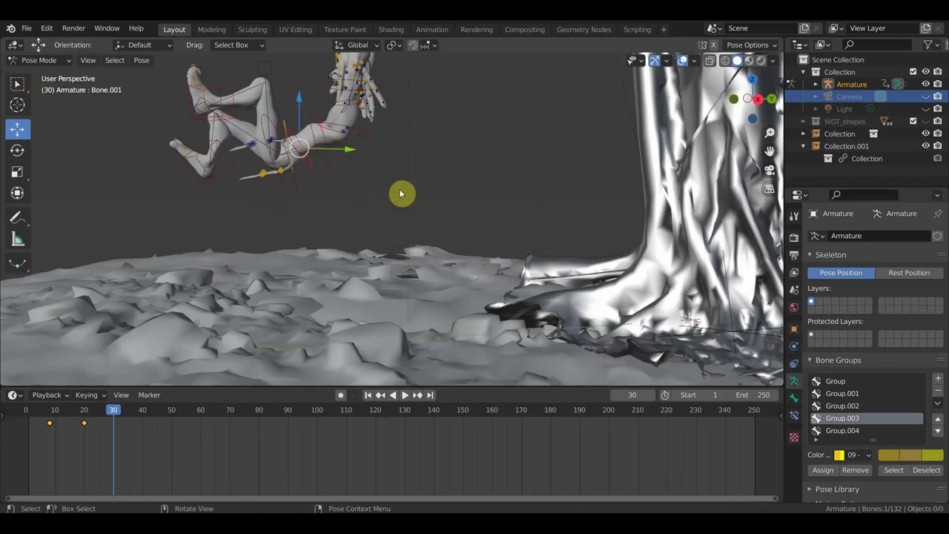
scroll(404, 194, "down", 2)
key("r")
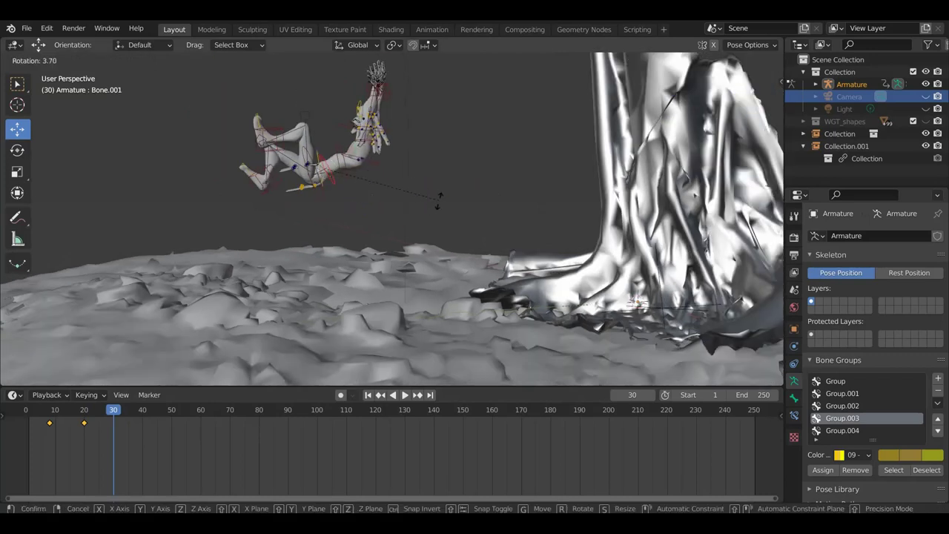
left_click(412, 231)
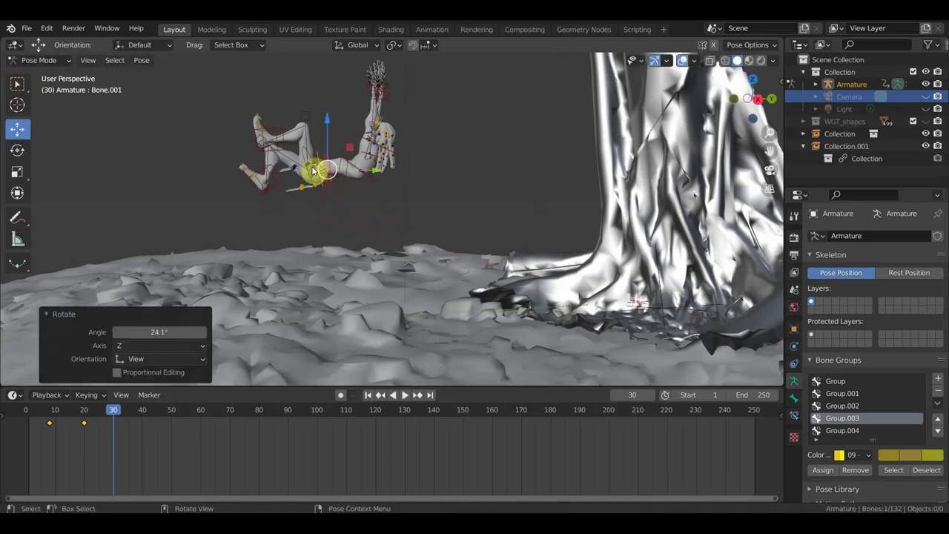
Step: Reposition the raised hand about 0.26 m along Y and rotate the other hand about -29.6°
left_click(390, 91)
left_click_drag(408, 92, 455, 99)
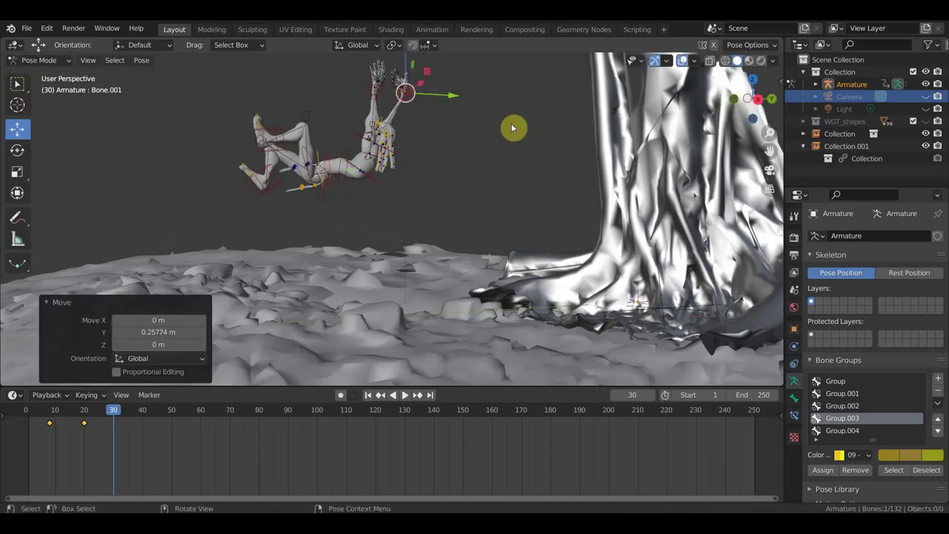
key("r")
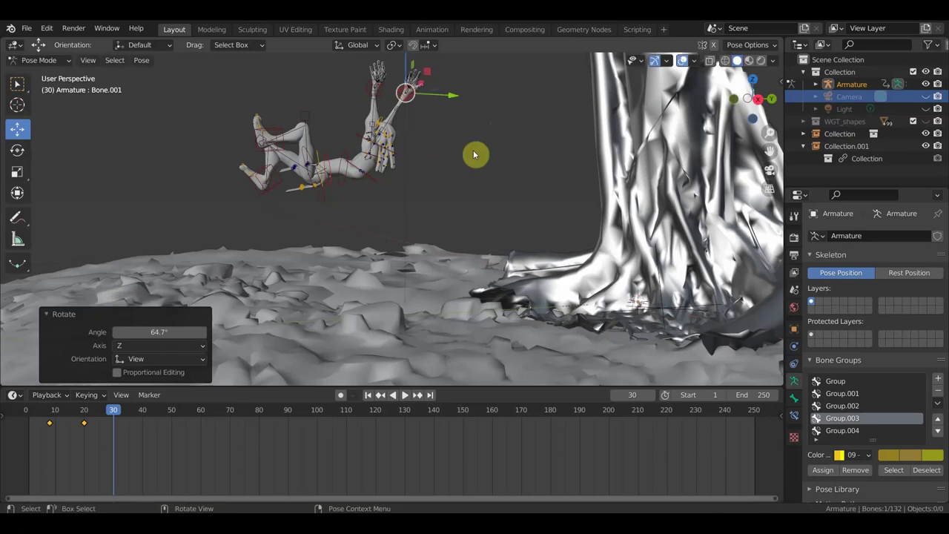
key("g")
left_click(486, 156)
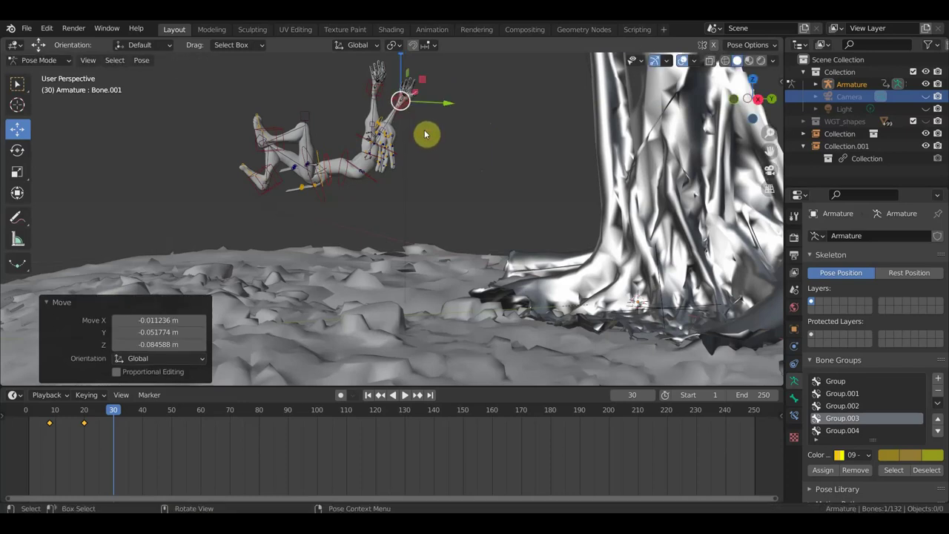
left_click(383, 93)
key("g")
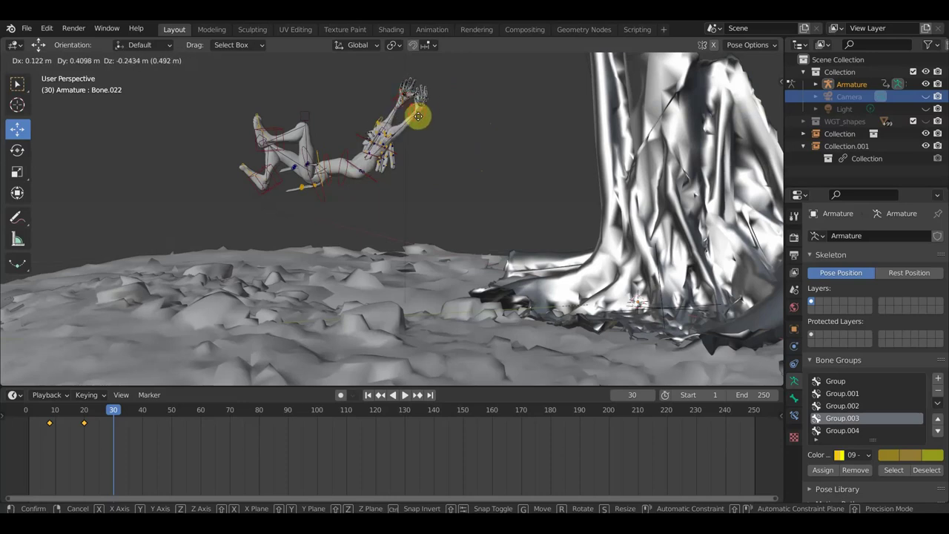
left_click(415, 113)
scroll(382, 144, "up", 4)
scroll(372, 132, "down", 2)
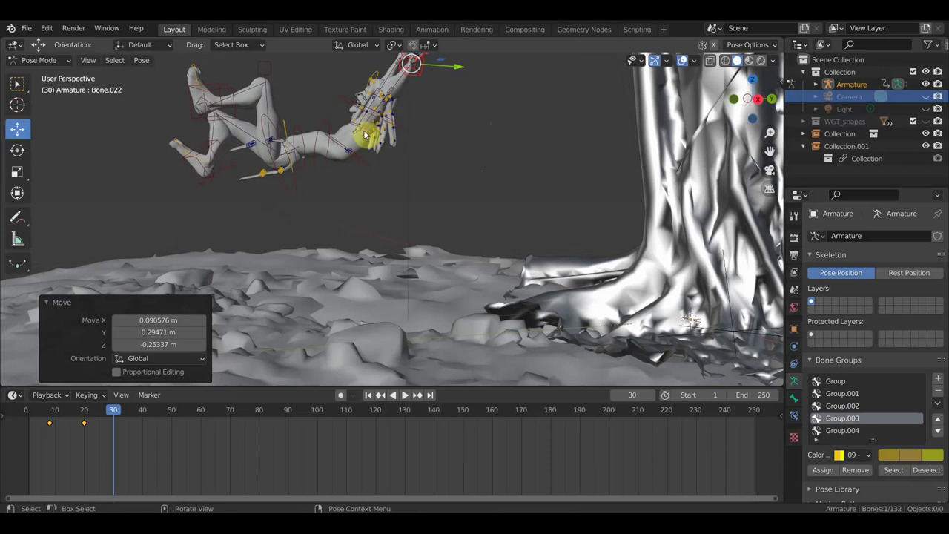
left_click(367, 132)
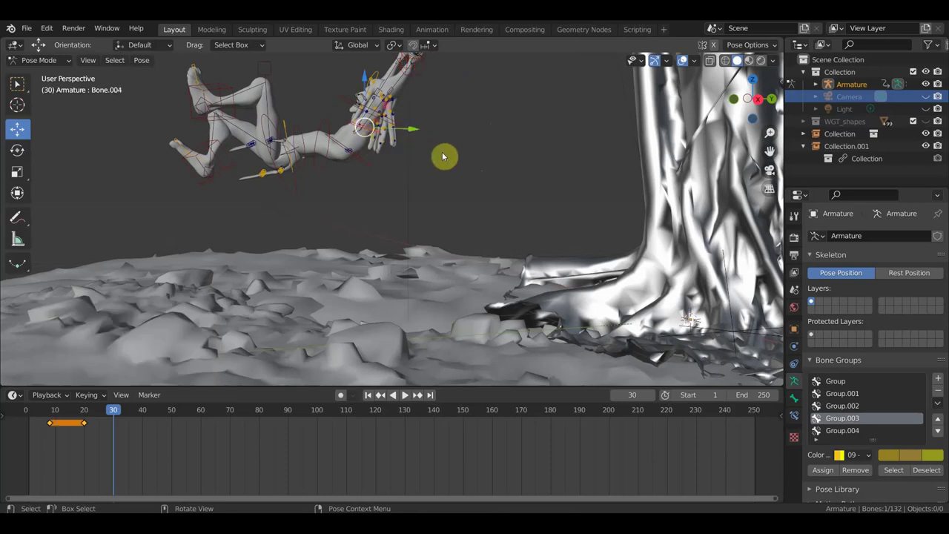
key("r")
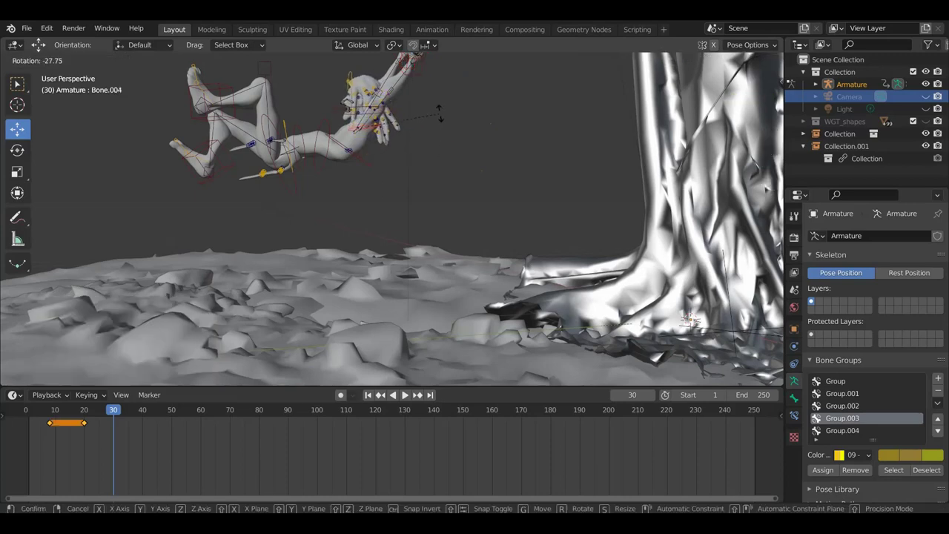
left_click(440, 115)
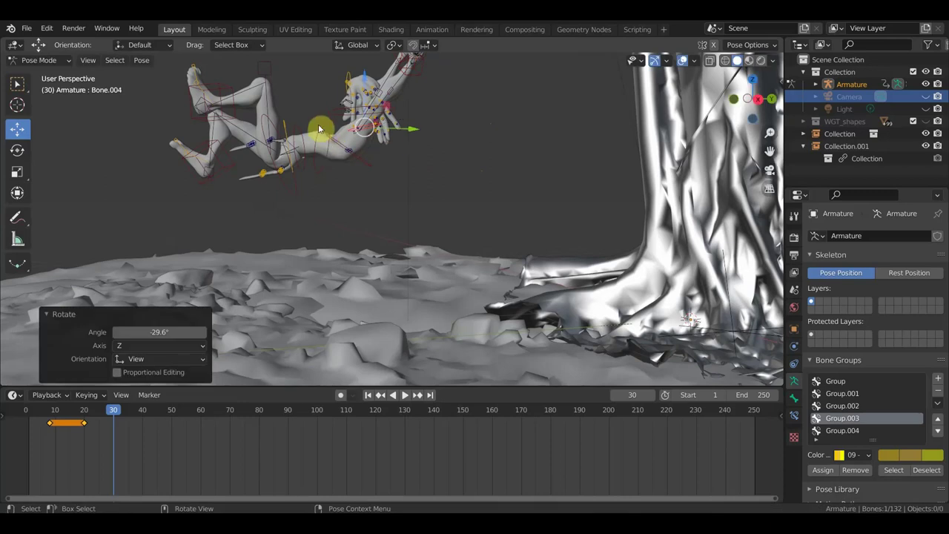
Step: Move the leg bone and the foot bone into the mid-air pose
left_click(224, 91)
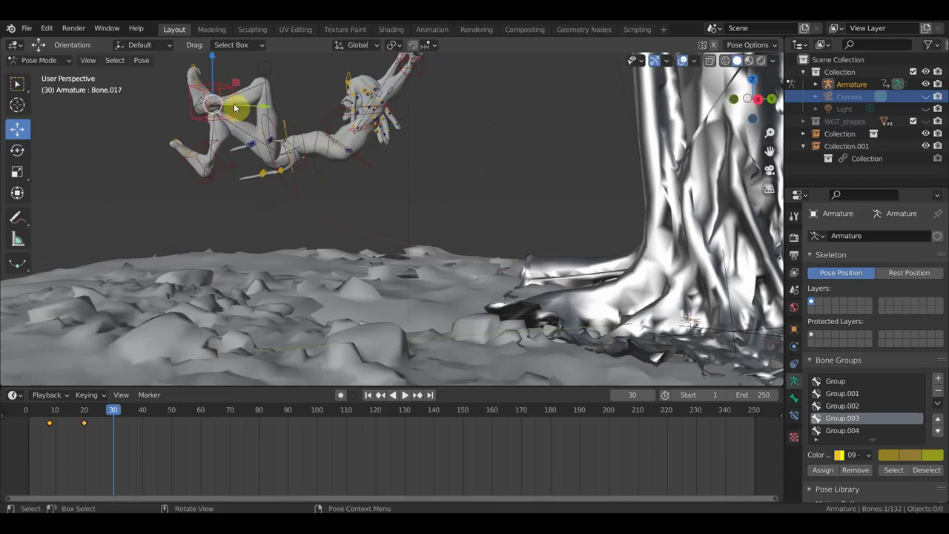
scroll(248, 129, "down", 3)
key("g")
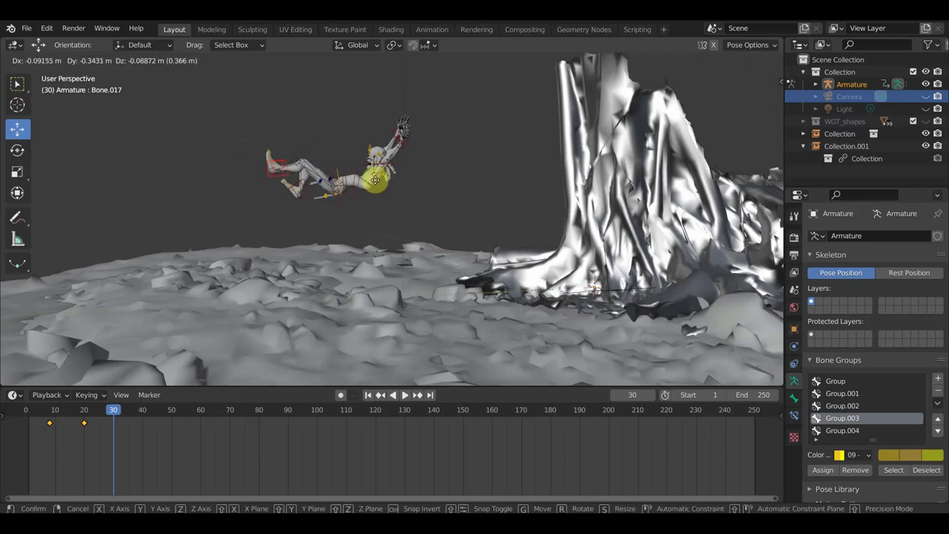
left_click(368, 181)
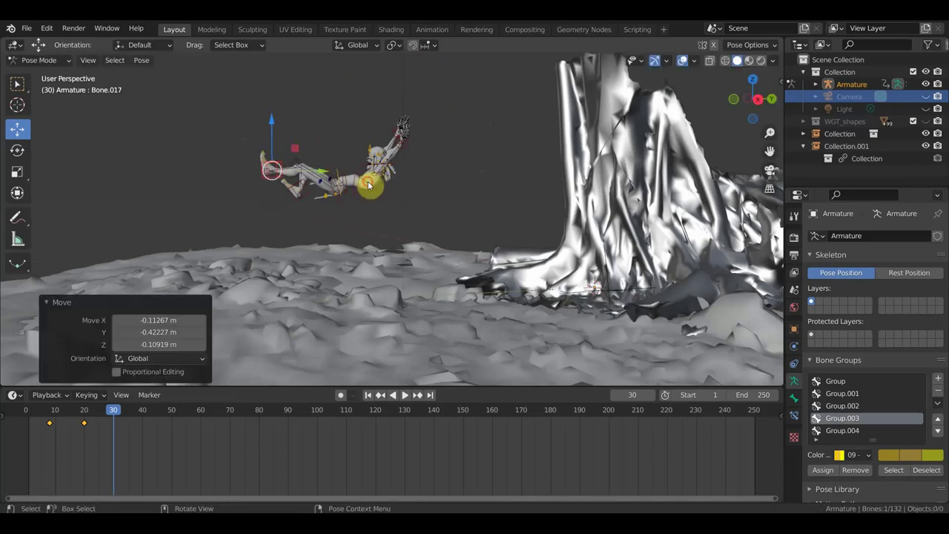
key("g")
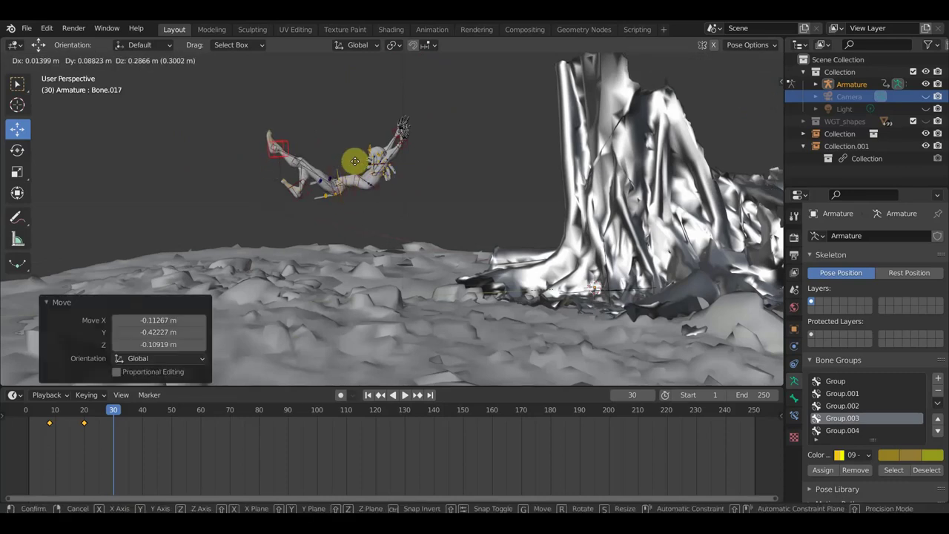
left_click(361, 171)
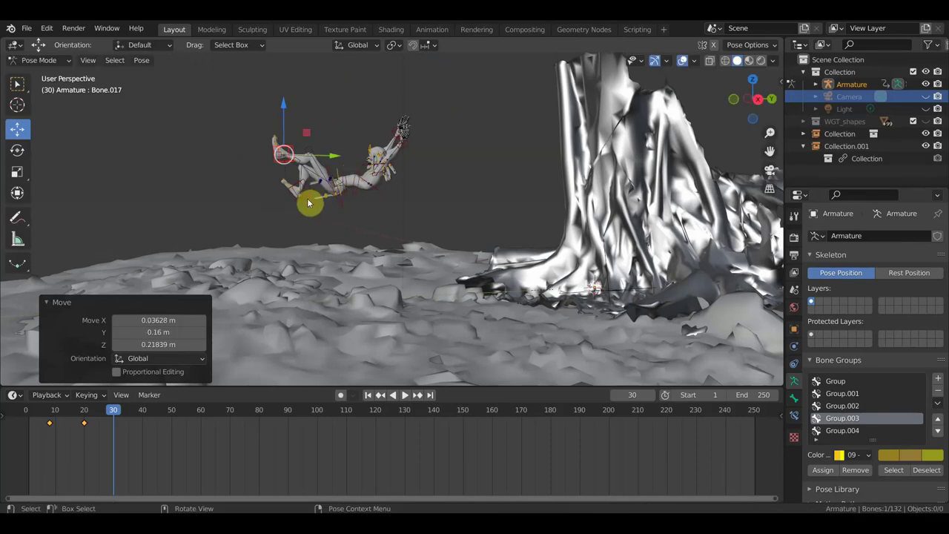
left_click(309, 202)
key("g")
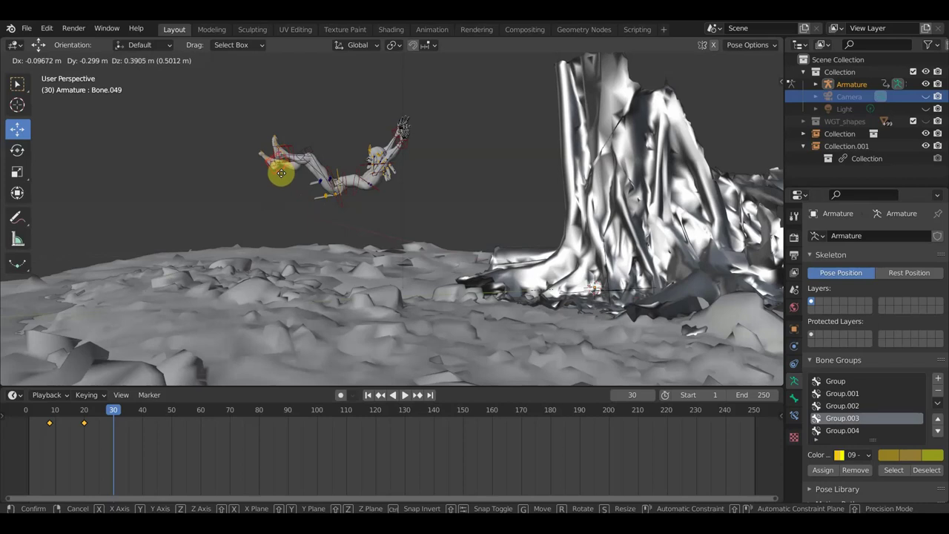
left_click(283, 176)
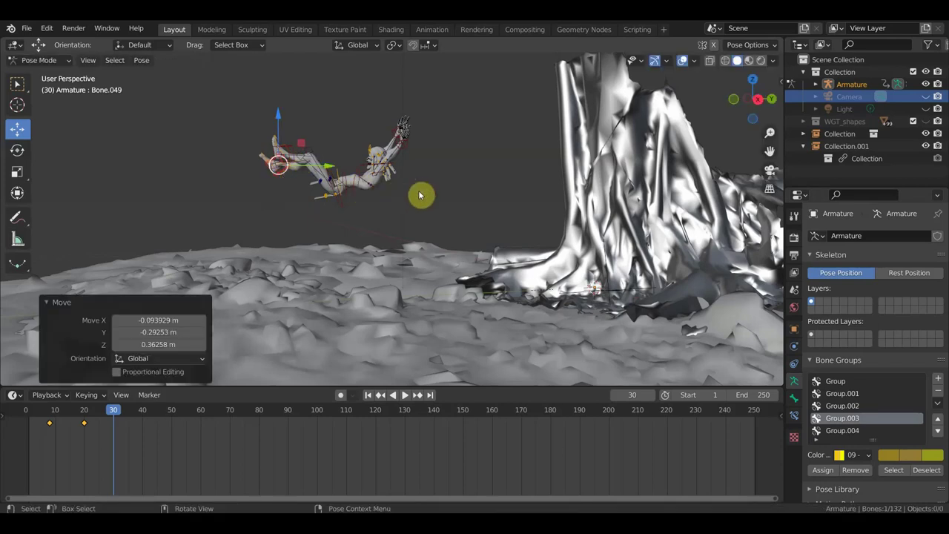
Step: Select all bones and insert a Location & Rotation keyframe at frame 30
key("a")
key("i")
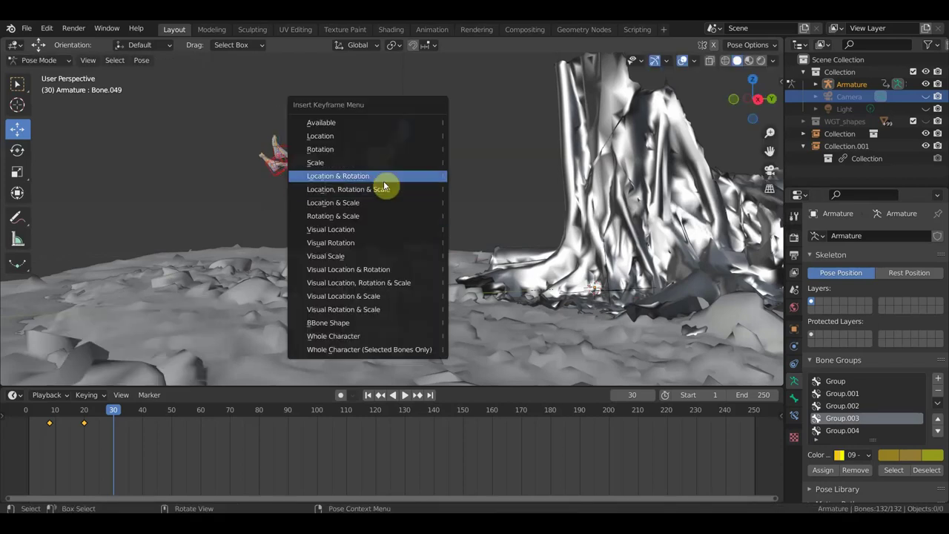
left_click(380, 194)
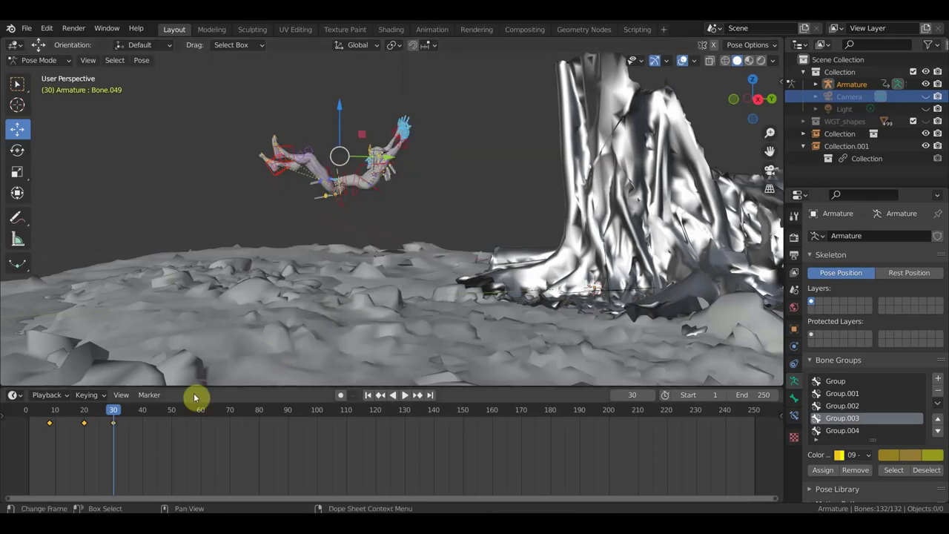
Step: Play back and scrub the leap from the start, stopping at frame 28
left_click(68, 417)
key("space")
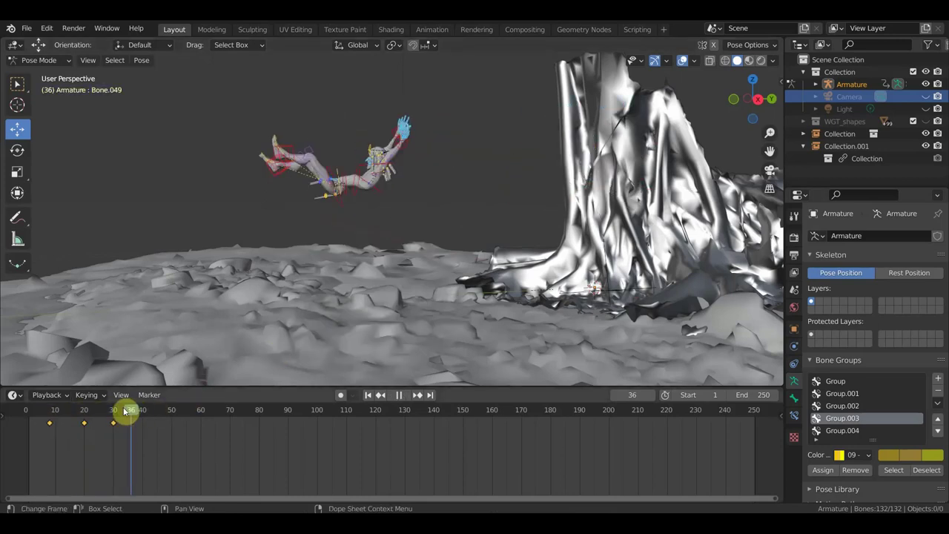
left_click_drag(68, 417, 110, 412)
key("space")
Step: Orbit the view to reveal the cheetah rig, then advance the playhead to frame 48
middle_click_drag(297, 301, 392, 287)
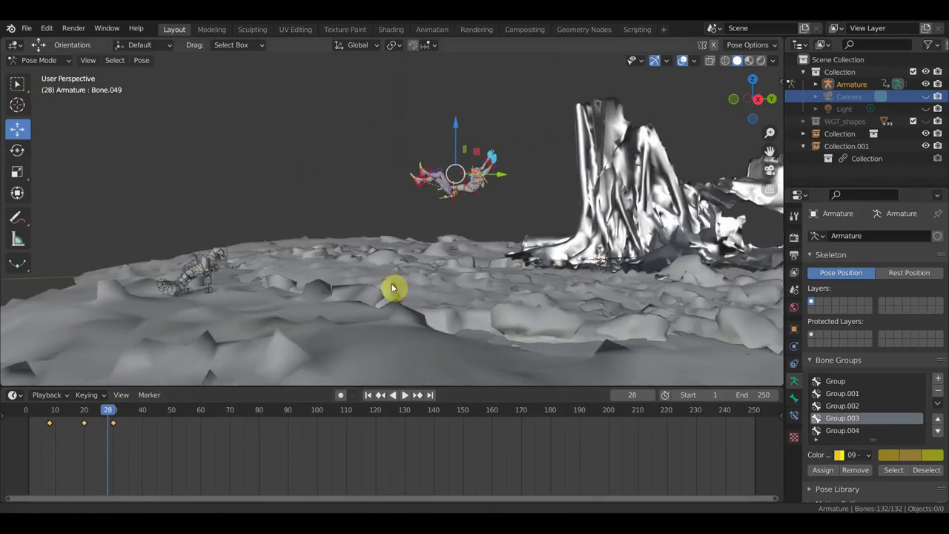
scroll(395, 204, "up", 2)
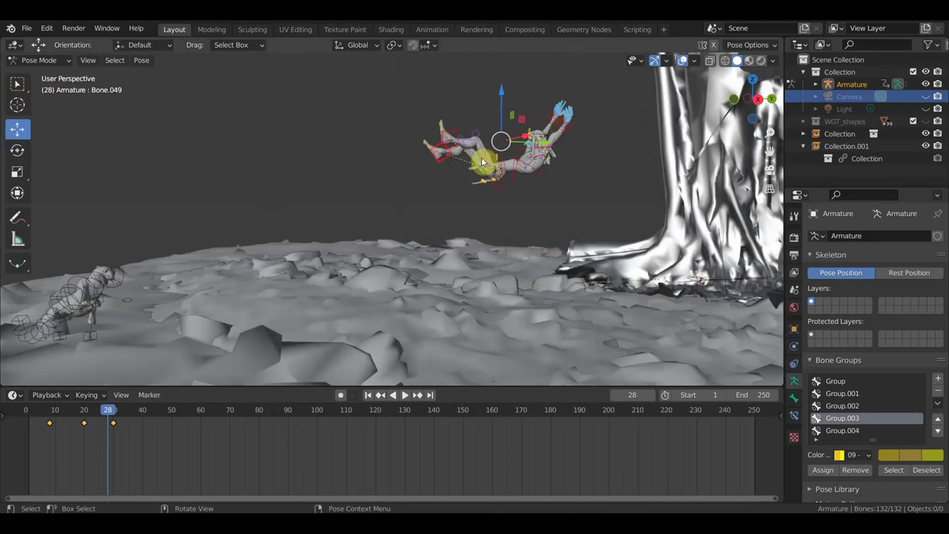
scroll(597, 100, "down", 2)
scroll(583, 111, "down", 1)
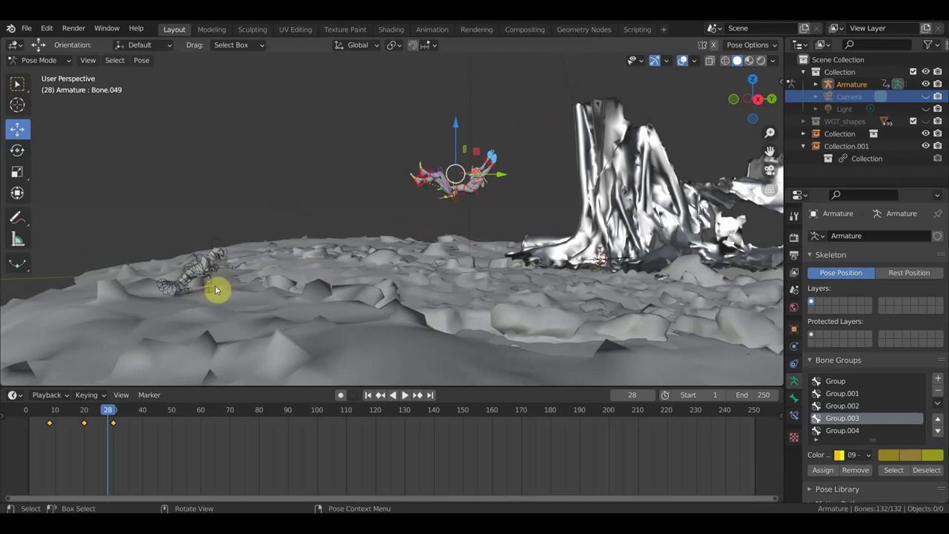
scroll(211, 285, "up", 3)
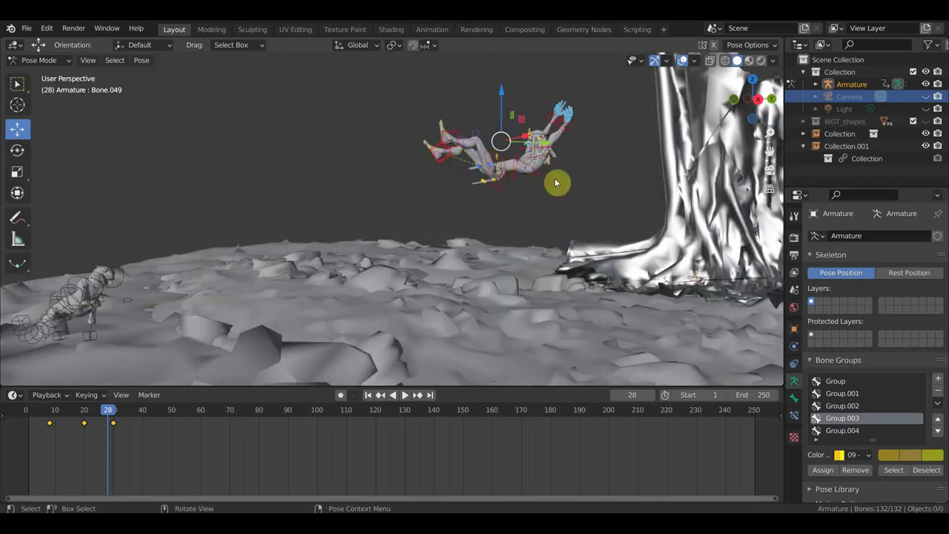
middle_click_drag(445, 256, 475, 274)
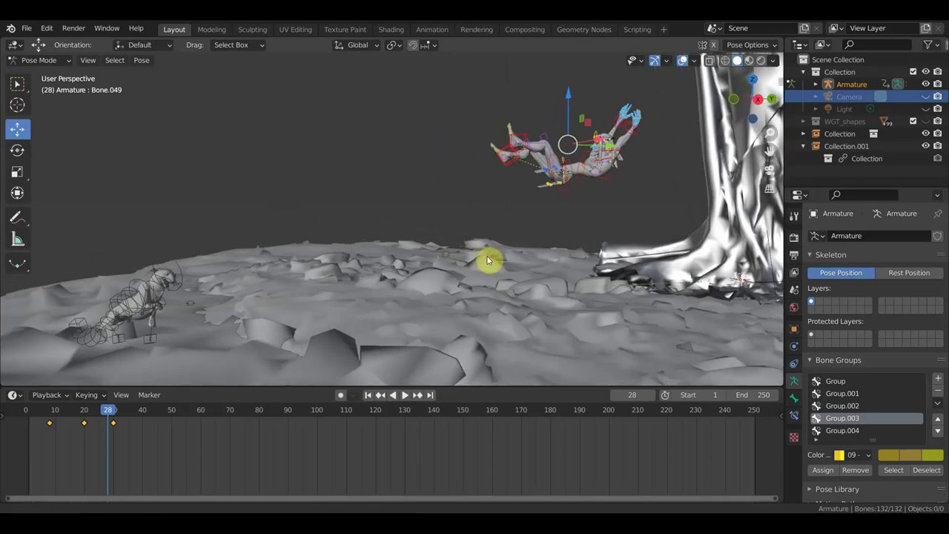
middle_click_drag(442, 195, 437, 198)
mouse_move(178, 427)
left_mouse_down()
mouse_move(70, 408)
mouse_move(121, 413)
mouse_move(166, 434)
left_mouse_up()
middle_click_drag(475, 300, 475, 294)
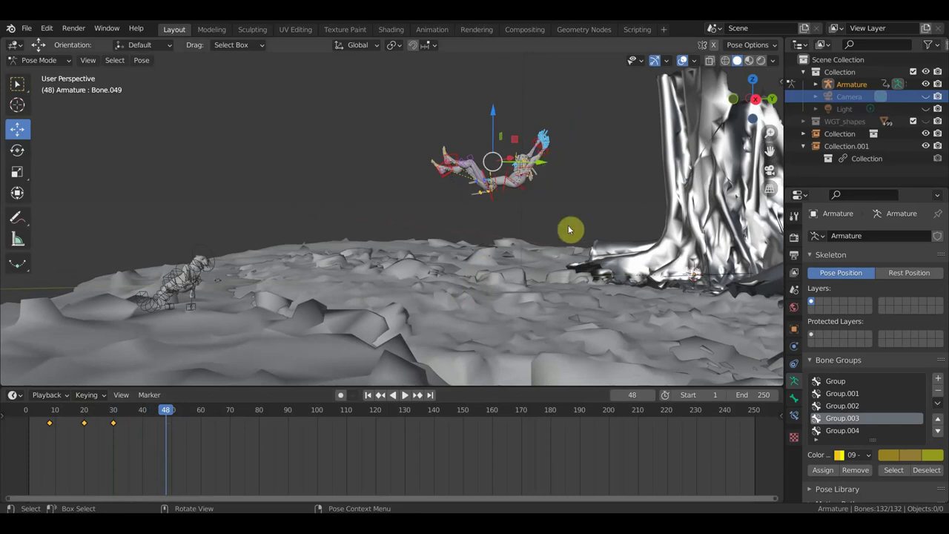
Step: Move the whole rig by −0.20622, −1.2457, 0.63086 m at frame 48
key("g")
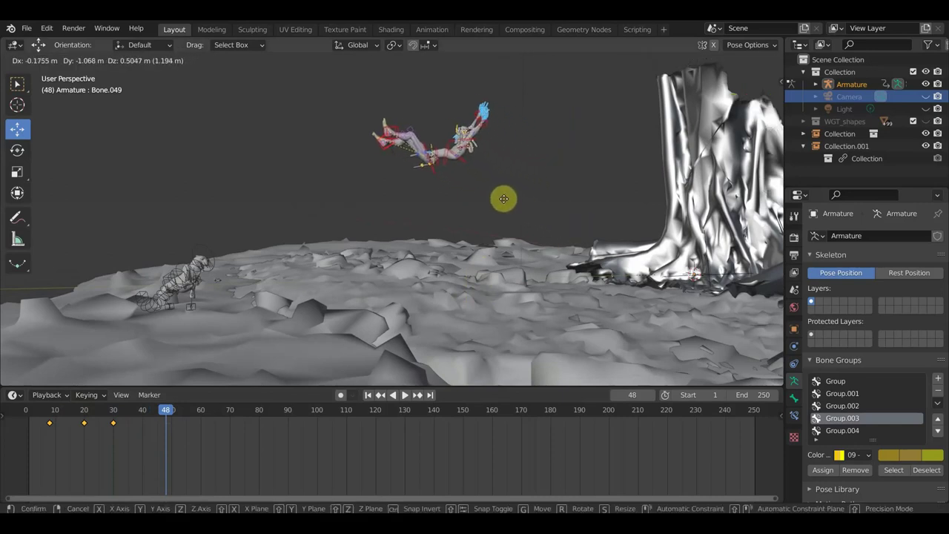
left_click(492, 189)
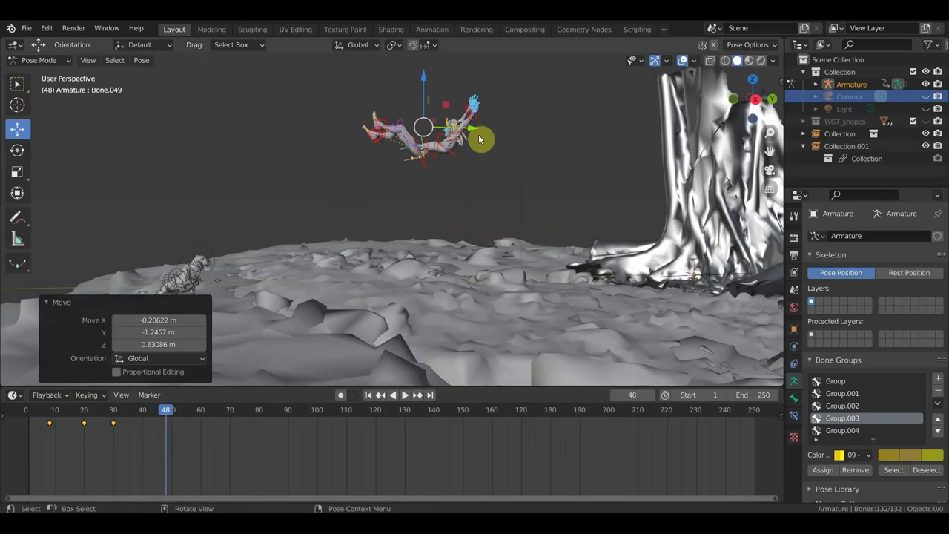
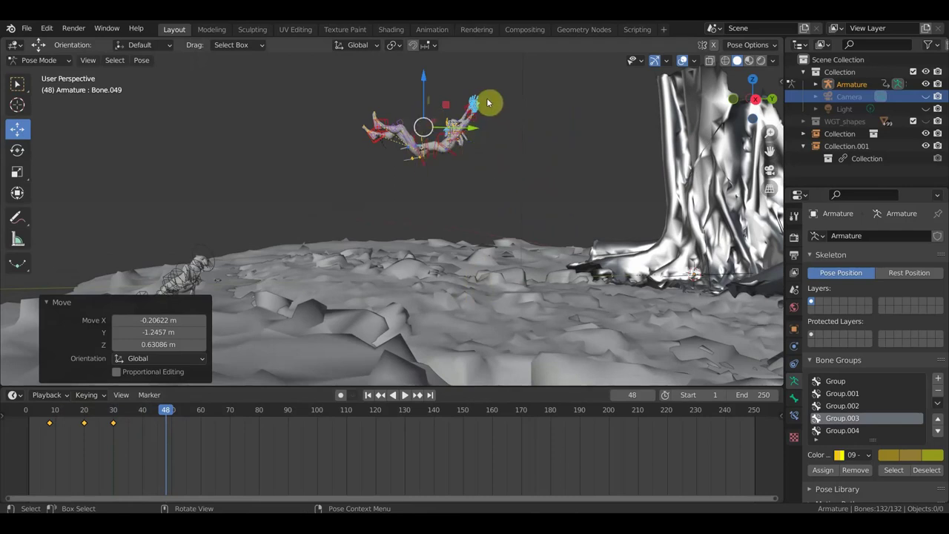
Step: Frame the rig, scrub through frames 20, 29 and 6, and settle on frame 7
middle_click_drag(504, 155, 509, 243, "shift")
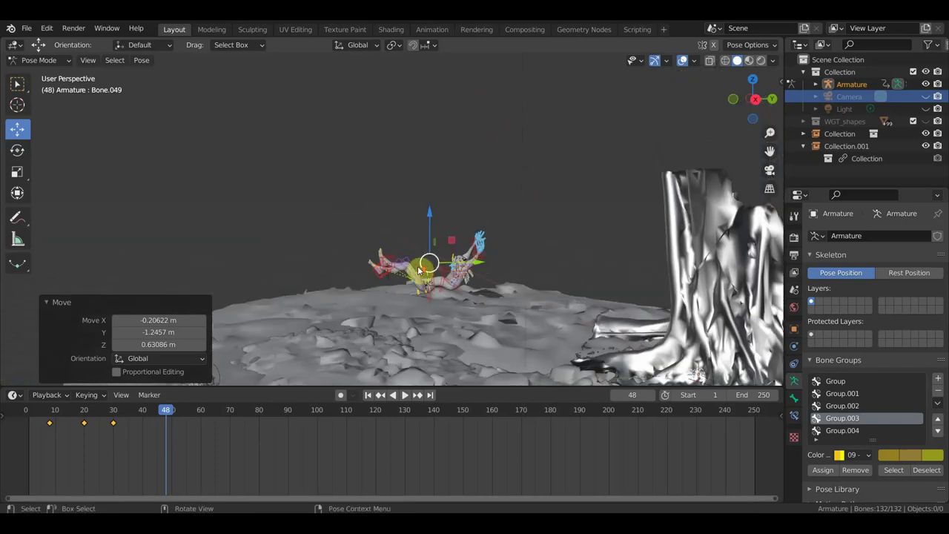
scroll(419, 265, "up", 3)
middle_click_drag(418, 264, 410, 196, "shift")
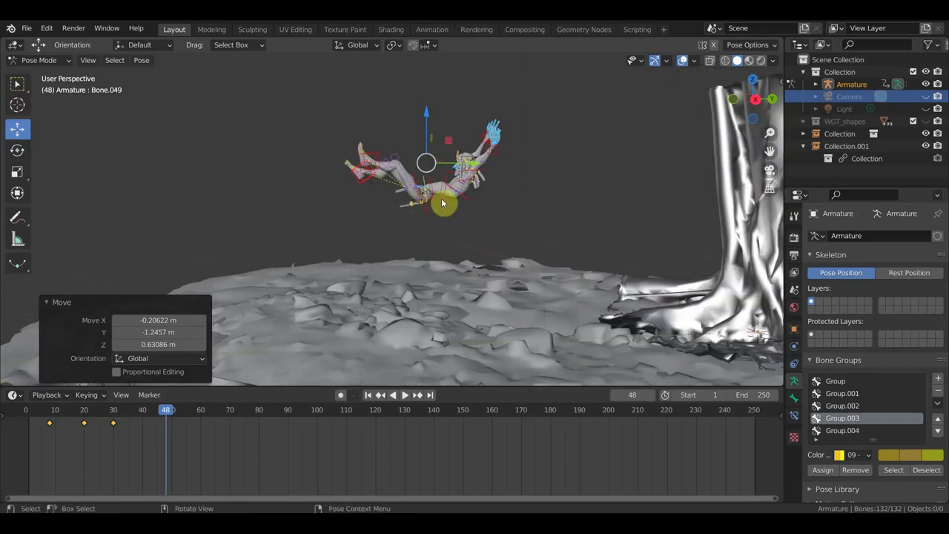
left_click(84, 409)
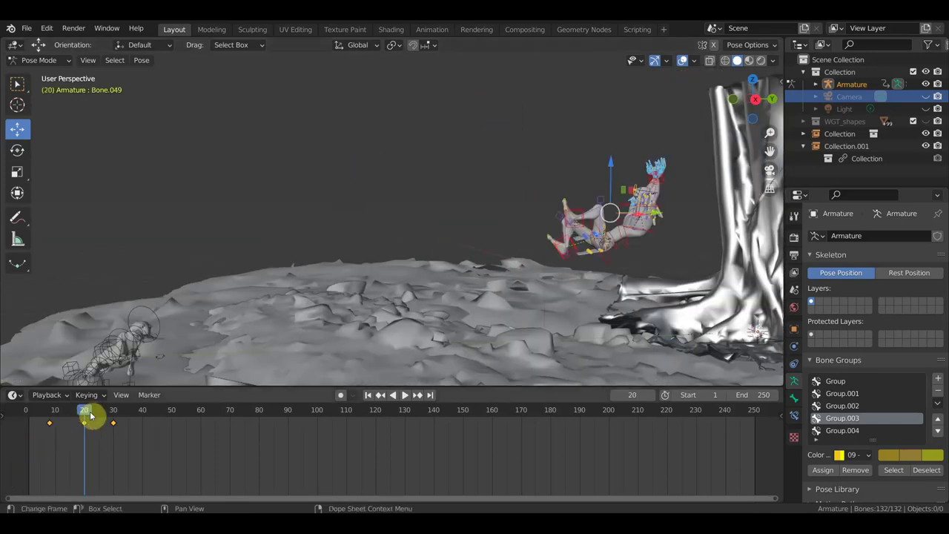
left_click(111, 412)
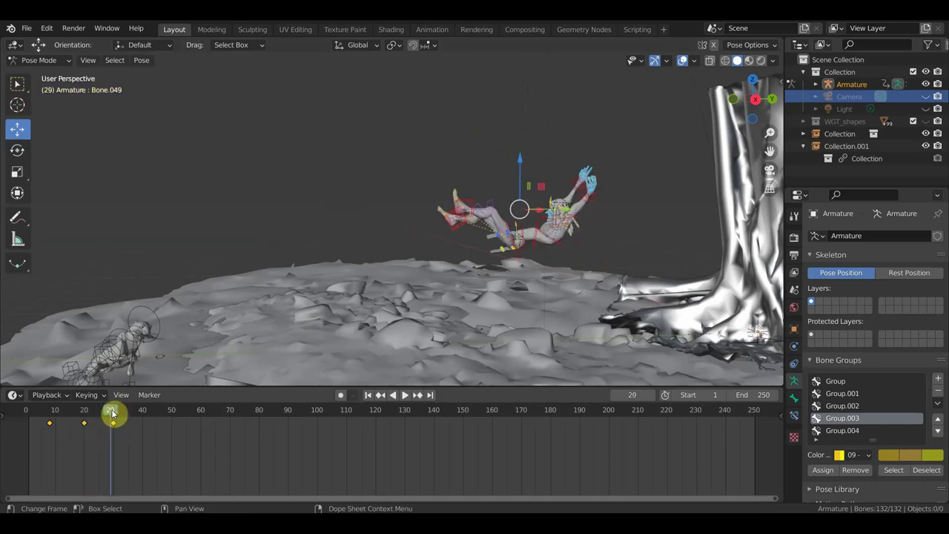
left_click(44, 411)
key("Right")
middle_click_drag(445, 266, 471, 253)
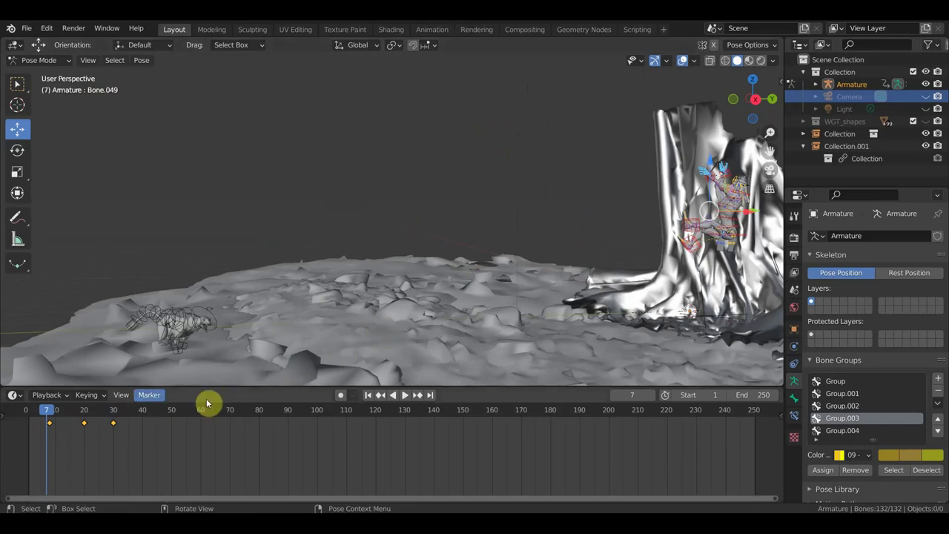
Step: Duplicate the frame-7 keyframe and drop the copy near frame 40
left_click(49, 422)
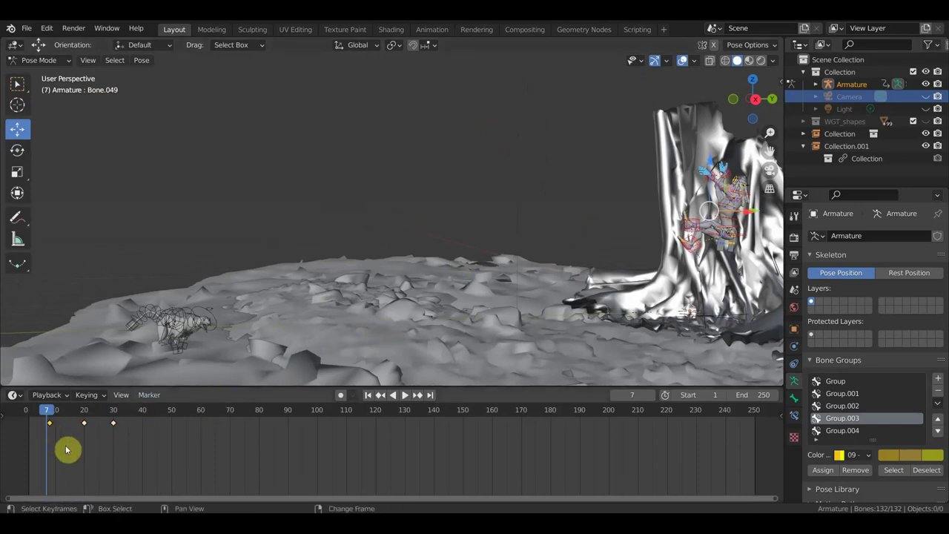
key("shift+d")
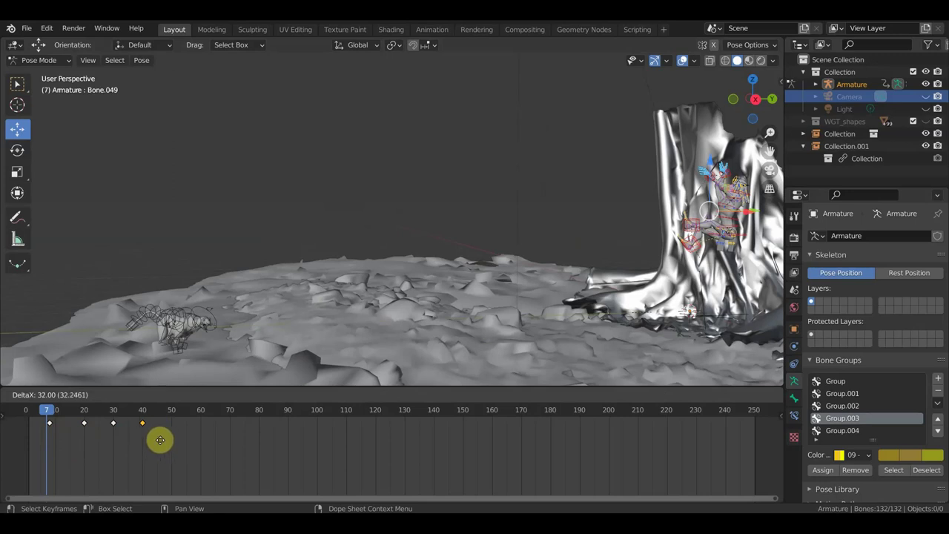
left_click(160, 440)
mouse_move(480, 288)
middle_mouse_down()
mouse_move(515, 265)
mouse_move(354, 244)
middle_mouse_up()
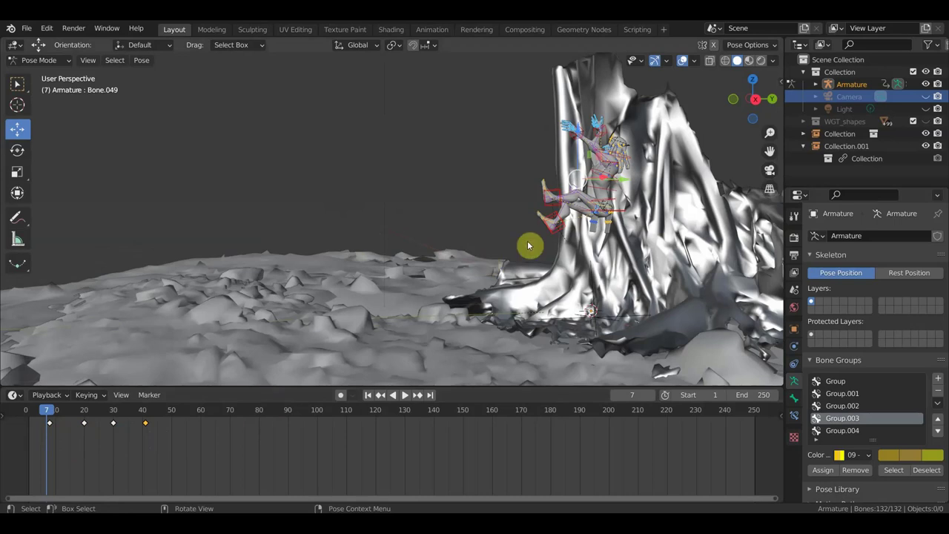
Step: Slide the rig along Y away from the tree and raise it slightly on Z
key("g")
key("y")
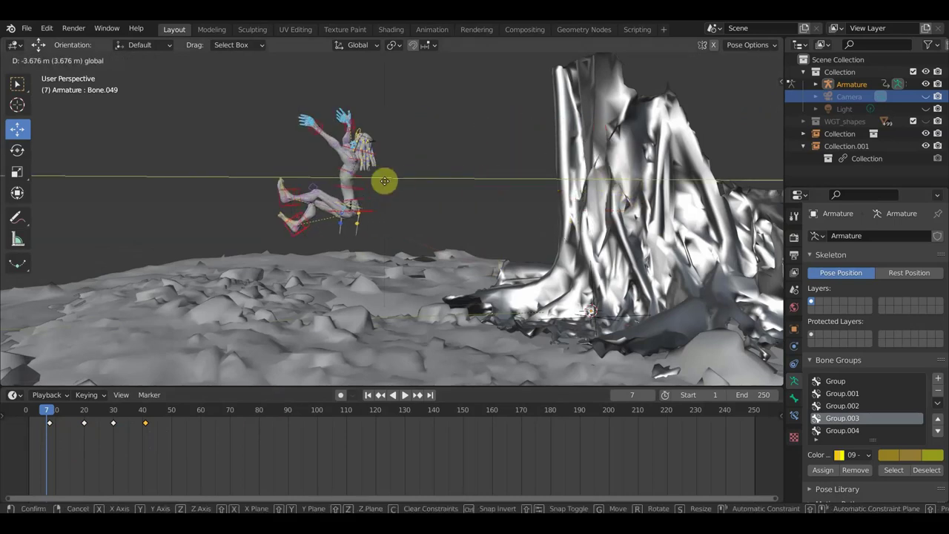
left_click(208, 176)
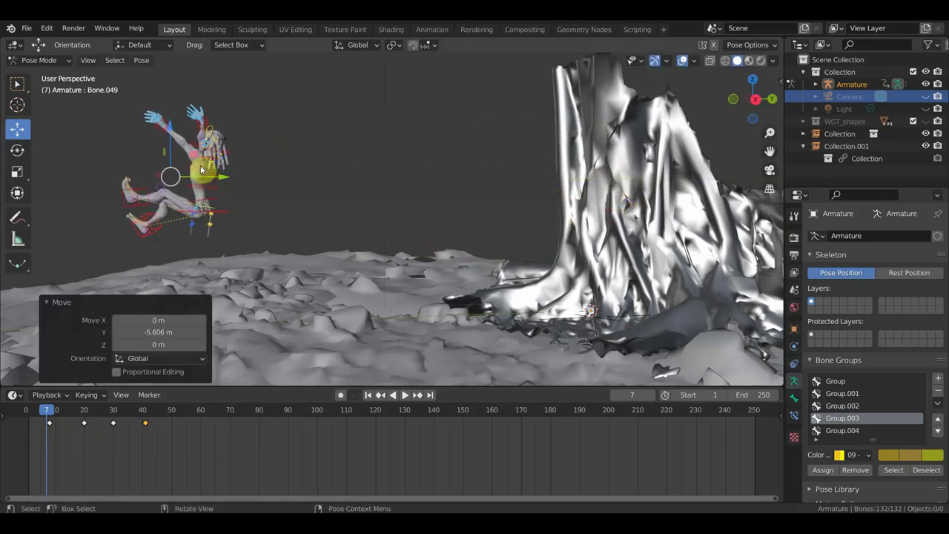
key("g")
key("z")
left_click(155, 87)
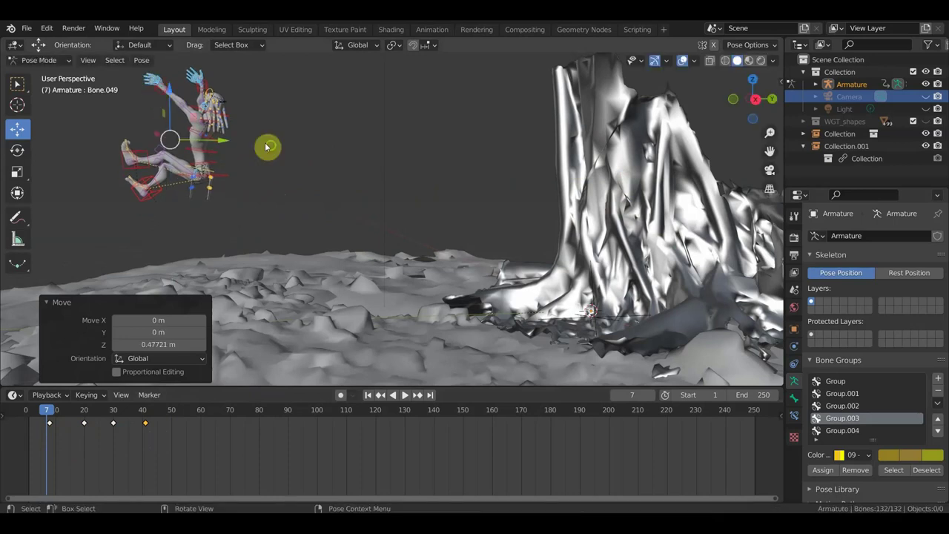
middle_click_drag(267, 146, 332, 196)
middle_click_drag(323, 241, 297, 196, "shift")
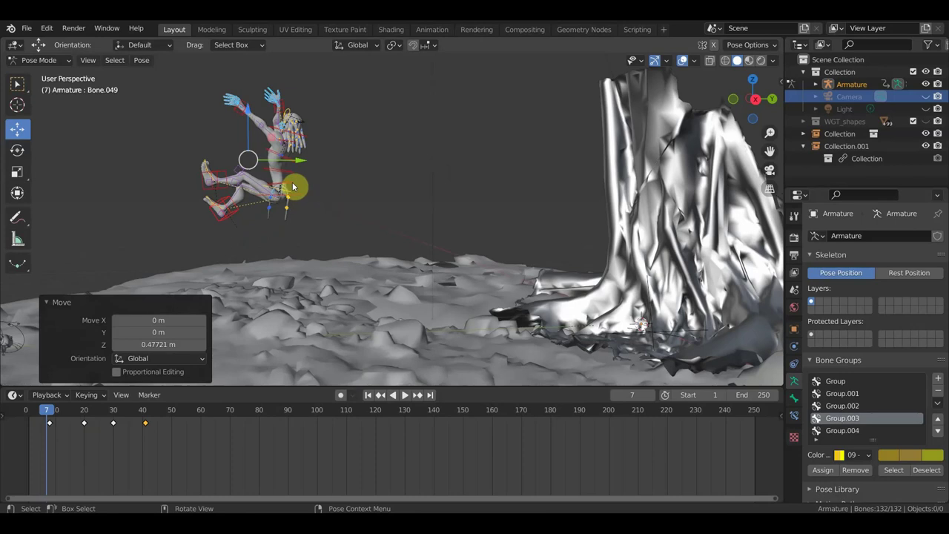
Step: Tilt the figure by its root bone and plant one foot on the ground
left_click(321, 203)
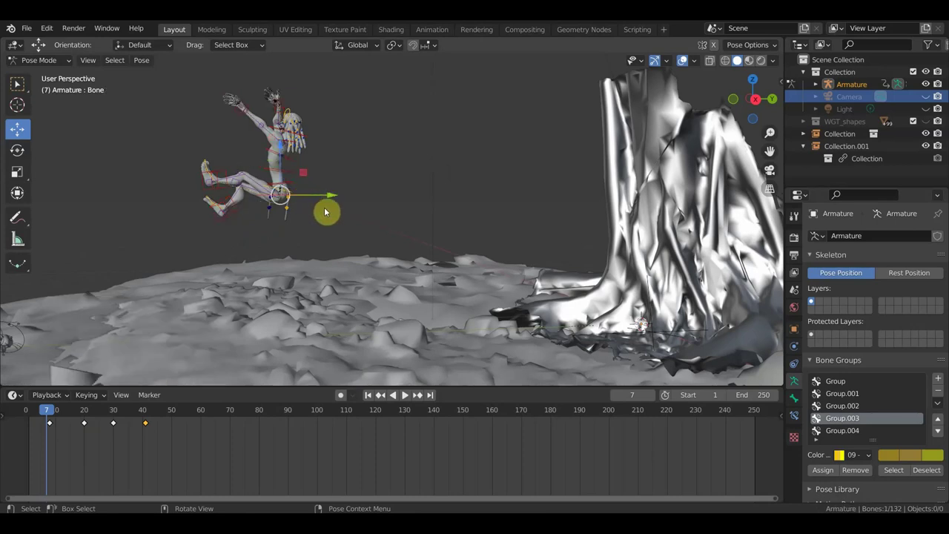
key("r")
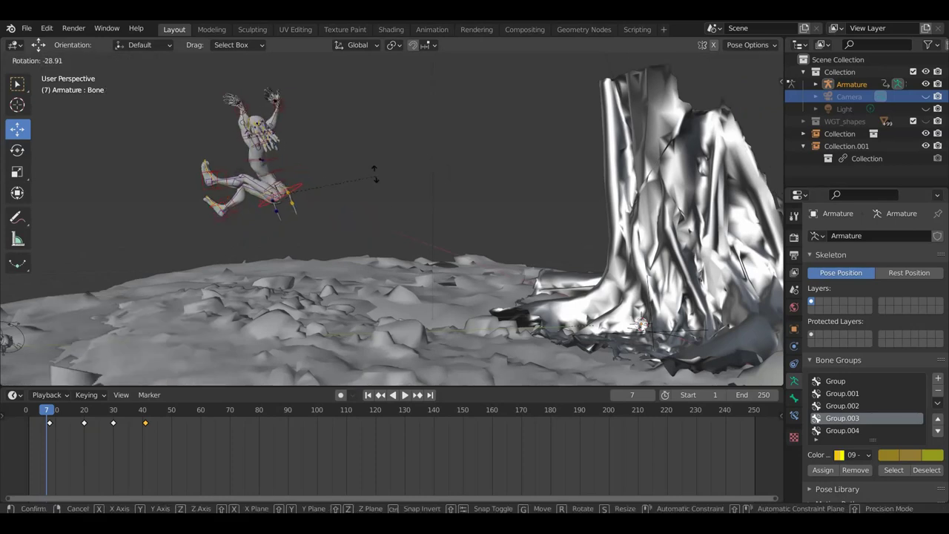
left_click(366, 167)
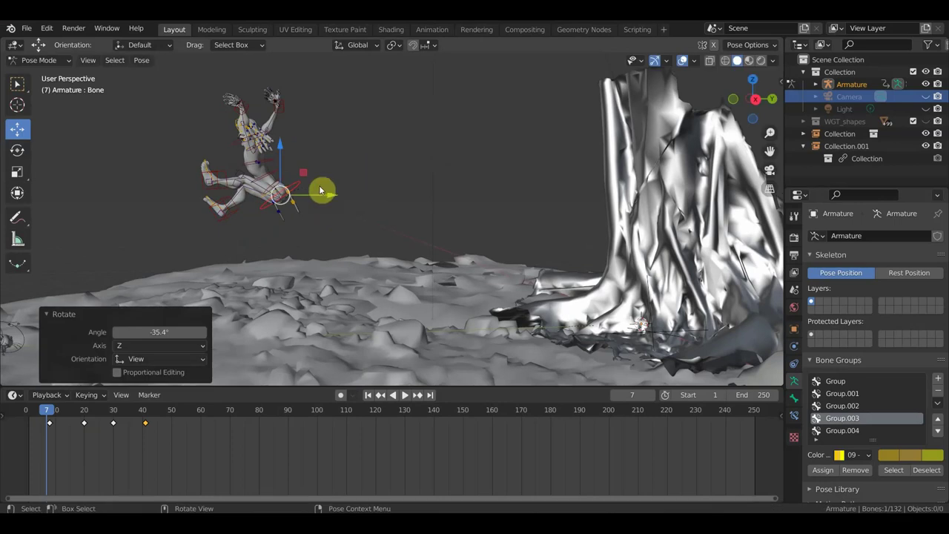
left_click(221, 191)
key("g")
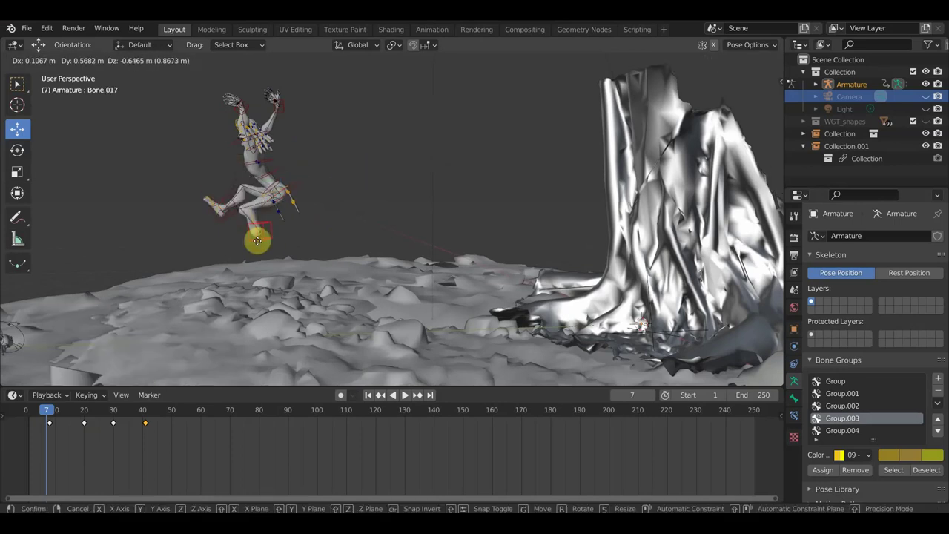
left_click(297, 270)
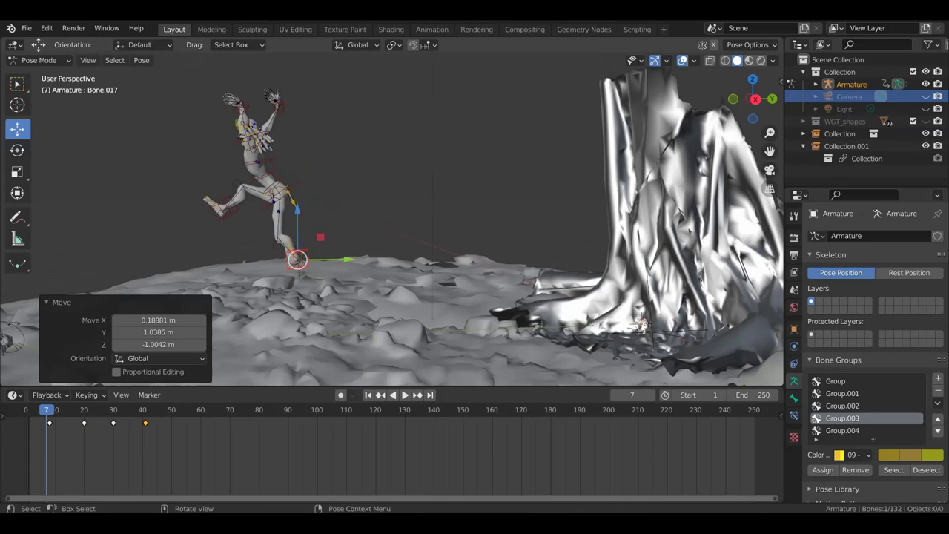
key("r")
left_click(294, 197)
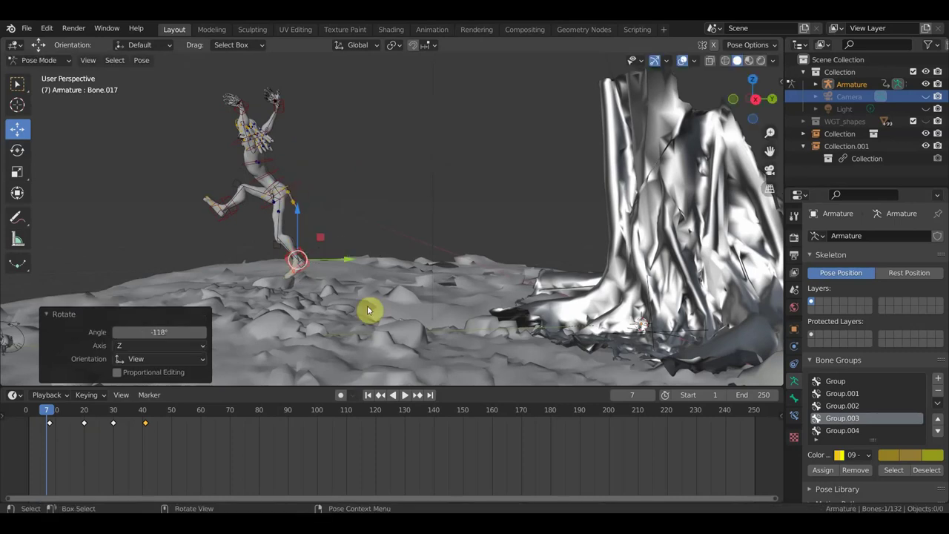
Step: Raise and rotate the other foot so that leg lifts
left_click(233, 218)
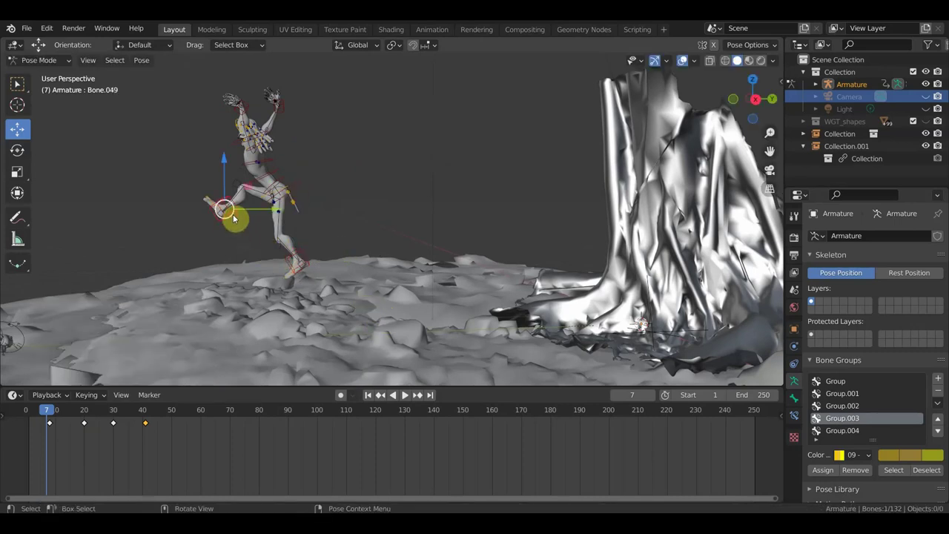
key("g")
left_click(269, 249)
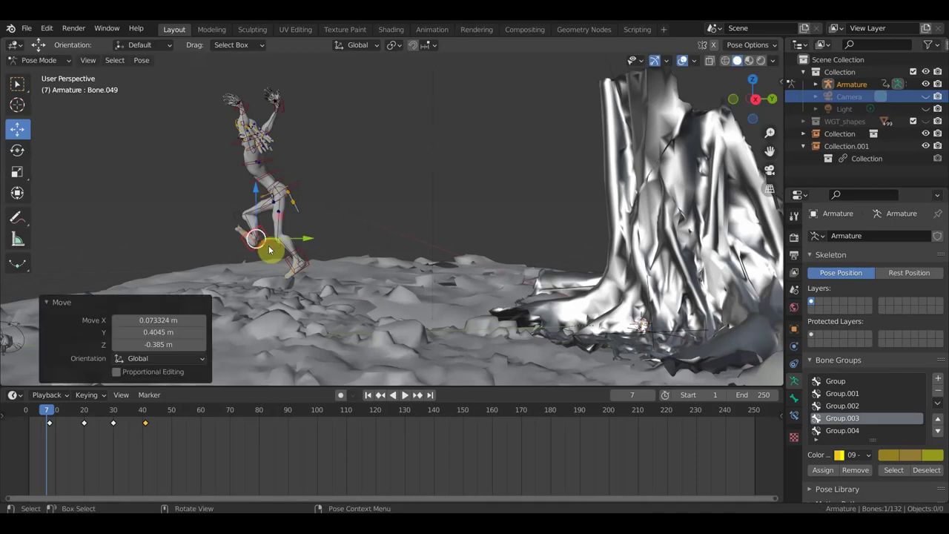
key("r")
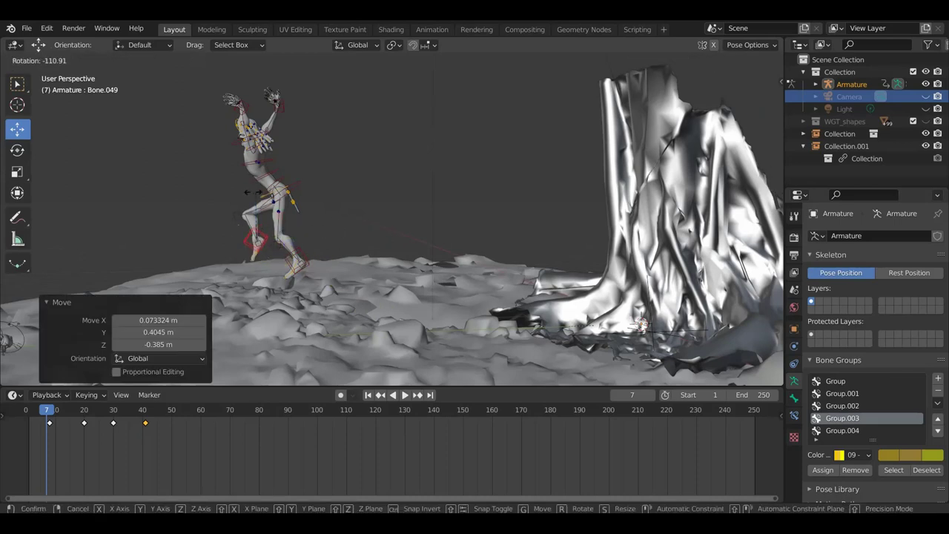
left_click(252, 194)
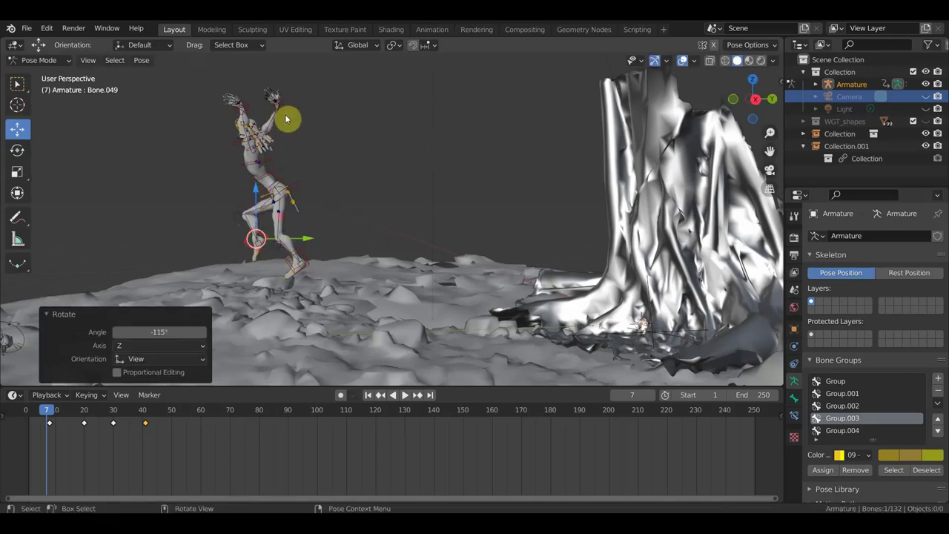
Step: Move the hand to re-pose the arm, then lower and rotate the head
mouse_move(305, 123)
left_mouse_down()
mouse_move(255, 128)
mouse_move(248, 151)
left_mouse_up()
mouse_move(253, 107)
left_mouse_down()
mouse_move(250, 137)
mouse_move(222, 175)
left_mouse_up()
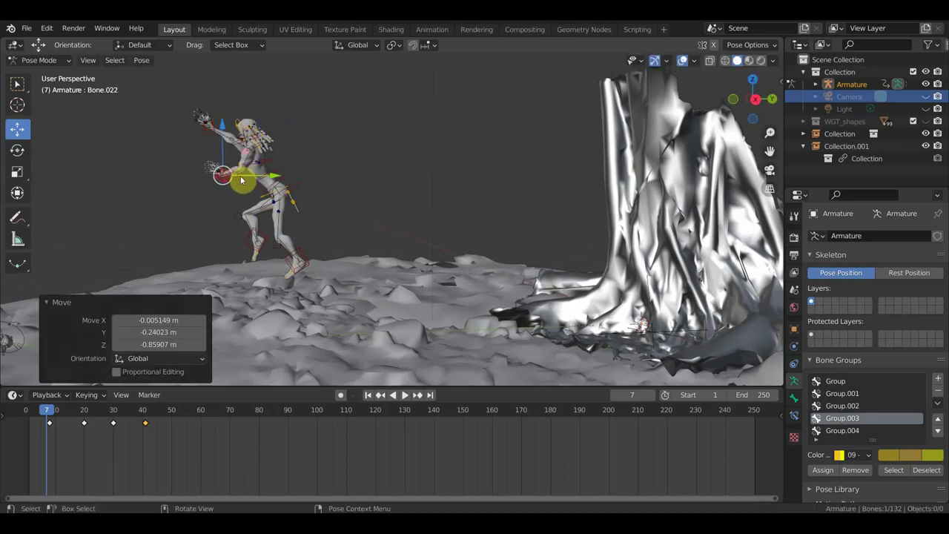
key("r")
left_click(295, 141)
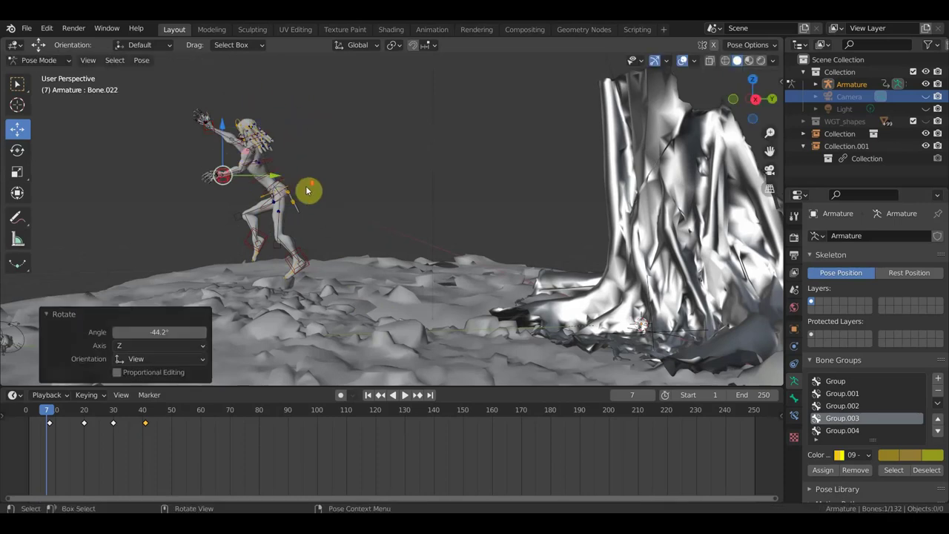
Step: Select all bones and lift the whole rig into the air left of the tree
middle_click_drag(305, 185, 391, 234)
key("a")
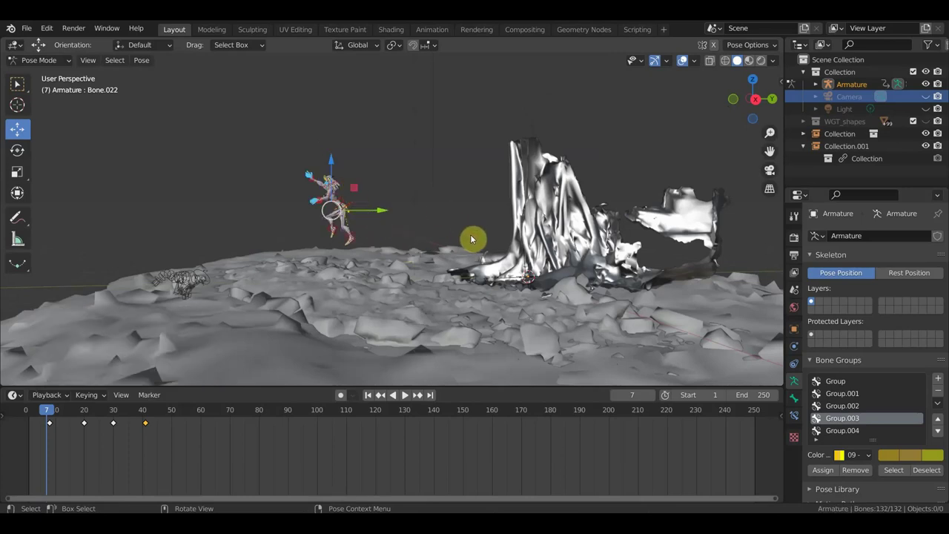
key("g")
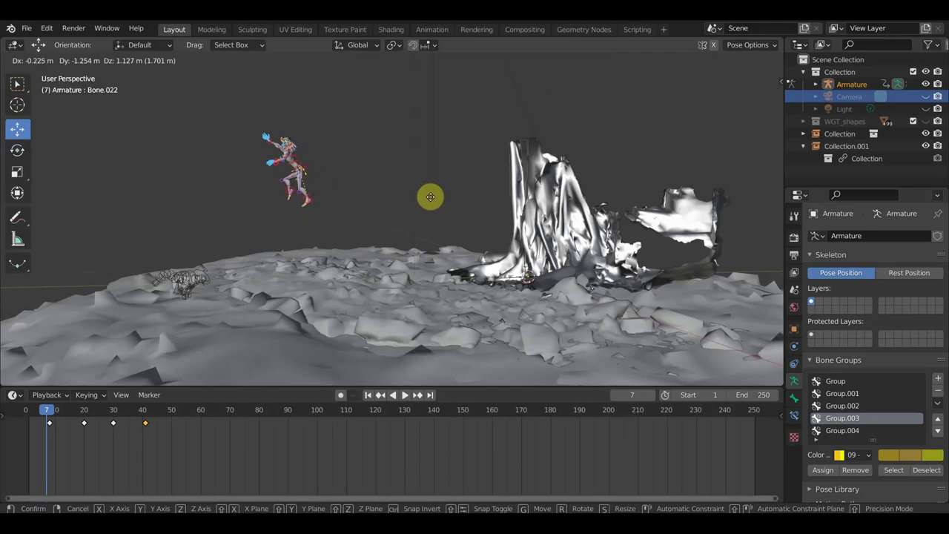
left_click(426, 201)
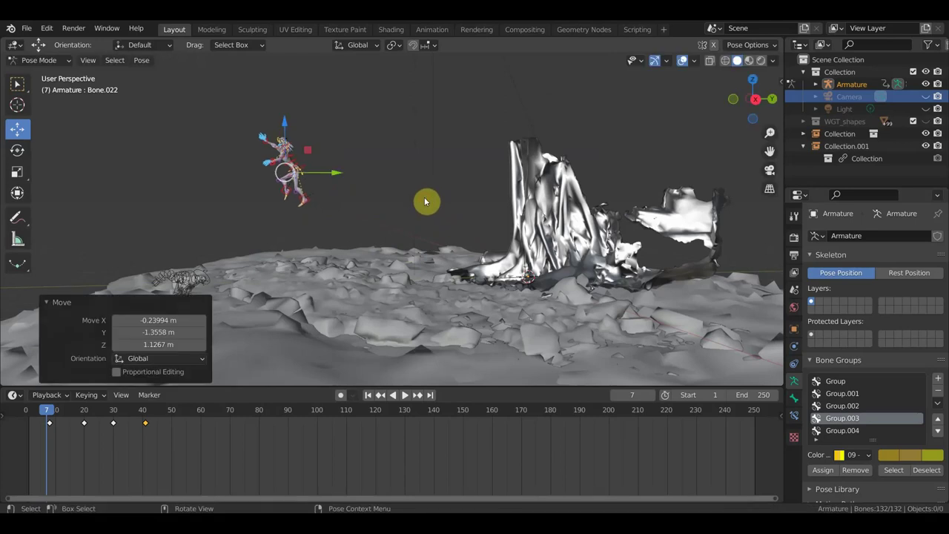
Step: Key location, rotation and scale, then duplicate a keyframe later on the timeline and select the copy
key("i")
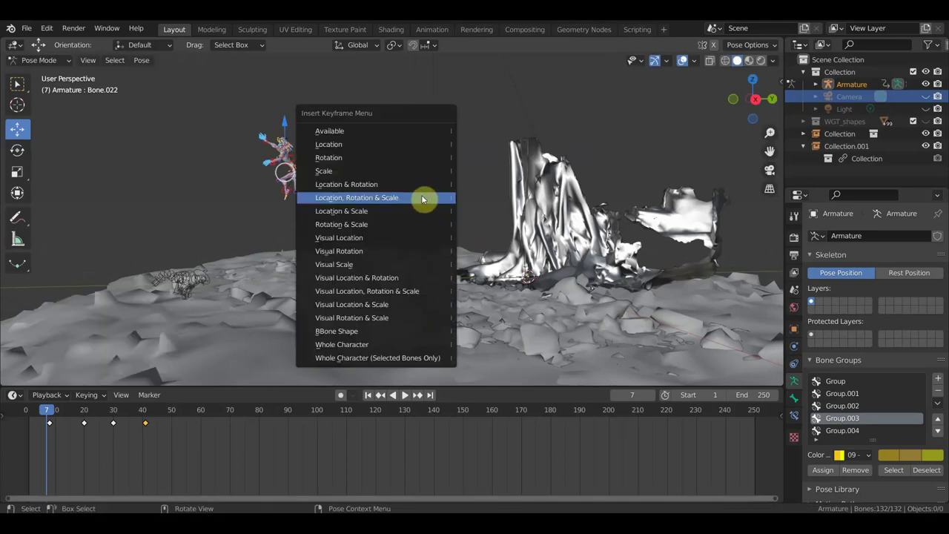
left_click(408, 199)
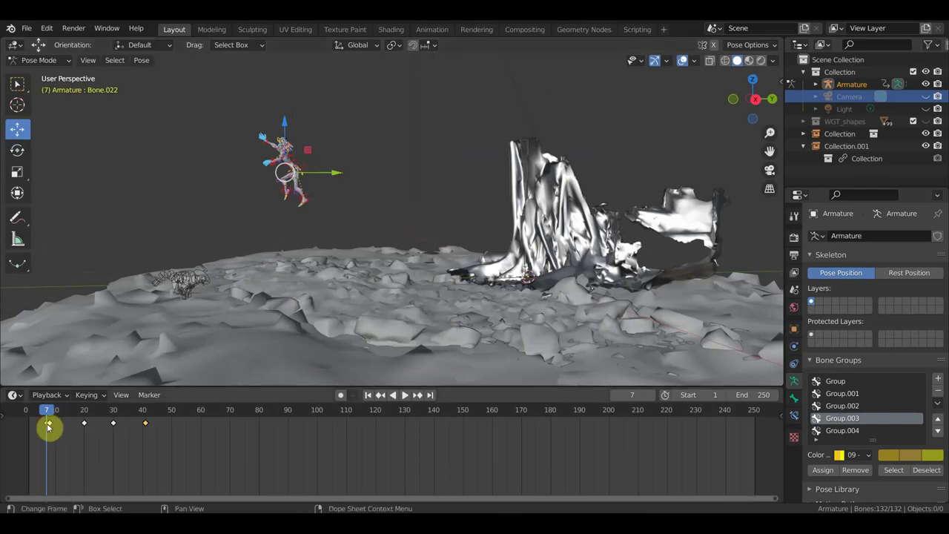
key("shift+d")
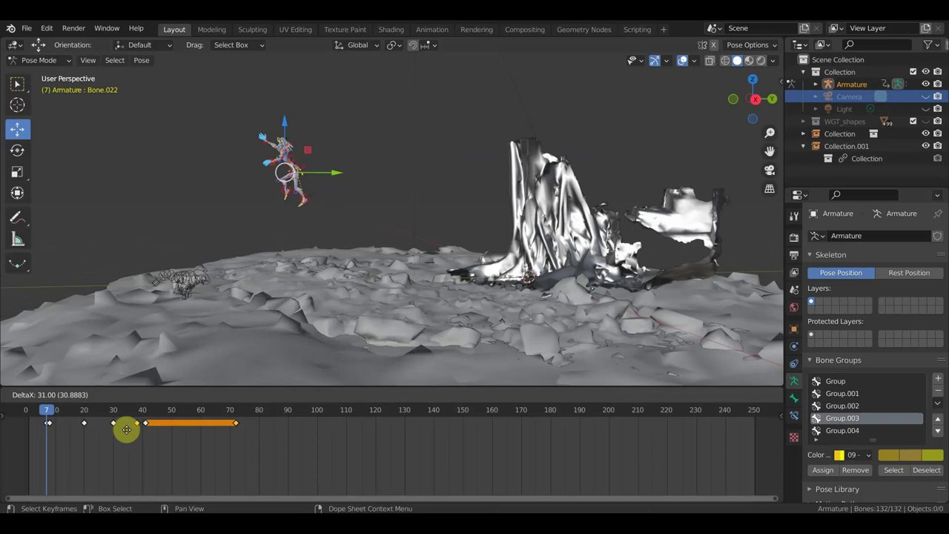
left_click(148, 436)
left_click_drag(275, 452, 234, 410)
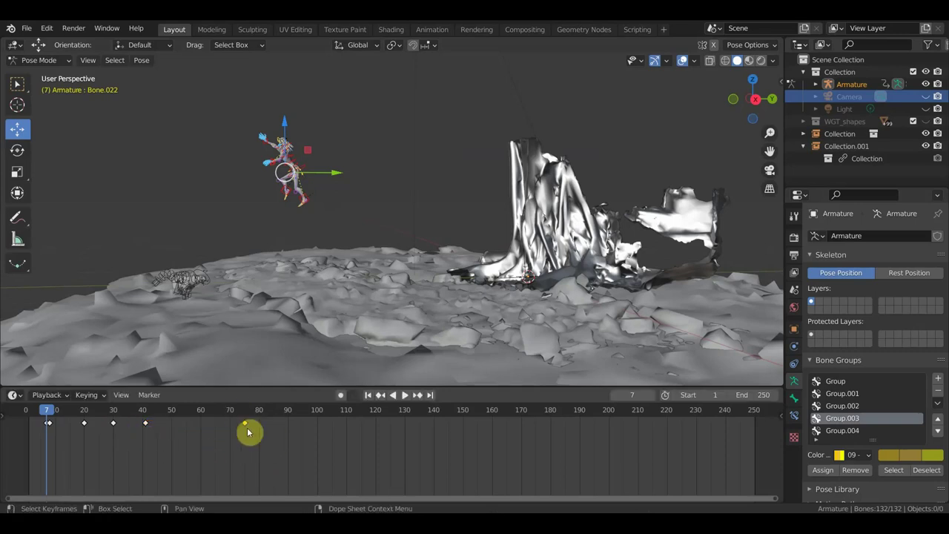
Step: Play the leap from the first key, stop at frame 36 and orbit closer to the rig
left_click(46, 431)
key("space")
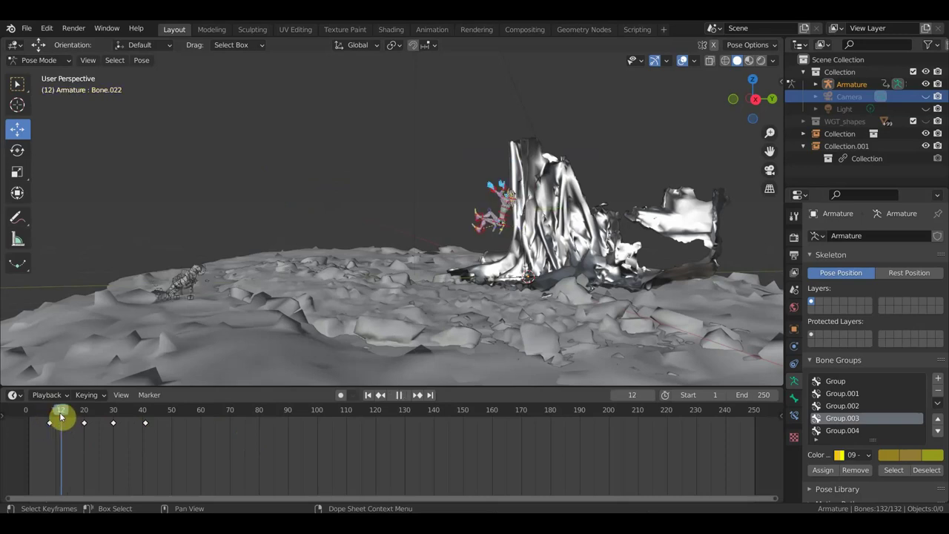
mouse_move(123, 439)
left_mouse_down()
mouse_move(99, 441)
mouse_move(148, 445)
mouse_move(131, 447)
left_mouse_up()
mouse_move(207, 360)
middle_mouse_down()
mouse_move(328, 222)
mouse_move(434, 240)
mouse_move(426, 248)
middle_mouse_up()
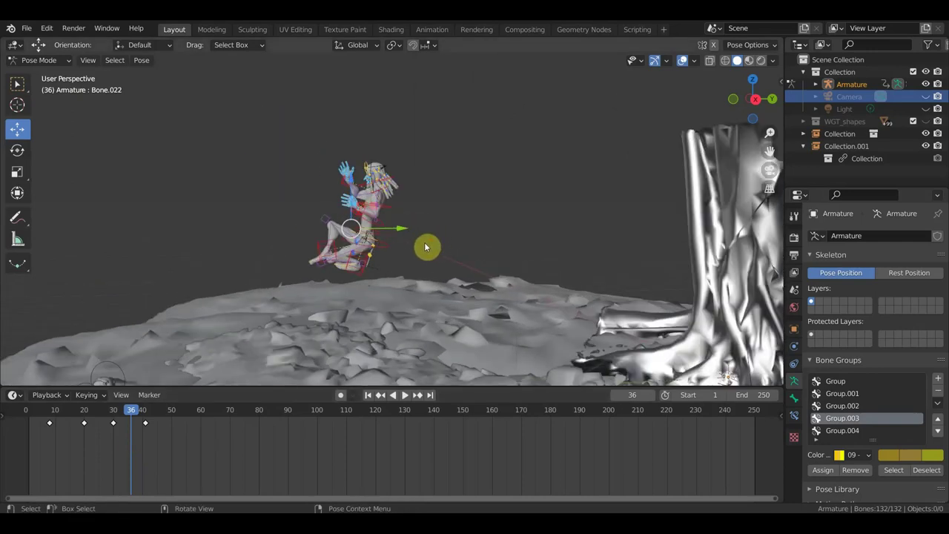
Step: Tuck a leg up and rotate an upper-body bone and the head
left_click(365, 286)
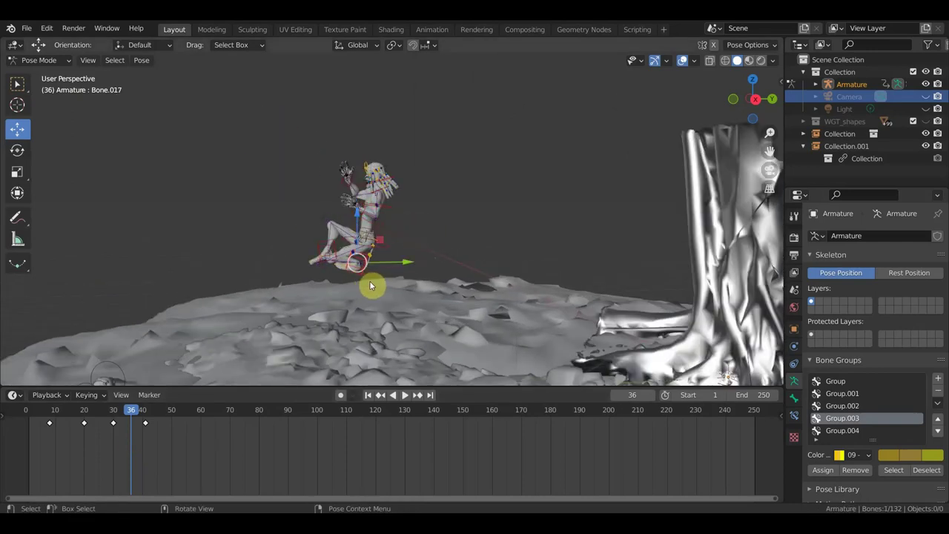
left_click_drag(359, 267, 345, 248)
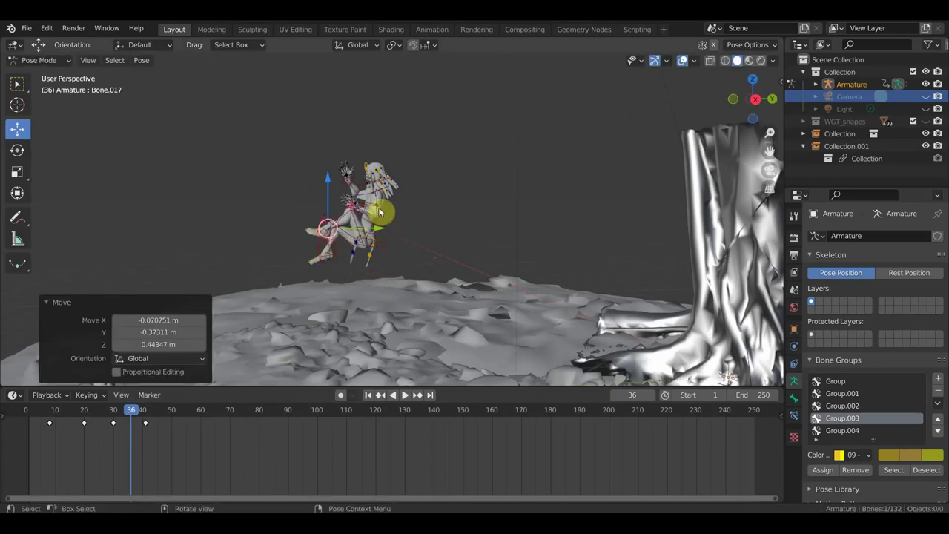
left_click(378, 204)
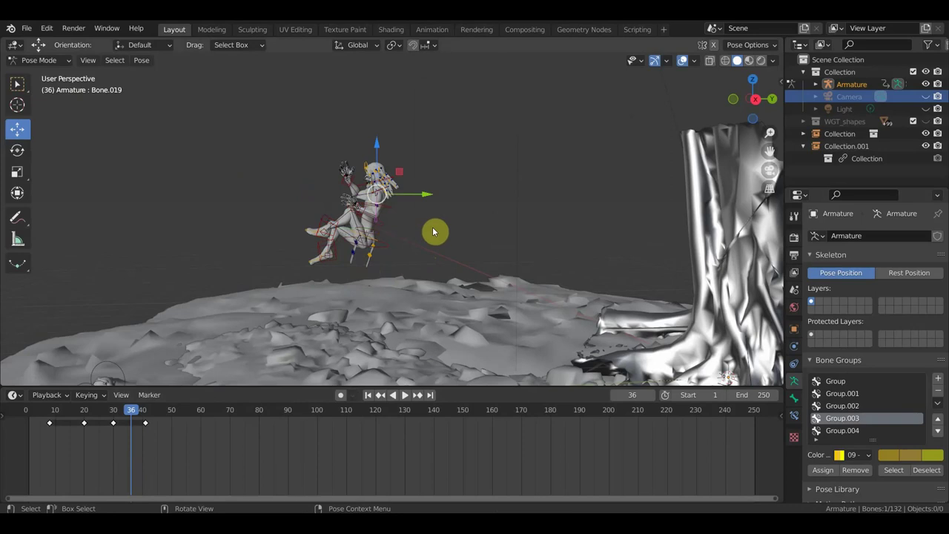
scroll(413, 239, "up", 4)
left_click(289, 211)
middle_click_drag(328, 220, 347, 218)
key("r")
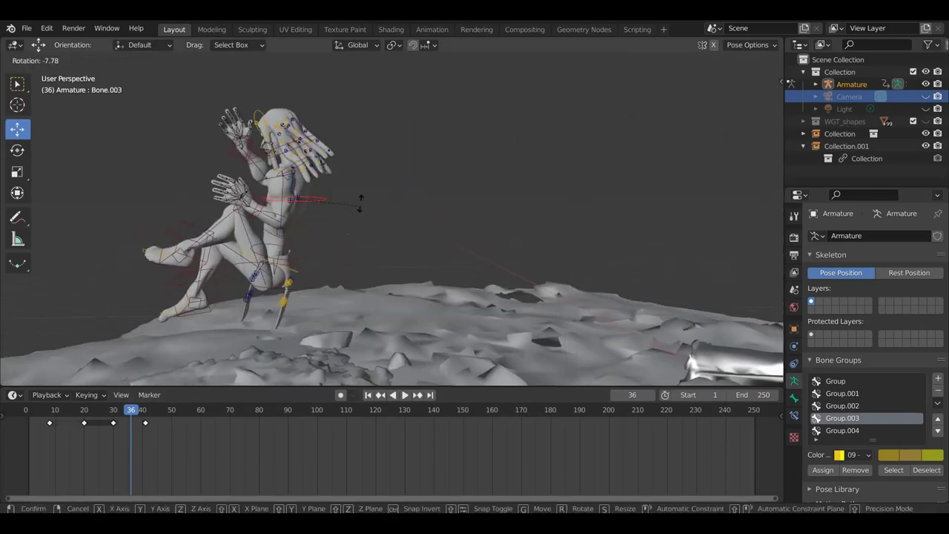
left_click(345, 187)
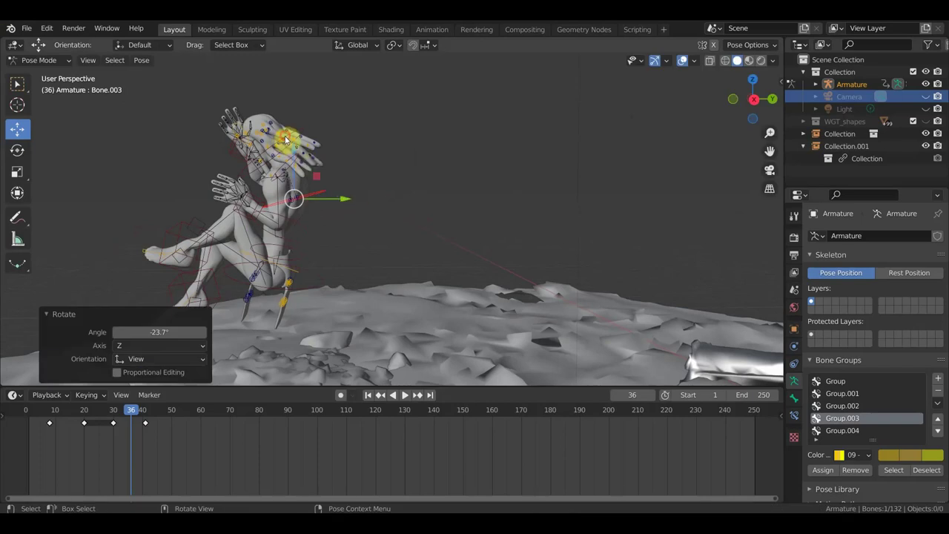
left_click(339, 152)
key("r")
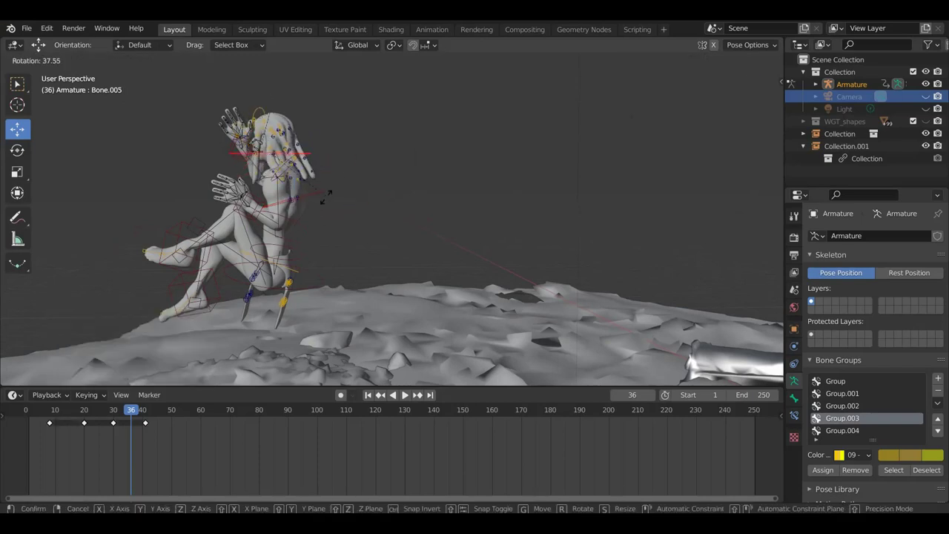
left_click(287, 222)
Step: Rotate and reposition both foot bones into the crouch
left_click(178, 233)
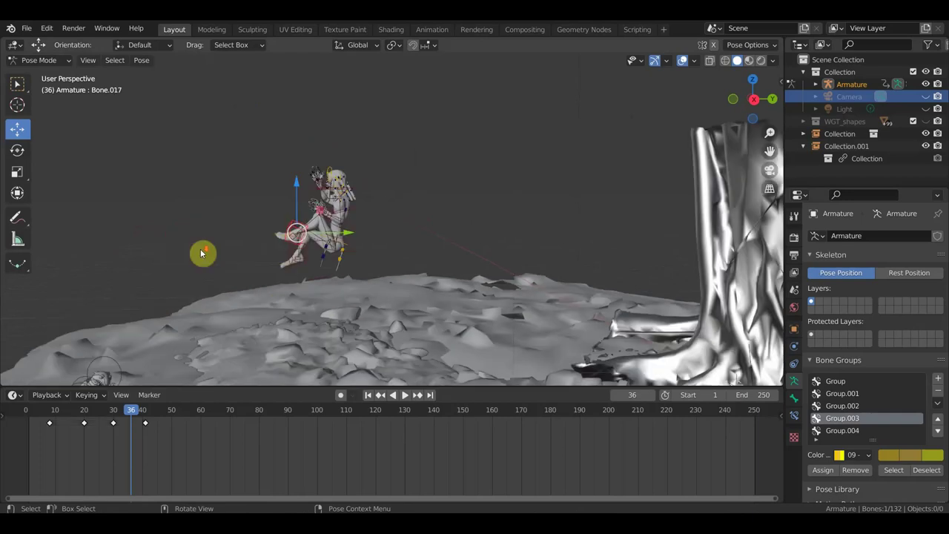
key("r")
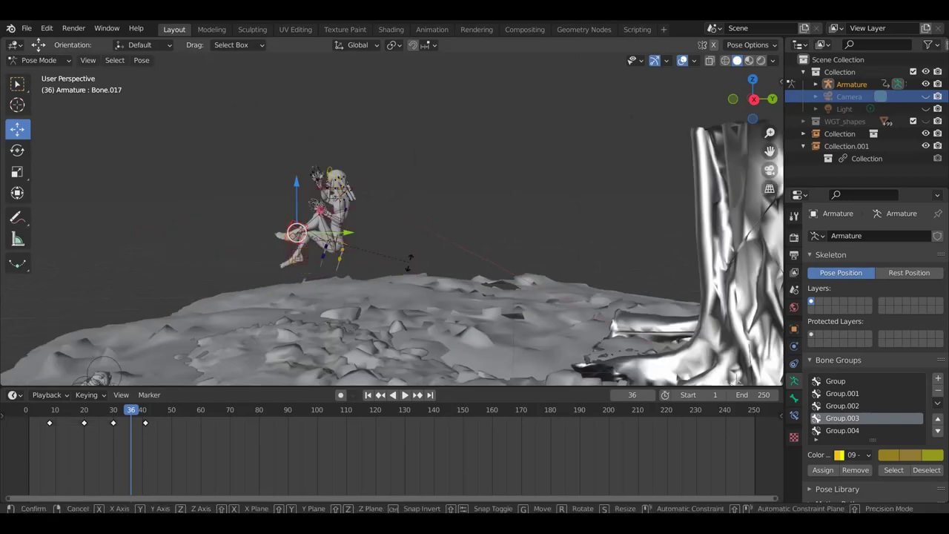
left_click(353, 300)
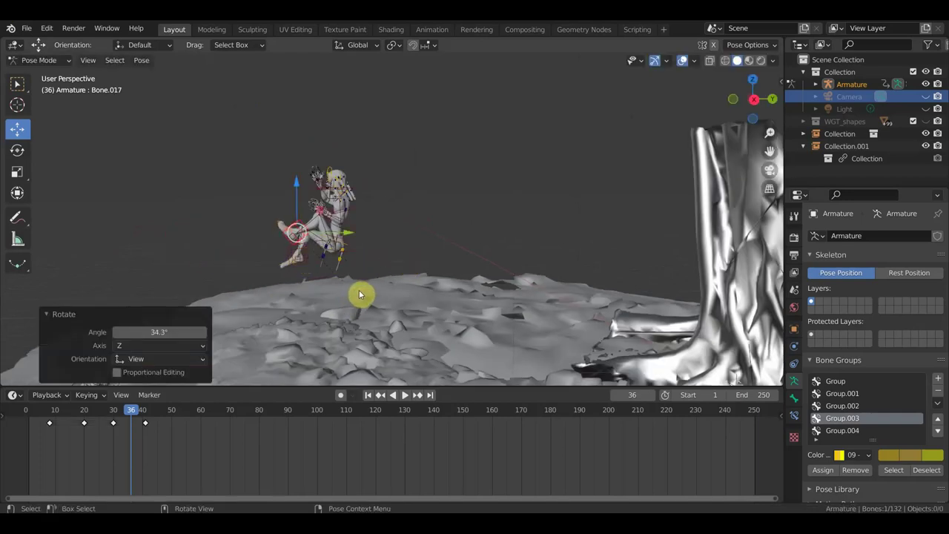
key("g")
left_click(300, 277)
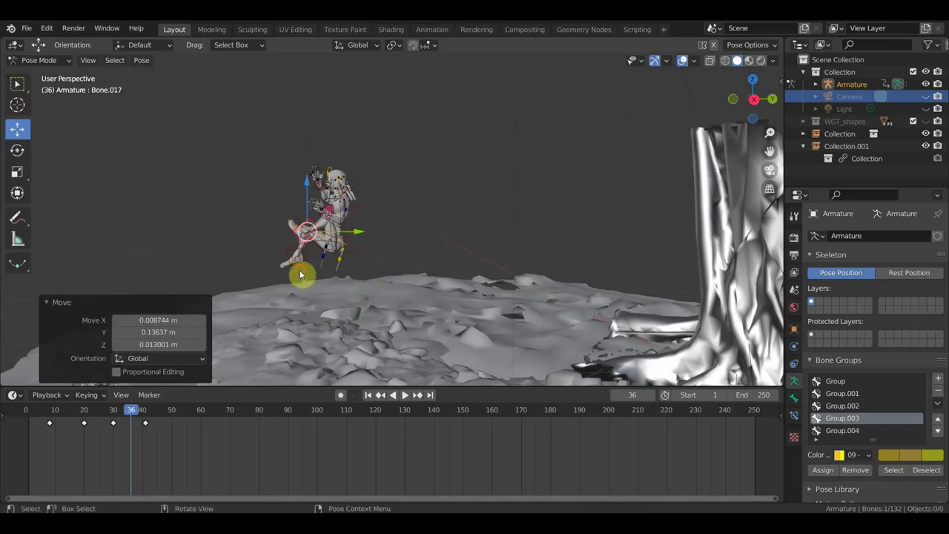
left_click(303, 268)
key("r")
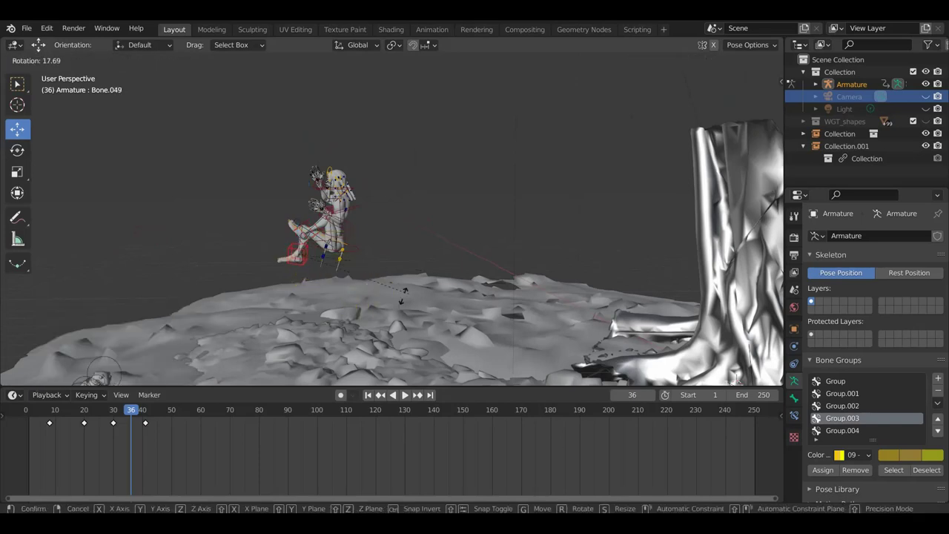
left_click(323, 315)
key("g")
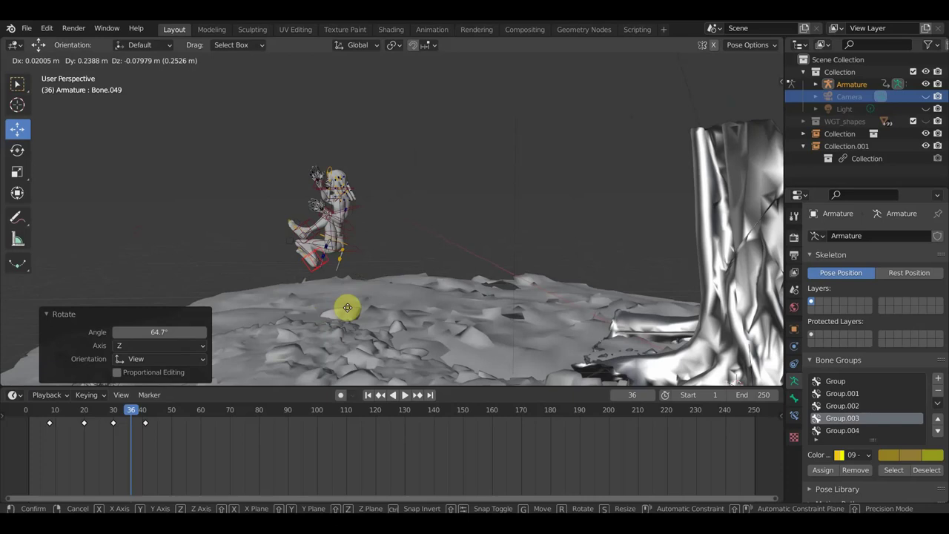
left_click(337, 313)
scroll(347, 246, "up", 3)
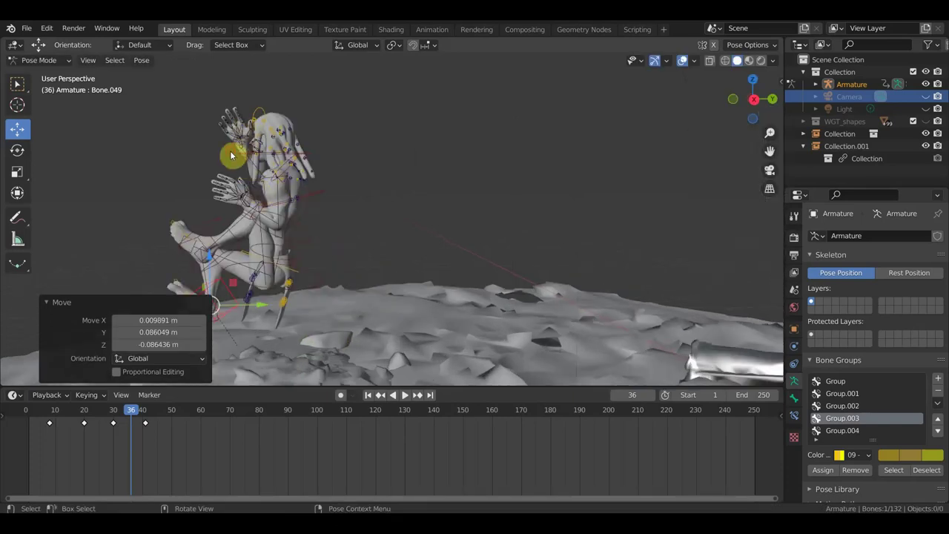
Step: Move and rotate the raised hand upward, leaving the head unchanged
left_click(305, 198)
key("r")
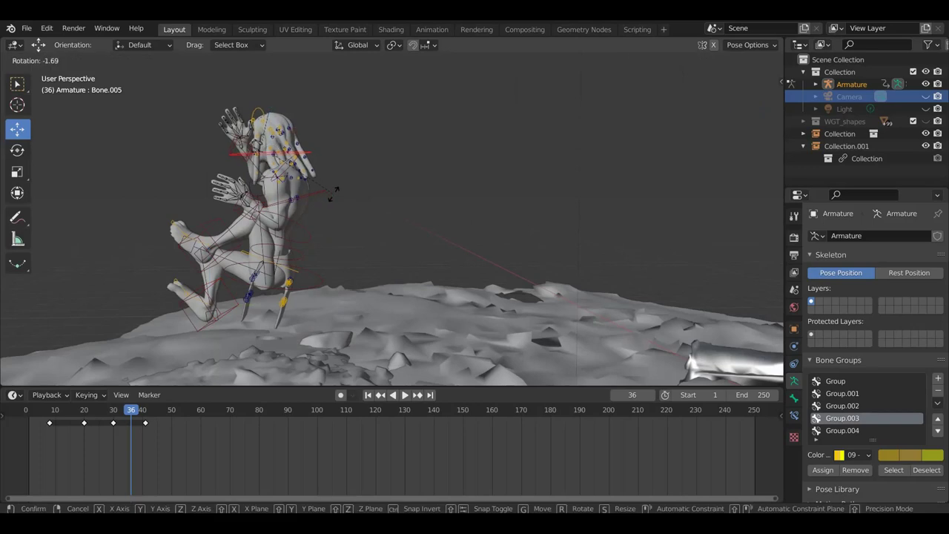
key("Escape")
left_click(342, 182)
key("g")
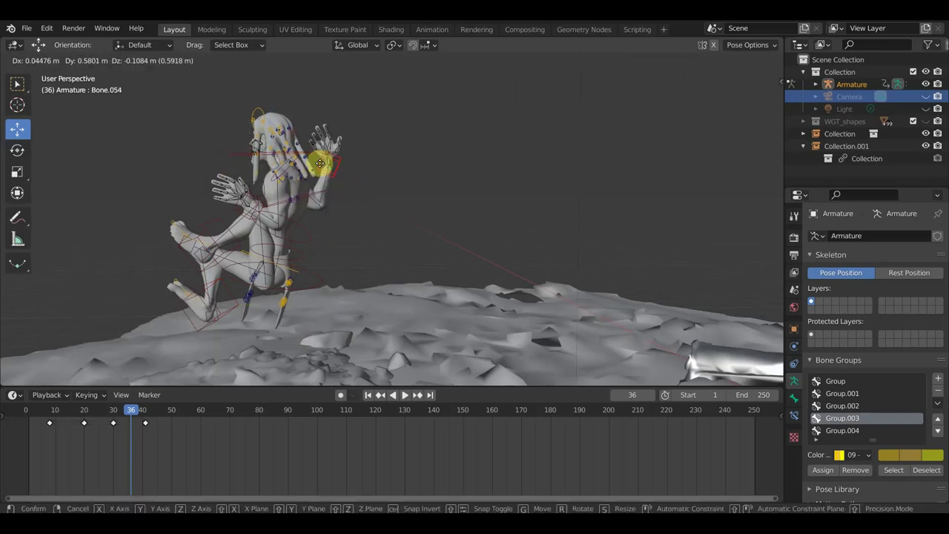
left_click(215, 119)
key("r")
left_click(304, 106)
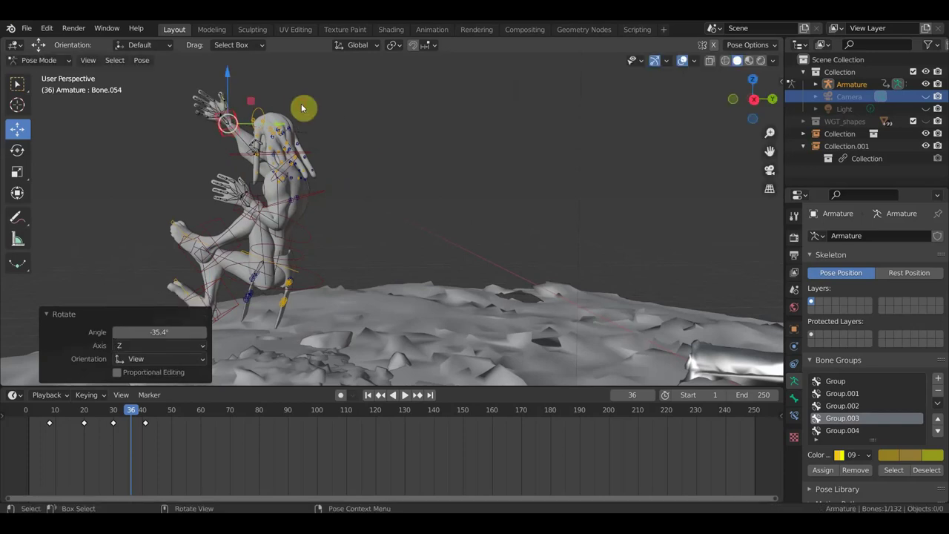
Step: Move and rotate the lower hand into the pre-leap pose
left_click(270, 201)
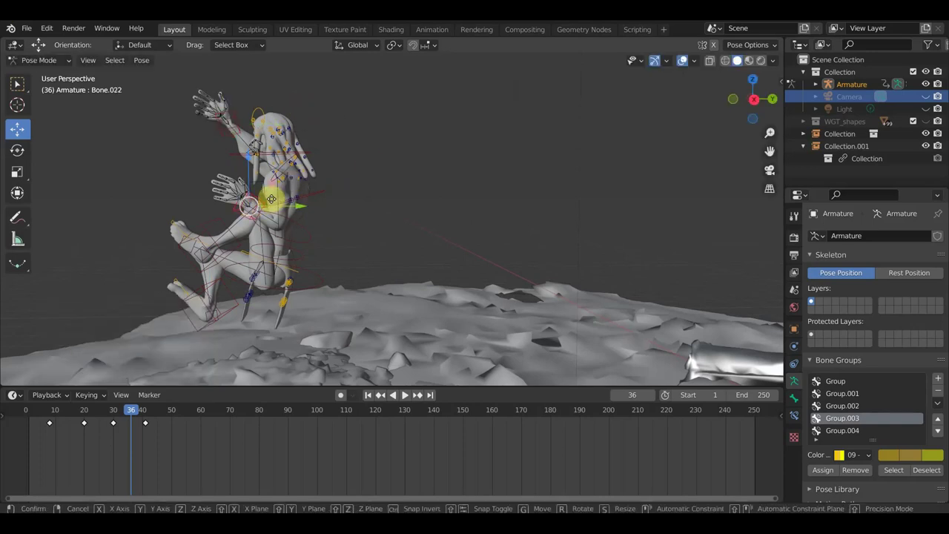
key("g")
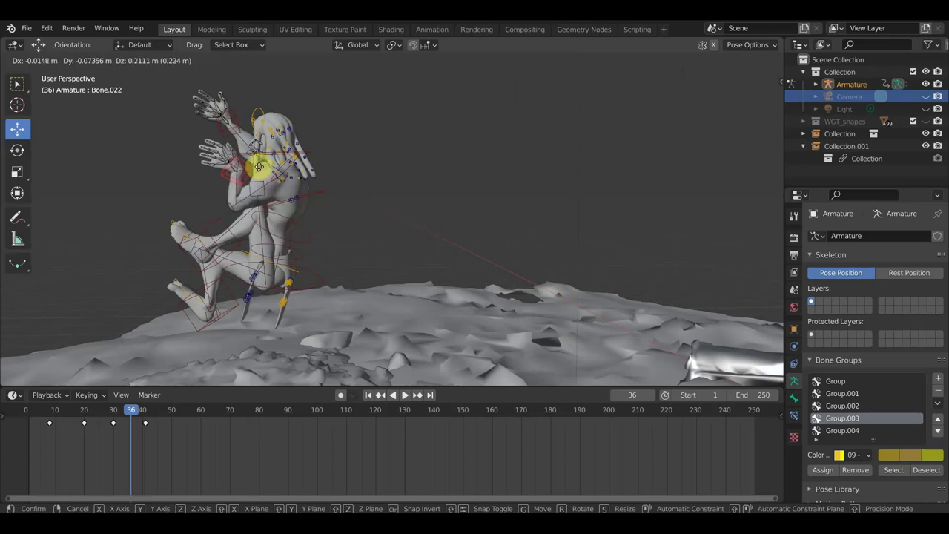
left_click(255, 146)
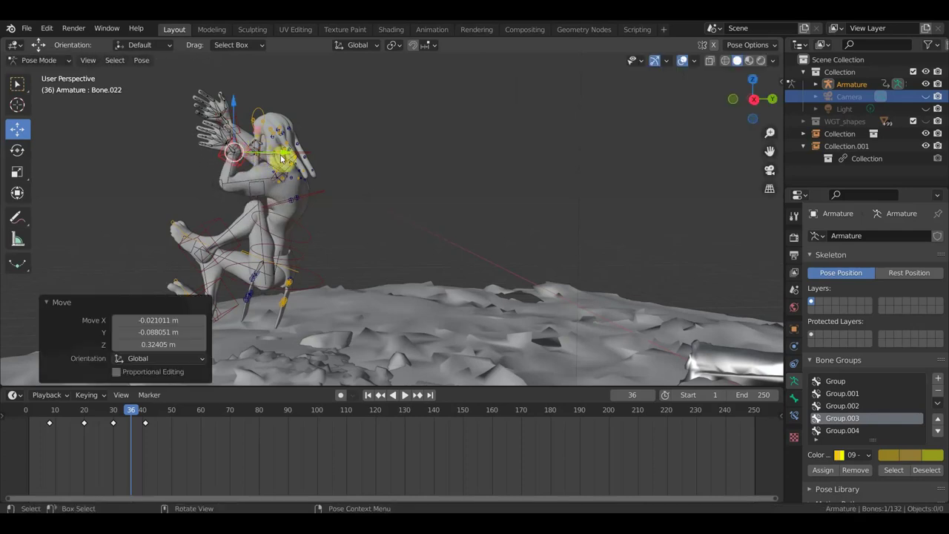
key("r")
left_click(294, 178)
middle_click_drag(294, 177, 359, 179)
Step: Key location, rotation and scale for all bones at frame 36
key("a")
key("i")
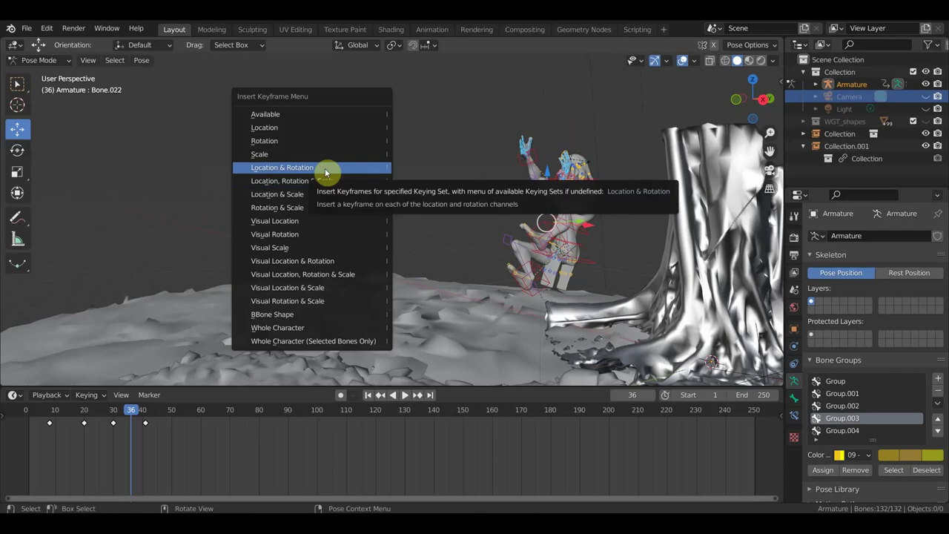
left_click(326, 180)
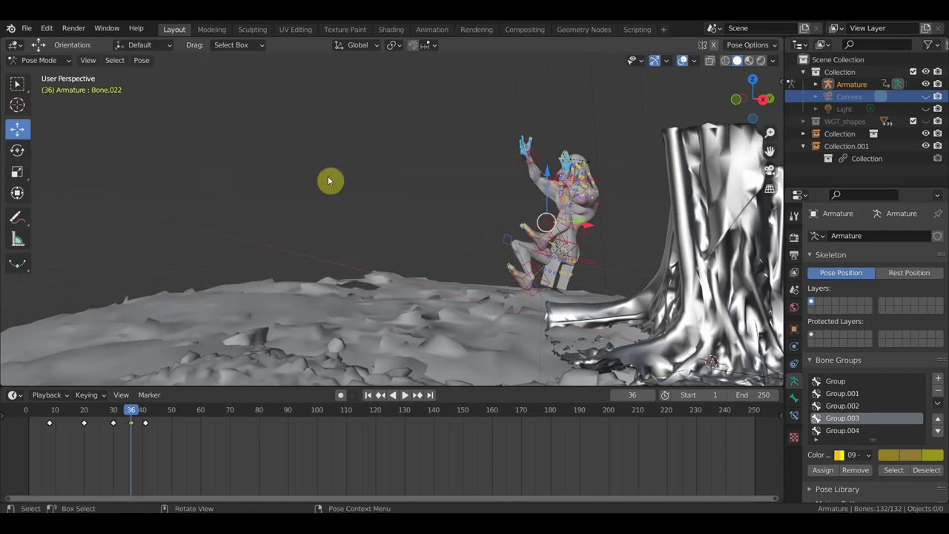
middle_click_drag(328, 180, 353, 159, "alt")
Step: Widen the dope sheet view and shift the crouch keyframe from frame 36 to 37
mouse_move(135, 418)
left_mouse_down()
mouse_move(146, 418)
mouse_move(116, 421)
mouse_move(129, 422)
left_mouse_up()
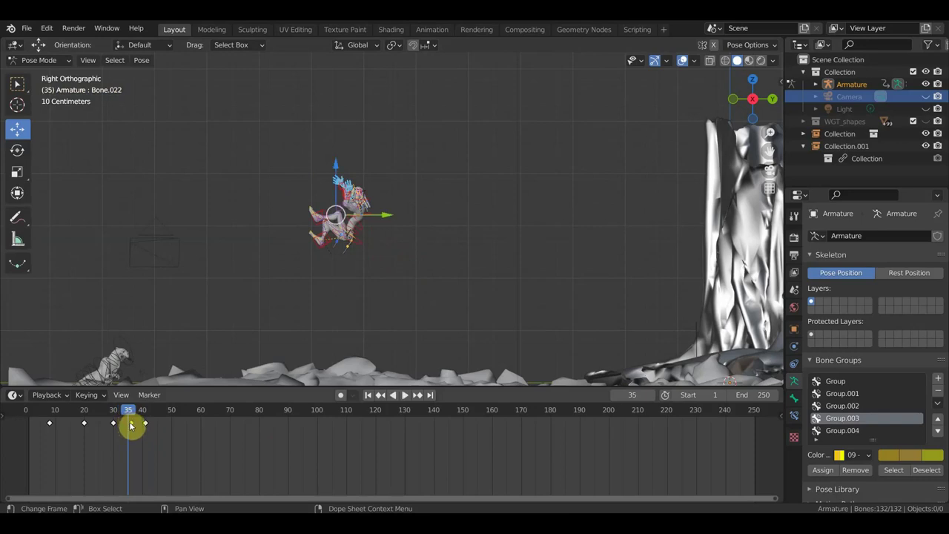
mouse_move(123, 434)
middle_mouse_down("ctrl")
mouse_move(438, 470)
mouse_move(341, 455)
middle_mouse_up("ctrl")
key("g")
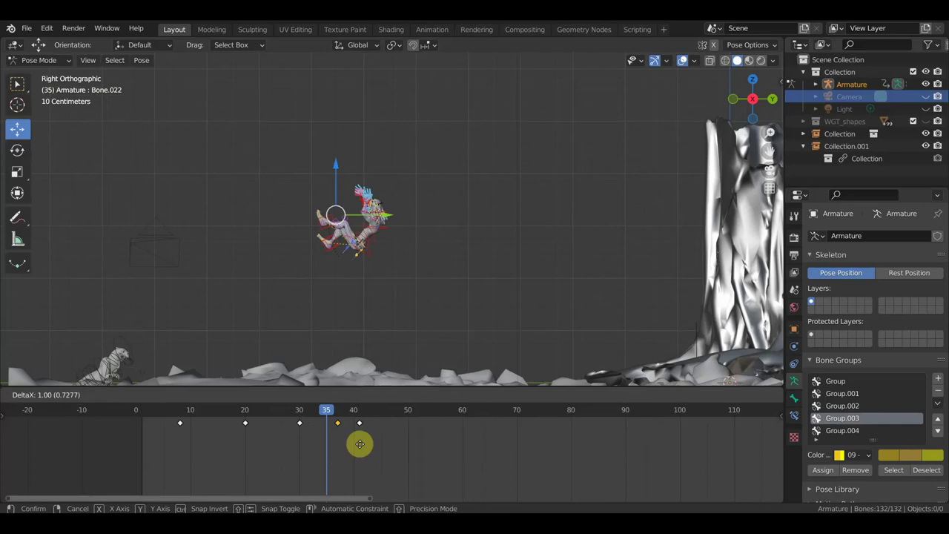
left_click(362, 444)
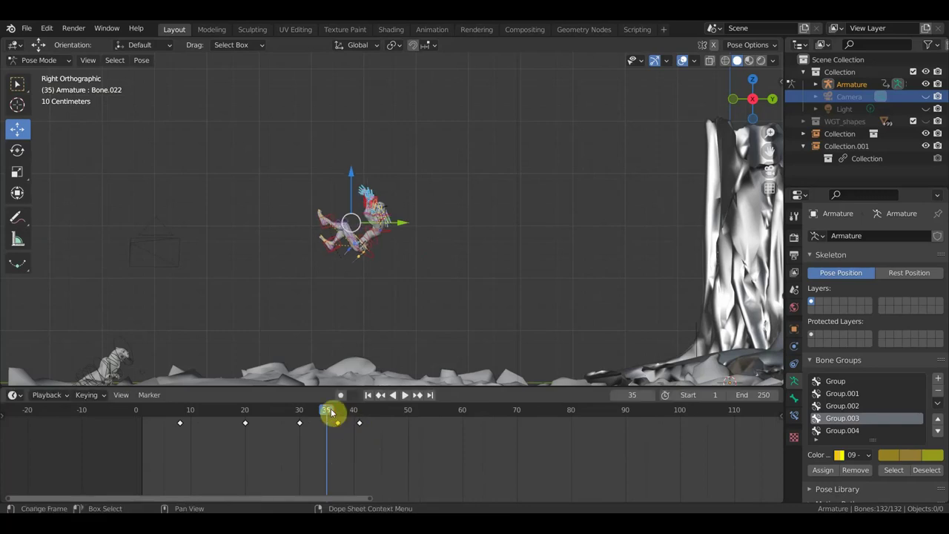
Step: Play the leap from frame 35 and stop at frame 40
key("space")
left_click_drag(338, 412, 354, 416)
key("space")
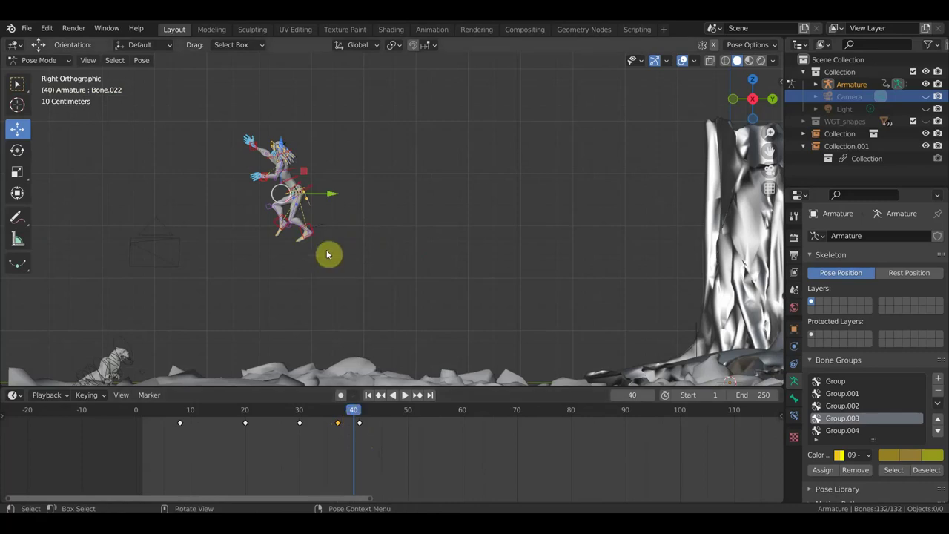
Step: At frame 40, move the rig up and back and rotate it
key("g")
left_click(391, 247)
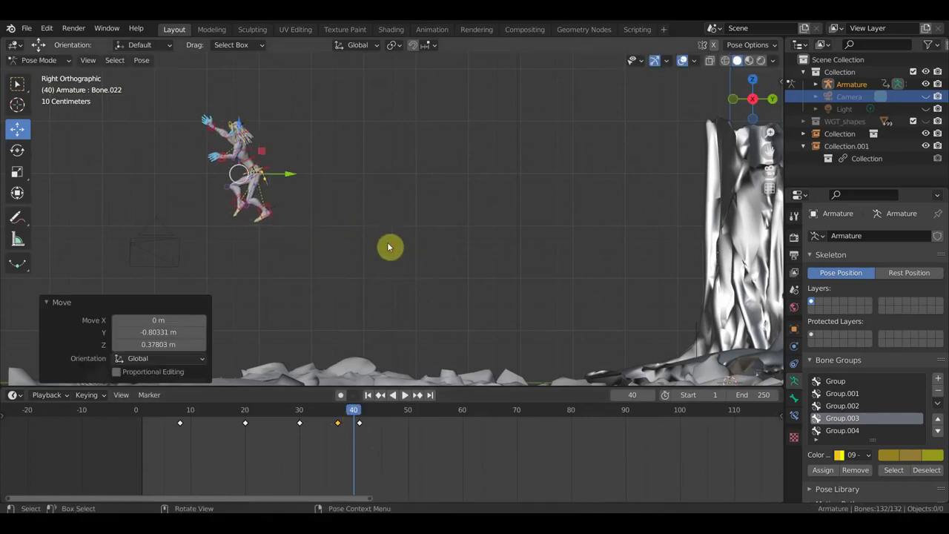
key("r")
left_click(400, 212)
left_click(286, 206)
scroll(283, 200, "up", 2)
middle_click_drag(292, 165, 349, 217, "shift")
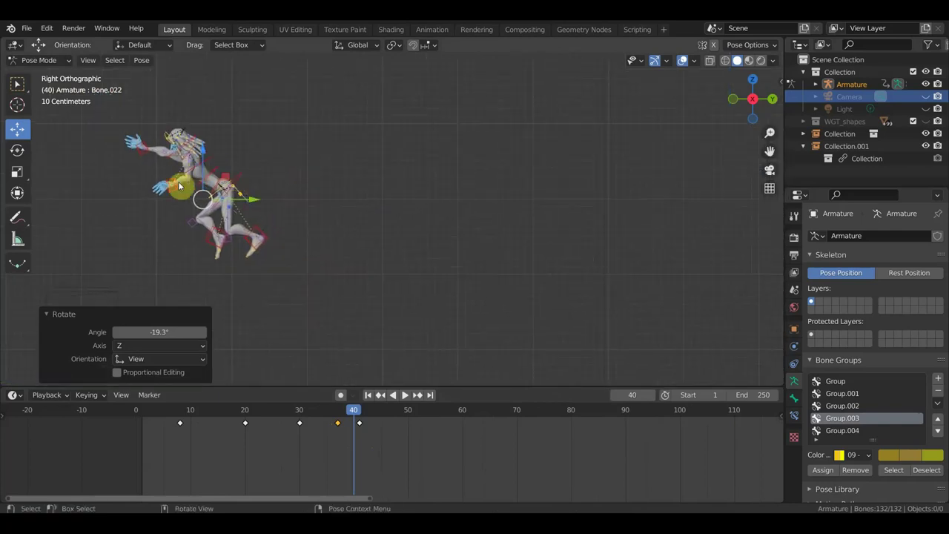
Step: Raise both hands above the head, moving and rotating each hand bone
left_click(146, 146)
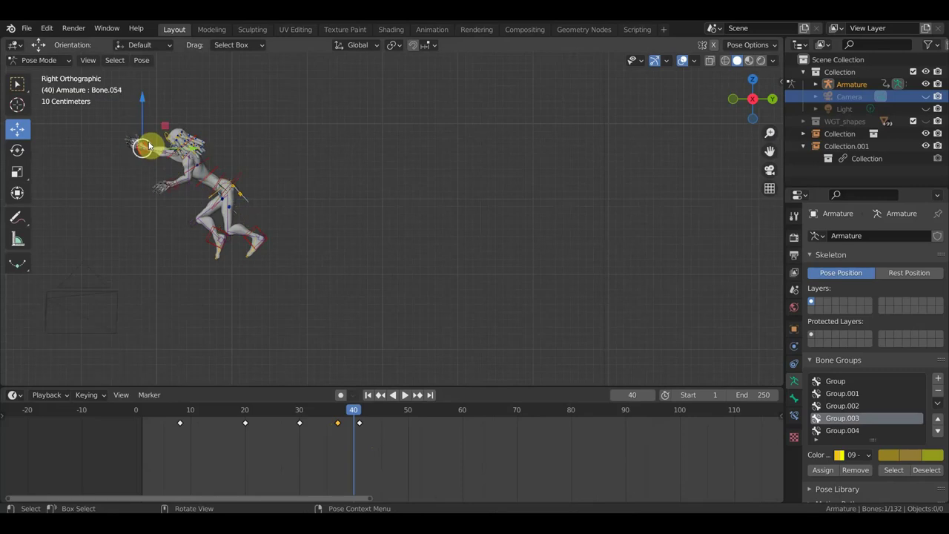
key("g")
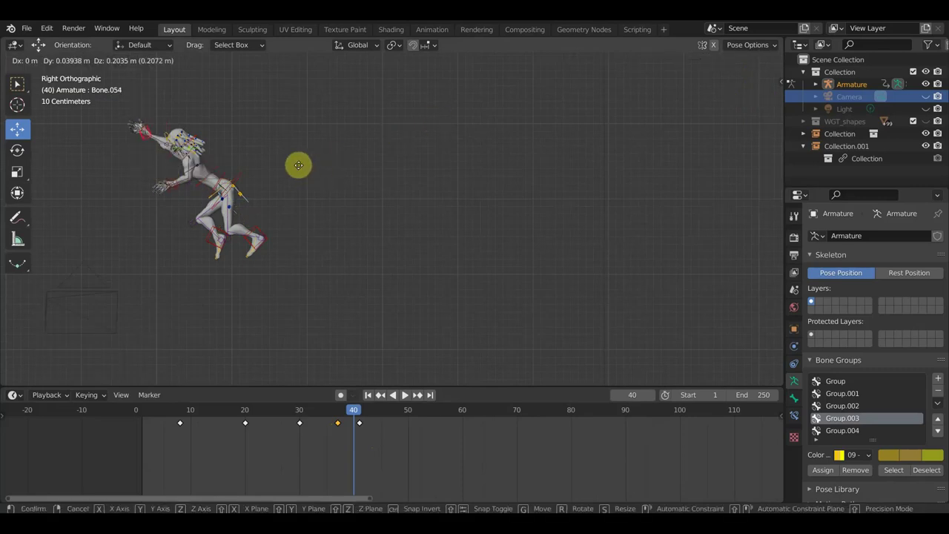
left_click(321, 143)
key("r")
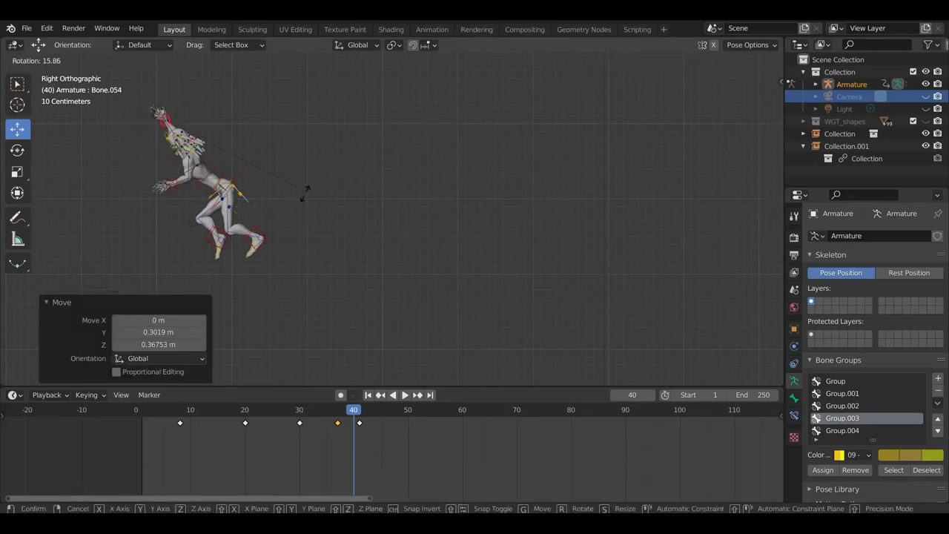
left_click(257, 210)
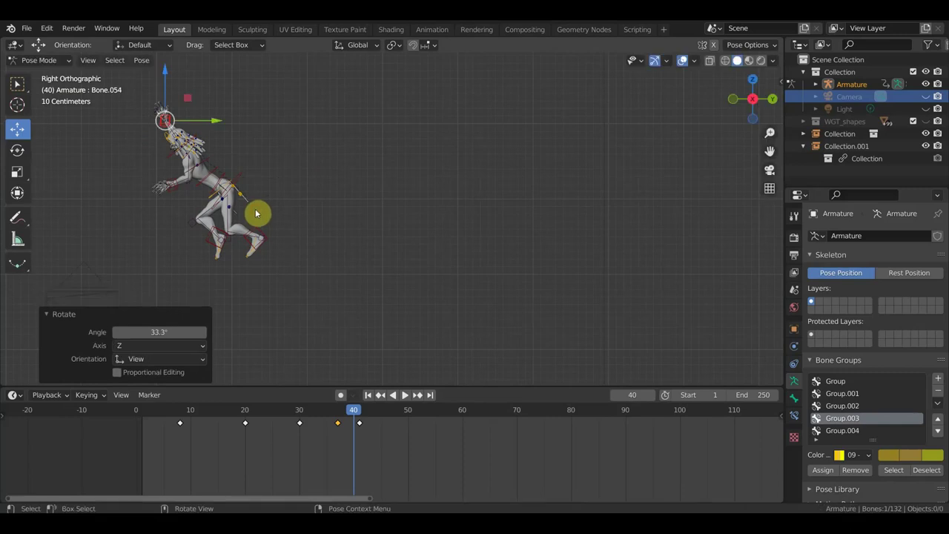
left_click(176, 195)
key("g")
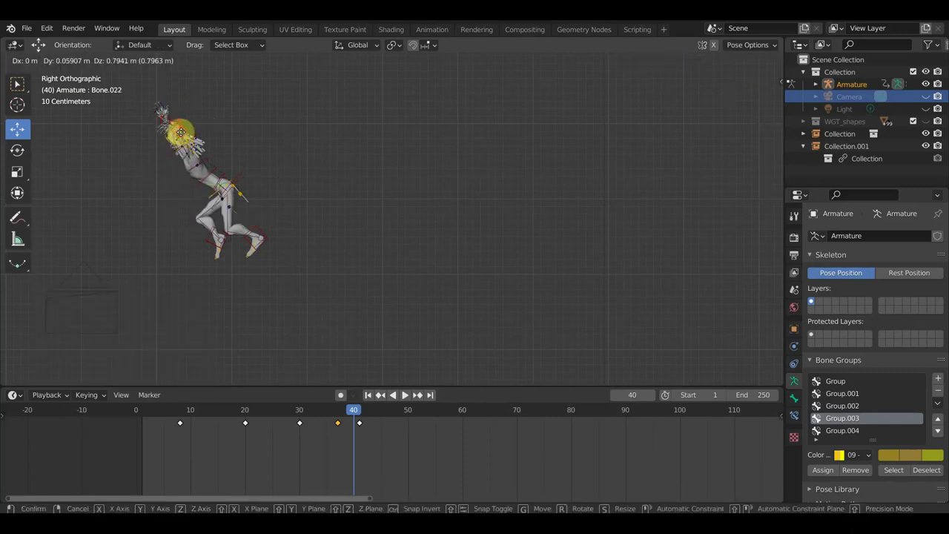
left_click(180, 132)
key("r")
left_click(172, 175)
Step: Reposition a hand bone again from a perspective view of the character
mouse_move(173, 173)
middle_mouse_down()
mouse_move(393, 191)
mouse_move(463, 208)
middle_mouse_up()
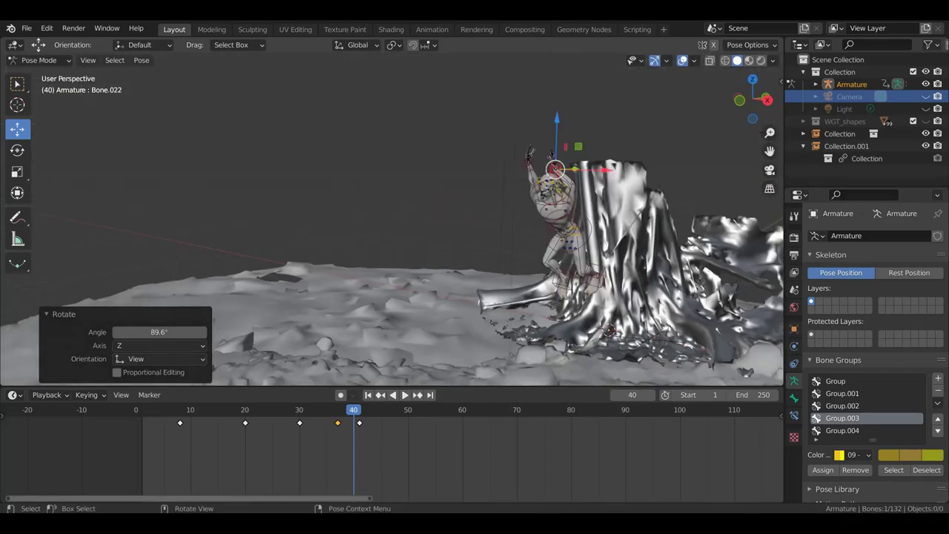
key("r")
key("g")
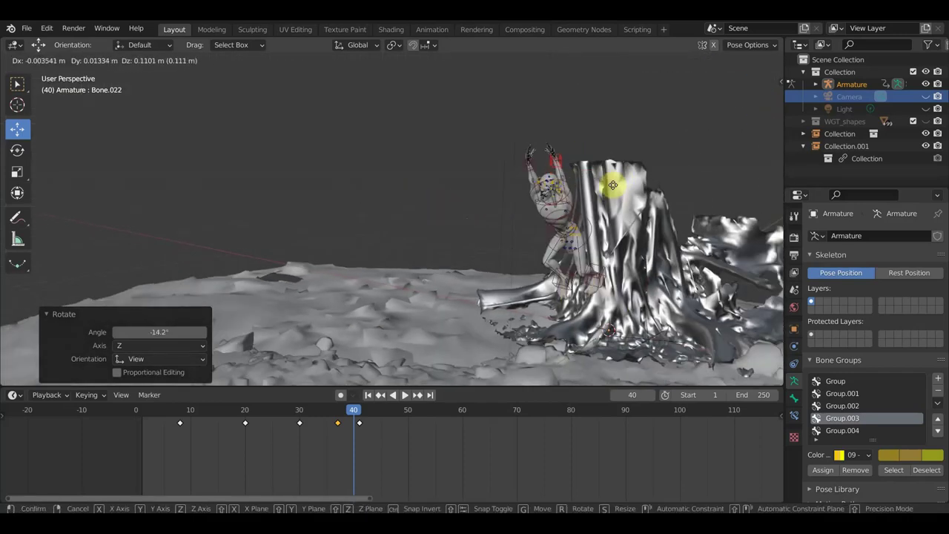
left_click(613, 198)
middle_click_drag(612, 198, 464, 199)
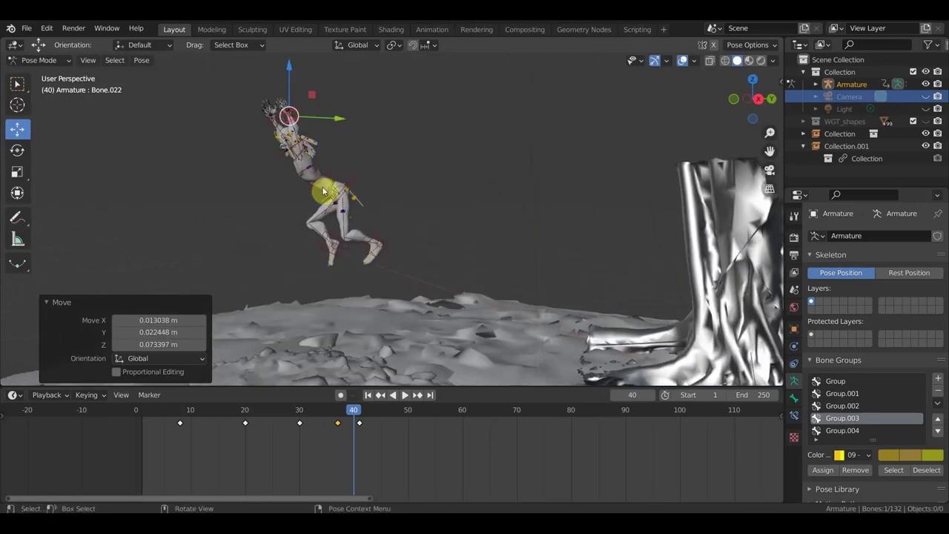
scroll(297, 162, "up", 4)
middle_click_drag(307, 154, 338, 142, "shift")
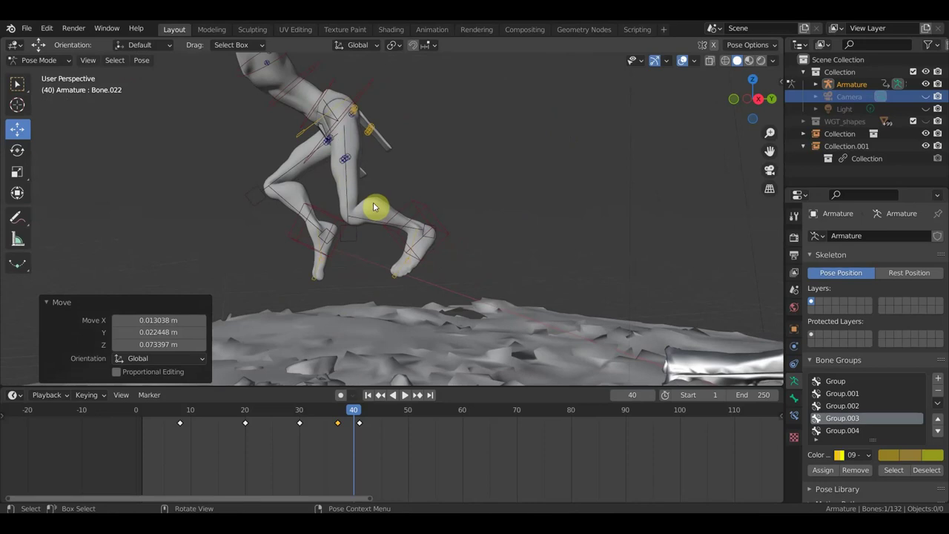
Step: Kick one foot up behind the body and angle it along the extended leg
left_click(427, 215)
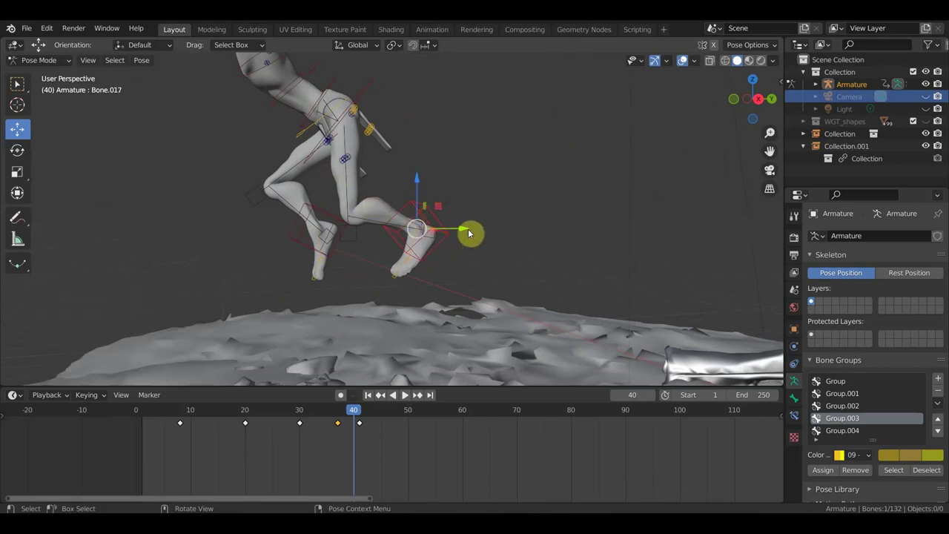
key("g")
left_click(545, 95)
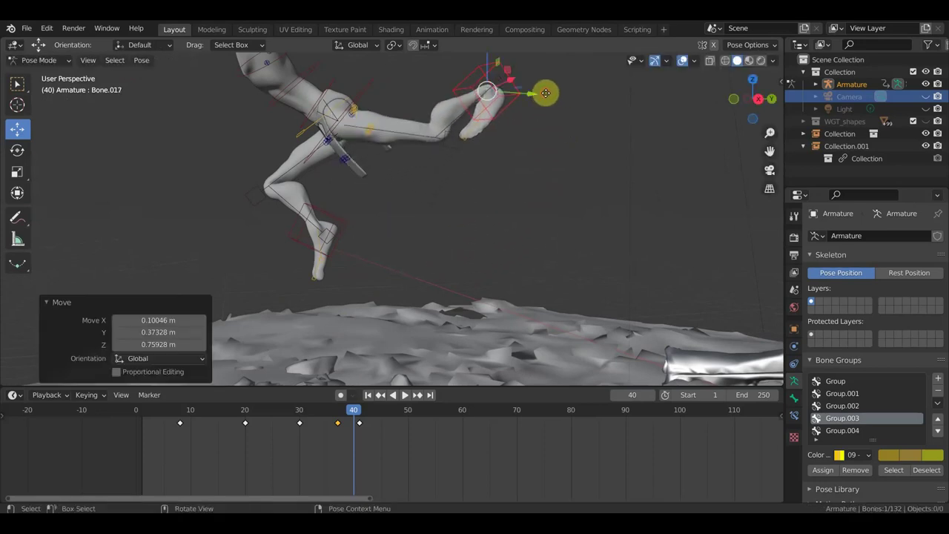
key("r")
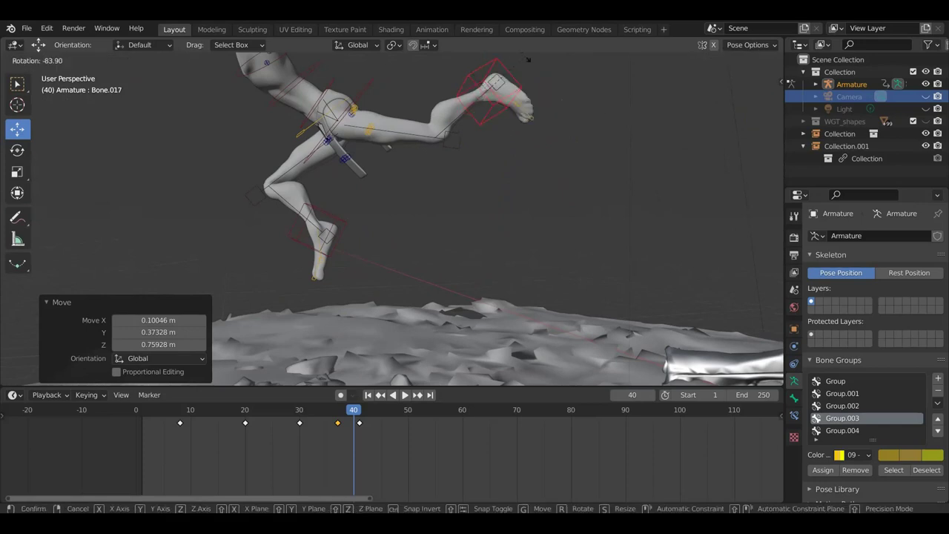
left_click(518, 61)
Step: Move the other foot under the body
left_click(355, 237)
mouse_move(355, 236)
middle_mouse_down()
mouse_move(430, 273)
mouse_move(407, 277)
mouse_move(426, 272)
middle_mouse_up()
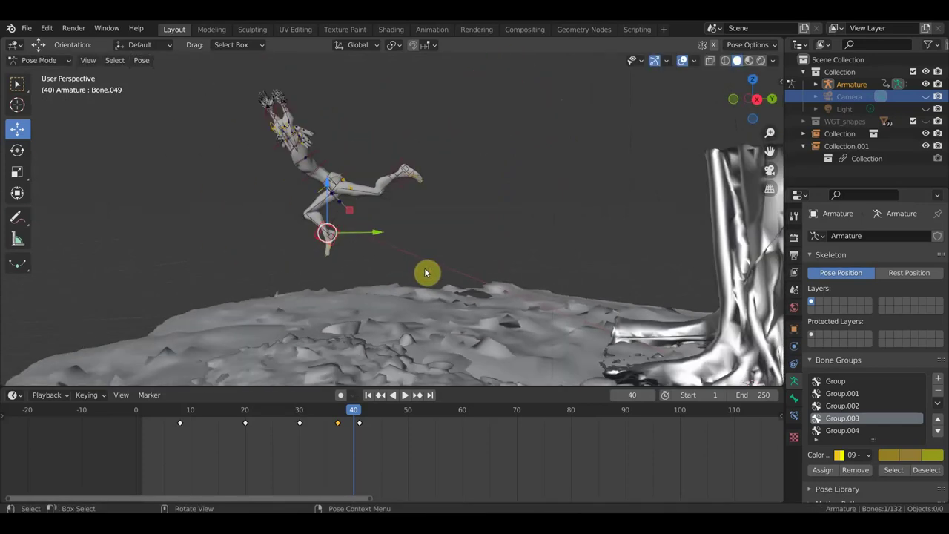
key("g")
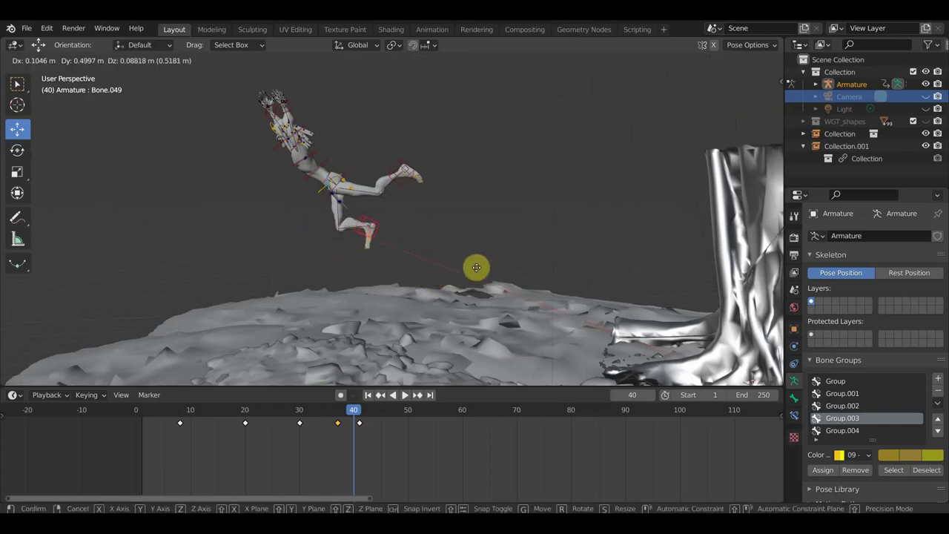
left_click(486, 257)
Step: Keyframe location and rotation of all bones at frame 40, then nudge that keyframe slightly later
key("a")
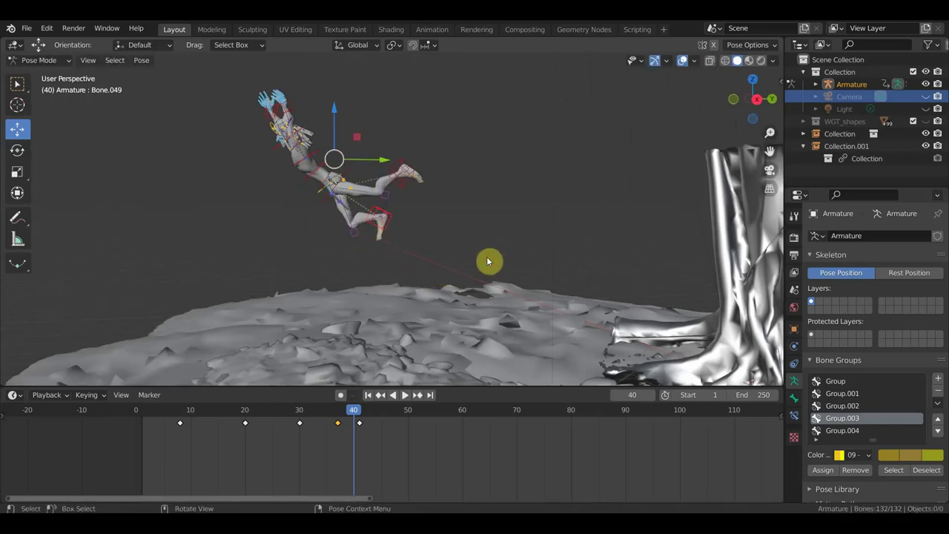
key("i")
left_click(465, 257)
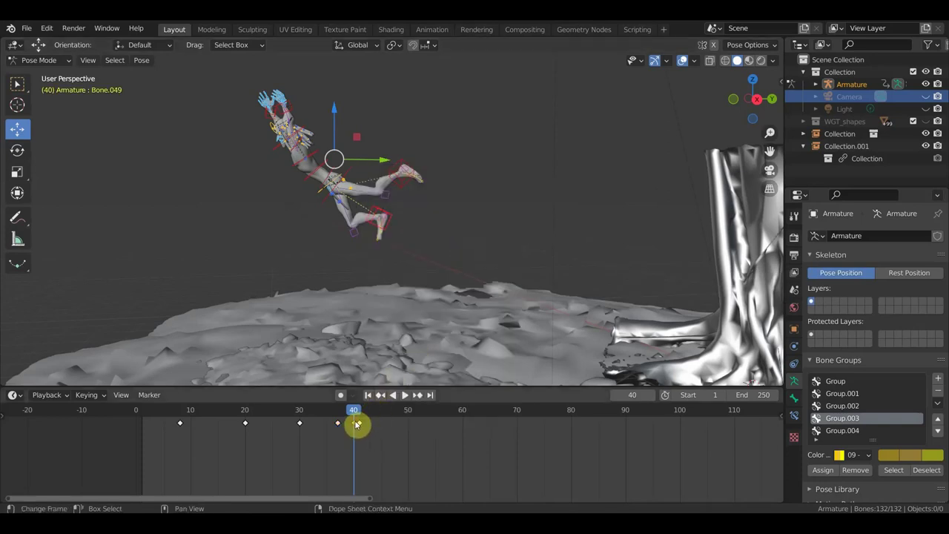
left_click_drag(357, 423, 361, 420)
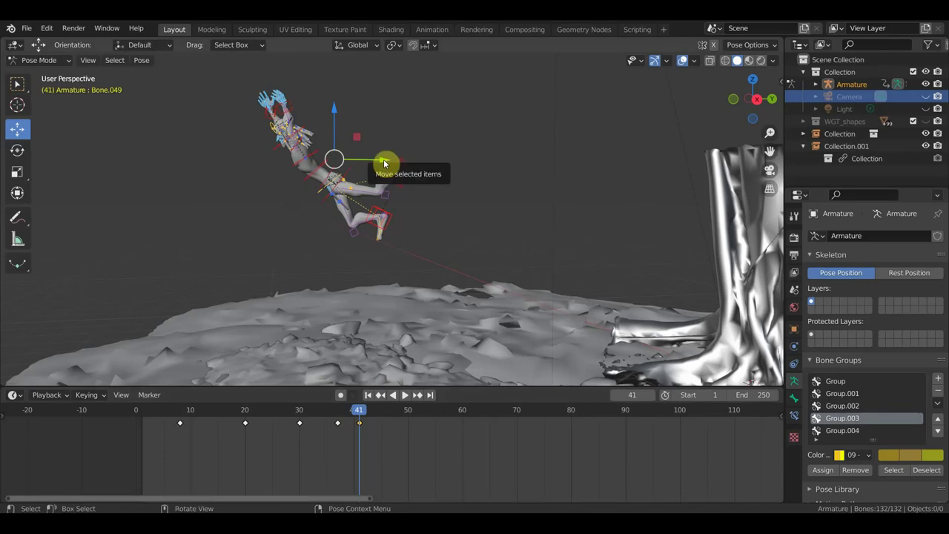
Step: At frame 39, lower one foot toward the ground and tuck the other under the body
left_click(348, 417)
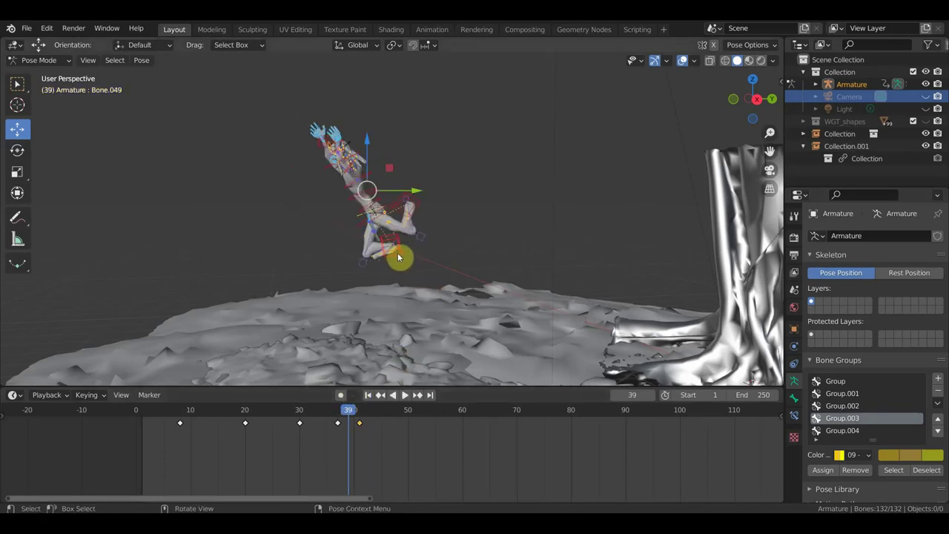
scroll(398, 257, "up", 2)
key("g")
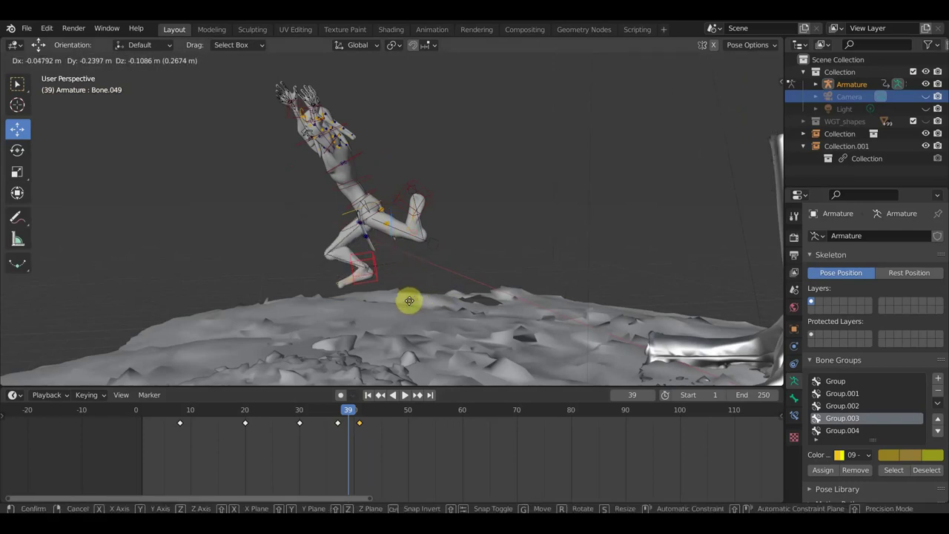
left_click(398, 291)
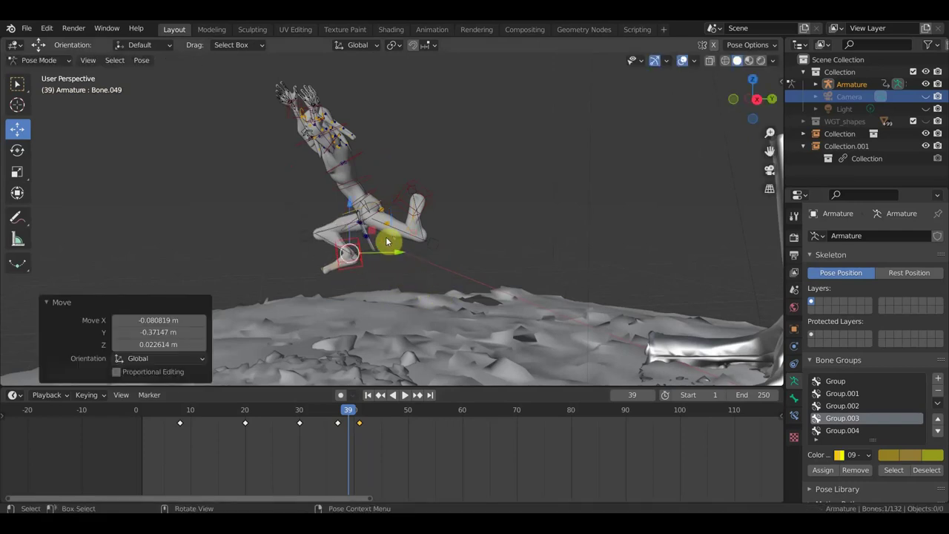
left_click(427, 191)
key("g")
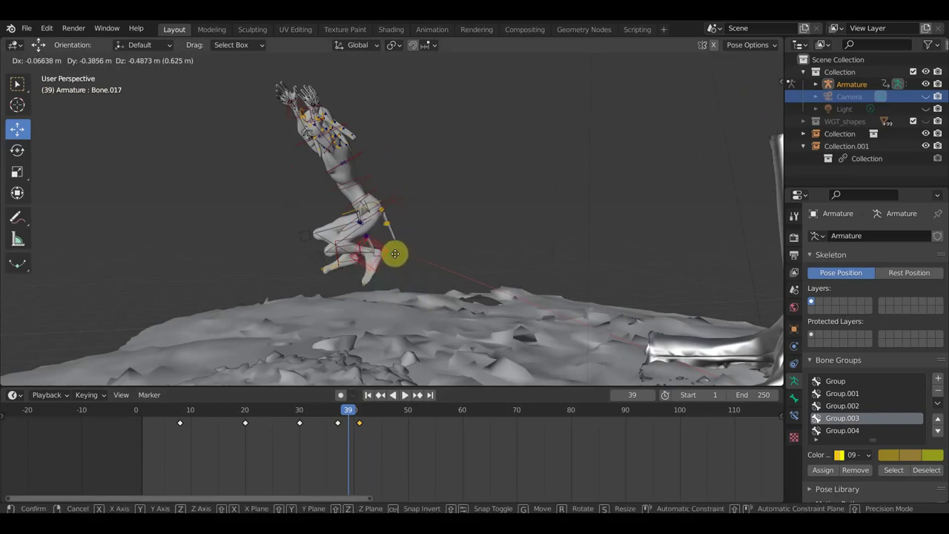
left_click(360, 256)
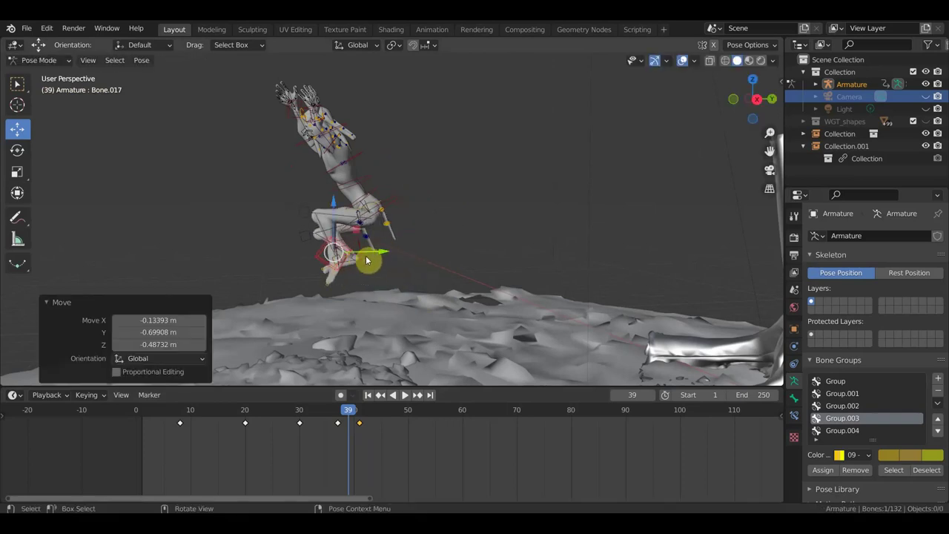
Step: Plant that foot on the ground, then set the other foot down and re-angle it
key("g")
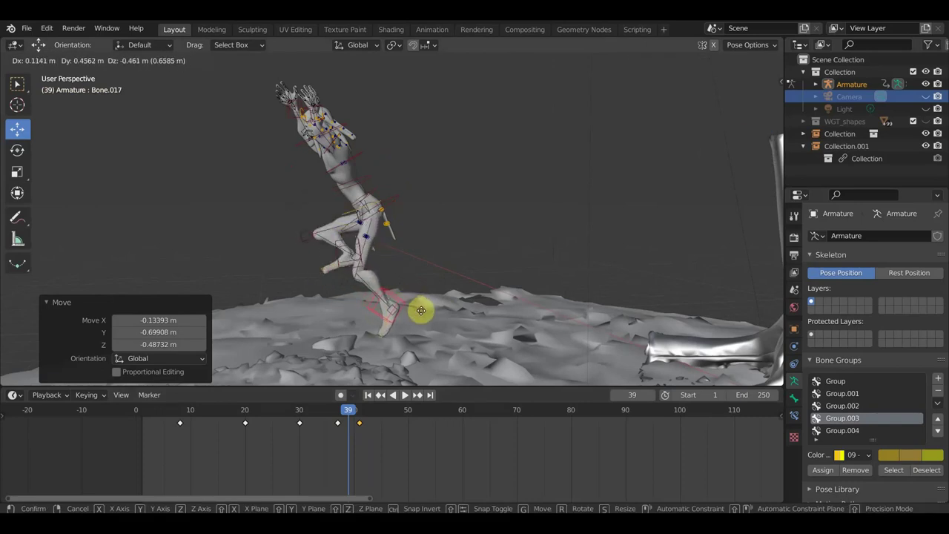
left_click(421, 309)
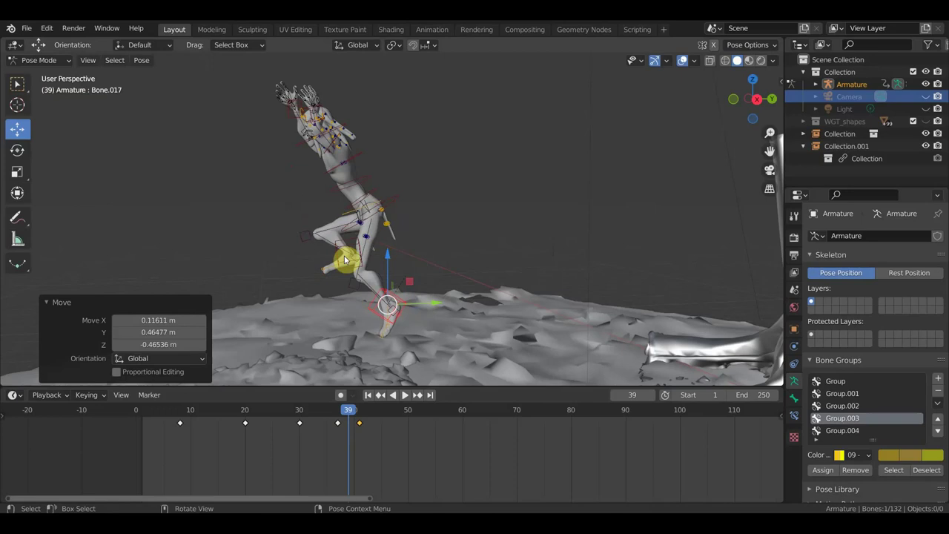
left_click(345, 260)
key("g")
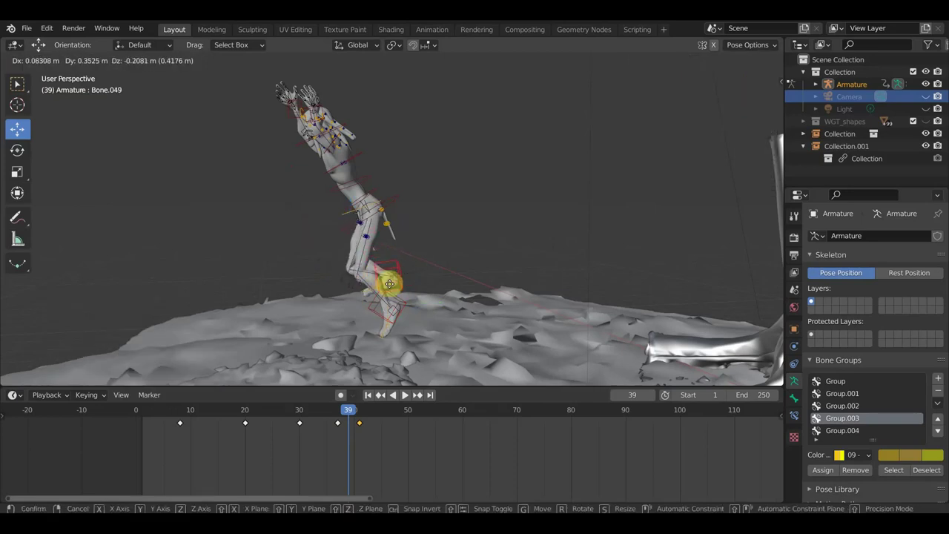
left_click(390, 284)
key("r")
left_click(427, 240)
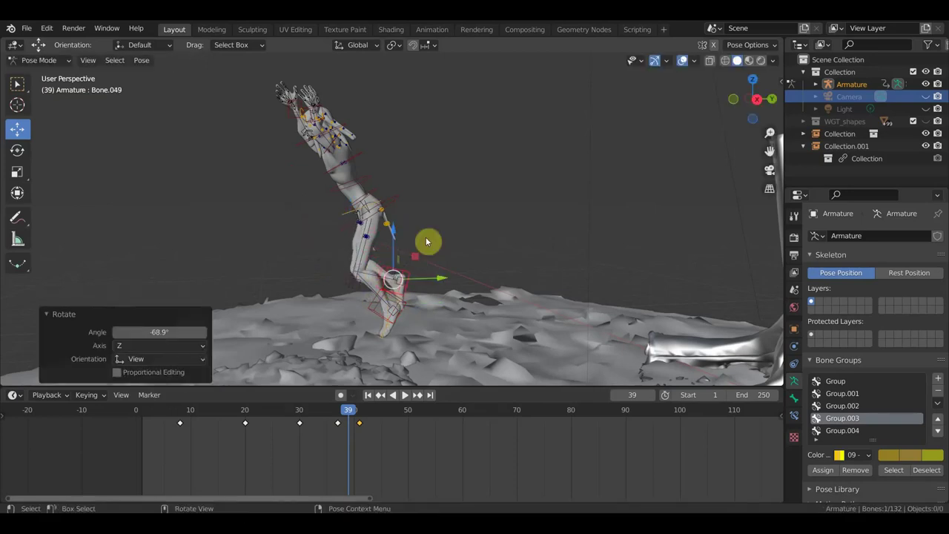
Step: Key all bones at frame 39 and step through frames 38–45 to check the motion
key("a")
key("i")
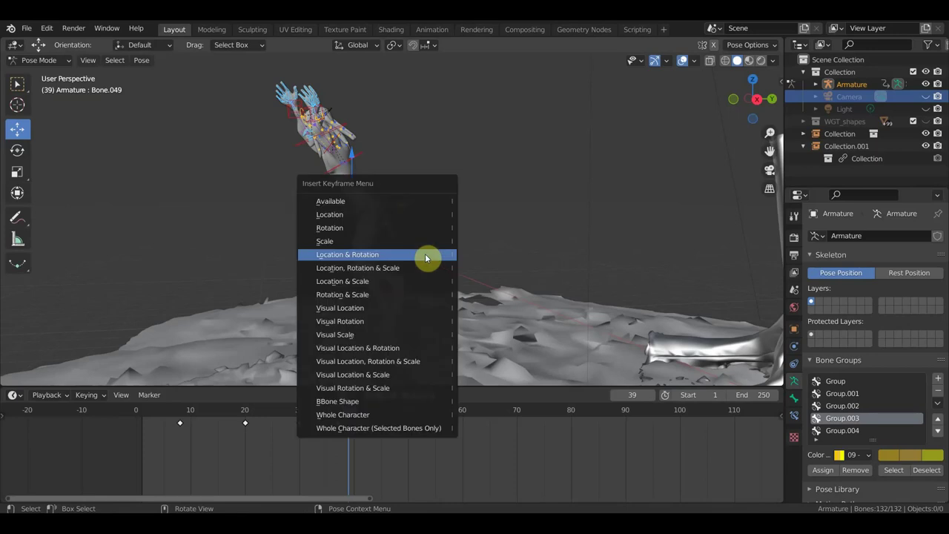
left_click(420, 260)
left_click(389, 394)
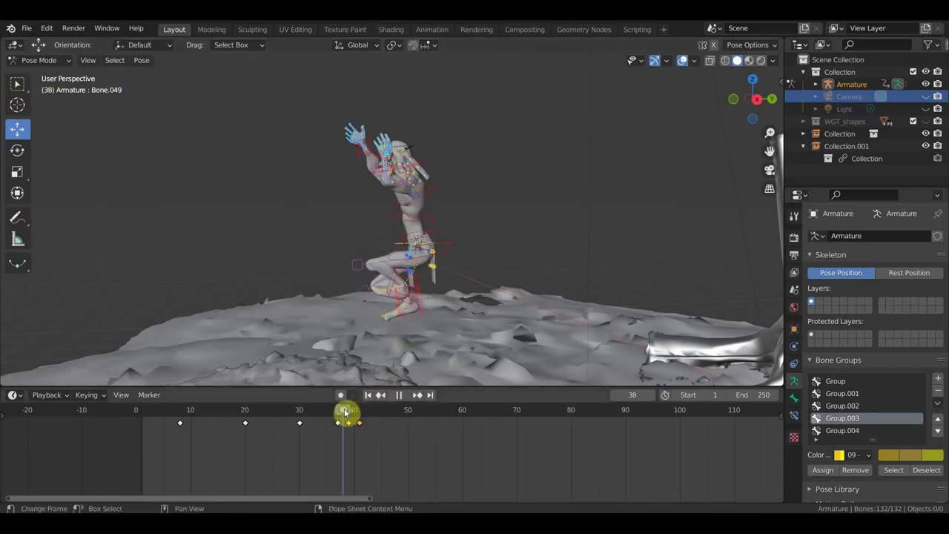
left_click_drag(342, 413, 383, 427)
Step: Shift the character about 2.13 m along Y, key location, rotation and scale at frame 45
middle_click_drag(408, 326, 409, 242)
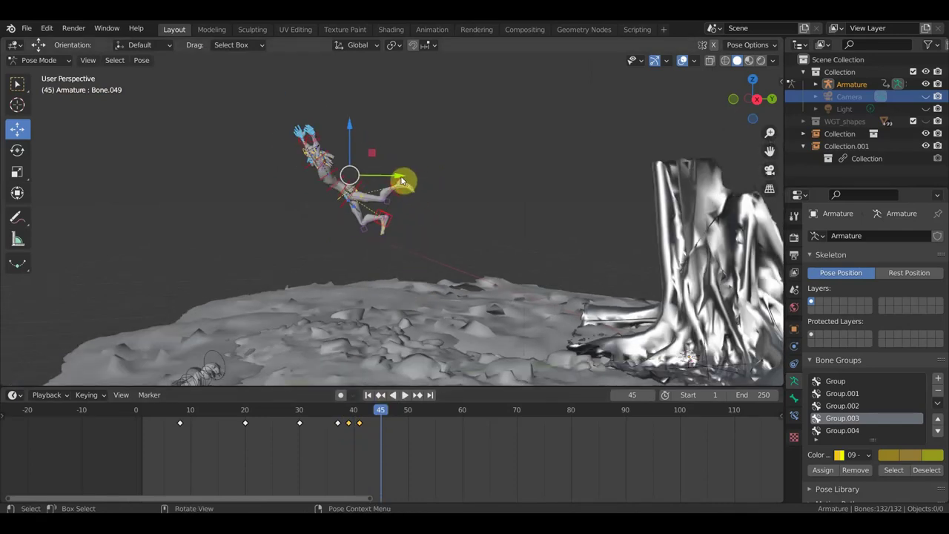
mouse_move(404, 180)
left_mouse_down()
mouse_move(204, 140)
mouse_move(178, 84)
left_mouse_up()
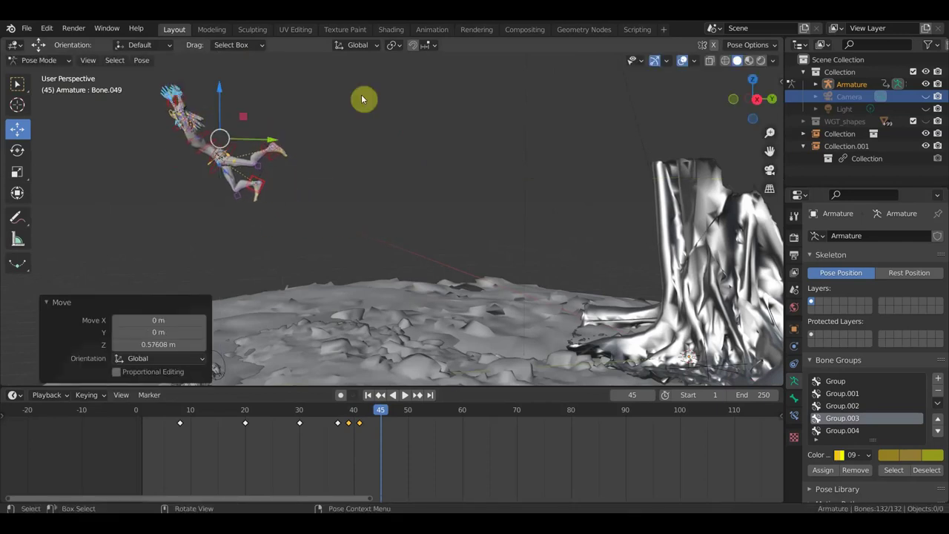
key("i")
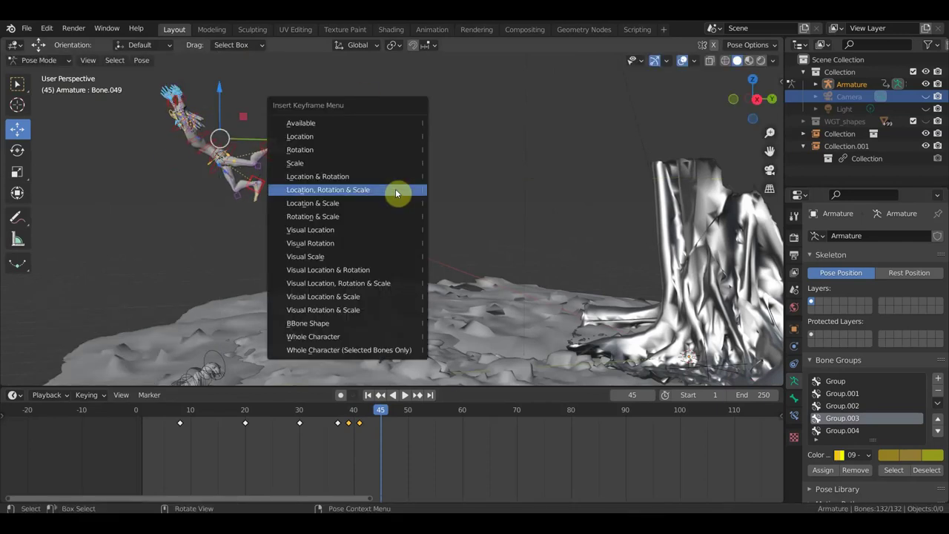
left_click(378, 189)
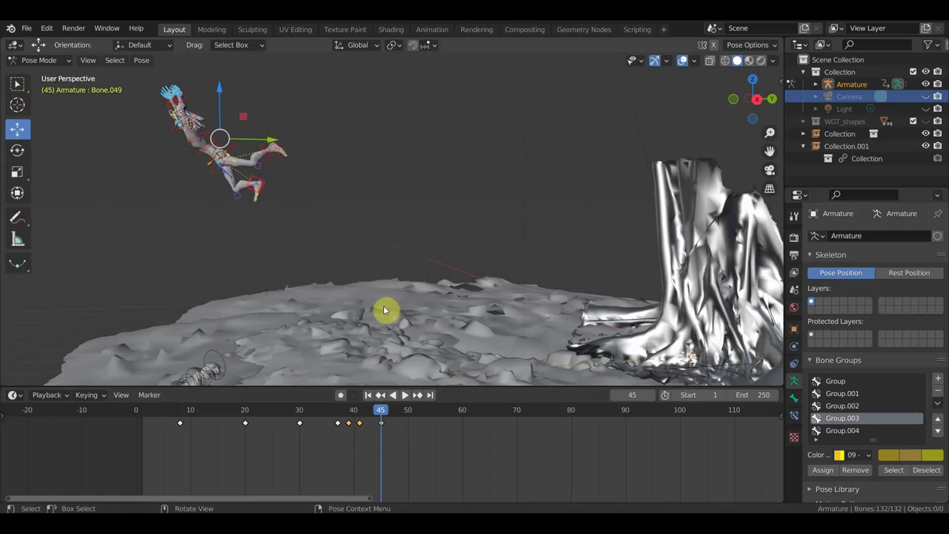
mouse_move(370, 417)
left_mouse_down()
mouse_move(222, 417)
mouse_move(201, 409)
mouse_move(365, 428)
mouse_move(292, 428)
mouse_move(357, 444)
mouse_move(235, 427)
mouse_move(321, 455)
mouse_move(292, 444)
mouse_move(310, 448)
left_mouse_up()
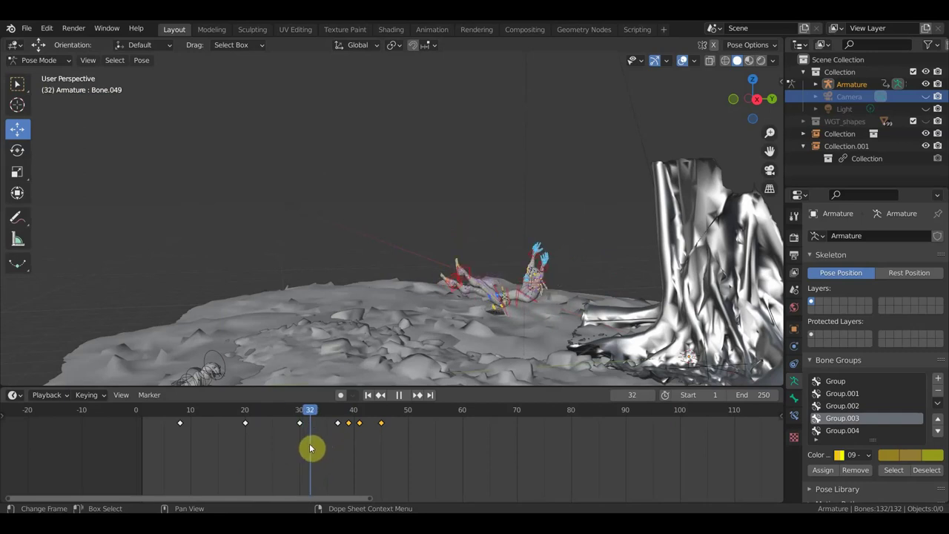
Step: Zoom in low on the airborne character and scrub the timeline back to frame 34
scroll(483, 328, "up", 2)
mouse_move(482, 327)
middle_mouse_down()
mouse_move(431, 244)
mouse_move(410, 235)
mouse_move(406, 275)
middle_mouse_up()
mouse_move(309, 409)
left_mouse_down()
mouse_move(182, 400)
mouse_move(341, 437)
mouse_move(322, 439)
left_mouse_up()
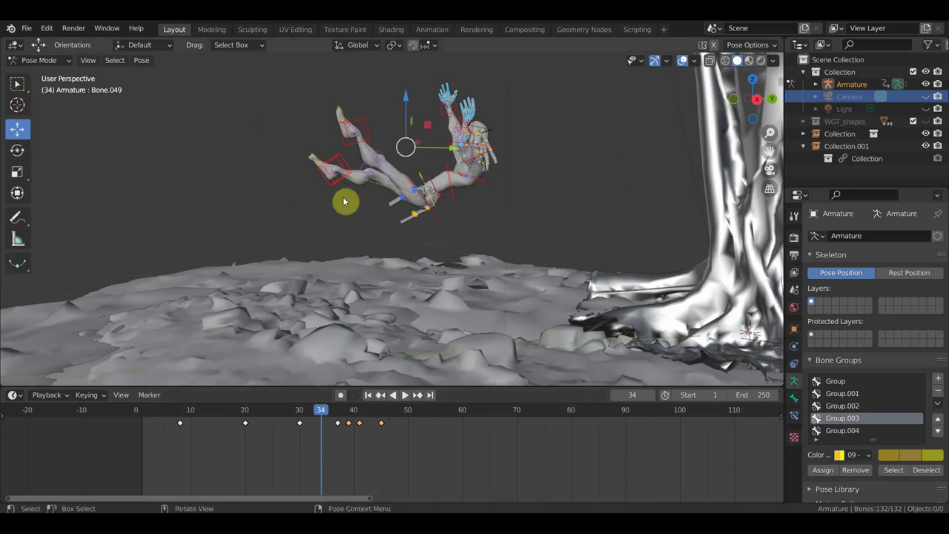
Step: Reposition the foot bone, then rotate leg Bone.017 by 41.4° and move it up
left_click(342, 157)
key("g")
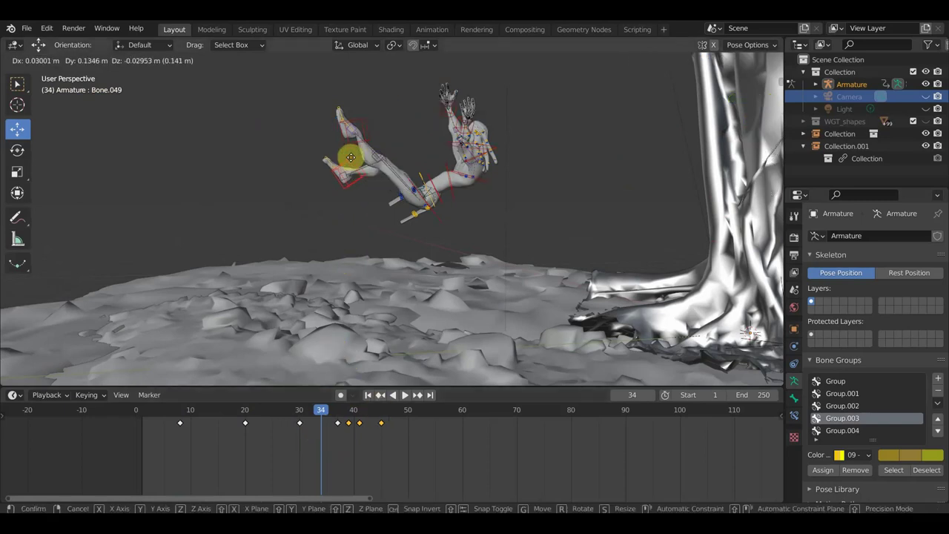
left_click(361, 164)
left_click(365, 131)
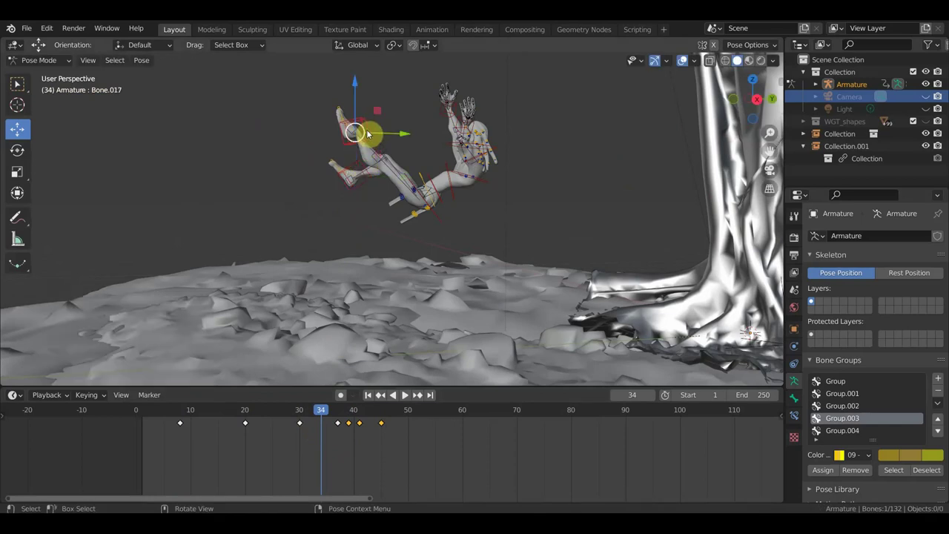
key("r")
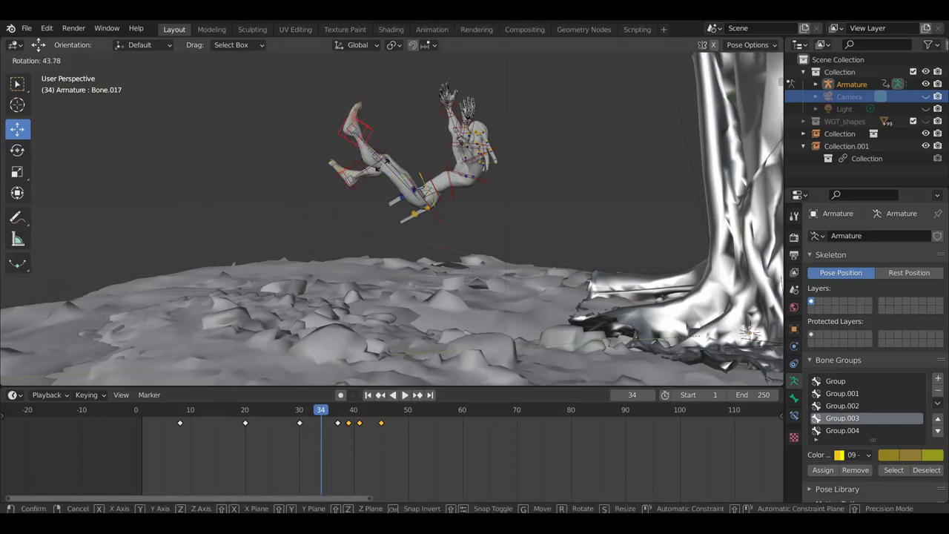
left_click(383, 169)
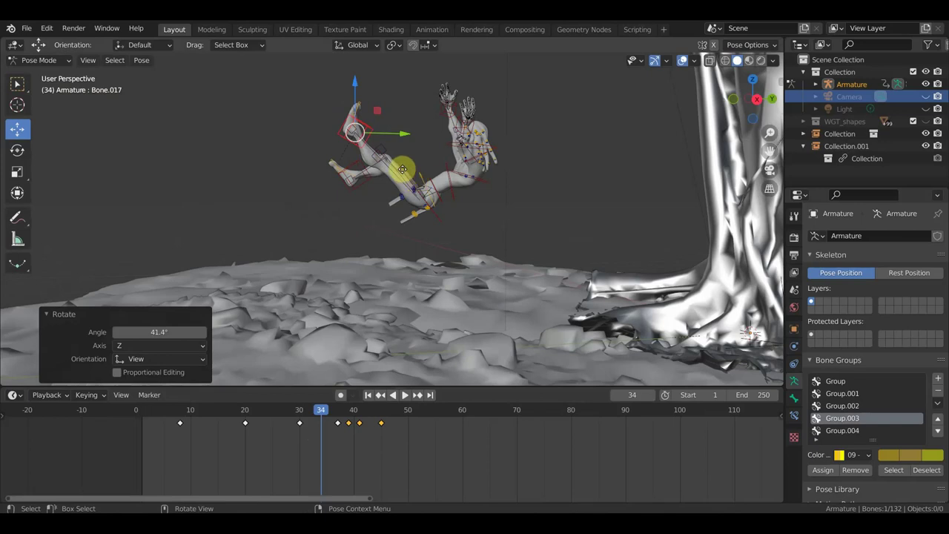
key("g")
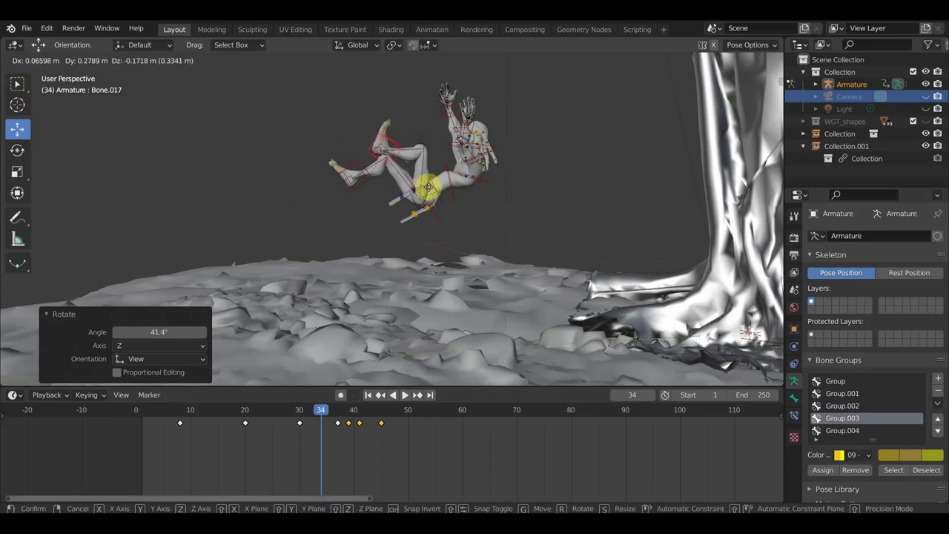
left_click(433, 188)
Step: Move foot control Bone.049 and rotate hip Bone.002 by -19.5° to curl the legs
left_click(369, 187)
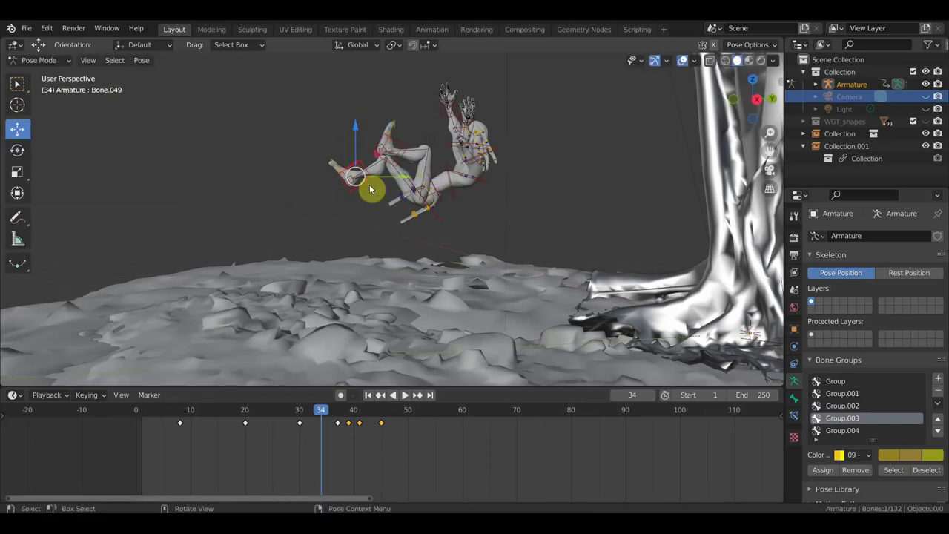
key("g")
left_click(391, 183)
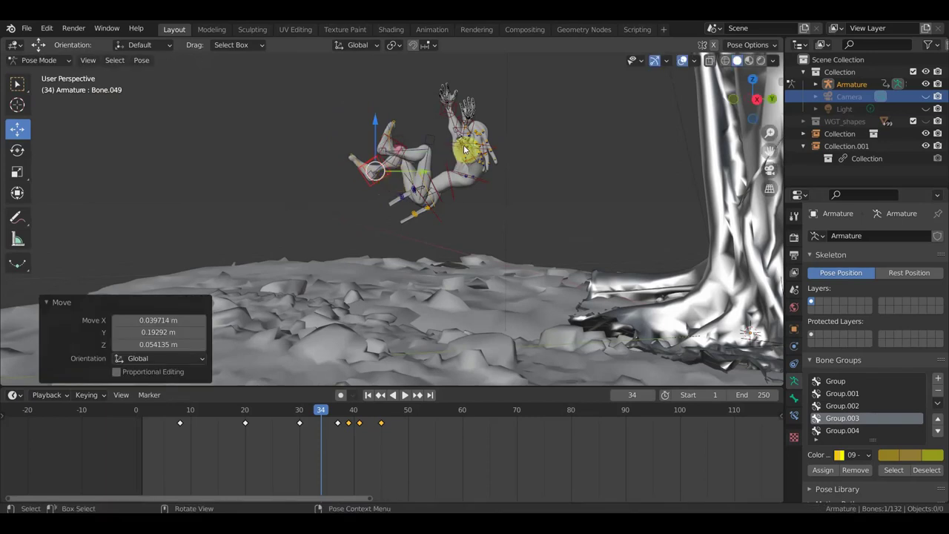
left_click(456, 186)
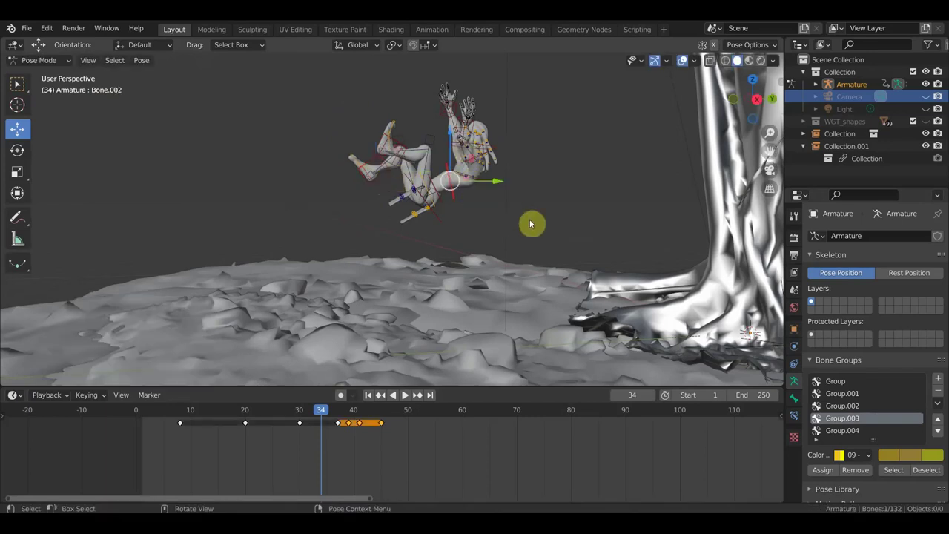
key("r")
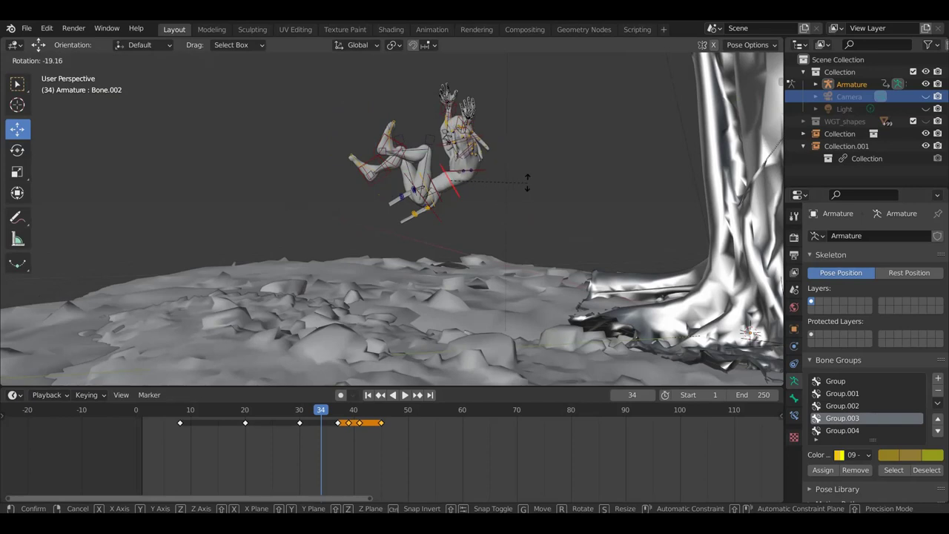
left_click(528, 187)
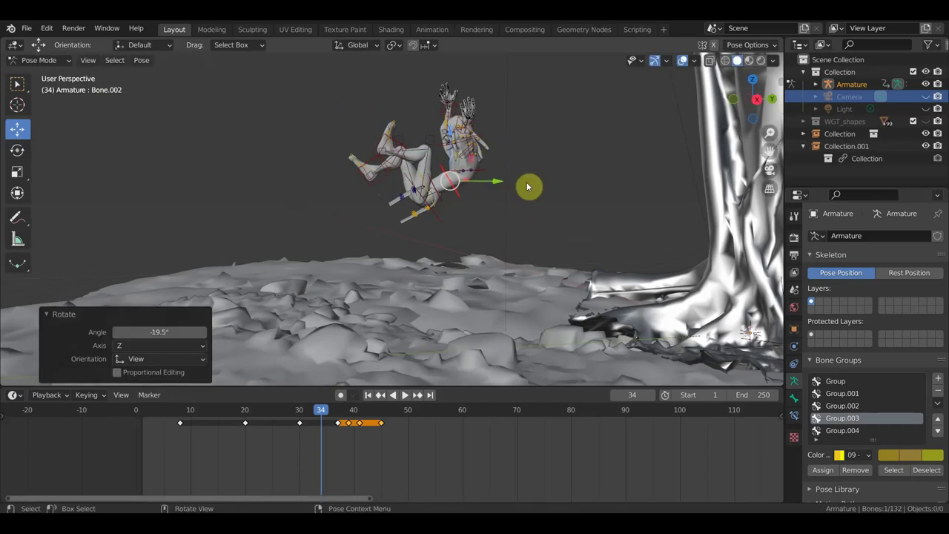
Step: Key location, rotation and scale of all bones at frame 34 and play the animation
key("a")
key("i")
left_click(527, 185)
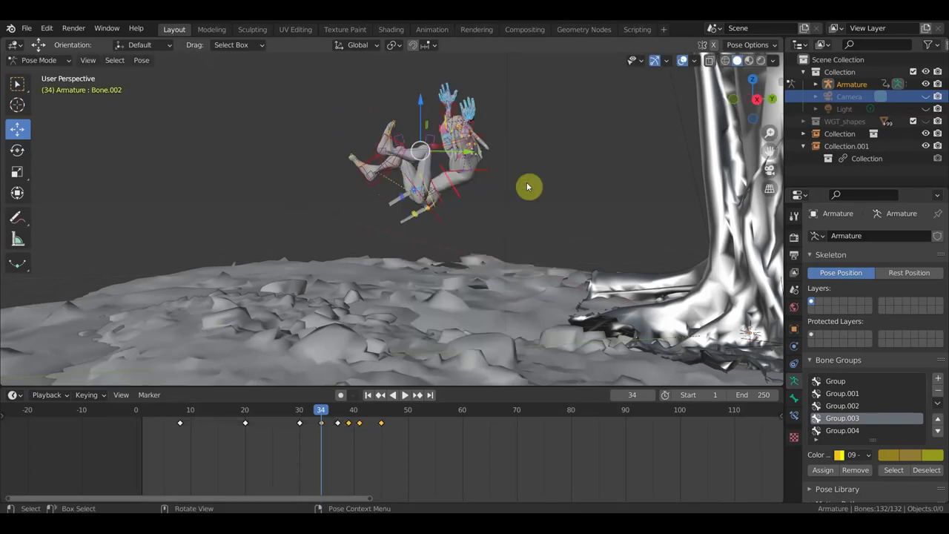
key("space")
Step: Move the body -0.35059 m along Y at frame 34, key the pose, and play it back
mouse_move(335, 420)
left_mouse_down()
mouse_move(353, 422)
mouse_move(244, 417)
mouse_move(320, 430)
left_mouse_up()
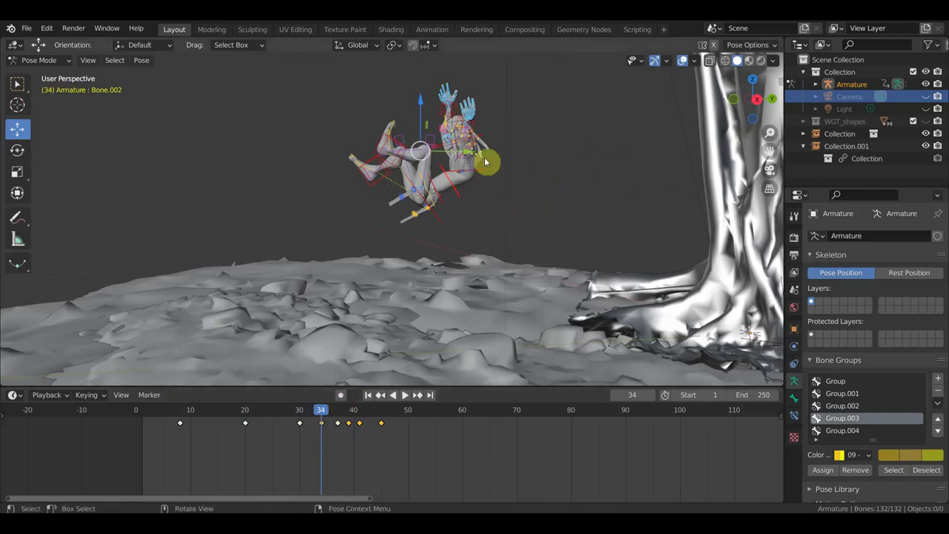
left_click_drag(470, 153, 435, 164)
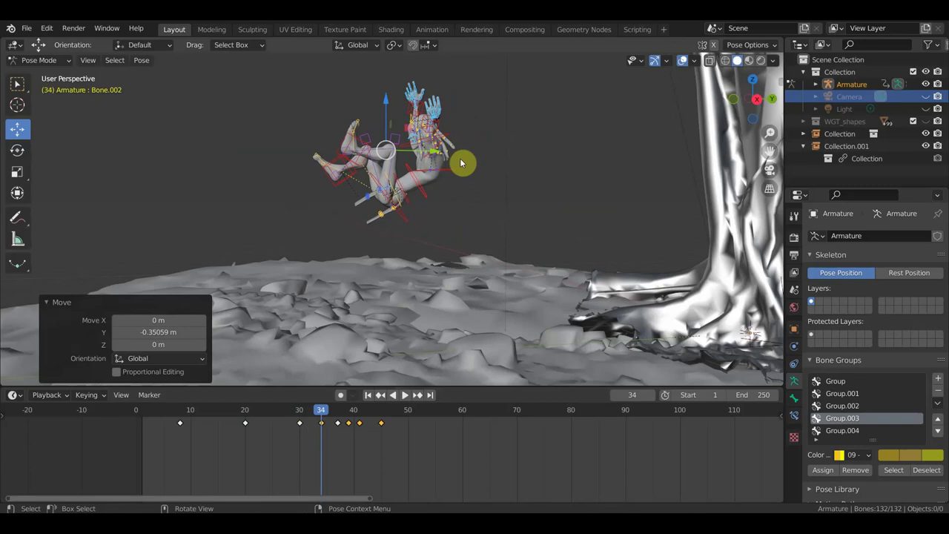
key("i")
left_click(459, 158)
key("space")
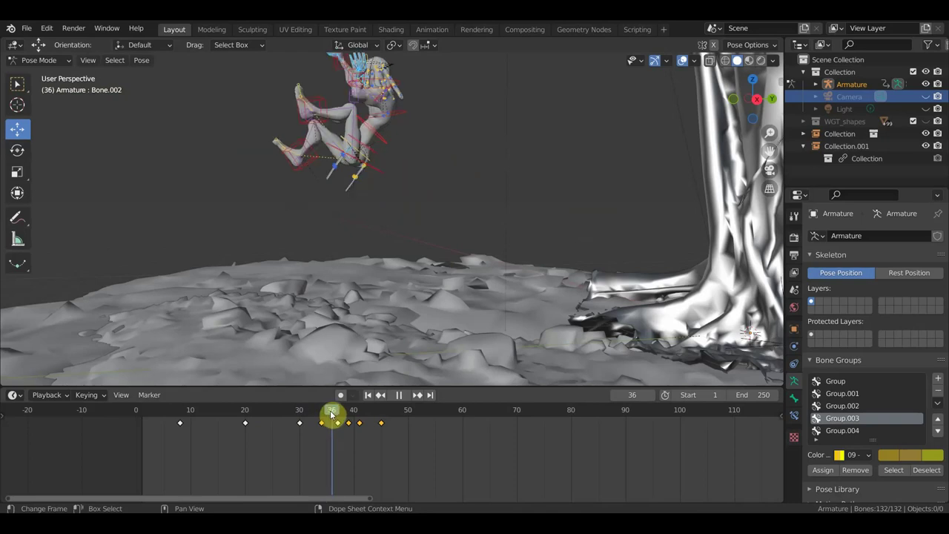
Step: Shift the root bone back along Y and keyframe the pose at frames 36 and 37
key("space")
left_click(386, 117)
key("g")
key("y")
left_click(345, 130)
key("i")
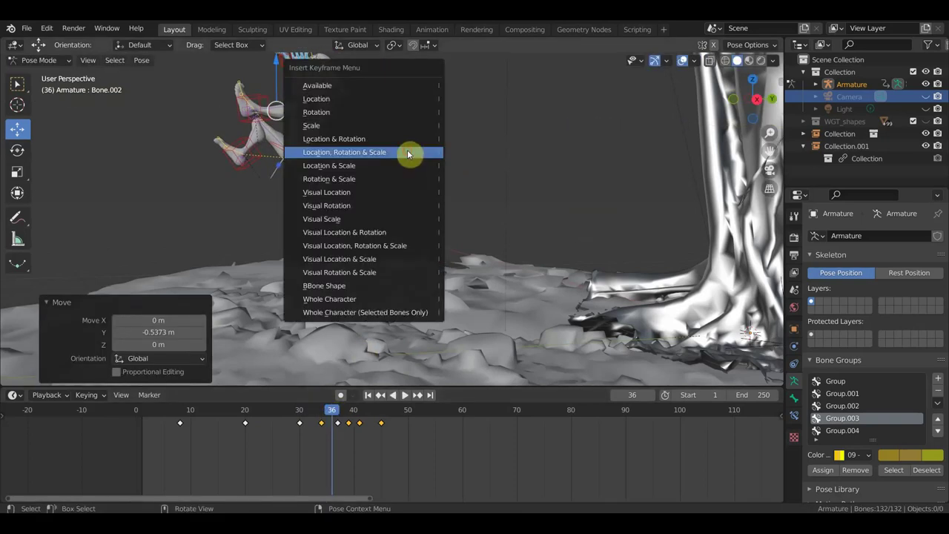
left_click(408, 153)
left_click(339, 417)
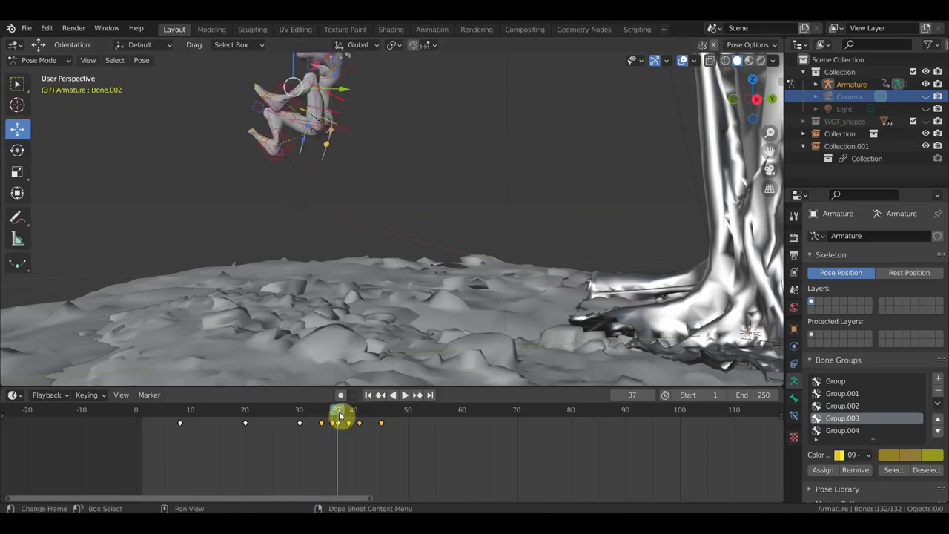
mouse_move(344, 90)
left_mouse_down()
mouse_move(289, 93)
mouse_move(295, 100)
left_mouse_up()
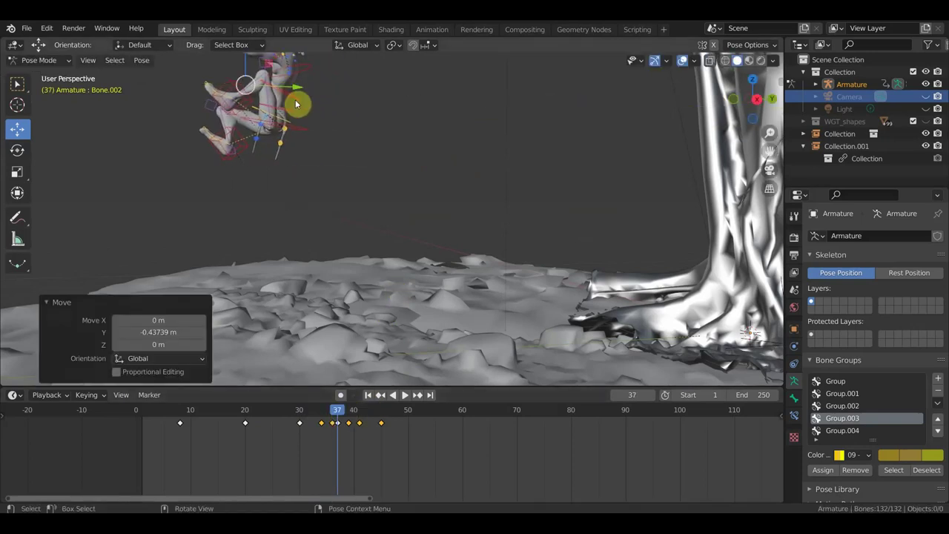
key("i")
left_click(302, 118)
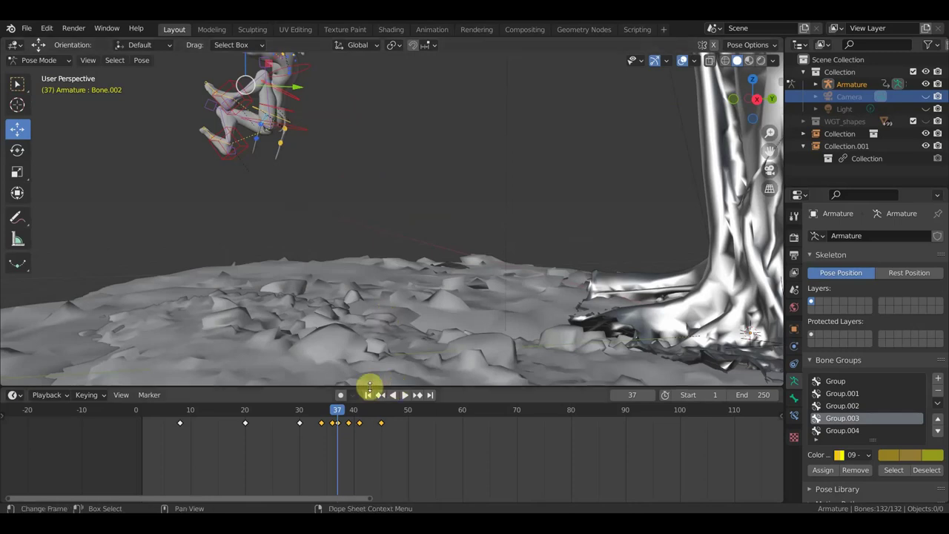
Step: Move the character to Y -1.2276 m at frame 39 and -1.2685 m at frame 41, keying each
left_click(347, 414)
middle_click_drag(372, 324, 355, 165)
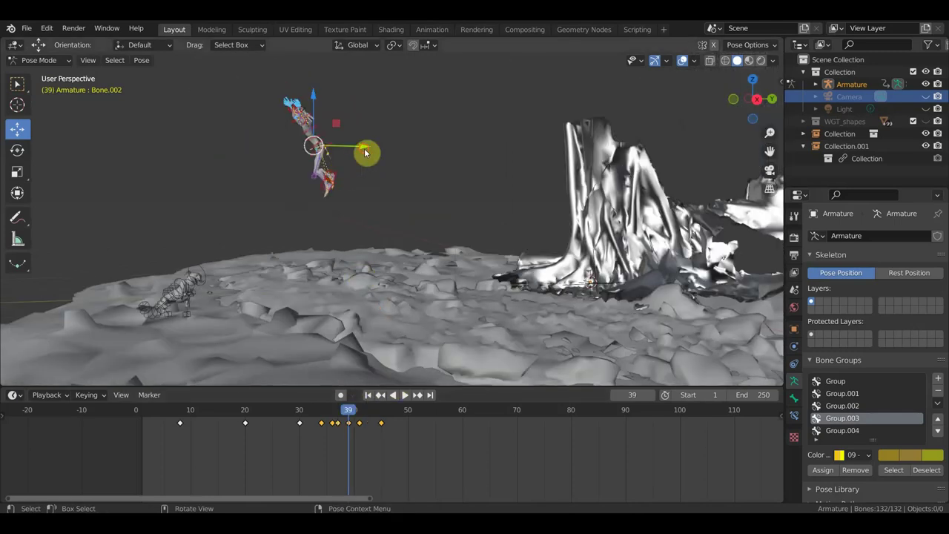
key("g")
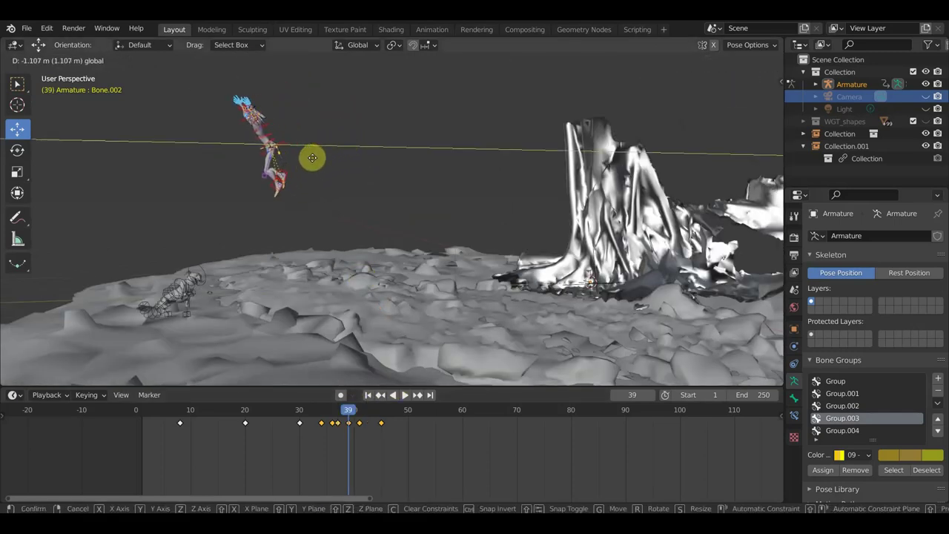
left_click(315, 156)
key("i")
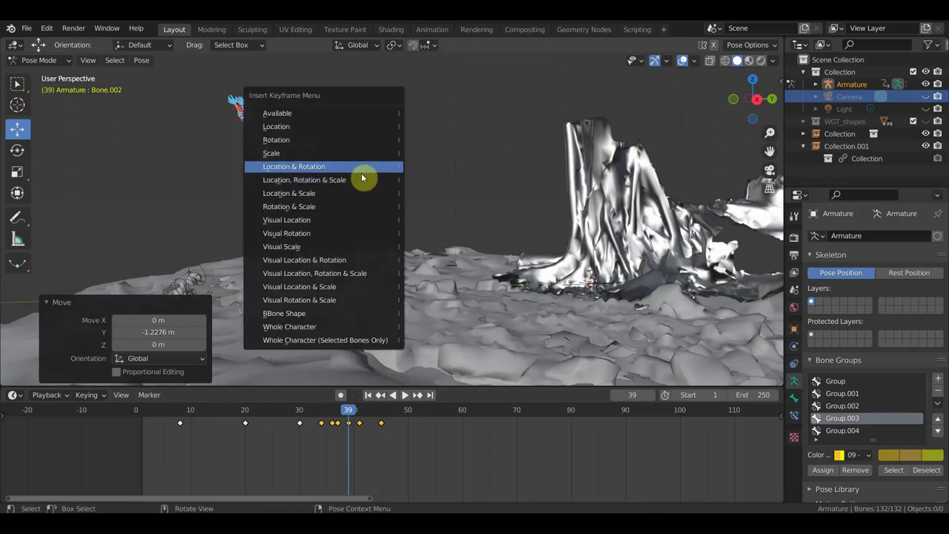
left_click(361, 181)
left_click(358, 415)
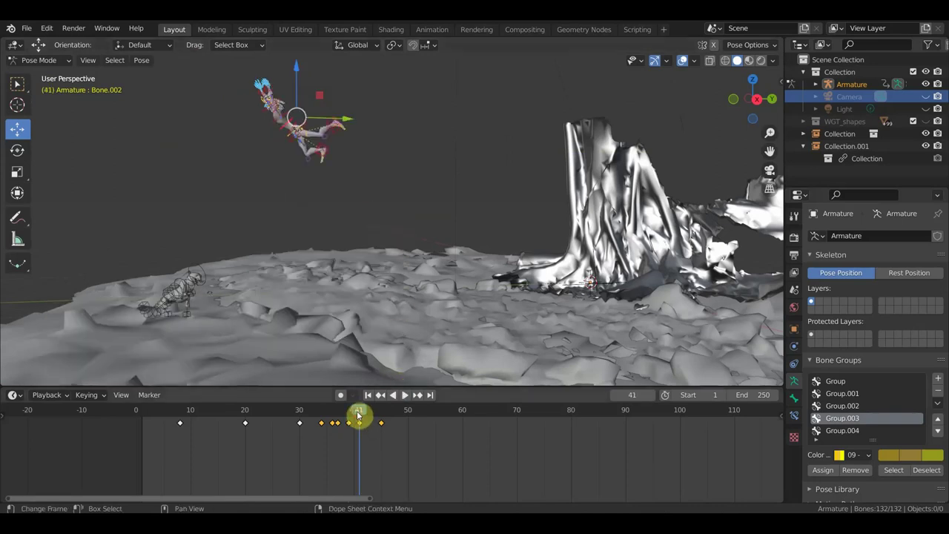
key("g")
key("y")
left_click(281, 123)
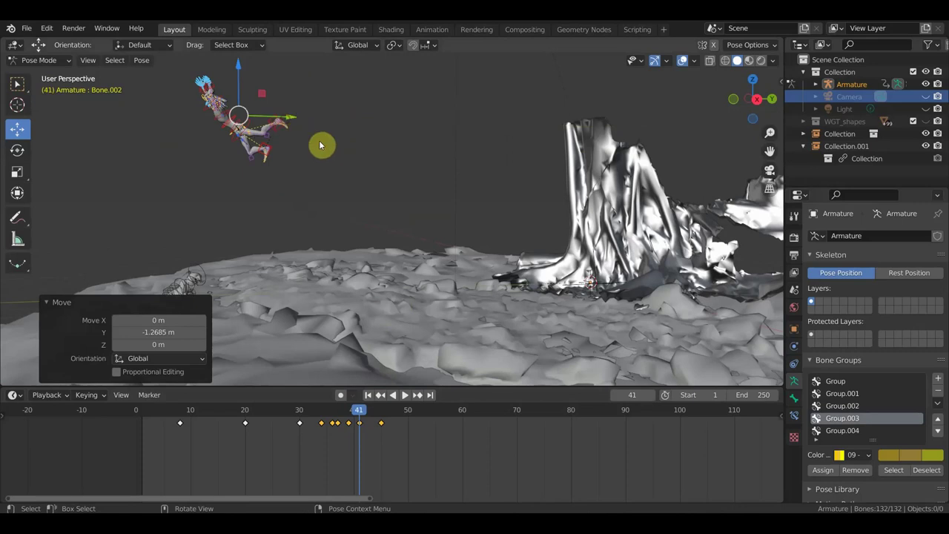
key("i")
left_click(313, 144)
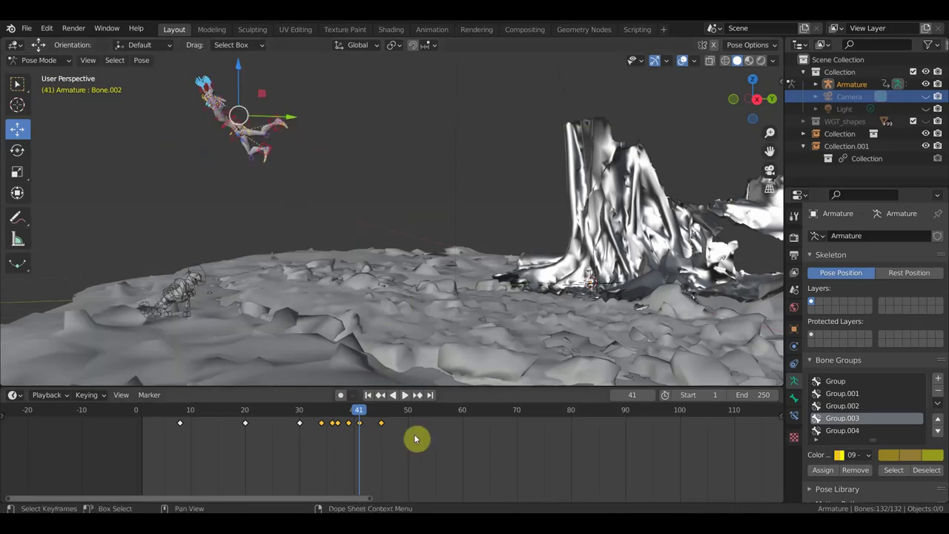
Step: At frame 45, move Bone.002 -0.849 m on Y and key its location, rotation and scale
left_click(382, 415)
key("i")
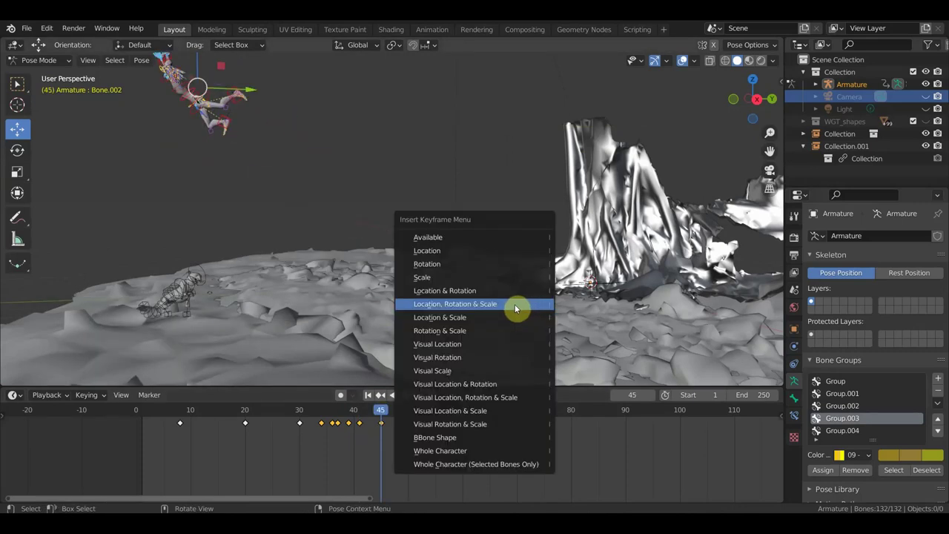
left_click(514, 304)
key("g")
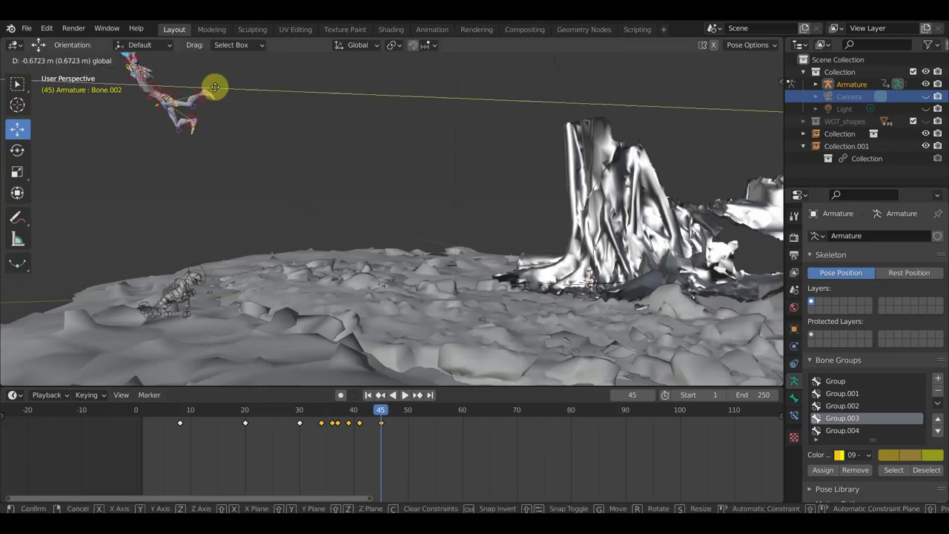
left_click(219, 90)
key("i")
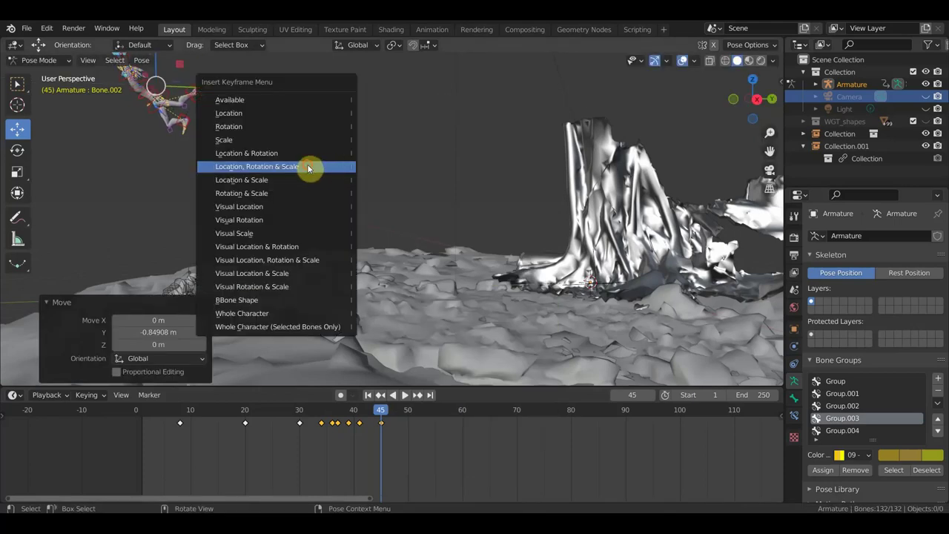
left_click(308, 166)
Step: Zoom and orbit from the cheetah rig to an overhead terrain view, ending with the figure above the ground
scroll(415, 326, "down", 3)
scroll(445, 266, "down", 2)
scroll(504, 252, "down", 2)
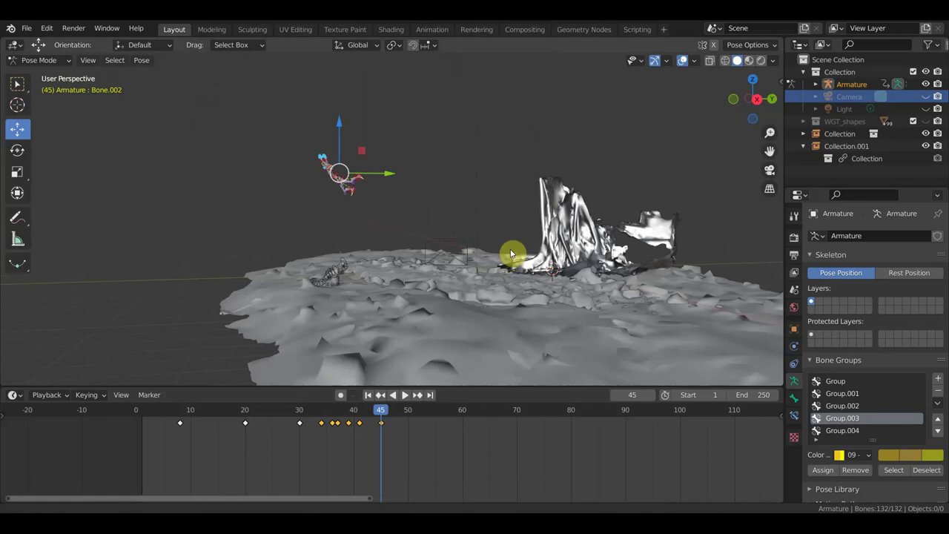
scroll(511, 254, "up", 2)
scroll(494, 265, "up", 2)
scroll(487, 269, "up", 3)
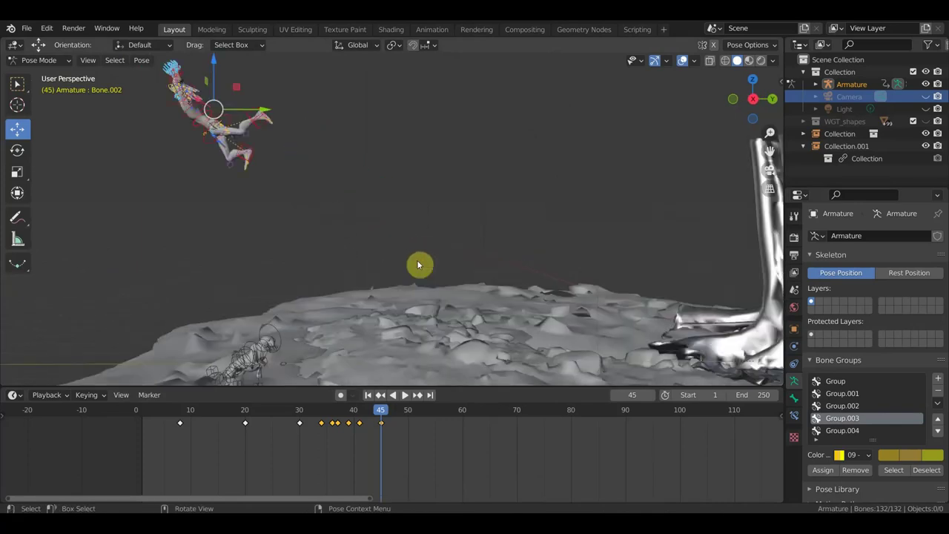
scroll(417, 261, "up", 4)
mouse_move(409, 274)
middle_mouse_down()
mouse_move(369, 264)
mouse_move(451, 199)
middle_mouse_up()
scroll(361, 217, "down", 2)
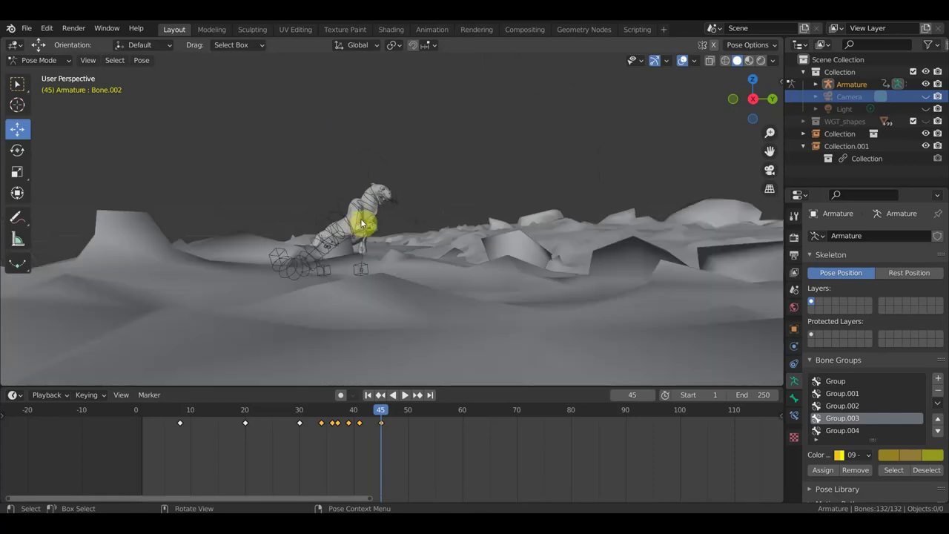
middle_click_drag(360, 218, 381, 247)
scroll(381, 249, "down", 1)
scroll(382, 252, "down", 1)
scroll(383, 253, "down", 2)
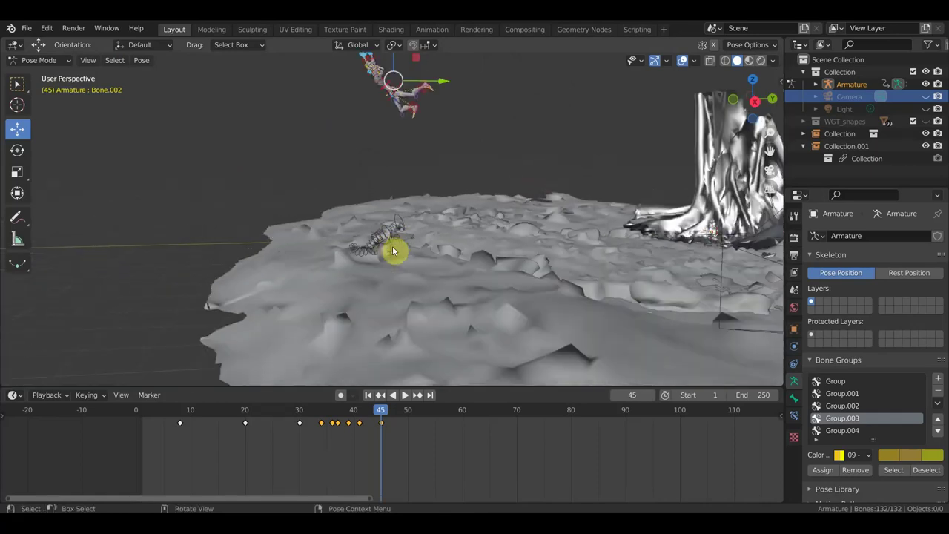
scroll(392, 250, "down", 1)
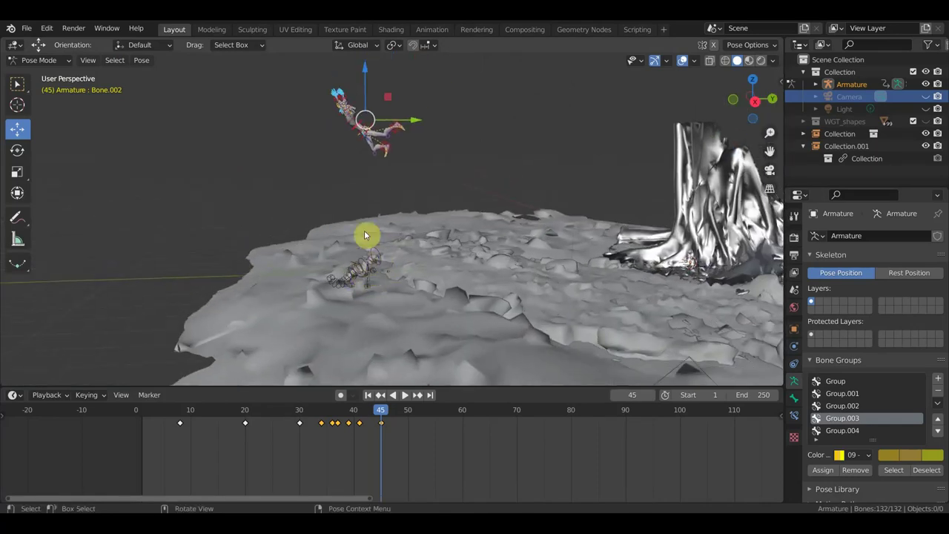
middle_click_drag(367, 247, 459, 240)
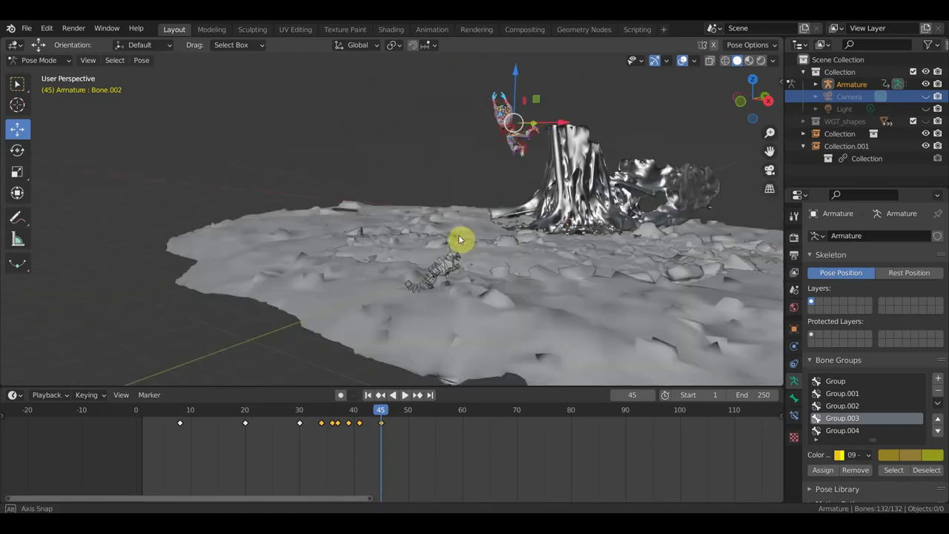
mouse_move(525, 190)
middle_mouse_down()
mouse_move(392, 311)
mouse_move(383, 308)
mouse_move(450, 233)
mouse_move(366, 240)
middle_mouse_up()
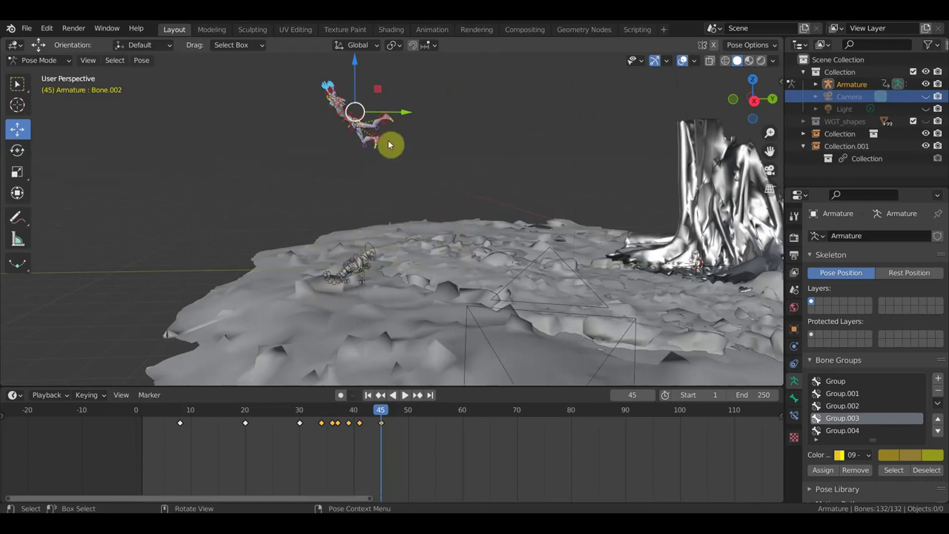
middle_click_drag(324, 275, 413, 240)
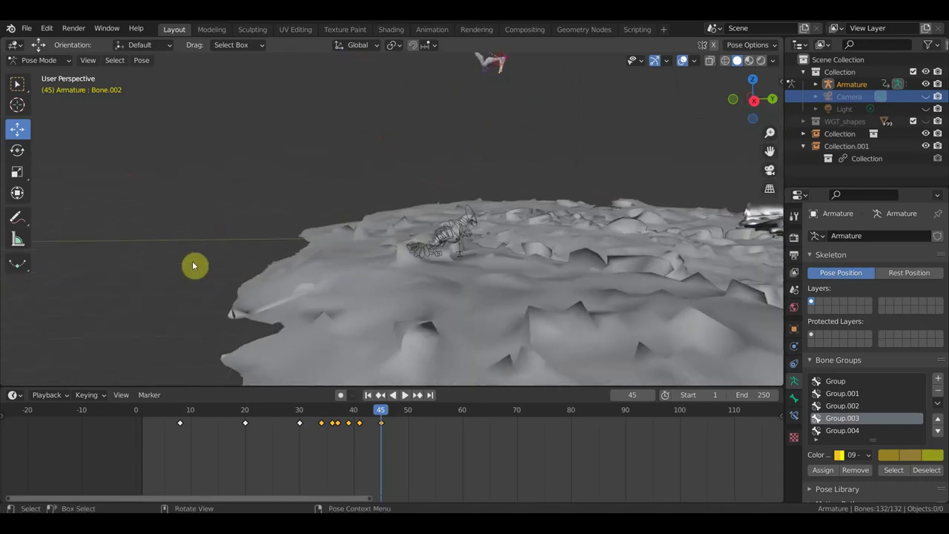
Step: Annotate an X on the terrain and a curved leap arc ending in a small loop
left_click_drag(17, 217, 75, 218)
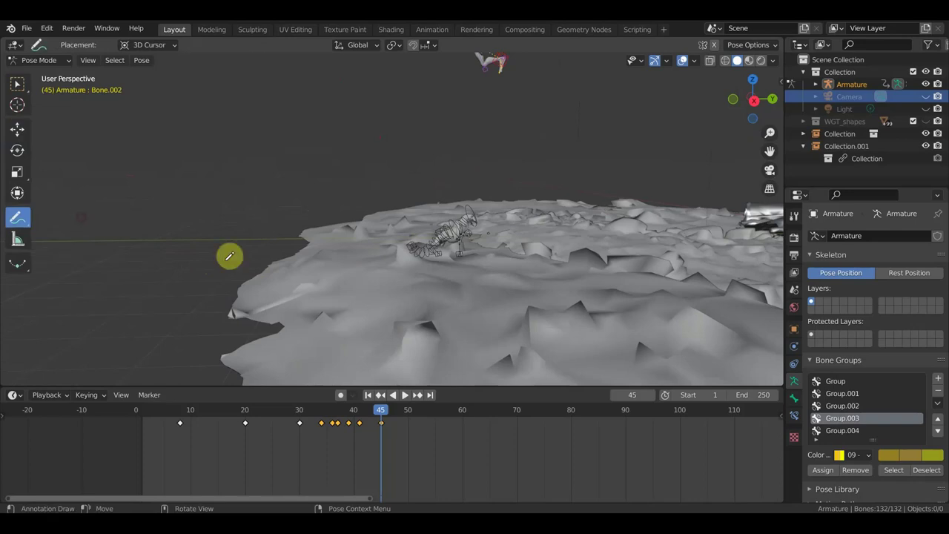
mouse_move(315, 249)
left_mouse_down()
mouse_move(353, 275)
mouse_move(297, 286)
left_mouse_up()
scroll(247, 247, "down", 3)
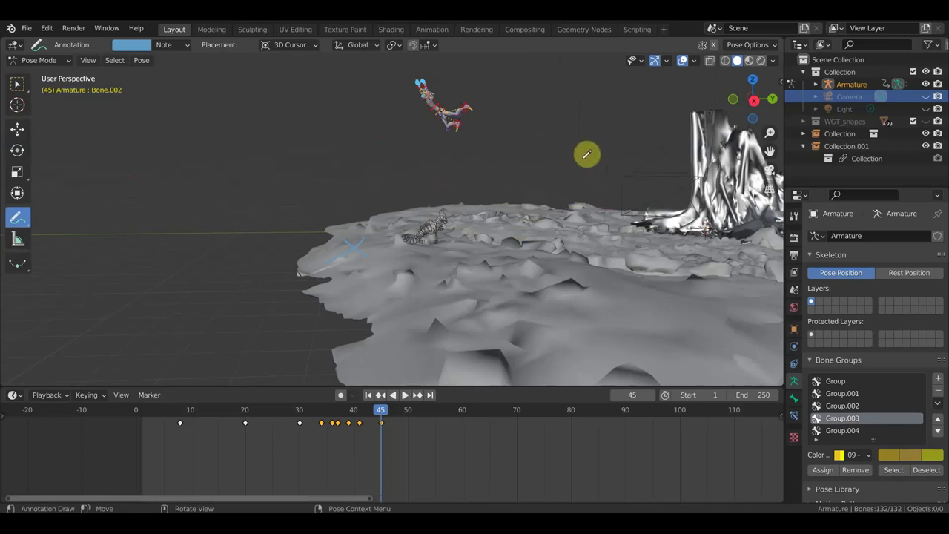
left_click_drag(563, 144, 477, 208)
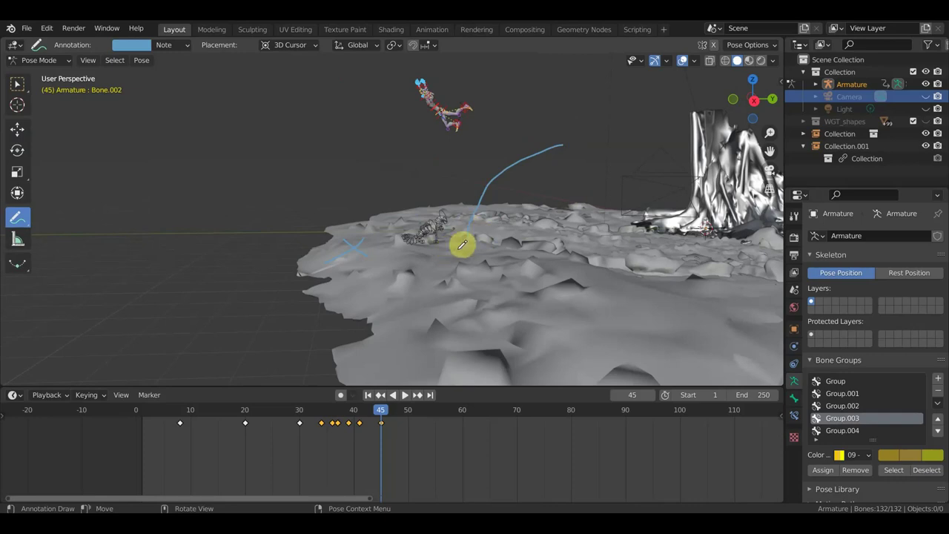
mouse_move(468, 237)
left_mouse_down()
mouse_move(473, 254)
mouse_move(480, 227)
left_mouse_up()
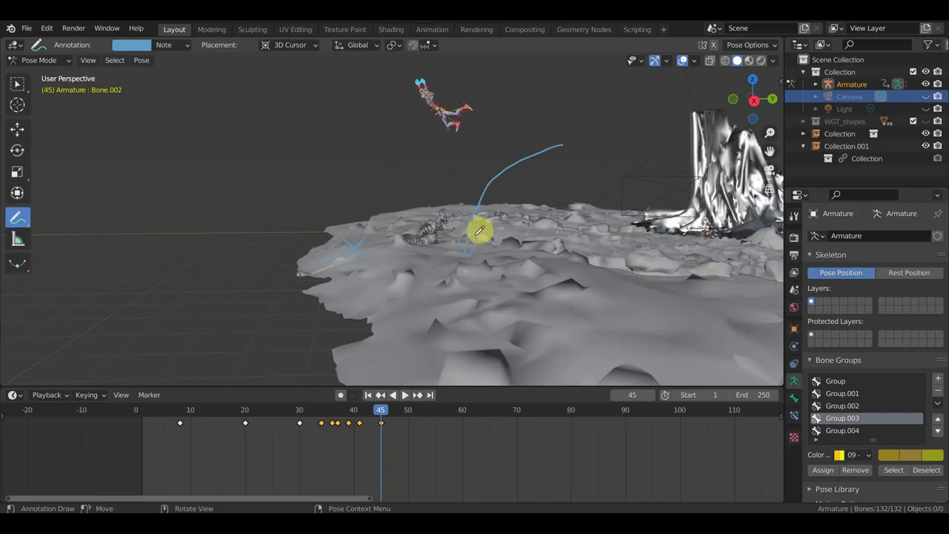
Step: Draw converging arrow strokes across the terrain toward one point
left_click_drag(331, 195, 404, 199)
left_click_drag(404, 197, 475, 196)
left_click_drag(406, 197, 452, 172)
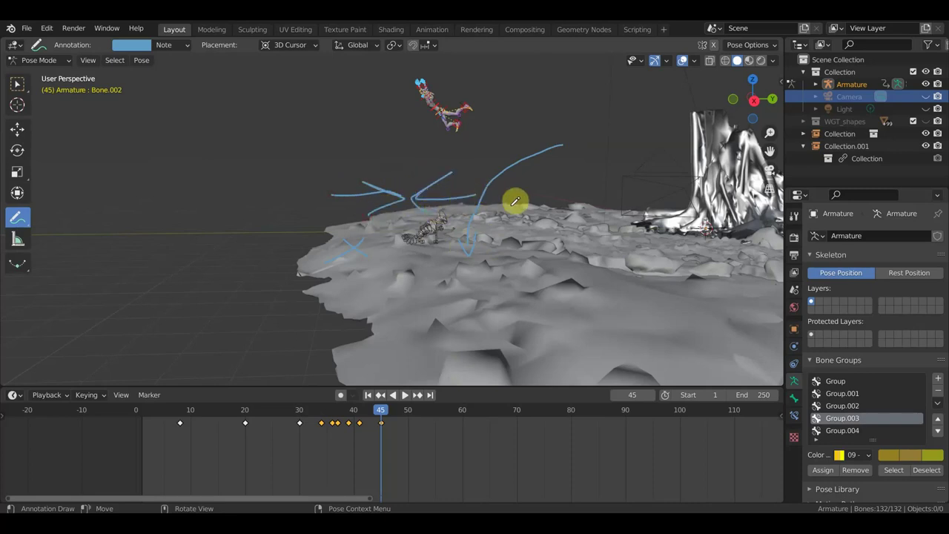
left_click_drag(18, 215, 85, 294)
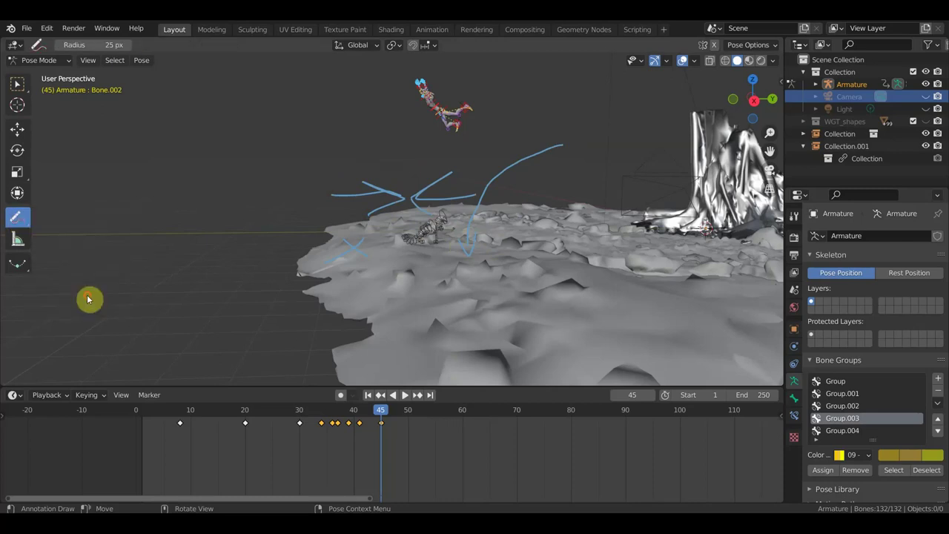
Step: Erase the blue annotation strokes and save the scene as тарзанлетит.blend
mouse_move(401, 186)
left_mouse_down()
mouse_move(303, 221)
mouse_move(405, 188)
mouse_move(462, 214)
mouse_move(464, 257)
mouse_move(591, 122)
mouse_move(345, 290)
mouse_move(337, 254)
mouse_move(289, 279)
left_mouse_up()
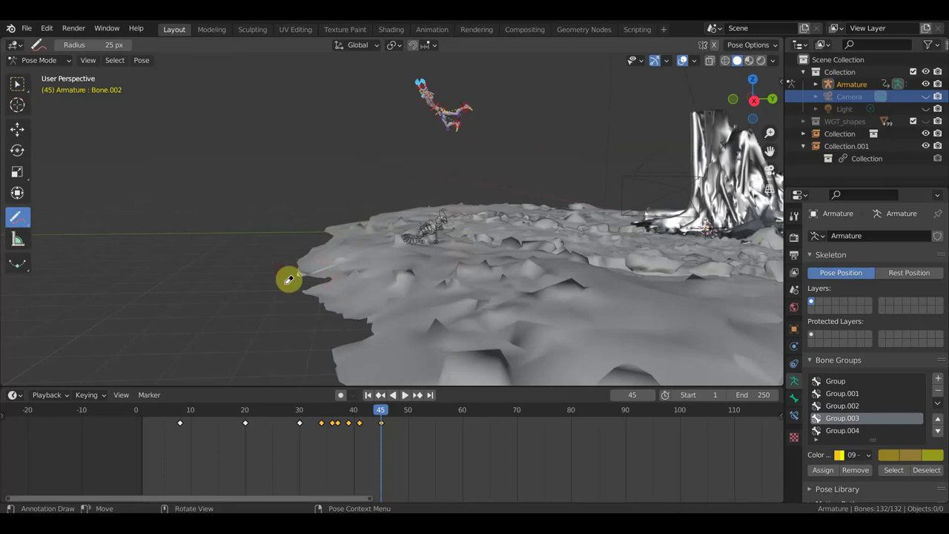
left_click(28, 29)
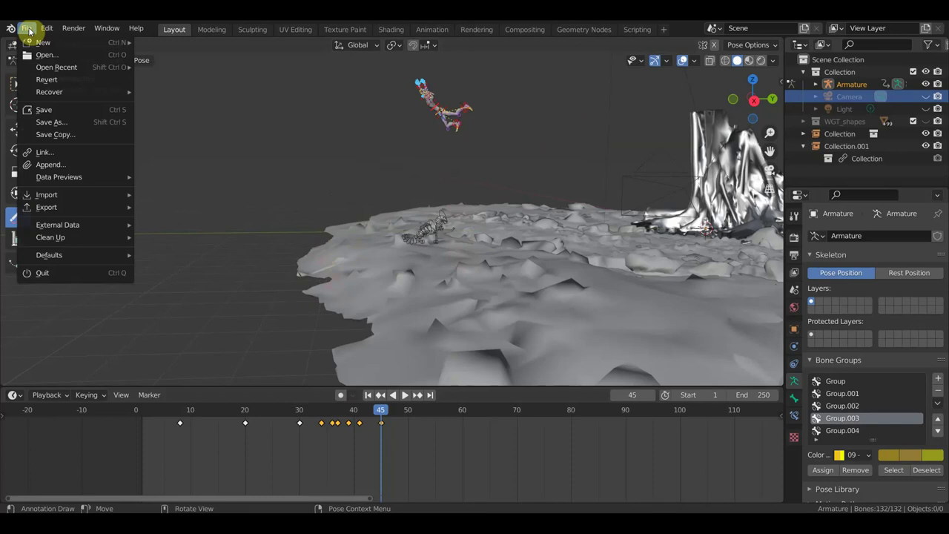
left_click(63, 125)
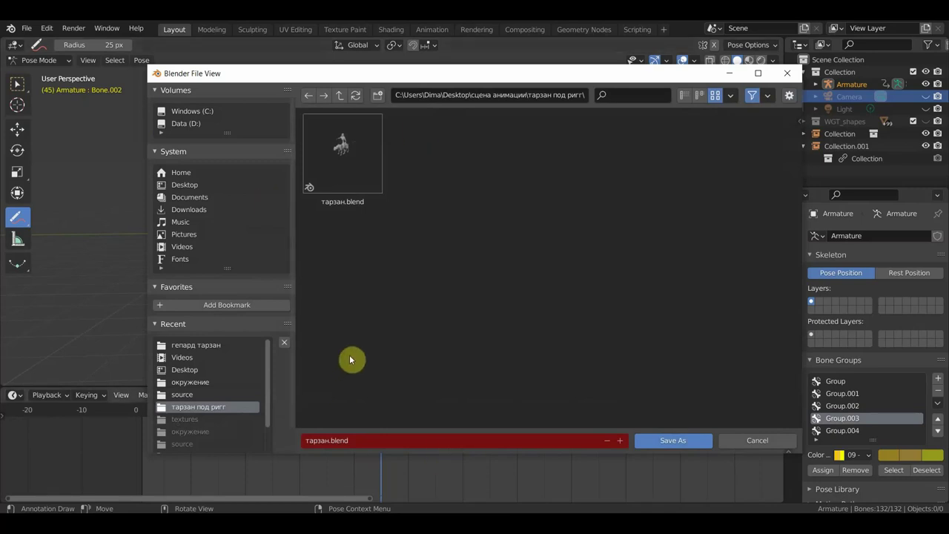
left_click(349, 439)
left_click_drag(348, 439, 330, 439)
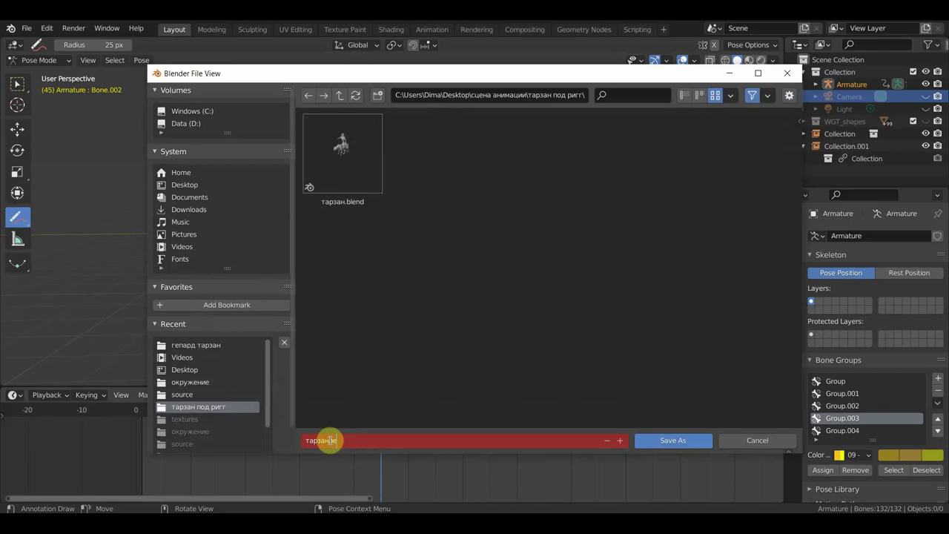
key("Return")
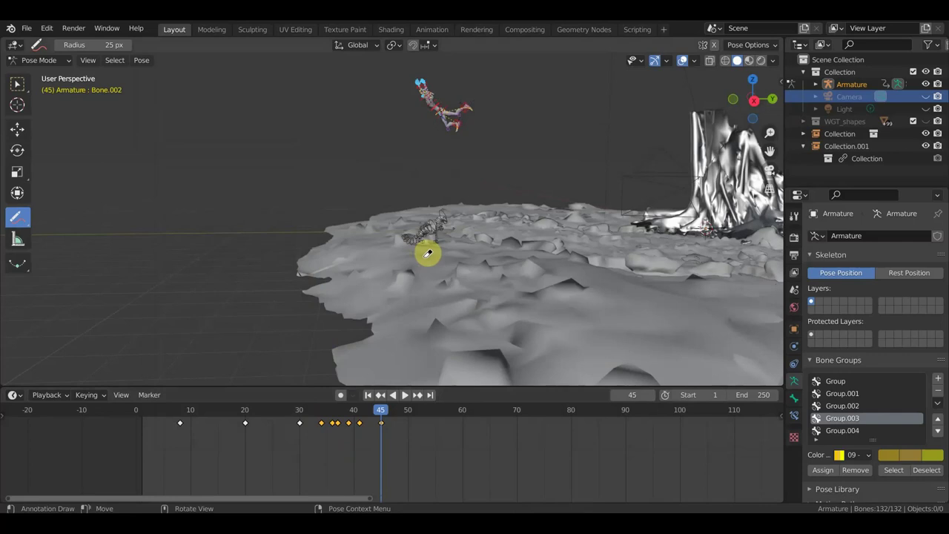
Step: Load the recent file гепард бой1.blend
left_click(16, 95)
left_click(27, 29)
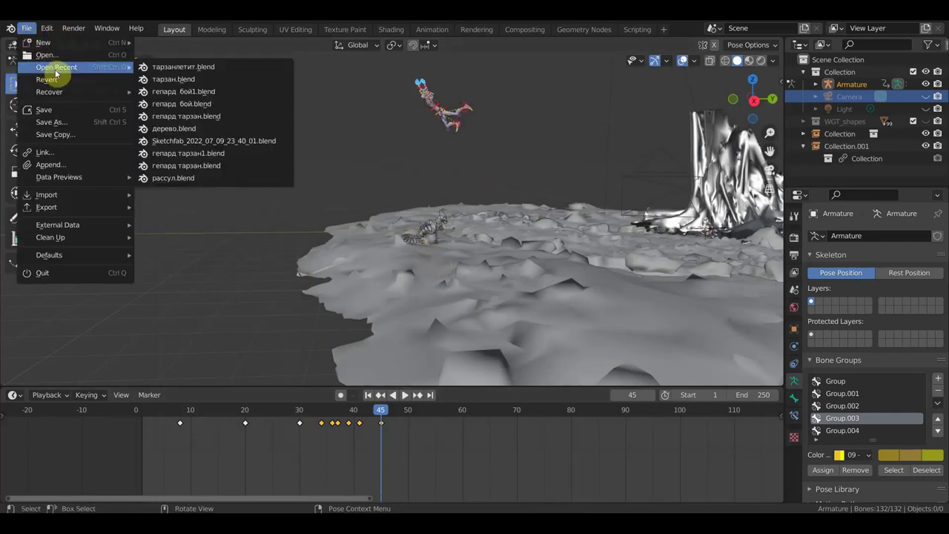
left_click(189, 94)
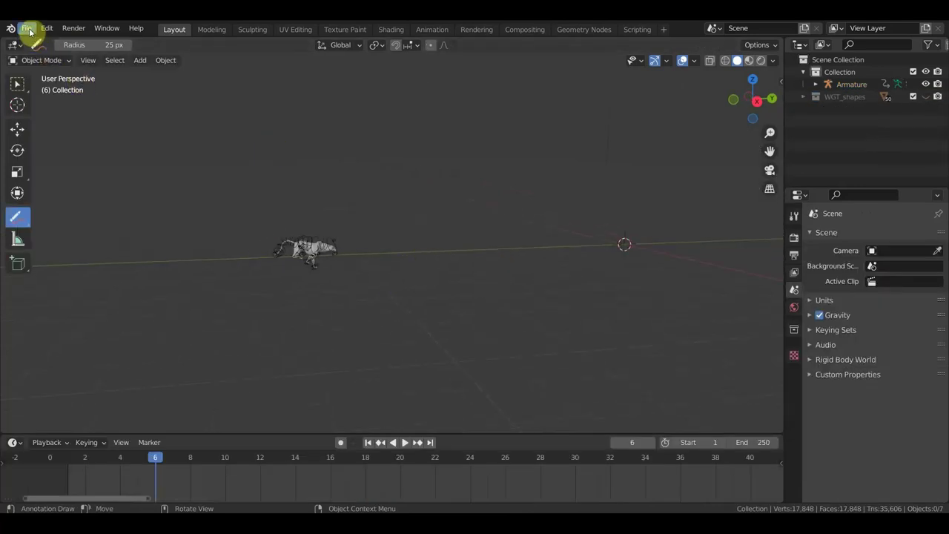
Step: Open гепард бой.blend from Desktop > сцена анимации > гепард тарзан
left_click(28, 30)
mouse_move(57, 67)
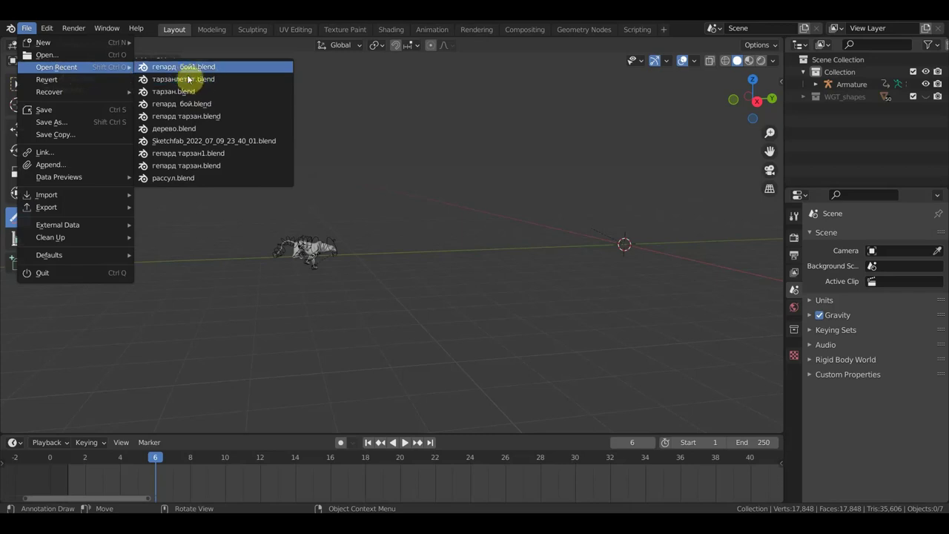
left_click(46, 55)
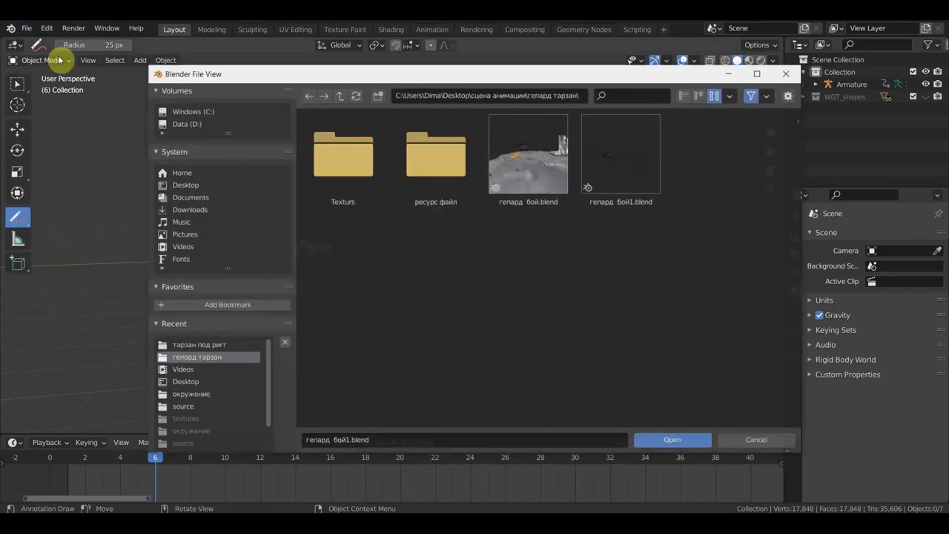
left_click(182, 184)
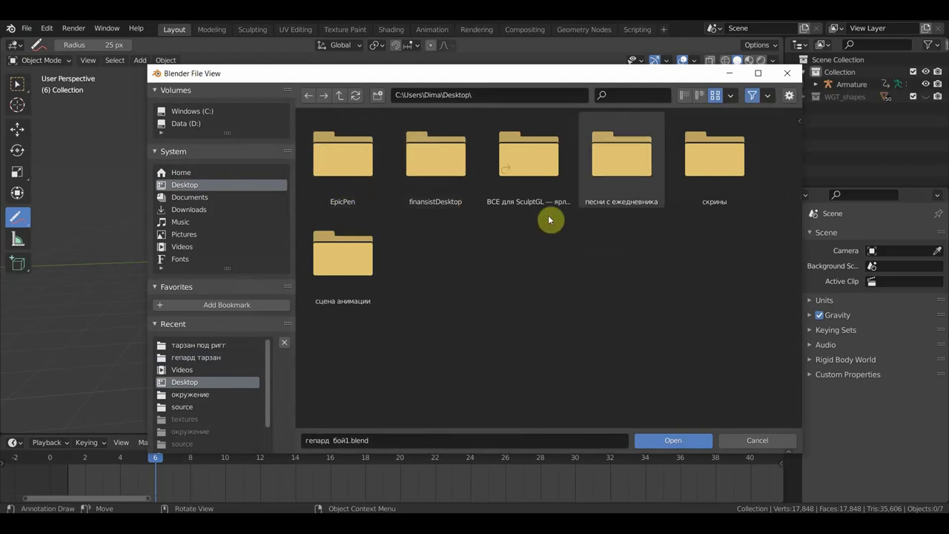
double_click(353, 268)
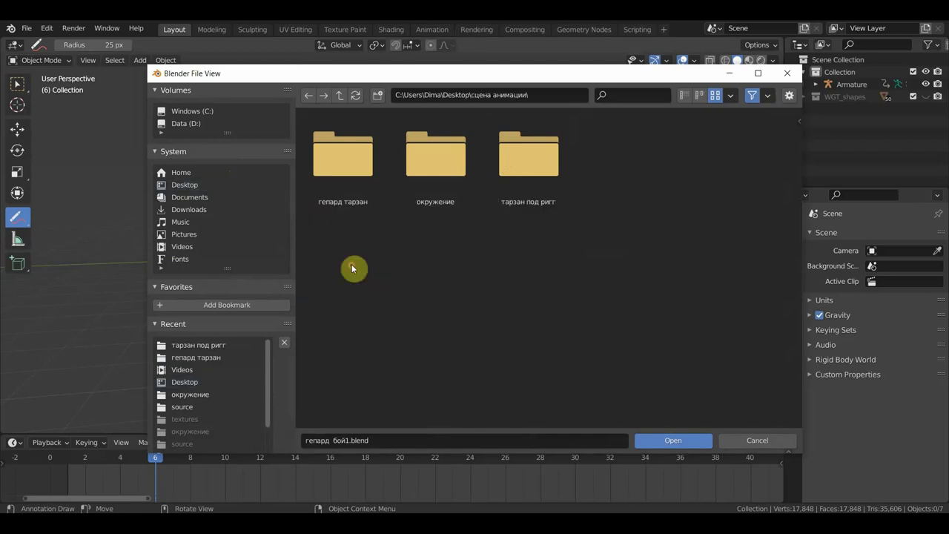
double_click(357, 171)
left_click(537, 165)
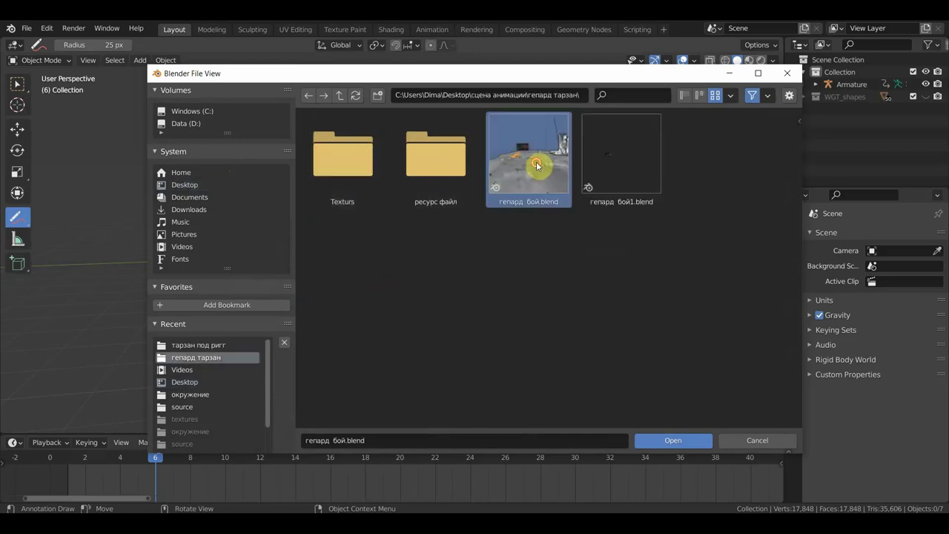
double_click(536, 165)
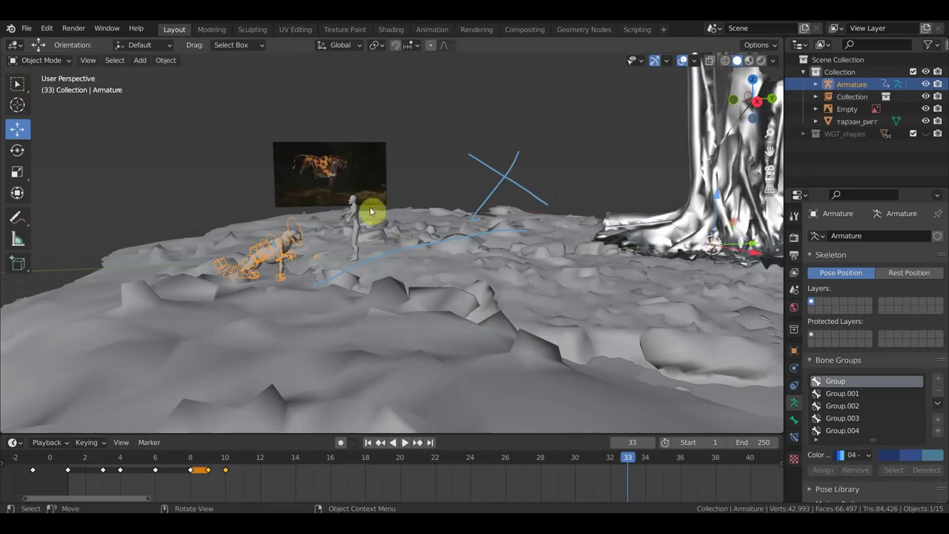
Step: Delete the Tarzan rig and the ground-and-tree collection, keeping only the cheetah, reference photo and sketches
left_click(357, 227)
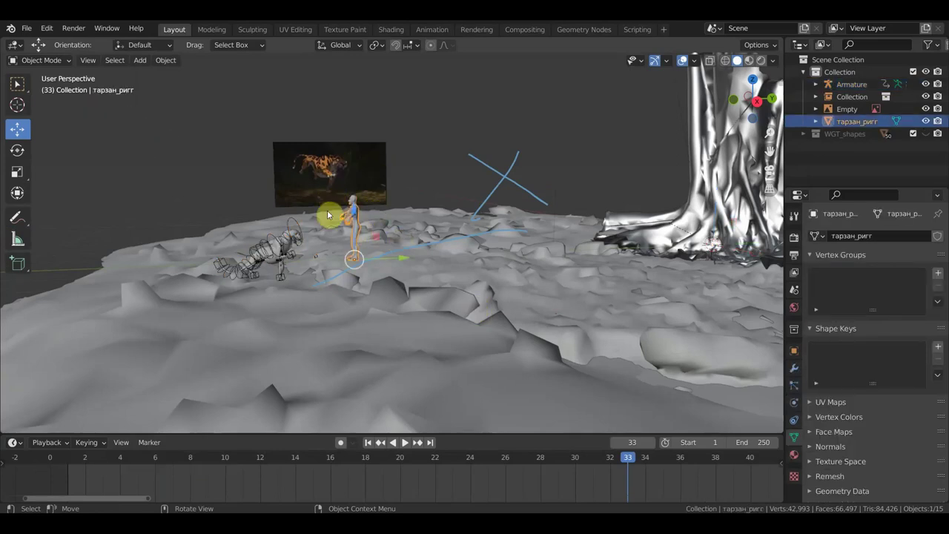
key("Delete")
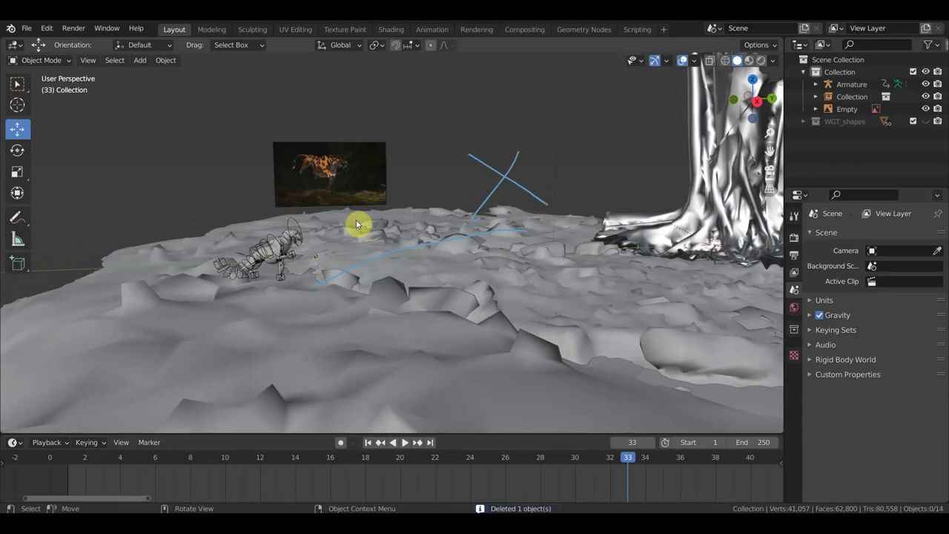
left_click(543, 292)
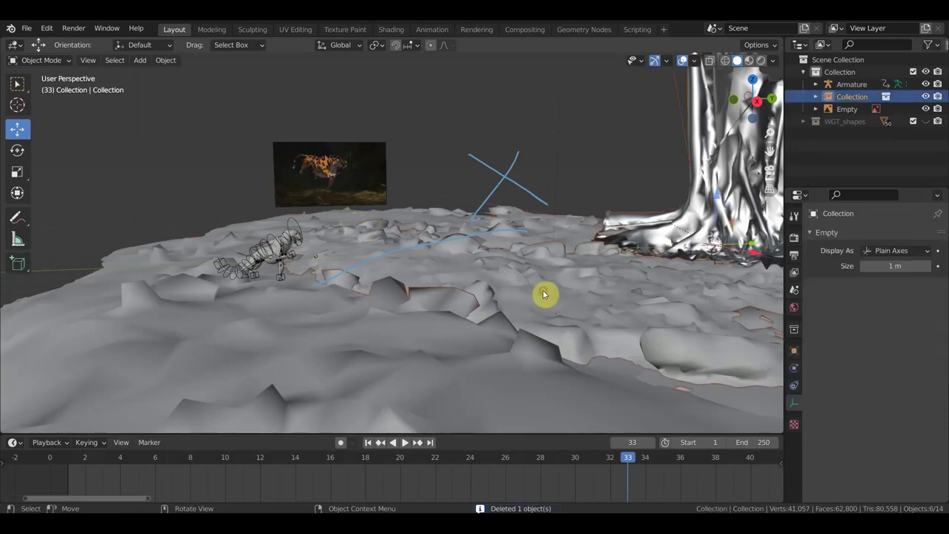
key("Delete")
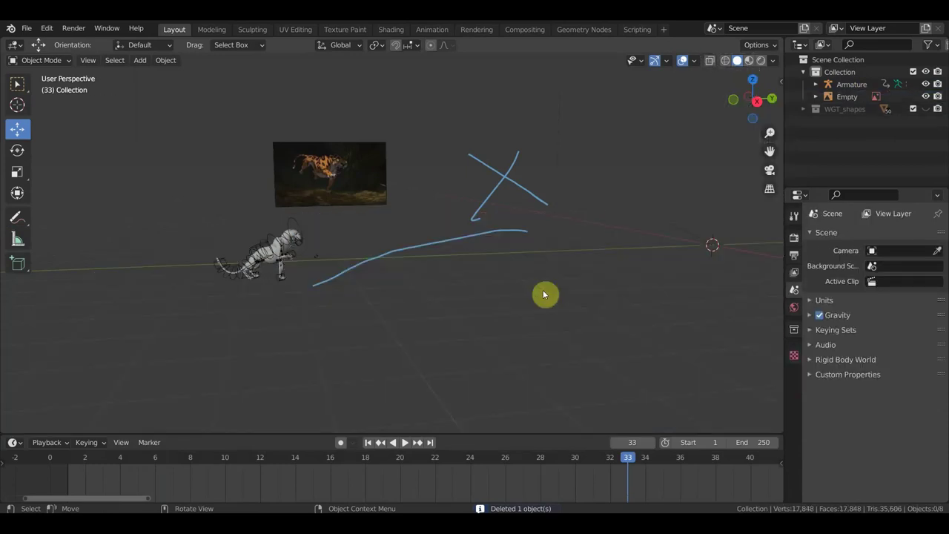
middle_click_drag(274, 252, 326, 263)
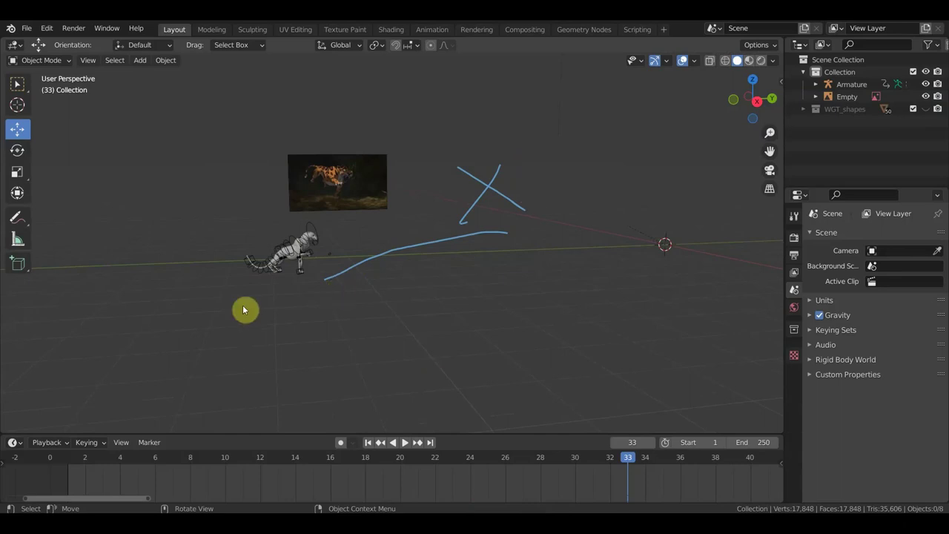
left_click(27, 28)
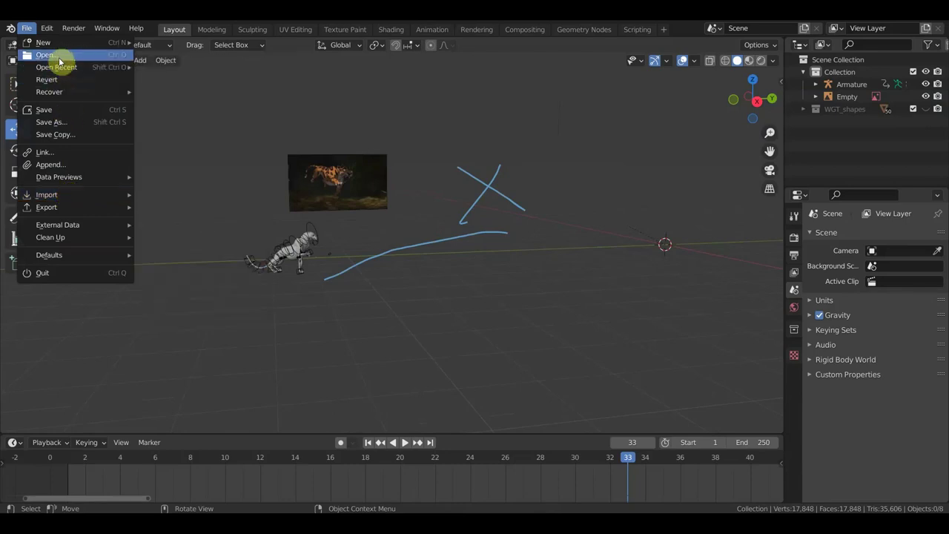
left_click(60, 58)
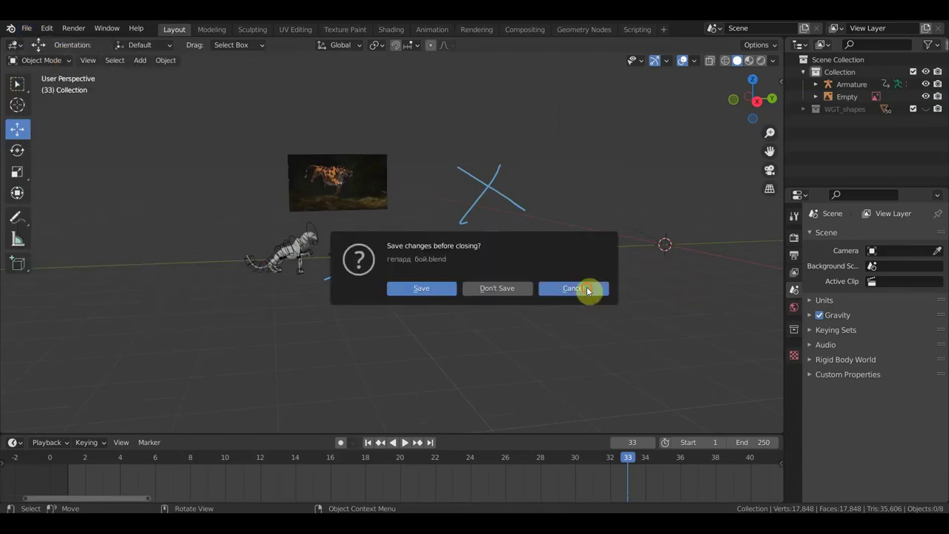
left_click(586, 286)
left_click(27, 28)
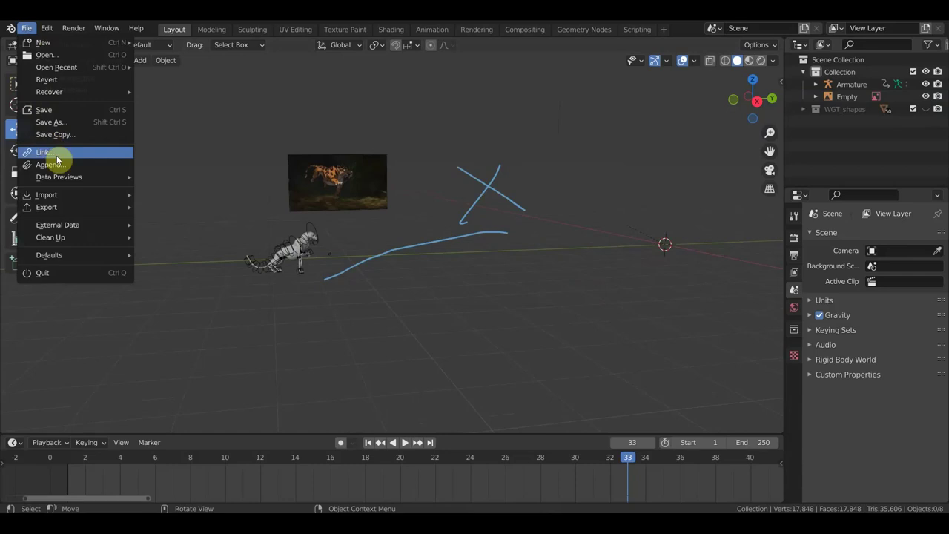
left_click(58, 154)
mouse_move(199, 200)
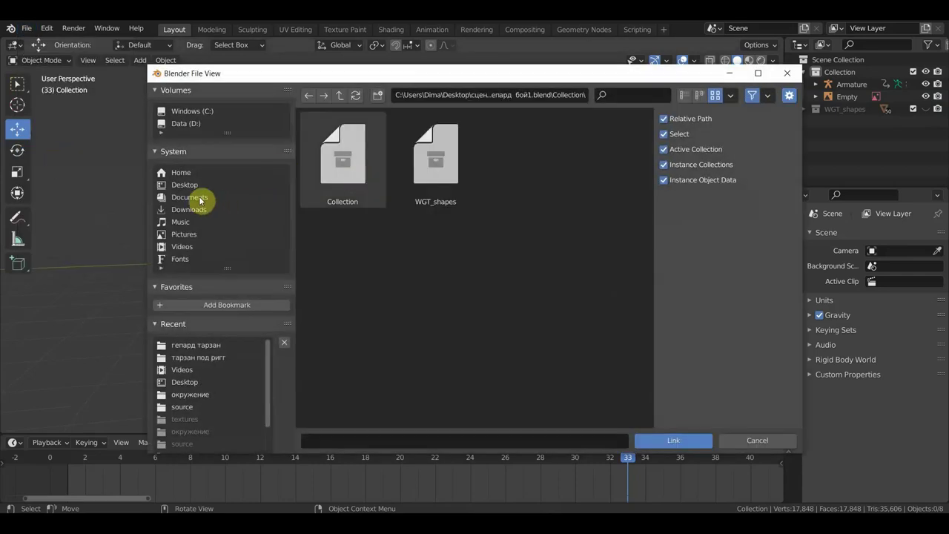
left_click(189, 185)
left_click(347, 275)
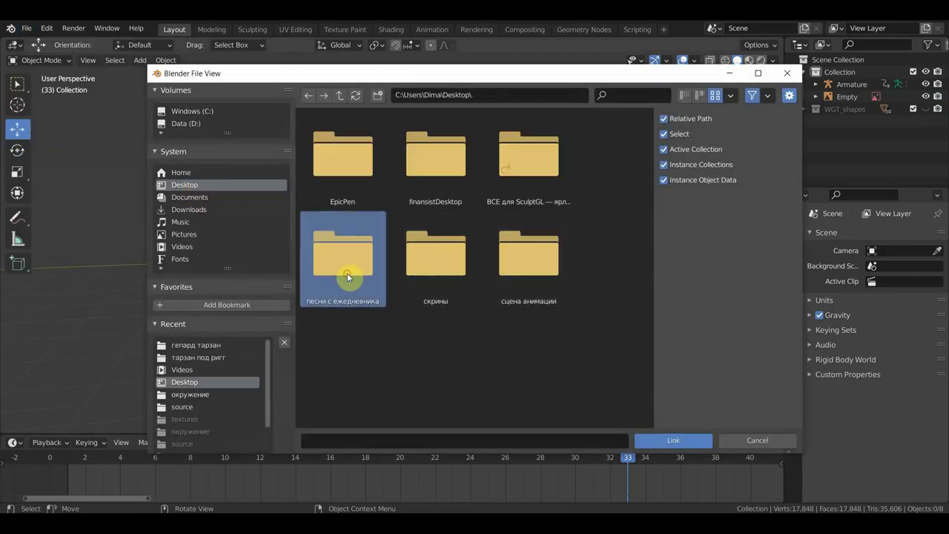
double_click(549, 276)
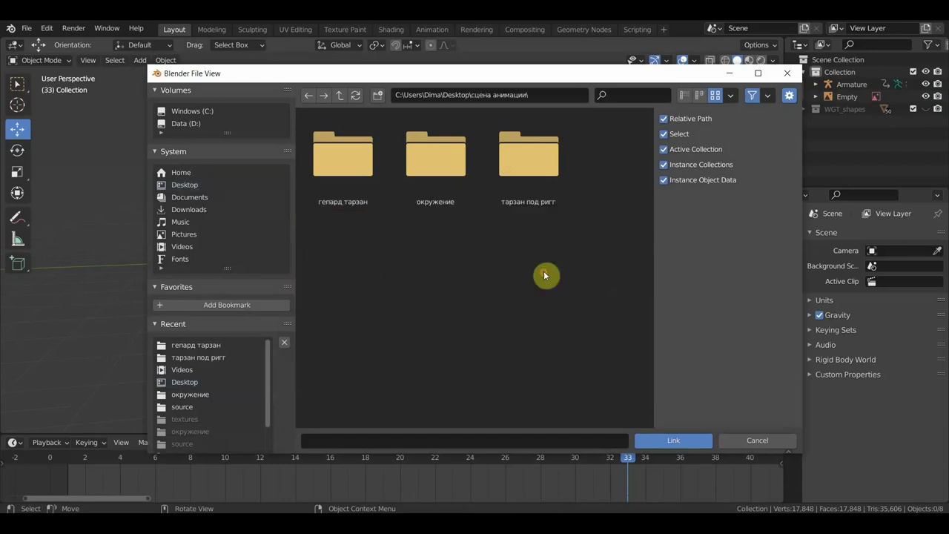
double_click(527, 181)
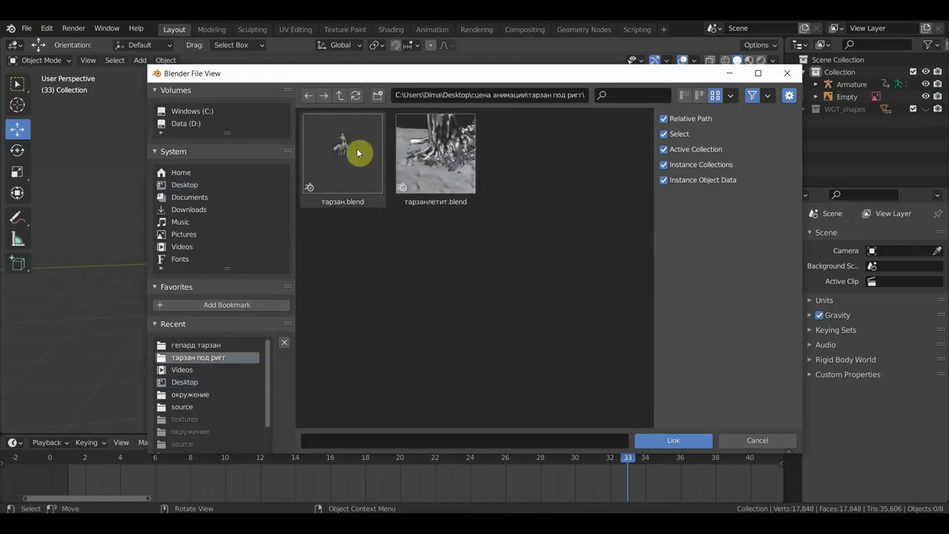
double_click(440, 164)
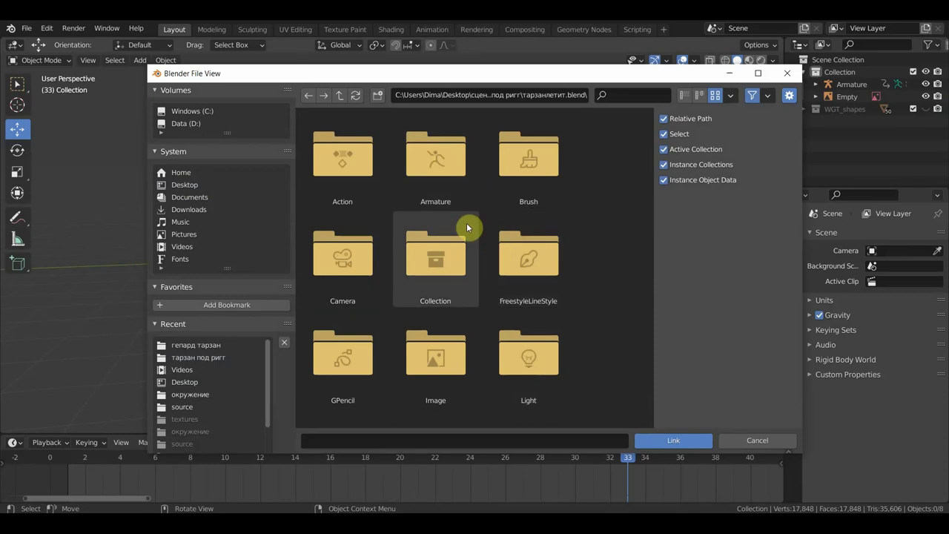
left_click(341, 264)
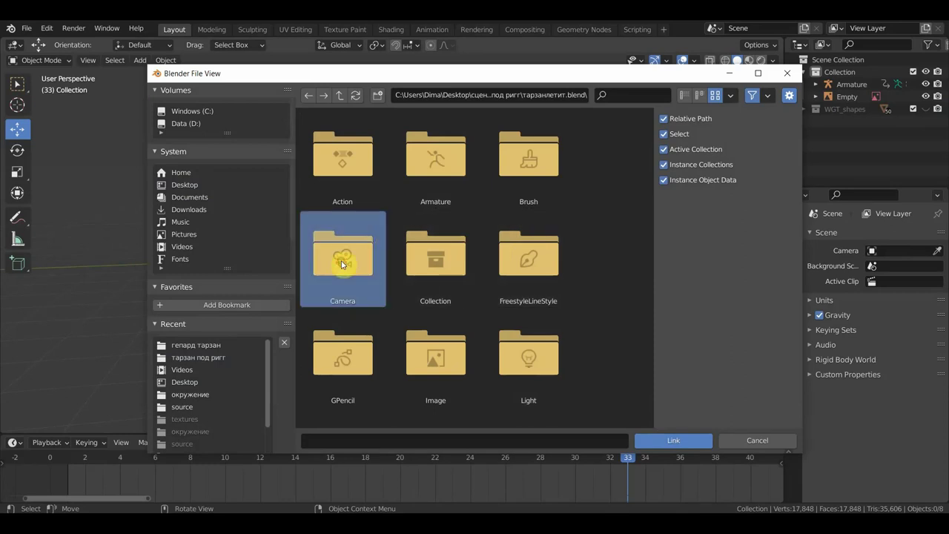
double_click(438, 271)
mouse_move(497, 238)
left_mouse_down()
mouse_move(515, 248)
mouse_move(341, 167)
left_mouse_up()
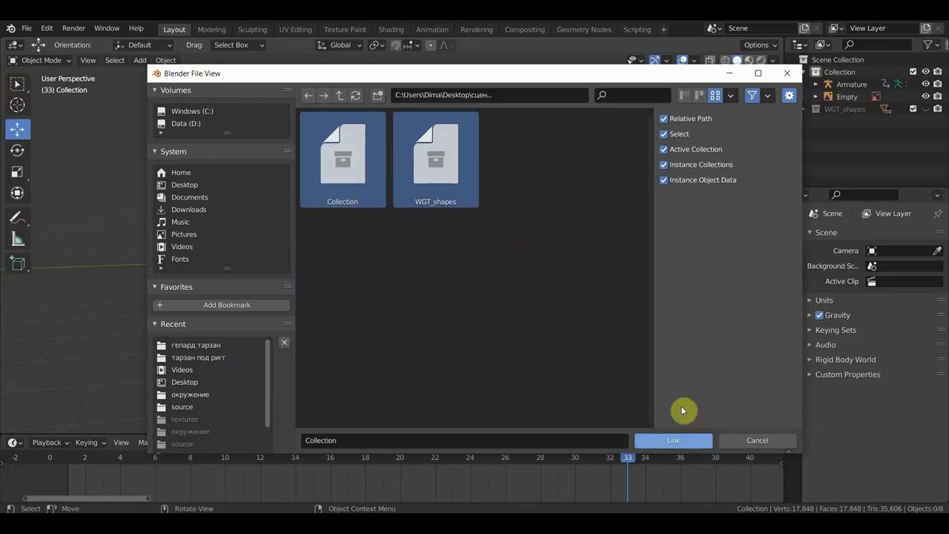
left_click(673, 440)
mouse_move(610, 403)
middle_mouse_down()
mouse_move(660, 329)
mouse_move(627, 346)
middle_mouse_up()
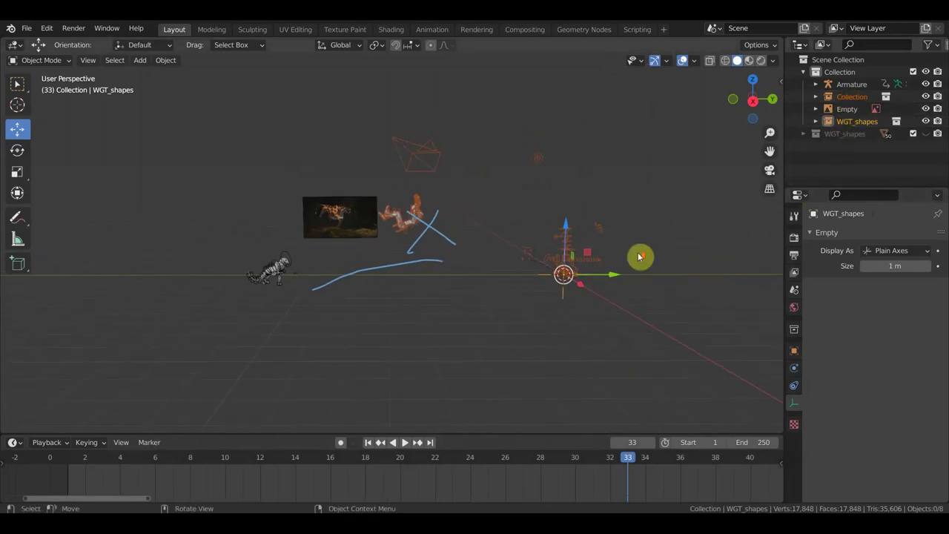
scroll(636, 254, "up", 1)
scroll(622, 259, "up", 1)
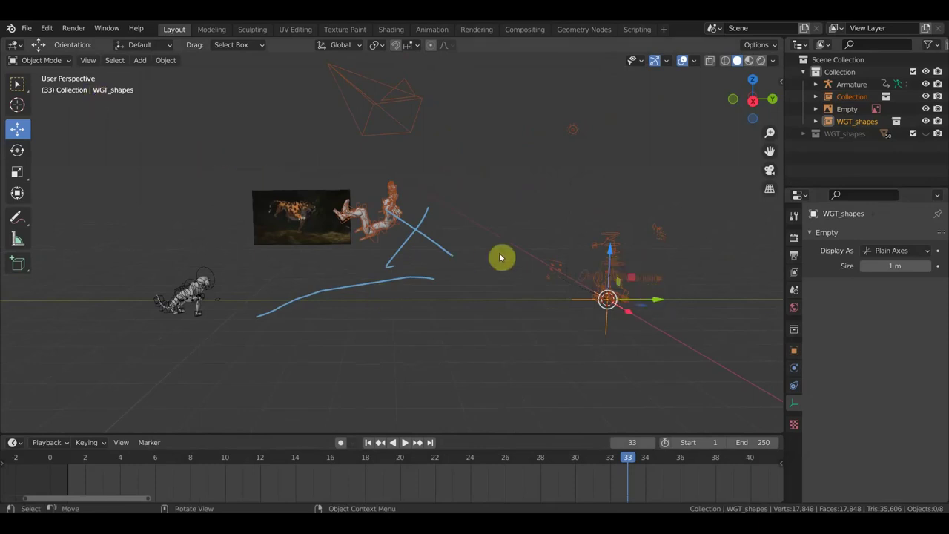
key("Delete")
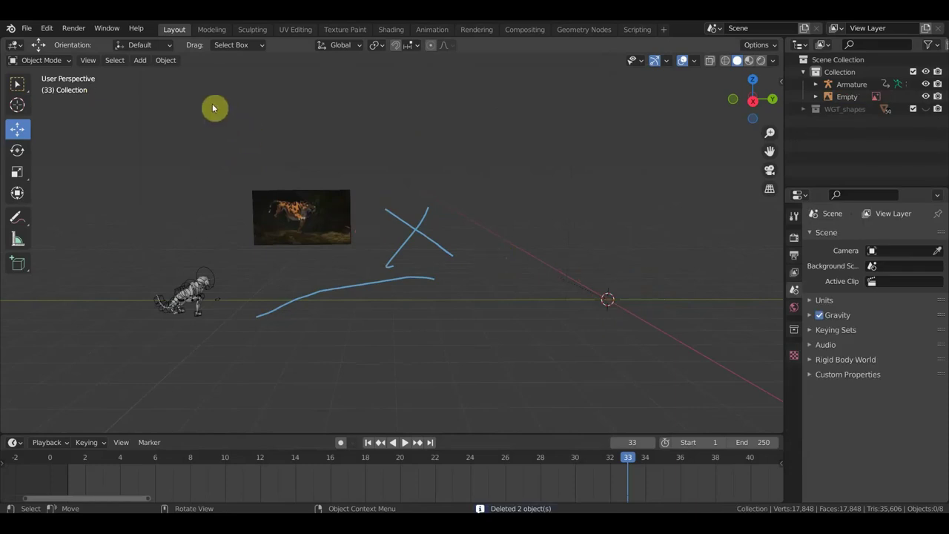
Step: Link only the airborne Tarzan's Collection from the other blend file into the scene
left_click(26, 28)
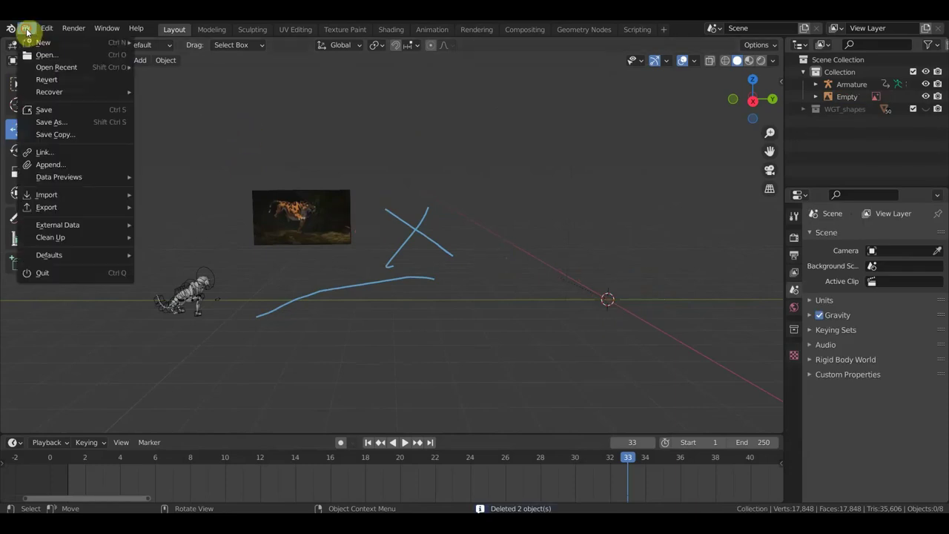
left_click(63, 150)
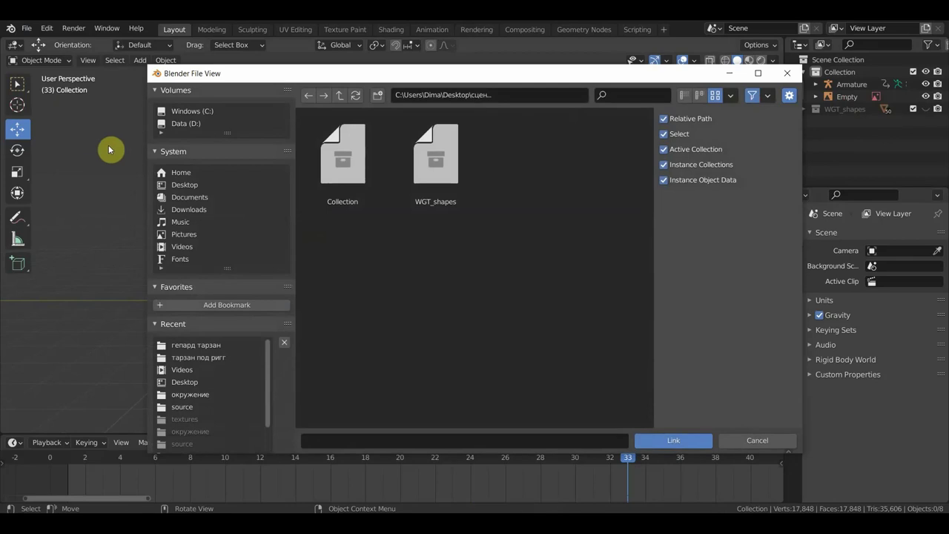
left_click(358, 175)
left_click(682, 441)
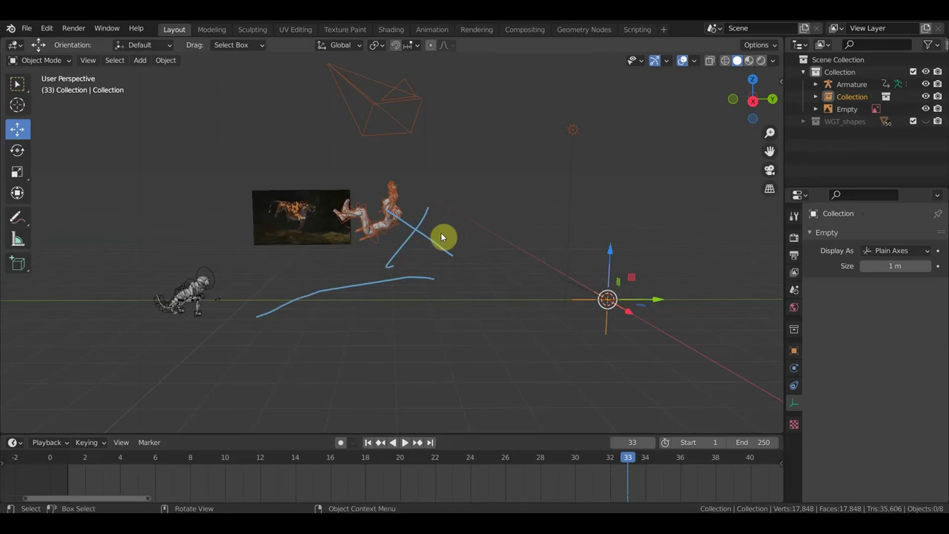
Step: Erase the blue sketch strokes with the Annotate Eraser, then return to the Move tool
left_click_drag(18, 216, 63, 269)
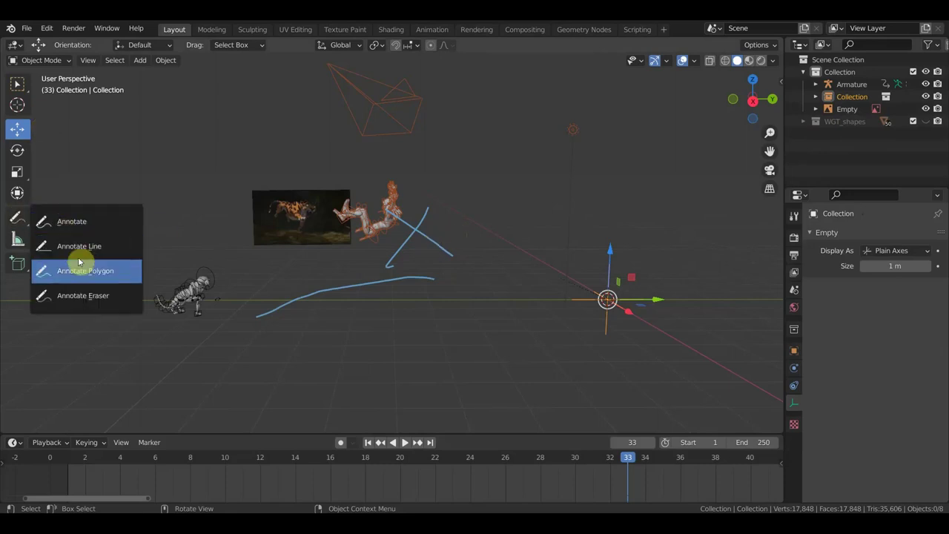
mouse_move(147, 295)
left_mouse_down("ctrl")
mouse_move(267, 302)
mouse_move(392, 290)
mouse_move(436, 272)
mouse_move(434, 235)
mouse_move(455, 229)
left_mouse_up("ctrl")
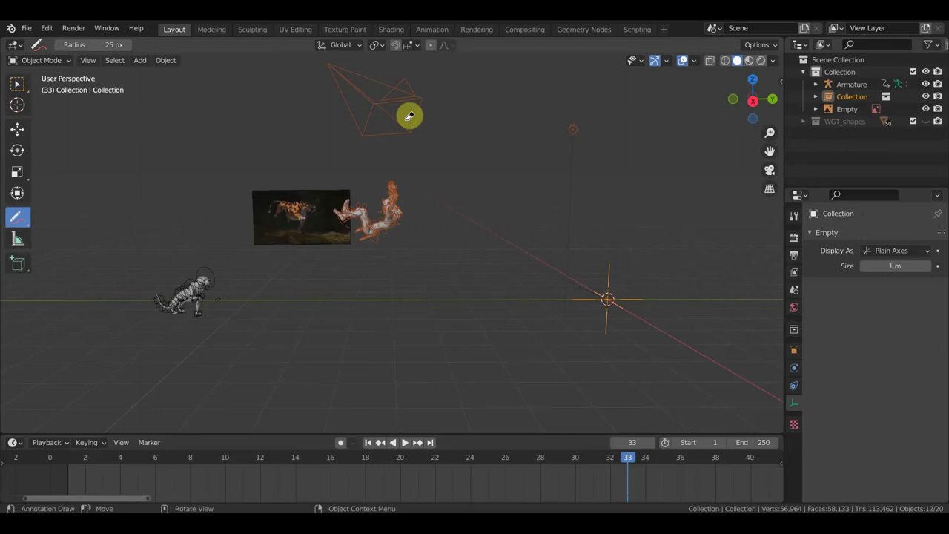
left_click(18, 130)
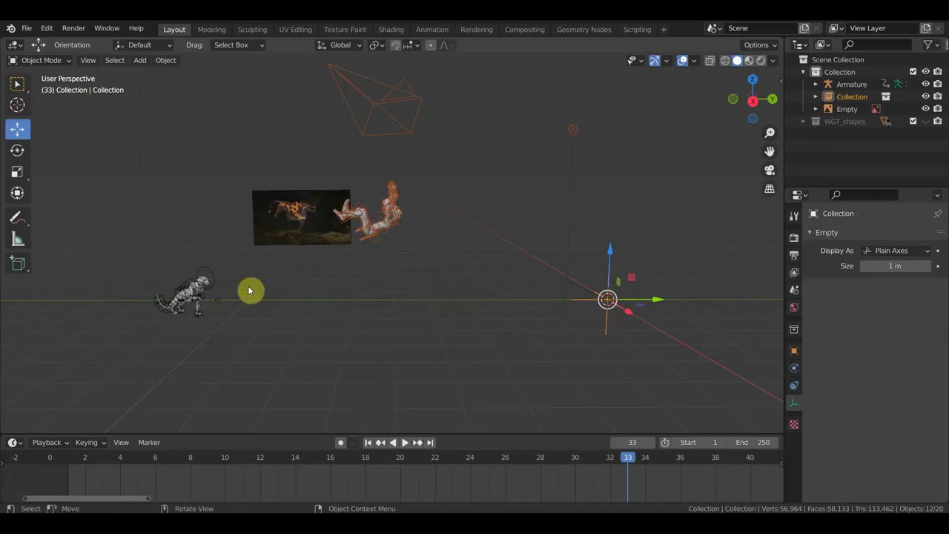
Step: Go to frame 3 and hide the reference video image in the Outliner
left_click(219, 281)
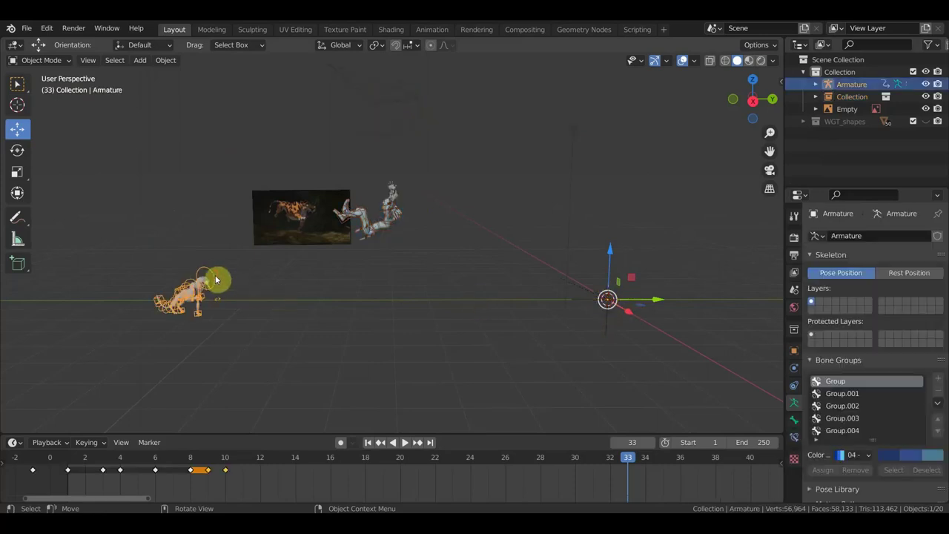
left_click(601, 330)
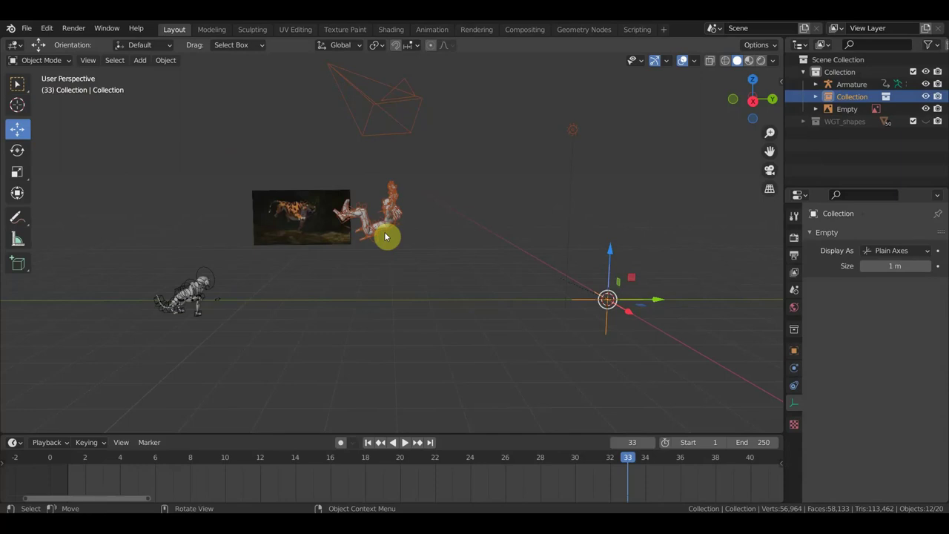
left_click(103, 458)
left_click(199, 297)
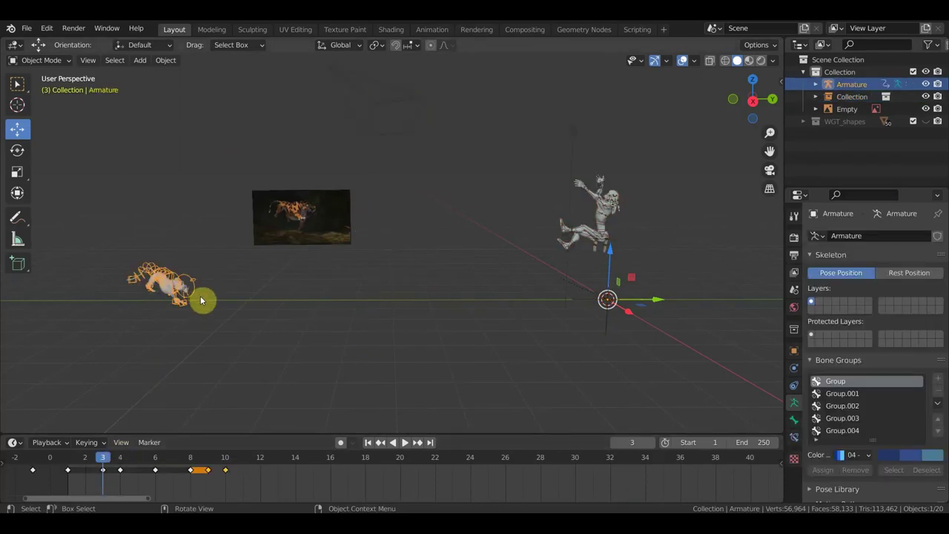
left_click(315, 238)
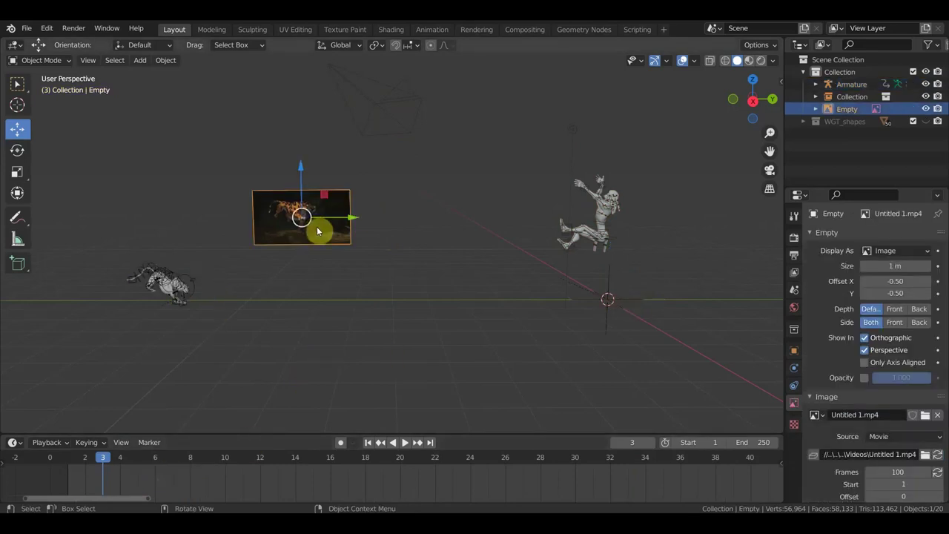
left_click(925, 109)
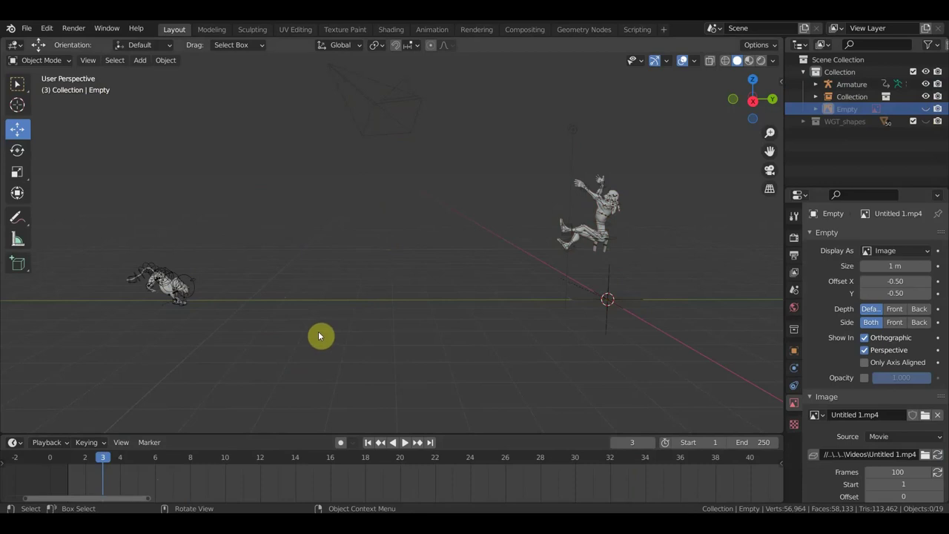
Step: Begin linking data from another blend file via File > Link
key("shift+a")
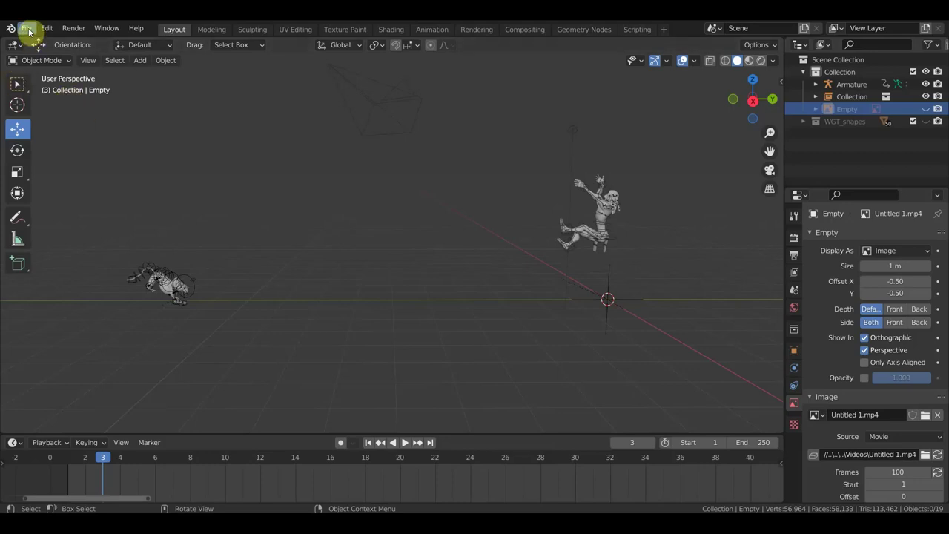
left_click(27, 29)
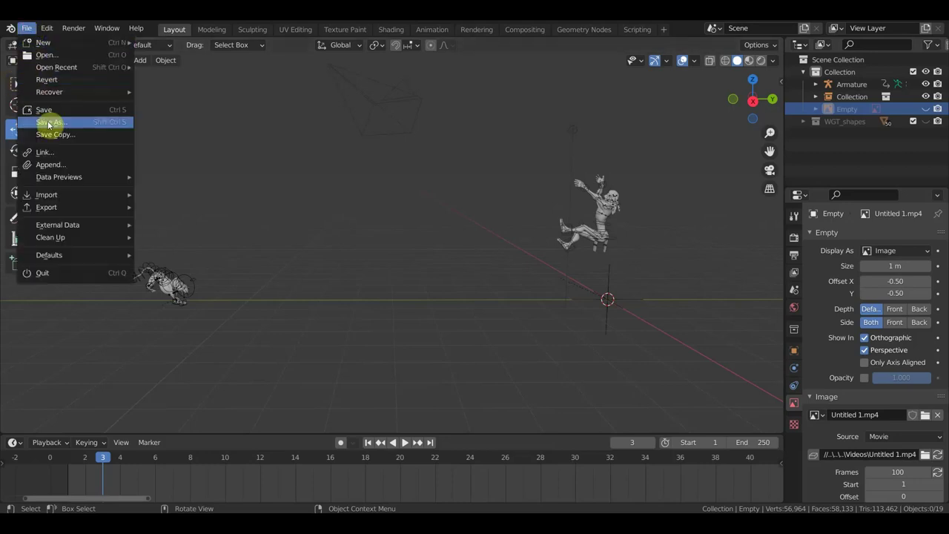
left_click(60, 154)
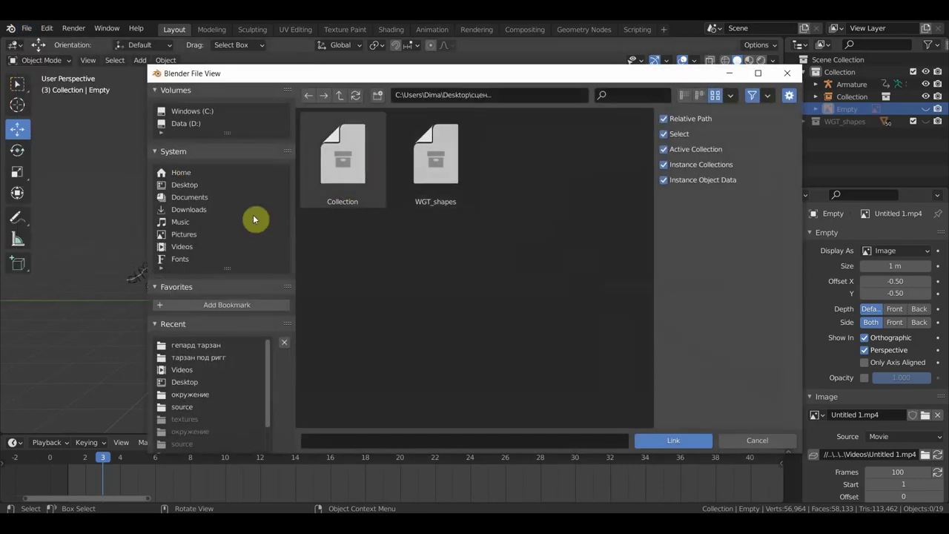
Step: Browse Desktop > сцена анимации > окружение > дерево.blend and link its Collection into the scene
left_click(187, 186)
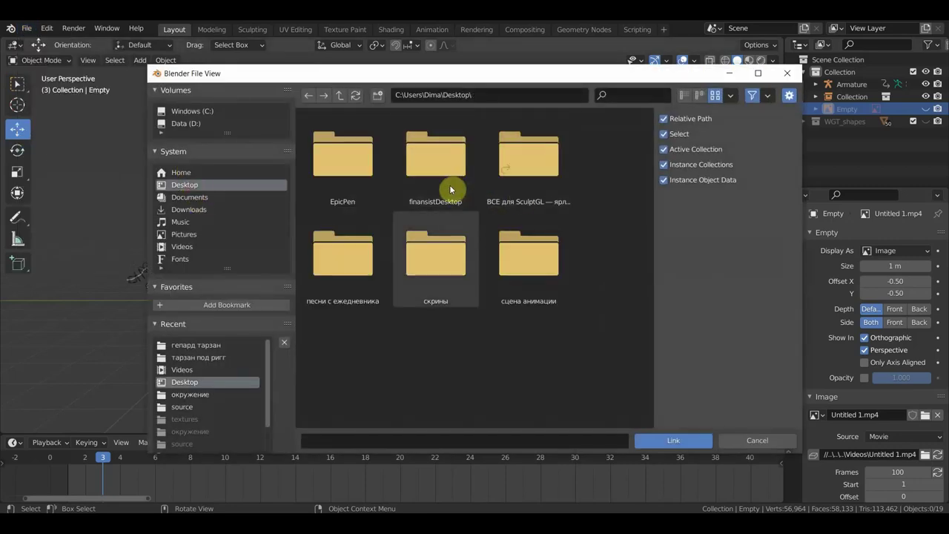
double_click(529, 265)
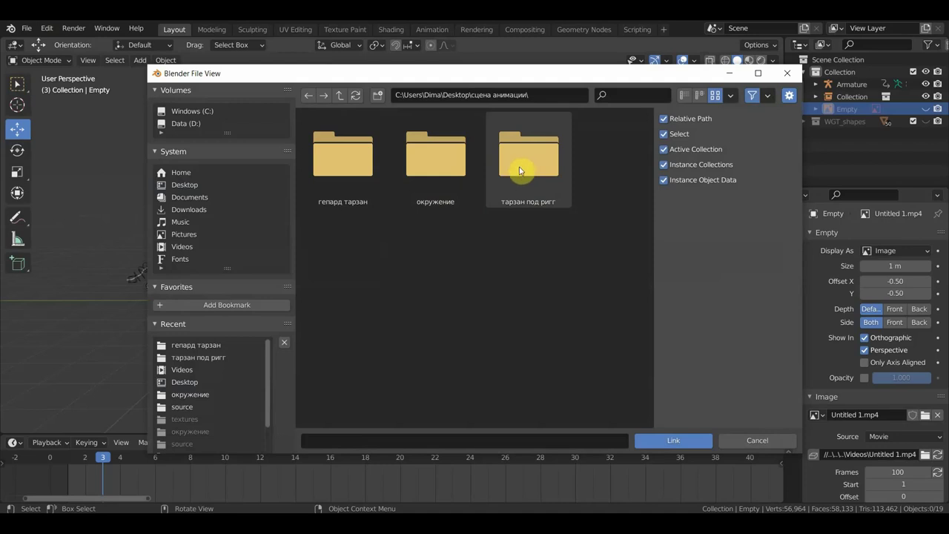
left_click(429, 165)
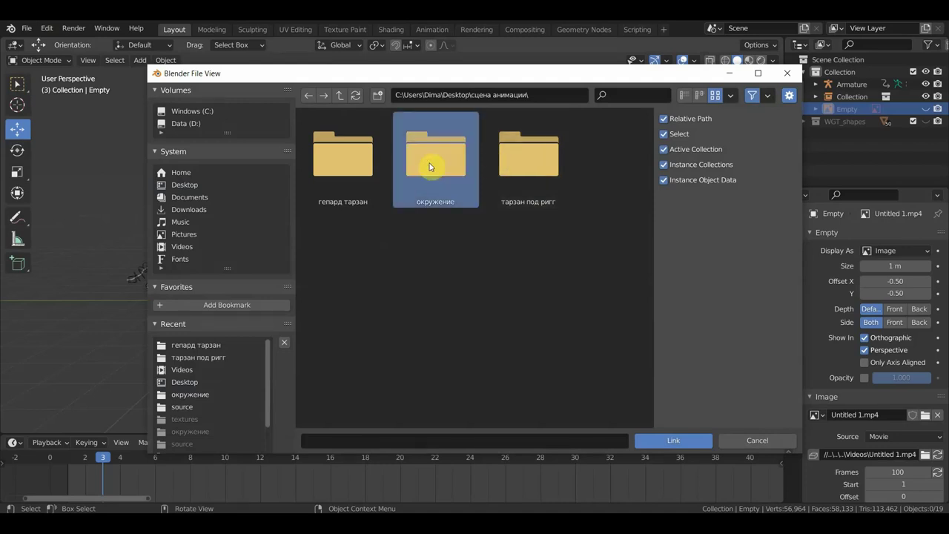
double_click(434, 165)
double_click(341, 256)
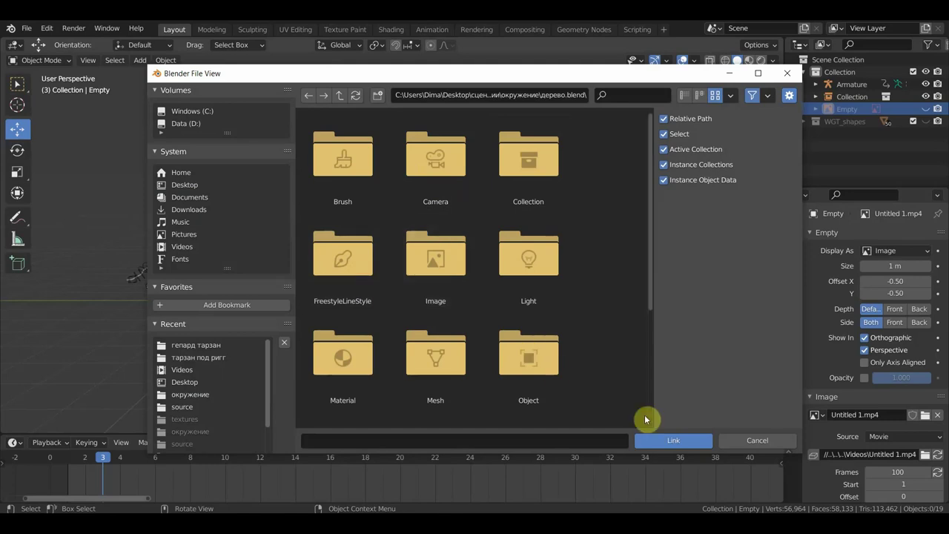
double_click(526, 181)
double_click(341, 178)
mouse_move(629, 286)
middle_mouse_down()
mouse_move(602, 274)
mouse_move(698, 271)
mouse_move(678, 264)
mouse_move(625, 281)
middle_mouse_up()
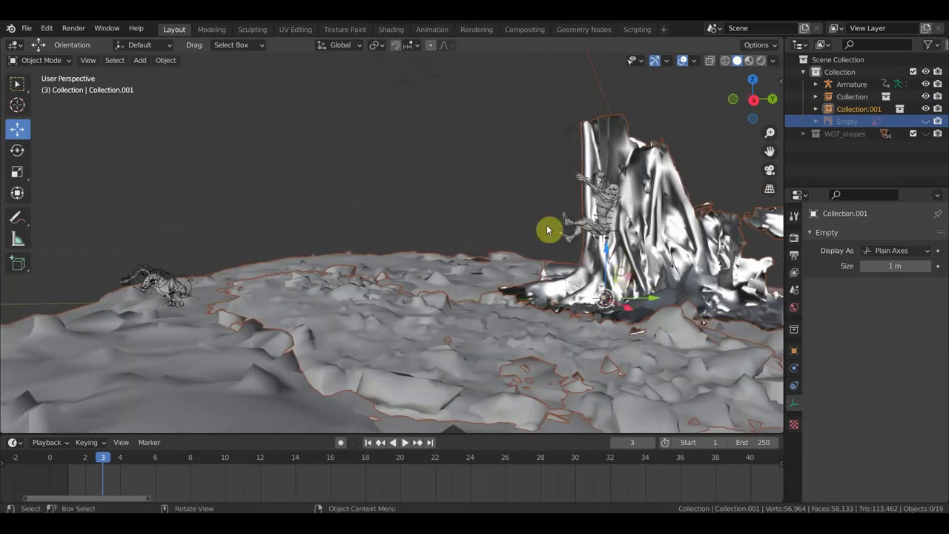
Step: Put the cheetah armature into Pose Mode and select all its bones
middle_click_drag(504, 218, 484, 195)
scroll(474, 282, "up", 1)
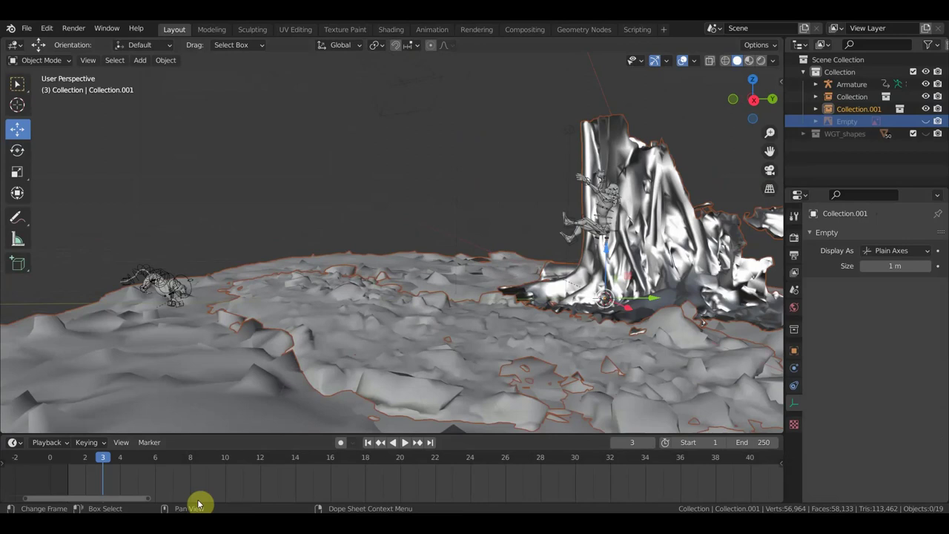
left_click(174, 278)
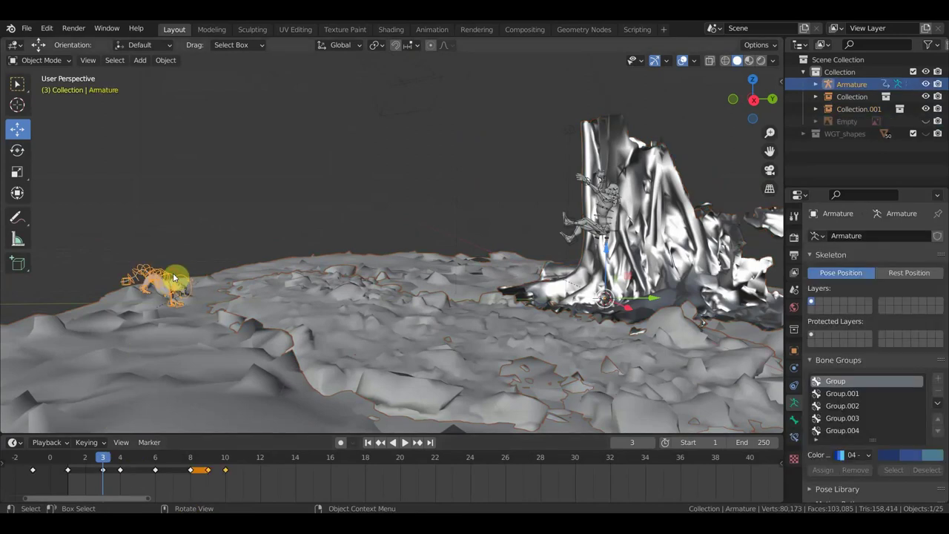
left_click(58, 61)
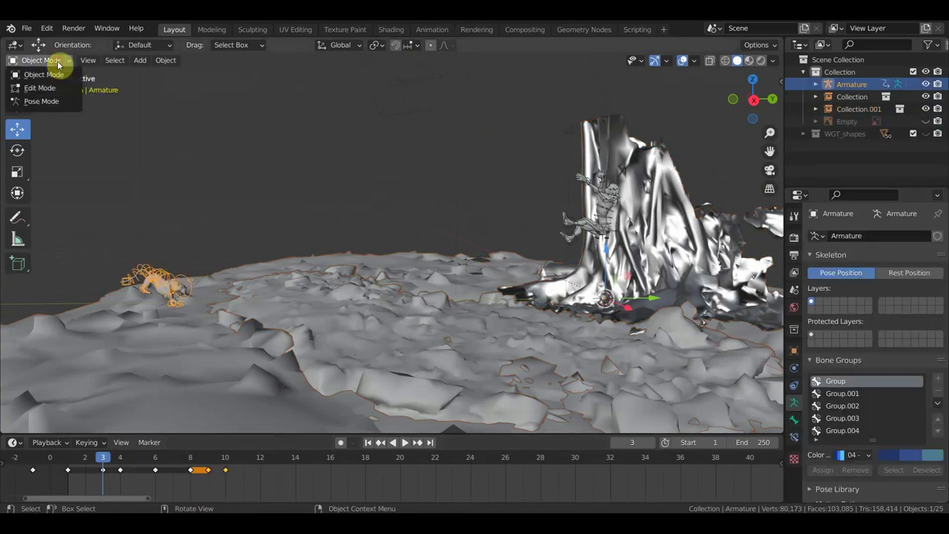
left_click(49, 102)
key("a")
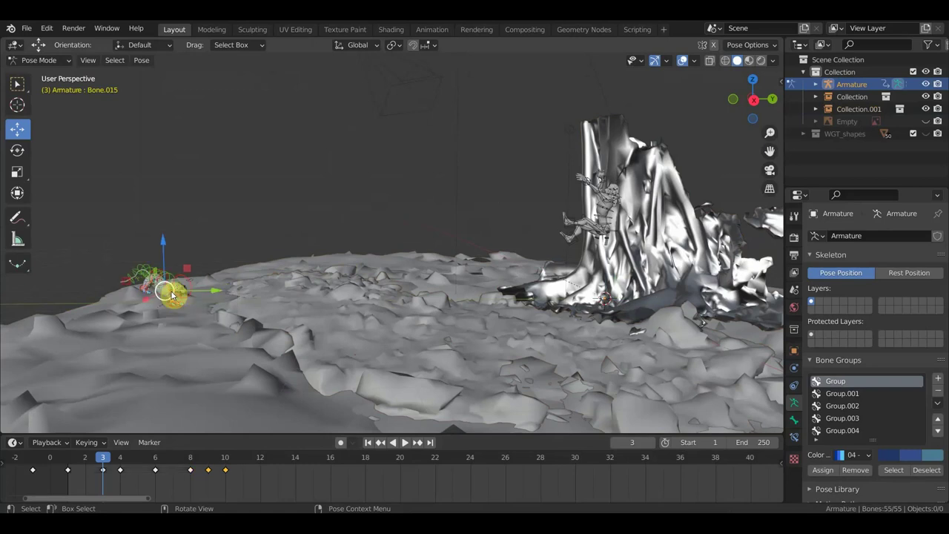
Step: Play back the animation, scrub to frame 11 and switch to a Numpad 3 side view
key("space")
mouse_move(127, 466)
left_mouse_down()
mouse_move(299, 504)
mouse_move(370, 508)
mouse_move(314, 509)
mouse_move(229, 493)
mouse_move(363, 509)
left_mouse_up()
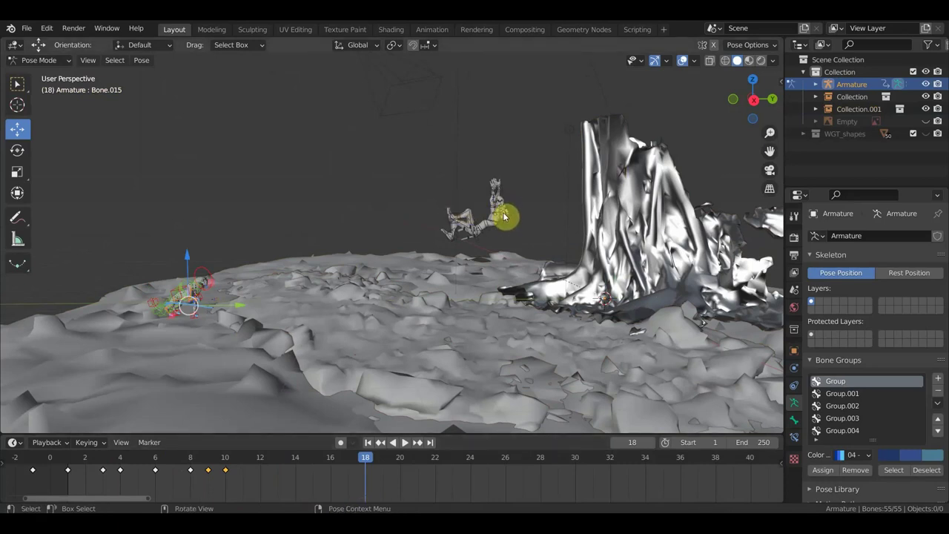
left_click(502, 214)
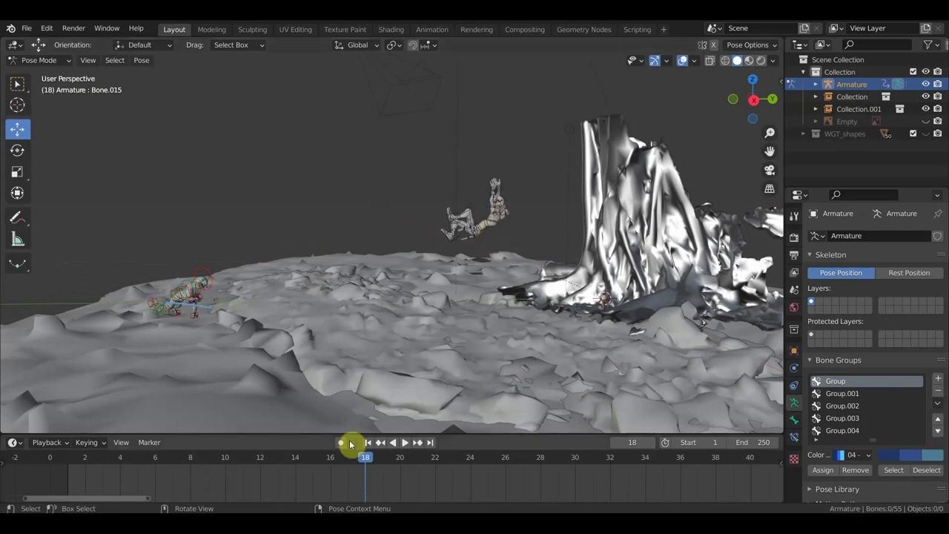
mouse_move(363, 457)
left_mouse_down()
mouse_move(275, 457)
mouse_move(542, 474)
mouse_move(314, 467)
left_mouse_up()
mouse_move(259, 456)
left_mouse_down()
mouse_move(127, 453)
mouse_move(255, 487)
mouse_move(241, 485)
left_mouse_up()
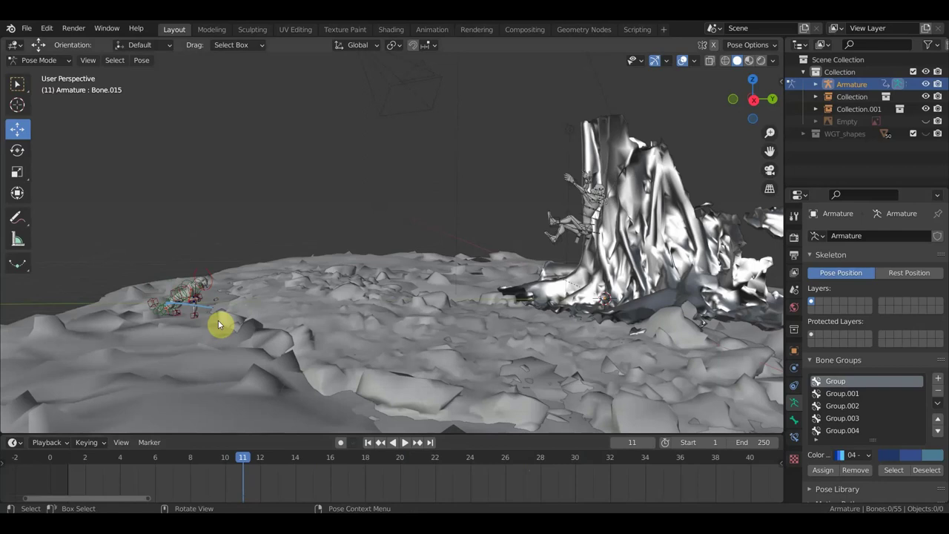
key("KP_3")
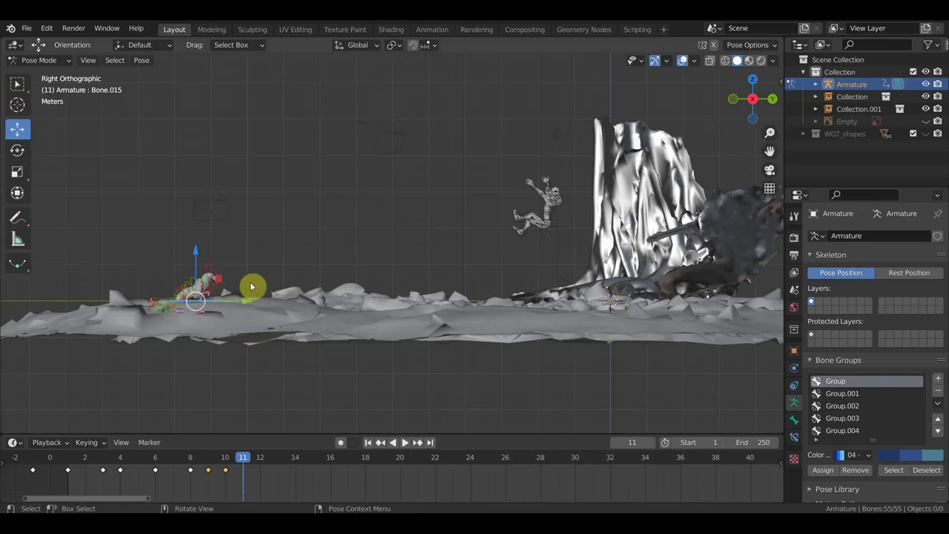
Step: Raise the whole cheetah up and forward at frame 11, then move it toward Tarzan at frame 21
key("g")
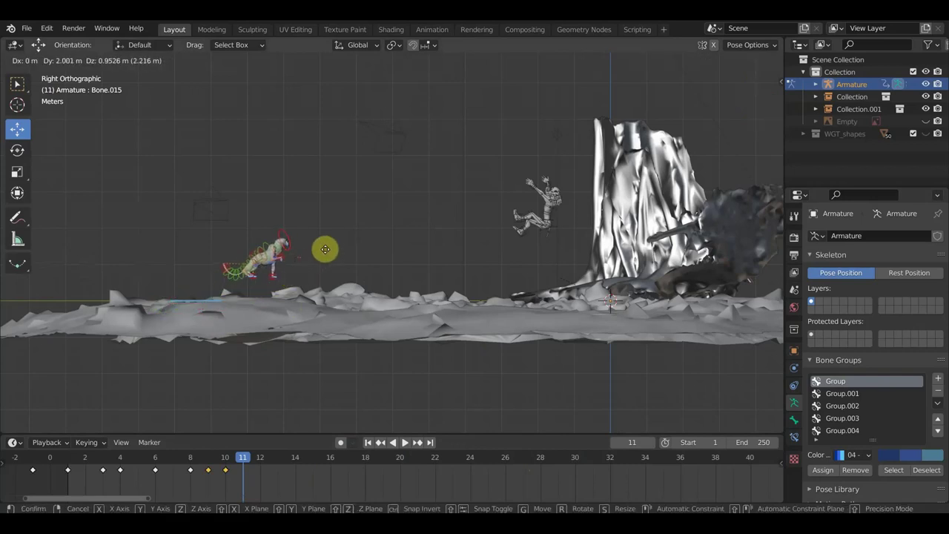
left_click(332, 236)
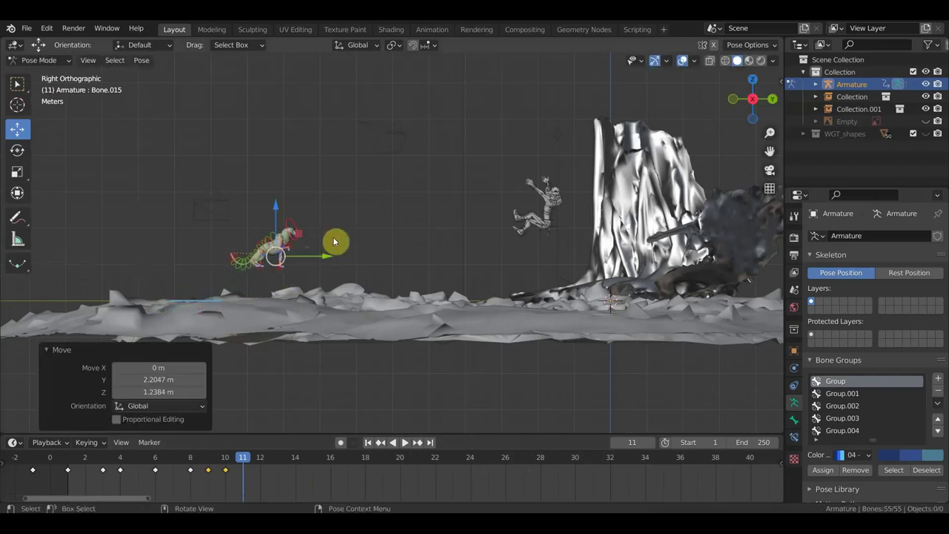
key("space")
mouse_move(283, 461)
left_mouse_down()
mouse_move(543, 495)
mouse_move(421, 481)
left_mouse_up()
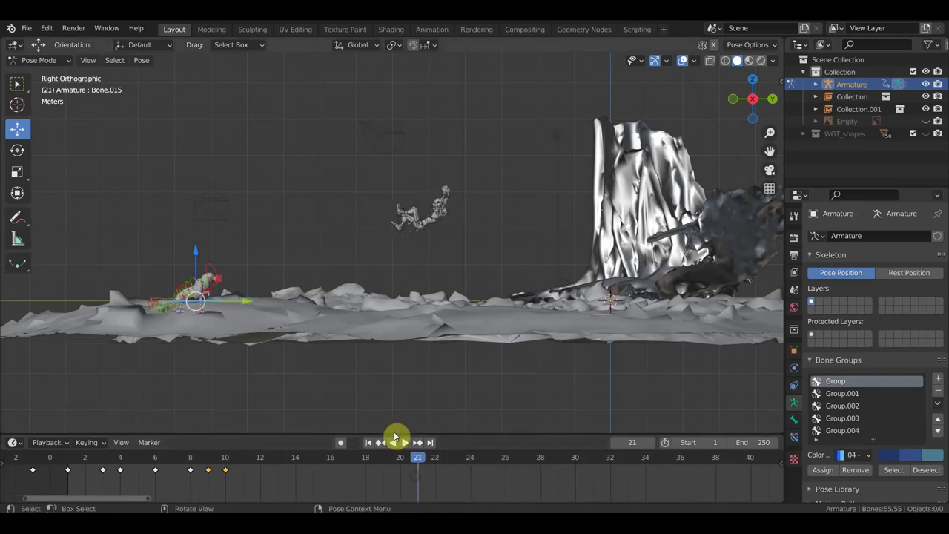
key("g")
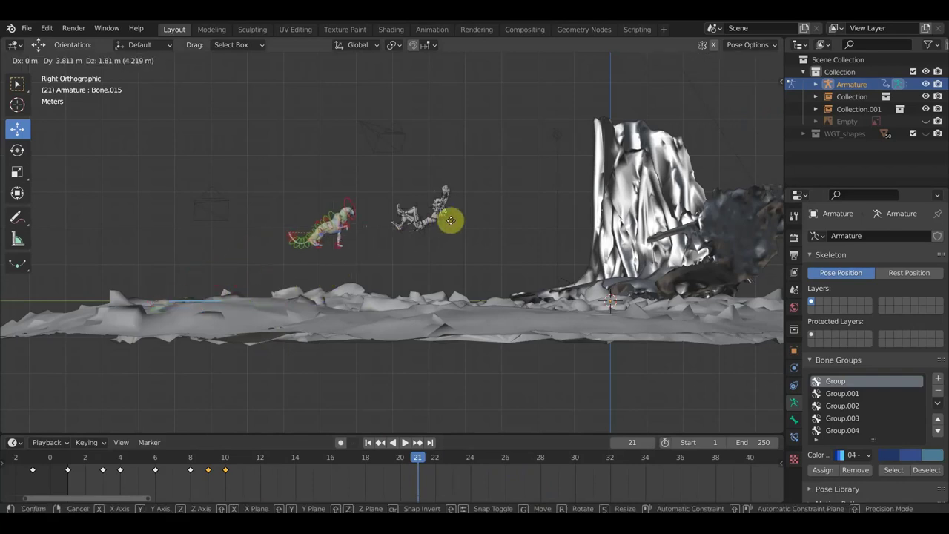
left_click(474, 229)
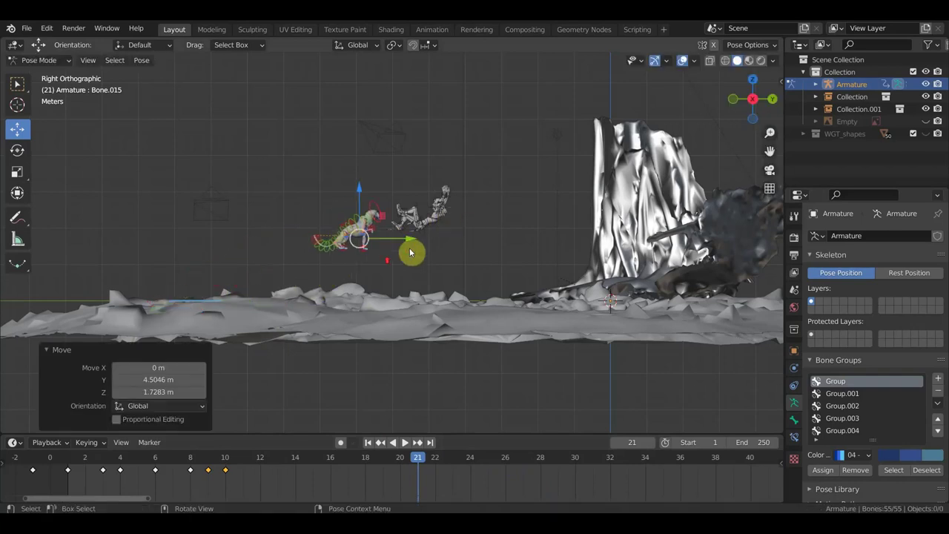
scroll(367, 232, "up", 5)
Step: Move and rotate the forepaw control Bone.049 to stretch toward the airborne figure
left_click(350, 211)
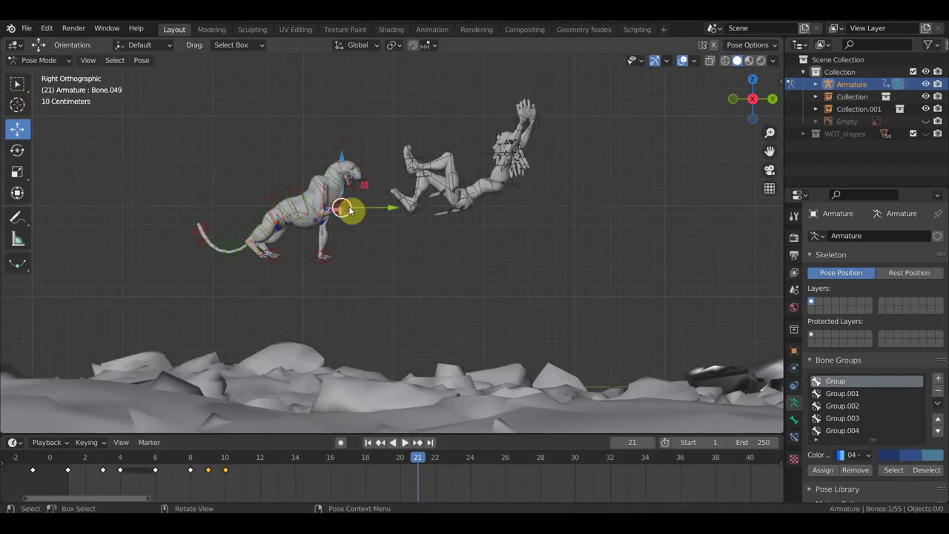
key("g")
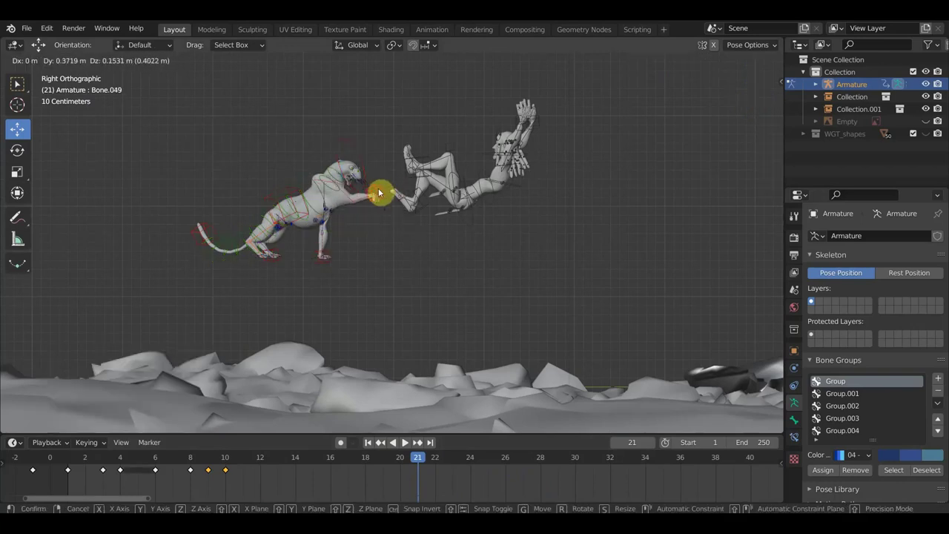
left_click(376, 193)
key("t")
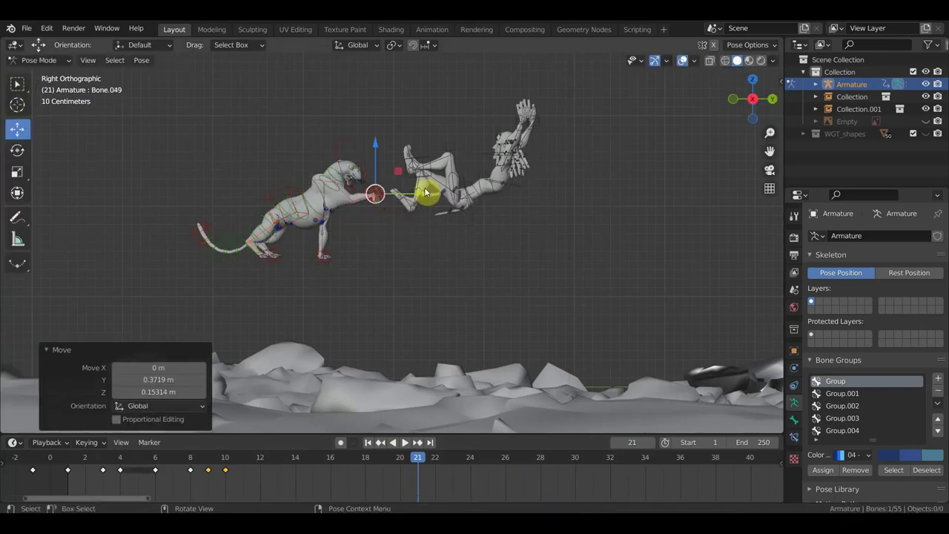
key("r")
left_click(346, 135)
left_click_drag(376, 191, 396, 165)
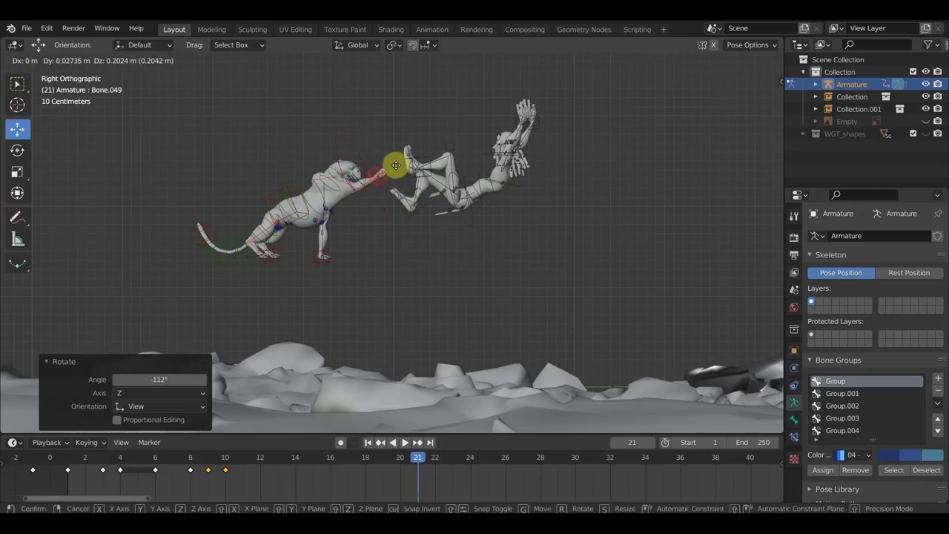
left_click(394, 165)
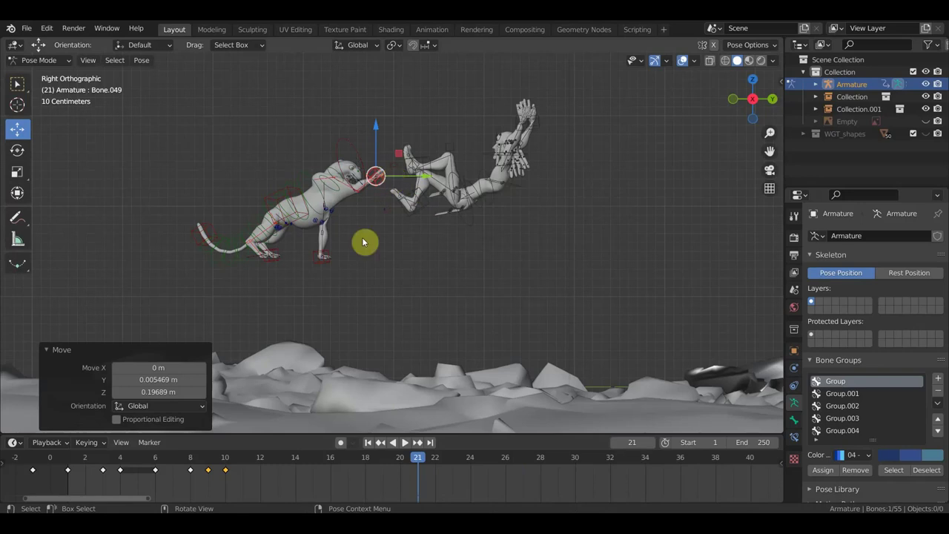
Step: Reposition the hind foot control Bone.023 in two moves
left_click(328, 253)
key("g")
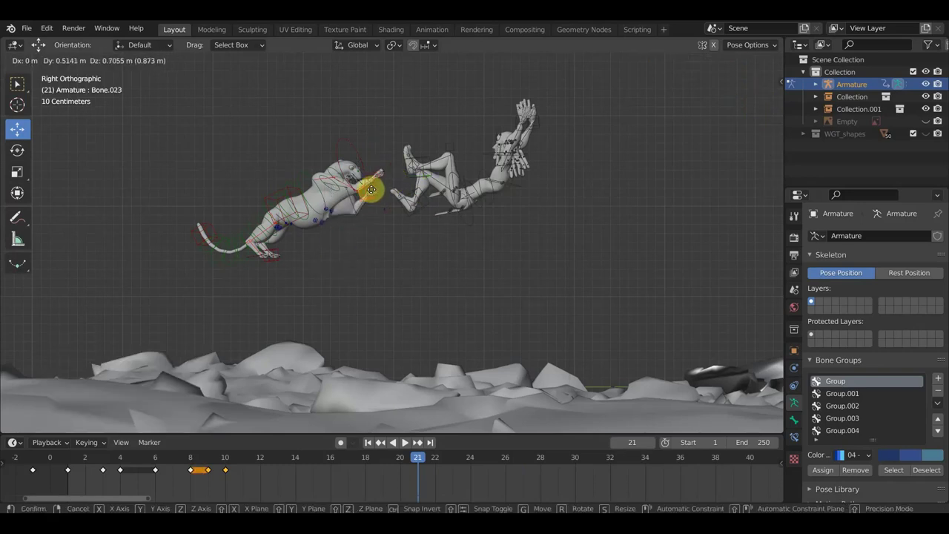
left_click(373, 191)
mouse_move(372, 193)
middle_mouse_down()
mouse_move(337, 250)
mouse_move(294, 269)
middle_mouse_up()
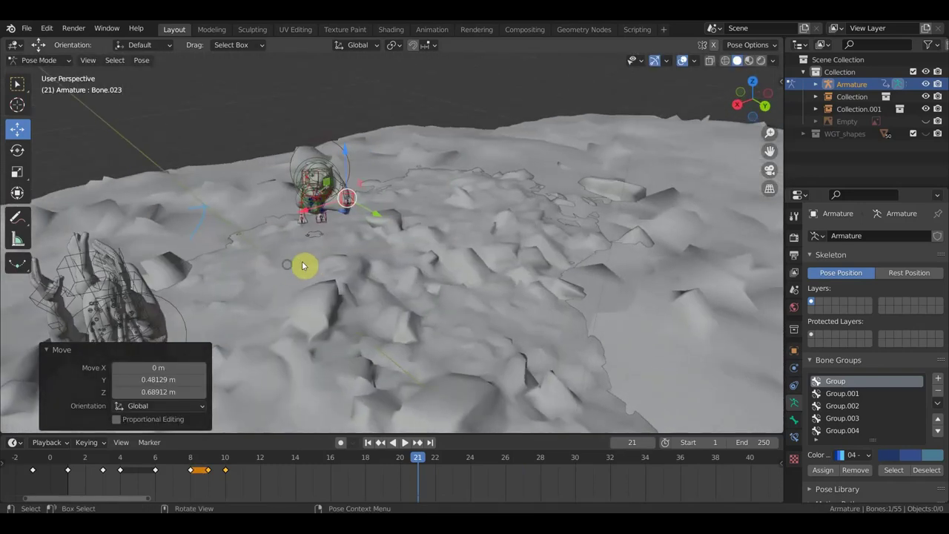
key("g")
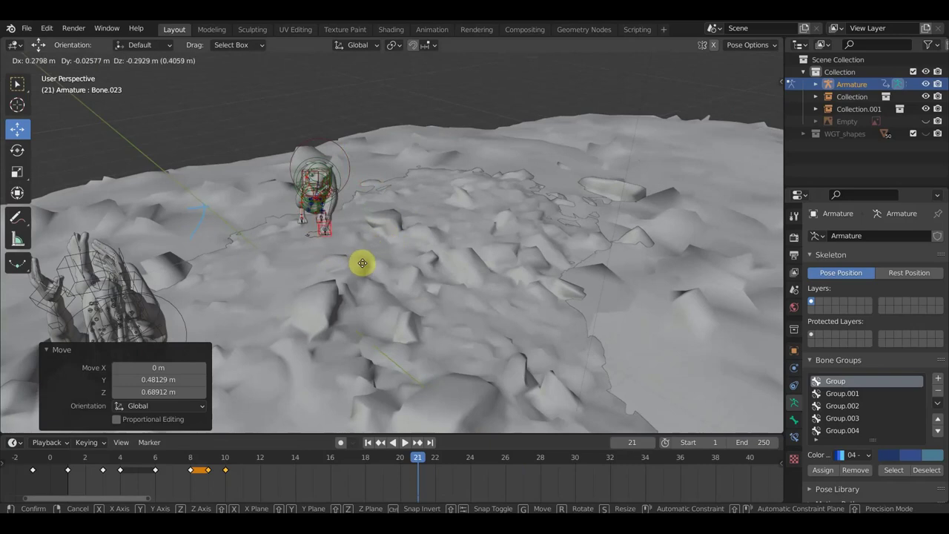
left_click(363, 263)
middle_click_drag(364, 261, 319, 211)
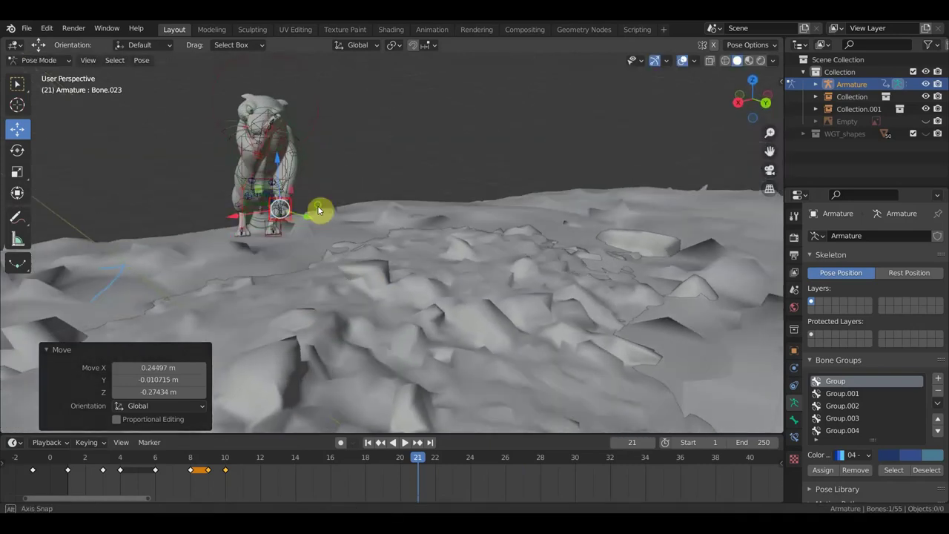
Step: Shift Bone.049 sideways and rotate it about 42.3° toward the figure
left_click(269, 119)
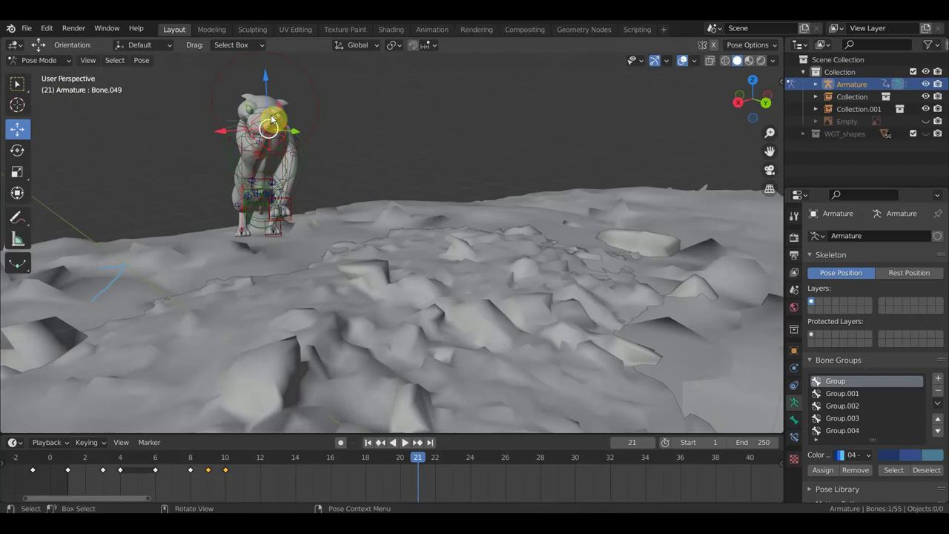
key("g")
left_click(235, 132)
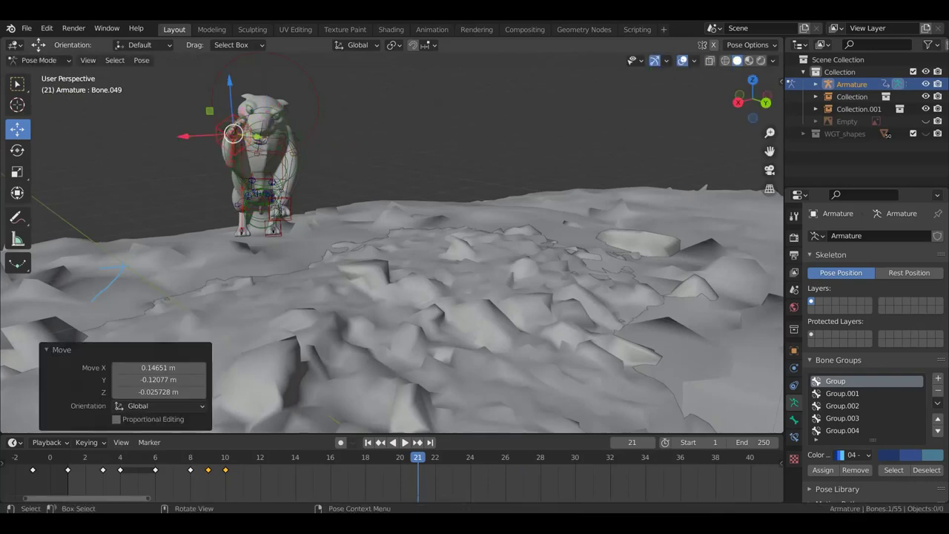
key("r")
left_click(297, 224)
mouse_move(293, 221)
middle_mouse_down()
mouse_move(151, 197)
mouse_move(394, 176)
middle_mouse_up()
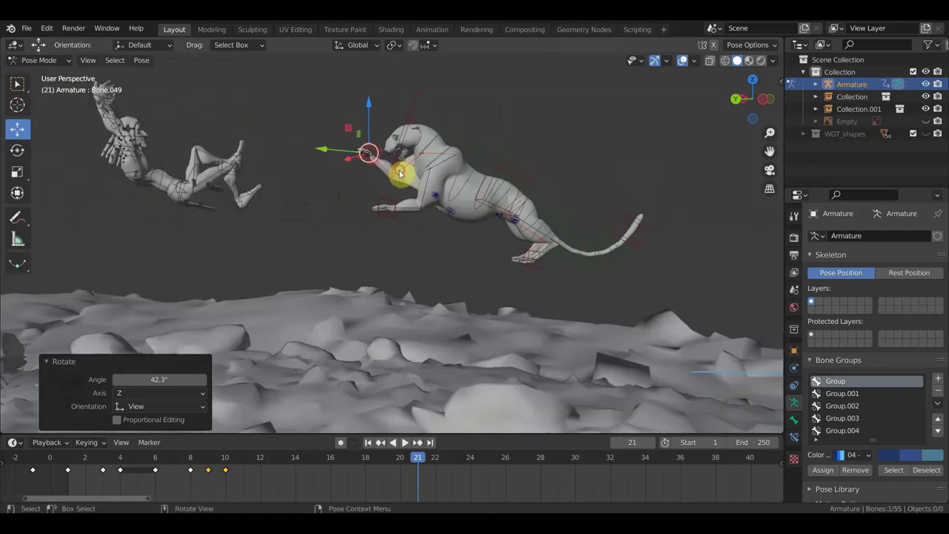
Step: Rotate the cheetah's head bone and the neighbouring bone
left_click(399, 172)
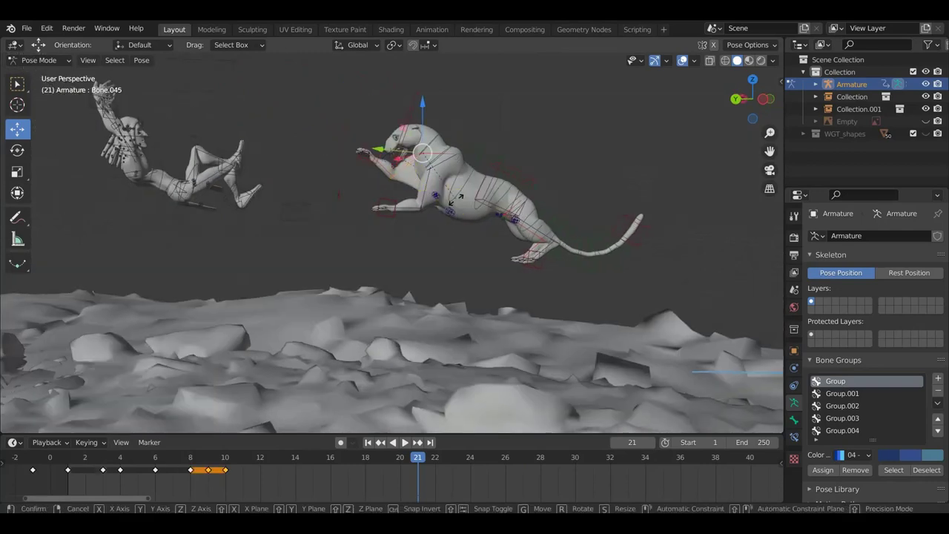
key("r")
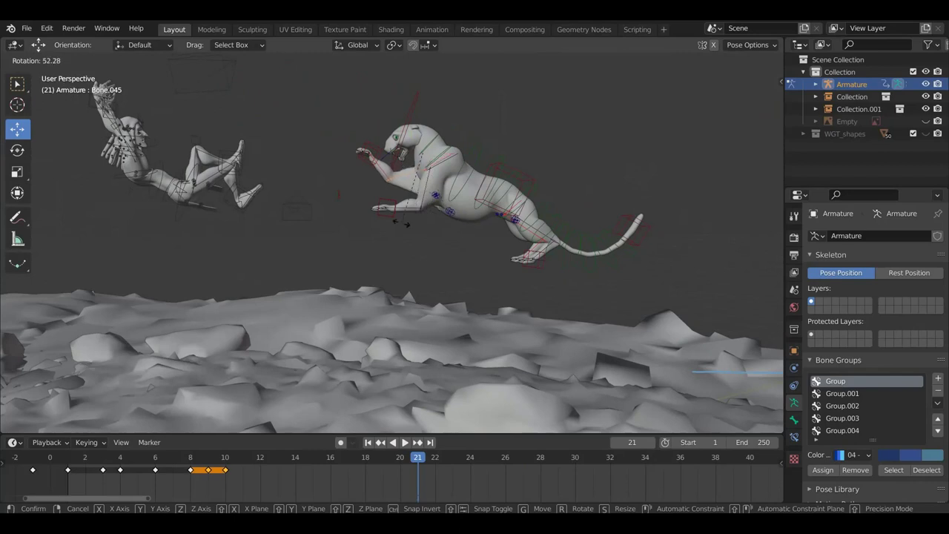
left_click(404, 220)
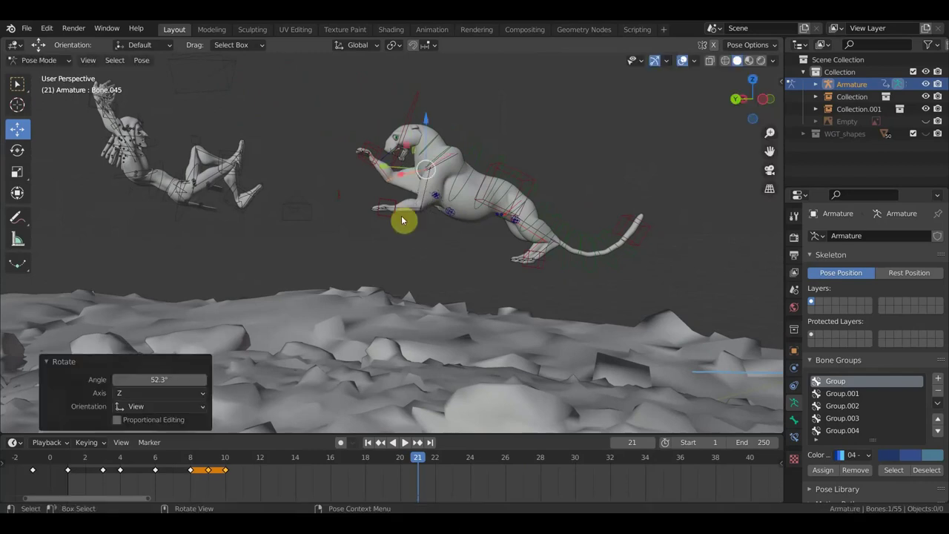
left_click(455, 163)
key("r")
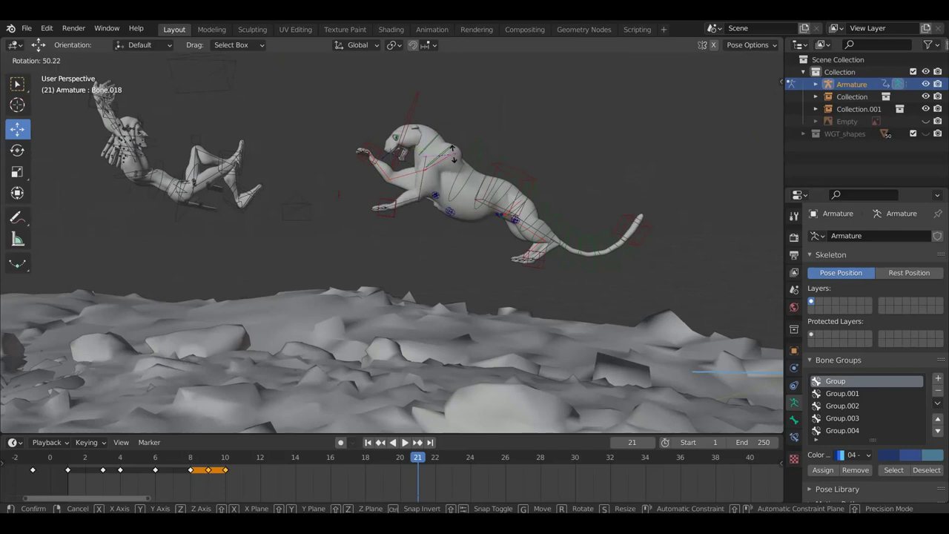
left_click(456, 157)
Step: Rotate and move the front paw forward, then turn the head again
left_click(396, 218)
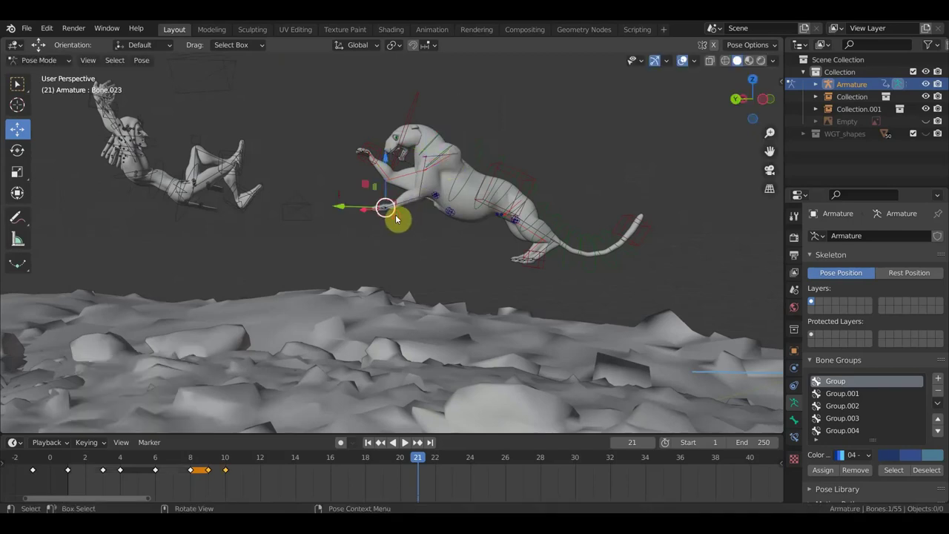
key("r")
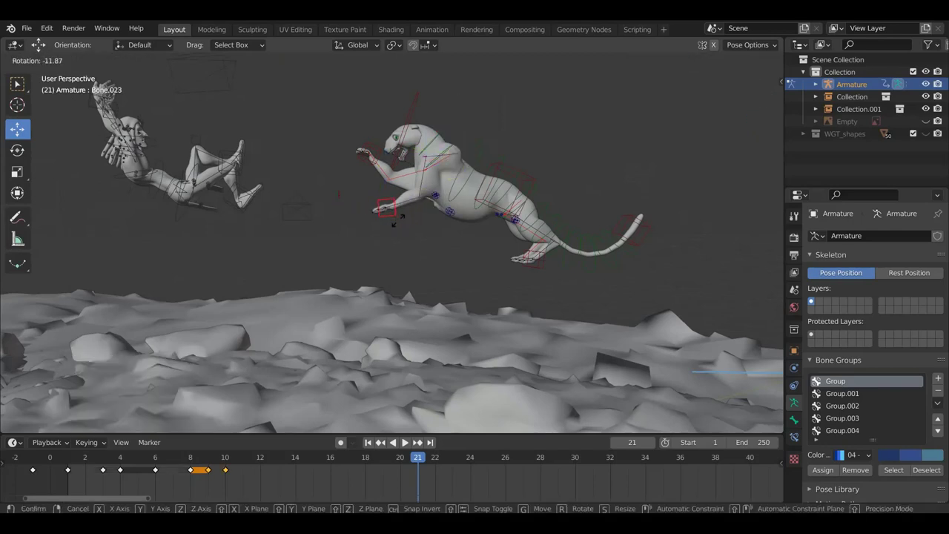
left_click(382, 230)
key("g")
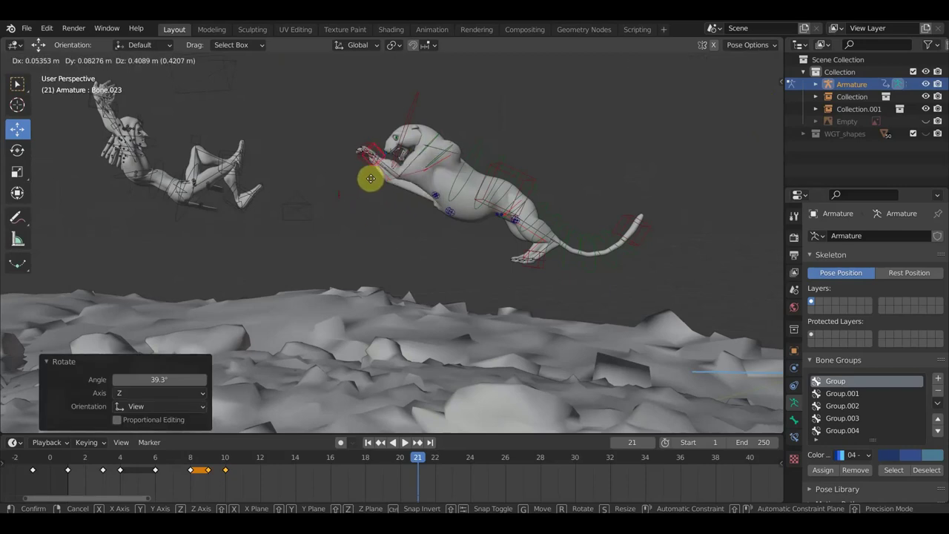
left_click(365, 163)
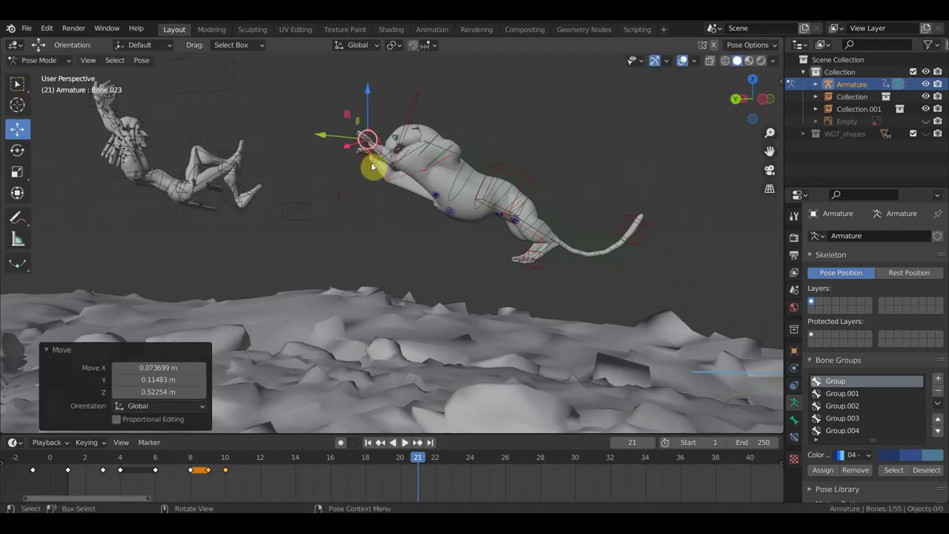
left_click(430, 151)
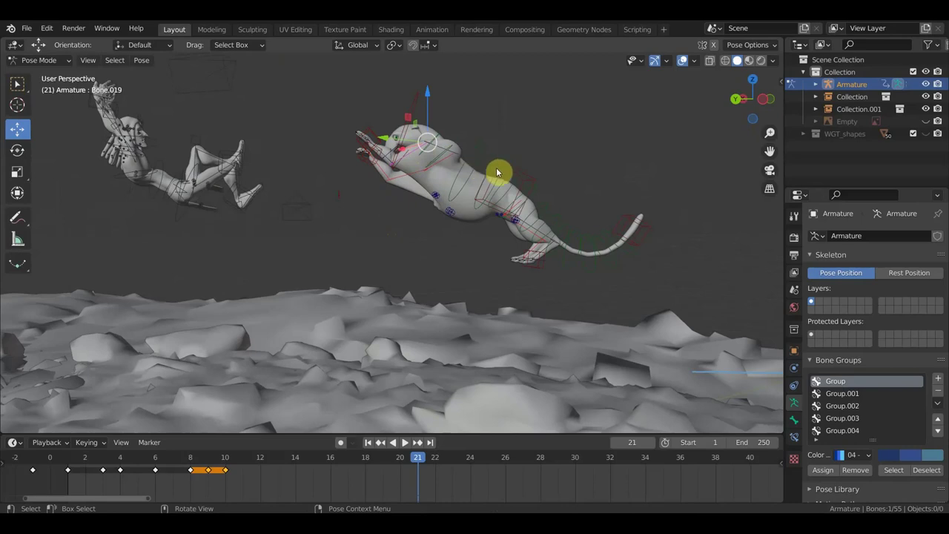
key("r")
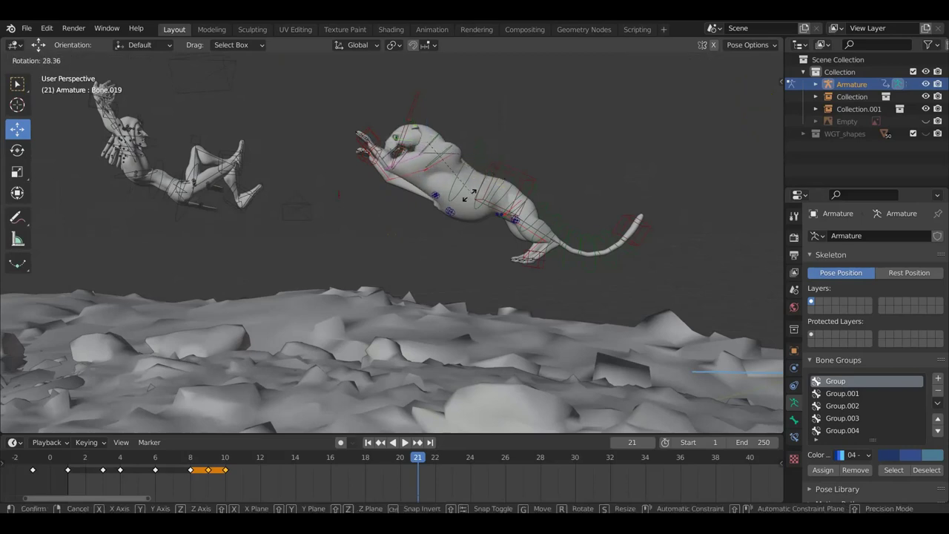
left_click(472, 182)
Step: Bend the cheetah at the chest bone
mouse_move(461, 187)
middle_mouse_down()
mouse_move(297, 217)
mouse_move(366, 189)
middle_mouse_up()
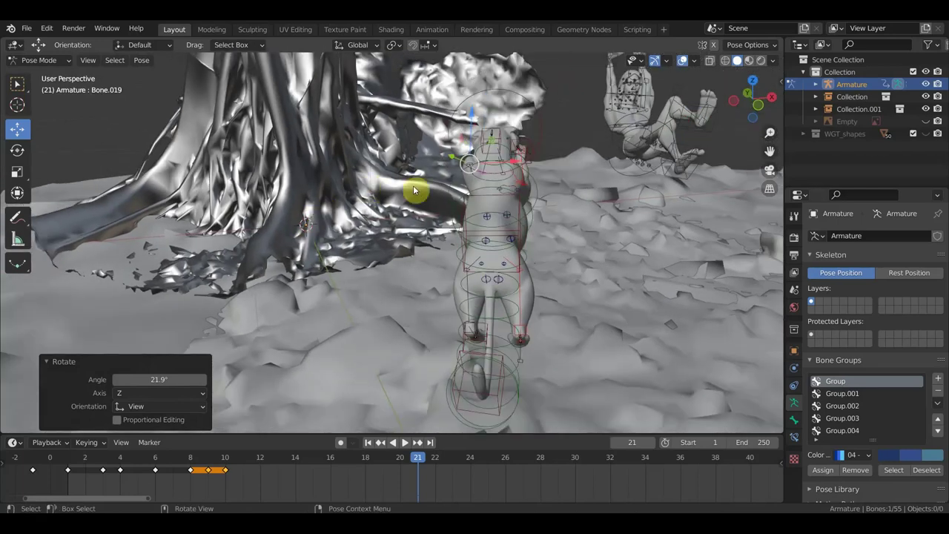
mouse_move(504, 278)
middle_mouse_down()
mouse_move(514, 275)
mouse_move(483, 333)
mouse_move(489, 345)
middle_mouse_up()
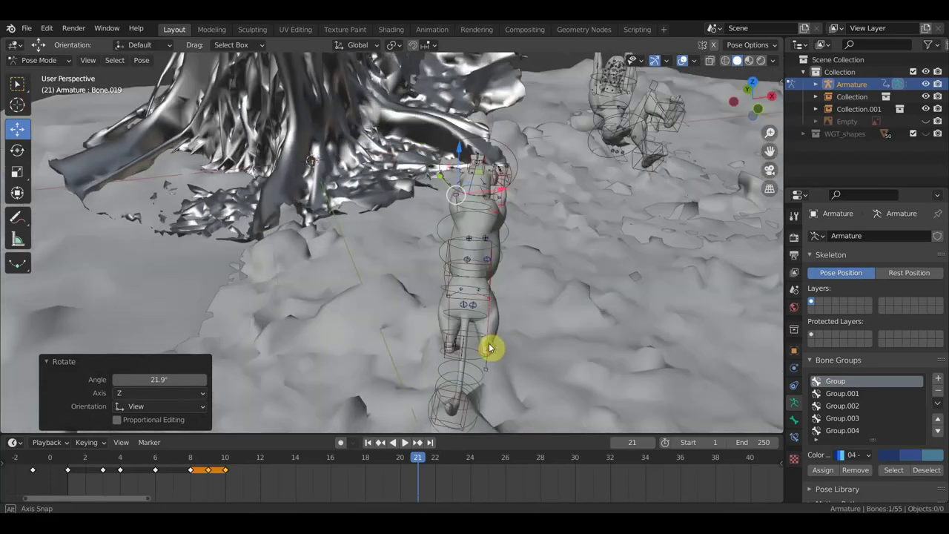
left_click(491, 256)
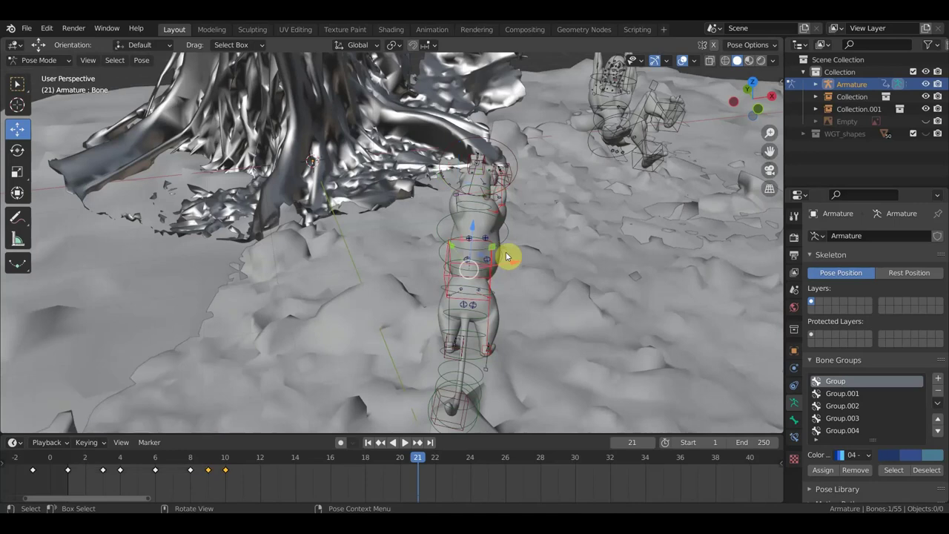
key("r")
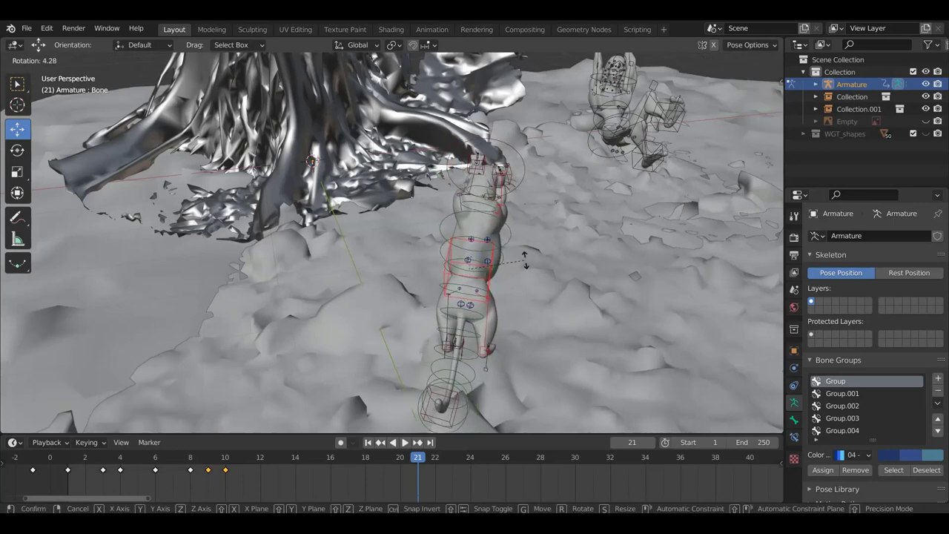
left_click(527, 261)
Step: Select all bones, then rotate and move the whole cheetah nearer the tree
key("a")
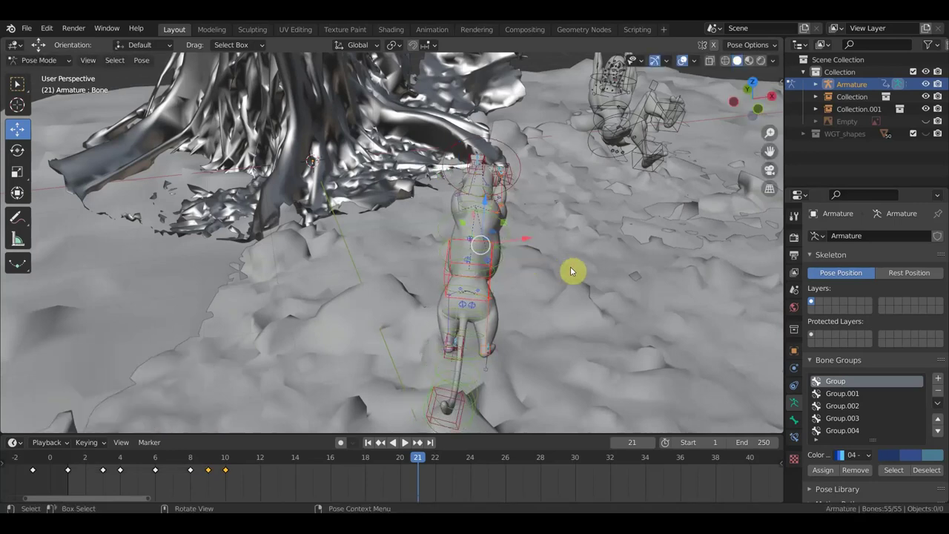
key("r")
left_click(567, 290)
key("g")
left_click(647, 295)
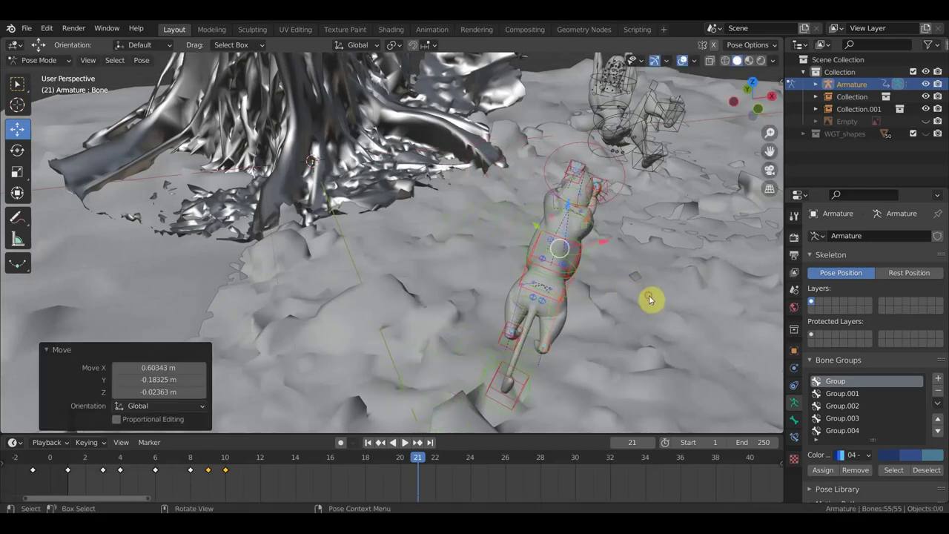
key("g")
left_click(716, 309)
middle_click_drag(716, 309, 584, 272)
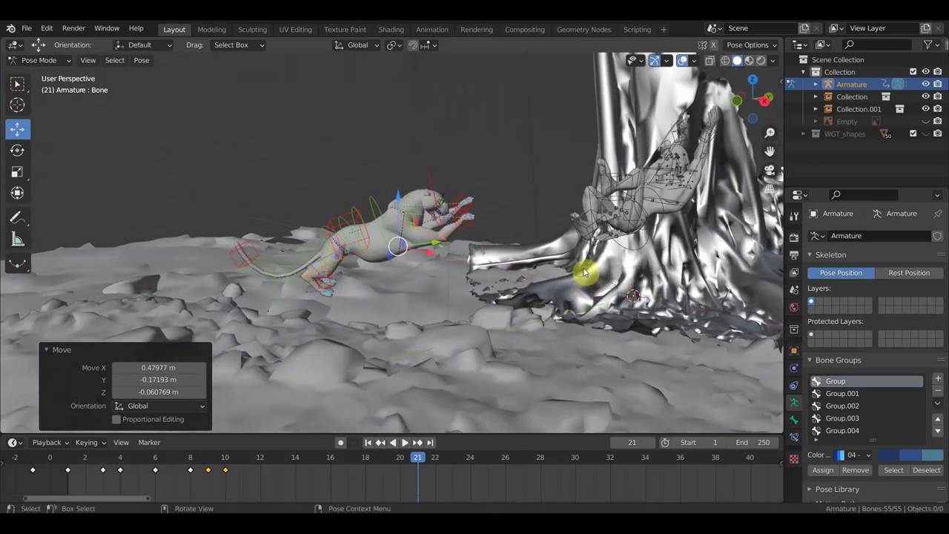
middle_click_drag(584, 272, 655, 327)
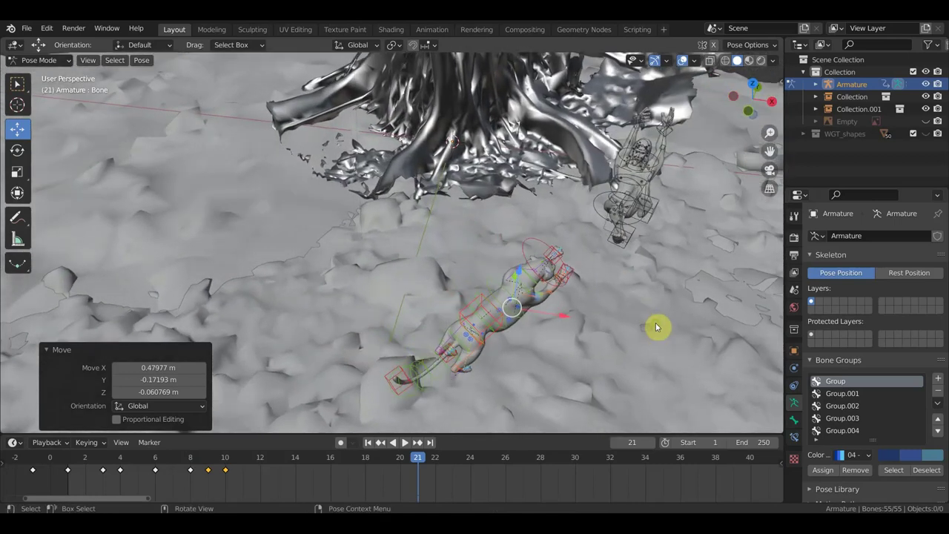
Step: Shift the whole rig once more and turn it by 8.88°
key("g")
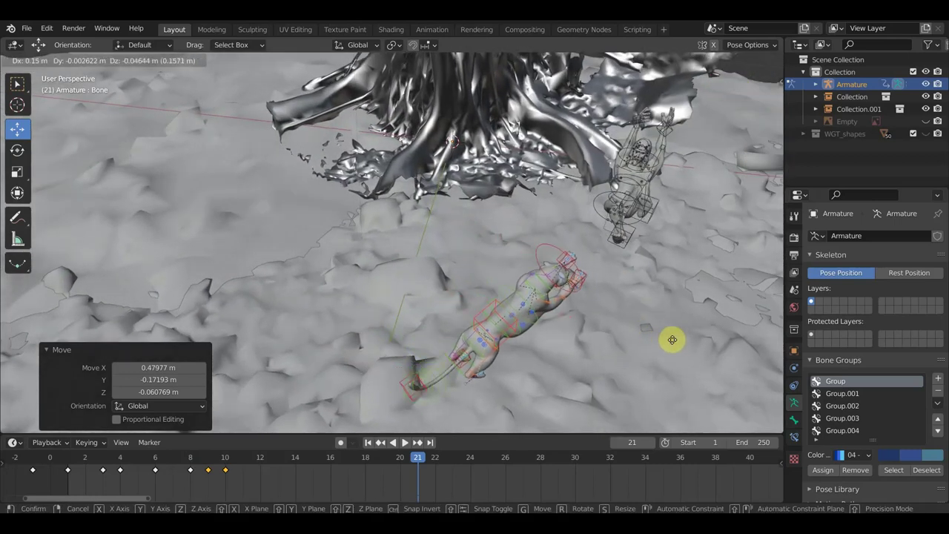
left_click(700, 349)
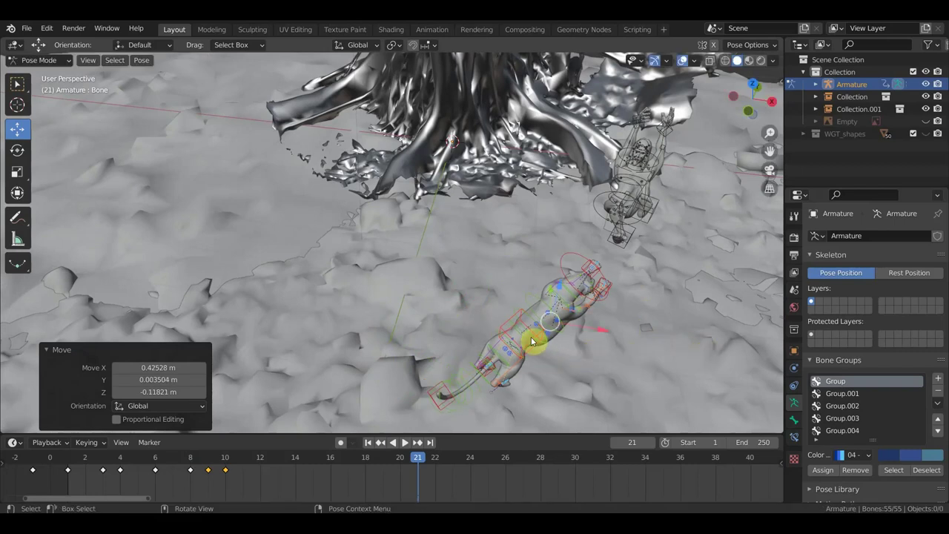
key("r")
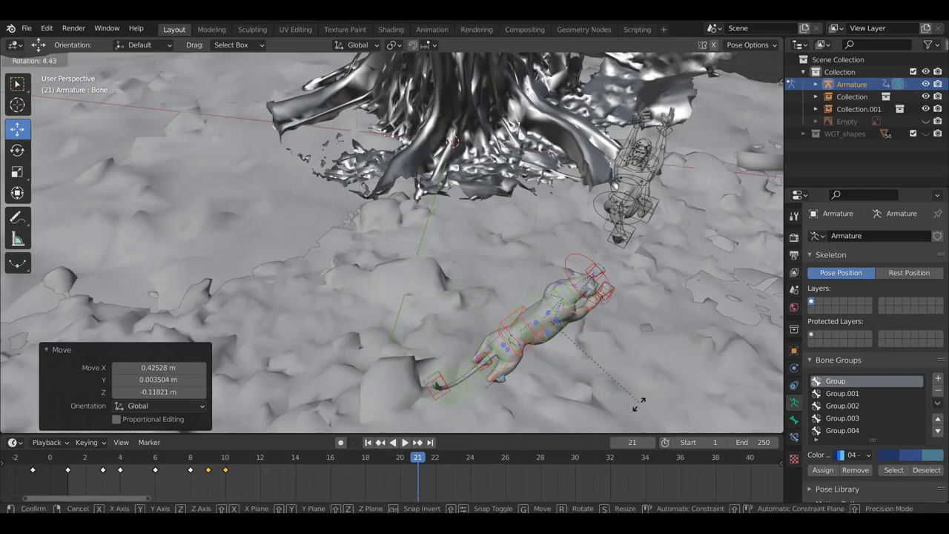
left_click(601, 393)
scroll(623, 389, "up", 2)
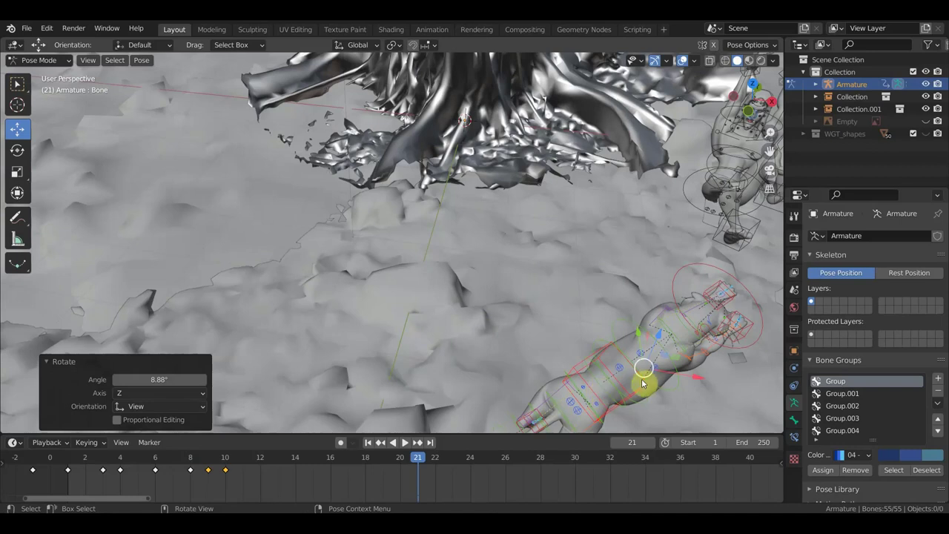
Step: Rotate a front bone -28.6° and move both front paws higher and forward
left_click(641, 331)
key("r")
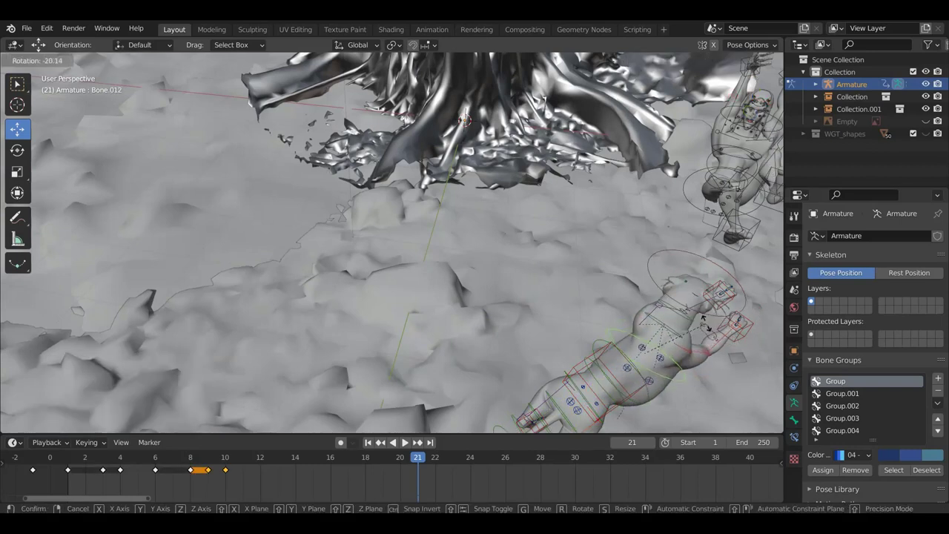
left_click(705, 312)
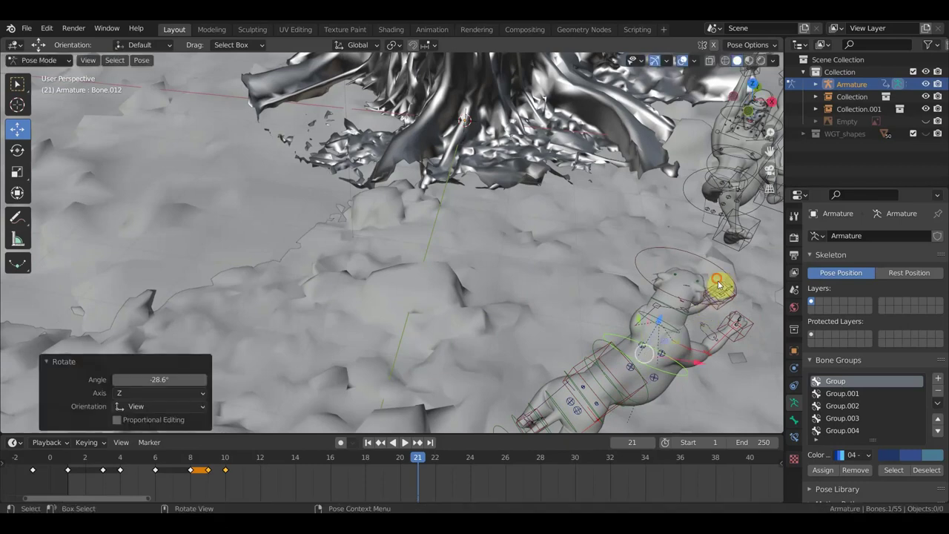
left_click(725, 289)
key("g")
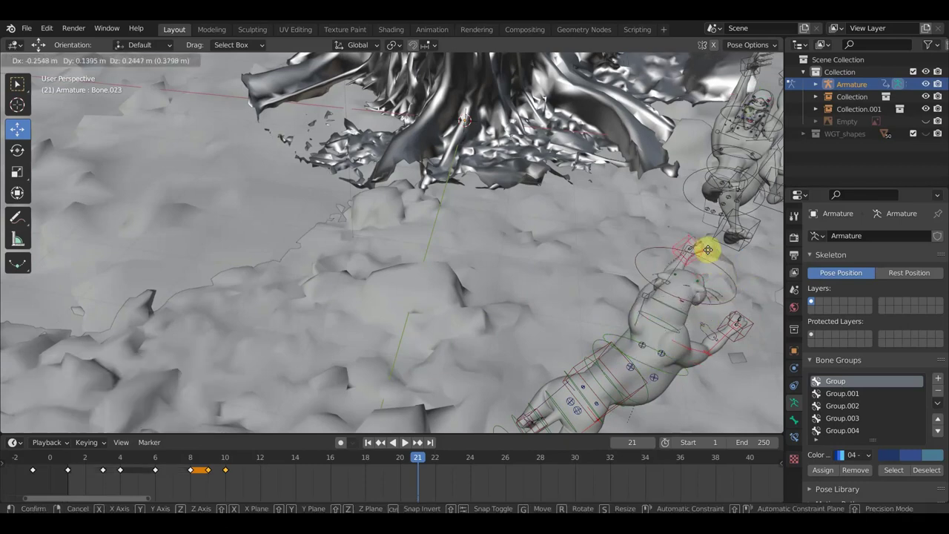
left_click(697, 234)
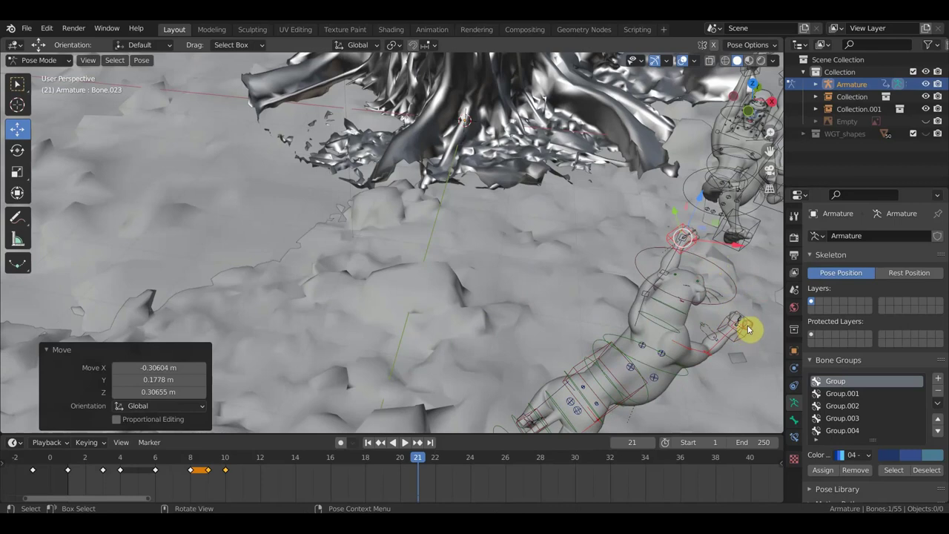
left_click(747, 327)
key("g")
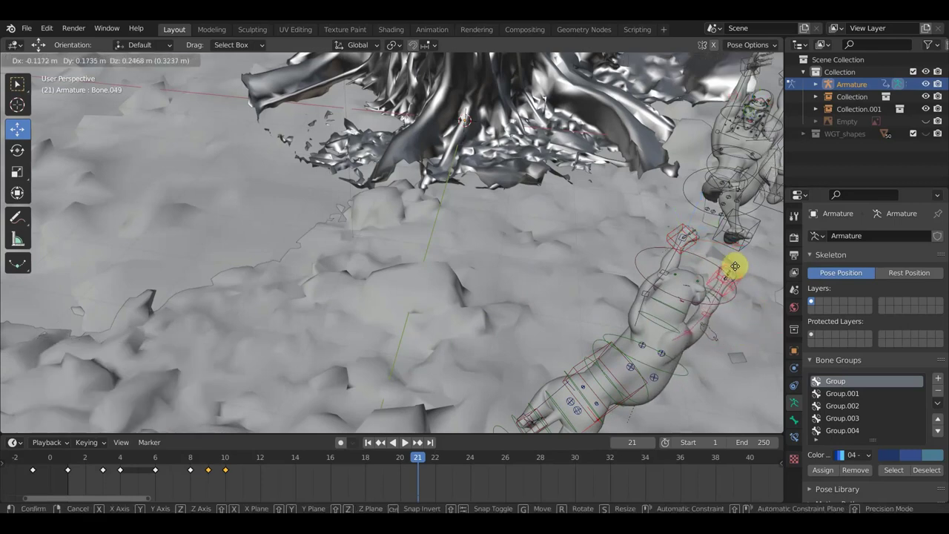
left_click(734, 266)
mouse_move(736, 270)
middle_mouse_down()
mouse_move(702, 277)
mouse_move(649, 247)
middle_mouse_up()
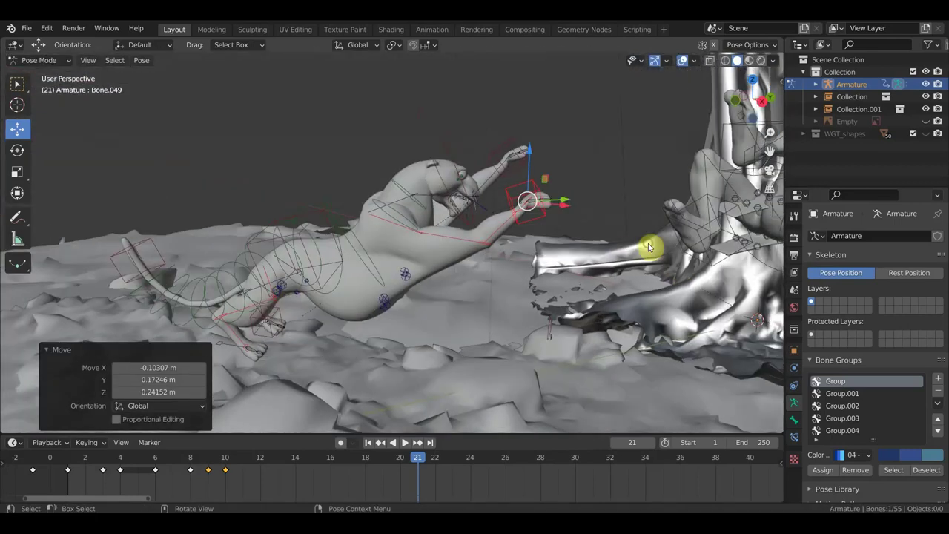
Step: At frame 21, reposition a body bone and both front paw bones, rotating the second paw
left_click(381, 297)
key("g")
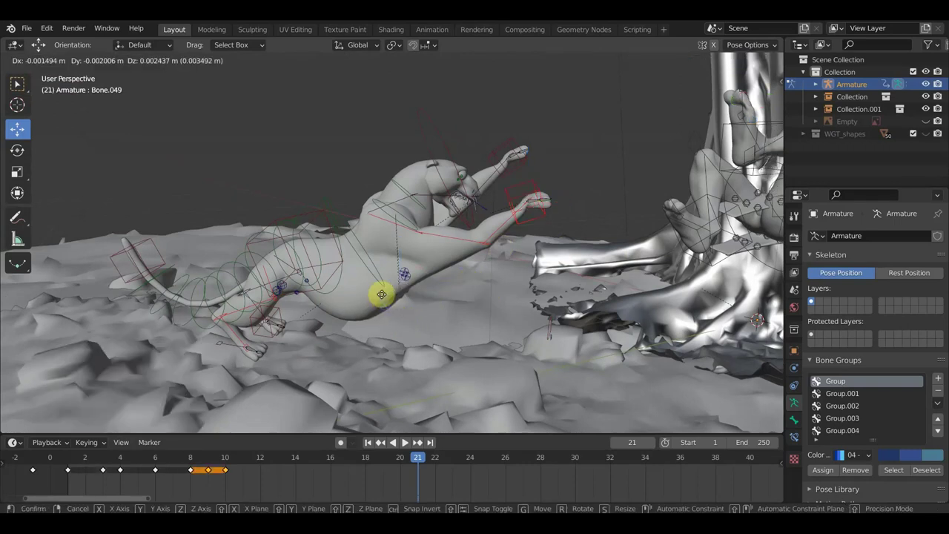
left_click(383, 280)
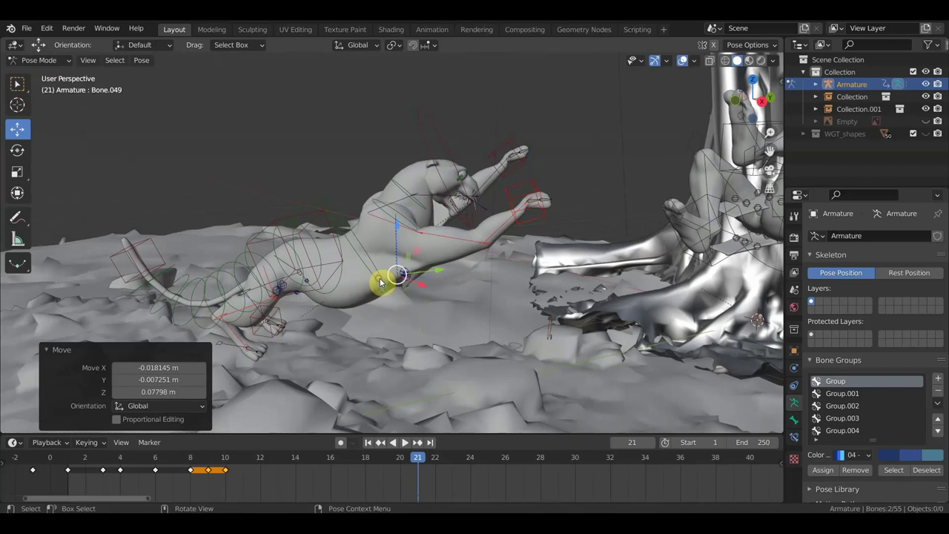
left_click_drag(398, 276, 410, 281)
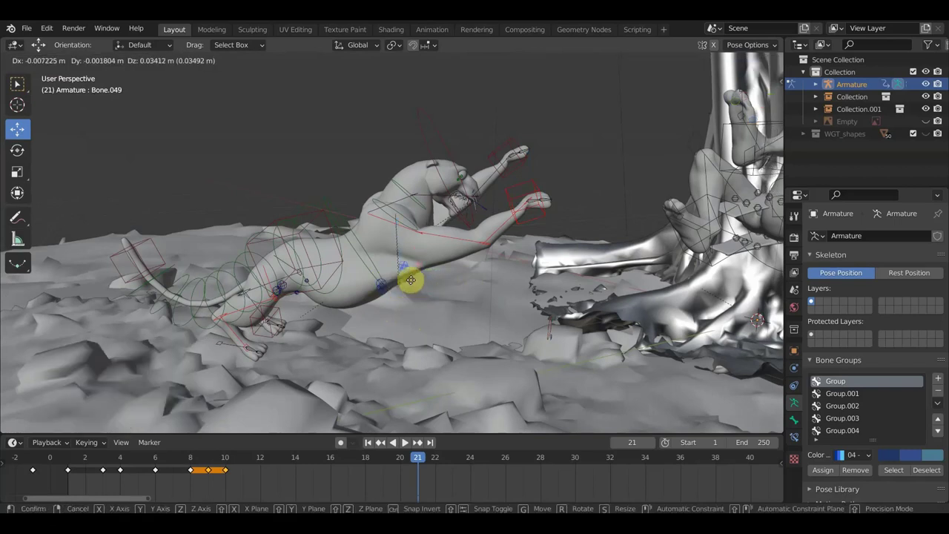
left_click(511, 146)
key("r")
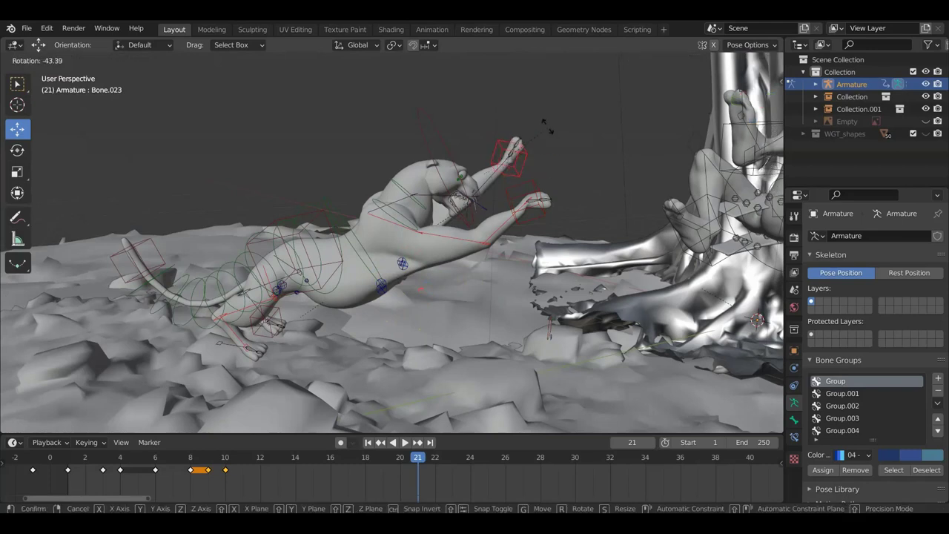
left_click(547, 127)
Step: Move and rotate the first hind foot so the hind leg stretches back
middle_click_drag(267, 350, 267, 330)
left_click(257, 298)
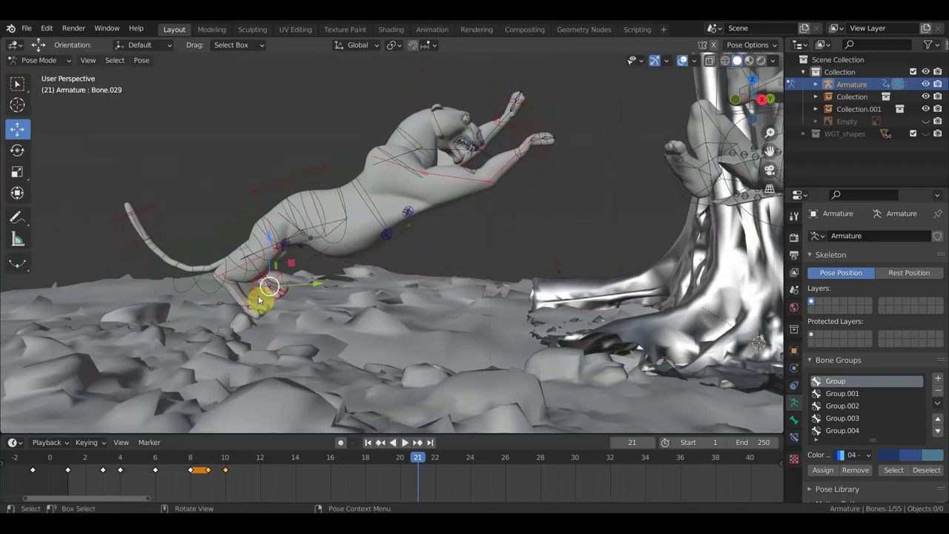
scroll(323, 314, "down", 2)
scroll(324, 314, "down", 2)
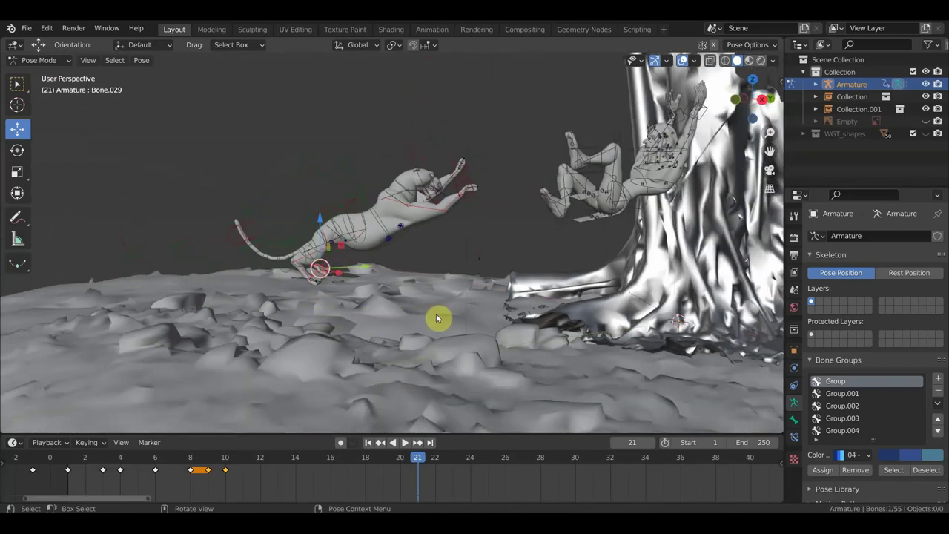
key("g")
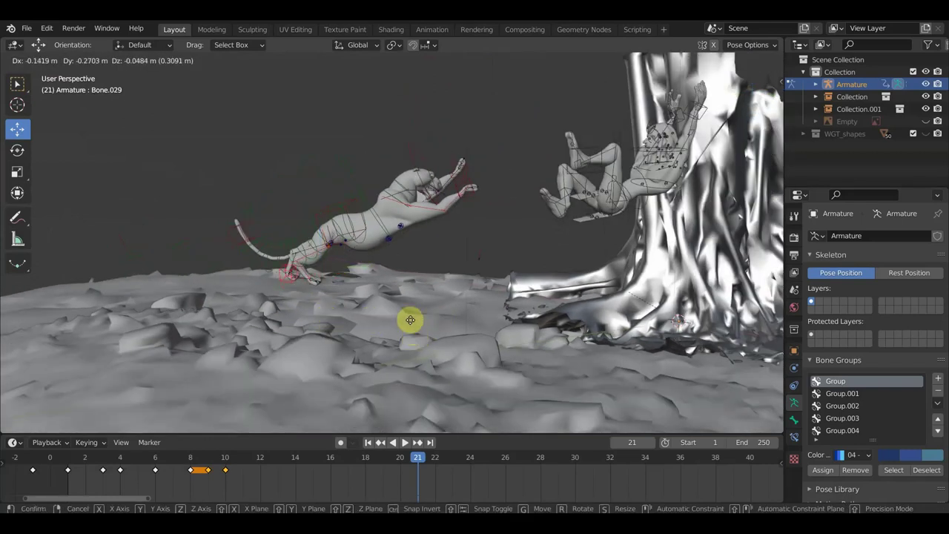
left_click(420, 338)
key("r")
left_click(278, 348)
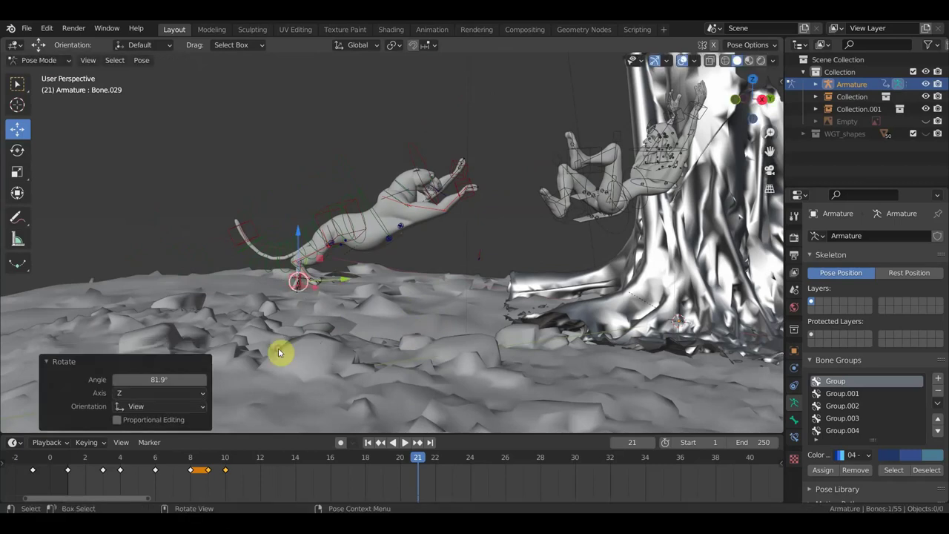
key("g")
left_click(355, 354)
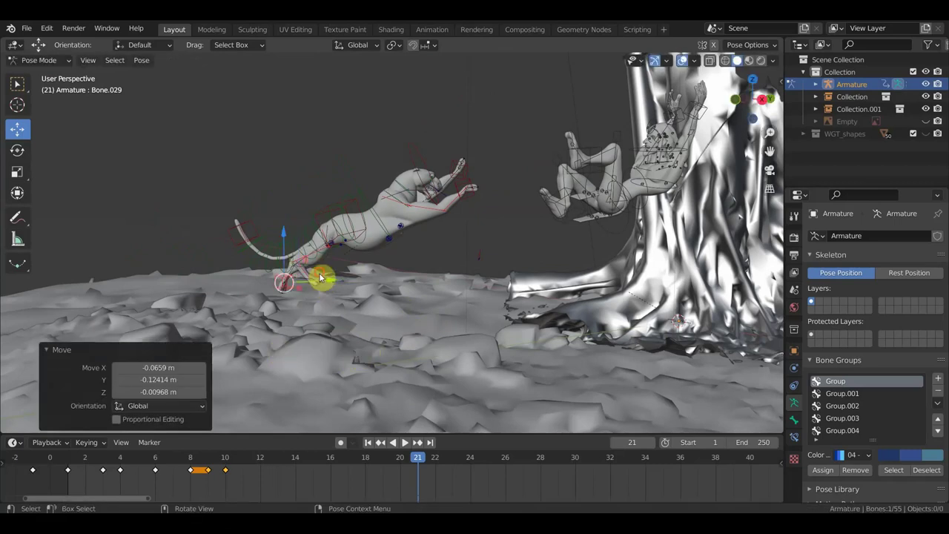
Step: Move the other hind foot control into a new position for the push-off
left_click(330, 291)
scroll(313, 307, "up", 4)
left_click(238, 313)
scroll(275, 332, "down", 4)
key("g")
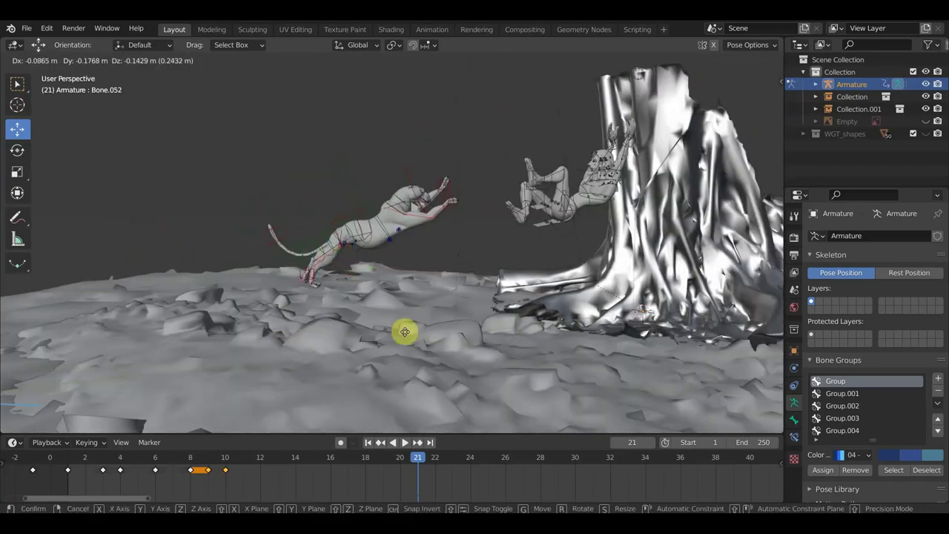
left_click(405, 332)
Step: Reposition and rotate the tail bone, then check the leap pose
mouse_move(396, 328)
middle_mouse_down()
mouse_move(489, 334)
mouse_move(543, 358)
mouse_move(428, 318)
middle_mouse_up()
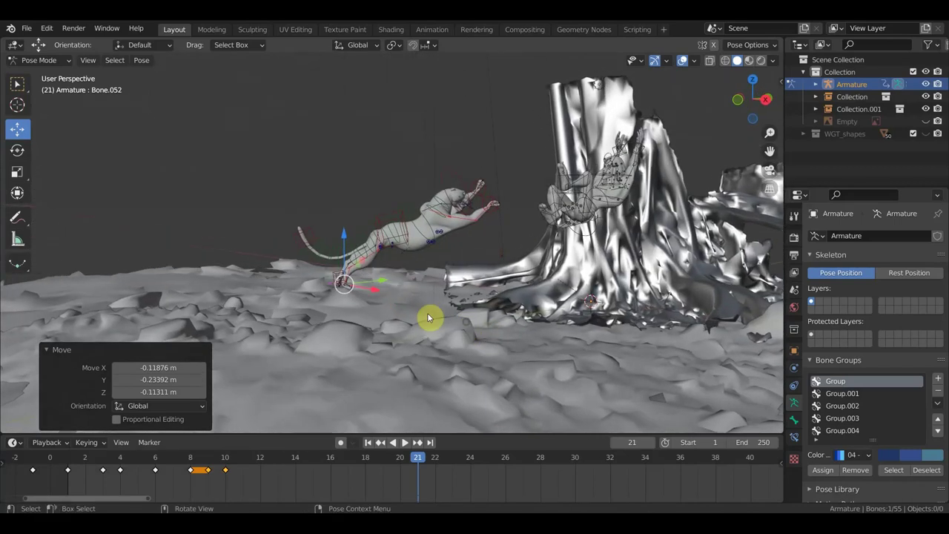
left_click(315, 236)
mouse_move(314, 235)
left_mouse_down()
mouse_move(326, 199)
mouse_move(310, 212)
mouse_move(299, 278)
mouse_move(318, 297)
mouse_move(301, 292)
mouse_move(301, 312)
mouse_move(402, 269)
mouse_move(434, 274)
left_mouse_up()
key("r")
left_click(306, 285)
middle_click_drag(427, 280, 341, 282)
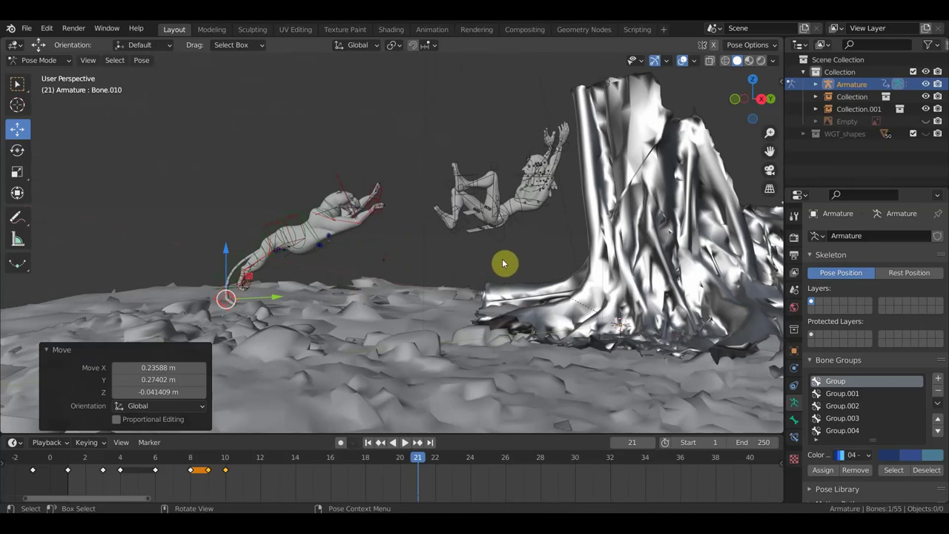
Step: Keyframe location and rotation on all bones at frame 21, then preview the leap
key("a")
key("i")
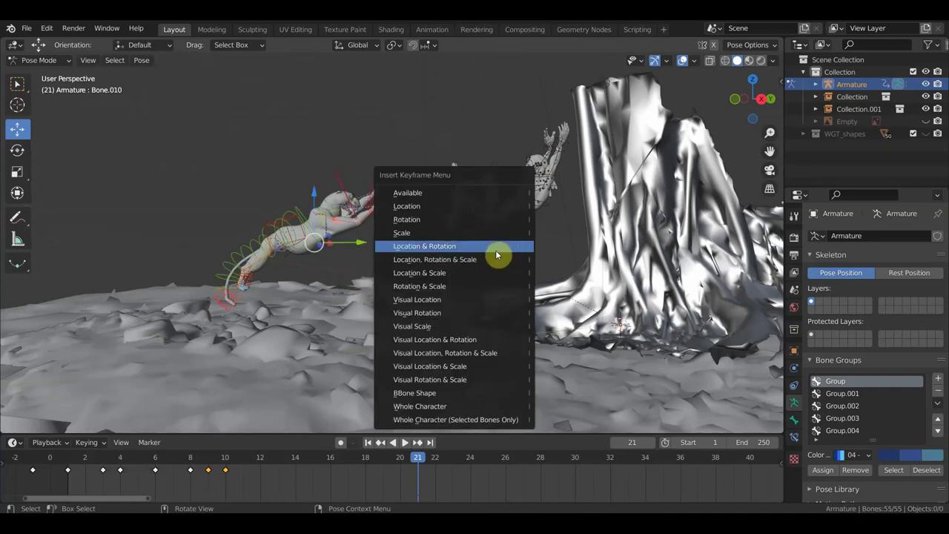
left_click(489, 259)
mouse_move(418, 464)
left_mouse_down()
mouse_move(229, 470)
mouse_move(327, 470)
left_mouse_up()
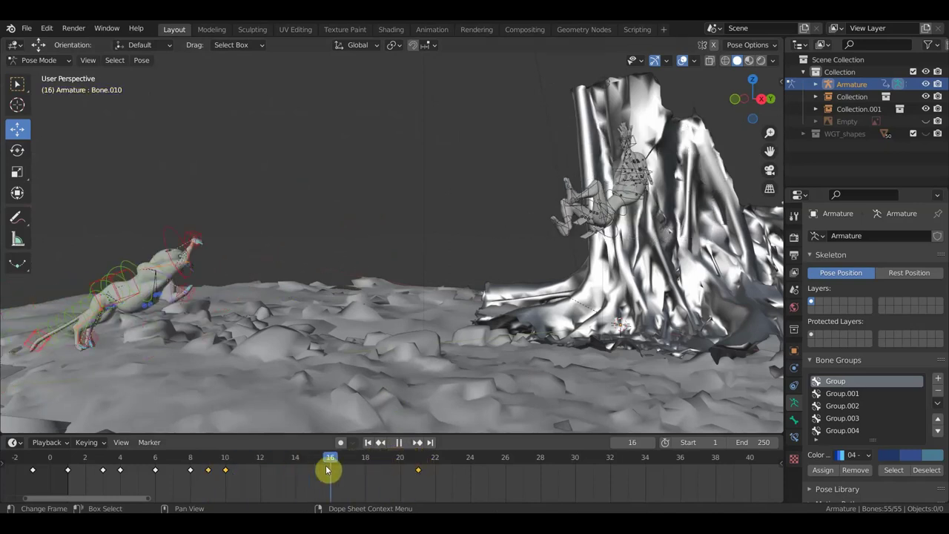
key("space")
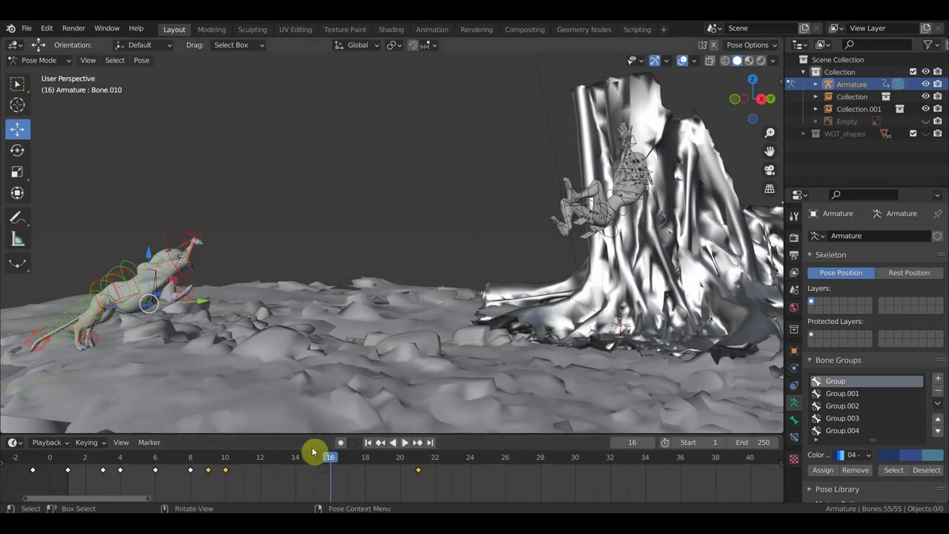
Step: At frame 15, move both front paw bones into new positions
left_click_drag(324, 463, 322, 463)
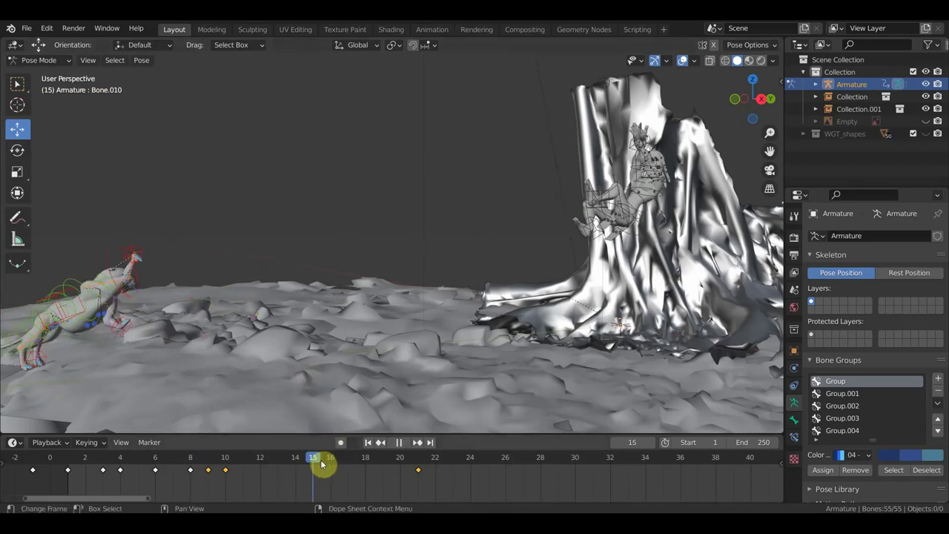
mouse_move(417, 339)
middle_mouse_down()
mouse_move(444, 326)
mouse_move(413, 305)
middle_mouse_up()
left_click(312, 174)
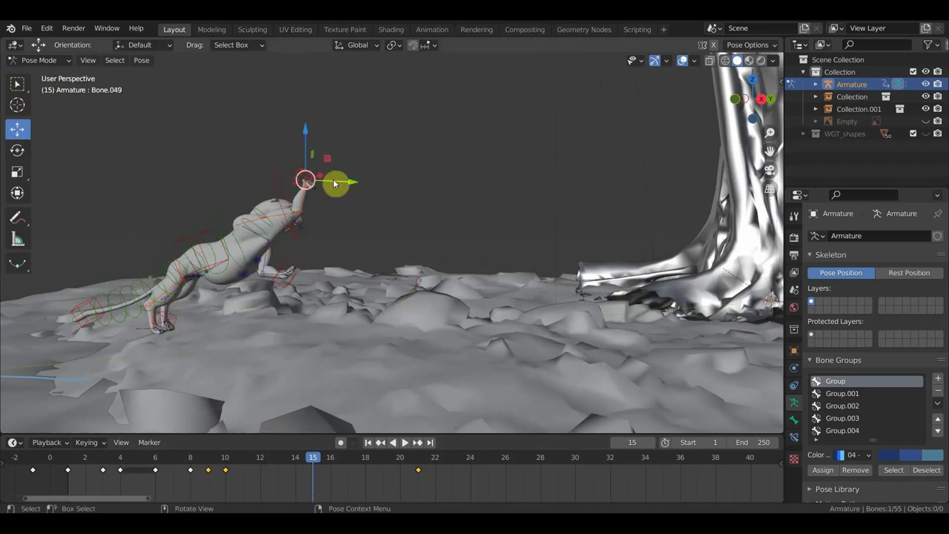
key("g")
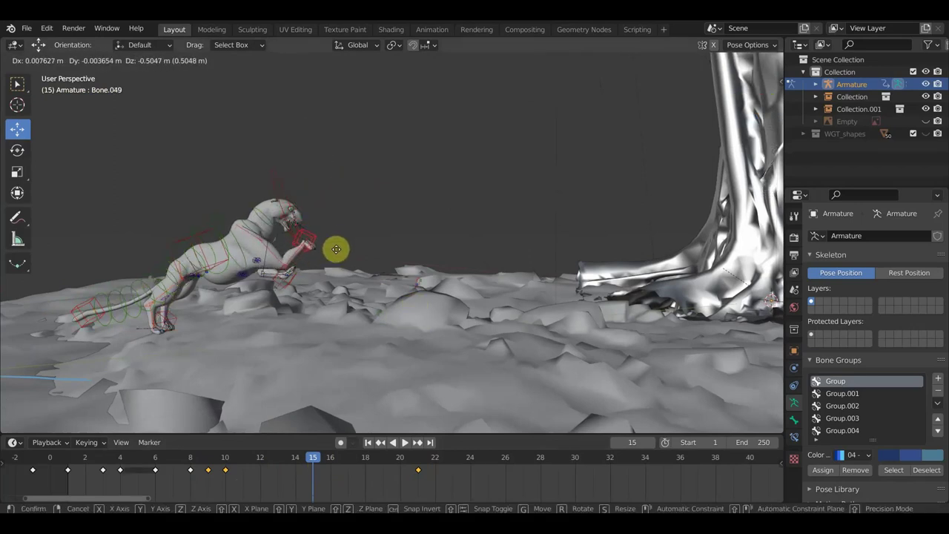
left_click(347, 239)
left_click(289, 288)
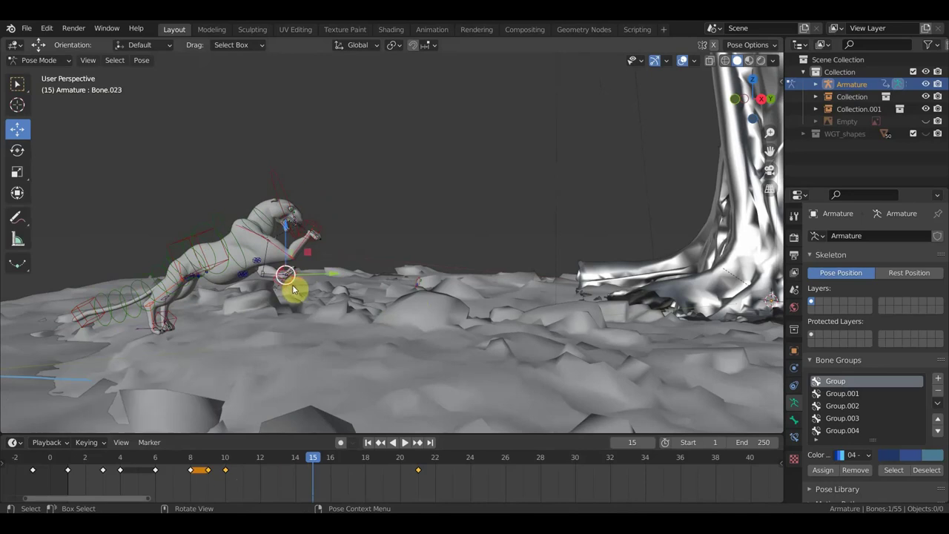
key("g")
left_click(317, 269)
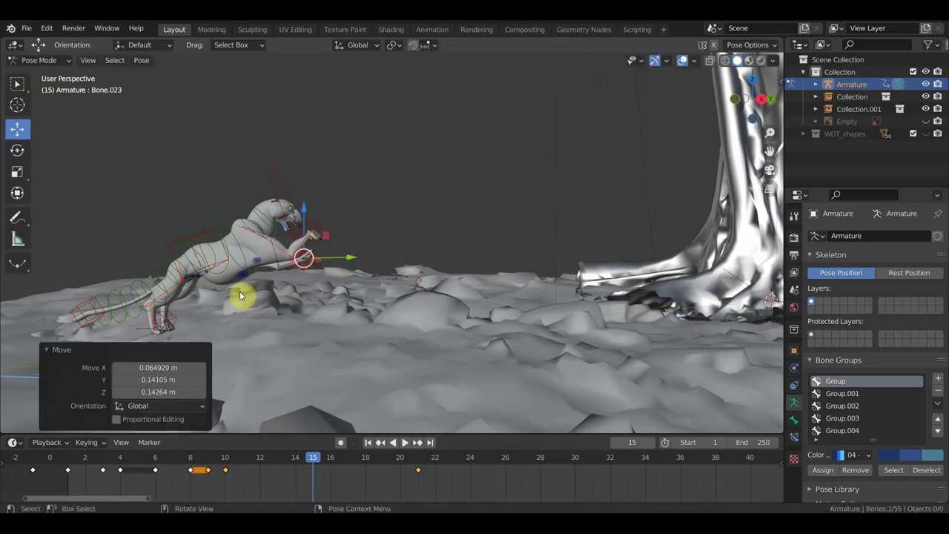
Step: Raise the tail bone; start rotating a shoulder spine bone but cancel it
scroll(222, 311, "down", 3)
scroll(267, 308, "up", 1)
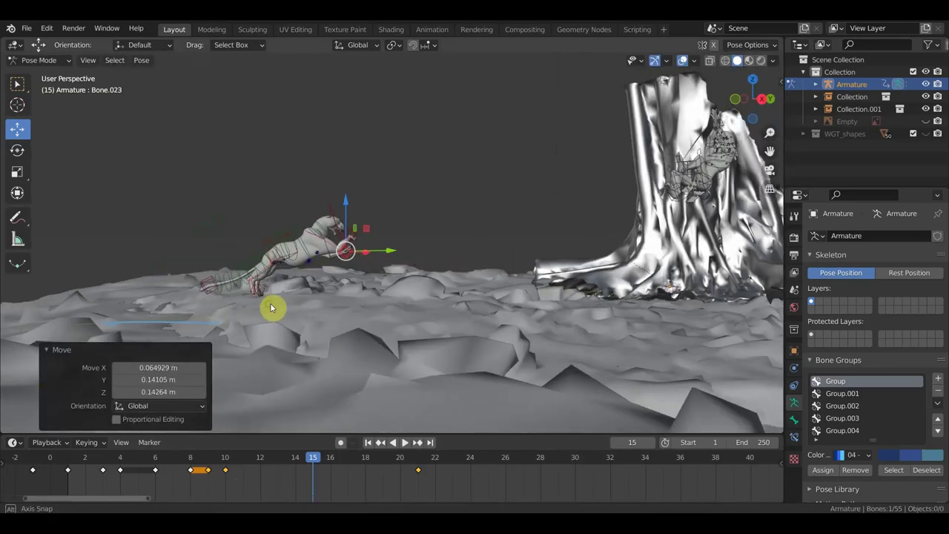
scroll(270, 303, "up", 2)
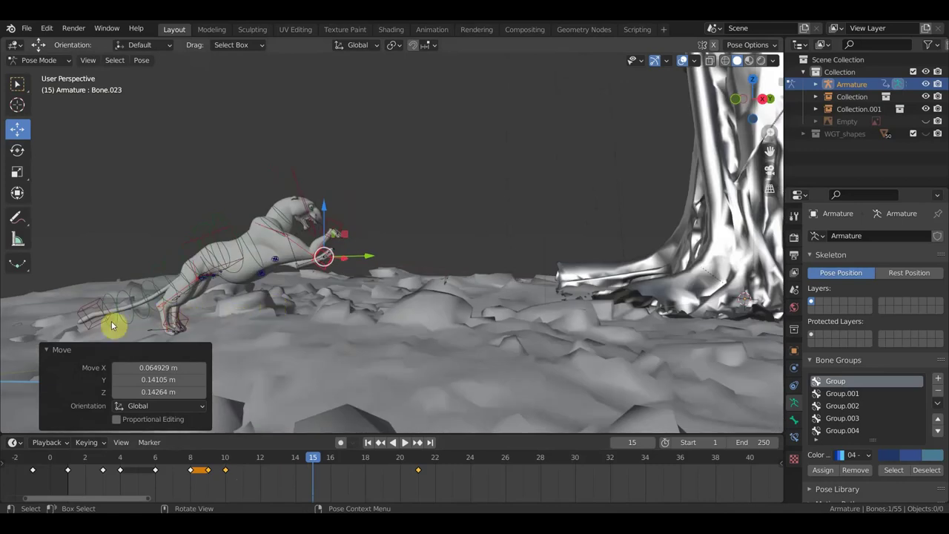
left_click(89, 310)
key("g")
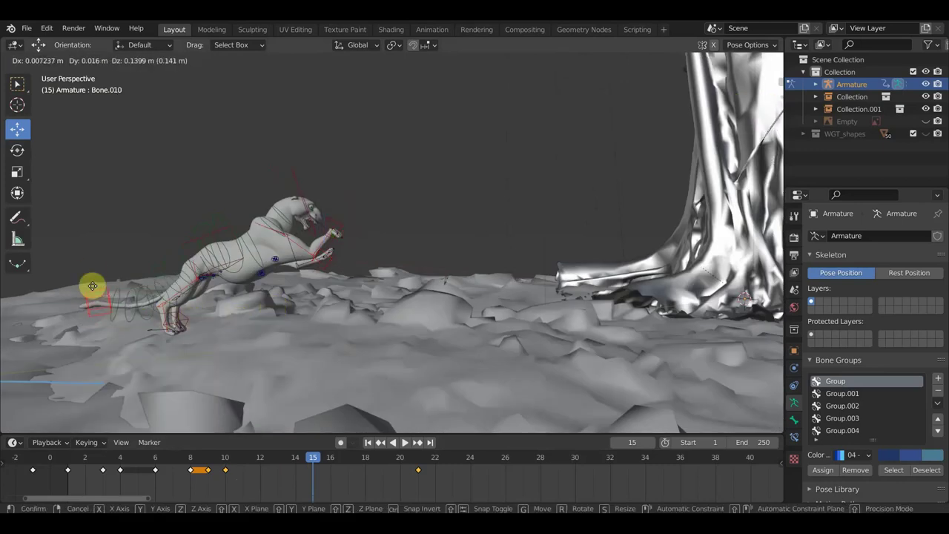
left_click(84, 248)
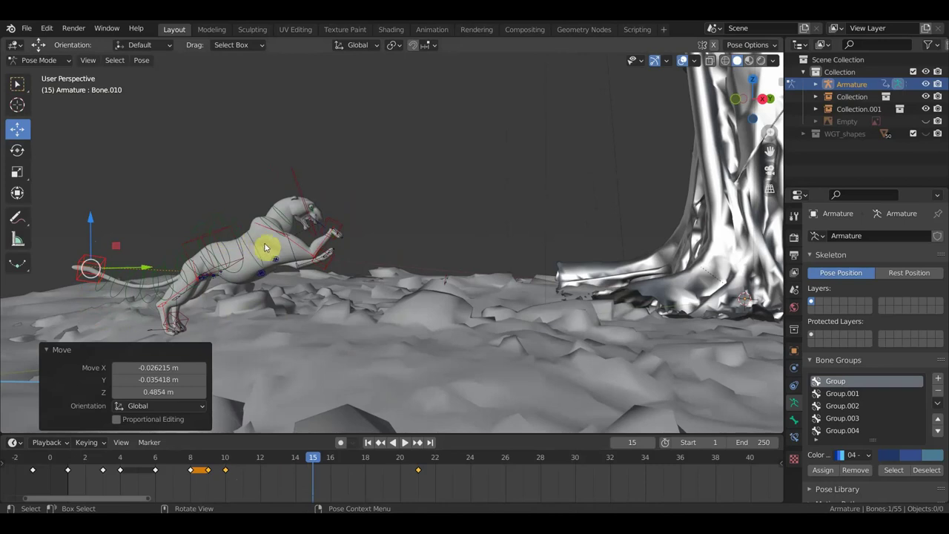
left_click(314, 255)
key("r")
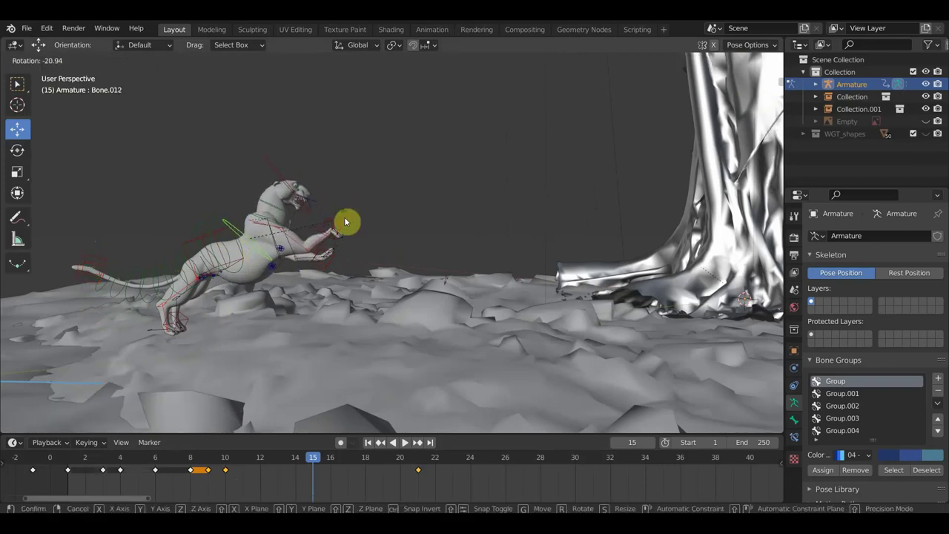
right_click(344, 221)
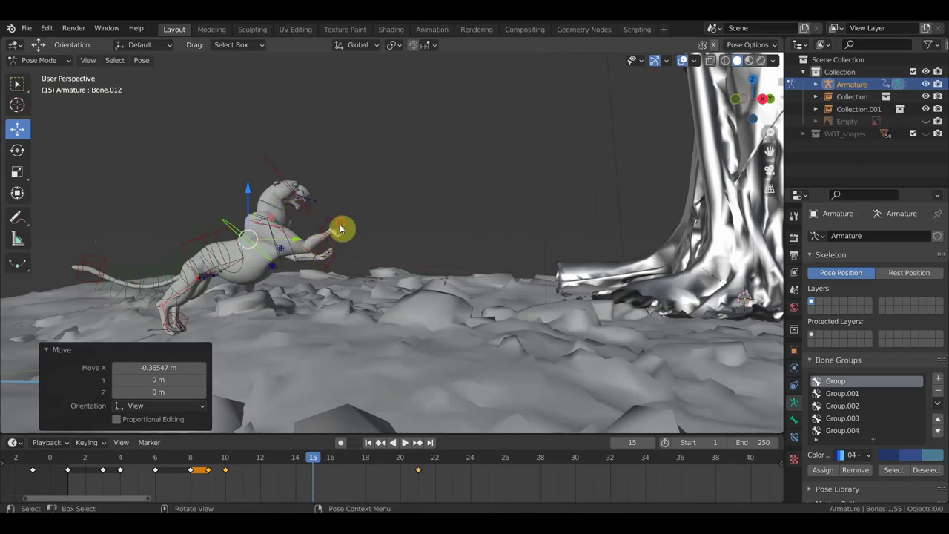
Step: Lift both front paws higher and rotate one paw into the rearing pose
left_click(341, 226)
key("g")
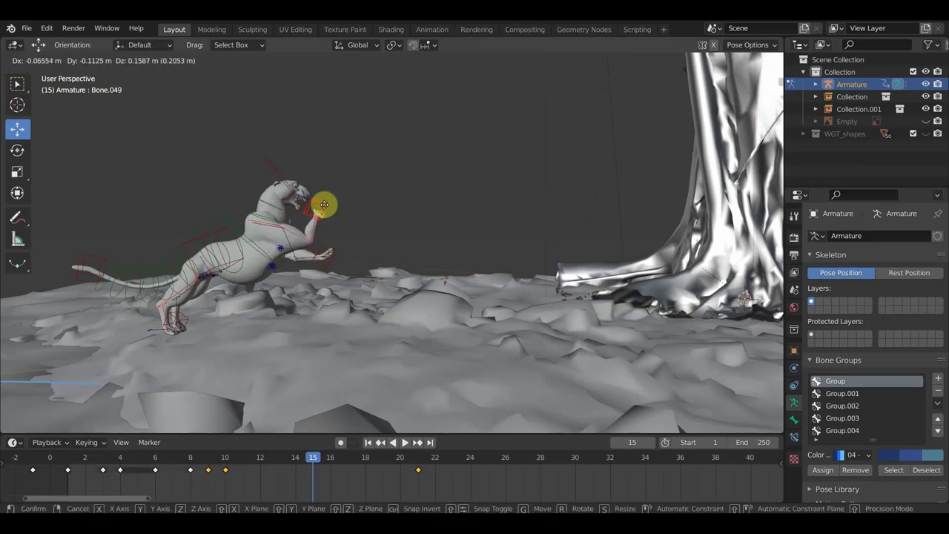
left_click(329, 203)
left_click(329, 248)
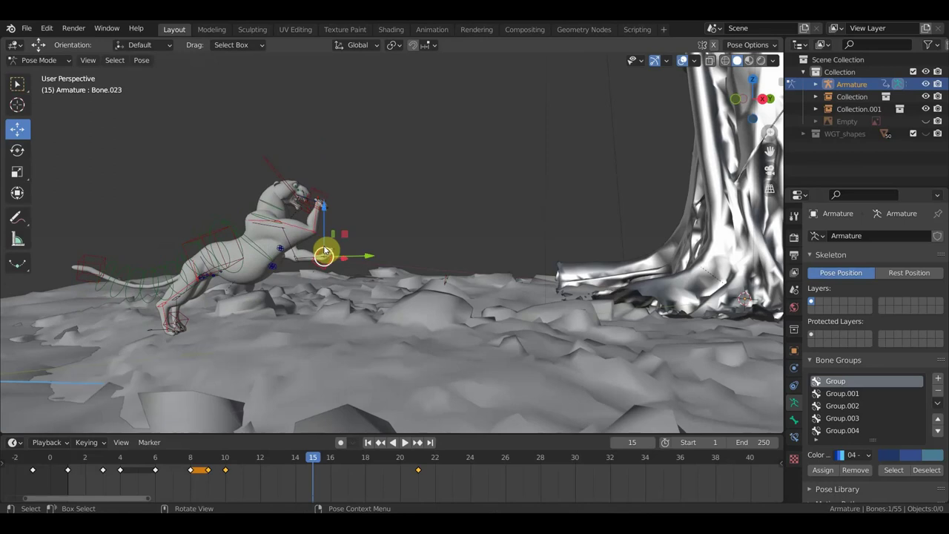
key("g")
left_click(315, 212)
key("r")
left_click(312, 219)
key("r")
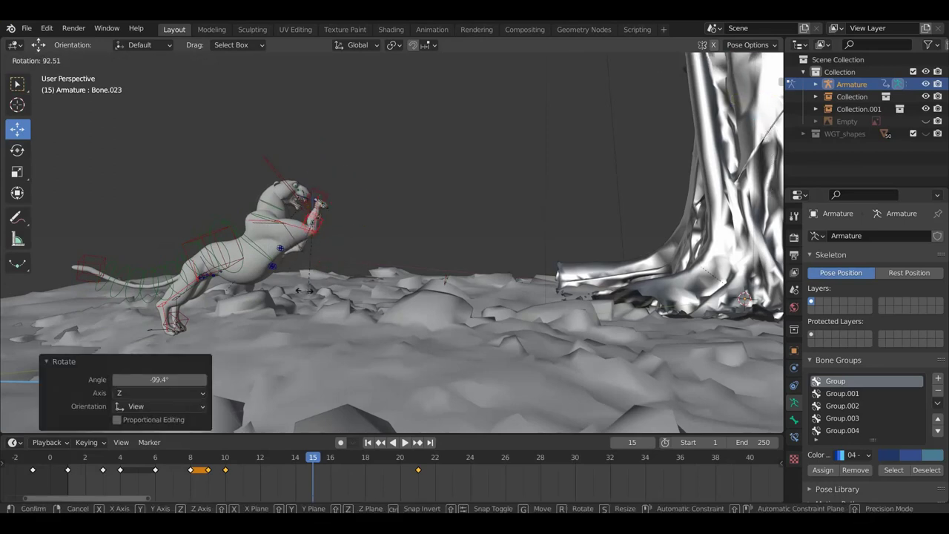
left_click(265, 282)
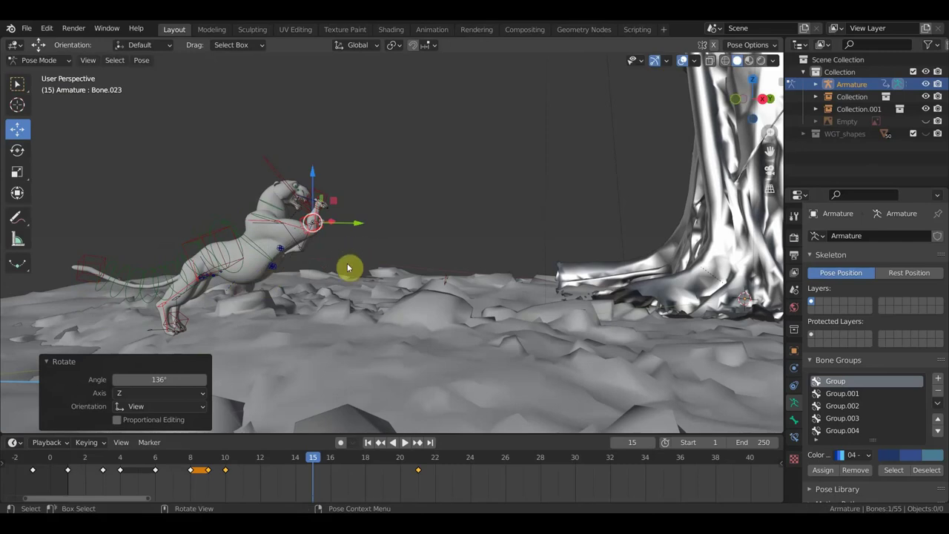
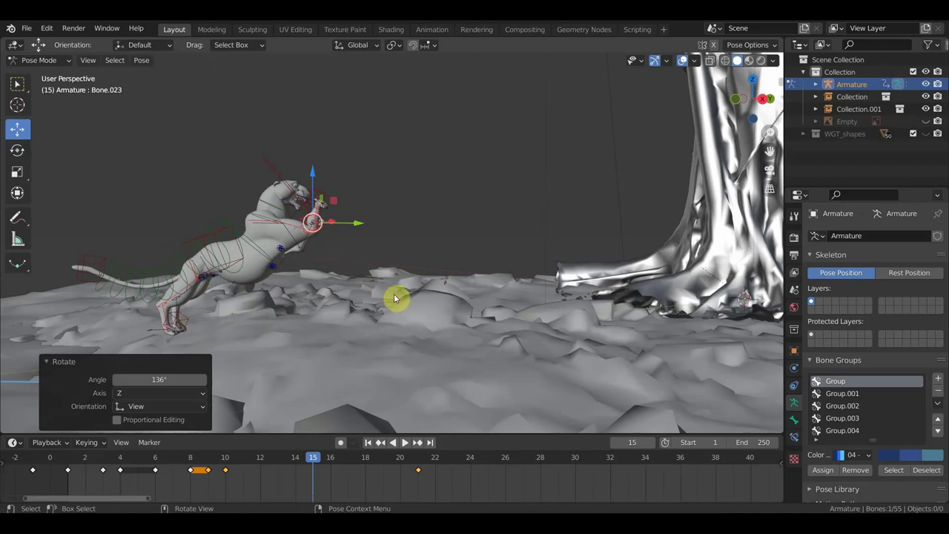
Step: Key location, rotation and scale for all cheetah bones at frame 15
key("ctrl+z")
key("i")
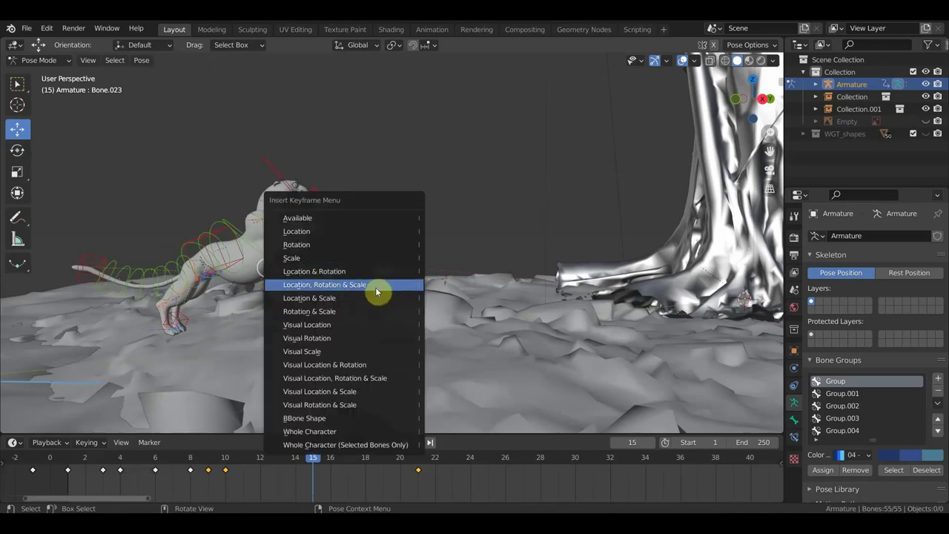
left_click(376, 286)
Step: At frame 16, move the back foot and back leg bones into the leap
left_click_drag(317, 461, 329, 469)
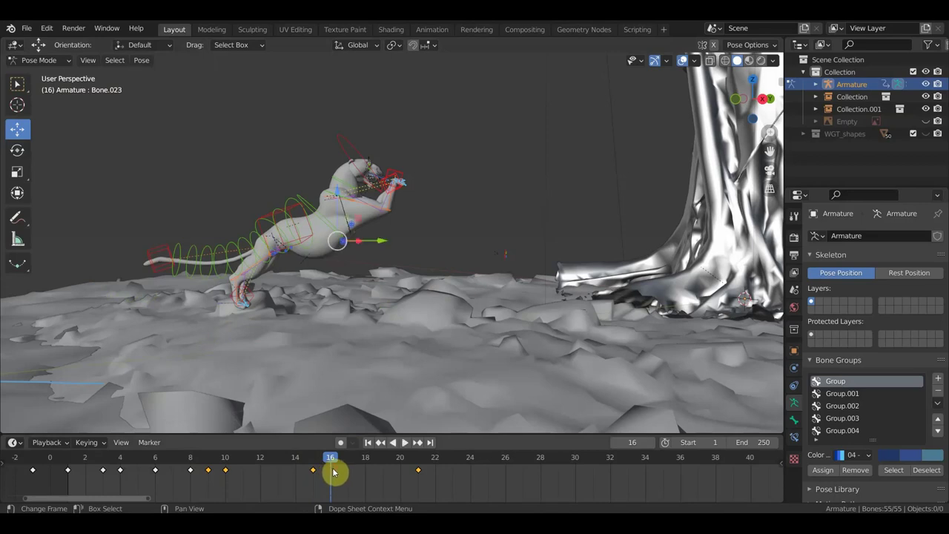
left_click(229, 301)
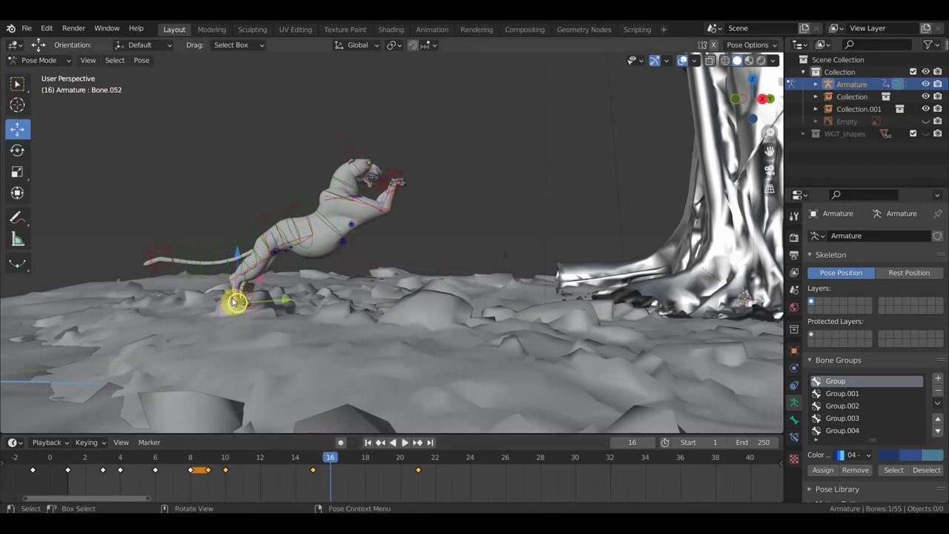
key("g")
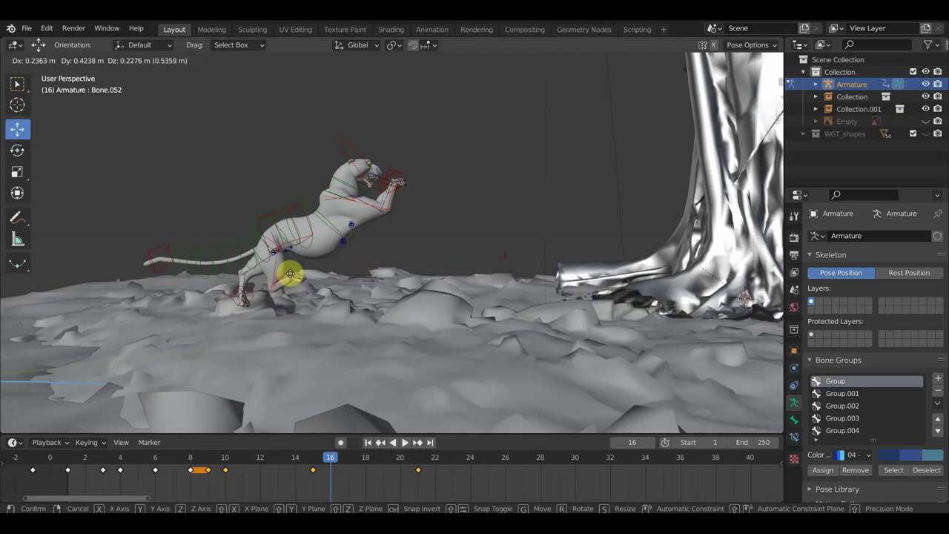
left_click(287, 273)
left_click(239, 302)
key("g")
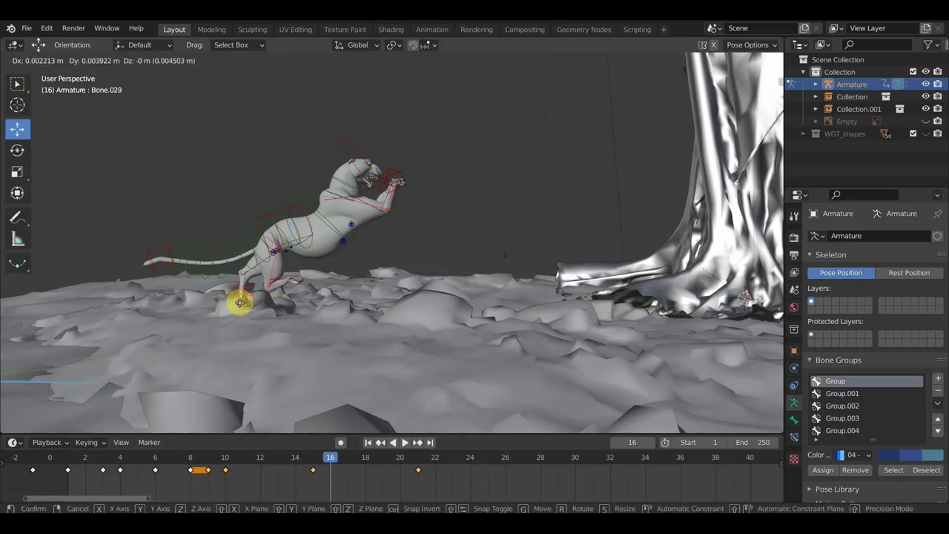
left_click(282, 273)
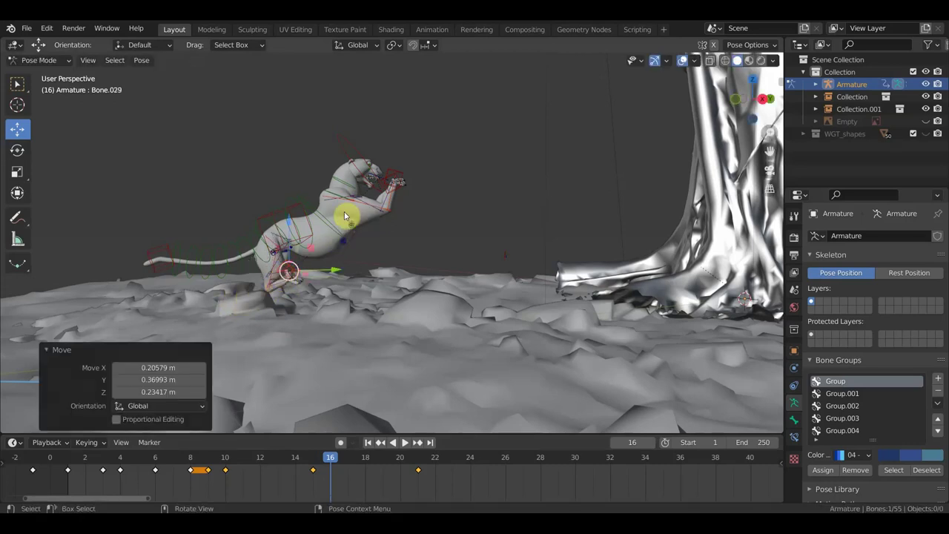
Step: Rotate the cheetah's body and head bones to complete the frame-16 leap pose
left_click(326, 224)
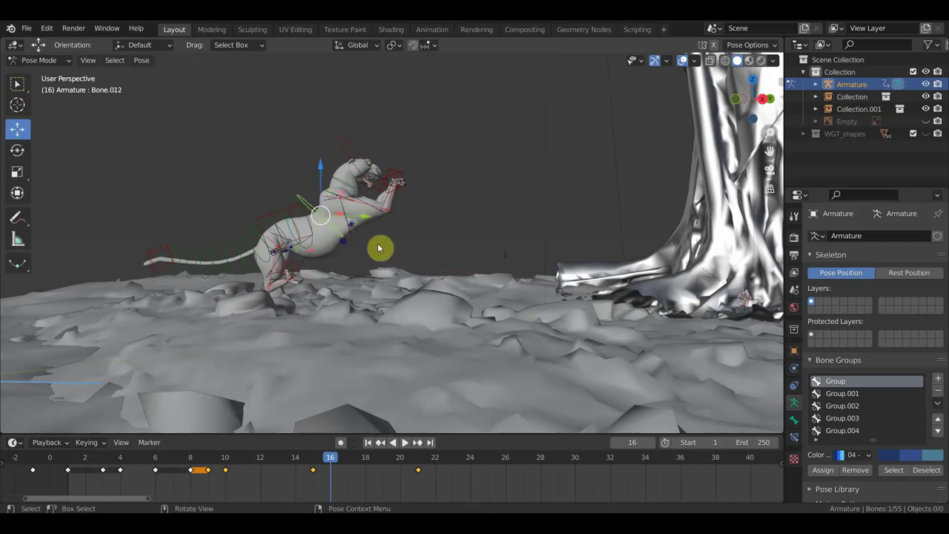
key("r")
left_click(391, 266)
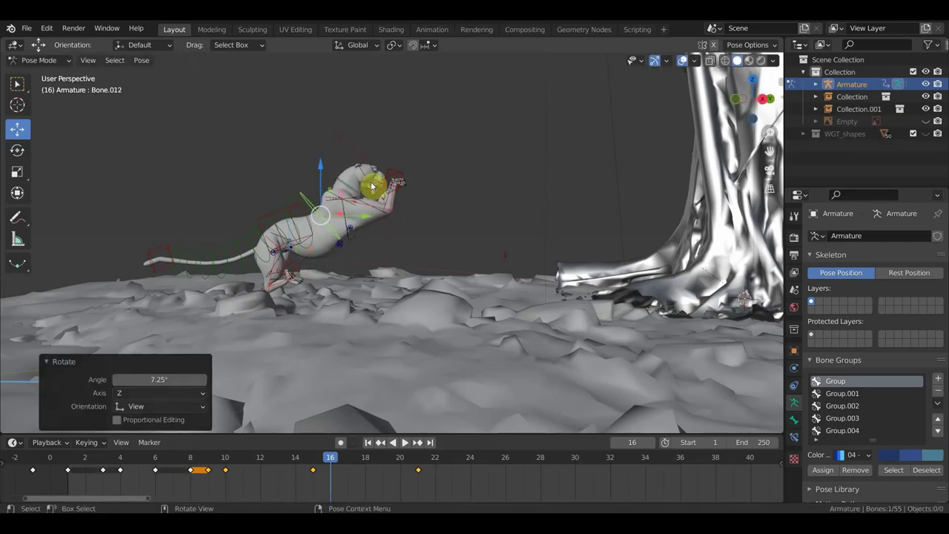
left_click(370, 159)
key("r")
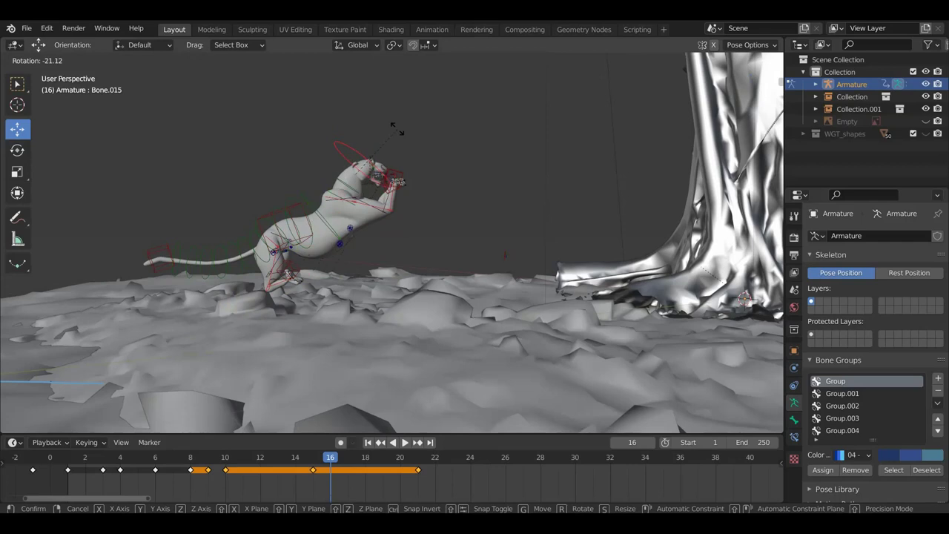
left_click(396, 130)
middle_click_drag(459, 180, 428, 190)
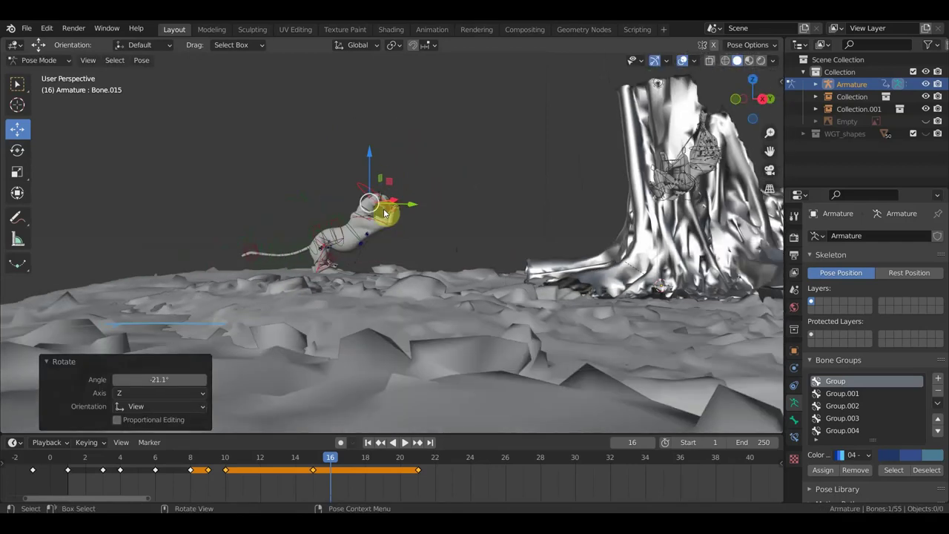
Step: Key the cheetah's full pose (location, rotation, scale) at frame 16
key("a")
key("i")
left_click(430, 242)
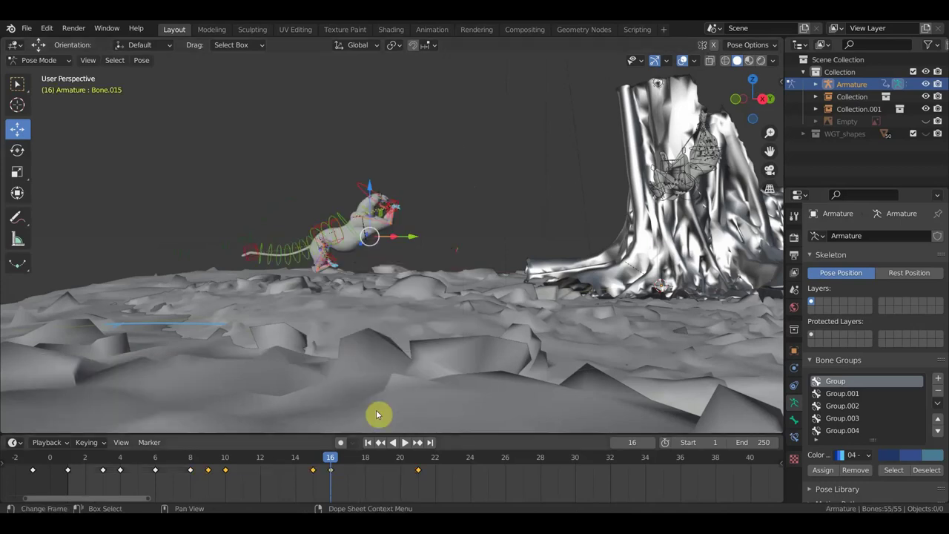
Step: Slide the frame-16 keyframe to frame 18 and play back to check timing
left_click_drag(335, 459, 360, 457)
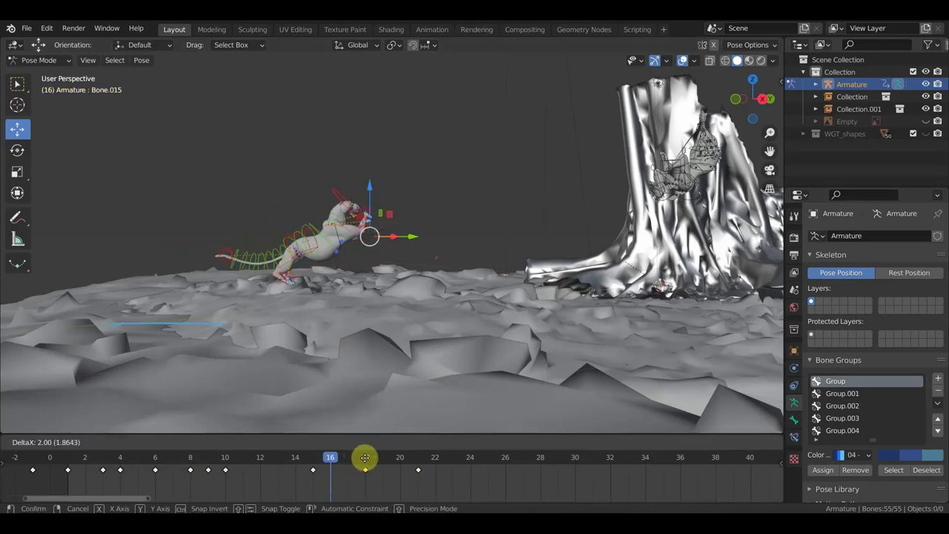
left_click(372, 461)
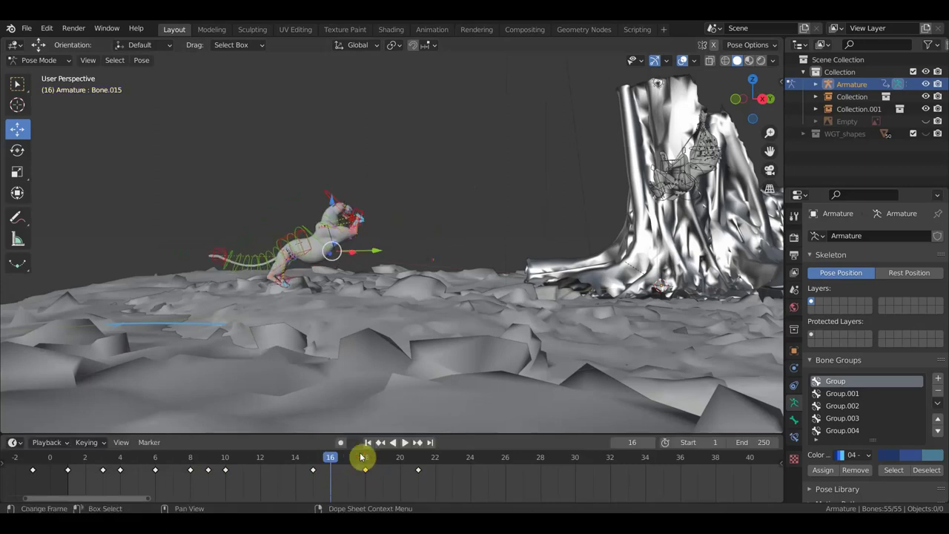
key("space")
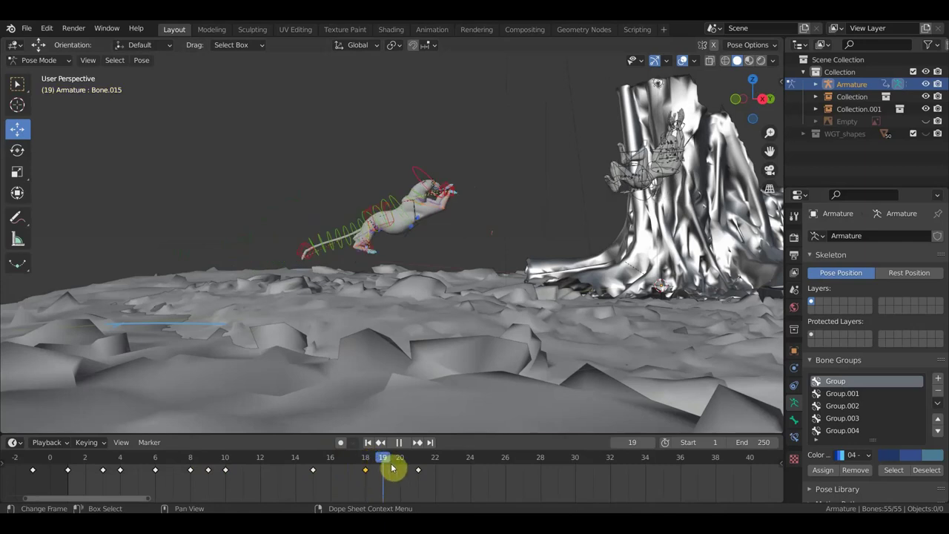
left_click(424, 490)
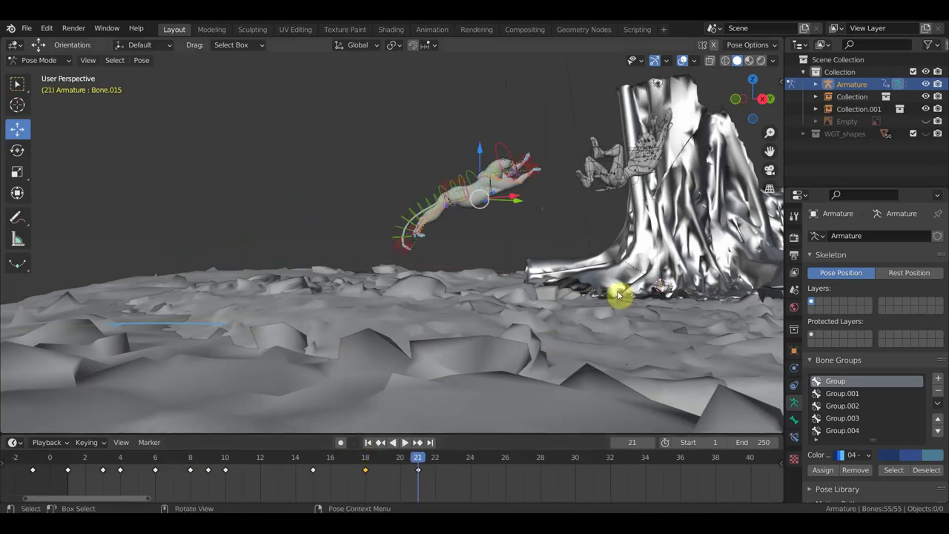
Step: Shift the frame-18 keyframe later on the timeline and replay the leap
scroll(561, 296, "up", 1)
scroll(487, 322, "up", 1)
scroll(519, 229, "up", 1)
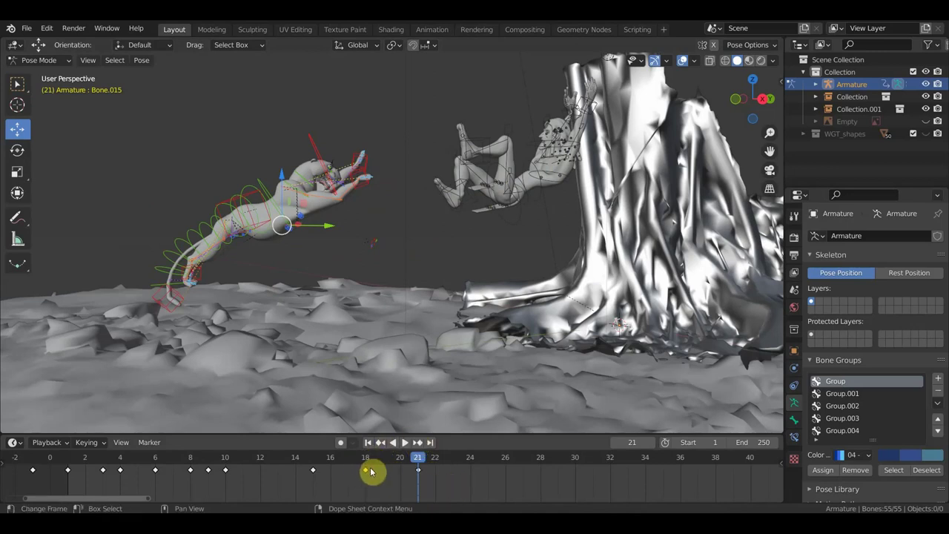
key("g")
left_click(403, 471)
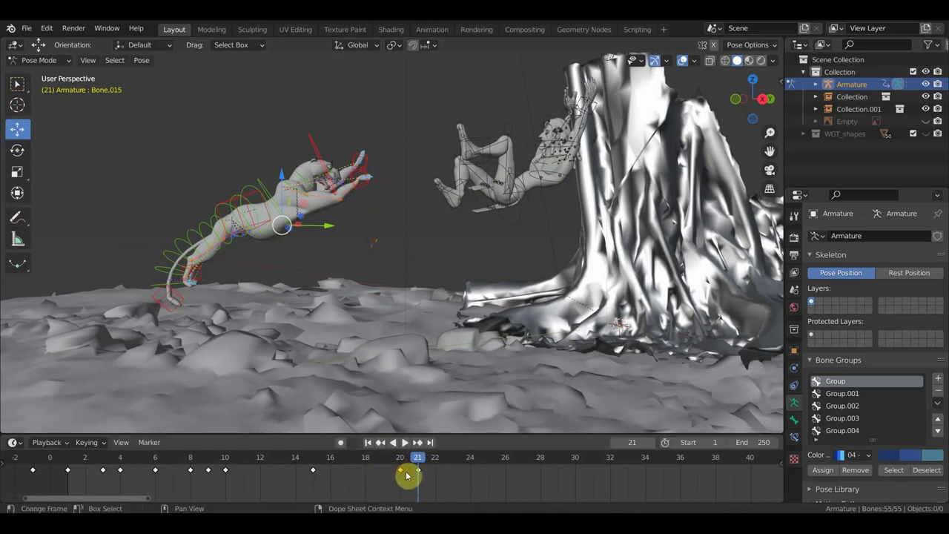
key("space")
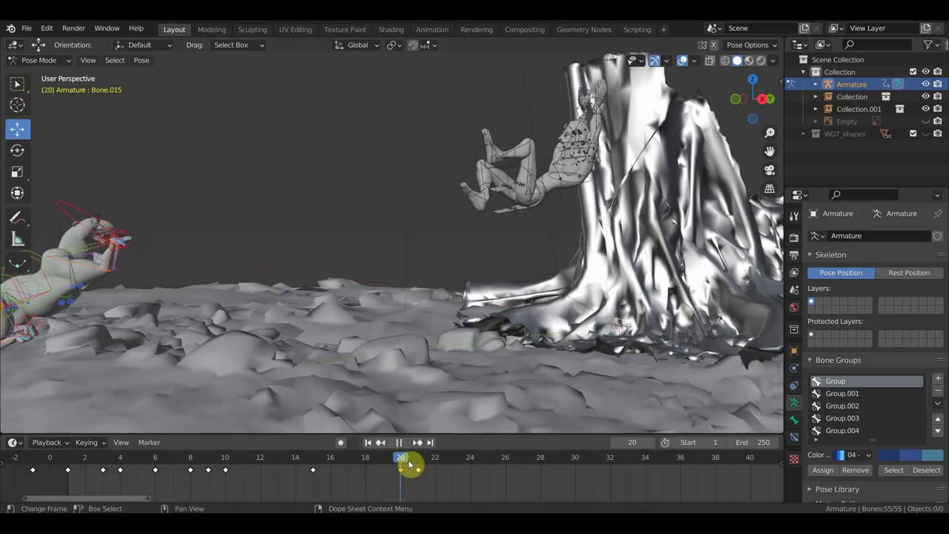
Step: Place a keyframe at frame 21 and push the whole cheetah forward toward the falling human
left_click_drag(407, 461, 409, 478)
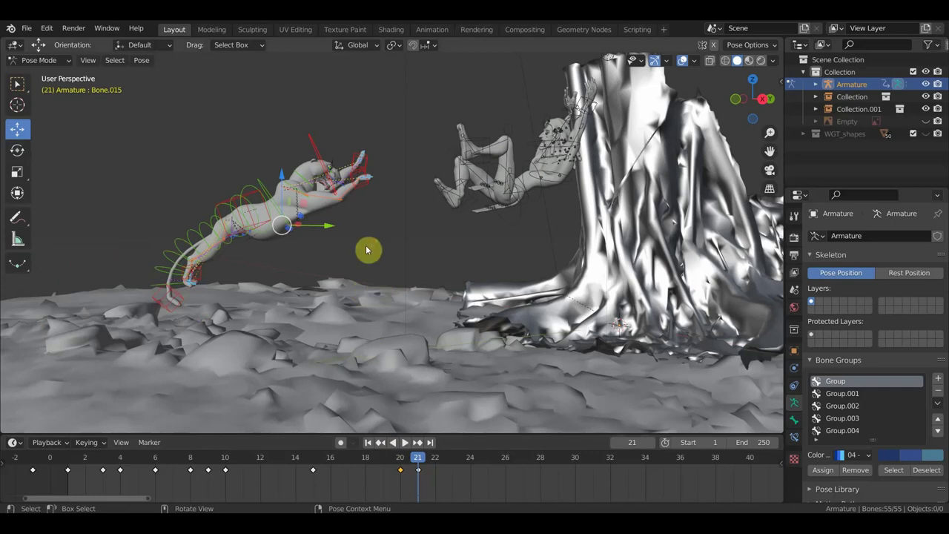
key("g")
left_click(425, 487)
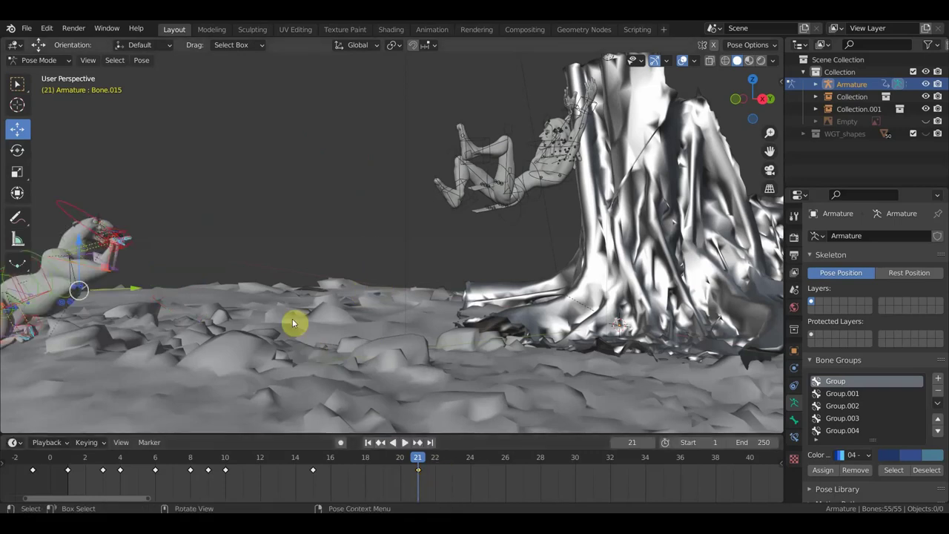
key("g")
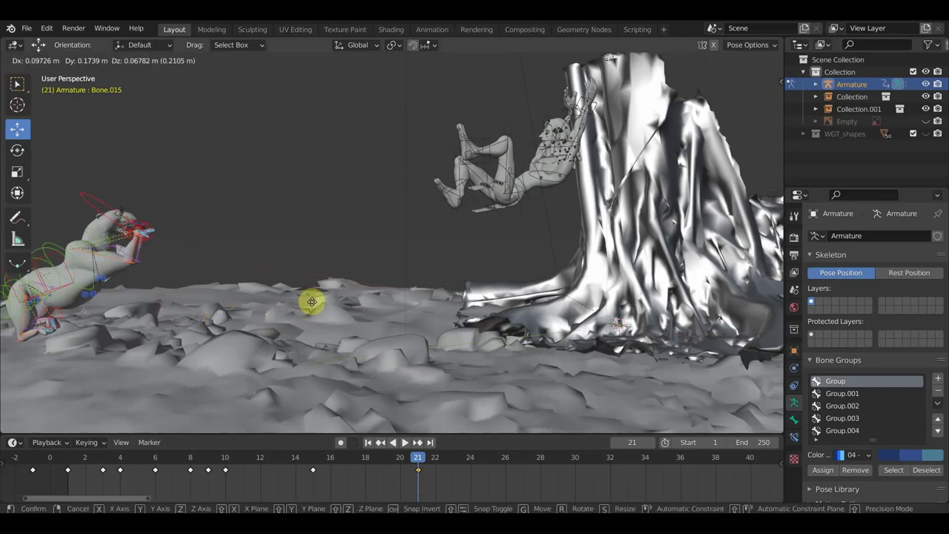
left_click(594, 245)
Step: Try another keyframe shift, revert it, and box-select the keys around frames 20–22
key("g")
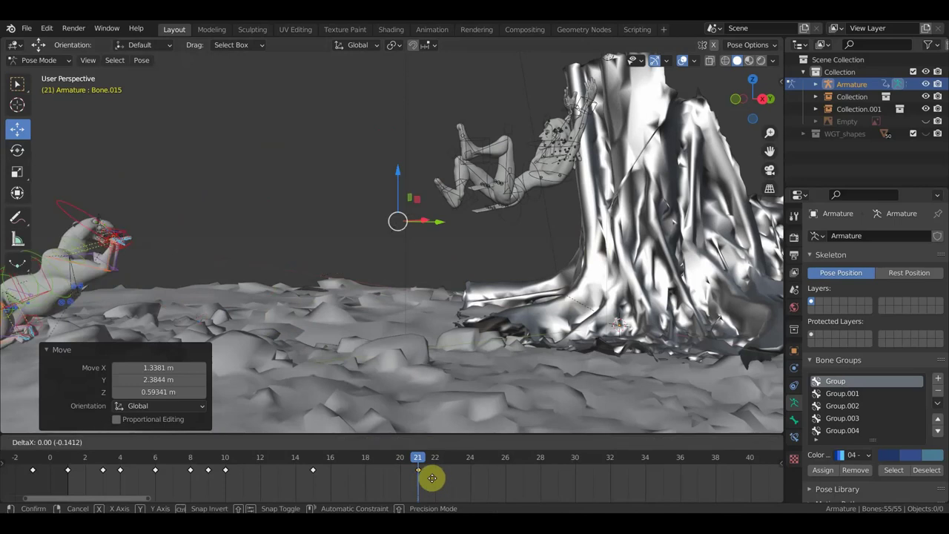
left_click(429, 478)
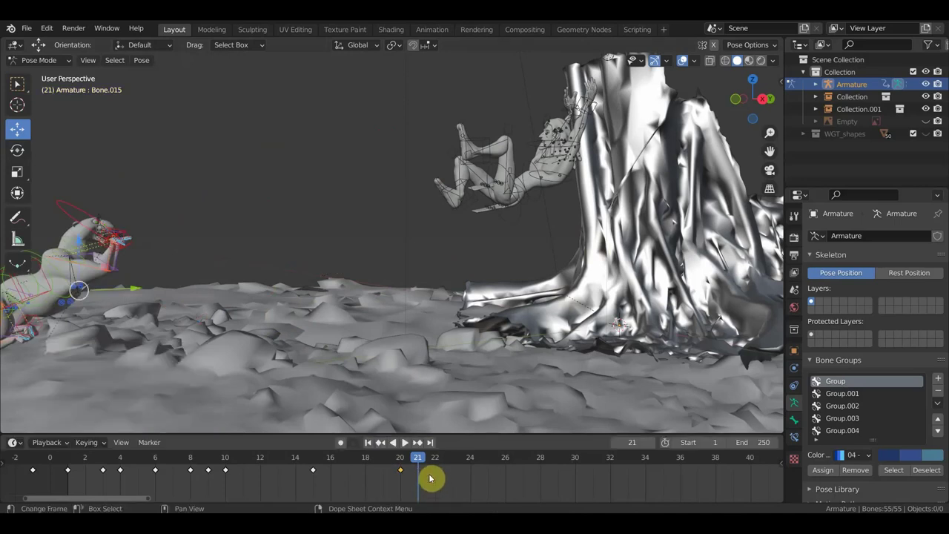
middle_click_drag(430, 476, 447, 387)
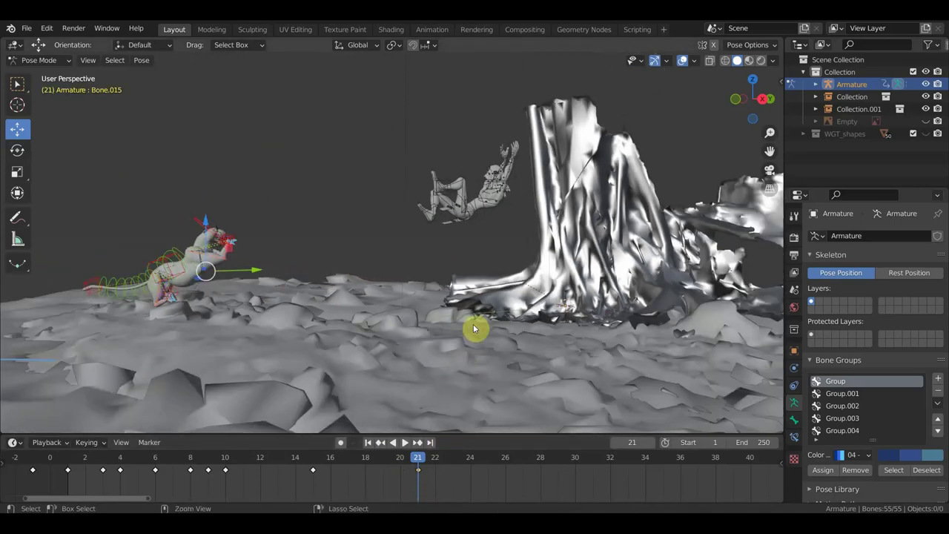
key("ctrl+shift+z")
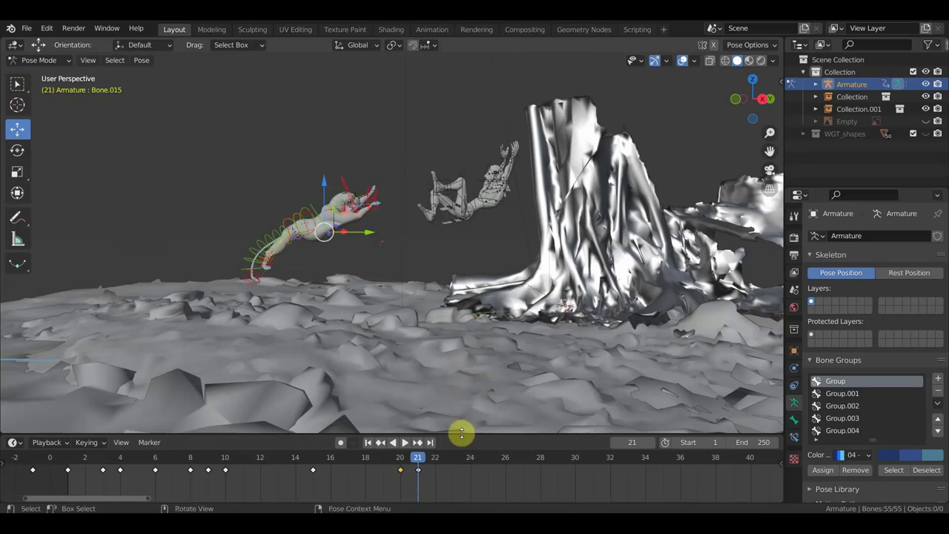
mouse_move(437, 488)
left_mouse_down()
mouse_move(409, 473)
mouse_move(415, 469)
left_mouse_up()
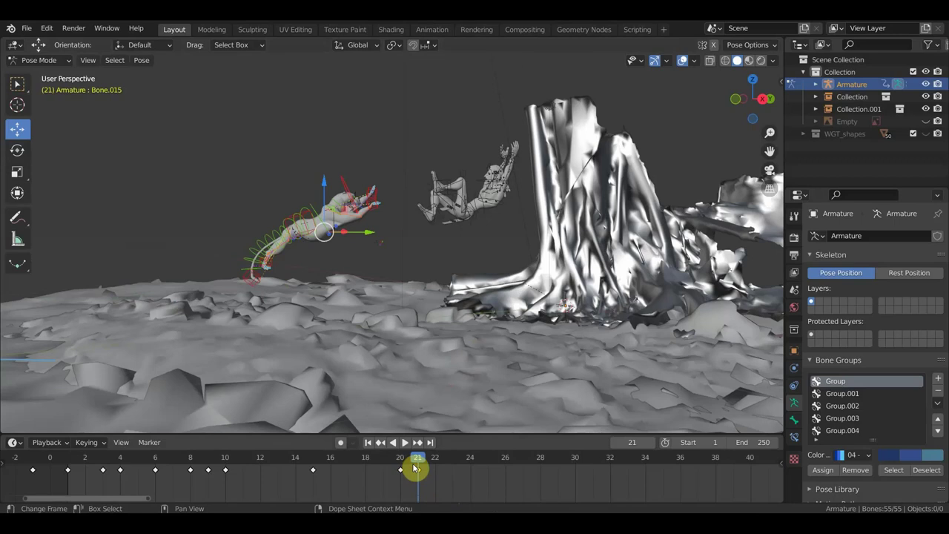
Step: Play back and scrub to about frame 24, adjusting the timeline view
key("space")
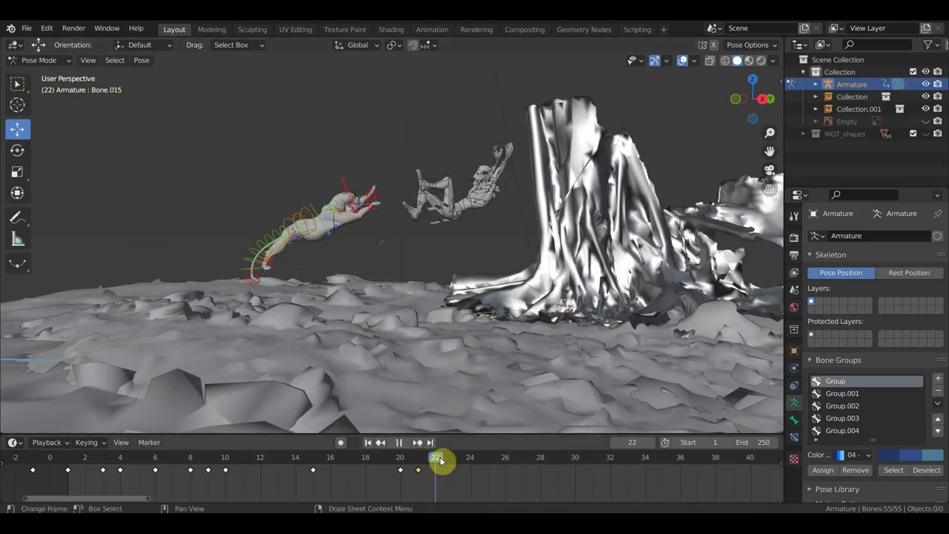
mouse_move(440, 461)
left_mouse_down()
mouse_move(496, 484)
mouse_move(487, 482)
left_mouse_up()
key("Left")
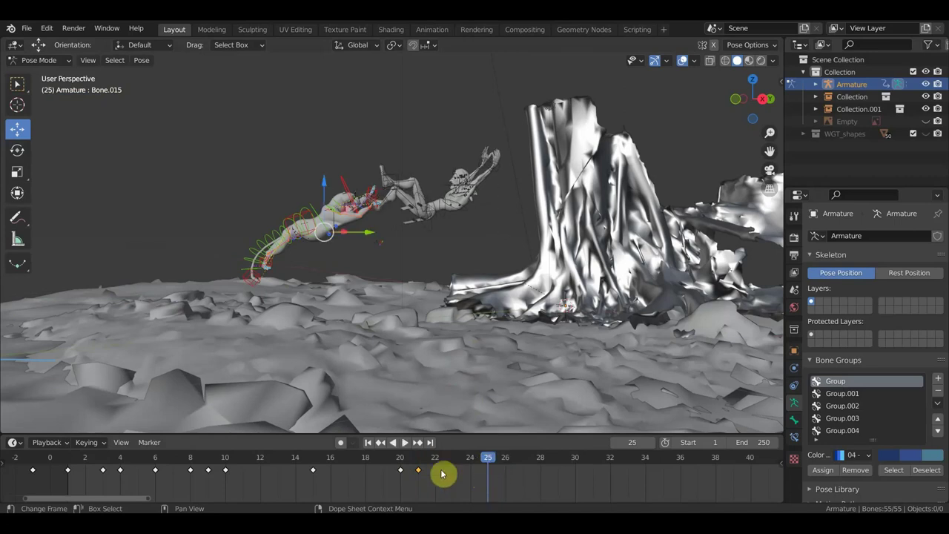
scroll(417, 465, "down", 3, "ctrl")
scroll(415, 480, "down", 3, "ctrl")
middle_click_drag(403, 482, 635, 451)
mouse_move(223, 455)
middle_mouse_down()
mouse_move(239, 470)
mouse_move(387, 452)
middle_mouse_up()
scroll(386, 452, "up", 2)
scroll(445, 496, "up", 2)
scroll(556, 483, "up", 2)
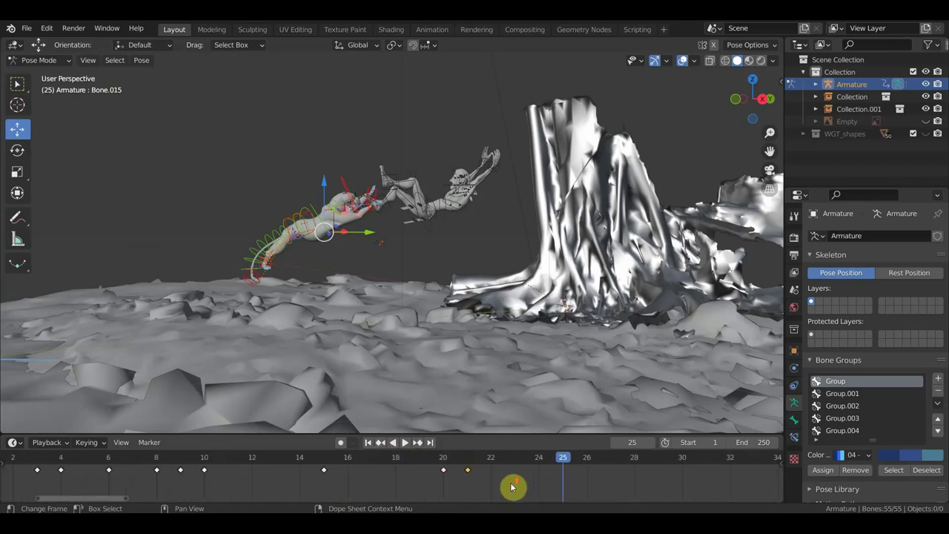
middle_click_drag(514, 486, 442, 493)
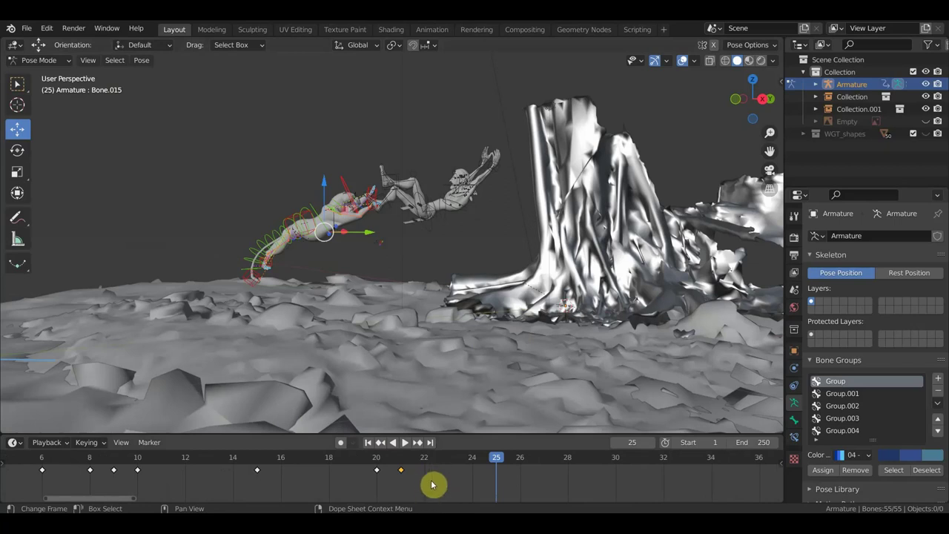
Step: Move the frame-21 keyframe to frame 25 and push the cheetah bones further forward
left_click_drag(395, 470, 484, 480)
key("space")
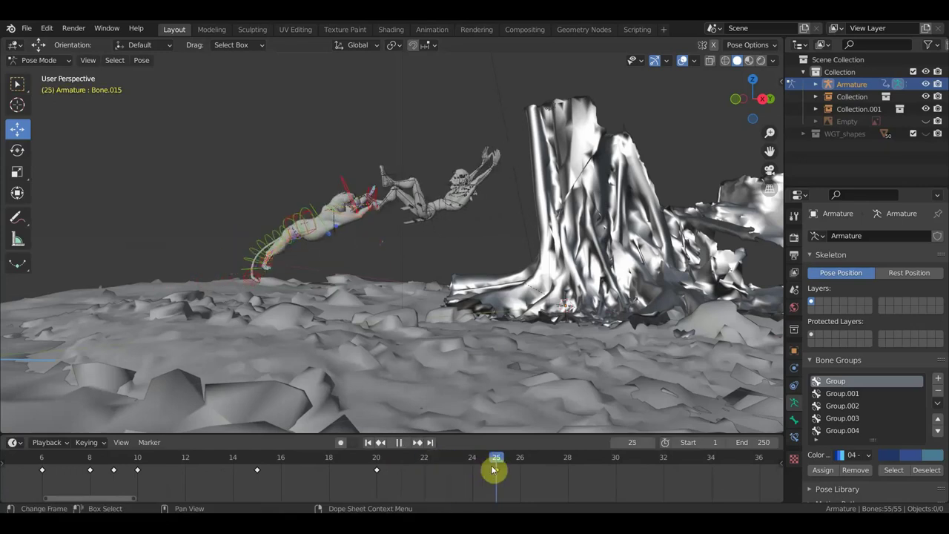
key("space")
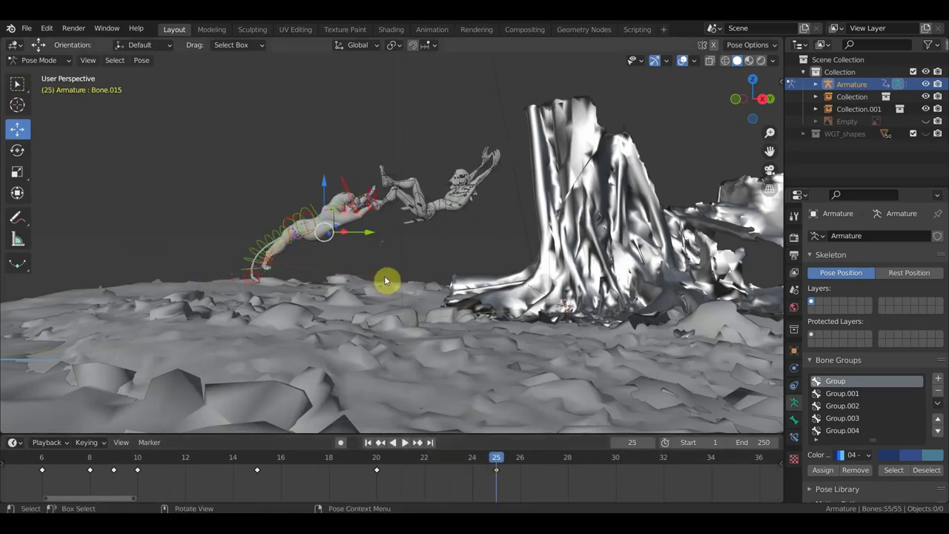
key("g")
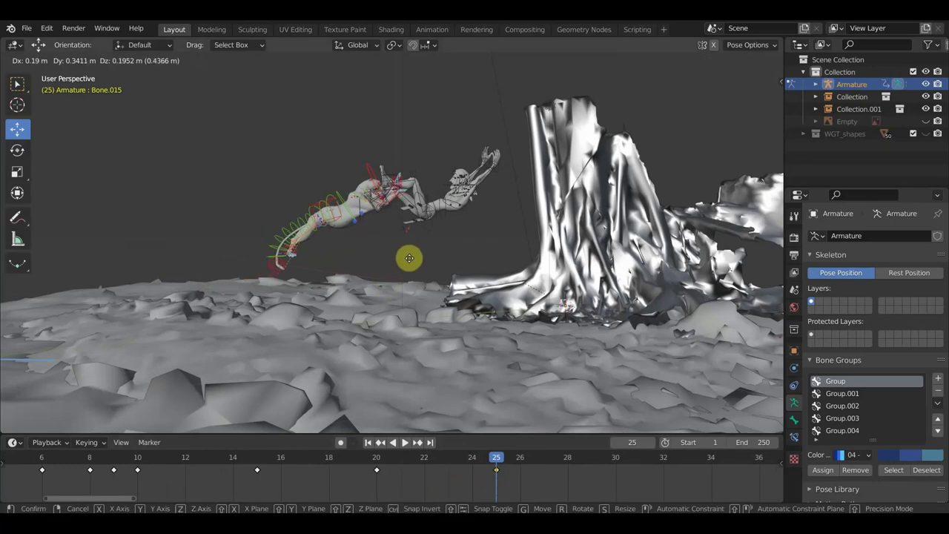
left_click(412, 257)
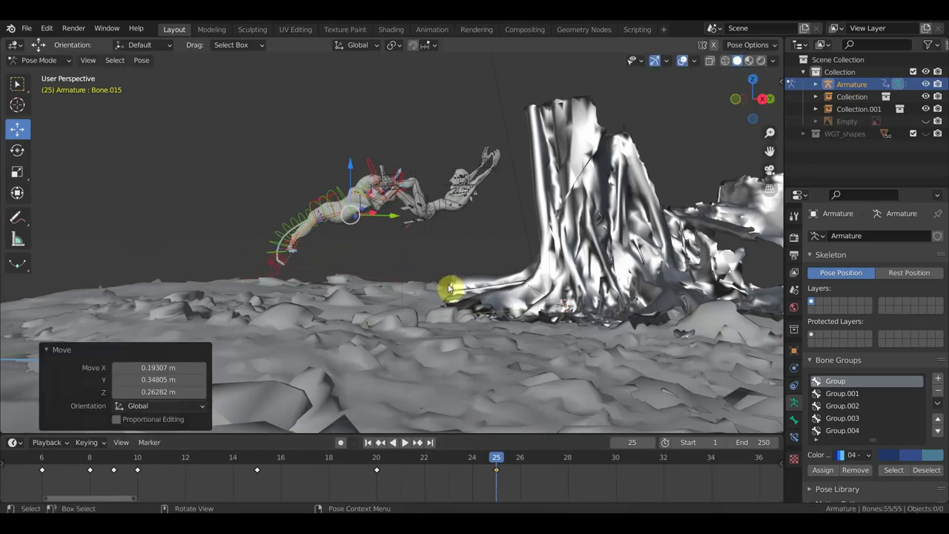
Step: Slide the frame-25 pose key two frames earlier to frame 23
left_click(491, 470)
key("g")
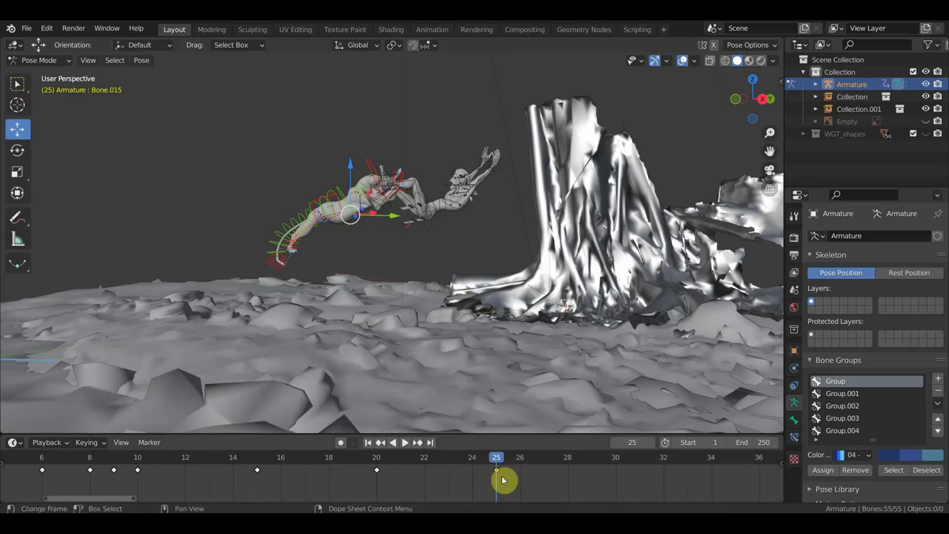
left_click(486, 489)
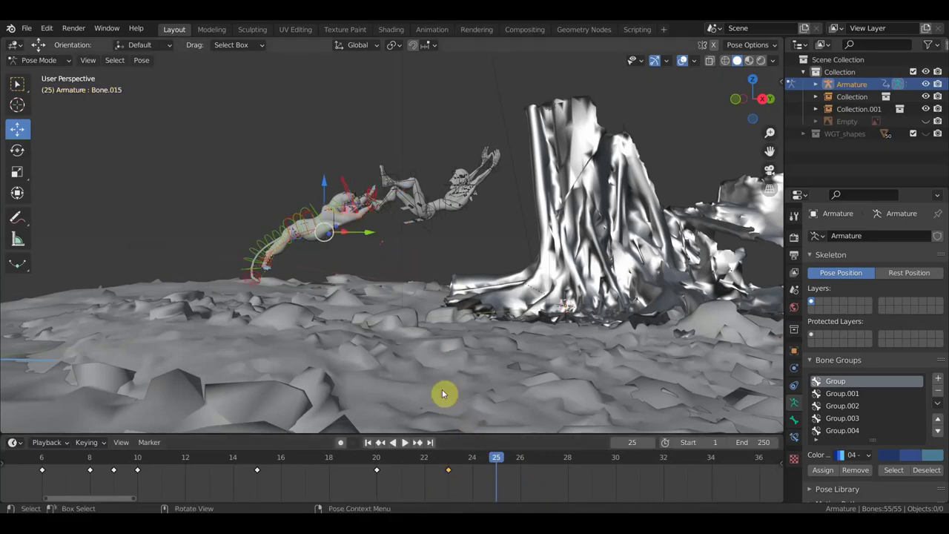
scroll(415, 334, "up", 2)
scroll(404, 271, "up", 1)
scroll(438, 317, "up", 1)
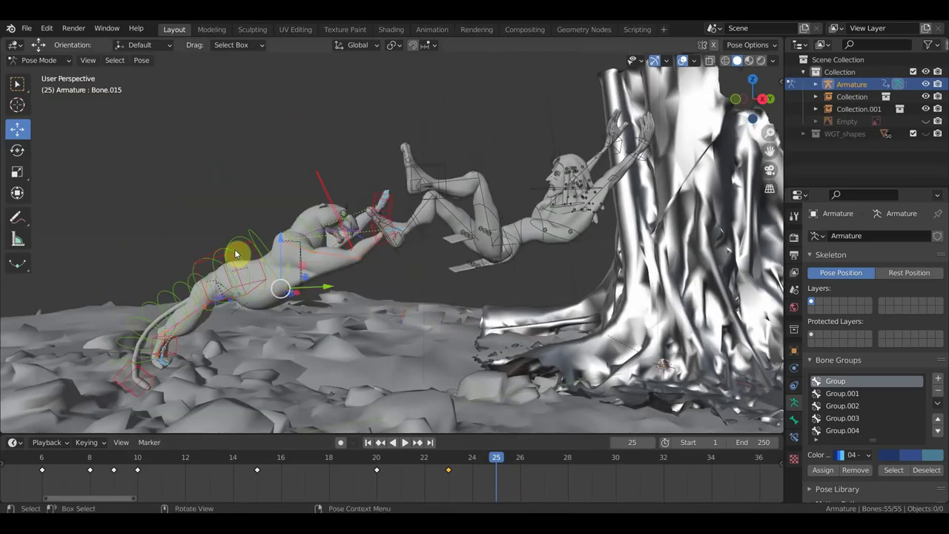
Step: Shift the selected cheetah bones, then play forward to frame 29
key("g")
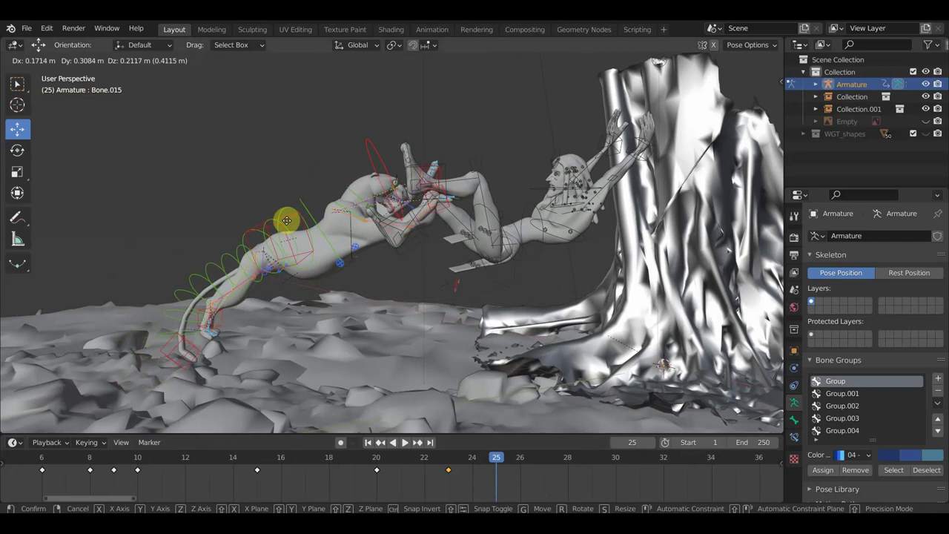
left_click(289, 219)
middle_click_drag(436, 249, 478, 328)
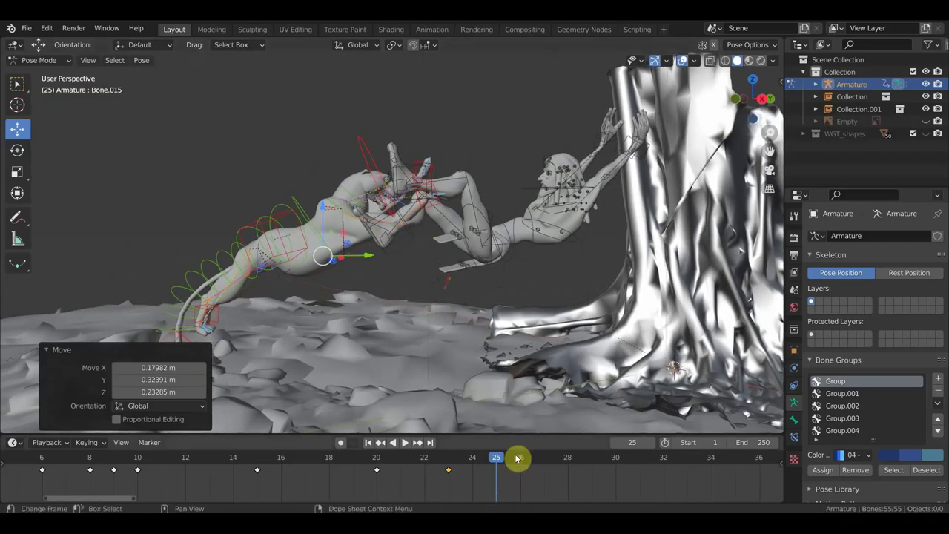
key("space")
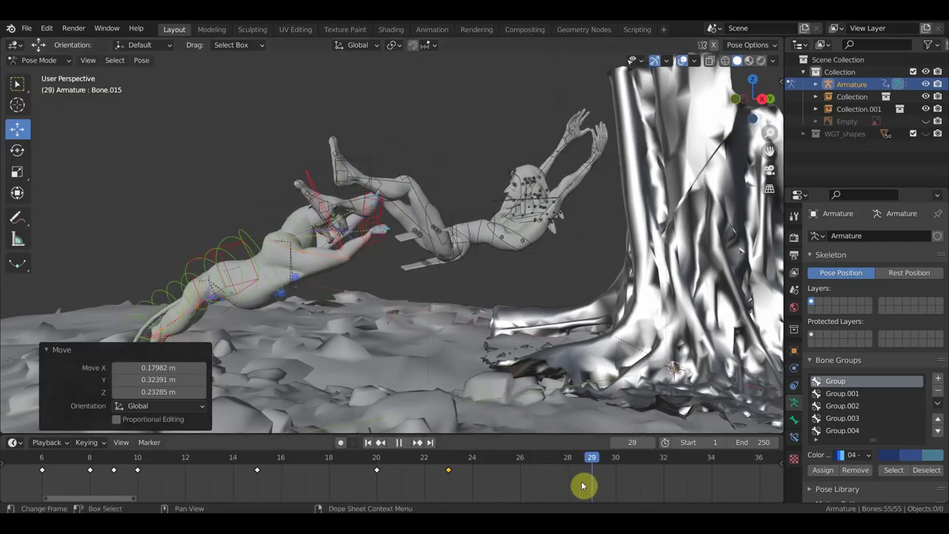
key("space")
mouse_move(472, 368)
middle_mouse_down()
mouse_move(549, 381)
mouse_move(624, 362)
middle_mouse_up()
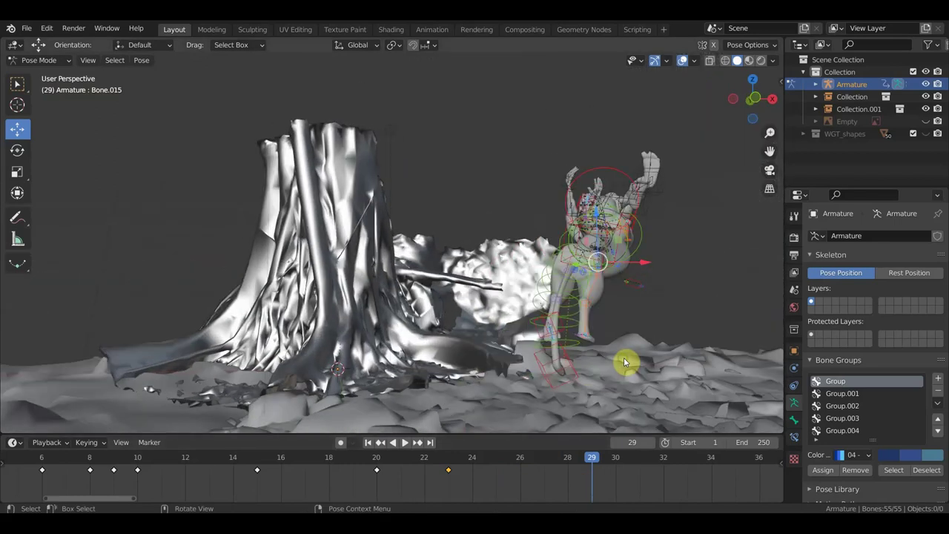
Step: Shift, rotate and raise the cheetah's body upward at frame 29
key("g")
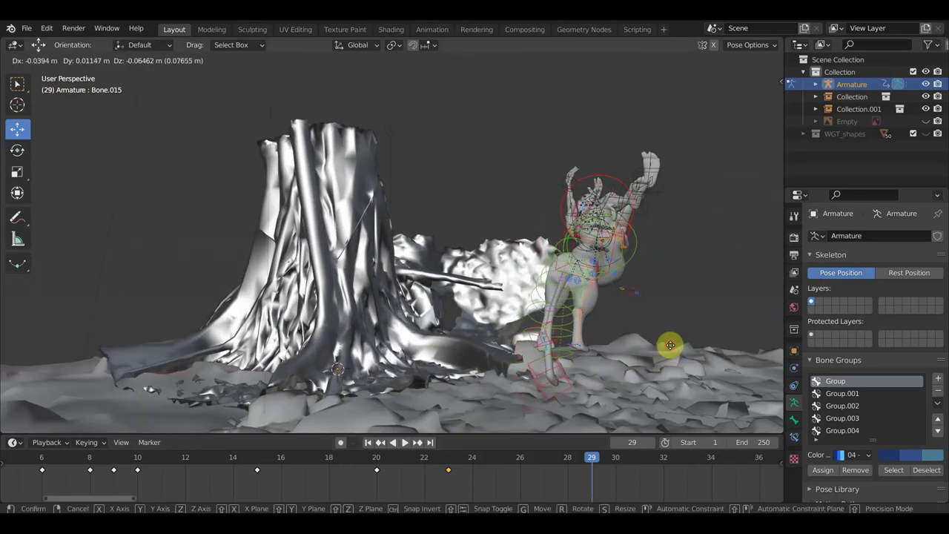
left_click(669, 345)
key("r")
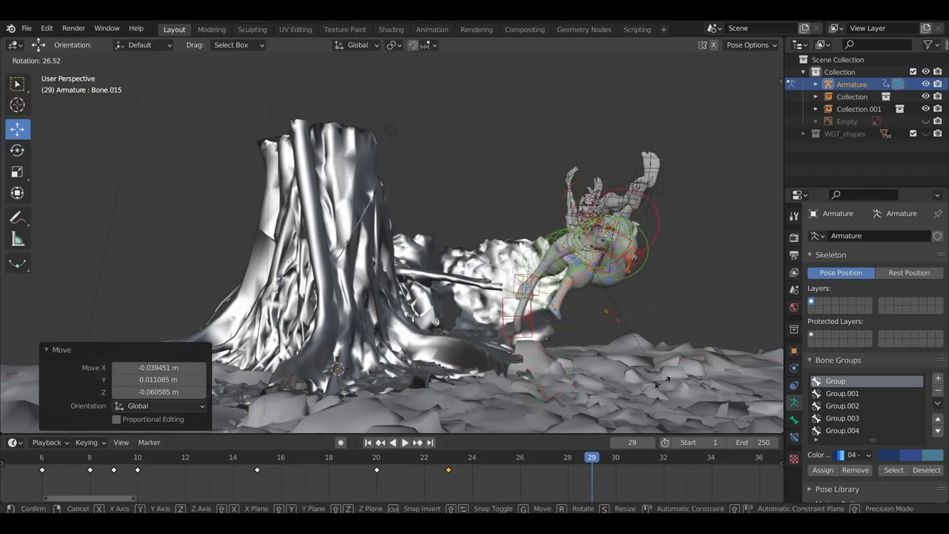
left_click(679, 356)
middle_click_drag(678, 355, 571, 367)
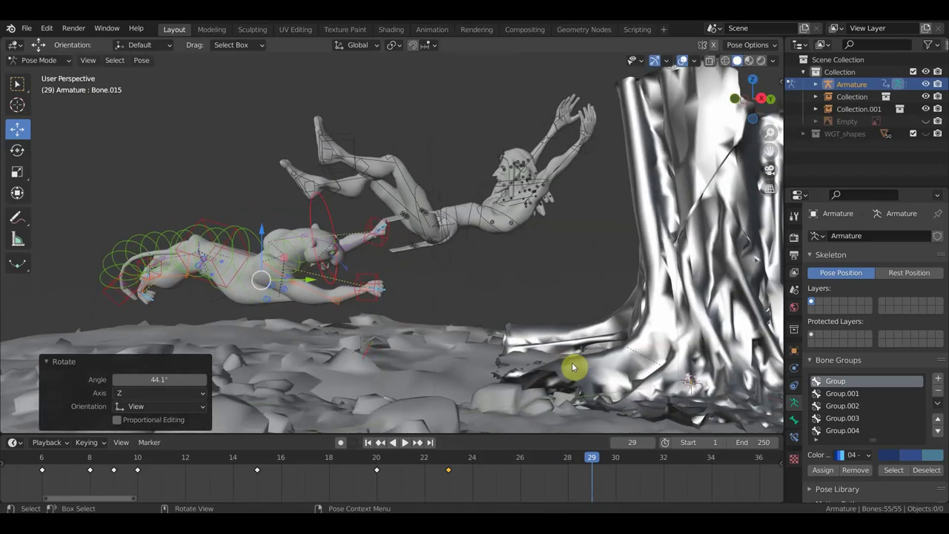
key("r")
left_click(567, 212)
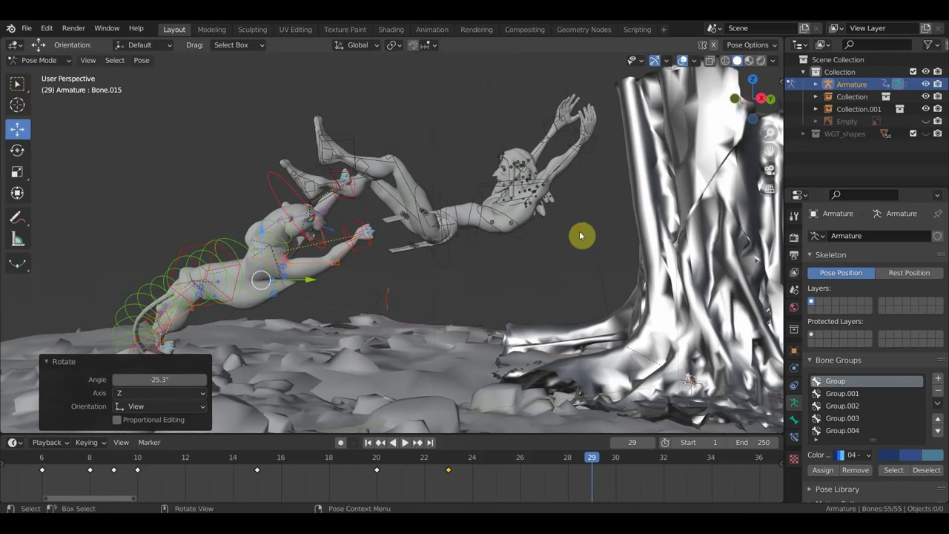
key("g")
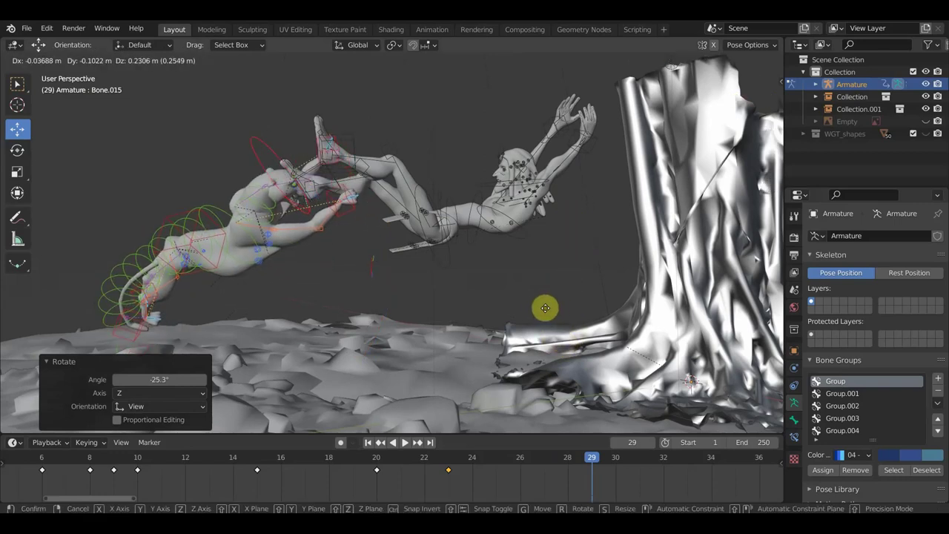
left_click(536, 313)
mouse_move(544, 315)
middle_mouse_down()
mouse_move(580, 331)
mouse_move(480, 333)
middle_mouse_up()
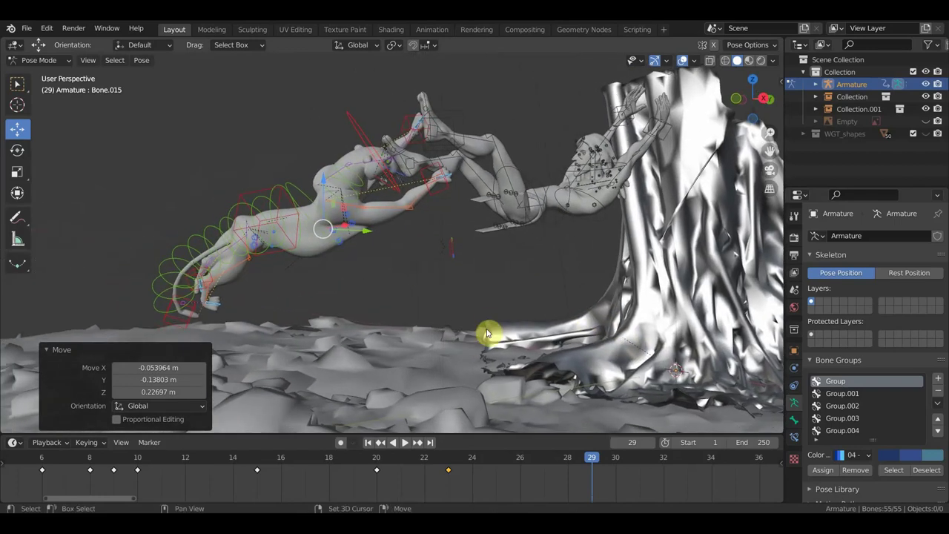
Step: Move front paw Bone.049, then move and rotate the hip so the body stands upright
left_click(439, 172)
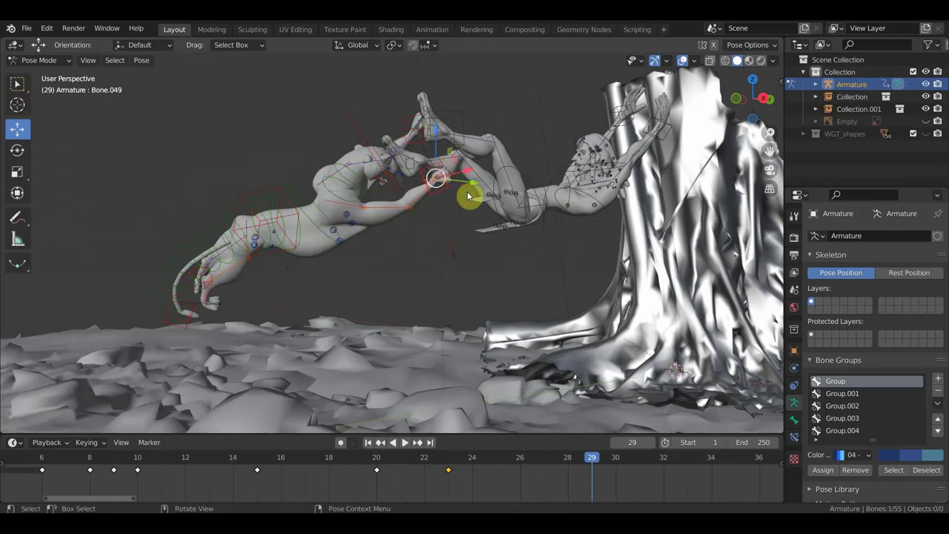
key("g")
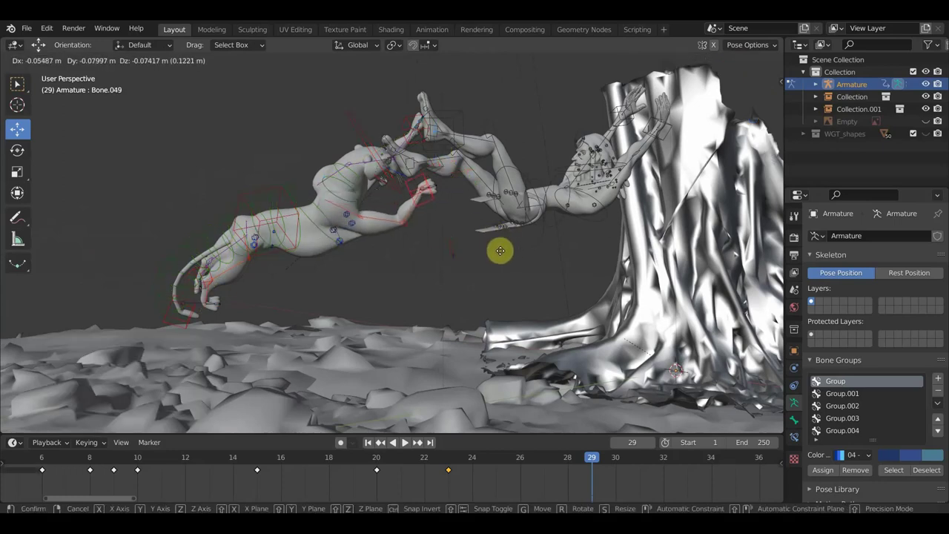
left_click(512, 250)
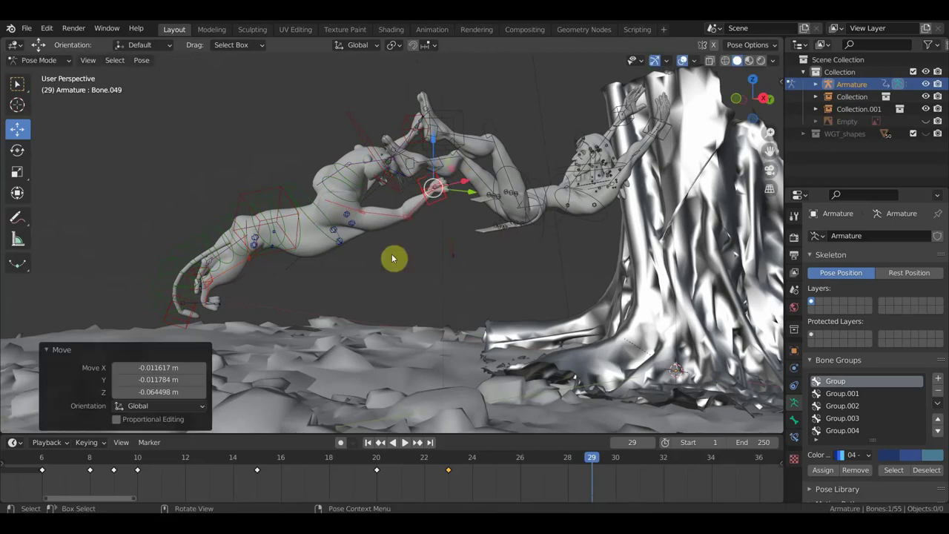
left_click(279, 195)
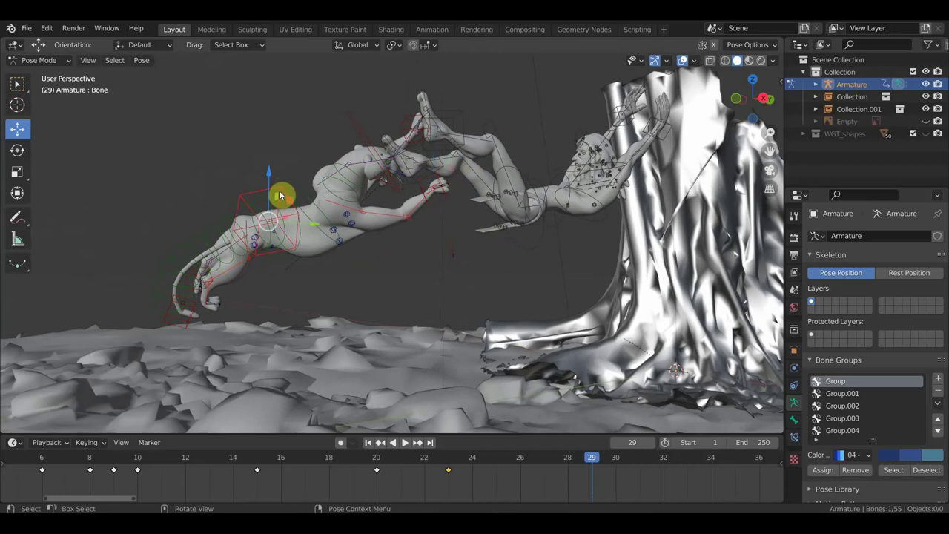
middle_click_drag(280, 195, 354, 201)
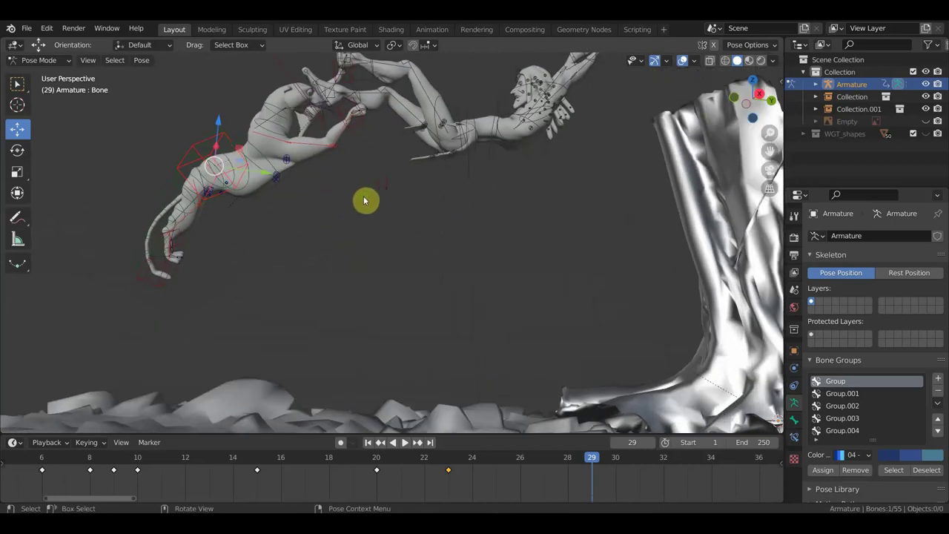
key("g")
left_click(381, 215)
key("r")
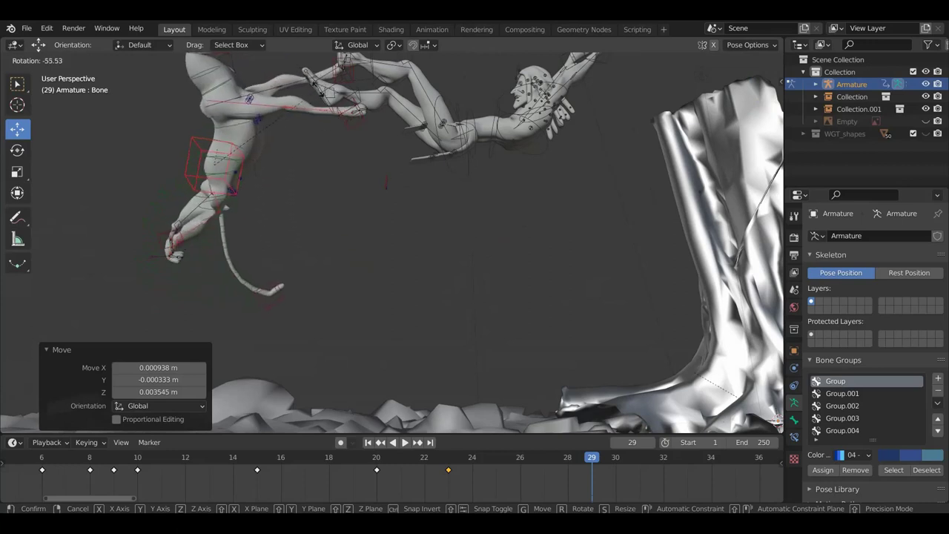
left_click(321, 94)
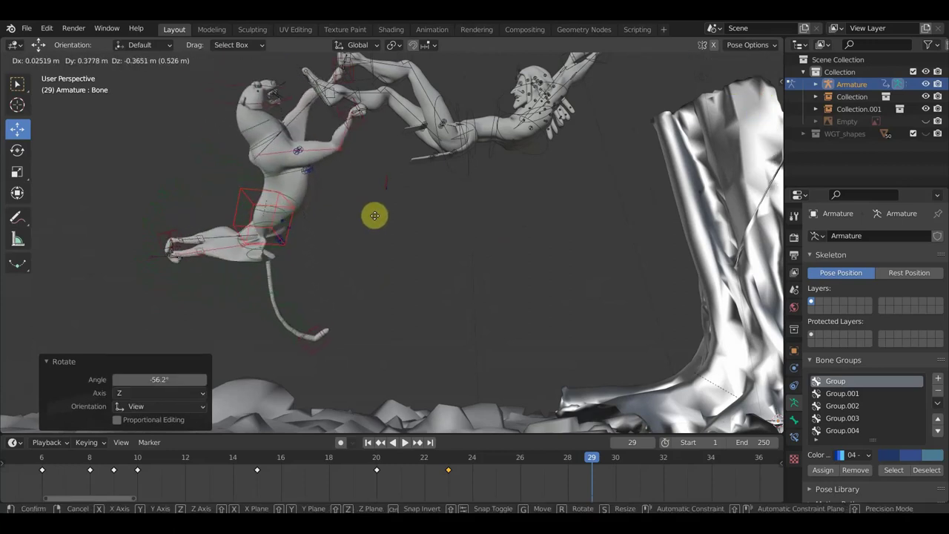
left_click(414, 223)
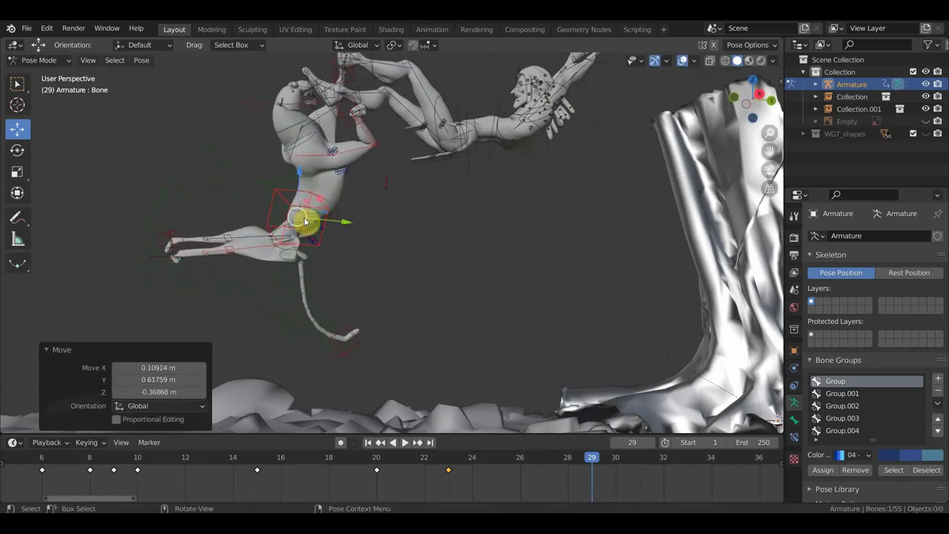
Step: Reposition hind leg Bone.029 and foot Bone.052 for the leap
left_click(168, 236)
key("g")
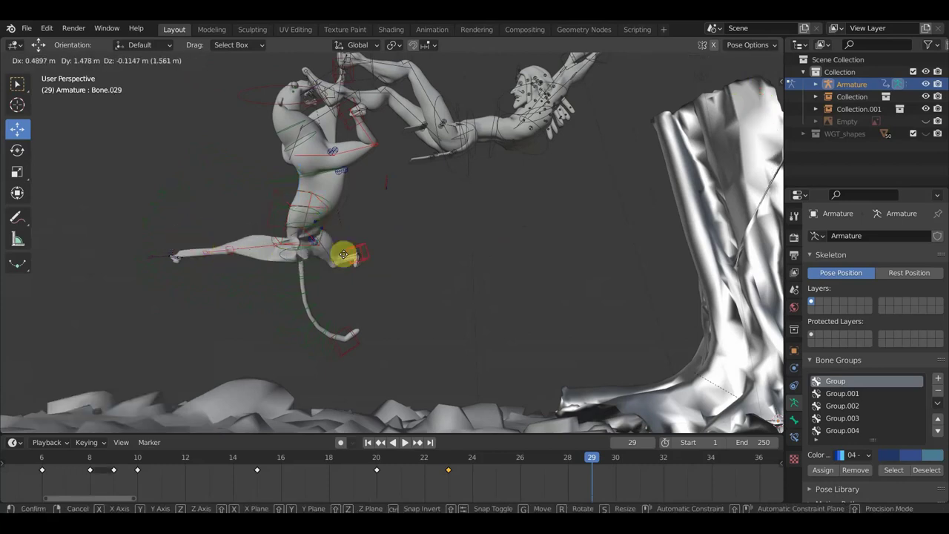
left_click(366, 222)
mouse_move(366, 222)
middle_mouse_down()
mouse_move(403, 246)
mouse_move(349, 256)
mouse_move(349, 269)
middle_mouse_up()
key("g")
left_click(326, 250)
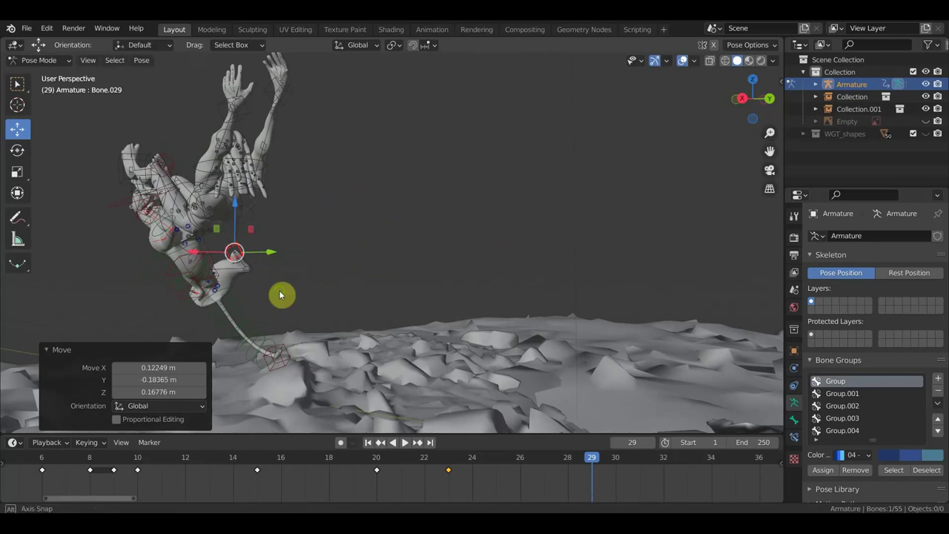
middle_click_drag(281, 292, 381, 273)
left_click(193, 248)
key("g")
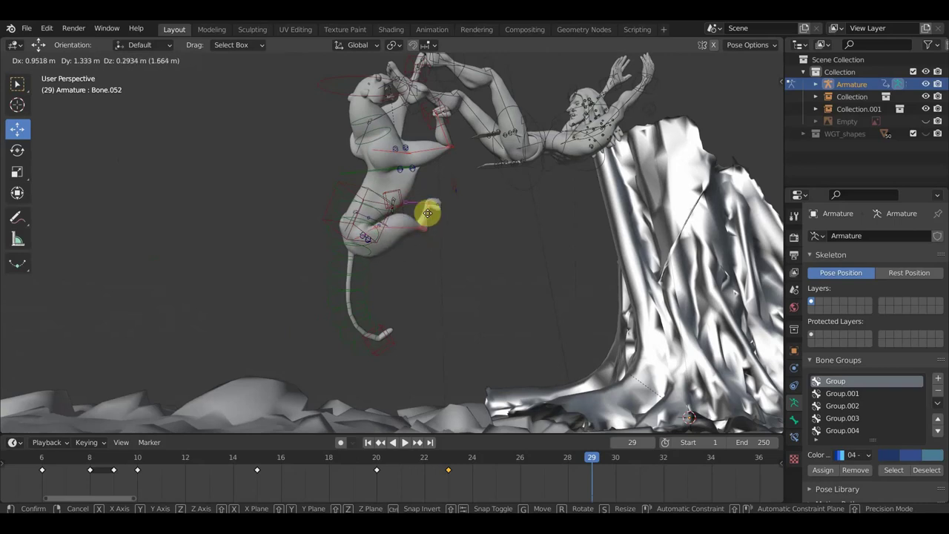
left_click(430, 206)
Step: Rotate the hip bone 30 degrees and move it up and left beside the falling human
mouse_move(427, 189)
middle_mouse_down()
mouse_move(445, 204)
mouse_move(467, 203)
middle_mouse_up()
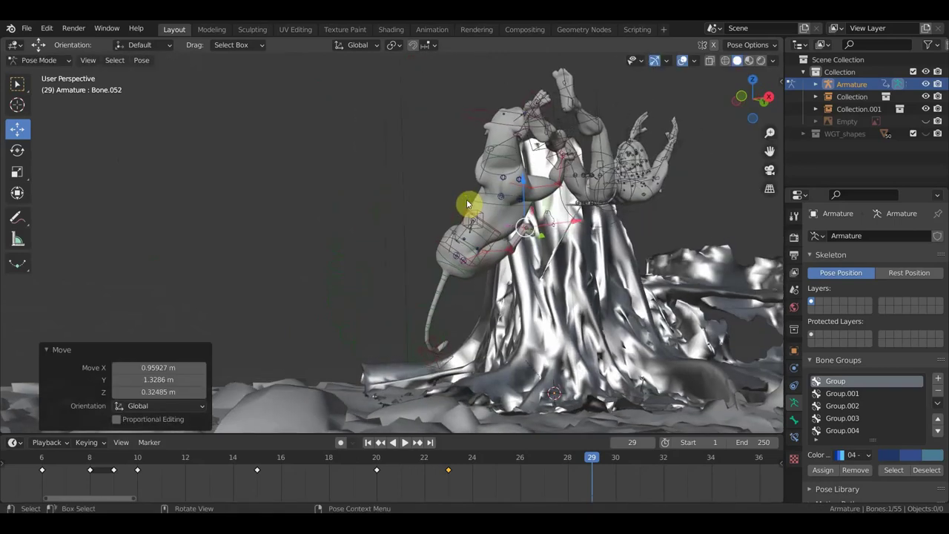
left_click(465, 219)
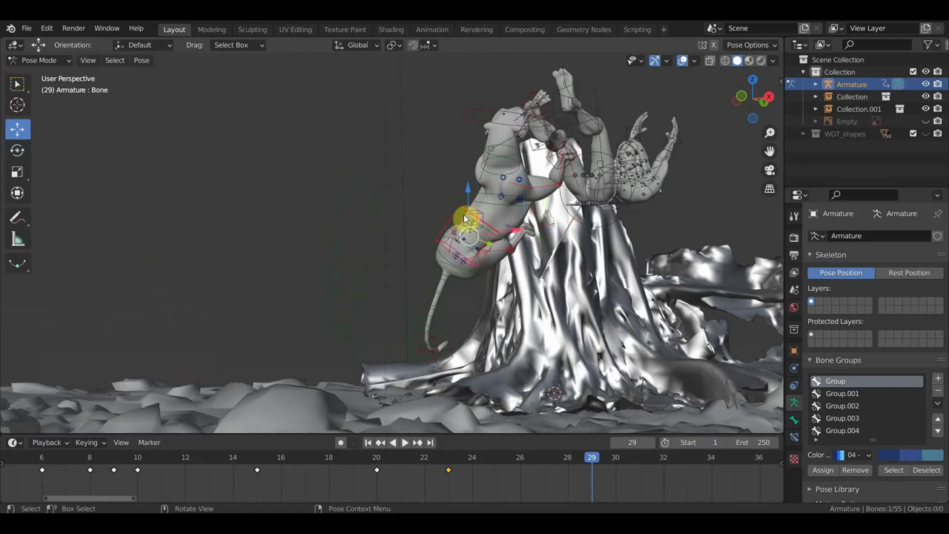
key("r")
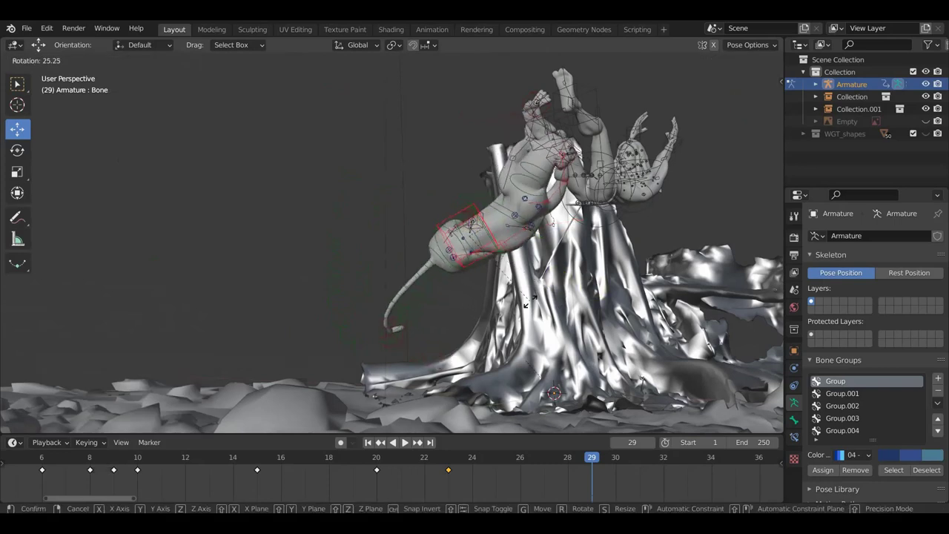
left_click(521, 307)
key("g")
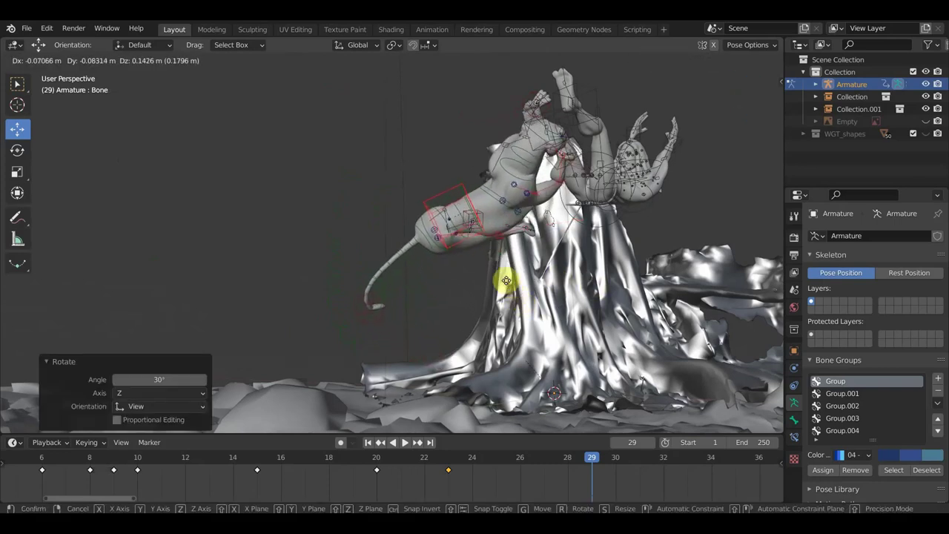
left_click(501, 275)
middle_click_drag(494, 277, 451, 271)
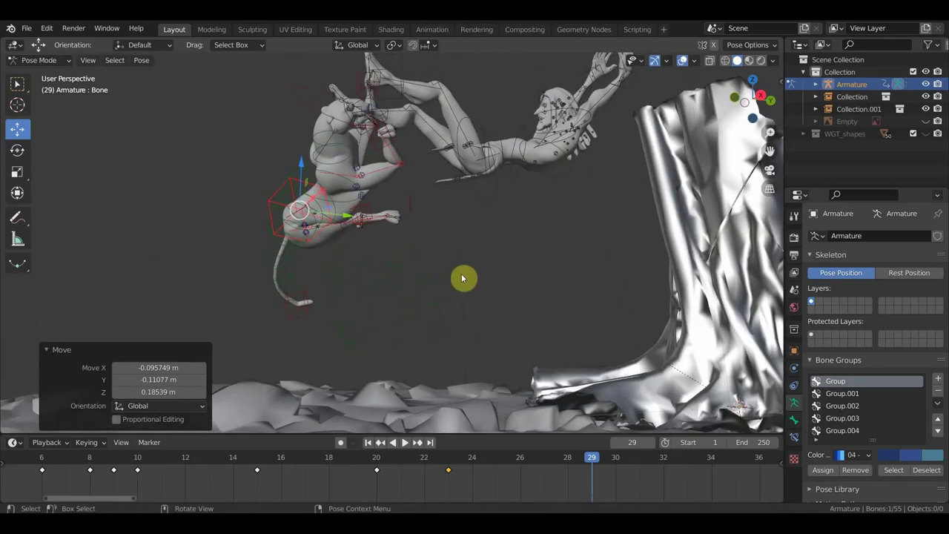
key("g")
left_click(493, 285)
middle_click_drag(501, 287, 605, 347)
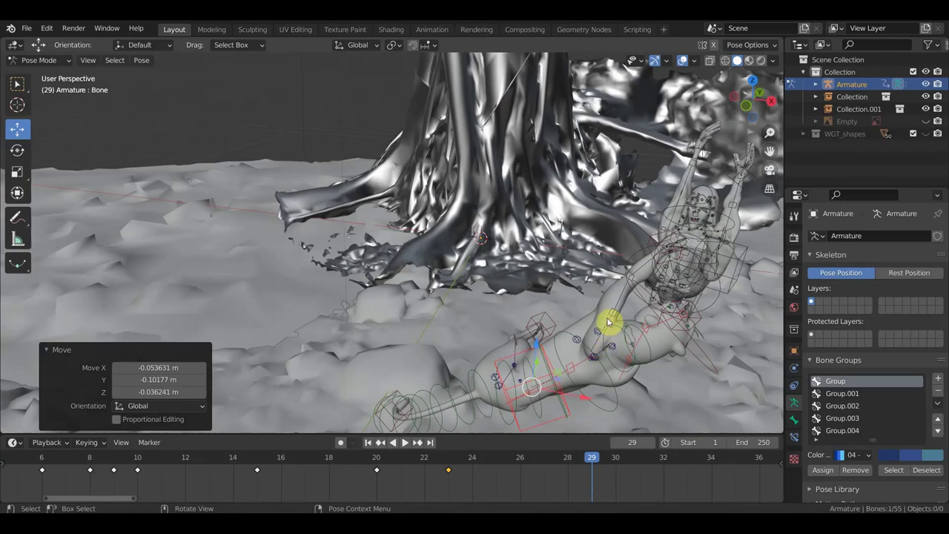
Step: Move both foreleg paw bones upward, discarding an unwanted rotation
left_click(658, 239)
key("g")
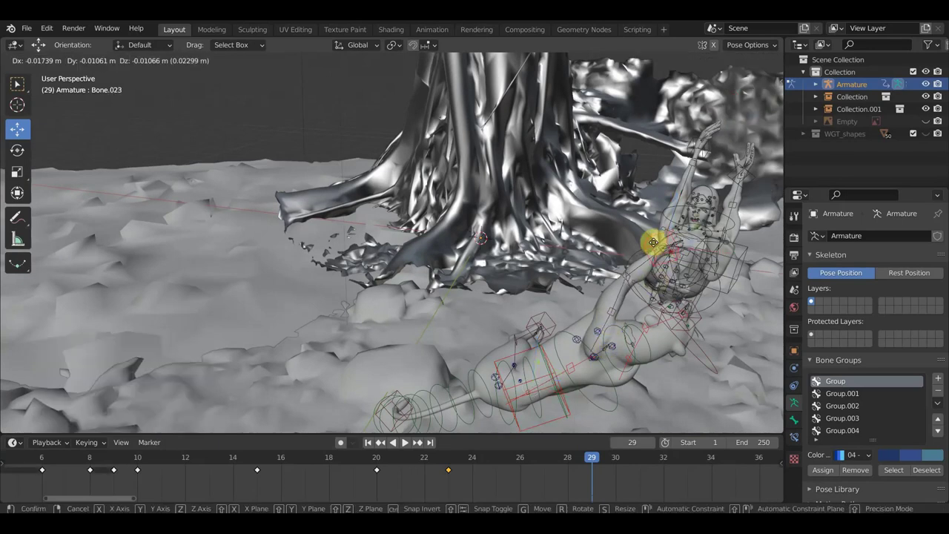
left_click(616, 256)
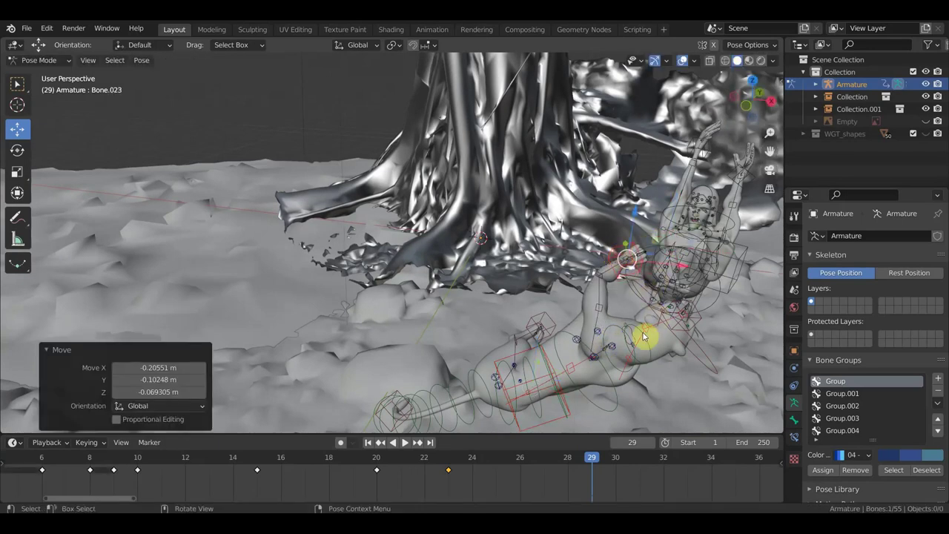
middle_click_drag(656, 336, 635, 307)
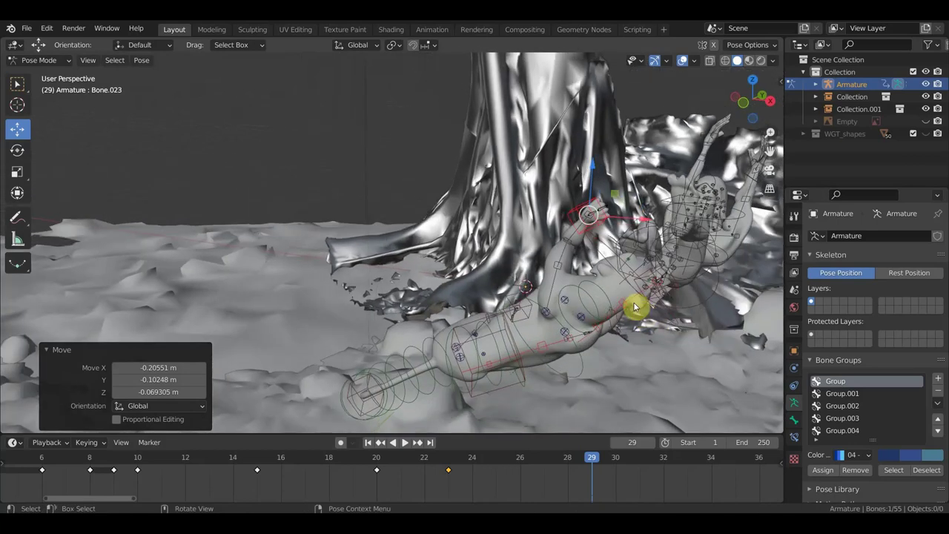
left_click(608, 258)
key("g")
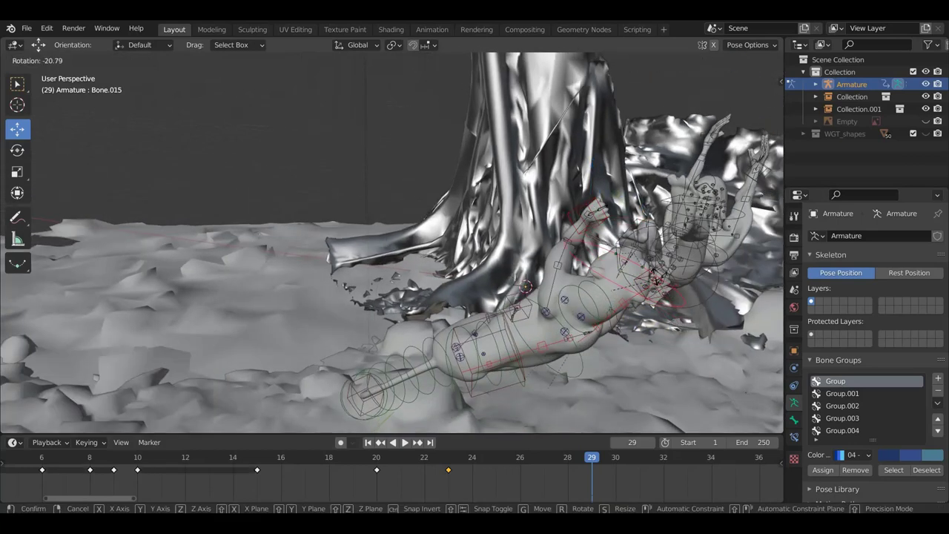
left_click(647, 291)
middle_click_drag(646, 291, 635, 322)
key("r")
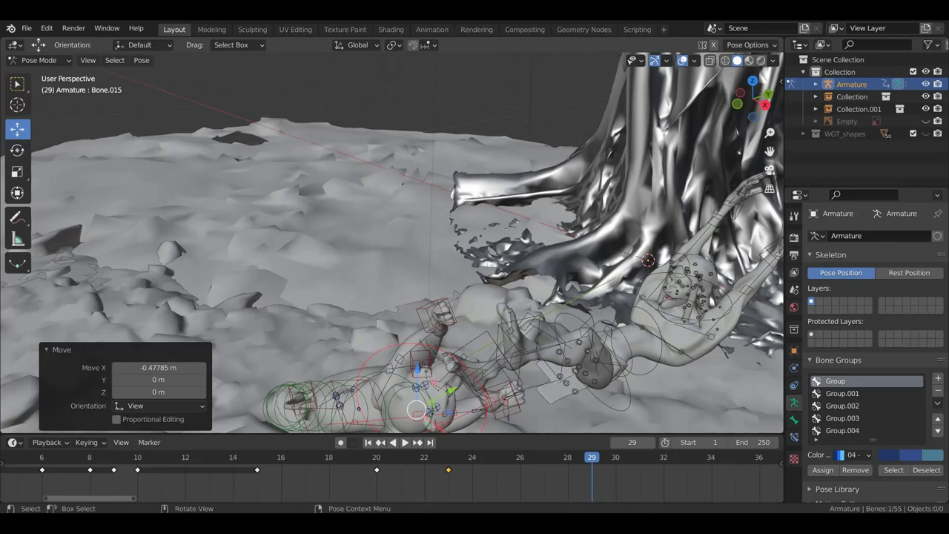
right_click(619, 289)
mouse_move(619, 289)
middle_mouse_down()
mouse_move(627, 321)
mouse_move(620, 298)
mouse_move(614, 302)
middle_mouse_up()
Step: Rotate the cheetah's head bone 115° around Z toward the falling human's legs
mouse_move(510, 326)
middle_mouse_down()
mouse_move(437, 292)
mouse_move(439, 274)
mouse_move(447, 301)
mouse_move(463, 269)
mouse_move(464, 281)
mouse_move(434, 252)
mouse_move(631, 314)
mouse_move(631, 335)
mouse_move(614, 329)
mouse_move(621, 336)
middle_mouse_up()
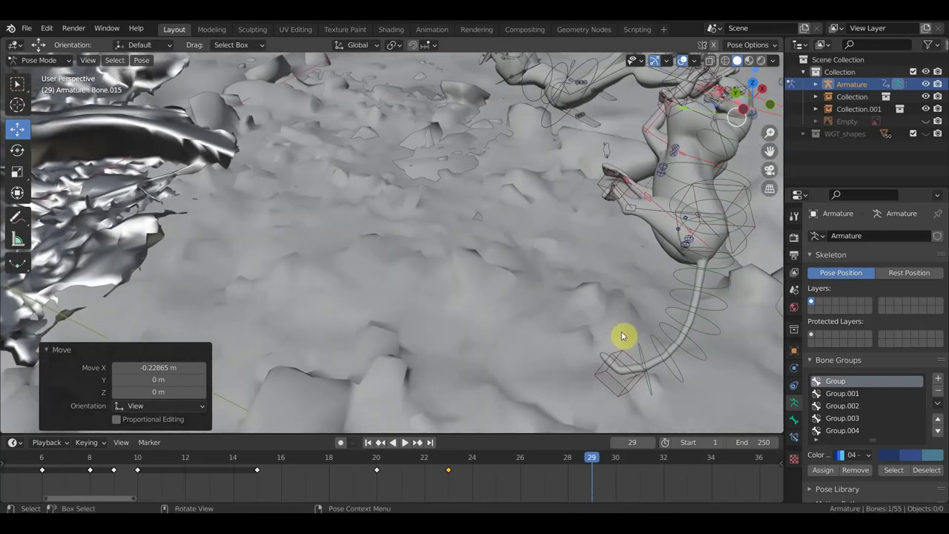
left_click_drag(626, 194, 640, 207)
mouse_move(639, 208)
middle_mouse_down()
mouse_move(727, 236)
mouse_move(682, 233)
middle_mouse_up()
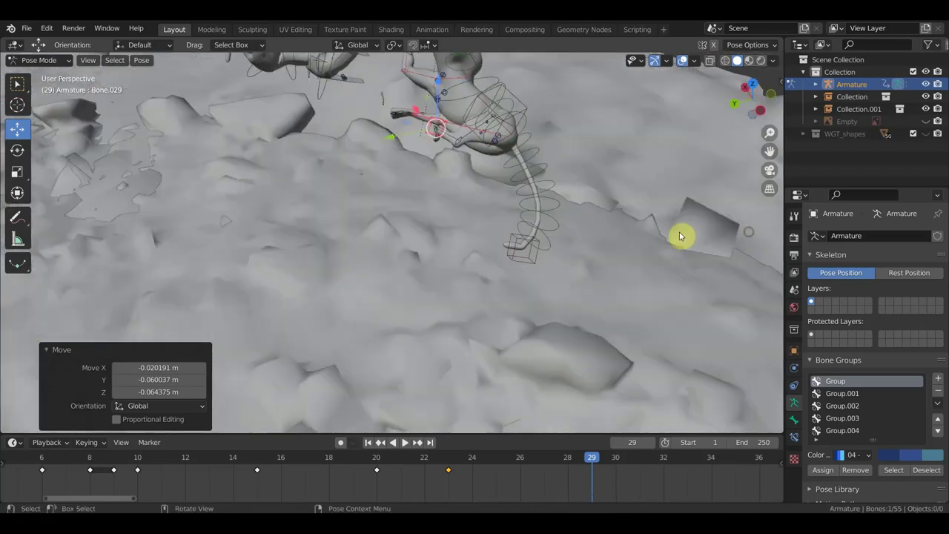
key("r")
left_click(392, 169)
mouse_move(392, 170)
middle_mouse_down()
mouse_move(497, 195)
mouse_move(447, 180)
mouse_move(591, 189)
mouse_move(627, 165)
mouse_move(595, 178)
mouse_move(517, 157)
middle_mouse_up()
middle_click_drag(452, 206, 380, 263)
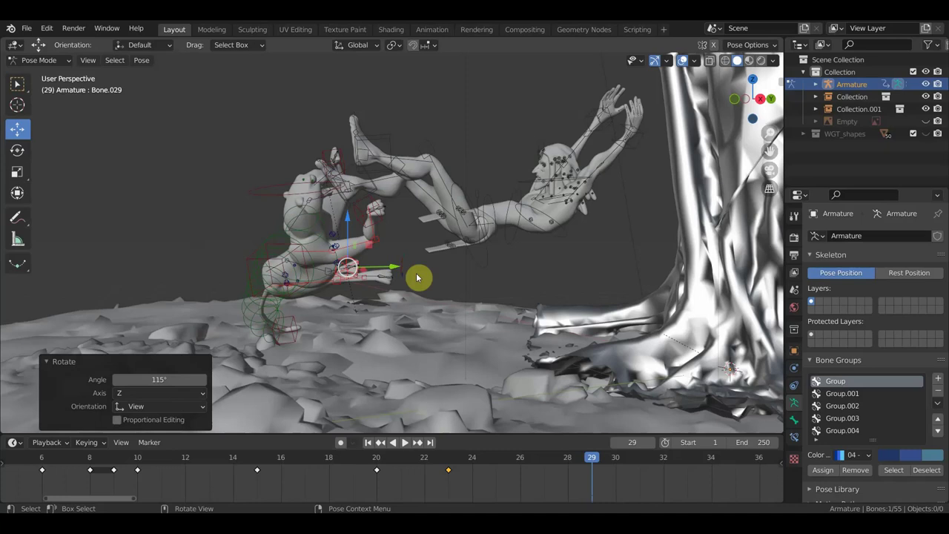
Step: Key location, rotation and scale for all cheetah bones at frame 29
key("a")
key("i")
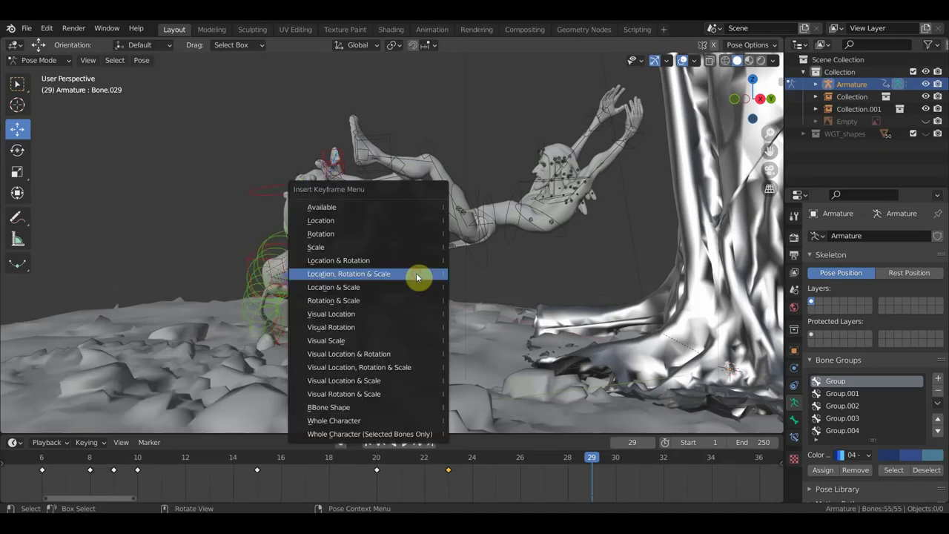
left_click(416, 273)
Step: Duplicate the frame-23 keyframe to frame 26 as a pose hold
mouse_move(581, 479)
left_mouse_down()
mouse_move(412, 483)
mouse_move(563, 491)
mouse_move(531, 493)
left_mouse_up()
mouse_move(445, 466)
left_mouse_down()
mouse_move(469, 490)
mouse_move(448, 467)
left_mouse_up()
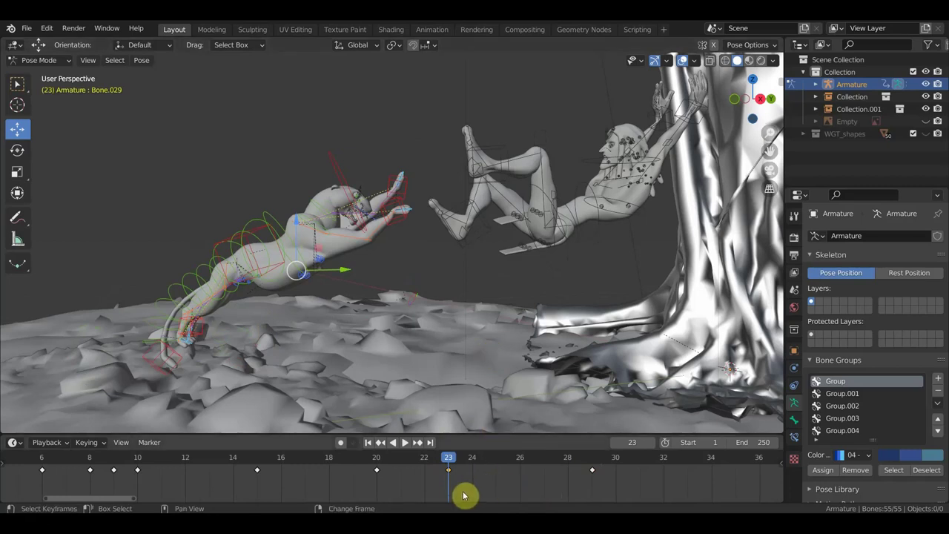
key("shift+d")
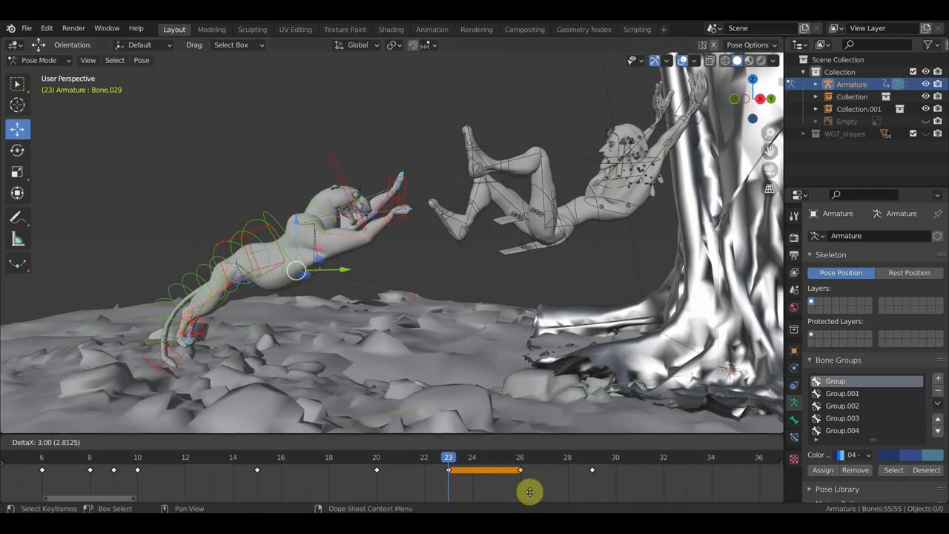
left_click(529, 489)
left_click(519, 459)
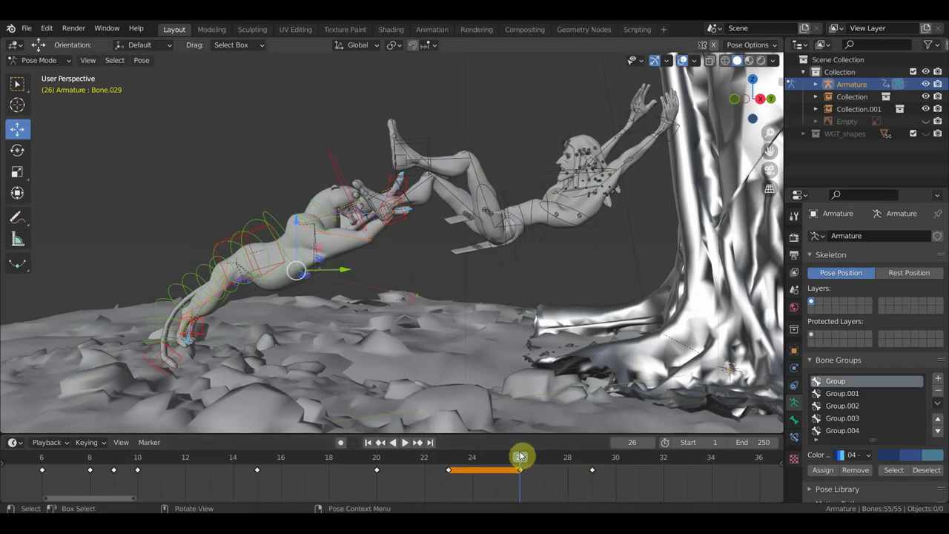
Step: Preview the poses around frame 26 and shift the whole cheetah pose to a new position
left_click_drag(526, 460, 530, 476)
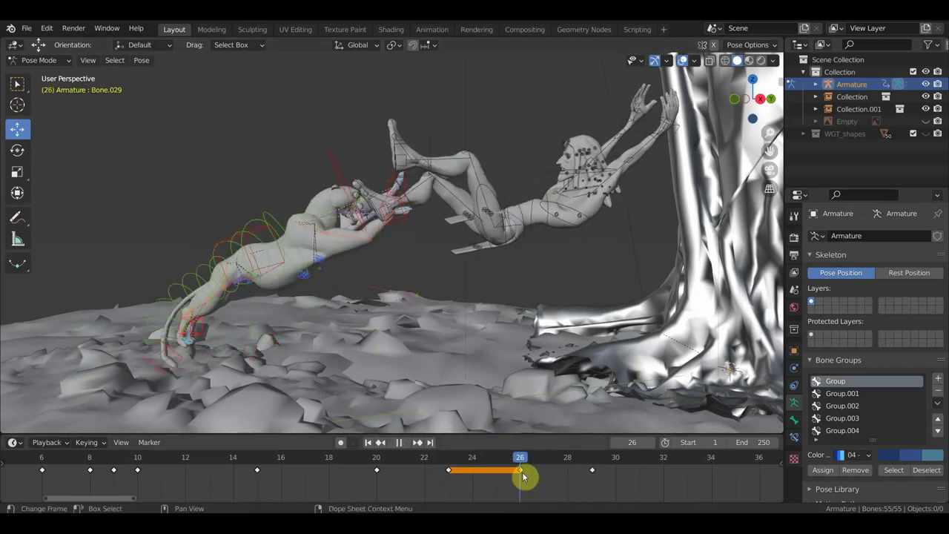
key("g")
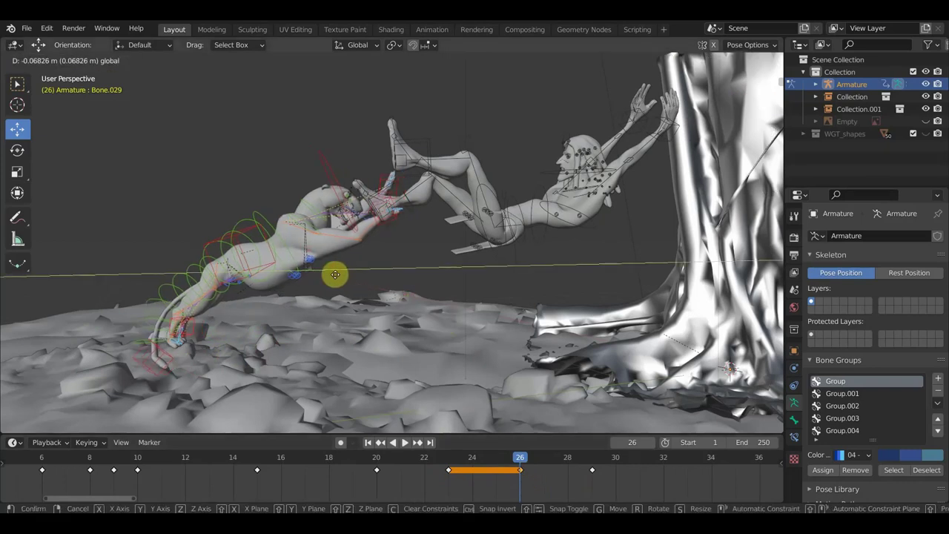
left_click(316, 285)
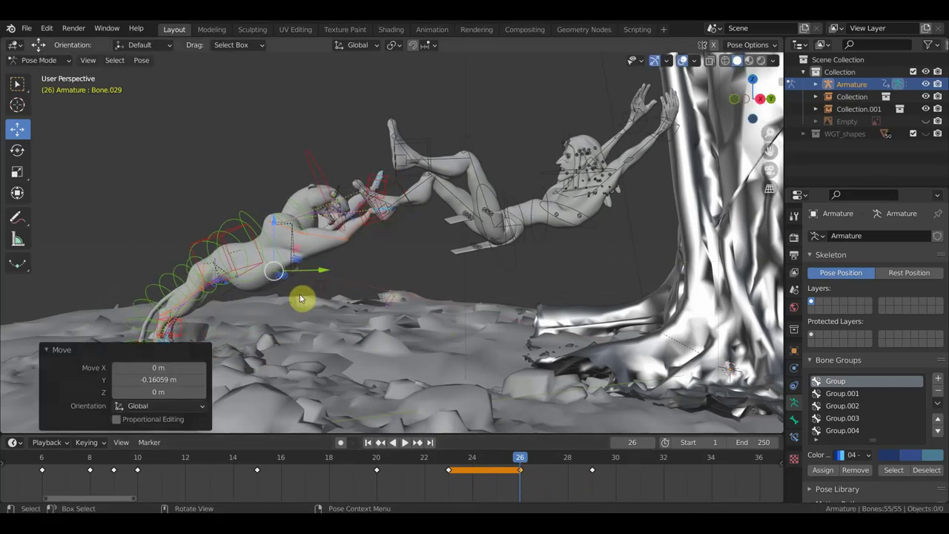
mouse_move(307, 319)
middle_mouse_down()
mouse_move(328, 328)
mouse_move(313, 316)
middle_mouse_up()
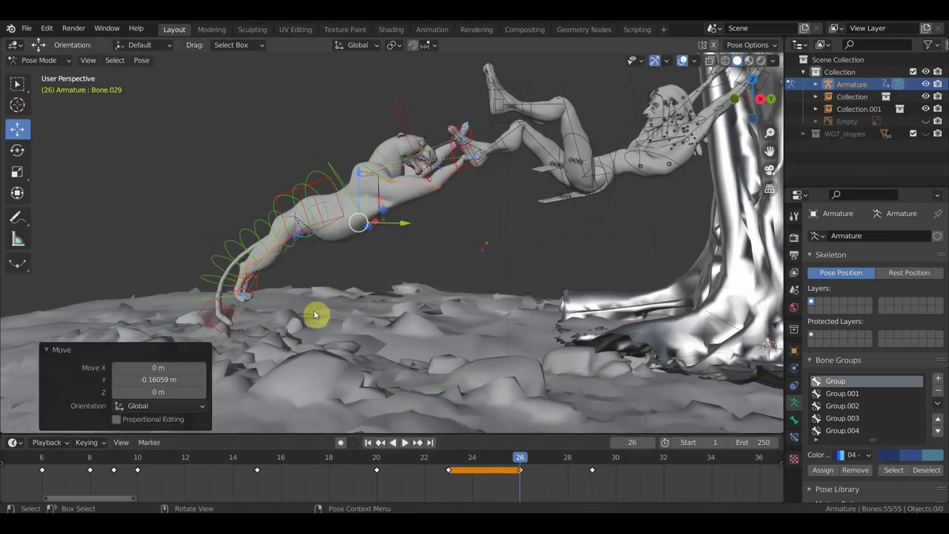
Step: Reposition the cheetah's tail bone, front foot and hind foot
left_click(259, 286)
key("g")
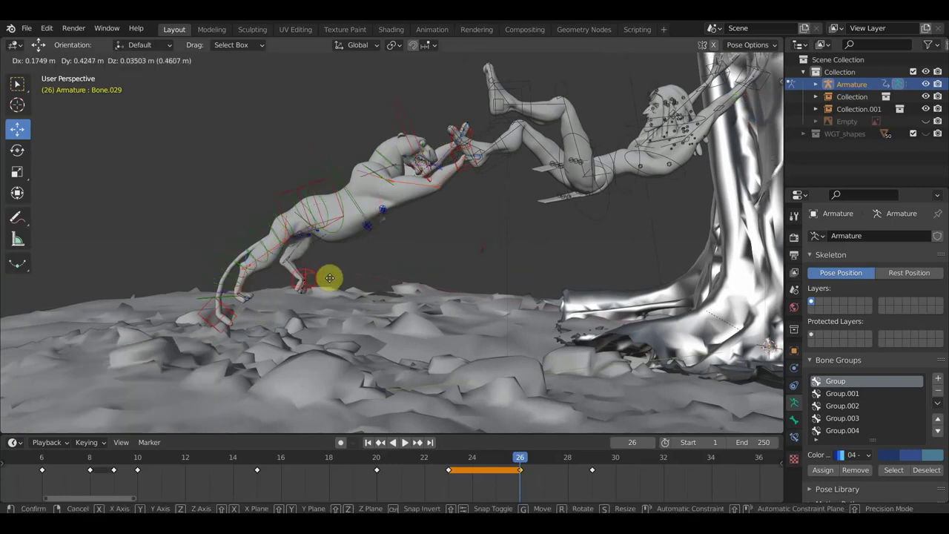
left_click(339, 276)
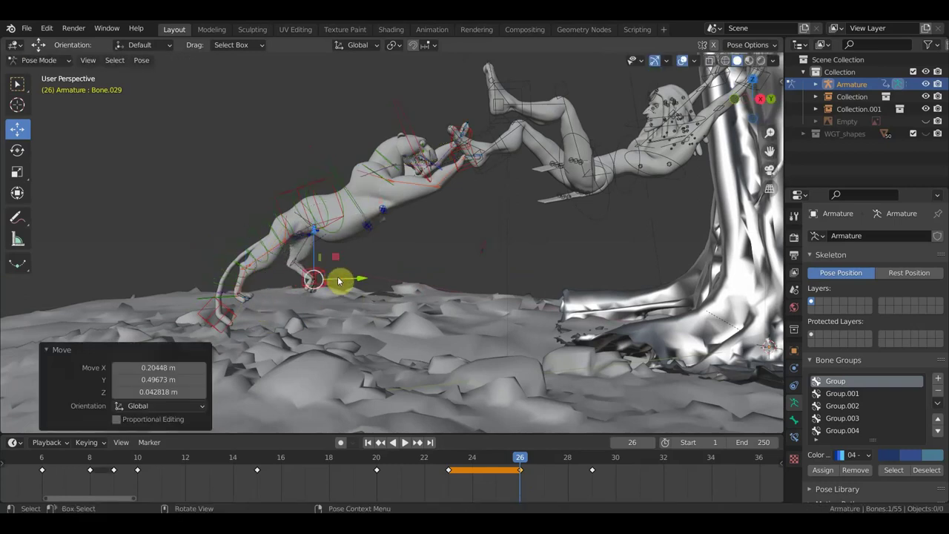
left_click(233, 303)
left_click_drag(232, 302, 246, 309)
middle_click_drag(245, 309, 309, 317)
left_click_drag(271, 298, 389, 260)
Step: Rotate the cheetah's root bone to -29.1°, abandoning an upper-body rotation
left_click(407, 189)
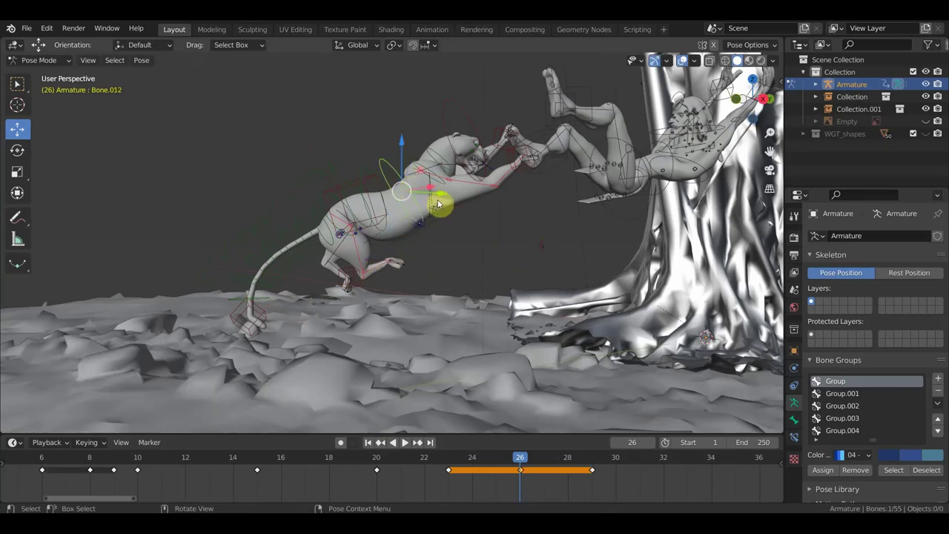
key("r")
right_click(438, 244)
mouse_move(444, 242)
middle_mouse_down()
mouse_move(554, 239)
mouse_move(449, 240)
middle_mouse_up()
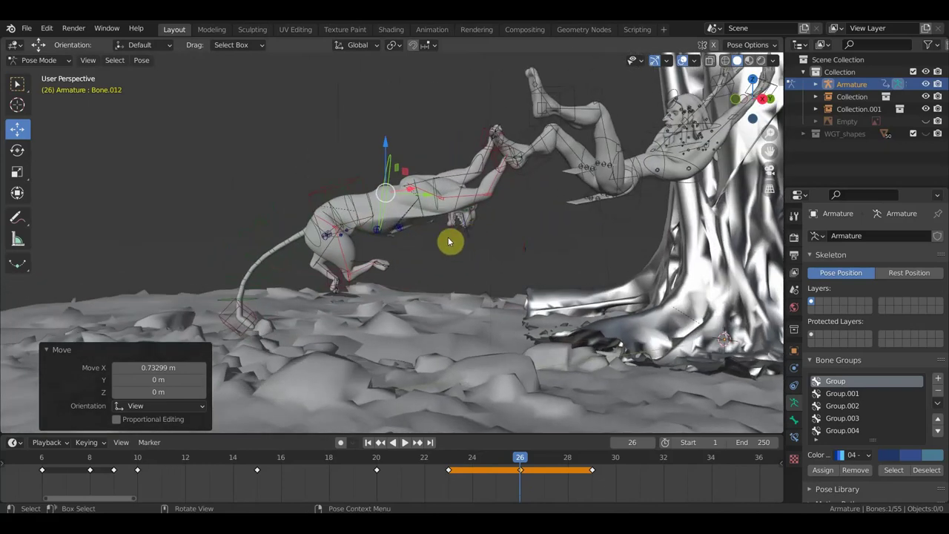
left_click(353, 184)
key("r")
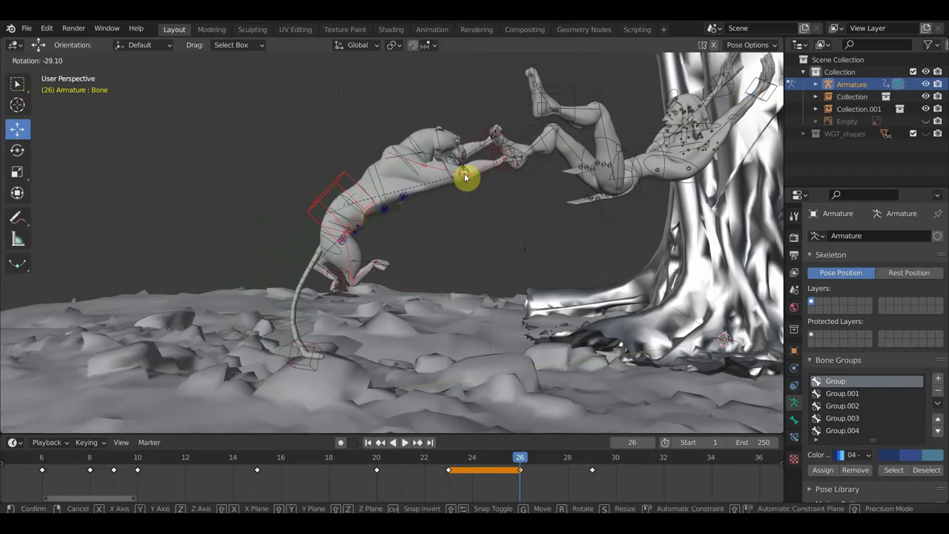
left_click(464, 176)
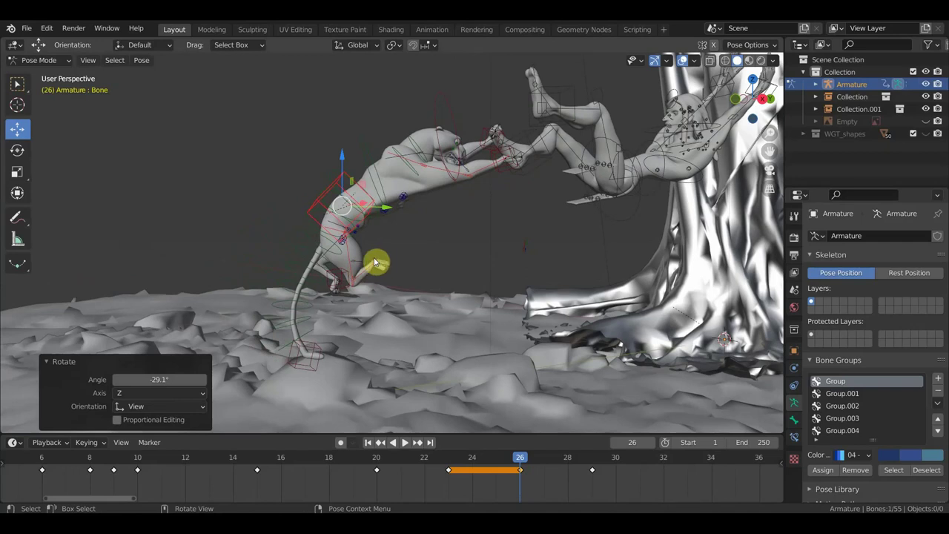
Step: Move the cheetah's hand bone and raise its head
left_click(365, 263)
key("g")
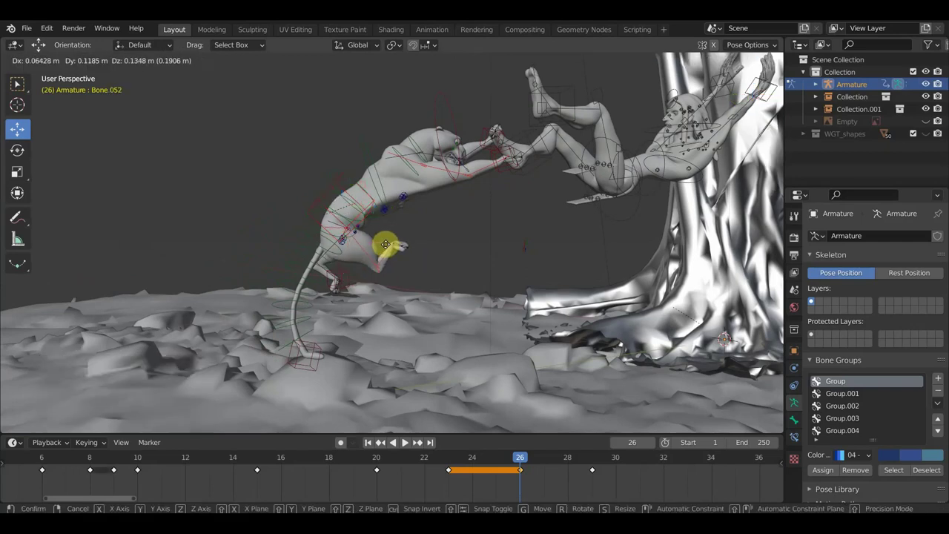
left_click(393, 235)
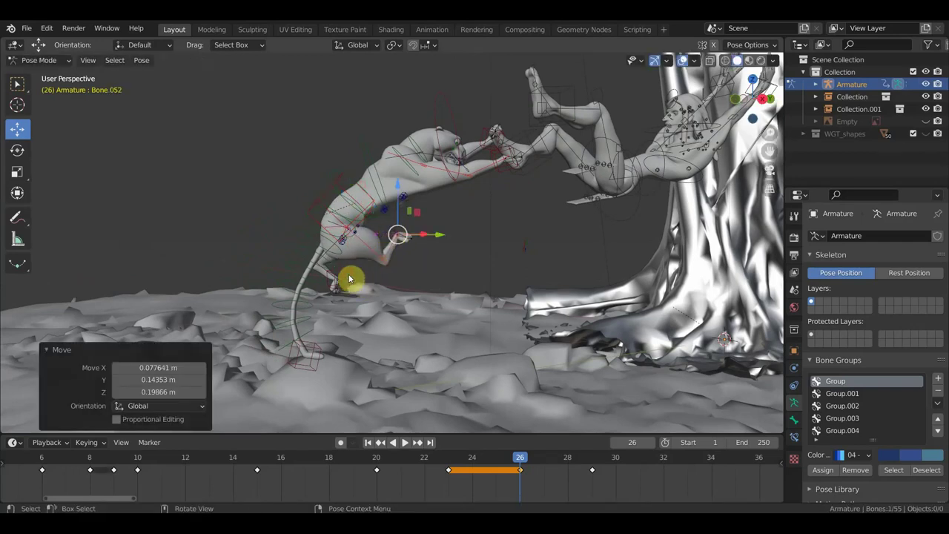
left_click(350, 280)
key("g")
left_click(400, 230)
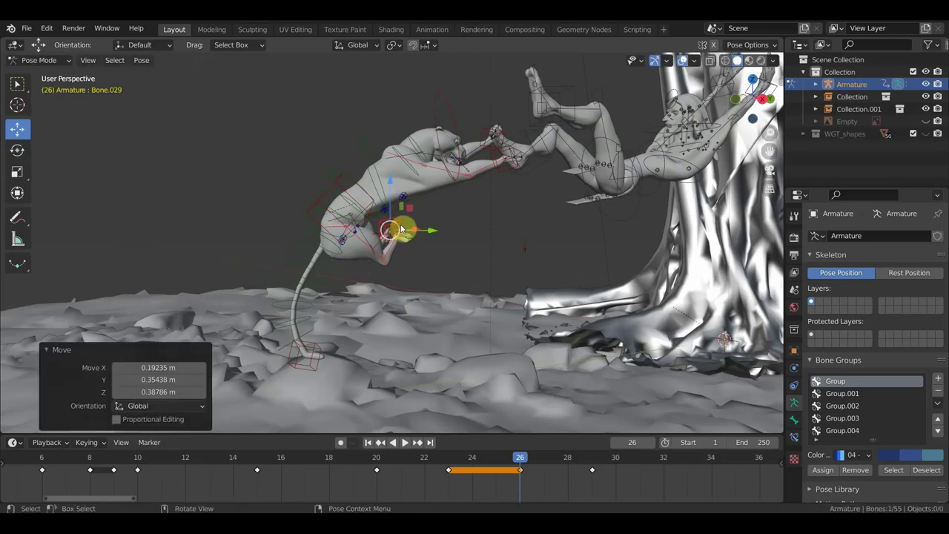
Step: Adjust the paw and foreleg bones at the cheetah's hand
left_click(487, 133)
key("g")
left_click(463, 131)
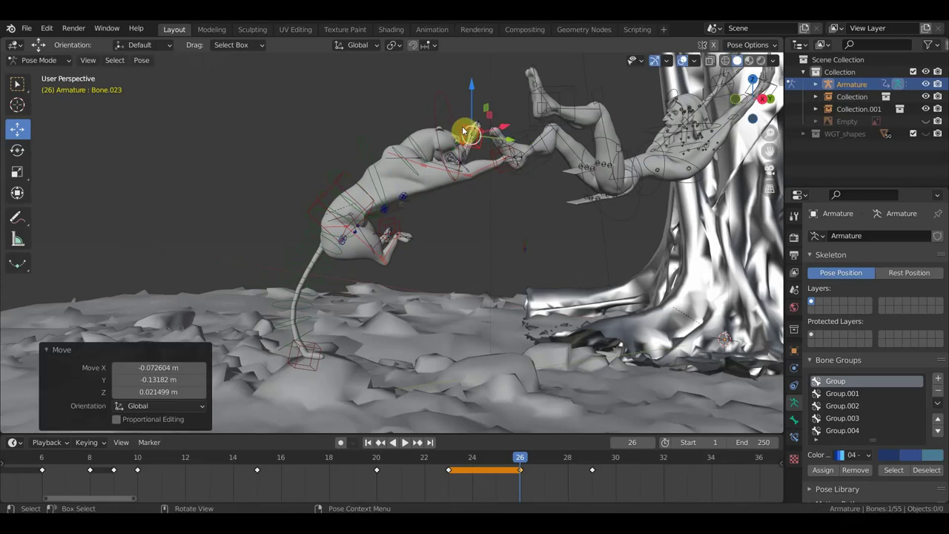
left_click(435, 118)
key("g")
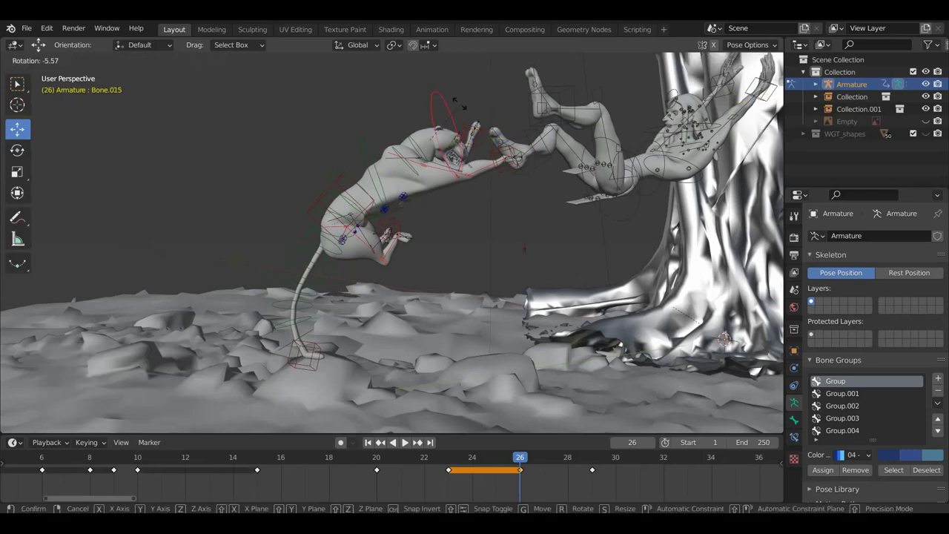
left_click(445, 89)
Step: Move another bone, rotate a leg bone 19.1° and push the paw toward the human
mouse_move(509, 175)
middle_mouse_down()
mouse_move(551, 233)
mouse_move(608, 275)
middle_mouse_up()
left_click(648, 307)
key("g")
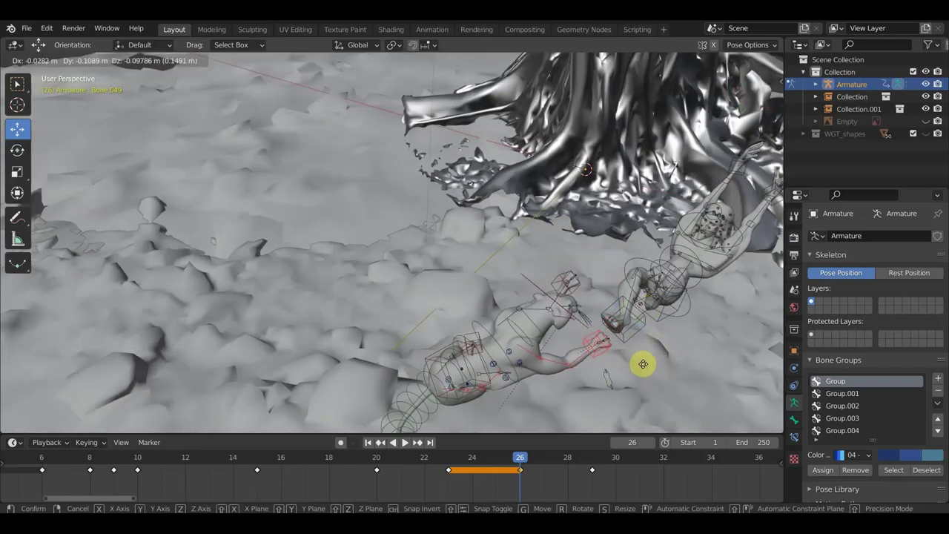
left_click(643, 363)
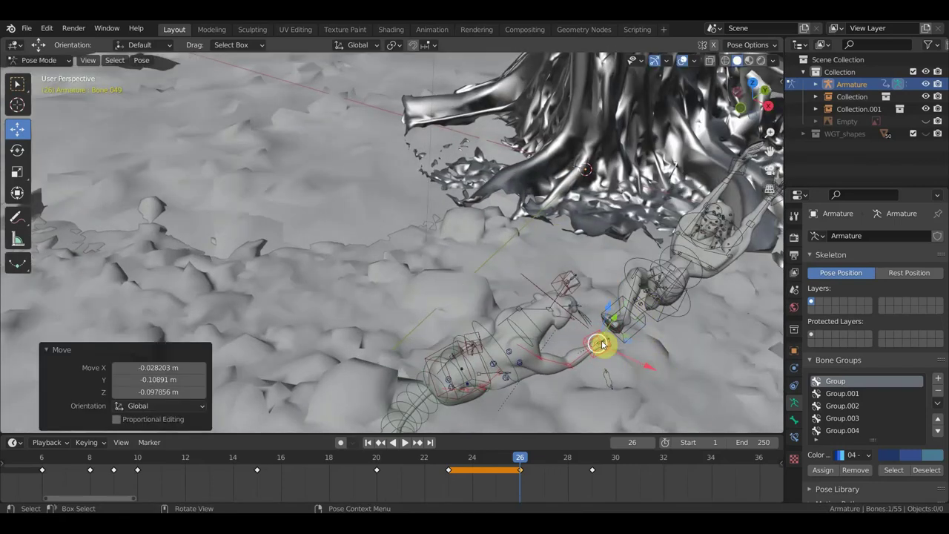
left_click(501, 351)
key("r")
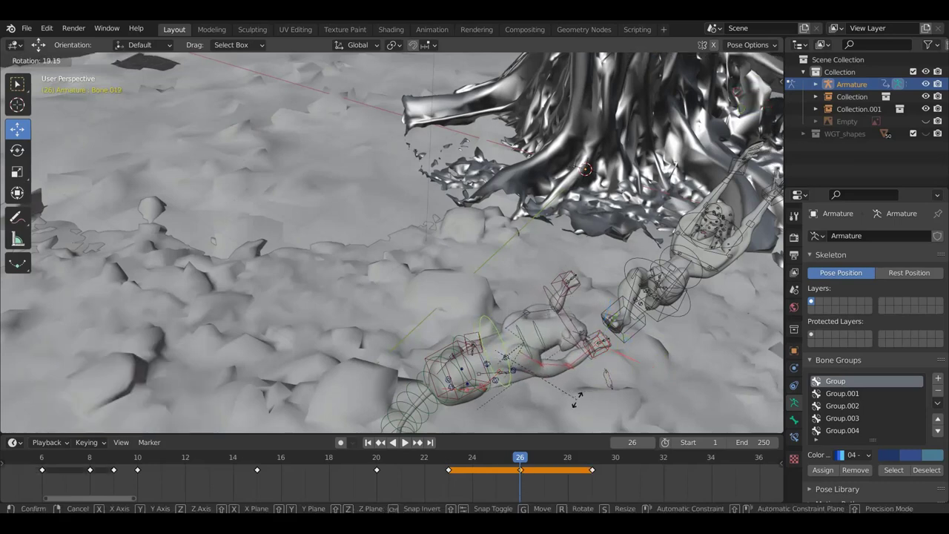
left_click(576, 386)
left_click(552, 282)
left_click_drag(567, 284, 590, 305)
middle_click_drag(627, 339, 583, 297)
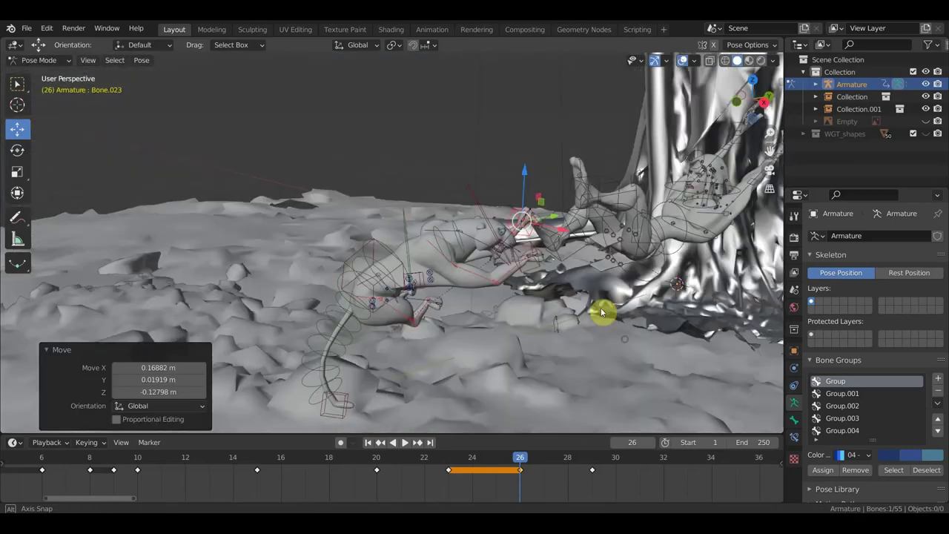
Step: Key location, rotation and scale on all cheetah bones, then scrub ahead to frame 32
key("a")
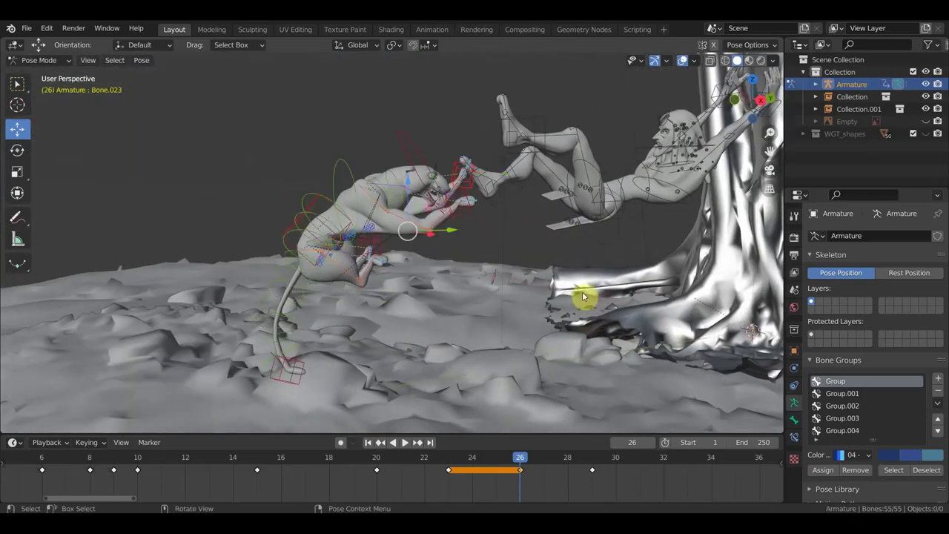
key("i")
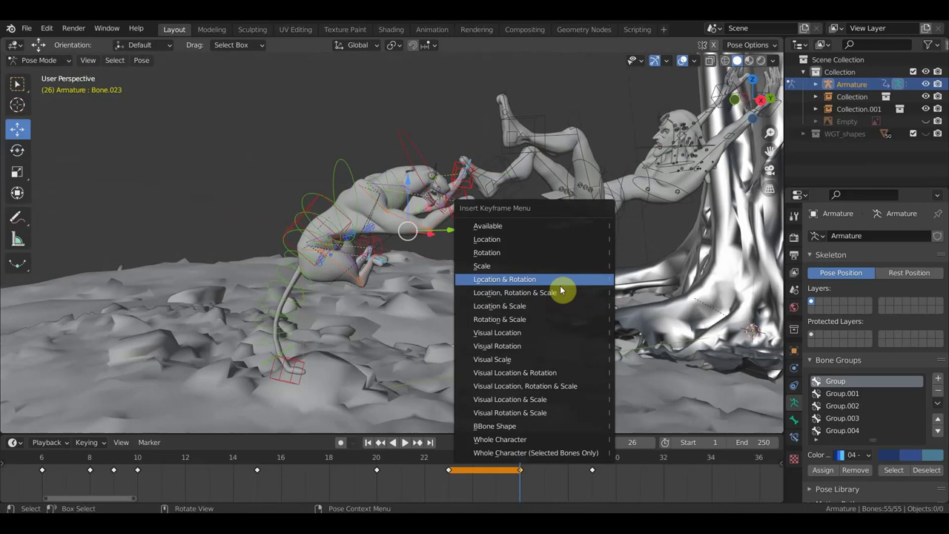
left_click(561, 290)
mouse_move(525, 467)
left_mouse_down()
mouse_move(551, 485)
mouse_move(614, 491)
mouse_move(321, 478)
mouse_move(481, 483)
mouse_move(656, 505)
left_mouse_up()
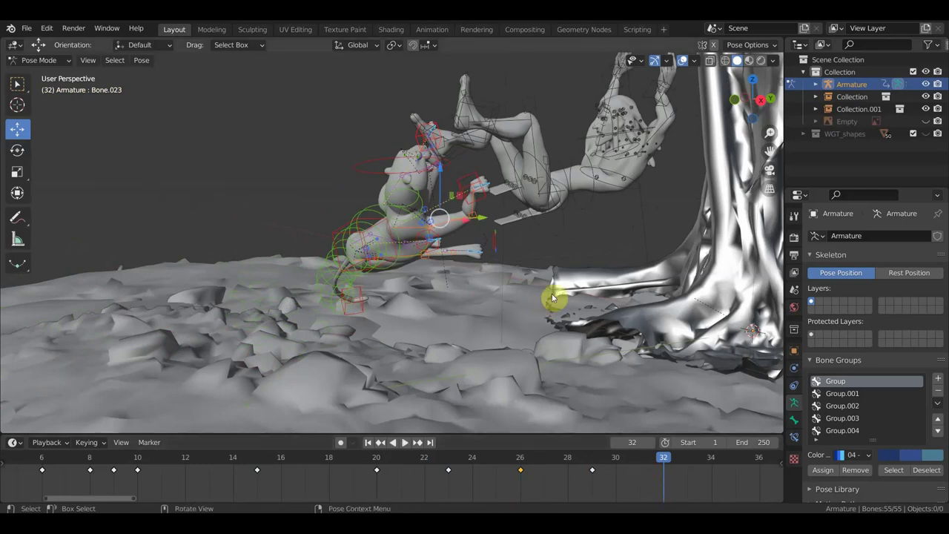
Step: Turn the cheetah's paw bones, undoing a first unwanted rig rotation
middle_click_drag(582, 320, 558, 321)
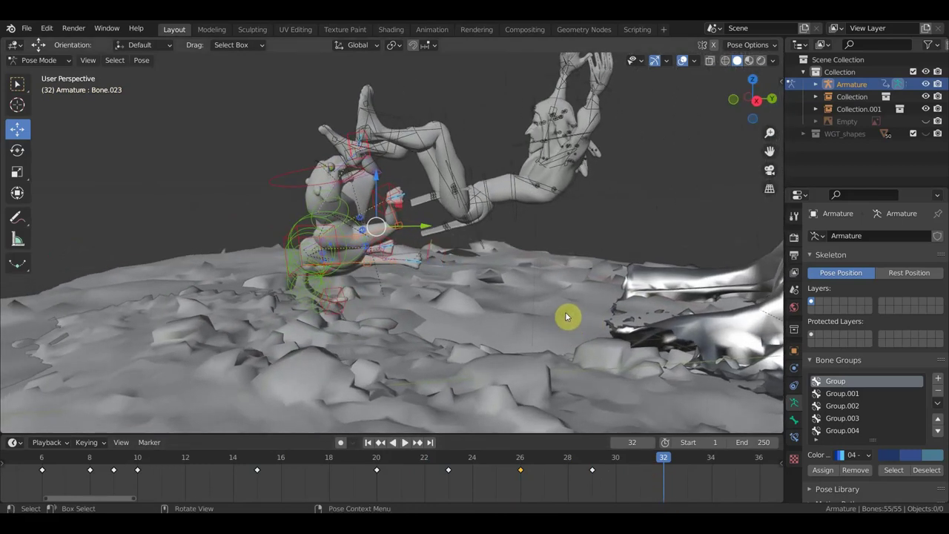
key("r")
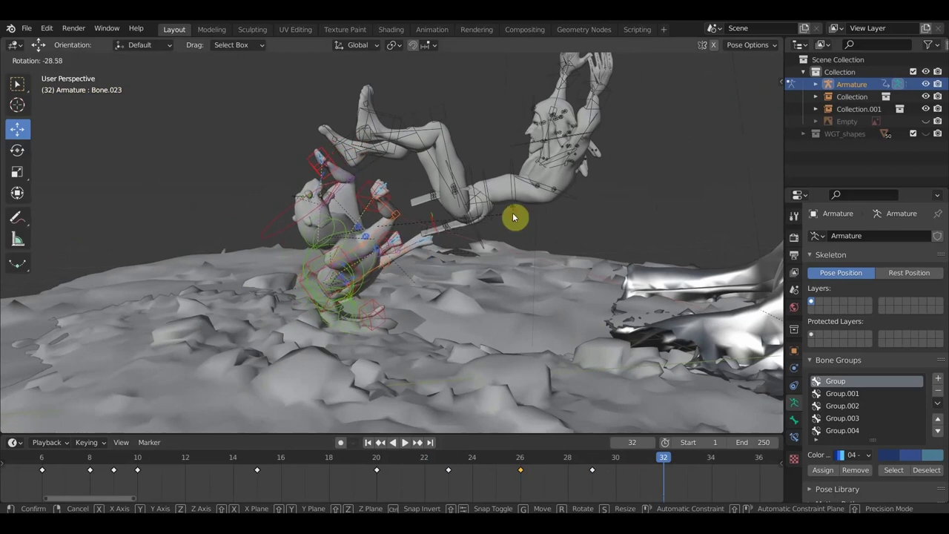
left_click(513, 217)
key("ctrl+z")
mouse_move(356, 221)
middle_mouse_down()
mouse_move(476, 259)
mouse_move(487, 250)
middle_mouse_up()
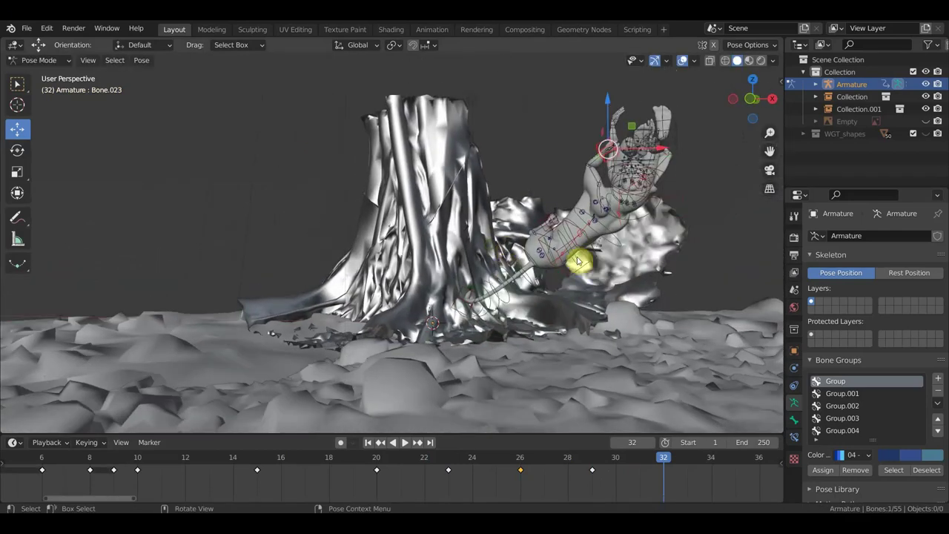
key("r")
left_click(665, 249)
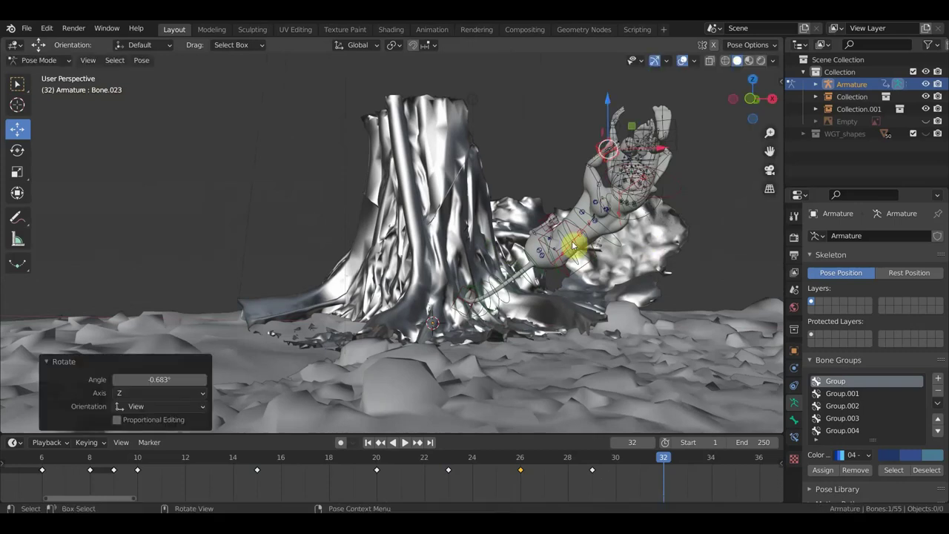
Step: Select the bone named Bone and rotate the cheetah's hind leg
mouse_move(605, 255)
middle_mouse_down()
mouse_move(525, 271)
mouse_move(482, 267)
mouse_move(472, 254)
middle_mouse_up()
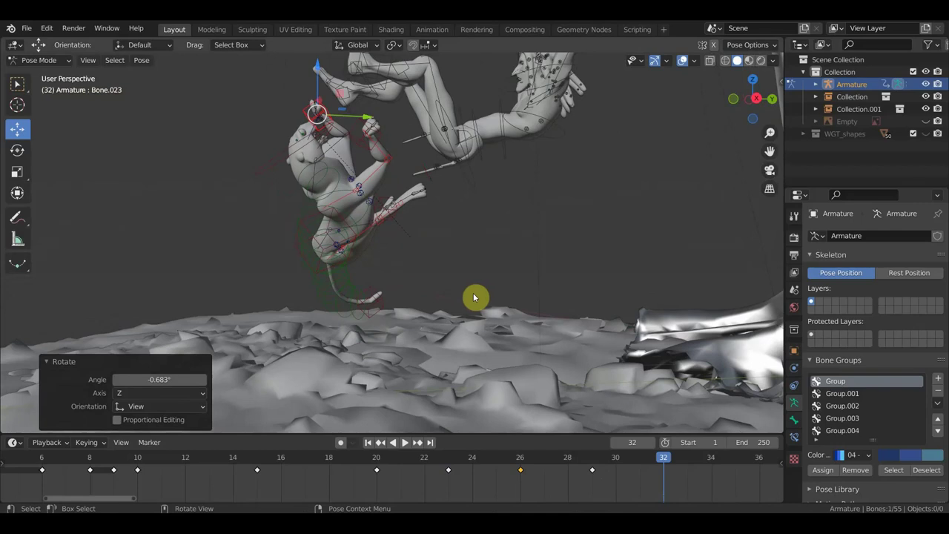
left_click(351, 236)
left_click(352, 237)
middle_click_drag(388, 265, 533, 287)
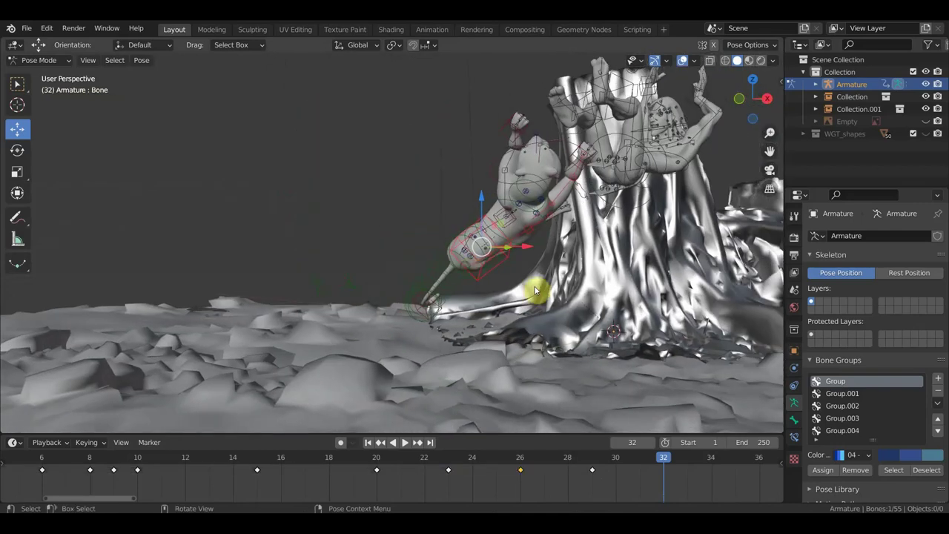
key("r")
left_click(586, 236)
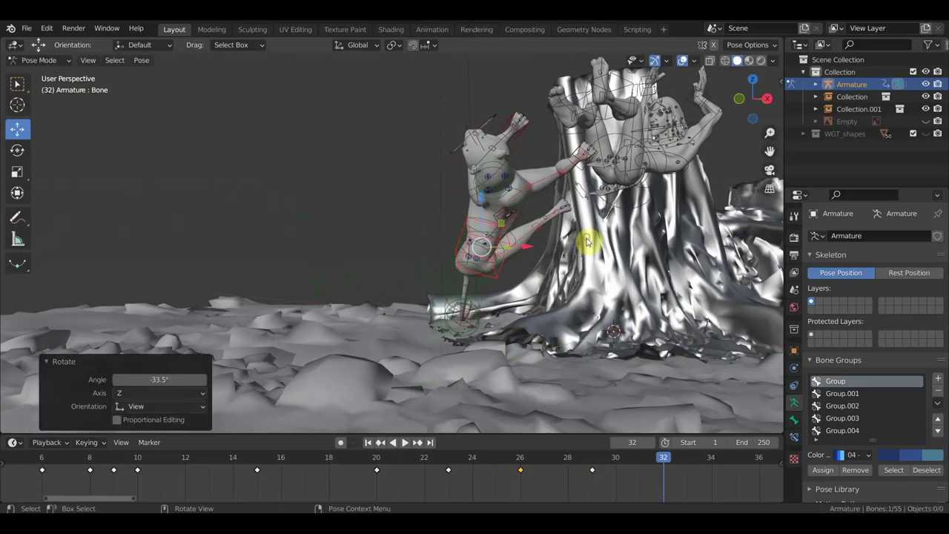
Step: Hide the selected bone and move the cheetah toward the tree stump
key("h")
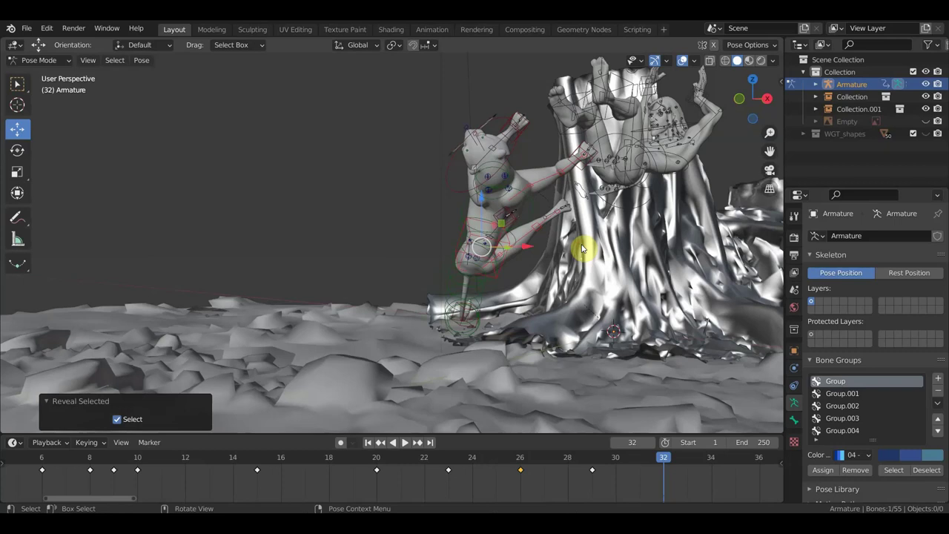
key("g")
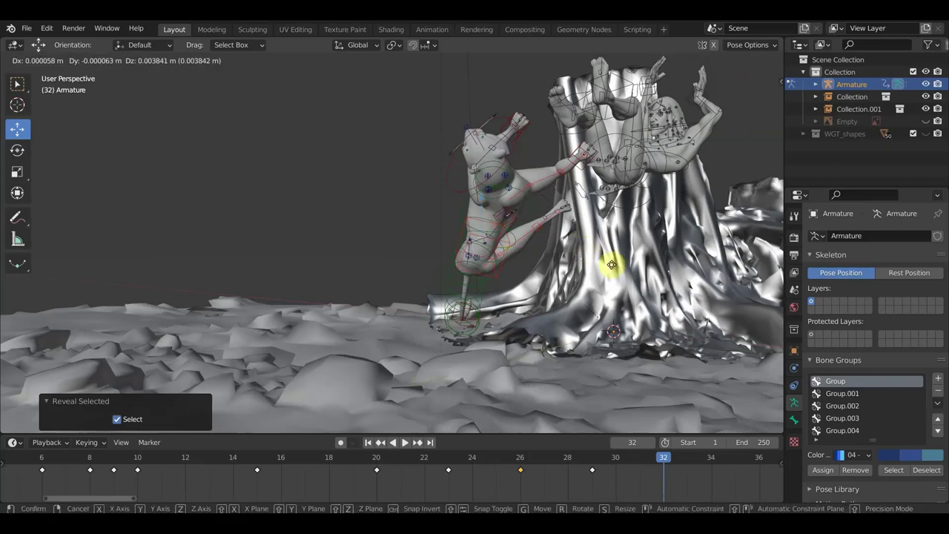
left_click(667, 265)
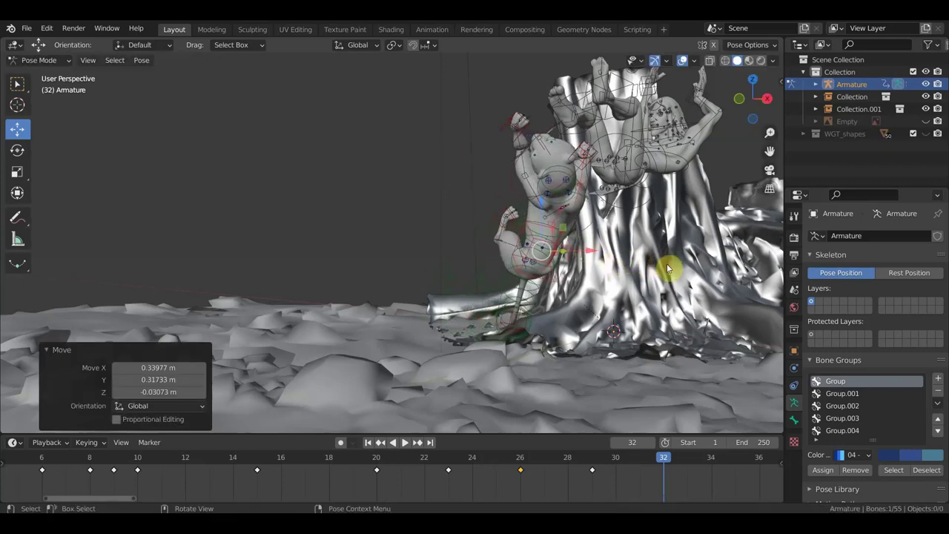
middle_click_drag(666, 265, 615, 274)
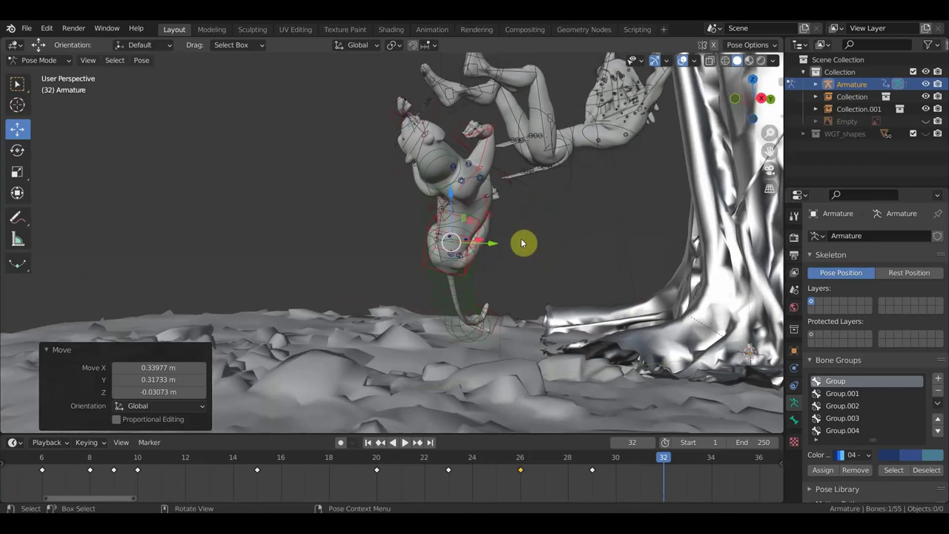
Step: Select all cheetah bones, then rotate and move the whole rig
mouse_move(509, 221)
middle_mouse_down()
mouse_move(524, 229)
mouse_move(529, 250)
mouse_move(566, 271)
mouse_move(584, 319)
middle_mouse_up()
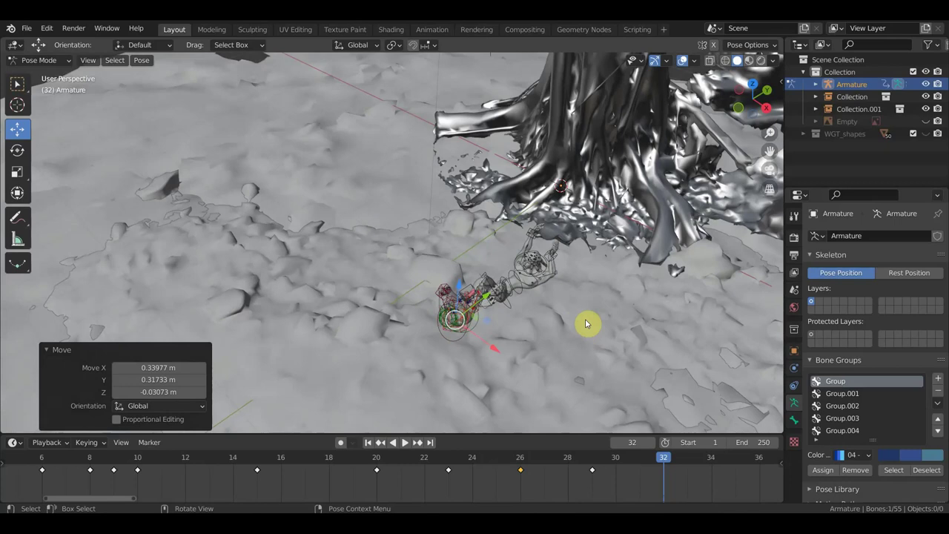
key("a")
middle_click_drag(575, 319, 583, 383)
key("r")
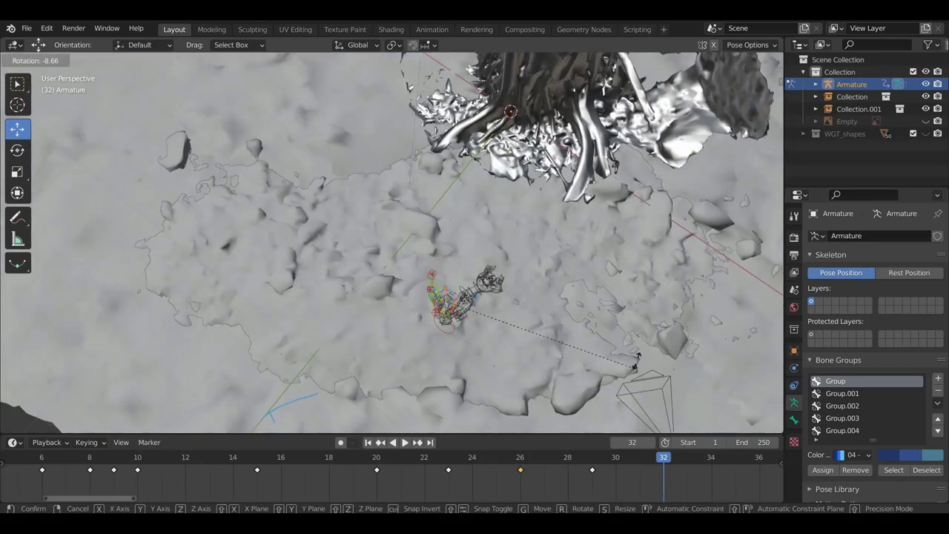
left_click(593, 269)
key("g")
left_click(618, 280)
mouse_move(619, 280)
middle_mouse_down()
mouse_move(587, 286)
mouse_move(544, 205)
middle_mouse_up()
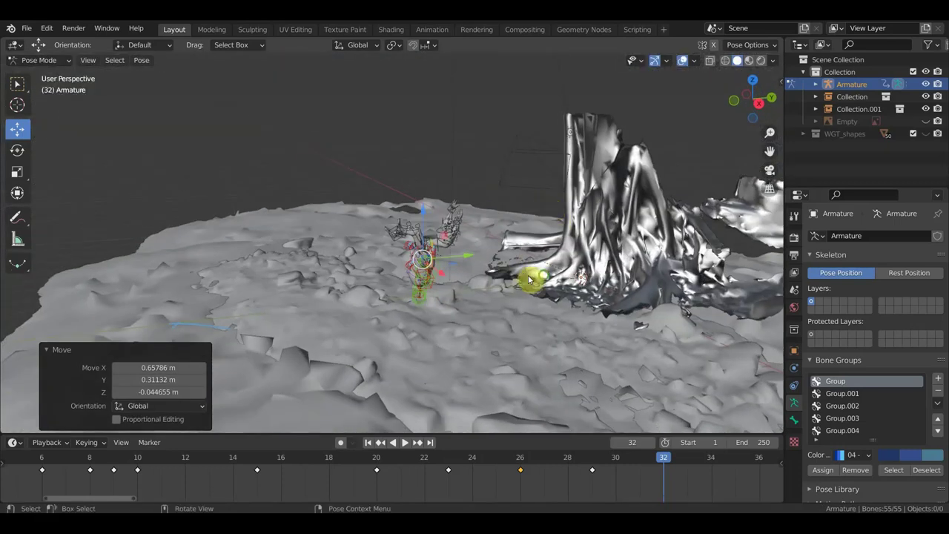
middle_click_drag(529, 279, 556, 276)
Step: Turn the whole cheetah 50.3°, then turn it back the other way
key("r")
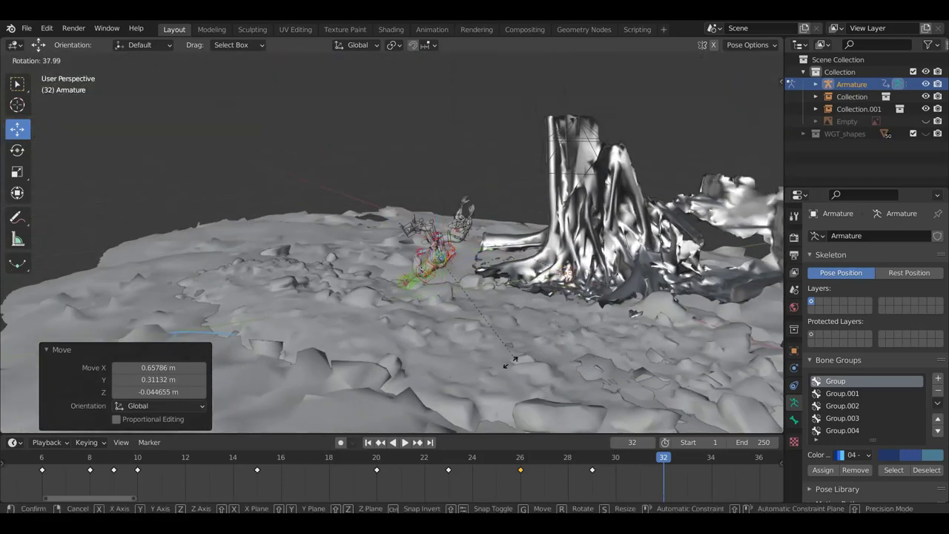
left_click(485, 361)
middle_click_drag(571, 321, 510, 327)
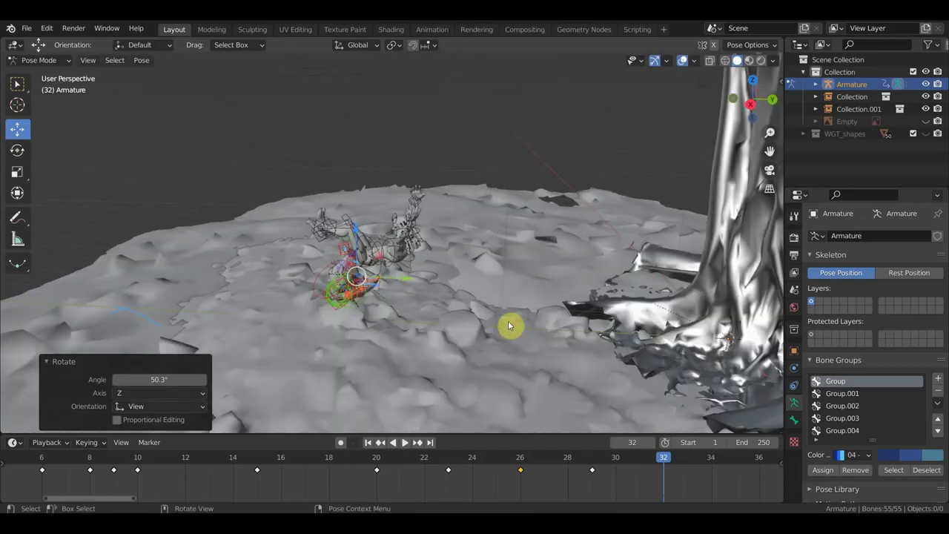
key("r")
left_click(474, 269)
mouse_move(475, 269)
middle_mouse_down()
mouse_move(560, 256)
mouse_move(567, 311)
middle_mouse_up()
Step: Turn the cheetah 45.9°, then settle it at a 29.2° Z rotation
key("r")
left_click(578, 360)
mouse_move(578, 361)
middle_mouse_down()
mouse_move(555, 348)
mouse_move(527, 397)
middle_mouse_up()
middle_click_drag(563, 367, 561, 373)
key("r")
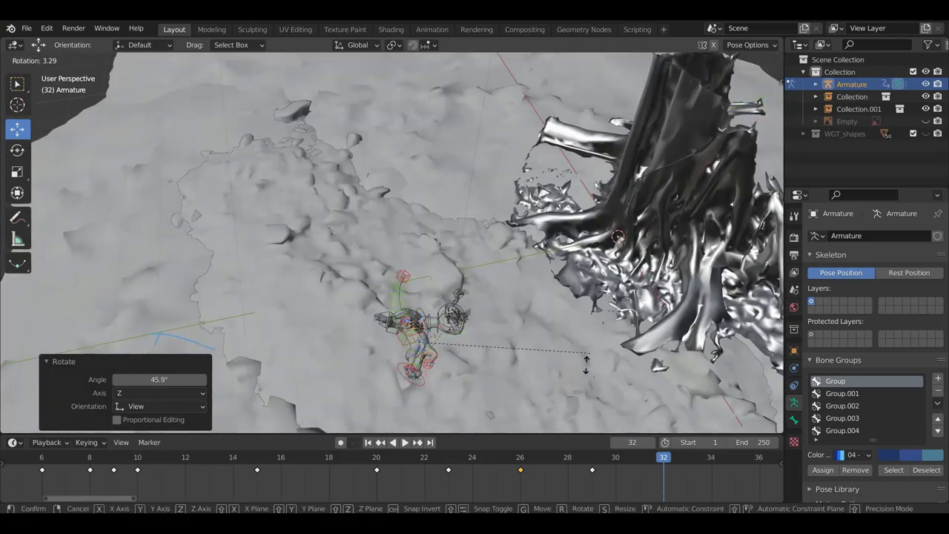
left_click(539, 414)
middle_click_drag(538, 414, 512, 311)
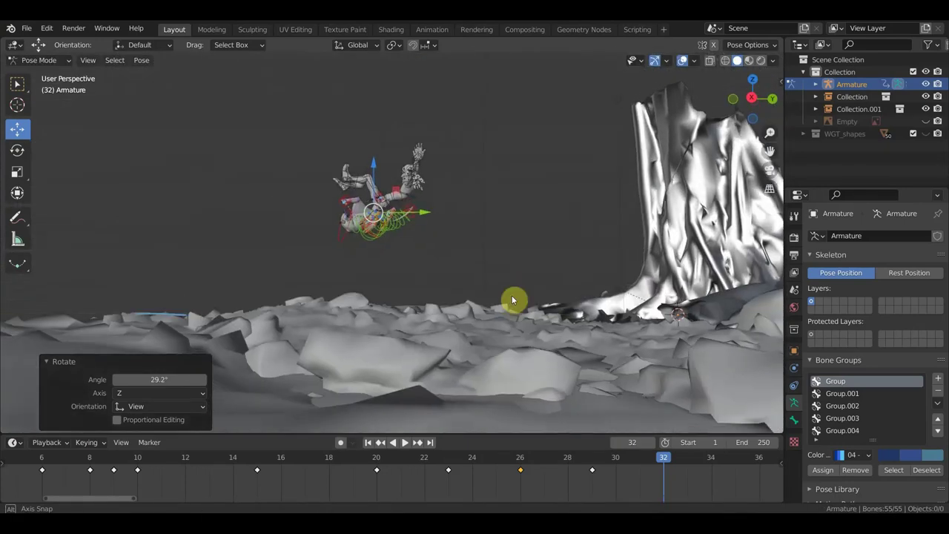
scroll(502, 306, "up", 3)
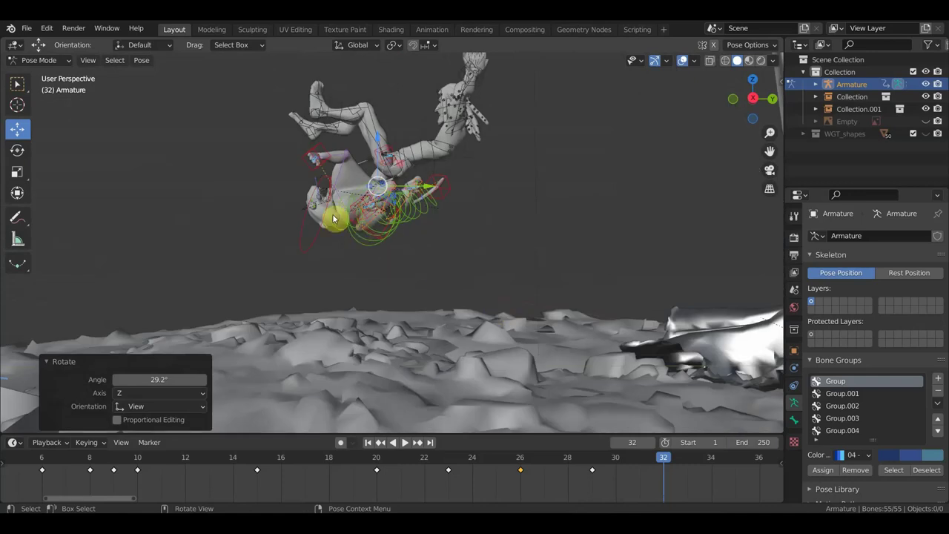
Step: Rotate Bone.015 by -84.6° and move Bone.023 twice toward the human
left_click(321, 225)
key("r")
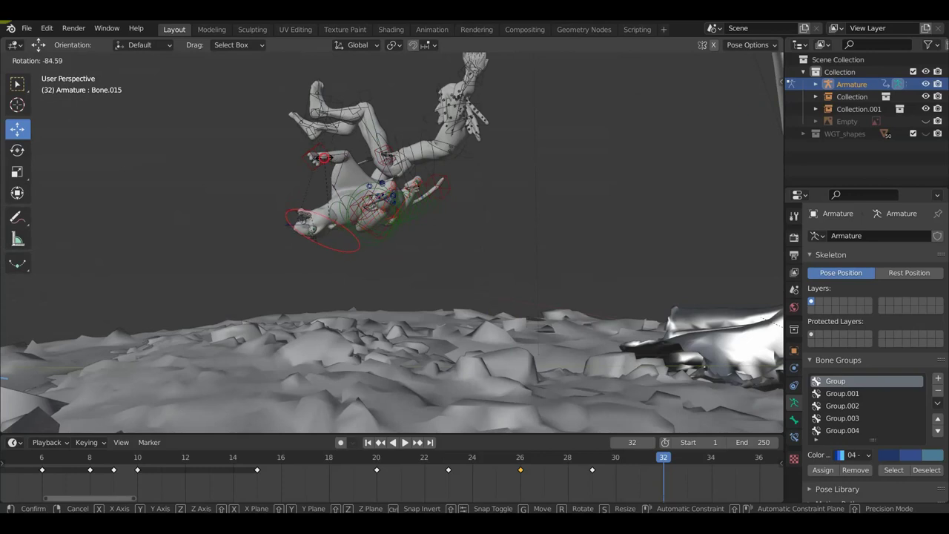
left_click(328, 161)
left_click(325, 151)
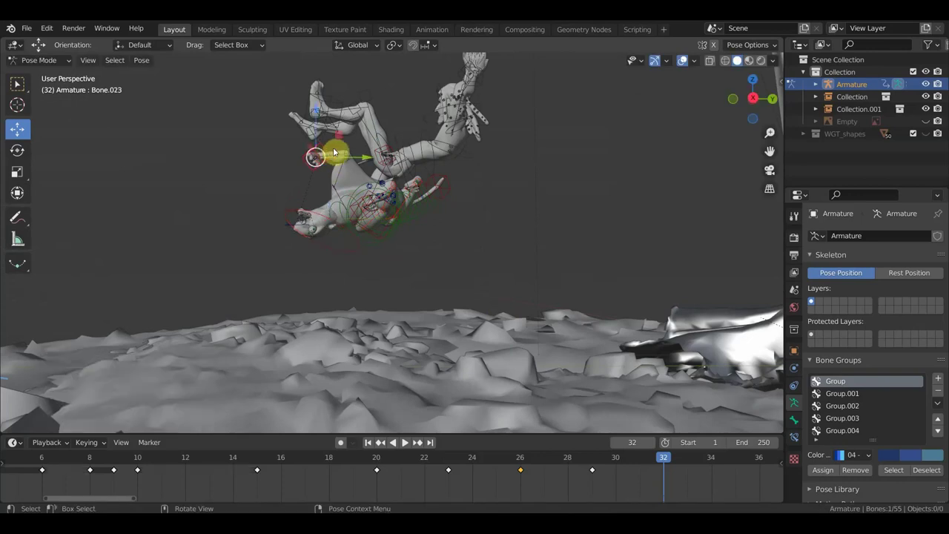
key("g")
left_click(311, 190)
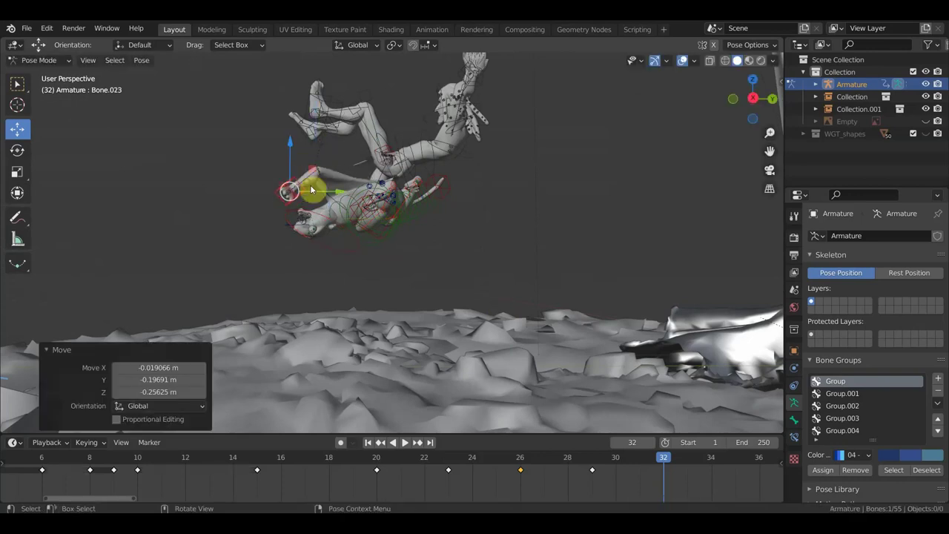
middle_click_drag(311, 190, 415, 195)
key("g")
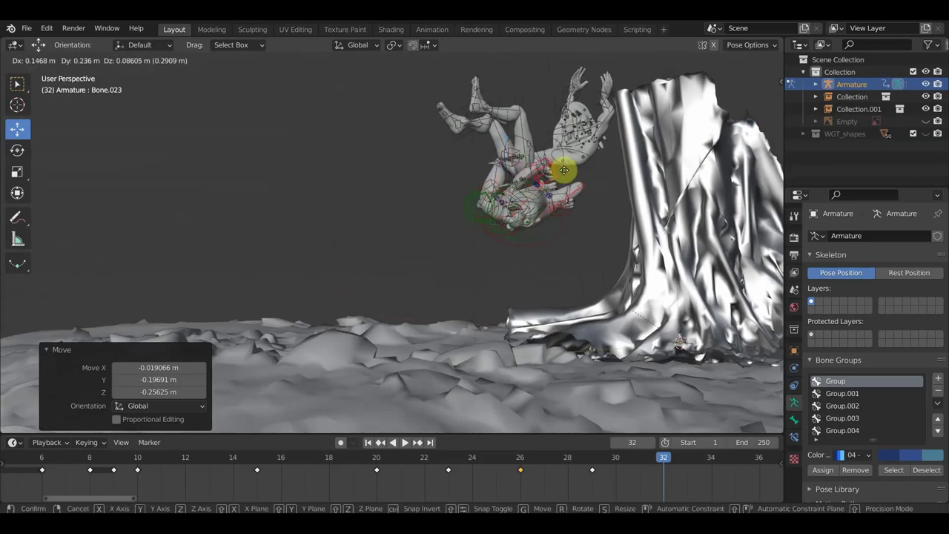
left_click(576, 191)
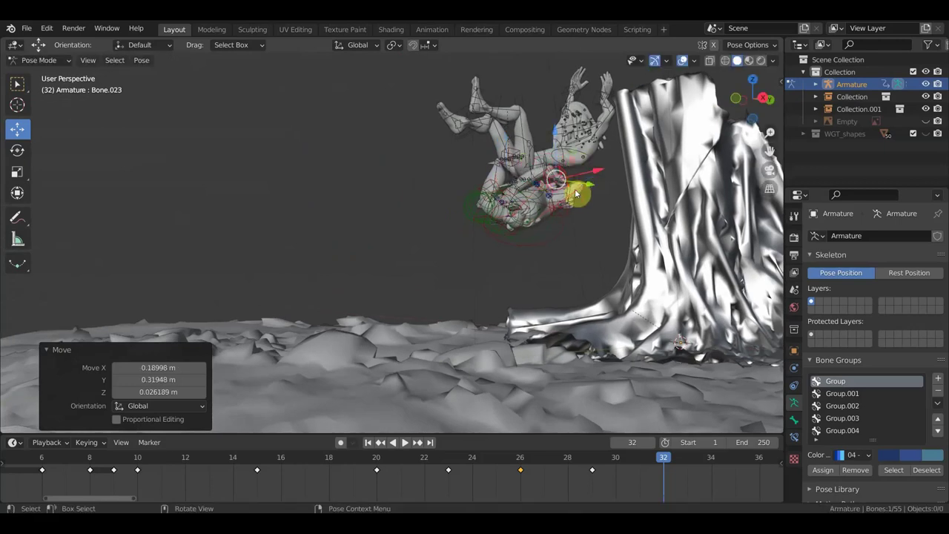
Step: Pull tail bone Bone.010 down about 0.59 m to curl the tail under the body
middle_click_drag(577, 210, 400, 191)
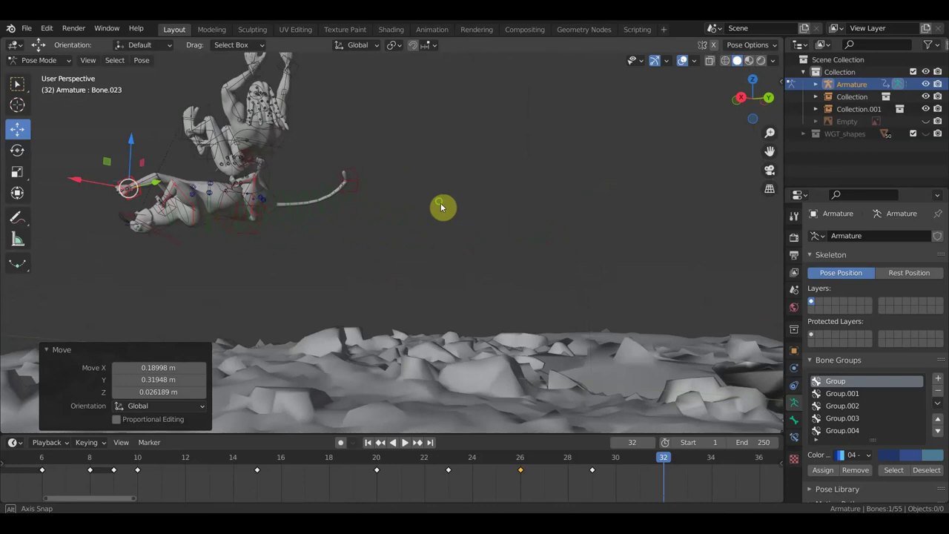
left_click(354, 171)
key("g")
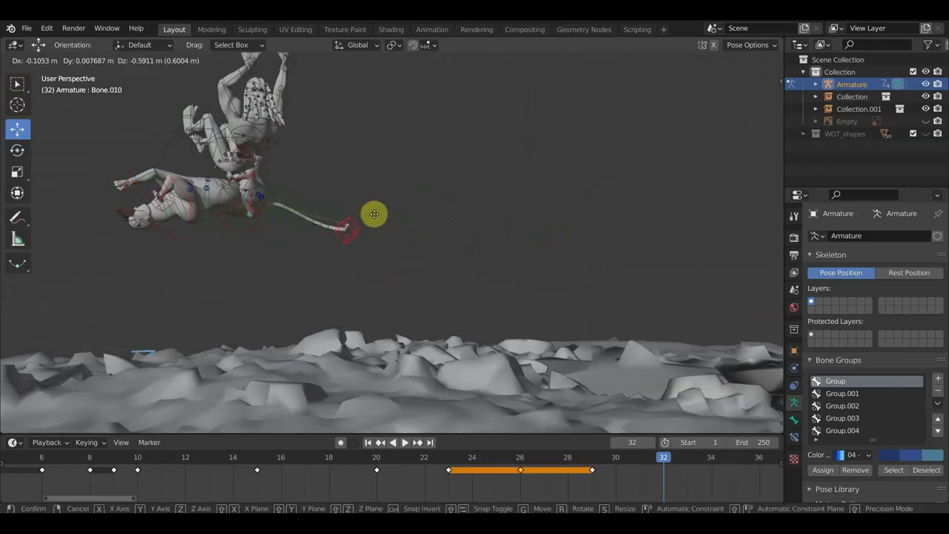
left_click(338, 228)
mouse_move(338, 228)
middle_mouse_down()
mouse_move(485, 233)
mouse_move(548, 274)
mouse_move(500, 216)
mouse_move(537, 193)
middle_mouse_up()
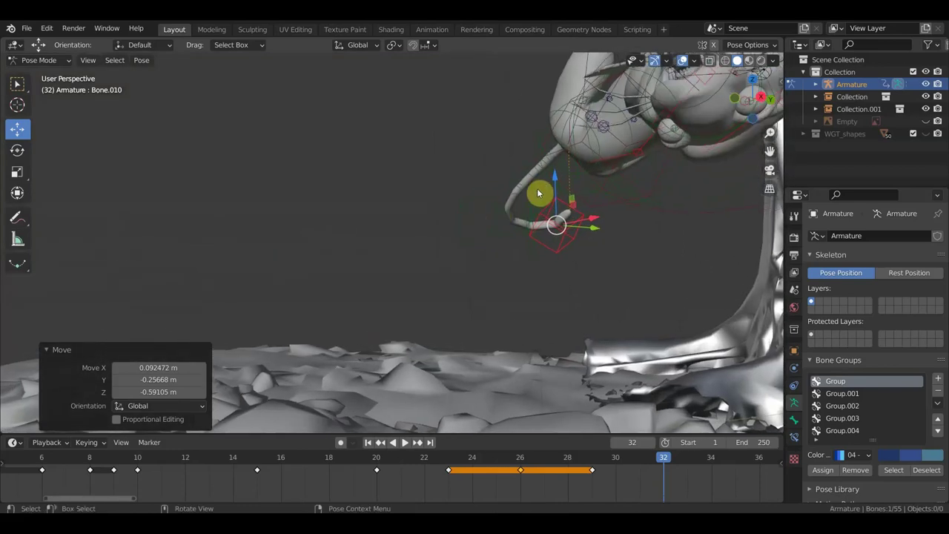
left_click(656, 182)
middle_click_drag(657, 183, 598, 215)
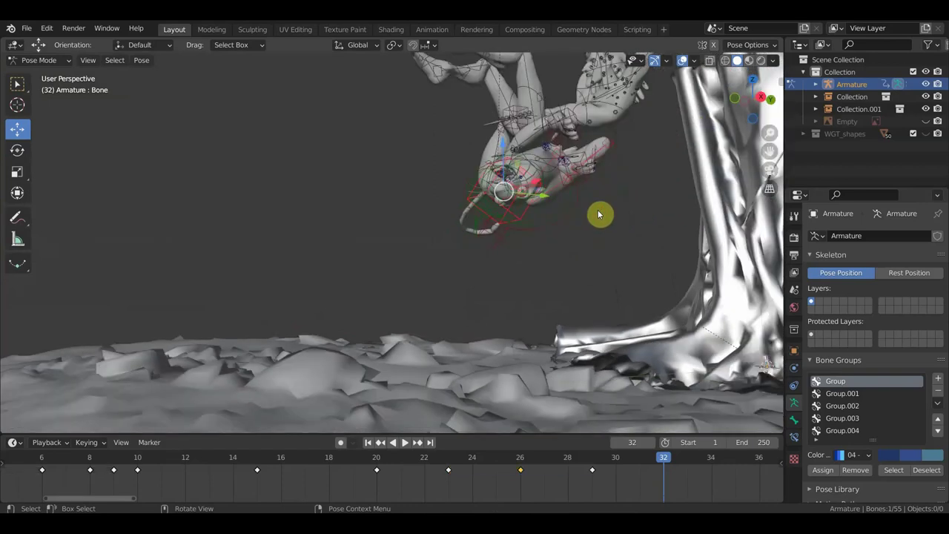
Step: Clear the selected bone's location with Alt+G and reposition it several times
key("alt+g")
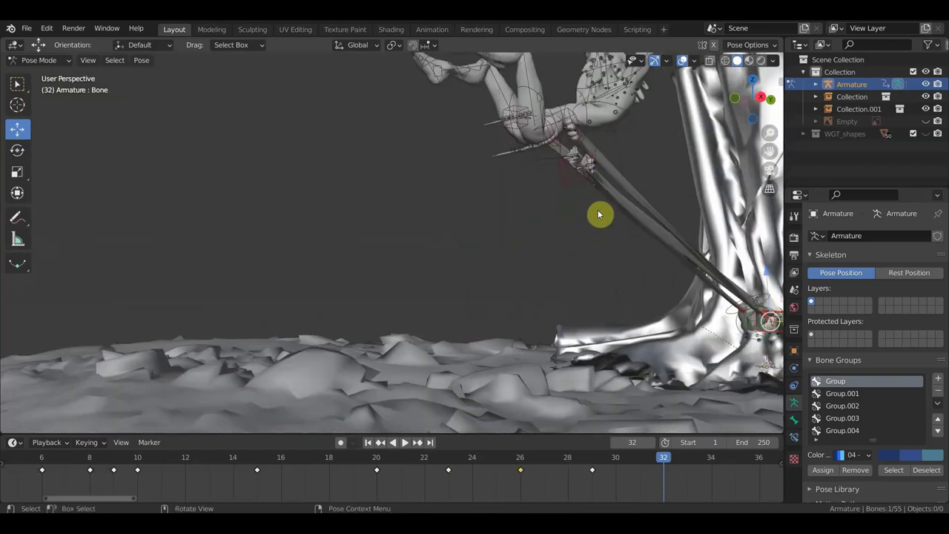
scroll(599, 215, "down", 3)
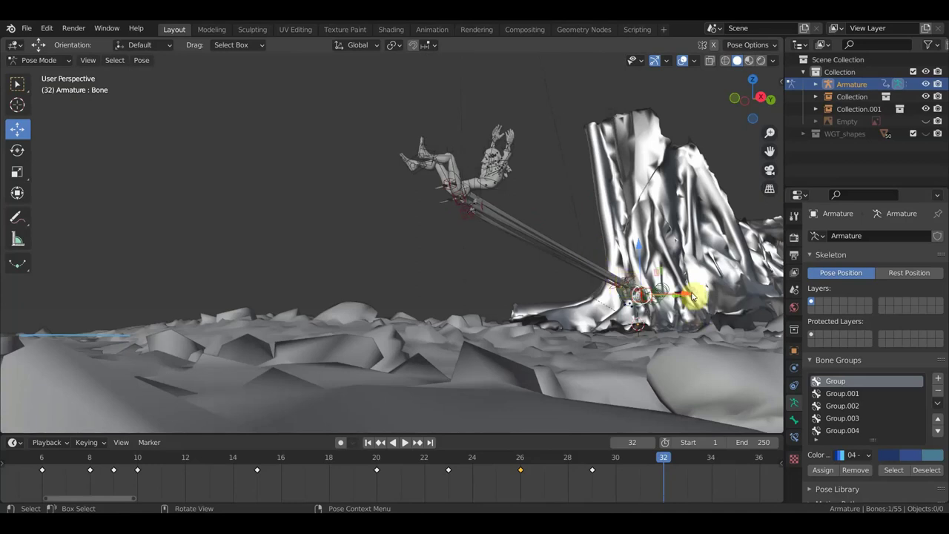
left_click_drag(690, 295, 471, 276)
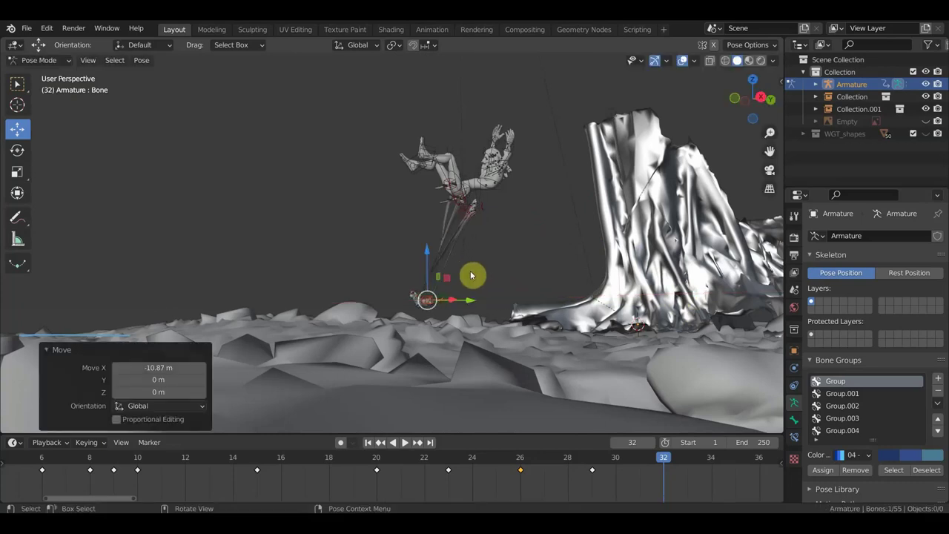
key("g")
left_click(526, 204)
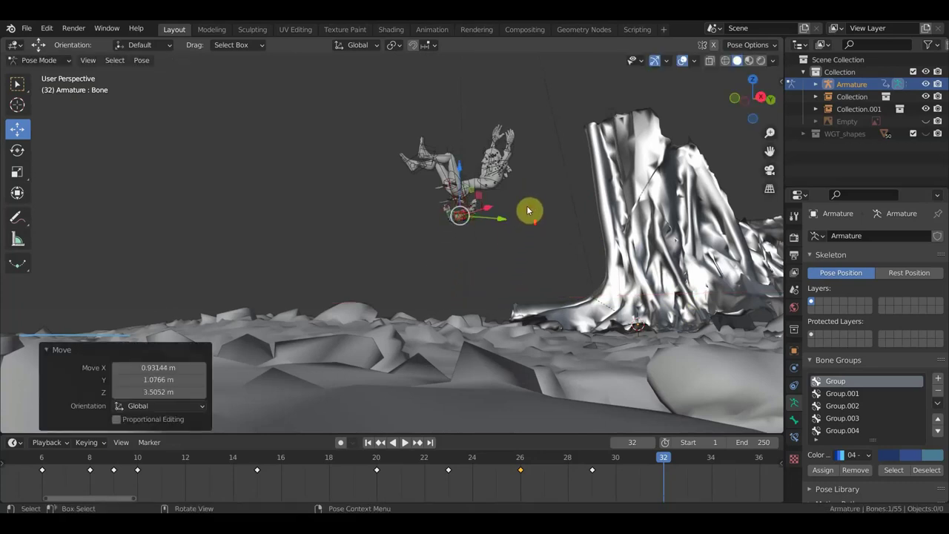
scroll(527, 222, "up", 2)
mouse_move(526, 224)
middle_mouse_down()
mouse_move(523, 238)
mouse_move(568, 294)
mouse_move(589, 273)
middle_mouse_up()
key("g")
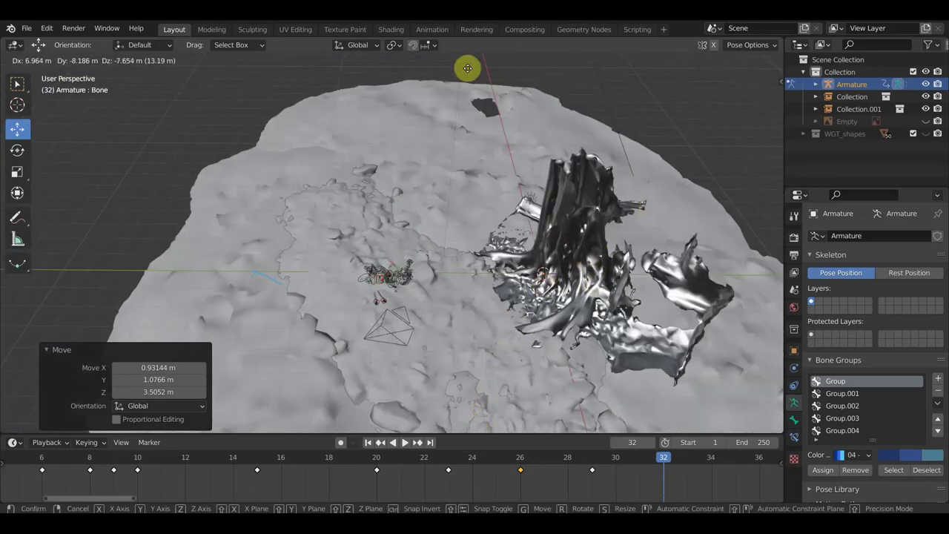
left_click(465, 69)
Step: Move the selected bones over beside the falling human figure
mouse_move(455, 313)
middle_mouse_down()
mouse_move(462, 280)
mouse_move(493, 237)
middle_mouse_up()
key("g")
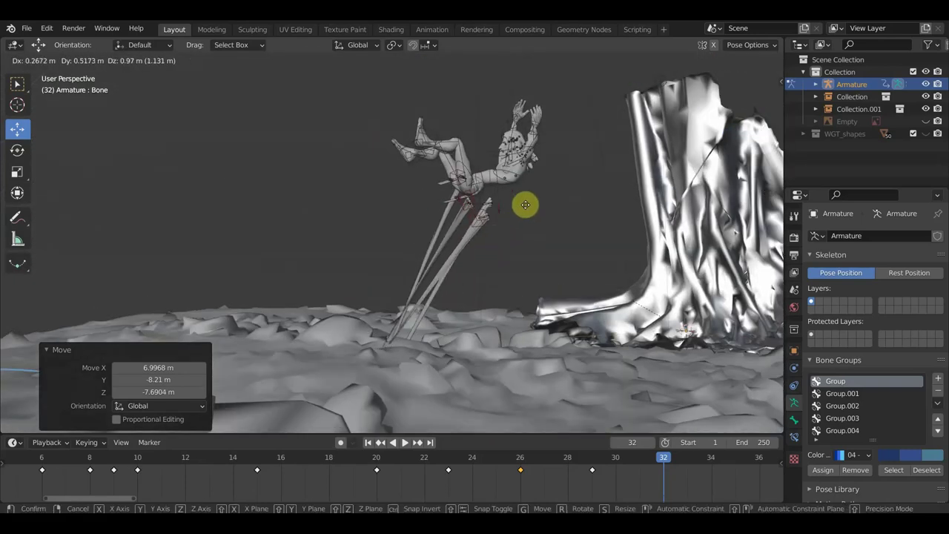
left_click(643, 335)
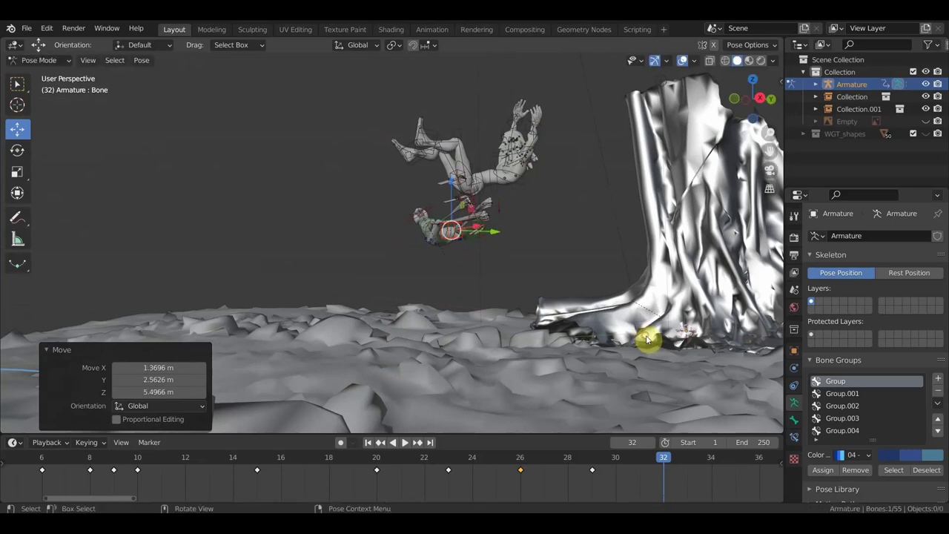
scroll(630, 334, "up", 2)
scroll(625, 307, "up", 2)
mouse_move(626, 306)
middle_mouse_down()
mouse_move(662, 279)
mouse_move(730, 303)
mouse_move(664, 315)
middle_mouse_up()
key("g")
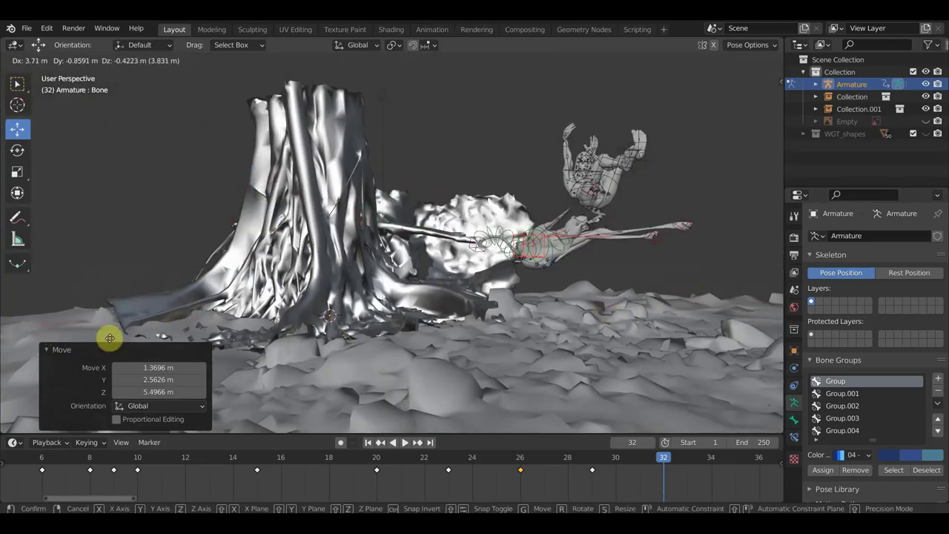
left_click(157, 325)
Step: Rotate the bones 6.81° and shift them left, then undo until they rejoin the figure
mouse_move(157, 325)
middle_mouse_down()
mouse_move(250, 335)
mouse_move(147, 334)
mouse_move(434, 371)
middle_mouse_up()
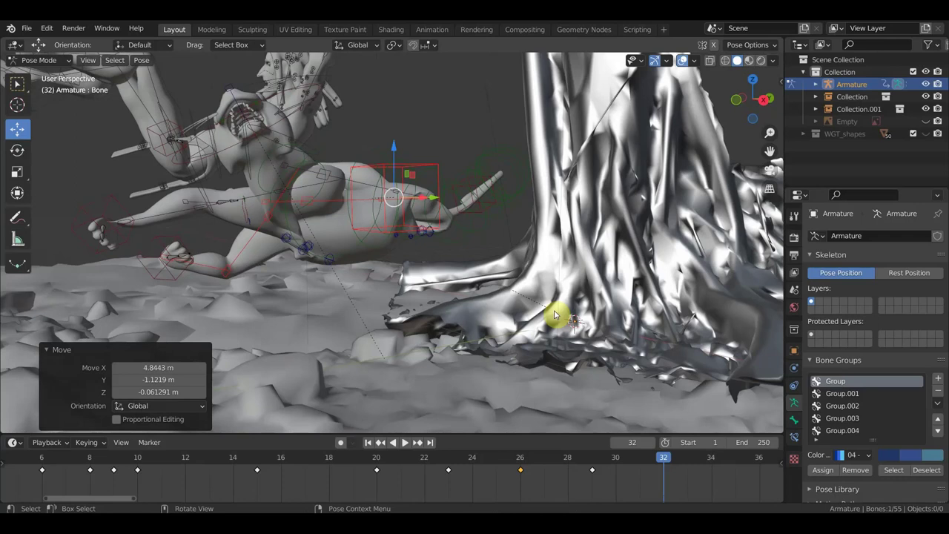
middle_click_drag(475, 287, 426, 295)
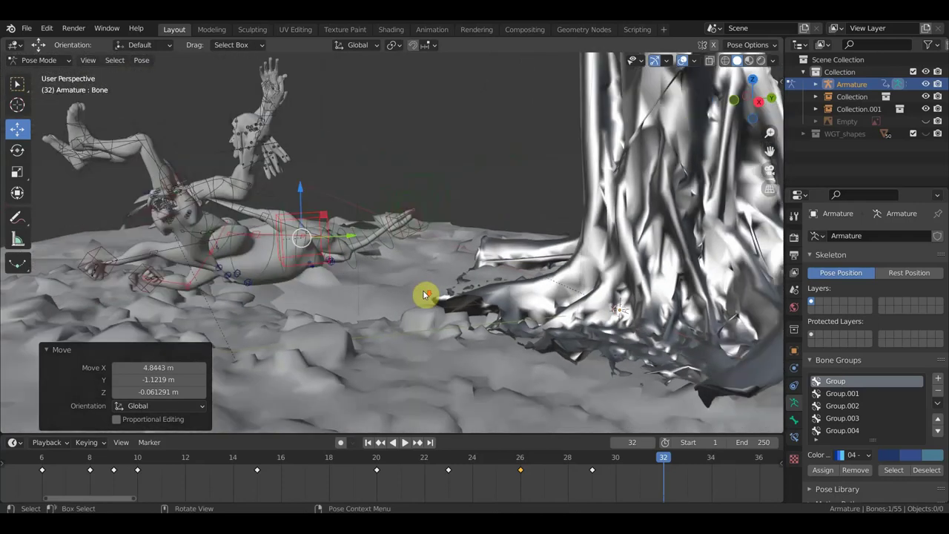
key("r")
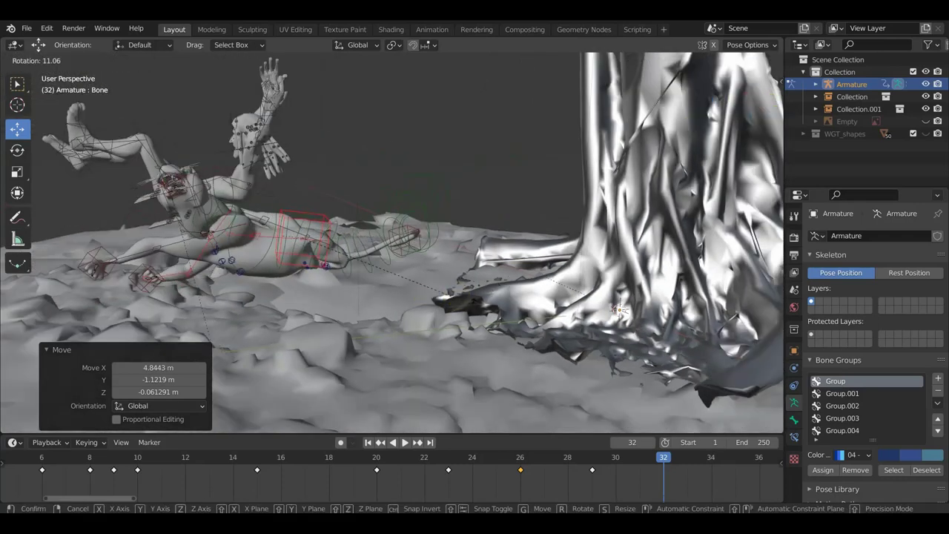
left_click(494, 296)
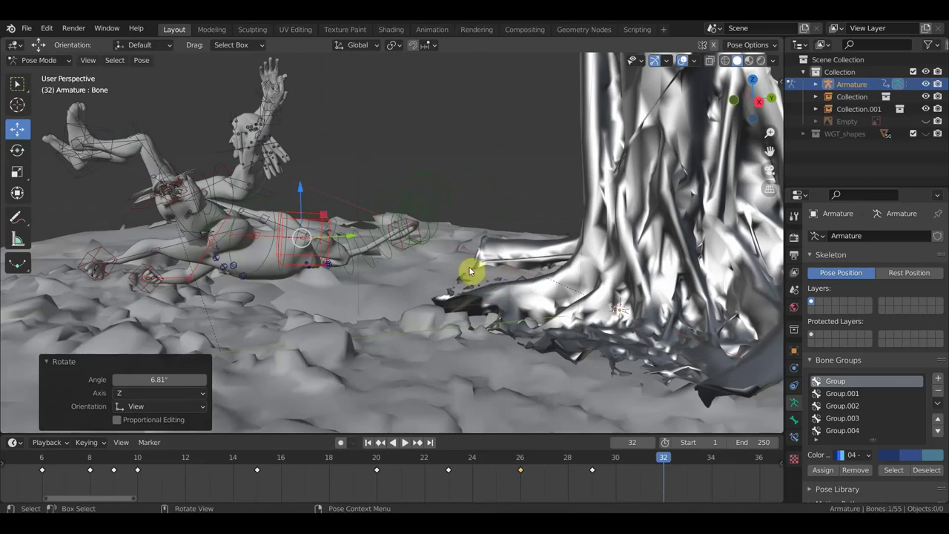
key("g")
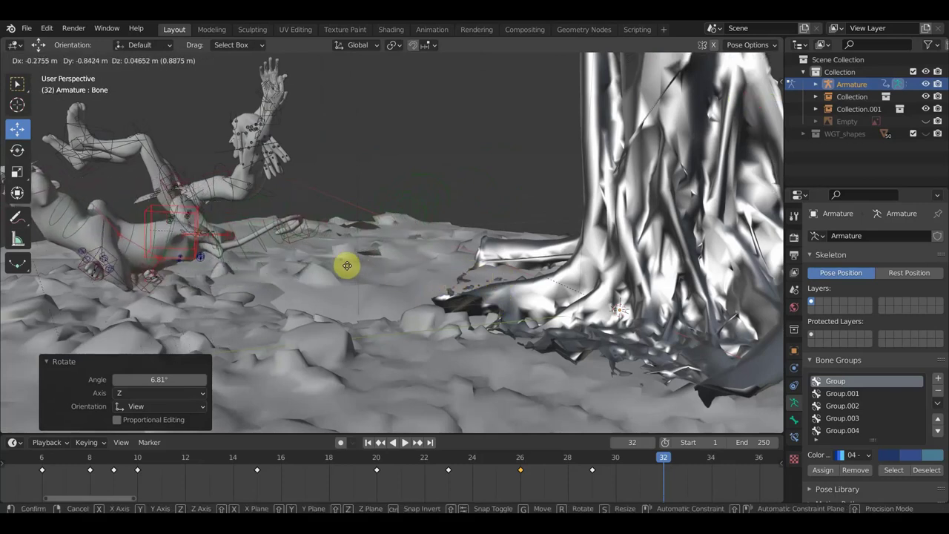
left_click(395, 278)
key("ctrl+z")
key("ctrl+z")
key("ctrl+z")
key("ctrl+z")
key("ctrl+z")
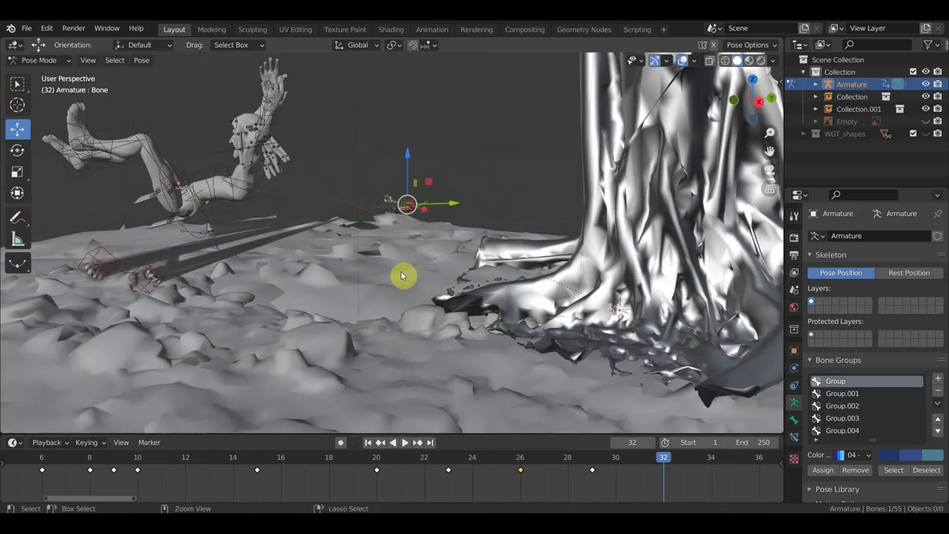
key("ctrl+z")
key("ctrl+z")
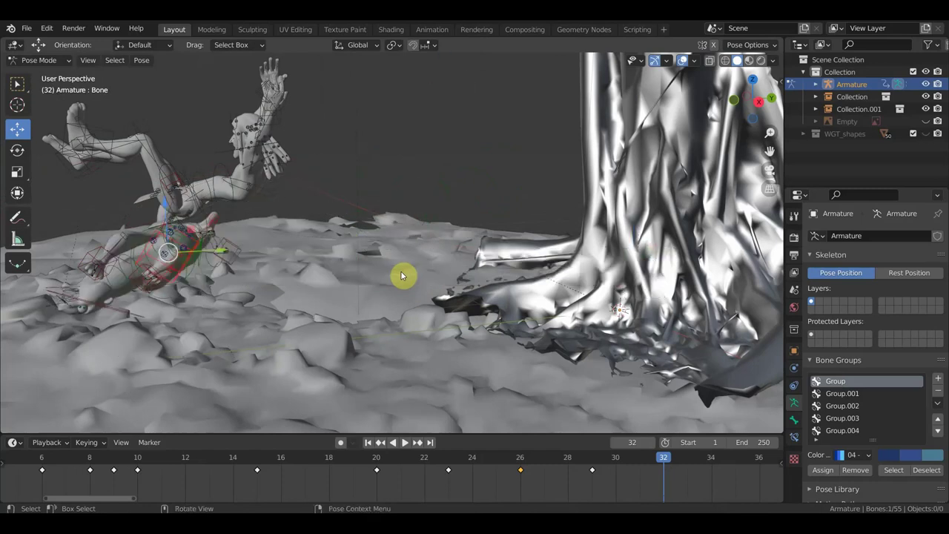
key("ctrl+z")
Step: Hide Collection.001 so the tree stump and ground disappear
mouse_move(404, 274)
middle_mouse_down()
mouse_move(301, 244)
mouse_move(405, 260)
middle_mouse_up()
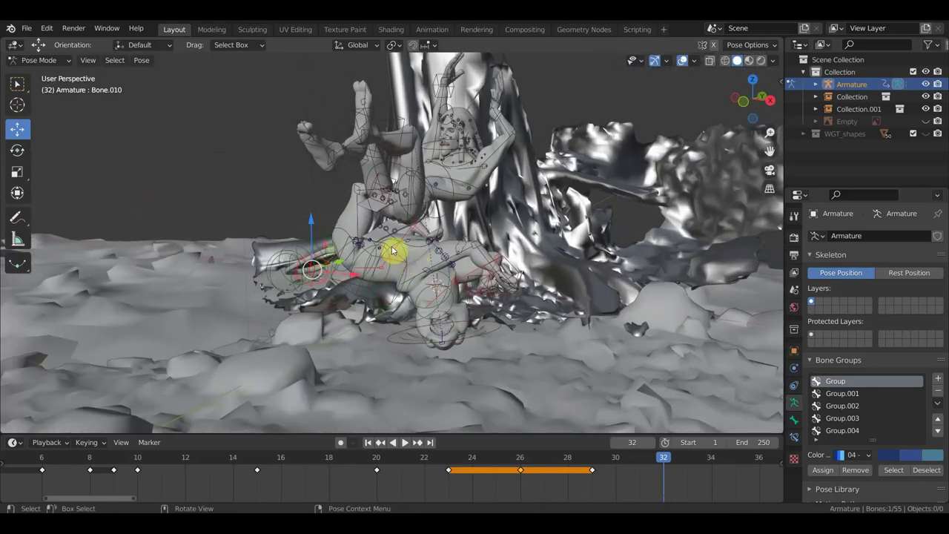
mouse_move(363, 246)
middle_mouse_down()
mouse_move(423, 197)
mouse_move(415, 214)
middle_mouse_up()
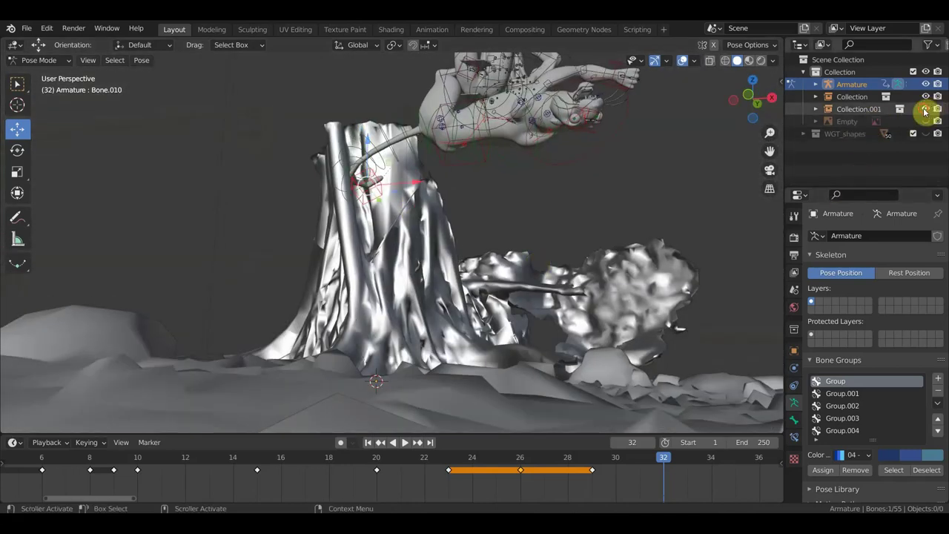
left_click(924, 109)
mouse_move(686, 212)
middle_mouse_down()
mouse_move(550, 241)
mouse_move(421, 407)
mouse_move(424, 364)
mouse_move(383, 332)
middle_mouse_up()
Step: Shift hip bone Bone.002, rotate Bone.001 by -37.3° and Bone.012 by 32.6°
mouse_move(259, 250)
middle_mouse_down()
mouse_move(275, 216)
mouse_move(281, 234)
middle_mouse_up()
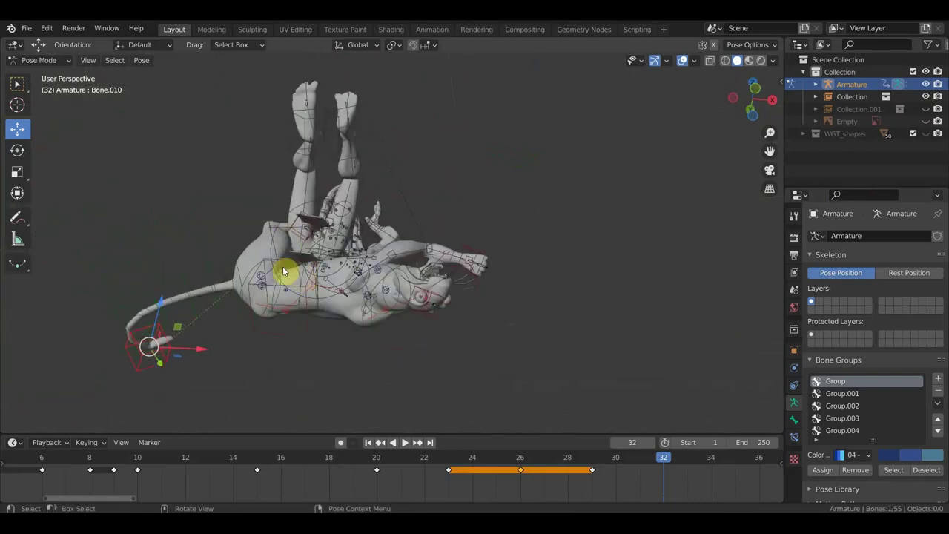
left_click(288, 266)
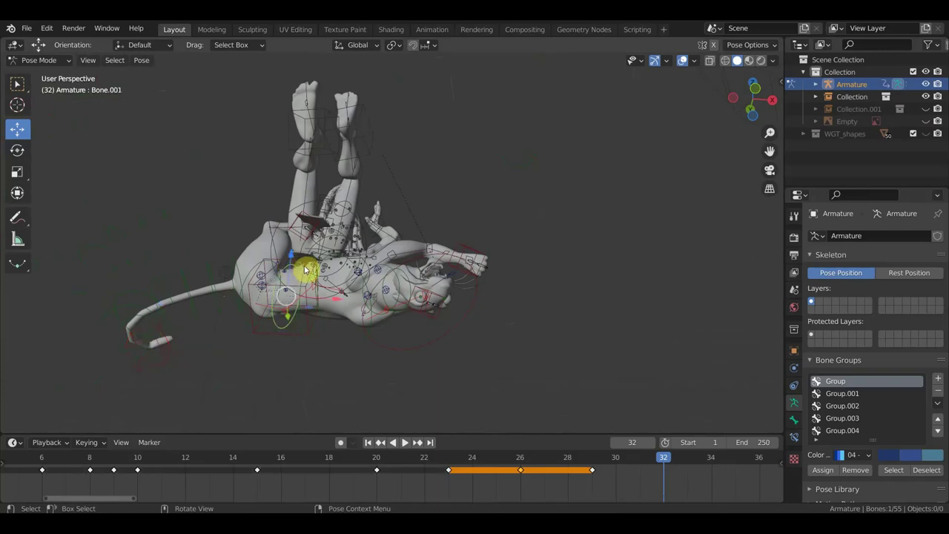
left_click(342, 280)
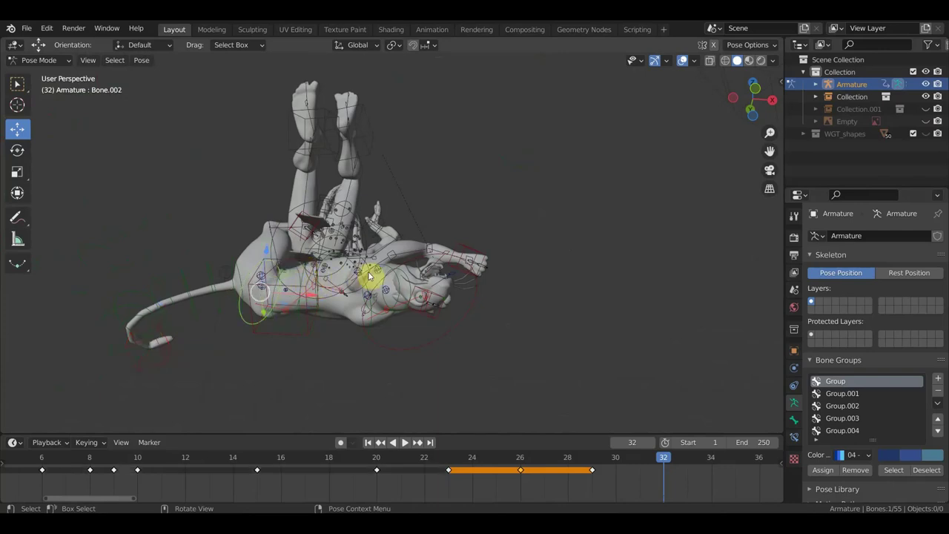
mouse_move(356, 271)
left_mouse_down()
mouse_move(357, 289)
mouse_move(401, 303)
left_mouse_up()
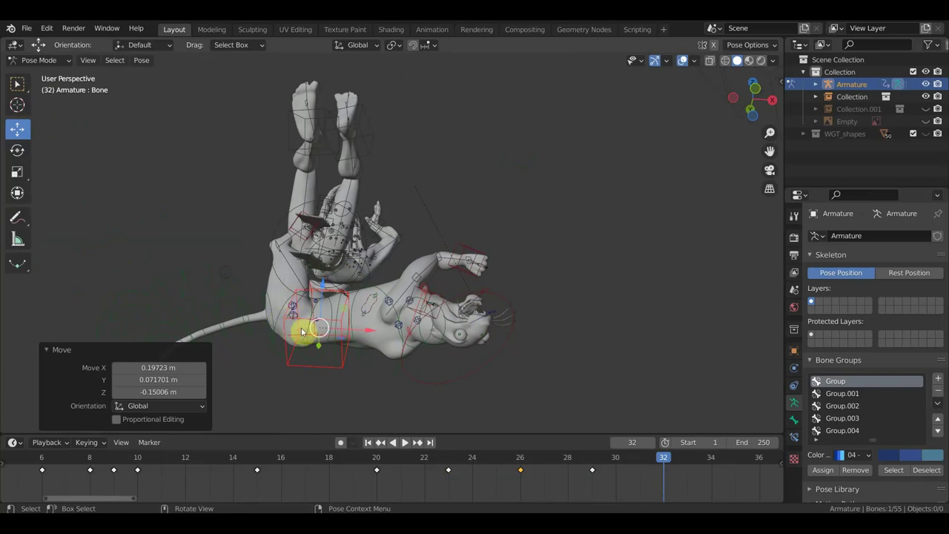
left_click(483, 319)
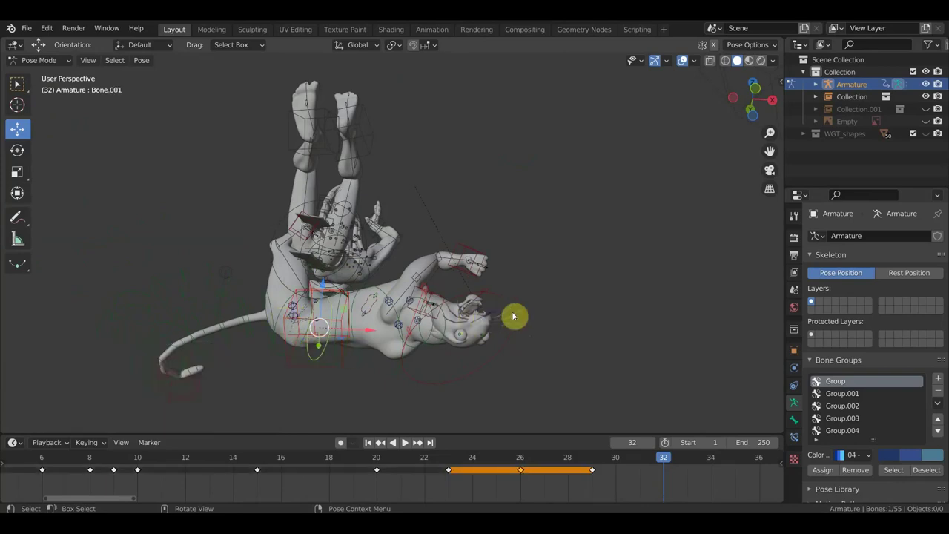
key("r")
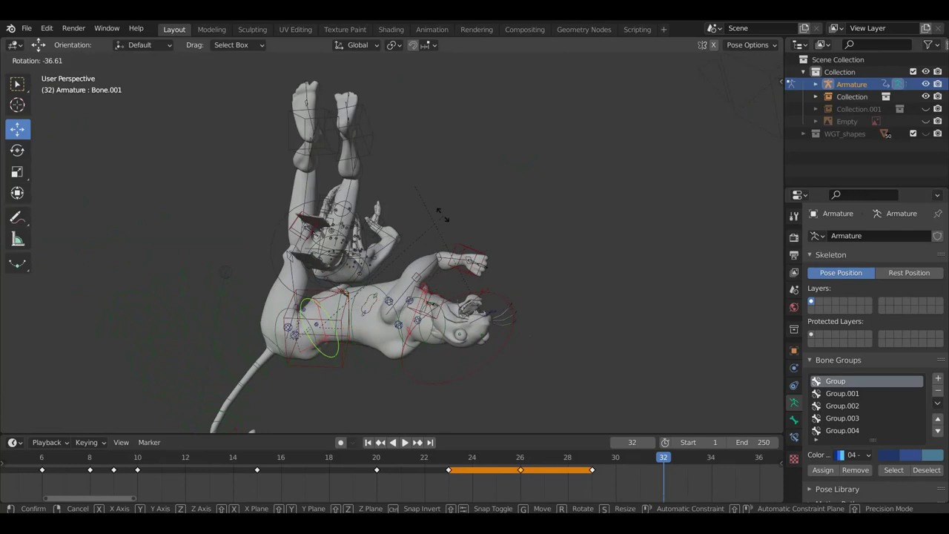
left_click(442, 218)
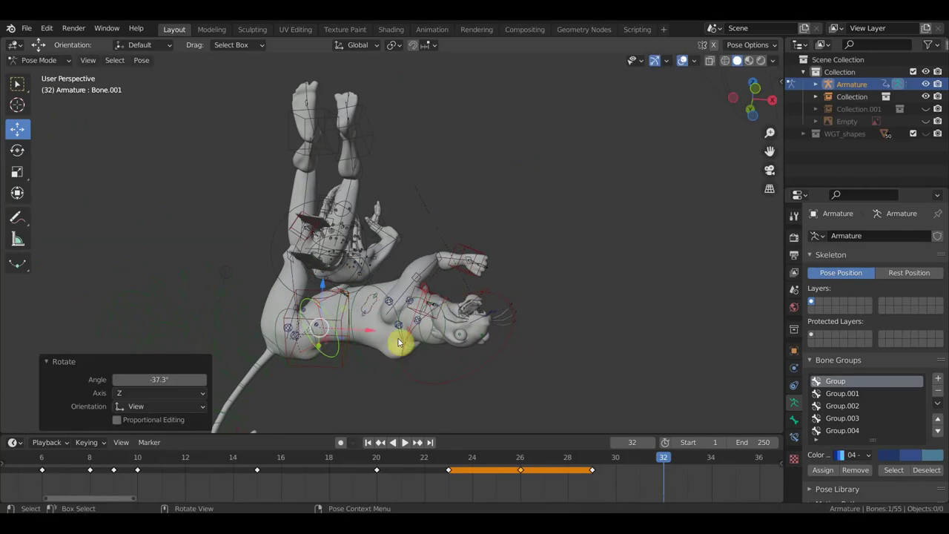
left_click(384, 379)
key("r")
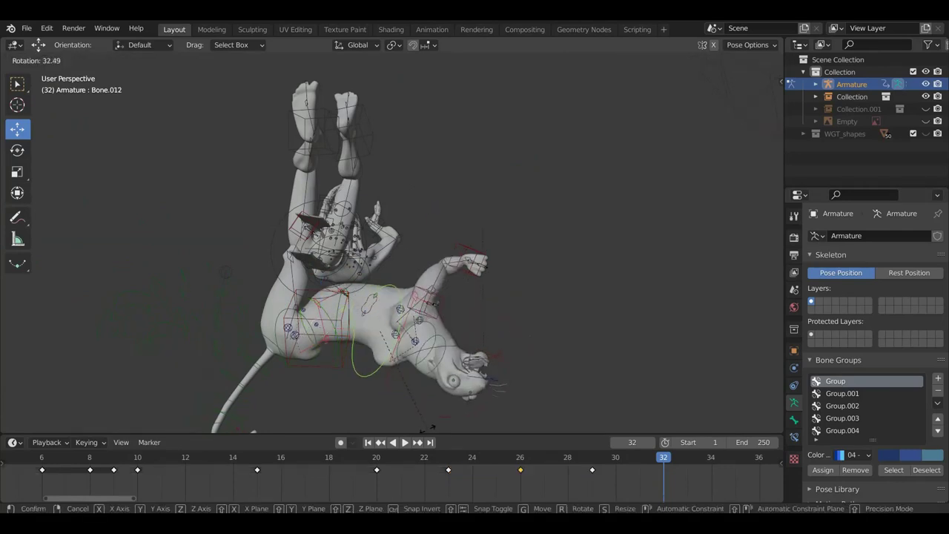
left_click(548, 380)
Step: Select all bones, shift the whole rig slightly along Y, and rotate it -53.5° then 26.3°
mouse_move(548, 381)
middle_mouse_down()
mouse_move(449, 368)
mouse_move(481, 343)
mouse_move(425, 354)
middle_mouse_up()
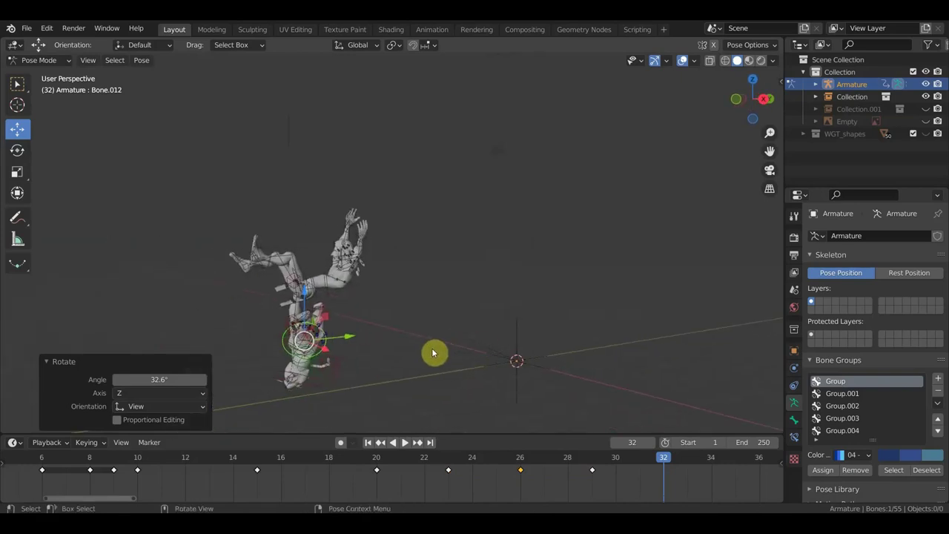
key("a")
left_click_drag(351, 314, 332, 319)
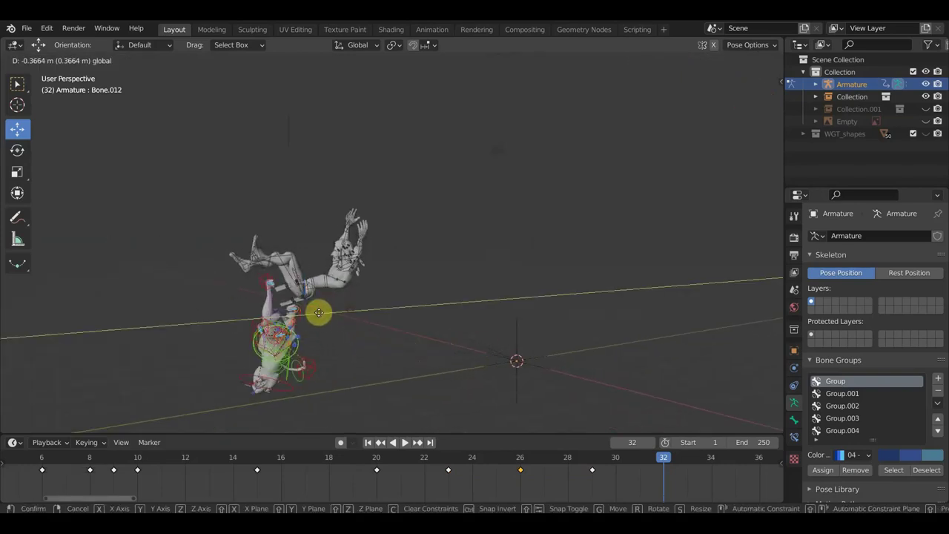
mouse_move(423, 278)
middle_mouse_down()
mouse_move(434, 334)
mouse_move(419, 377)
middle_mouse_up()
key("r")
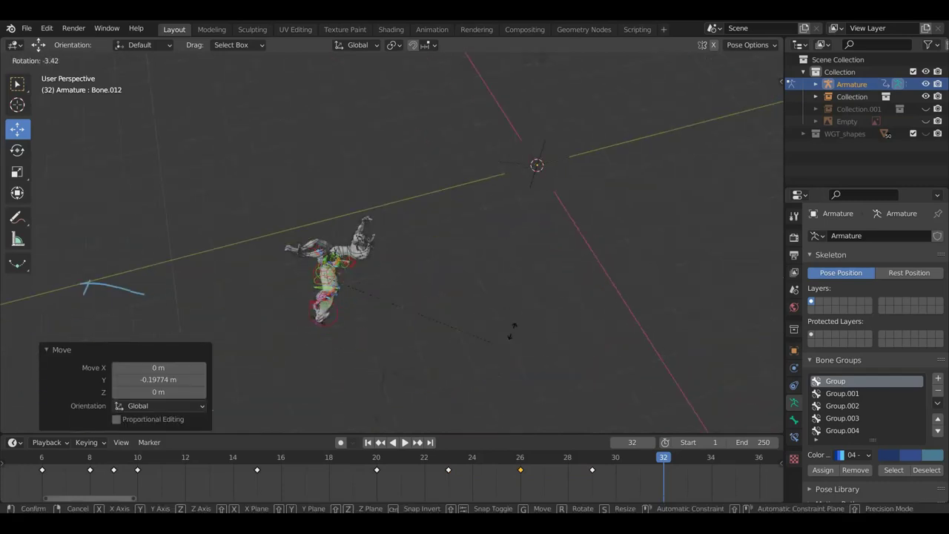
left_click(508, 300)
mouse_move(508, 290)
middle_mouse_down()
mouse_move(513, 216)
mouse_move(538, 203)
mouse_move(502, 271)
middle_mouse_up()
key("r")
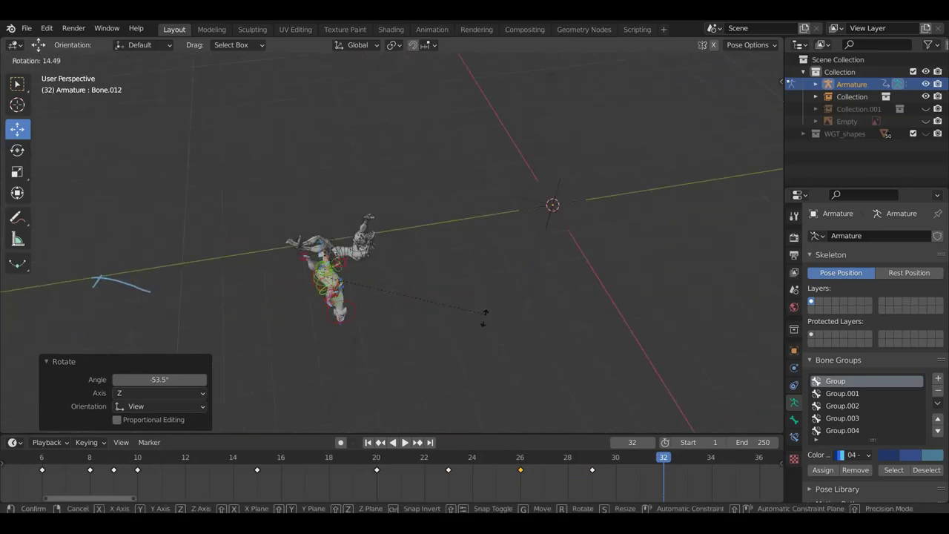
left_click(451, 335)
middle_click_drag(460, 339, 459, 271)
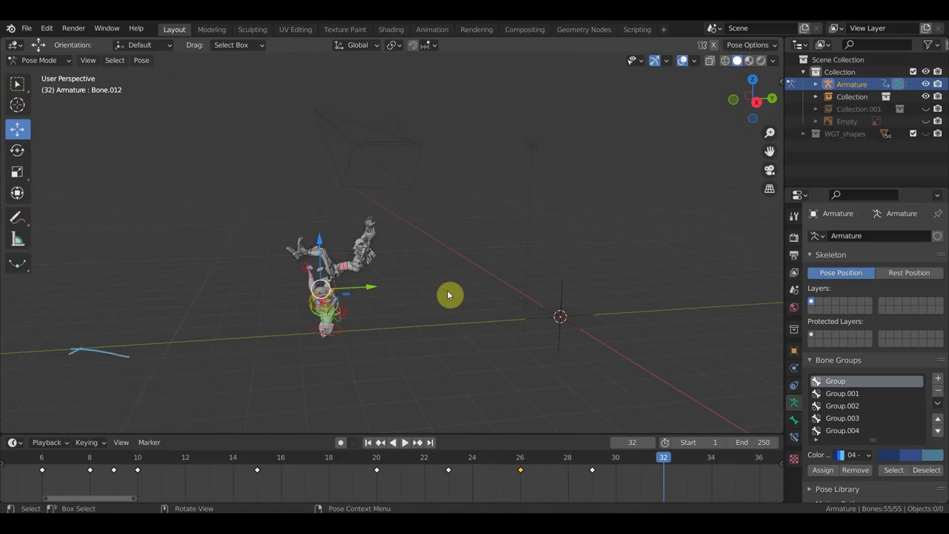
Step: Key location, rotation and scale at frame 32, then review frames 26 to 35
key("i")
left_click(448, 293)
mouse_move(461, 331)
middle_mouse_down()
mouse_move(437, 324)
mouse_move(478, 244)
middle_mouse_up()
mouse_move(663, 461)
left_mouse_down()
mouse_move(506, 475)
mouse_move(663, 498)
left_mouse_up()
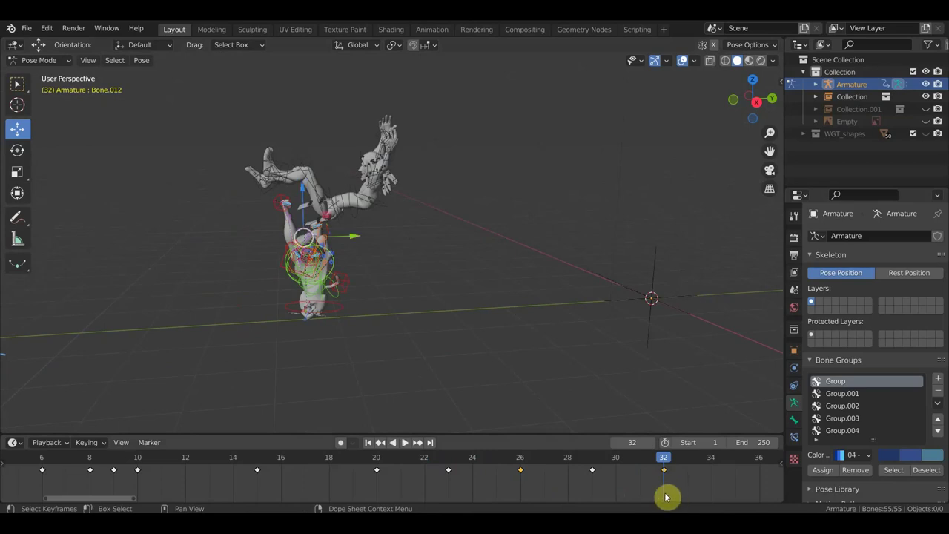
mouse_move(665, 461)
left_mouse_down()
mouse_move(728, 473)
mouse_move(663, 470)
mouse_move(728, 475)
mouse_move(559, 467)
mouse_move(730, 475)
left_mouse_up()
scroll(538, 392, "down", 1)
scroll(493, 349, "down", 1)
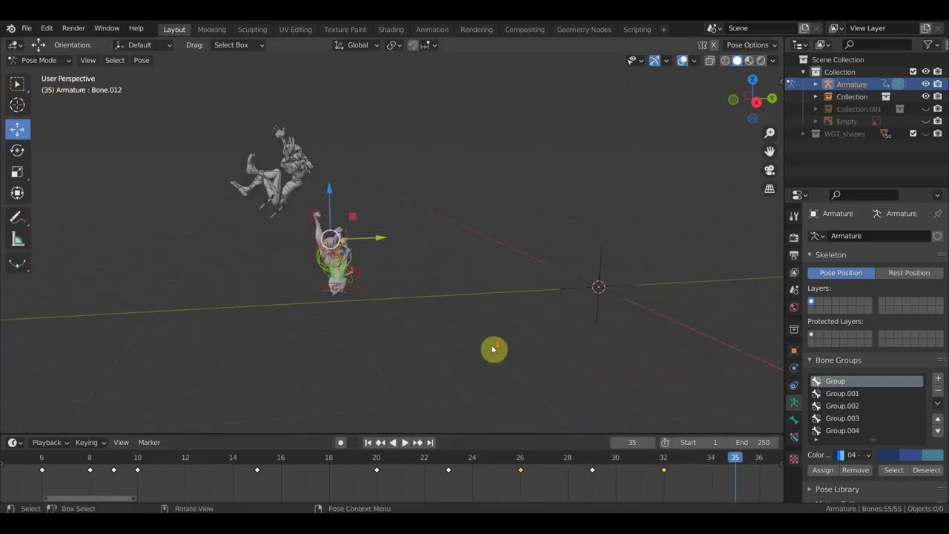
scroll(493, 350, "down", 1)
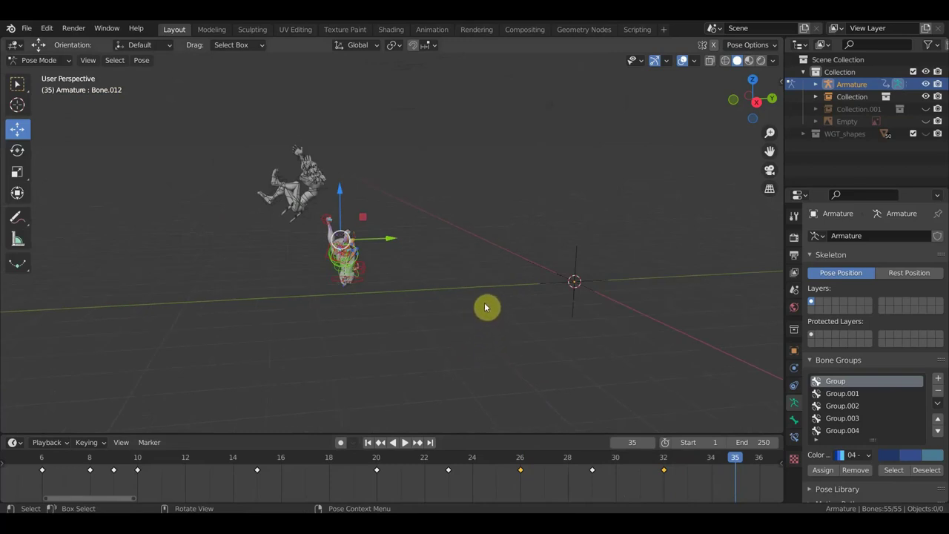
Step: Move the selected bones and rotate them by -10.9°, 62.6° and -99.2°
key("g")
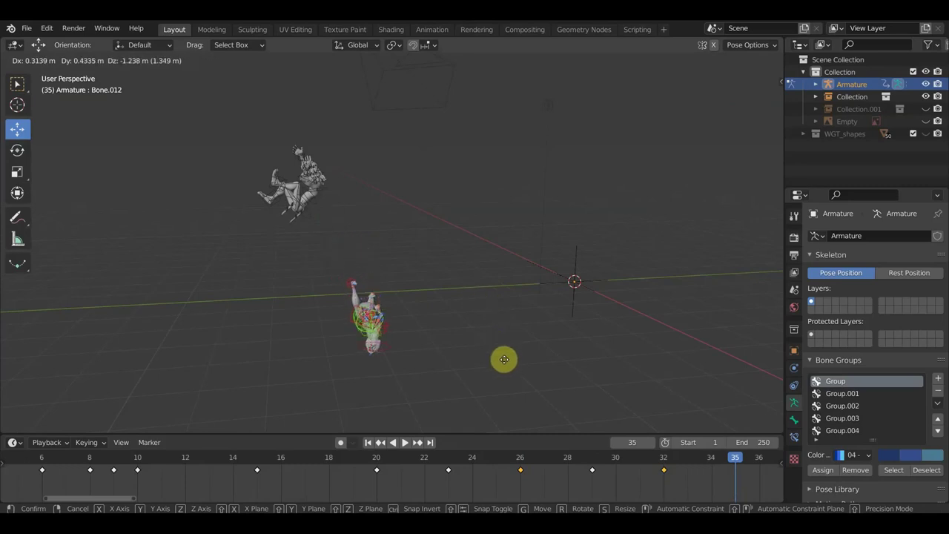
left_click(502, 364)
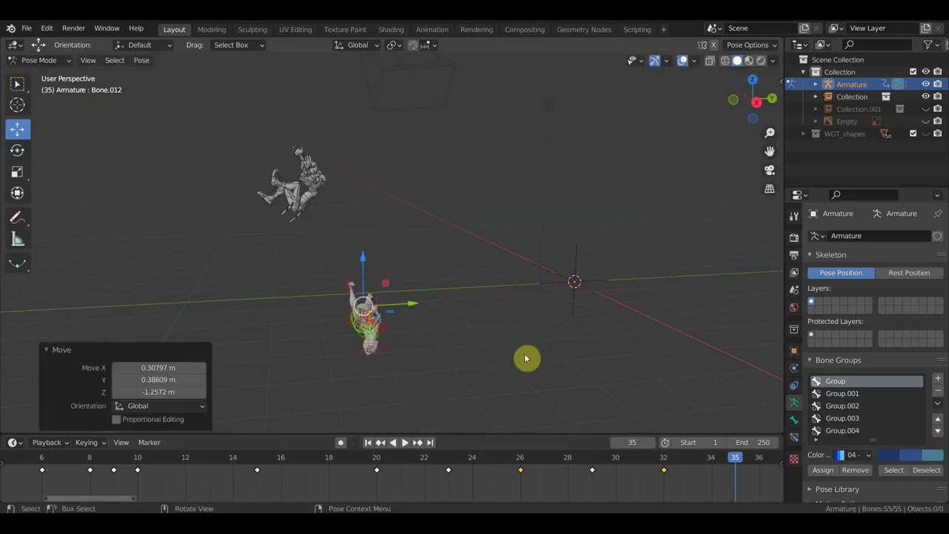
key("r")
left_click(608, 326)
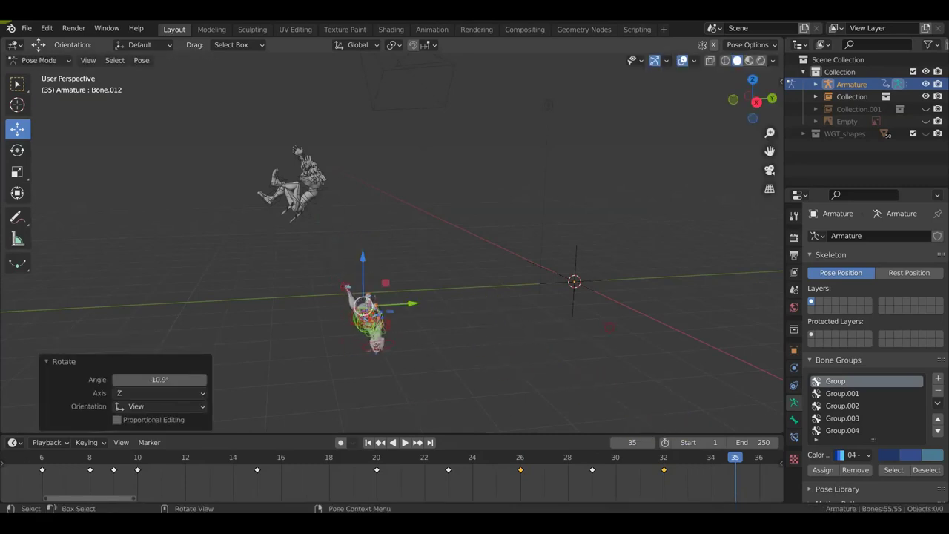
mouse_move(608, 312)
middle_mouse_down()
mouse_move(608, 296)
mouse_move(644, 325)
middle_mouse_up()
key("r")
left_click(411, 398)
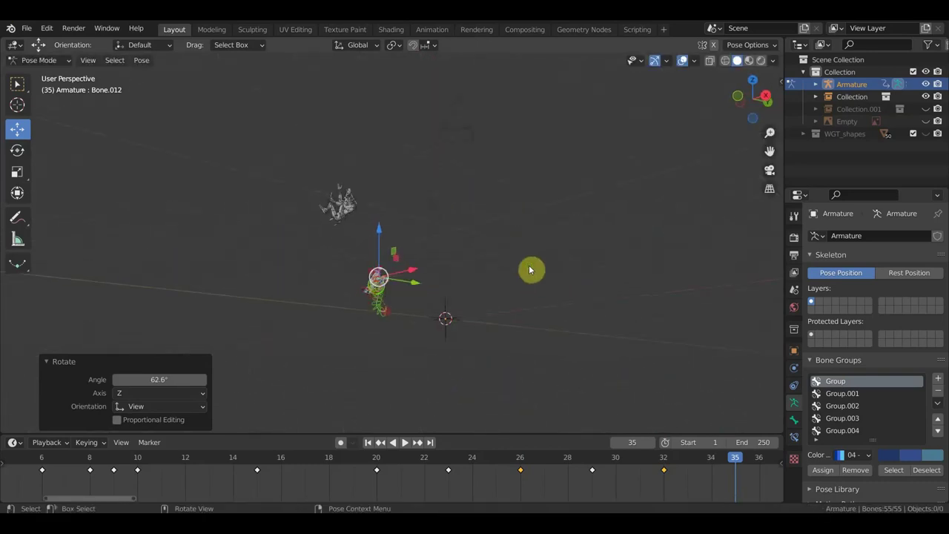
key("r")
left_click(387, 145)
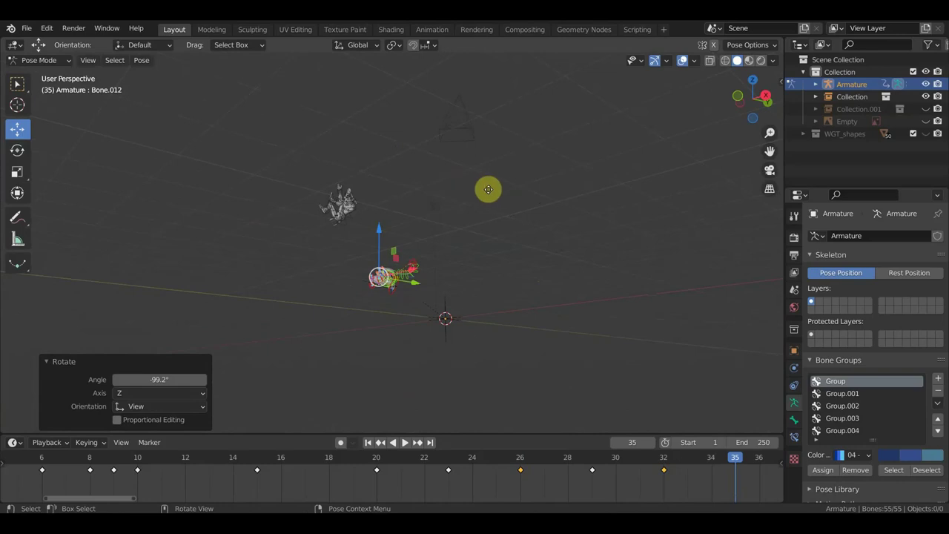
Step: Move the bones down and left, then key location, rotation and scale at frame 35
key("g")
left_click(425, 228)
mouse_move(425, 229)
middle_mouse_down()
mouse_move(484, 288)
mouse_move(430, 323)
mouse_move(440, 299)
middle_mouse_up()
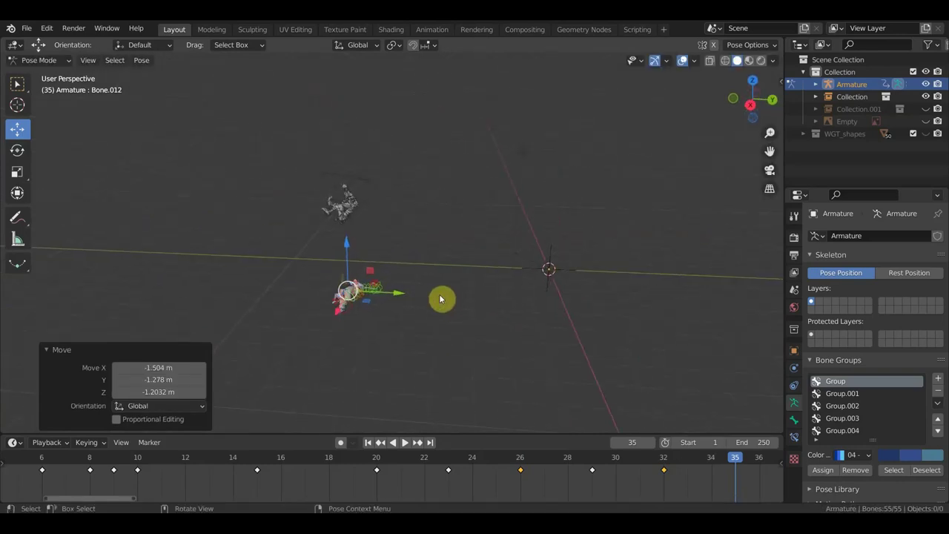
key("i")
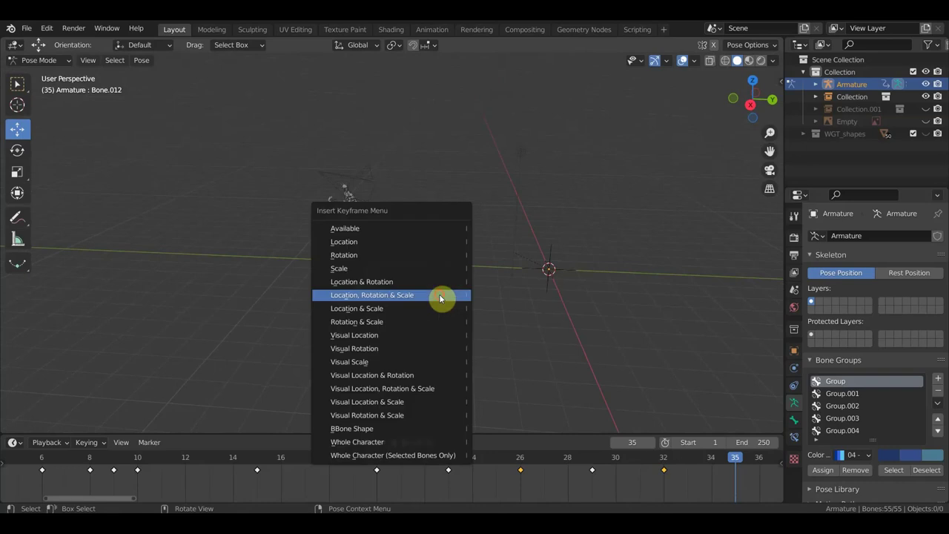
left_click(441, 295)
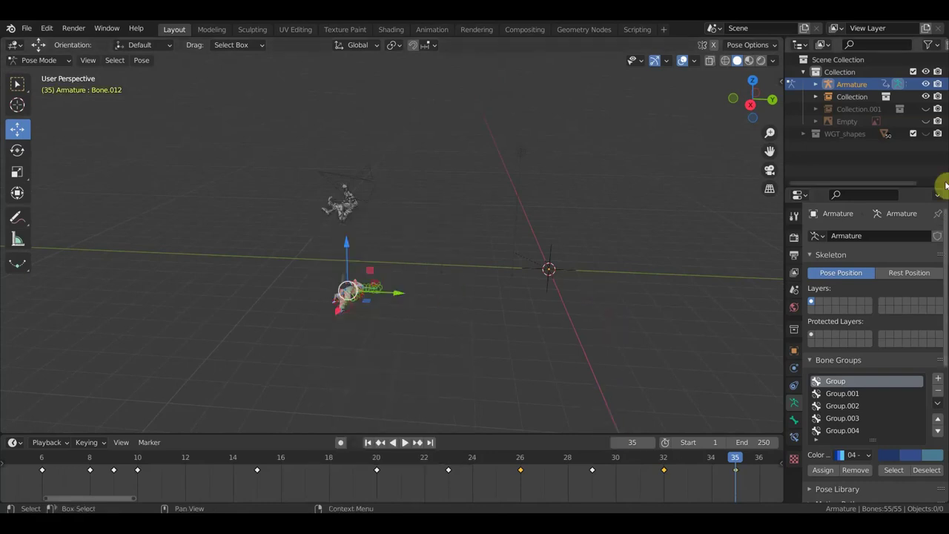
Step: Show the Collection.001 terrain and stump, keeping WGT_shapes and the Empty reference hidden
left_click(926, 133)
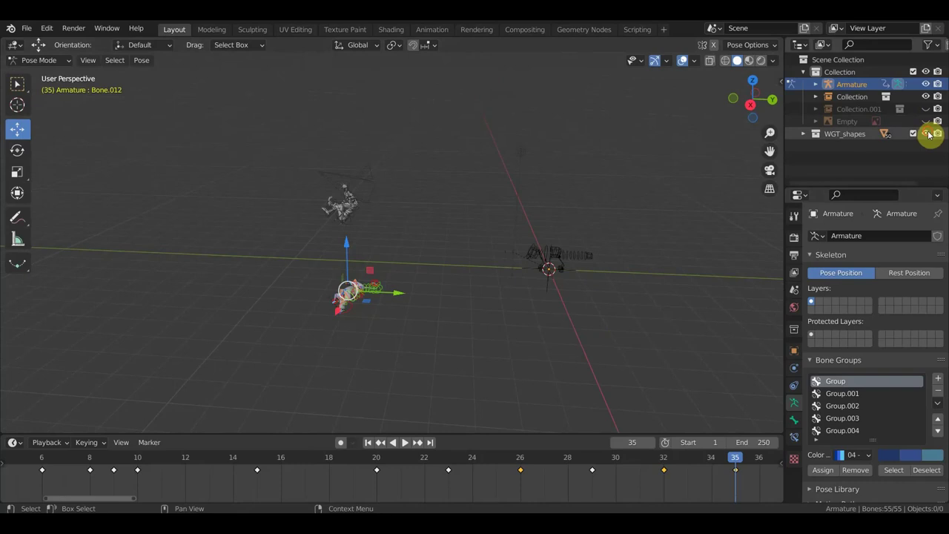
left_click(926, 133)
left_click(926, 120)
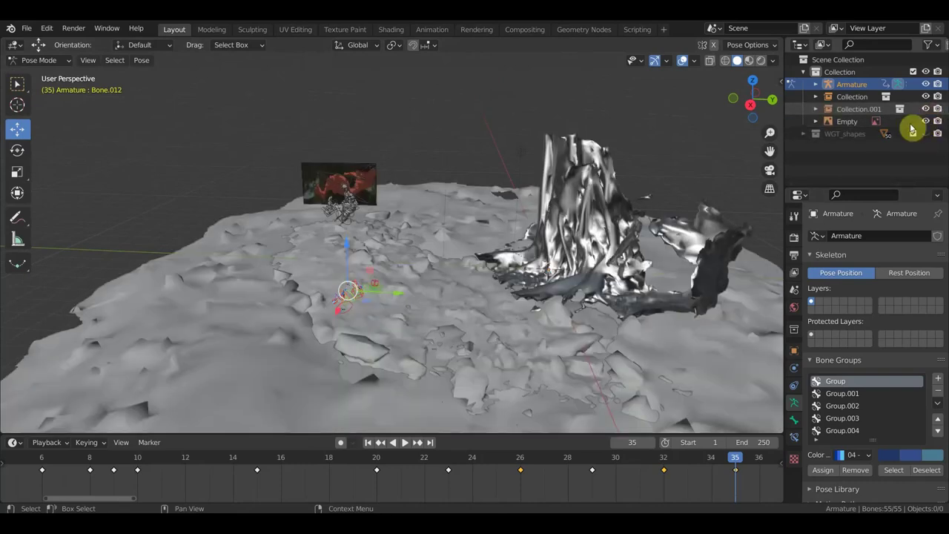
left_click(925, 109)
left_click(925, 121)
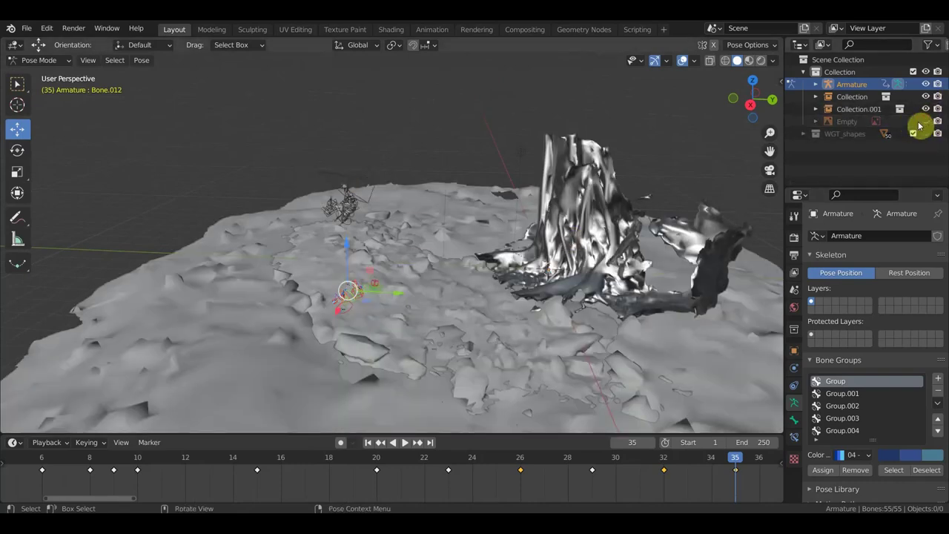
middle_click_drag(576, 307, 604, 282)
mouse_move(482, 318)
middle_mouse_down()
mouse_move(521, 268)
mouse_move(514, 288)
mouse_move(482, 281)
middle_mouse_up()
Step: At frame 30, slide the selected bone along Y, raise it, and key its location, rotation and scale
mouse_move(688, 462)
left_mouse_down()
mouse_move(203, 469)
mouse_move(529, 470)
mouse_move(303, 470)
mouse_move(610, 493)
mouse_move(591, 490)
left_mouse_up()
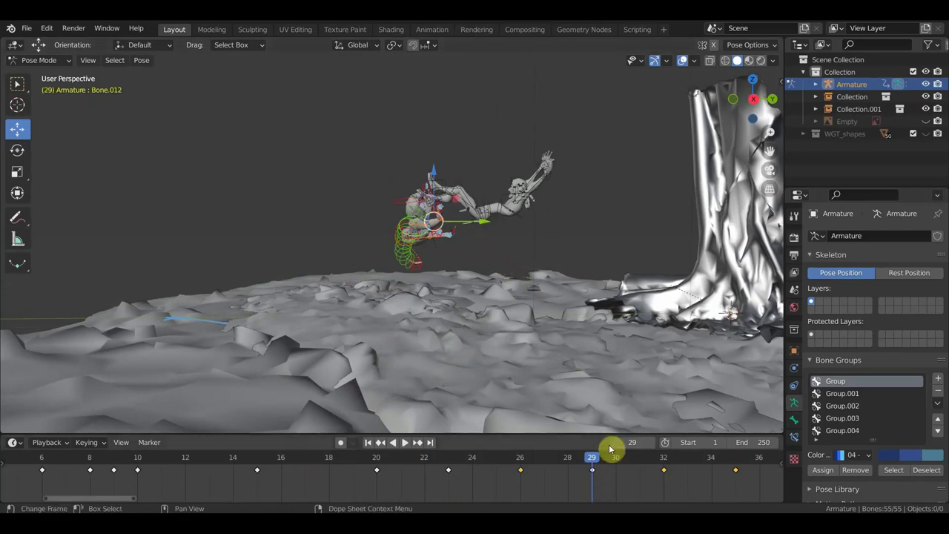
left_click_drag(604, 457, 612, 461)
mouse_move(487, 221)
left_mouse_down()
mouse_move(466, 223)
mouse_move(473, 215)
left_mouse_up()
left_click_drag(426, 174, 417, 168)
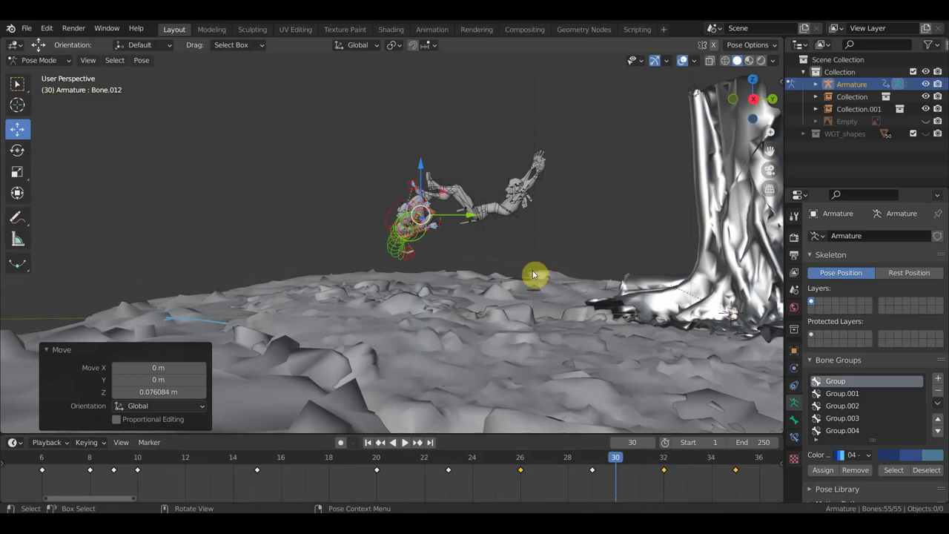
key("i")
key("i")
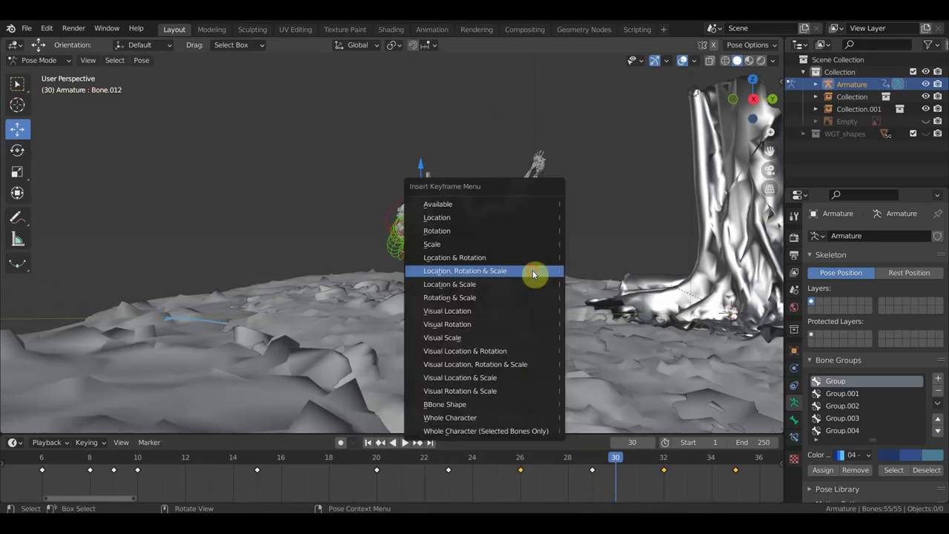
left_click(532, 272)
Step: Shift the selected bones along Y and key location, rotation and scale at frame 32
mouse_move(640, 462)
left_mouse_down()
mouse_move(555, 464)
mouse_move(616, 462)
mouse_move(660, 479)
left_mouse_up()
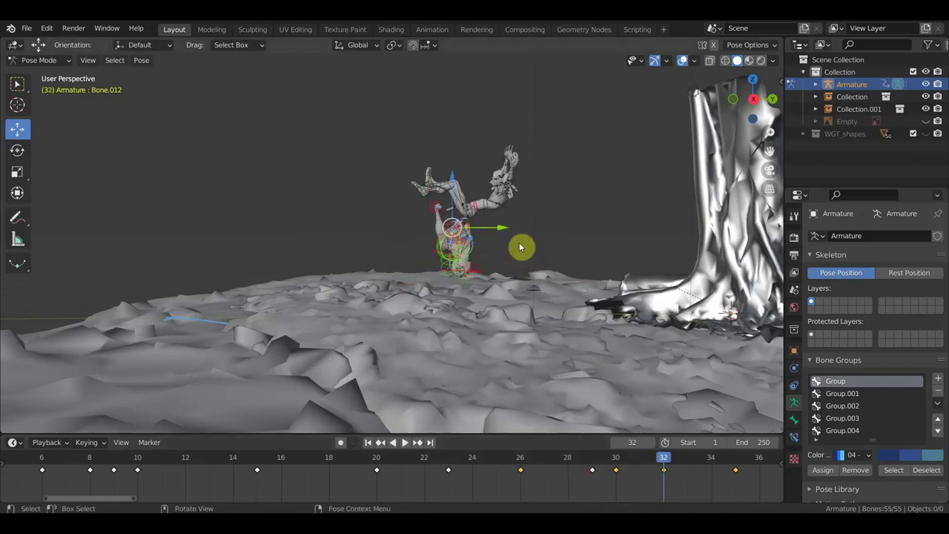
key("g")
key("y")
left_click(445, 231)
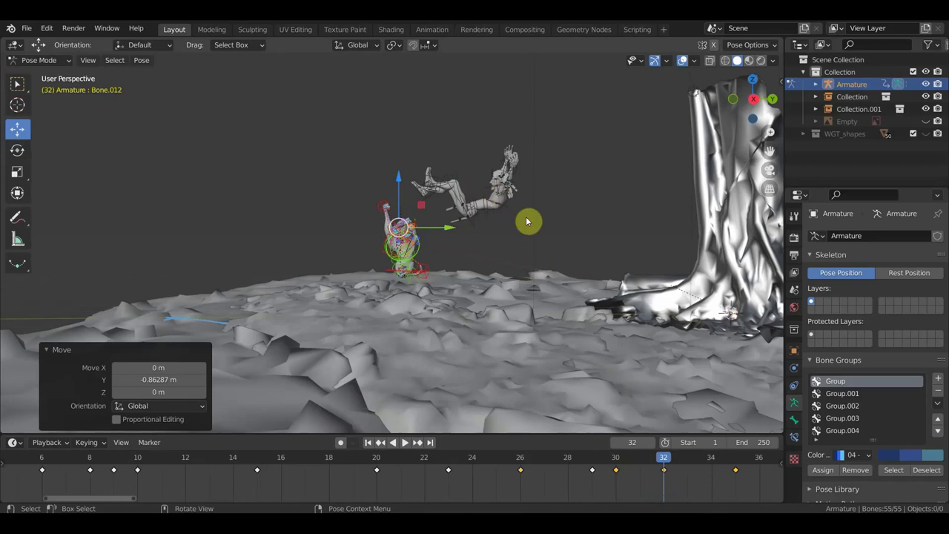
key("i")
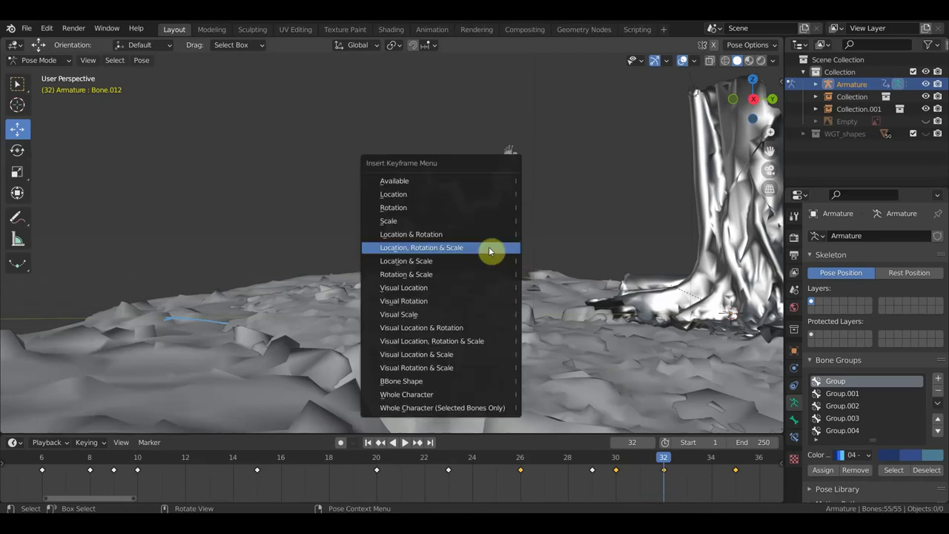
left_click(468, 248)
Step: Scrub the timeline between frames 8 and 34 to review the leap, stopping at frame 20
mouse_move(673, 457)
left_mouse_down()
mouse_move(727, 479)
mouse_move(521, 479)
mouse_move(210, 455)
mouse_move(364, 459)
mouse_move(485, 479)
mouse_move(675, 476)
mouse_move(331, 452)
mouse_move(144, 451)
mouse_move(256, 467)
left_mouse_up()
mouse_move(311, 274)
middle_mouse_down()
mouse_move(329, 246)
mouse_move(314, 246)
middle_mouse_up()
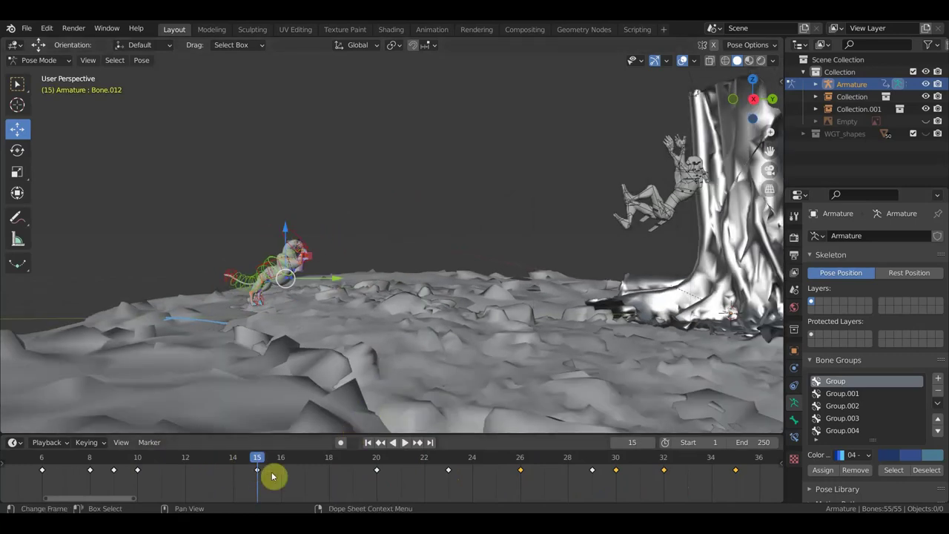
mouse_move(263, 461)
left_mouse_down()
mouse_move(328, 476)
mouse_move(392, 509)
mouse_move(328, 502)
left_mouse_up()
mouse_move(370, 407)
middle_mouse_down()
mouse_move(387, 361)
mouse_move(297, 363)
middle_mouse_up()
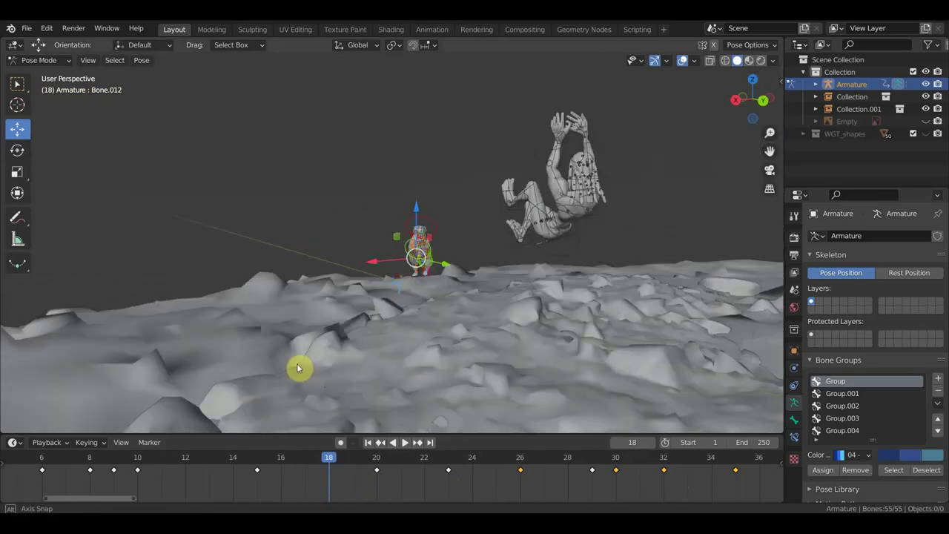
mouse_move(335, 459)
left_mouse_down()
mouse_move(107, 457)
mouse_move(474, 457)
mouse_move(409, 457)
mouse_move(438, 455)
mouse_move(430, 452)
left_mouse_up()
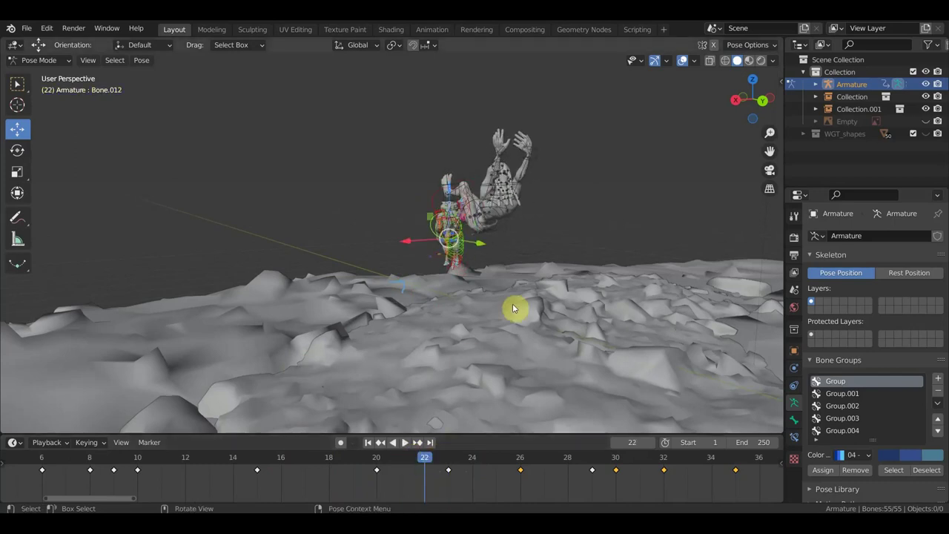
left_click(378, 457)
Step: At frame 20, rotate the selected bone -28.6°, move it, and key location, rotation and scale
mouse_move(529, 314)
middle_mouse_down()
mouse_move(512, 377)
mouse_move(648, 334)
mouse_move(606, 337)
middle_mouse_up()
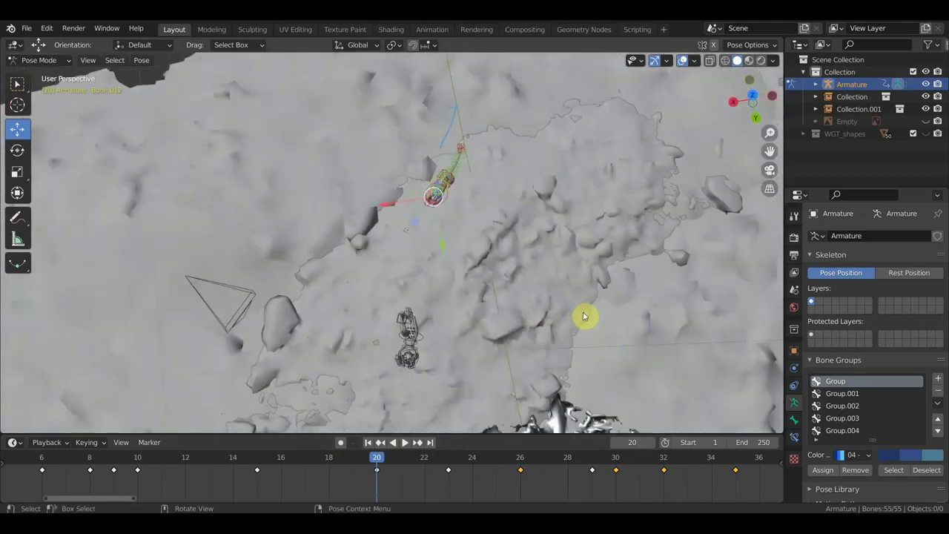
key("r")
left_click(604, 198)
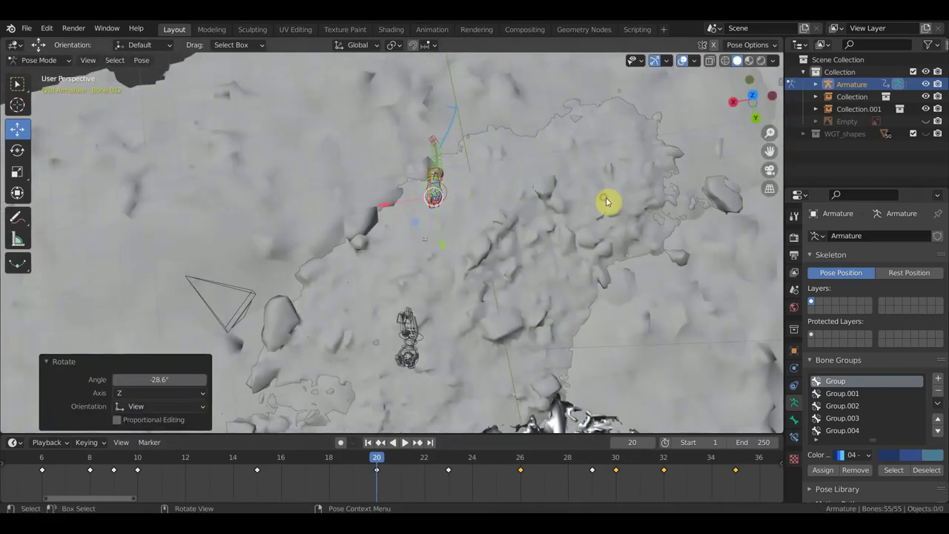
key("g")
left_click(612, 256)
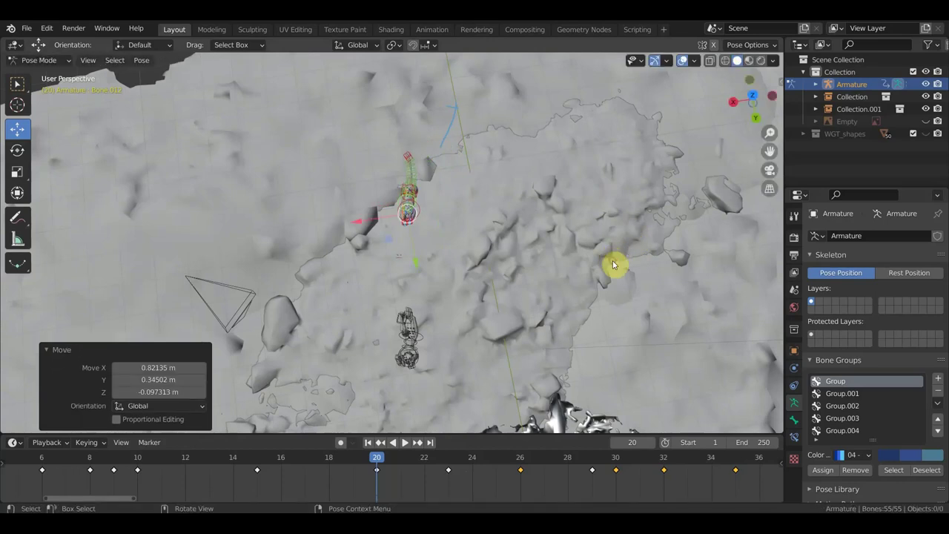
mouse_move(612, 253)
middle_mouse_down()
mouse_move(629, 200)
mouse_move(673, 151)
middle_mouse_up()
middle_click_drag(615, 220, 692, 225)
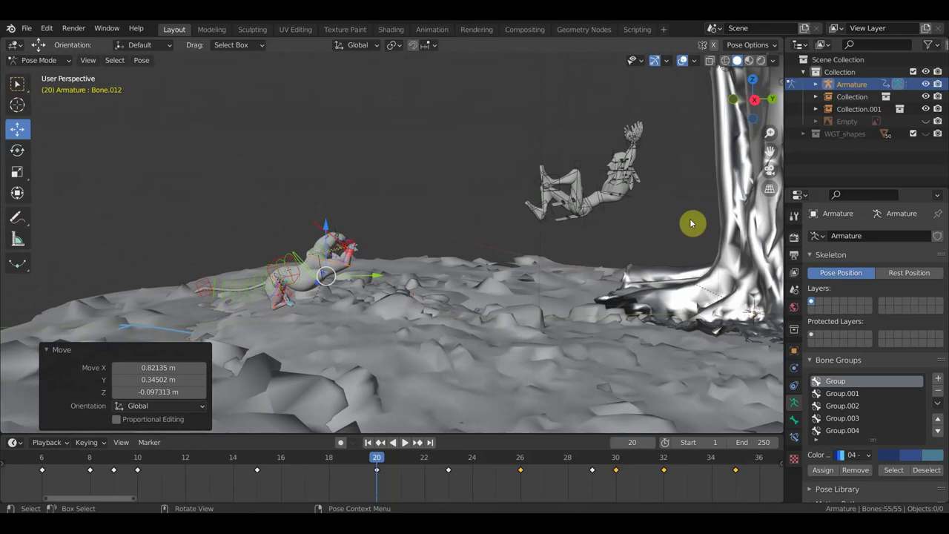
key("i")
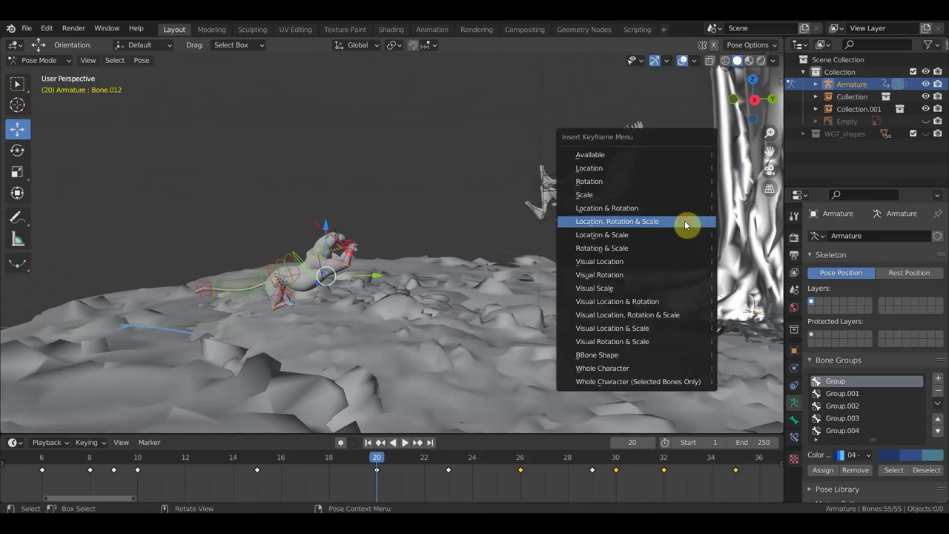
left_click(685, 225)
Step: After a playback check, move the bones up toward the human and key them at frame 23
key("space")
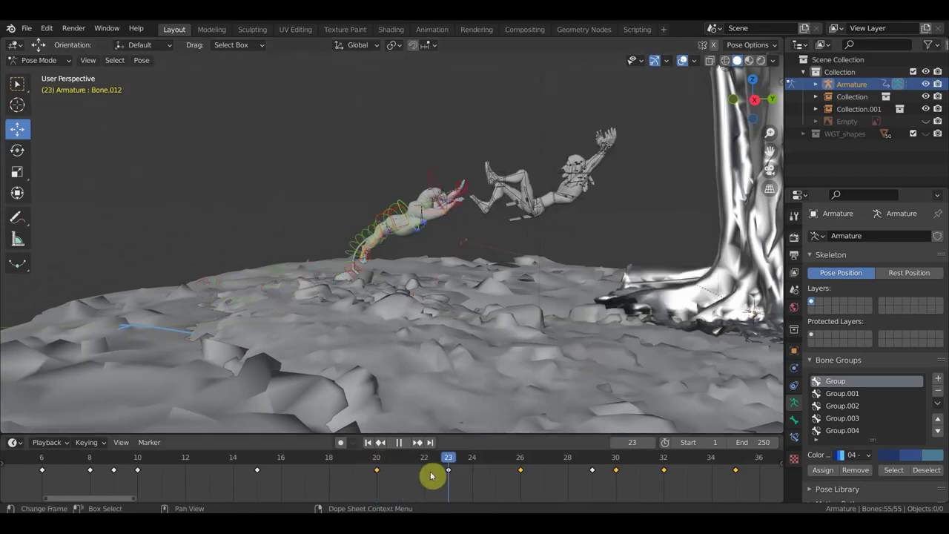
mouse_move(604, 504)
left_mouse_down()
mouse_move(391, 495)
mouse_move(454, 501)
left_mouse_up()
key("space")
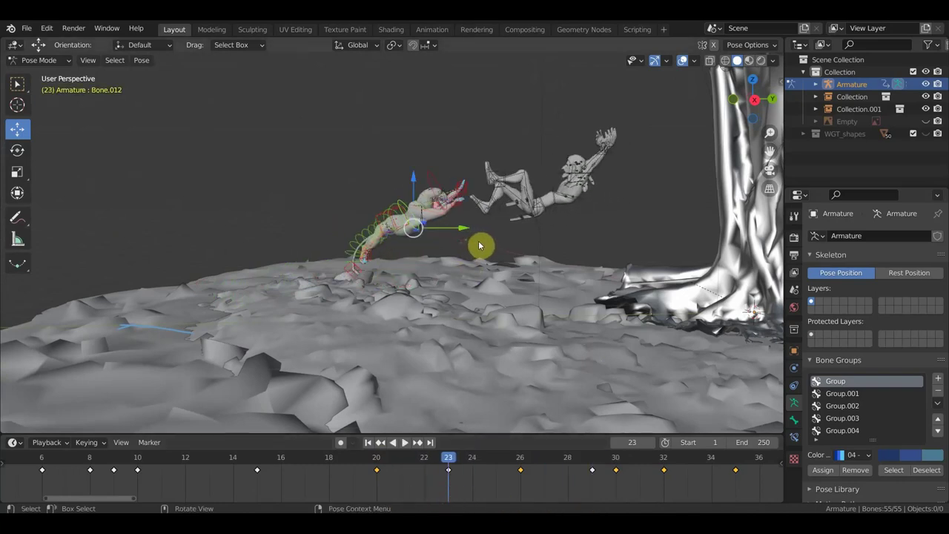
key("g")
left_click(524, 232)
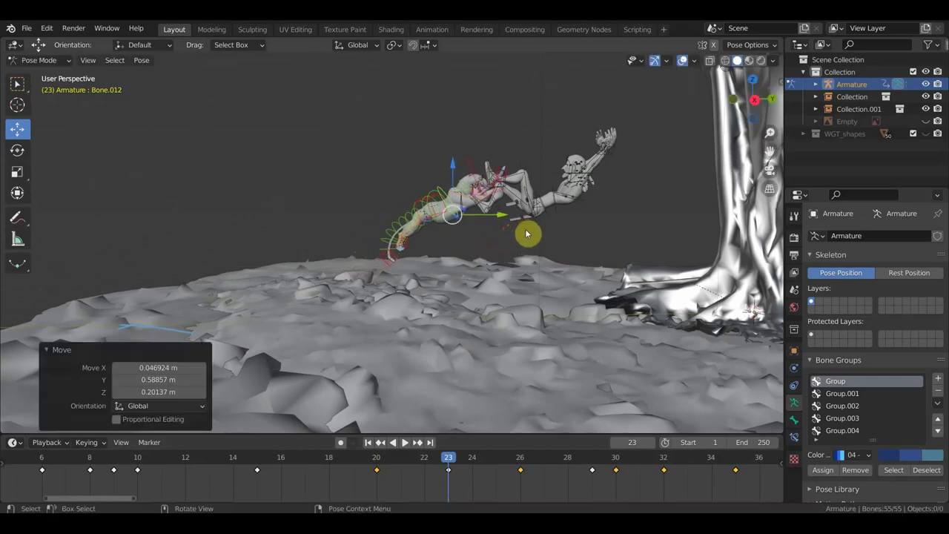
key("i")
key("i")
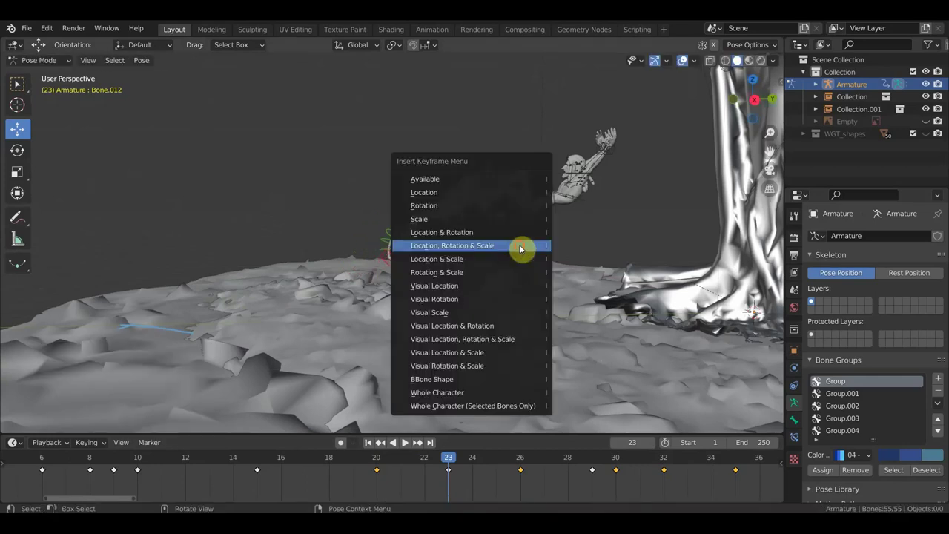
left_click(520, 248)
Step: Play the animation and scrub through the end of the leap to frame 35
key("space")
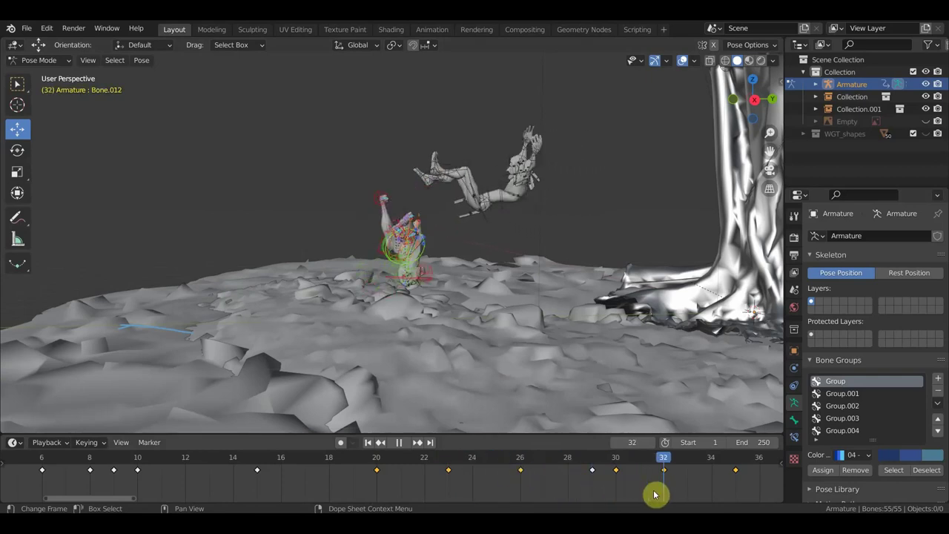
mouse_move(709, 497)
left_mouse_down()
mouse_move(514, 493)
mouse_move(349, 477)
mouse_move(685, 484)
mouse_move(307, 474)
mouse_move(680, 468)
mouse_move(402, 470)
mouse_move(581, 470)
mouse_move(758, 487)
mouse_move(659, 485)
mouse_move(254, 436)
mouse_move(309, 424)
left_mouse_up()
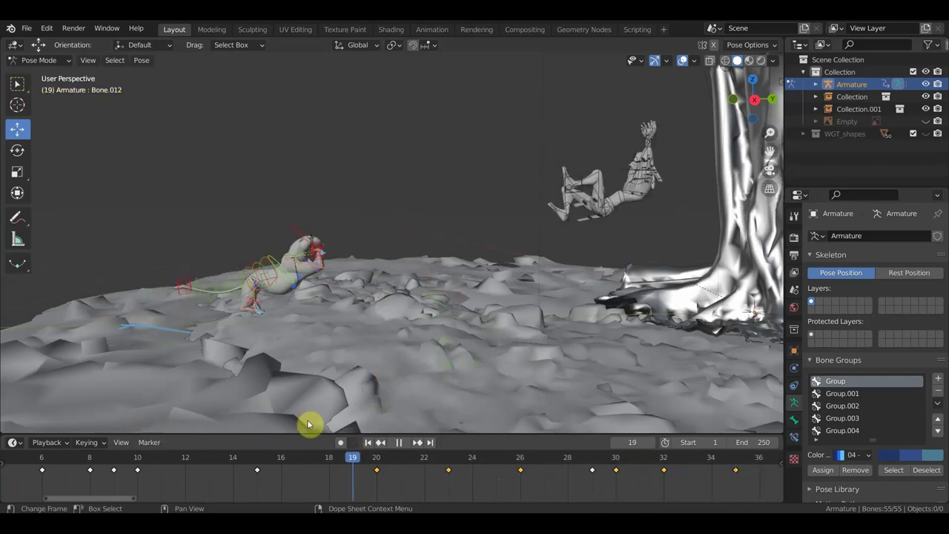
left_click(738, 455)
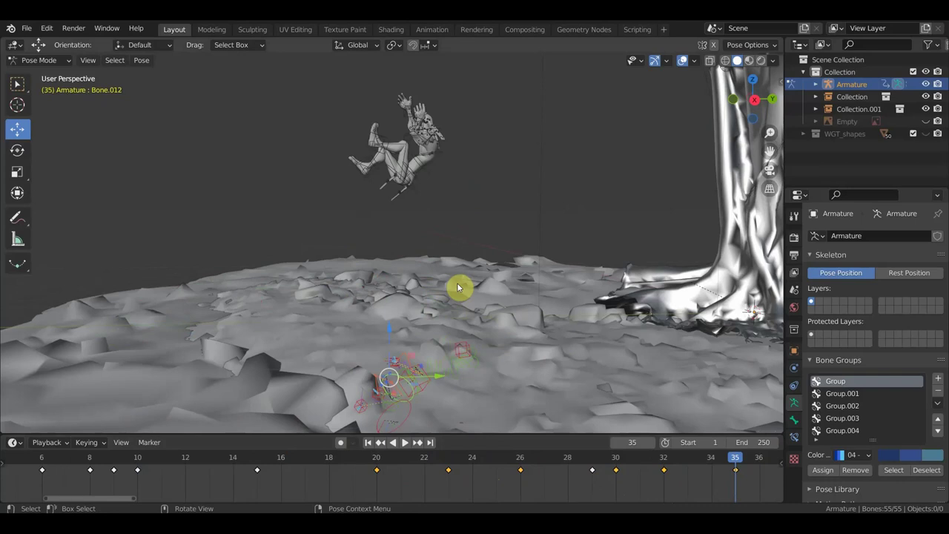
Step: Delete the Collection holding the falling human
left_click(26, 30)
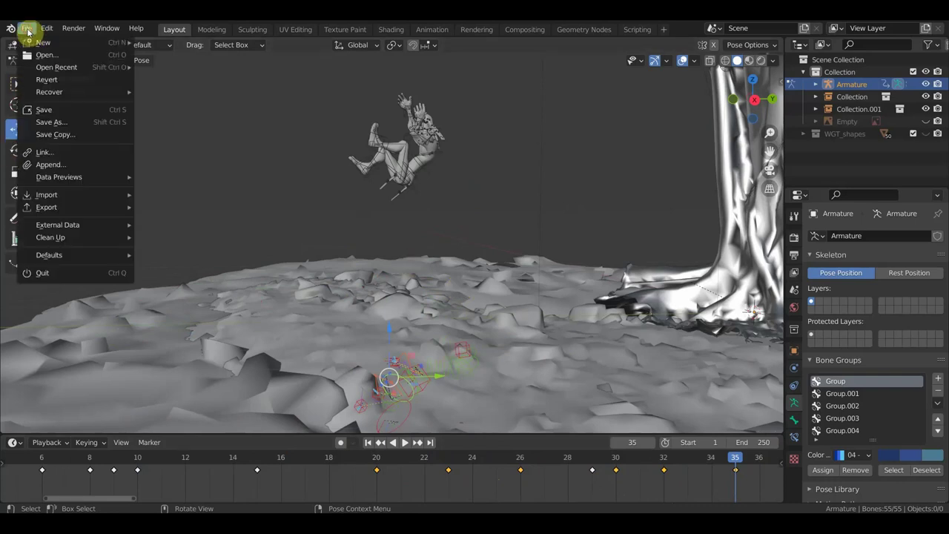
left_click(854, 110)
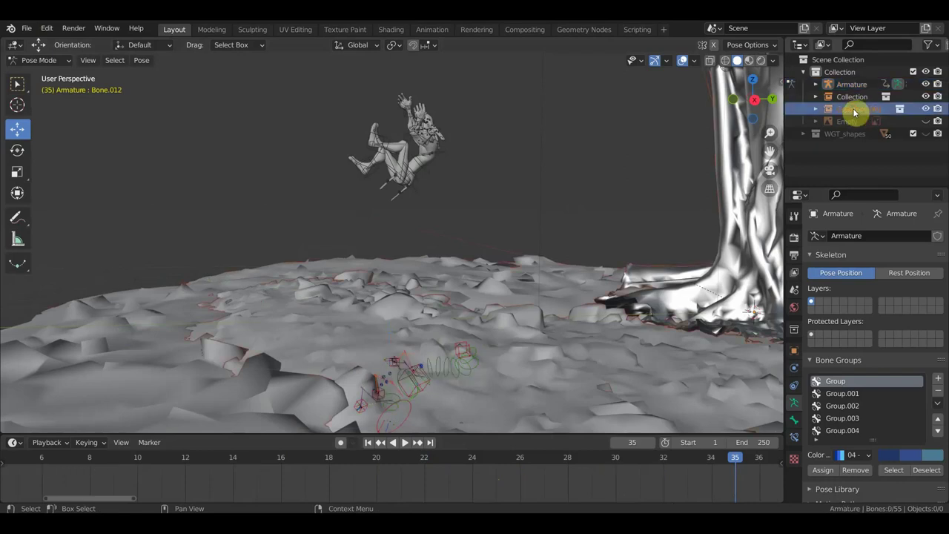
left_click(852, 97)
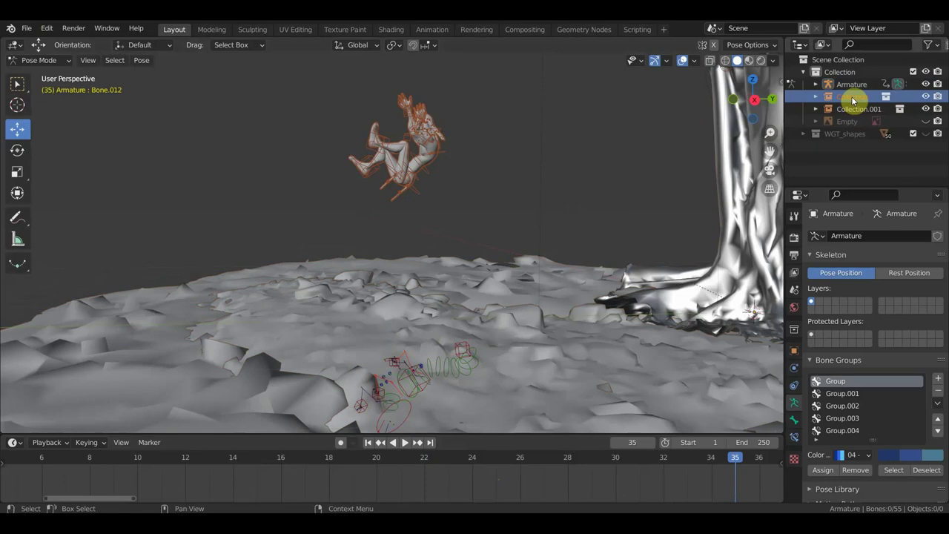
key("Delete")
middle_click_drag(606, 298, 602, 299)
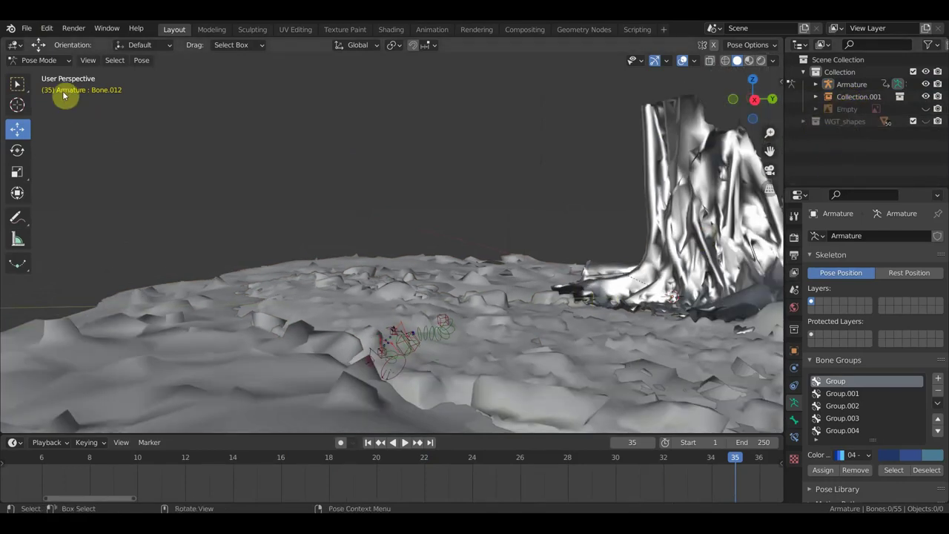
Step: In Object Mode, delete Collection.001 with the ground and tree stump
left_click(39, 60)
left_click(41, 73)
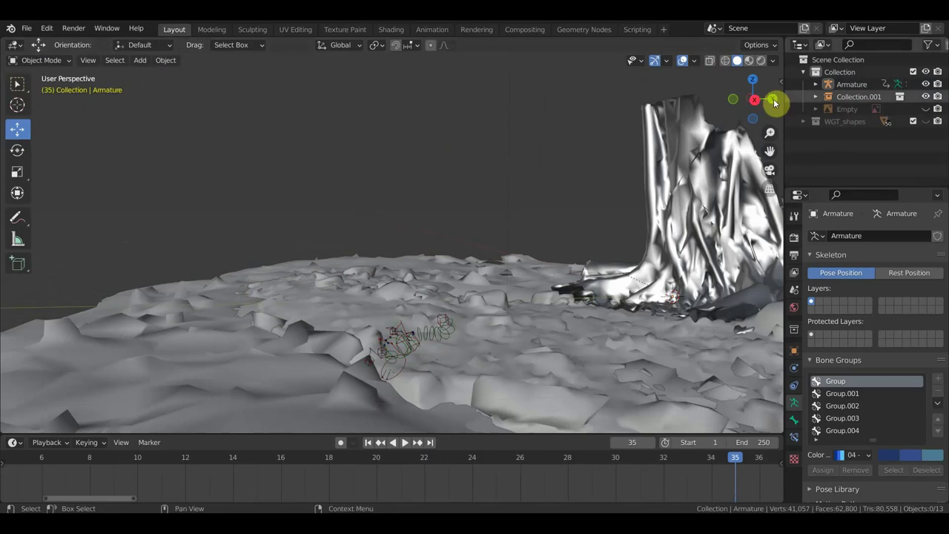
left_click(861, 97)
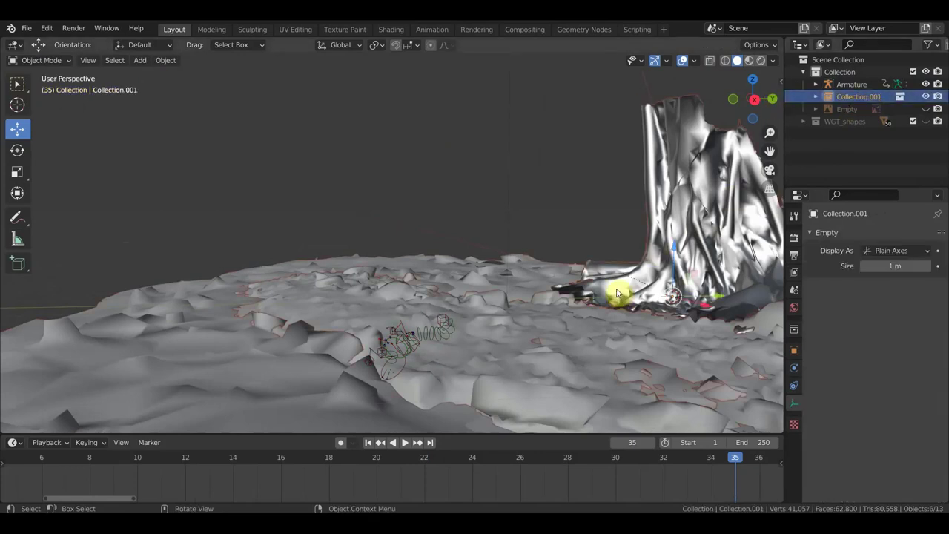
key("Delete")
left_click(28, 30)
left_click(33, 31)
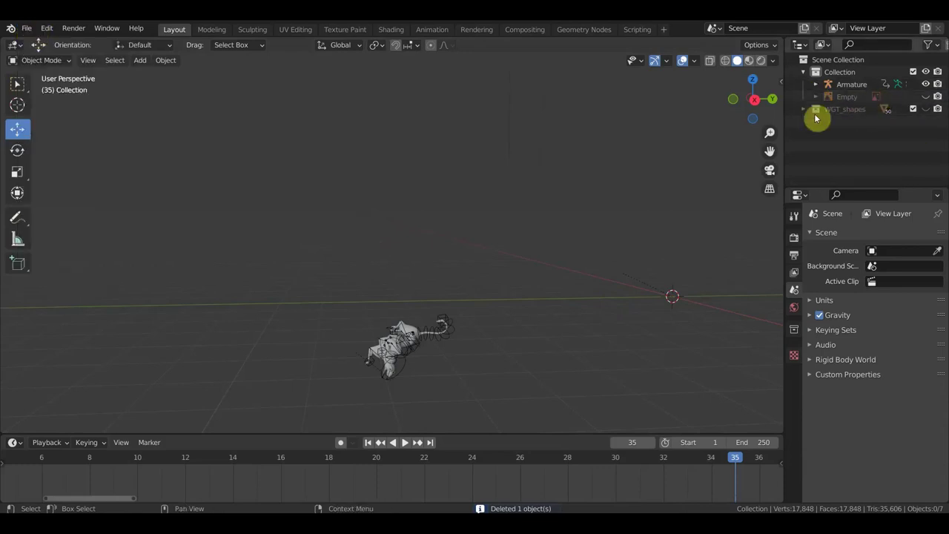
Step: Delete the reference-video Empty listed under the Armature
left_click(815, 84)
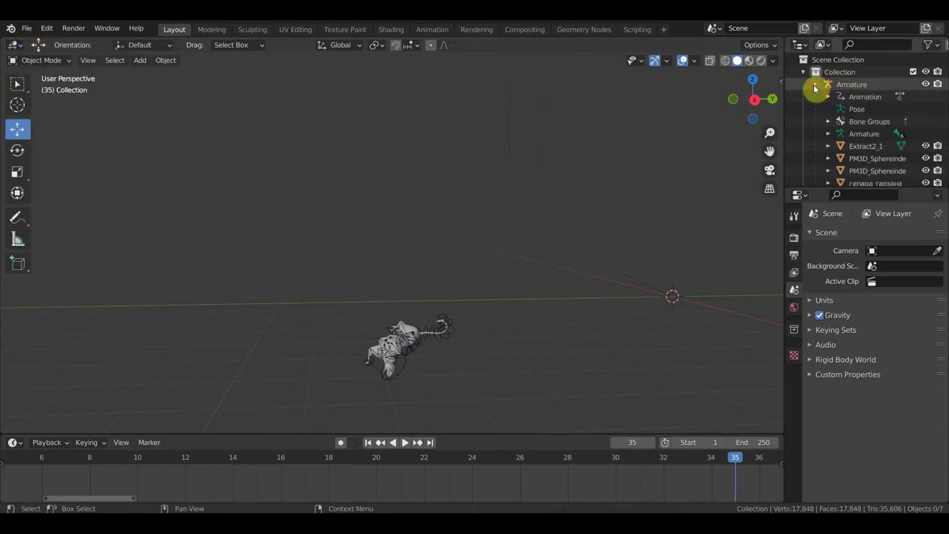
scroll(868, 138, "down", 2)
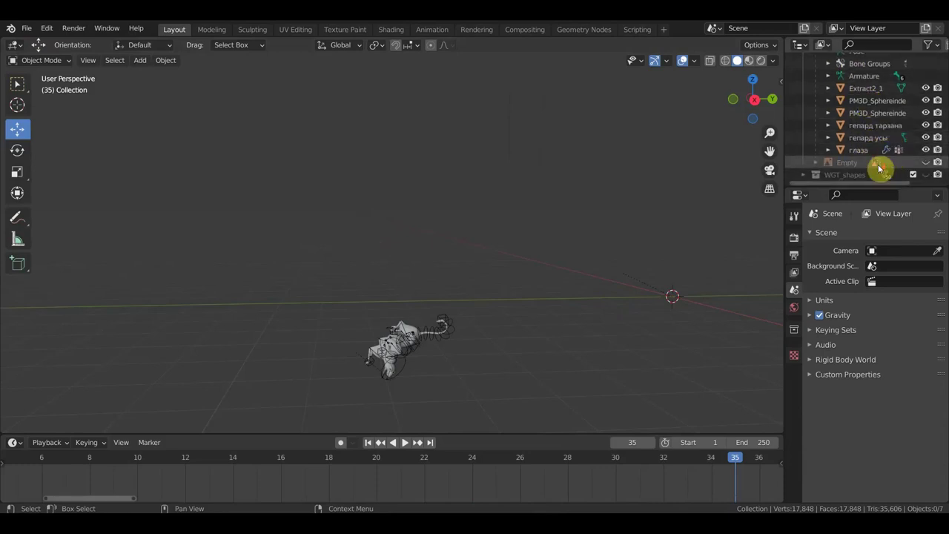
left_click(843, 163)
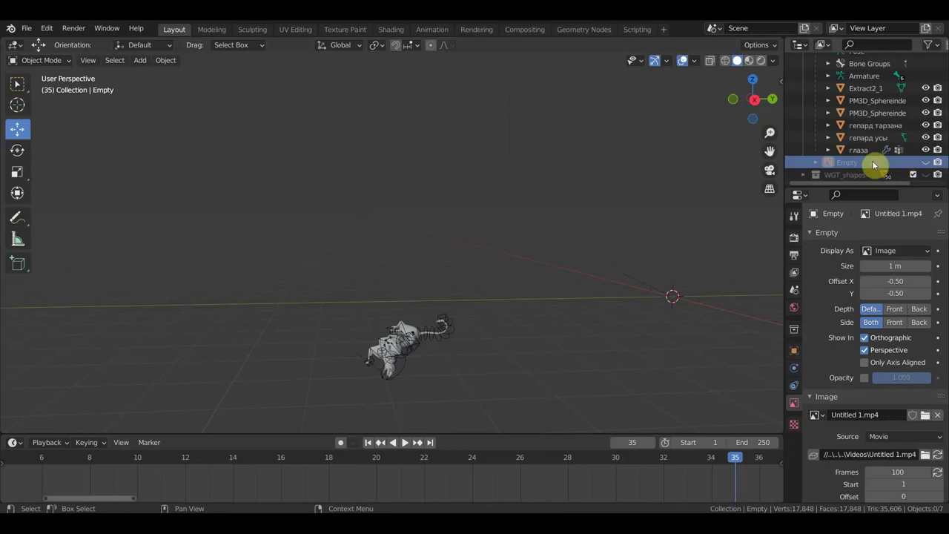
key("Delete")
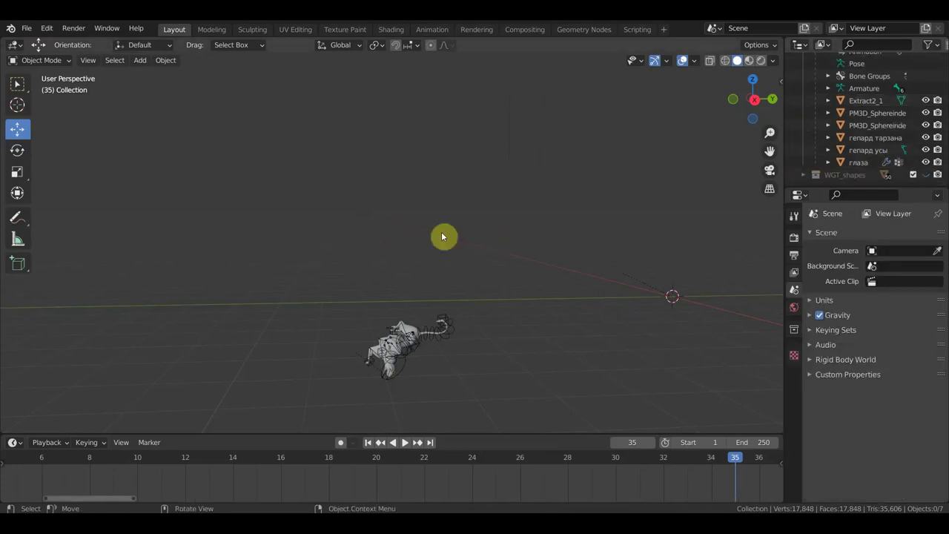
Step: Scrub the cheetah's leap from frame 1 forward to frame 20
left_click(41, 62)
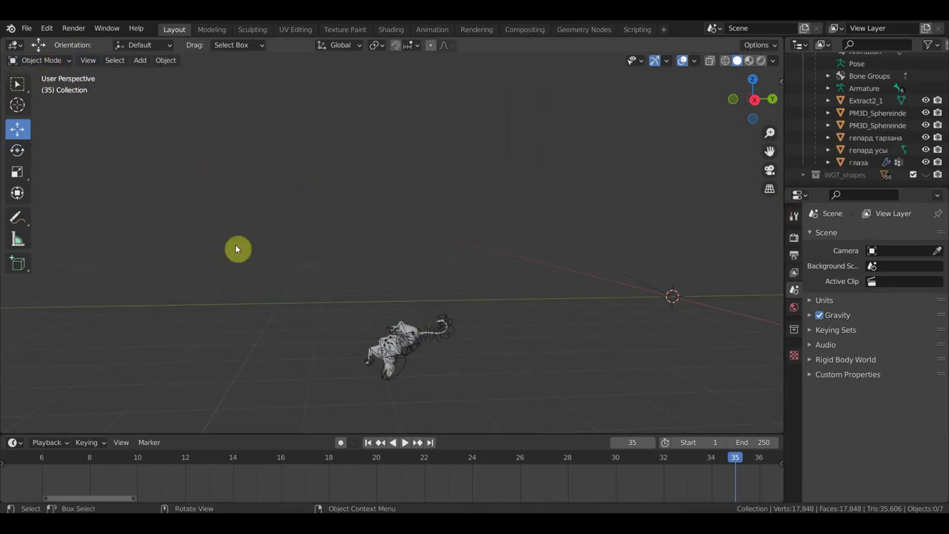
scroll(146, 469, "down", 2)
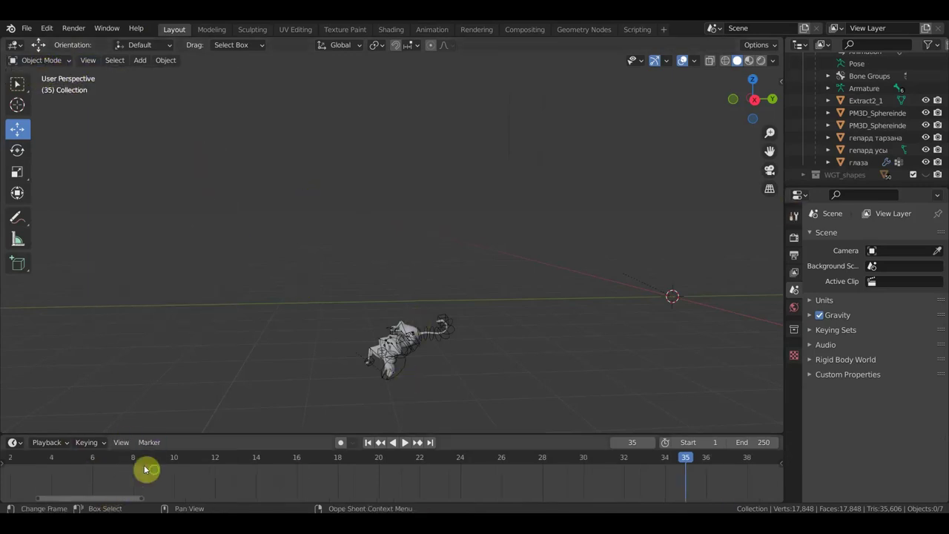
middle_click_drag(146, 469, 356, 469)
left_click(213, 461)
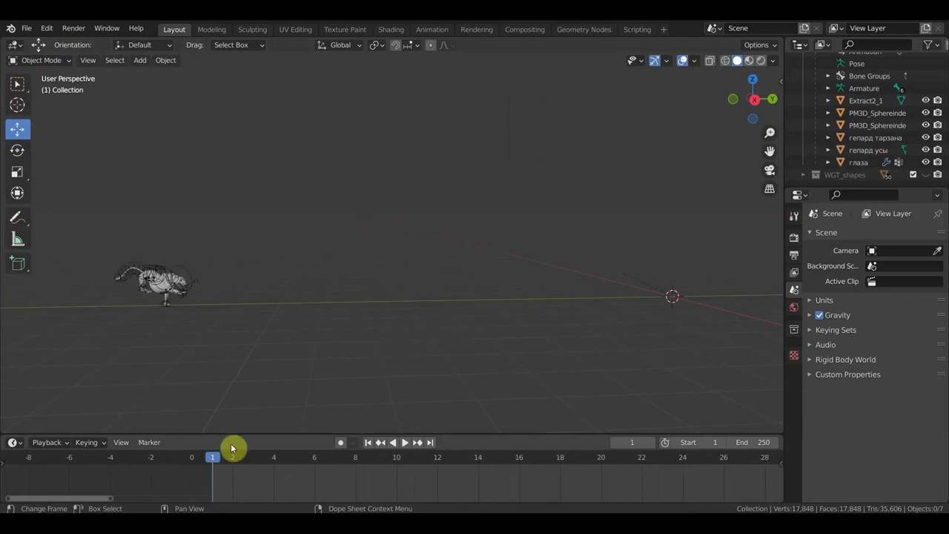
mouse_move(211, 452)
left_mouse_down()
mouse_move(600, 484)
mouse_move(53, 477)
mouse_move(657, 471)
mouse_move(389, 472)
mouse_move(464, 477)
mouse_move(571, 501)
mouse_move(723, 509)
mouse_move(660, 499)
mouse_move(676, 497)
left_mouse_up()
Step: Return to frame 1 and save the scene as гепард бой.blend
left_click_drag(566, 494, 217, 472)
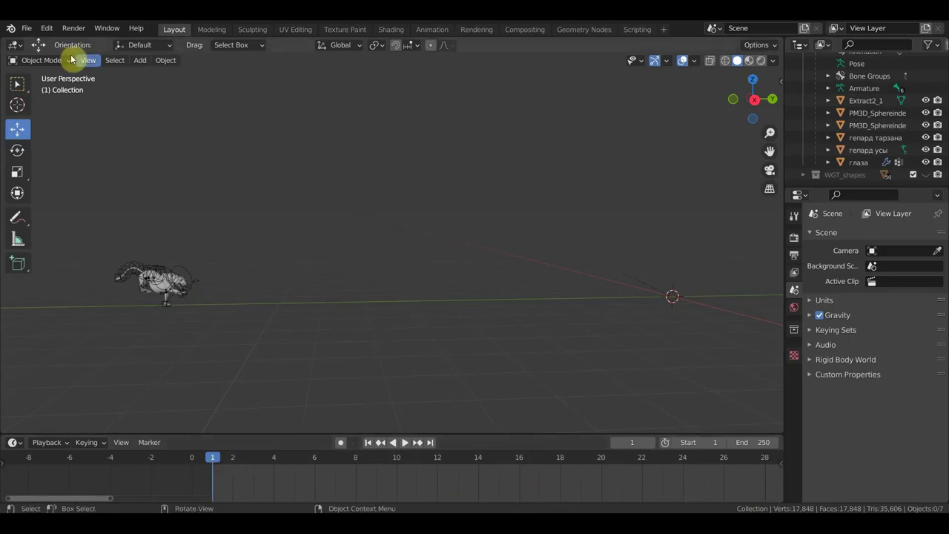
left_click(27, 29)
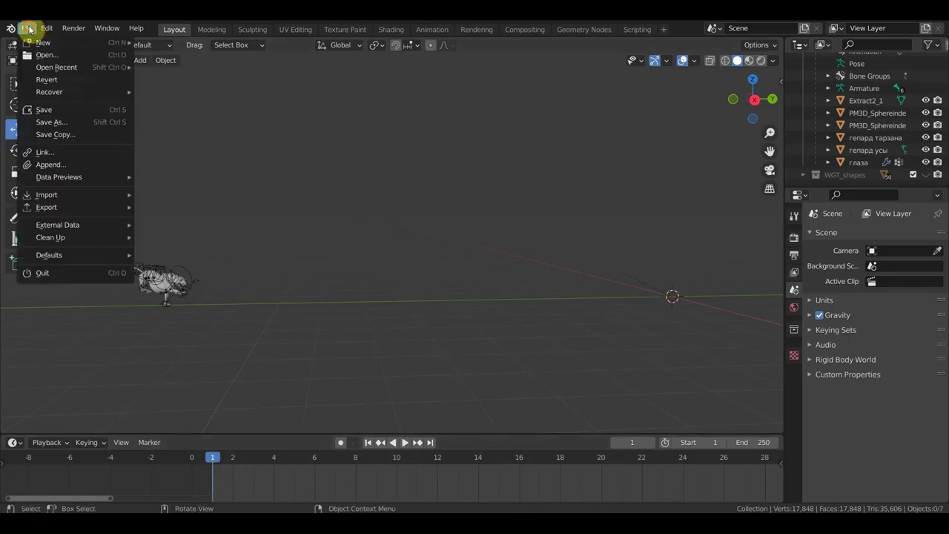
left_click(59, 111)
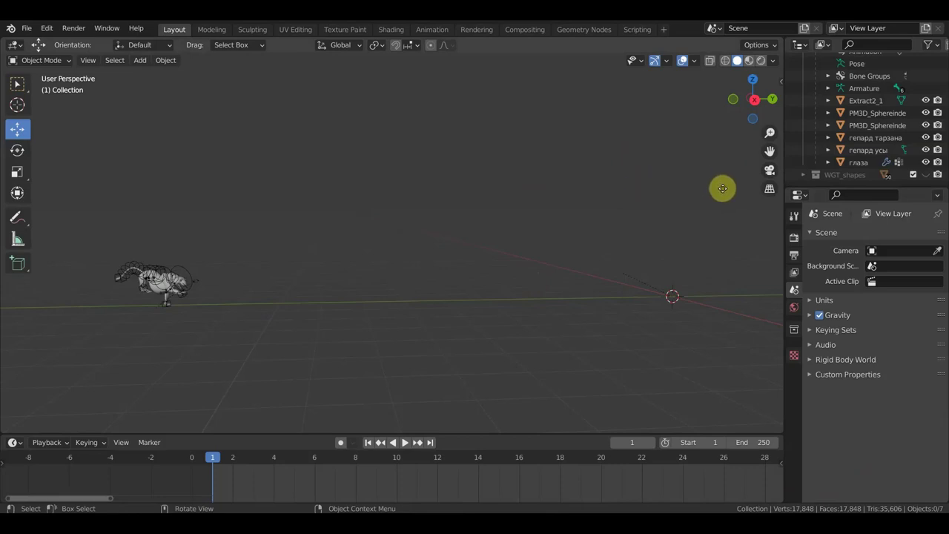
Step: Select the PM3D_Sphereinder3D_2 mesh, switch to Right Orthographic view, and select the cheetah's armature
left_click(873, 113)
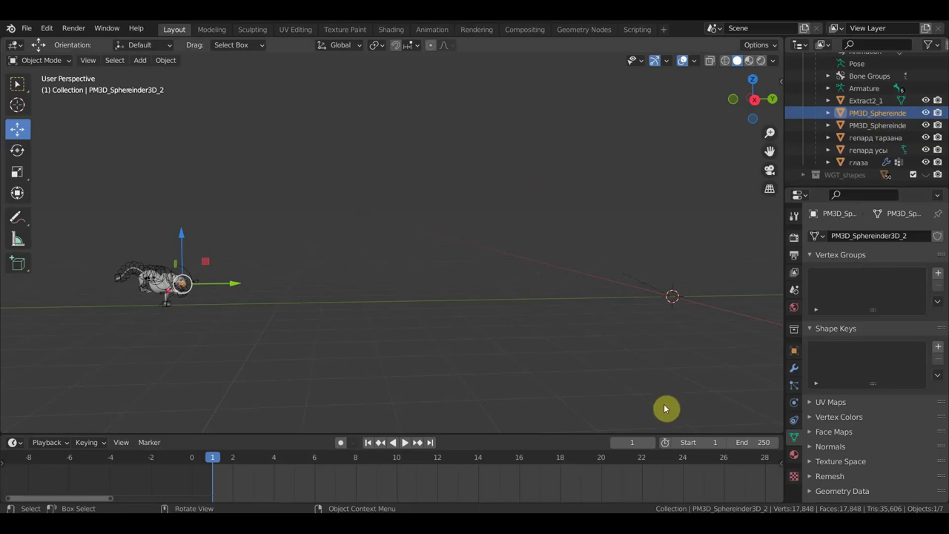
scroll(630, 411, "down", 1)
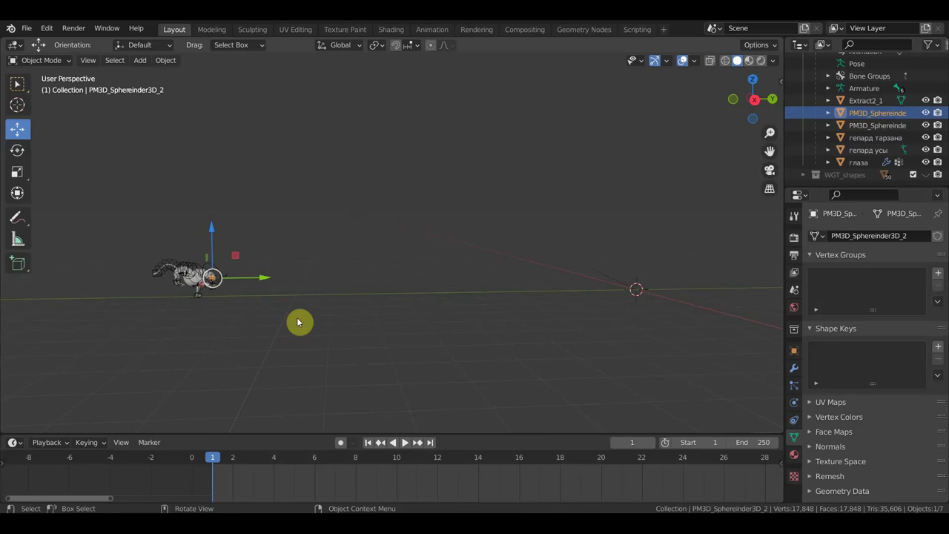
left_click(19, 84)
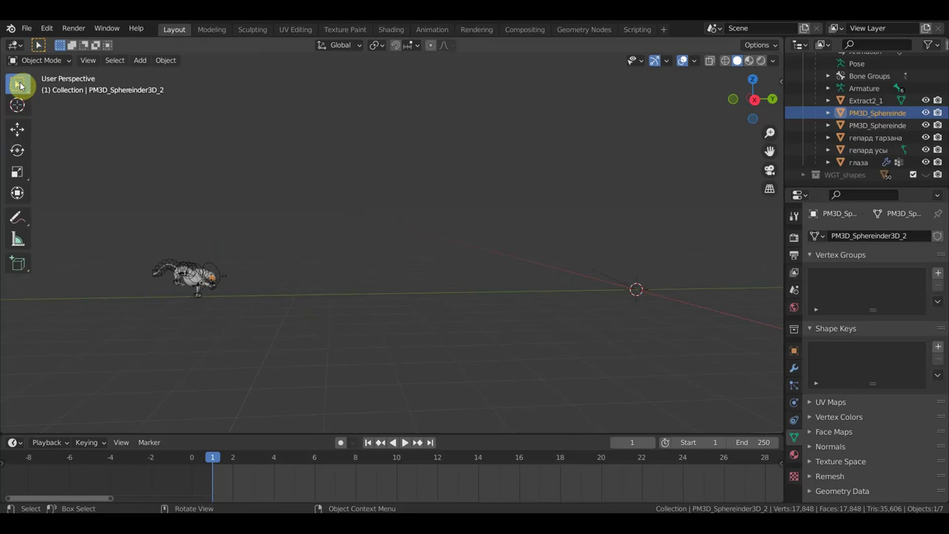
mouse_move(307, 244)
middle_mouse_down()
mouse_move(280, 249)
mouse_move(348, 254)
mouse_move(269, 254)
mouse_move(362, 254)
middle_mouse_up()
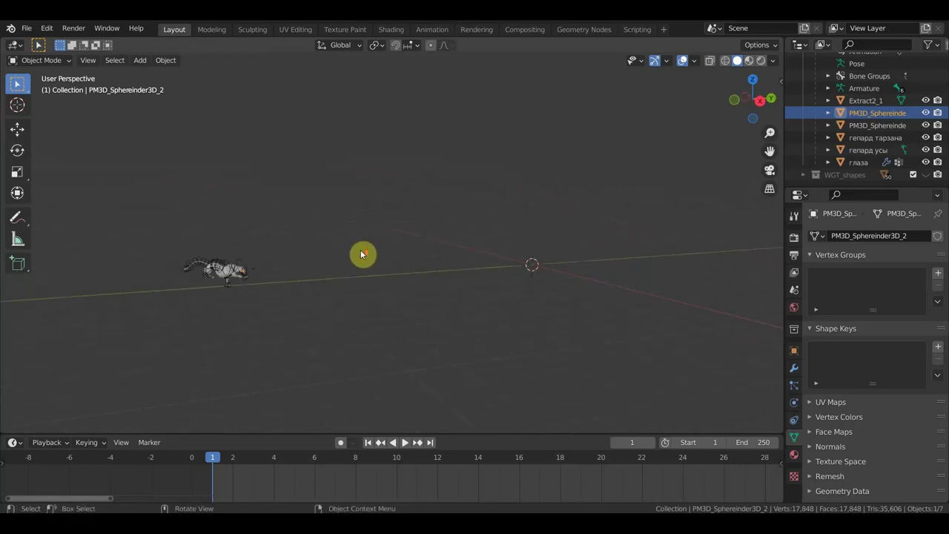
key("KP_3")
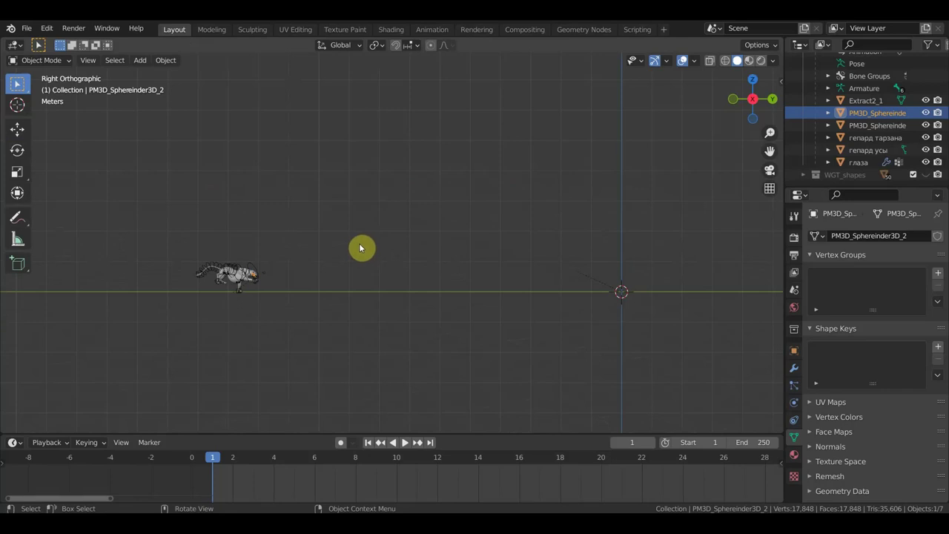
scroll(356, 259, "up", 3)
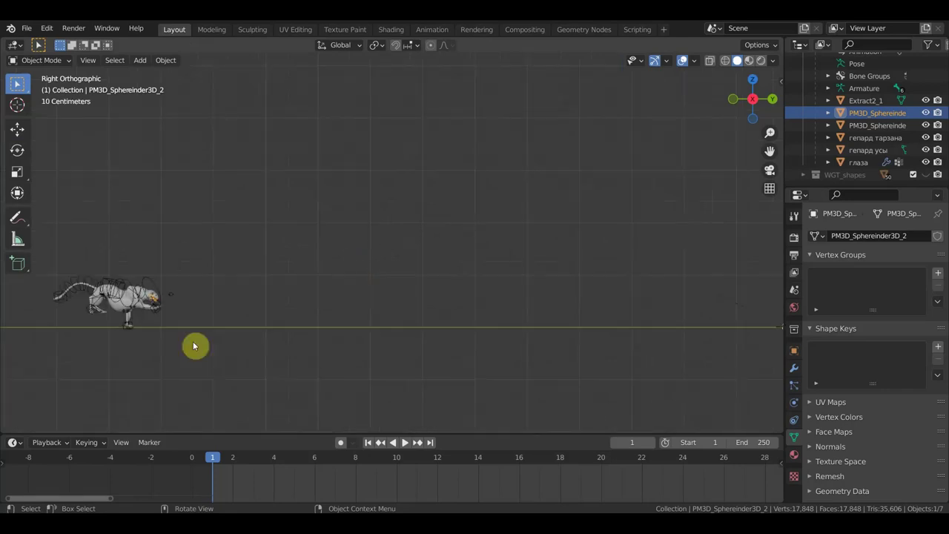
left_click(152, 287)
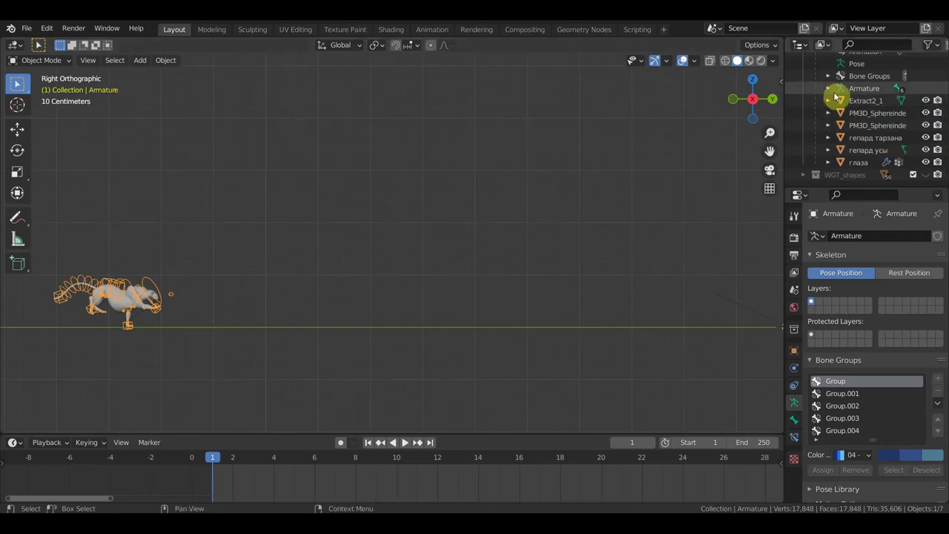
Step: Collapse the Armature and Collection rows in the Outliner, then Alt+Tab to File Explorer
scroll(832, 119, "up", 3)
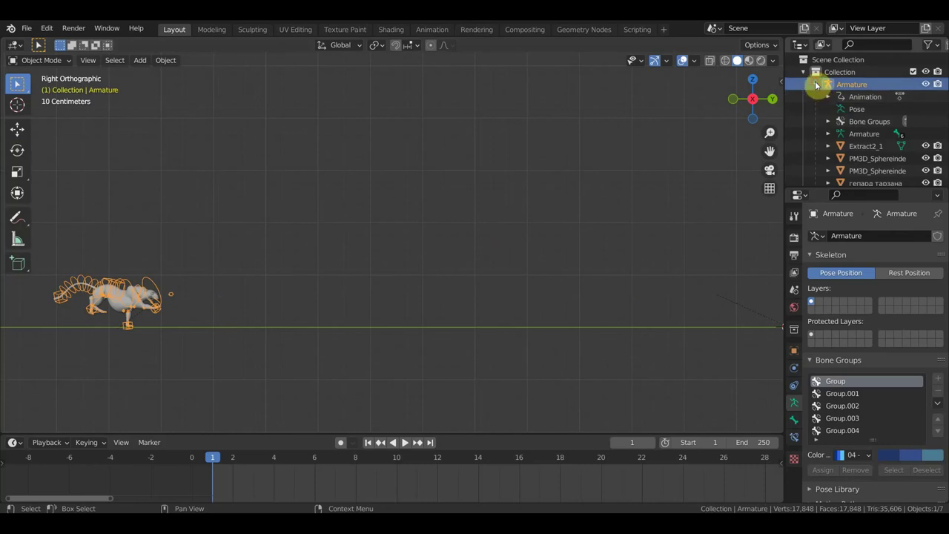
left_click(815, 83)
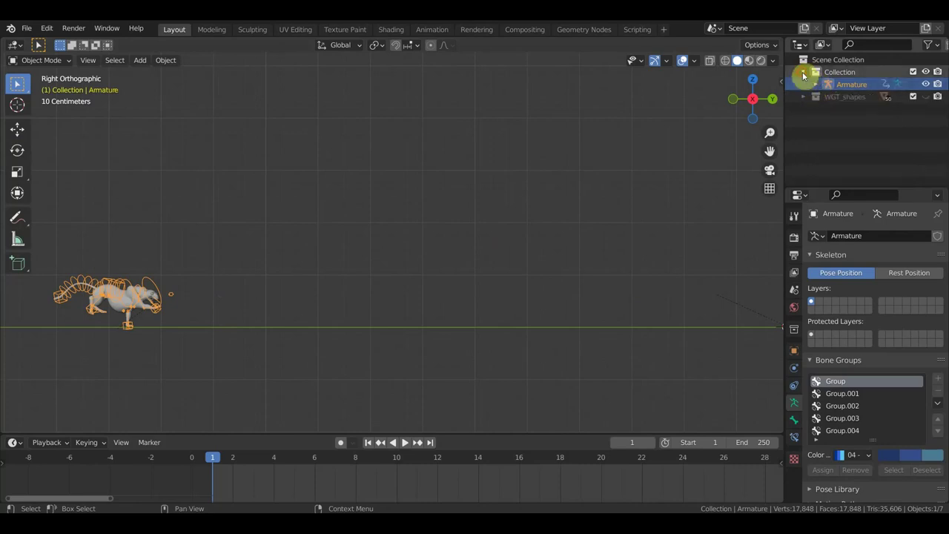
left_click(803, 73)
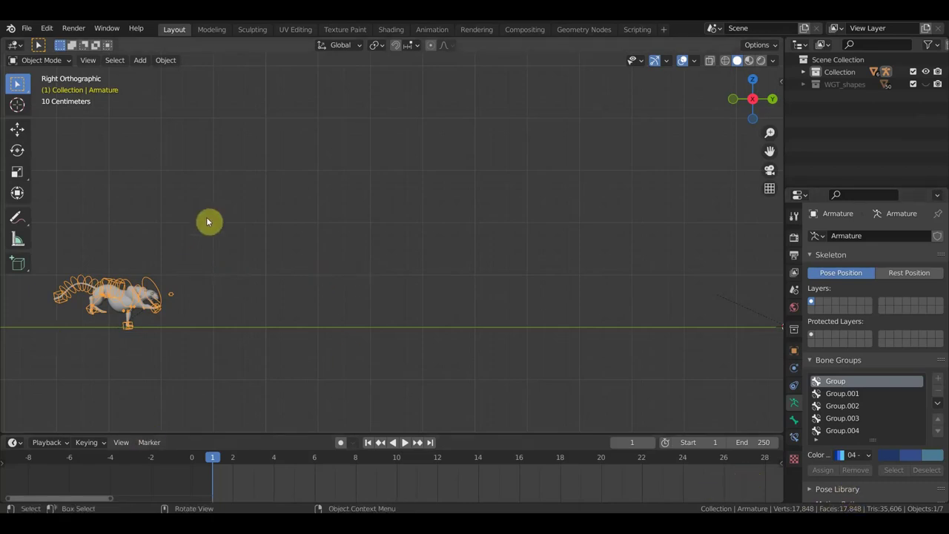
scroll(301, 230, "down", 1)
scroll(284, 242, "up", 2)
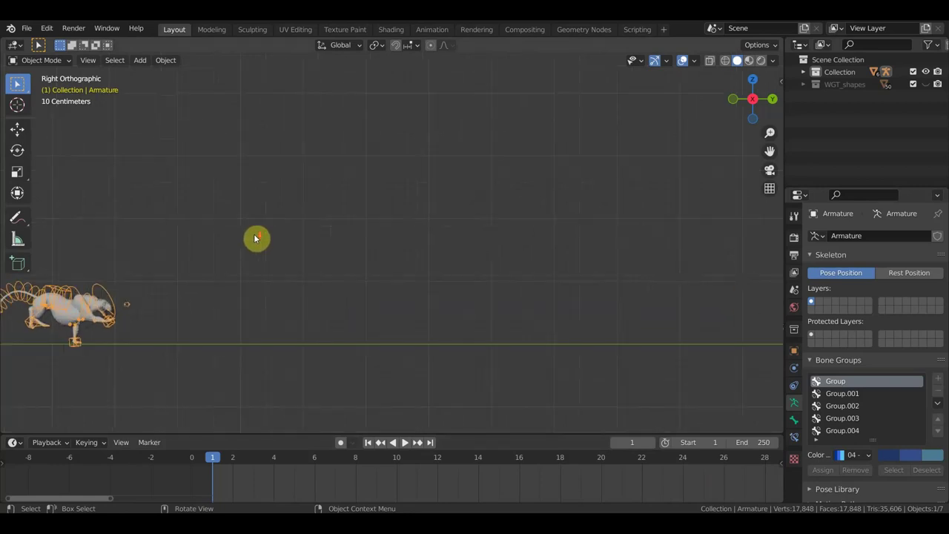
scroll(254, 237, "down", 1)
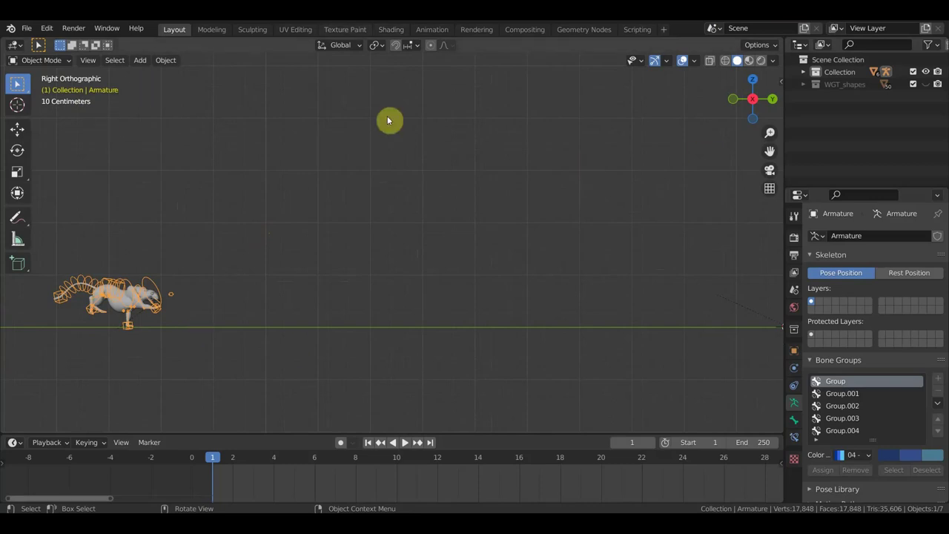
key("alt+Tab")
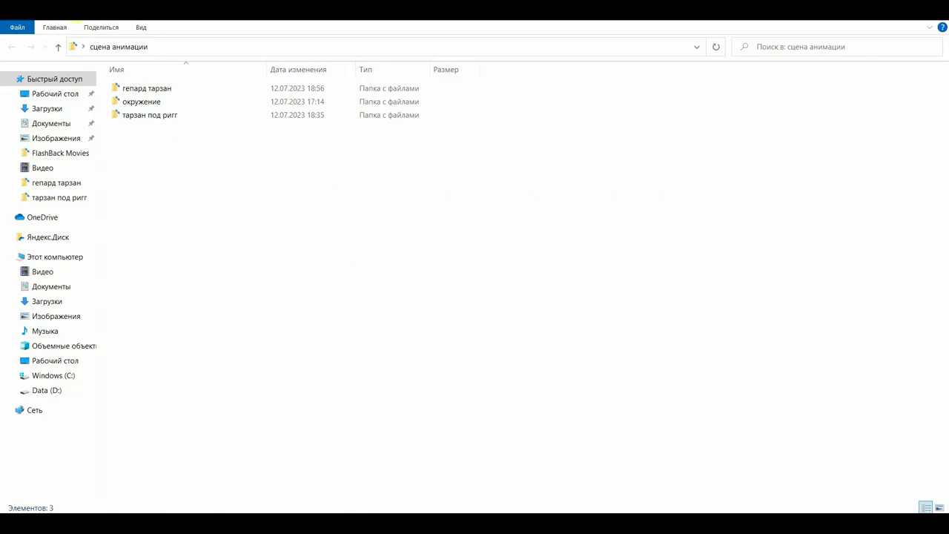
Step: Open the гепард тарзан folder and delete its ten screenshots
left_click(135, 89)
left_click(135, 102)
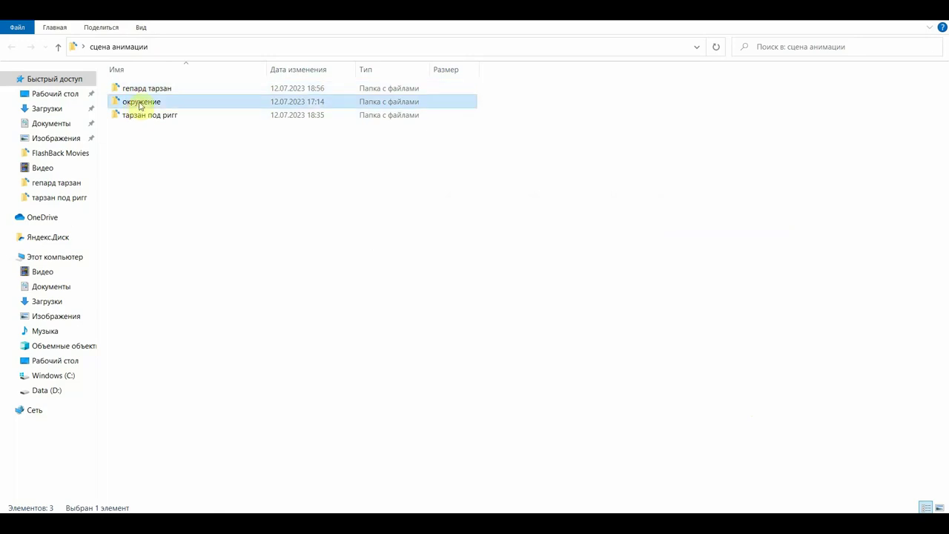
left_click(140, 90)
double_click(152, 91)
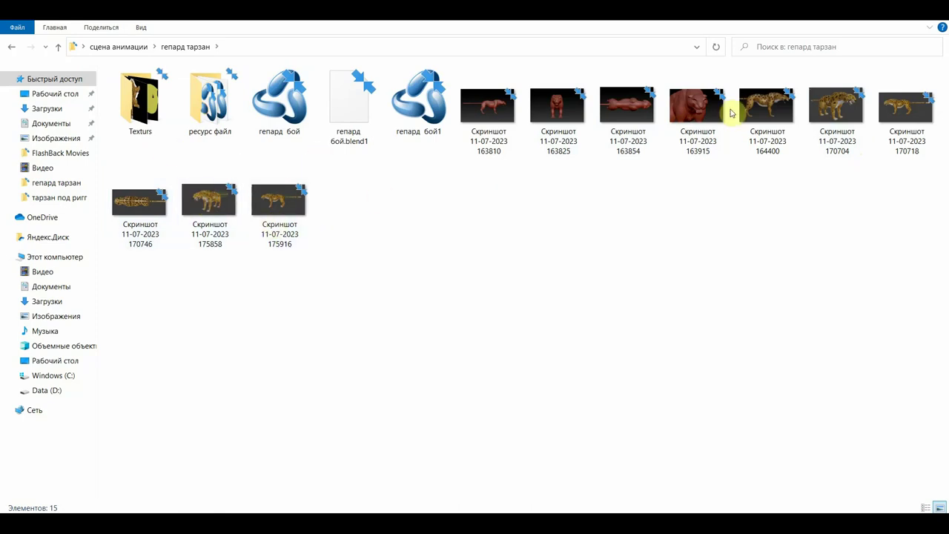
left_click(274, 198)
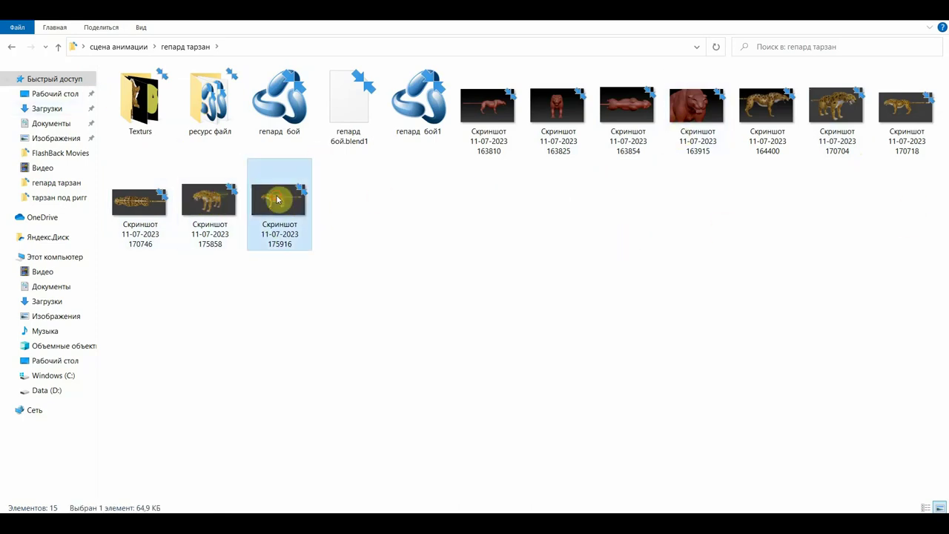
left_click(493, 116, "shift")
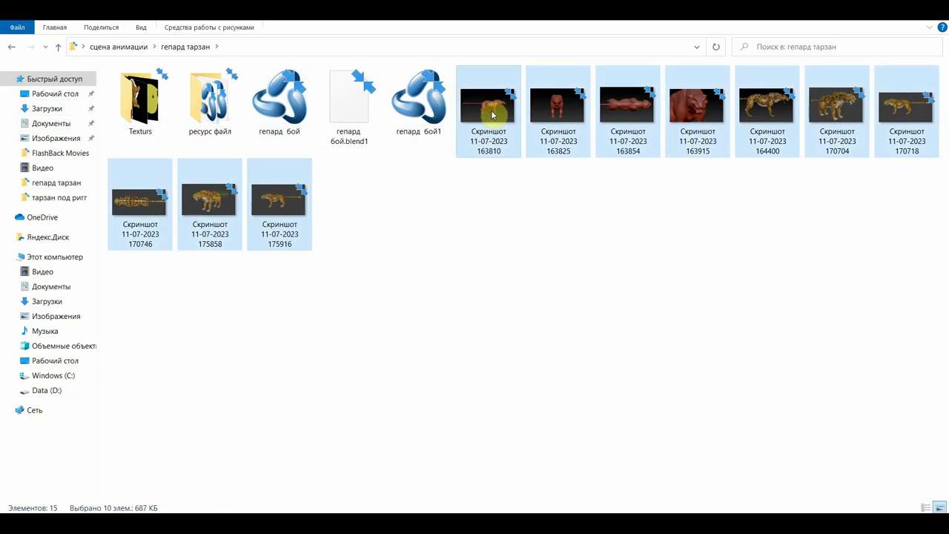
key("Delete")
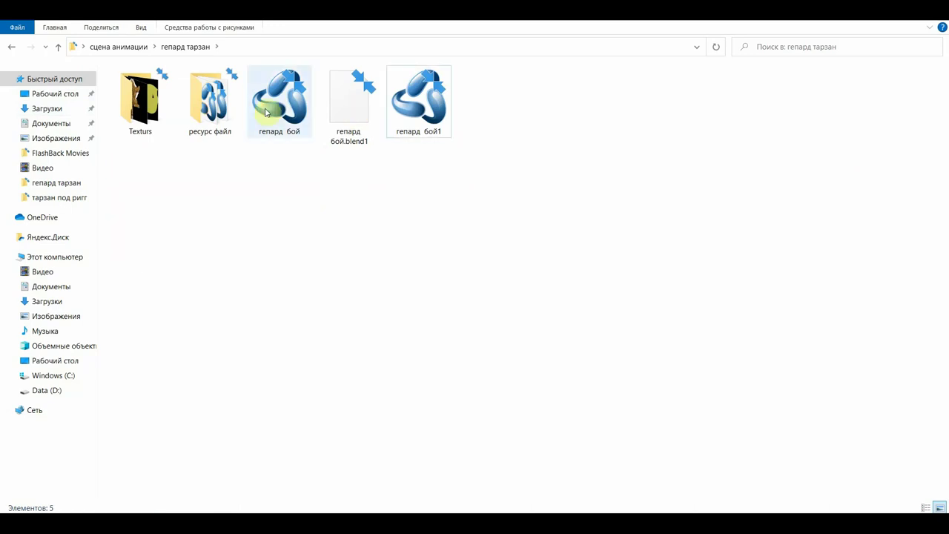
Step: Check the ресурс файл folder's contents, delete it, and go back to сцена анимации
left_click(206, 104)
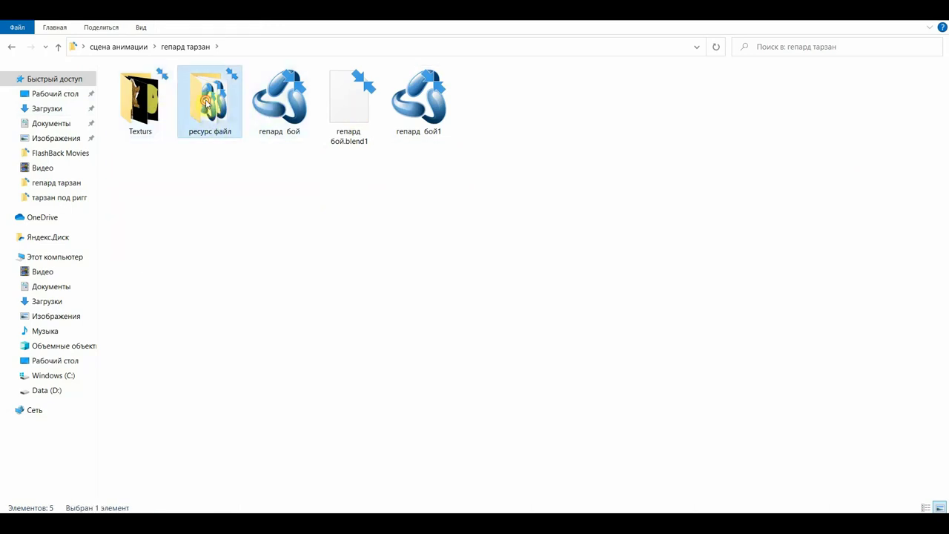
double_click(207, 104)
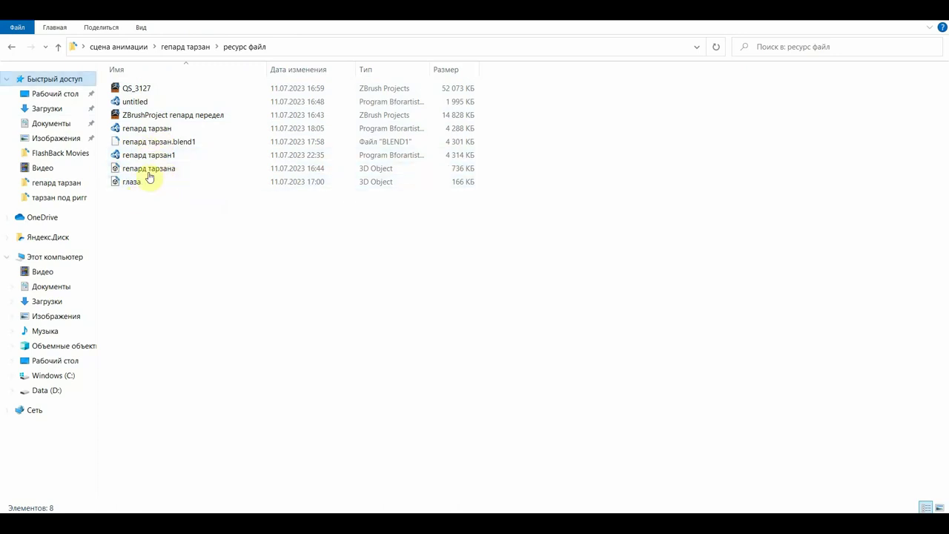
left_click(13, 47)
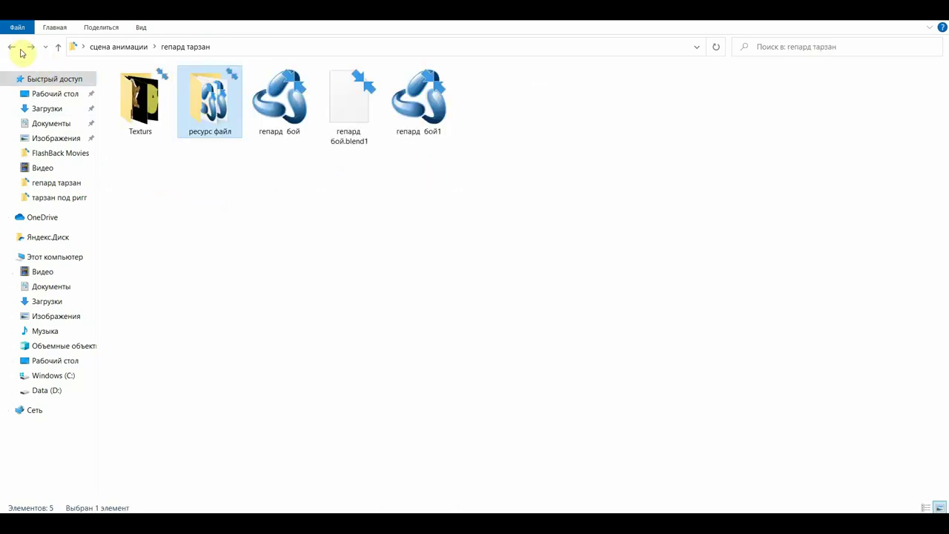
right_click(216, 112)
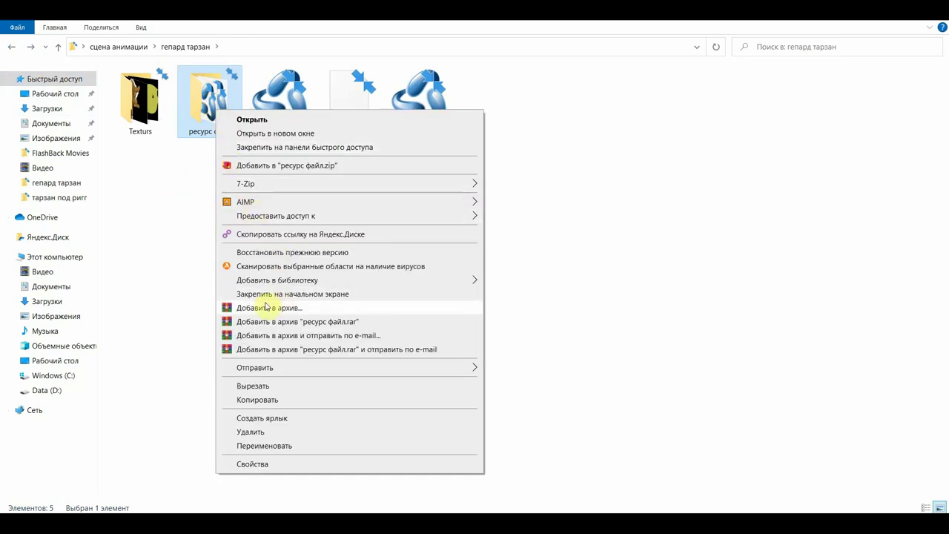
left_click(264, 432)
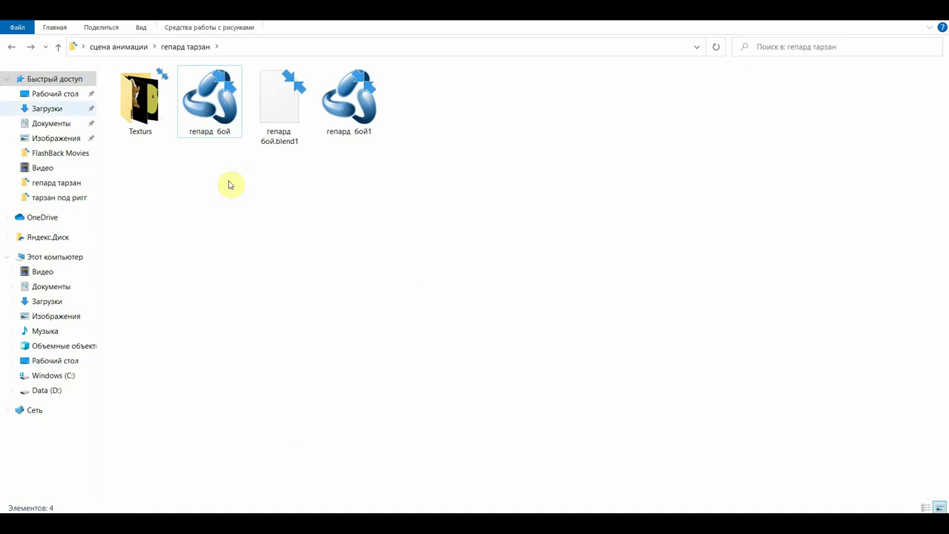
left_click(132, 110)
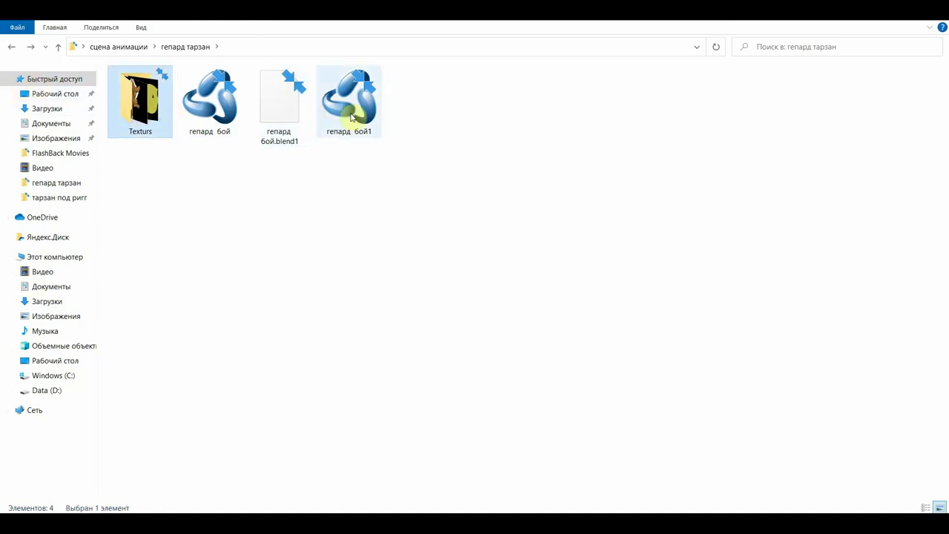
left_click(233, 96)
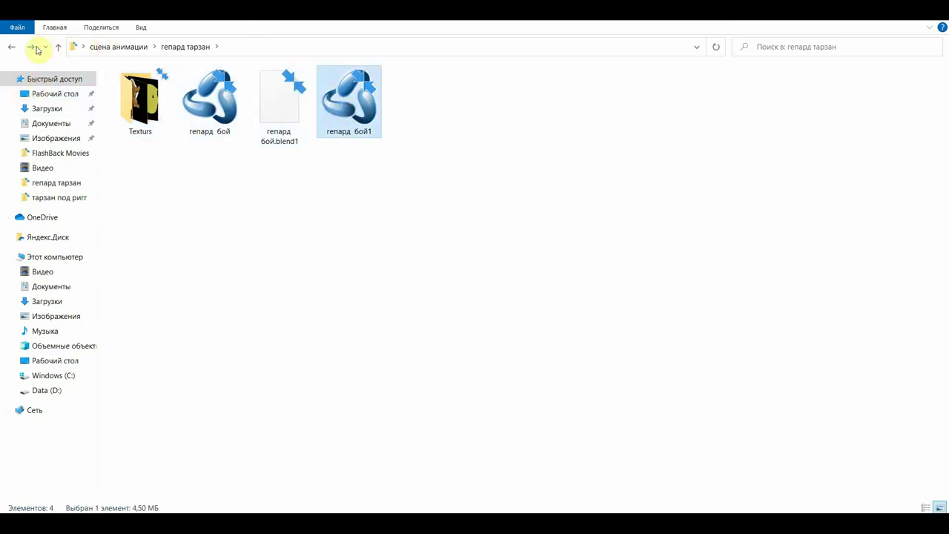
left_click(11, 46)
Step: Delete the шмот and тарзан ригг model files from the тарзан под ригг folder
double_click(144, 115)
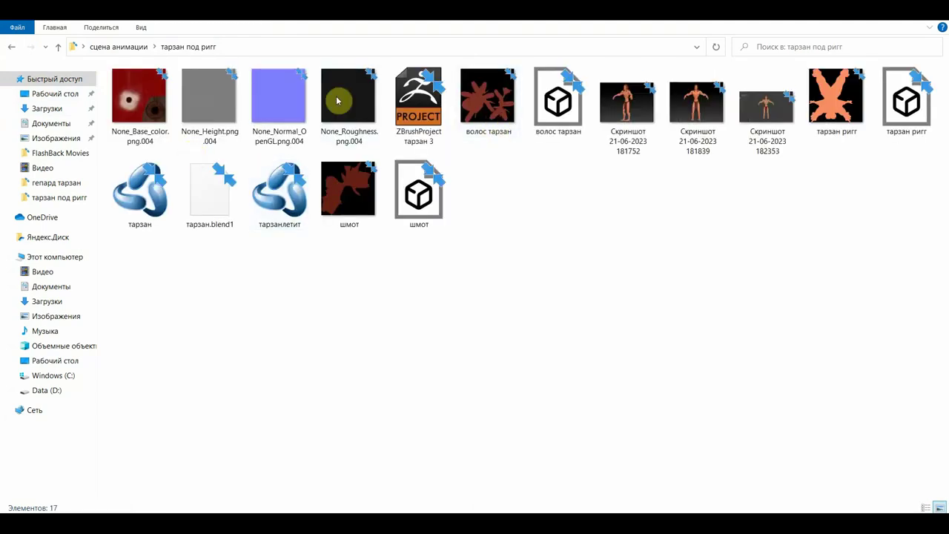
left_click(433, 214)
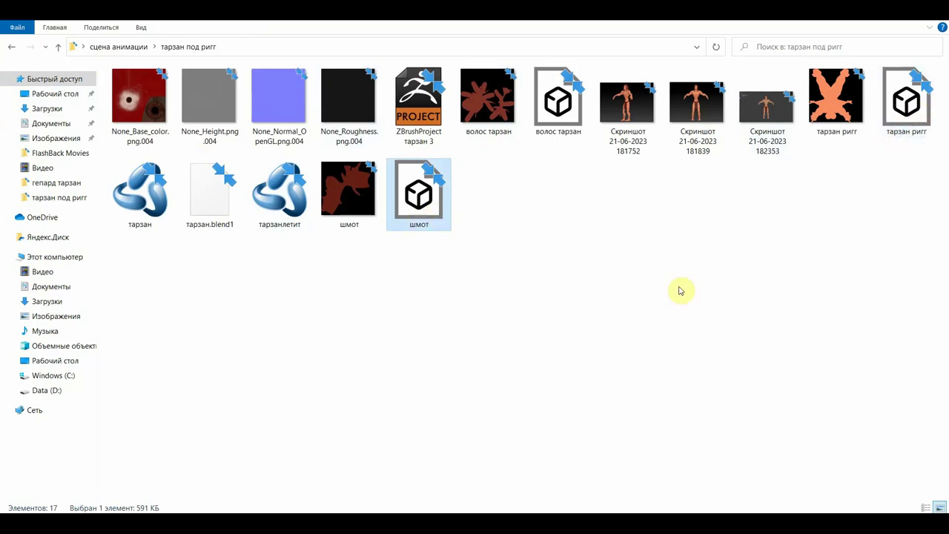
key("Delete")
left_click(900, 121)
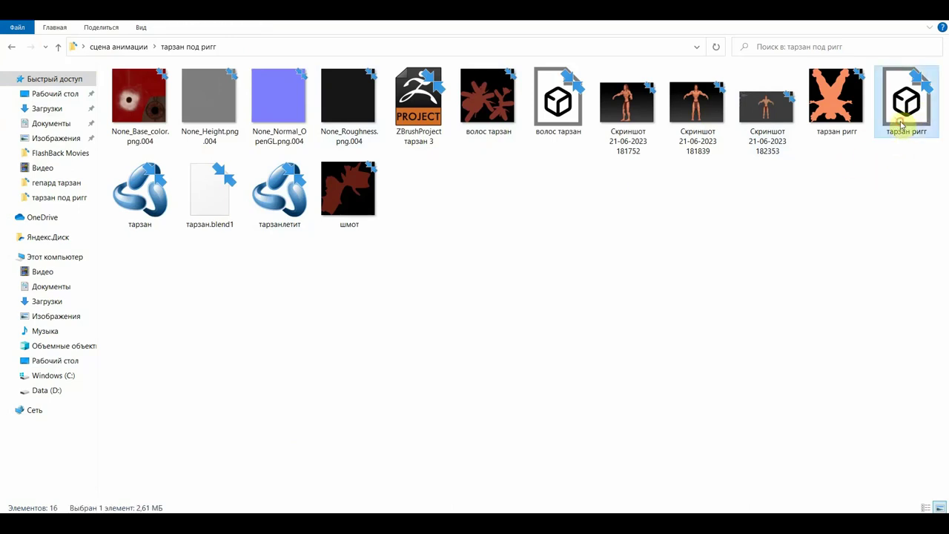
key("Delete")
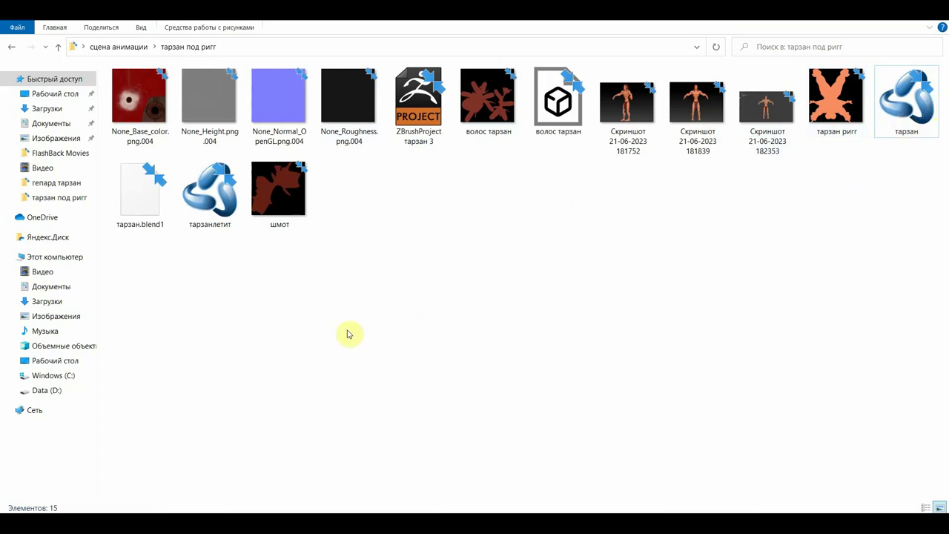
Step: Delete the земля file from the окружение folder and return to сцена анимации
left_click(11, 46)
double_click(130, 102)
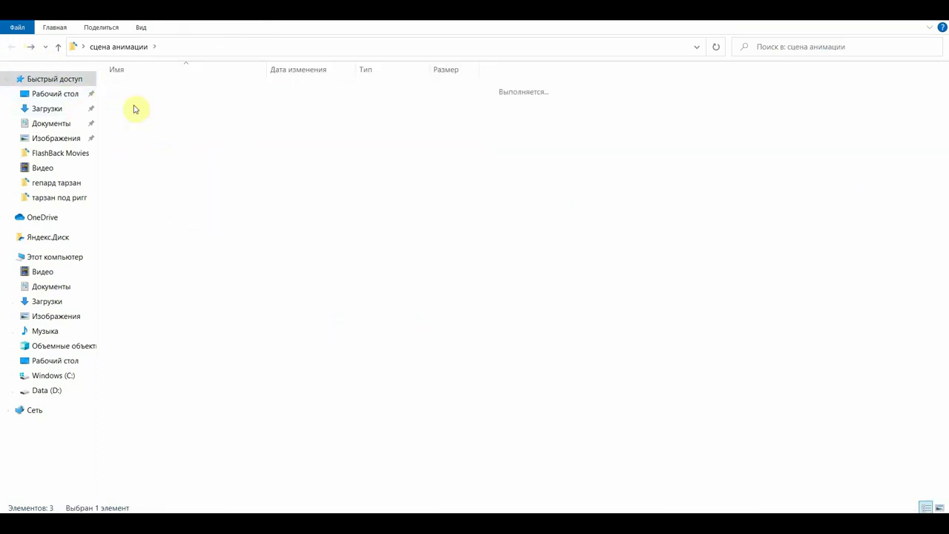
left_click(135, 118)
left_click(141, 129)
left_click(154, 142)
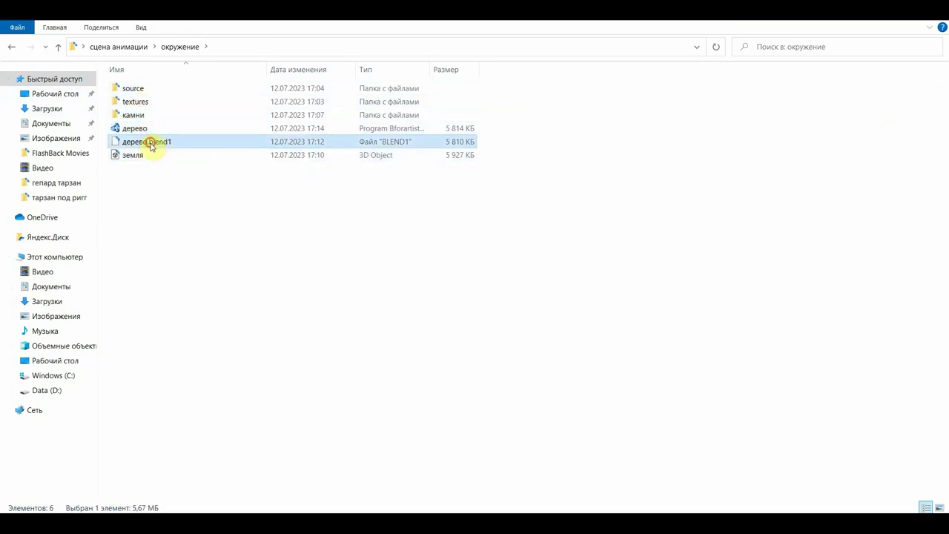
left_click(141, 155)
left_click(131, 156)
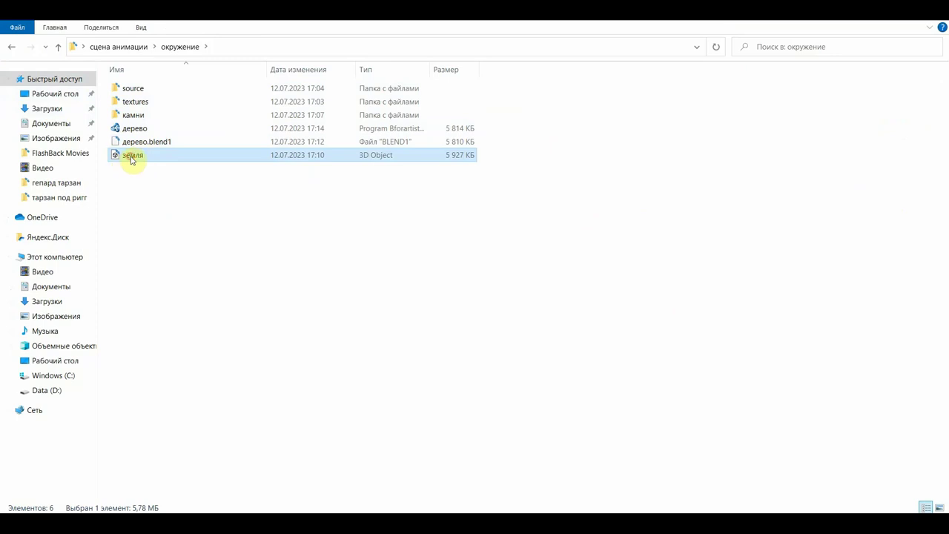
left_click(153, 197)
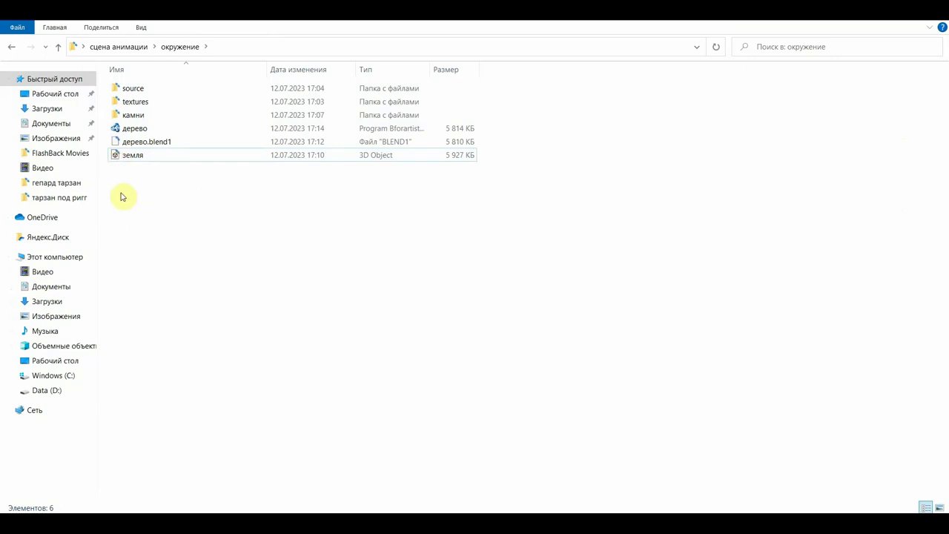
left_click(118, 162)
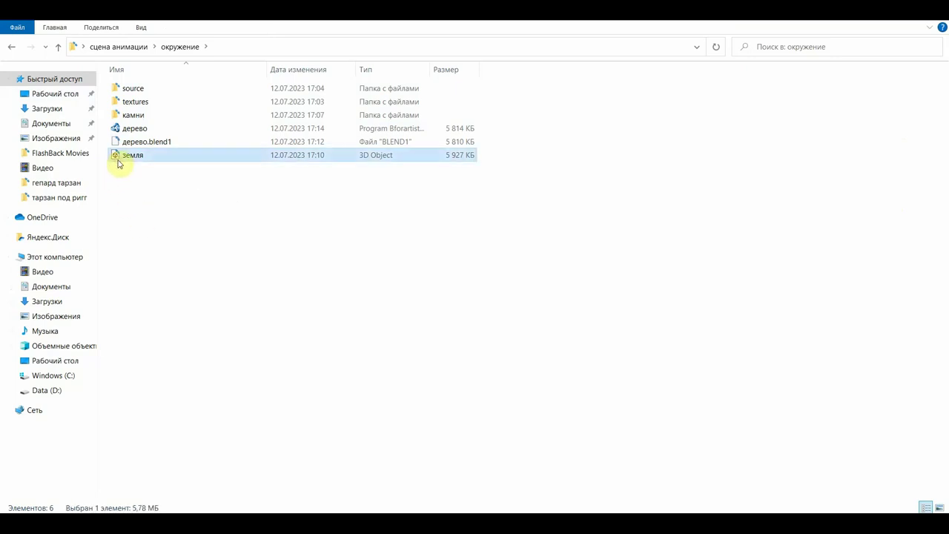
key("Delete")
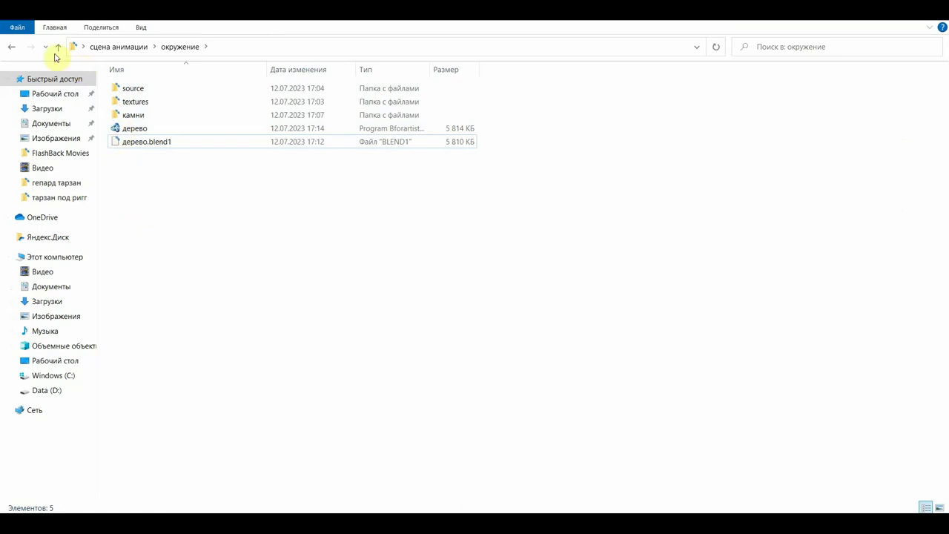
left_click(11, 47)
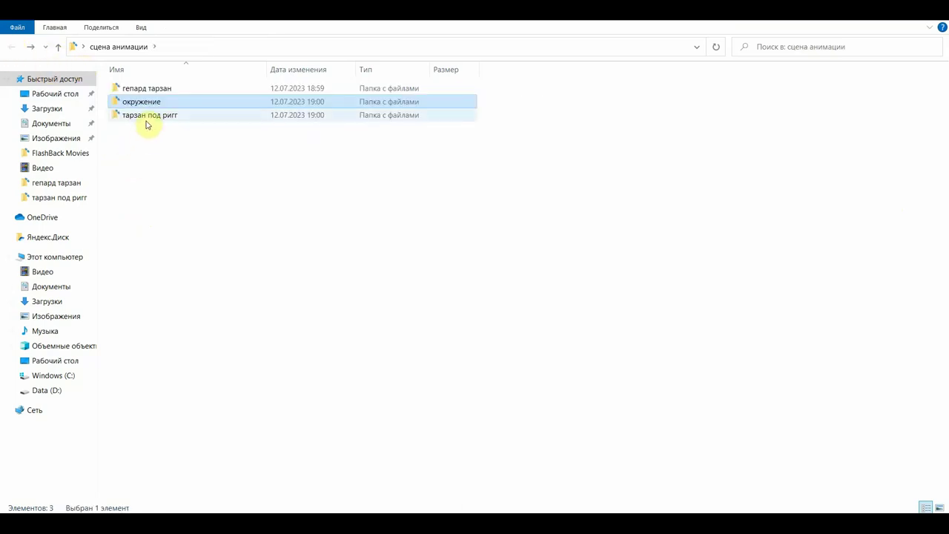
Step: Create a new folder named Texturs inside тарзан под ригг
double_click(156, 117)
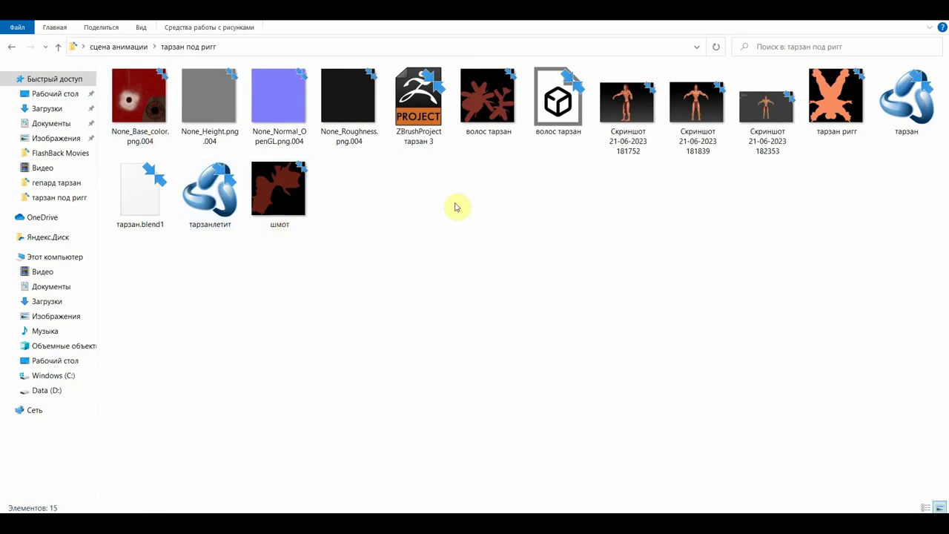
left_click(217, 204)
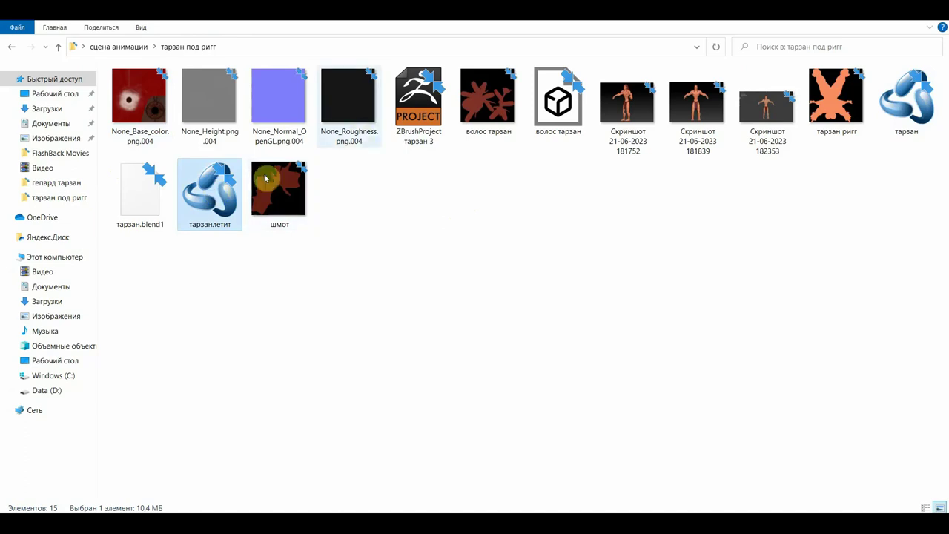
right_click(393, 206)
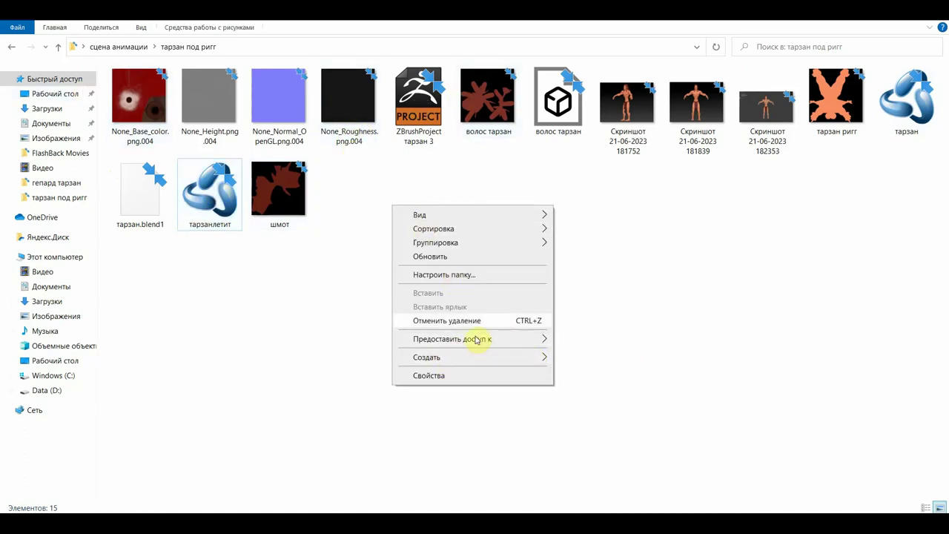
left_click(593, 357)
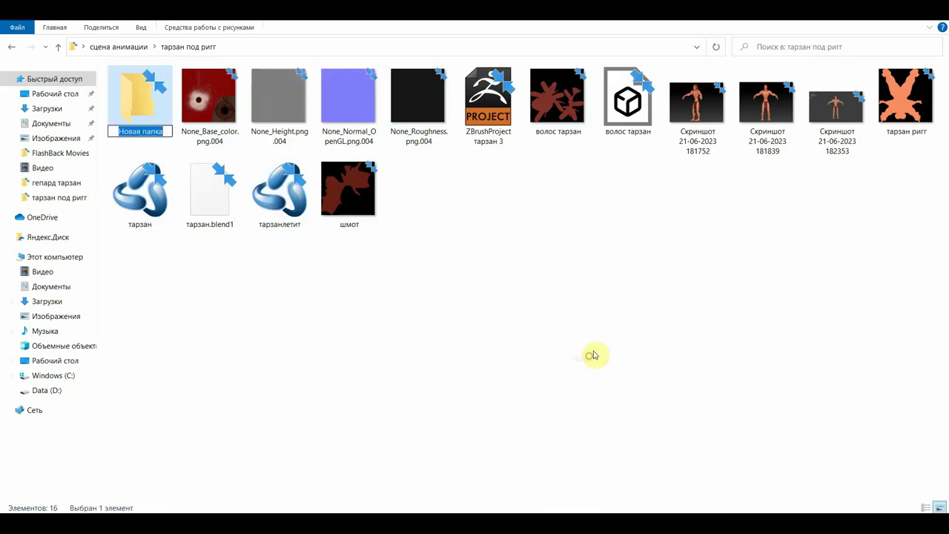
key("super+space")
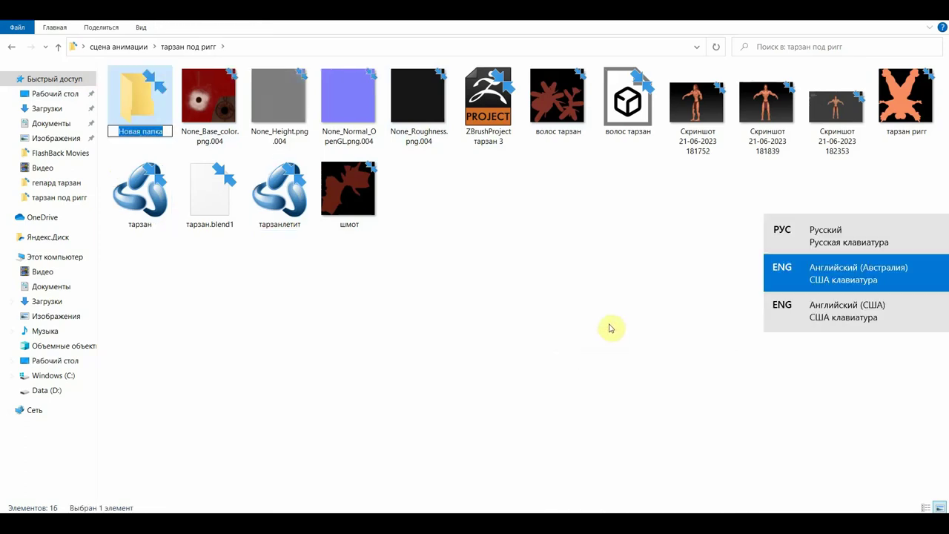
type("Textur")
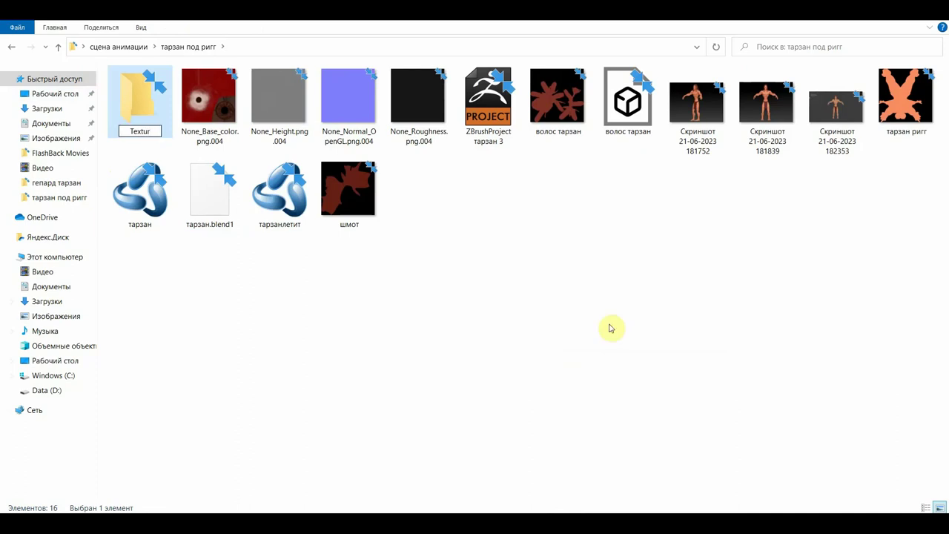
type("s")
left_click(463, 188)
Step: Move the four None_ texture images into Texturs, then select the three screenshot files
left_click(418, 85)
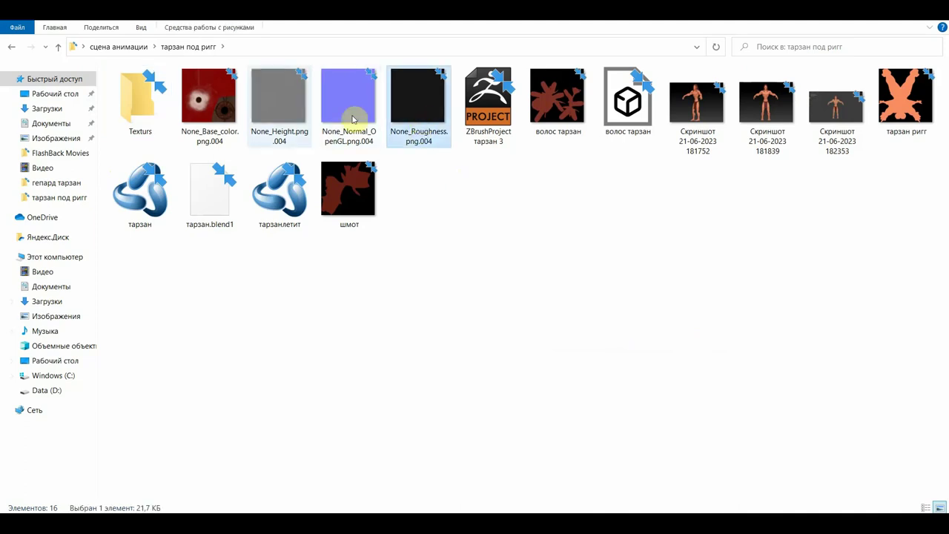
left_click(209, 100, "shift")
left_click_drag(209, 100, 152, 119)
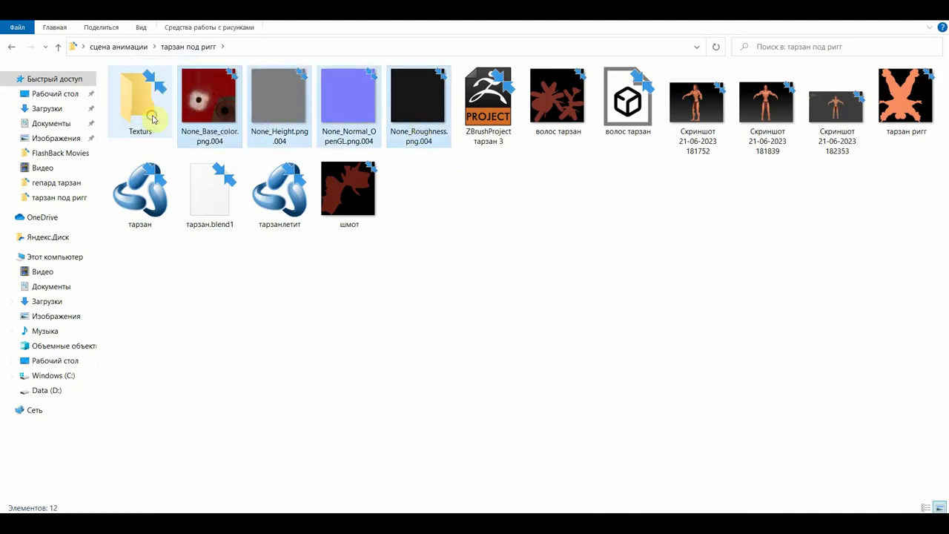
left_click_drag(568, 174, 417, 96)
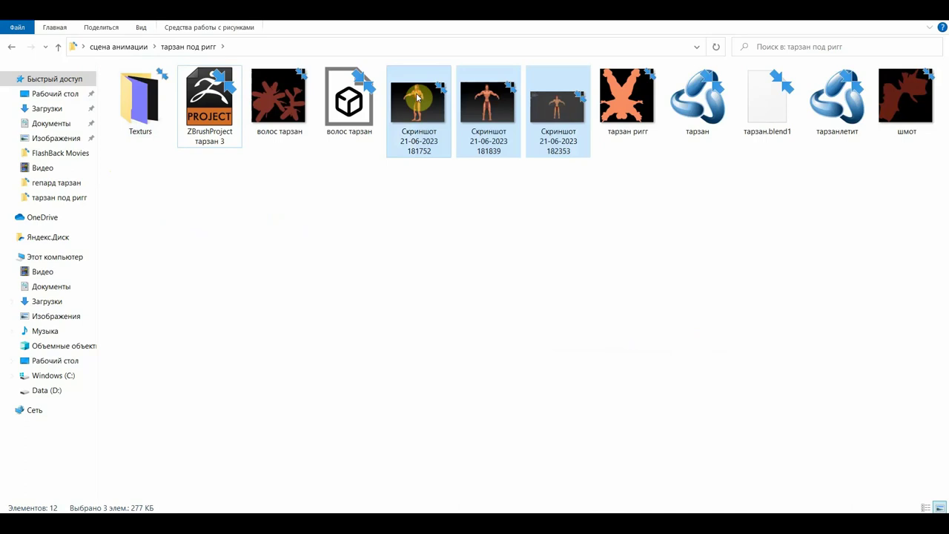
Step: Delete the three selected screenshot files
double_click(494, 113)
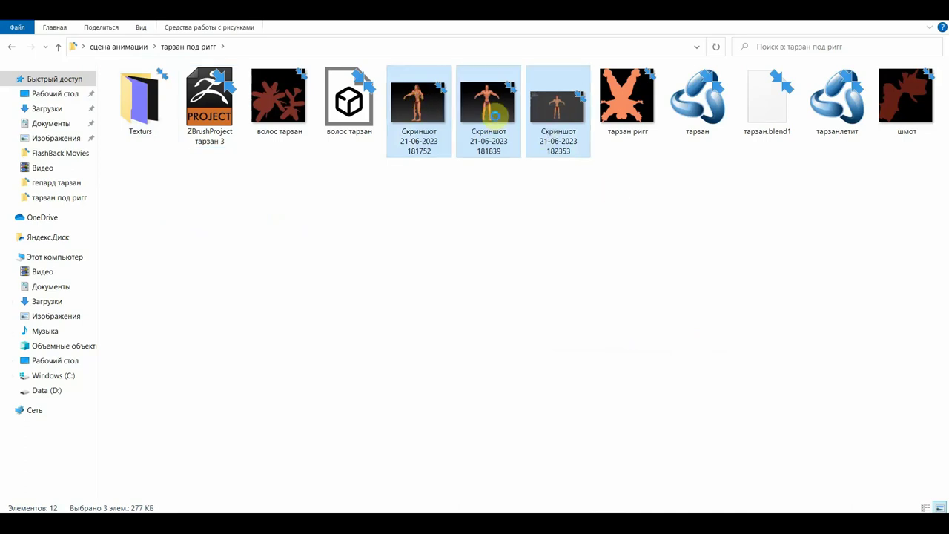
right_click(494, 113)
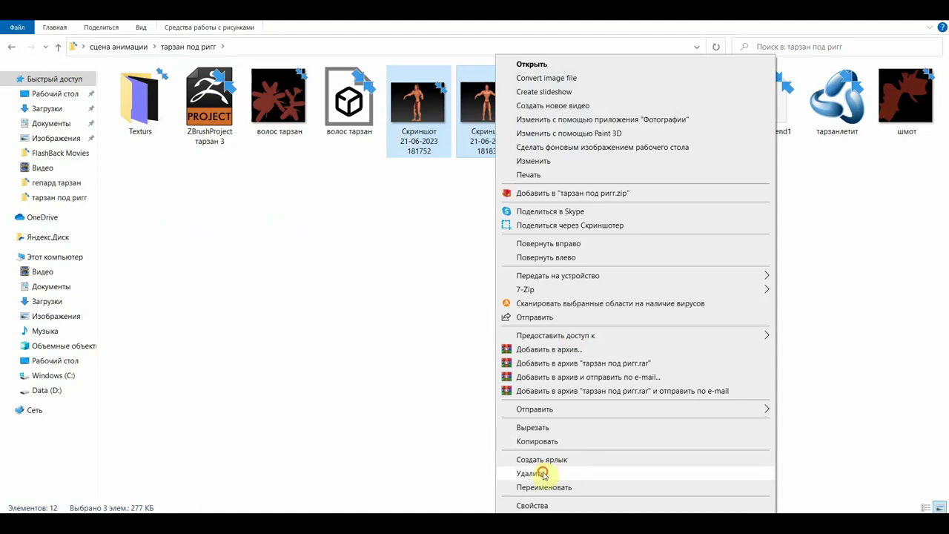
left_click(546, 472)
Step: Move the шмот, тарзан ригг and волос тарзан textures into the Texturs folder
mouse_move(699, 111)
left_mouse_down()
mouse_move(405, 143)
mouse_move(143, 126)
left_mouse_up()
mouse_move(417, 97)
left_mouse_down()
mouse_move(195, 168)
mouse_move(122, 127)
left_mouse_up()
left_click_drag(278, 96, 156, 130)
Step: Delete the ZBrushProject тарзан 3 and волос тарзан files and go back to сцена анимации
left_click_drag(254, 144, 206, 97)
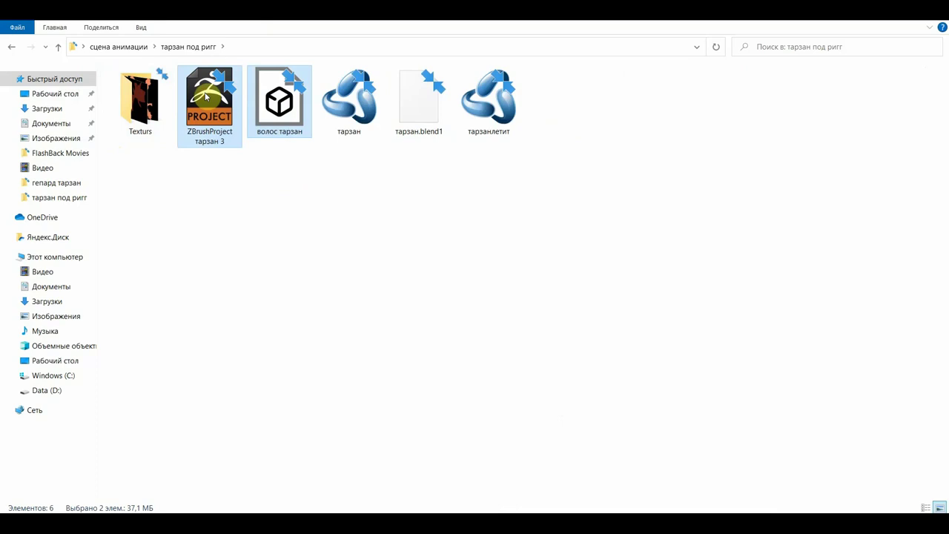
right_click(223, 111)
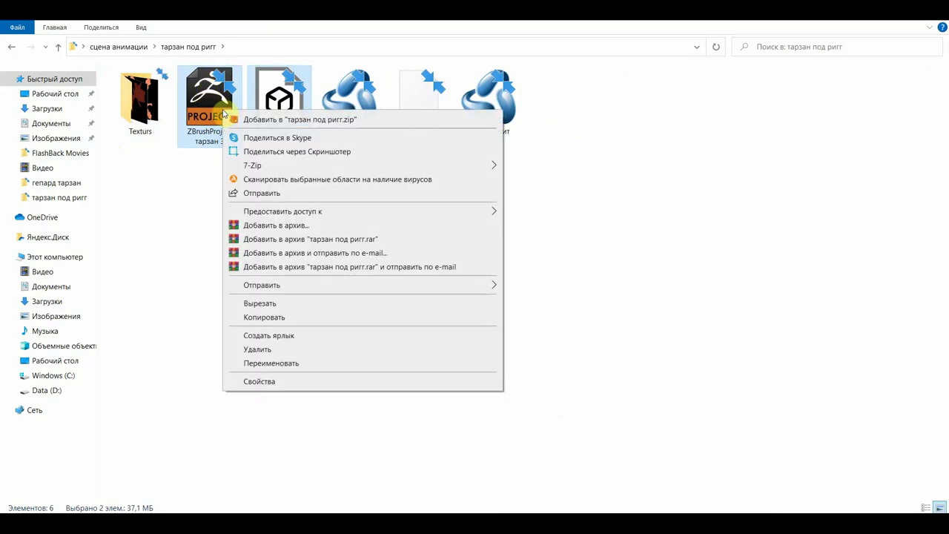
left_click(259, 350)
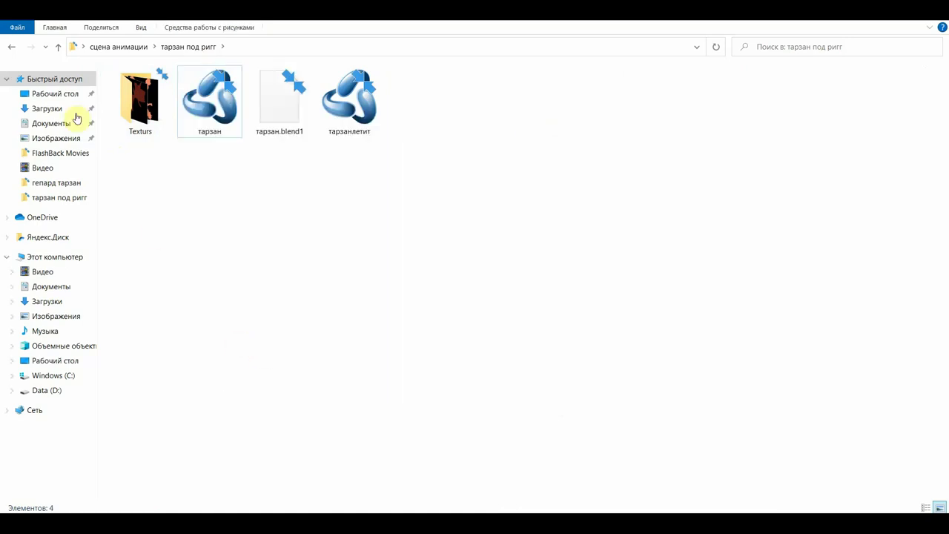
left_click(14, 48)
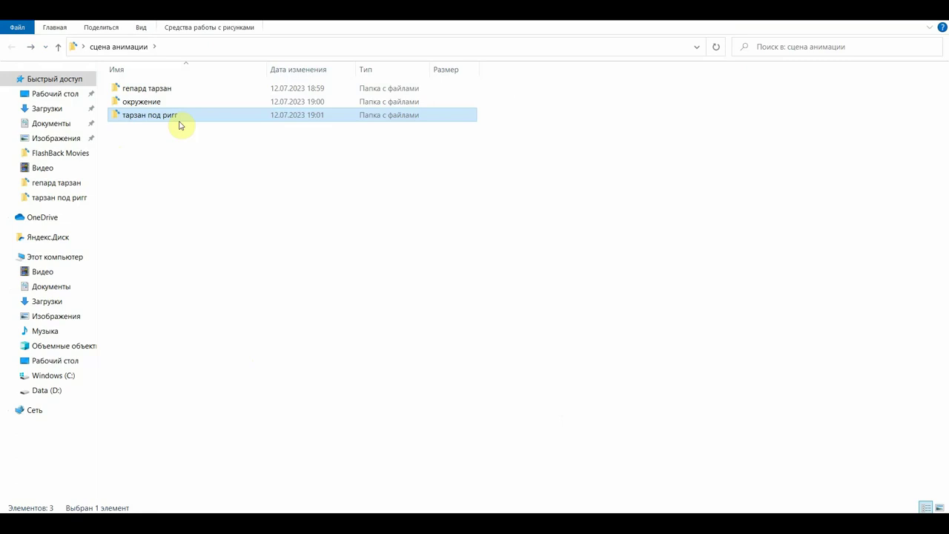
Step: Look over the three project folders, cancelling an accidental rename, and open гепард тарзан
left_click(144, 102)
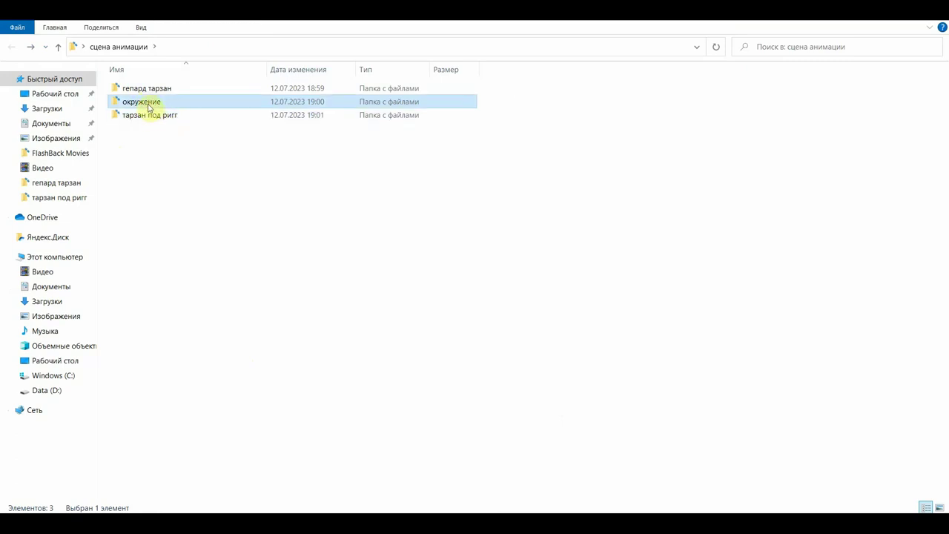
mouse_move(141, 101)
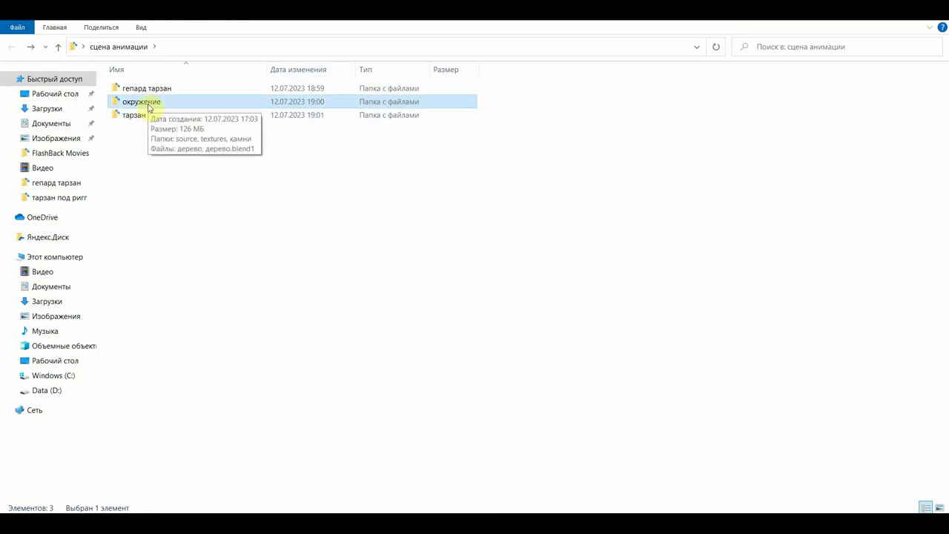
left_click(153, 90)
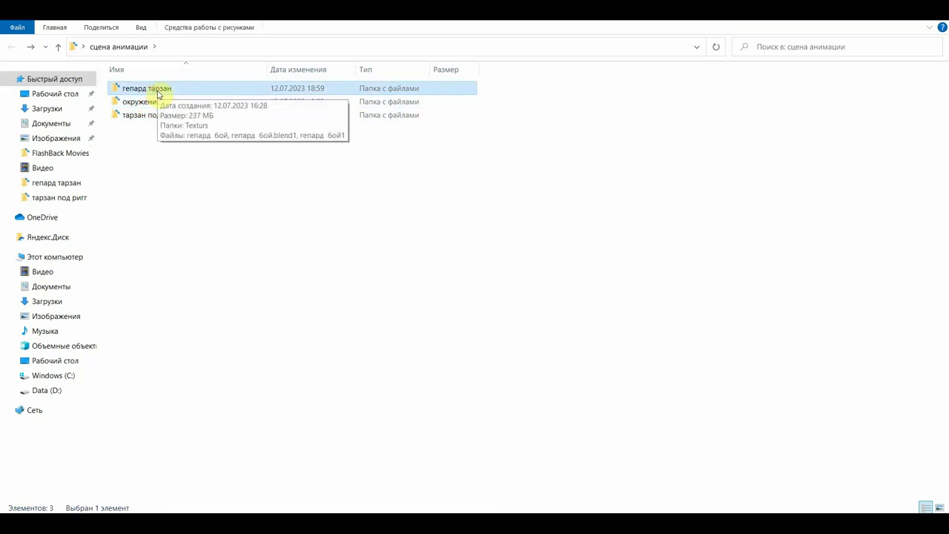
left_click(151, 121)
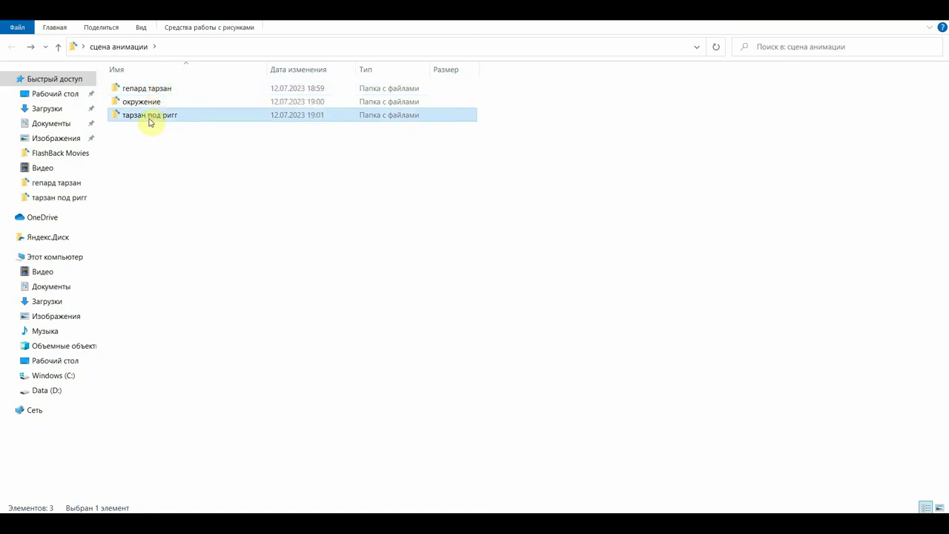
left_click(148, 121)
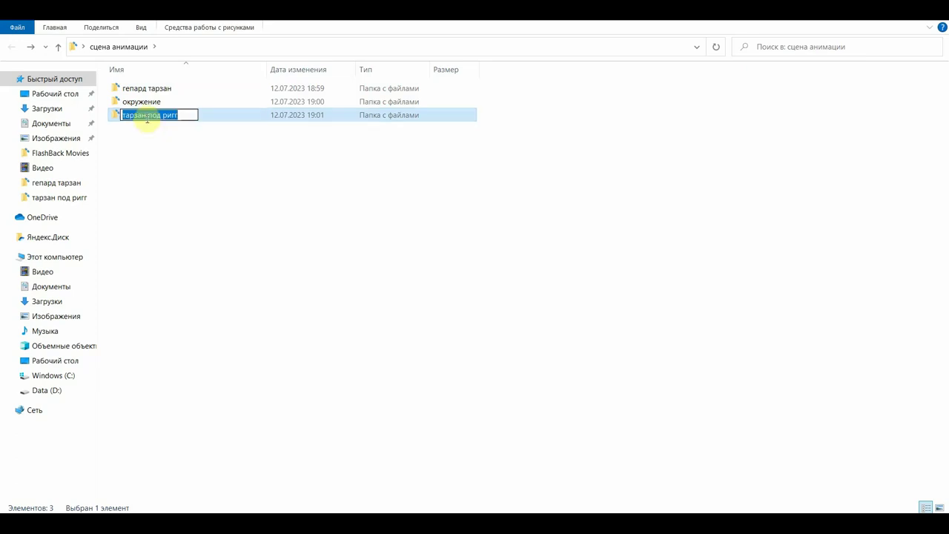
left_click(117, 116)
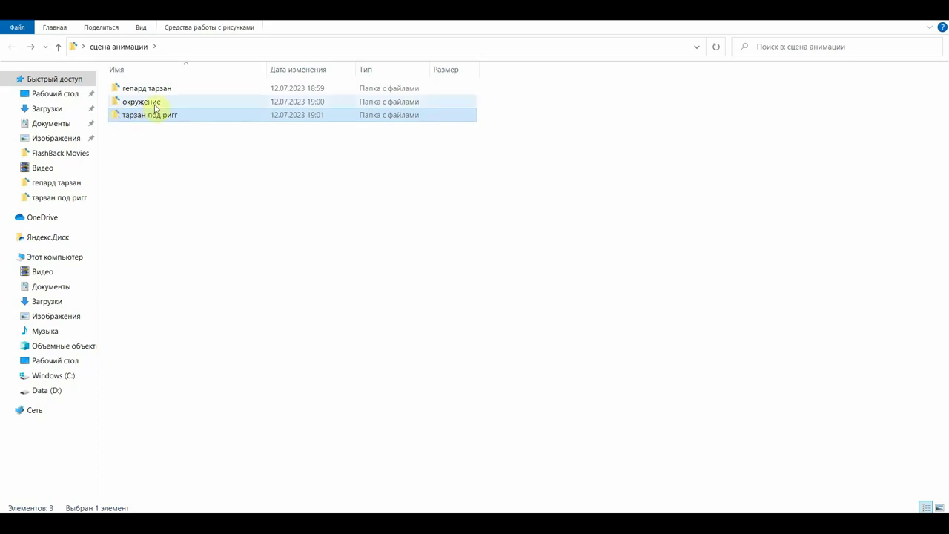
left_click(152, 106)
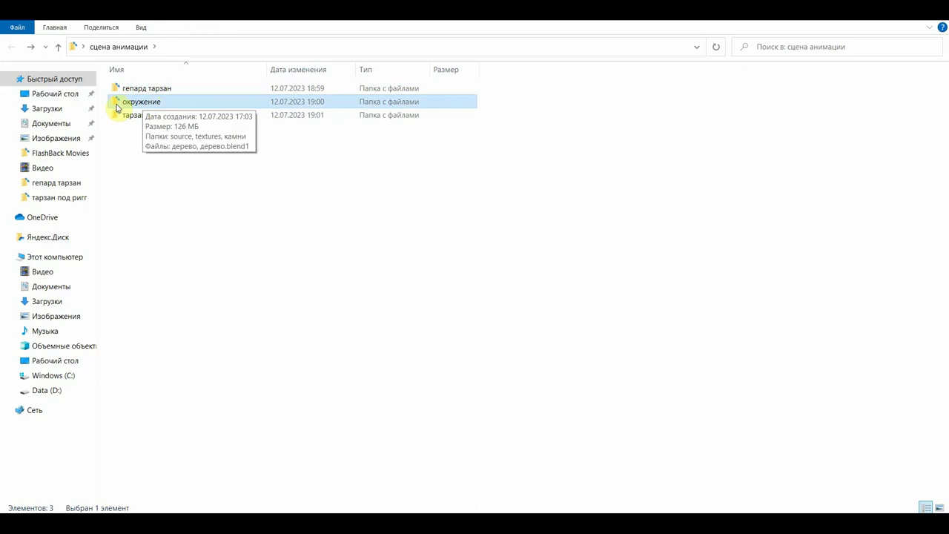
left_click(136, 92)
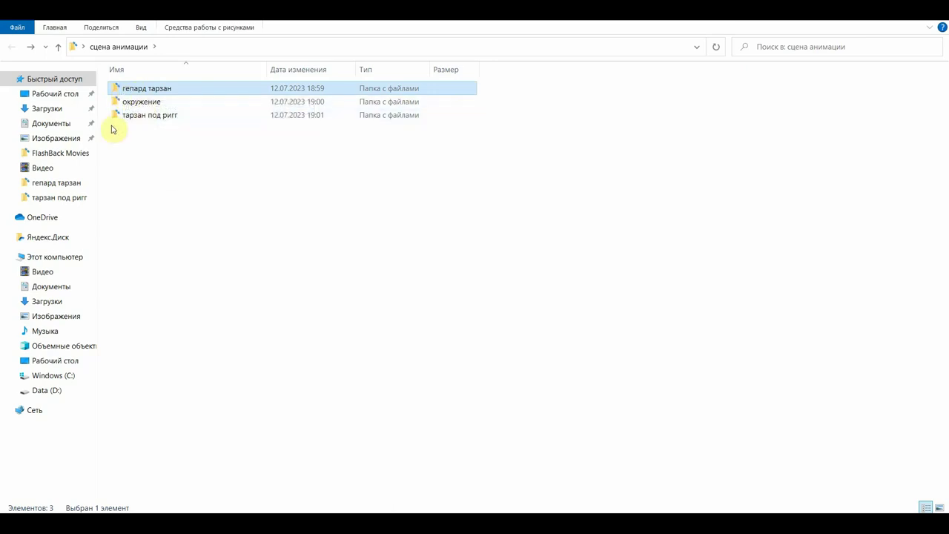
left_click(115, 93)
double_click(115, 92)
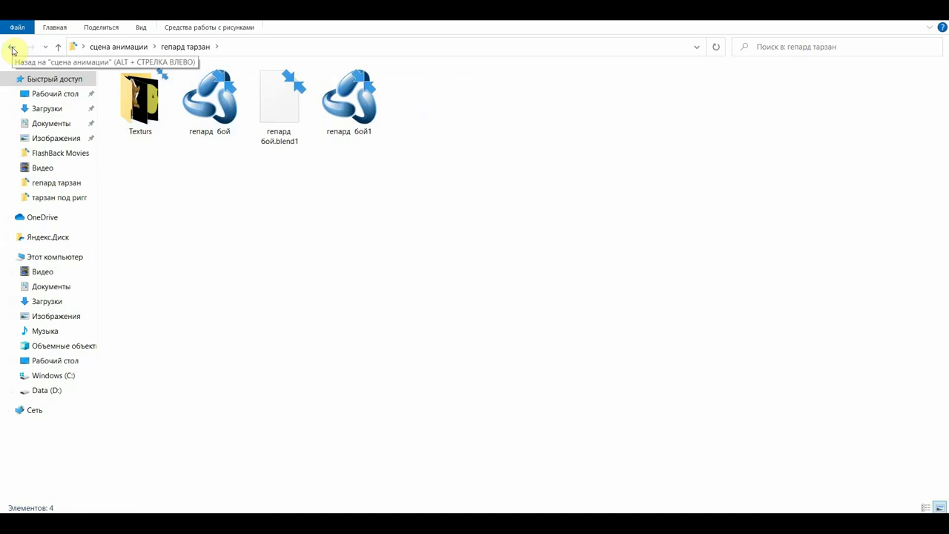
Step: Check the окружение and тарзан под ригг contents, then reopen гепард тарзан
left_click(12, 50)
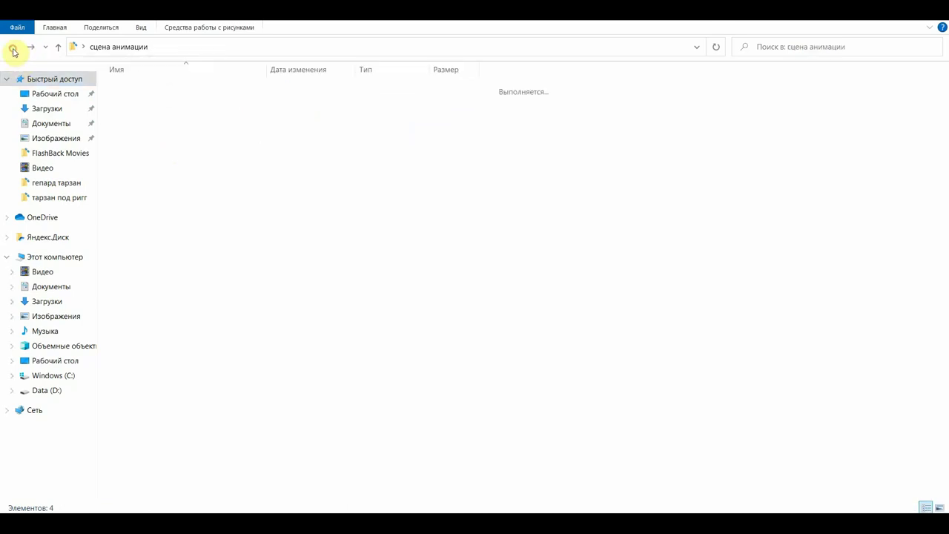
double_click(149, 104)
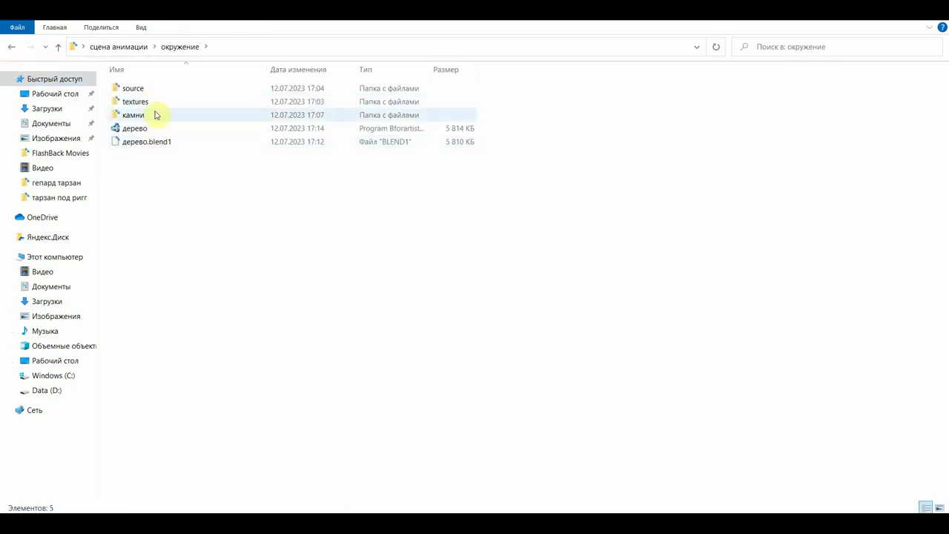
left_click(136, 118)
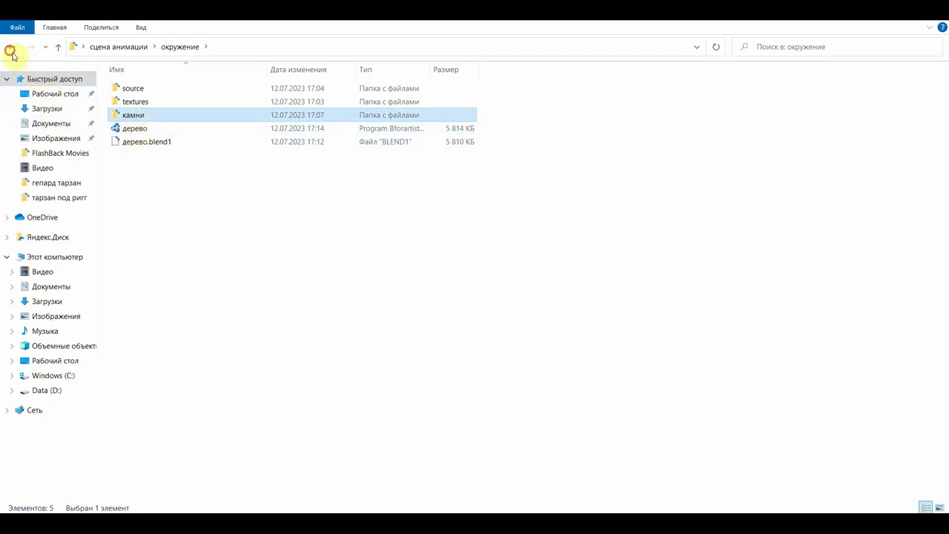
left_click(12, 49)
double_click(130, 102)
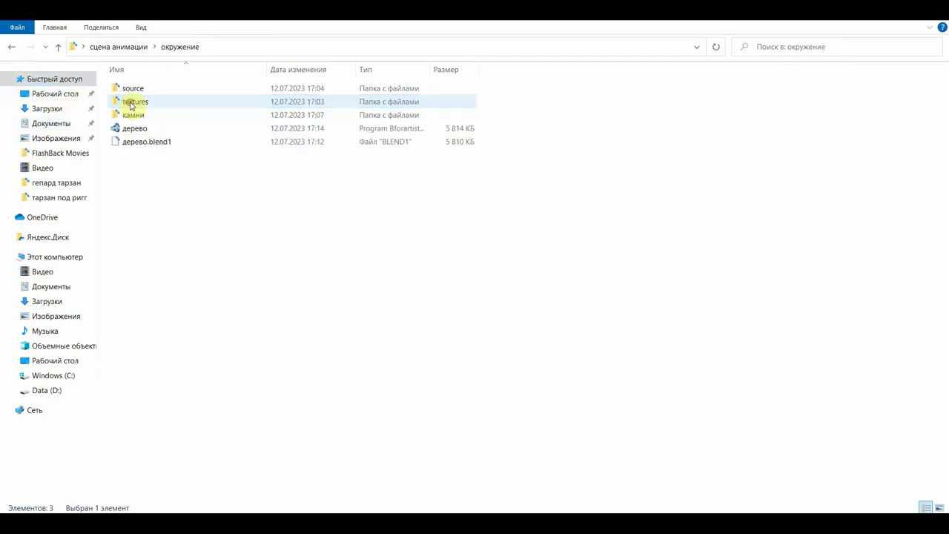
left_click(133, 129)
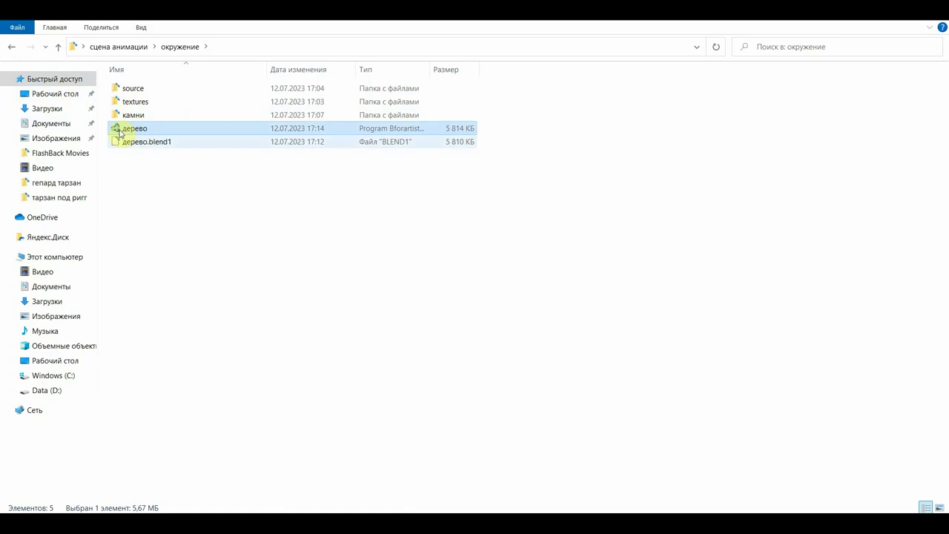
left_click(12, 46)
double_click(148, 117)
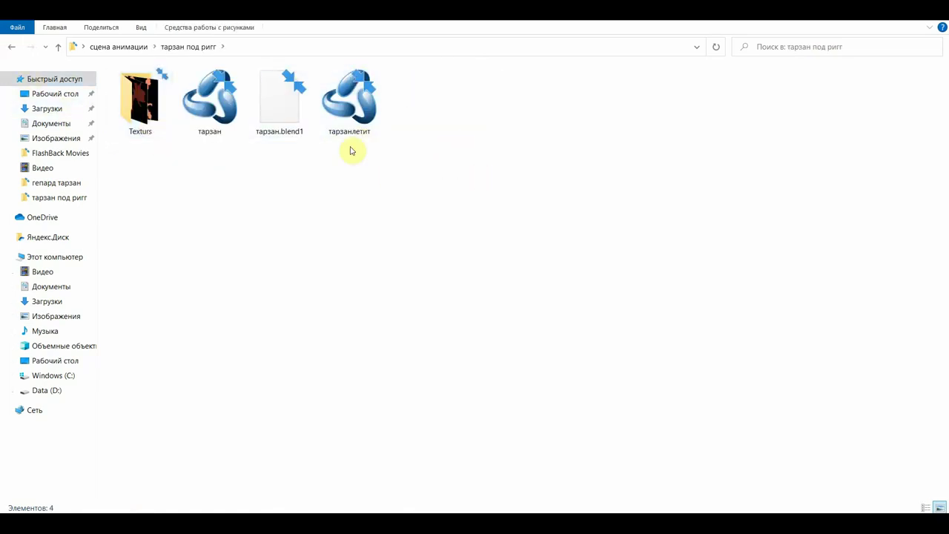
left_click(12, 47)
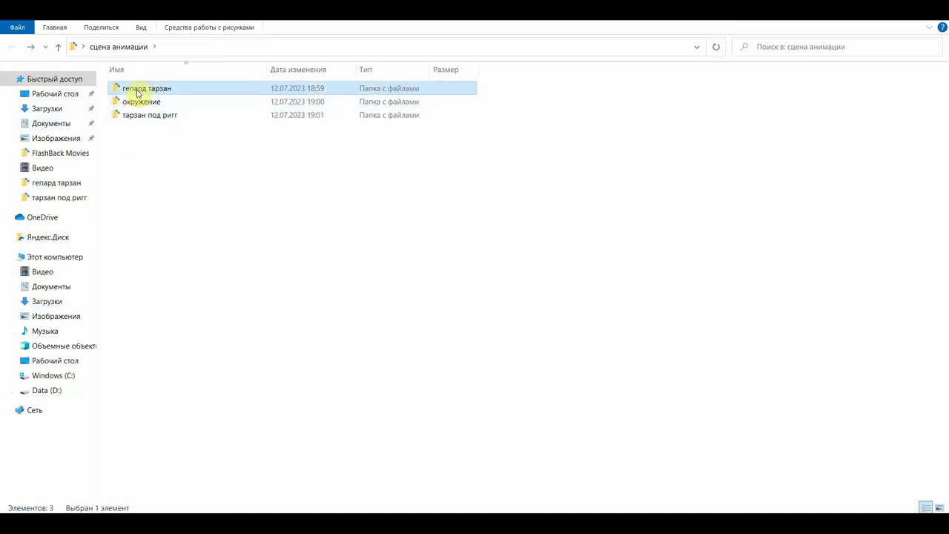
double_click(137, 90)
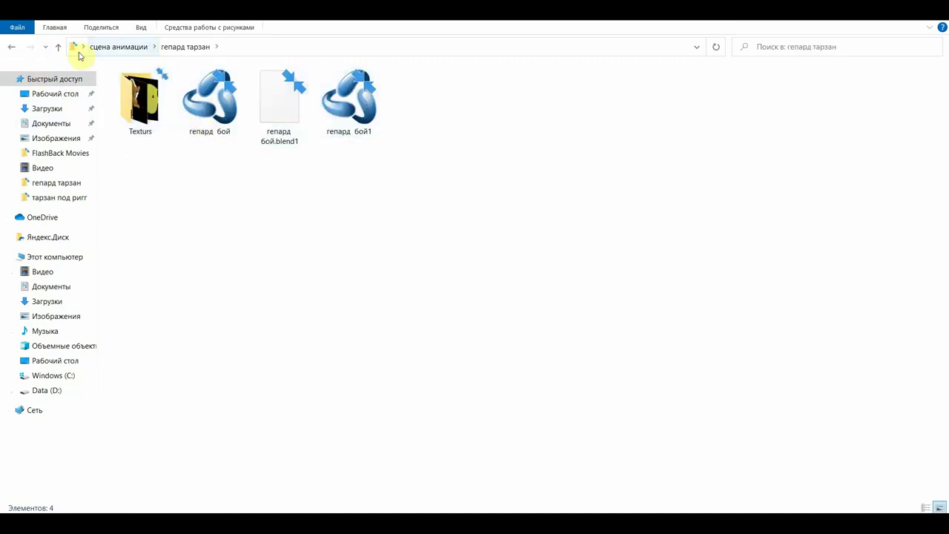
Step: Return from гепард тарзан to the сцена анимации folder
left_click(8, 49)
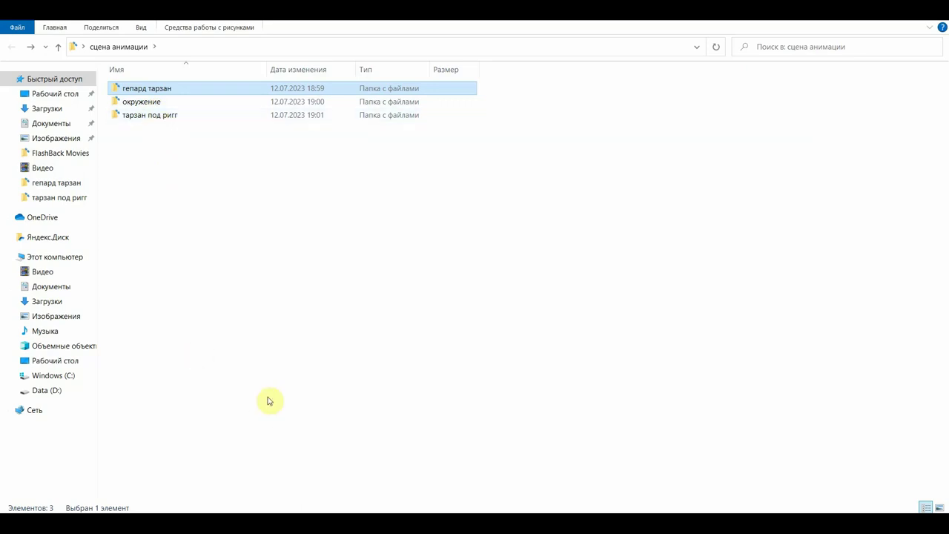
Step: Create and delete a stray new folder, then open тарзан под ригг and select тарзанлетит
right_click(196, 324)
mouse_move(237, 473)
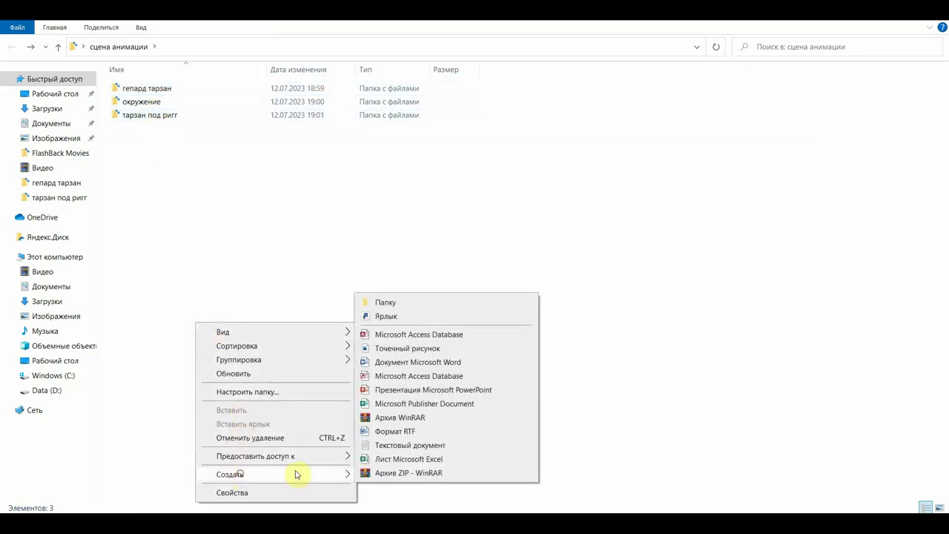
left_click(414, 304)
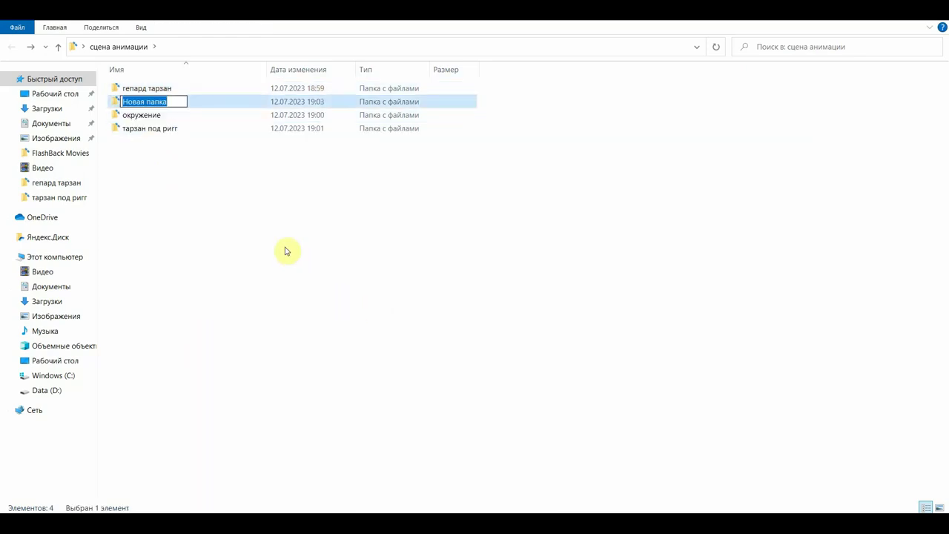
type("1")
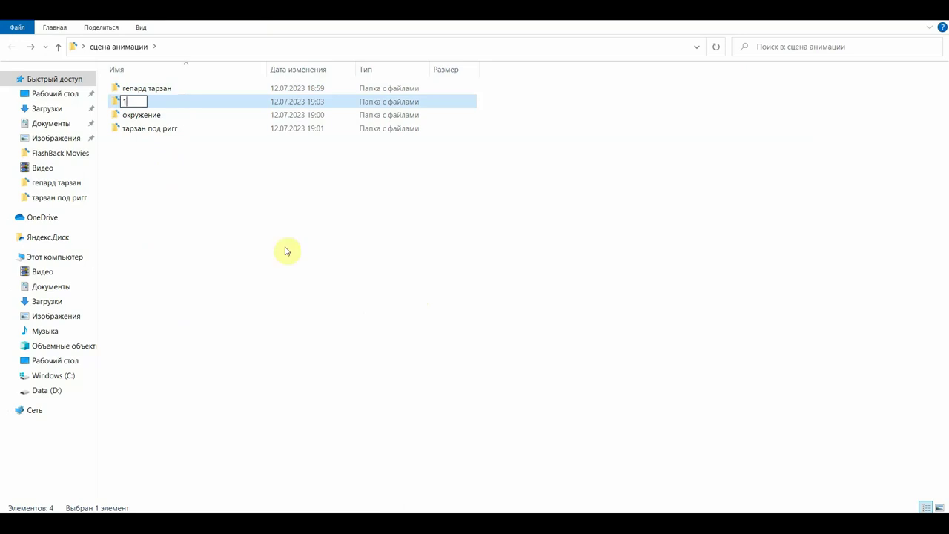
type("lhf")
left_click(294, 295)
left_click(151, 102)
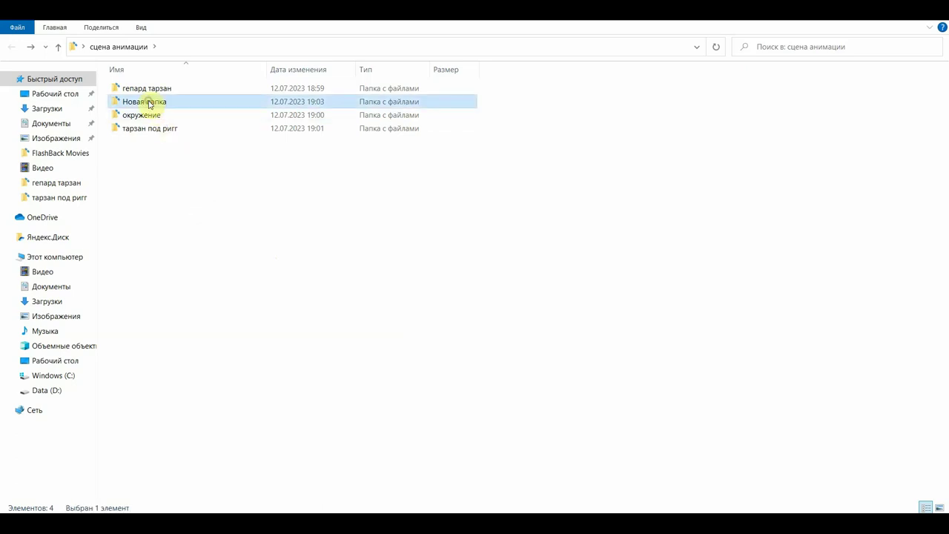
key("Delete")
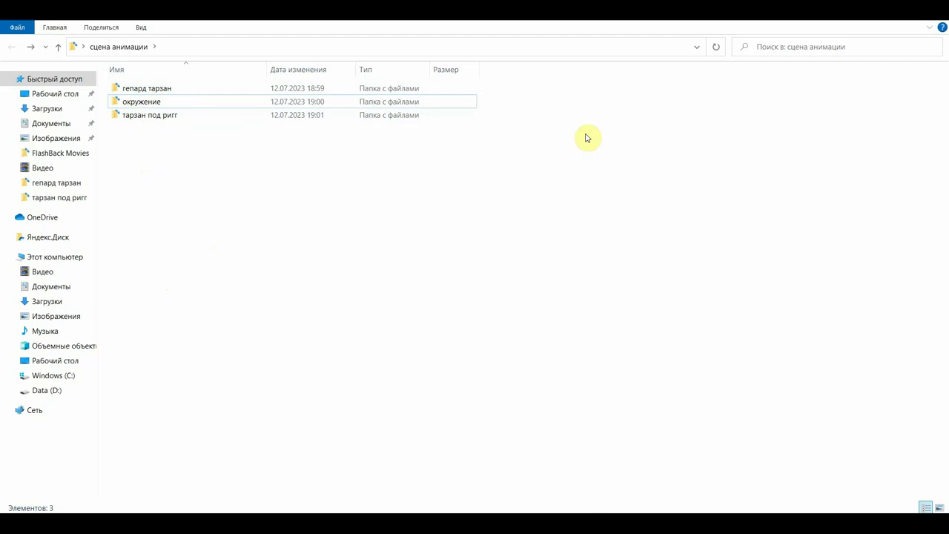
double_click(165, 115)
left_click(360, 106)
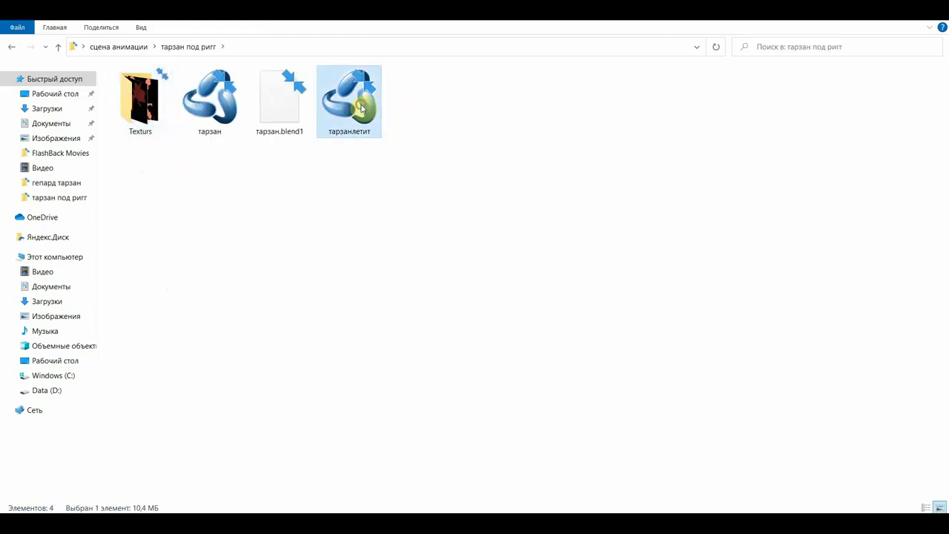